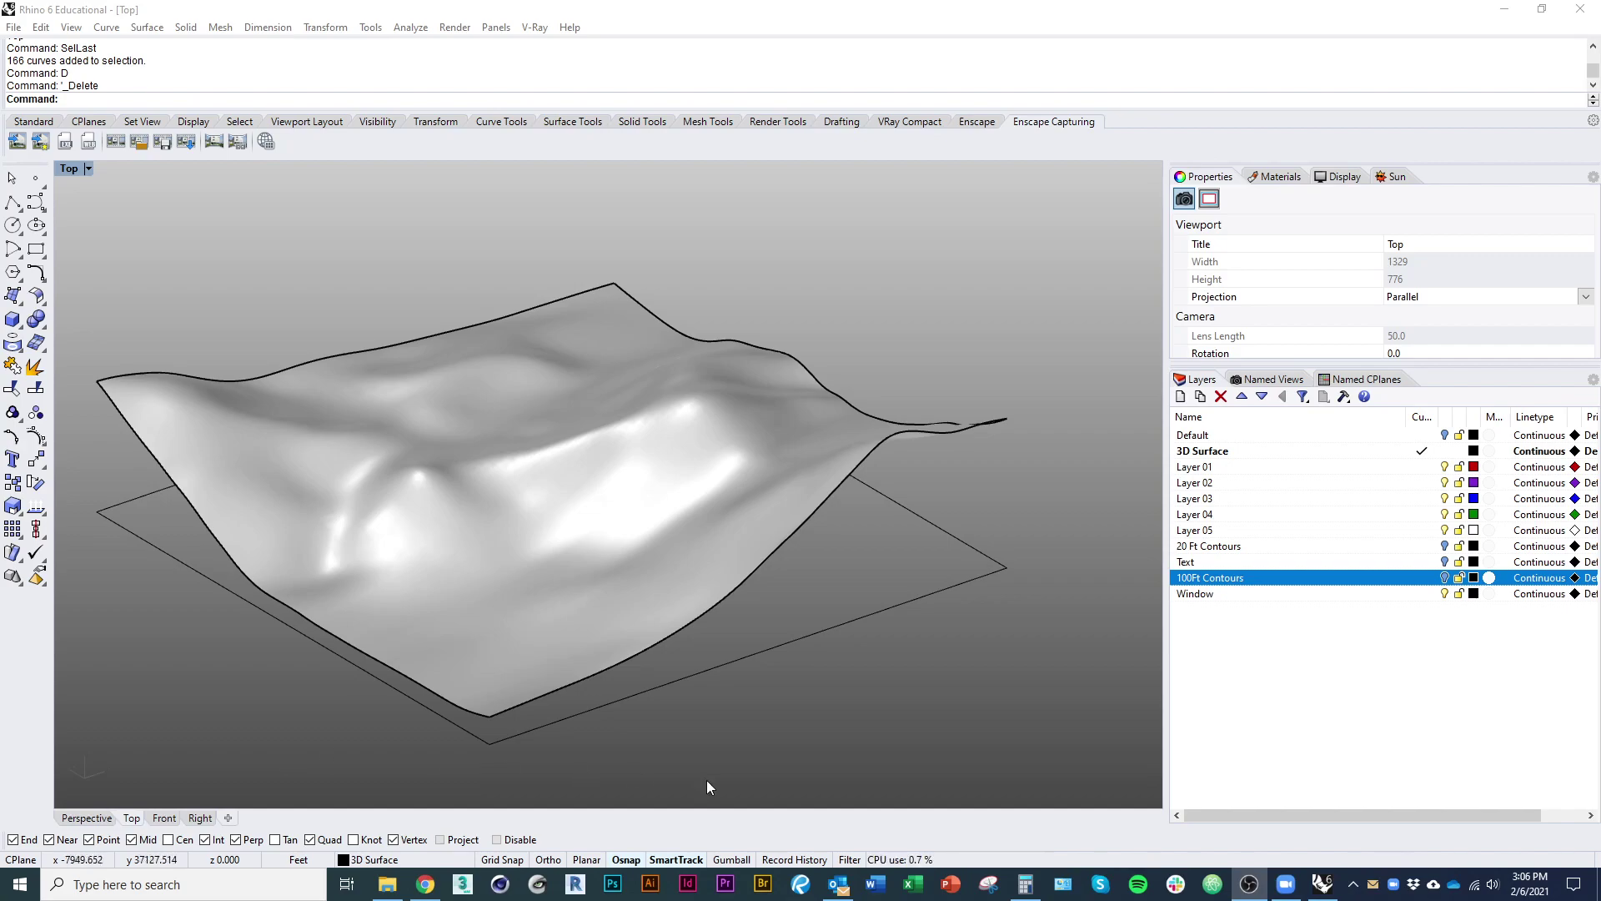
Switch to Chrome and read the Day 1 model size and scale requirements in the workshop schedule
left_click(426, 885)
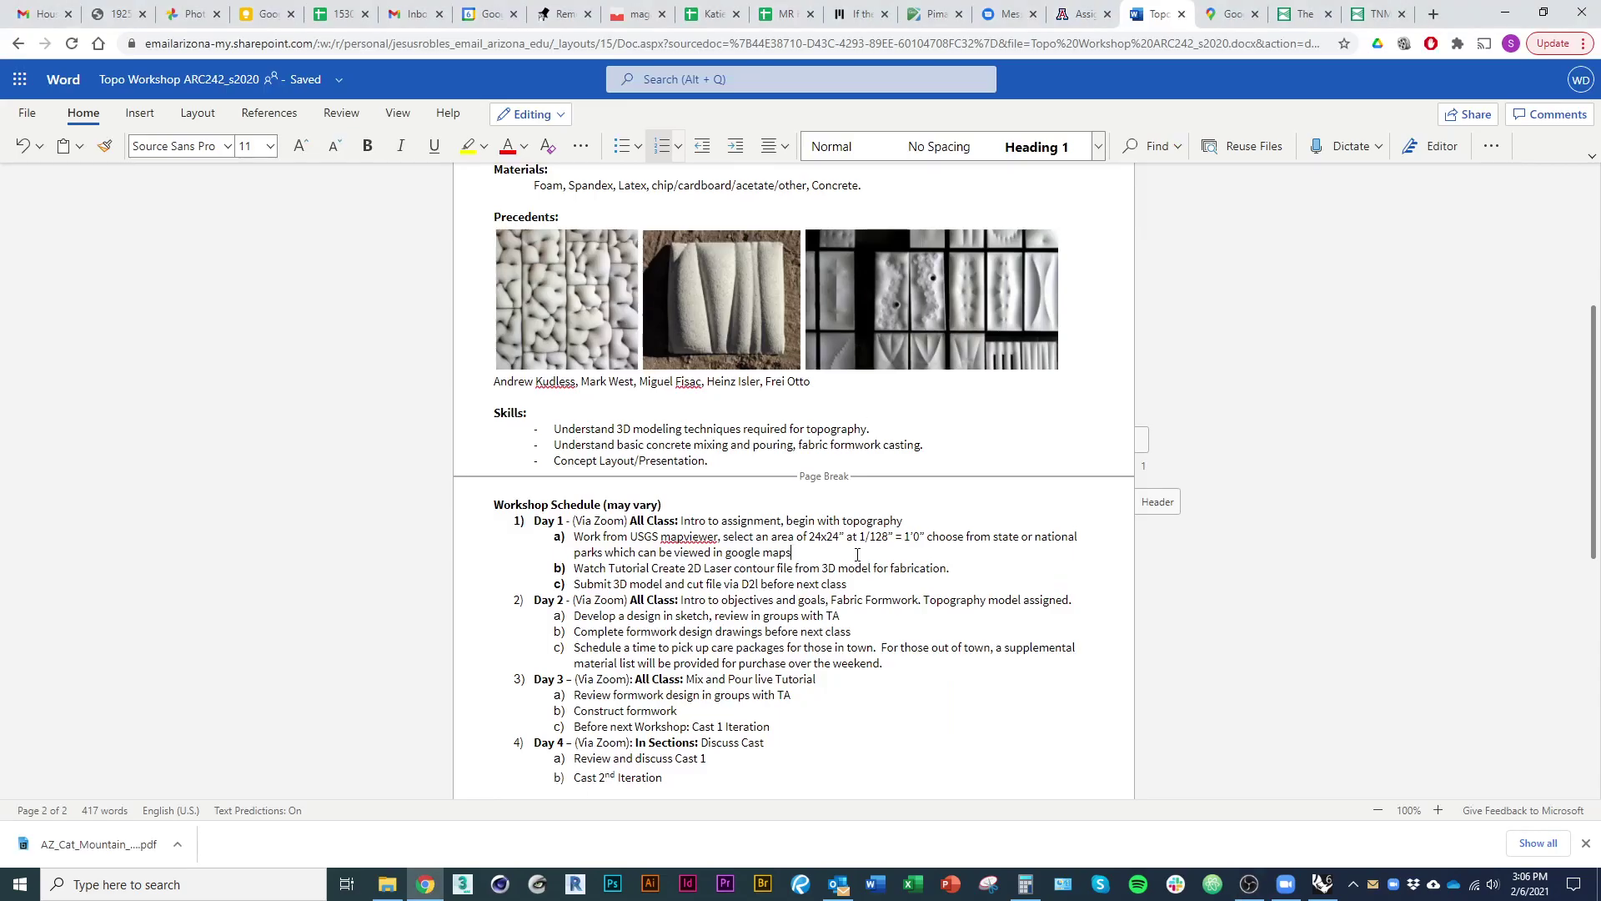
left_click(856, 555)
key("alt+Tab")
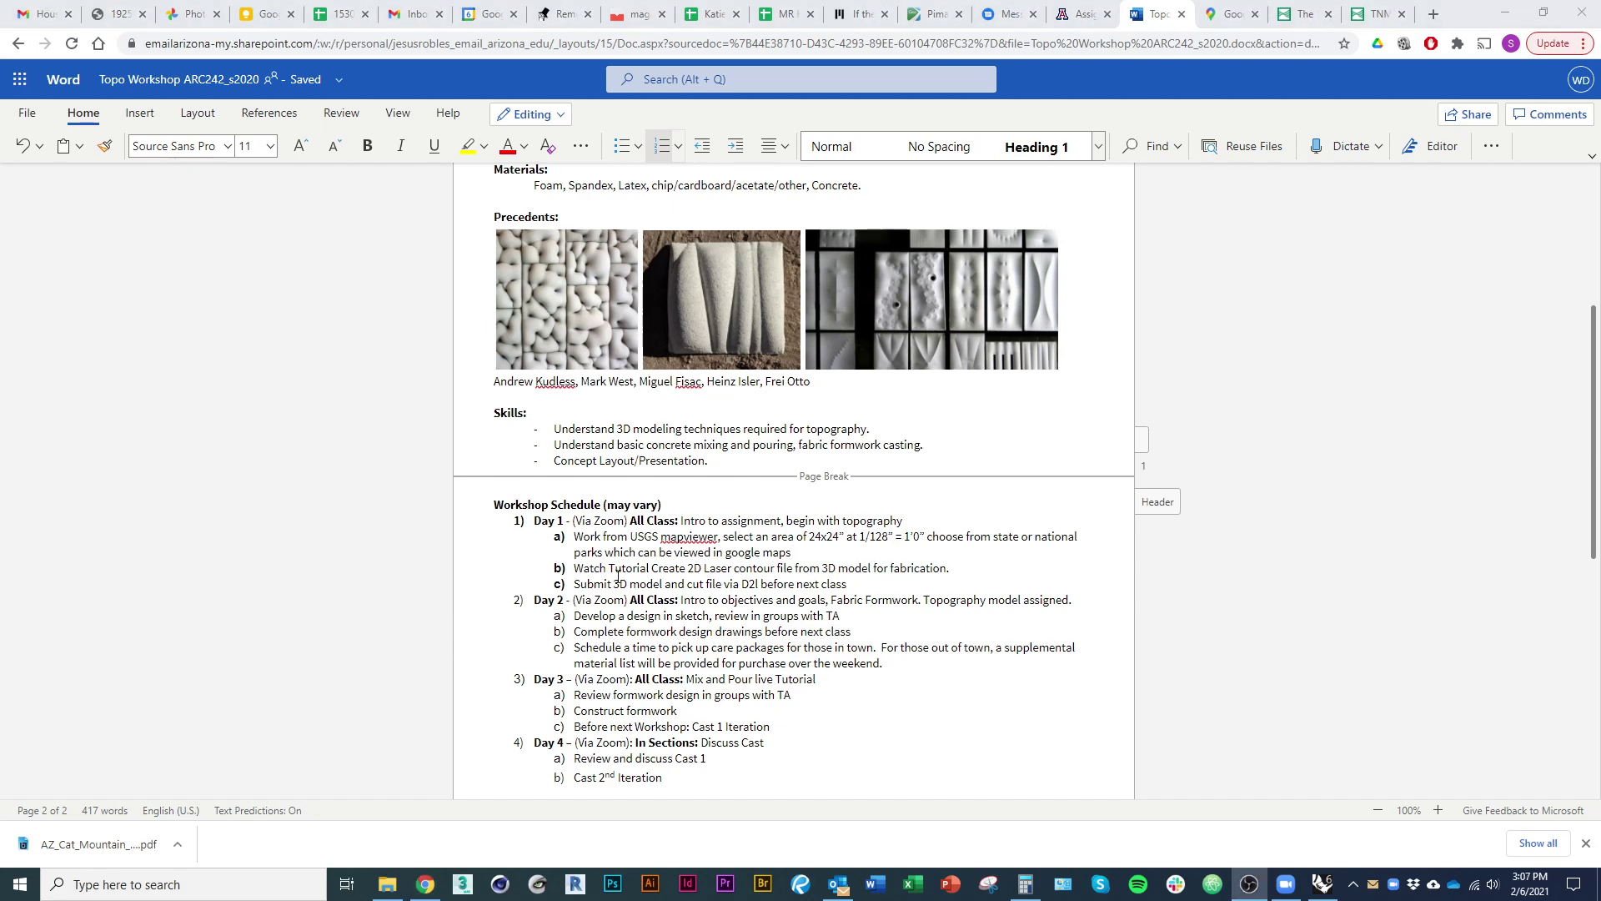
Switch back to Rhino and select the terrain surface together with its flat boundary curve
key("alt+Tab")
right_click_drag(614, 576, 493, 575)
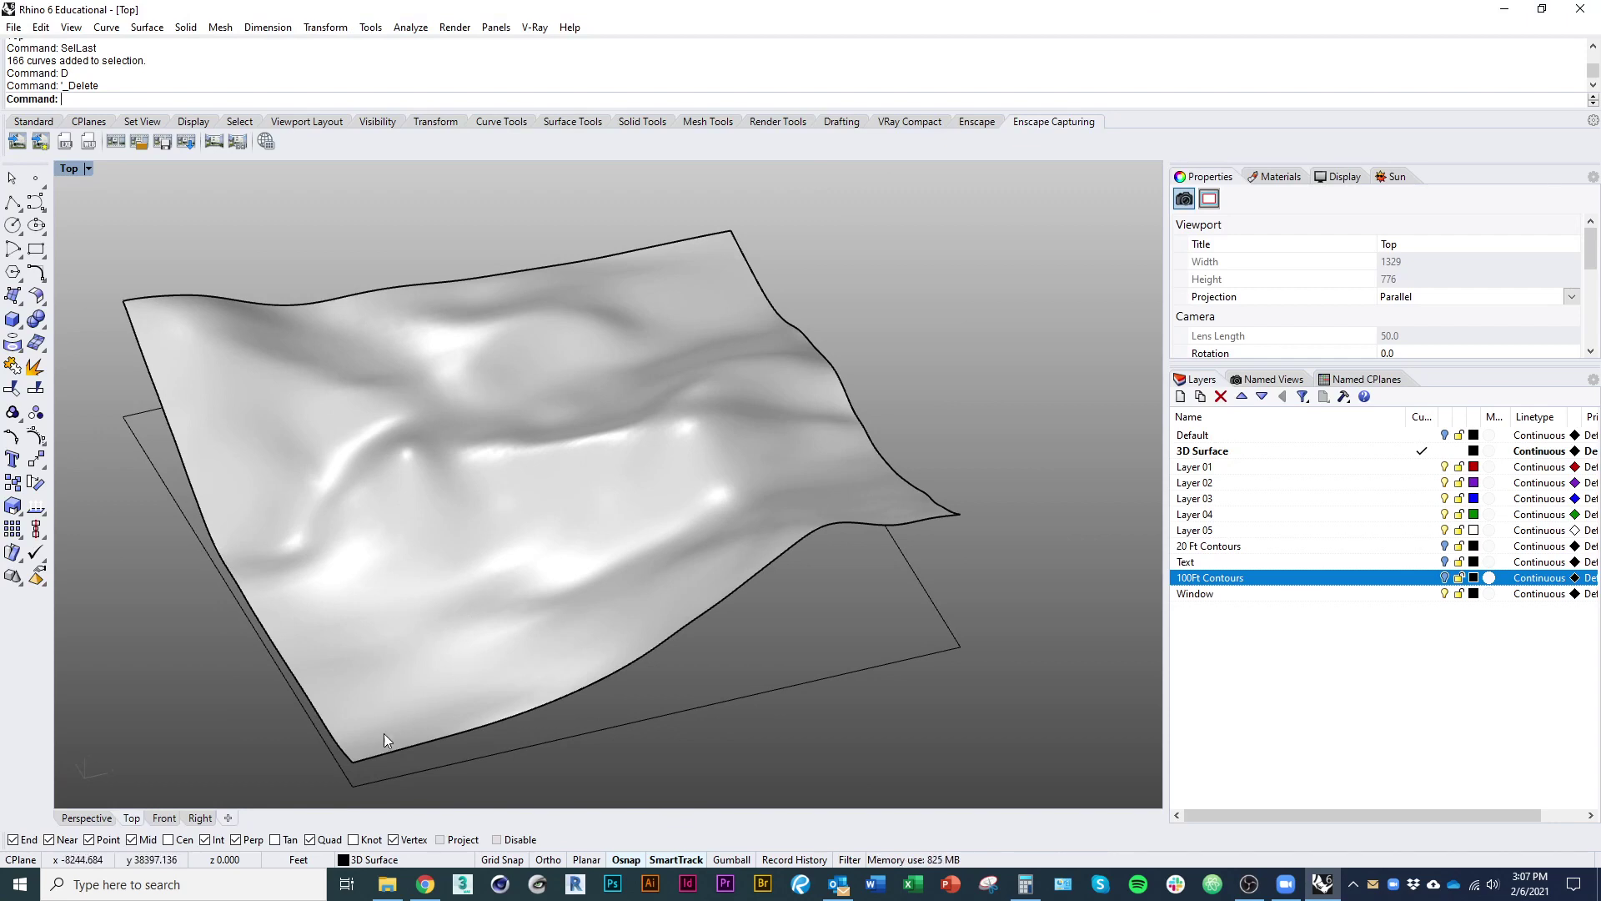
scroll(359, 572, "down", 5)
left_click_drag(332, 349, 839, 748)
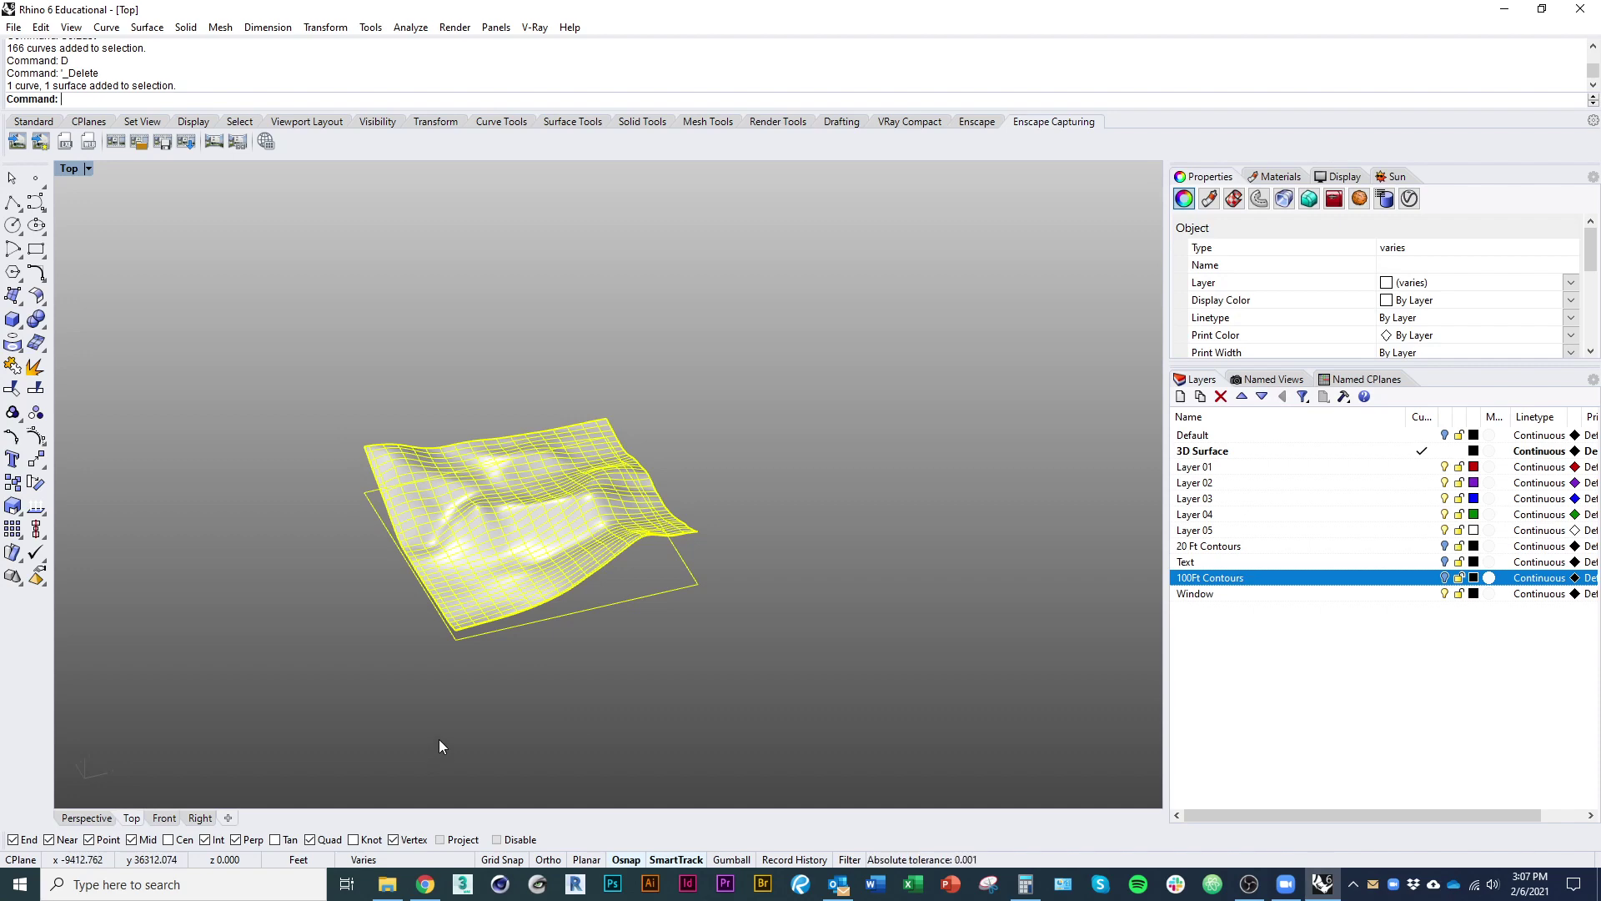
Switch to the workshop document in Chrome and check the 24x24" area and 1/128" = 1'0" scale
key("alt+Tab")
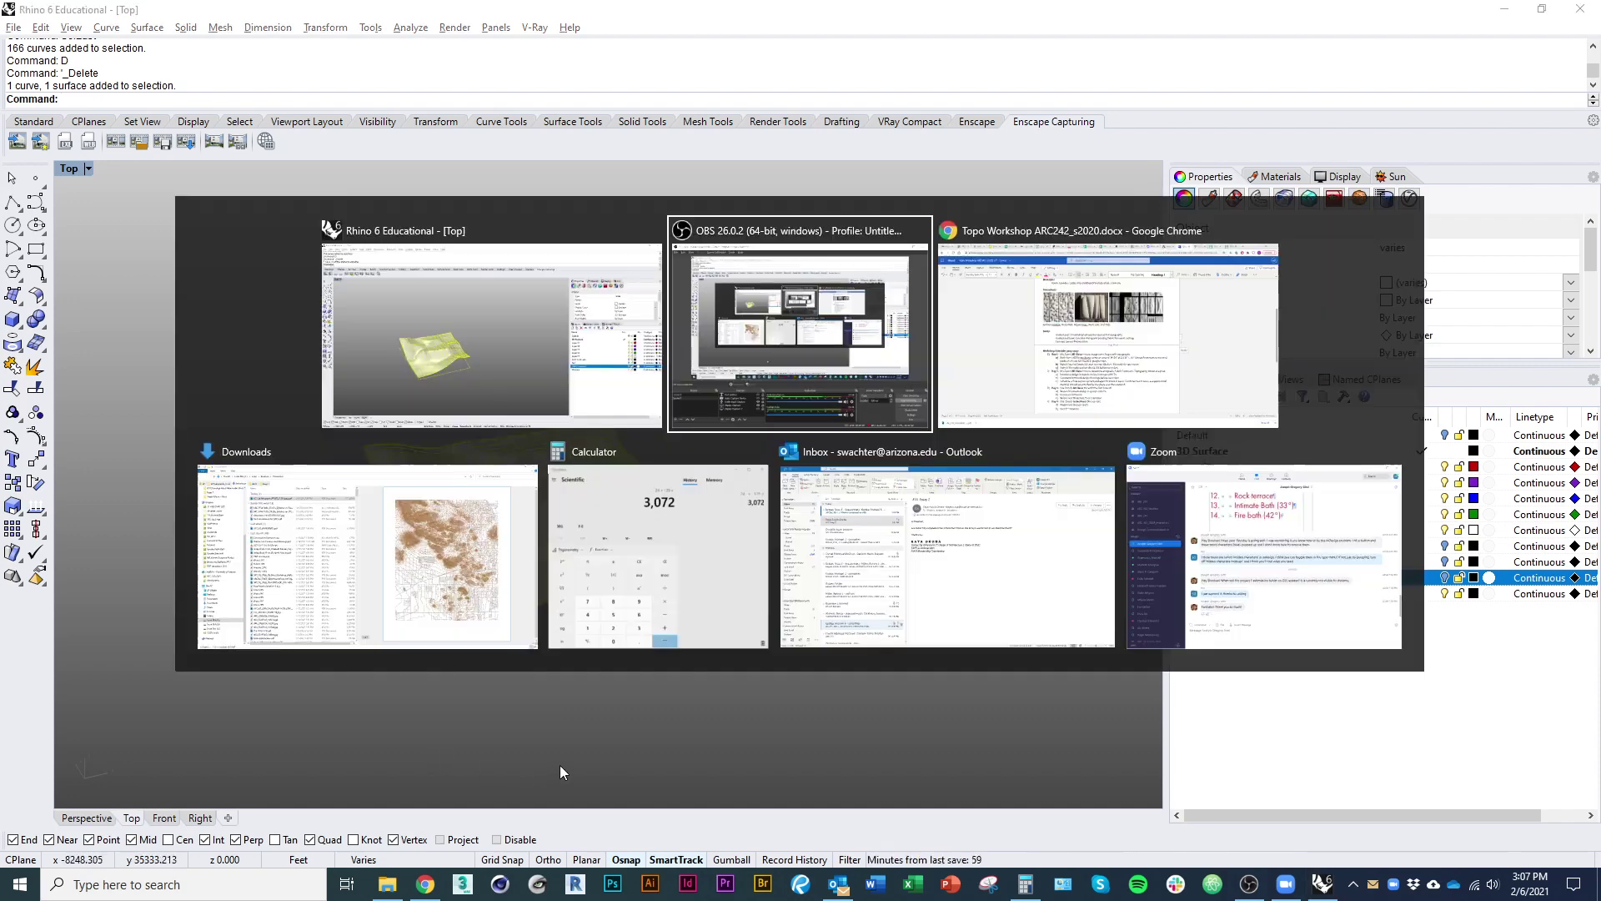
key("alt+Tab")
key("alt+Tab")
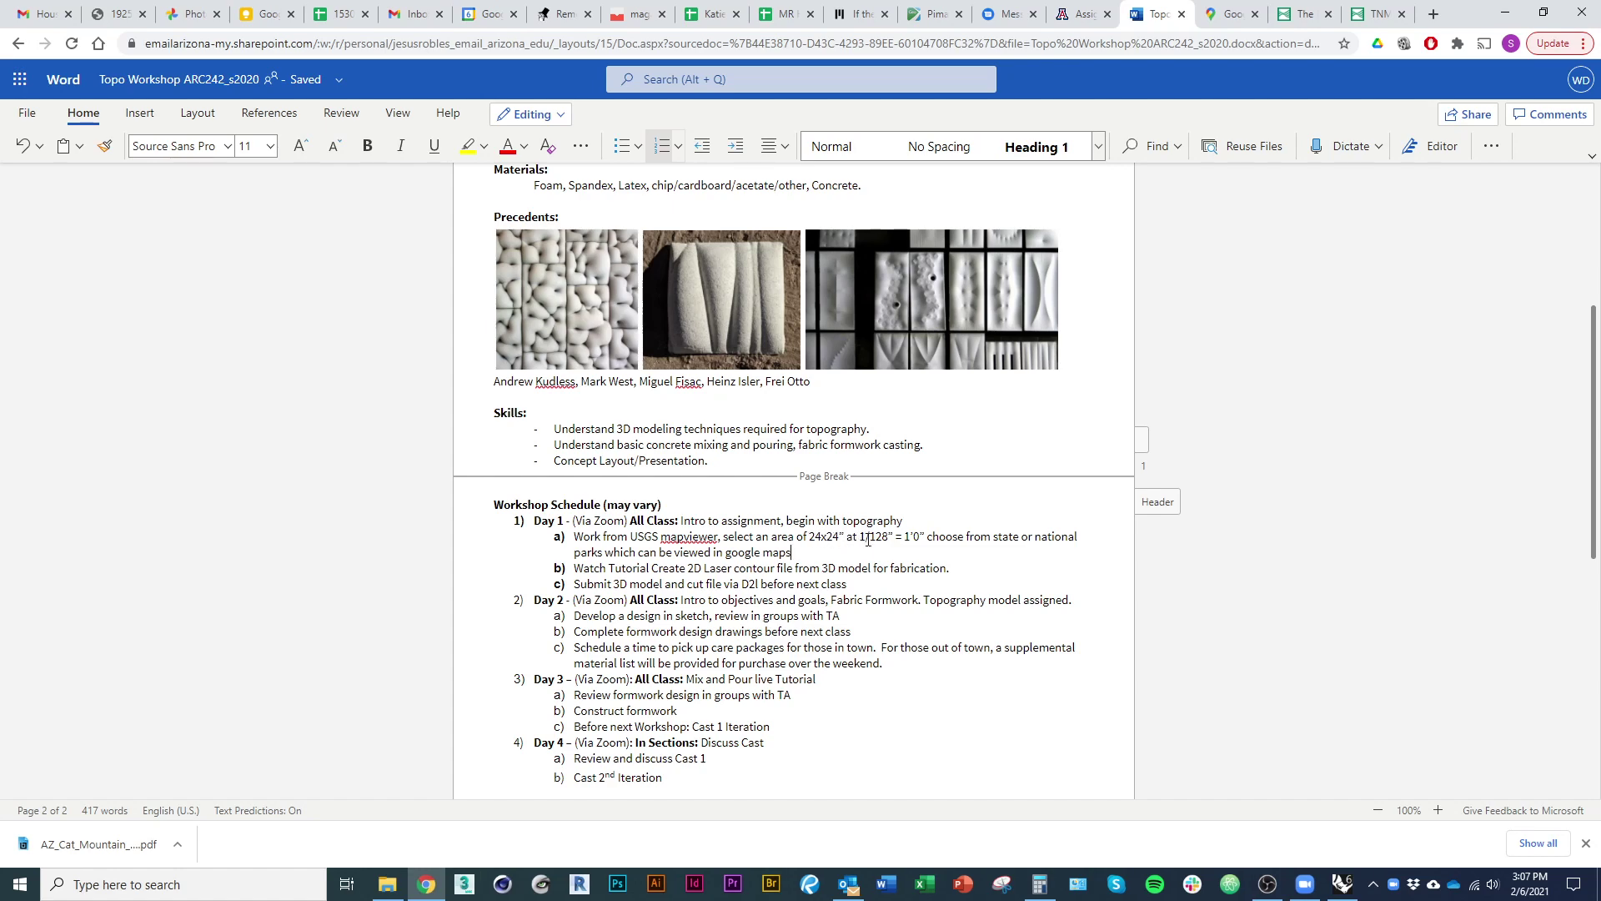
key("alt+Tab")
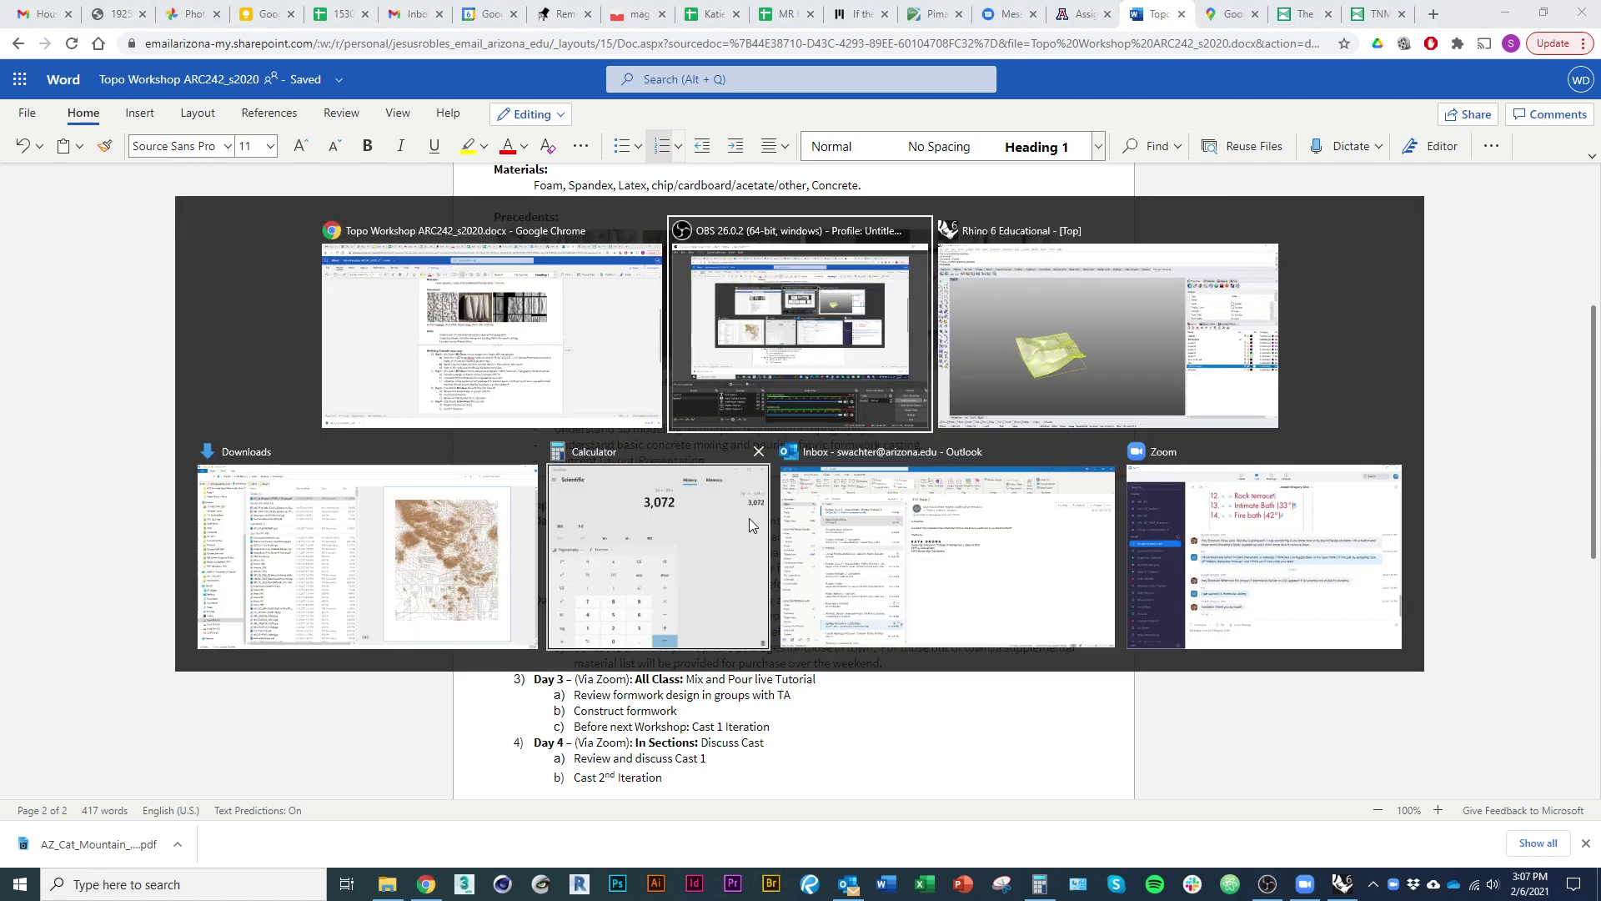
Return to Rhino and, in top view, copy the selected terrain surface and boundary horizontally to the left, well clear of the original
key("alt+Tab")
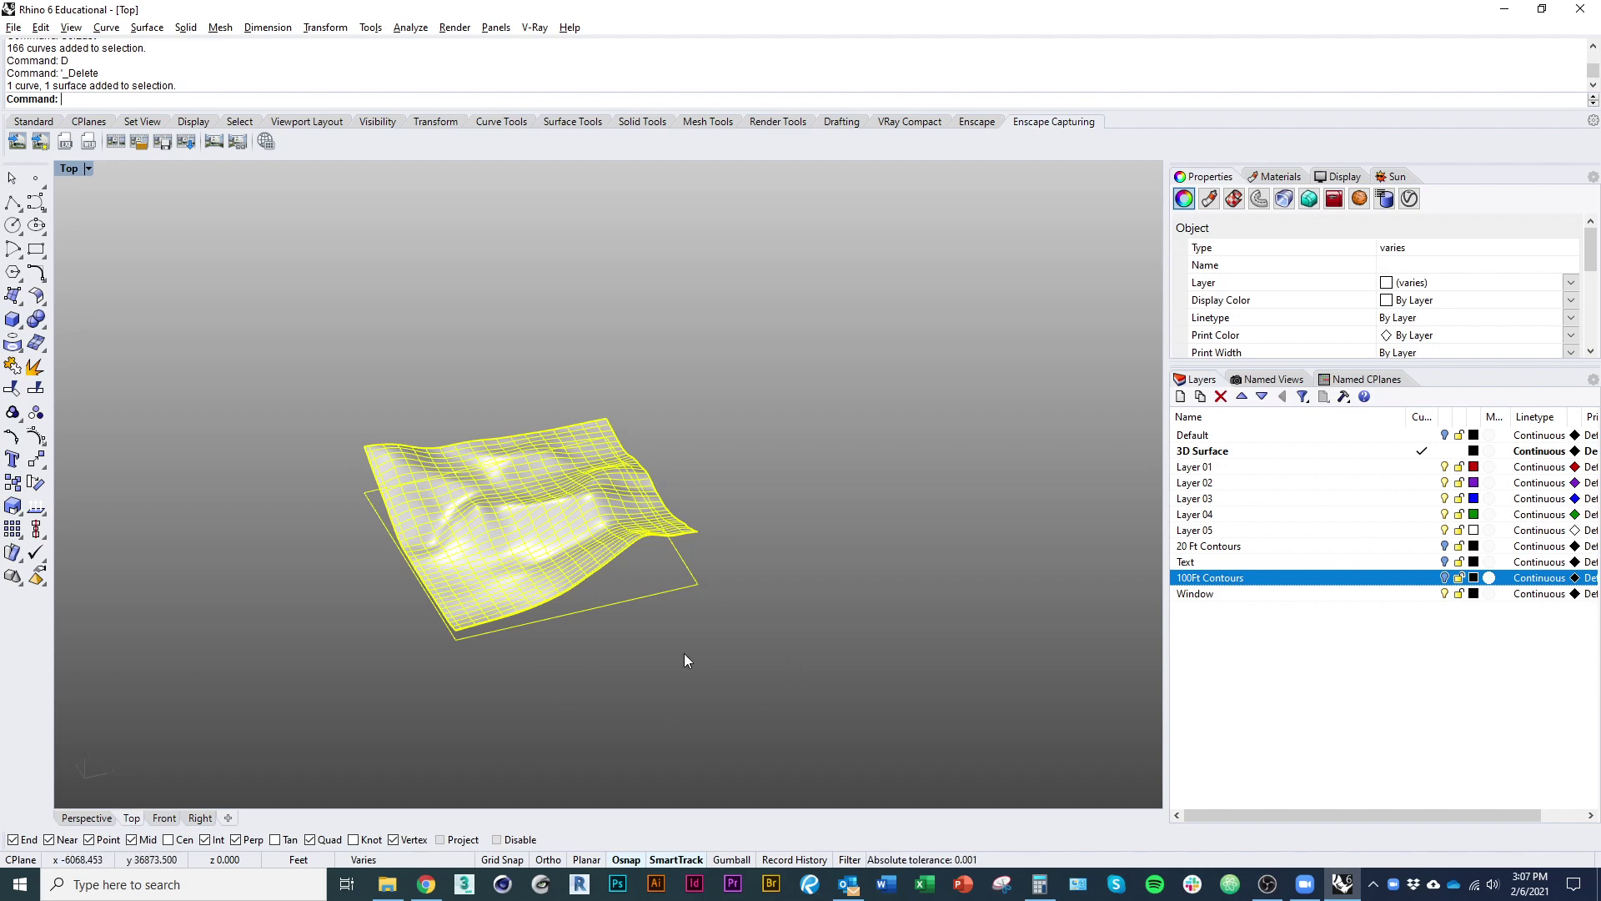
right_click_drag(686, 654, 682, 672)
type("Top")
key("Return")
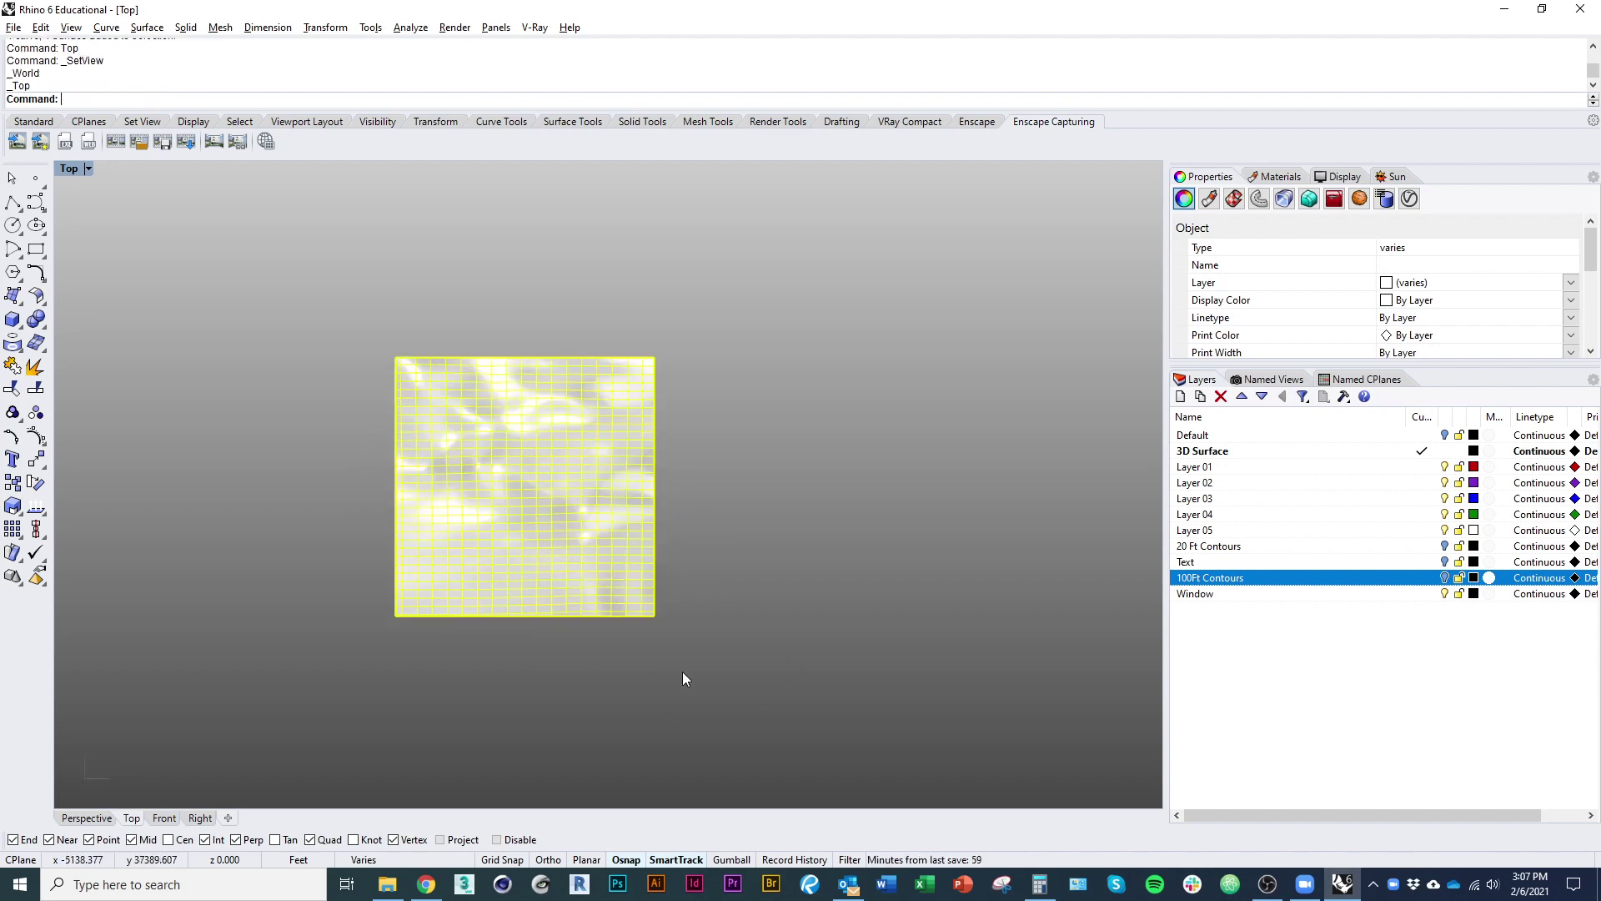
scroll(691, 601, "down", 5)
right_click(688, 637)
scroll(728, 597, "down", 7)
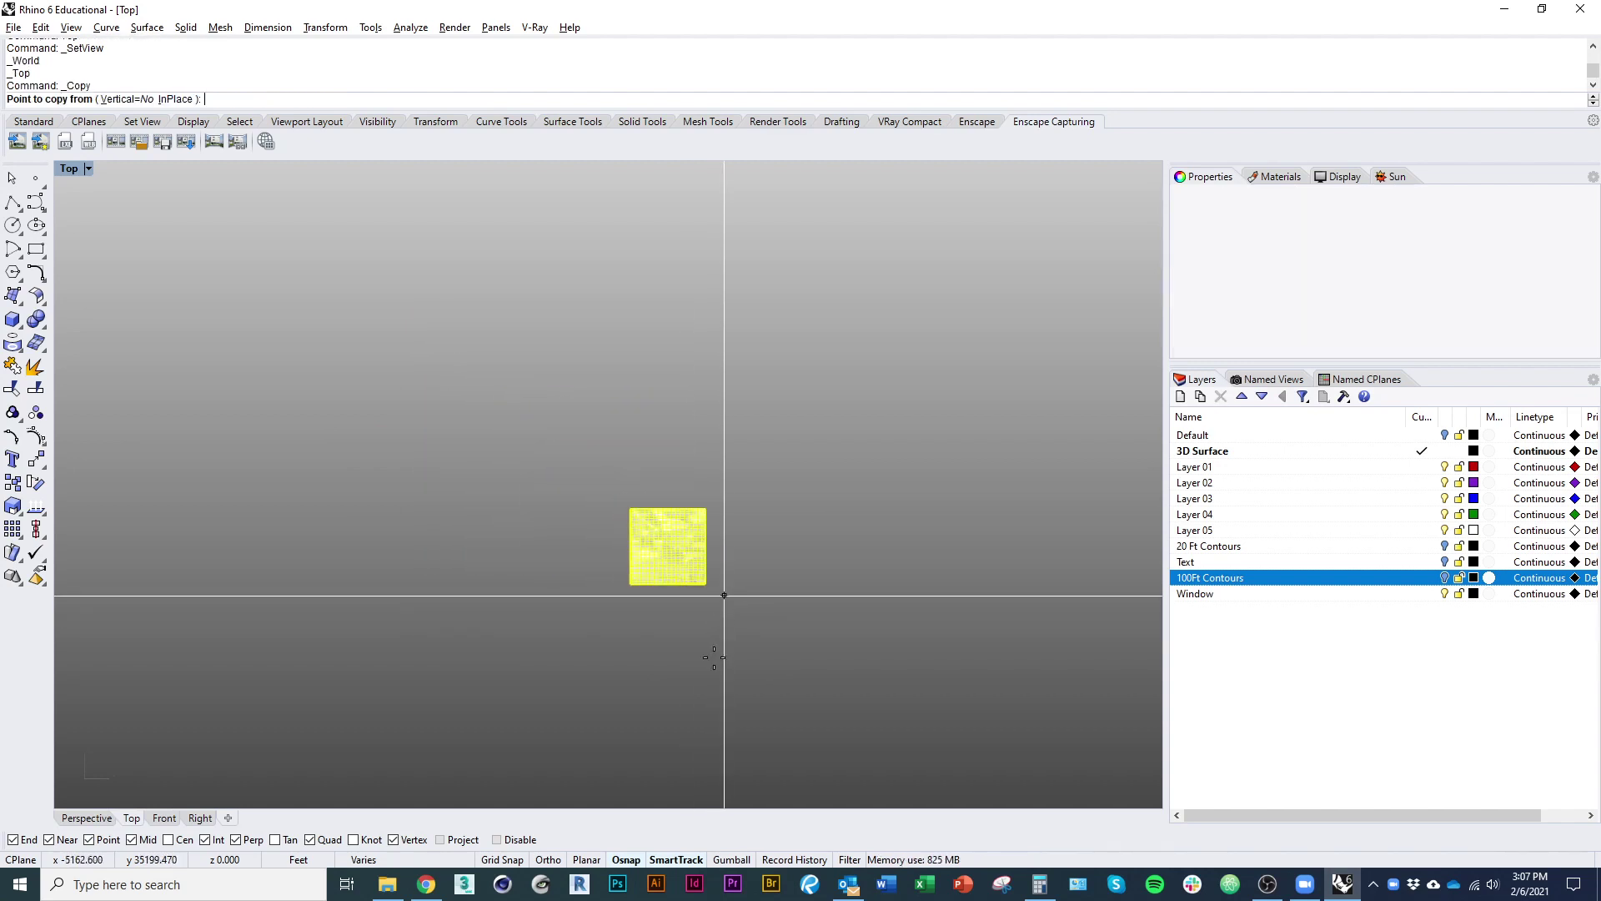
right_click_drag(738, 646, 798, 605)
scroll(799, 607, "down", 6)
left_click(813, 650)
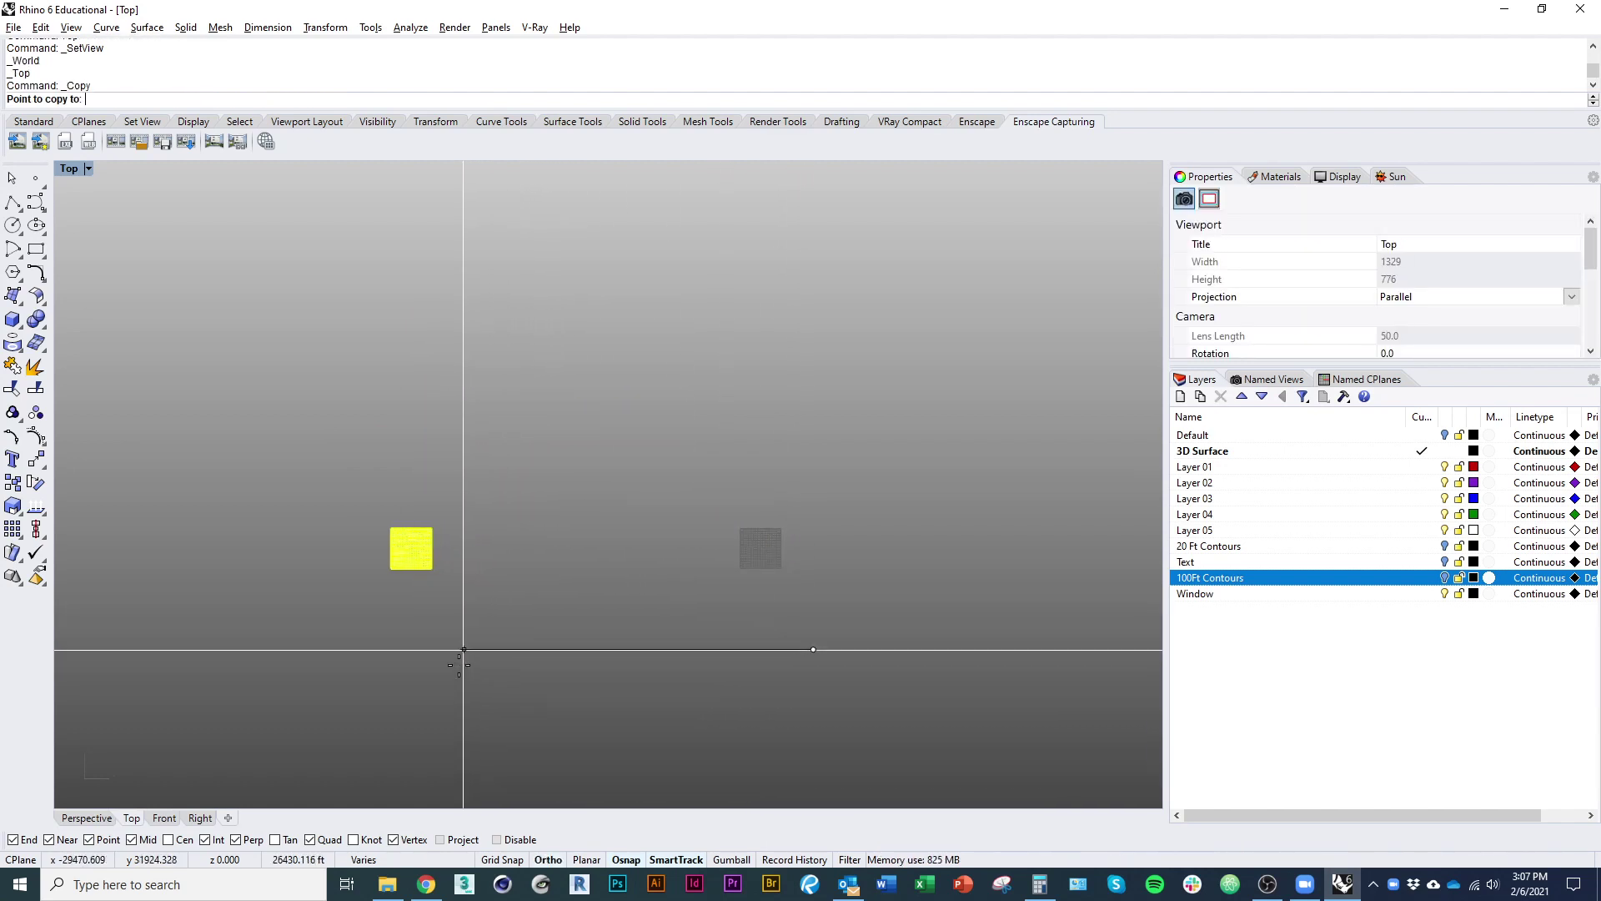
left_click(424, 651)
key("Return")
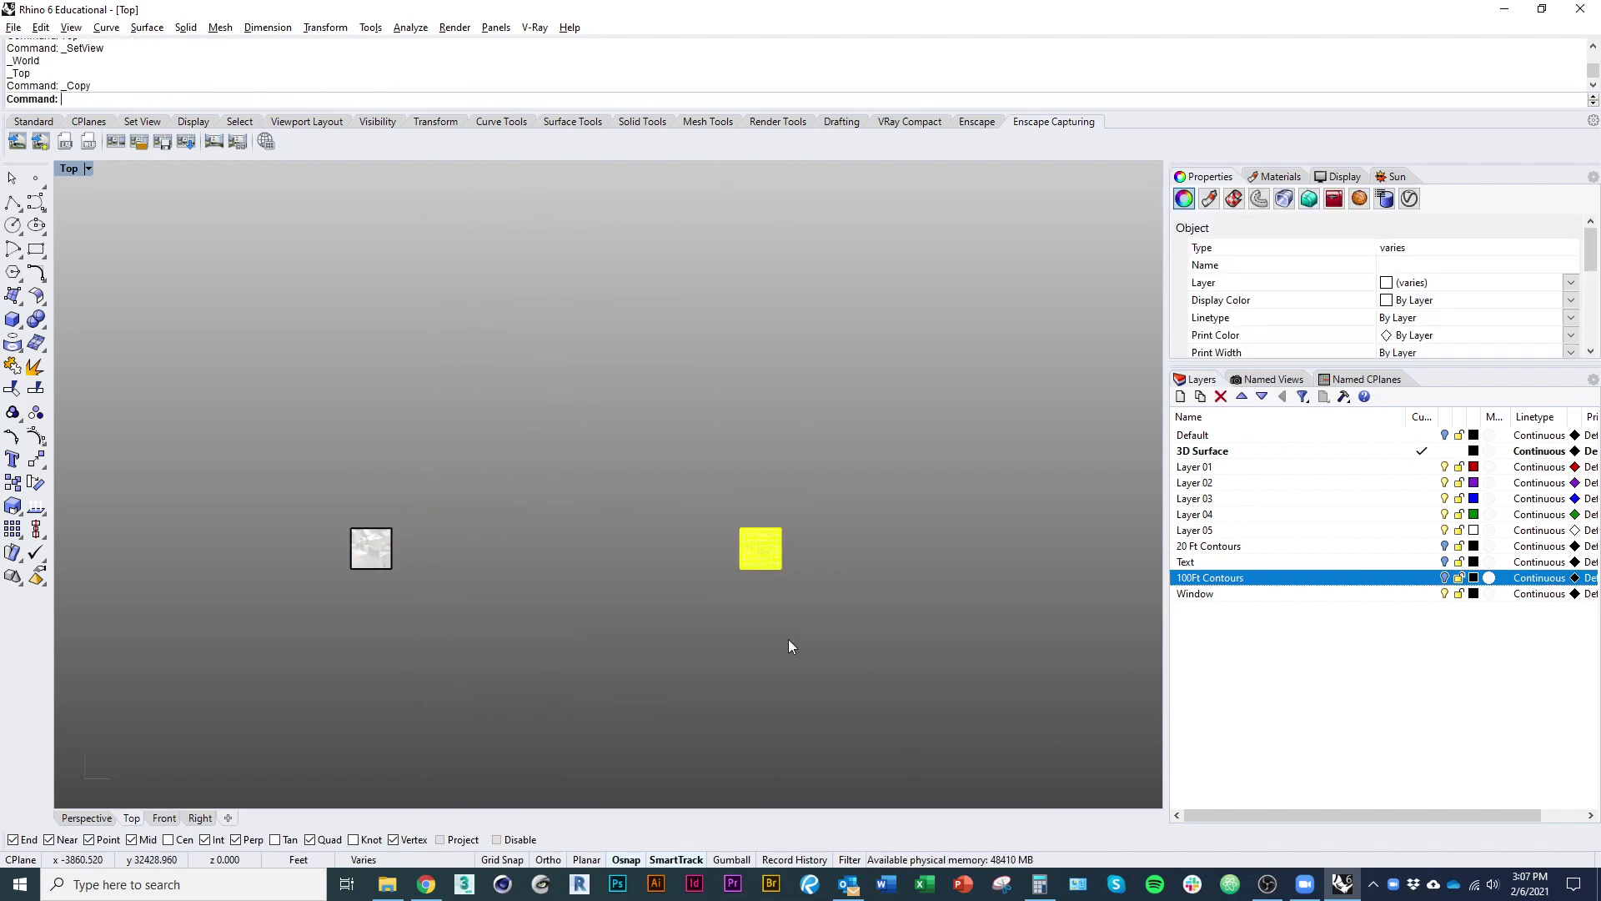
Compare the original terrain with its copy and frame the left-hand copy in the view
left_click(823, 668)
scroll(788, 575, "up", 3)
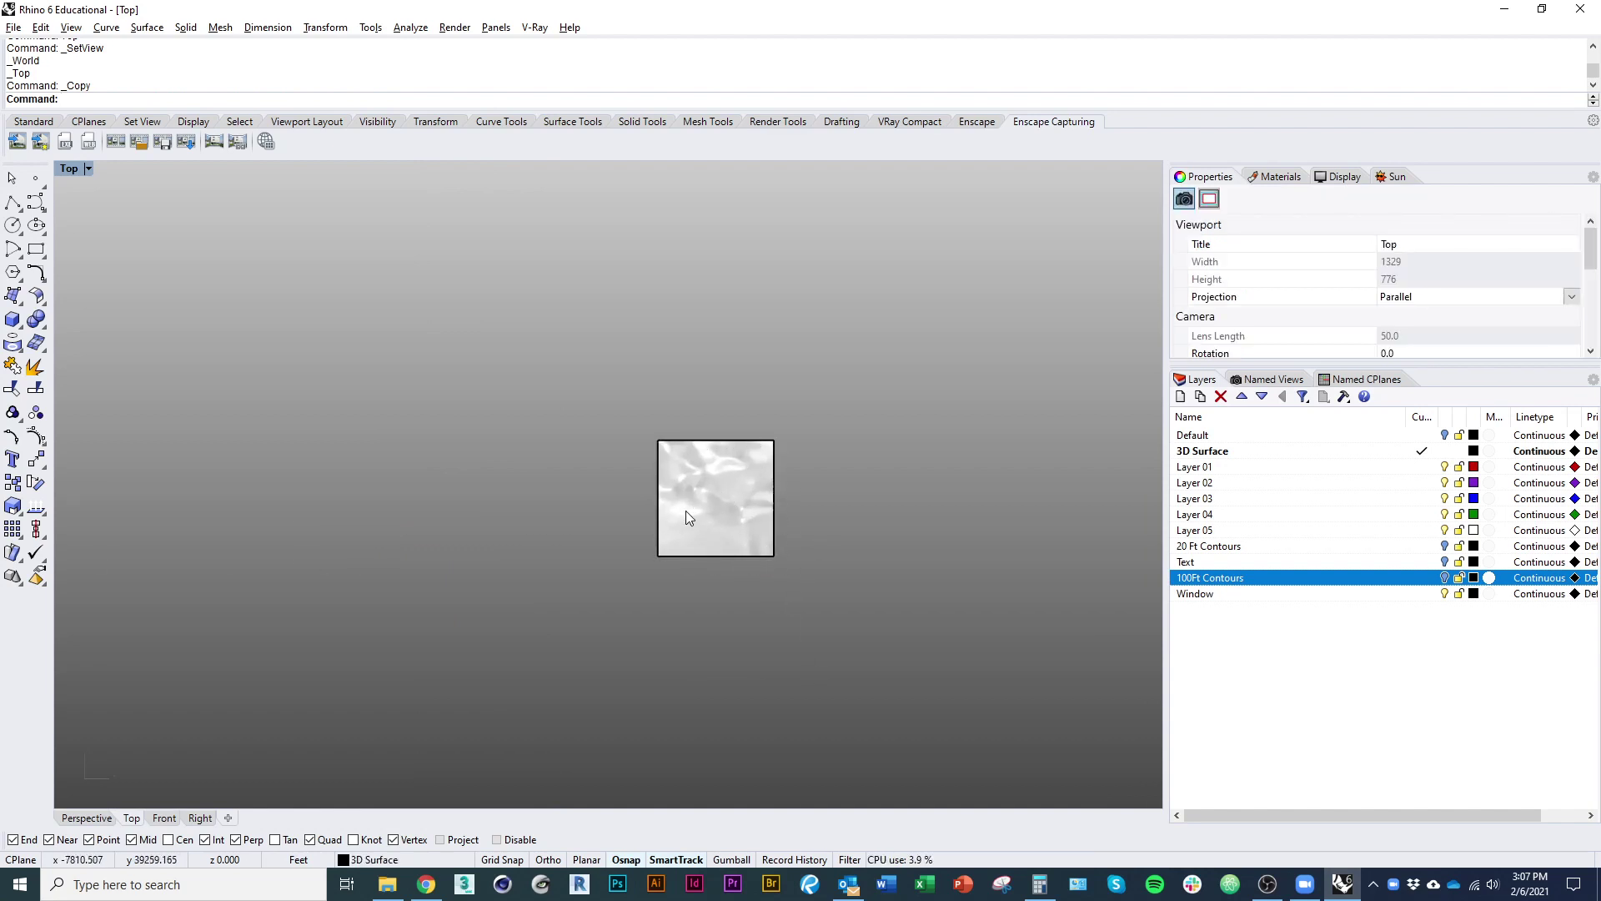
scroll(782, 495, "down", 4)
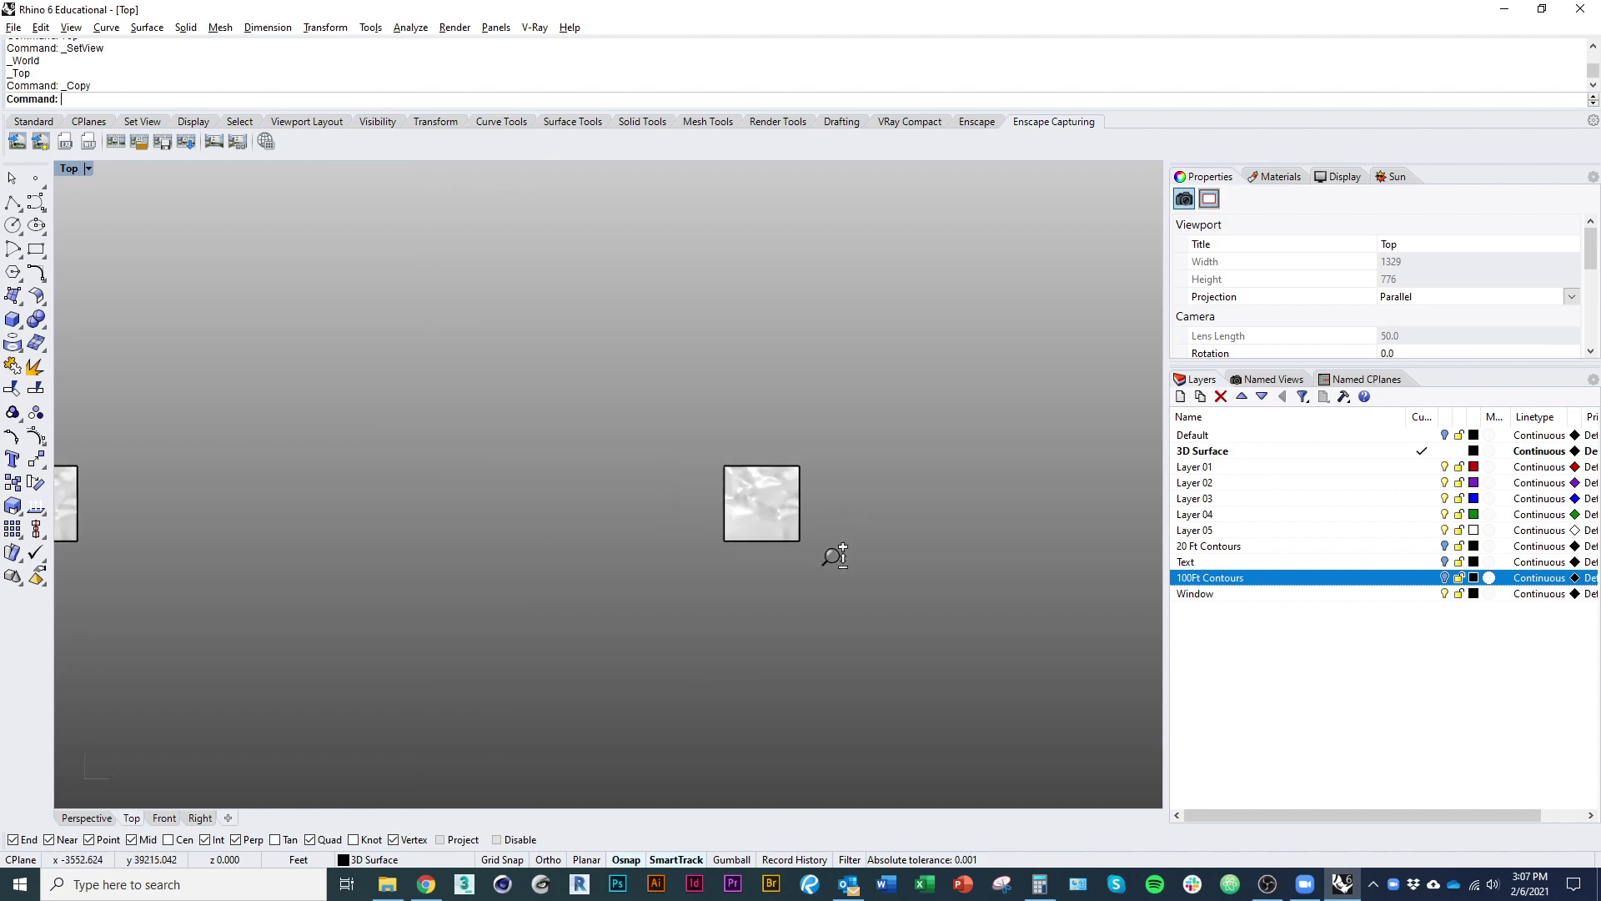
right_click_drag(391, 645, 608, 629)
left_click_drag(337, 420, 684, 655)
type("zs")
key("Return")
scroll(536, 514, "down", 3)
left_click(313, 634)
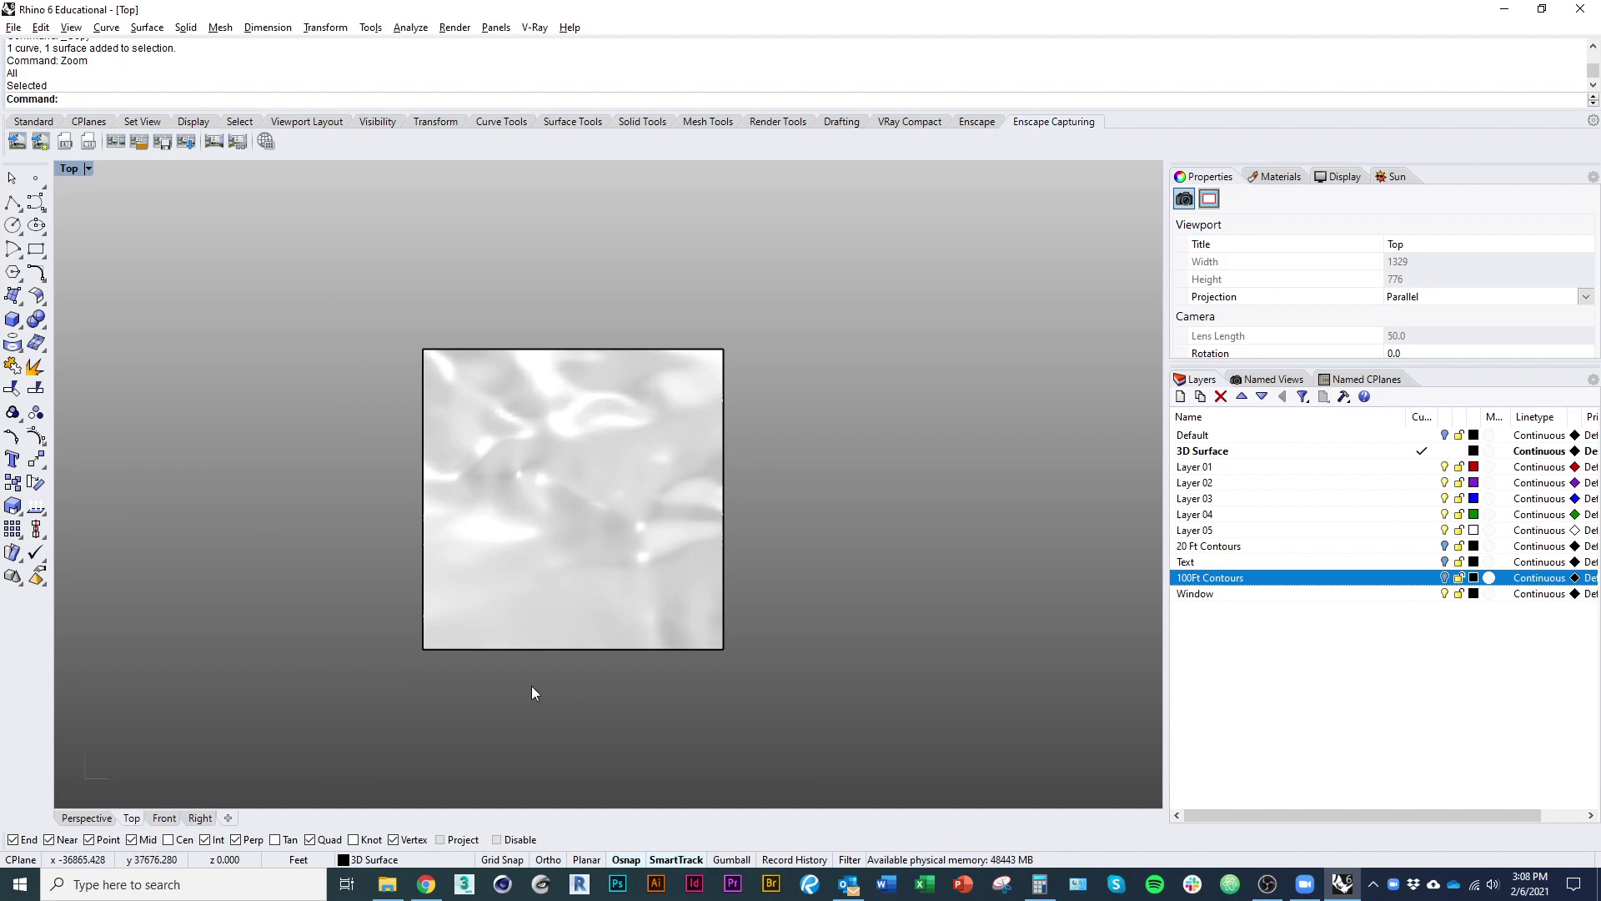
Scale the copied terrain surface and boundary by 1/128 from the boundary's lower-left corner
mouse_move(559, 727)
right_mouse_down("ctrl+shift")
mouse_move(634, 614)
mouse_move(625, 561)
mouse_move(591, 622)
right_mouse_up("ctrl+shift")
left_click_drag(322, 323, 884, 774)
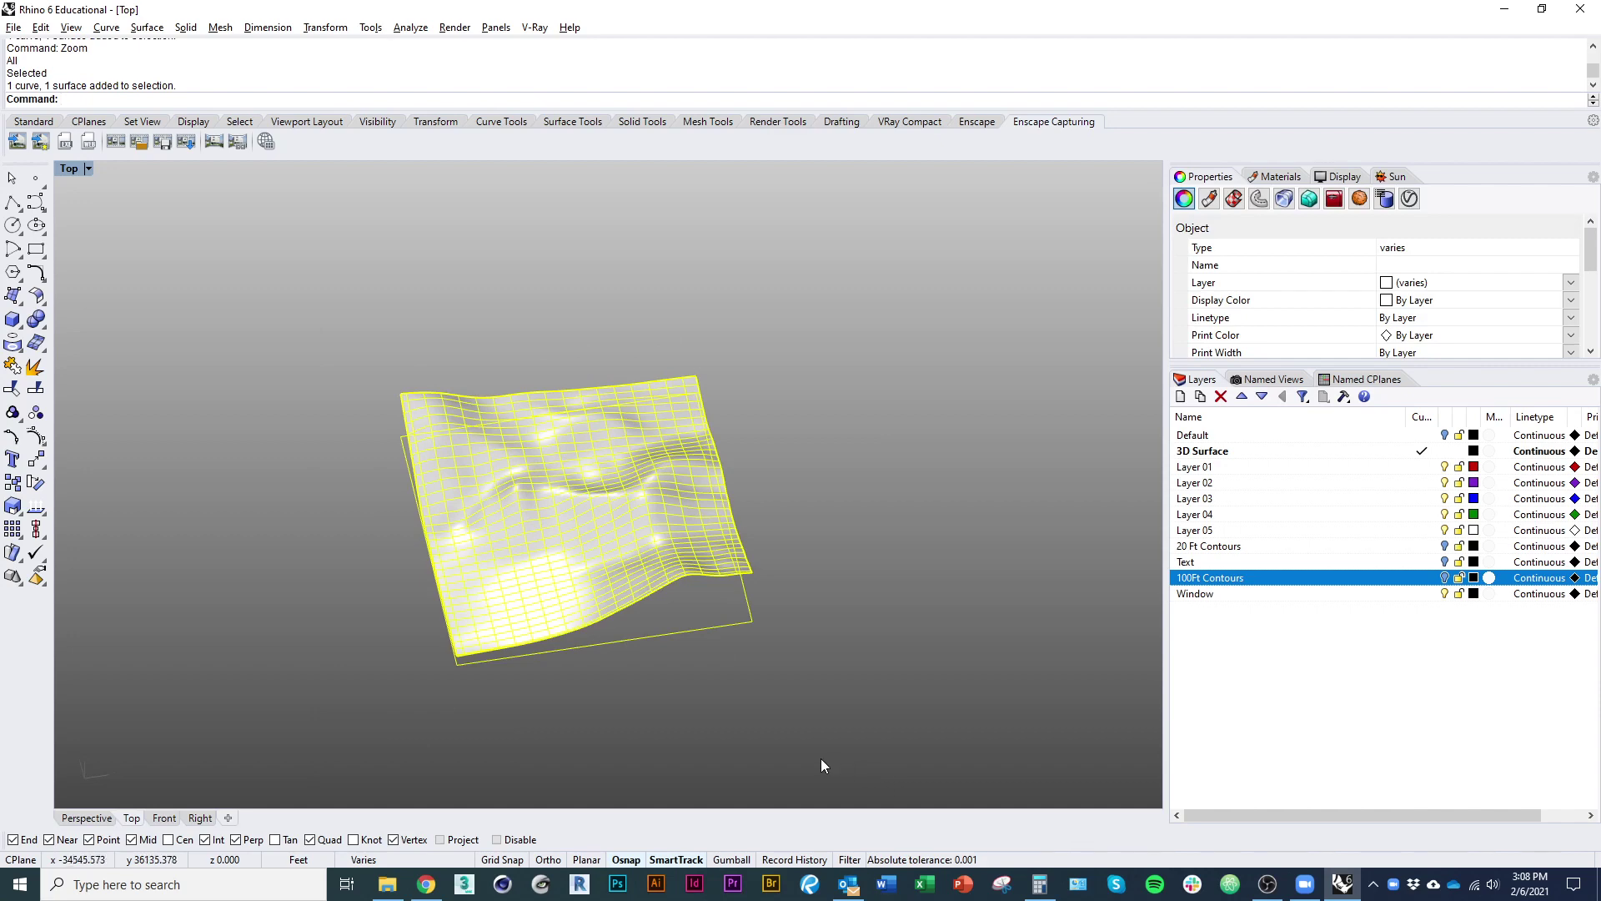
right_click_drag(692, 701, 677, 679, "ctrl+shift")
right_click_drag(367, 375, 452, 603, "ctrl+shift")
type("Scale")
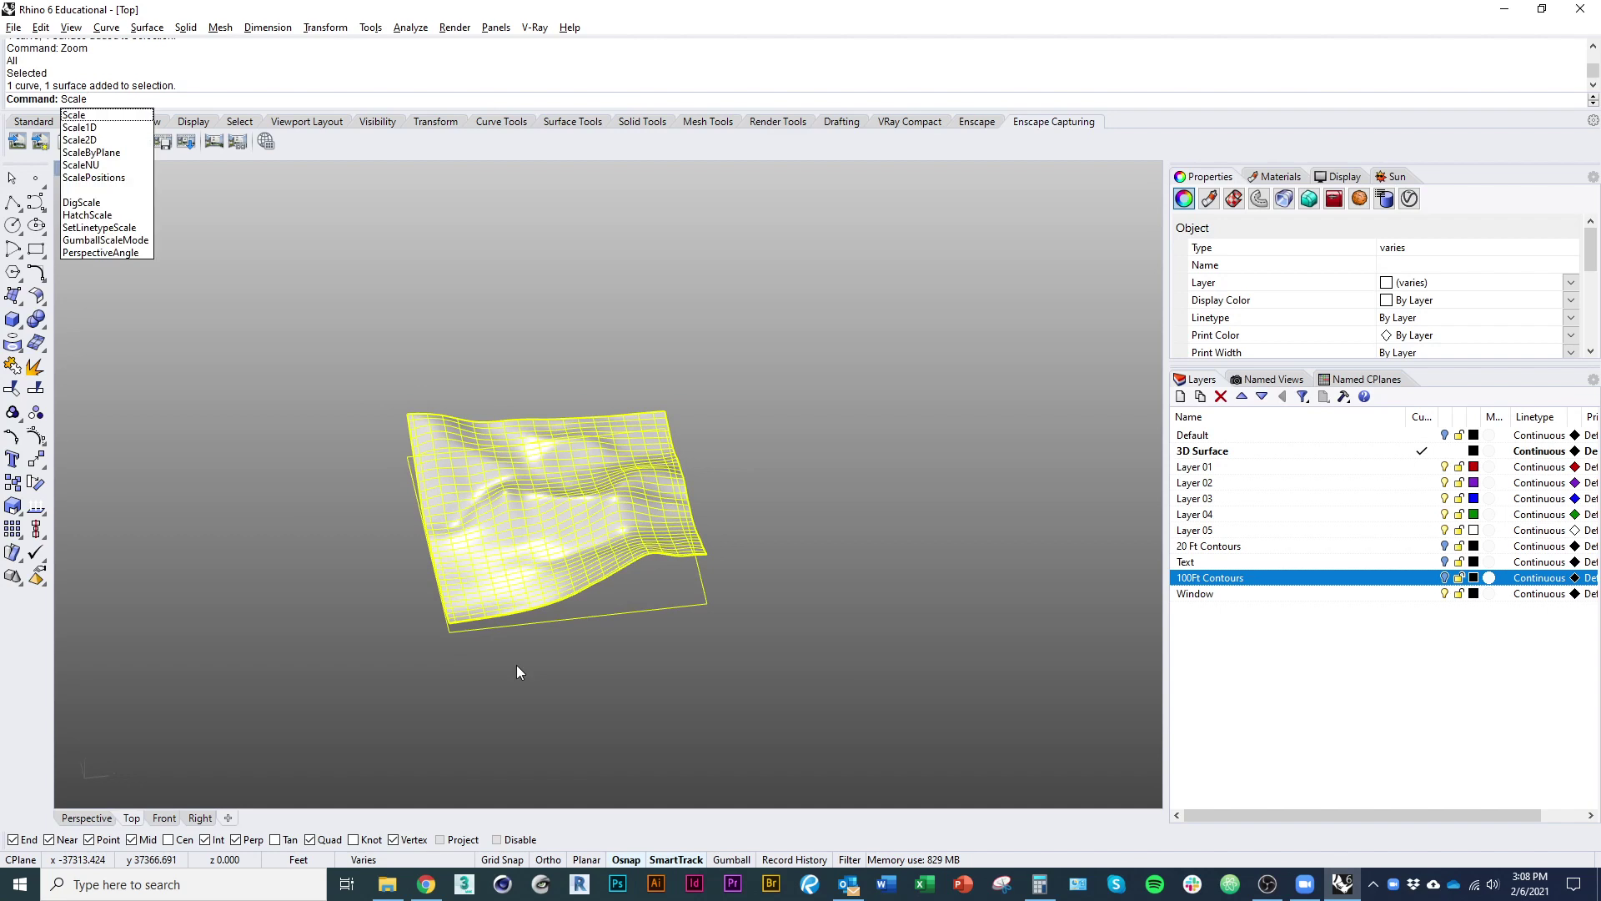
key("Return")
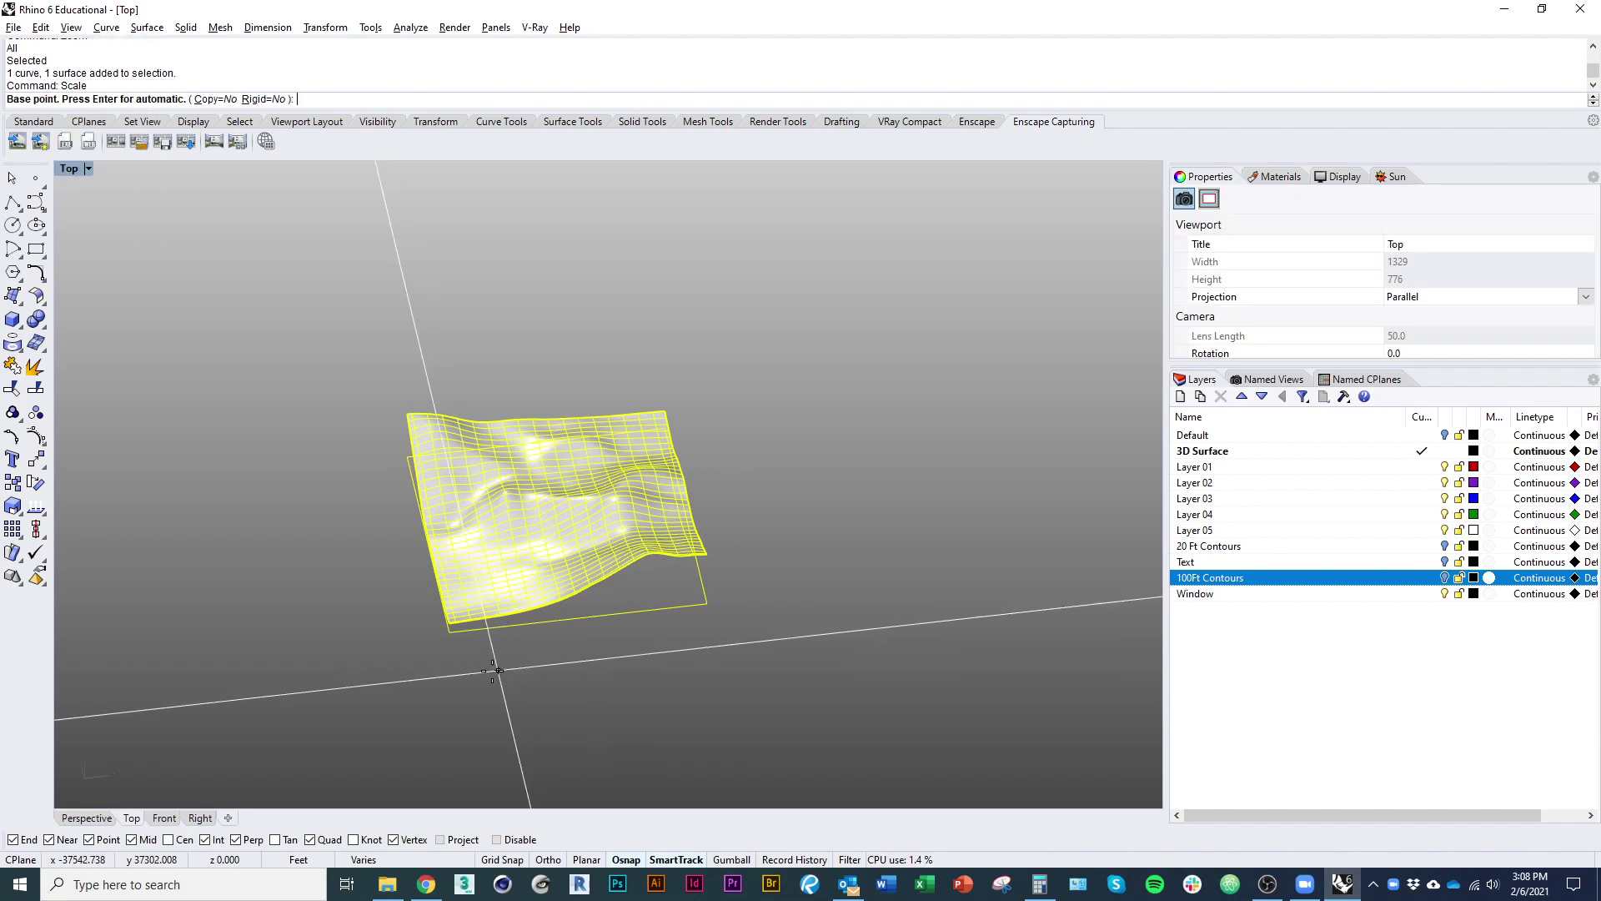
left_click(449, 635)
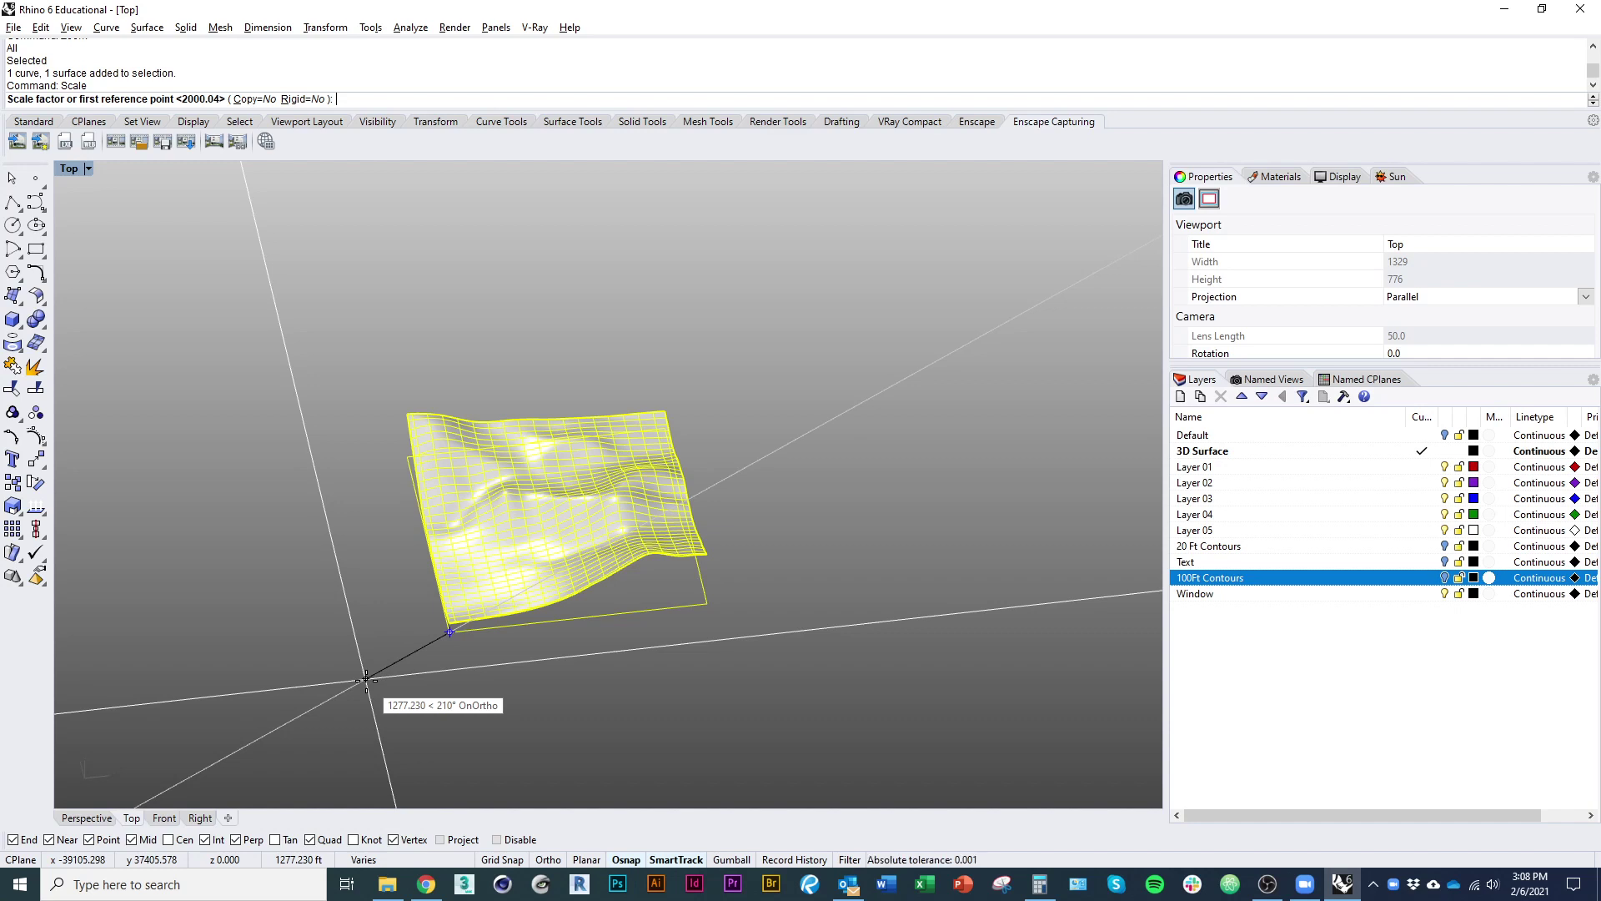
type("1/128")
key("Return")
type("zsa")
key("Return")
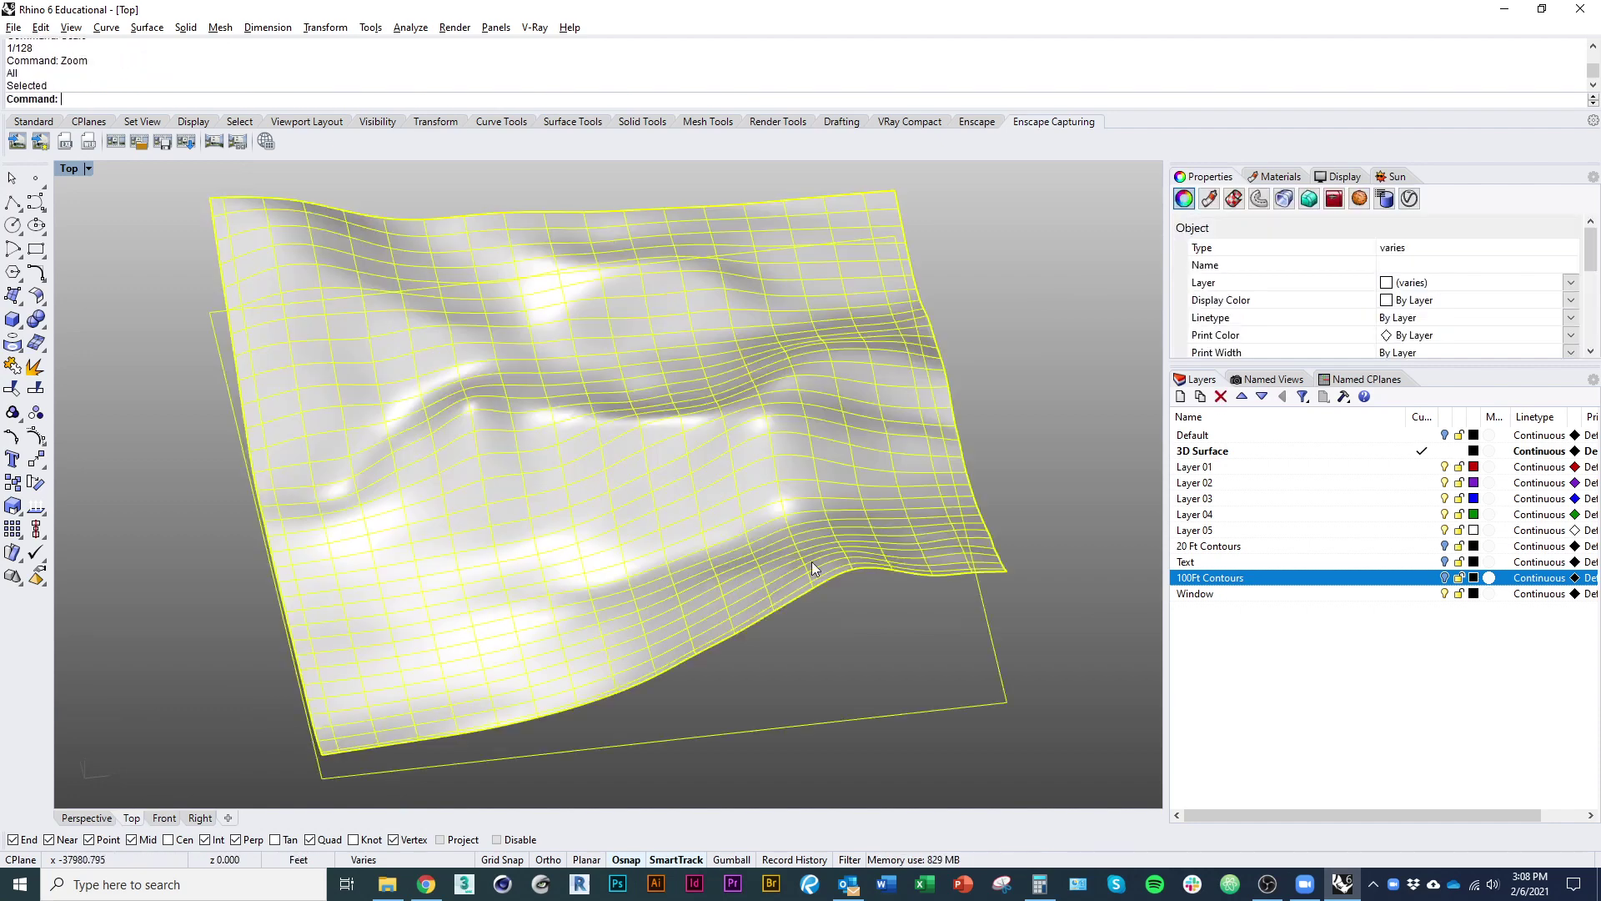
scroll(812, 554, "down", 5)
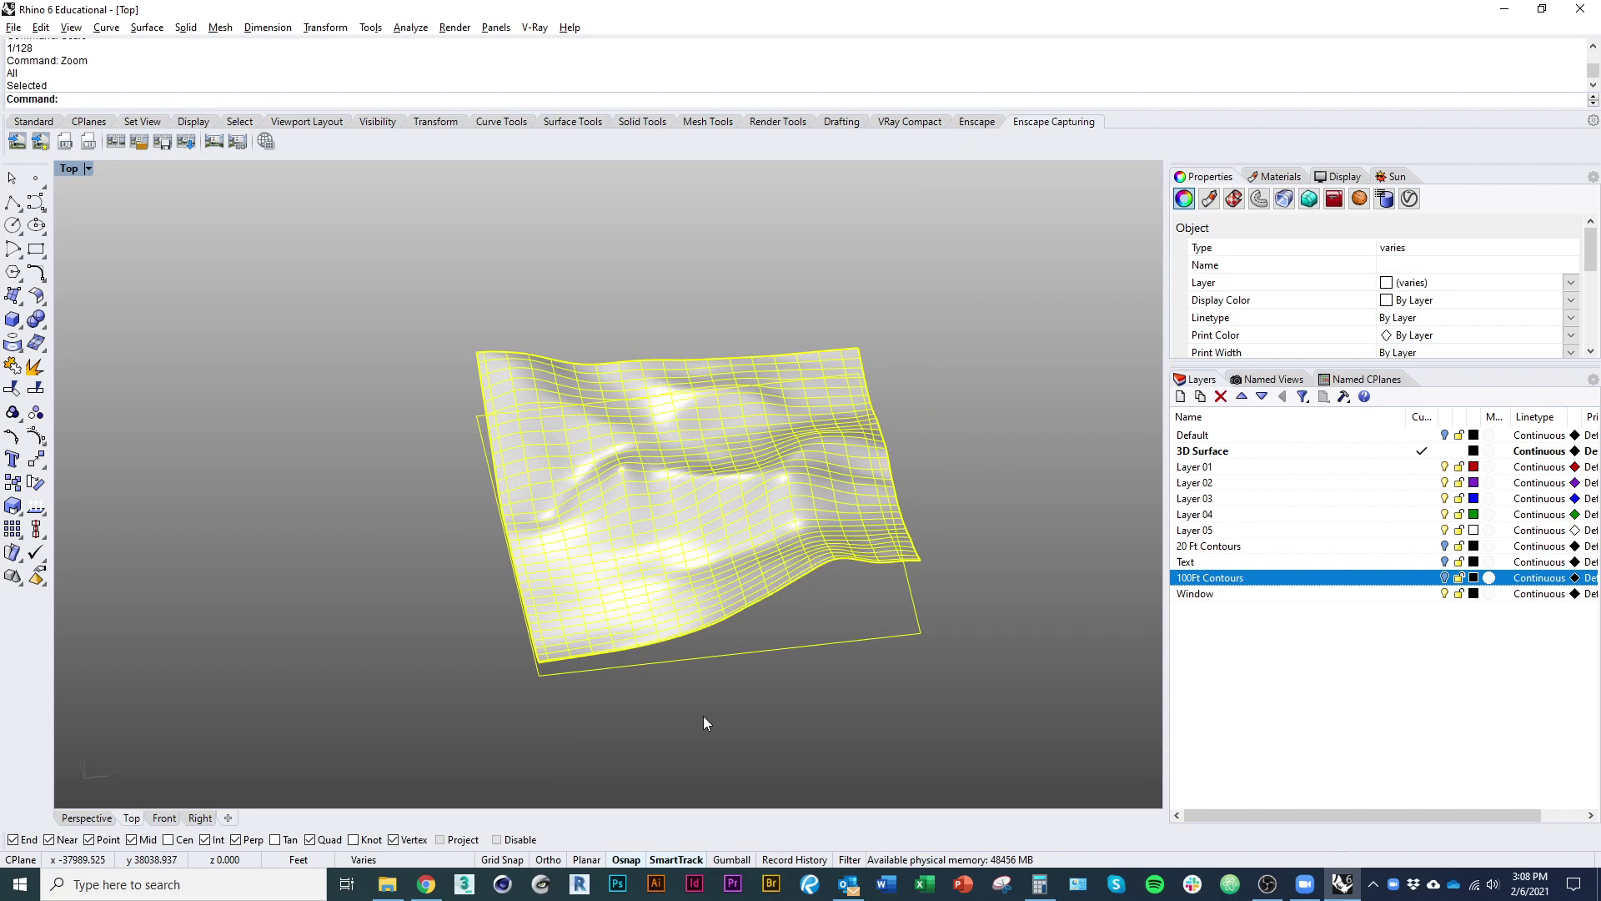
Switch to the workshop document in Chrome and recheck the units of the 1/128" = 1'0" scale
key("alt+Tab")
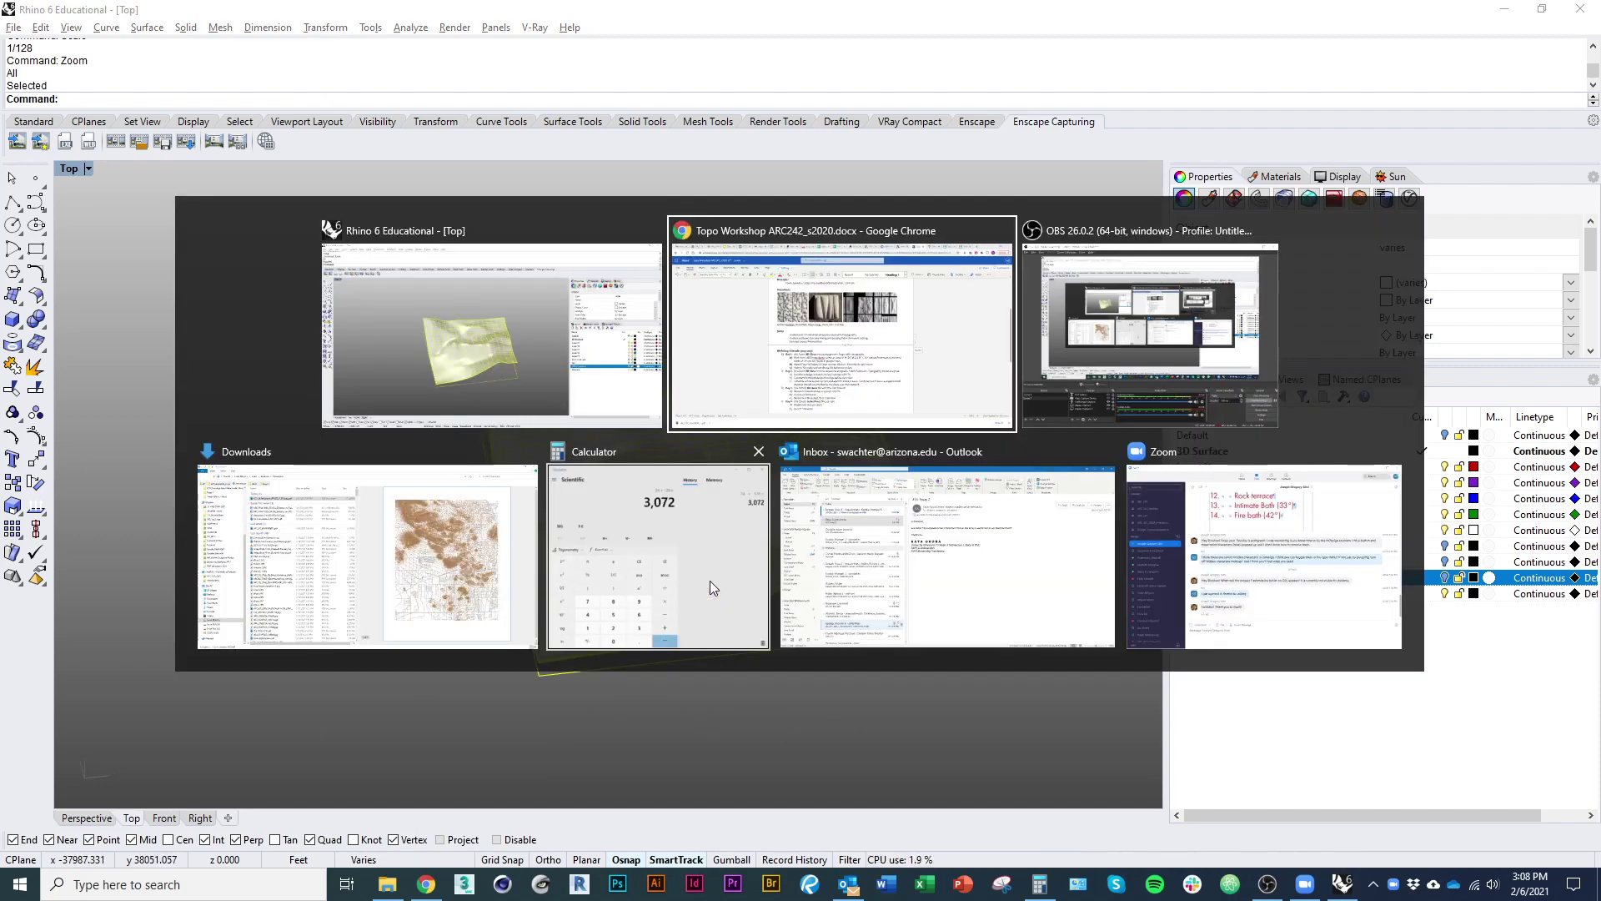
key("Escape")
key("alt+Tab")
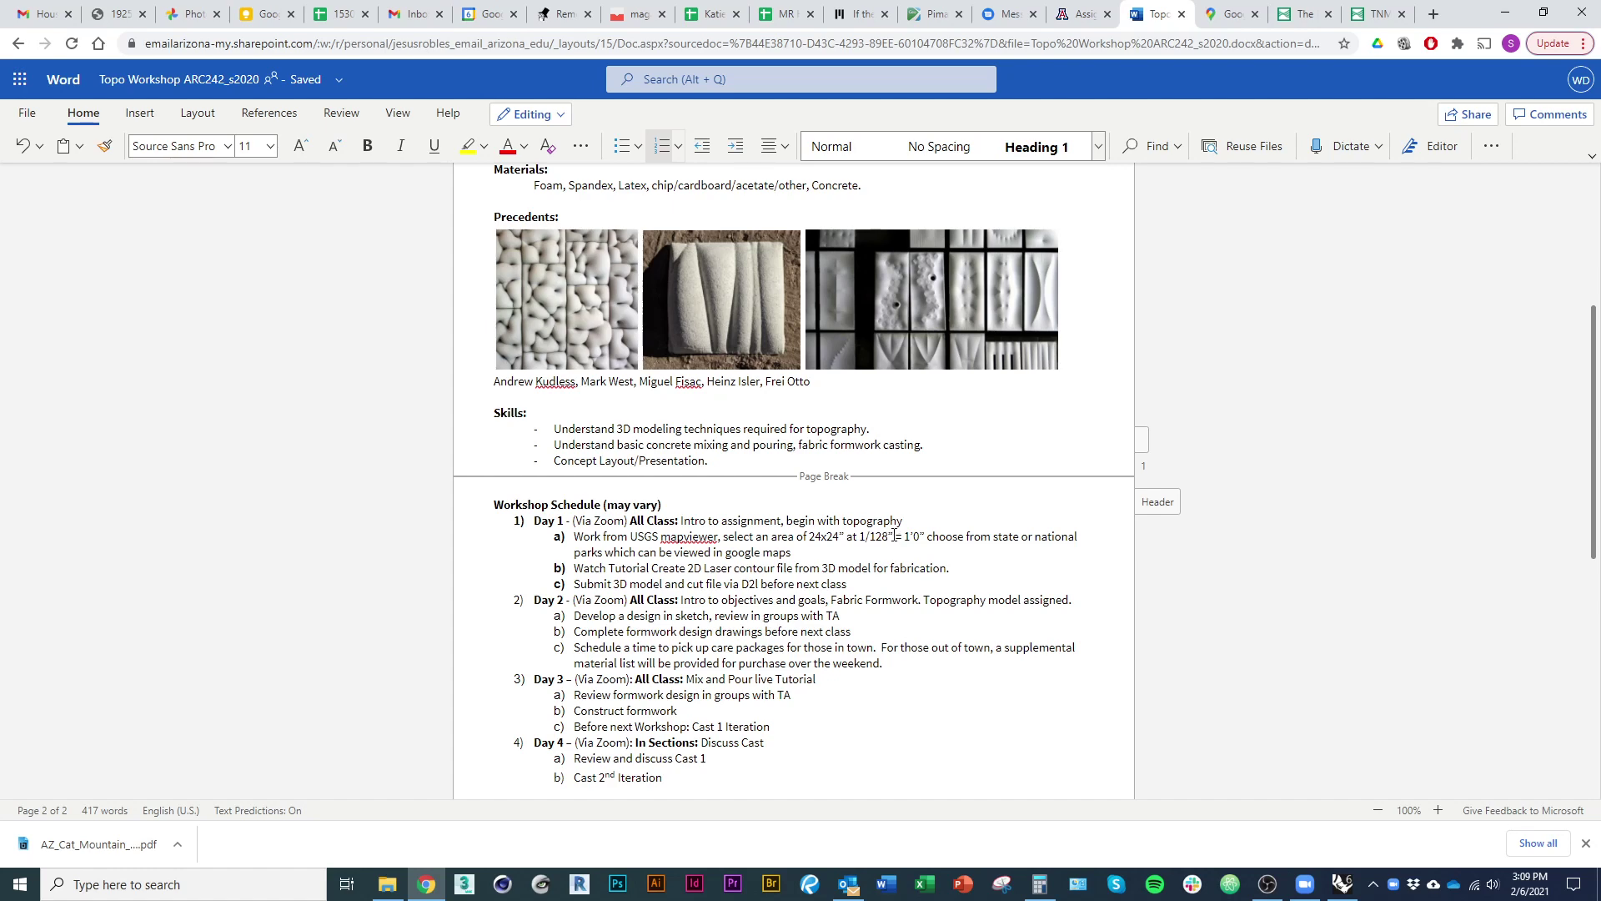
Return to Rhino and scale the copied terrain and boundary by a further 1/12 from the same boundary corner
key("alt+Tab")
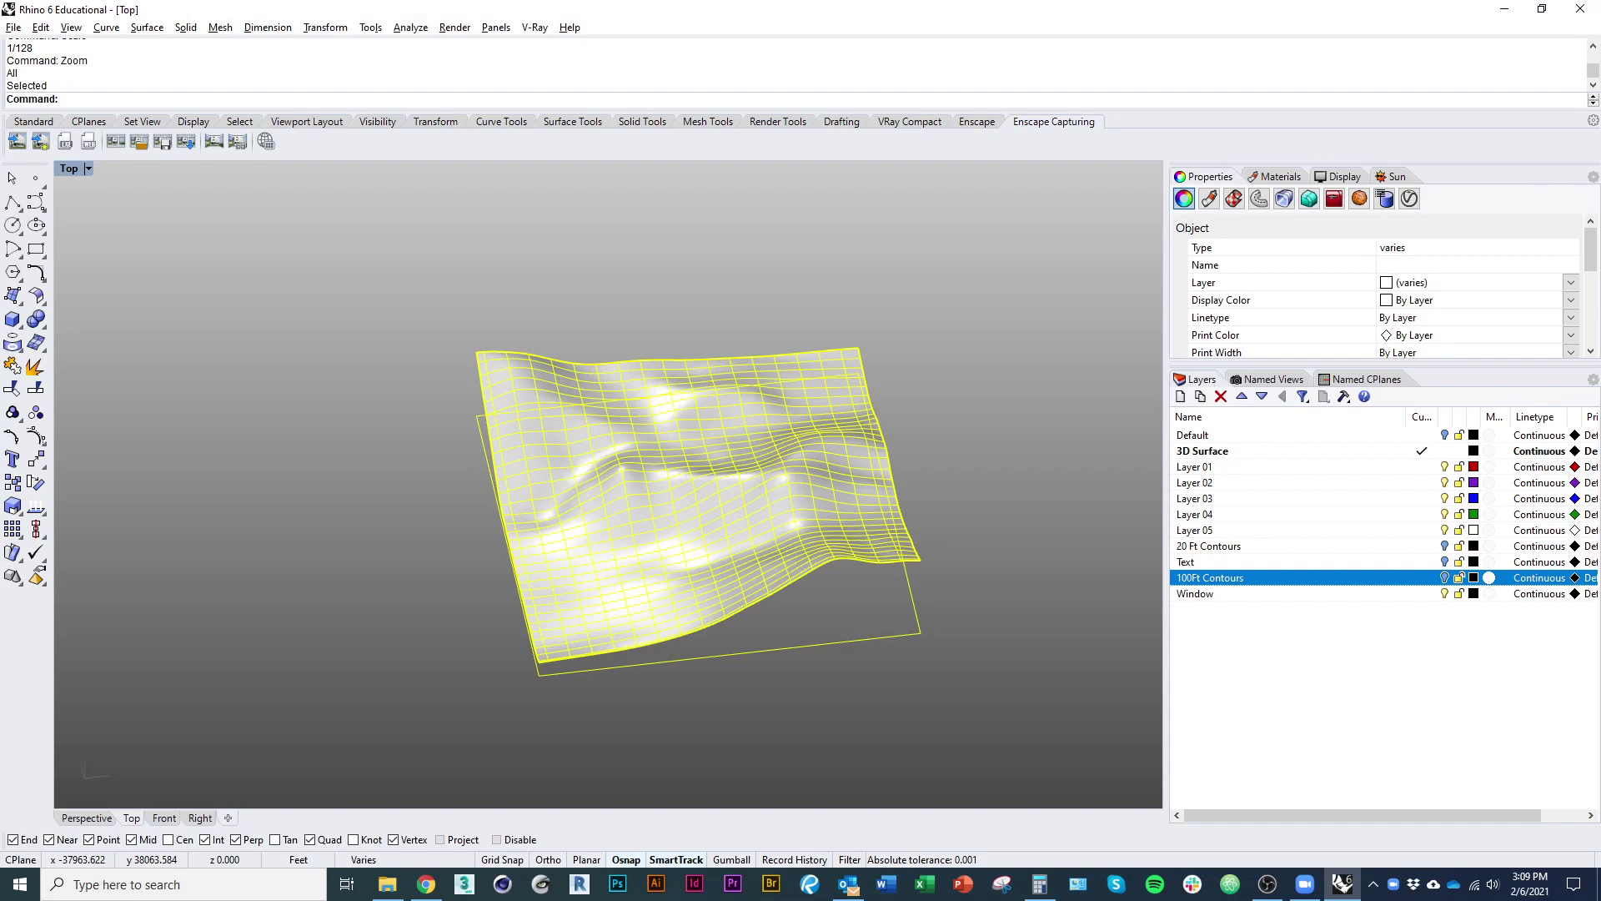
type("Scale")
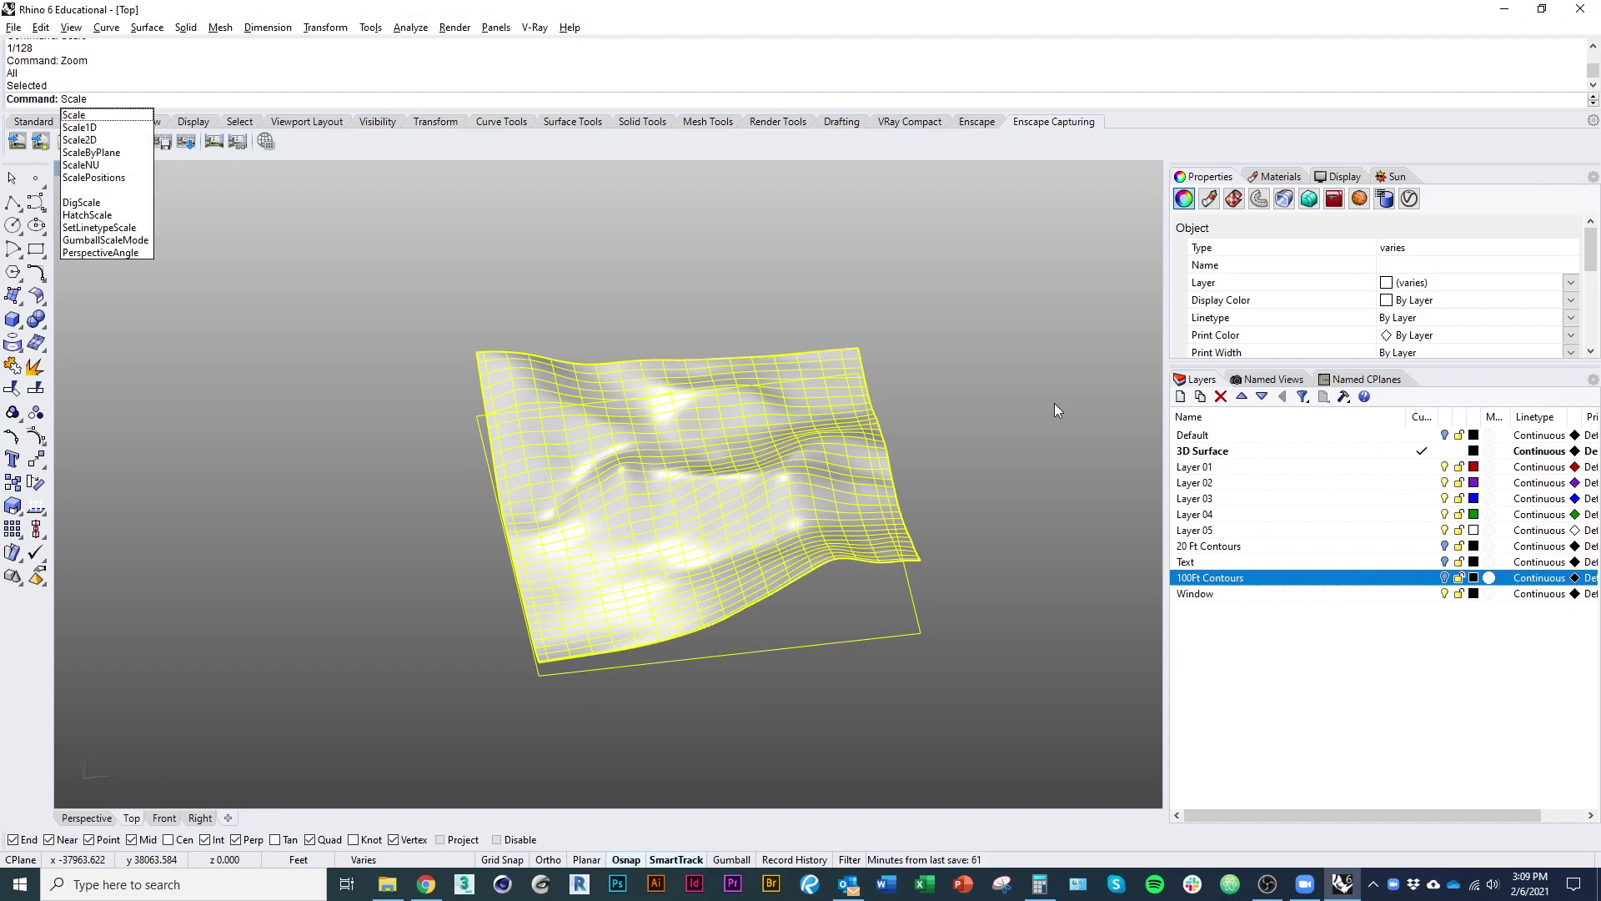
key("Return")
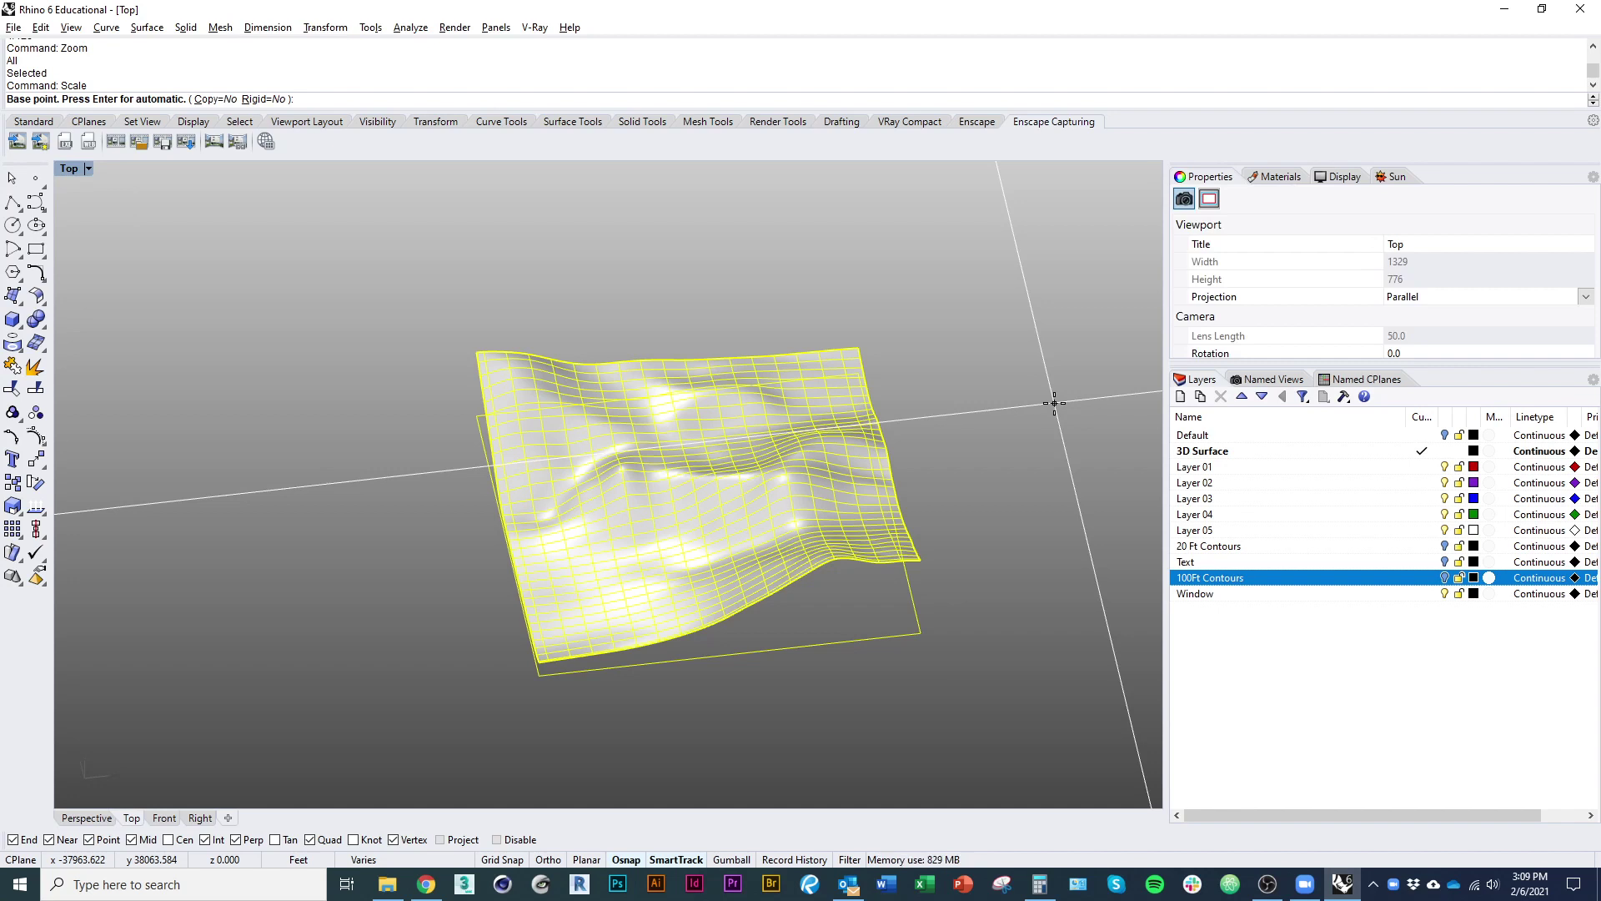
left_click(539, 674)
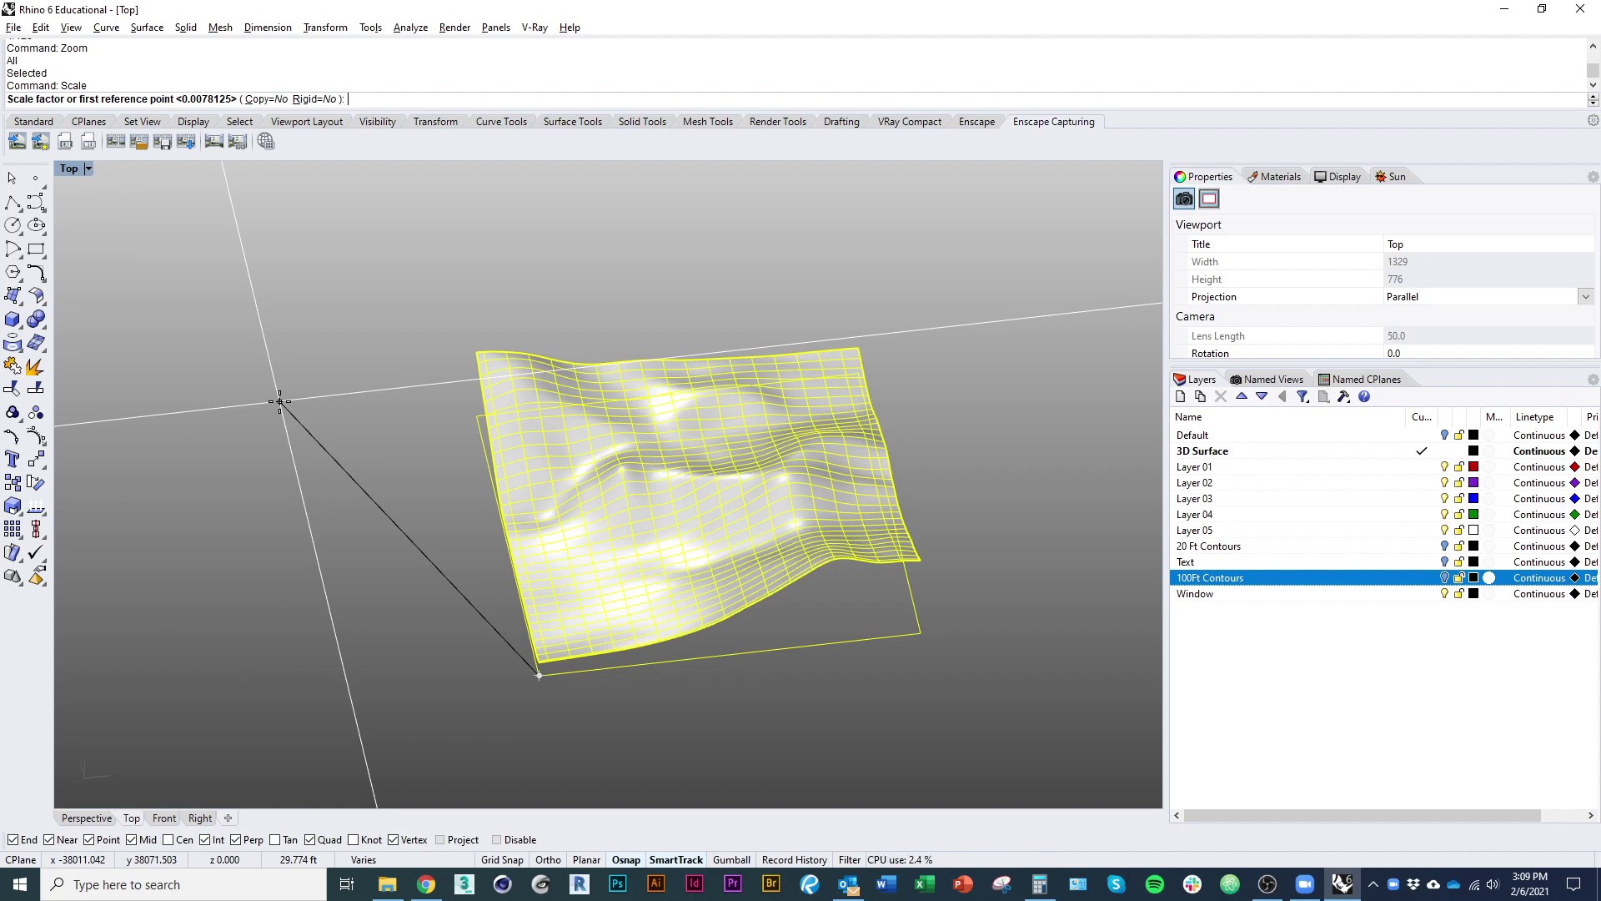
type("1/12")
key("Return")
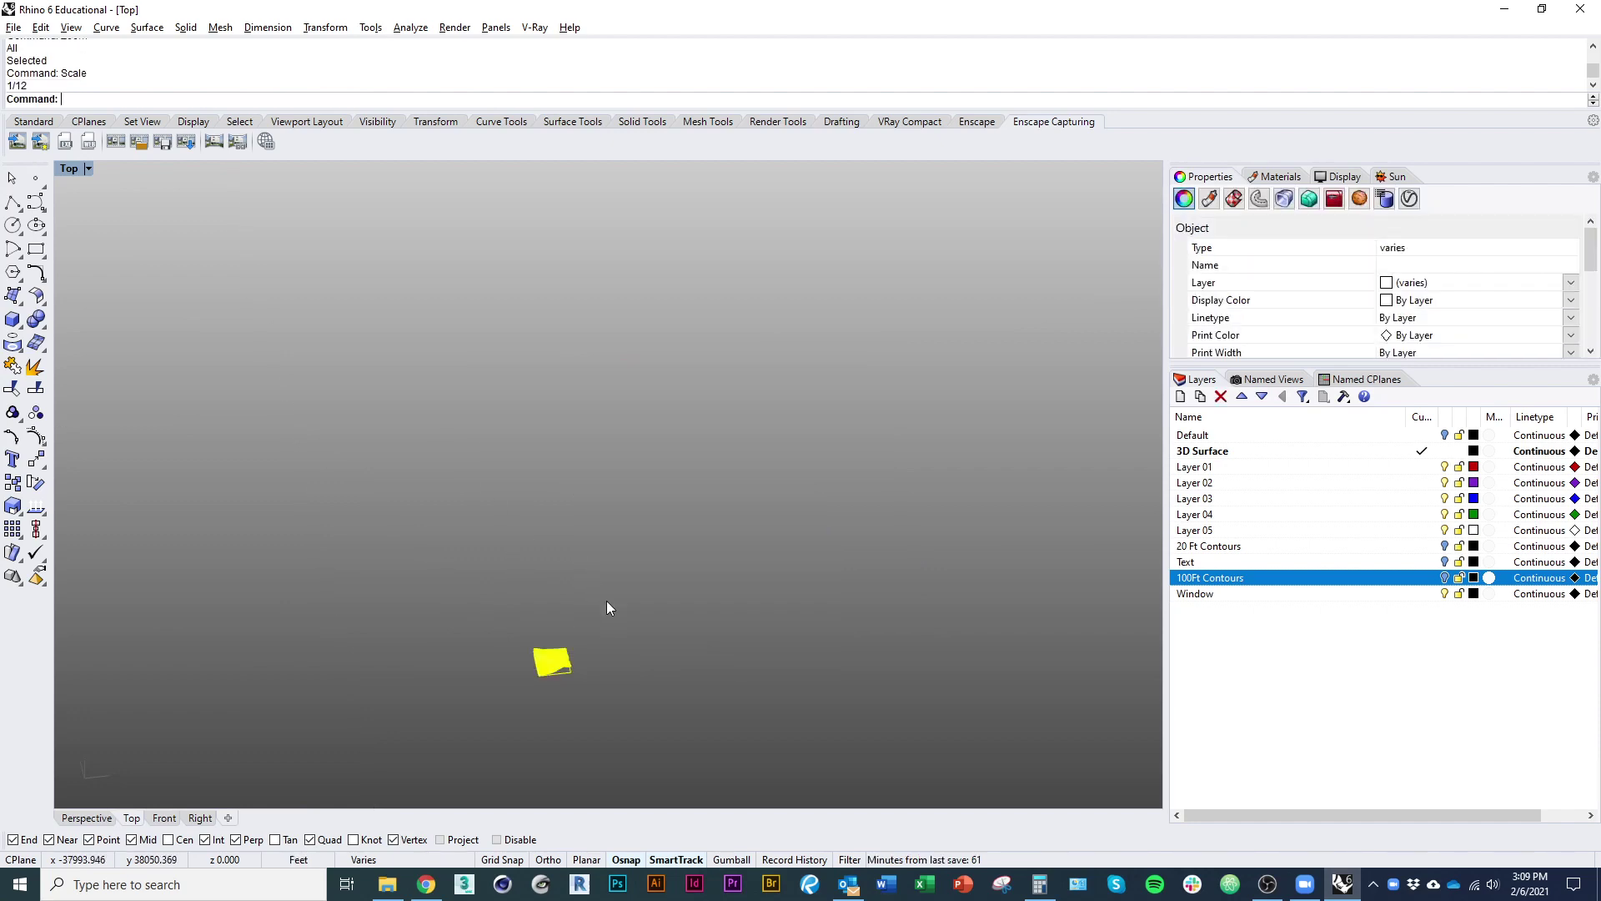
key("ctrl+shift+e")
scroll(643, 719, "down", 3)
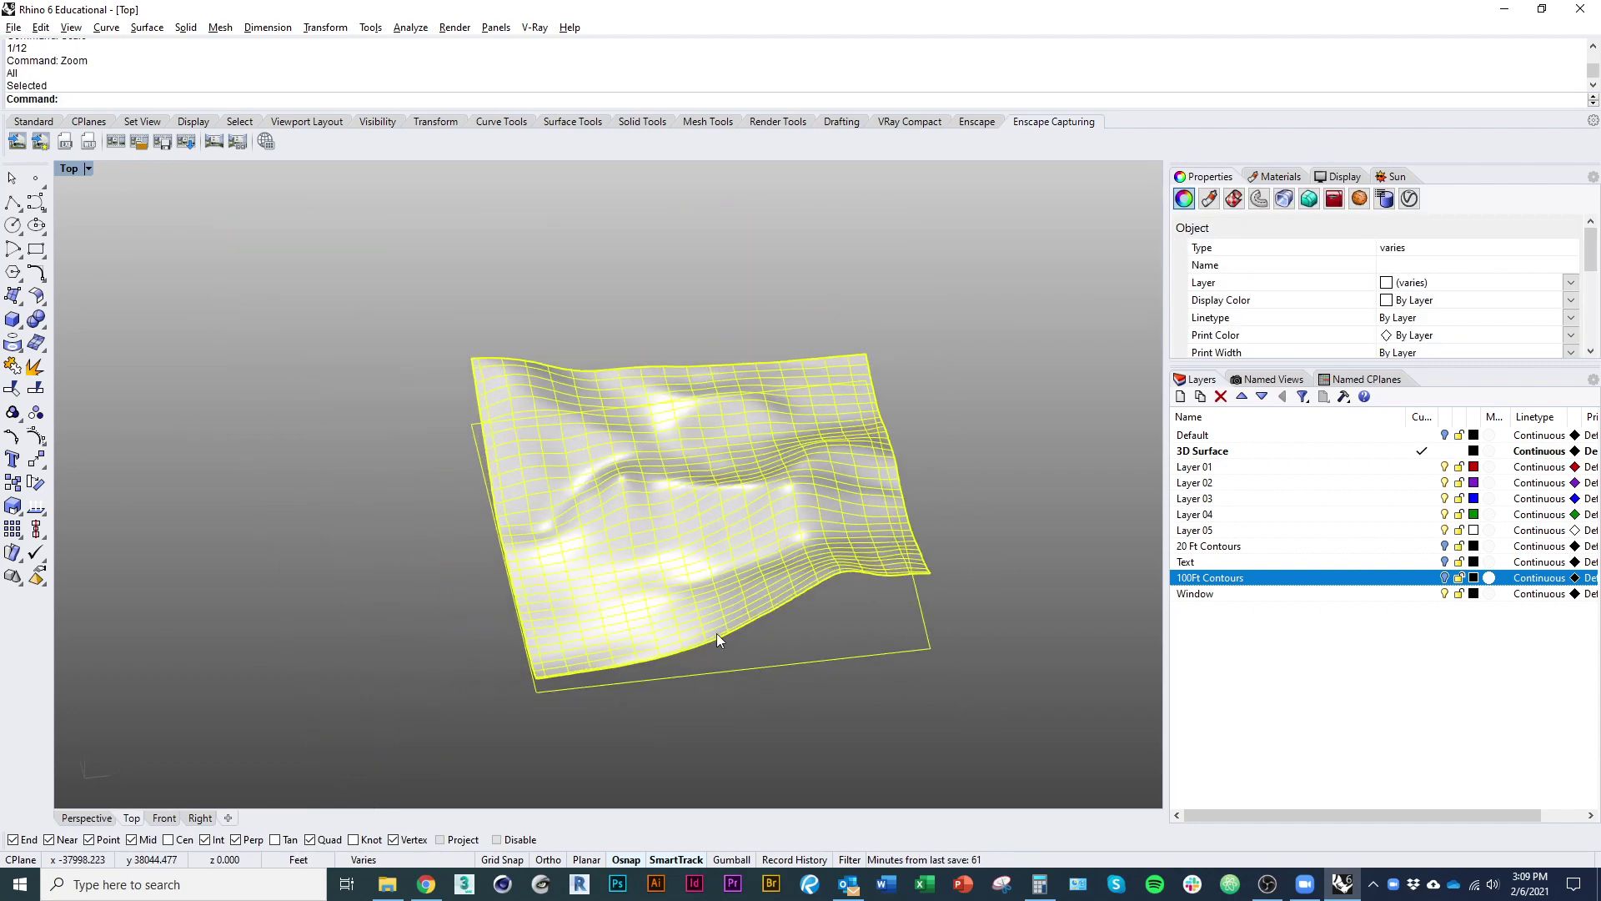
Dimension the left edge of the scaled-down terrain's boundary to check its length
type("Dim")
key("Return")
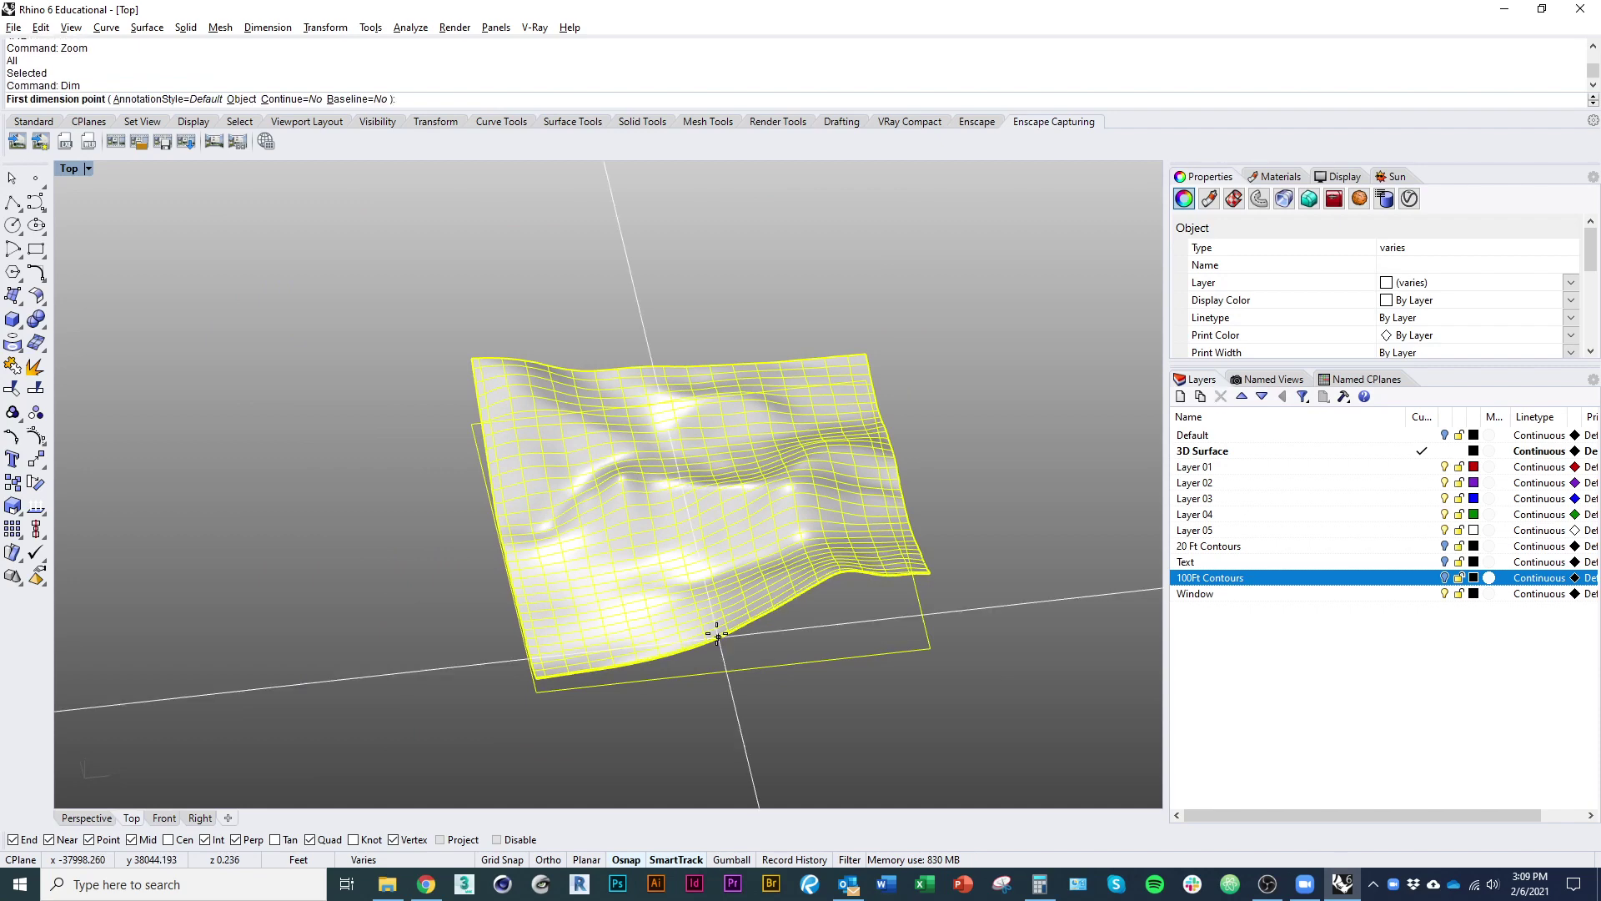
right_click_drag(655, 656, 701, 626)
left_click(689, 605)
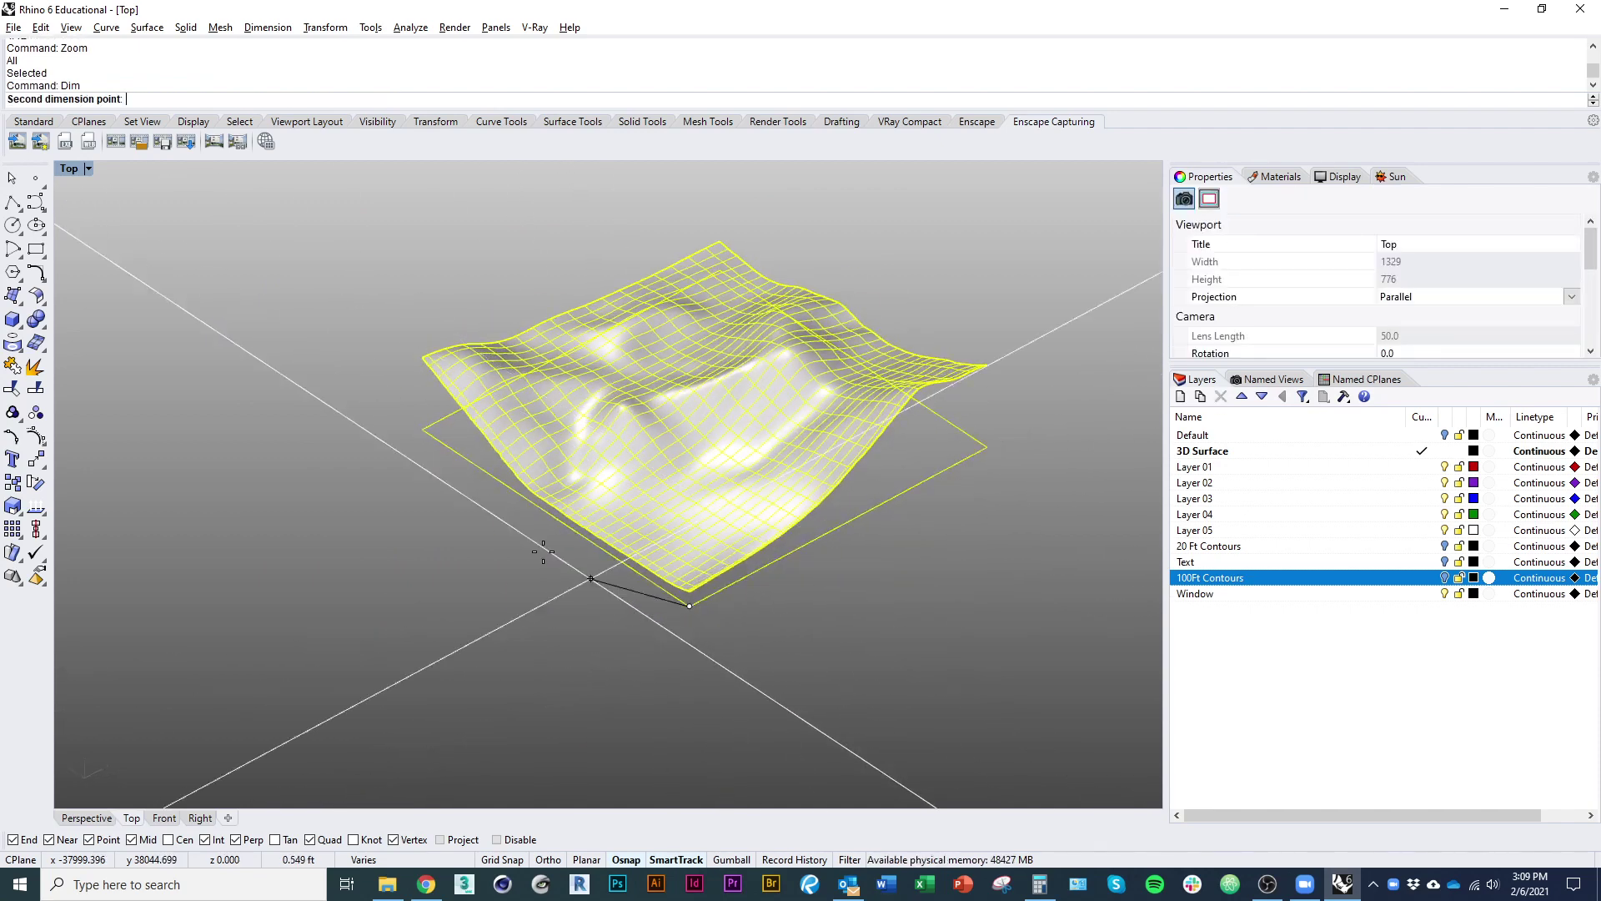
left_click(432, 422)
scroll(435, 649, "down", 4)
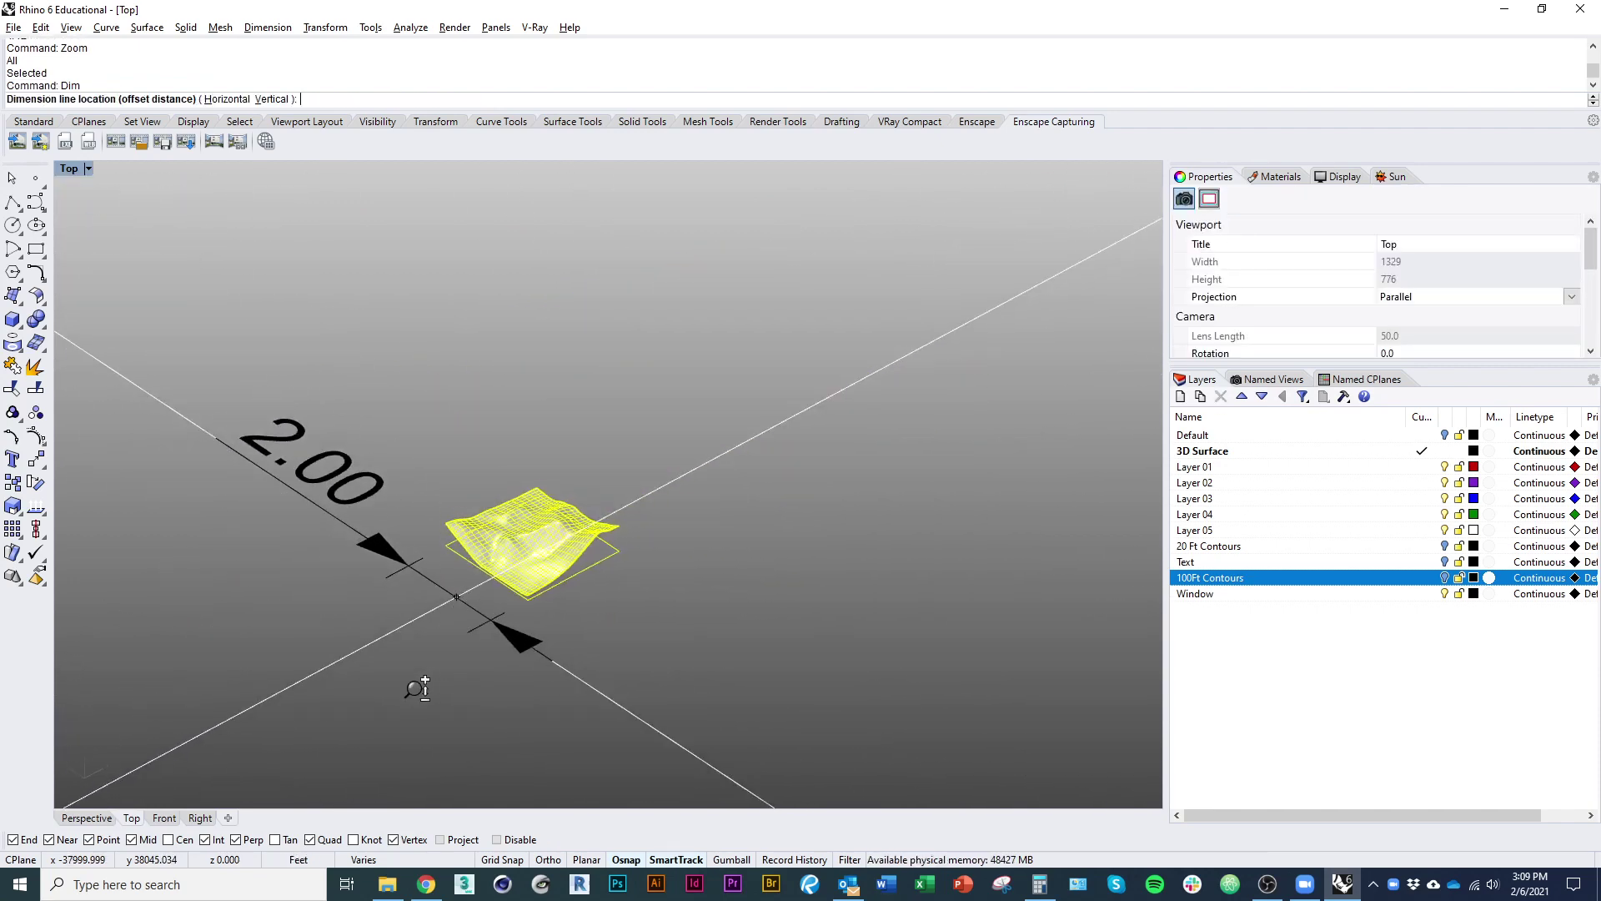
left_click(436, 648)
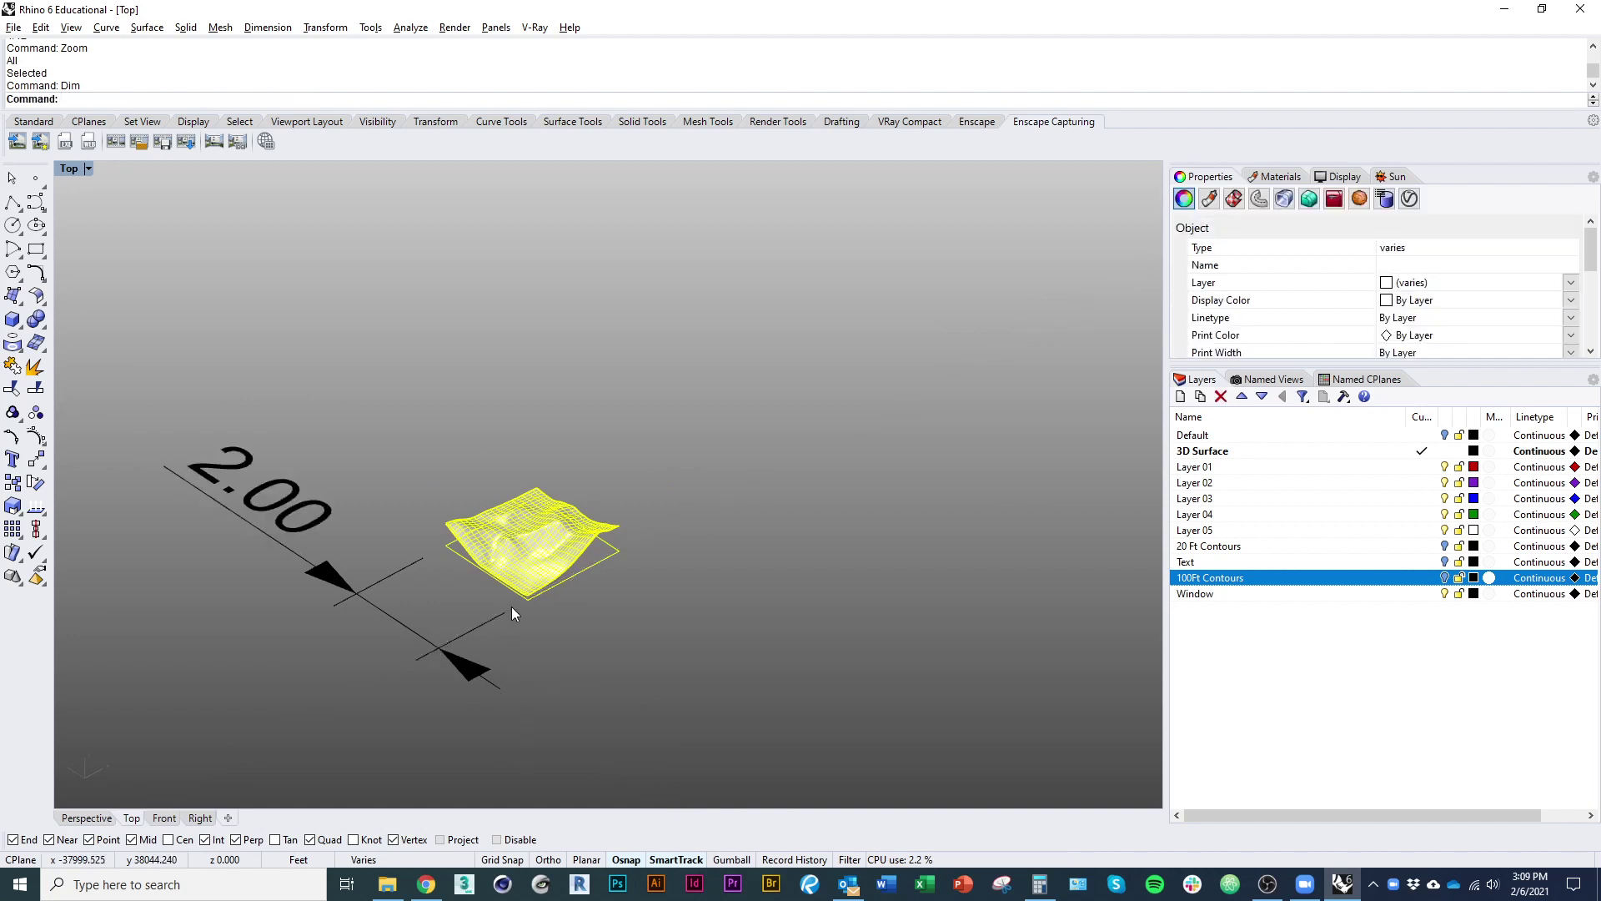
right_click_drag(435, 689, 446, 658, "ctrl+shift")
scroll(475, 610, "up", 5)
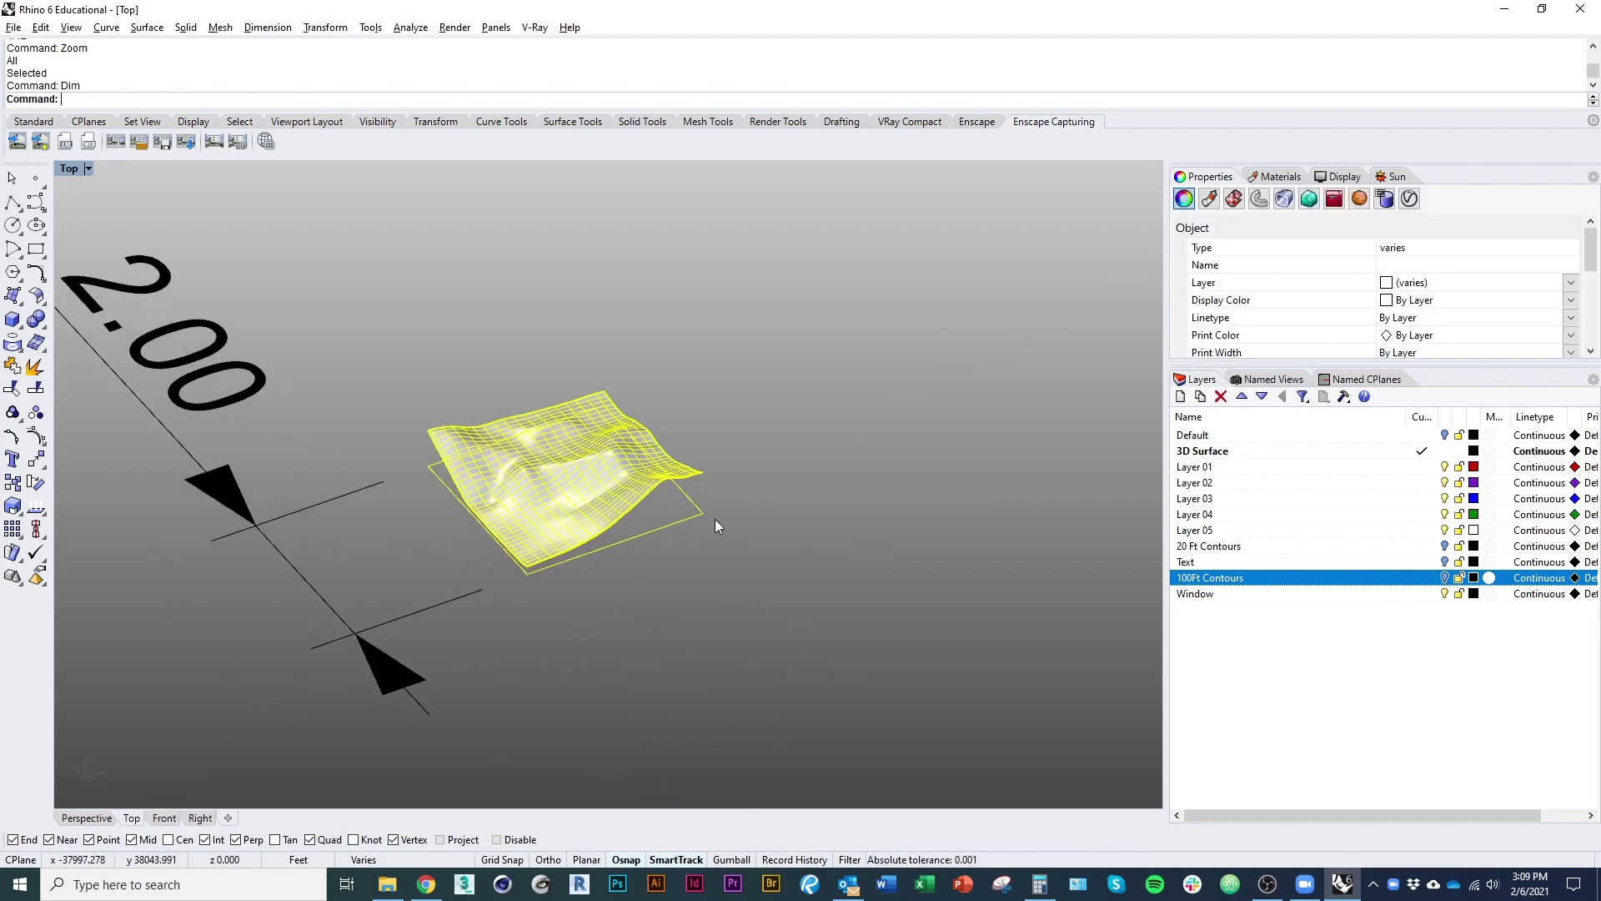
Delete the check dimension beside the scaled-down terrain
key("Escape")
left_click(442, 690)
key("Delete")
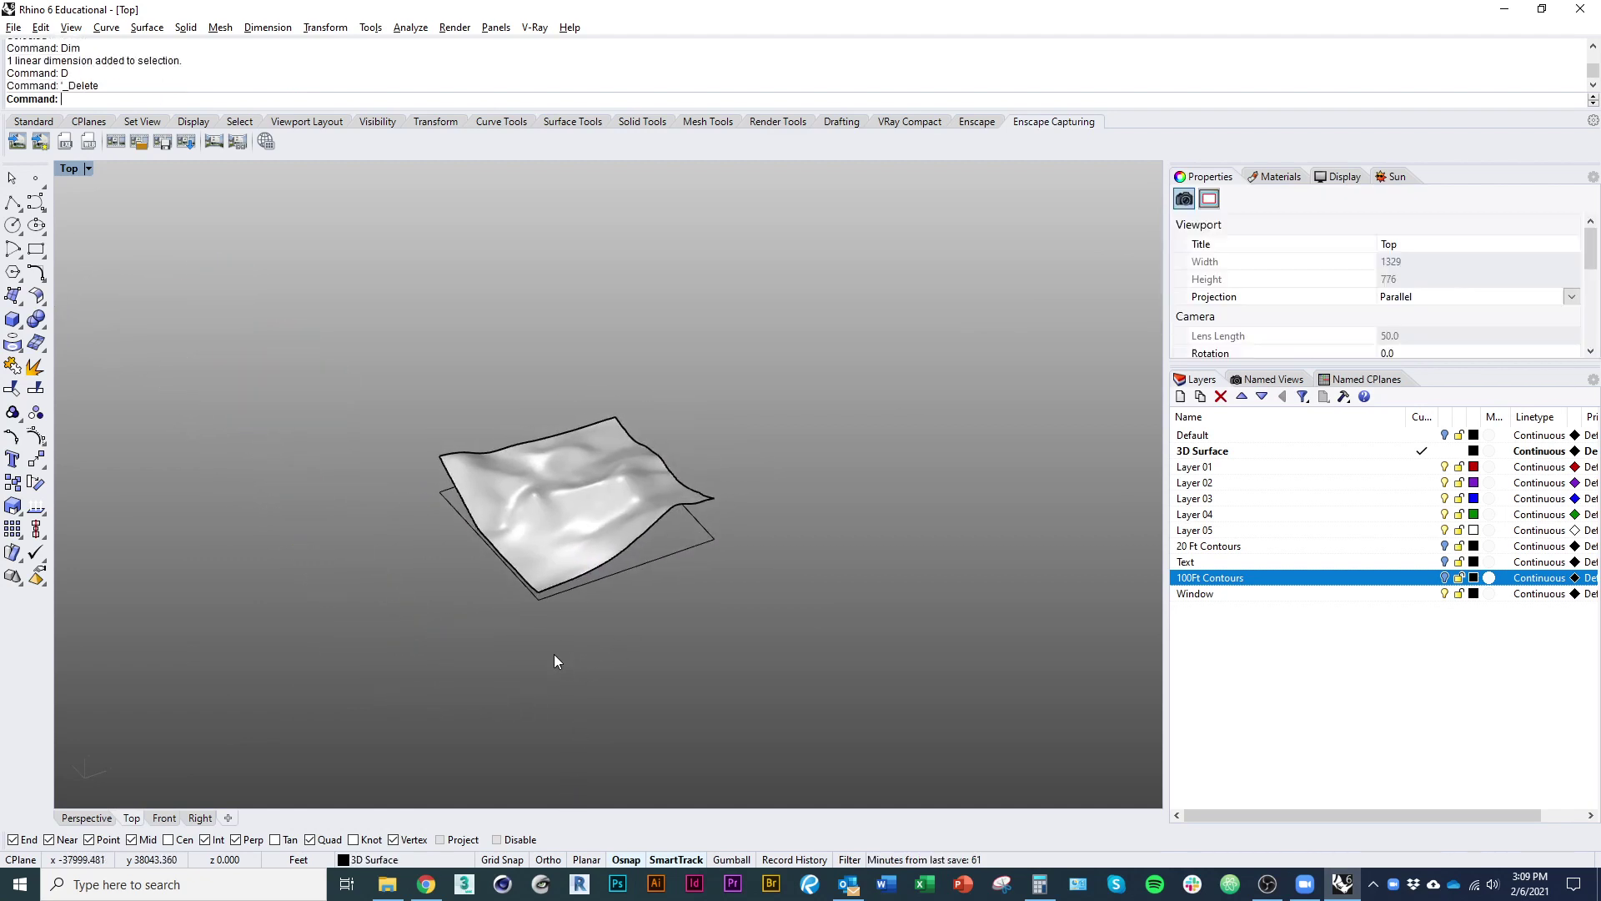
right_click_drag(558, 656, 556, 719)
scroll(538, 681, "down", 5)
left_click_drag(397, 480, 729, 740)
right_click_drag(729, 739, 726, 677)
left_click(713, 709)
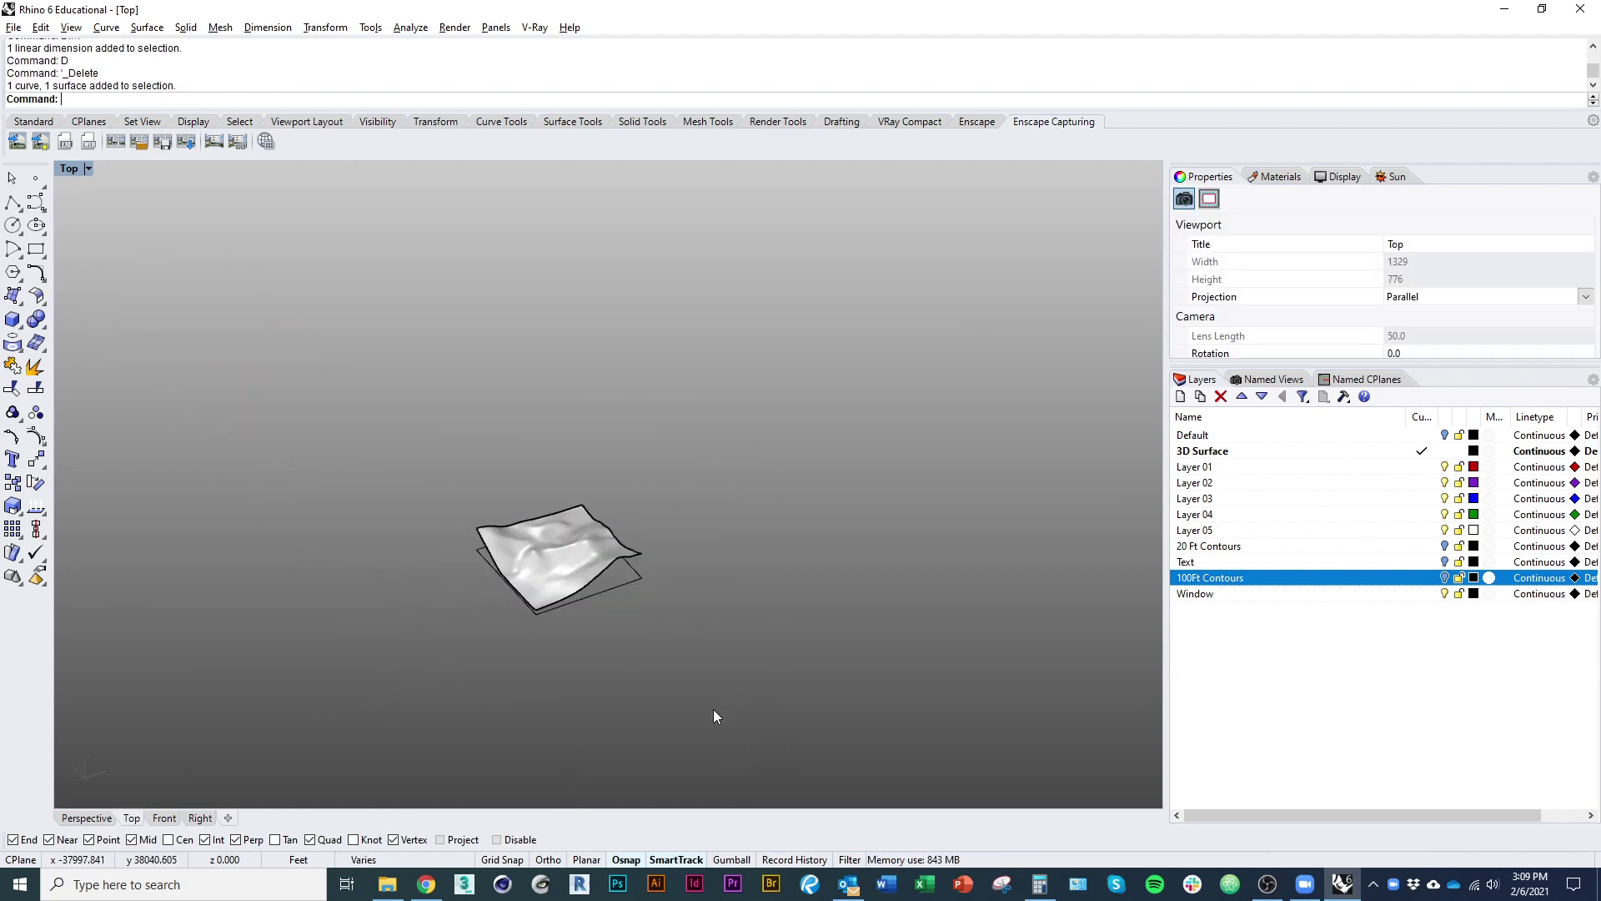
Export the scaled-down terrain and its boundary as "scaled topography" in Rhino 6 format to the ARC 242_s2021 folder "05 Tutorials + Videos + Zoom recordings"
left_click_drag(388, 460, 816, 743)
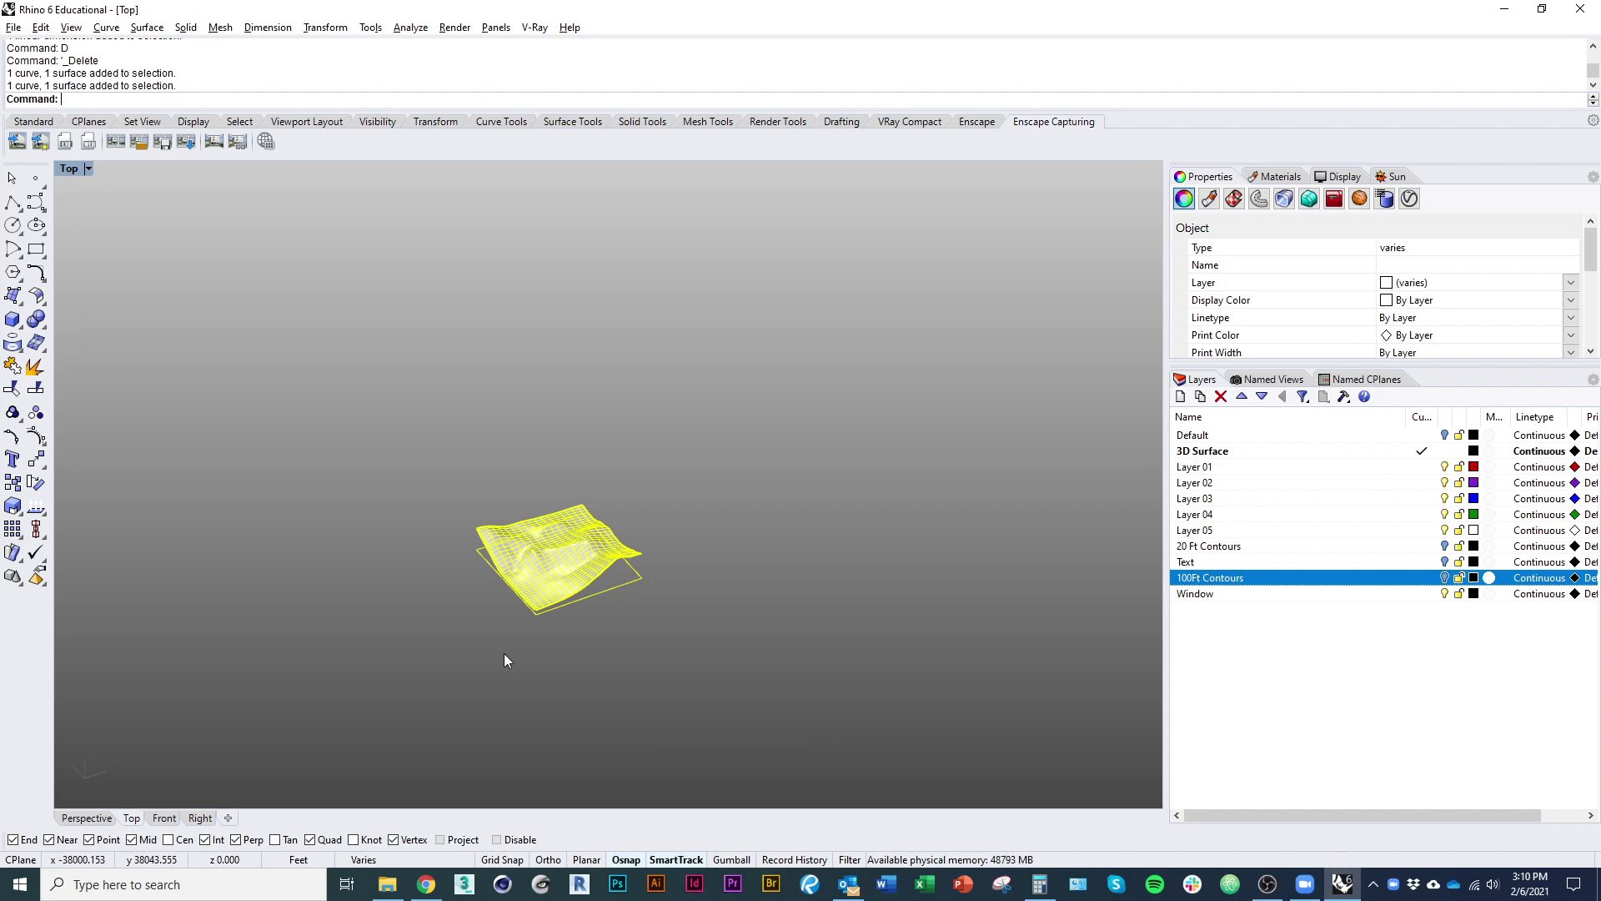
left_click_drag(377, 450, 897, 731)
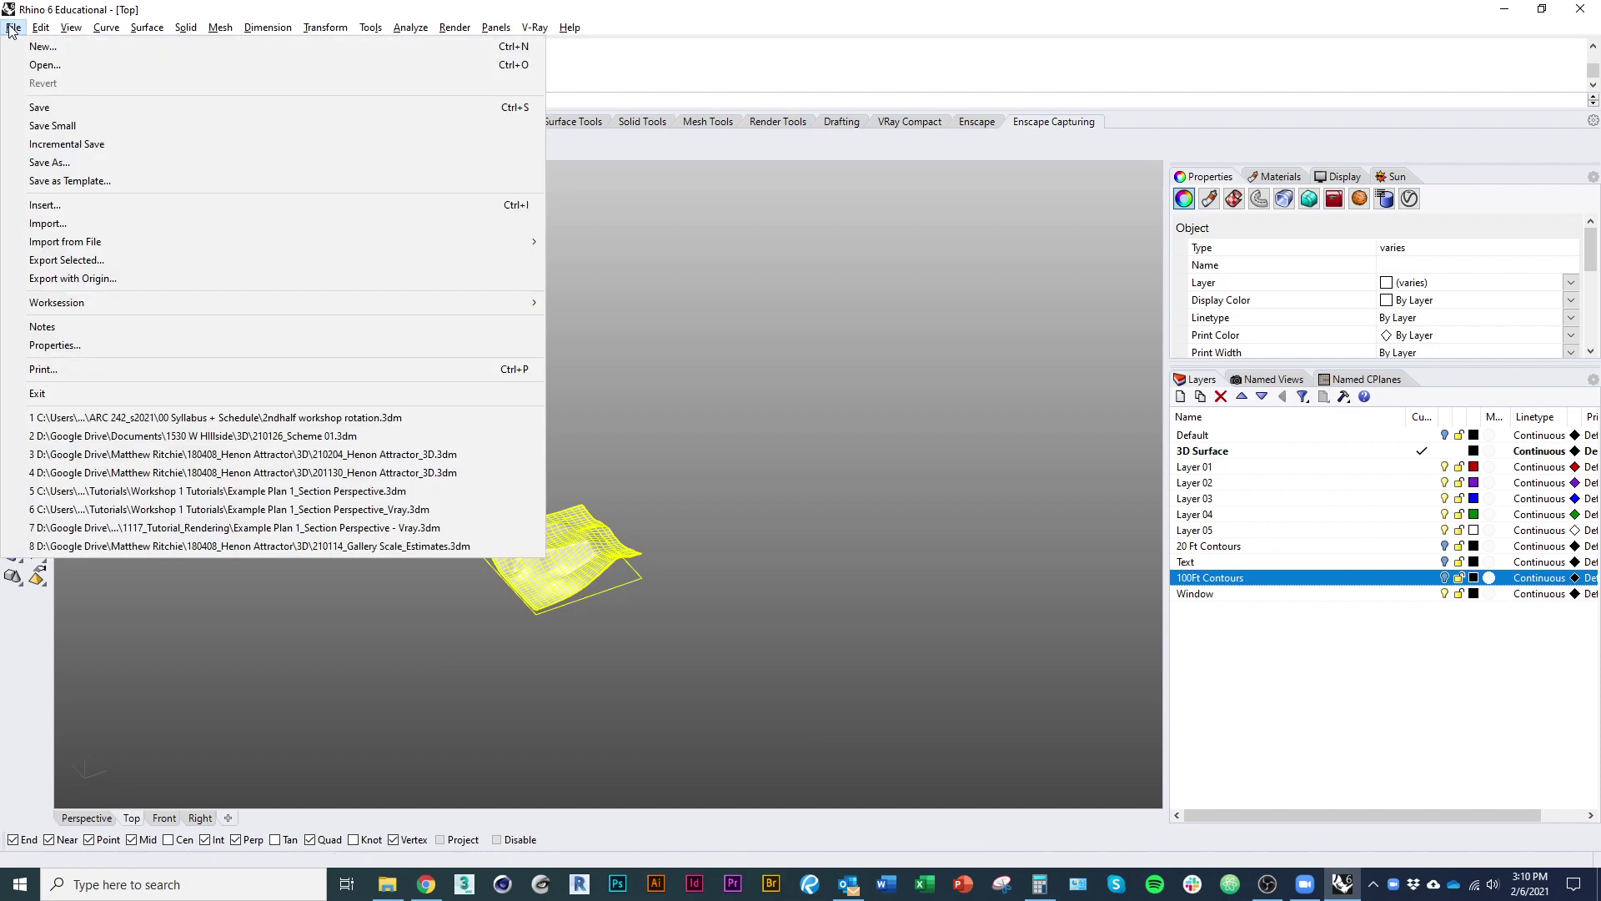
left_click(241, 260)
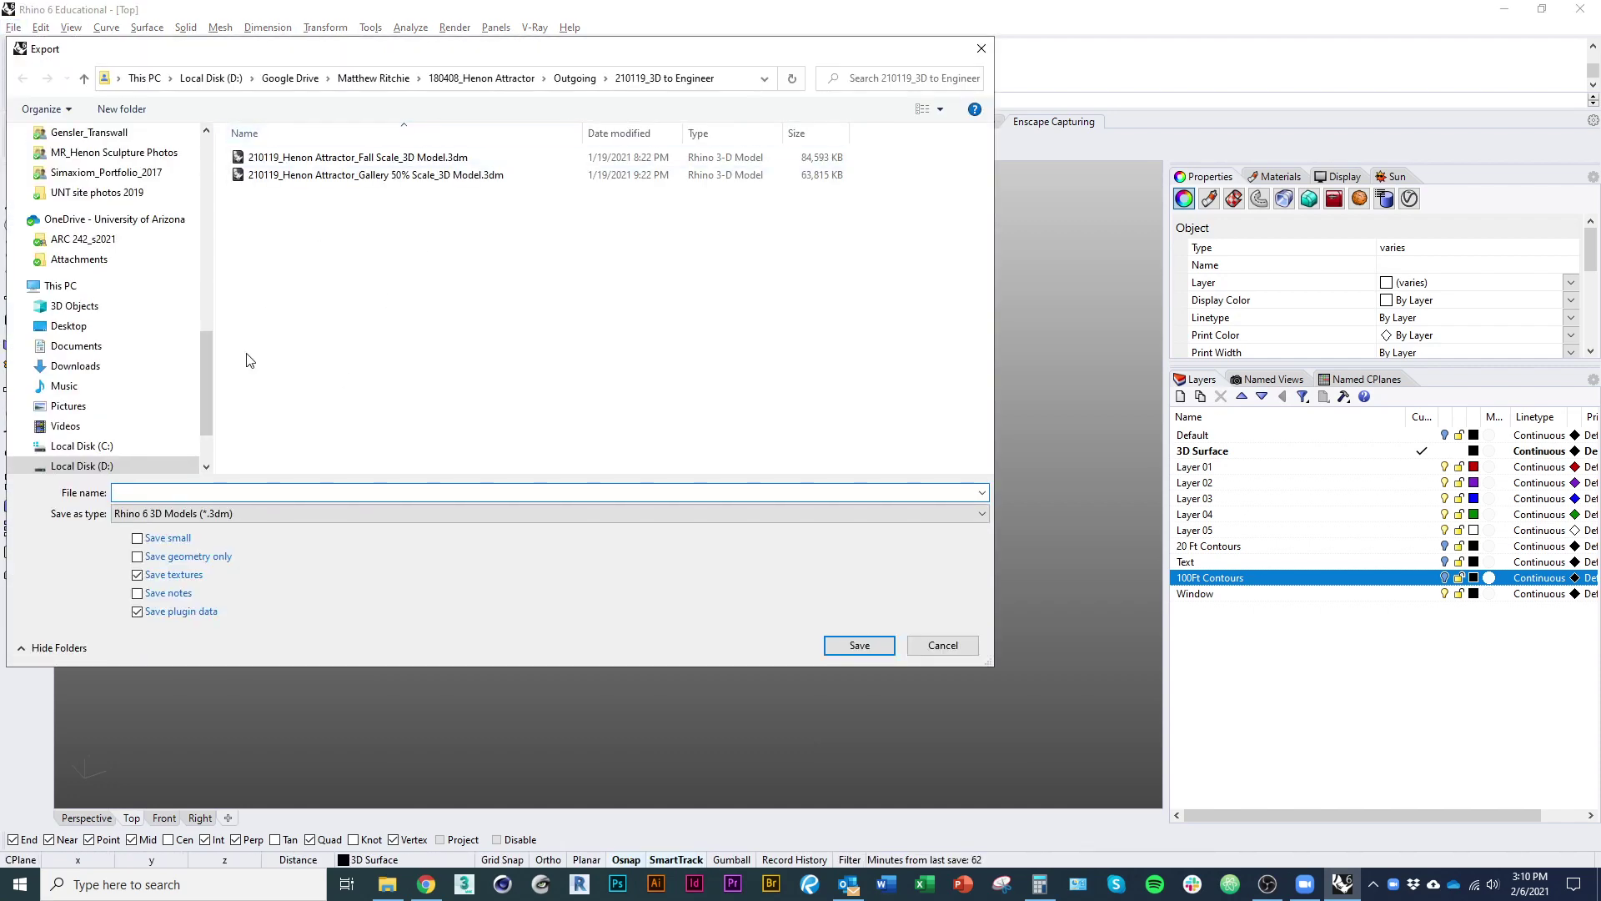
scroll(209, 380, "up", 10)
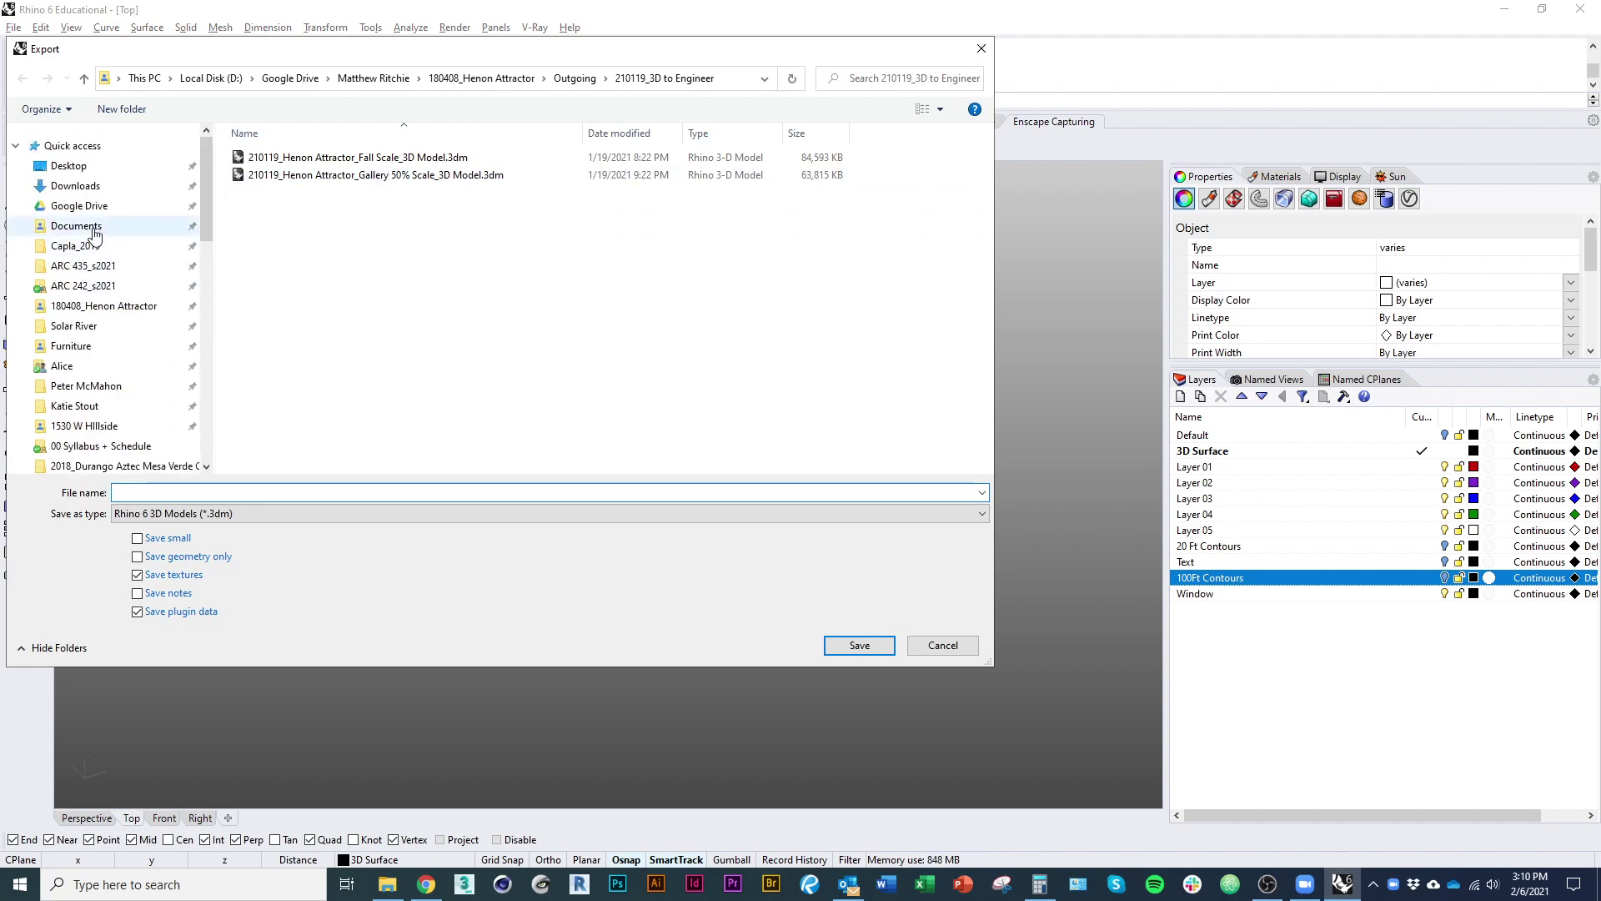
scroll(125, 333, "down", 10)
scroll(131, 406, "down", 3)
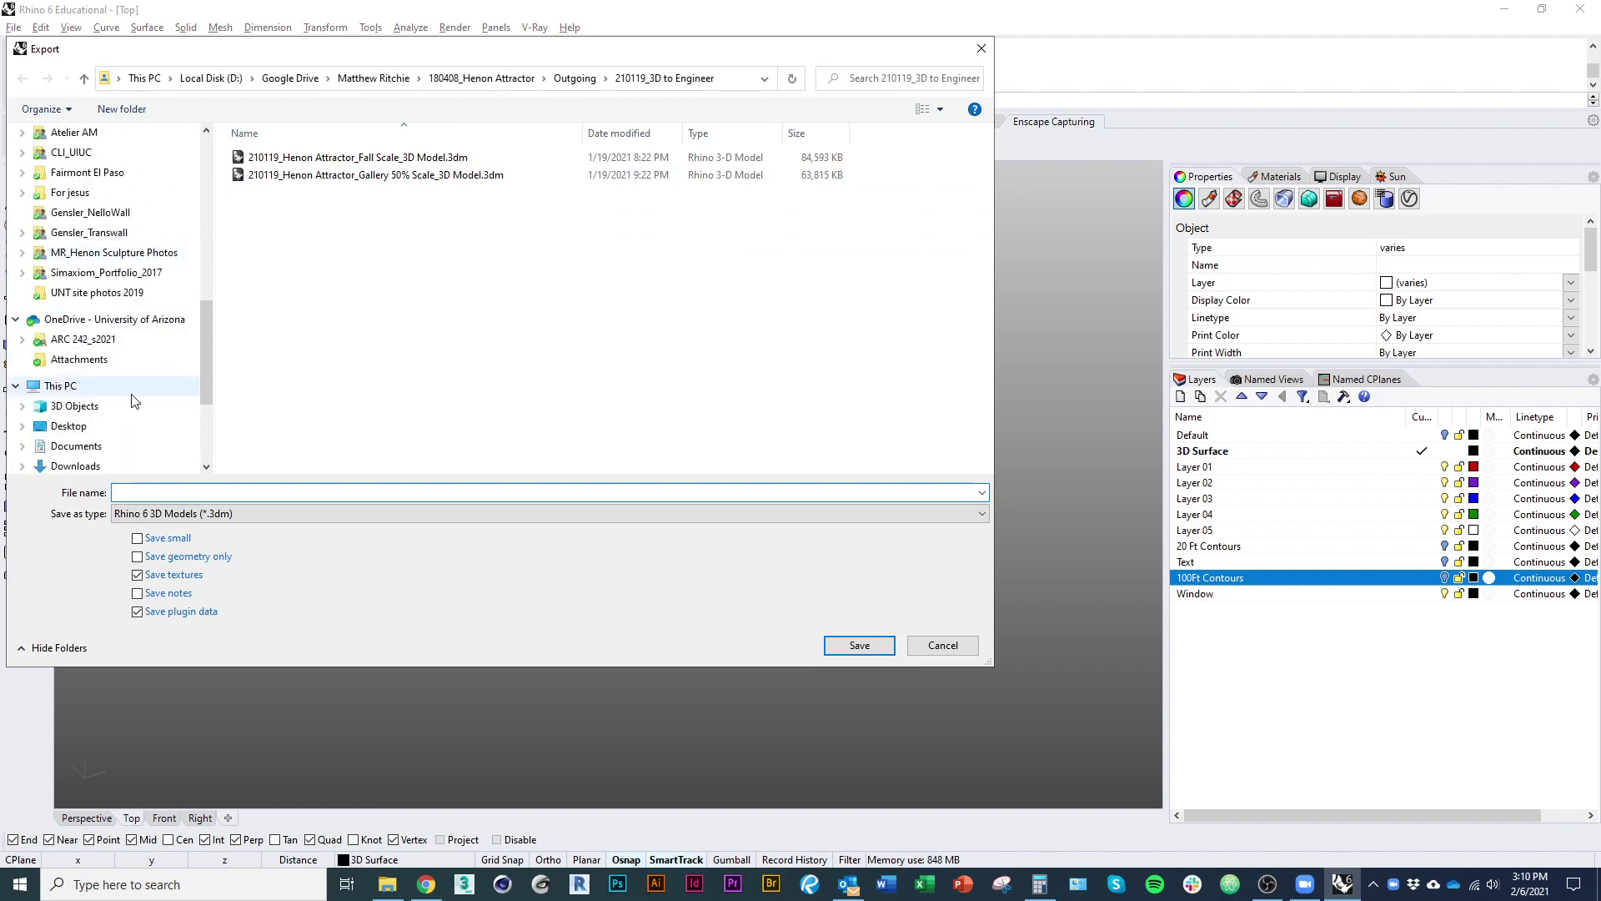
left_click(84, 338)
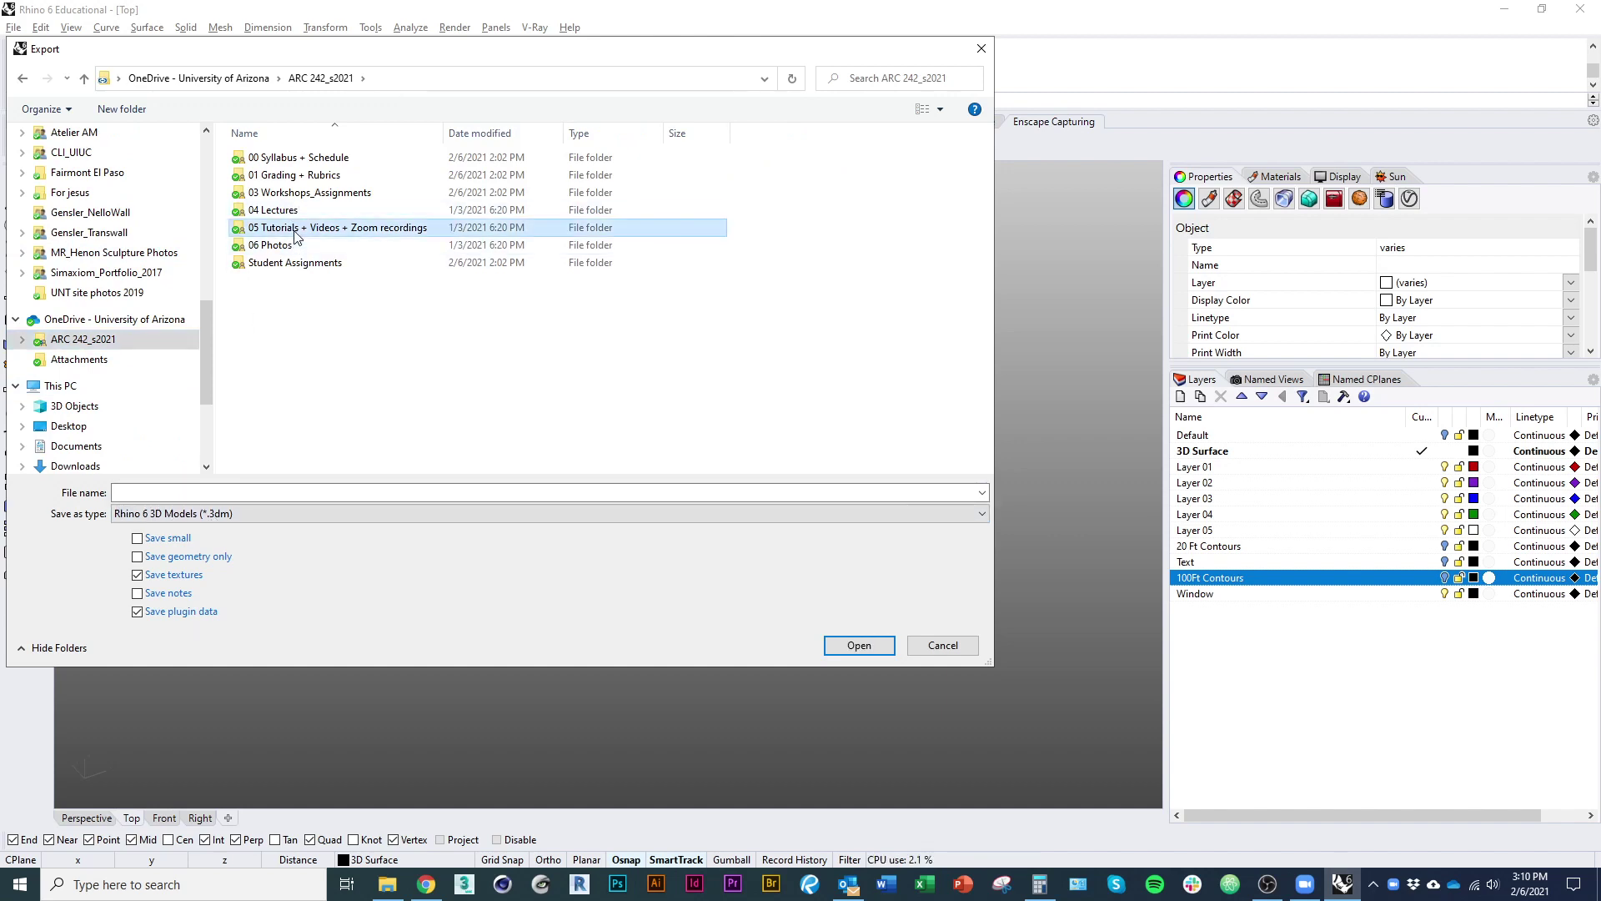
double_click(333, 227)
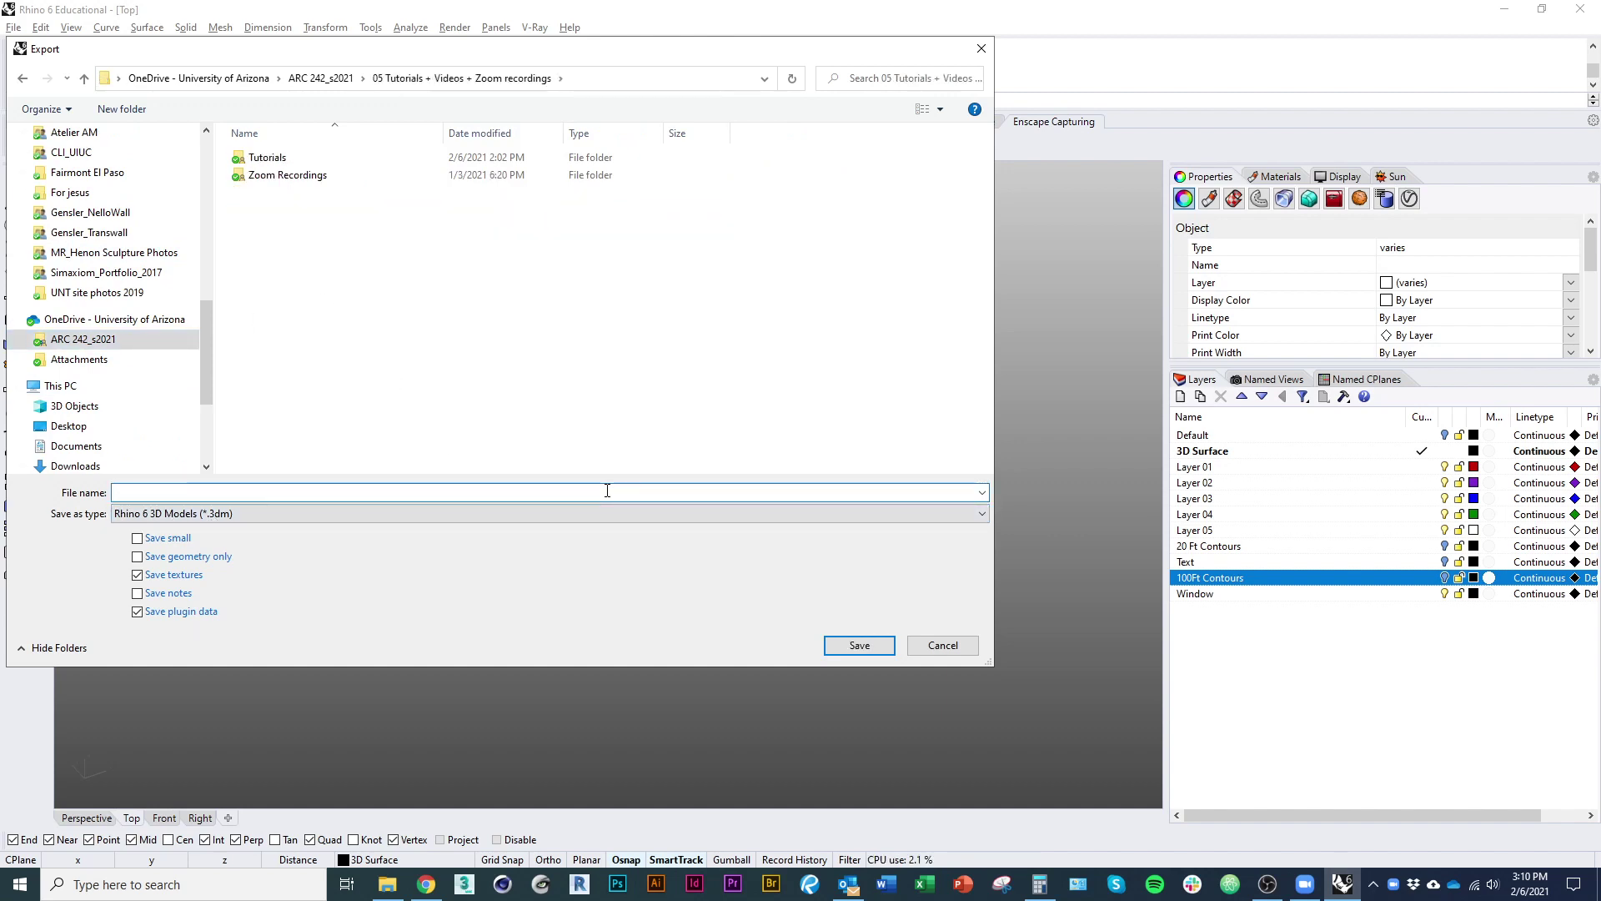
type("scaled topography")
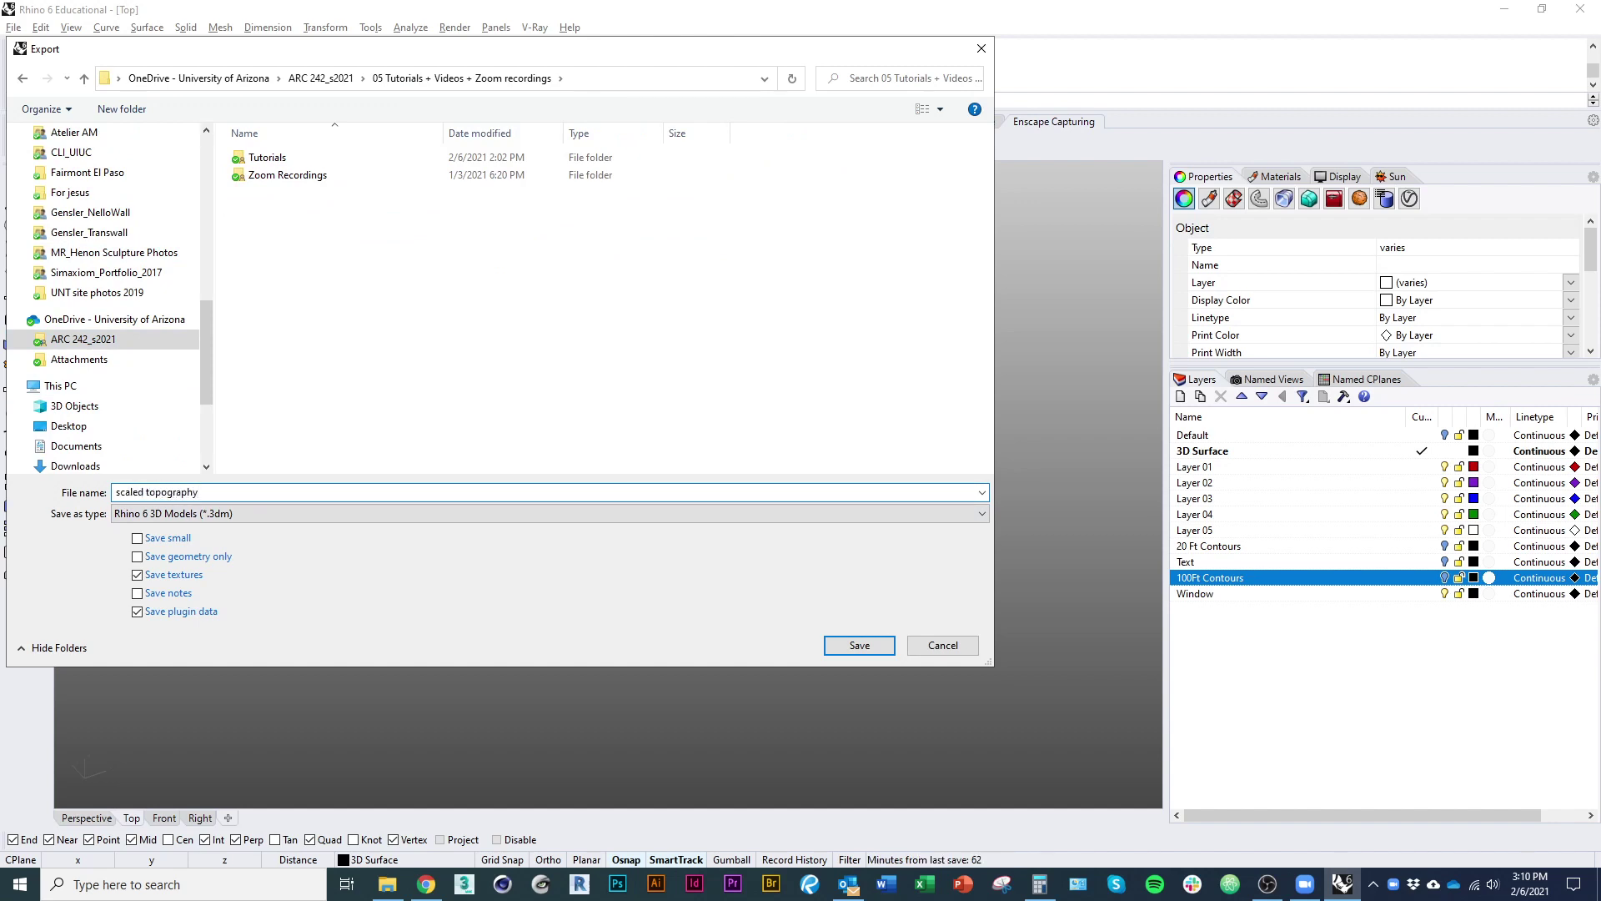
key("Return")
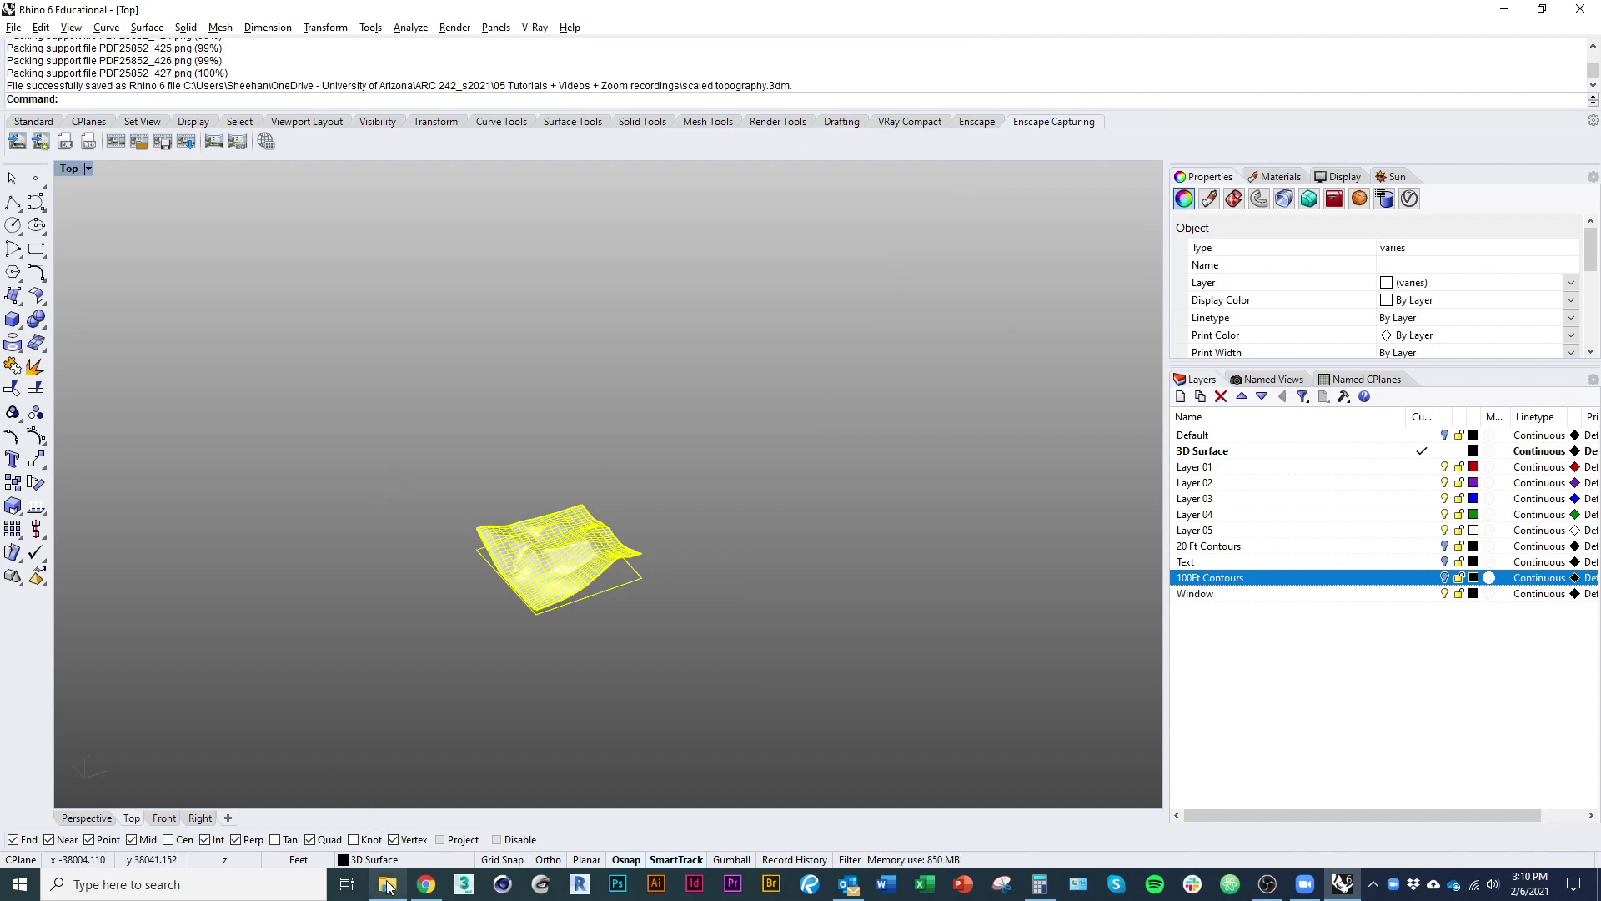
In the exported scaled topography file, check the length of the boundary's edge with a temporary polyline
mouse_move(389, 886)
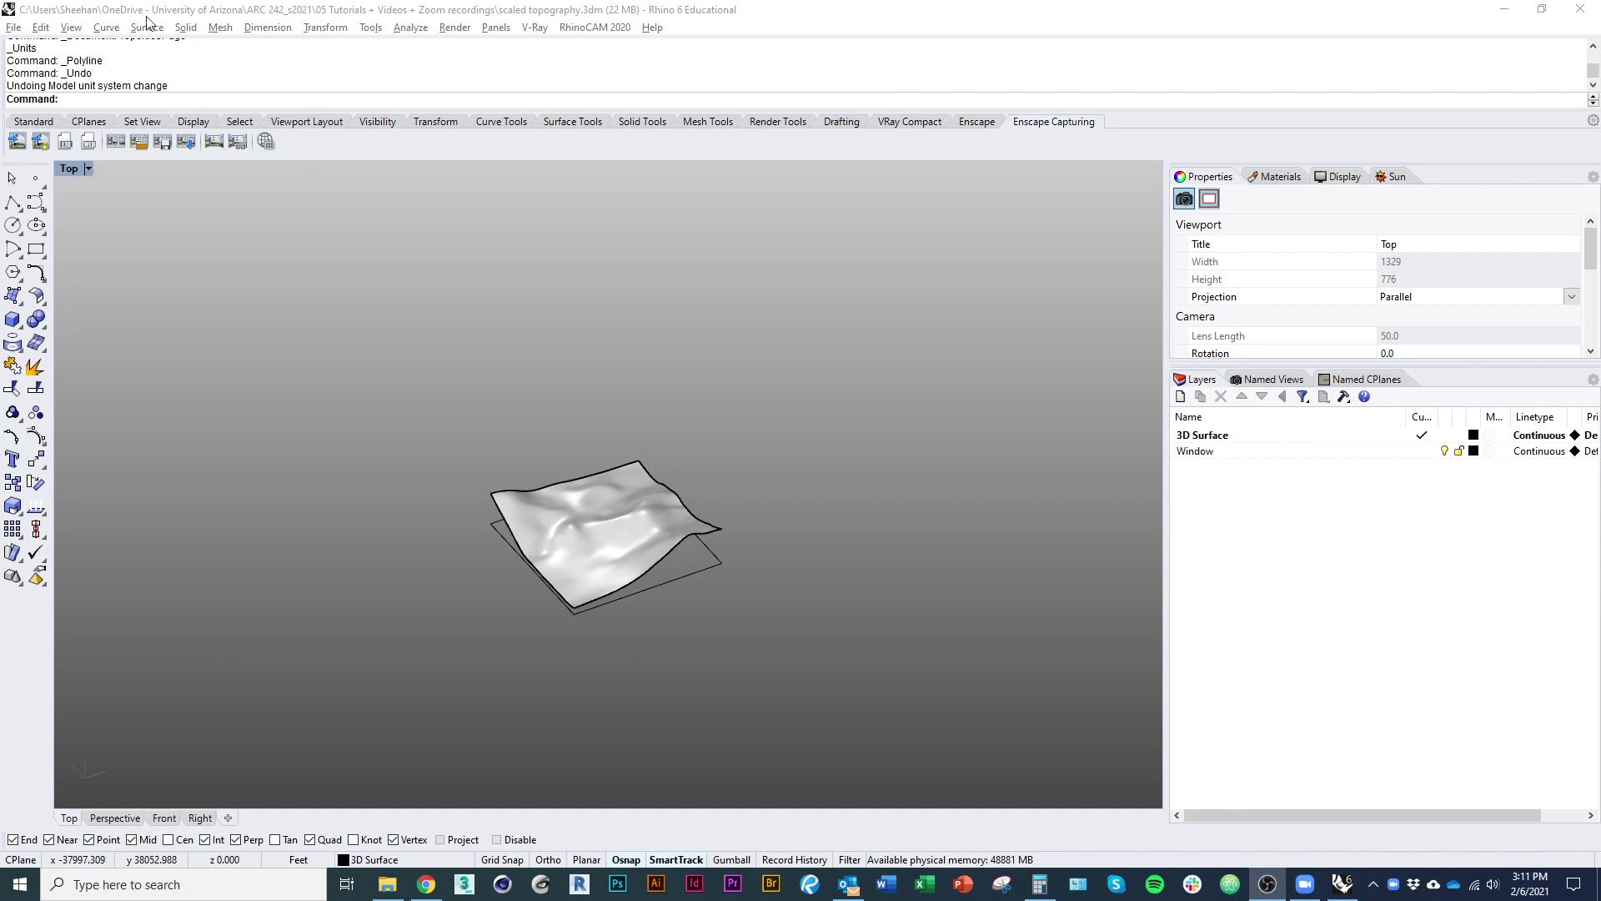
left_click(524, 374)
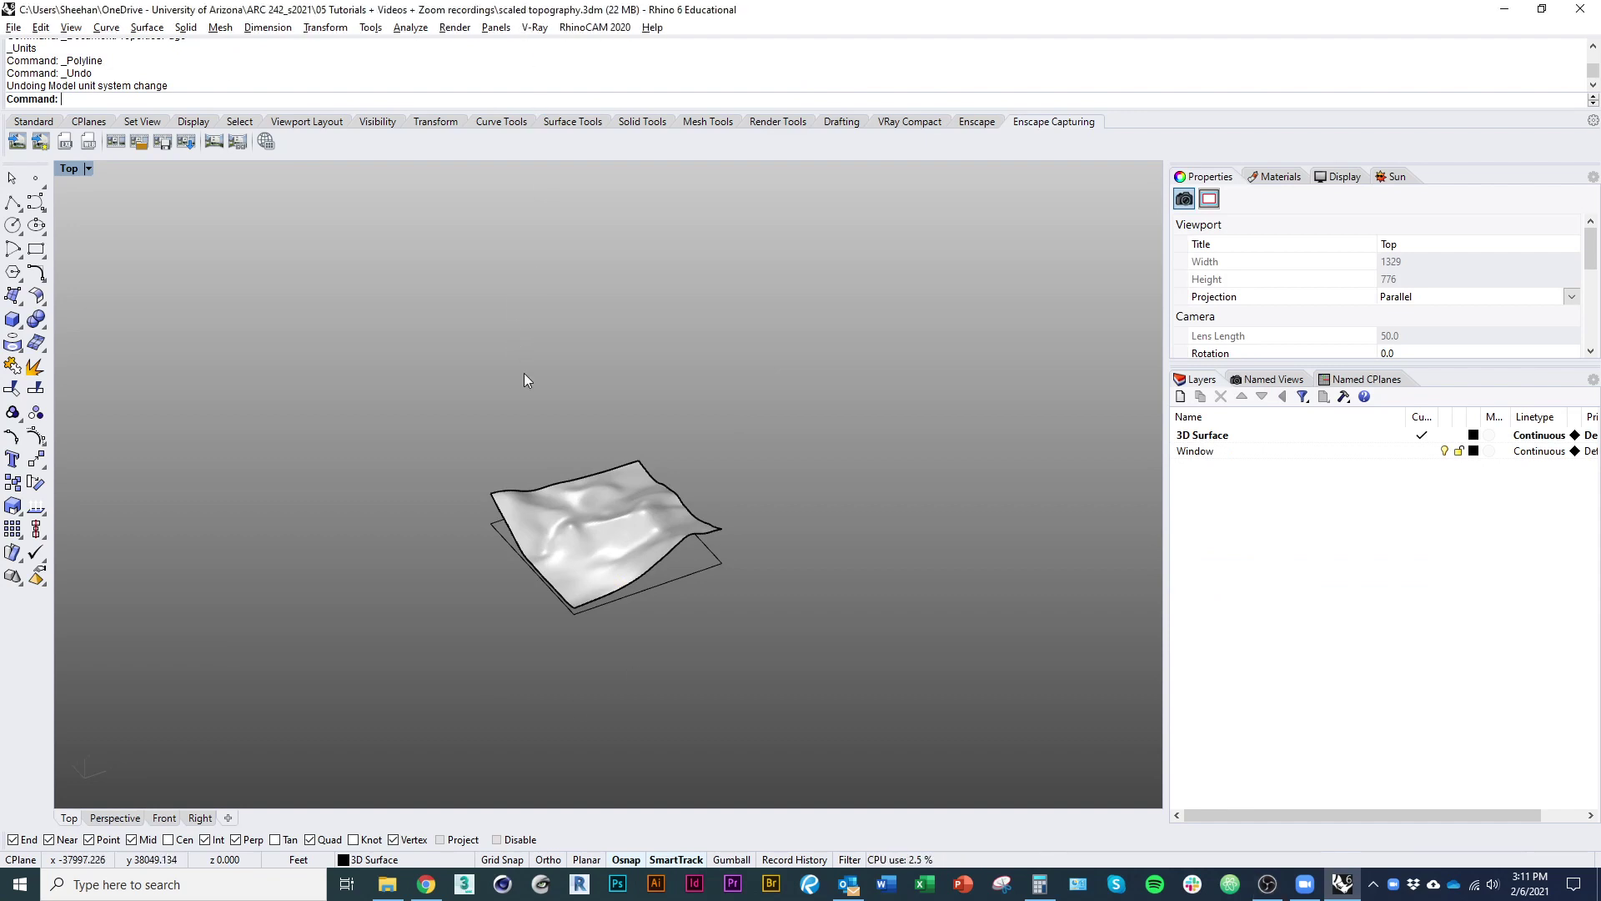
right_click_drag(490, 528, 496, 497)
right_click(481, 504)
left_click(496, 492)
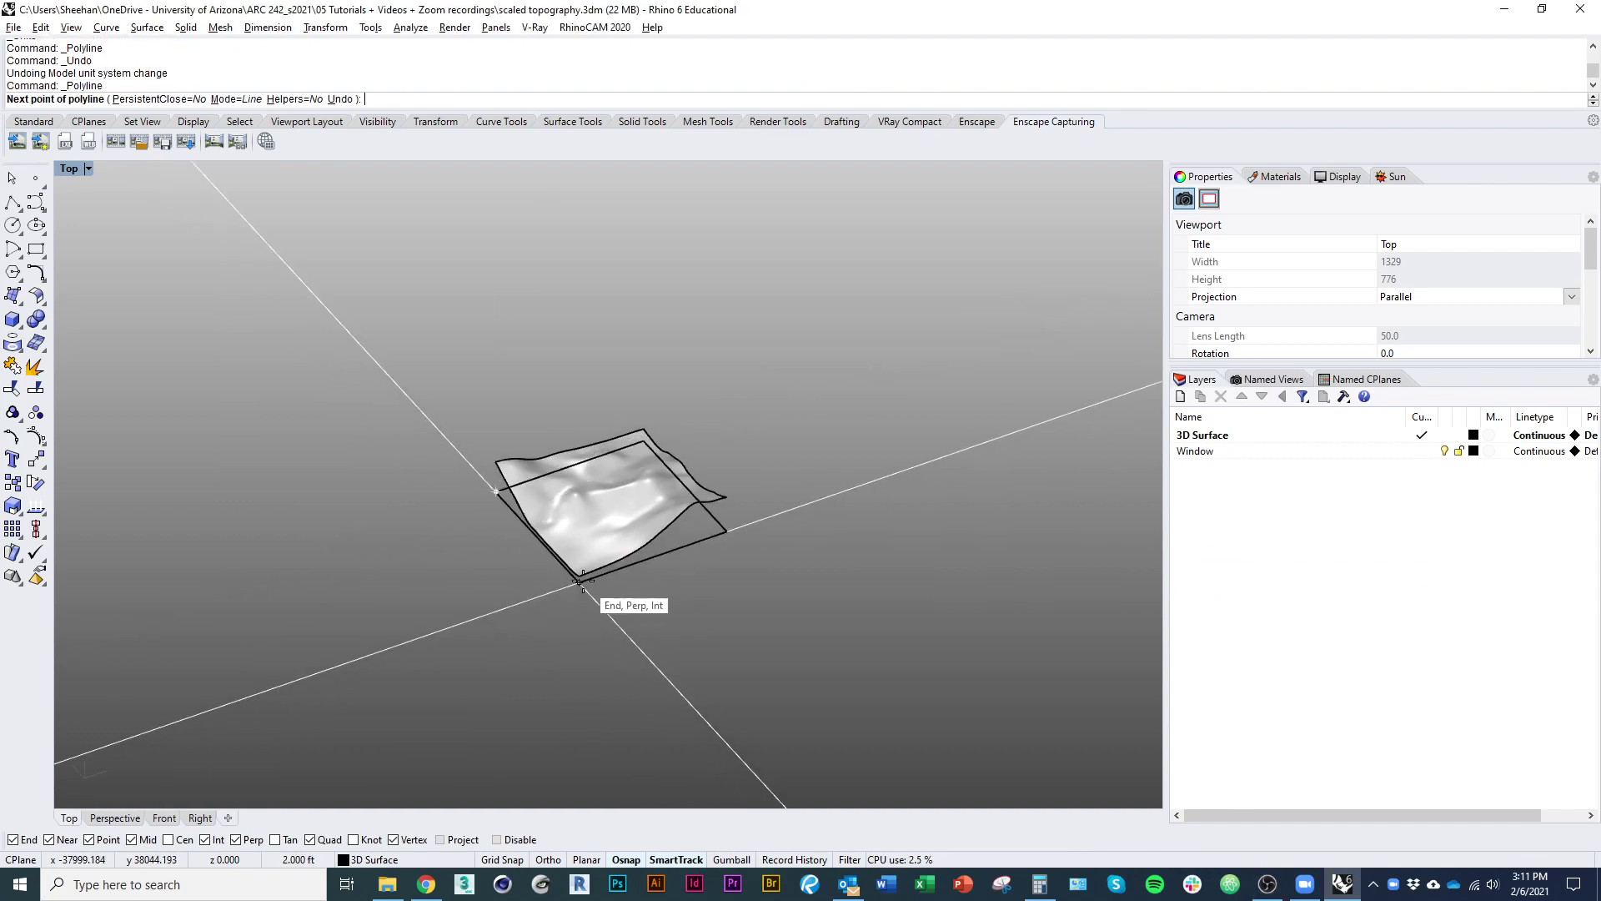
right_click_drag(729, 454, 874, 458, "ctrl+shift")
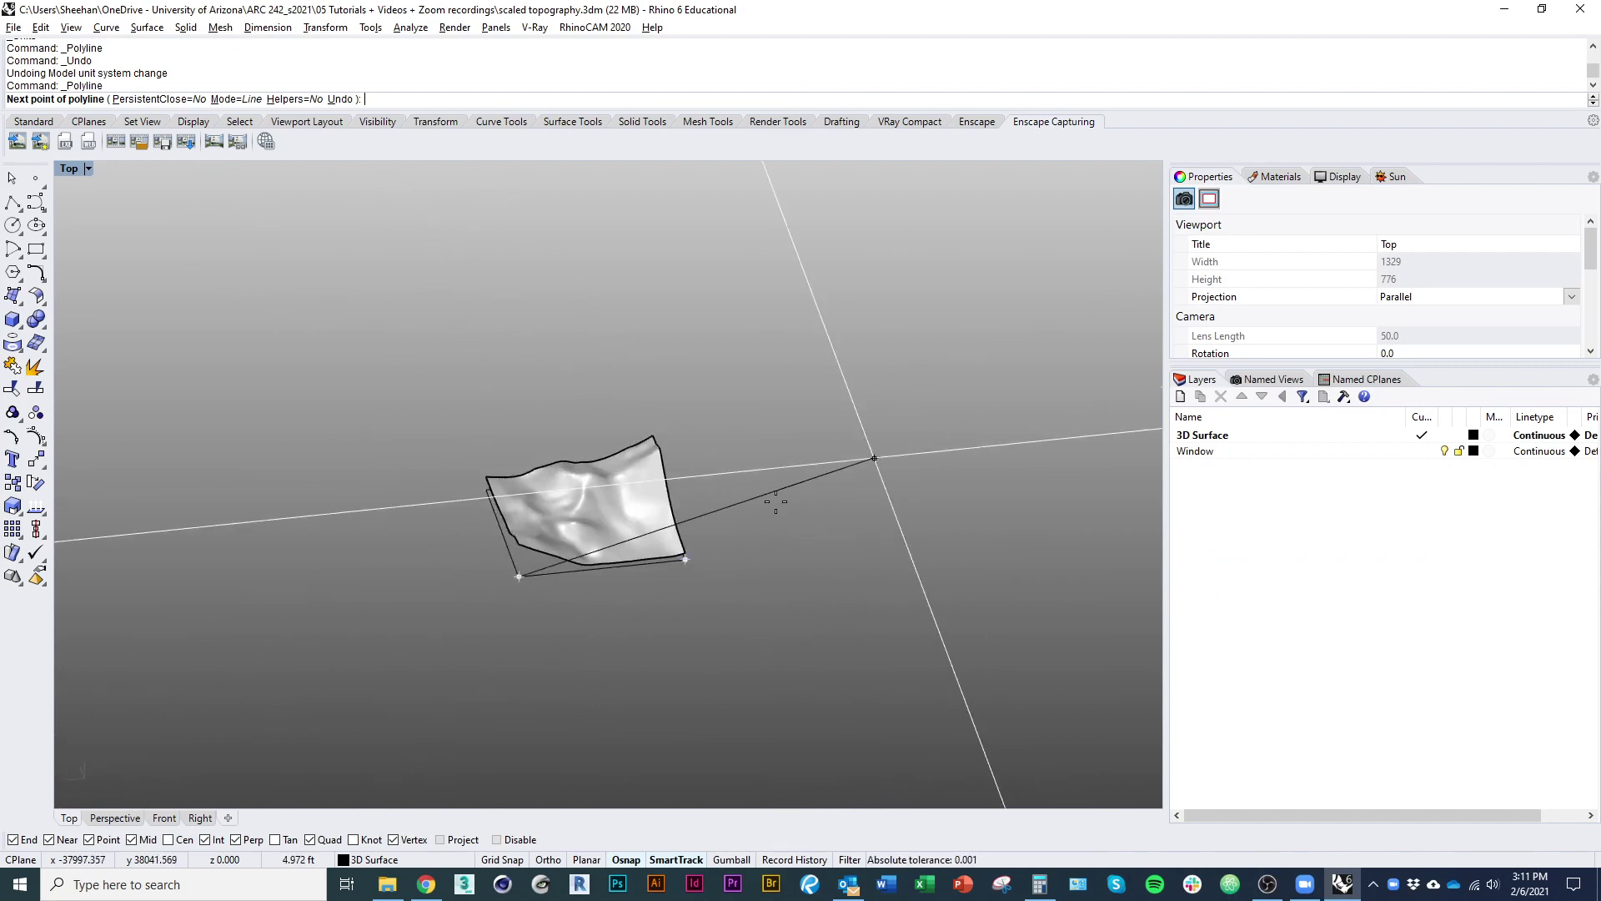
key("Escape")
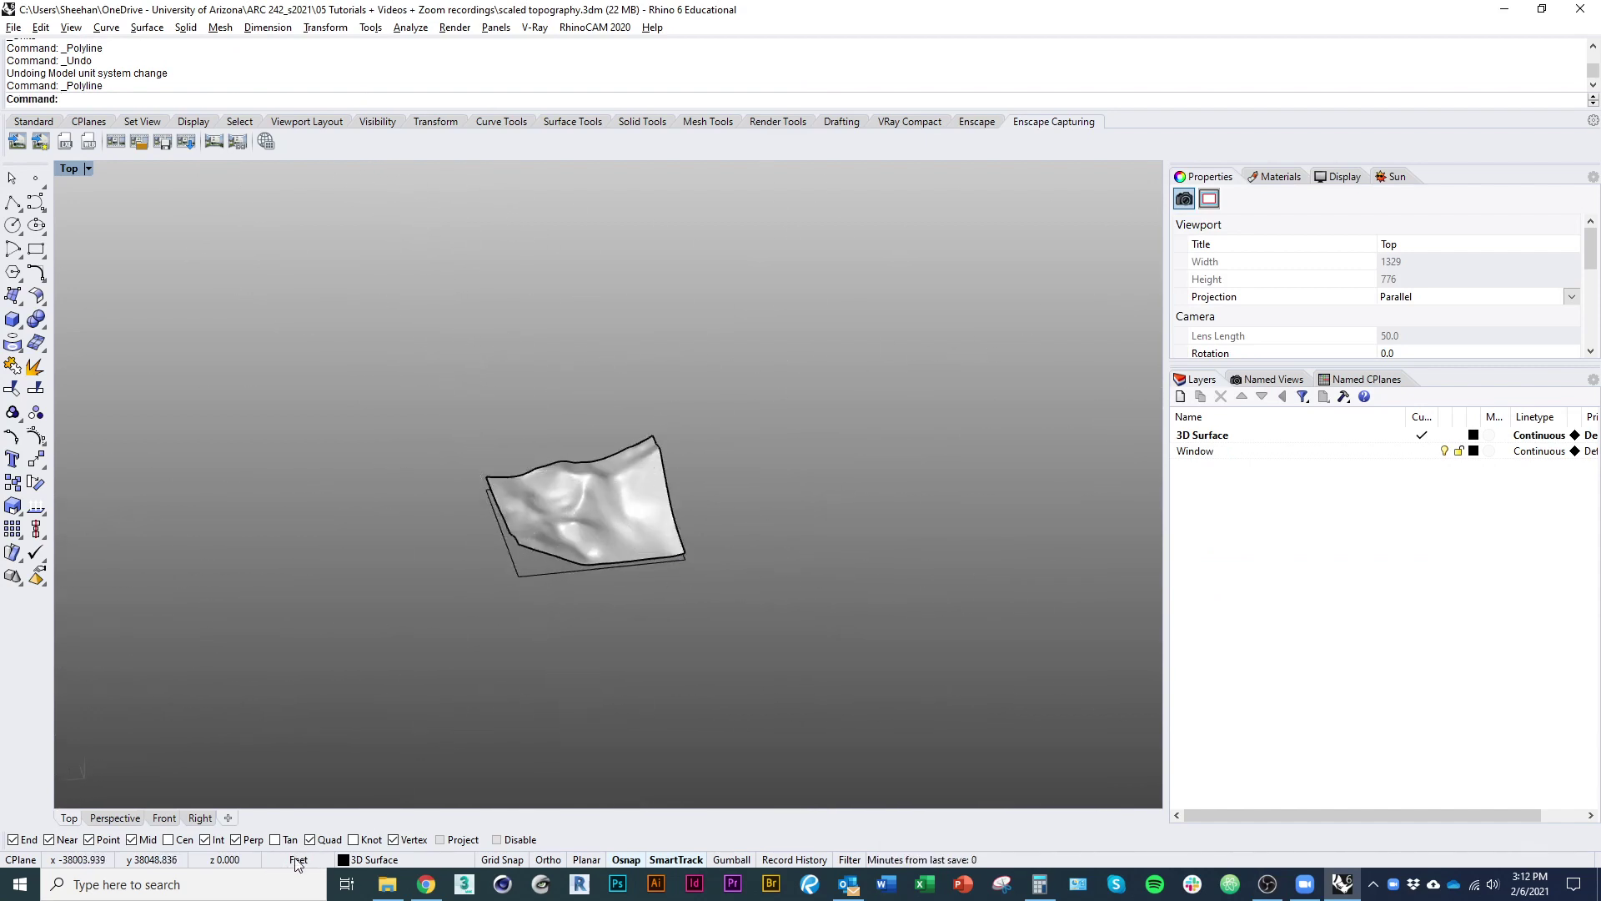
right_click_drag(767, 661, 1059, 552, "ctrl+shift")
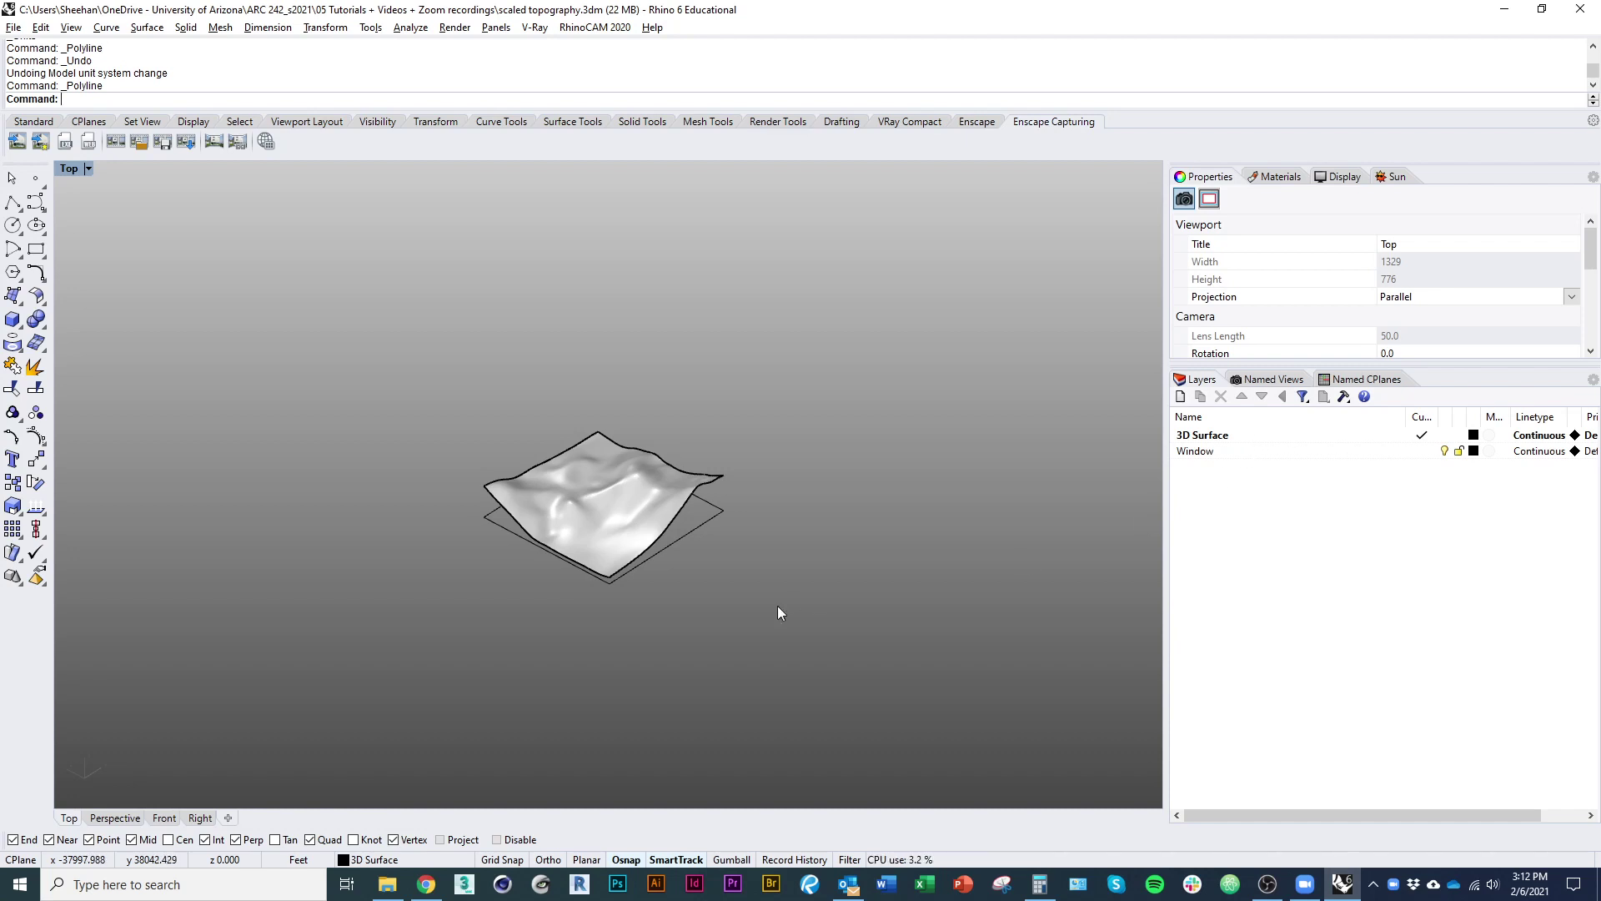
left_click_drag(352, 680, 859, 321)
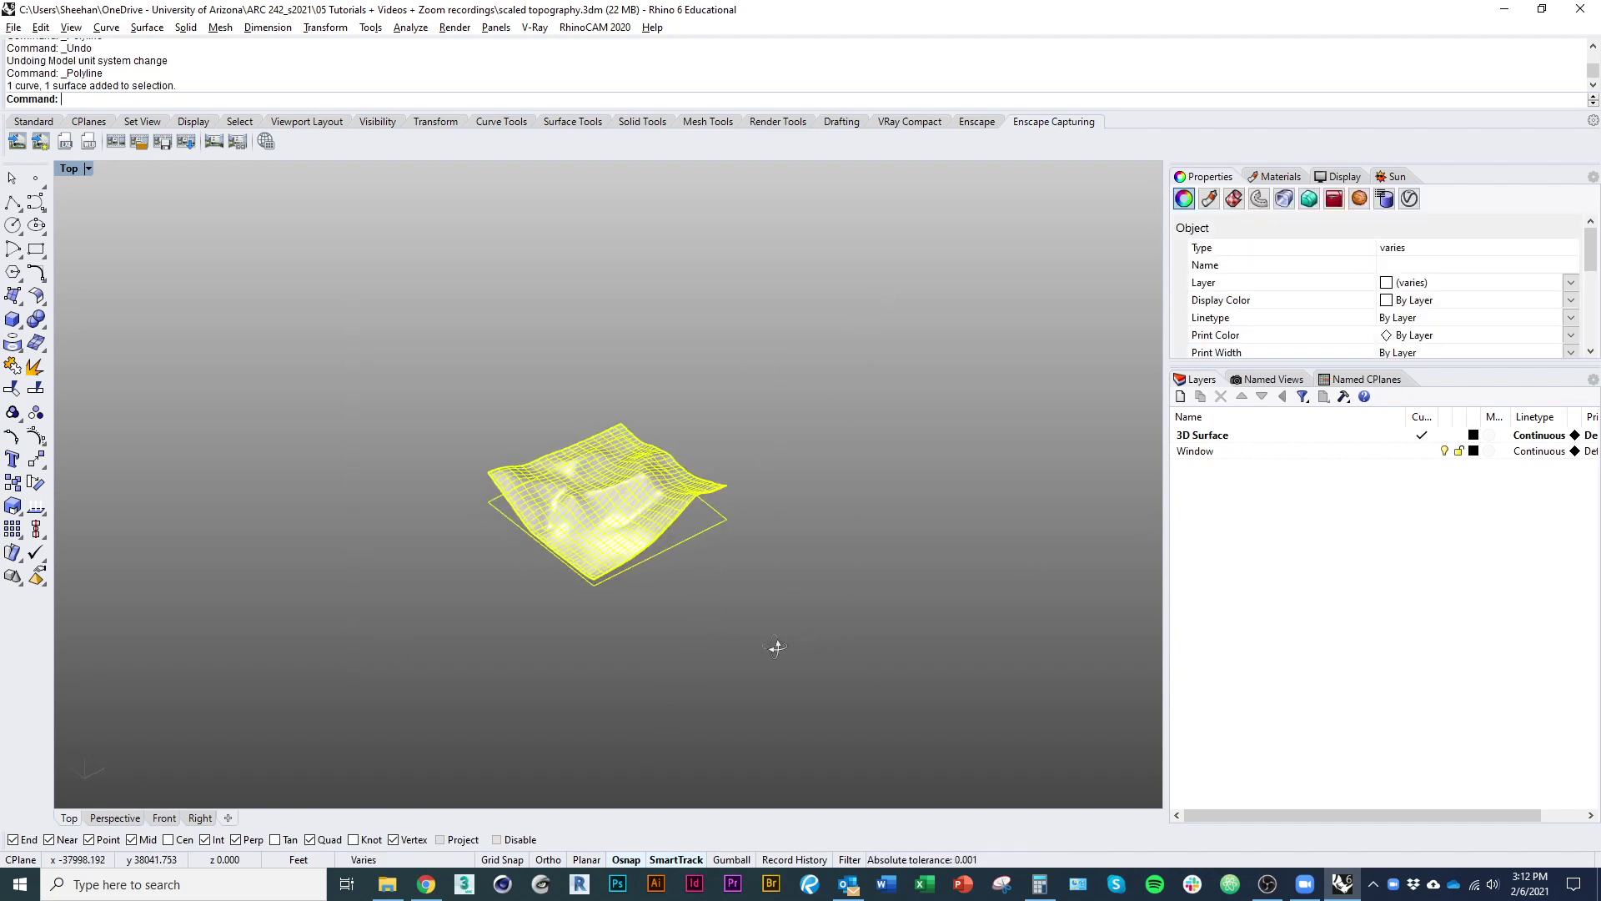
scroll(563, 603, "down", 3)
right_click_drag(563, 604, 579, 684, "ctrl")
right_click_drag(558, 551, 609, 555, "ctrl")
right_click_drag(609, 556, 617, 522, "ctrl")
scroll(617, 522, "up", 2)
left_click(693, 692)
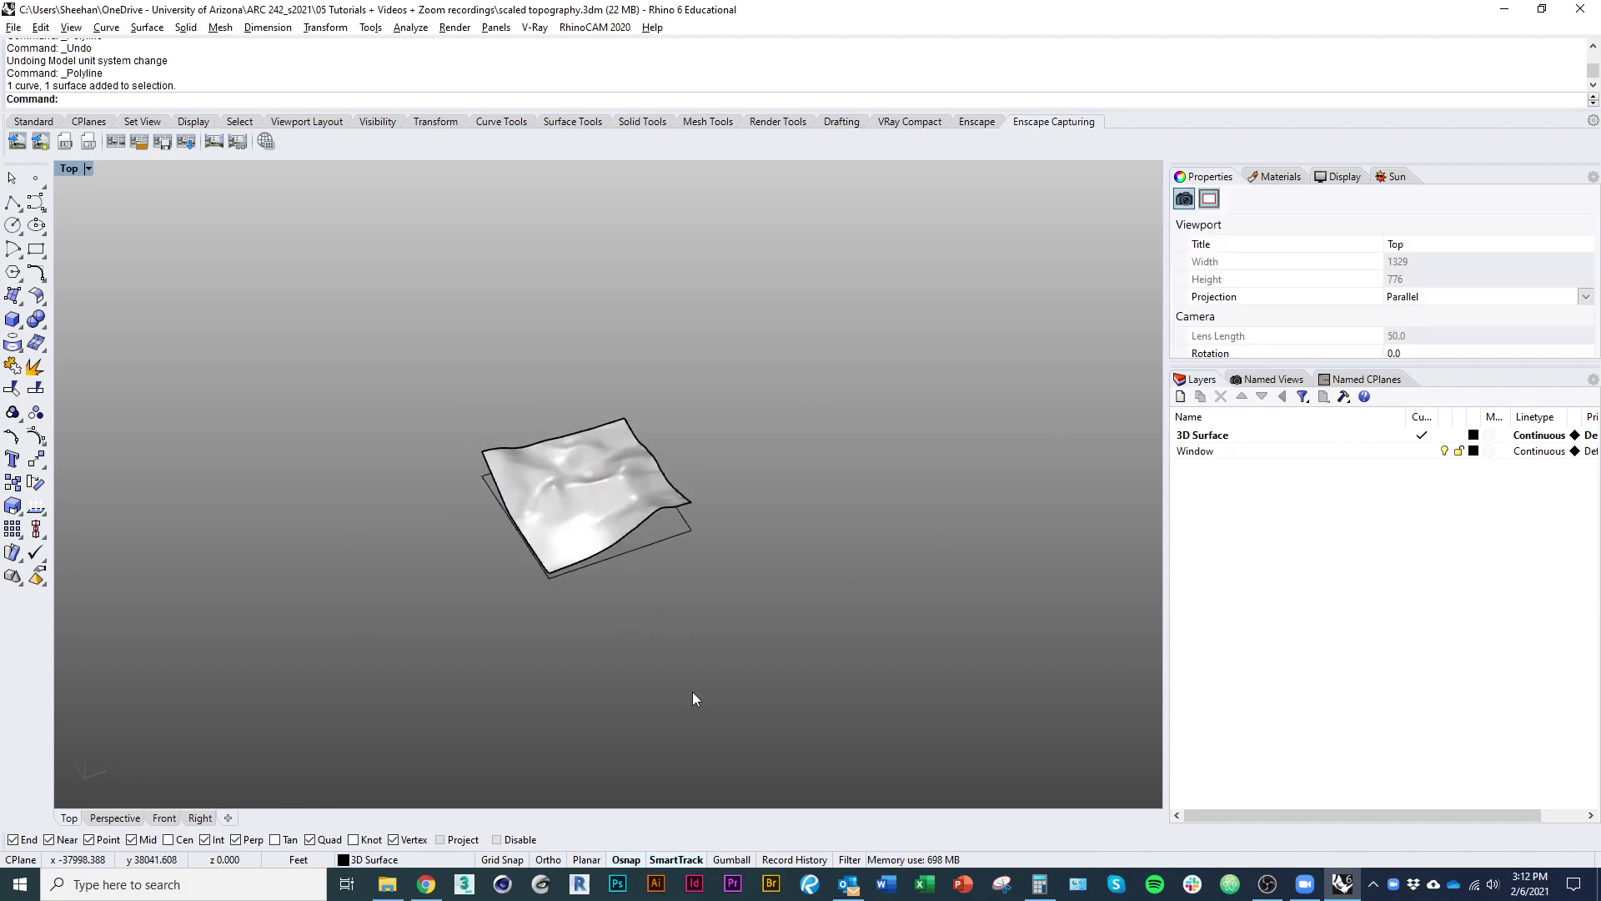
Change the model units to Inches and scale the model by 12 to match the new units
type("units")
key("Return")
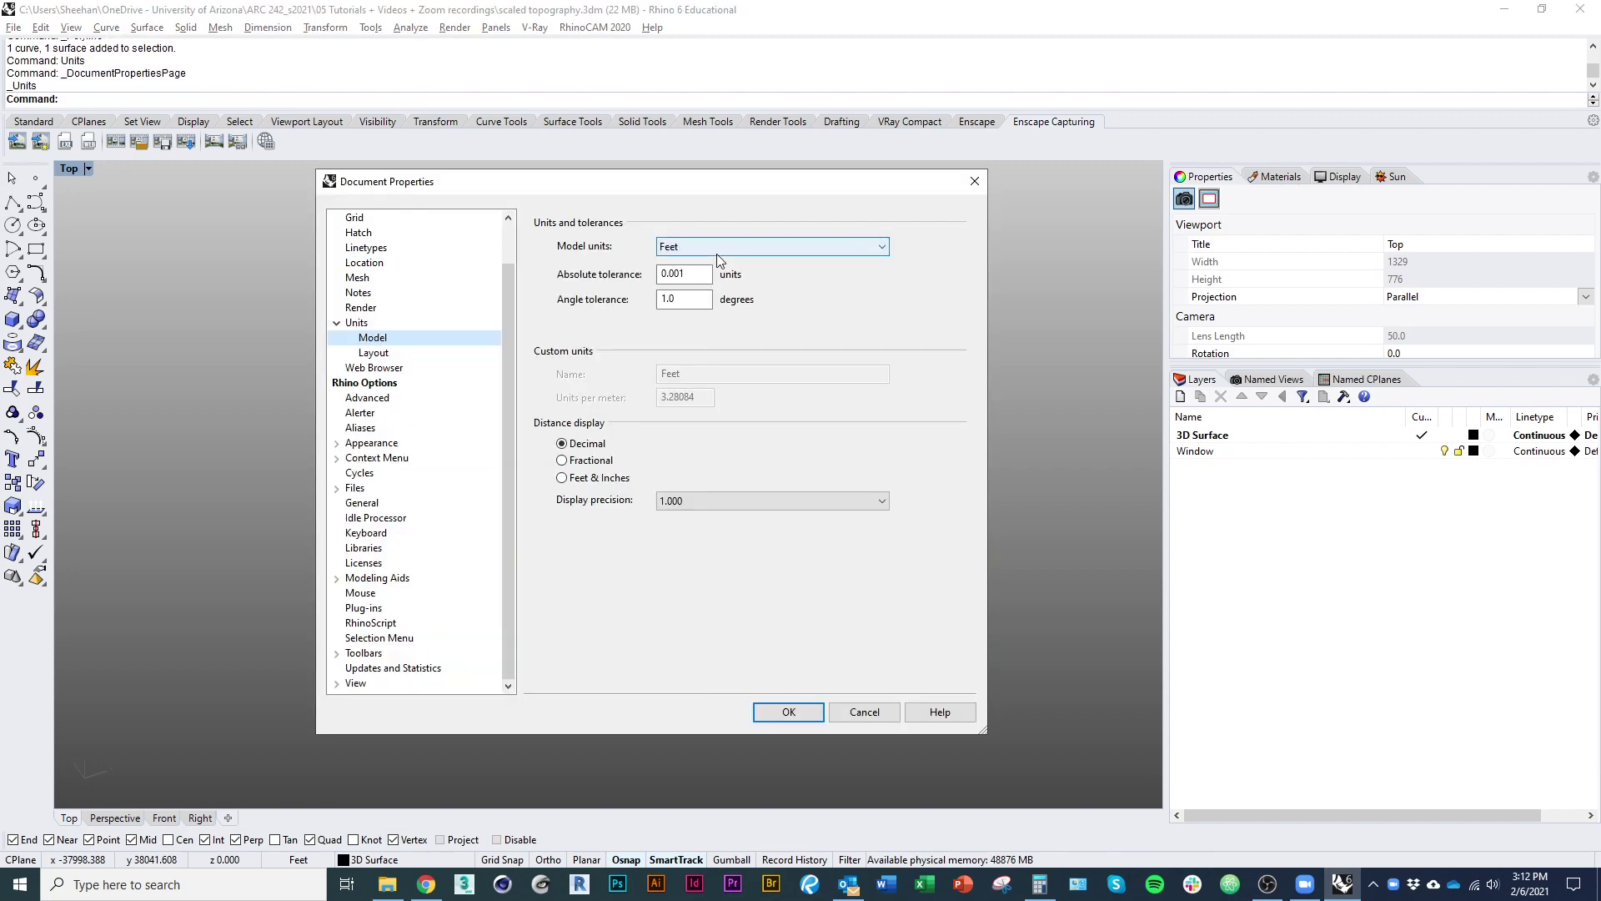
left_click(717, 253)
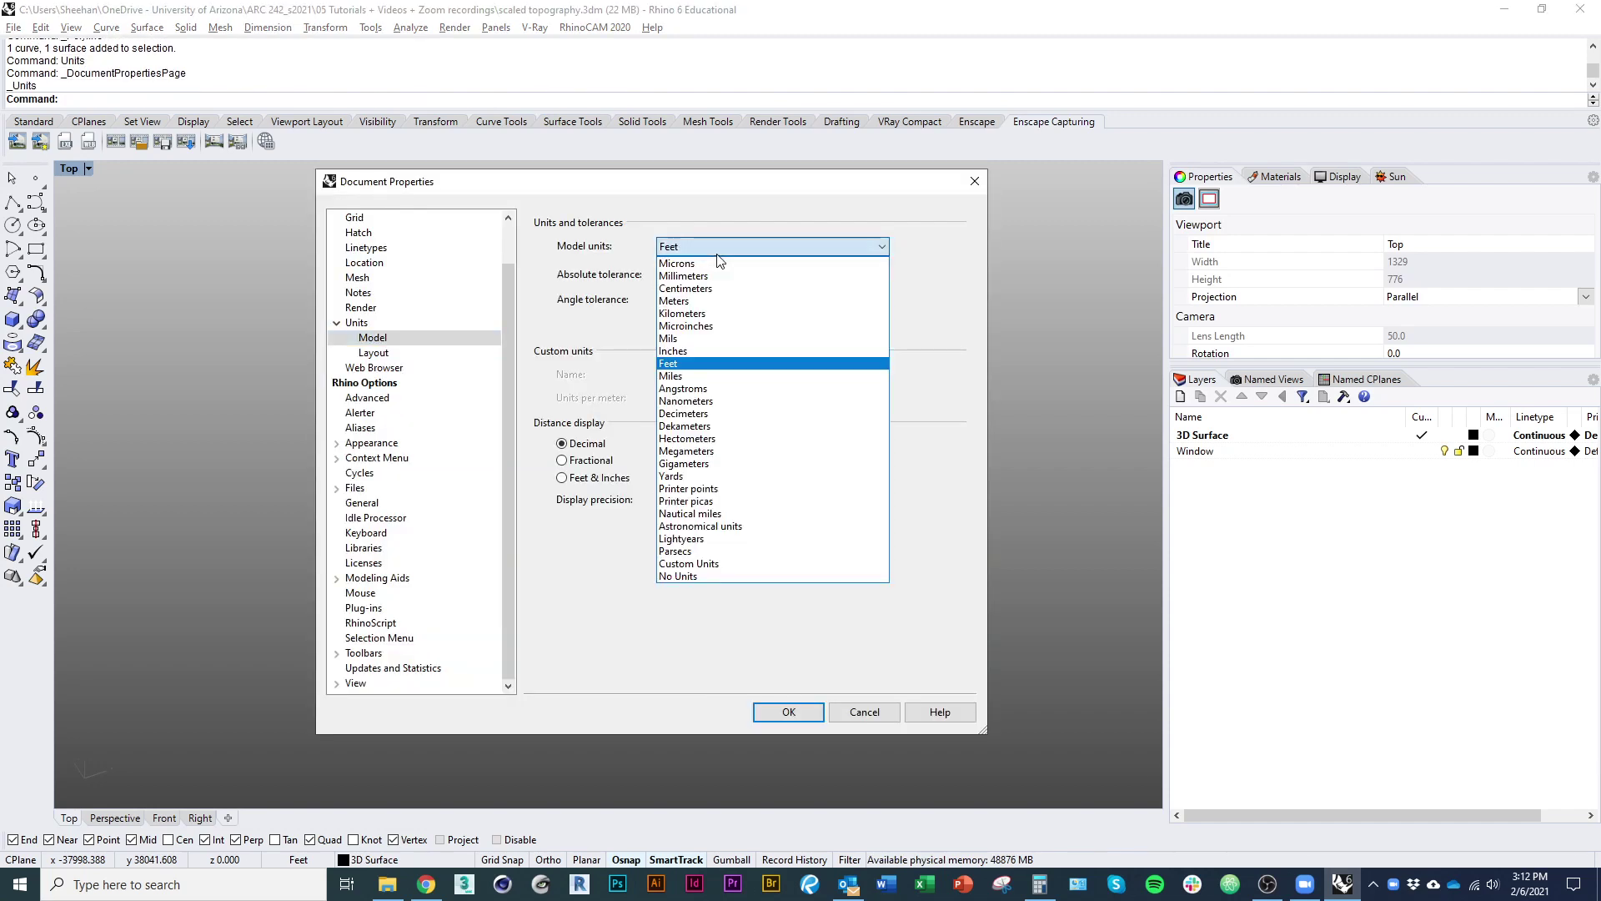
left_click(685, 351)
left_click(786, 714)
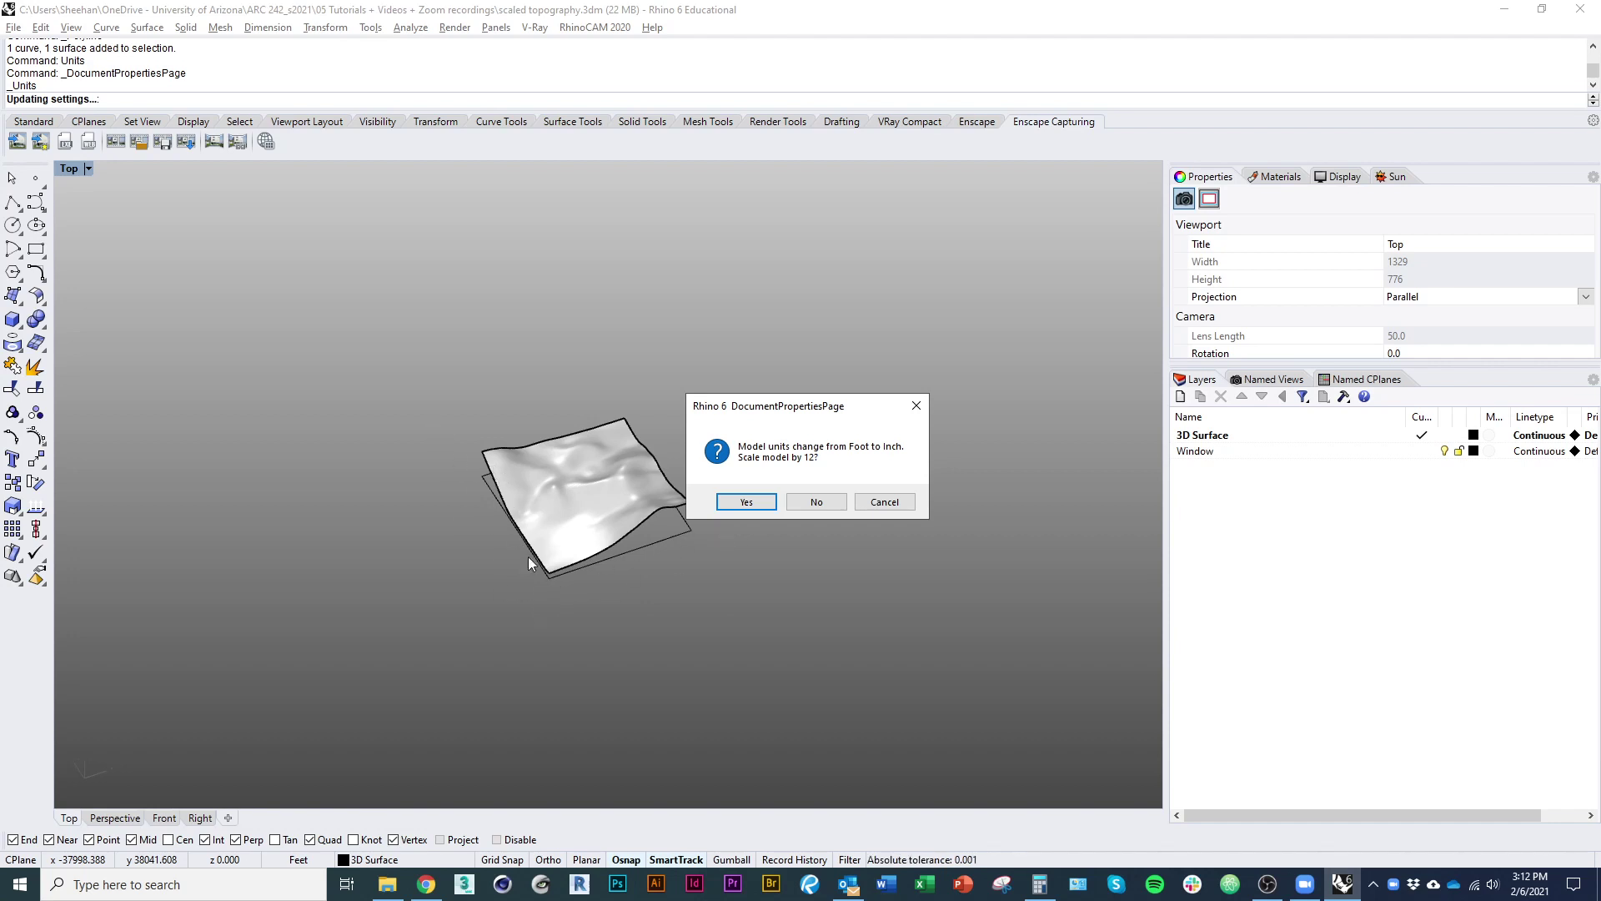
left_click(723, 505)
Select everything, zoom to the selected terrain and boundary, and clear the selection
right_click_drag(644, 551, 644, 706, "ctrl")
right_click_drag(626, 502, 674, 699, "ctrl")
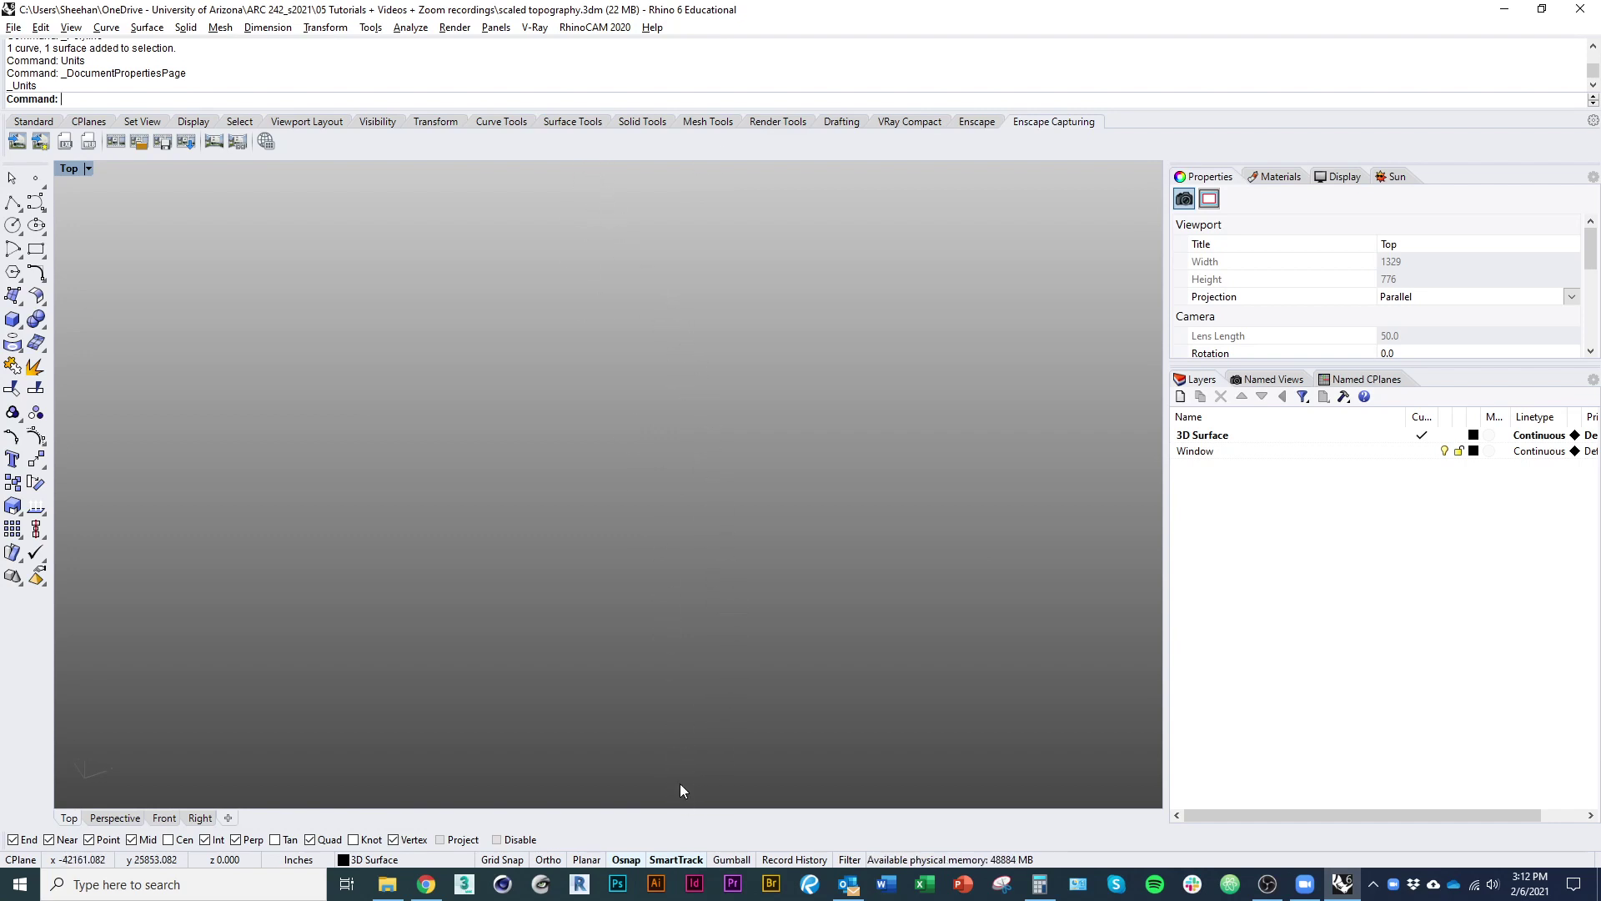
type("SelAll")
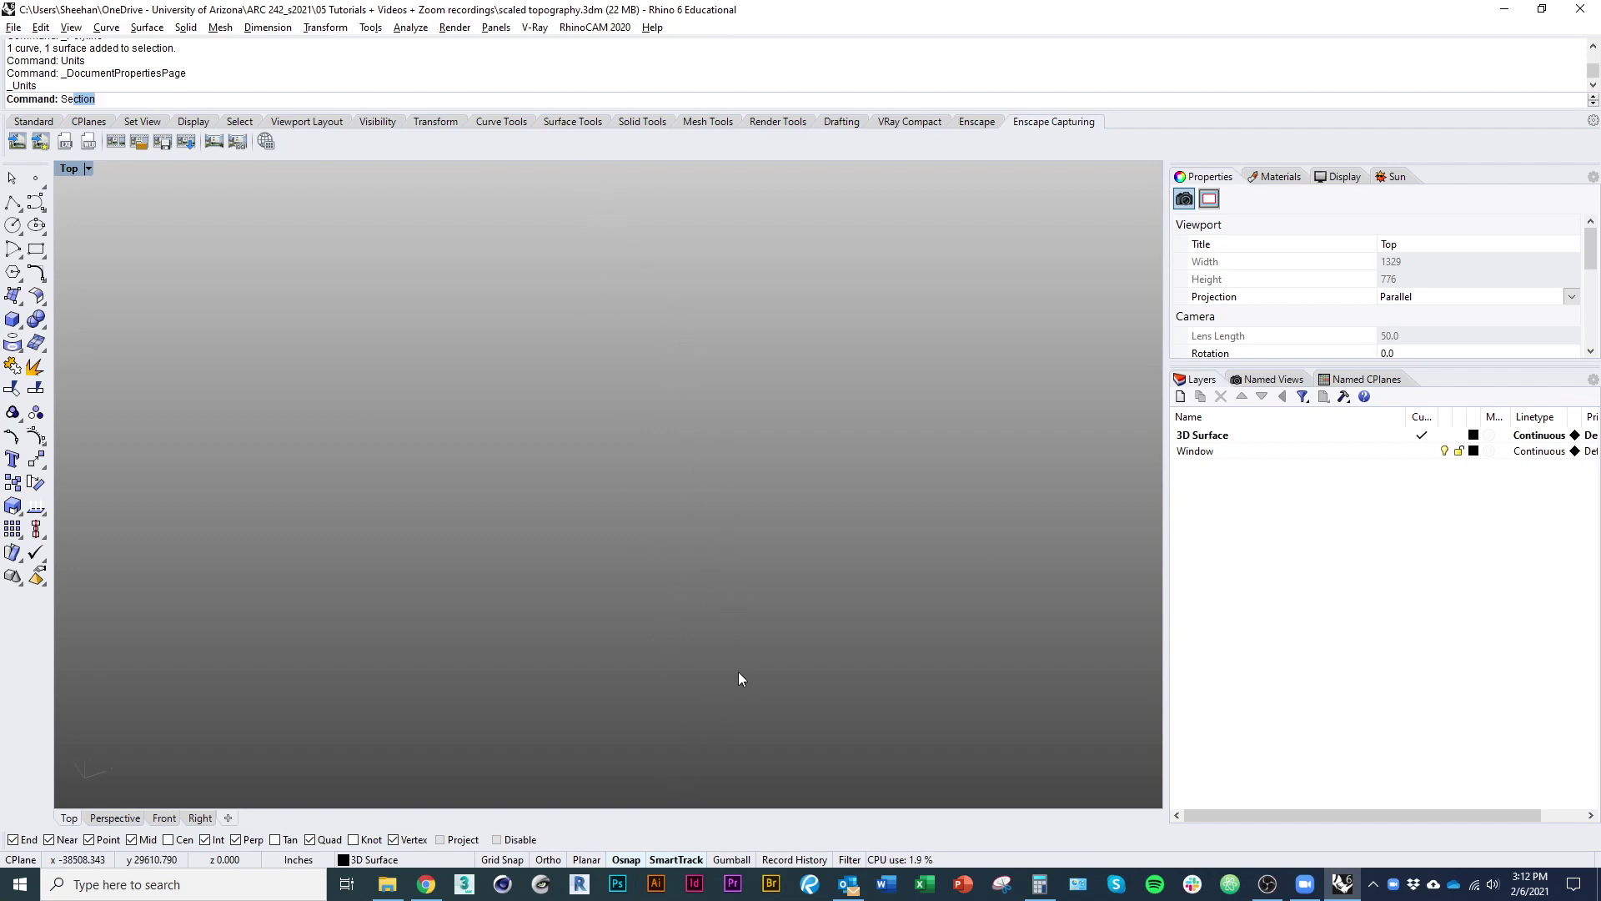
key("Return")
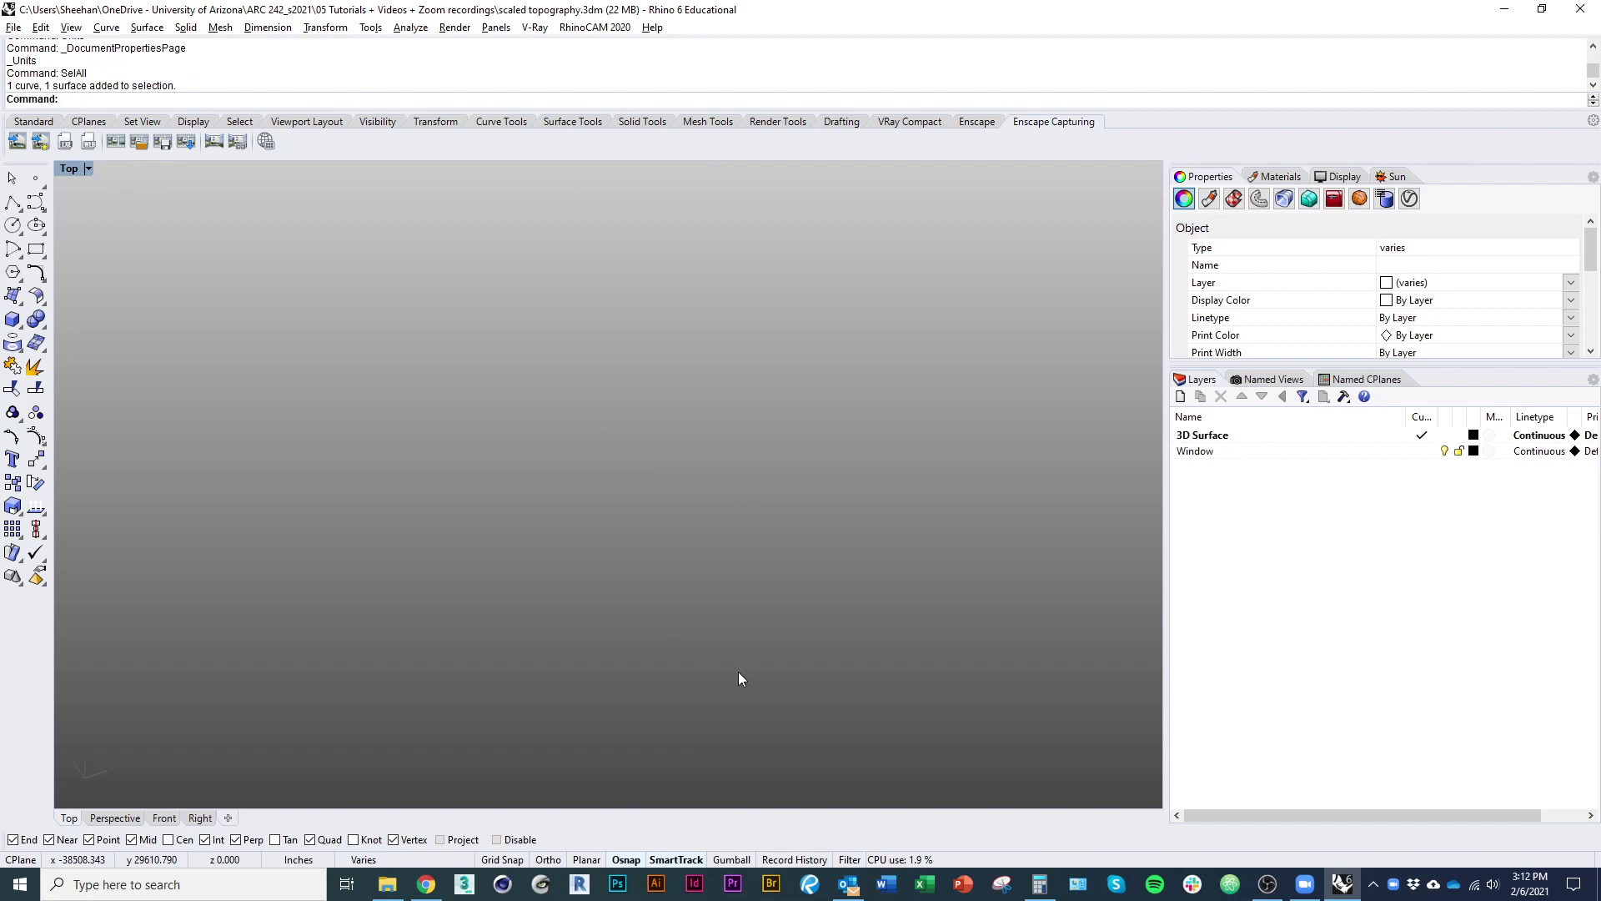
type("Z")
key("Return")
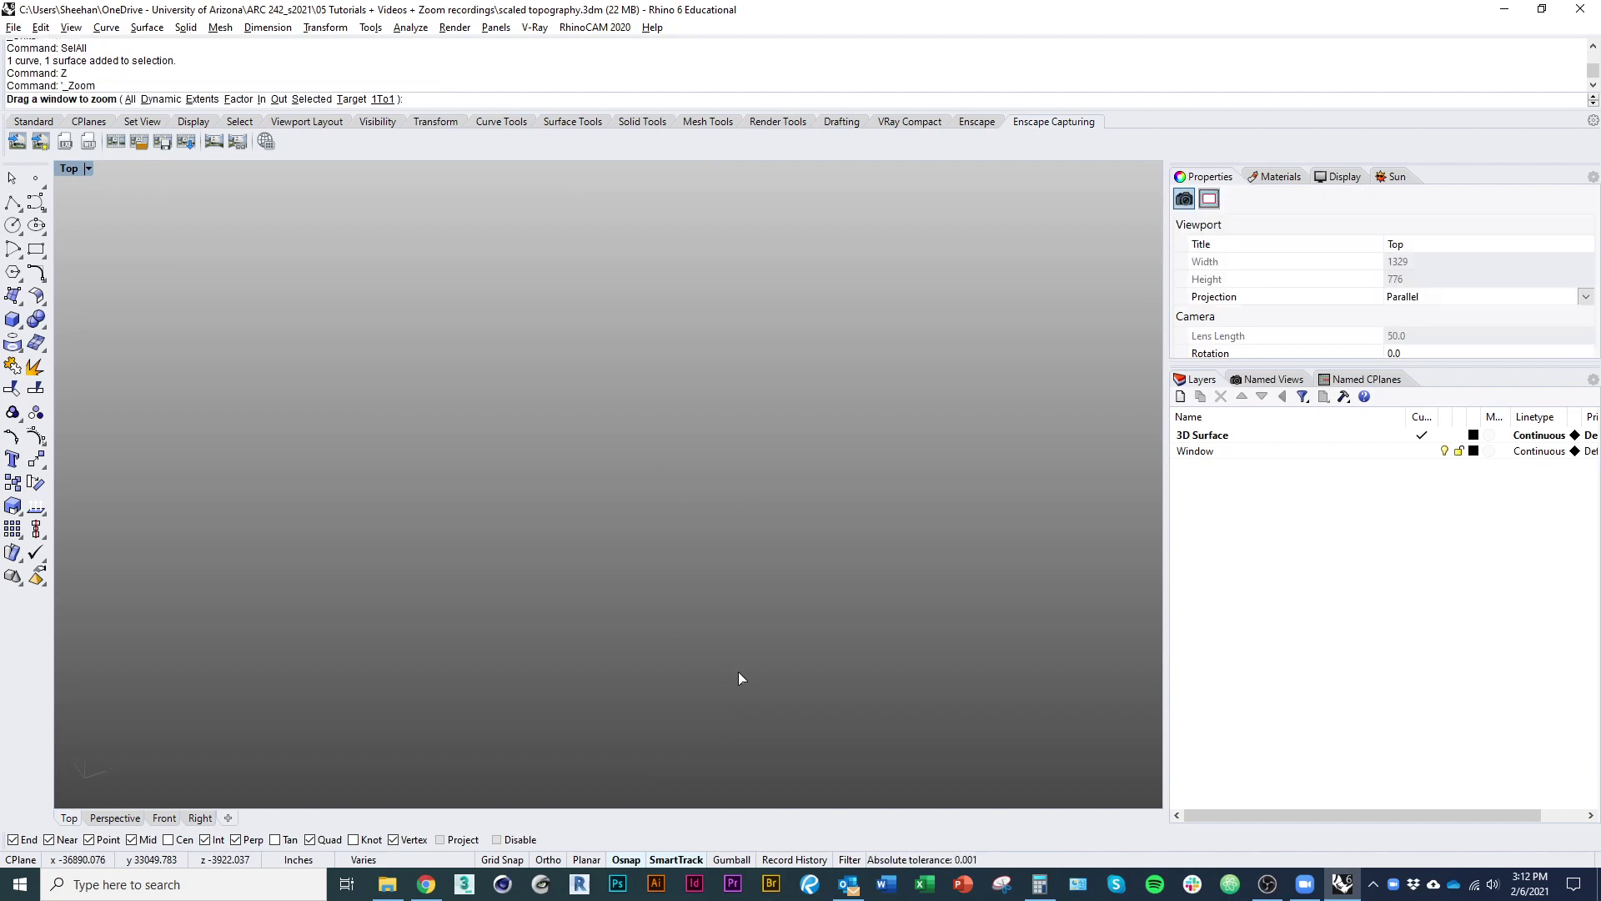
type("s")
key("Return")
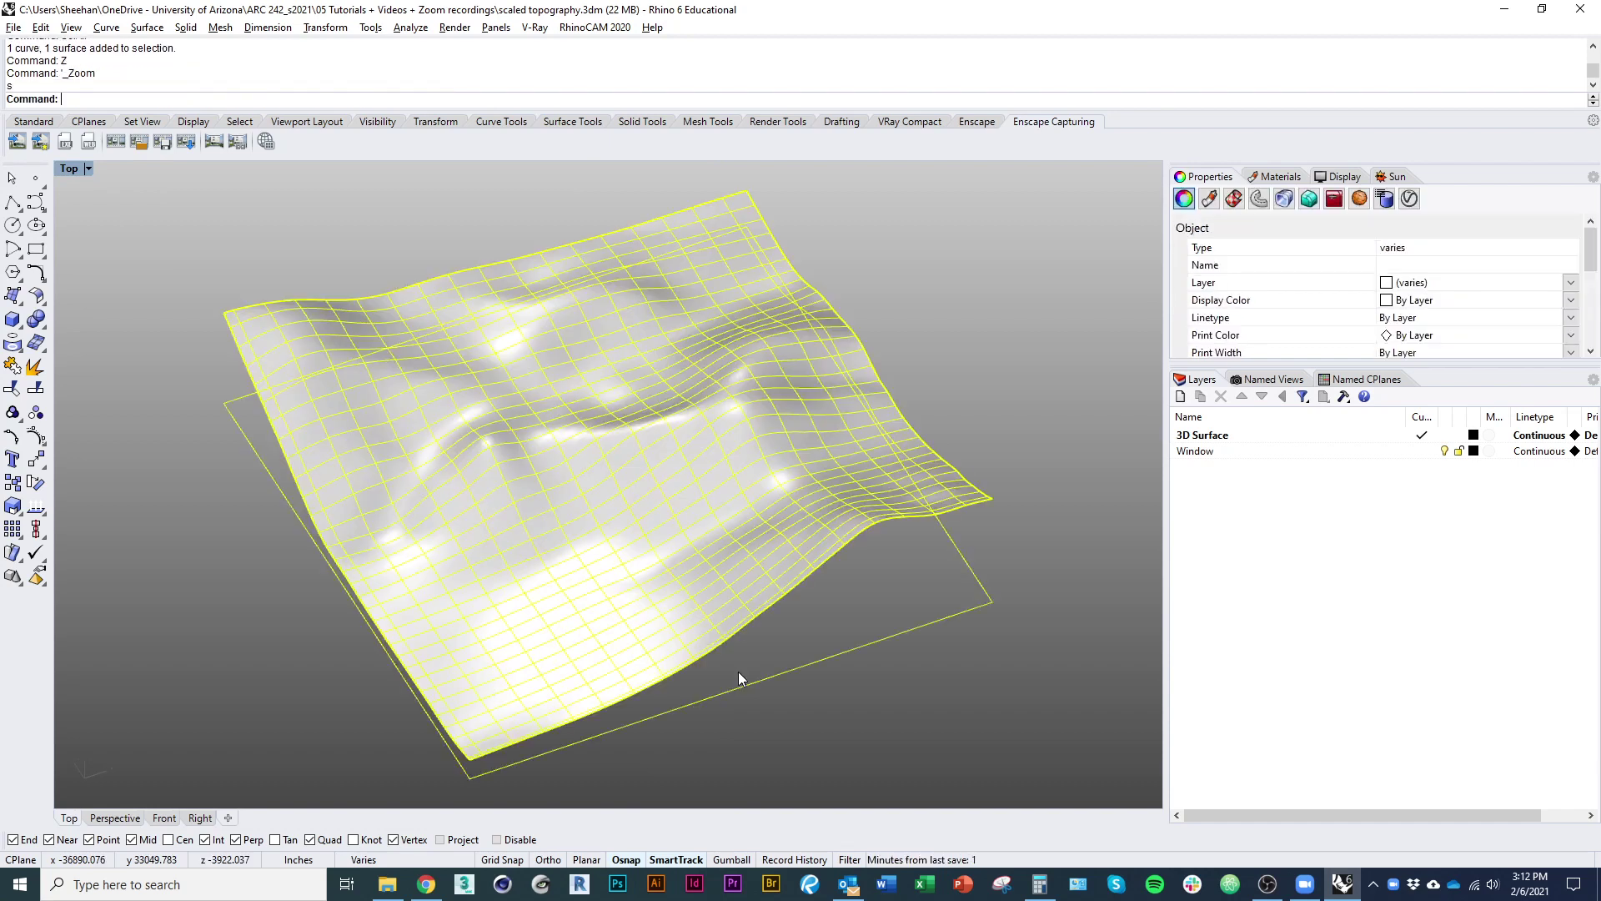
key("Escape")
Select the whole terrain surface together with its boundary curve
scroll(648, 528, "down", 4)
right_click_drag(637, 530, 539, 602, "shift")
scroll(546, 534, "down", 4)
key("ctrl+a")
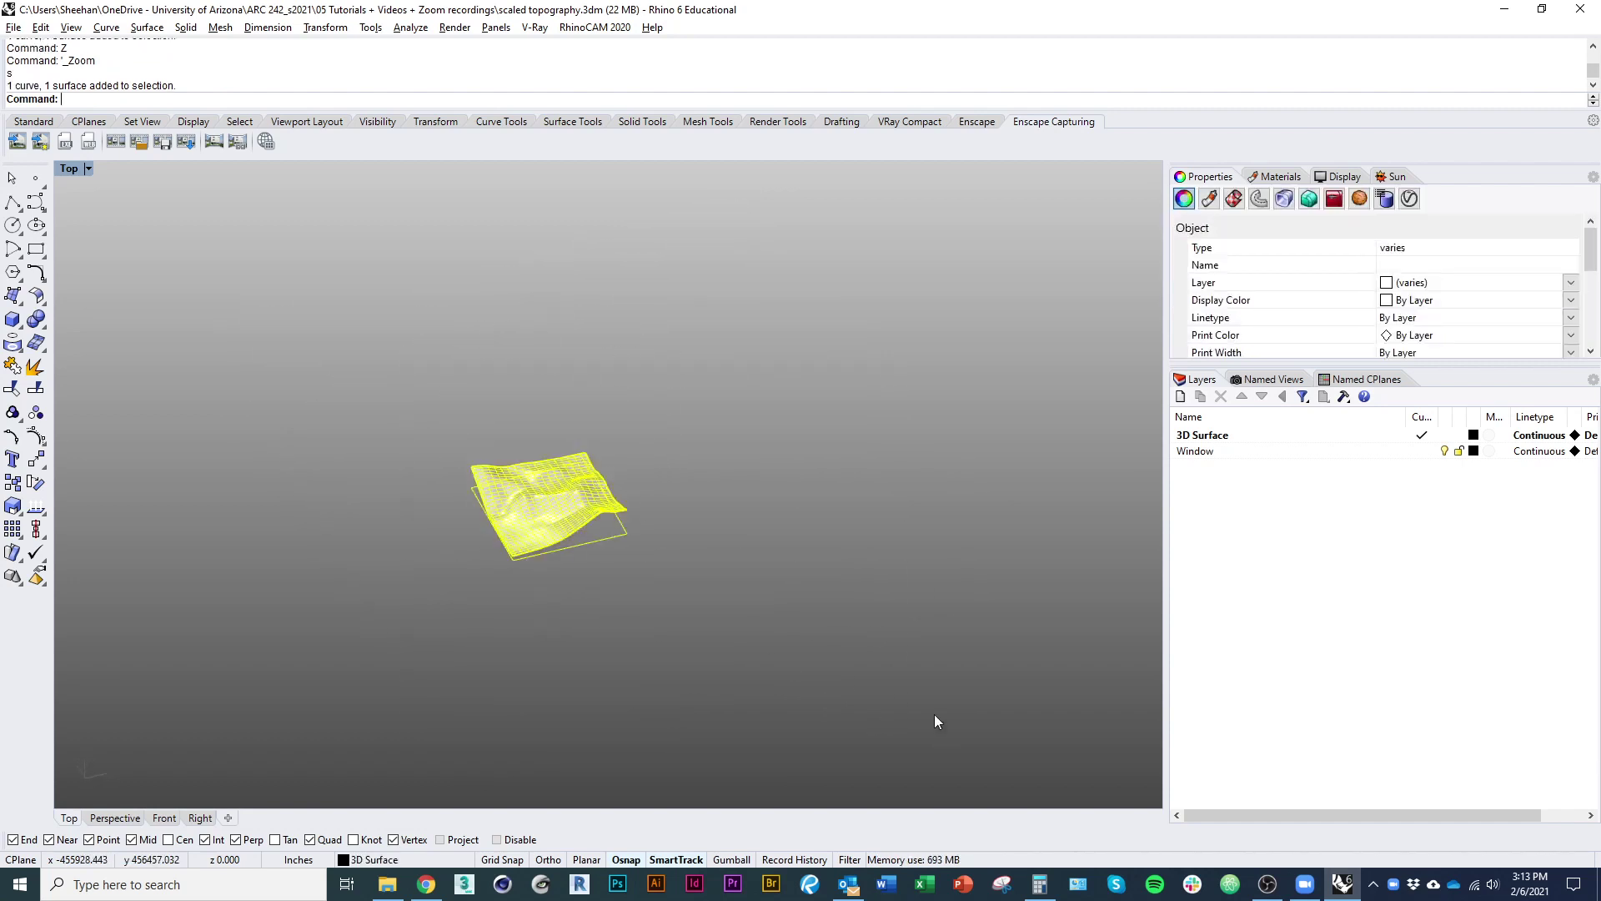
right_click_drag(616, 686, 698, 615)
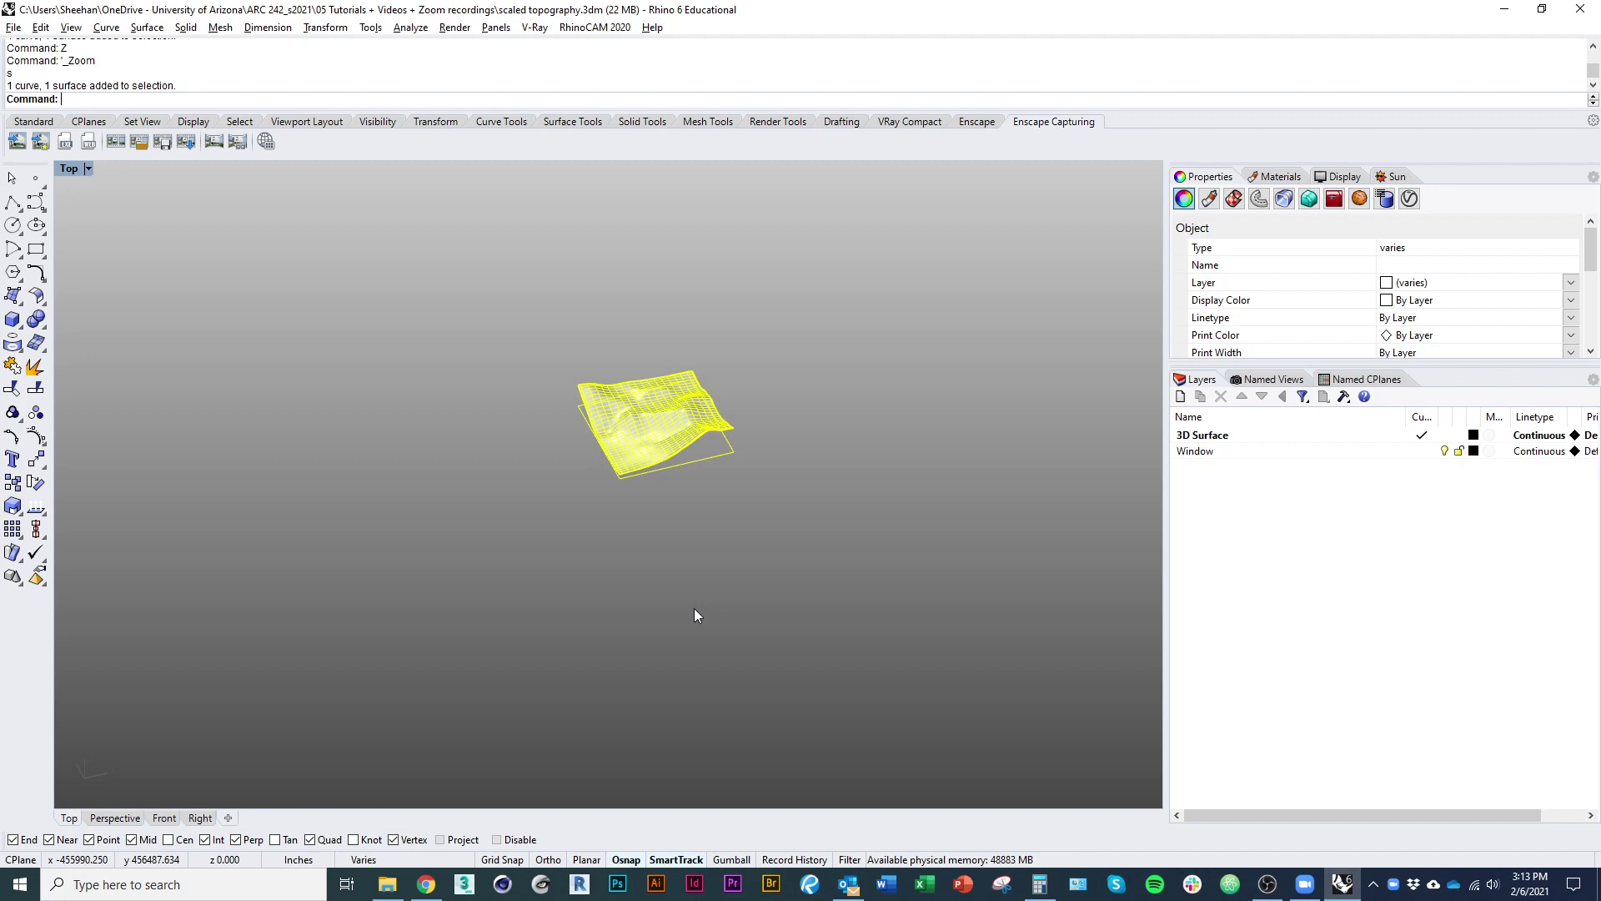
type("M")
key("Return")
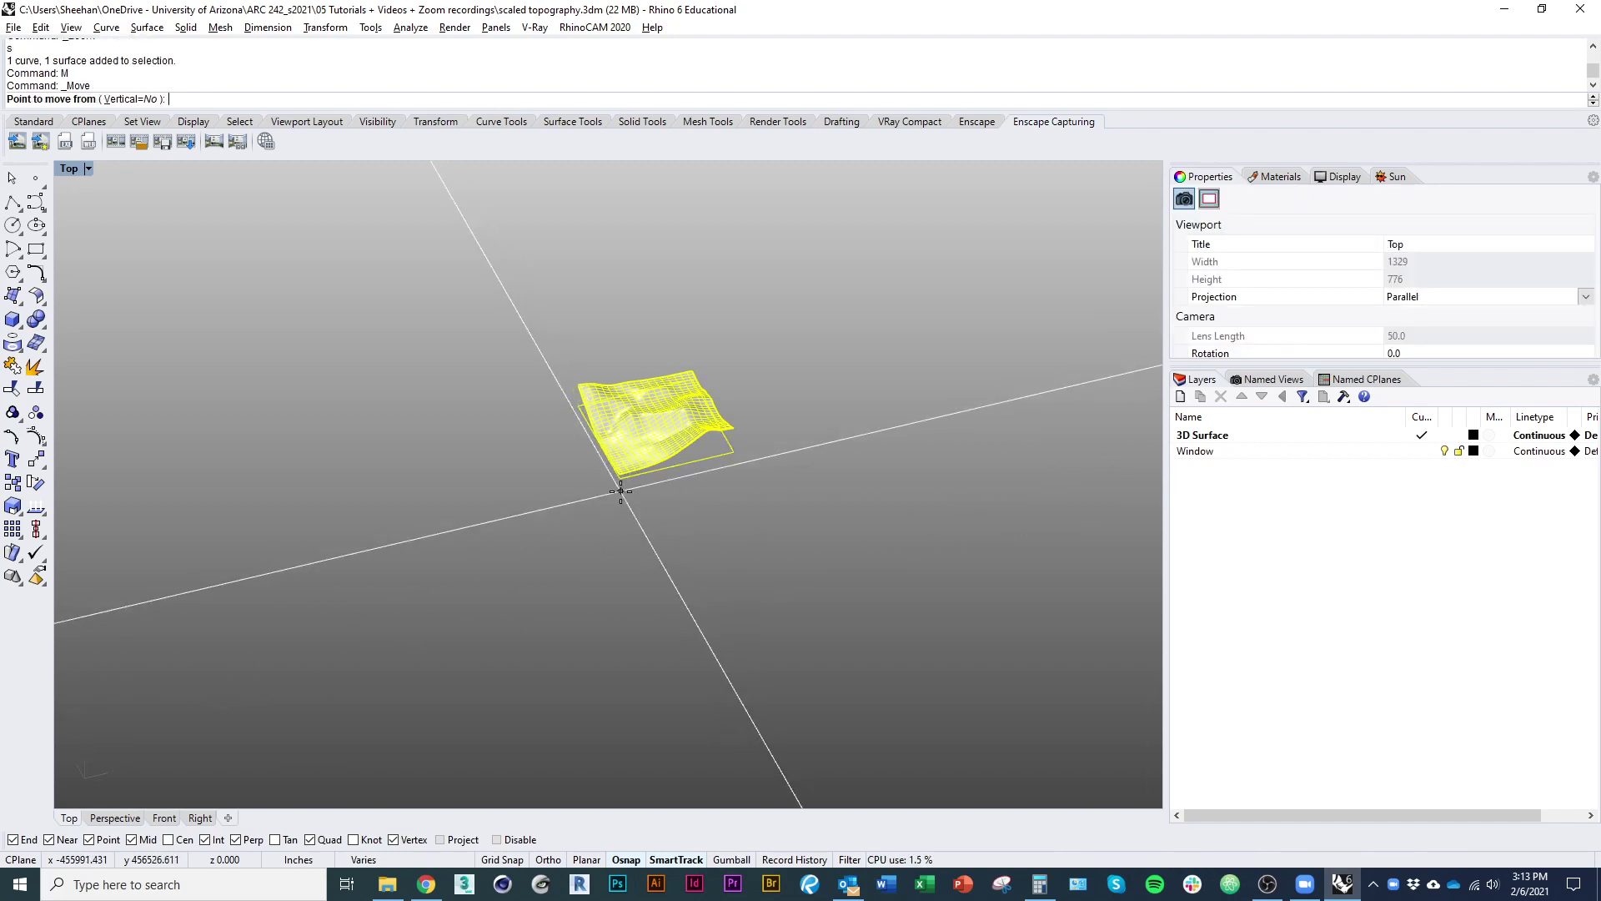
left_click(620, 478)
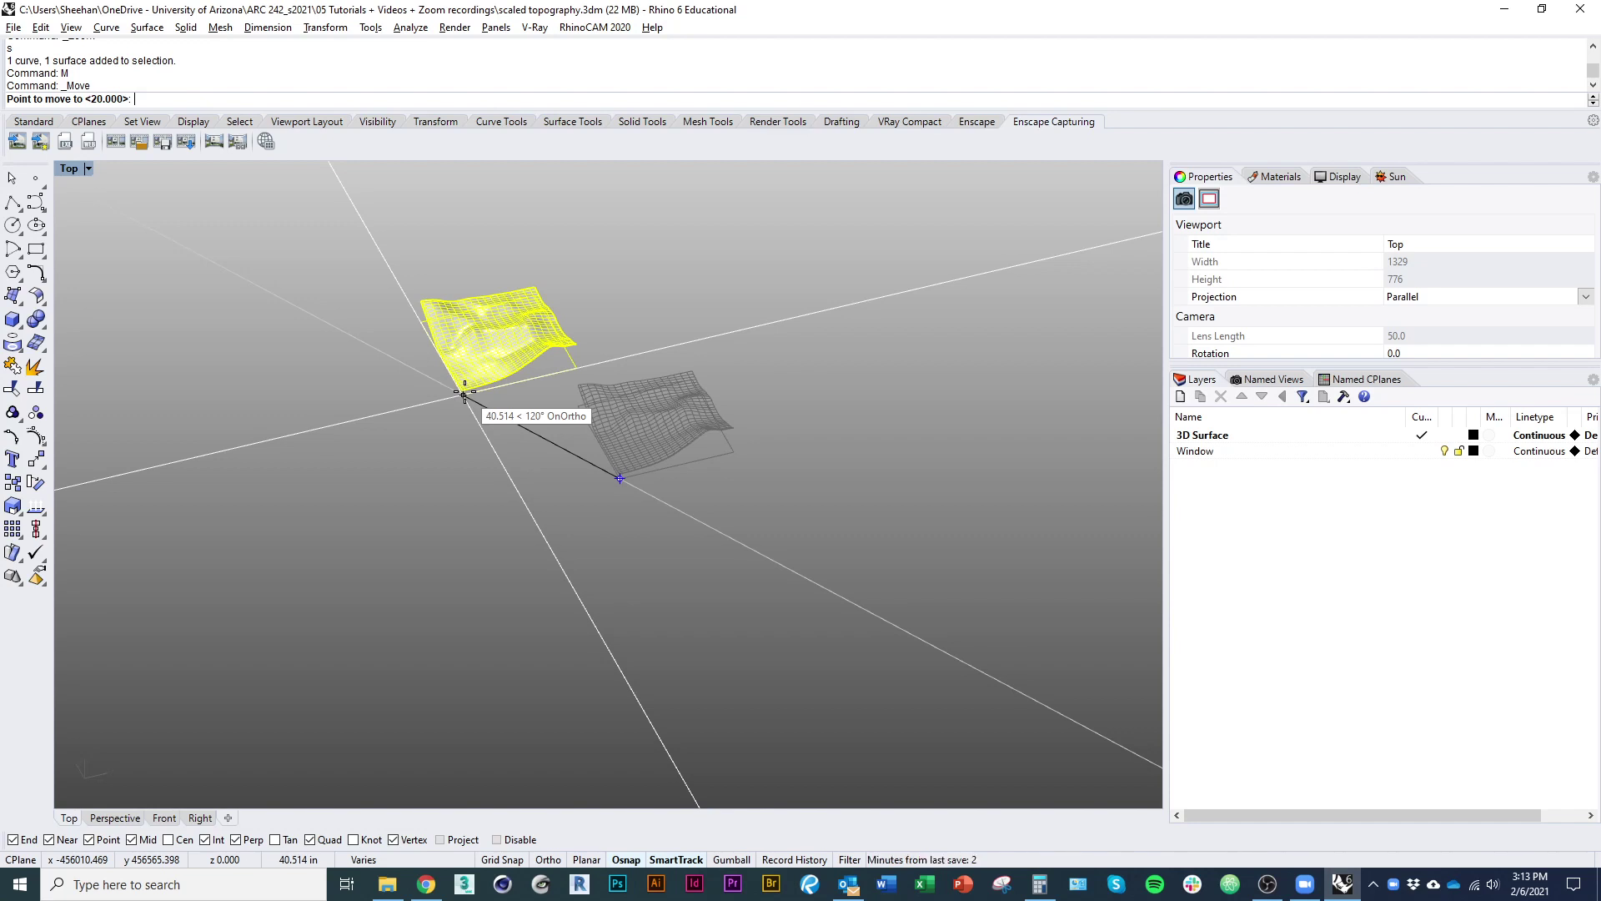
left_click(465, 393)
Move the selected terrain and boundary from the boundary's front corner to the origin at 0,0
type("Move")
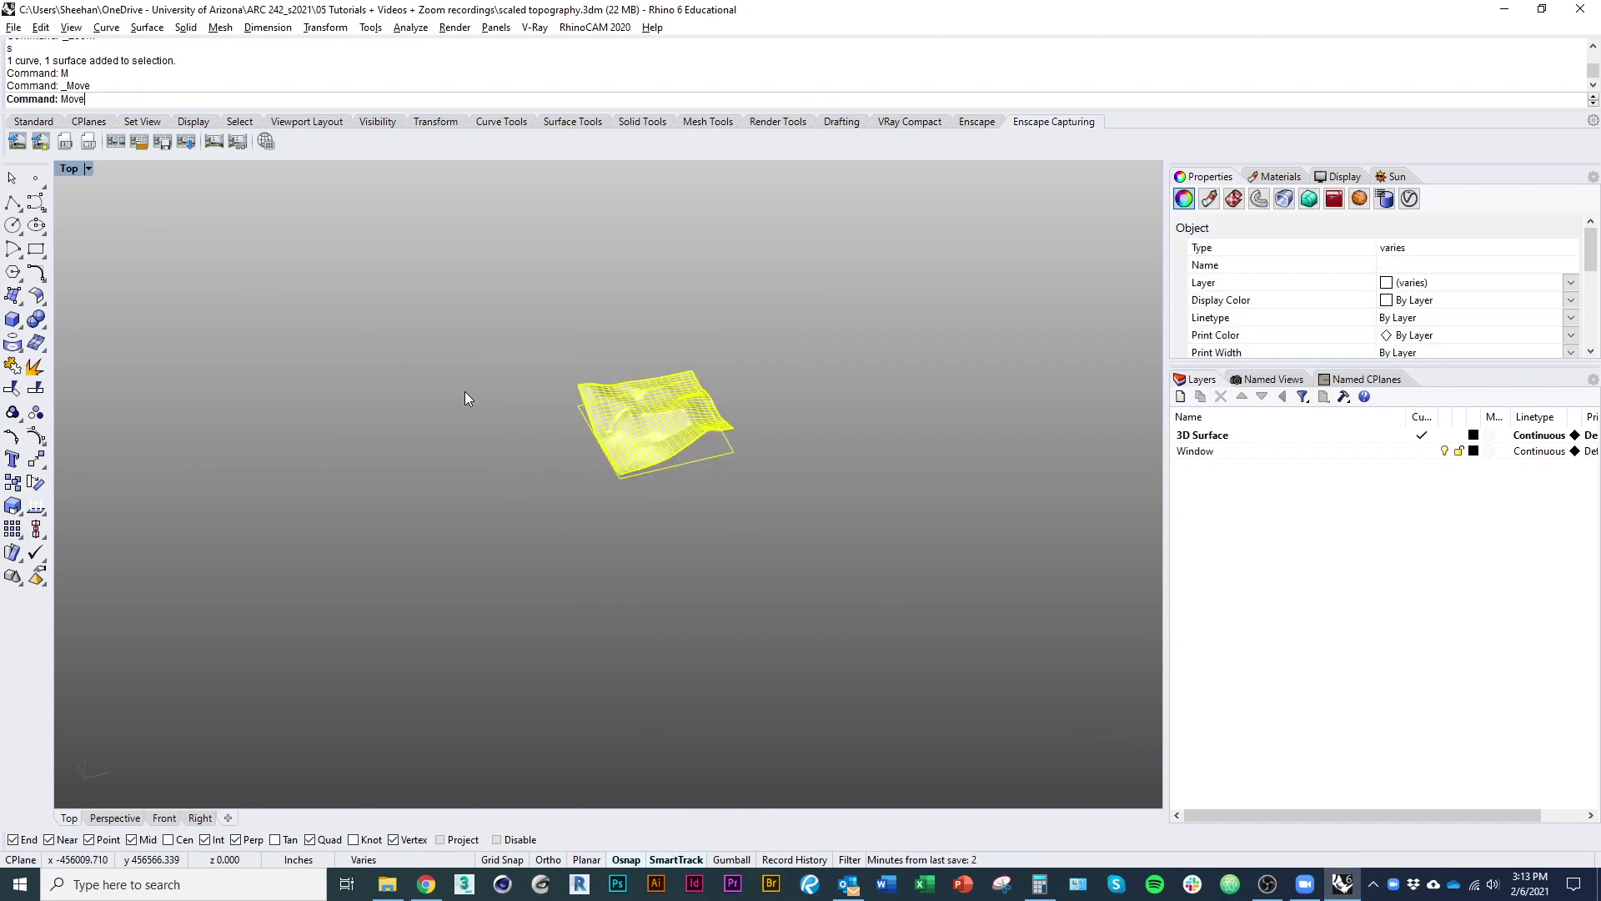
key("Return")
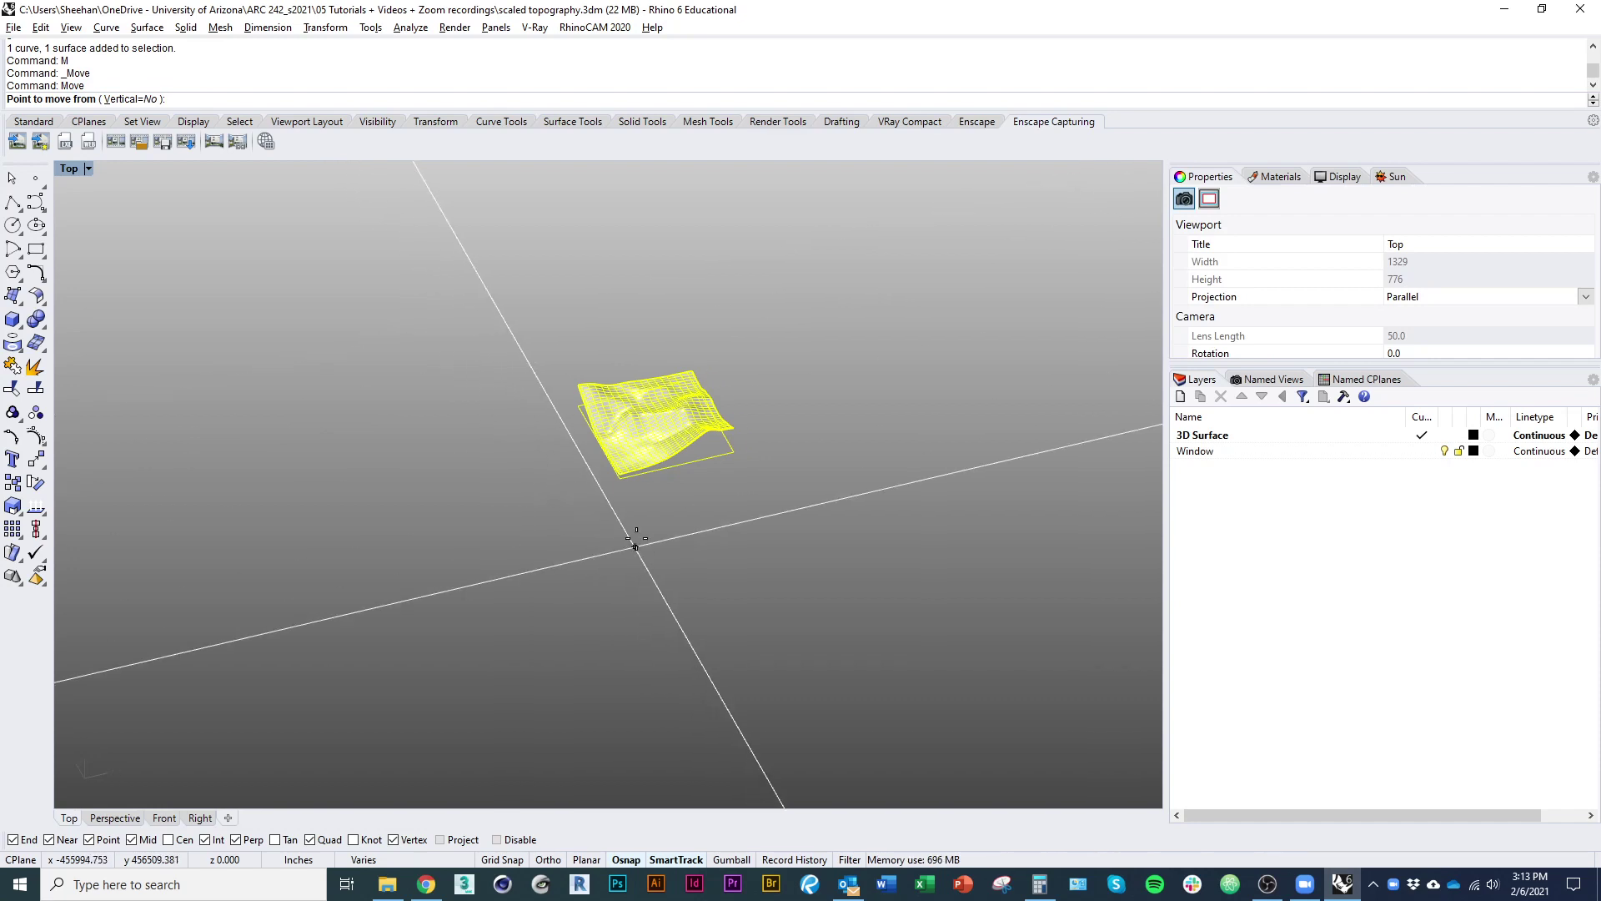
left_click(620, 478)
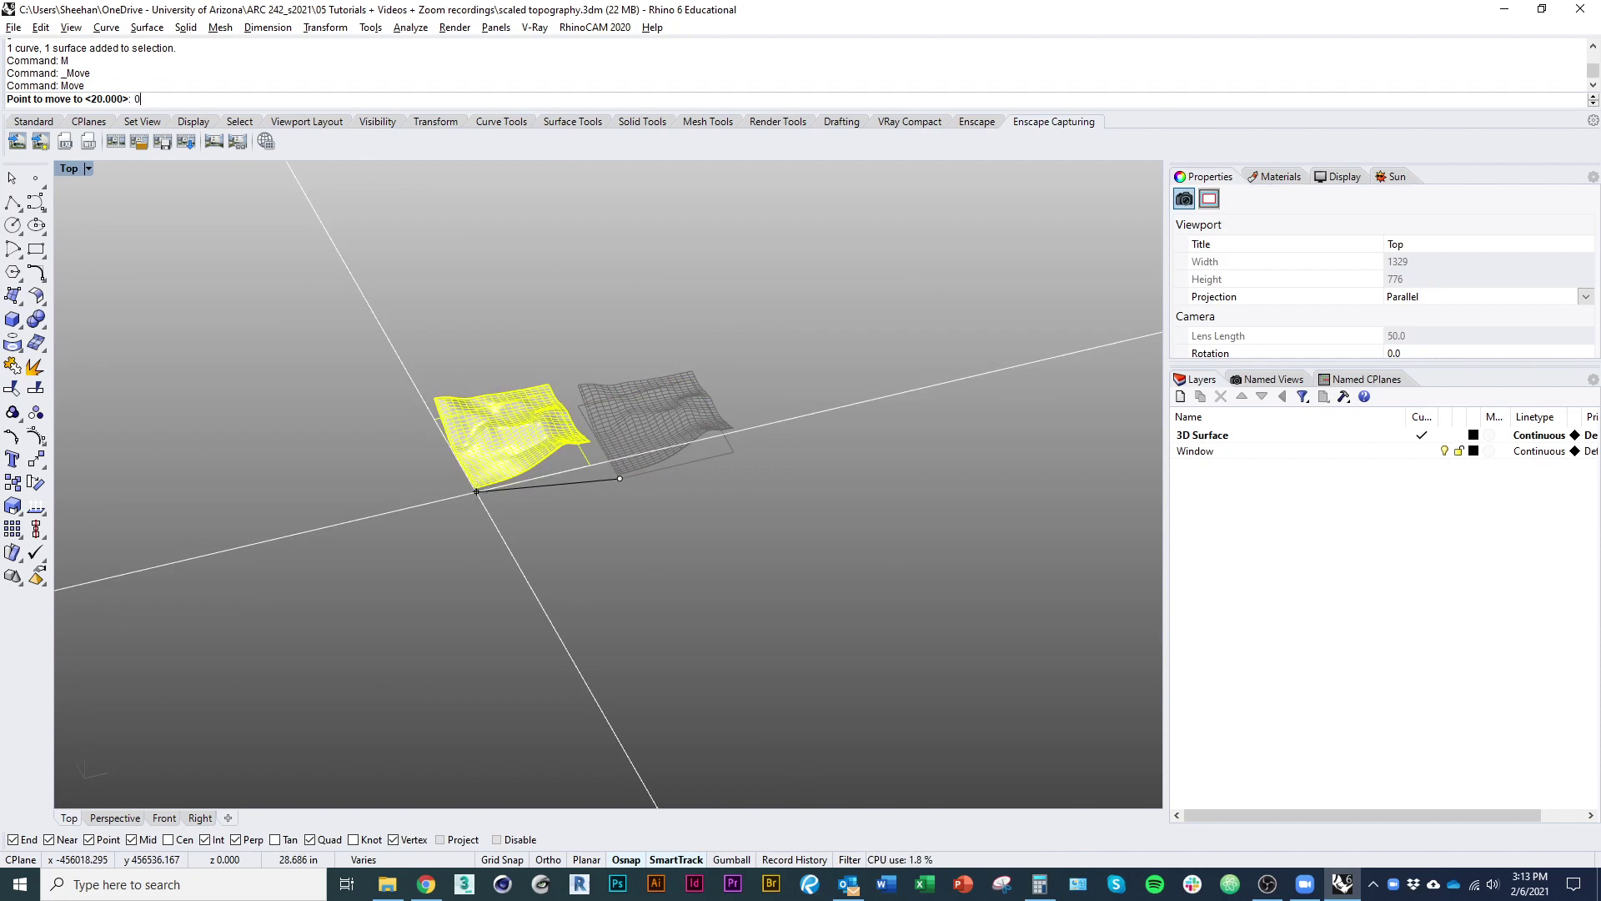
type("0,0")
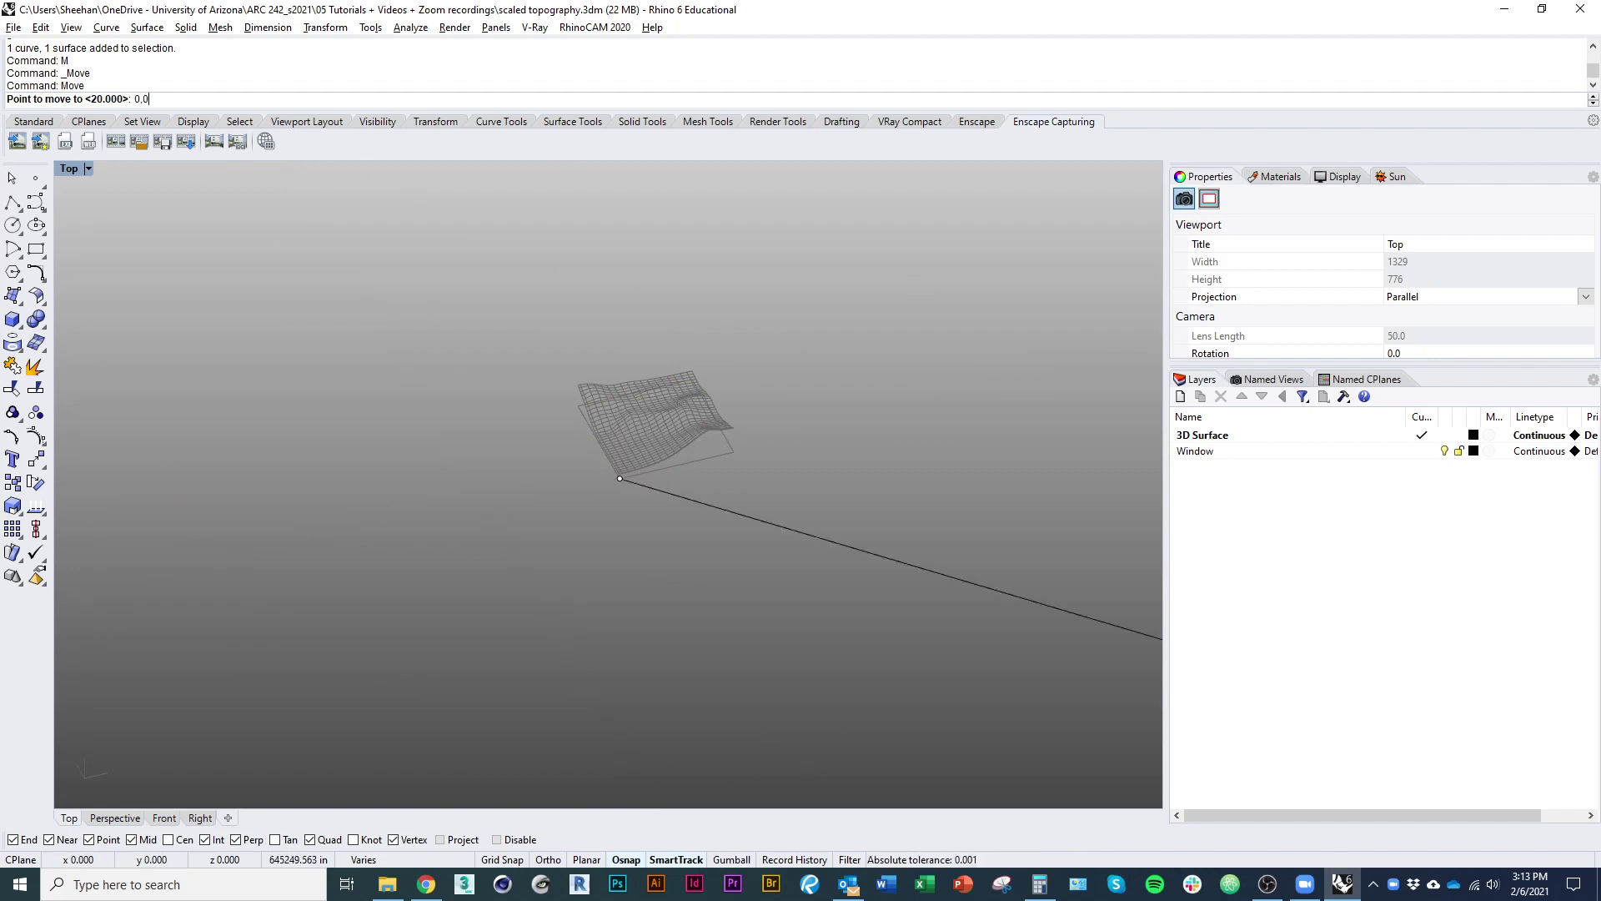
key("Return")
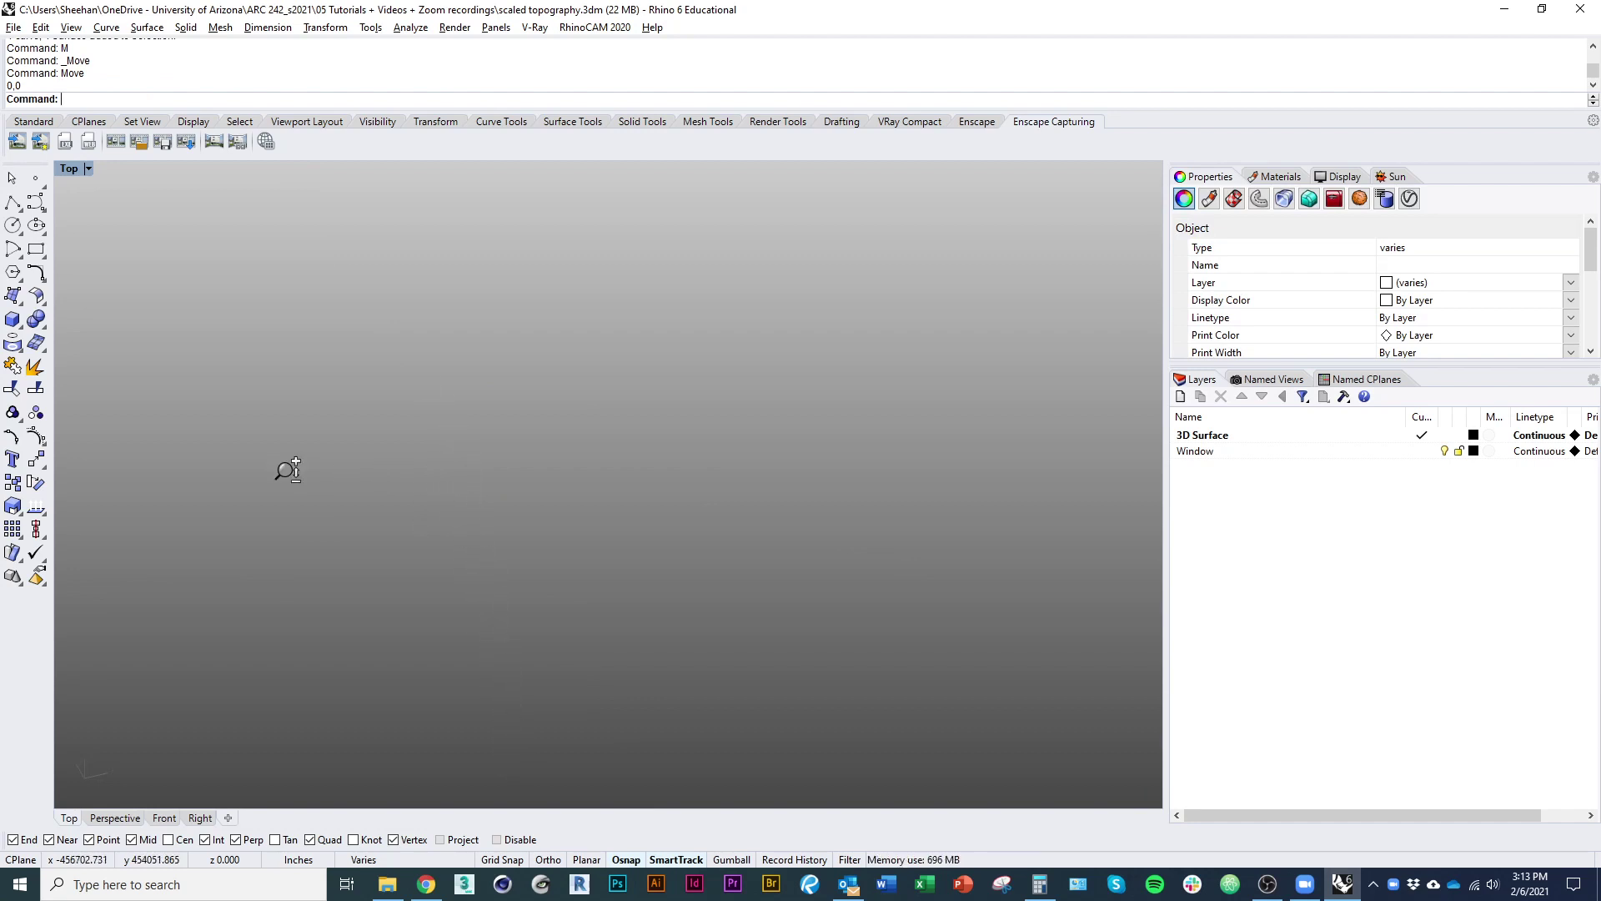
Zoom to the selected terrain and boundary at the origin and clear the selection
right_click_drag(458, 544, 448, 651, "ctrl")
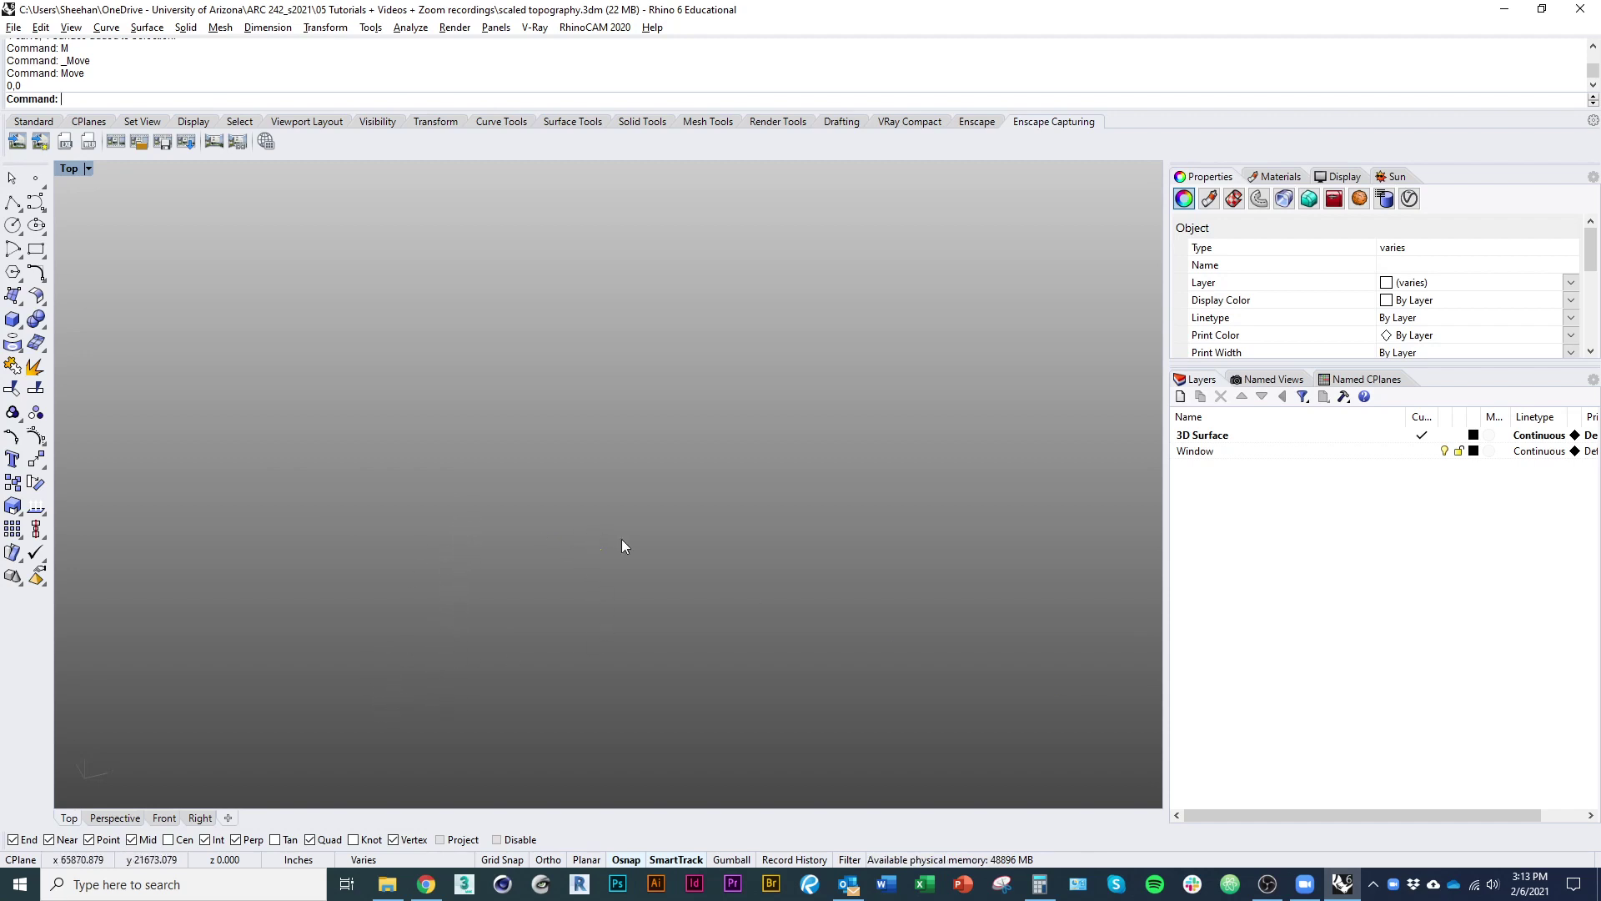
right_click_drag(604, 550, 593, 475, "ctrl")
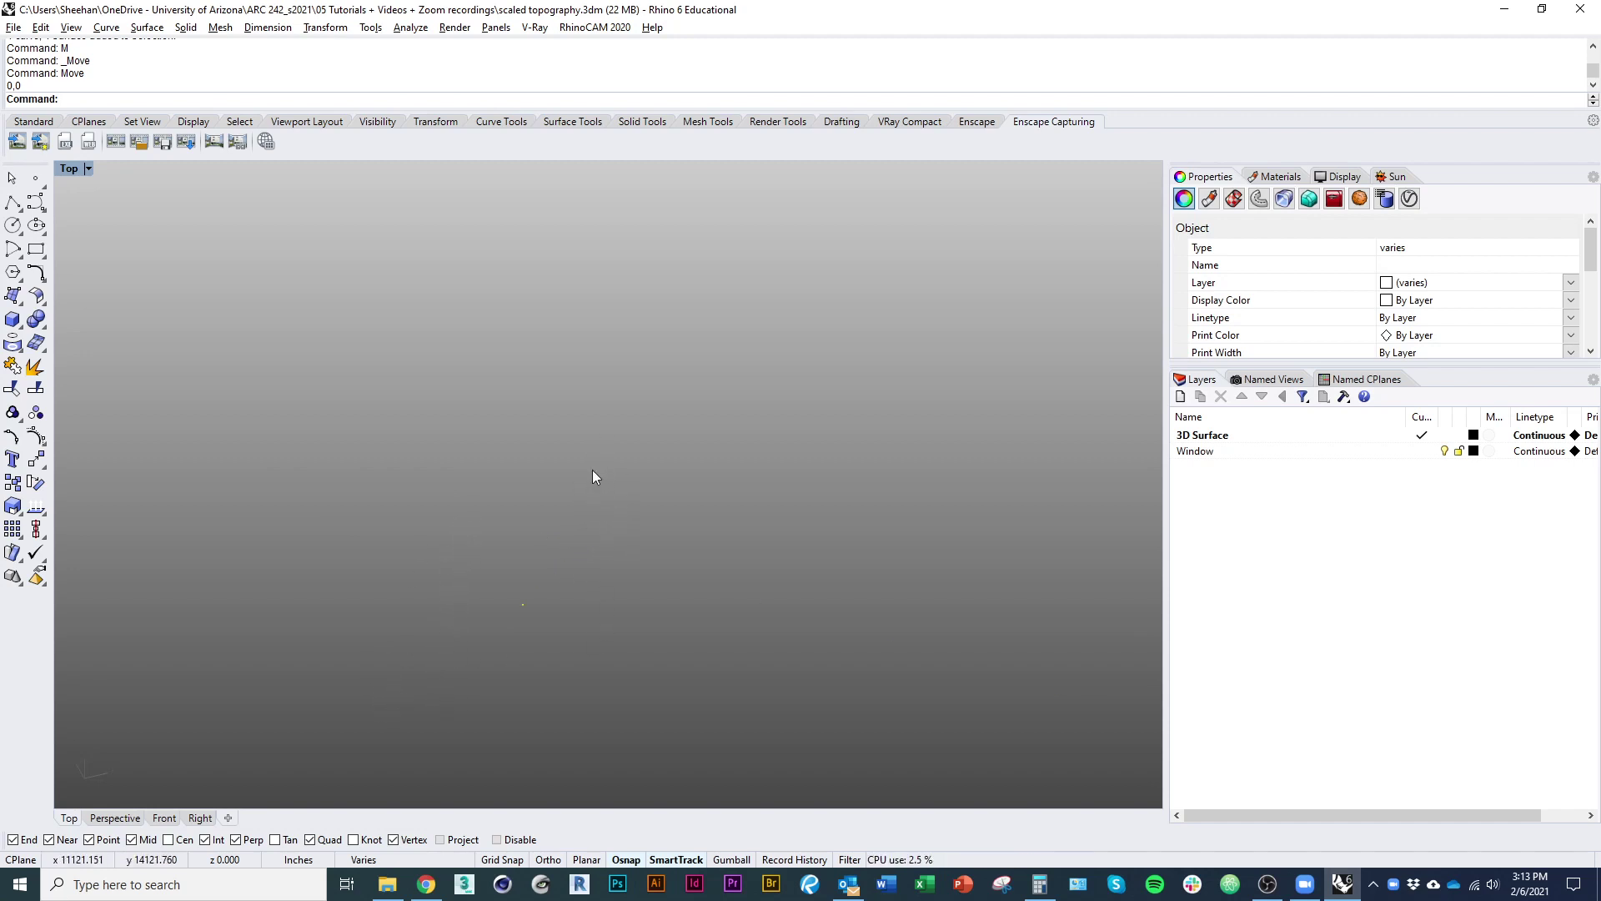
type("Z")
key("Return")
type("s")
key("Return")
scroll(551, 479, "down", 8)
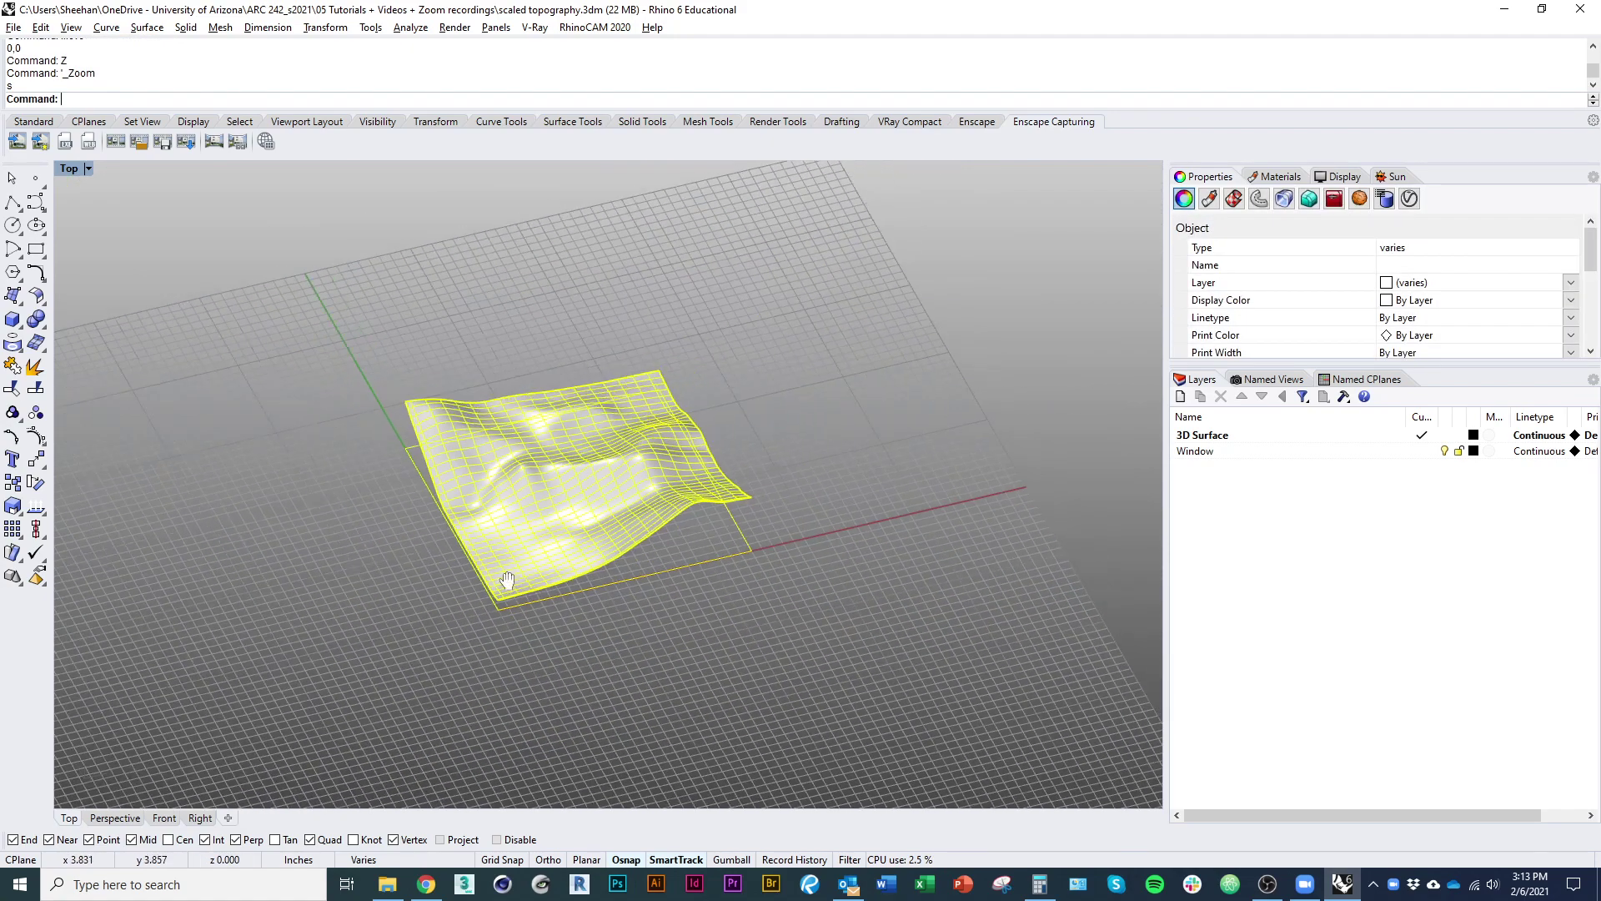
right_click_drag(507, 579, 442, 566)
left_click(457, 624)
scroll(457, 624, "down", 2)
right_click_drag(529, 626, 600, 557, "ctrl+shift")
scroll(567, 575, "up", 6)
Dimension the boundary's front edge along the x-axis, starting from the corner at the origin
right_click(429, 622)
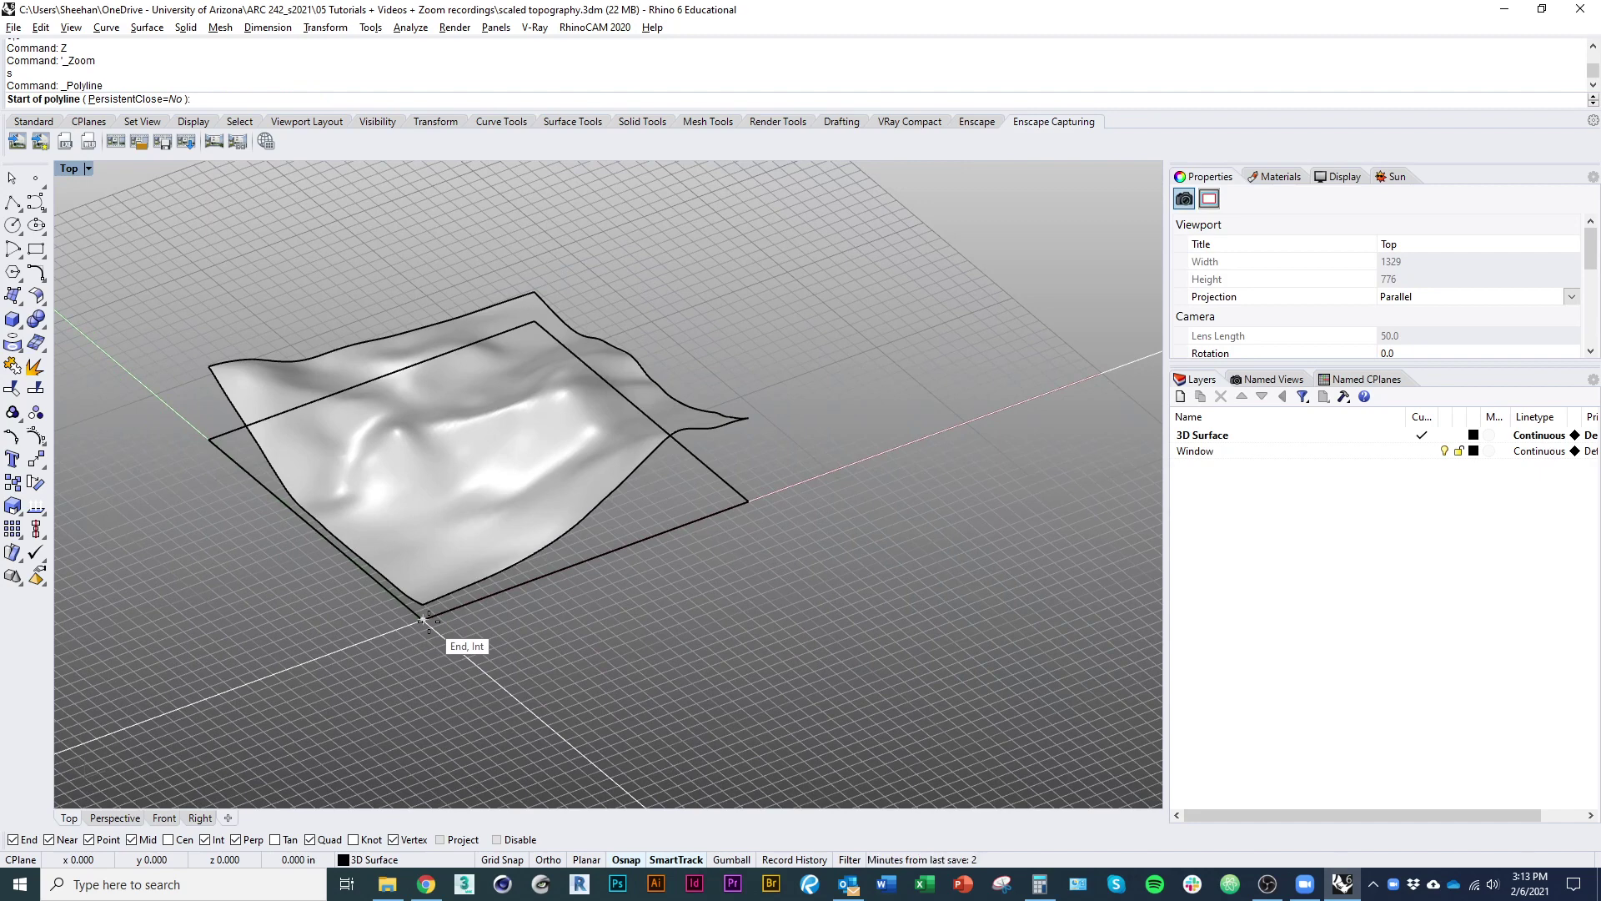
key("Escape")
type("Dim")
key("Return")
left_click(423, 619)
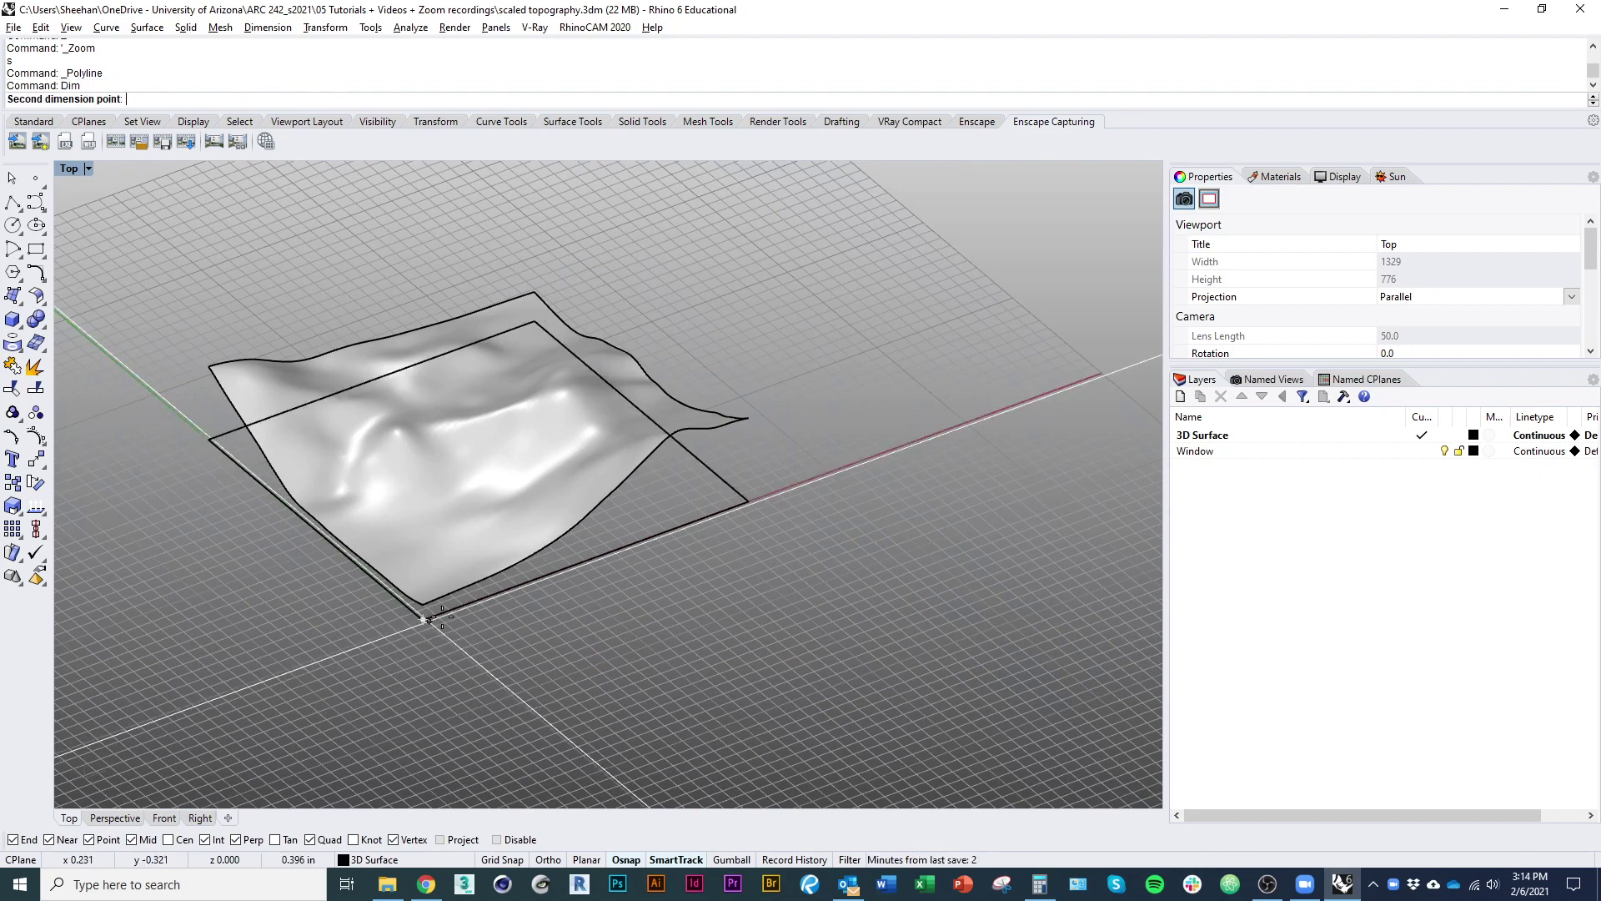
left_click(747, 503)
left_click(680, 667)
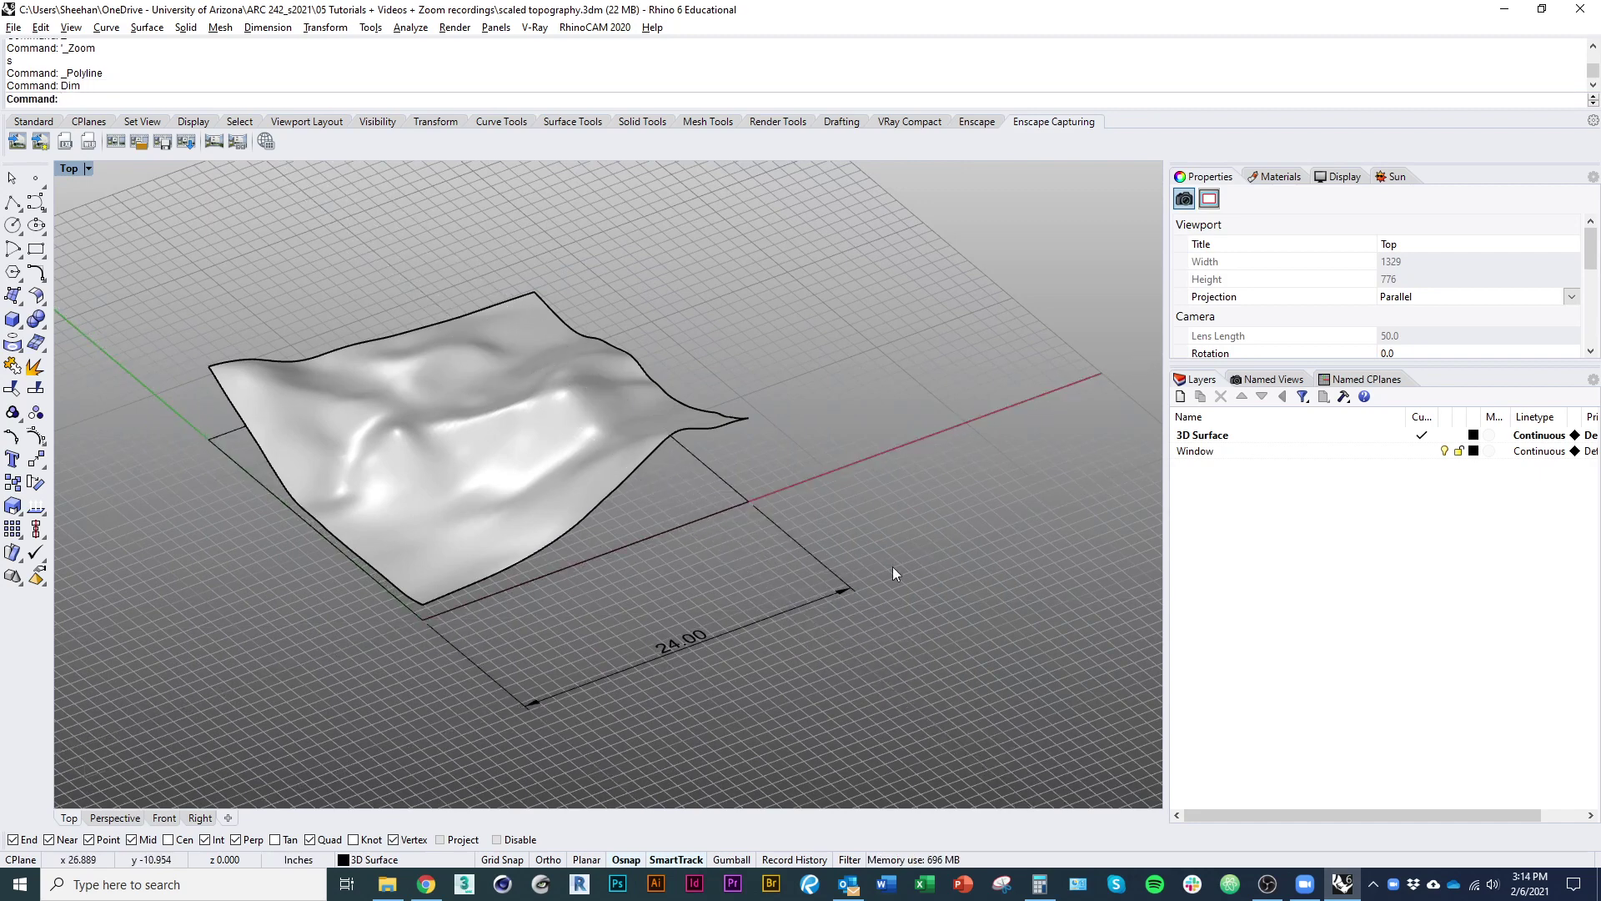
Delete the linear dimension from the boundary's front edge
left_click(598, 682)
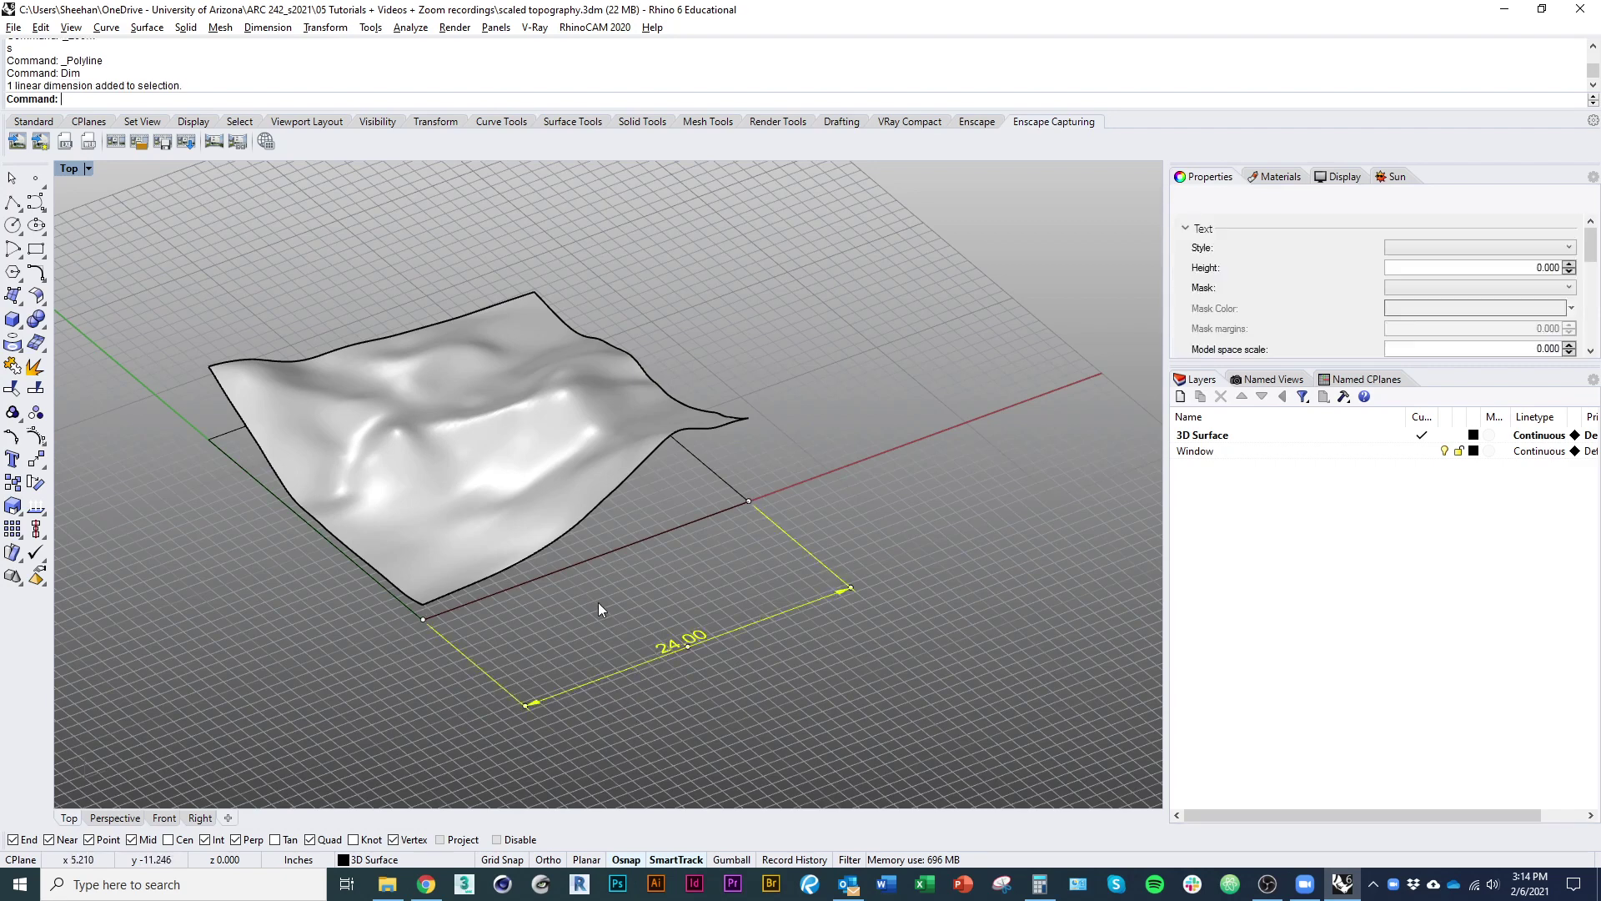
type("D")
key("Return")
scroll(592, 640, "down", 3)
scroll(651, 688, "up", 2)
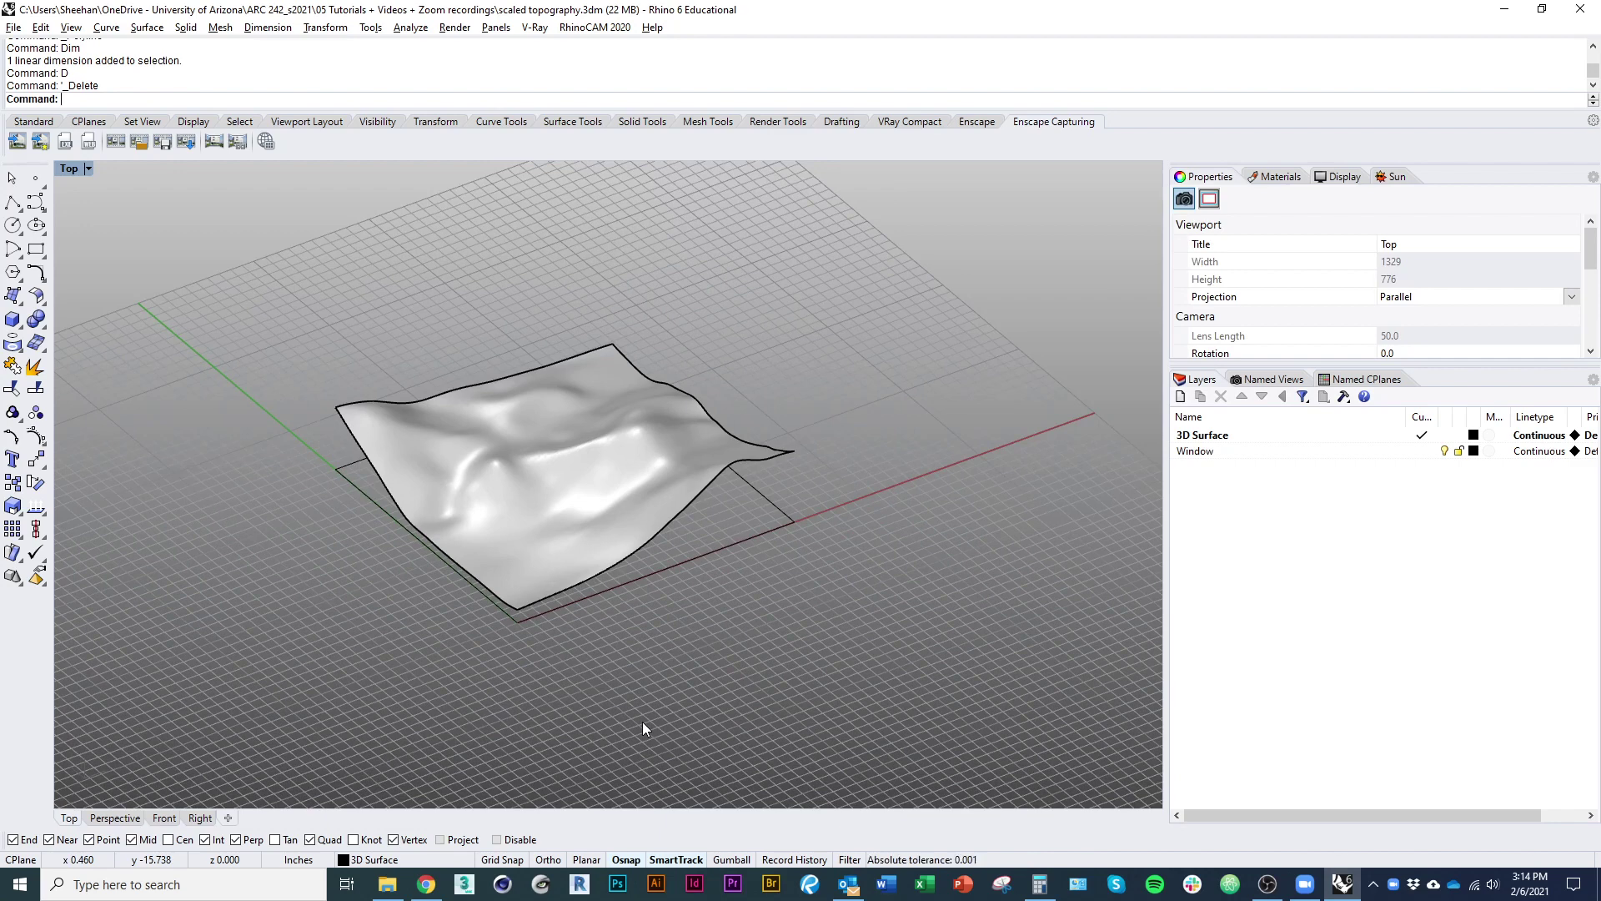
Examine the terrain surface and its boundary curve from several angles, including low side views and from above
right_click_drag(643, 682, 643, 711)
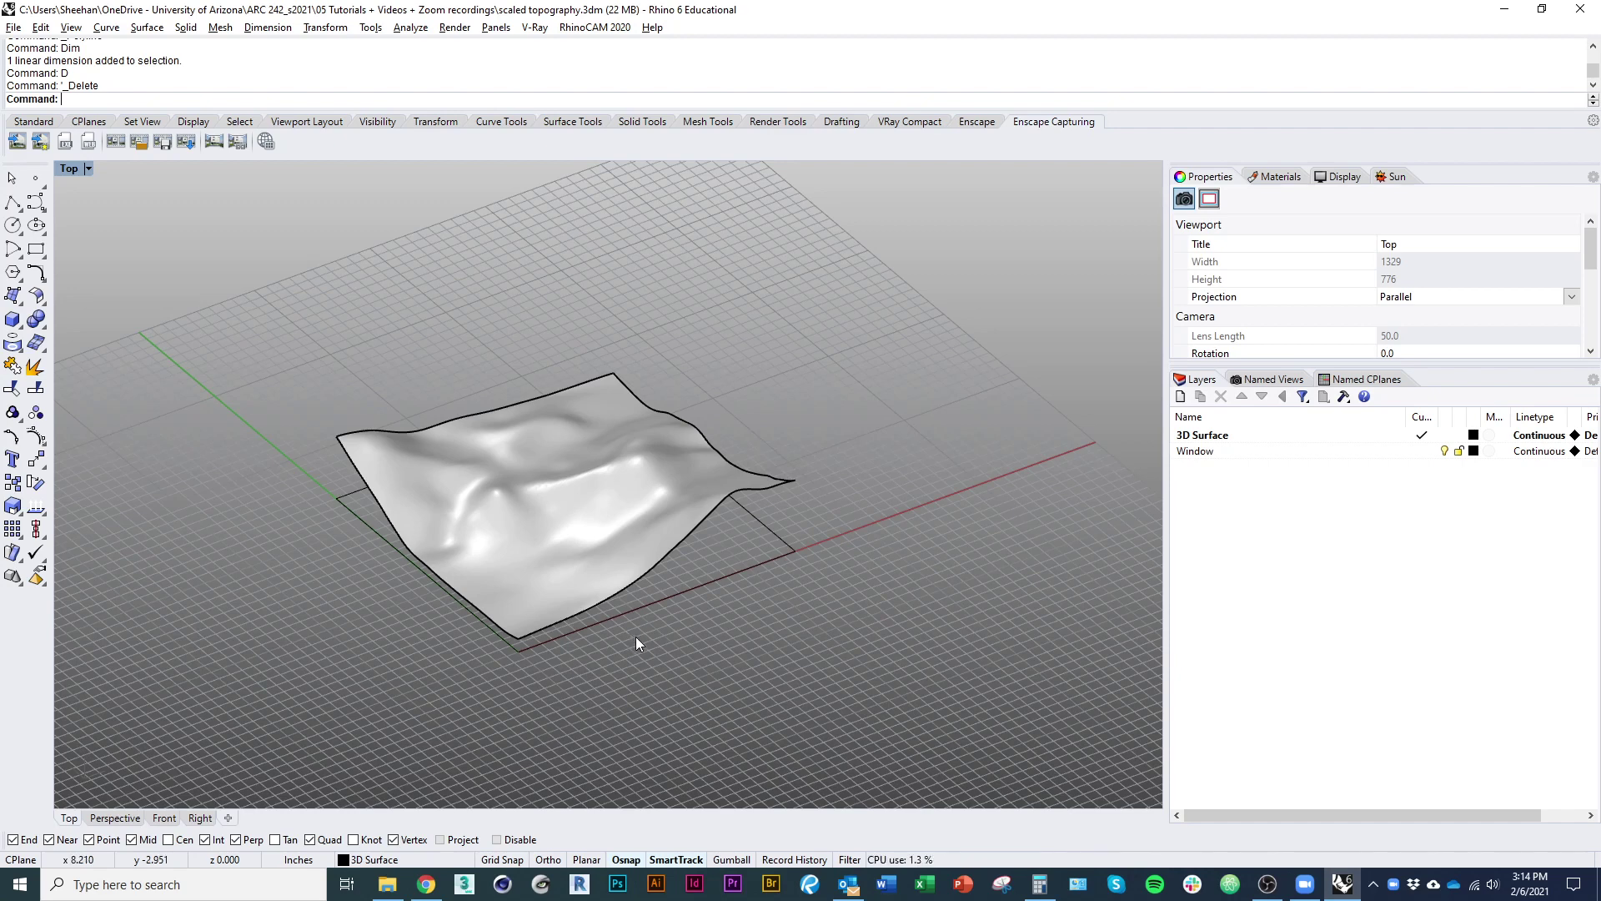
left_click(676, 599)
right_click_drag(675, 597, 634, 703)
left_click(638, 704)
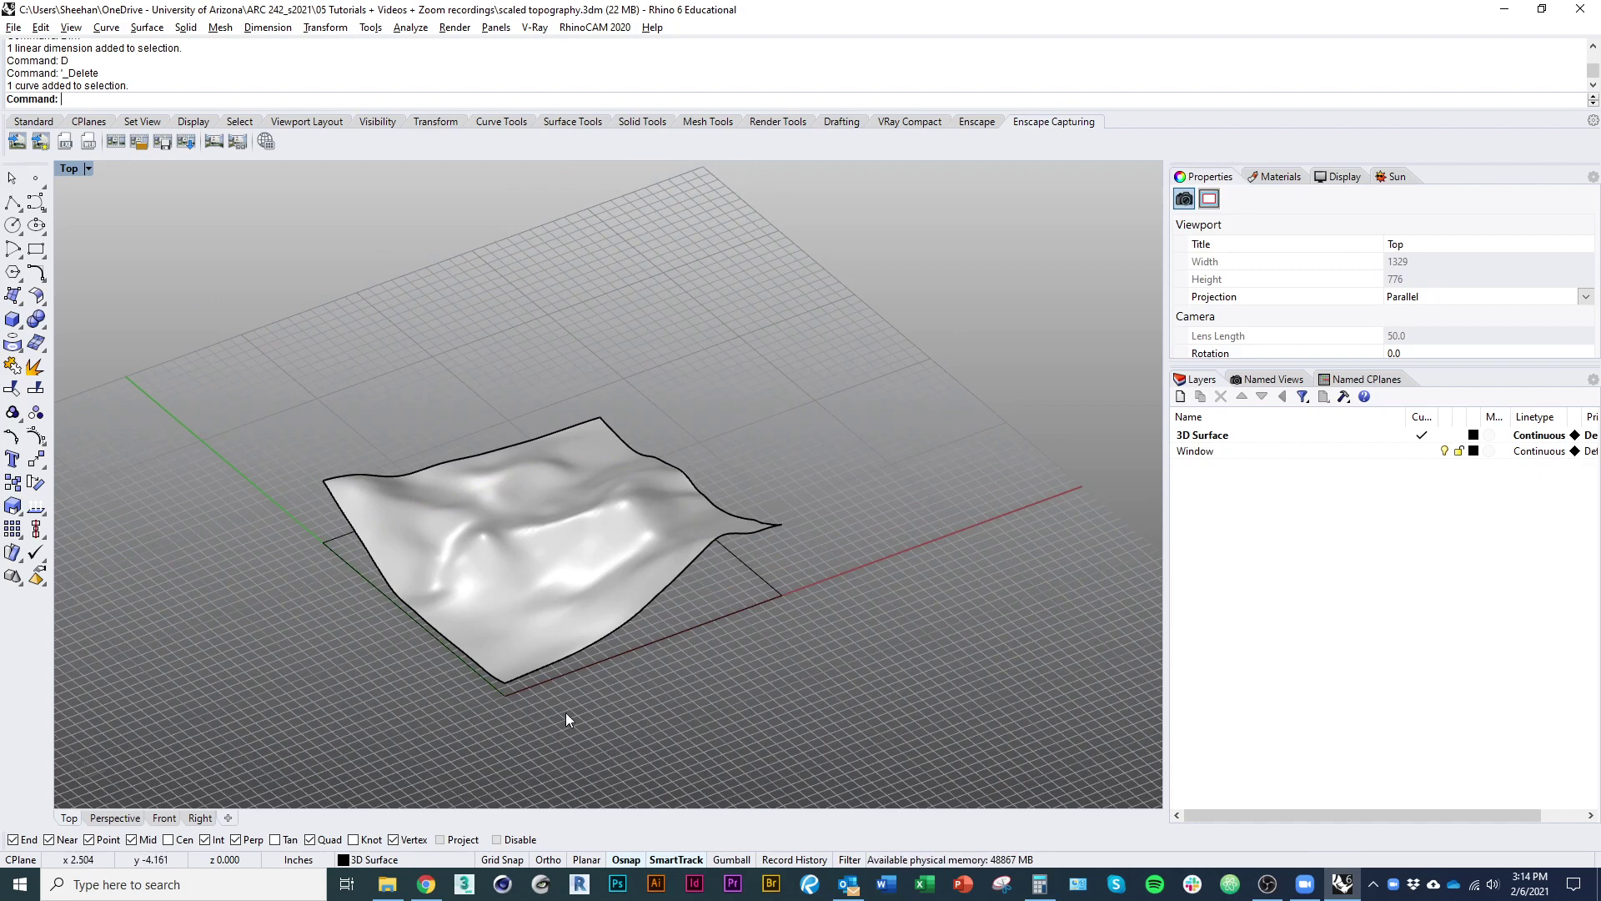
left_click(673, 573)
left_click(718, 669)
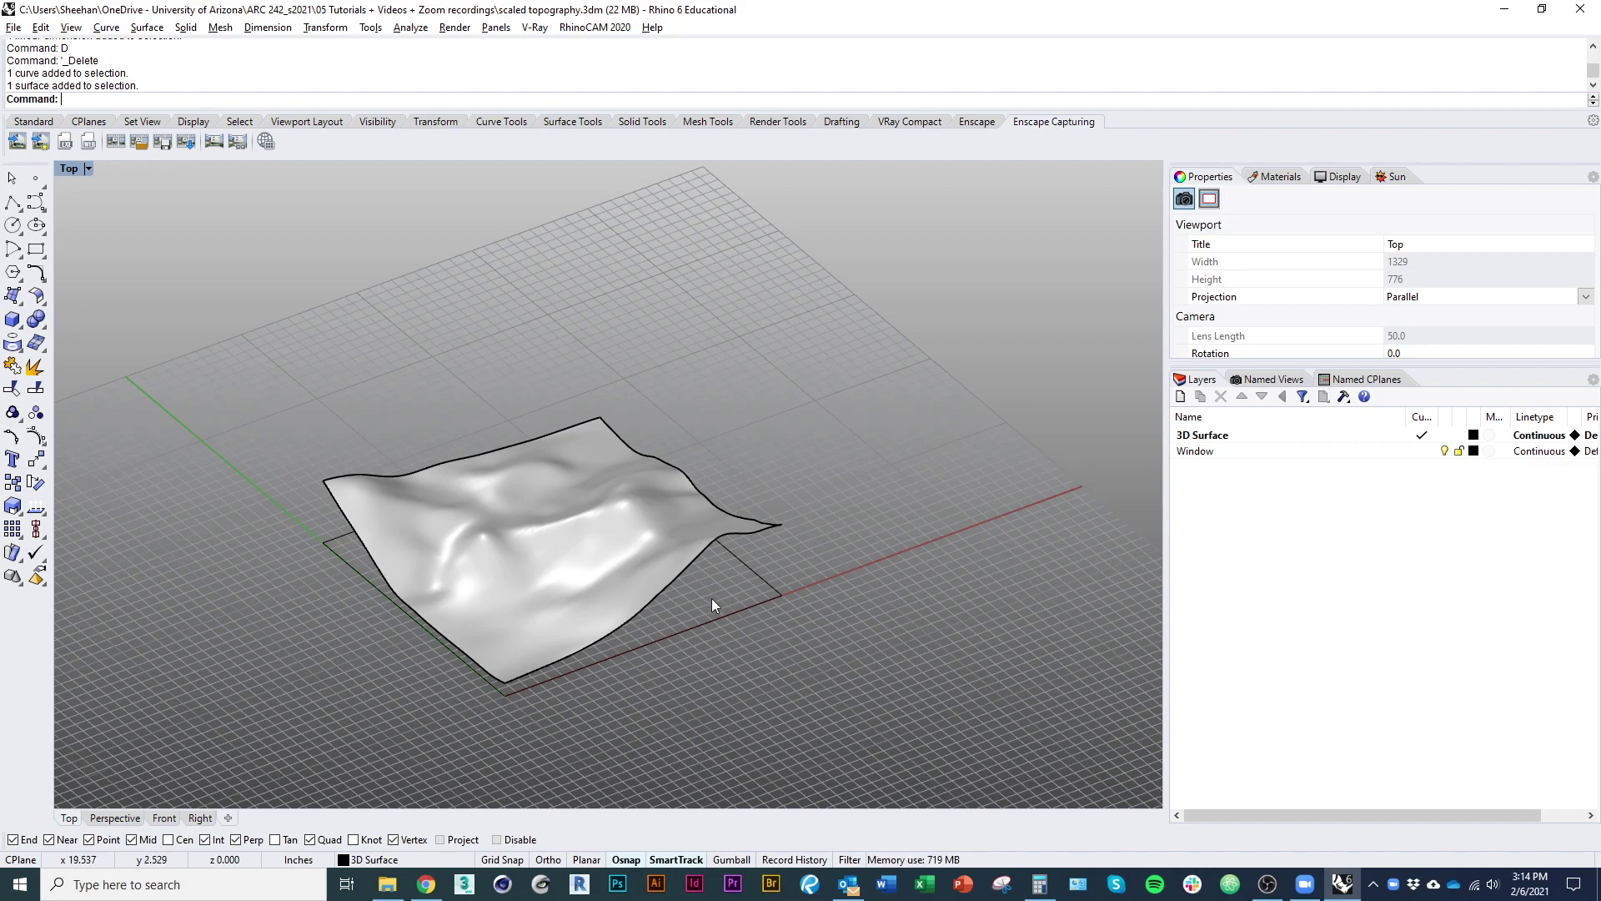
right_click_drag(712, 598, 510, 563)
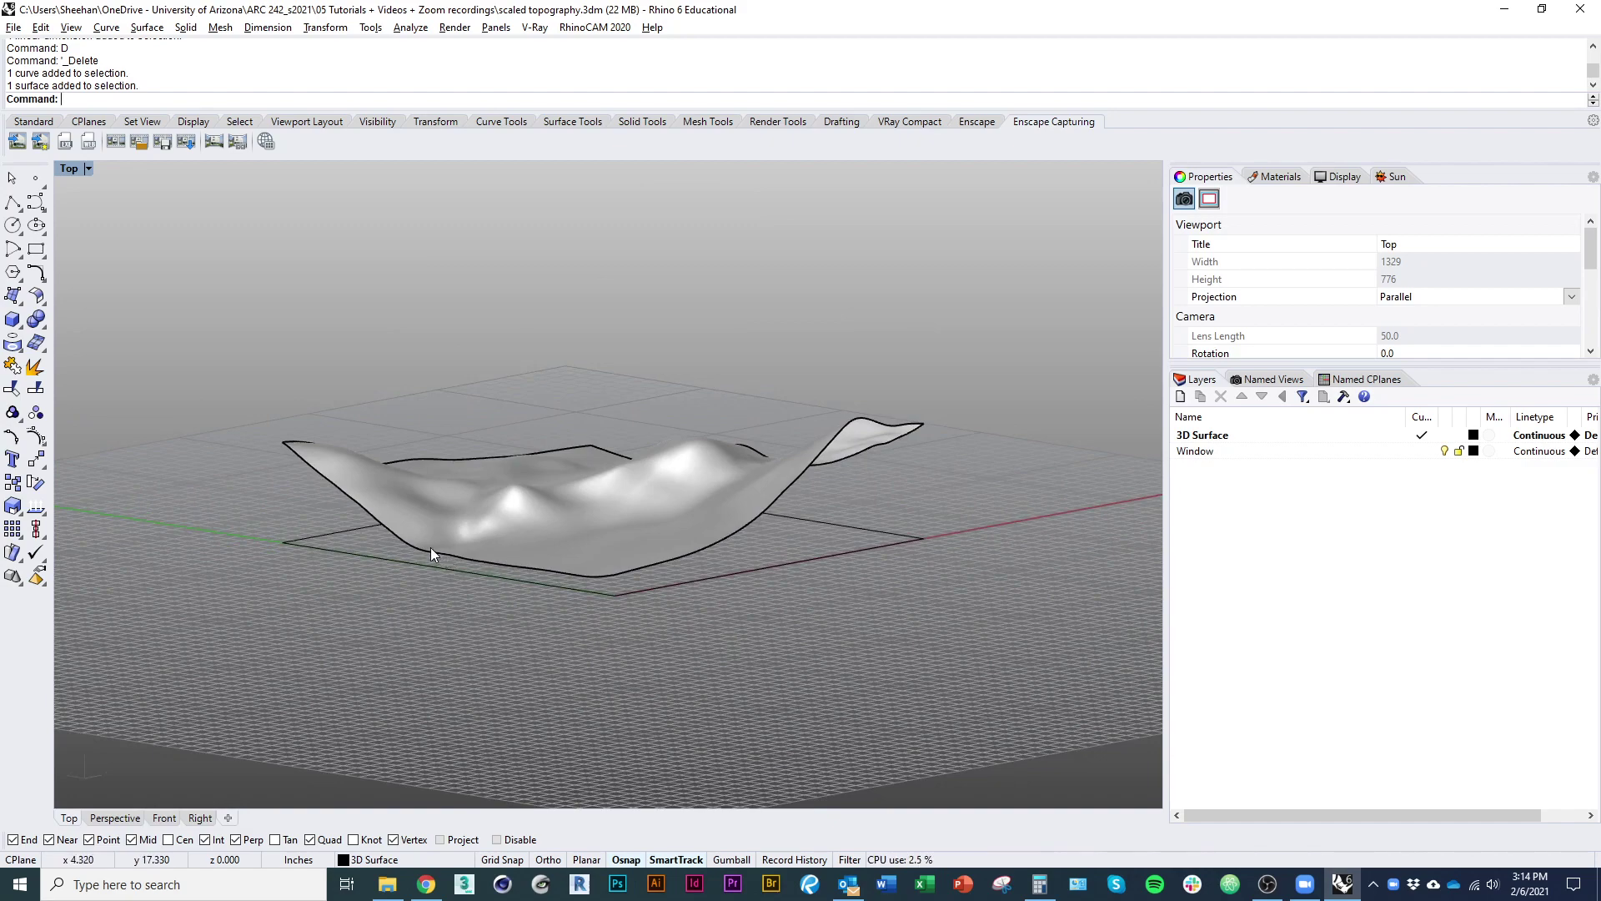
right_click_drag(431, 559, 543, 629)
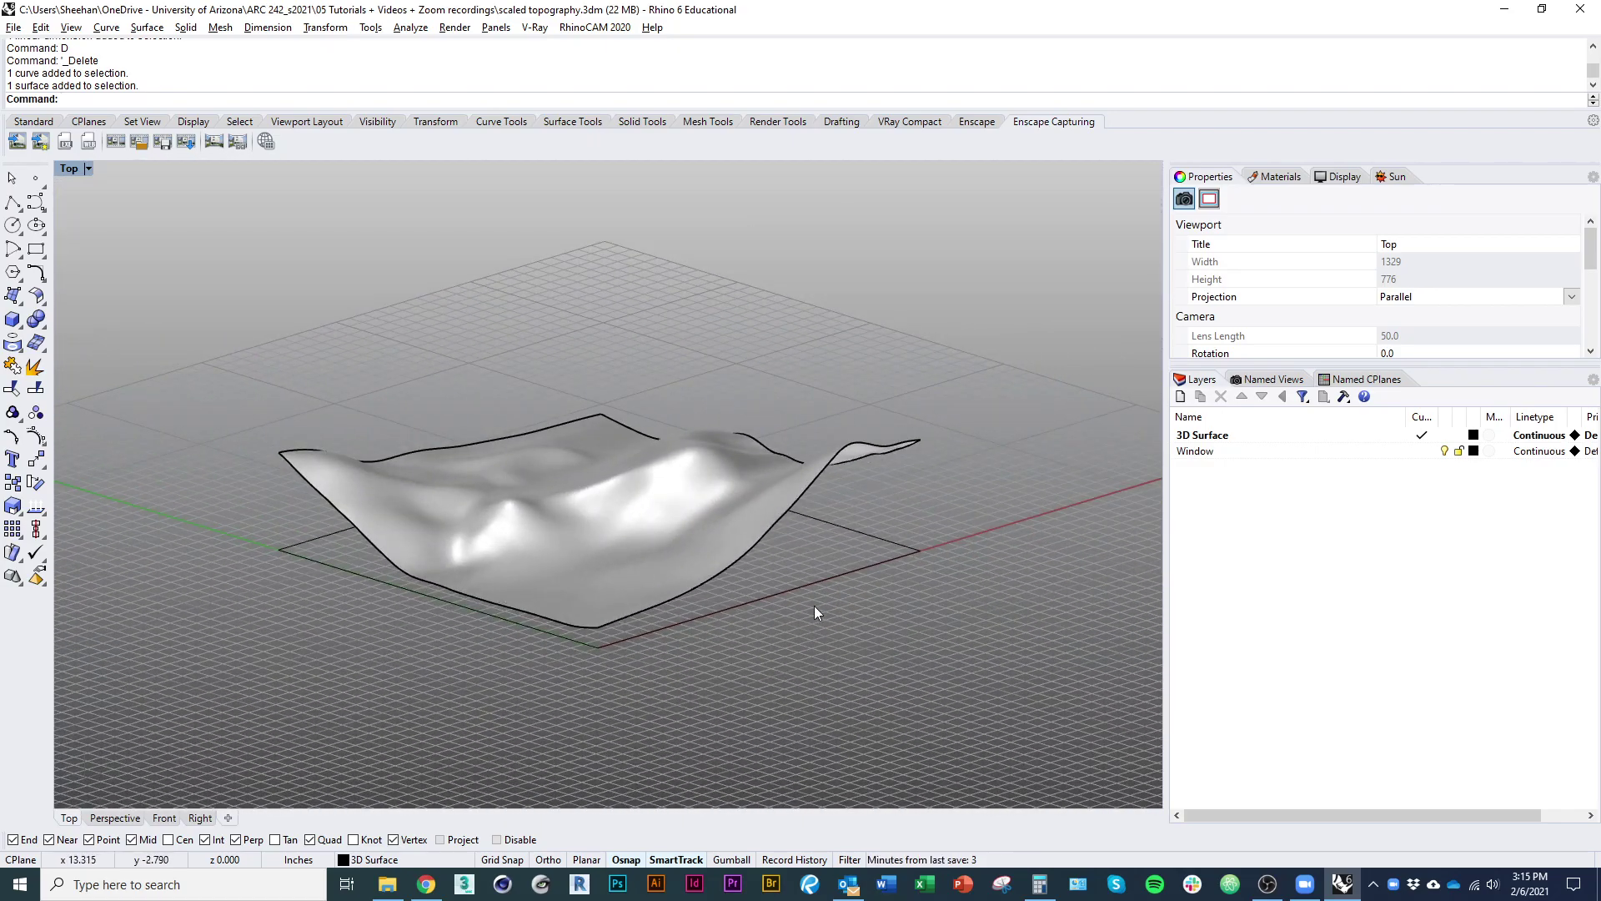
right_click_drag(814, 606, 869, 707)
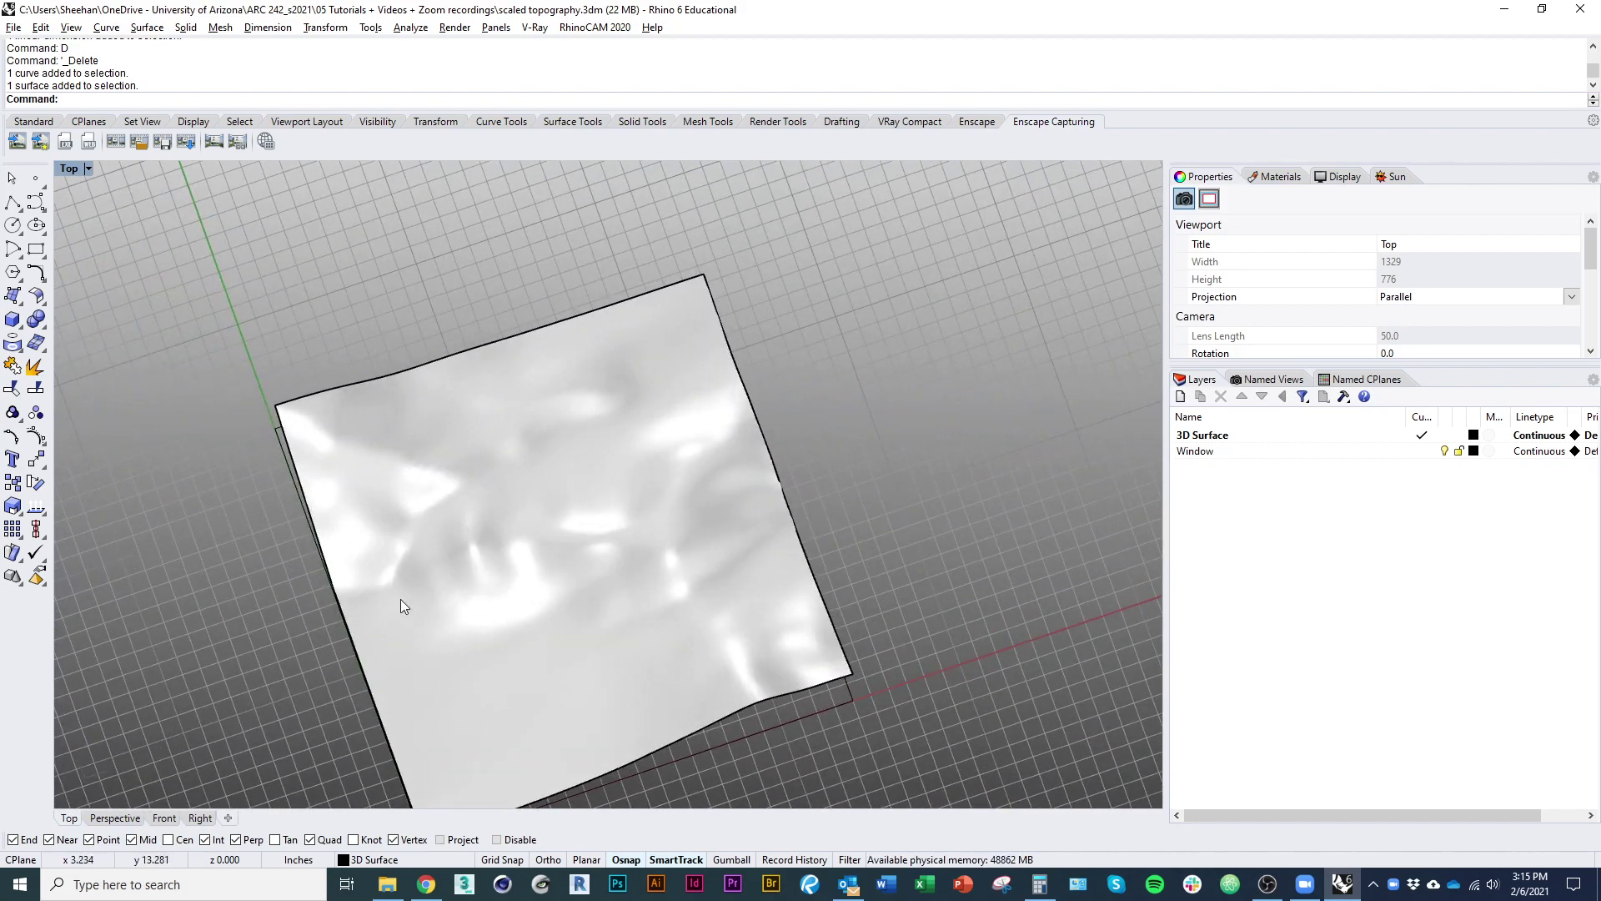
right_click_drag(401, 601, 700, 606)
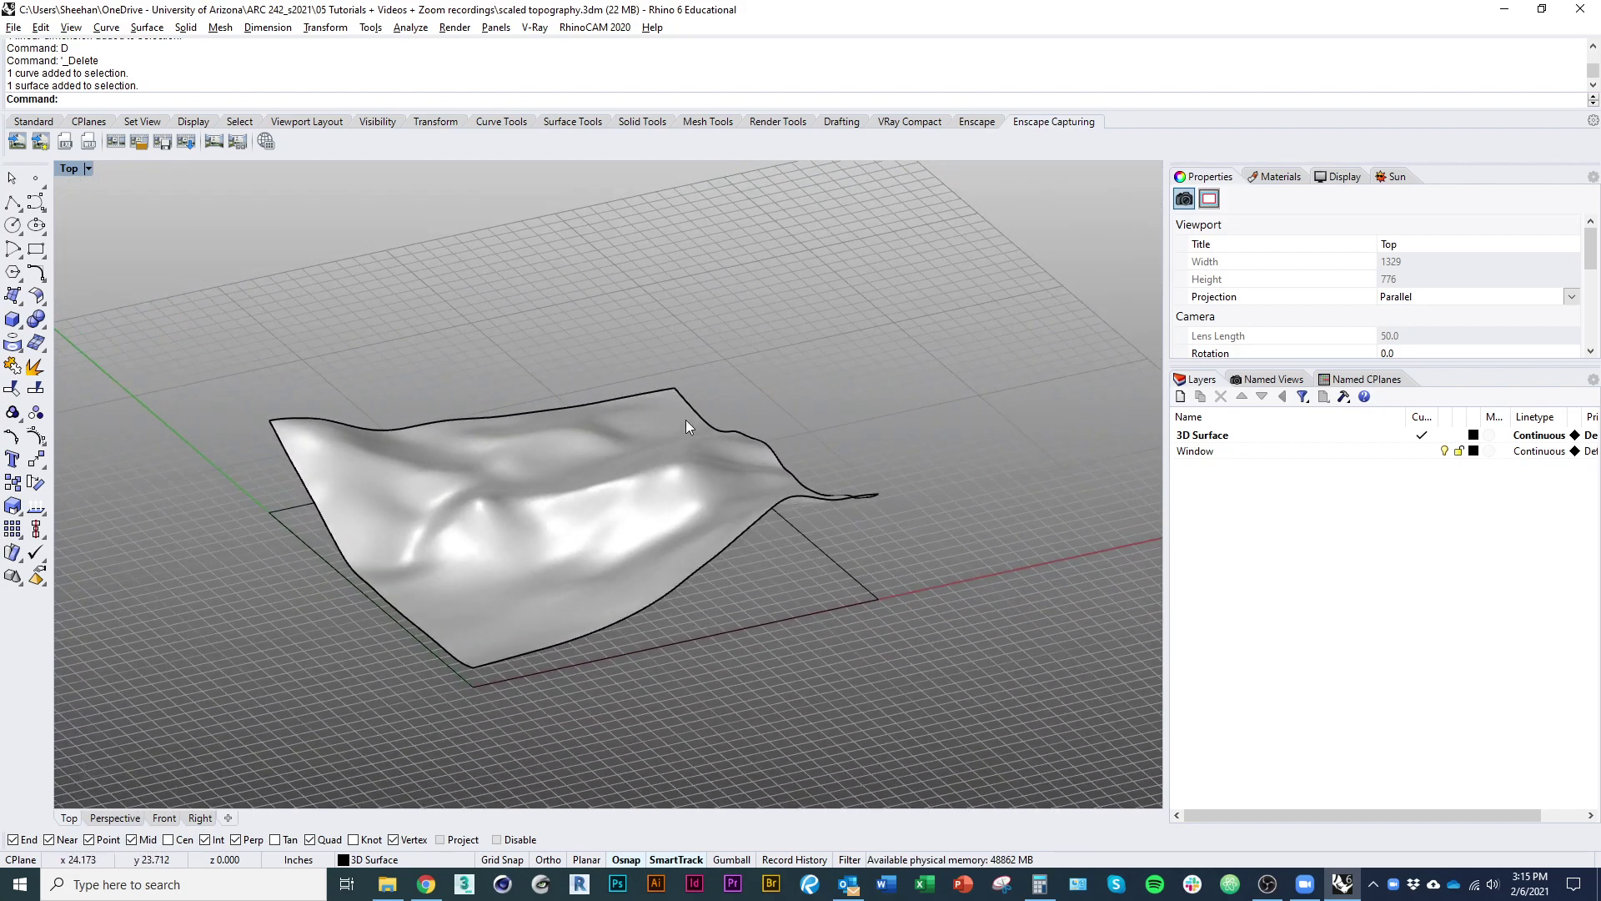
left_click(633, 578)
left_click(822, 778)
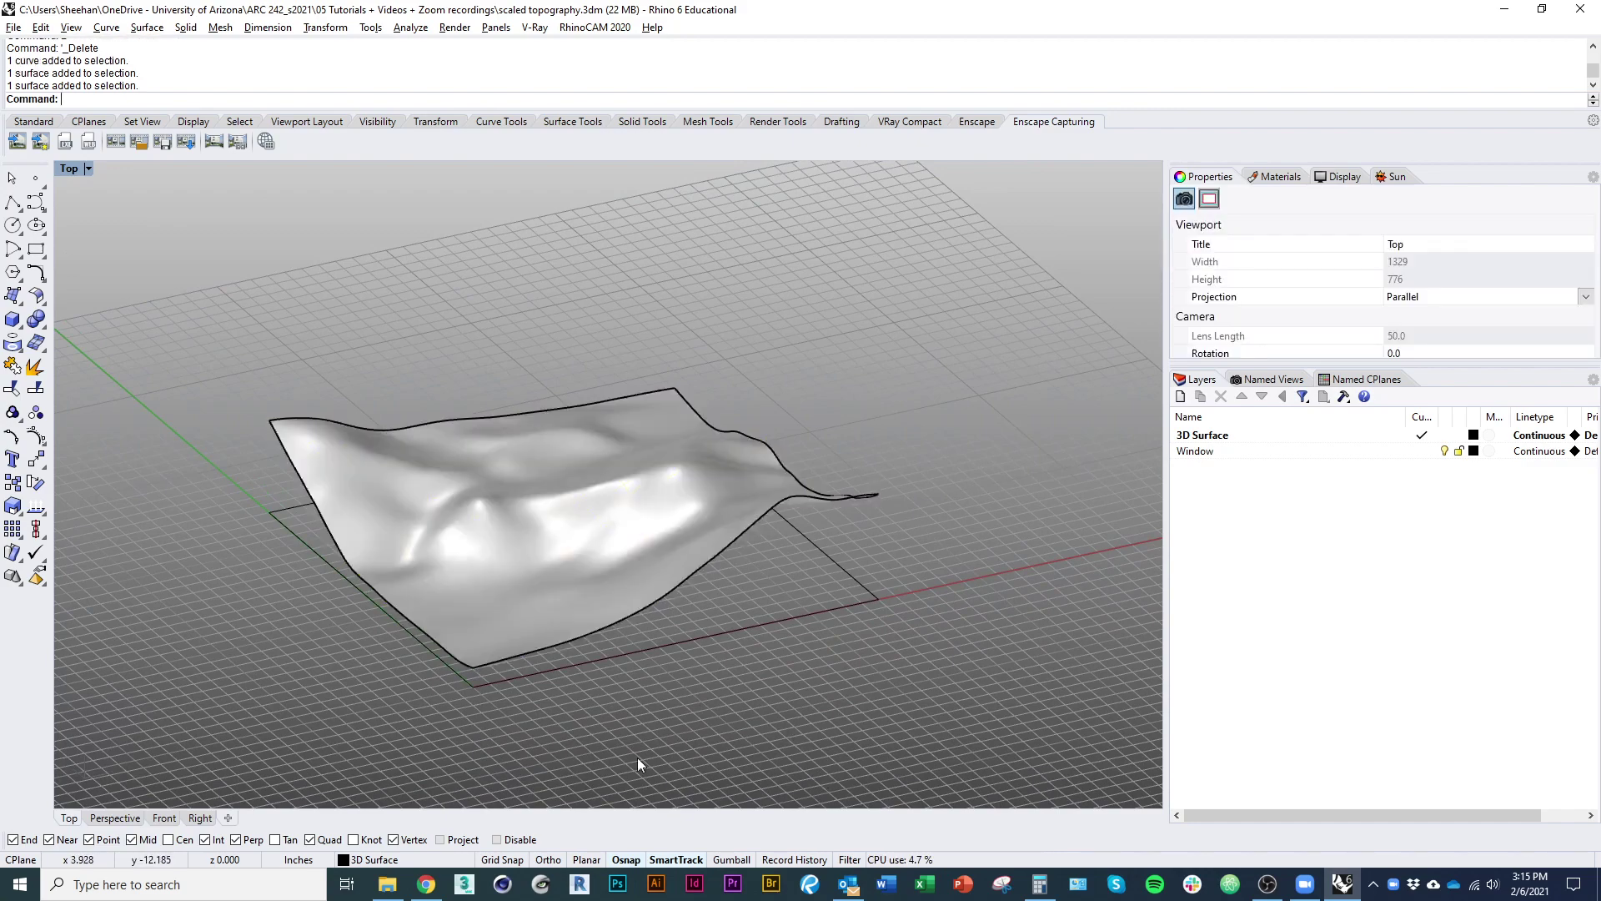
scroll(652, 694, "down", 1)
mouse_move(617, 733)
right_mouse_down()
mouse_move(652, 693)
mouse_move(576, 734)
mouse_move(660, 709)
mouse_move(614, 728)
right_mouse_up()
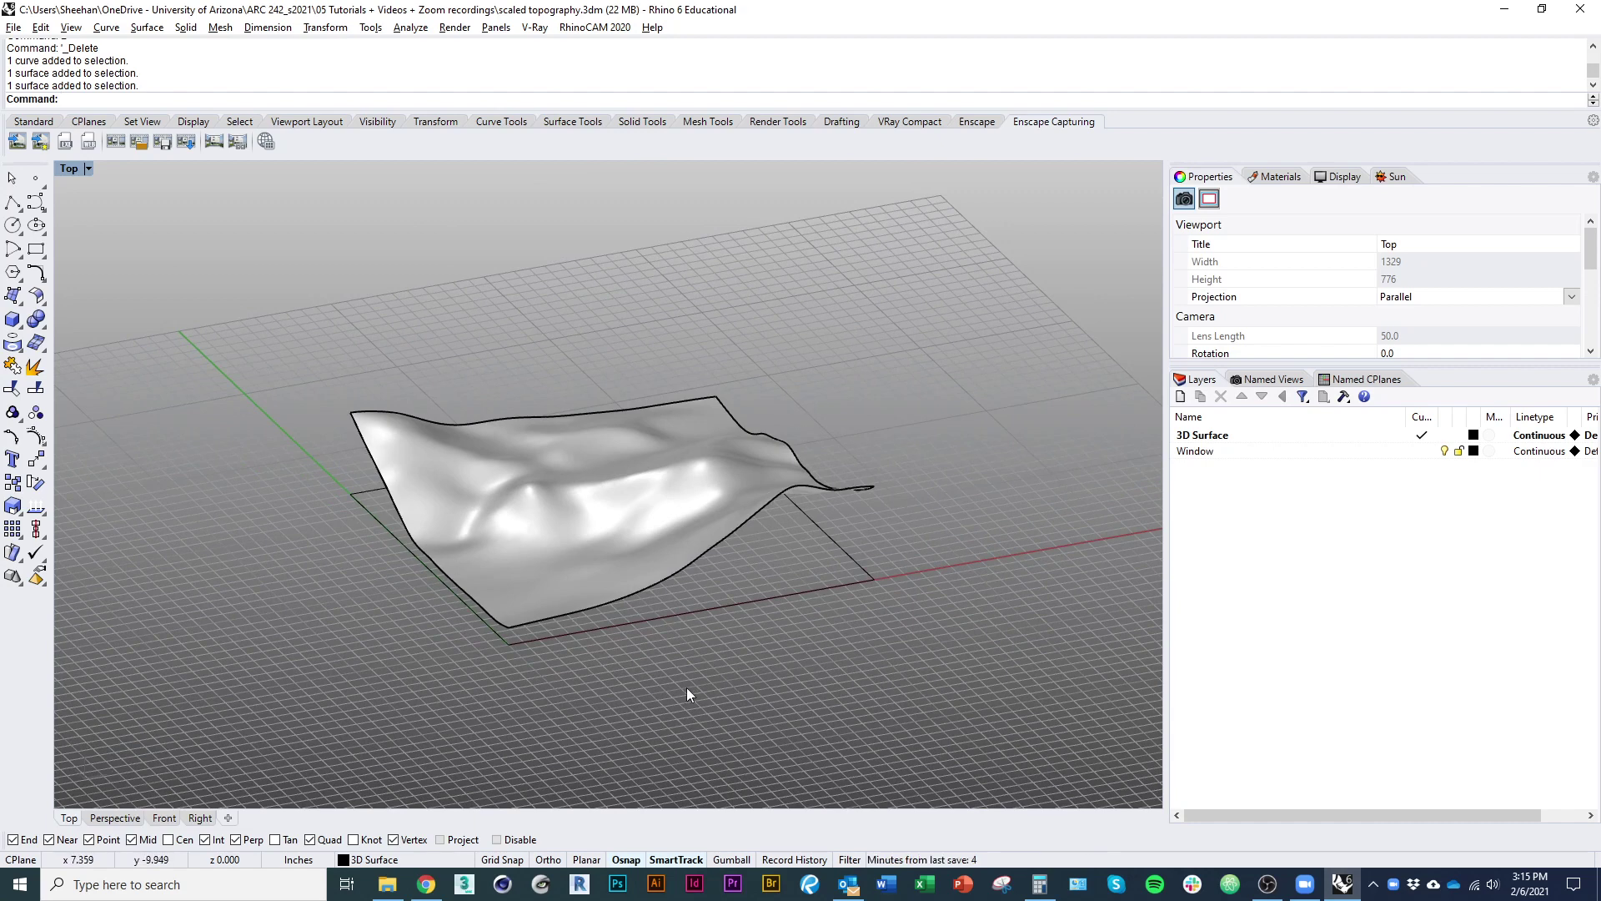
right_click_drag(659, 691, 627, 654)
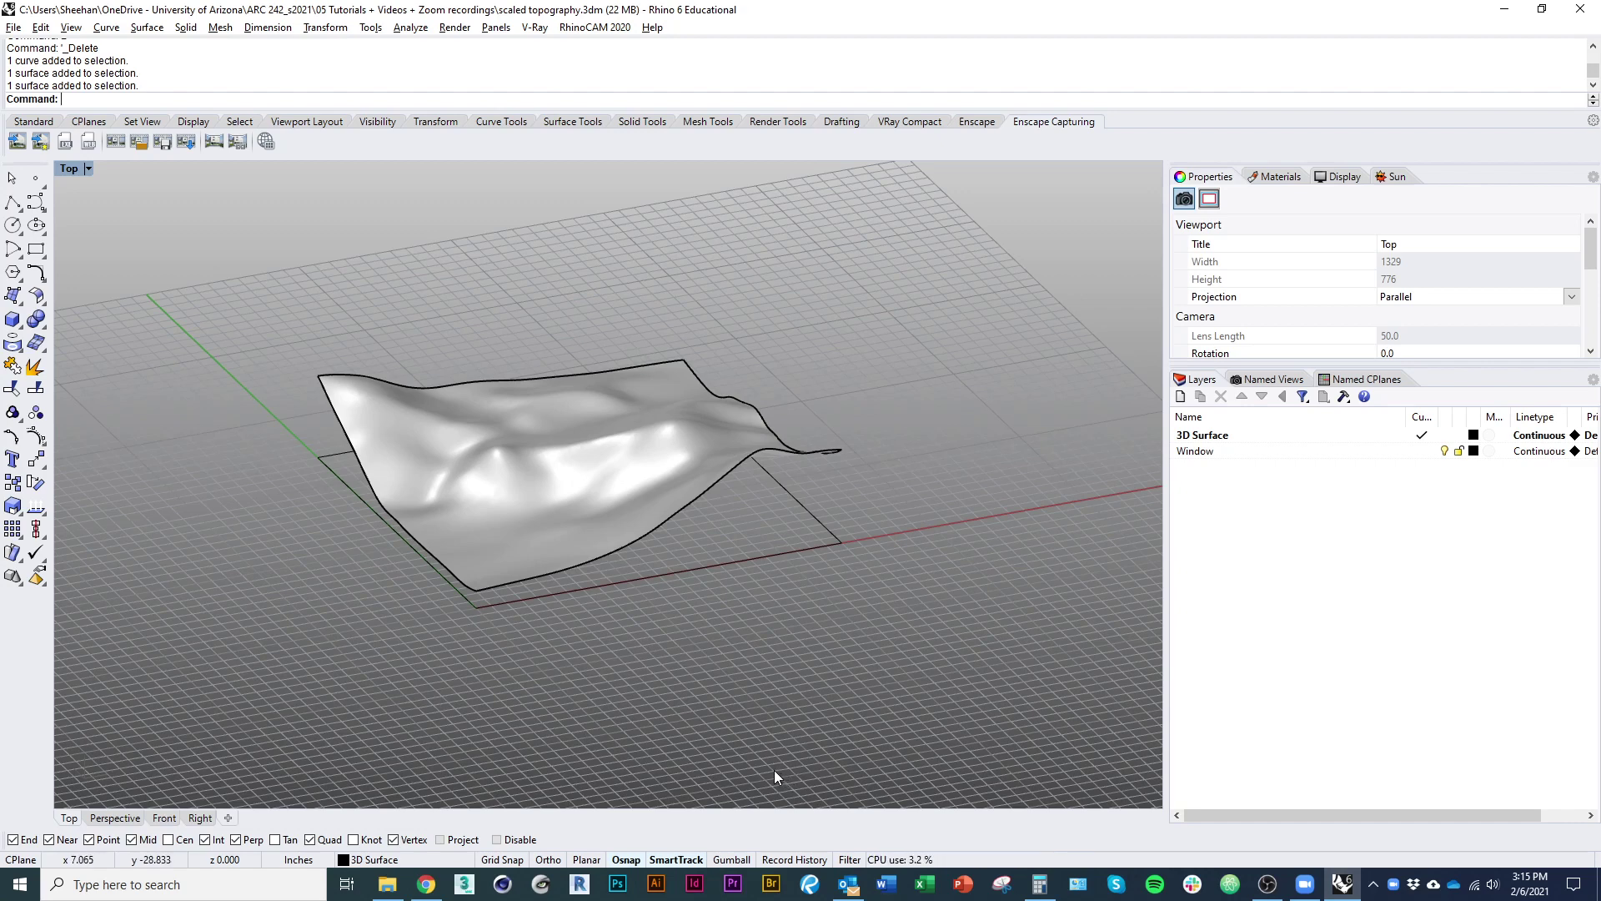
right_click_drag(620, 616, 659, 668)
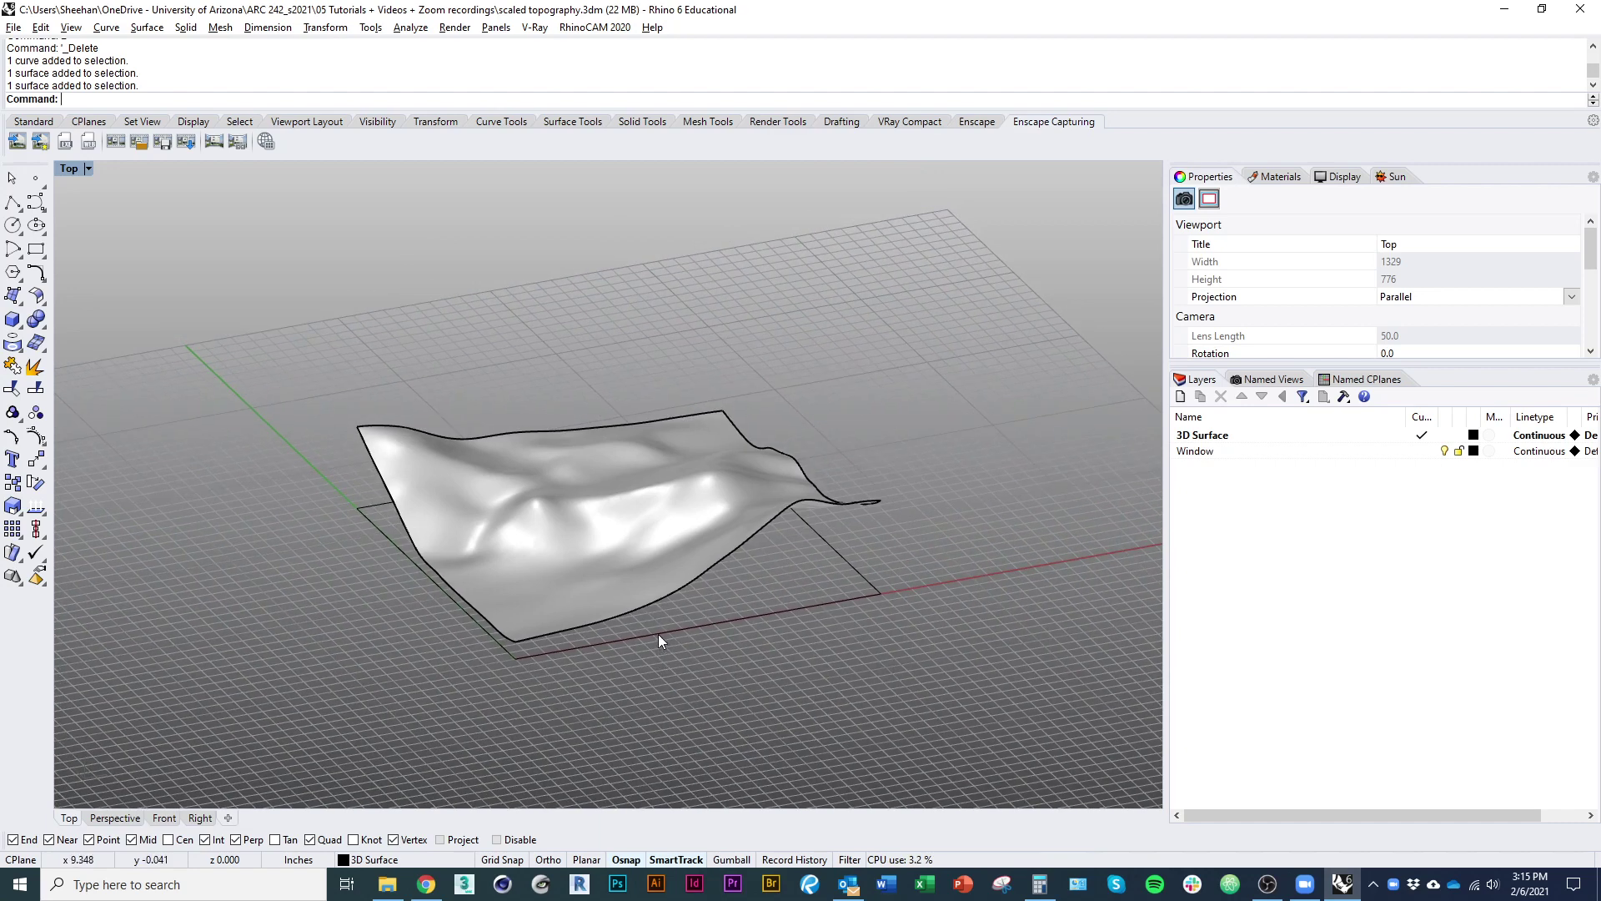
Extrude the boundary curve upward as a capped solid box tall enough to enclose the whole terrain surface
left_click(658, 634)
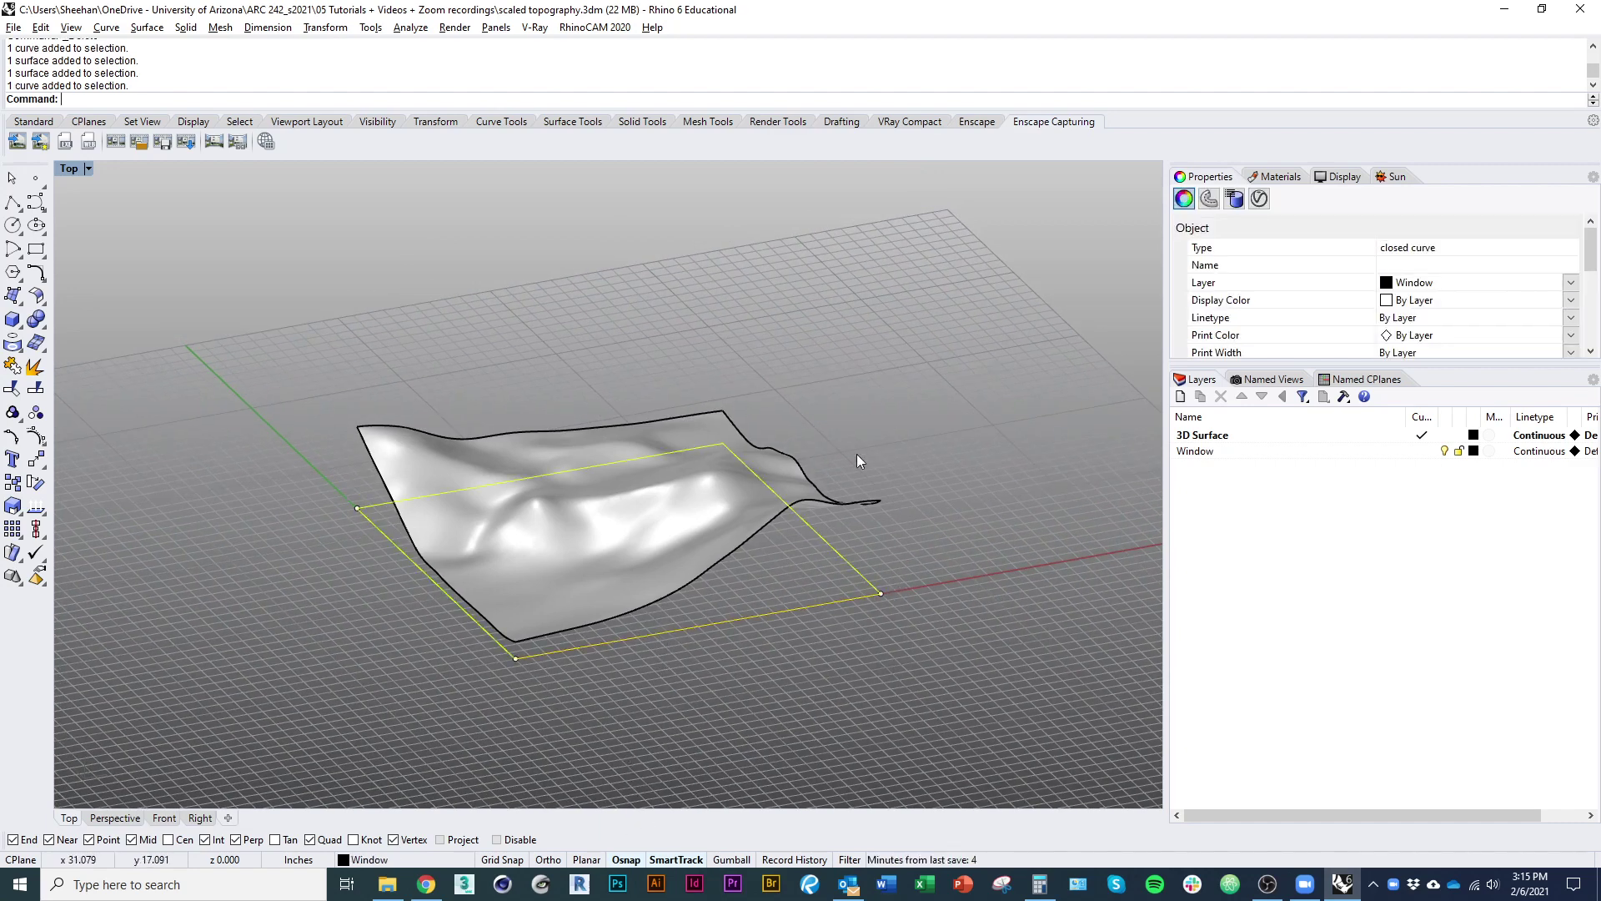
right_click(901, 714)
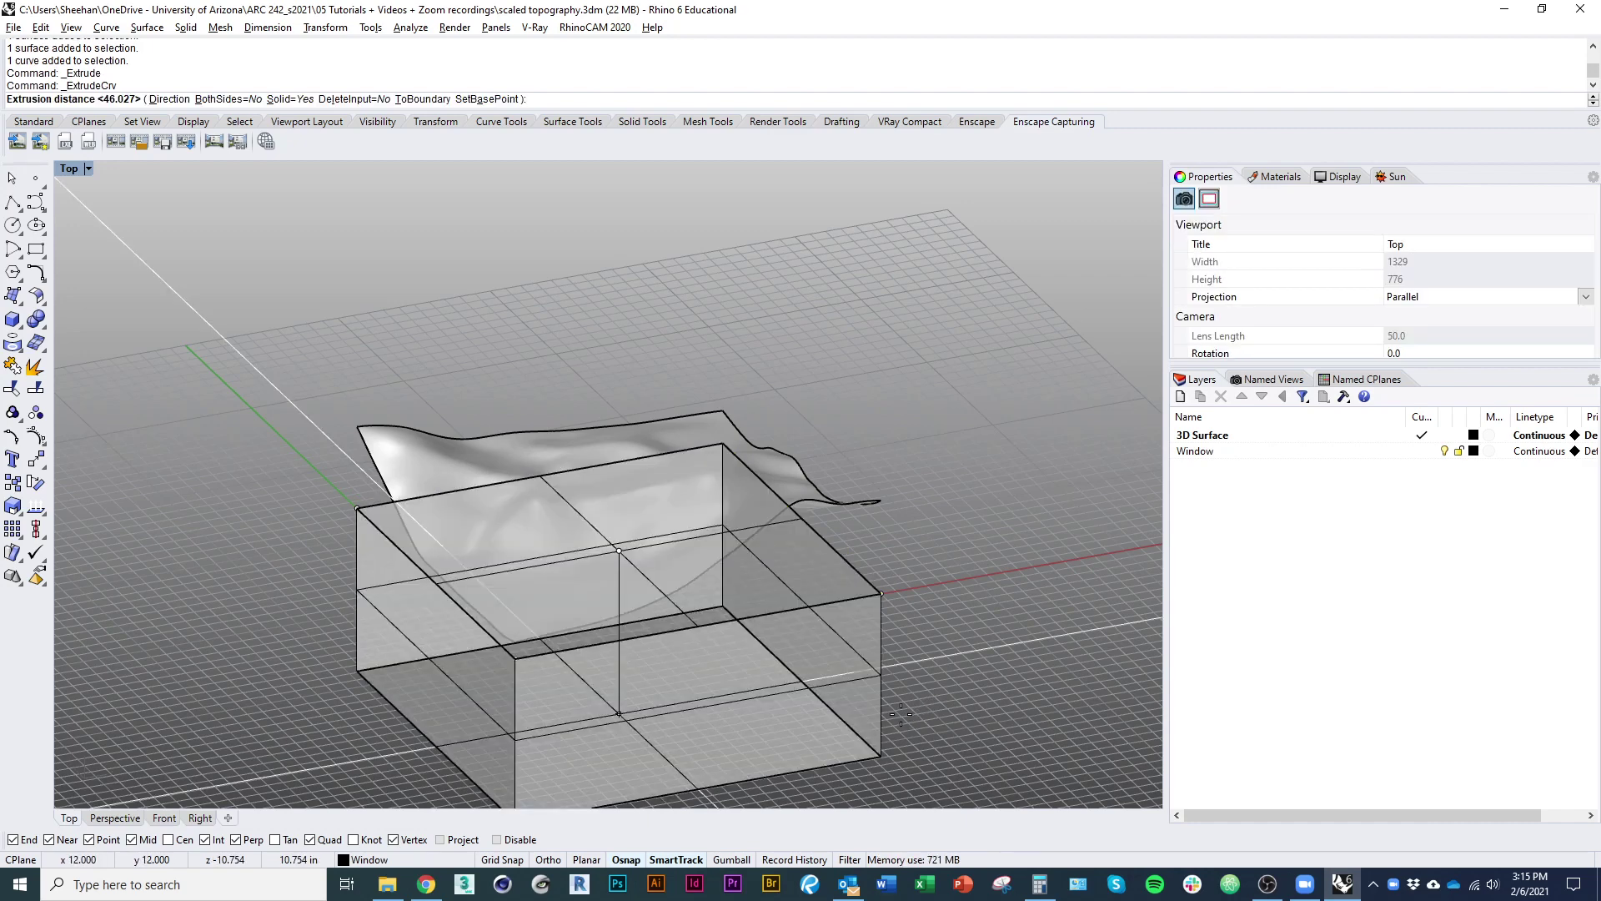
left_click(944, 409)
left_click(953, 647)
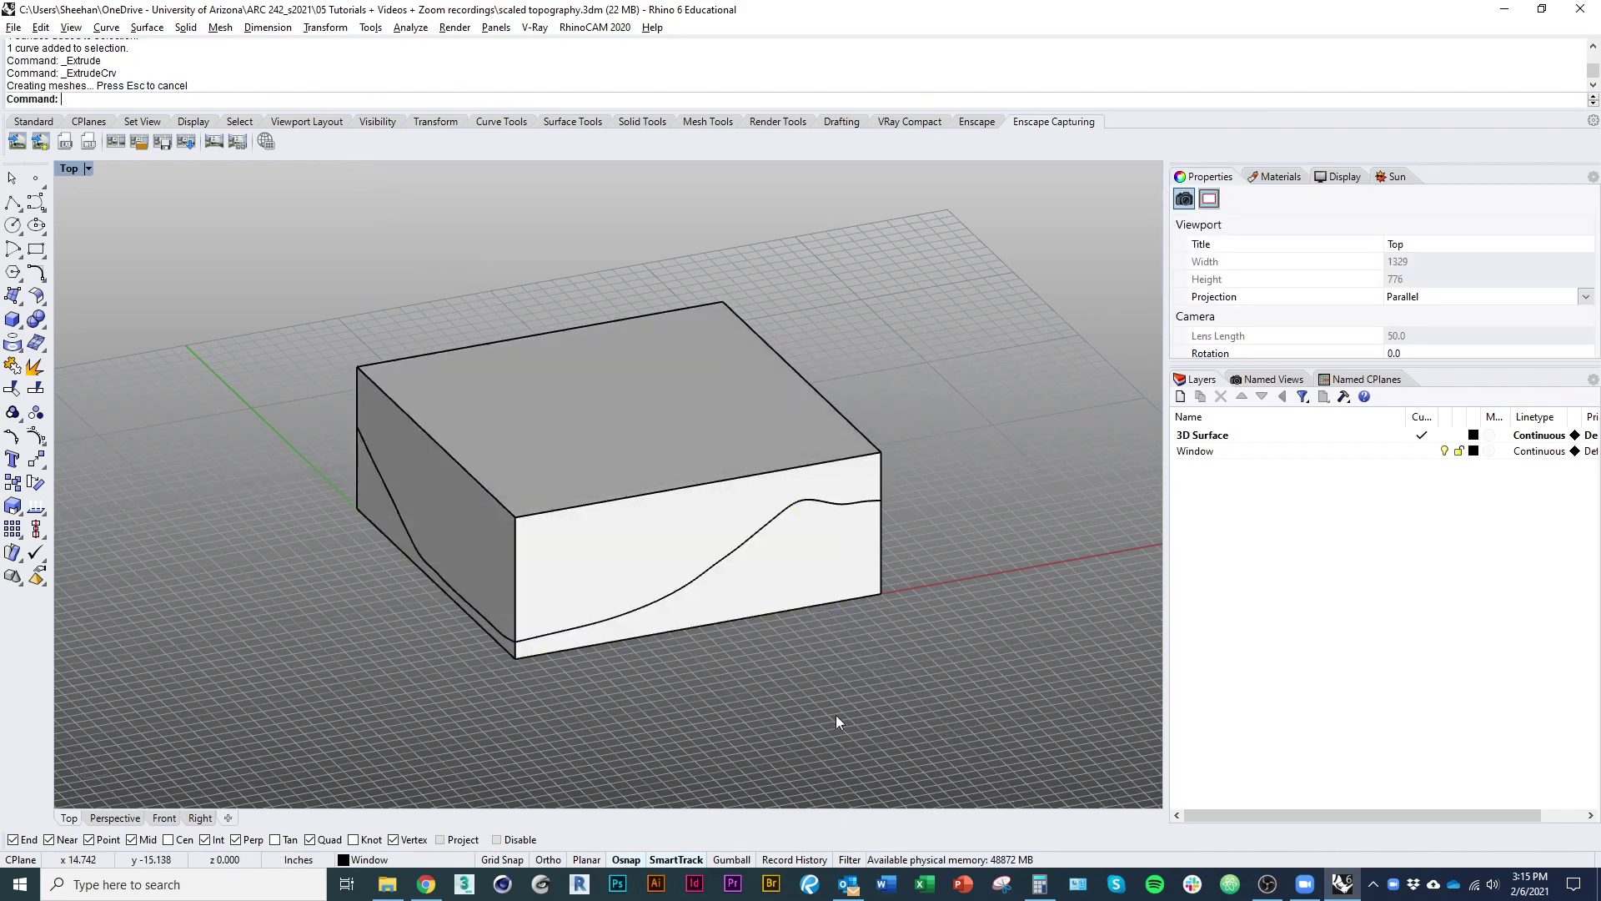
right_click_drag(836, 714, 691, 697, "ctrl+shift")
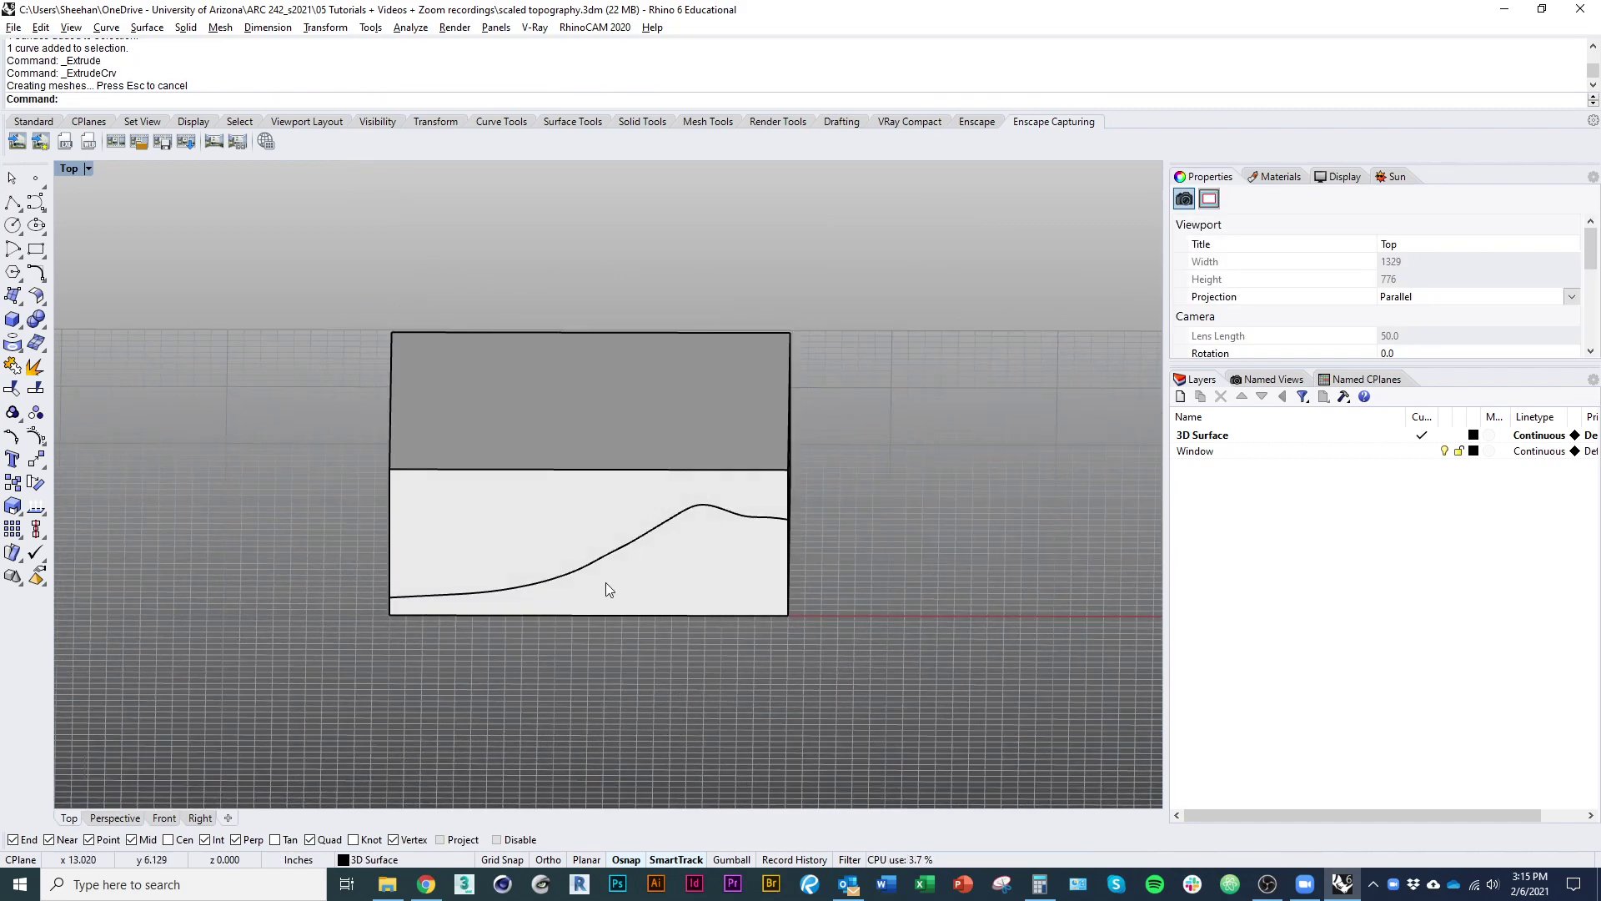
right_click_drag(605, 582, 773, 589)
scroll(617, 587, "up", 6)
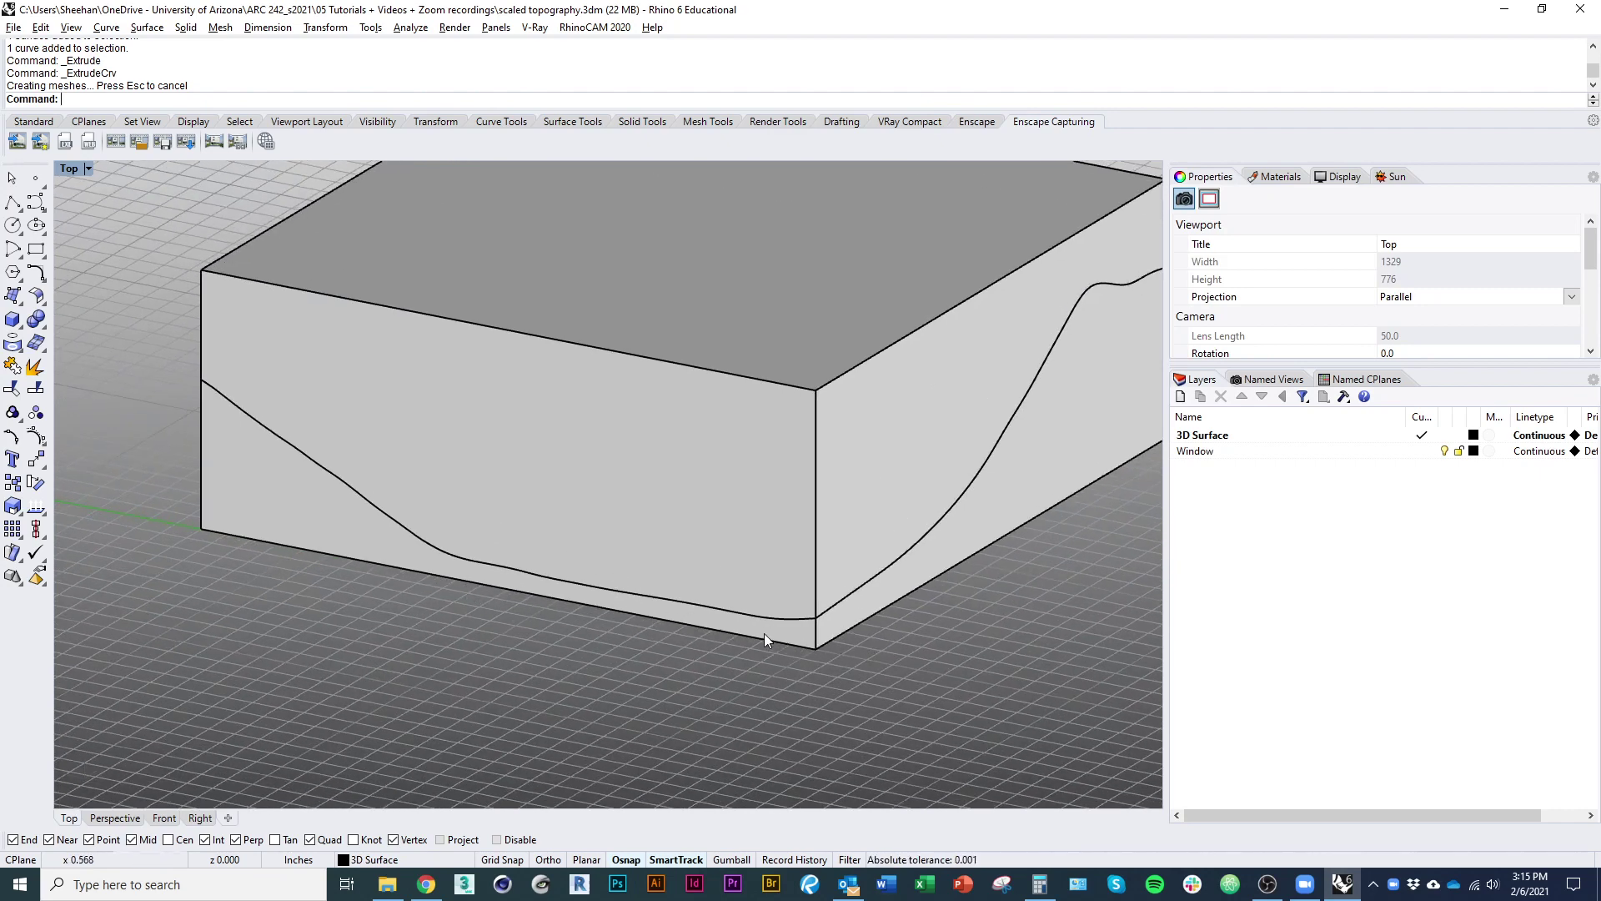
Delete the box extruded from the boundary curve
left_click(823, 593)
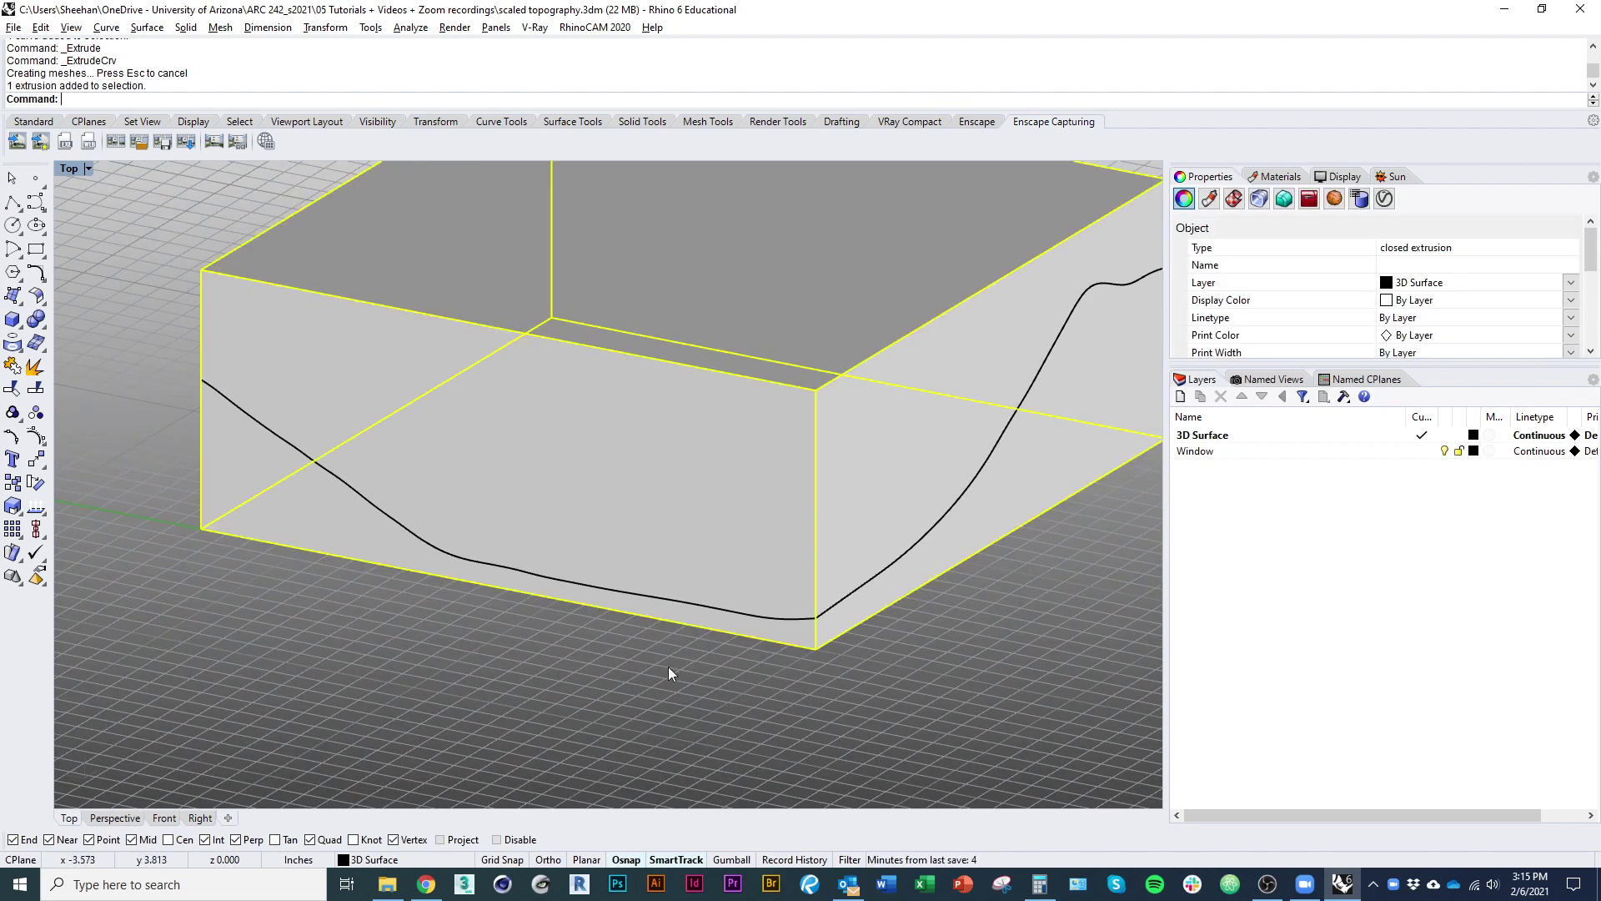
type("D")
key("Return")
scroll(315, 600, "down", 4)
Create a solid bounding box around the terrain surface using the World coordinate system
left_click(523, 591)
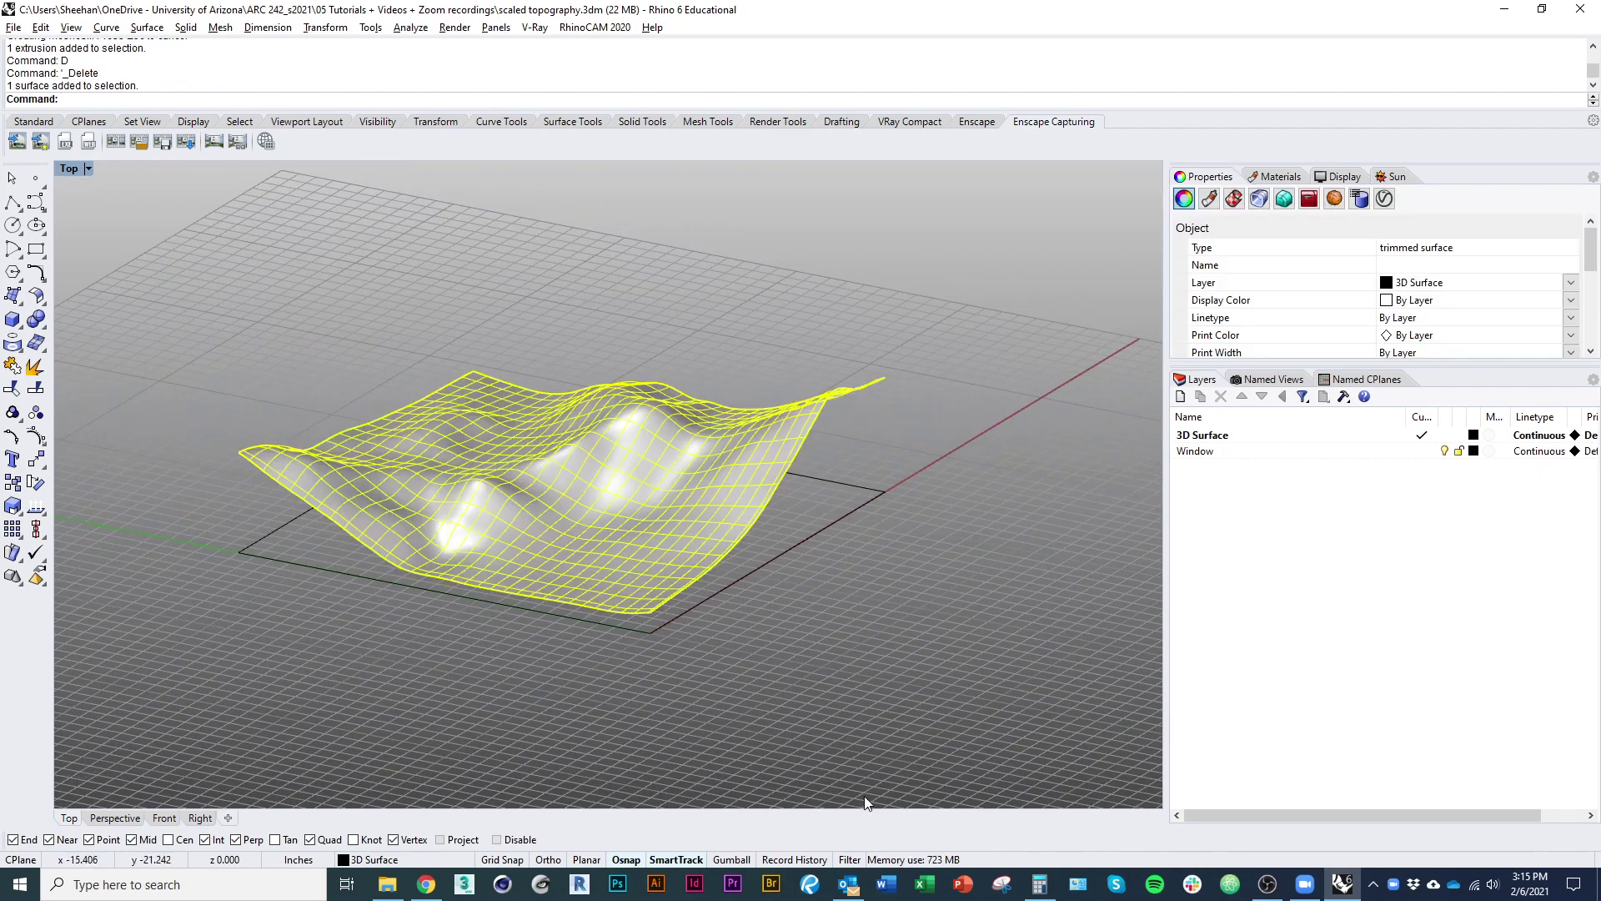
type("Bounj")
key("Escape")
type("Bound")
key("Return")
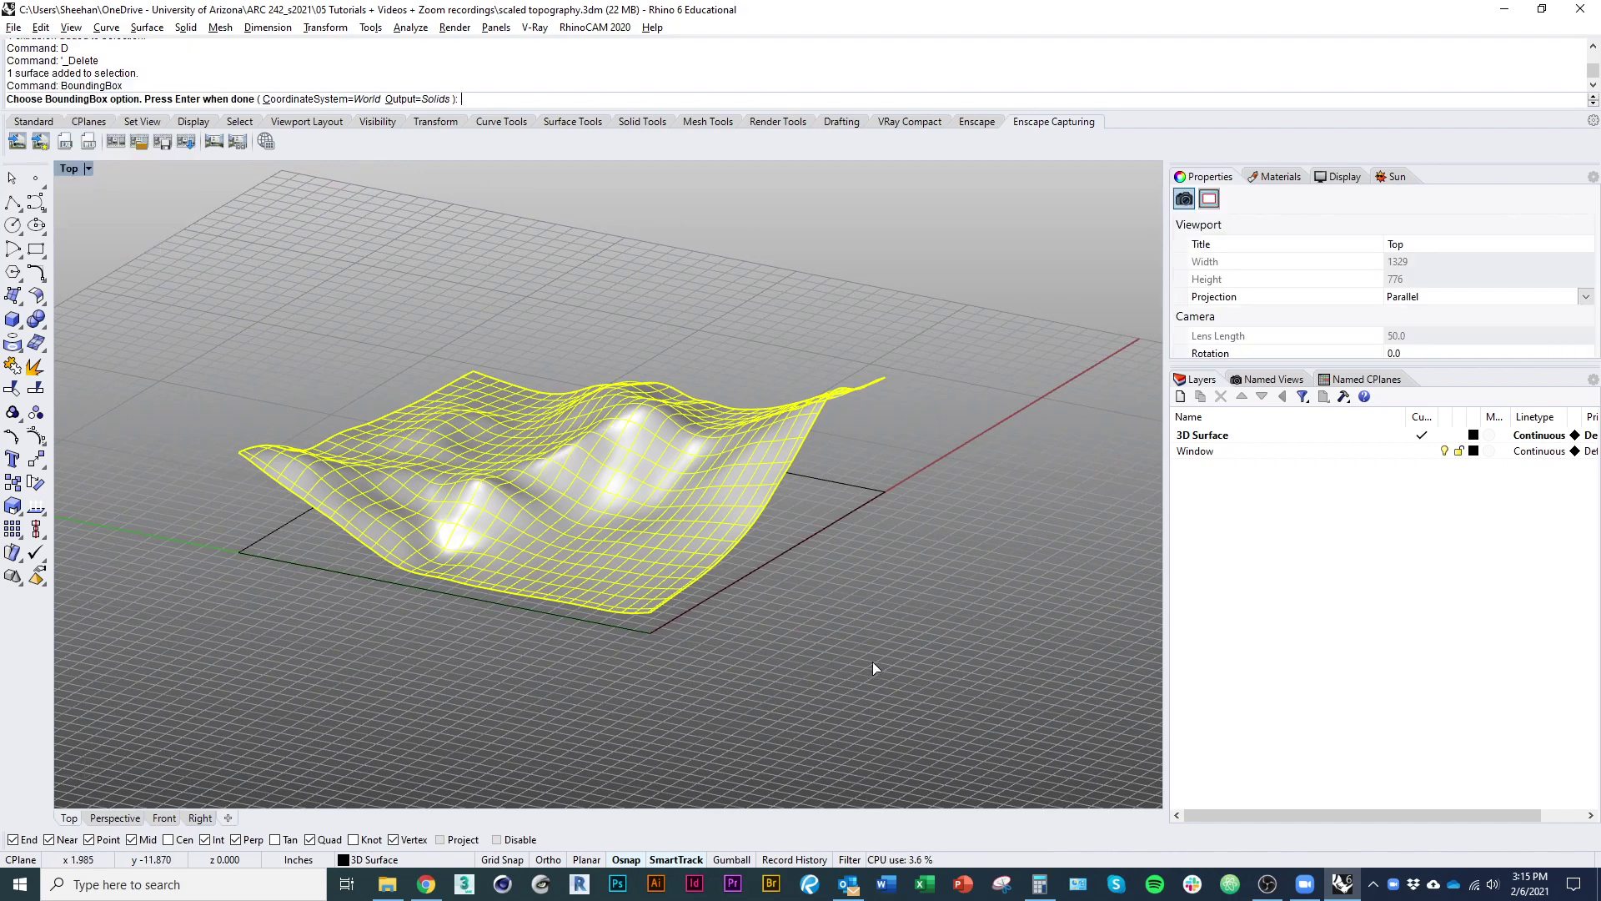
key("Return")
right_click_drag(872, 662, 860, 636)
left_click(859, 635)
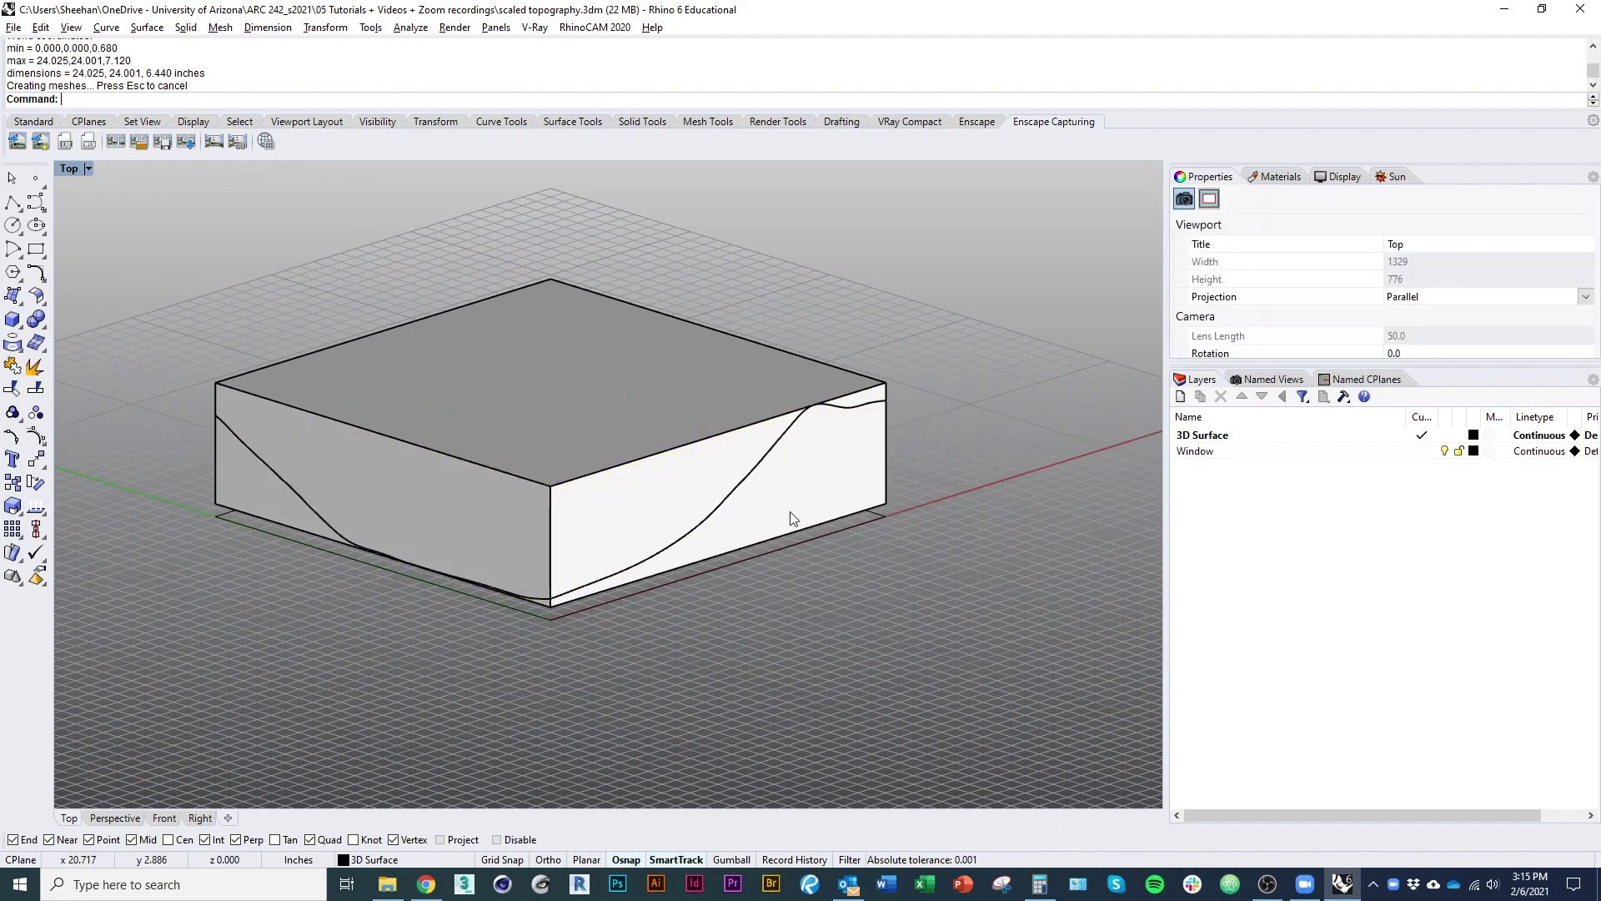
Examine the bounding box's base against the terrain's lowest edge and the boundary curve, leaving the box selected
left_click(789, 512)
left_click(683, 713)
right_click_drag(473, 666, 570, 674, "ctrl+shift")
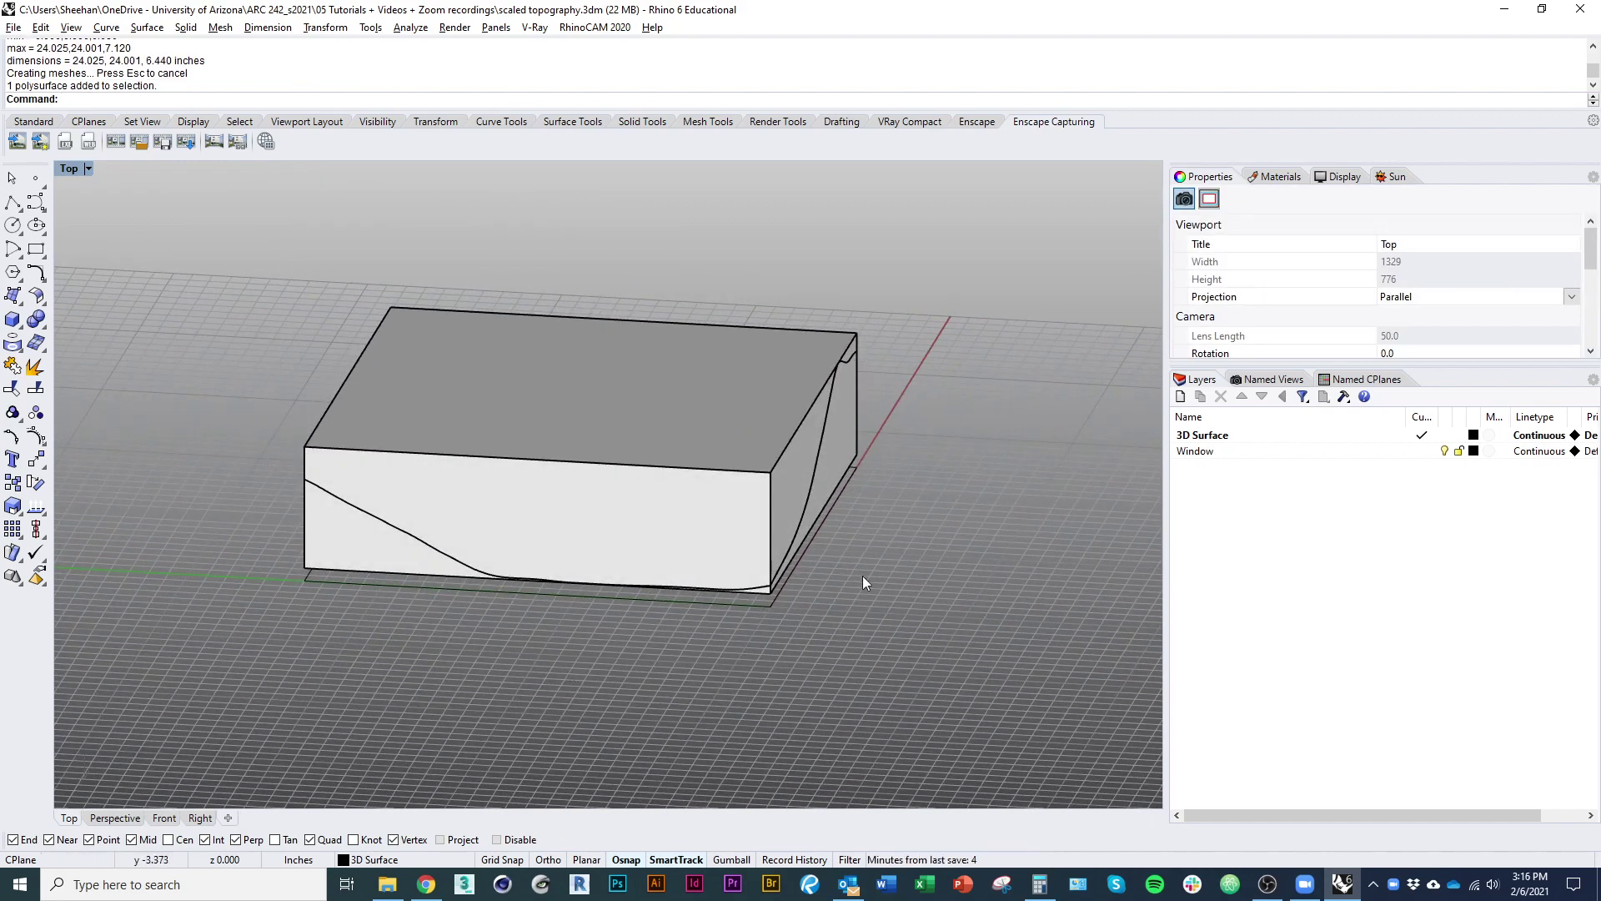
right_click_drag(862, 583, 627, 619)
scroll(627, 619, "up", 4)
right_click_drag(400, 596, 469, 320)
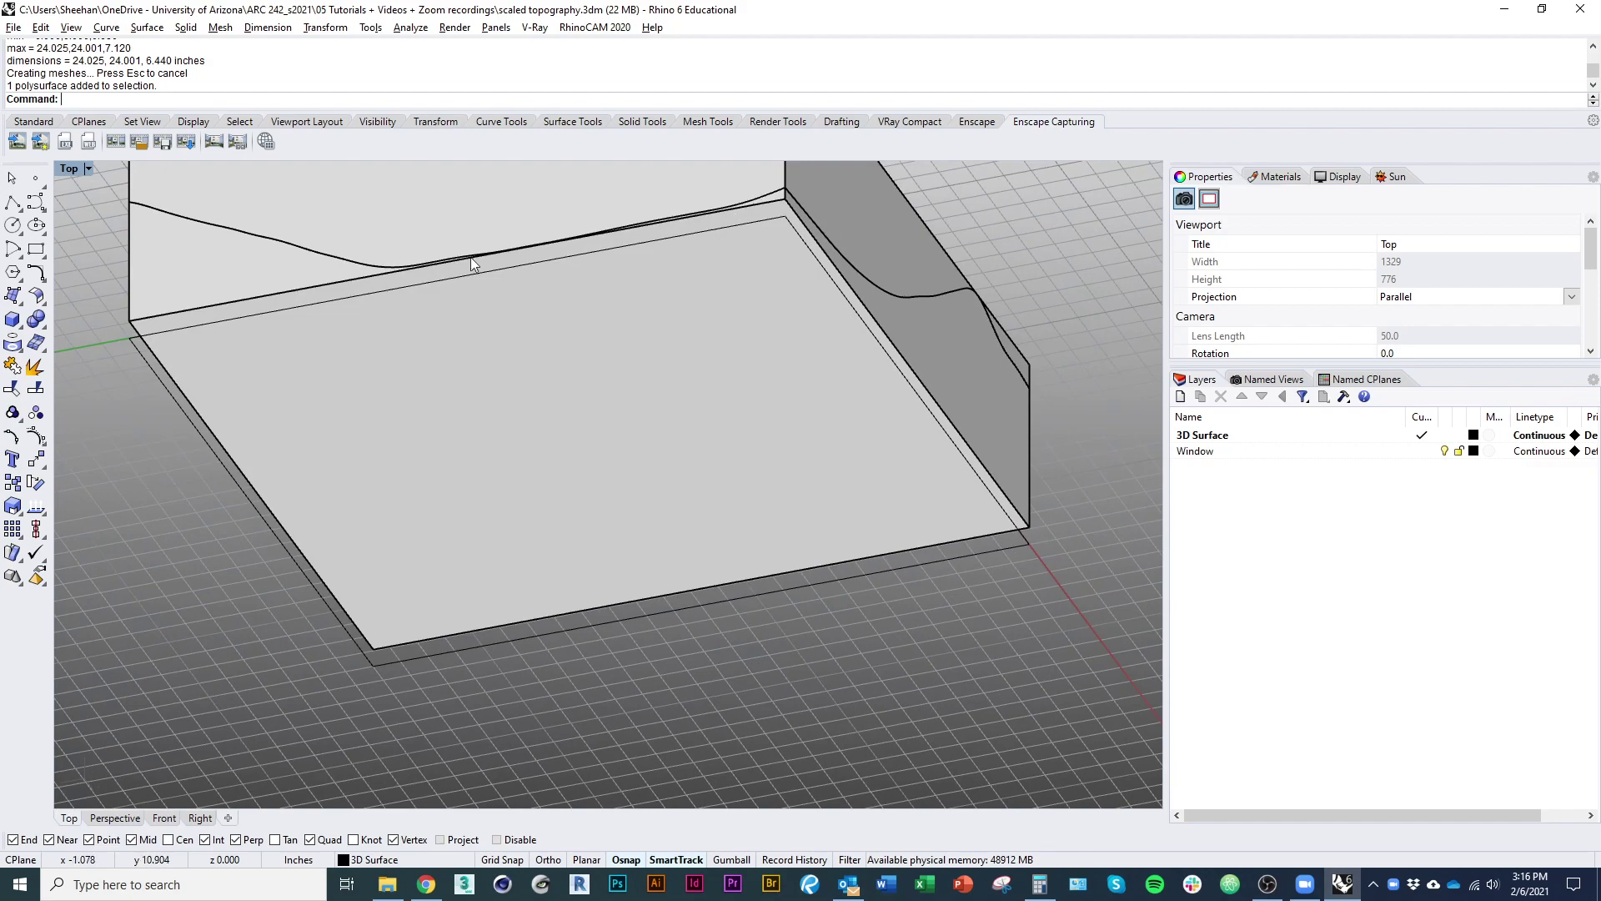
right_click_drag(476, 261, 432, 397)
right_click_drag(893, 250, 752, 469)
scroll(639, 454, "up", 2)
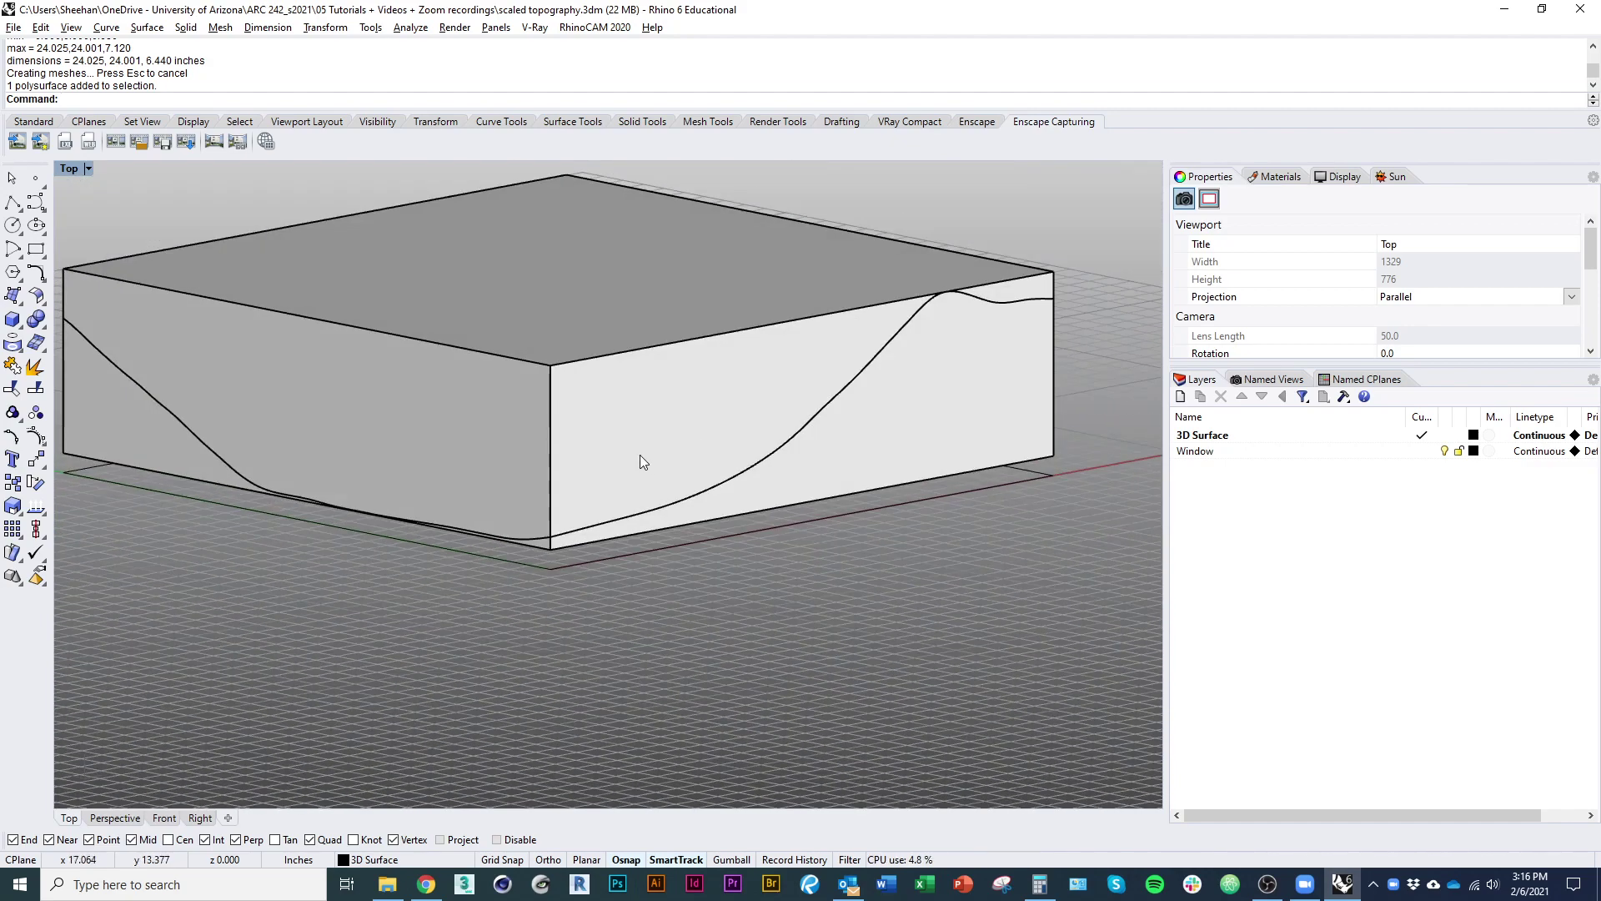
left_click(635, 496)
scroll(754, 661, "up", 4)
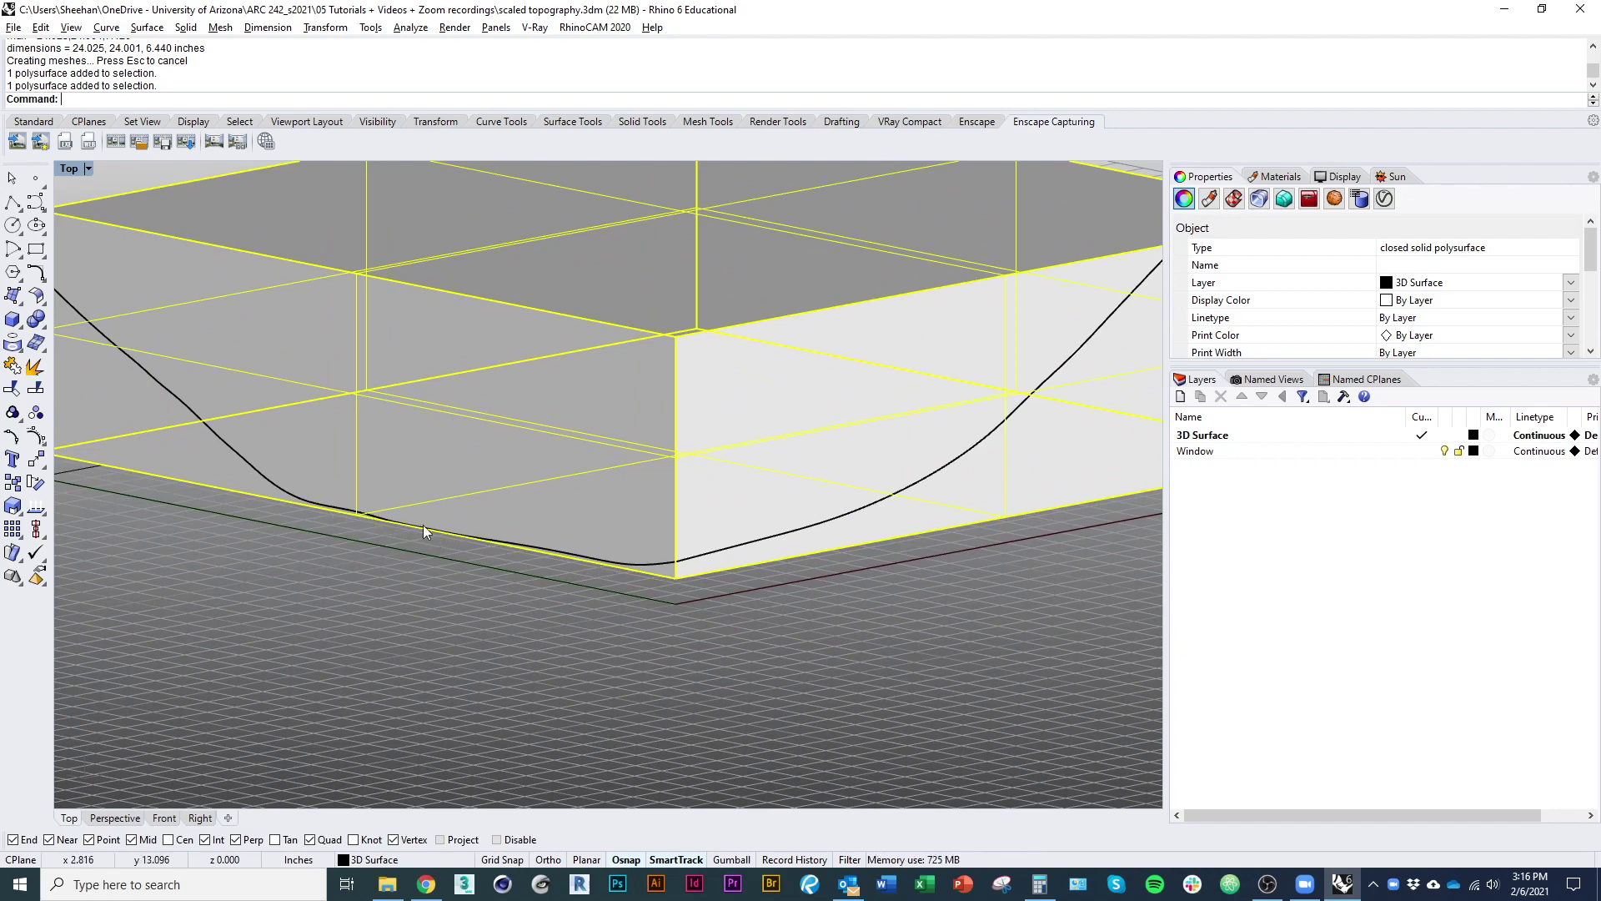
right_click_drag(644, 594, 547, 584)
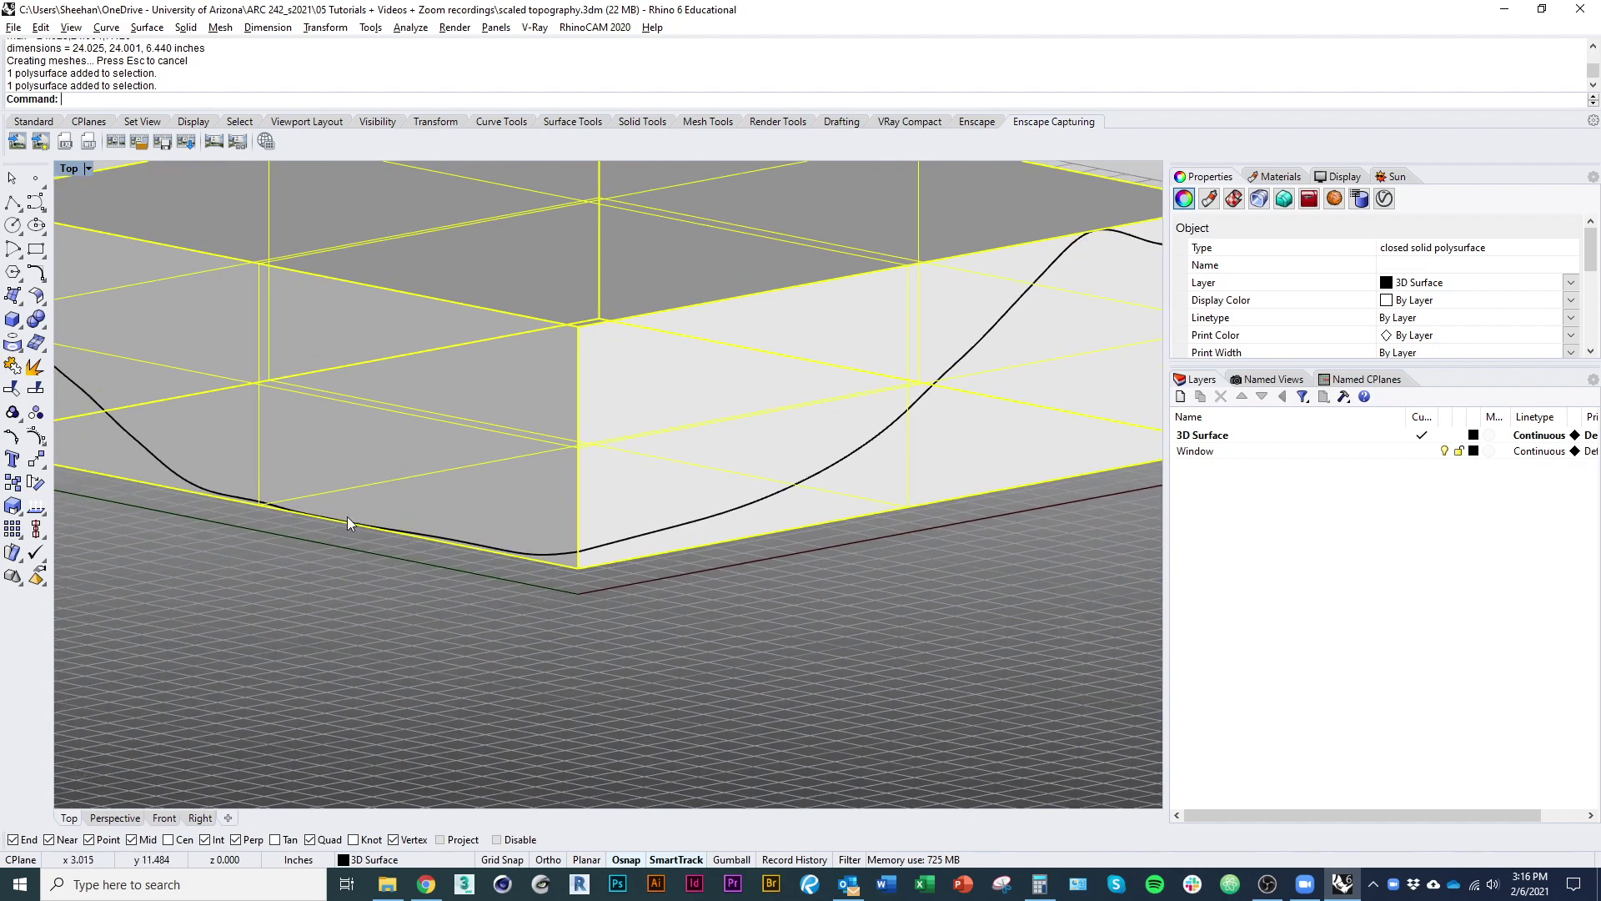
right_click_drag(347, 517, 542, 641)
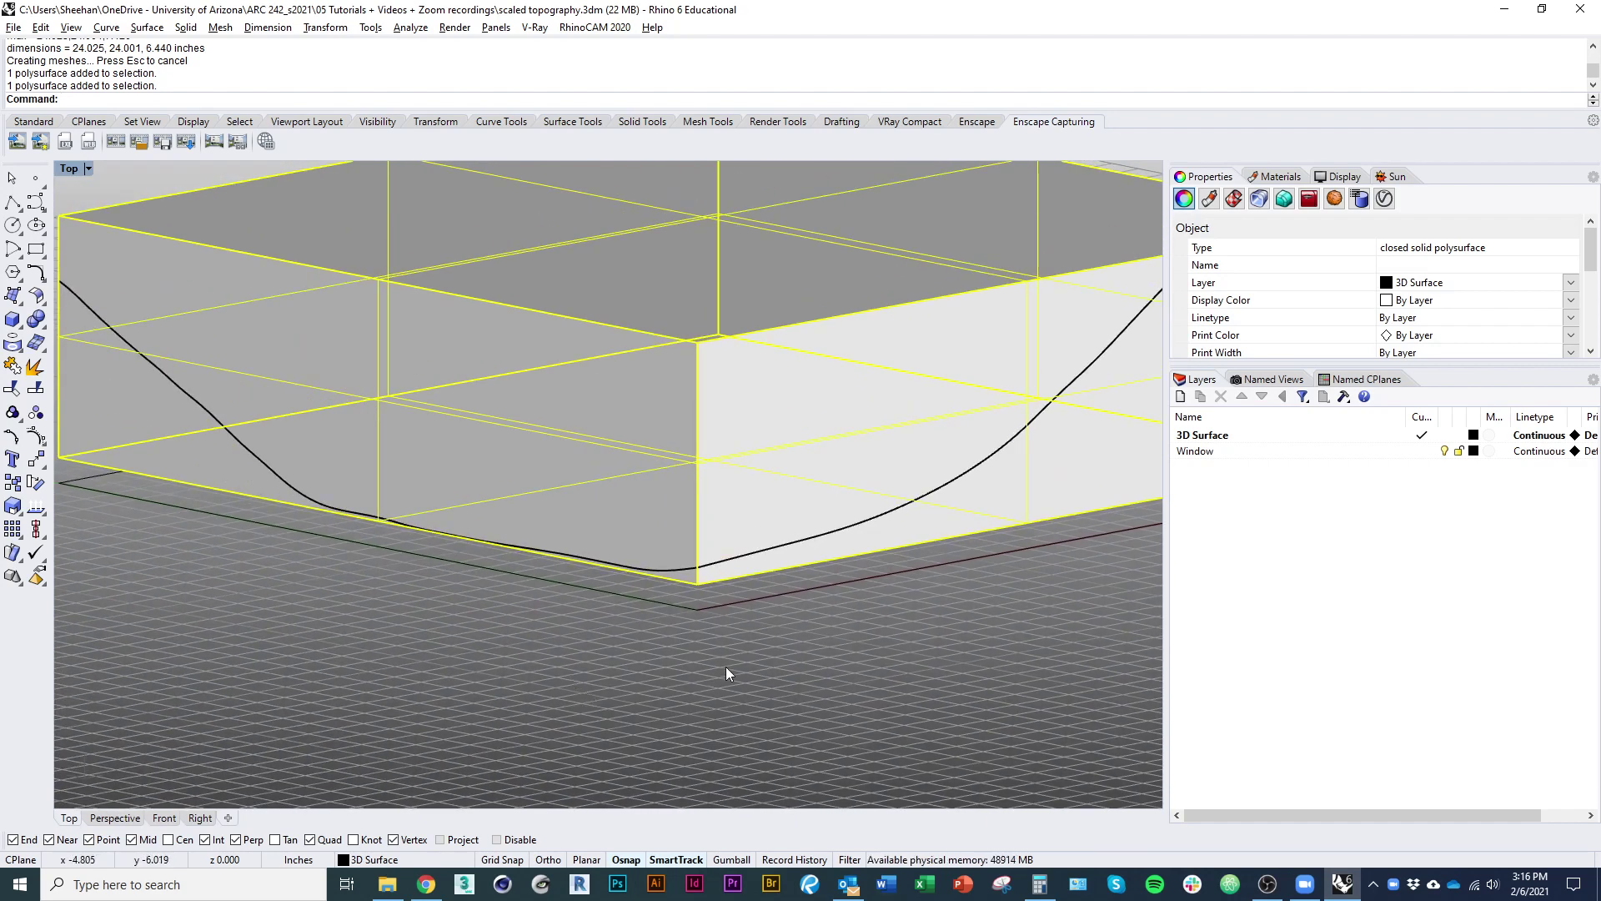
right_click_drag(725, 667, 659, 669)
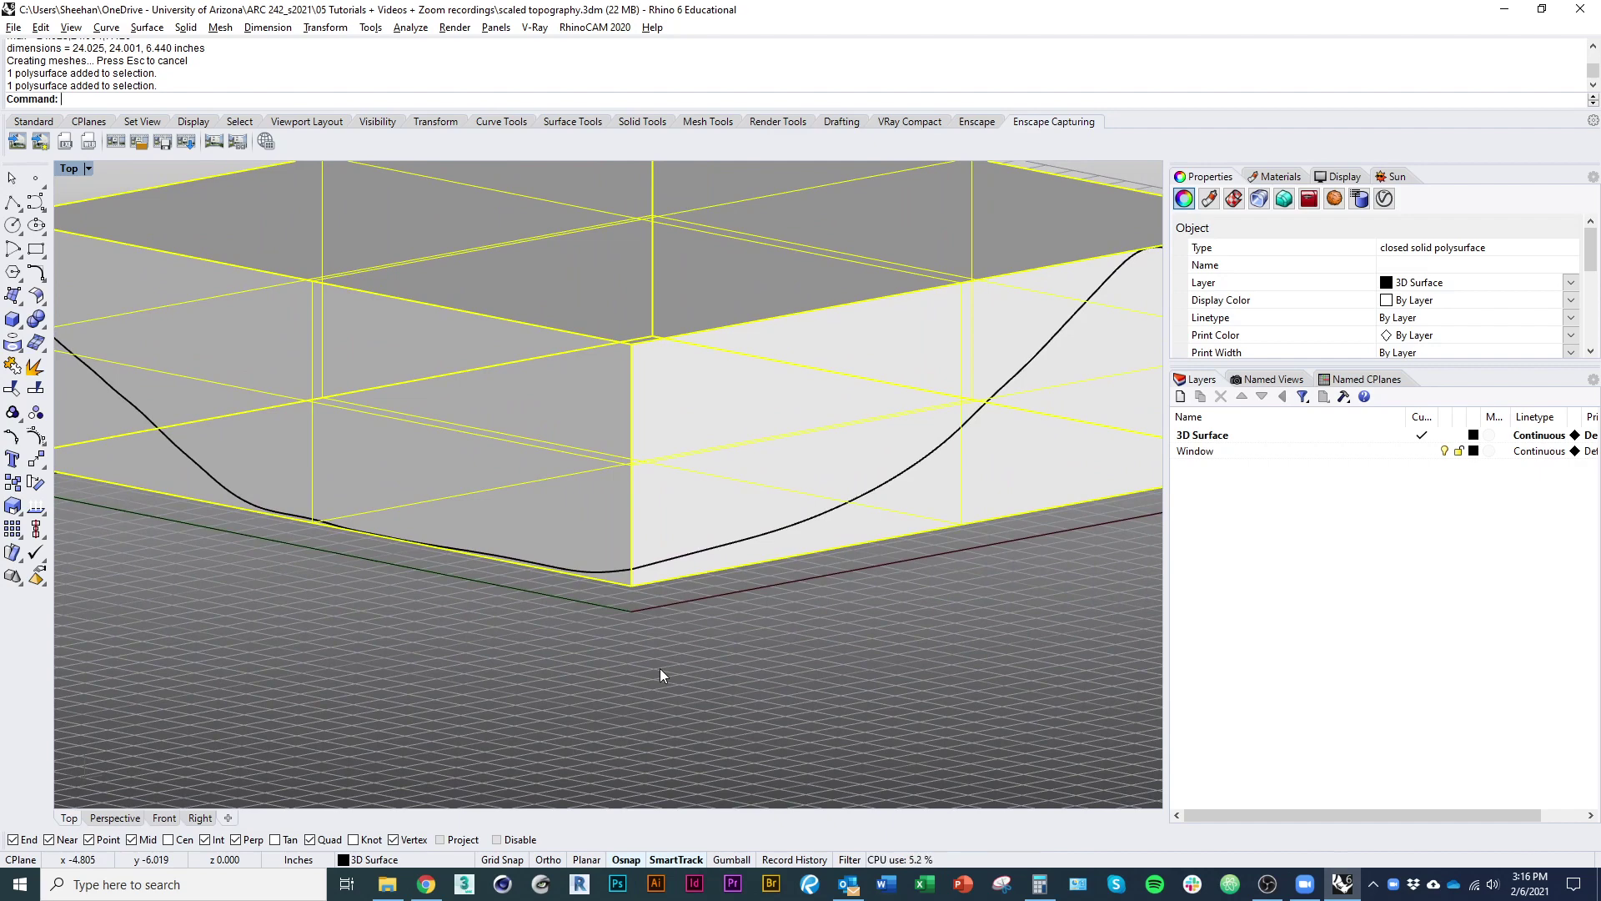
type("Scale")
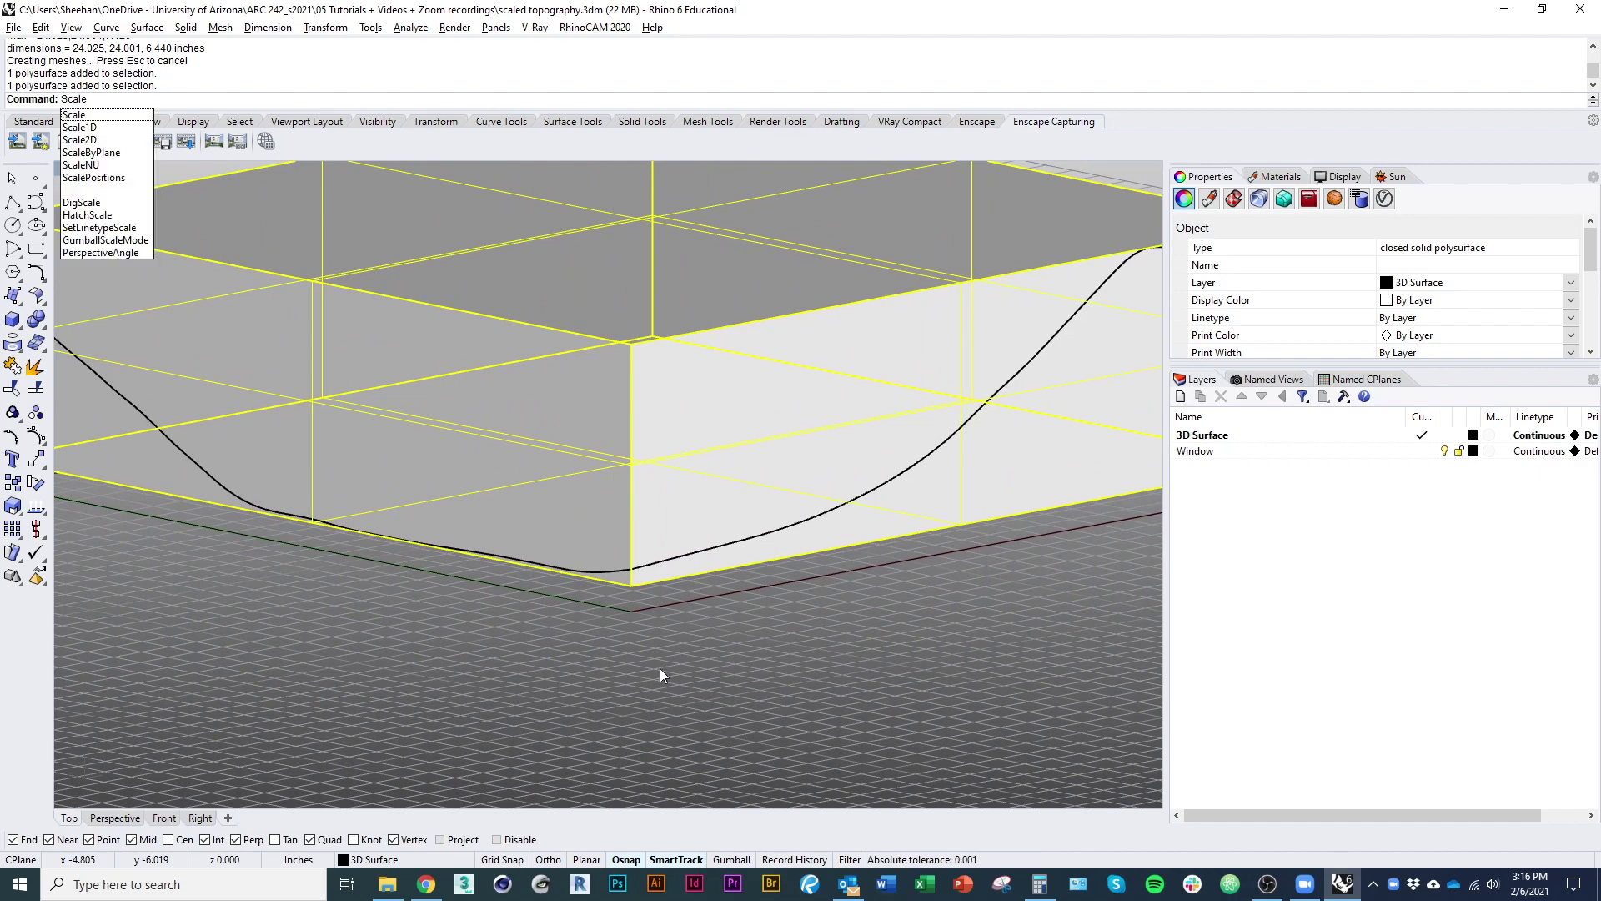
left_click(112, 136)
scroll(638, 546, "down", 5)
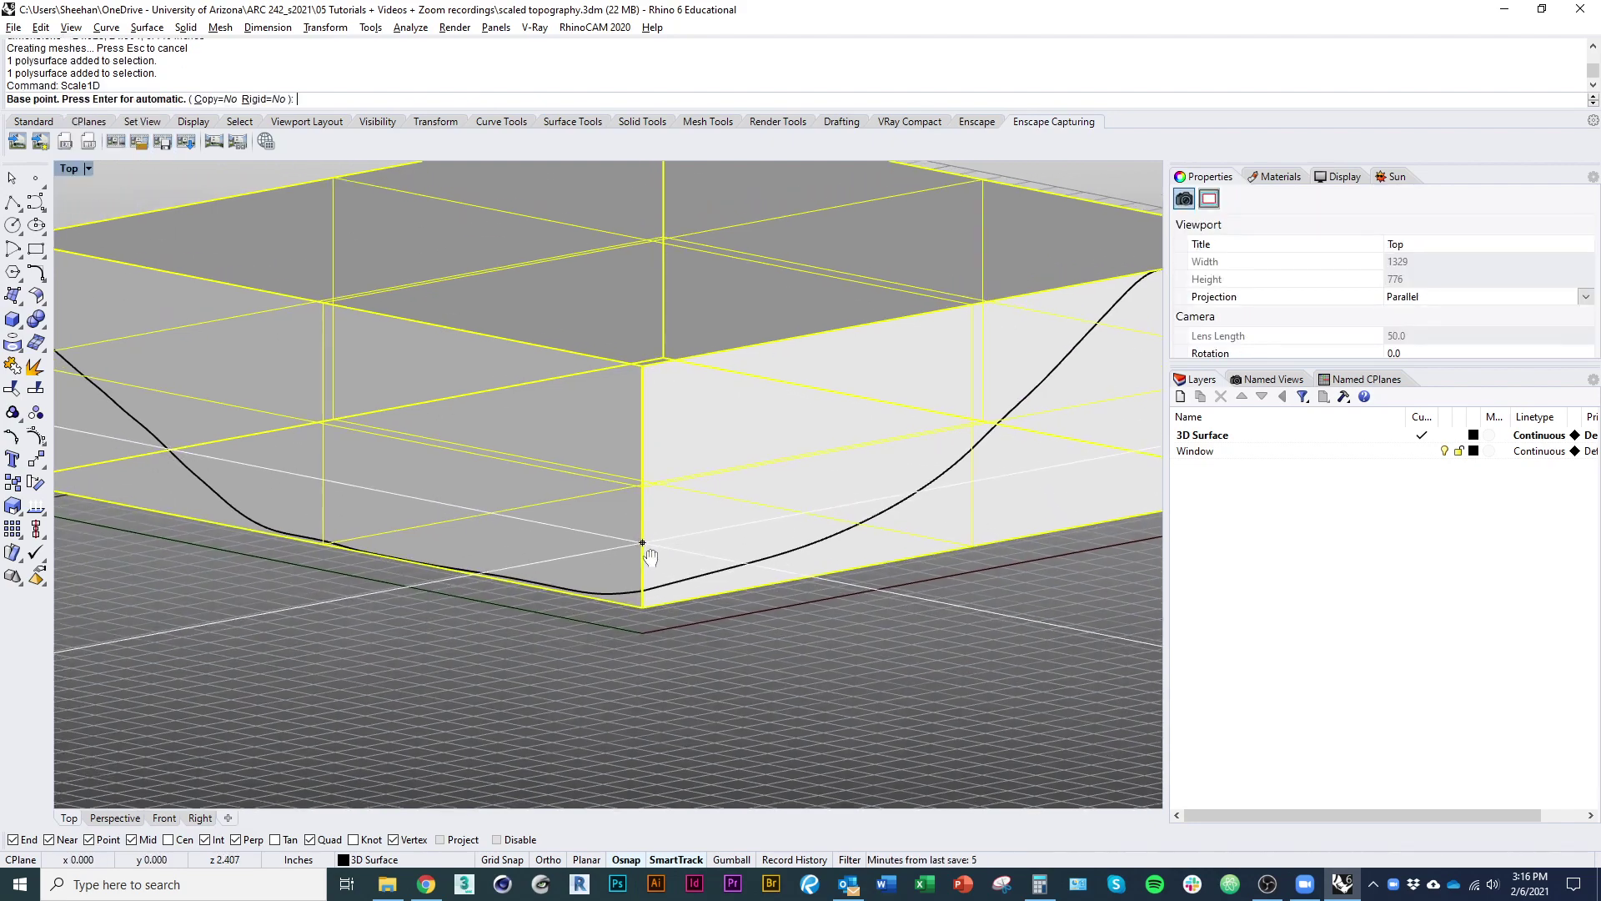
right_click_drag(590, 567, 815, 579)
right_click_drag(940, 554, 698, 614, "shift")
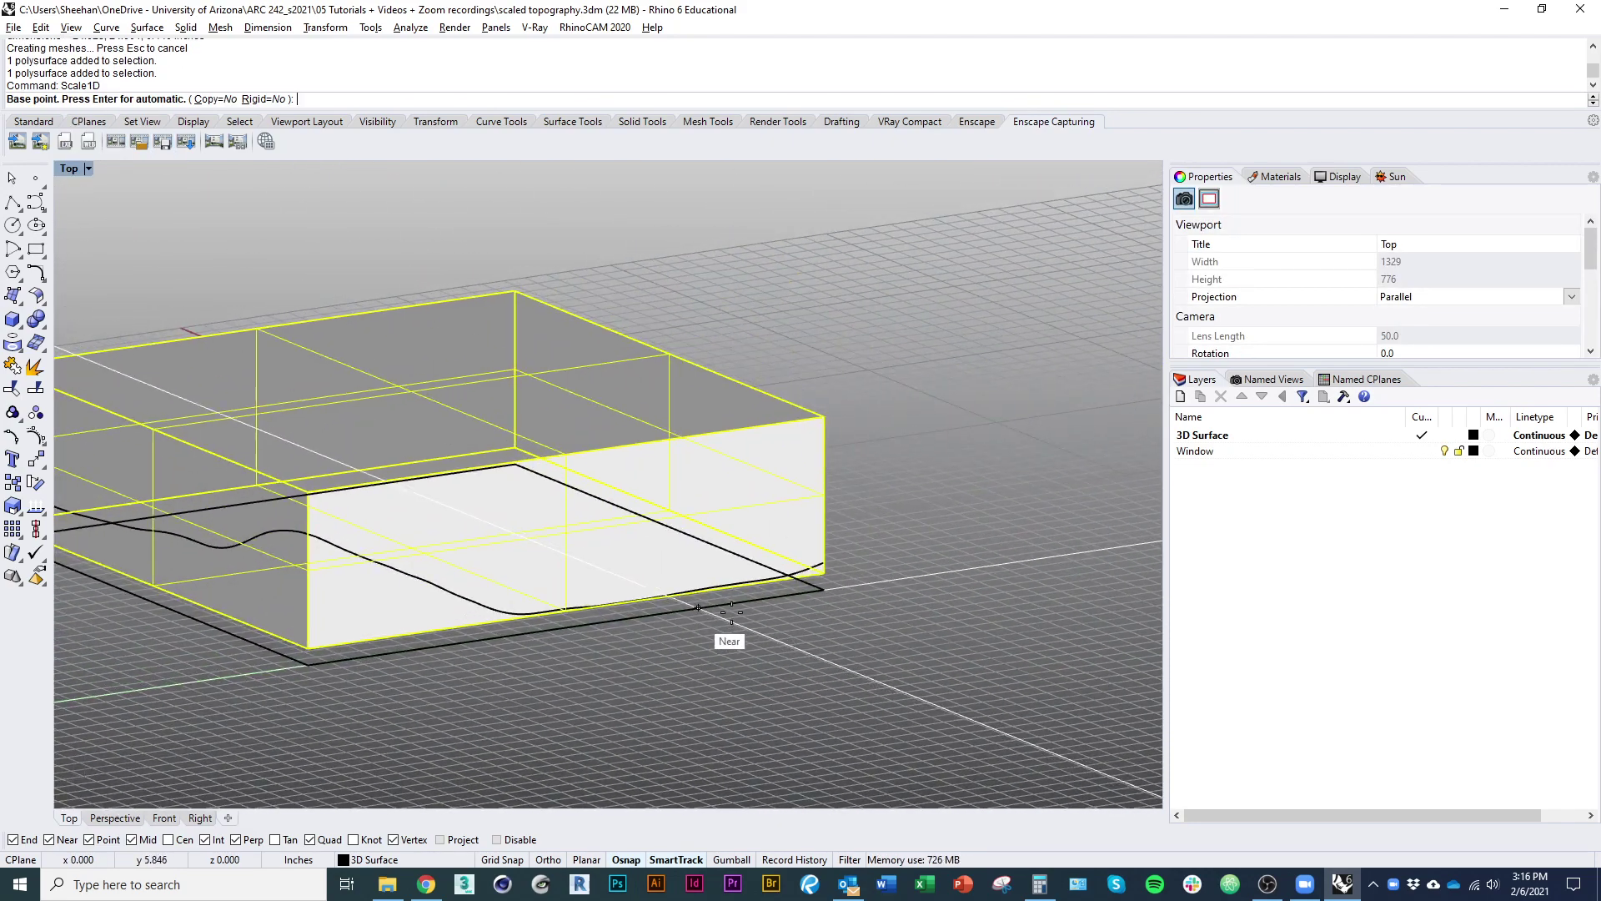
scroll(850, 543, "up", 3)
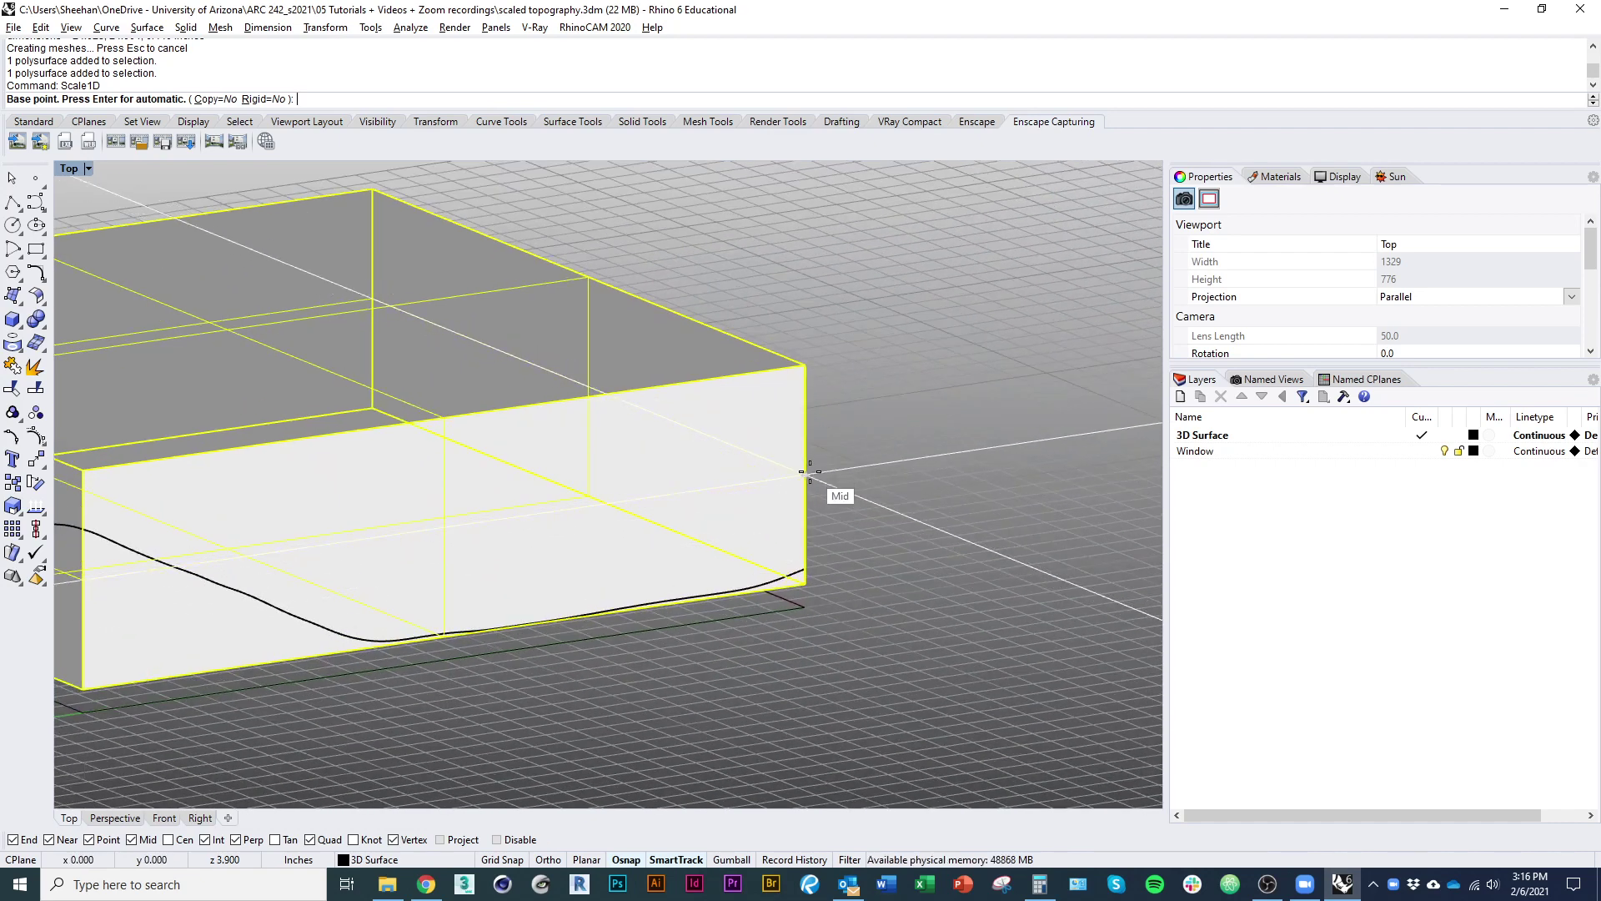
left_click(808, 471)
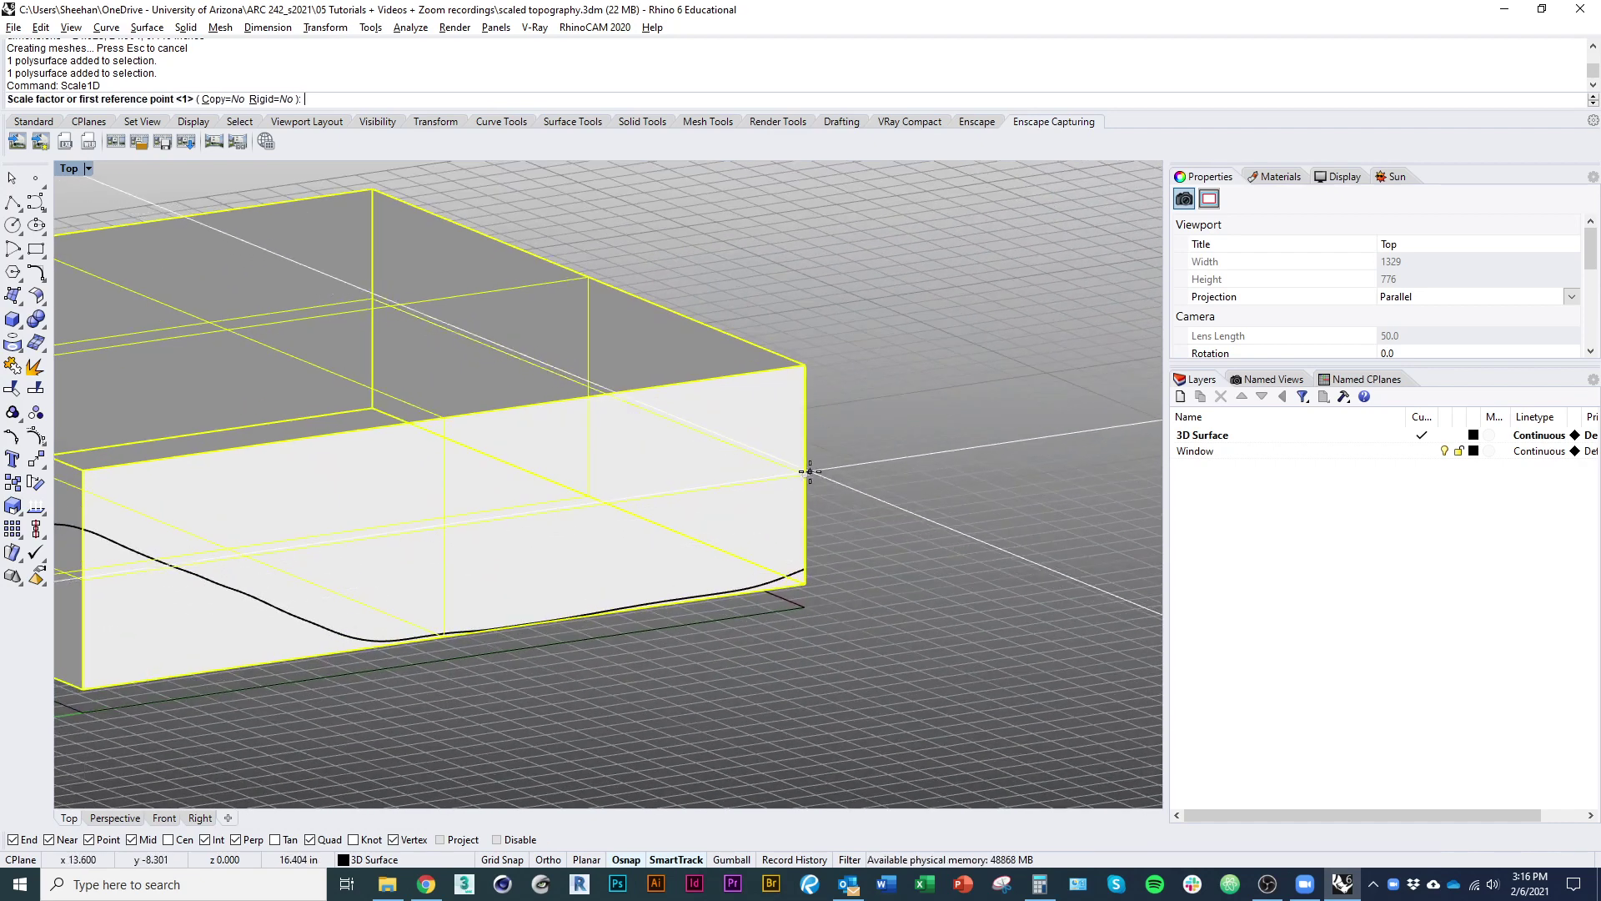
left_click(806, 365)
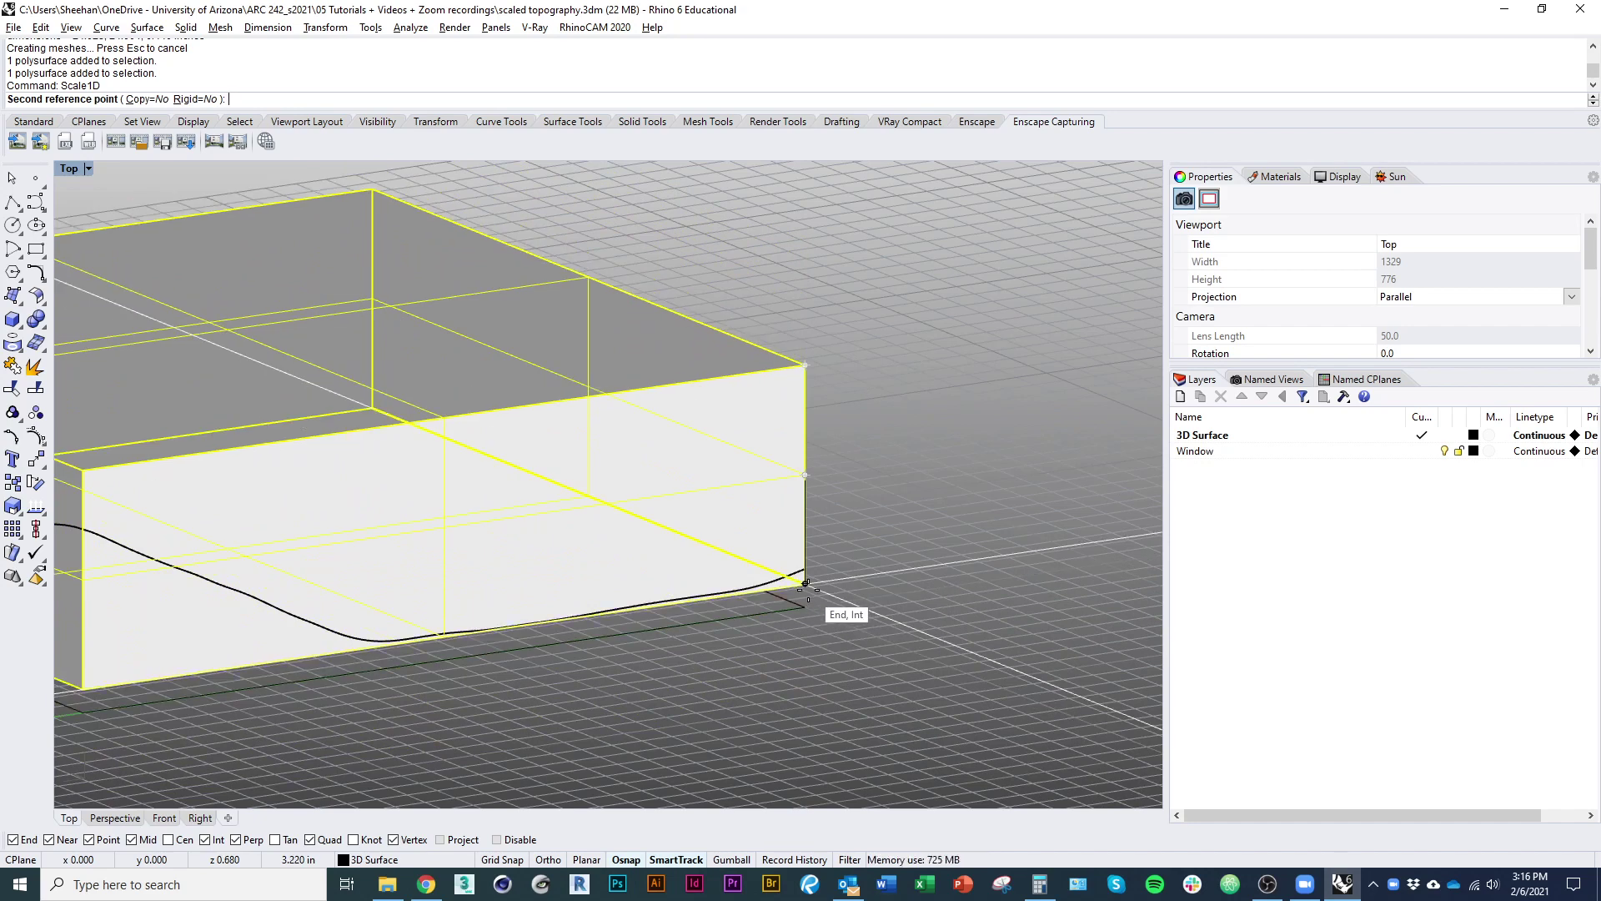
left_click(807, 584)
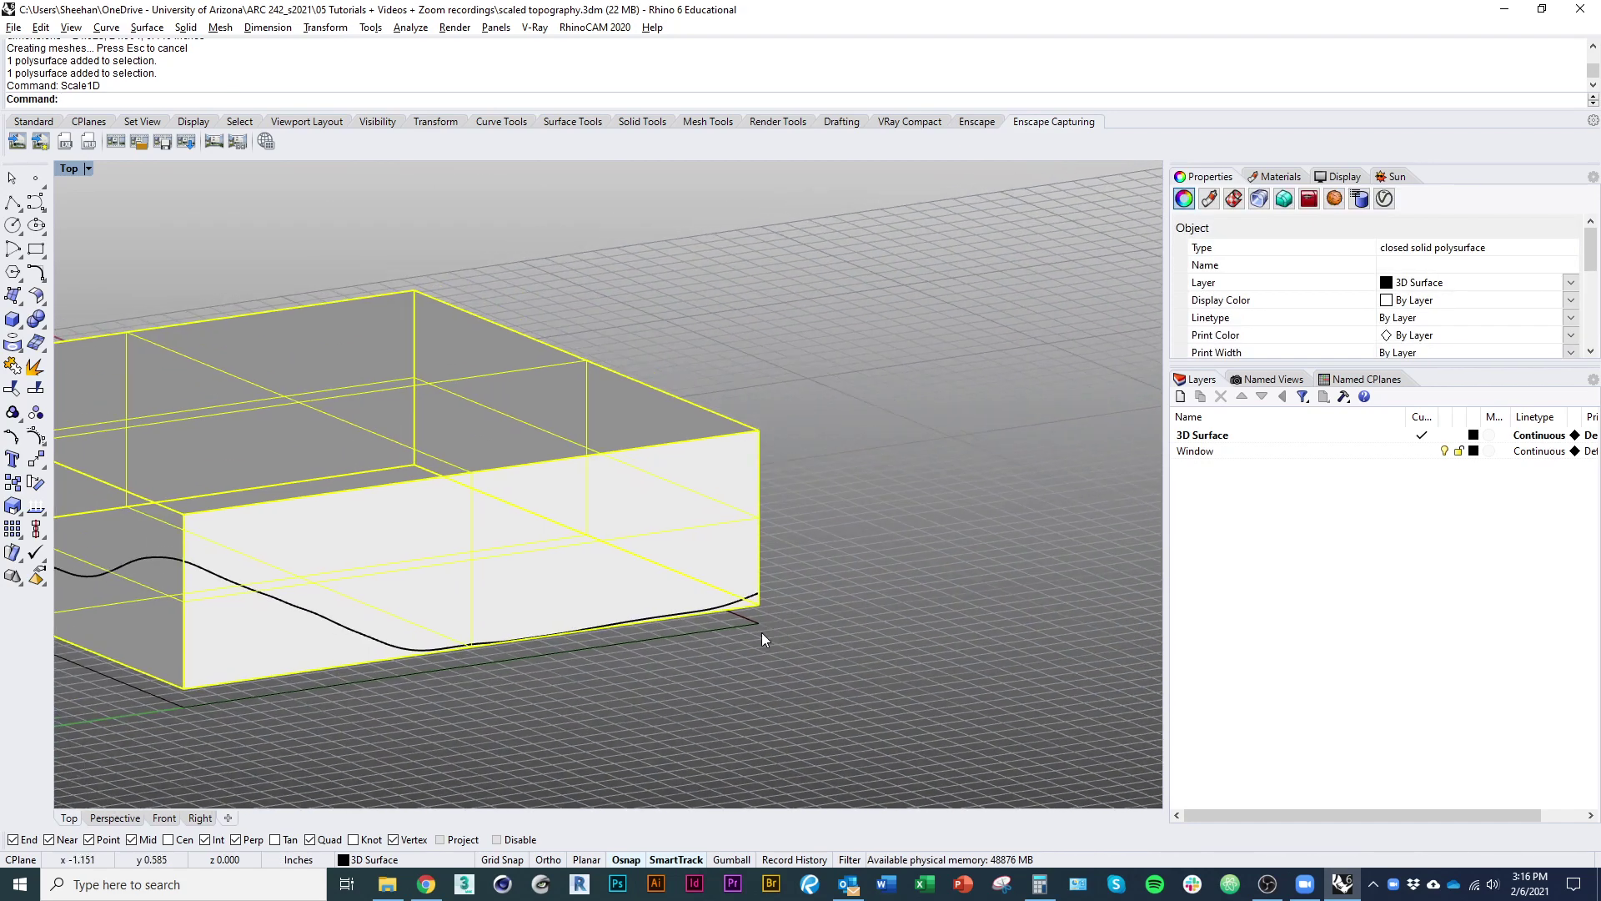
key("Escape")
Draw a vertical line along the box's corner edge between the edge's midpoint and its base corner
type("L")
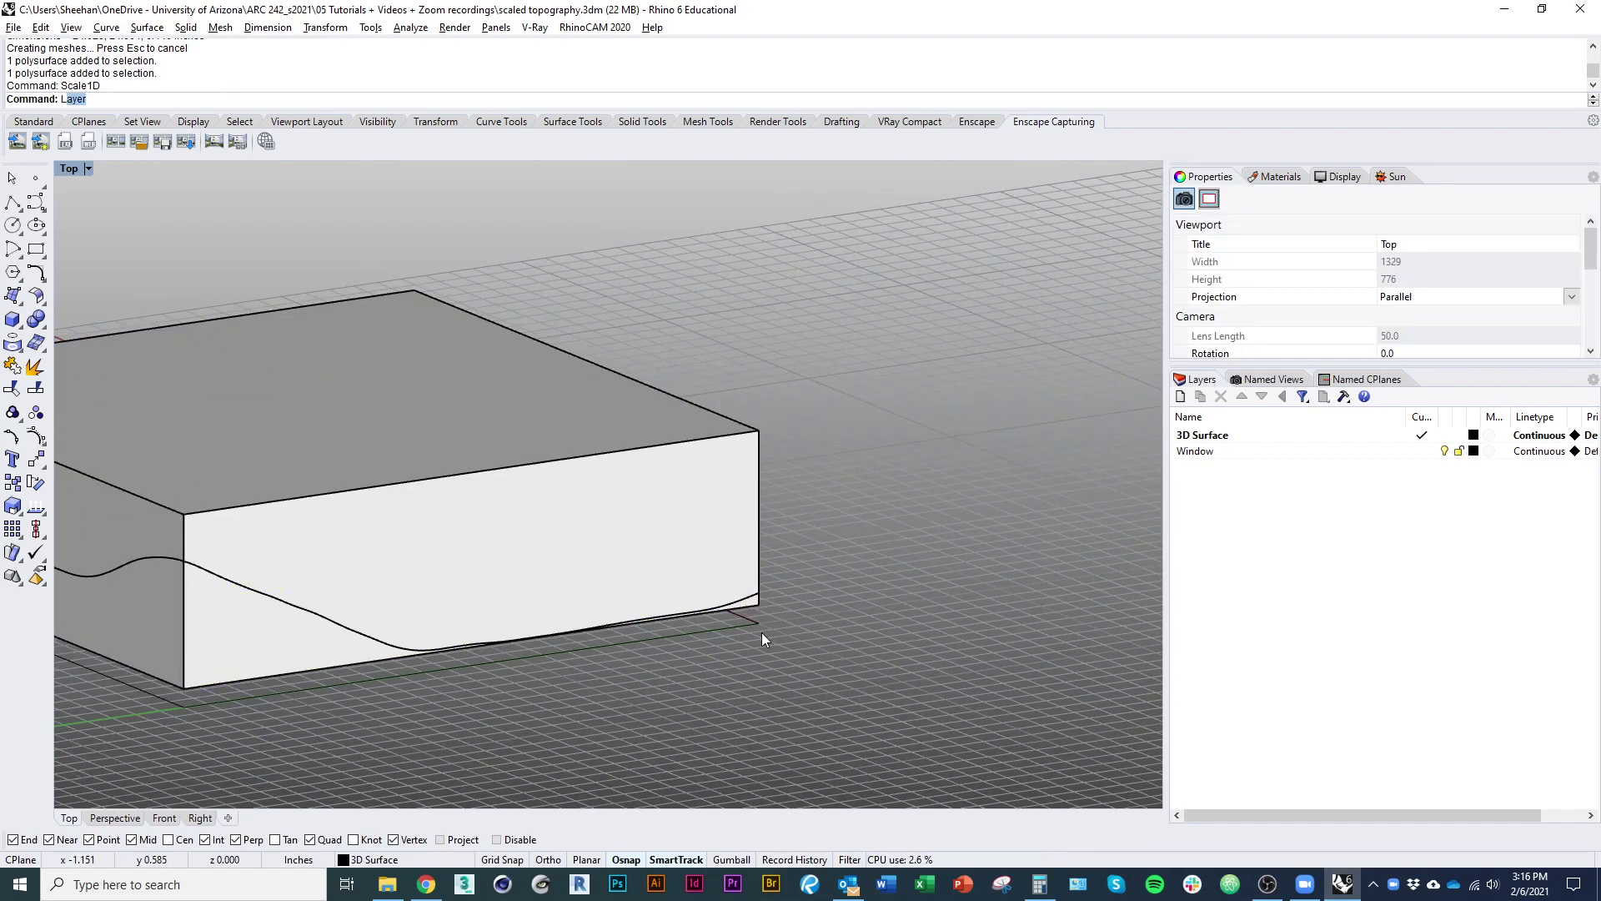
type("ine")
key("Return")
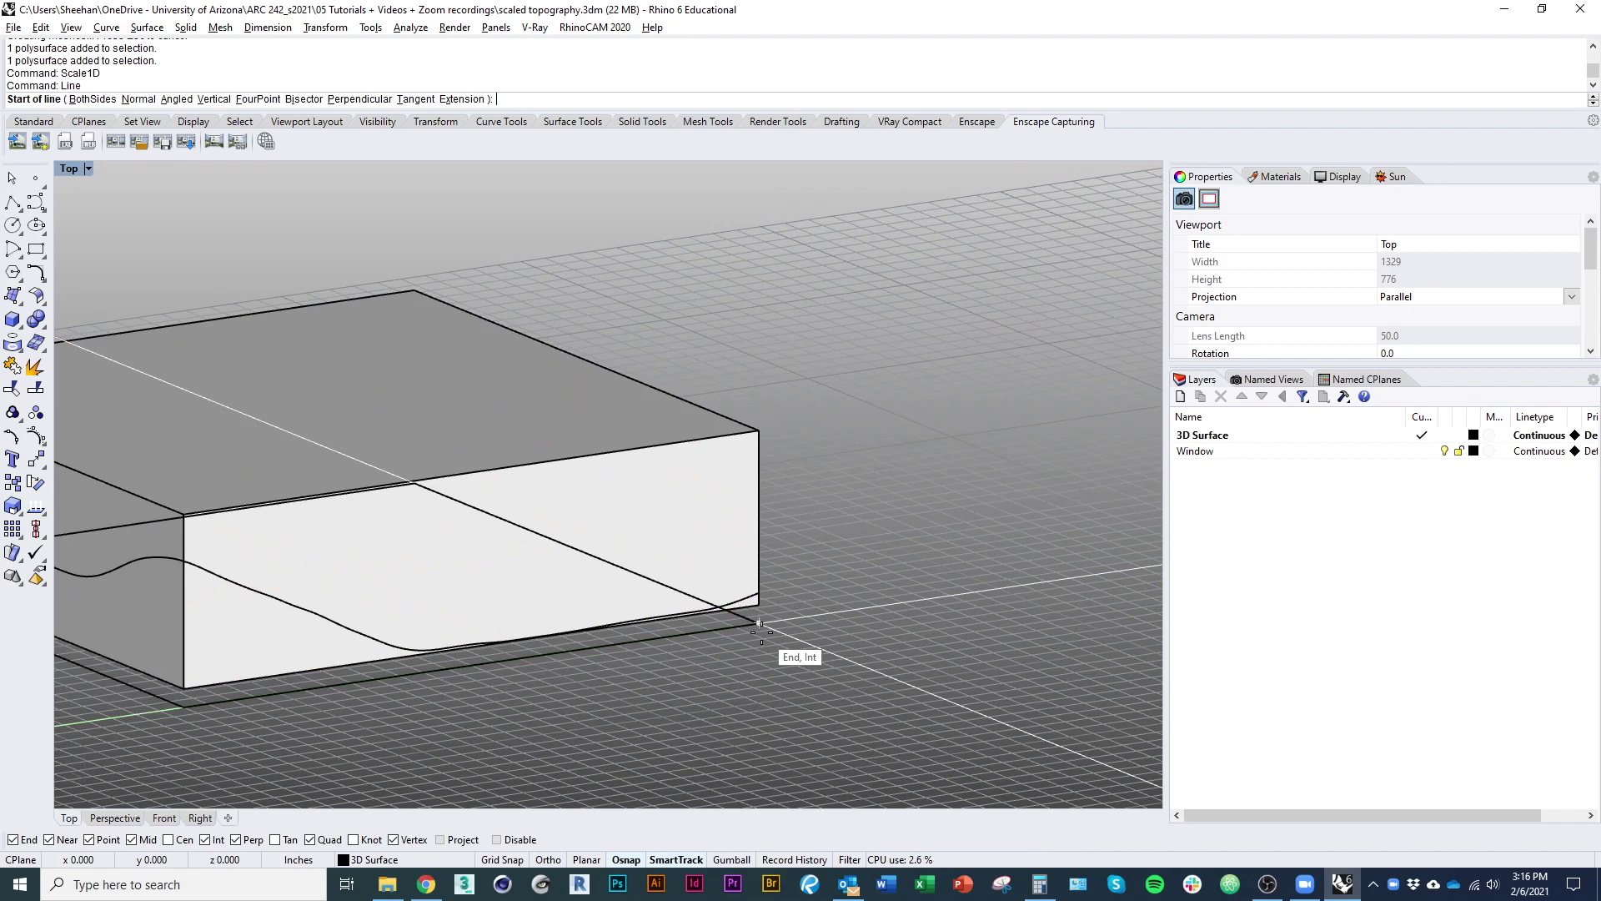
left_click(760, 622)
scroll(764, 623, "up", 3)
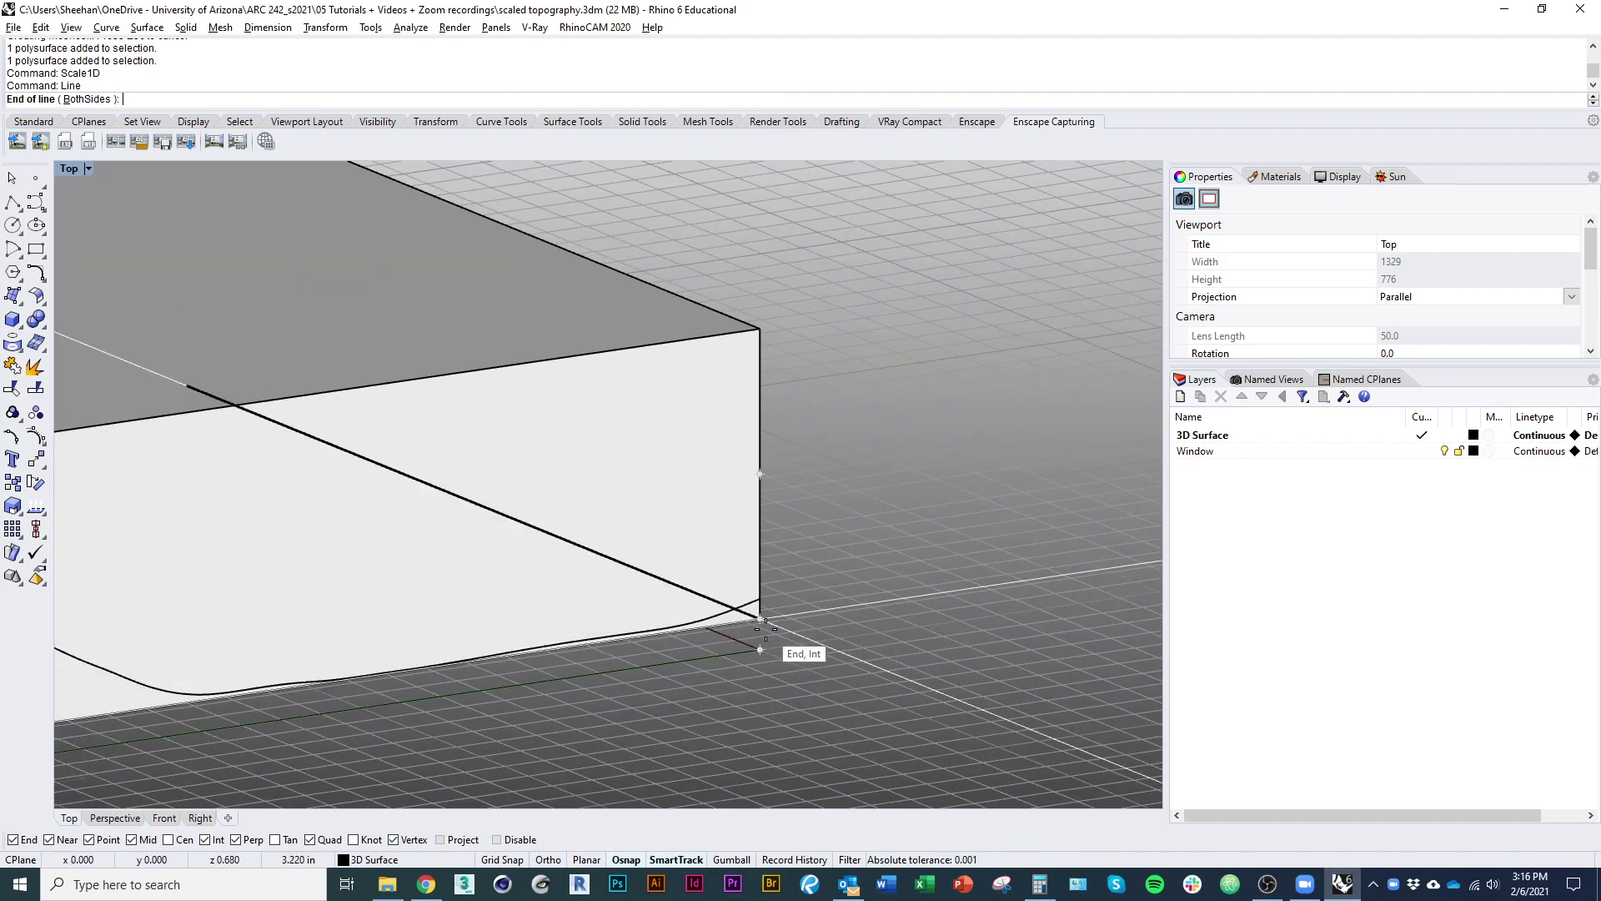
left_click(763, 622)
Select the vertical line on the box's corner edge and measure its length
left_click(762, 570)
left_click(834, 614)
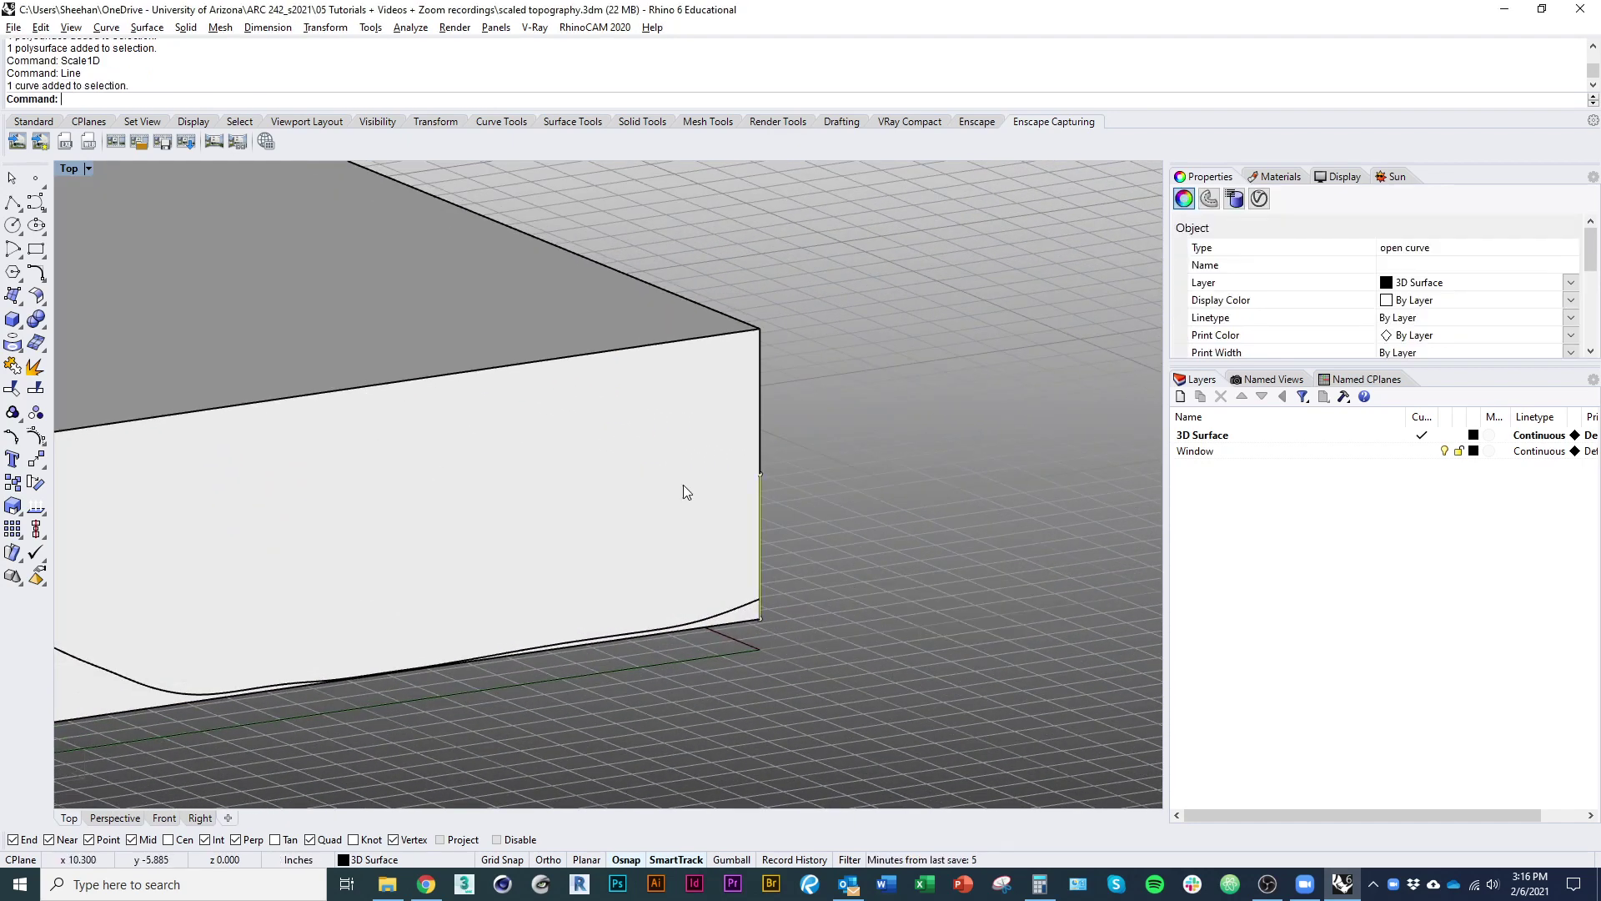
type("Length")
key("Return")
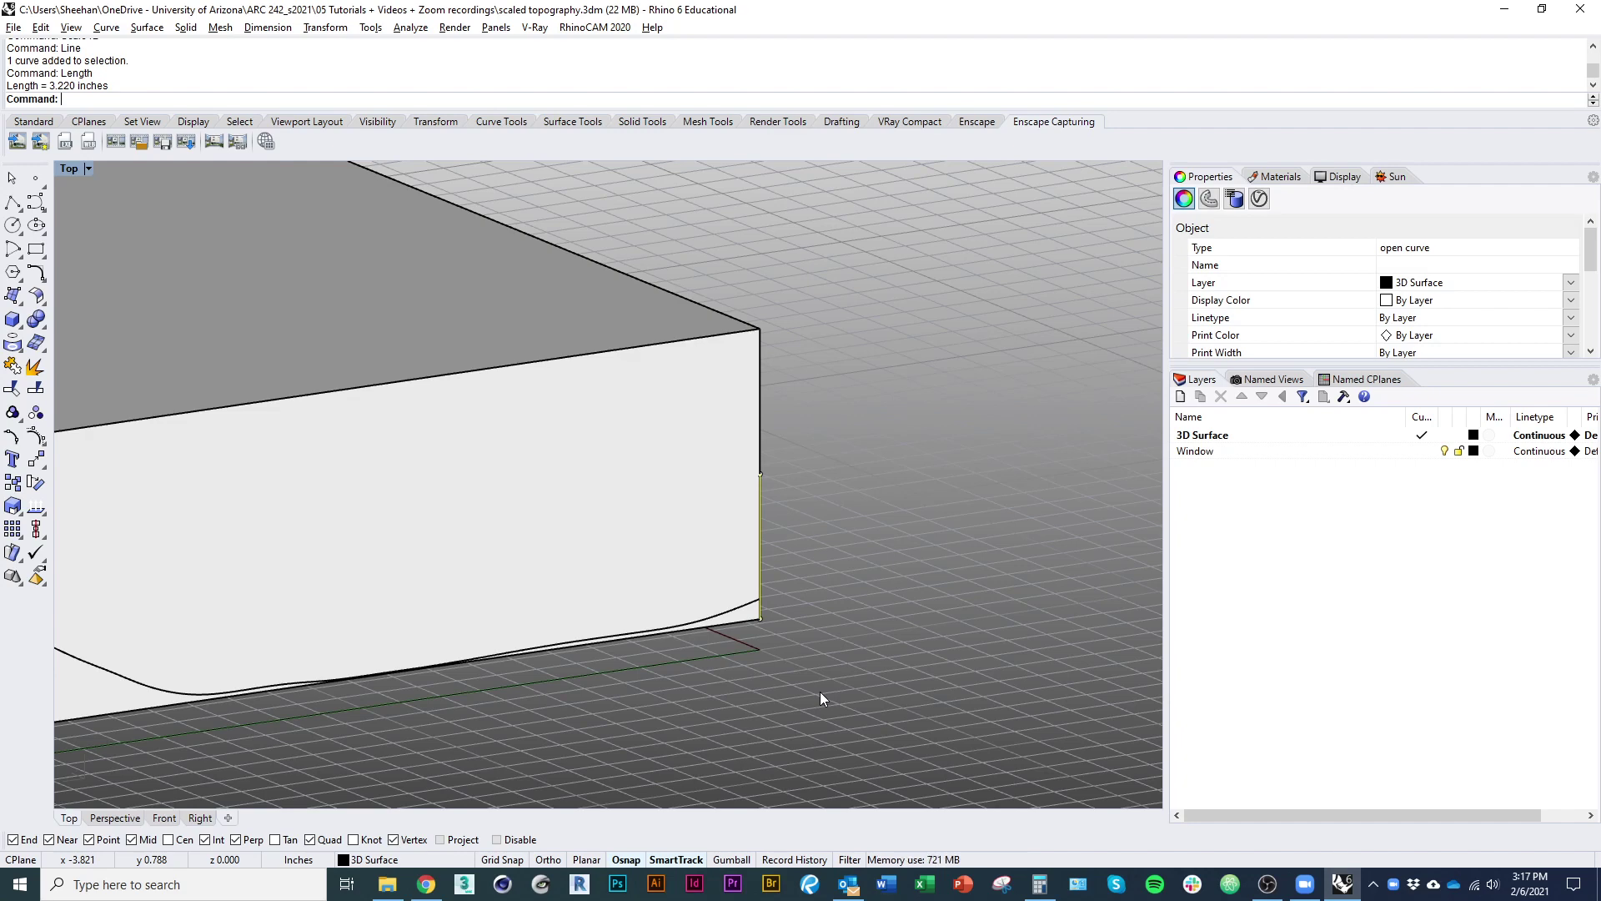
Extend the vertical line downward past the box's base corner by 1/8 inch
right_click_drag(820, 692, 843, 686)
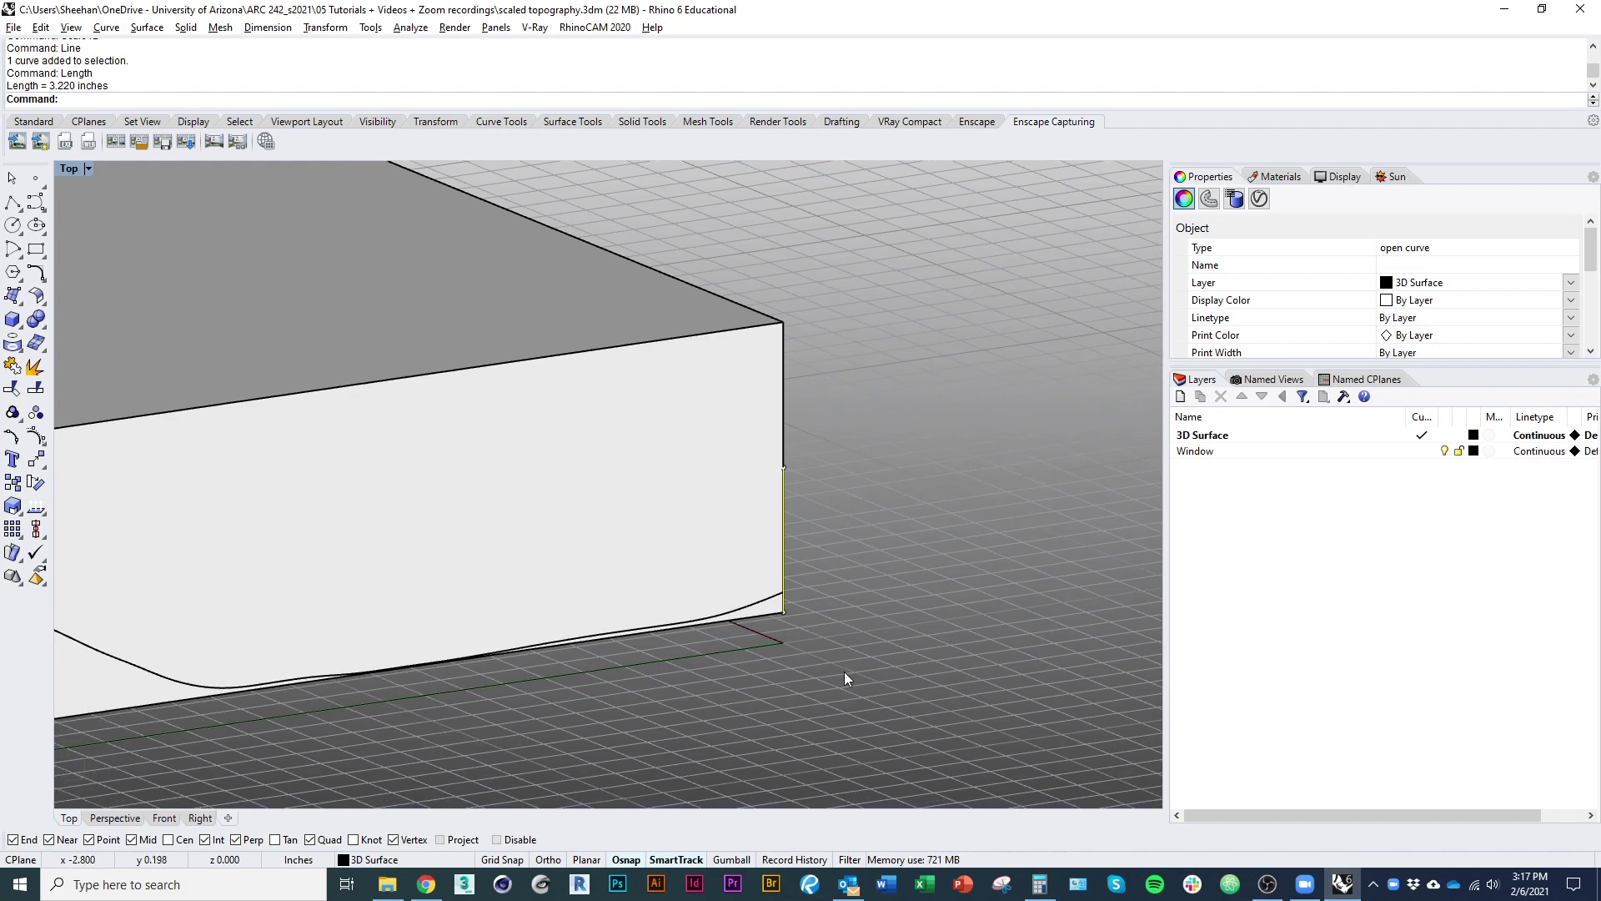
right_click_drag(699, 687, 797, 522)
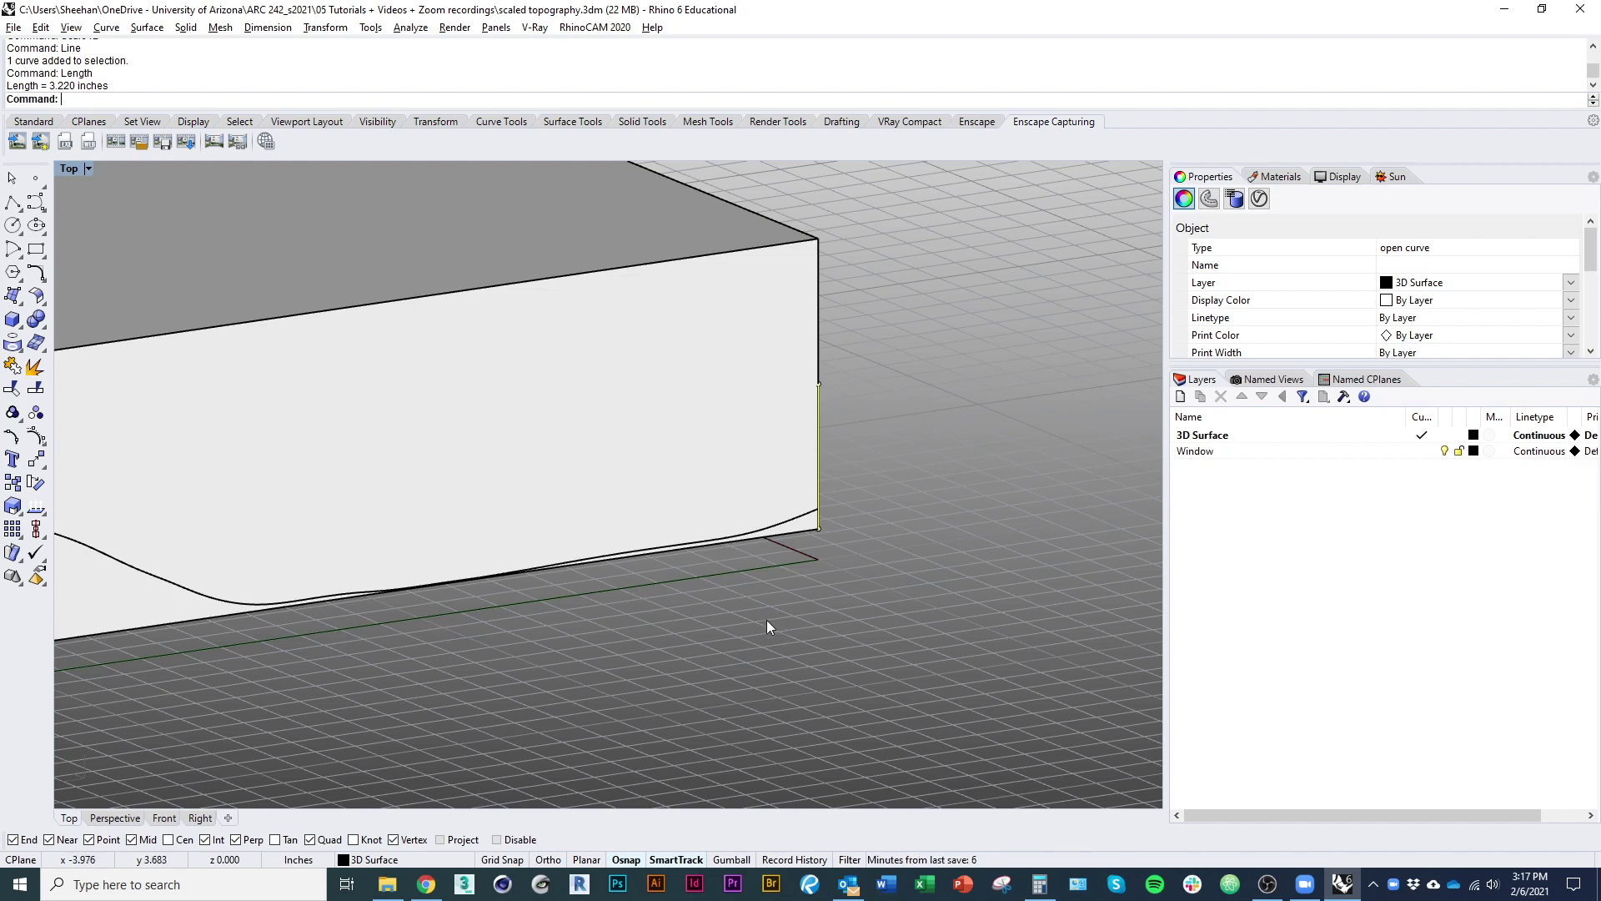
right_click_drag(755, 625, 656, 660)
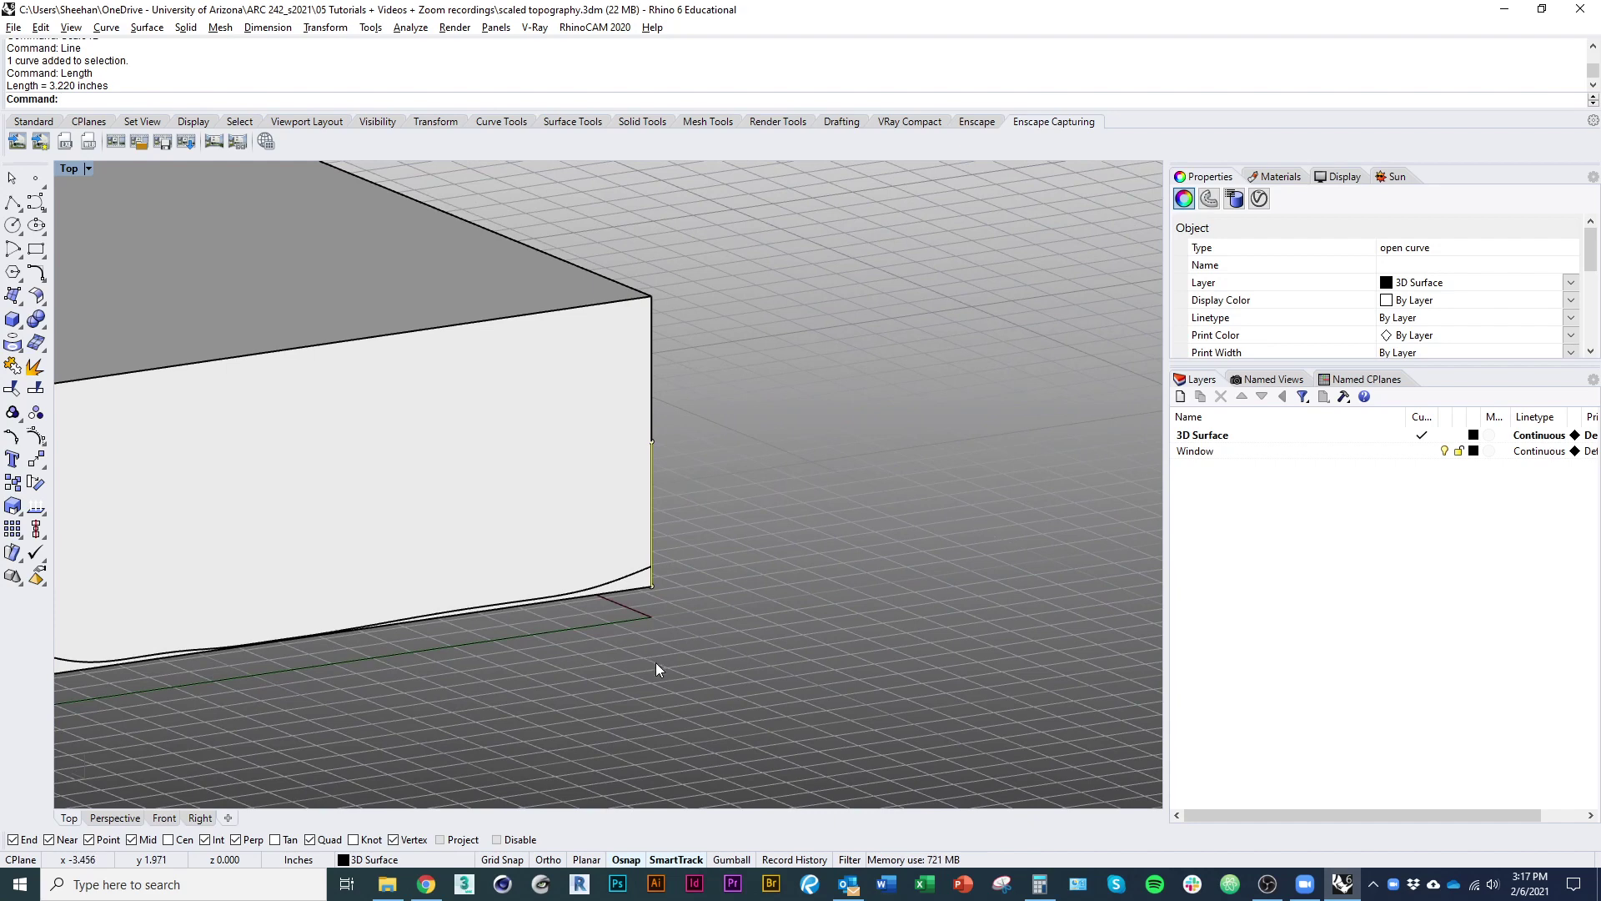
type("exte")
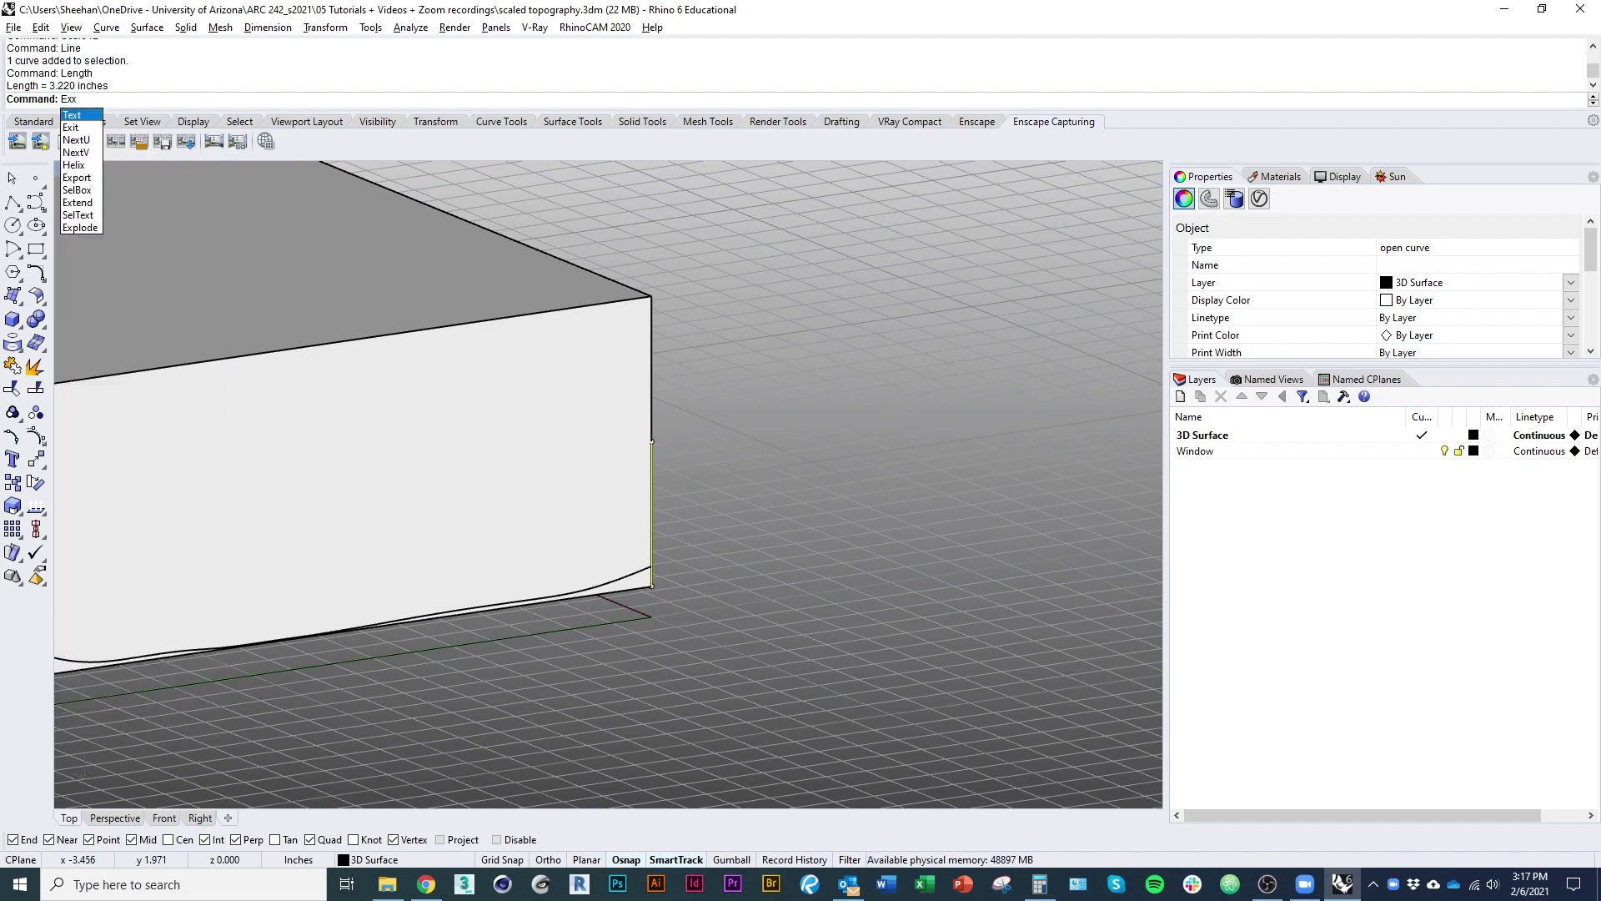
key("Escape")
type("extend")
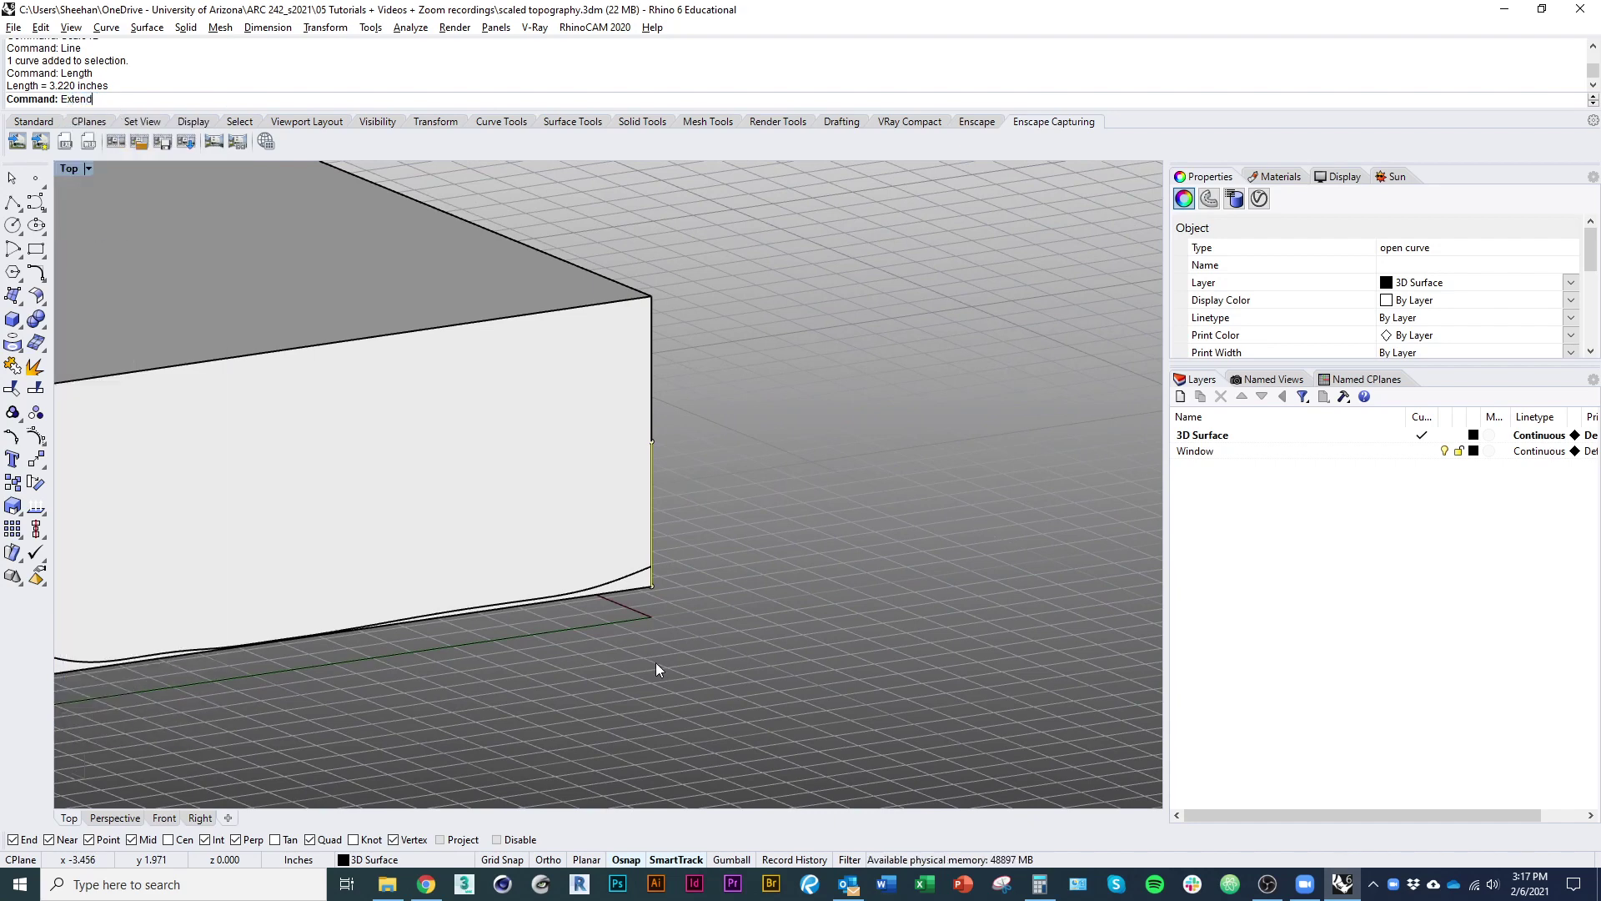
key("Return")
scroll(705, 632, "up", 4)
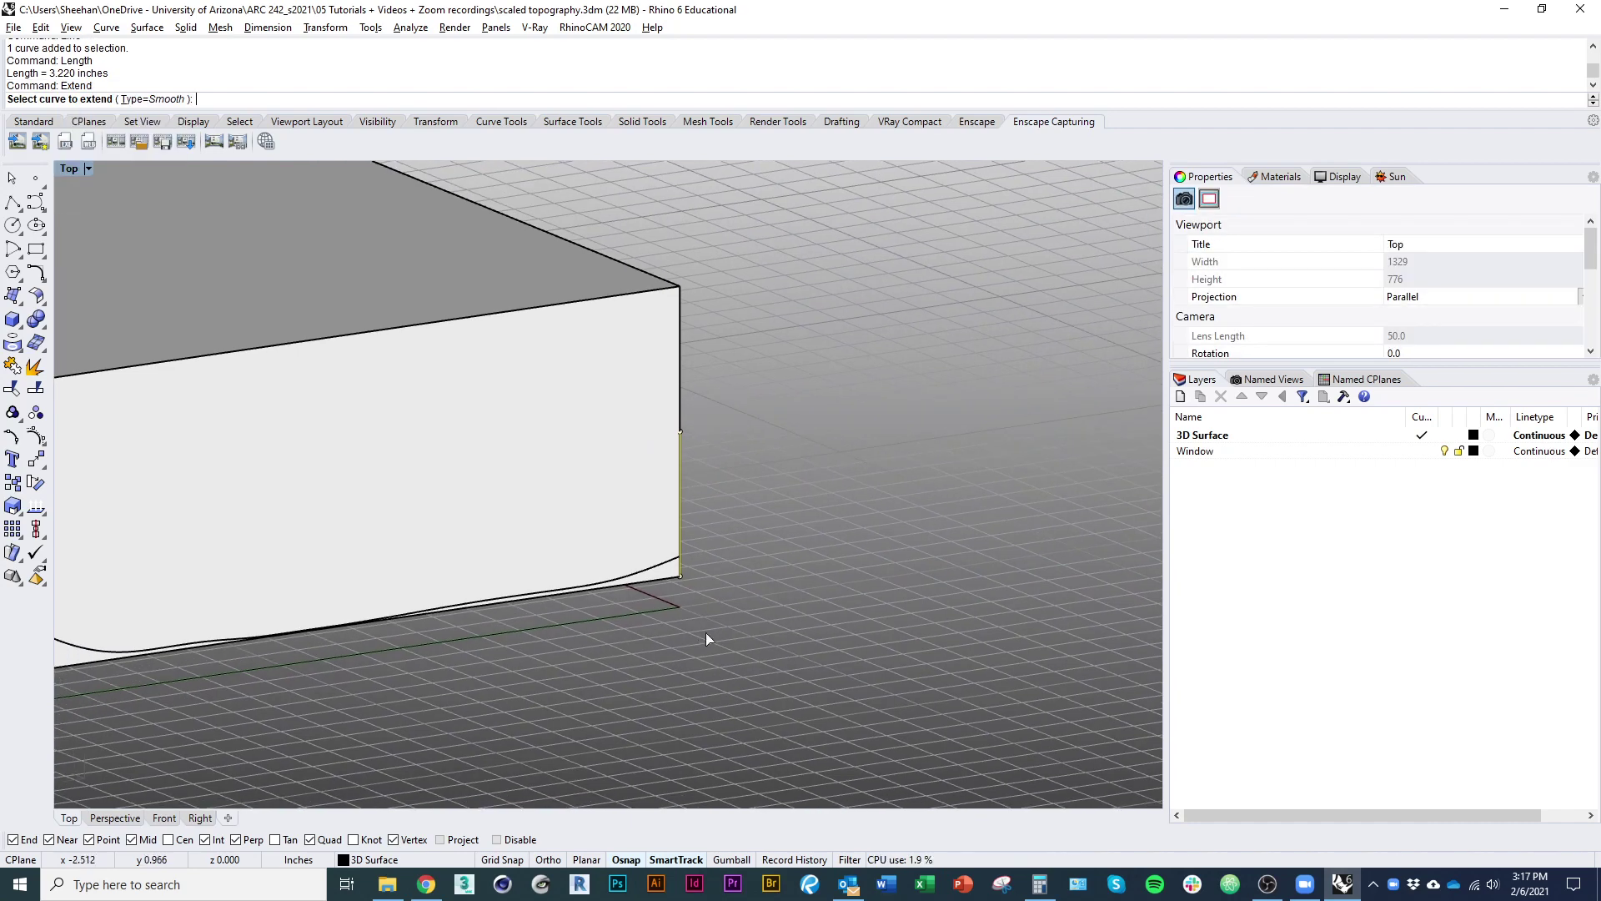
left_click(643, 548)
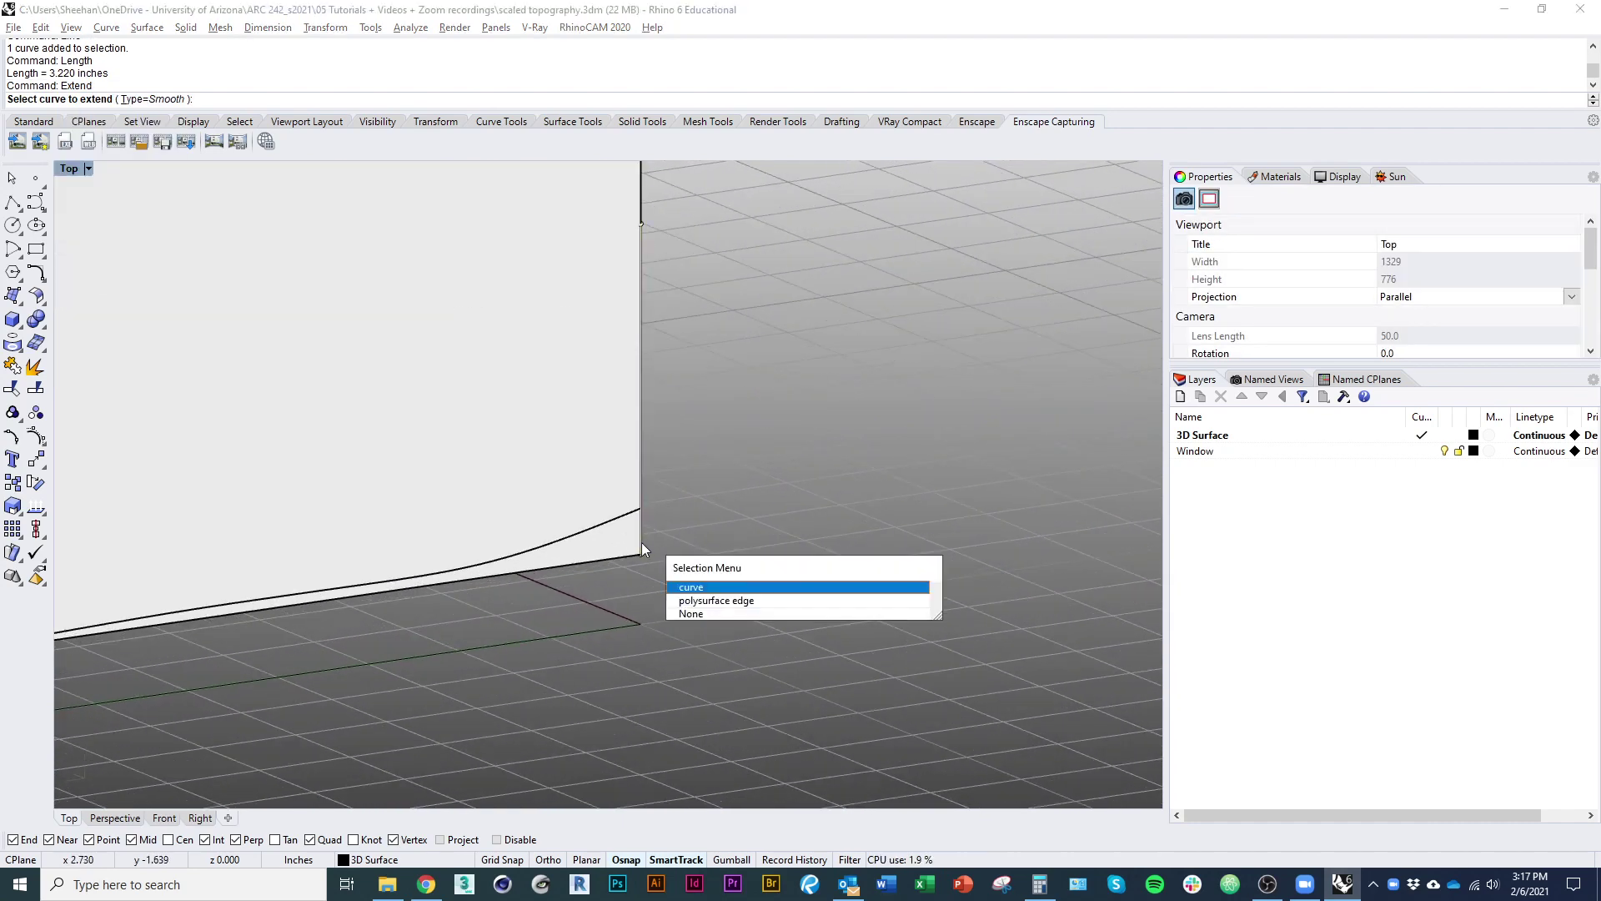
left_click(699, 590)
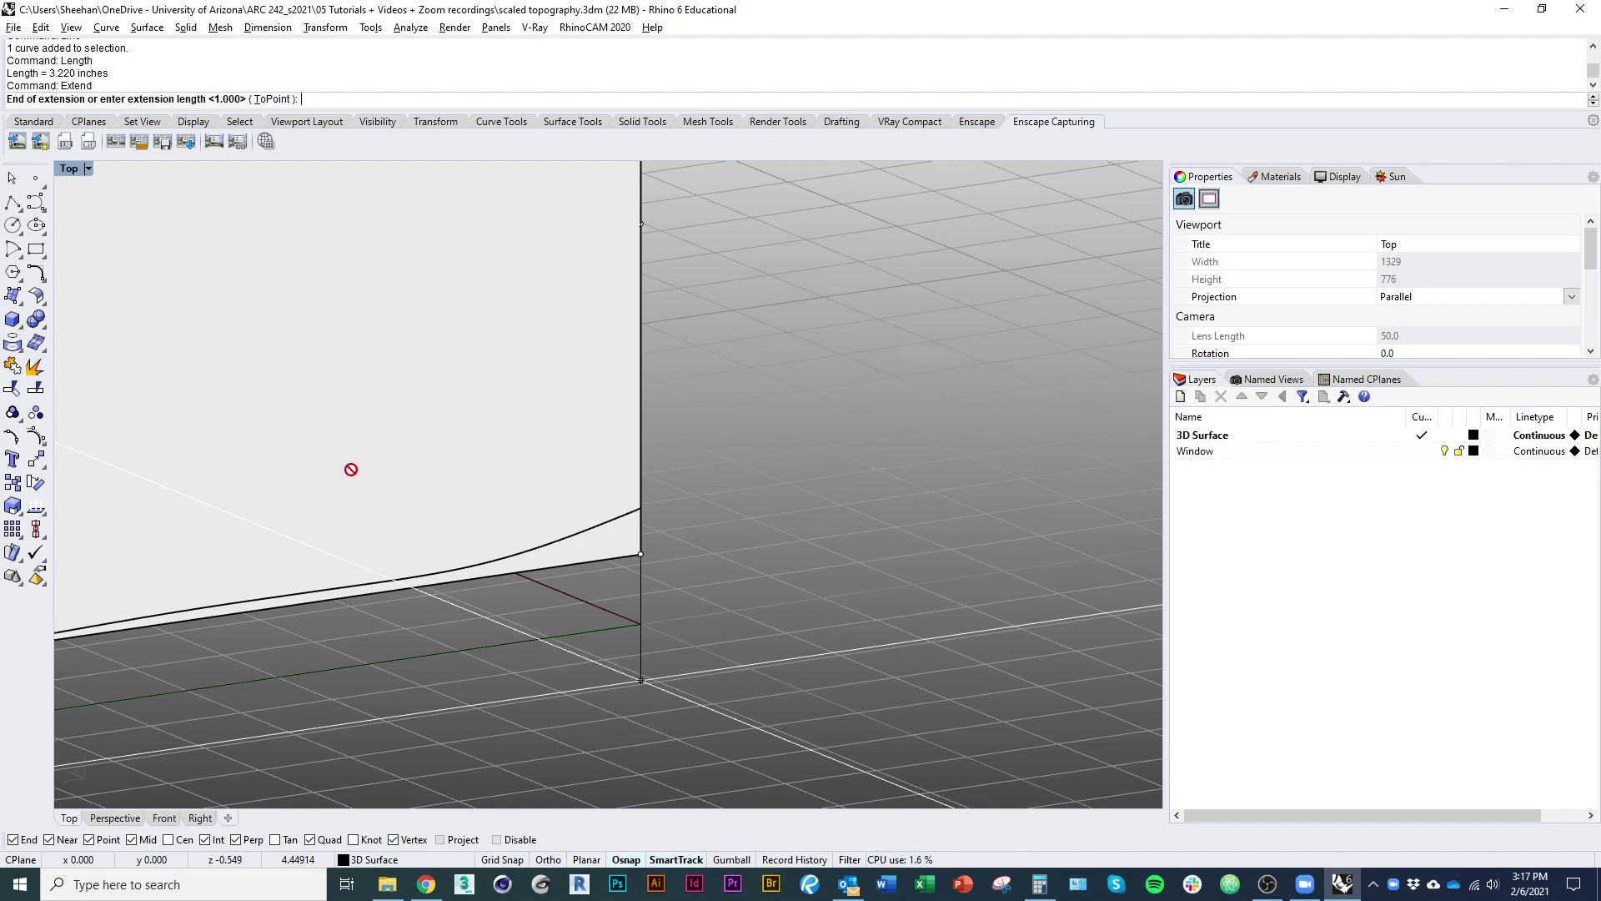
type("1/8")
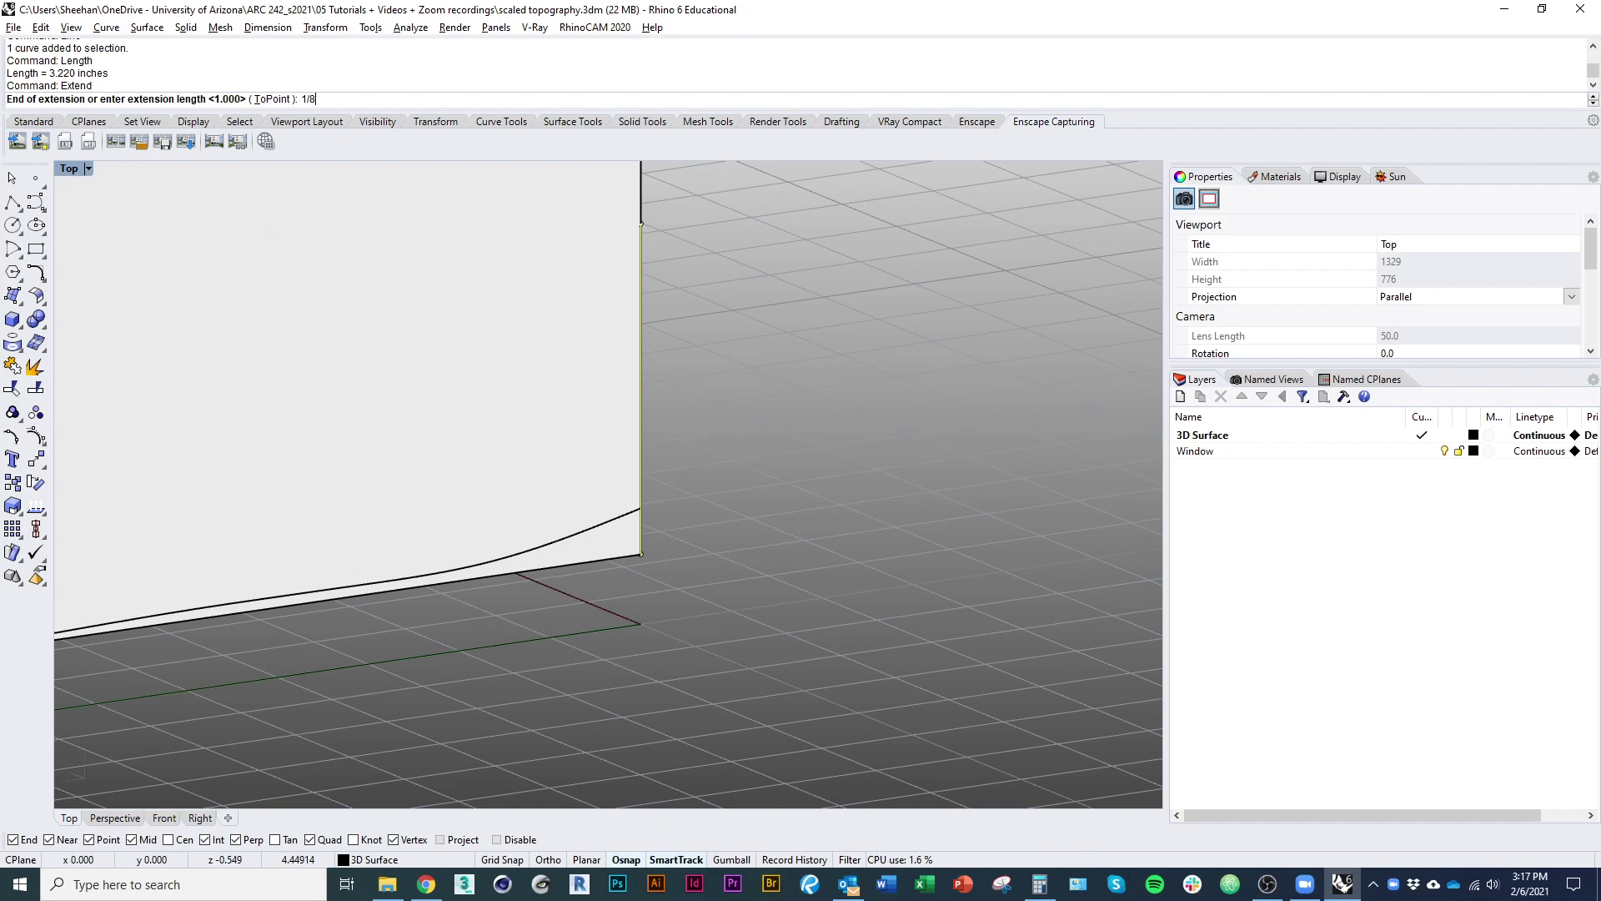
key("Return")
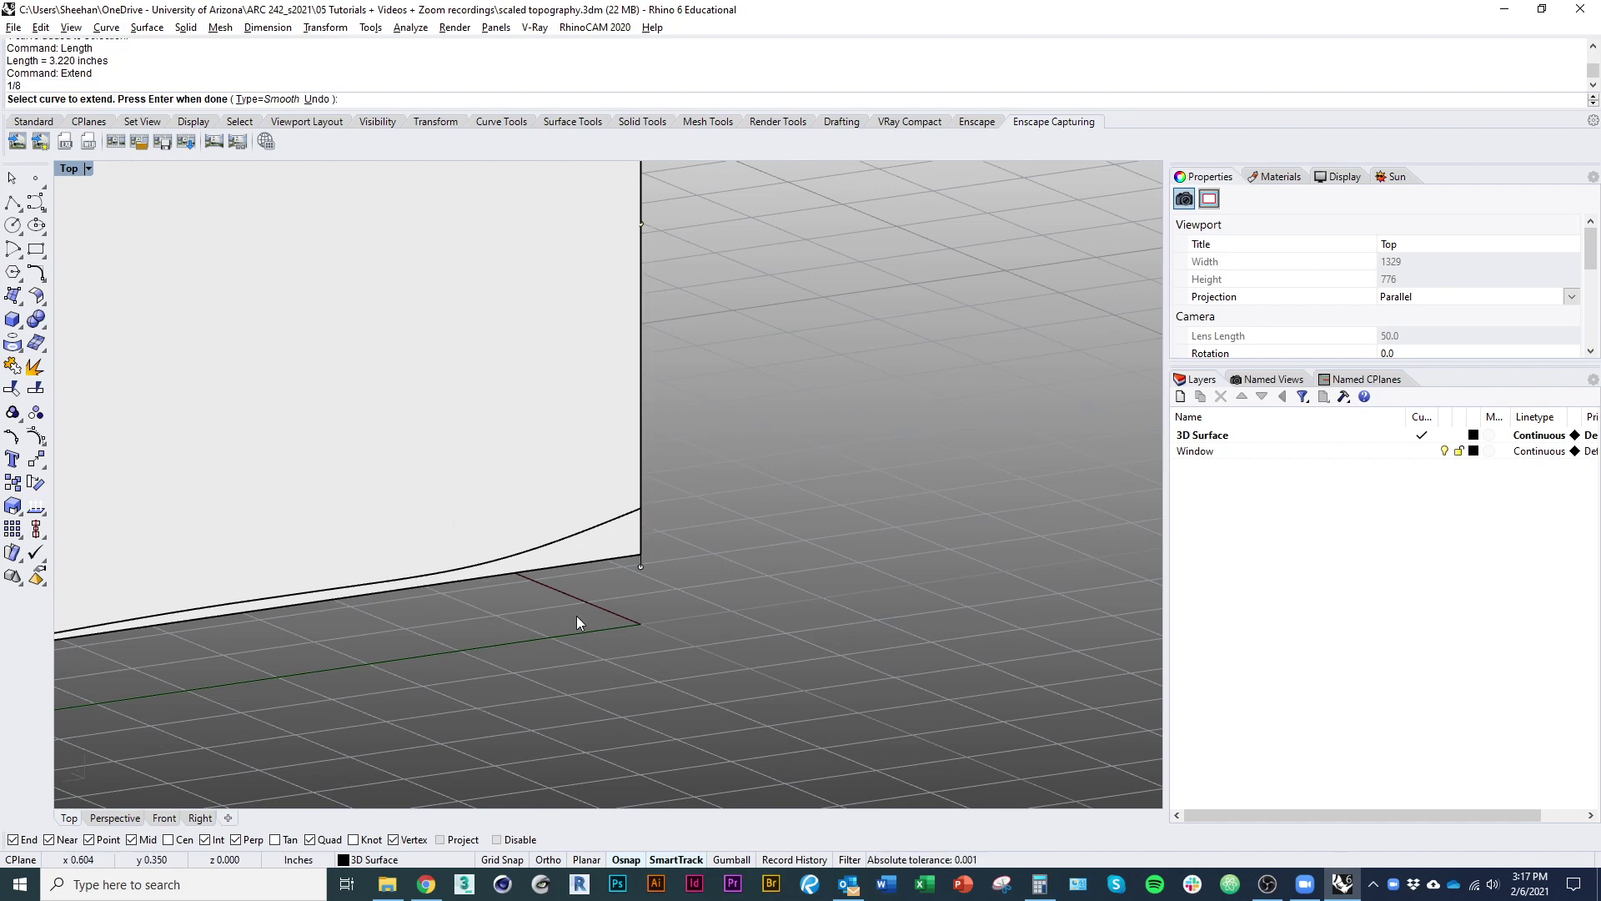
right_click(576, 638)
Scale the box in one dimension about its corner edge's midpoint, from the base corner to the extended line's lower end
right_click_drag(605, 567, 617, 457, "ctrl")
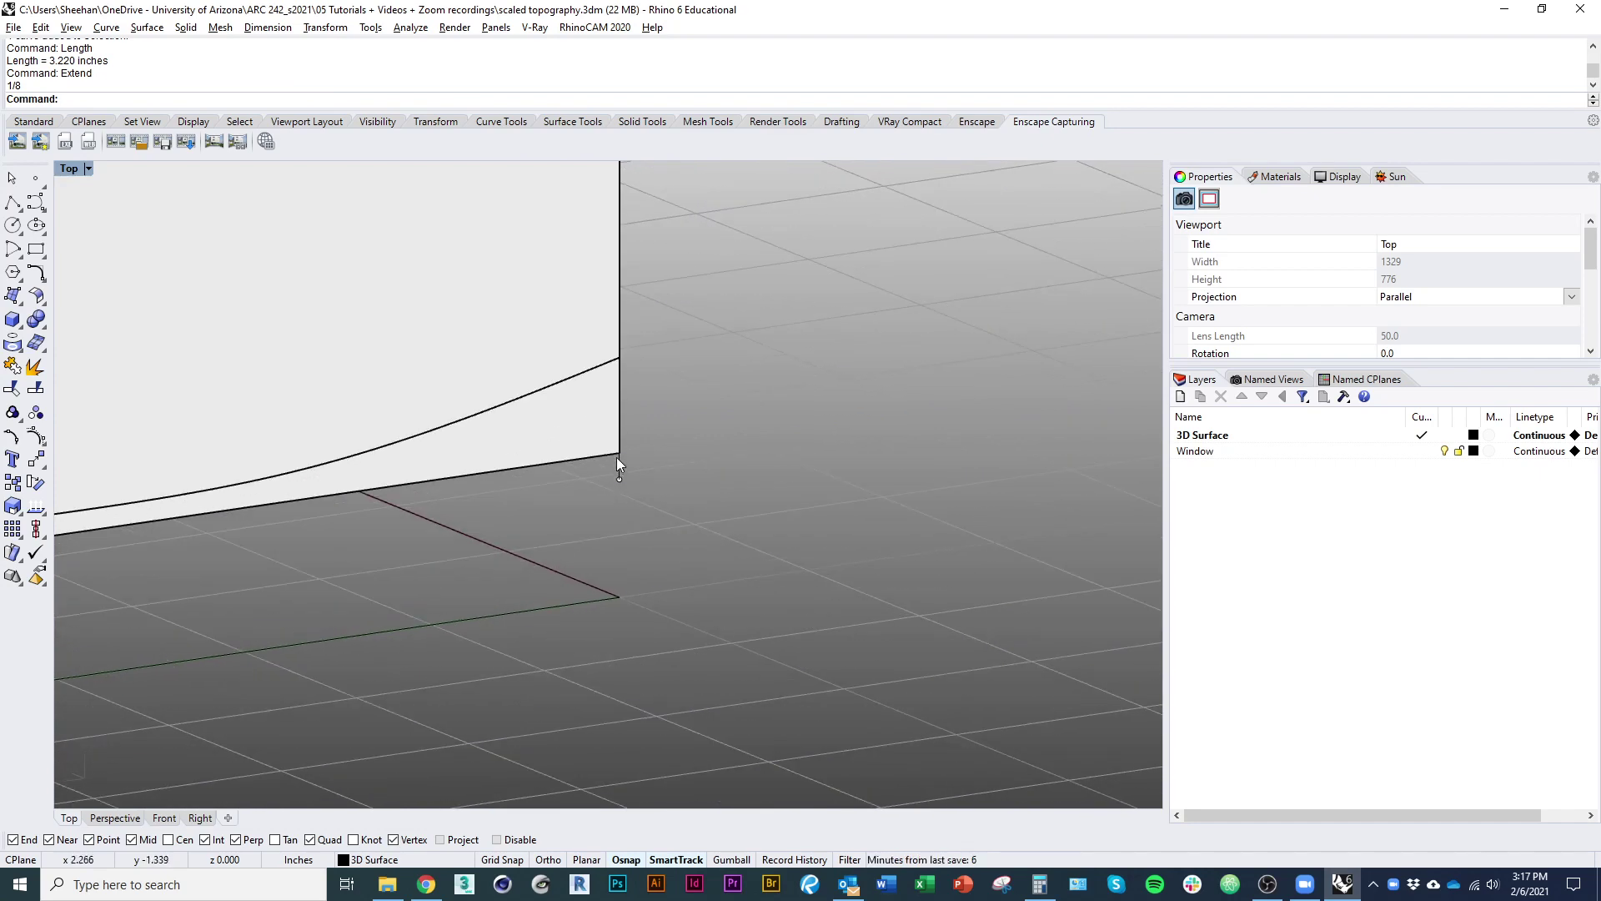
right_click_drag(642, 525, 639, 631, "ctrl")
left_click(567, 495)
right_click_drag(649, 550, 685, 589)
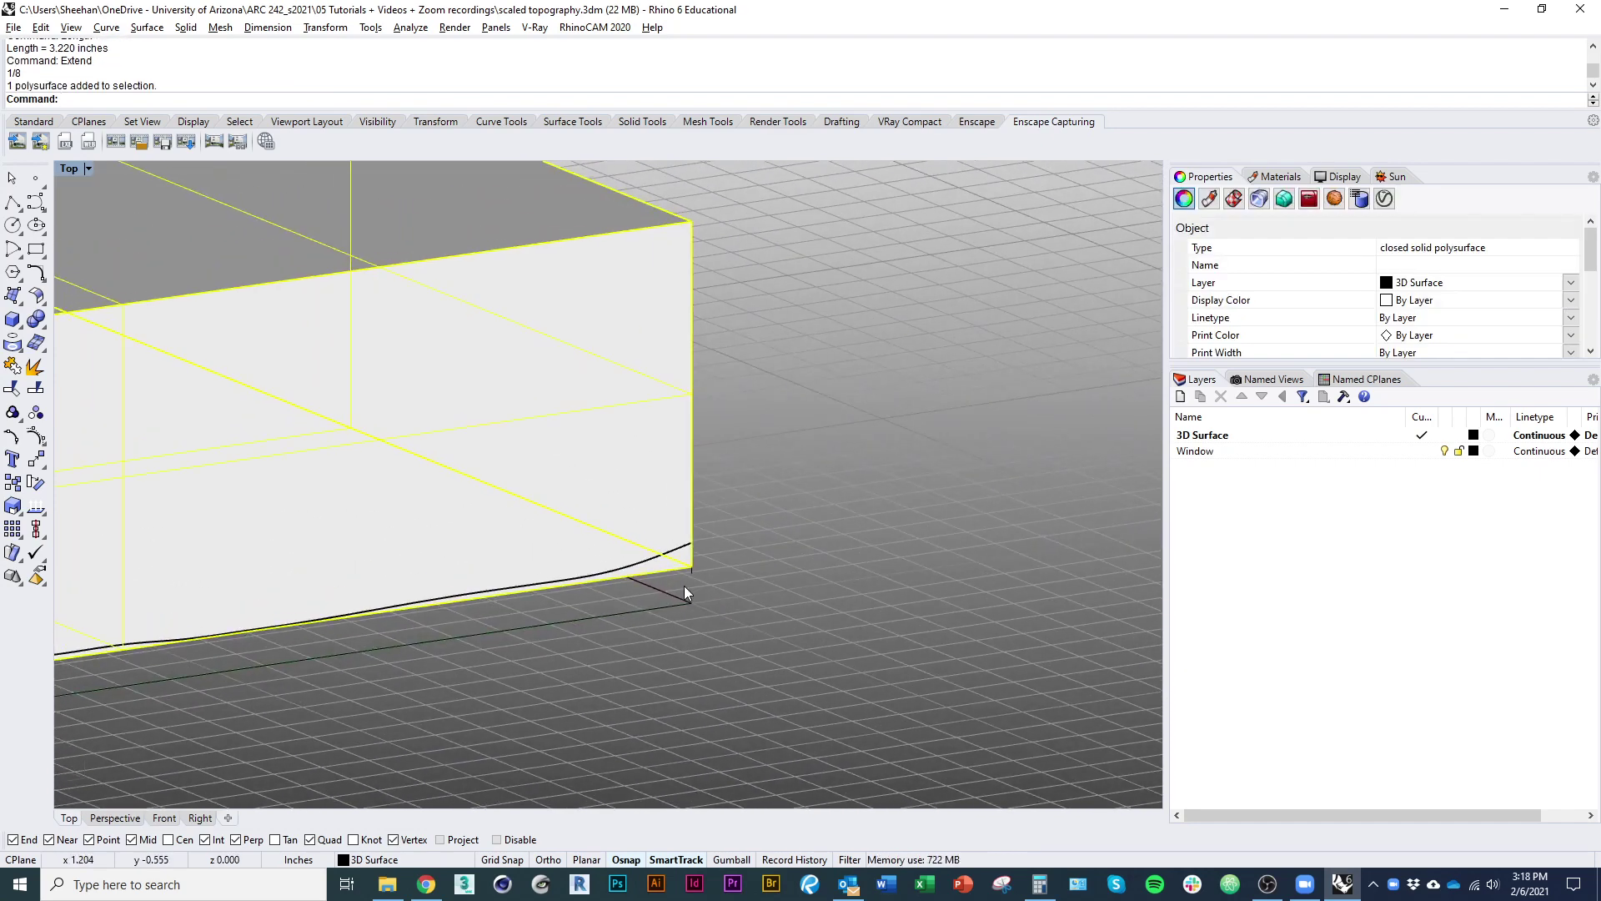
type("BoundingBox")
key("Escape")
type("Scale1D")
key("Return")
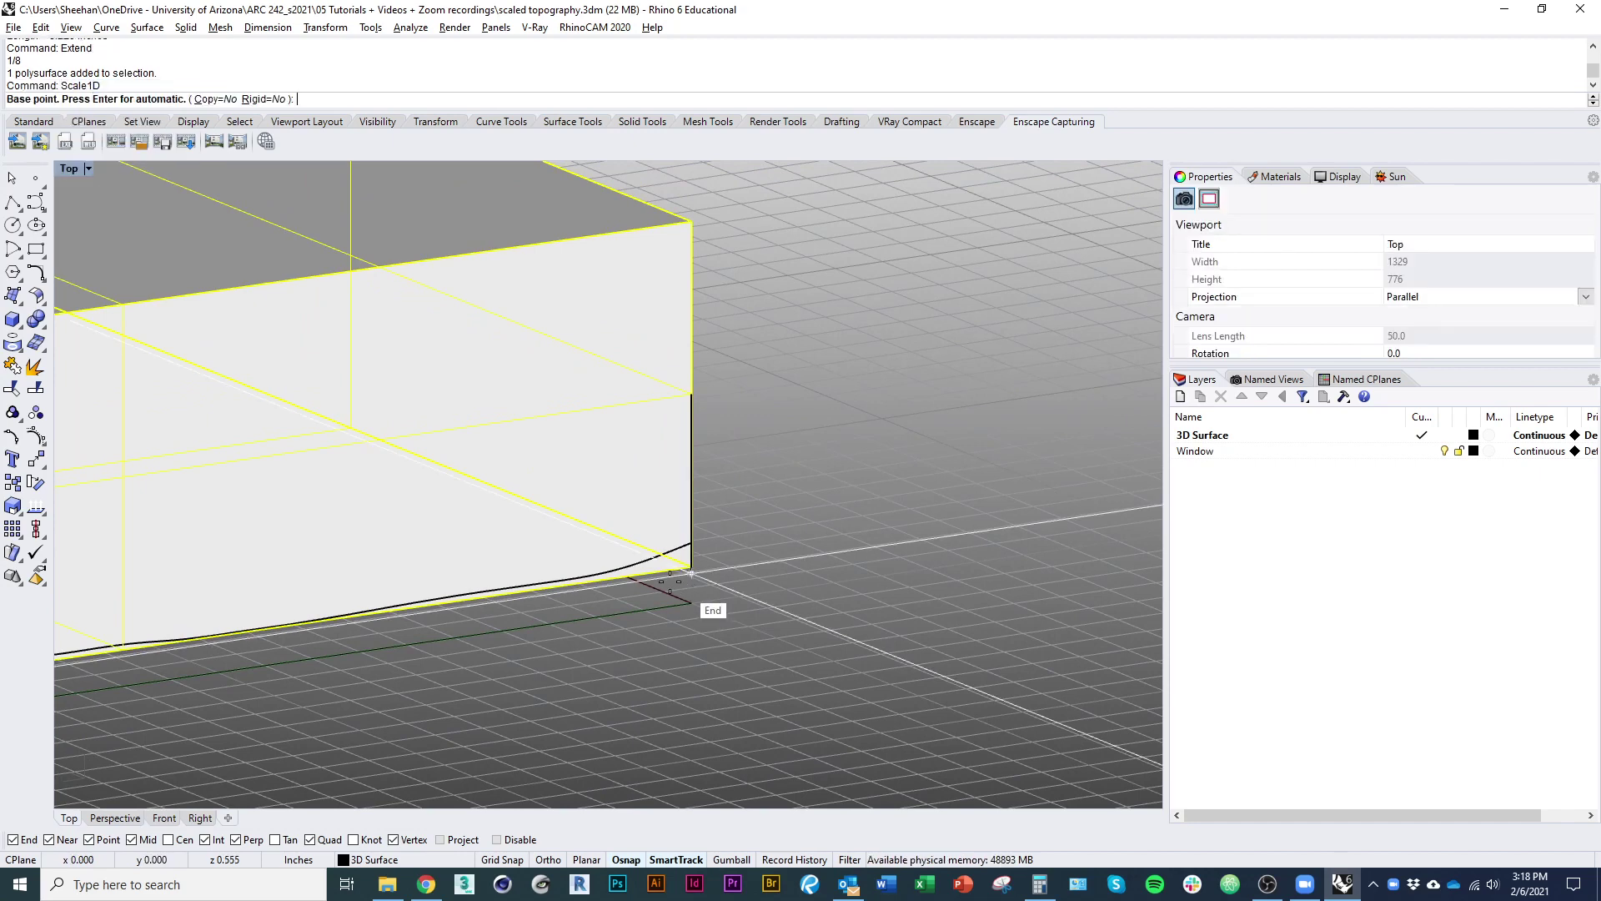
left_click(692, 395)
scroll(734, 538, "up", 4)
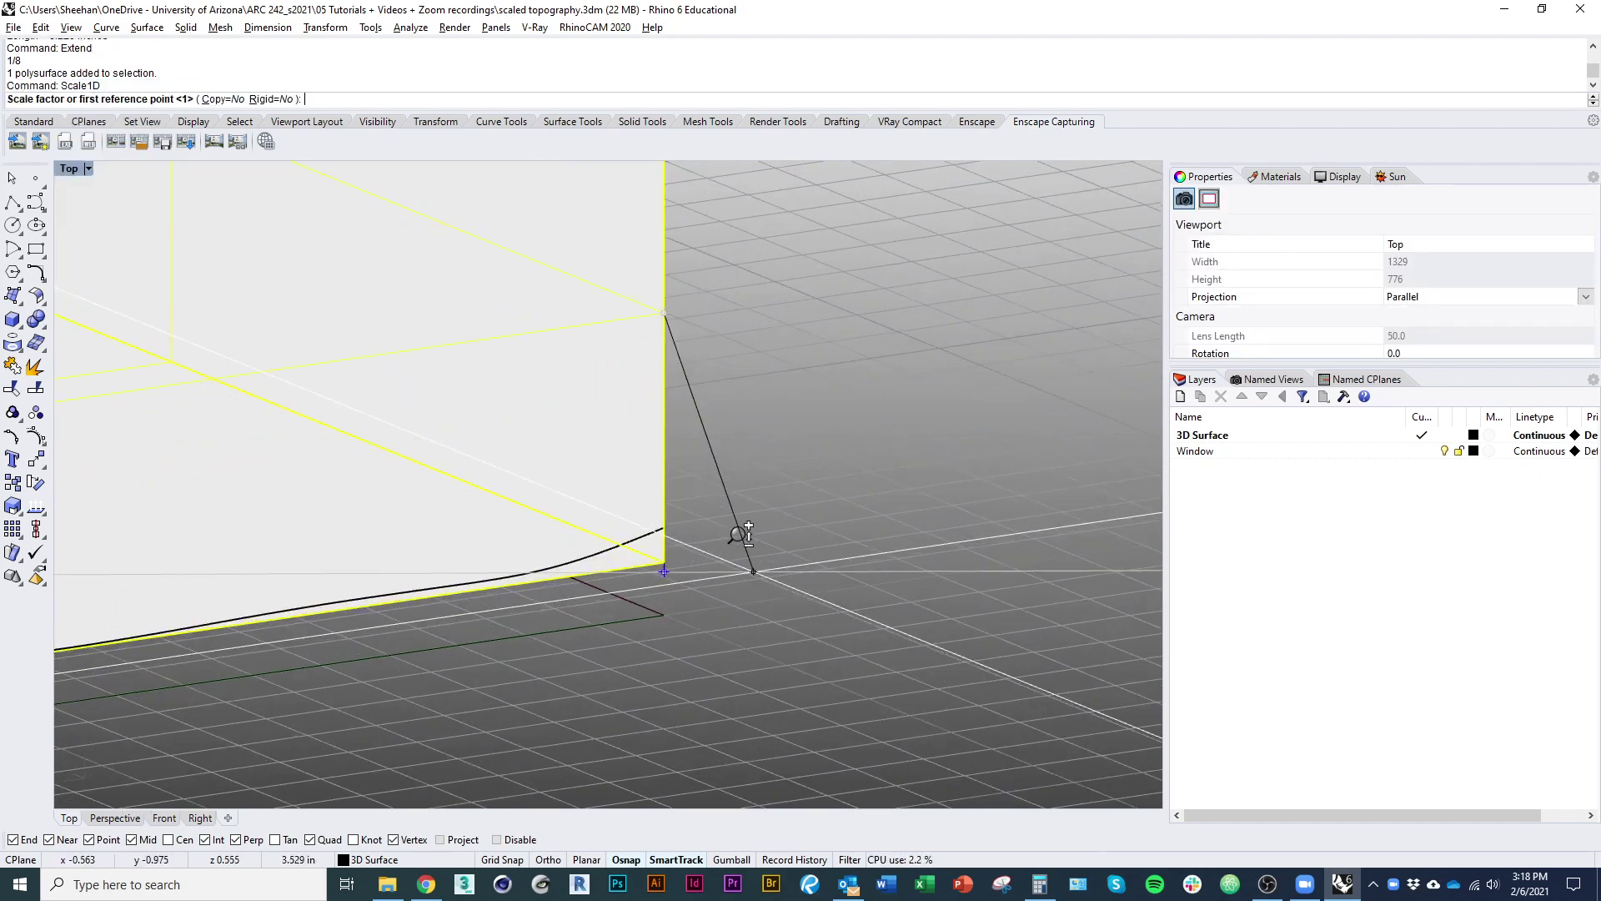
left_click(552, 556)
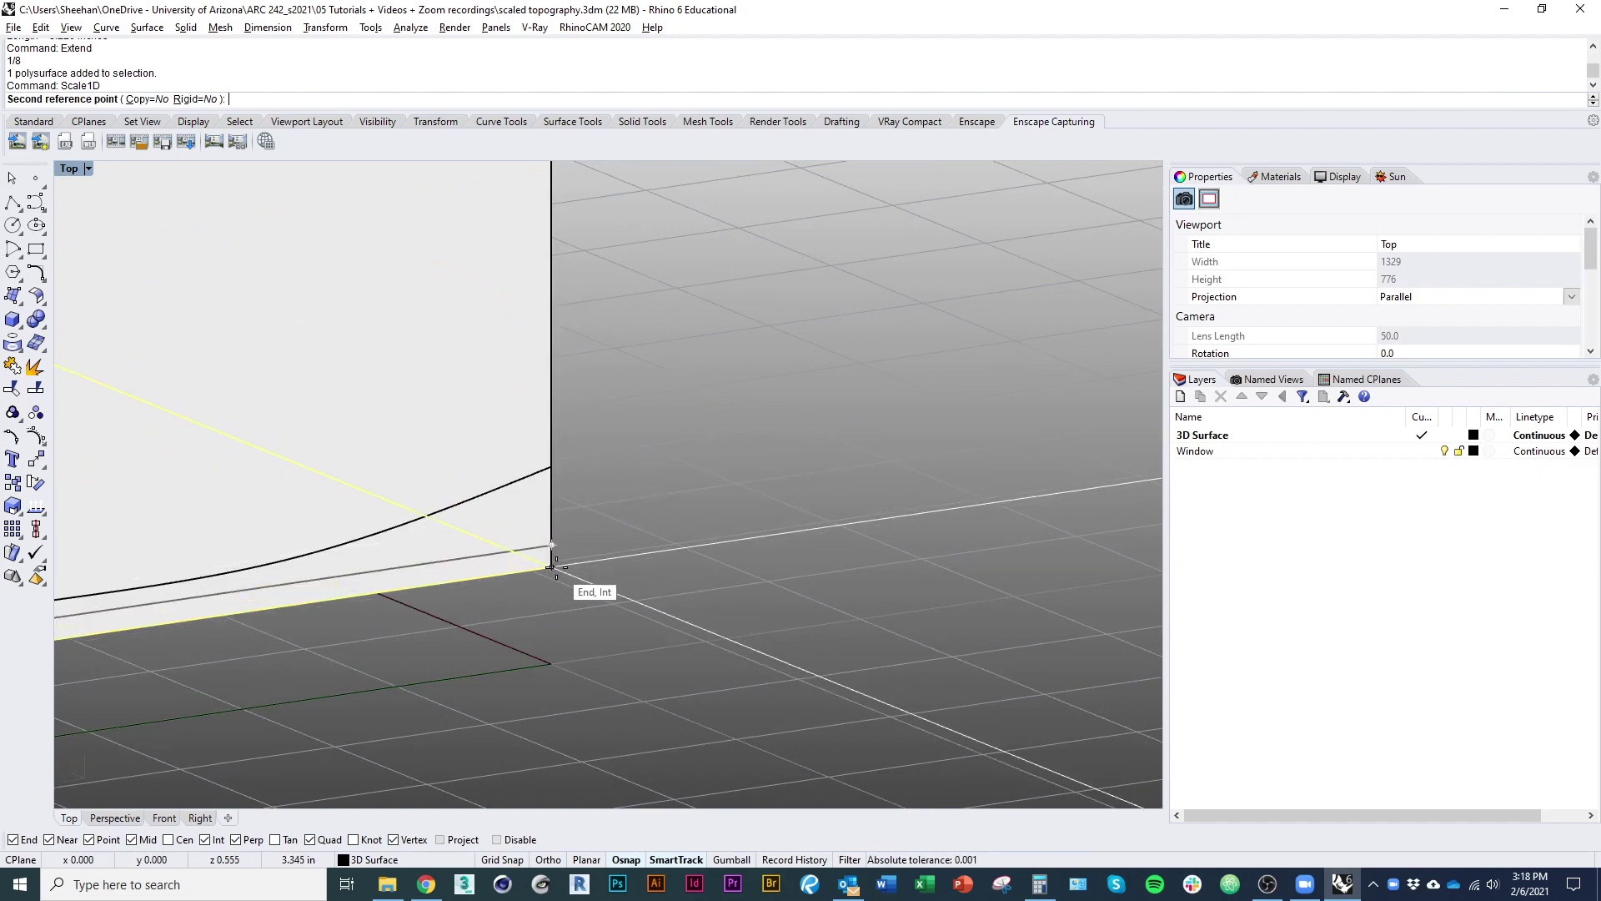
left_click(552, 556)
scroll(625, 650, "down", 3)
key("Escape")
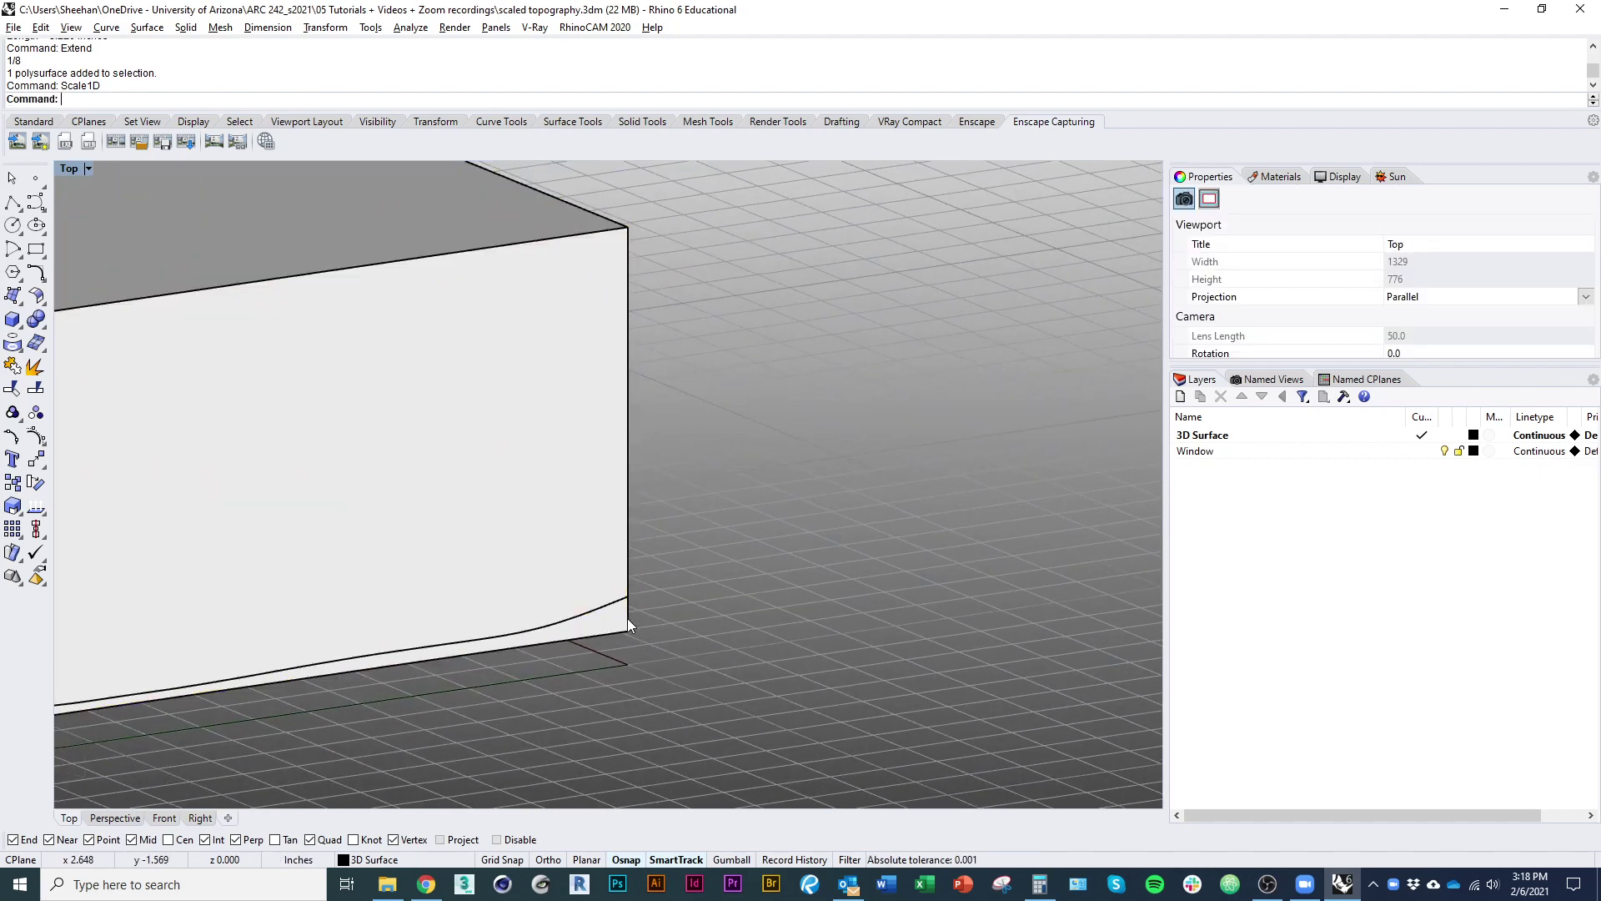
Delete the vertical reference line at the box's corner
left_click(627, 621)
left_click(684, 676)
type("d")
key("Return")
scroll(731, 583, "down", 2)
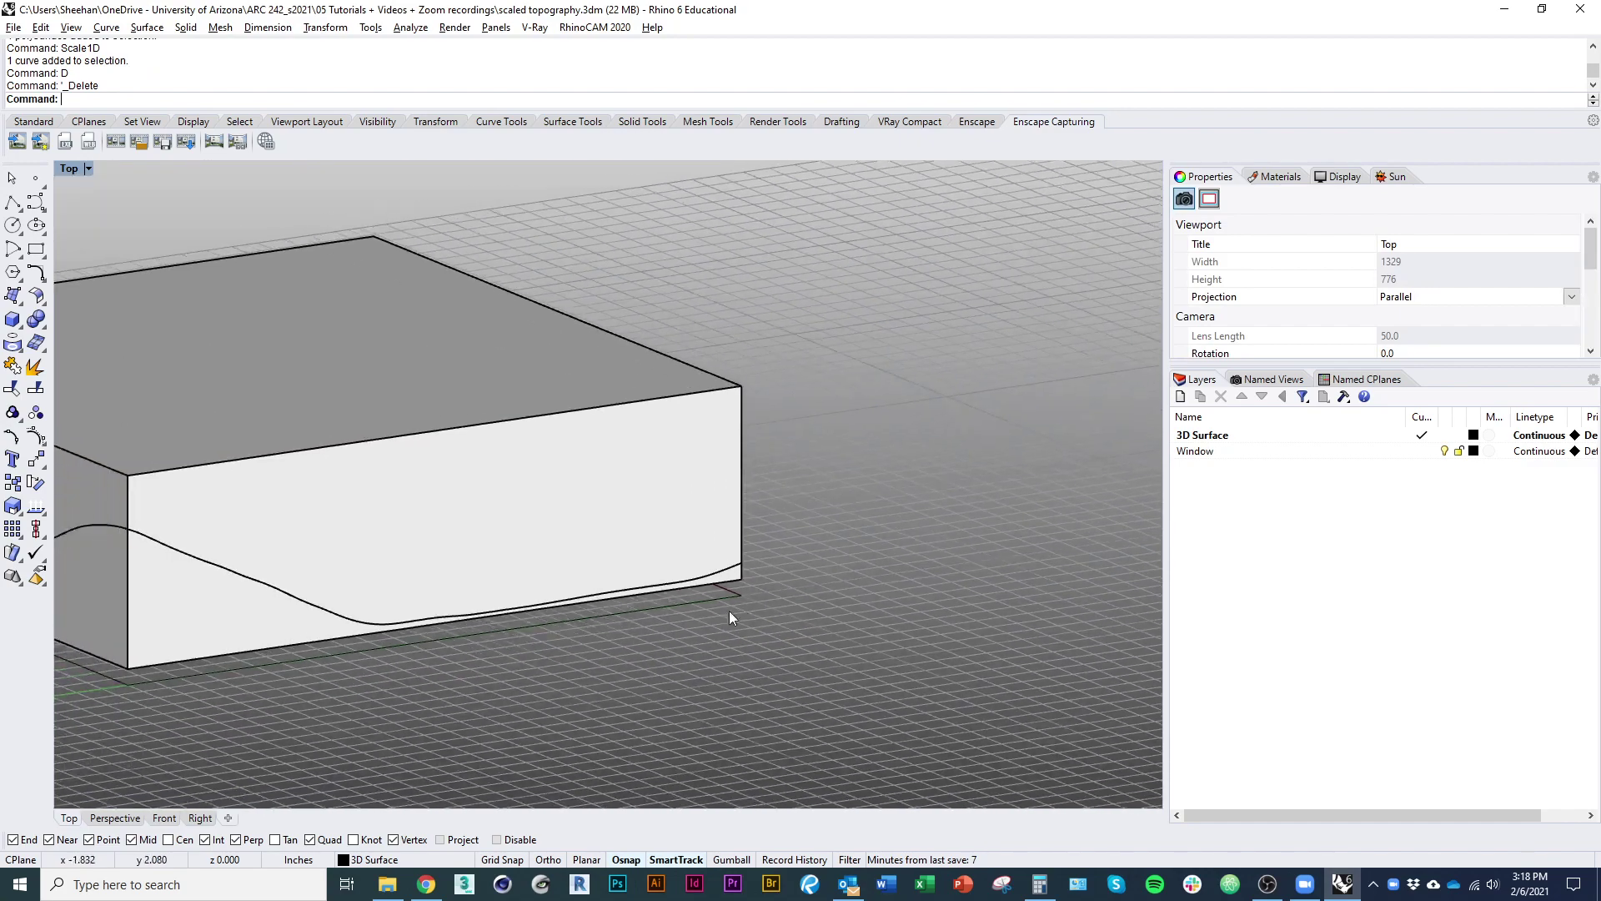
scroll(667, 650, "down", 5)
type("d")
key("Return")
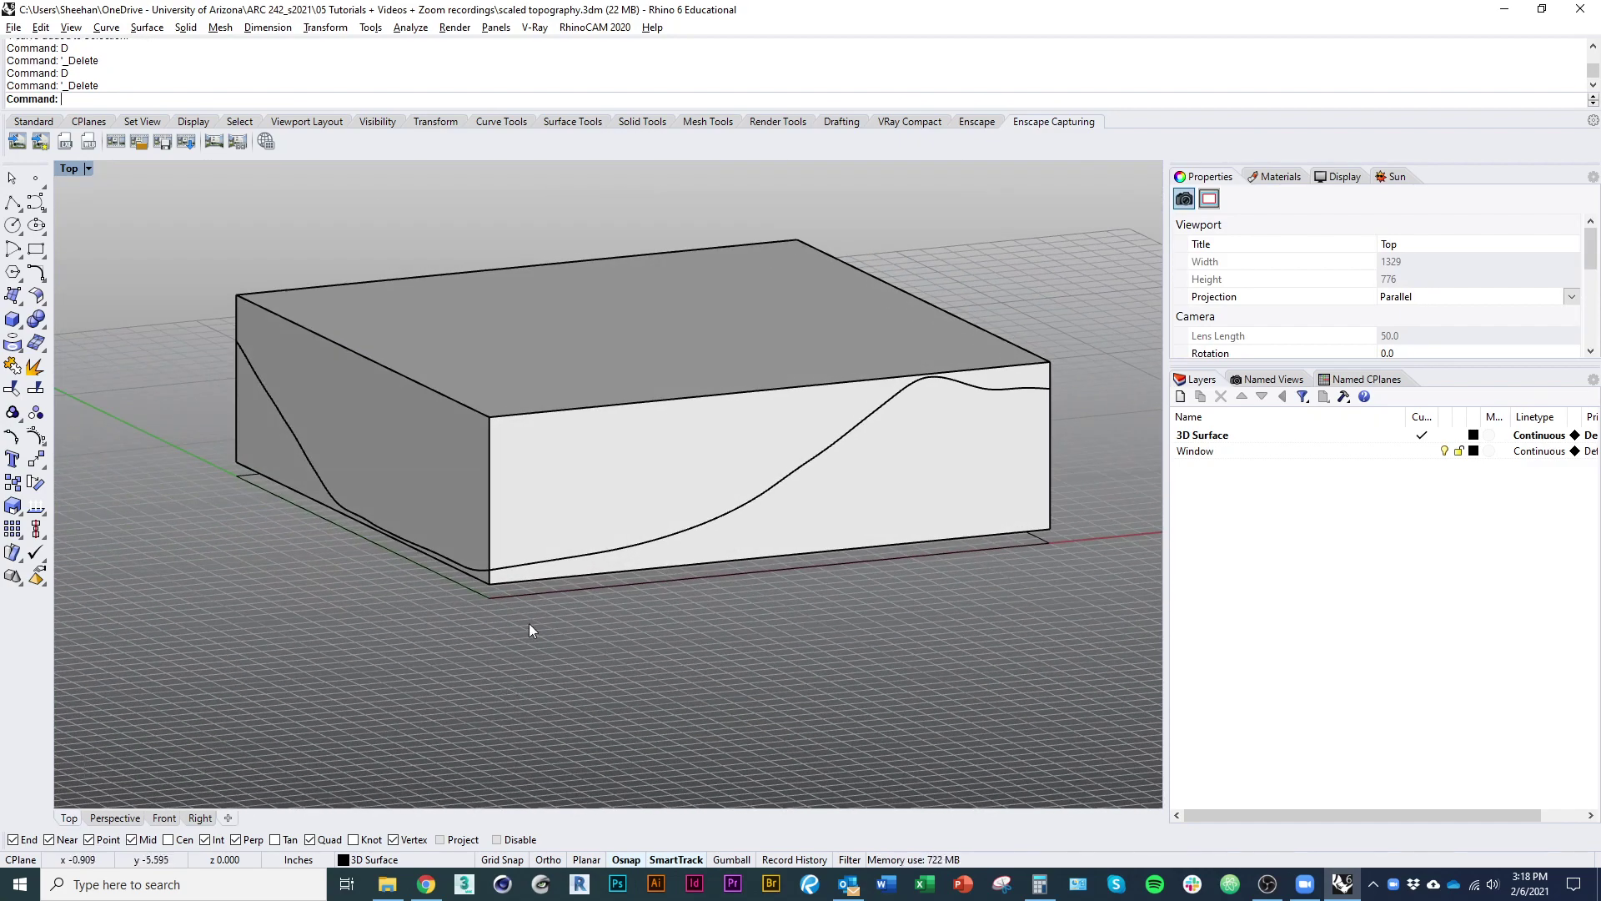
Examine the box and the boundary curve below it from several angles and from the top view to compare their extents
right_click_drag(581, 560, 567, 630)
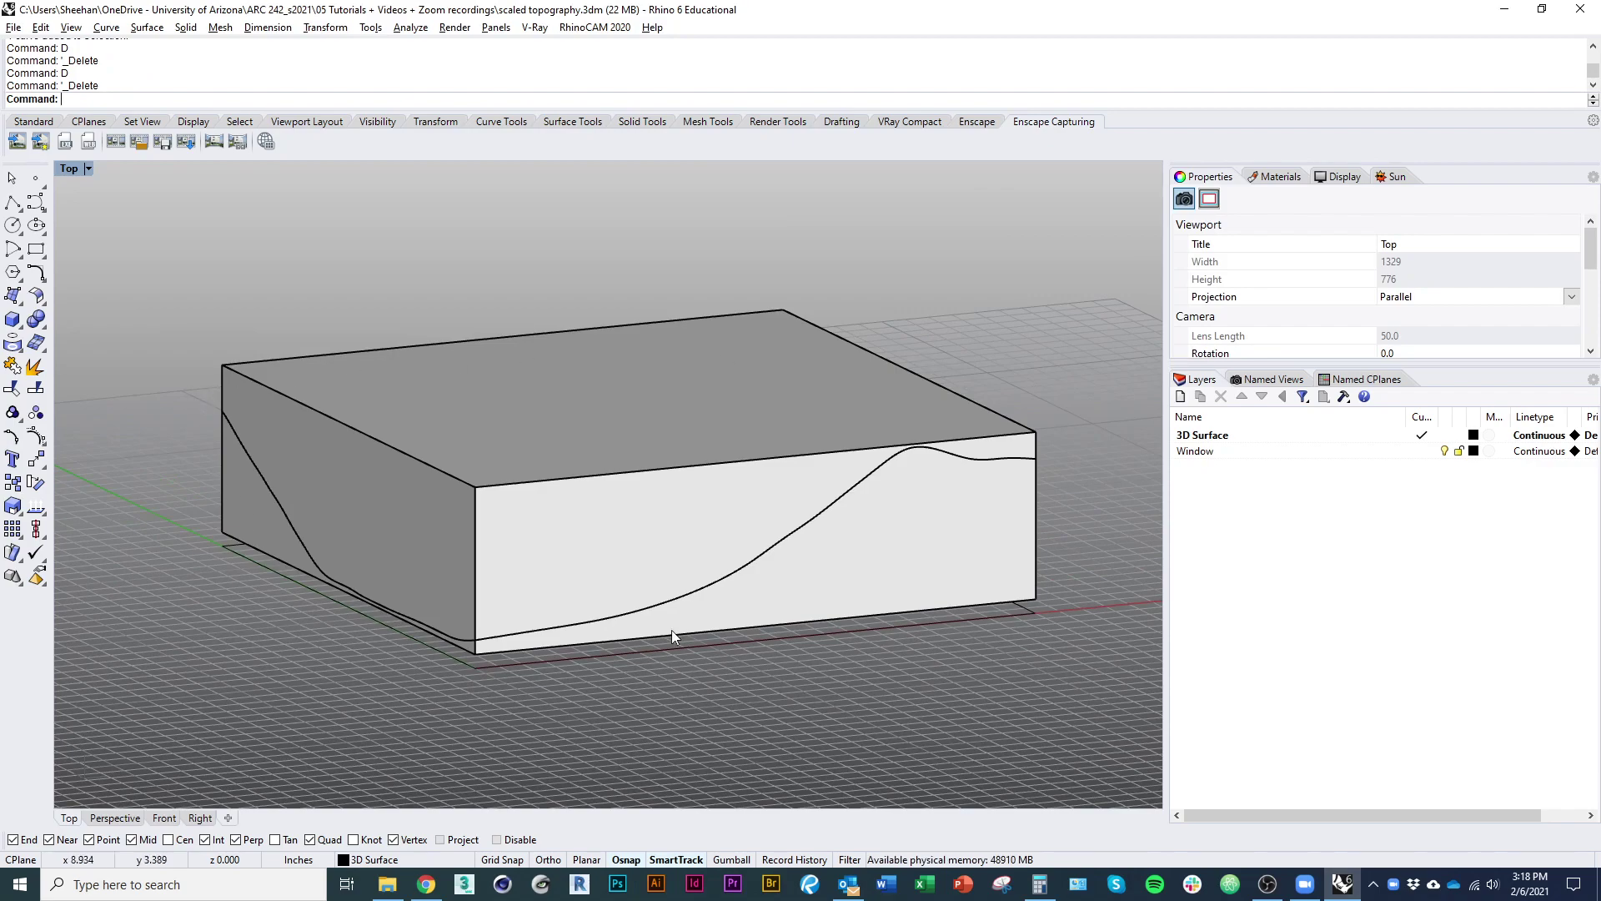
right_click_drag(893, 393, 822, 497, "ctrl+shift")
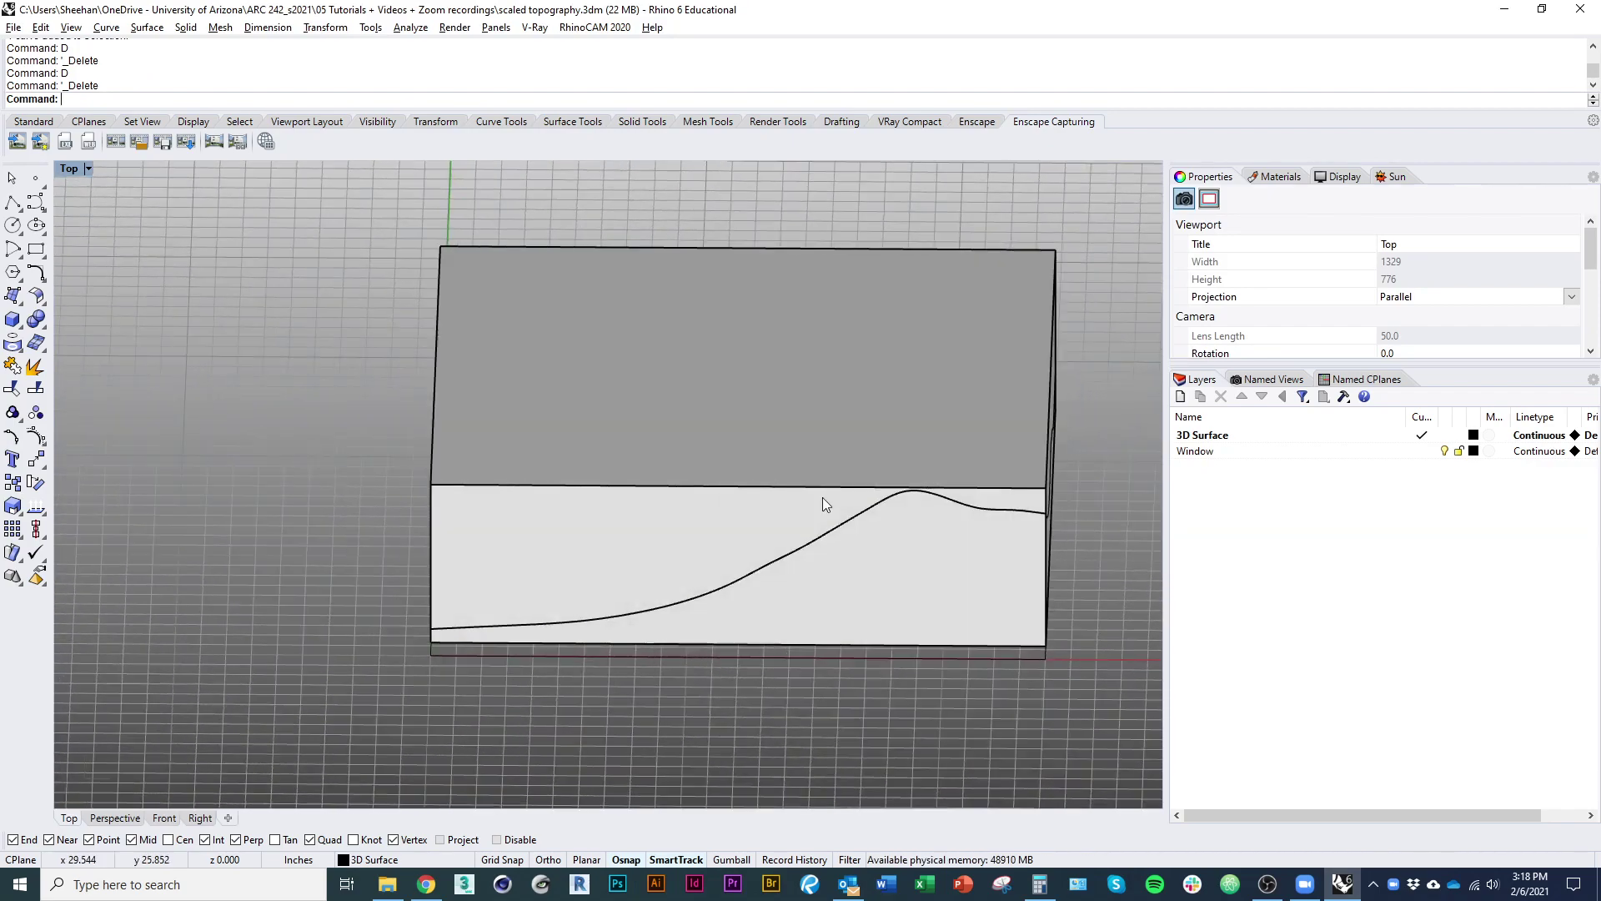
left_click(793, 658)
right_click_drag(792, 658, 437, 694, "ctrl+shift")
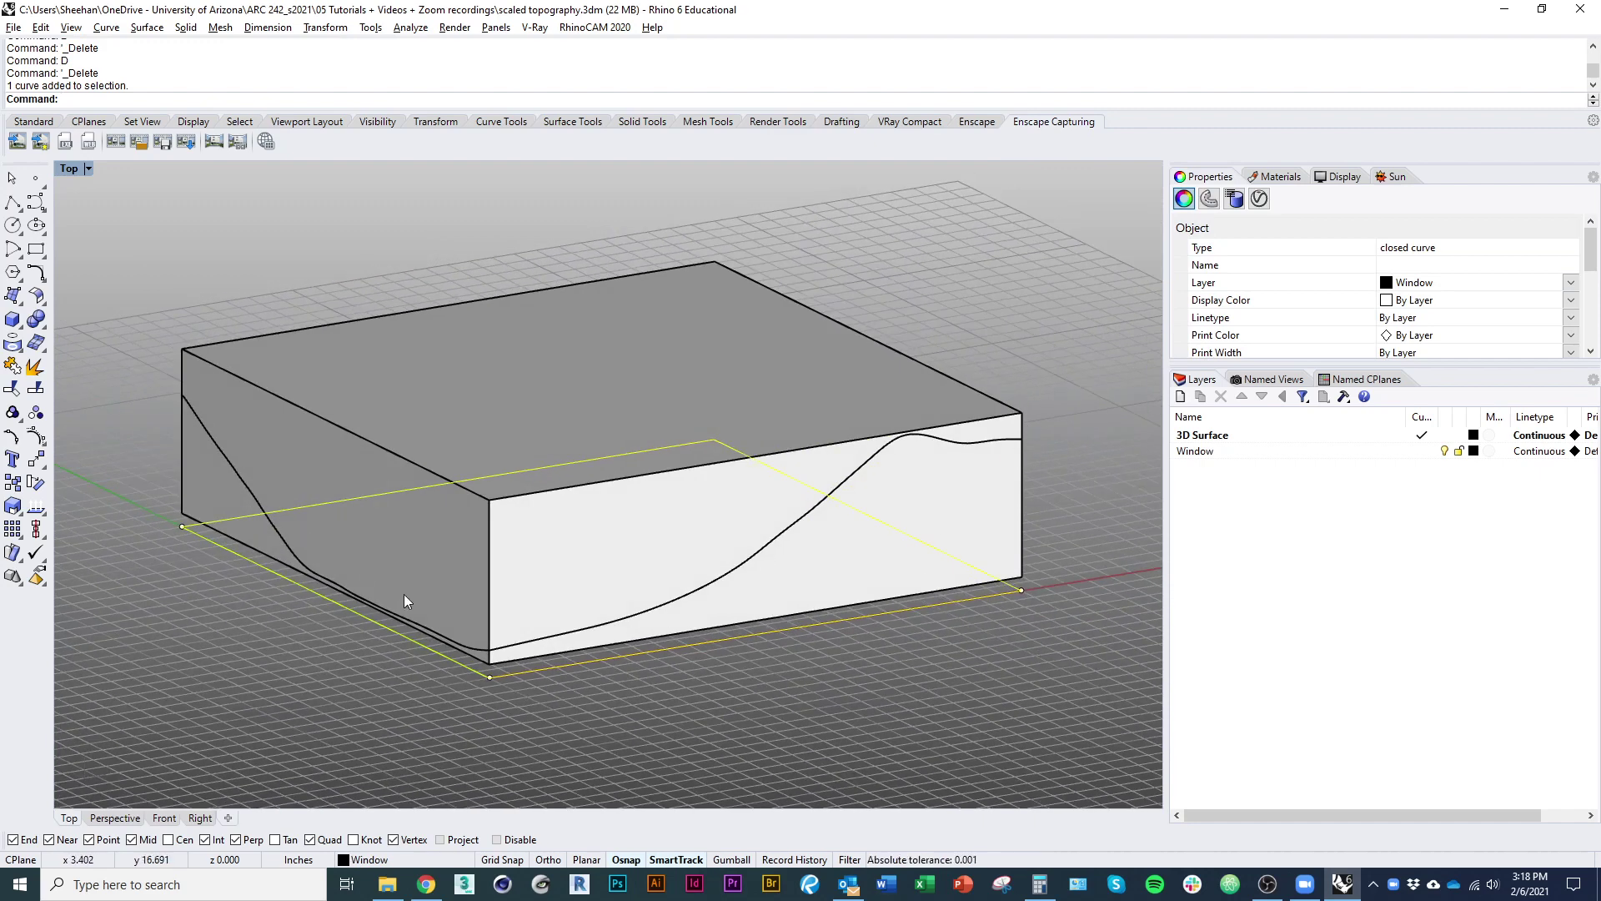
right_click_drag(404, 593, 411, 529, "ctrl+shift")
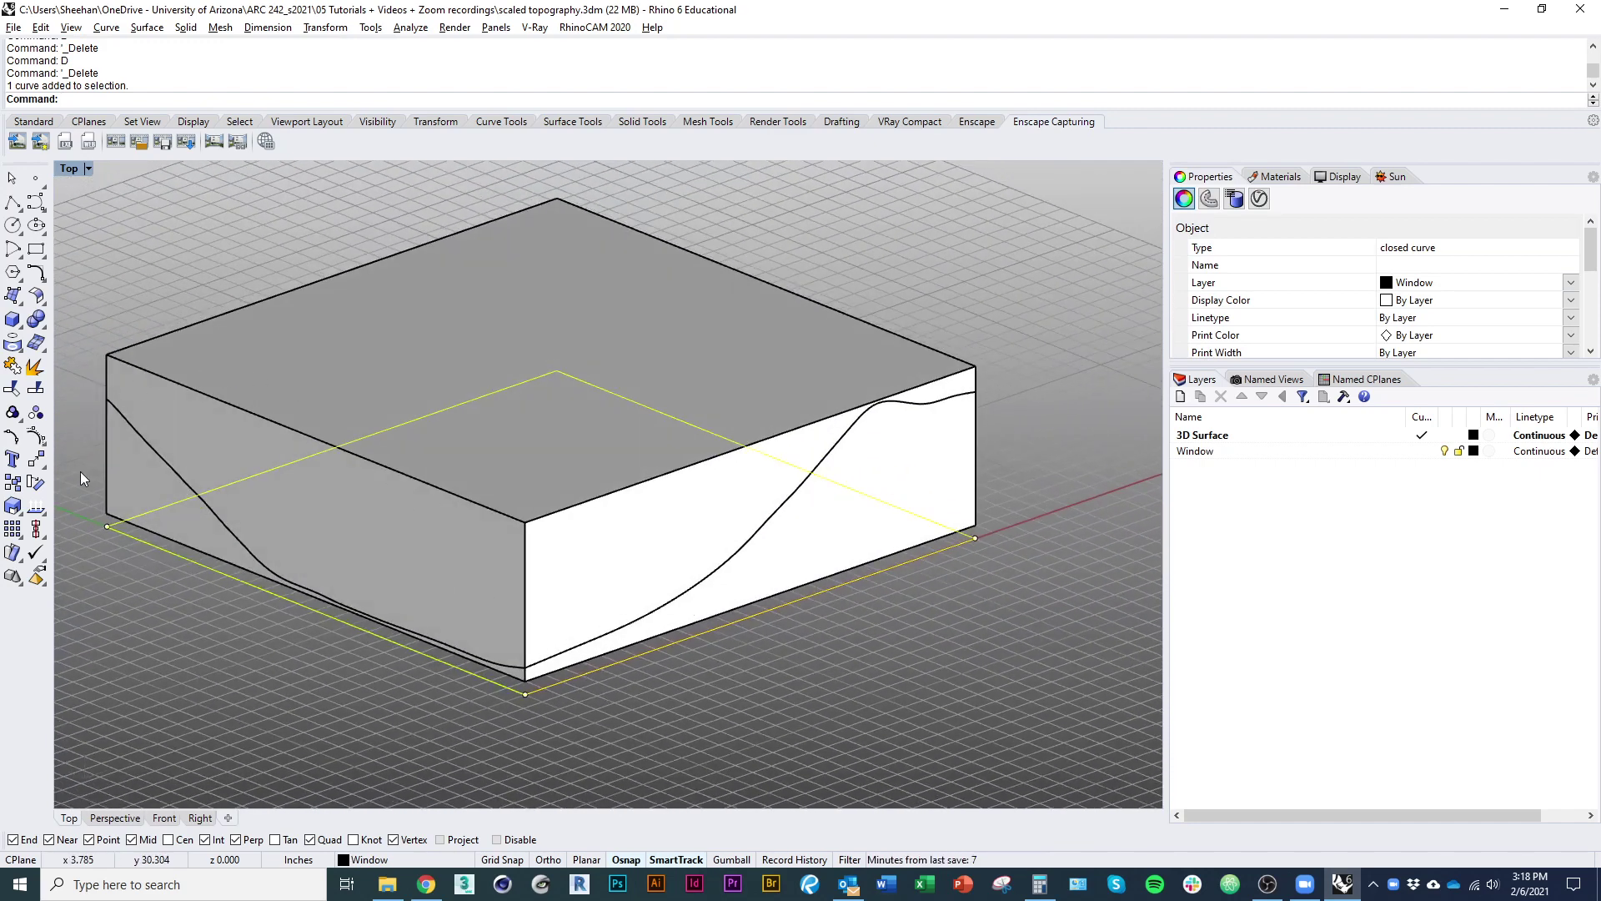
scroll(592, 575, "up", 3)
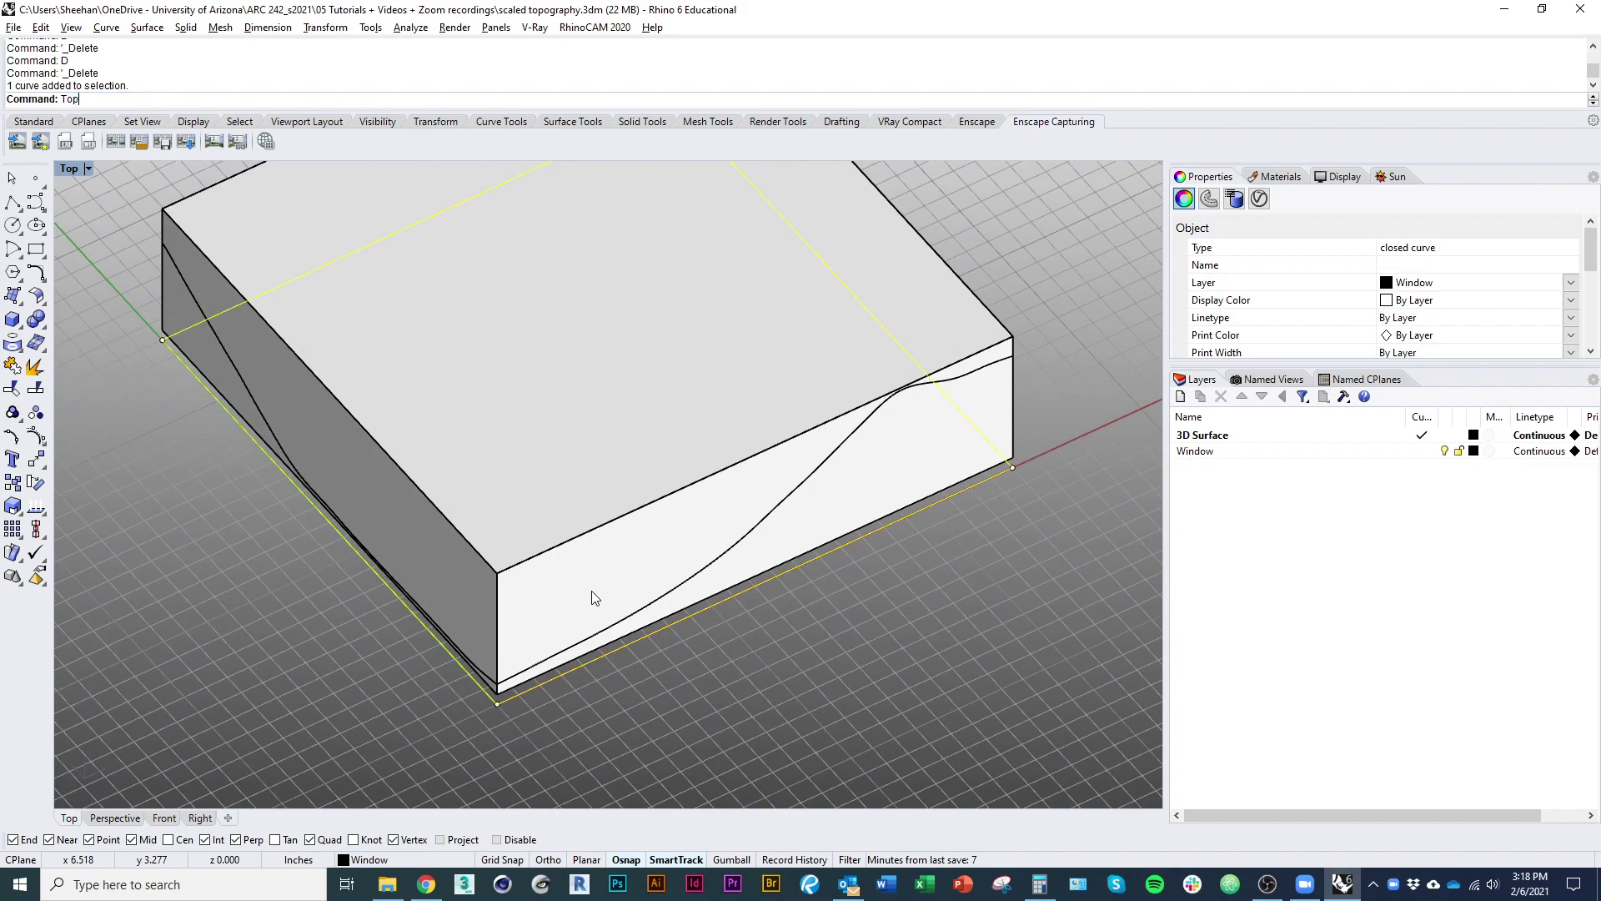
key("Return")
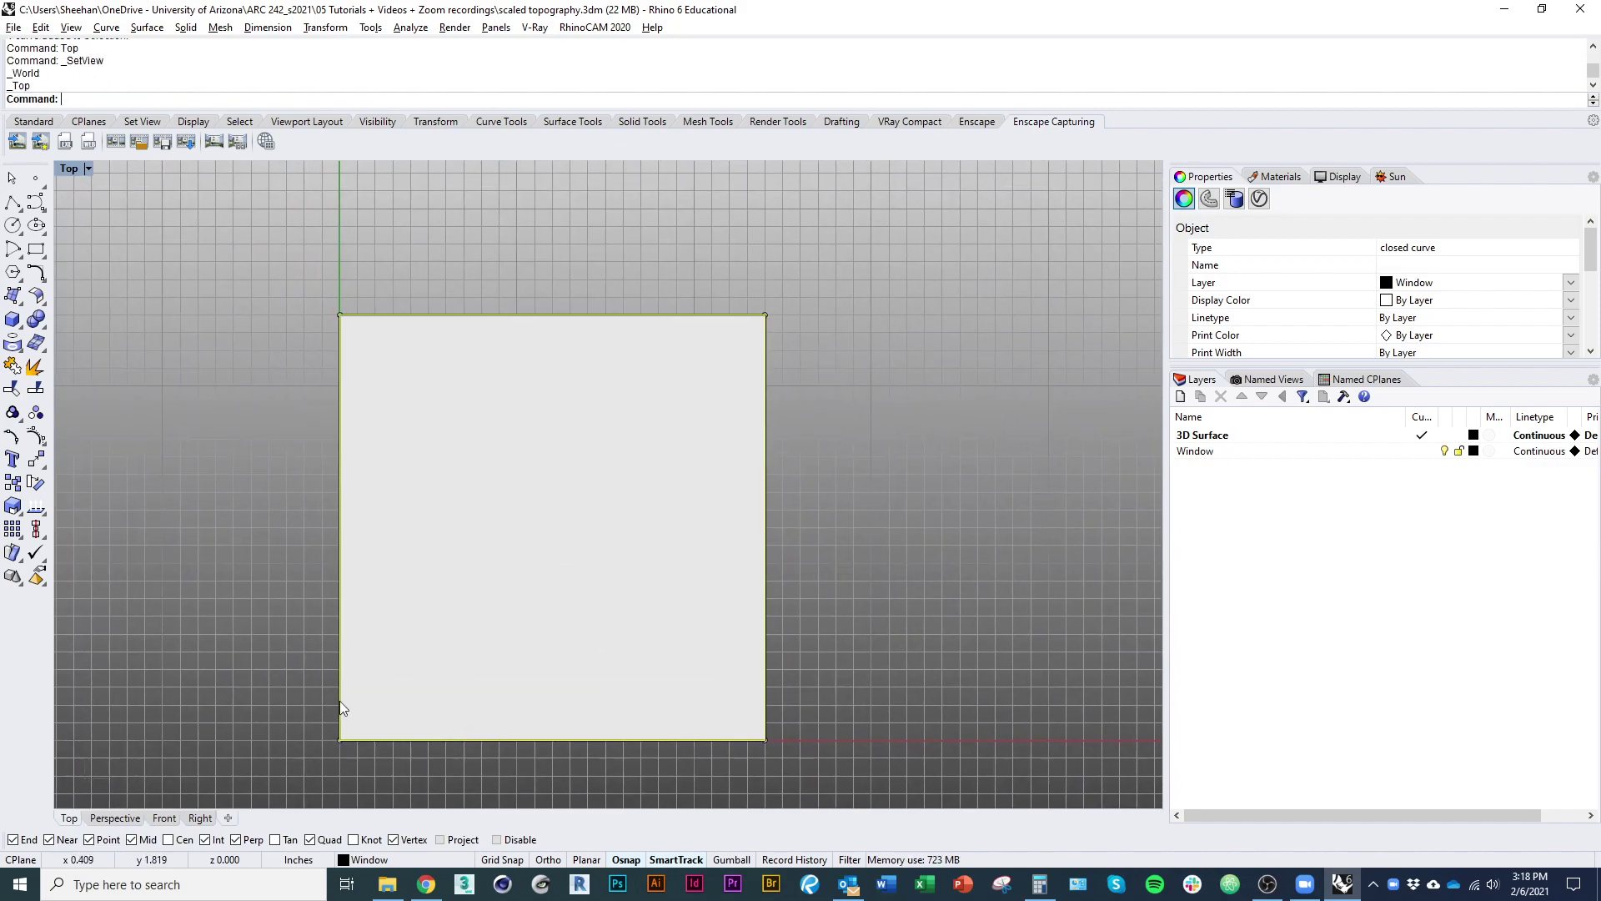
right_click_drag(484, 739, 615, 537, "ctrl+shift")
right_click_drag(648, 618, 615, 586)
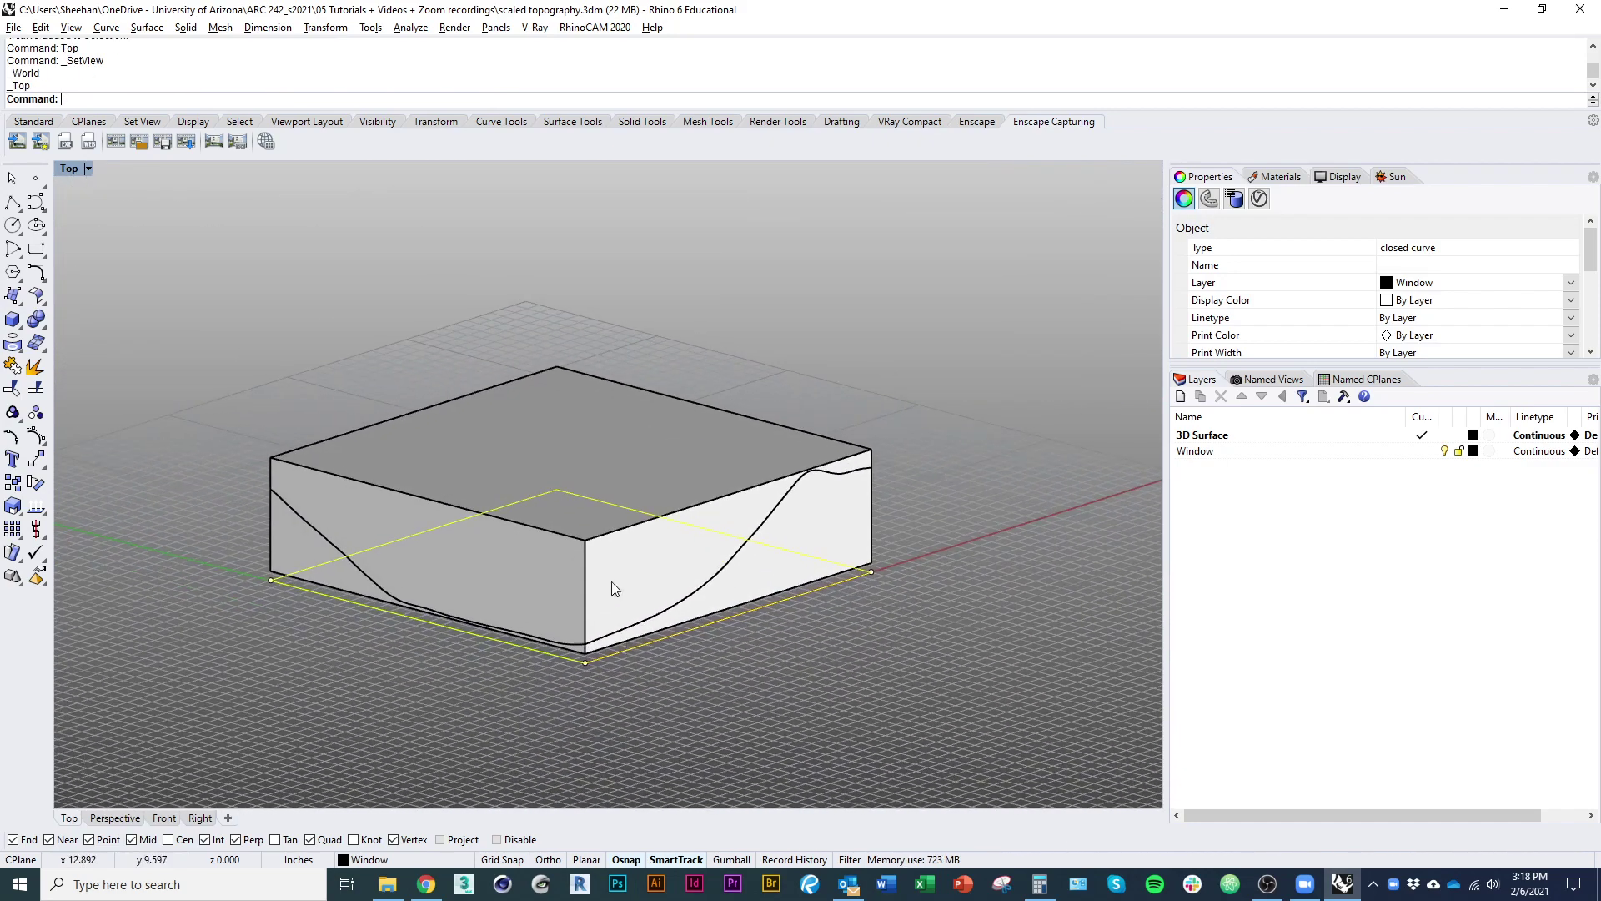
Try to trim the box using the terrain surface as the cutting object
scroll(623, 631, "up", 6)
left_click(644, 629)
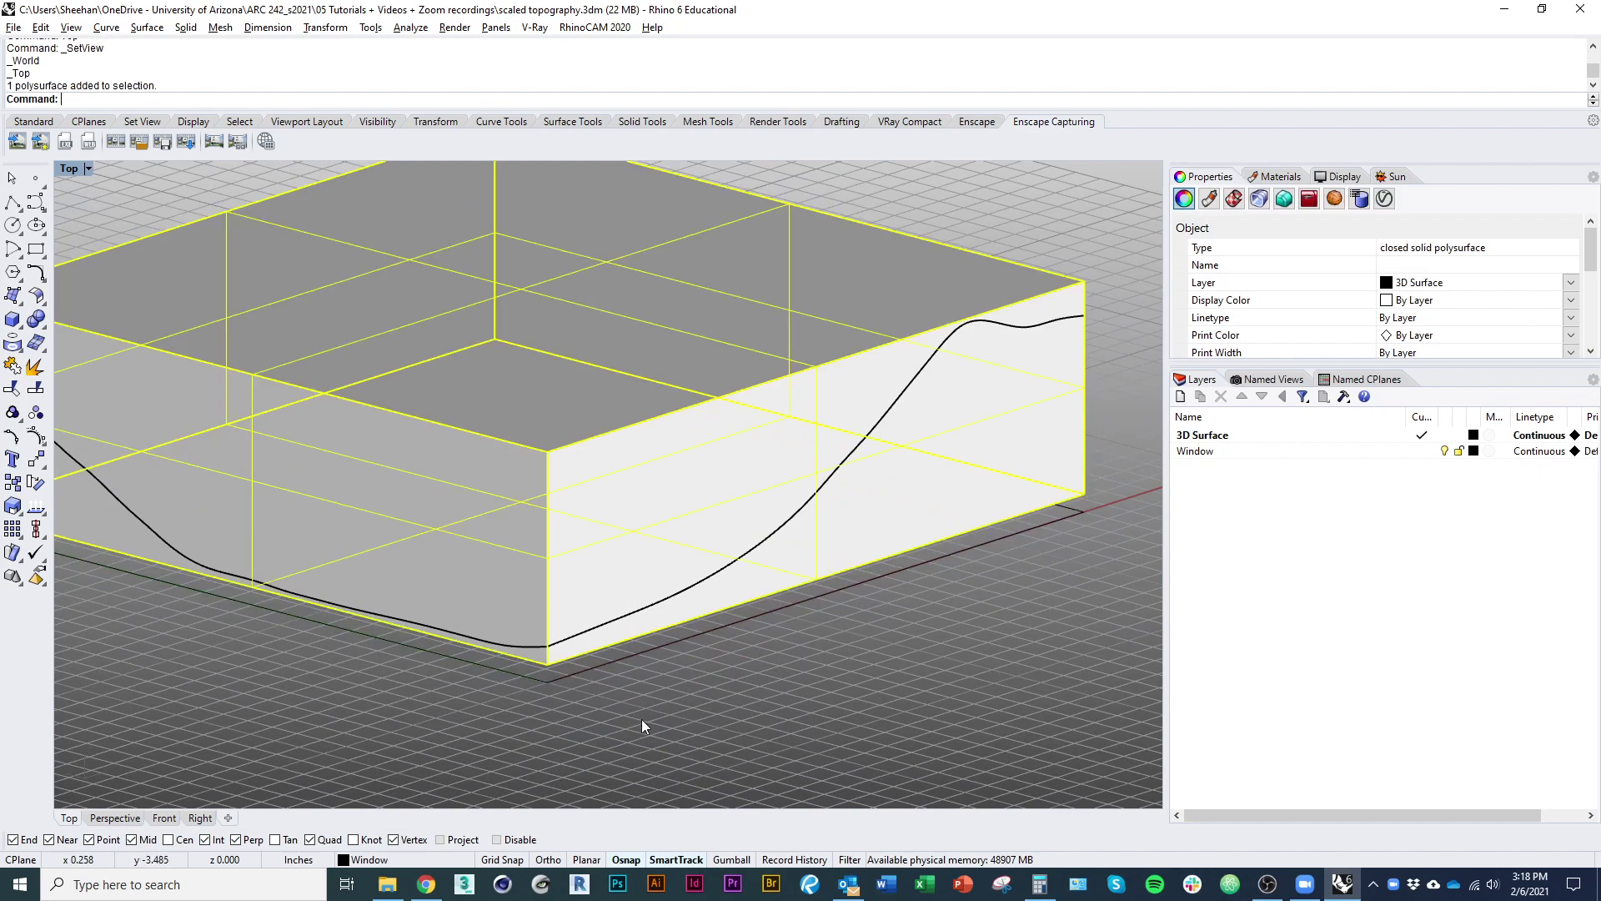
left_click(618, 625)
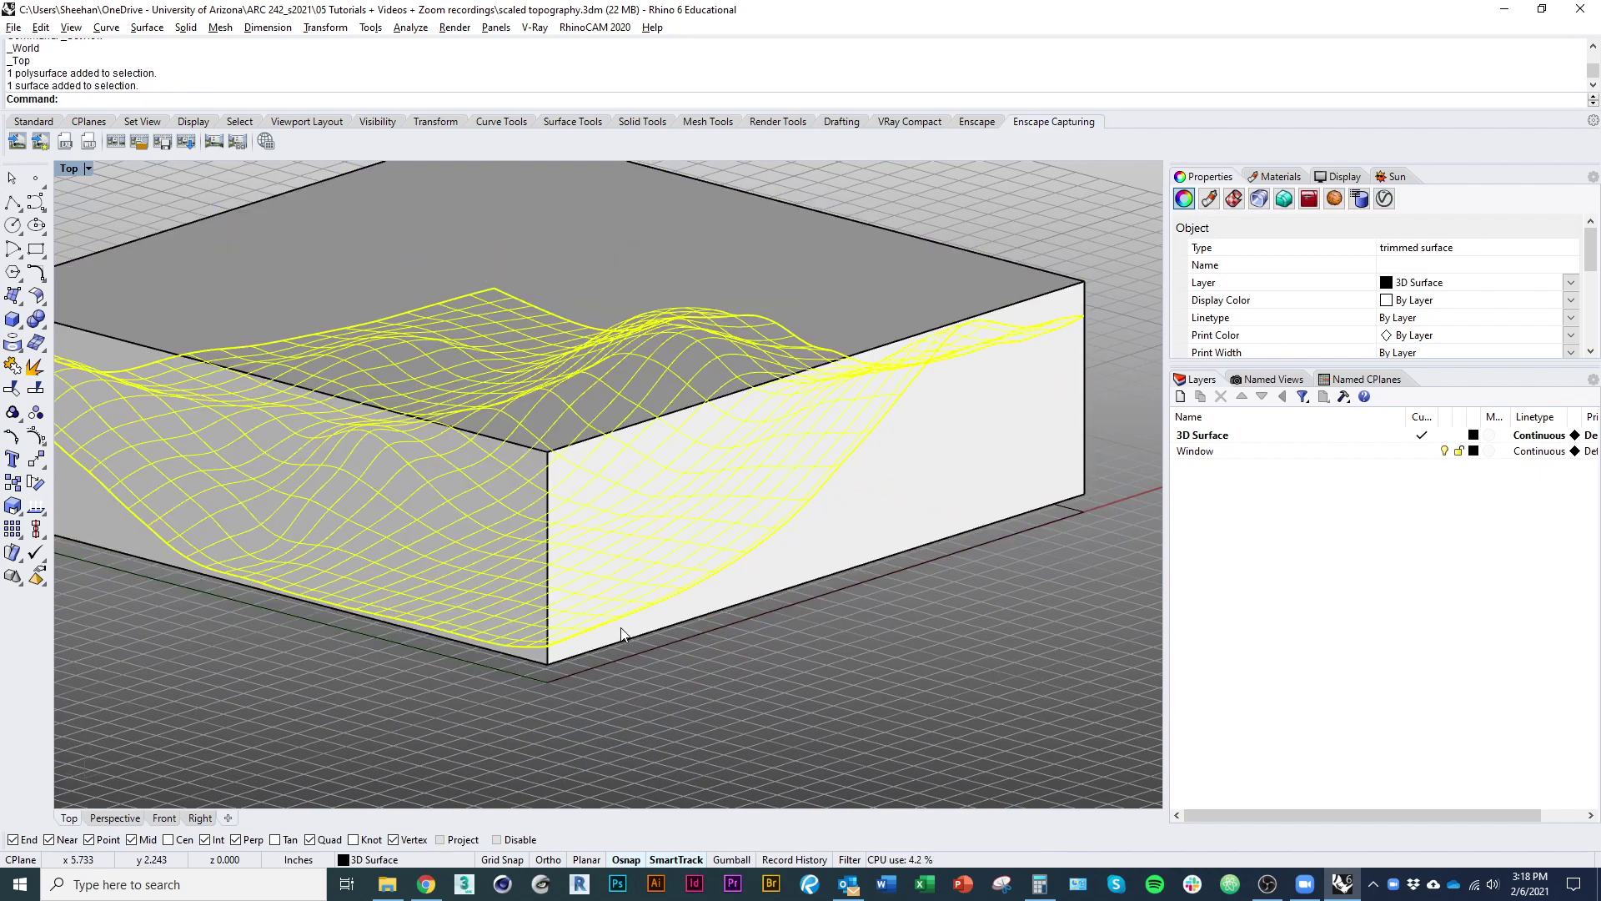
type("Trim")
key("Return")
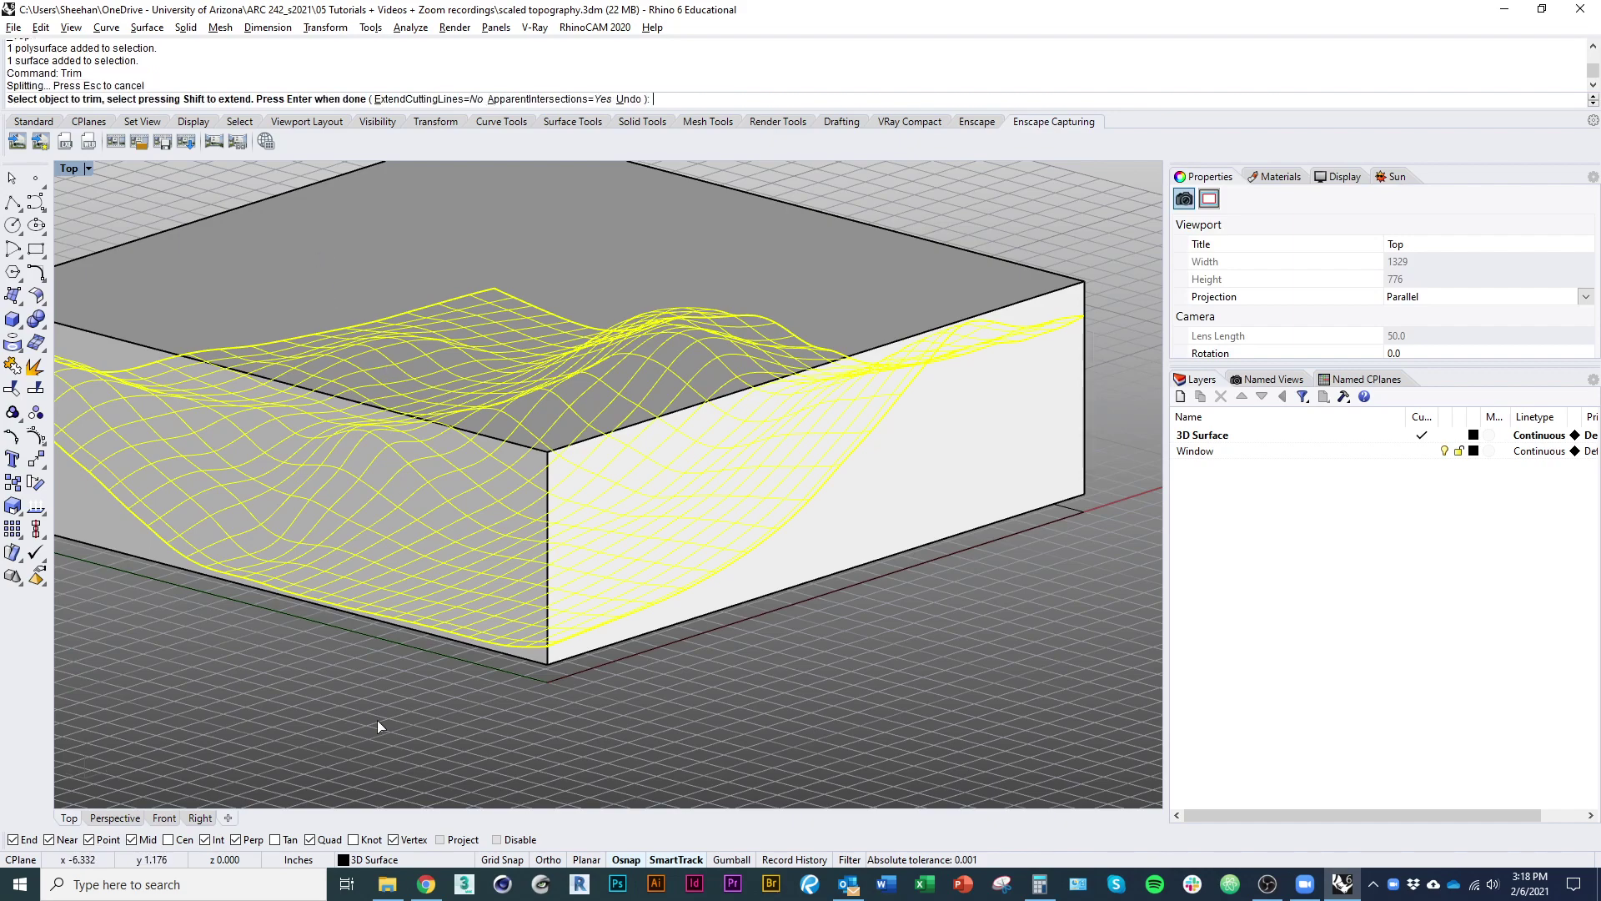
scroll(554, 526, "down", 1)
right_click_drag(554, 525, 540, 565)
scroll(539, 564, "down", 2)
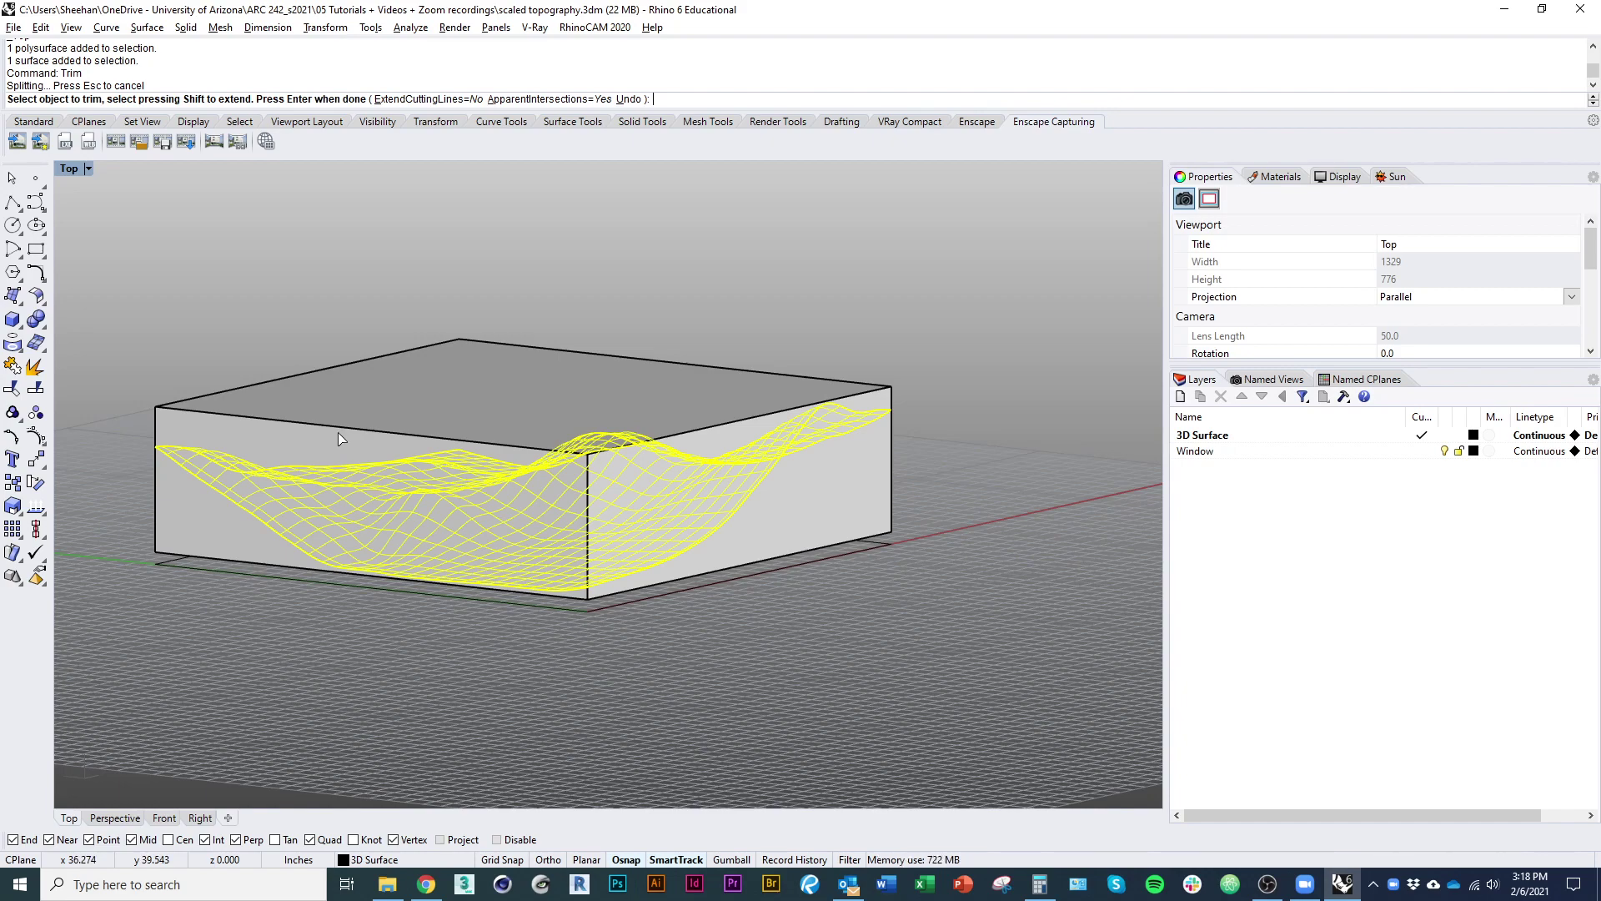
key("Escape")
key("Escape")
Intersect the terrain surface with the box to generate the curve where they meet
right_click_drag(516, 651, 459, 668)
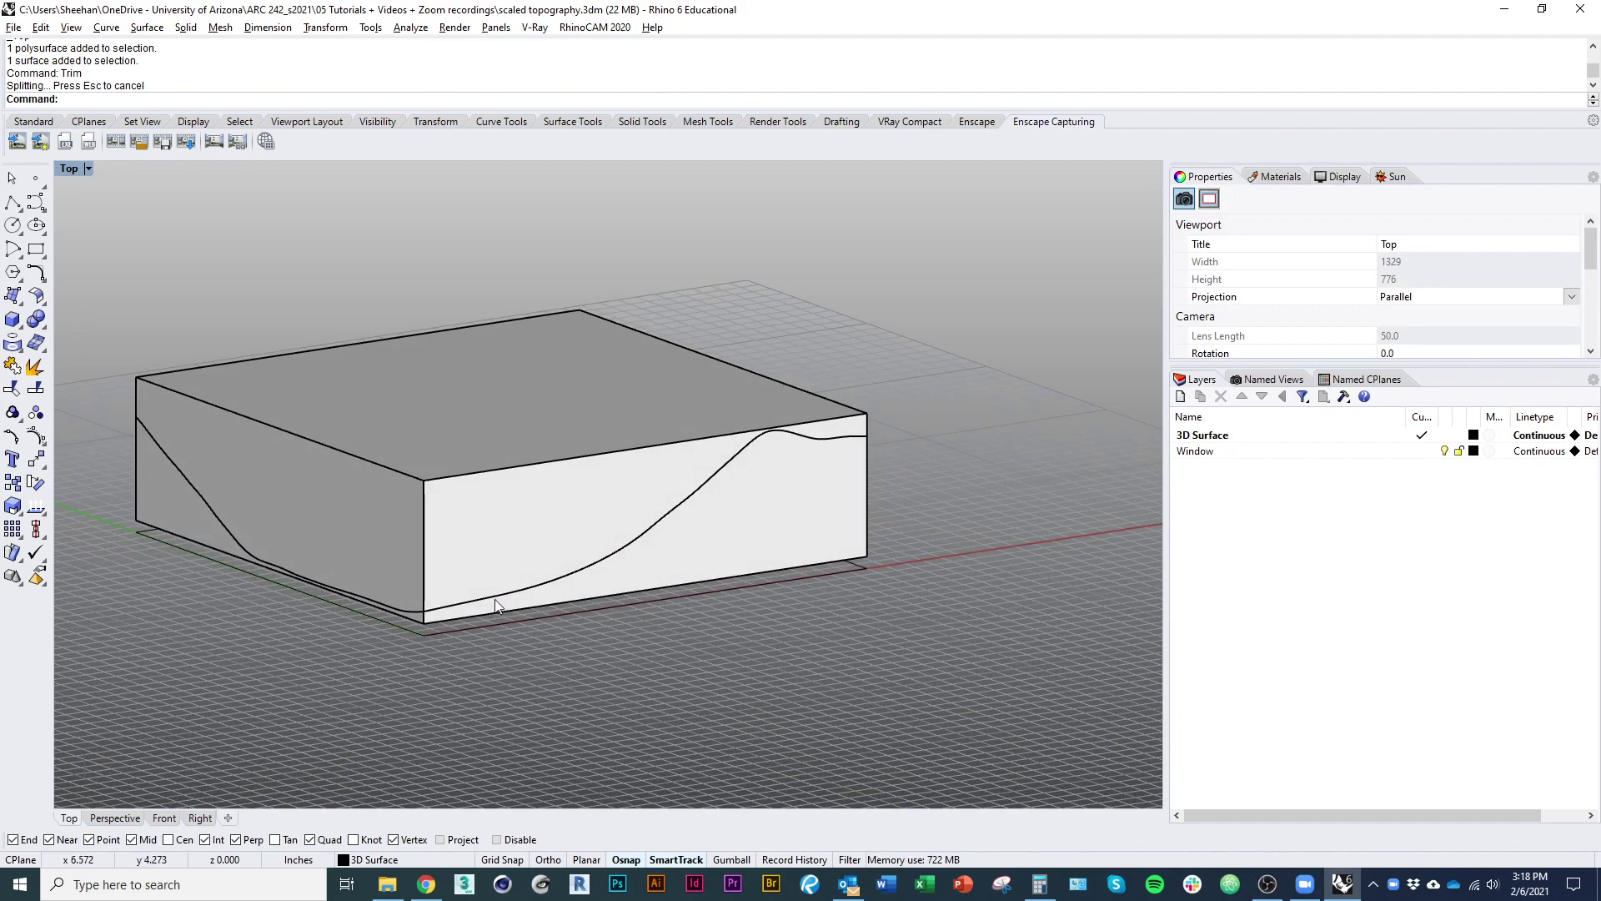
left_click(493, 594)
left_click(477, 524, "shift")
key("Escape")
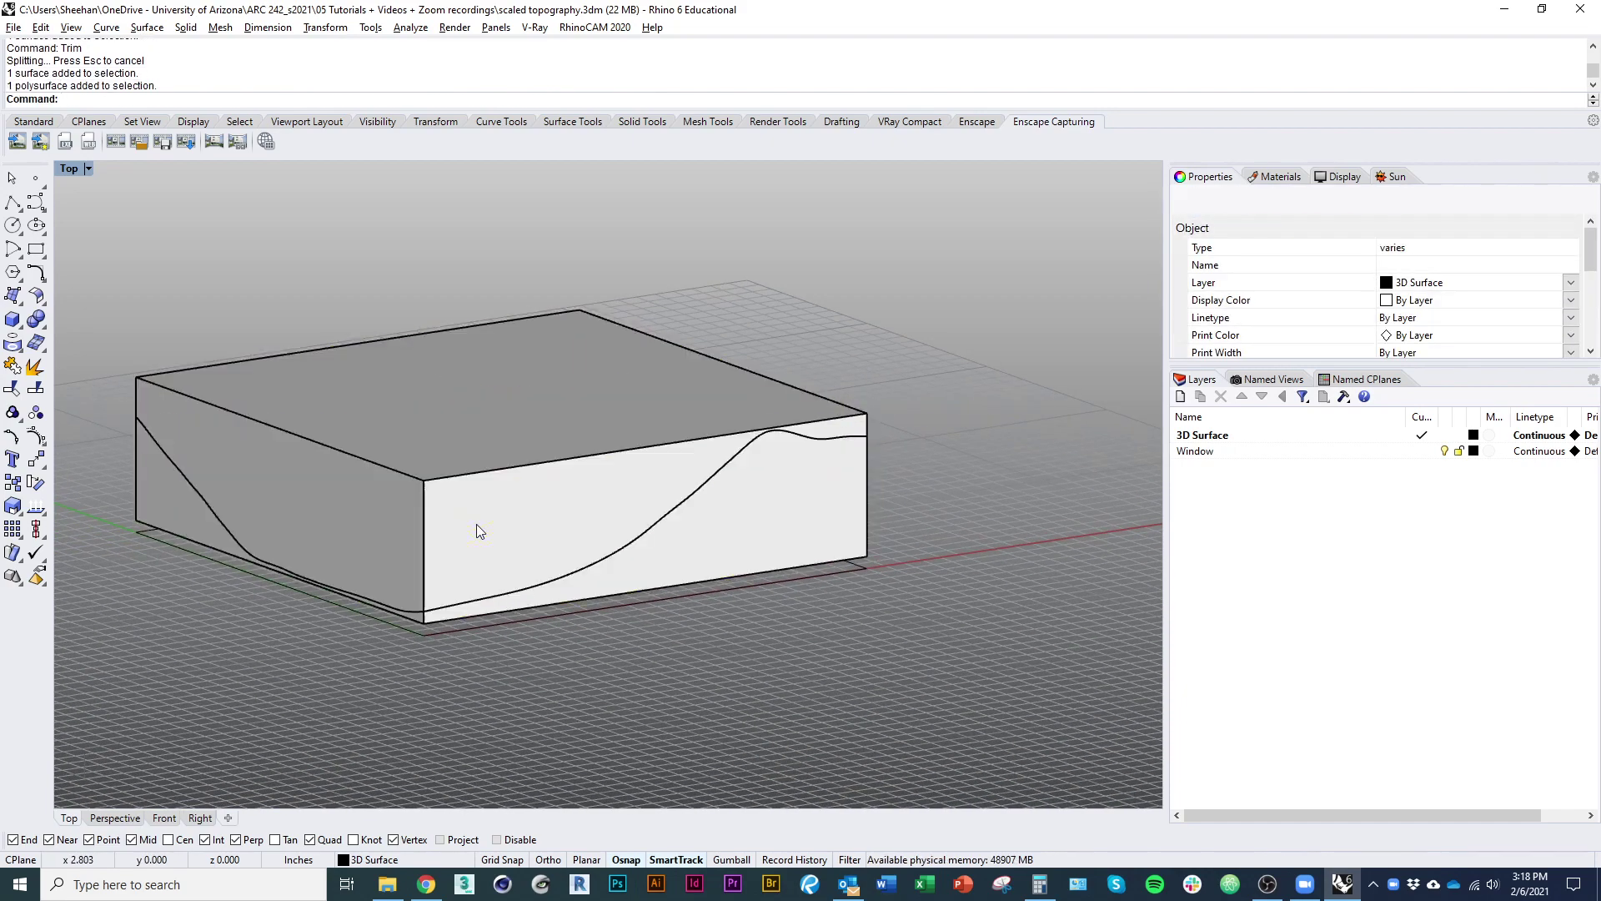
left_click(546, 587)
left_click(547, 584, "shift")
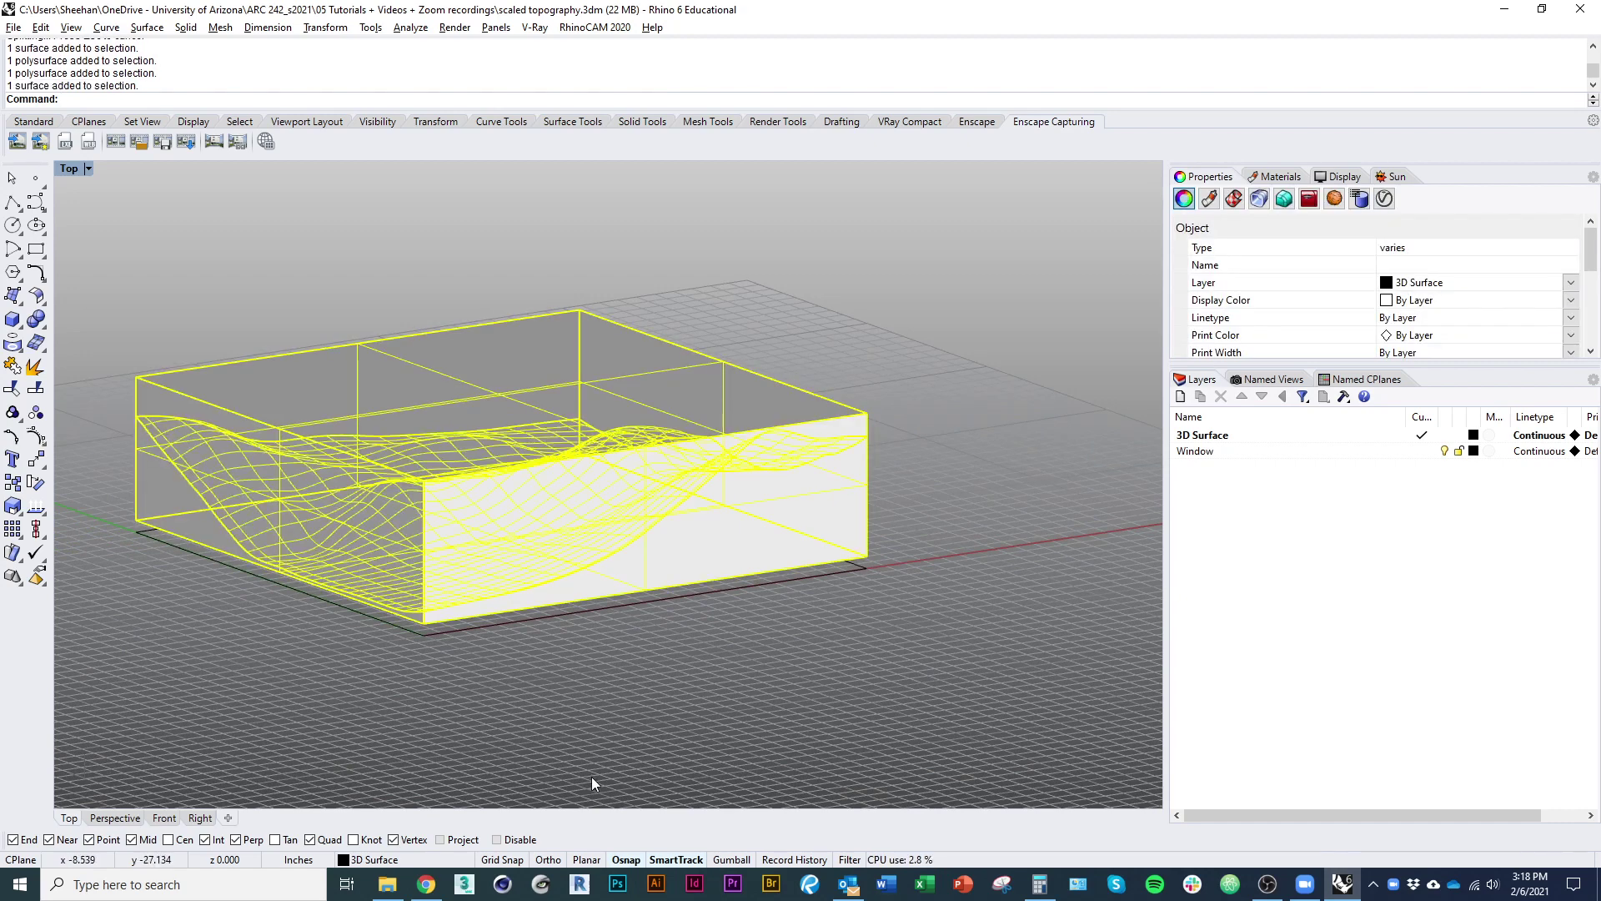
key("Up")
type("Inters")
key("Return")
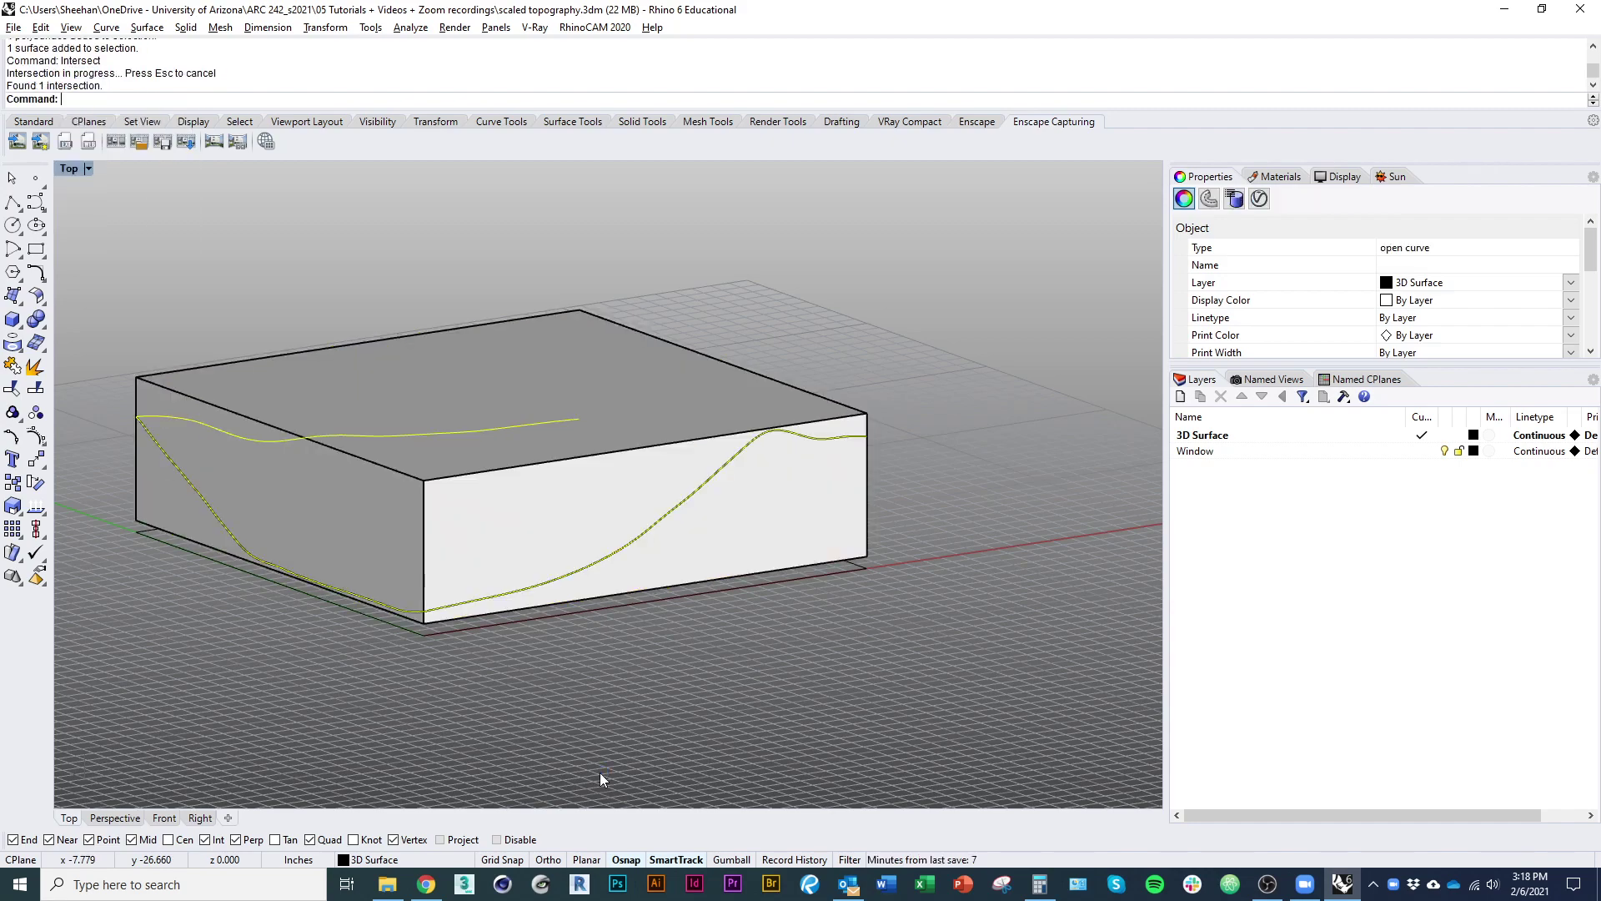
Examine the intersection curve and the terrain surface's edges along the box's side faces
right_click_drag(798, 647, 322, 626)
scroll(579, 485, "up", 8)
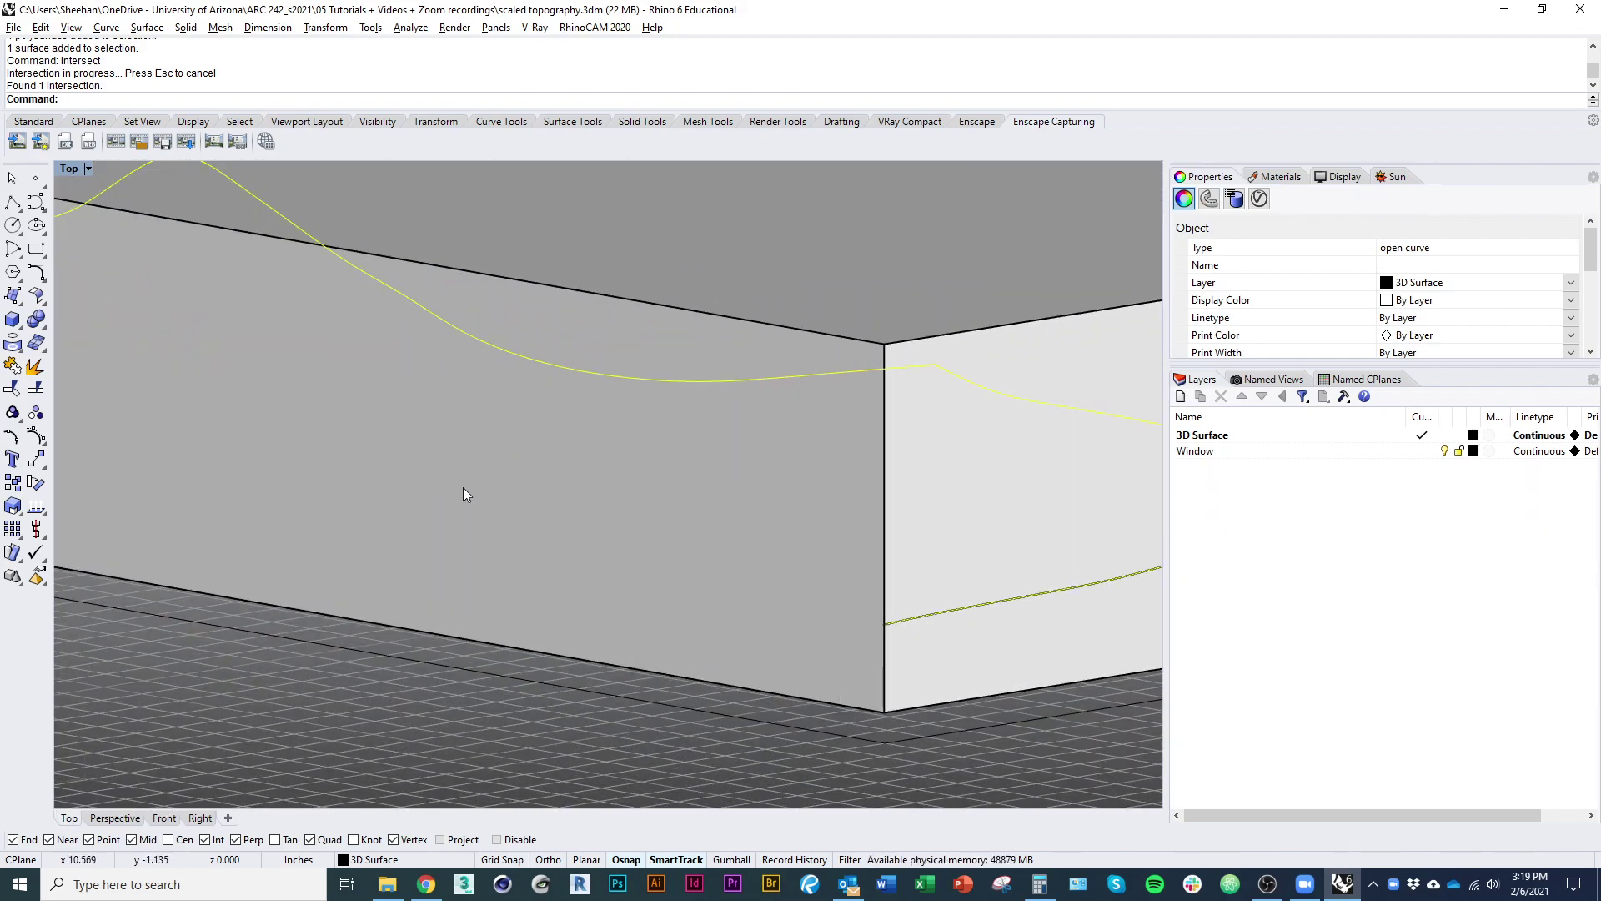
scroll(417, 464, "down", 5)
left_click(425, 510)
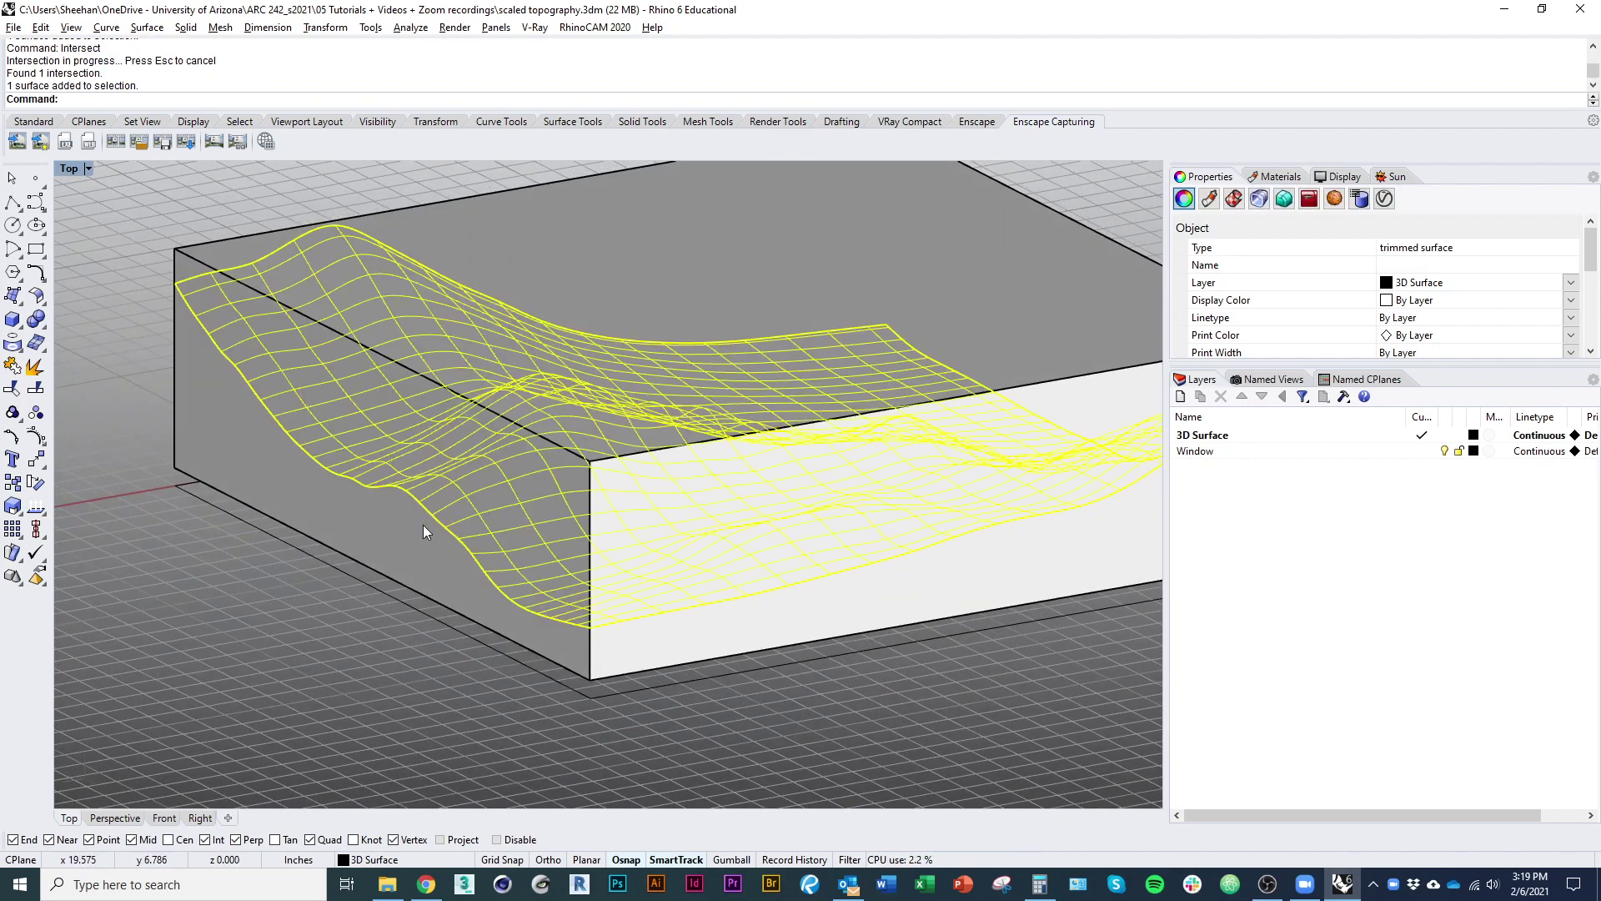
right_click_drag(259, 460, 228, 550, "shift")
scroll(307, 514, "down", 2)
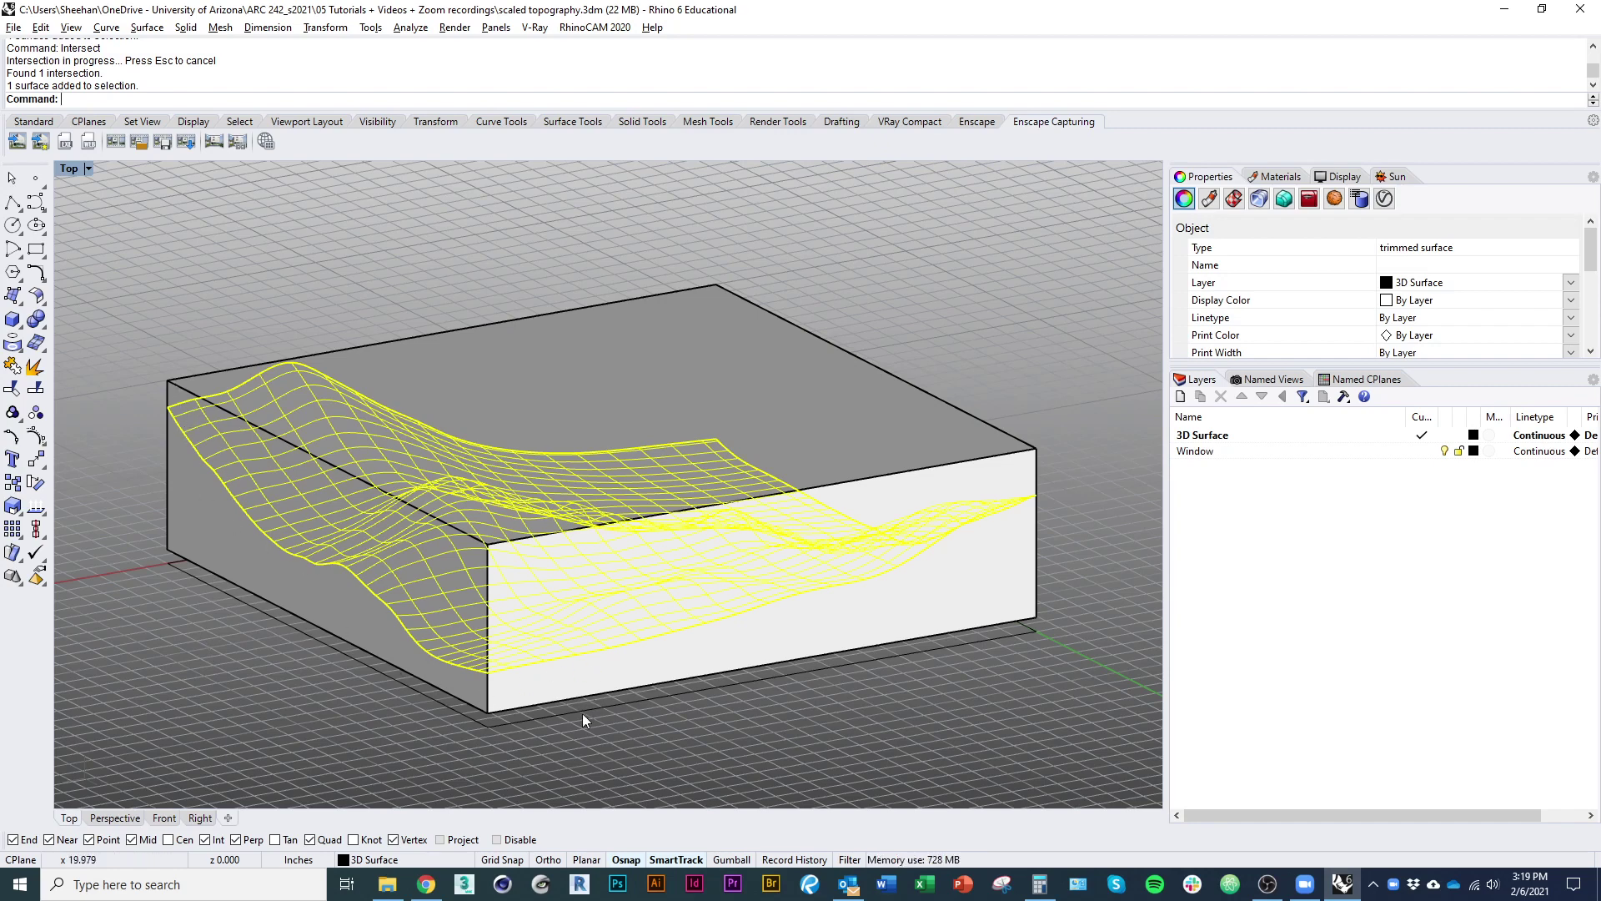
left_click(332, 719)
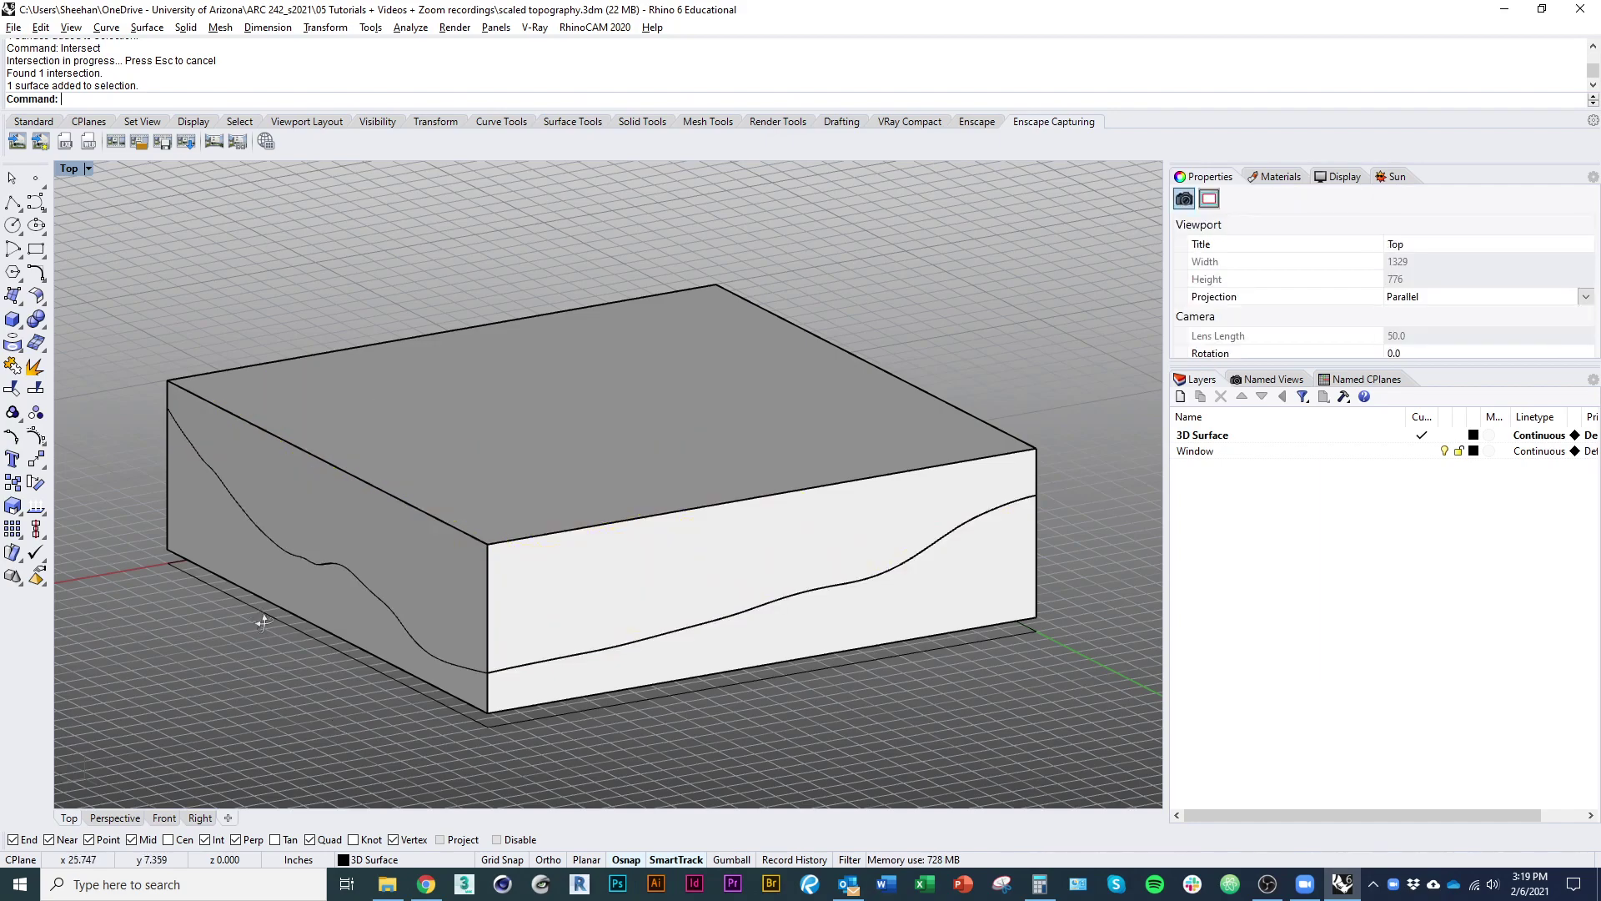
right_click_drag(261, 622, 440, 601)
scroll(485, 575, "down", 1)
left_click(535, 593)
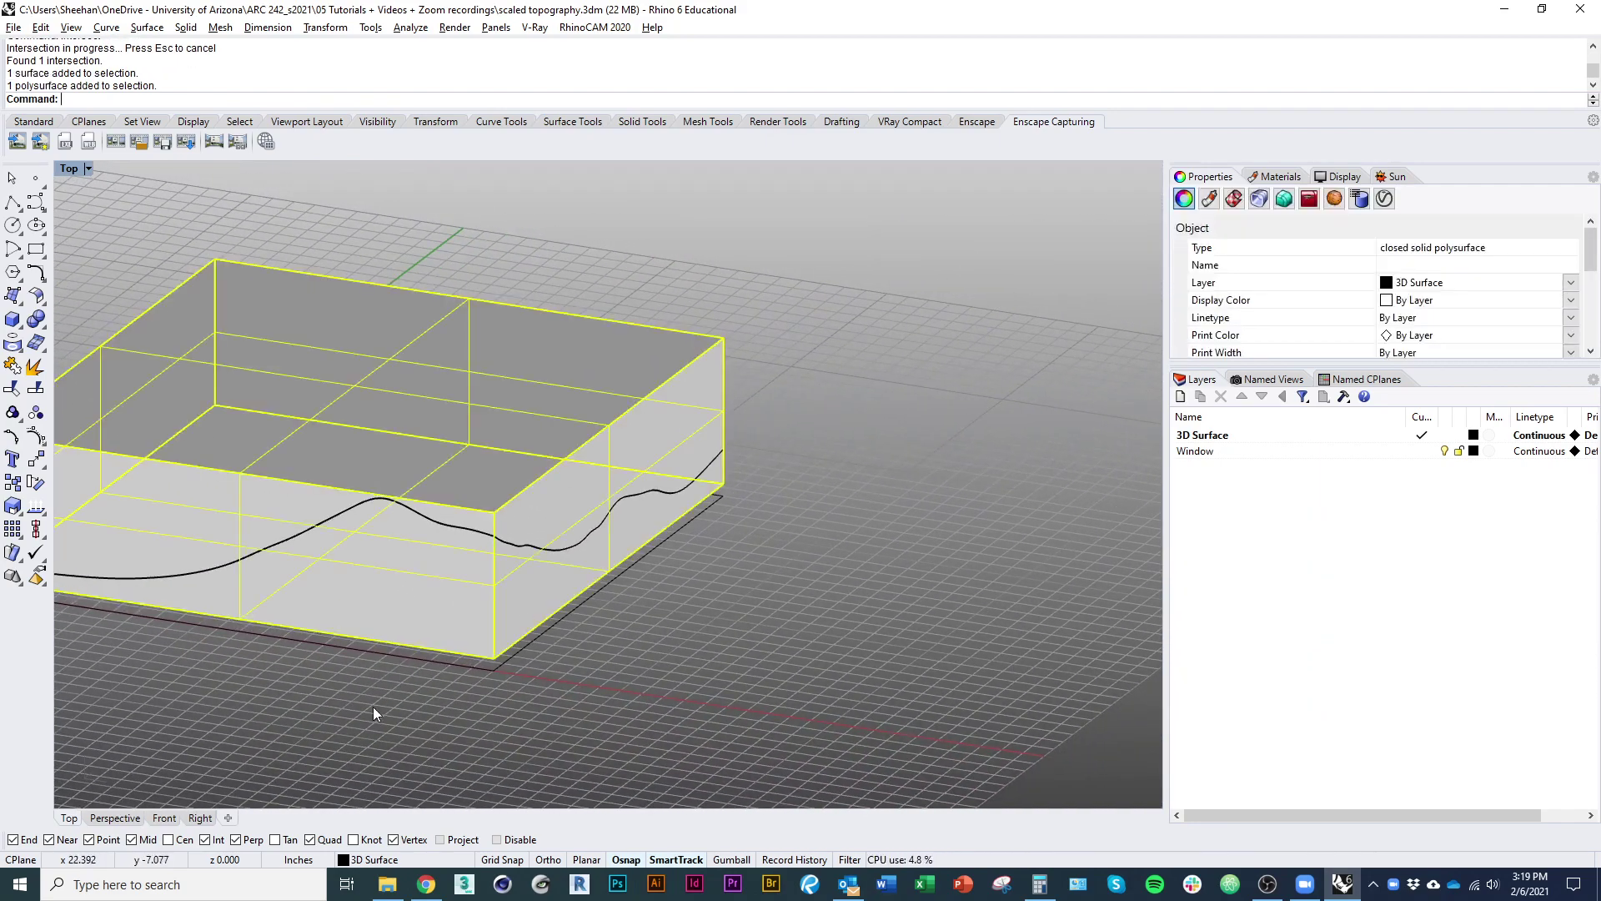
Undo the intersection with the terrain and restore the deleted vertical reference line at the box's corner
right_click_drag(373, 709, 684, 610)
type("d")
key("Return")
key("ctrl+z")
key("ctrl+z")
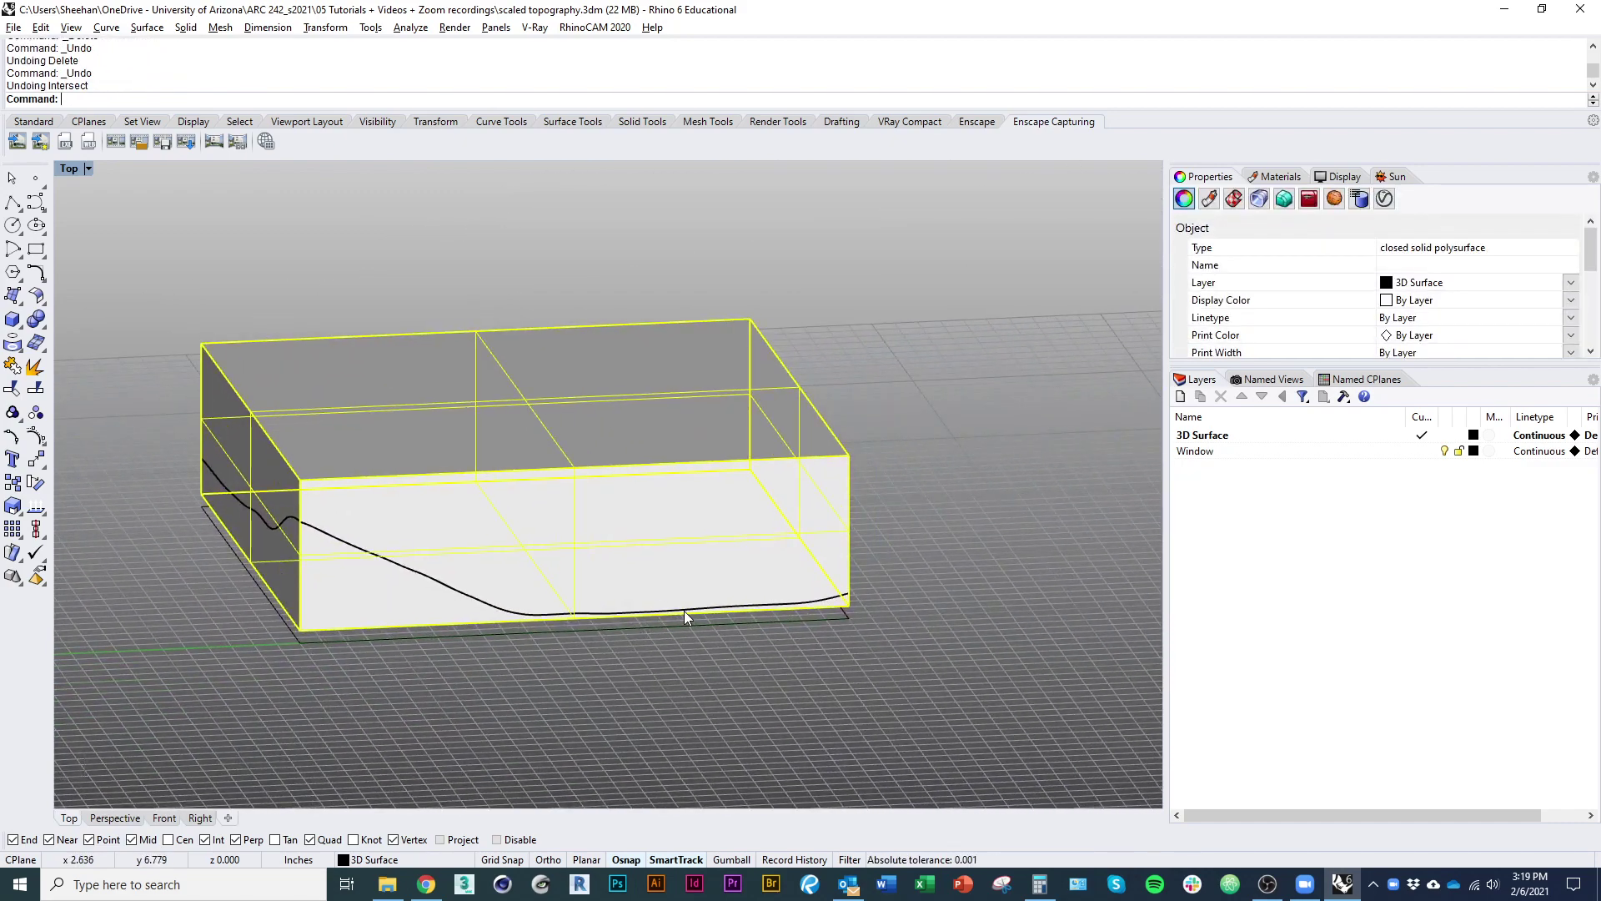
key("ctrl+z")
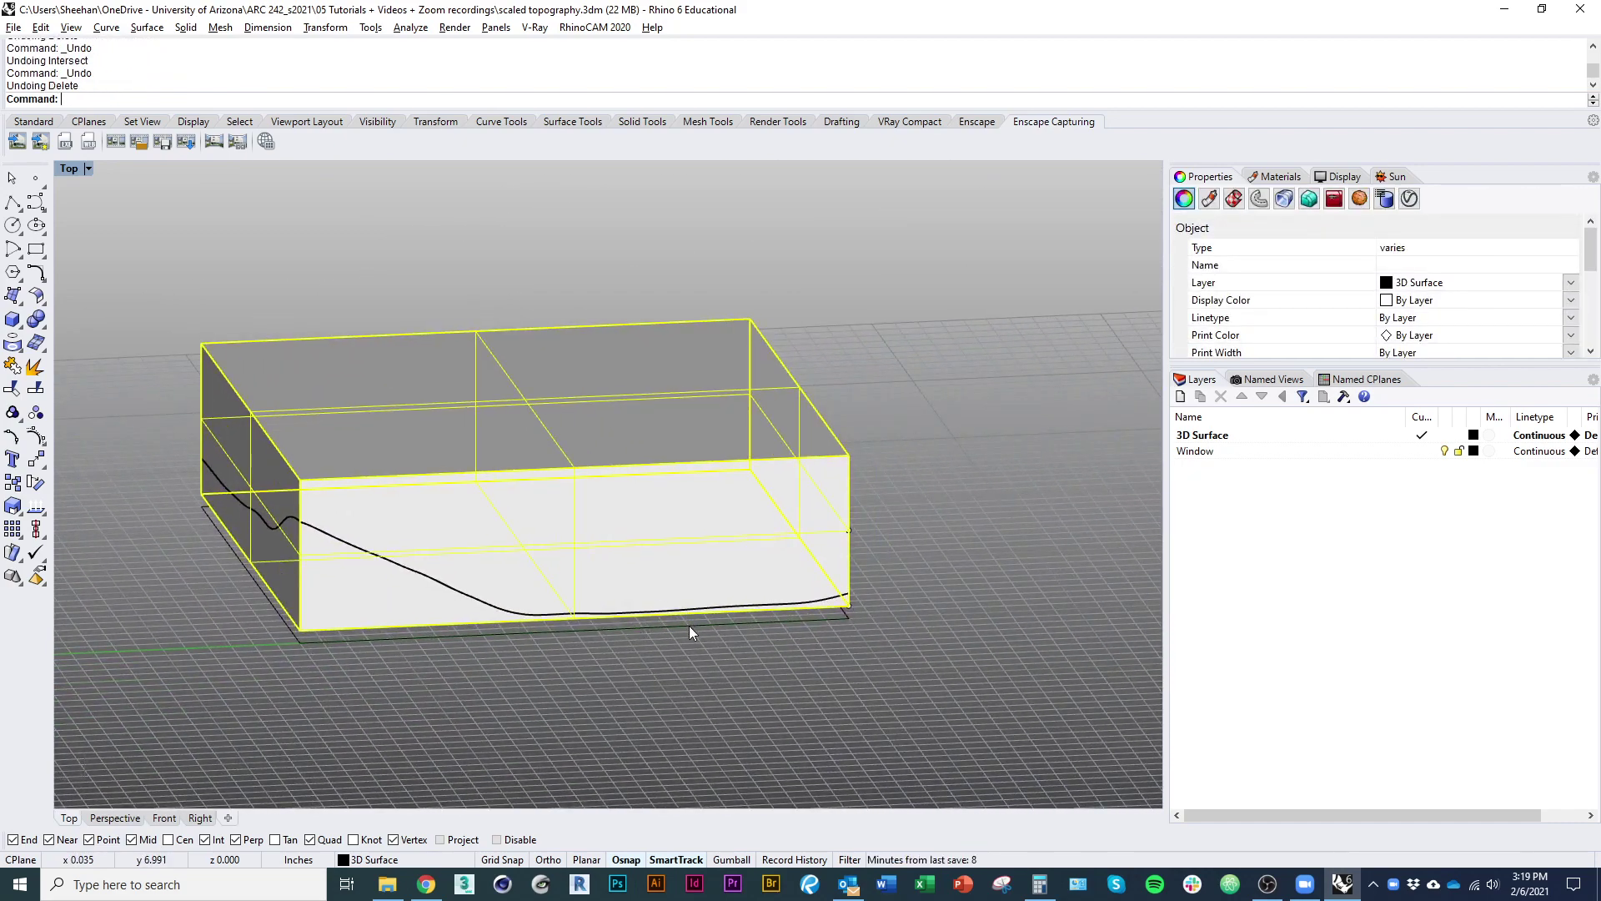
Delete the box around the terrain
left_click(809, 643)
left_click(783, 604)
scroll(855, 525, "up", 3)
type("D")
key("Return")
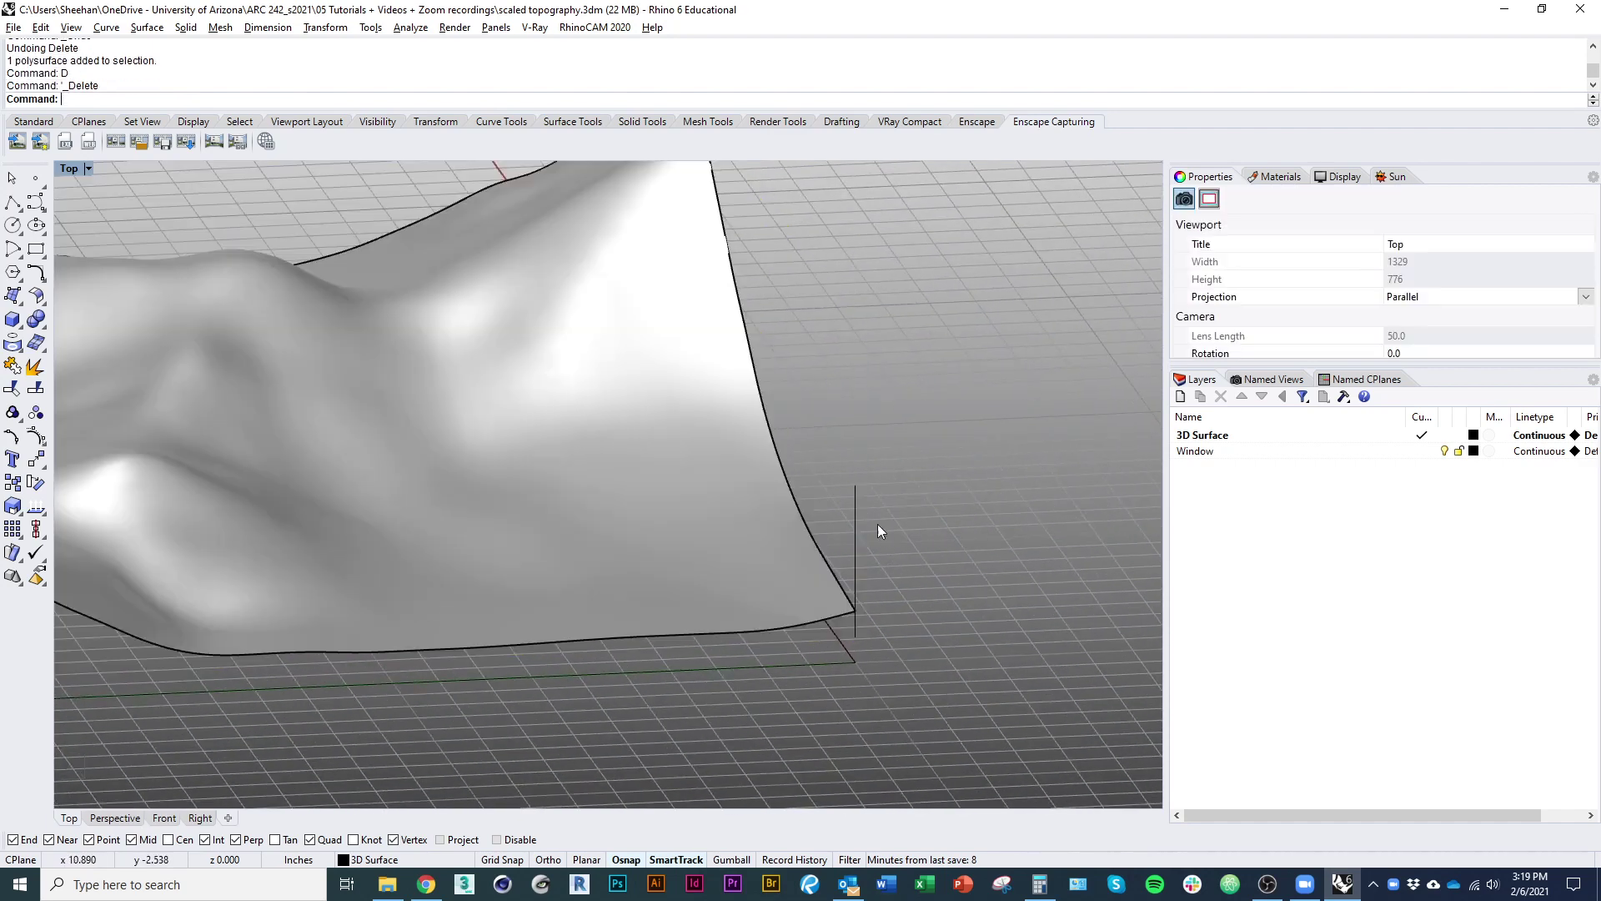
Extrude the closed boundary curve below the terrain upward into a solid box taller than the terrain
scroll(878, 523, "down", 2)
mouse_move(859, 594)
right_mouse_down()
mouse_move(871, 613)
mouse_move(857, 623)
right_mouse_up()
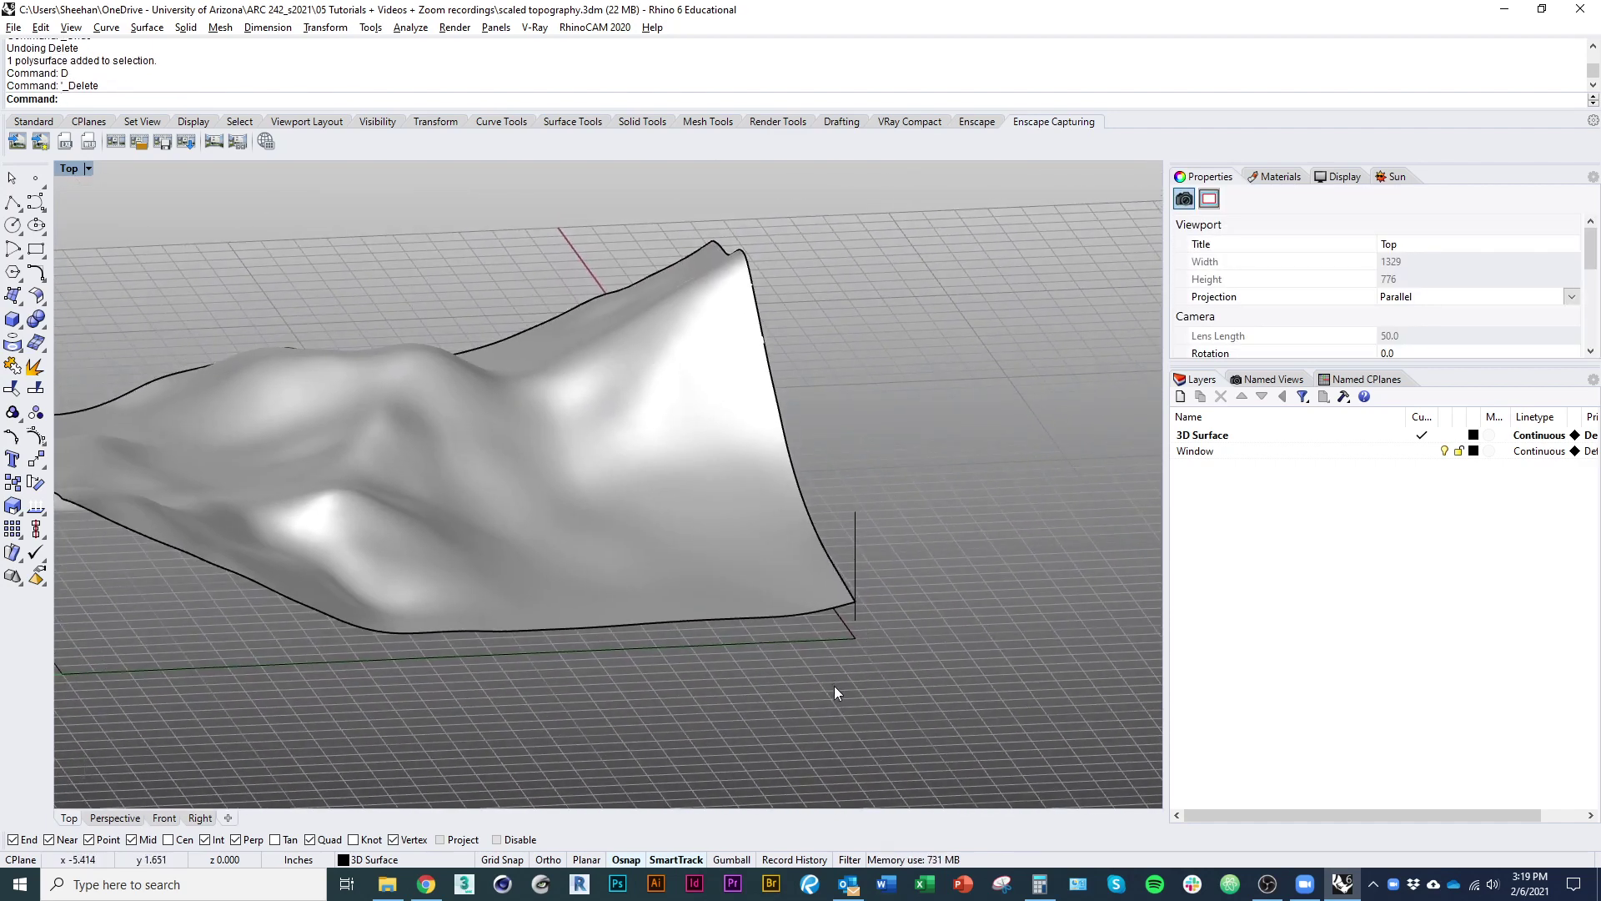
left_click(854, 639)
right_click(910, 727)
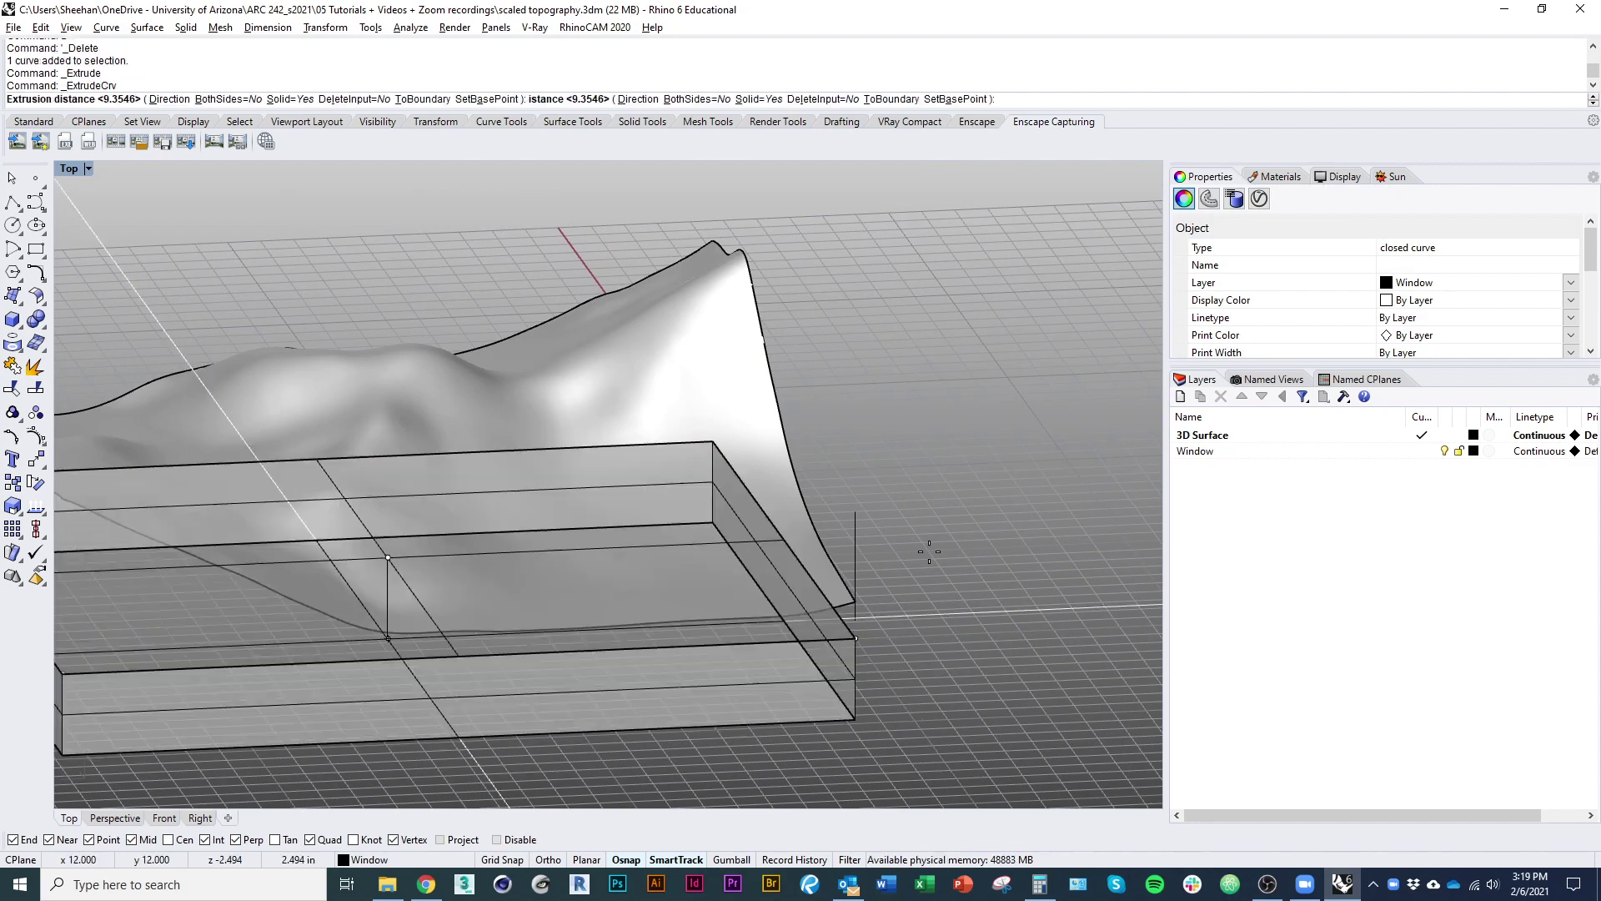
left_click(847, 286)
Scale the new box in one dimension from its upper corner, moving the base corner up to the vertical reference line's lower end
right_click_drag(895, 617, 889, 615, "ctrl+shift")
scroll(742, 533, "up", 1)
left_click(745, 539)
type("Scale1D")
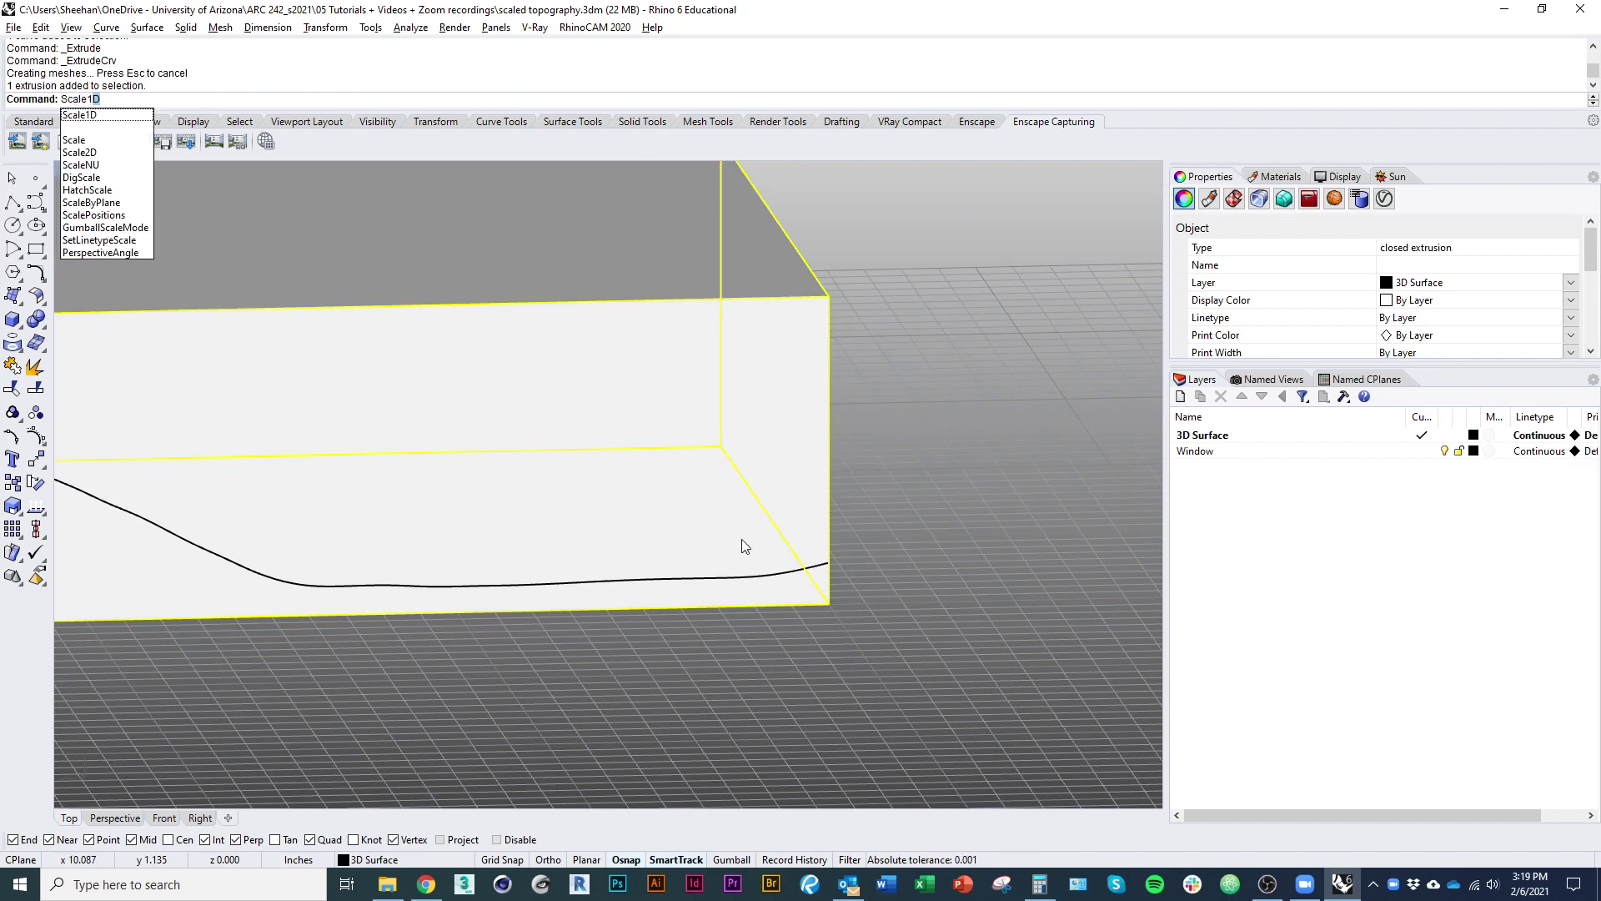
key("Return")
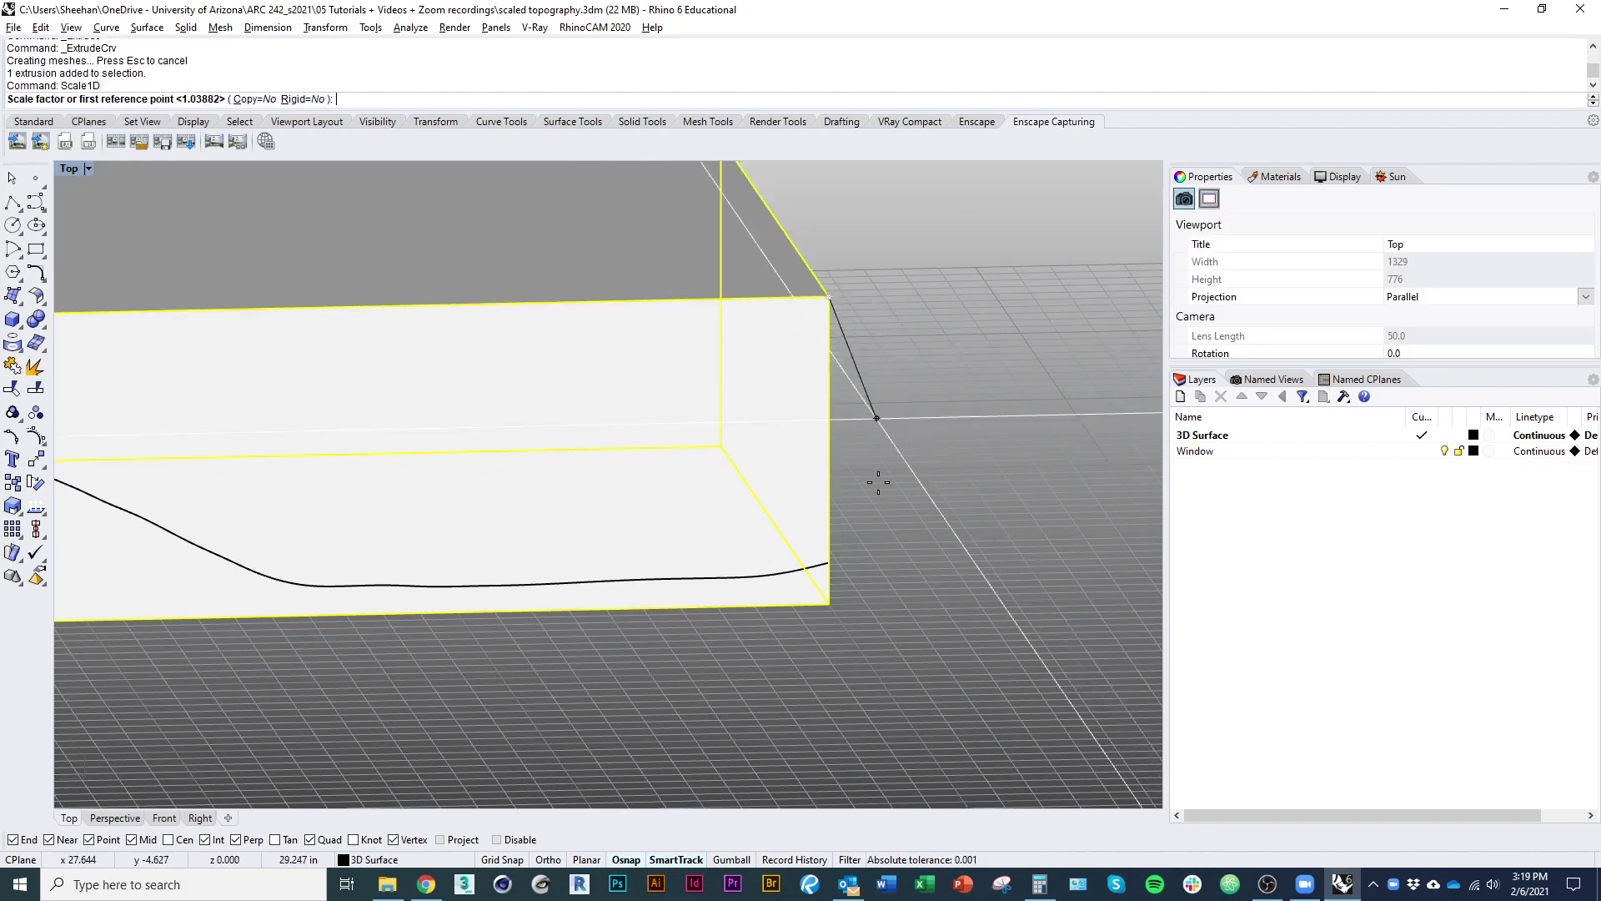
scroll(765, 722, "up", 2)
left_click(794, 687)
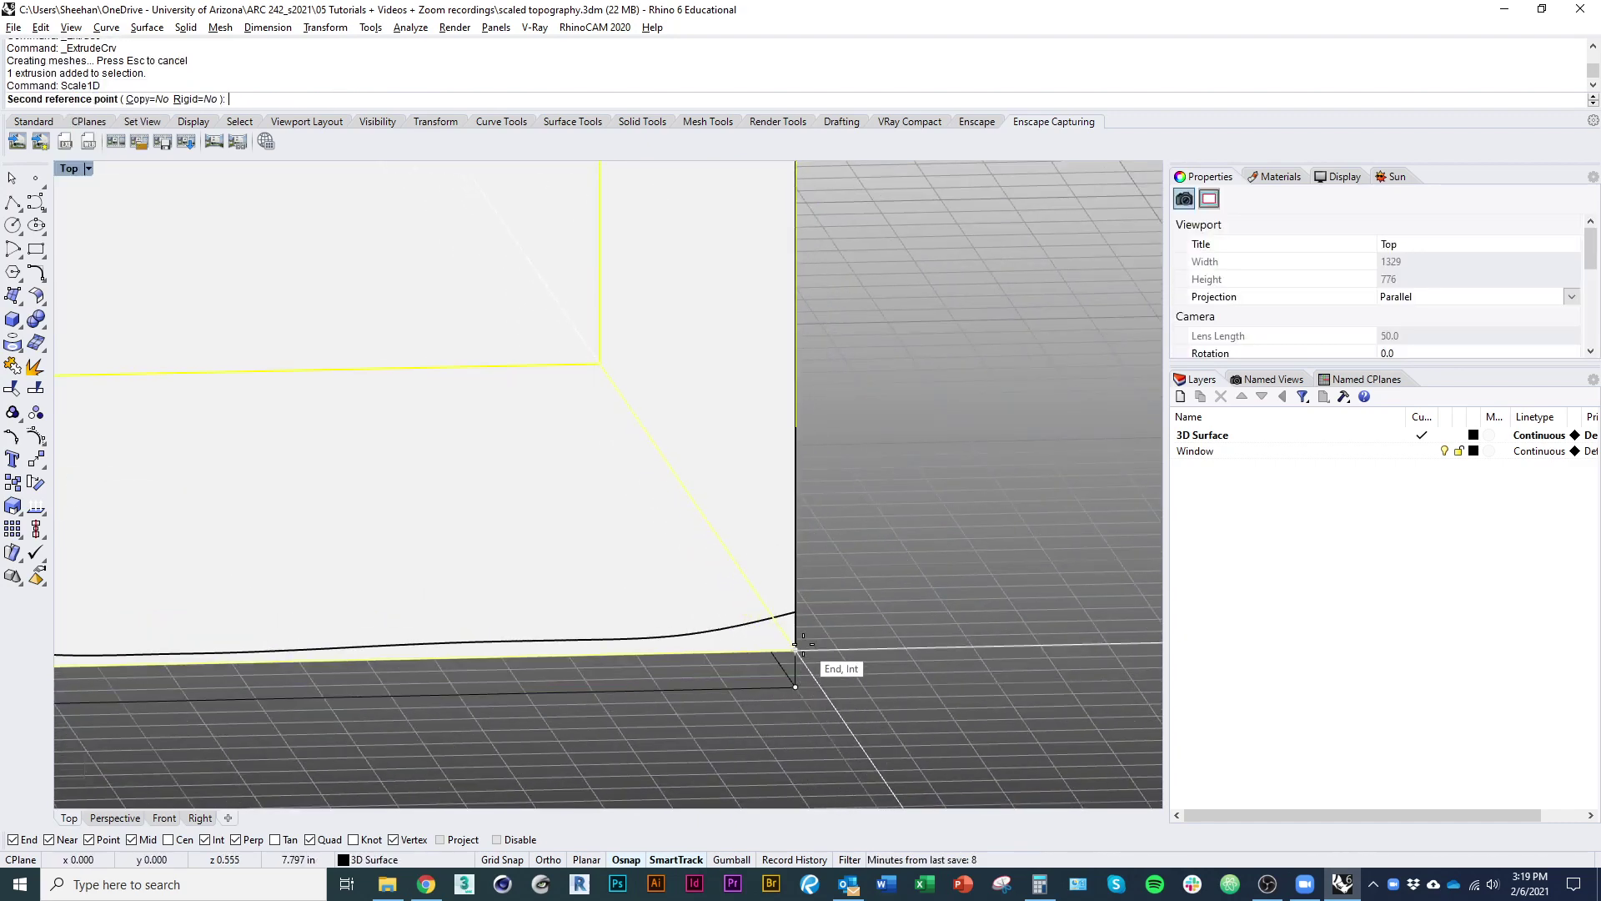
left_click(794, 651)
scroll(851, 636, "down", 9)
left_click(794, 632)
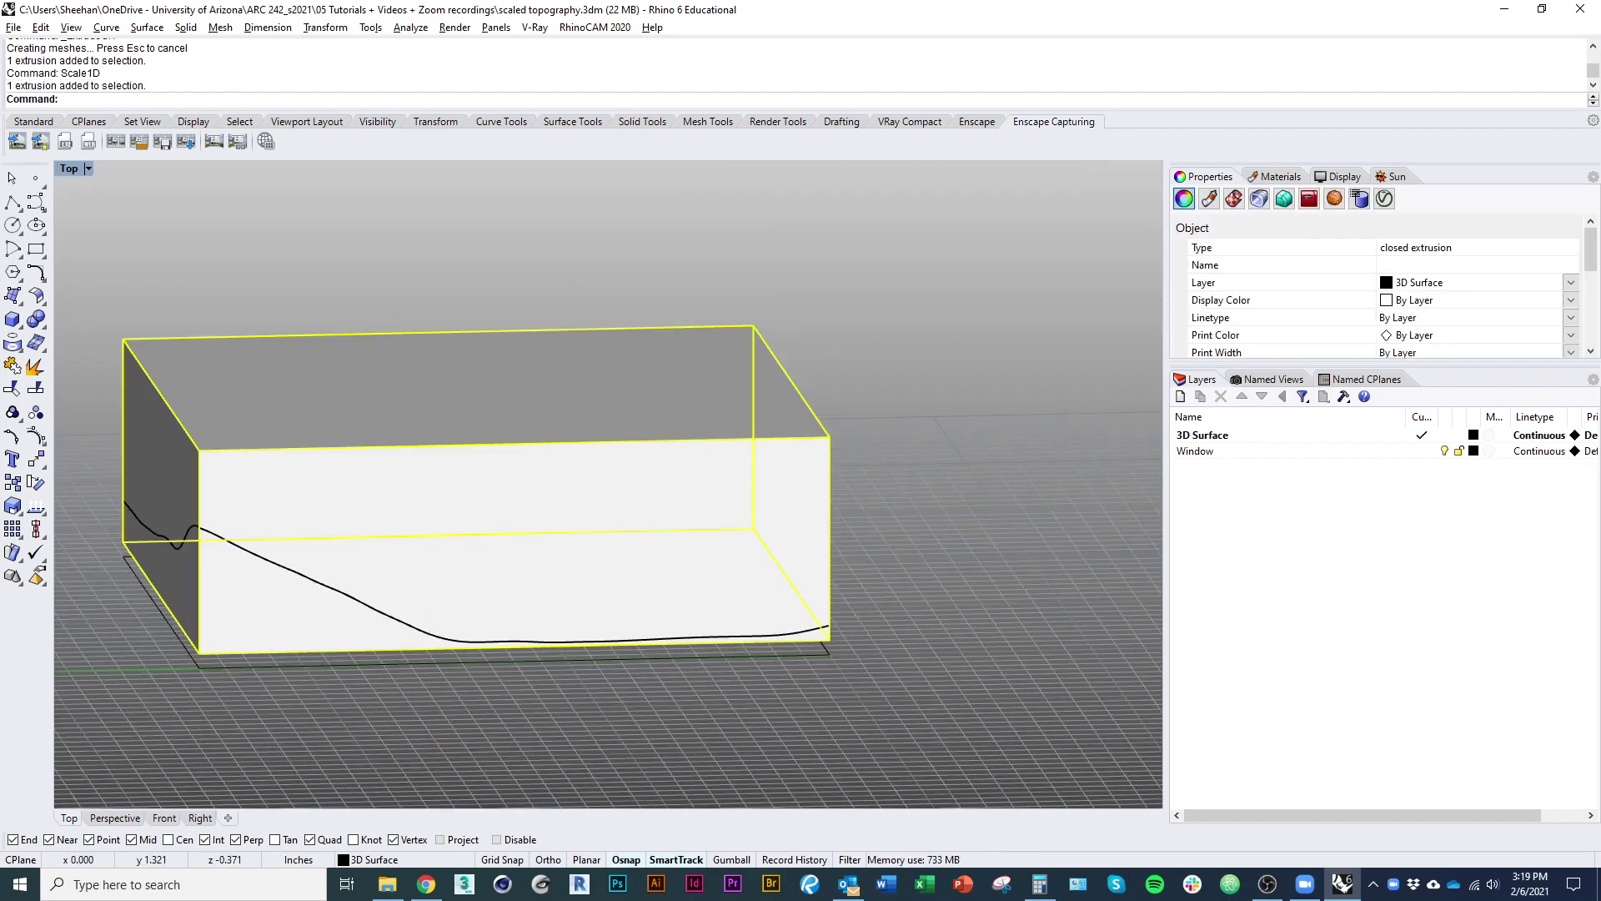
Trim away the part of the box above the terrain, using the terrain surface as the cutting object
left_click(794, 632)
left_click(512, 616)
left_click(475, 604, "shift")
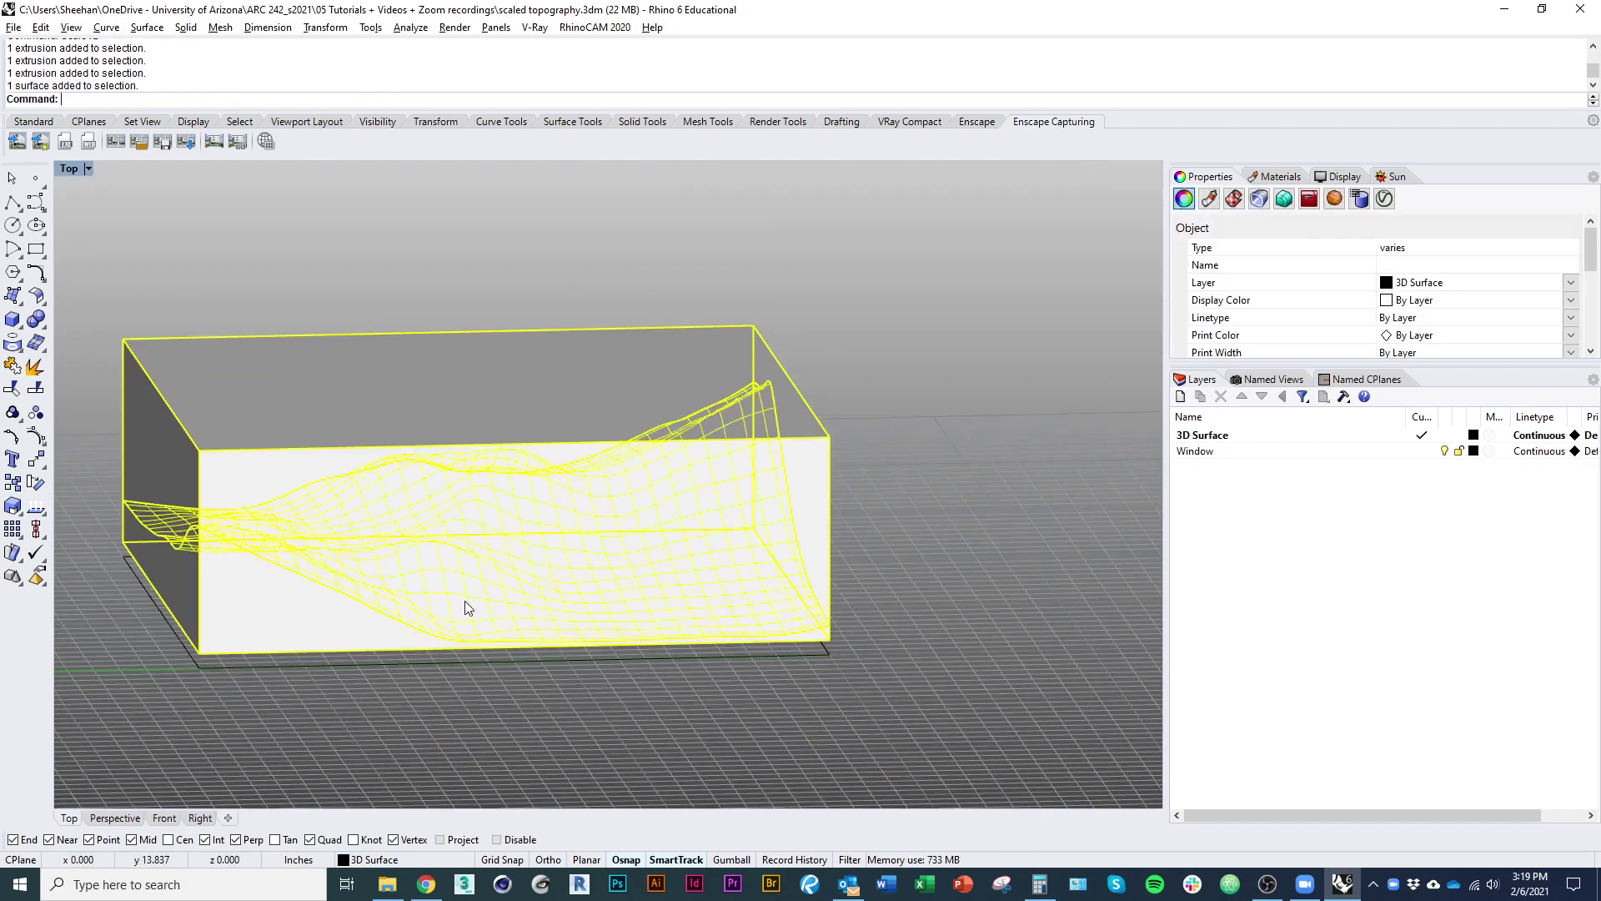
left_click(236, 602, "ctrl")
key("ctrl+r")
key("ctrl+t")
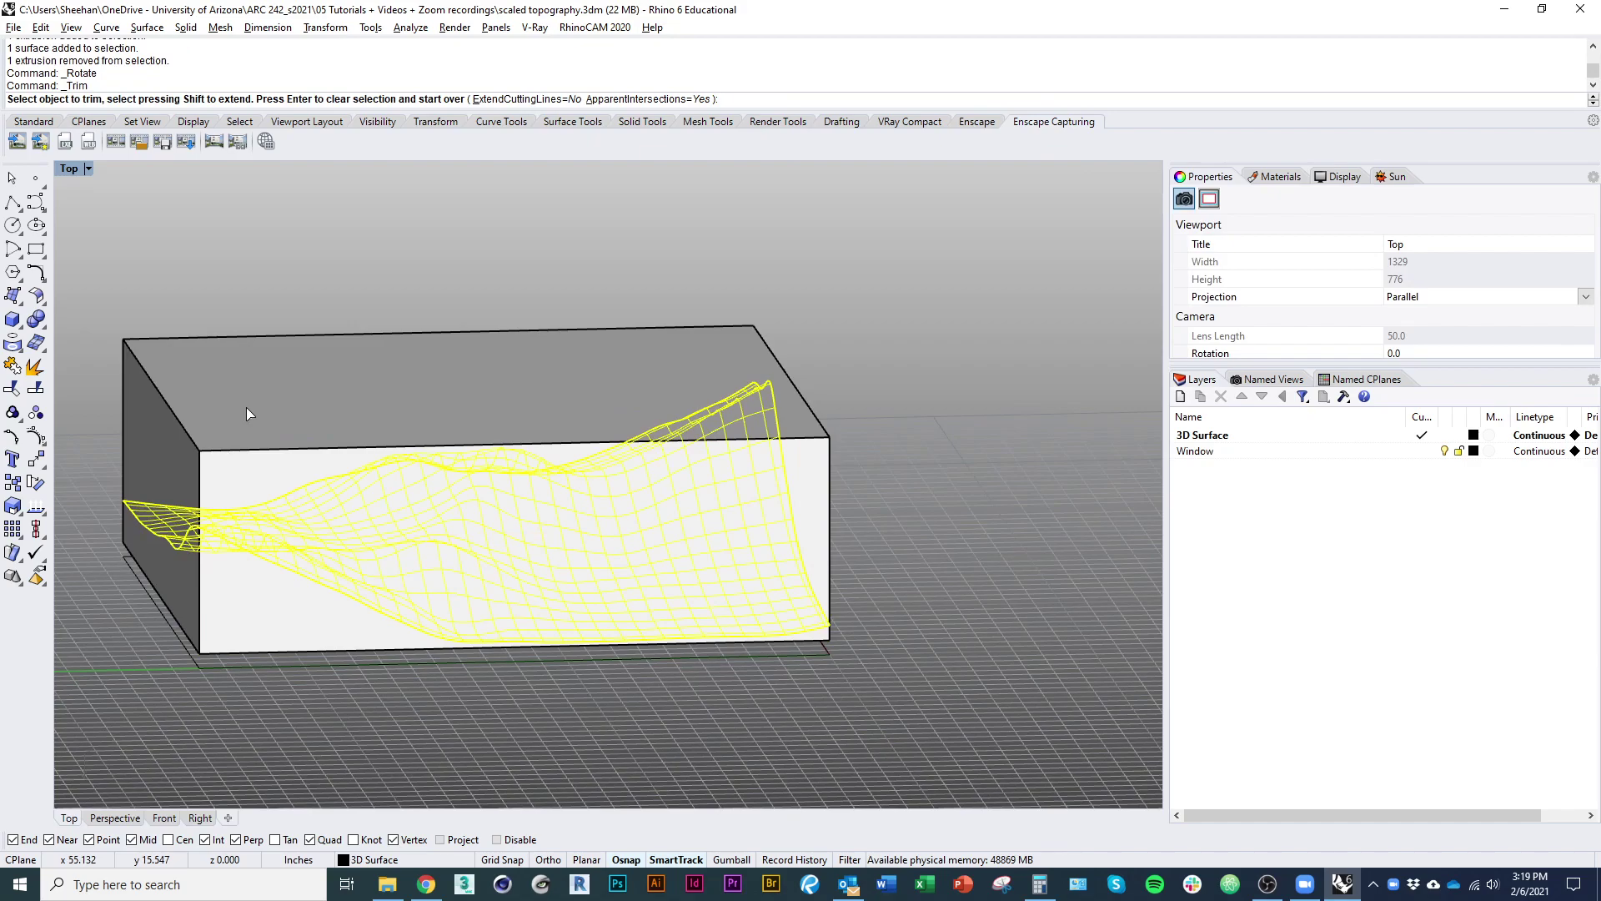
left_click(244, 393)
key("Return")
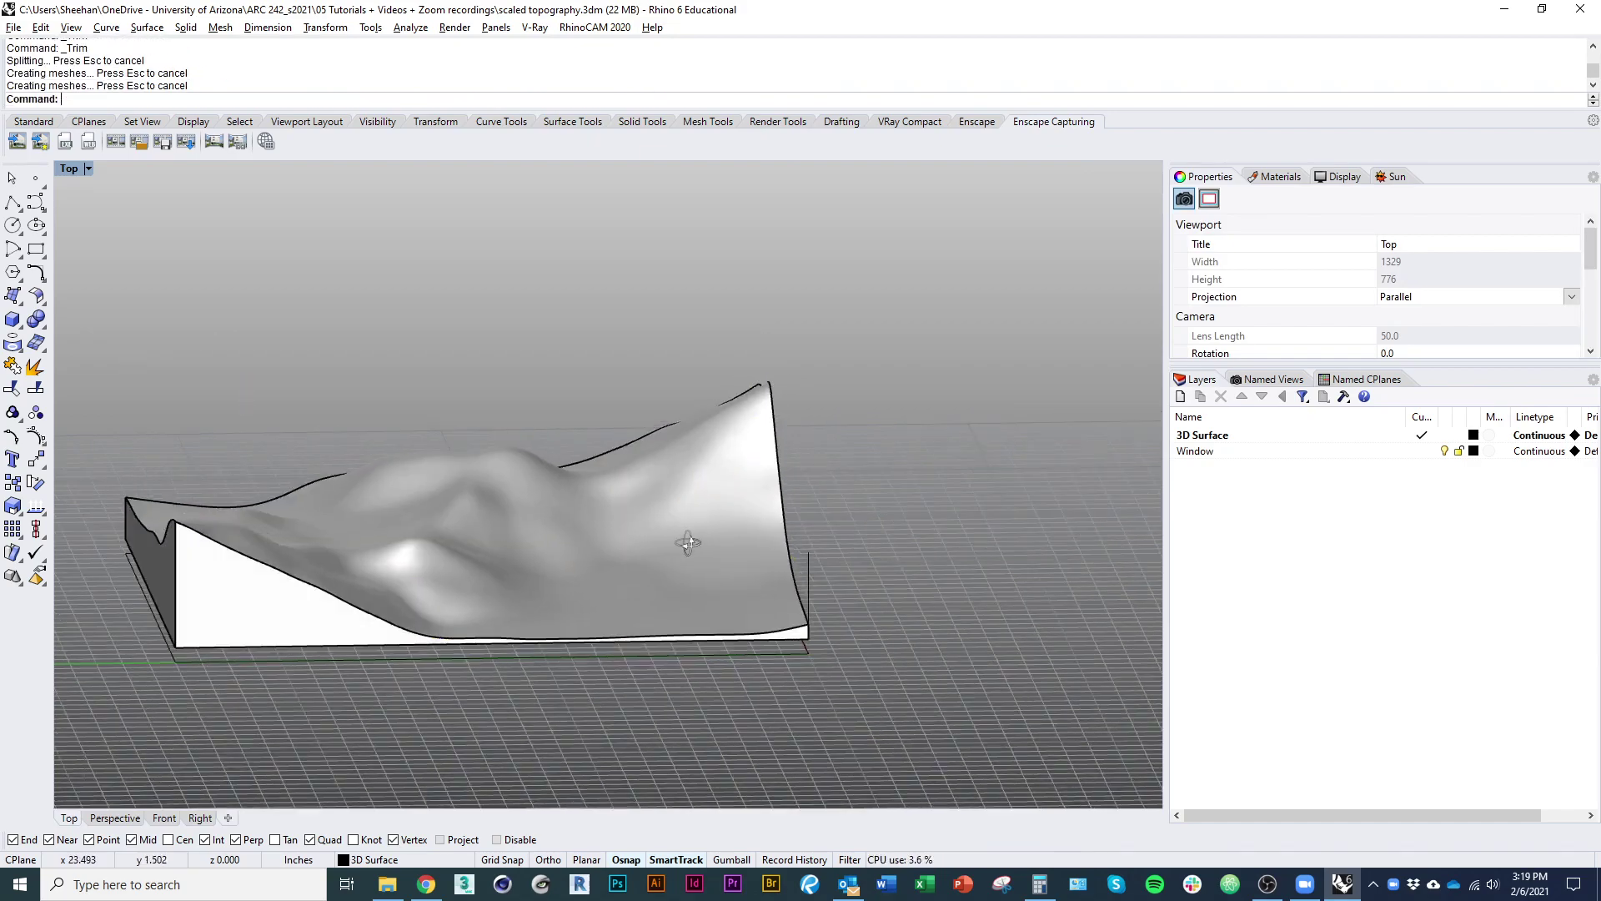
right_click_drag(688, 543, 583, 680)
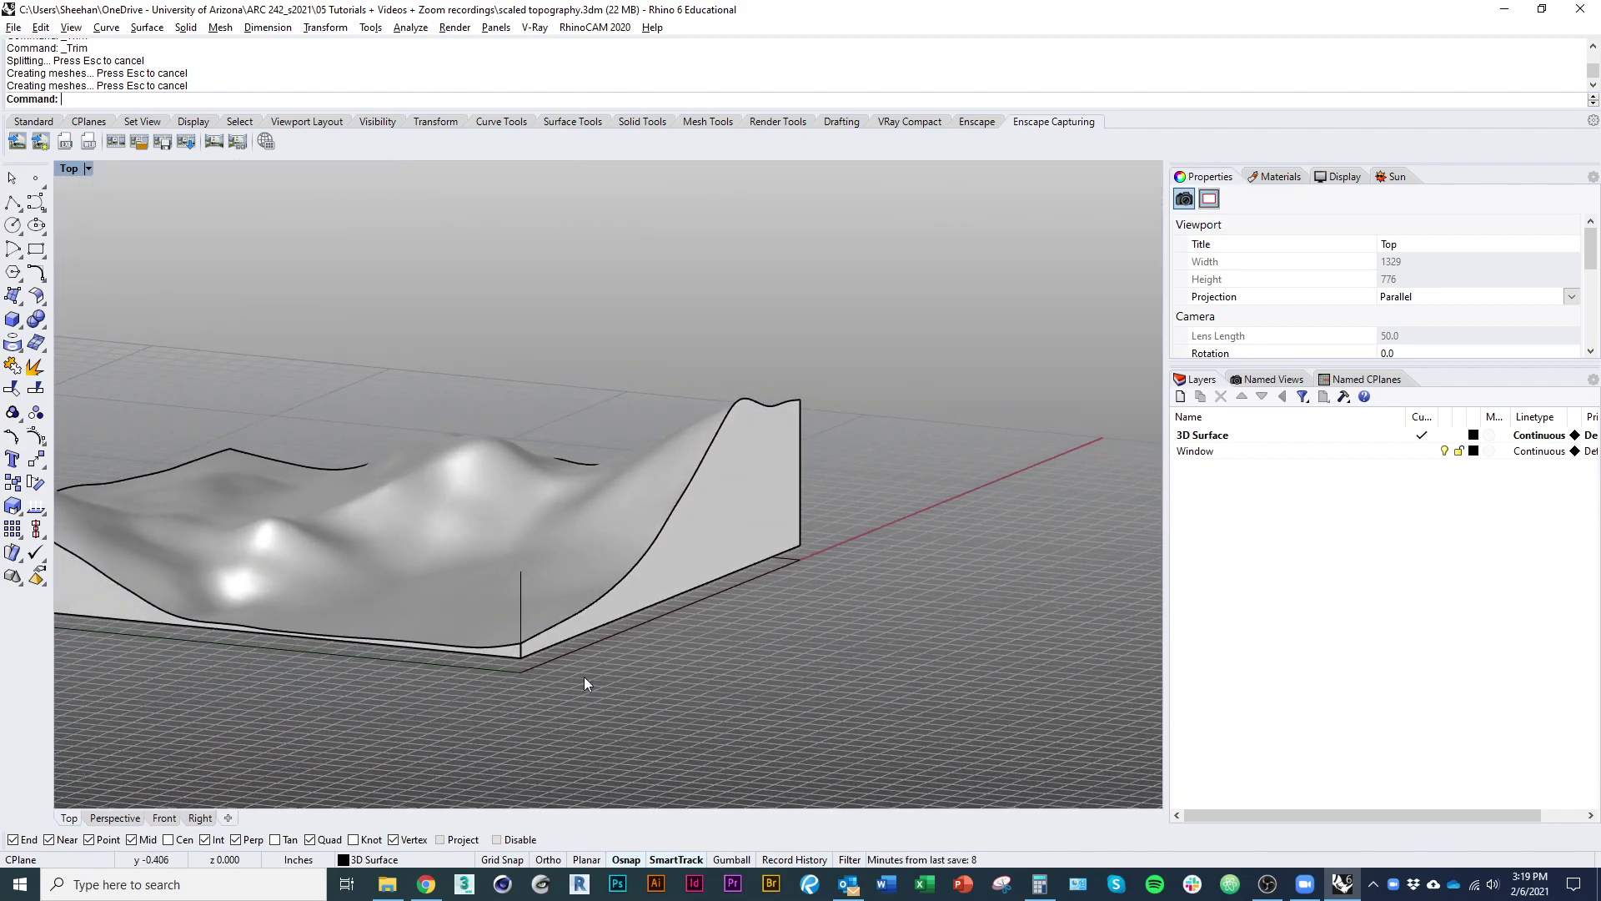
Undo the trim, the one-dimensional scaling and the box extrusion, and select the terrain surface
key("ctrl+z")
key("ctrl+z")
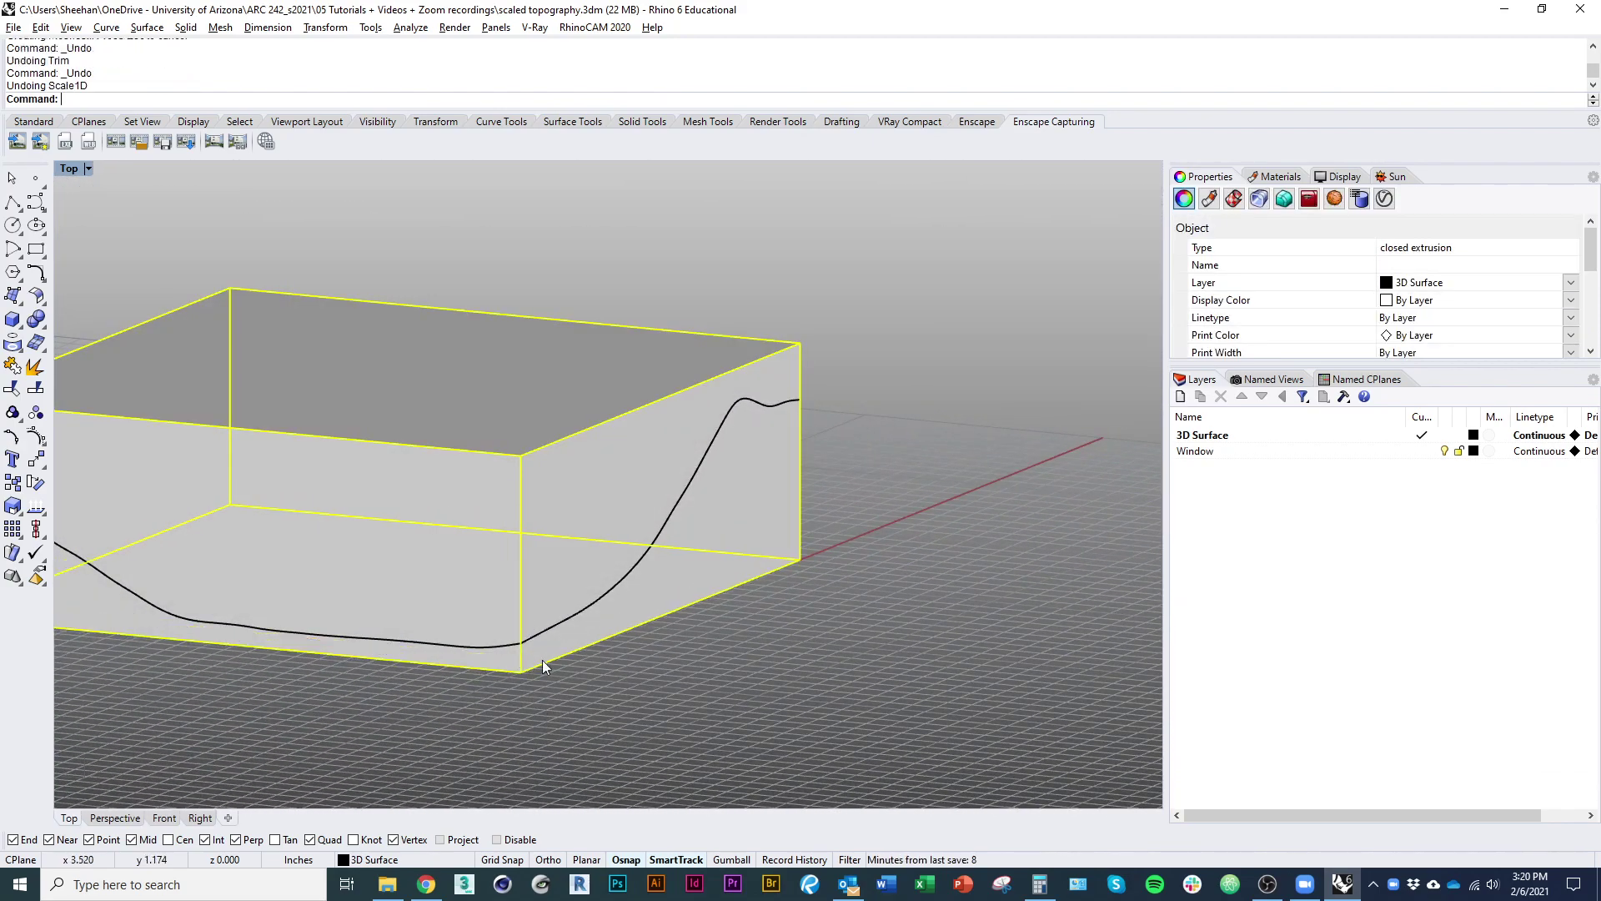
key("ctrl+z")
left_click(561, 613)
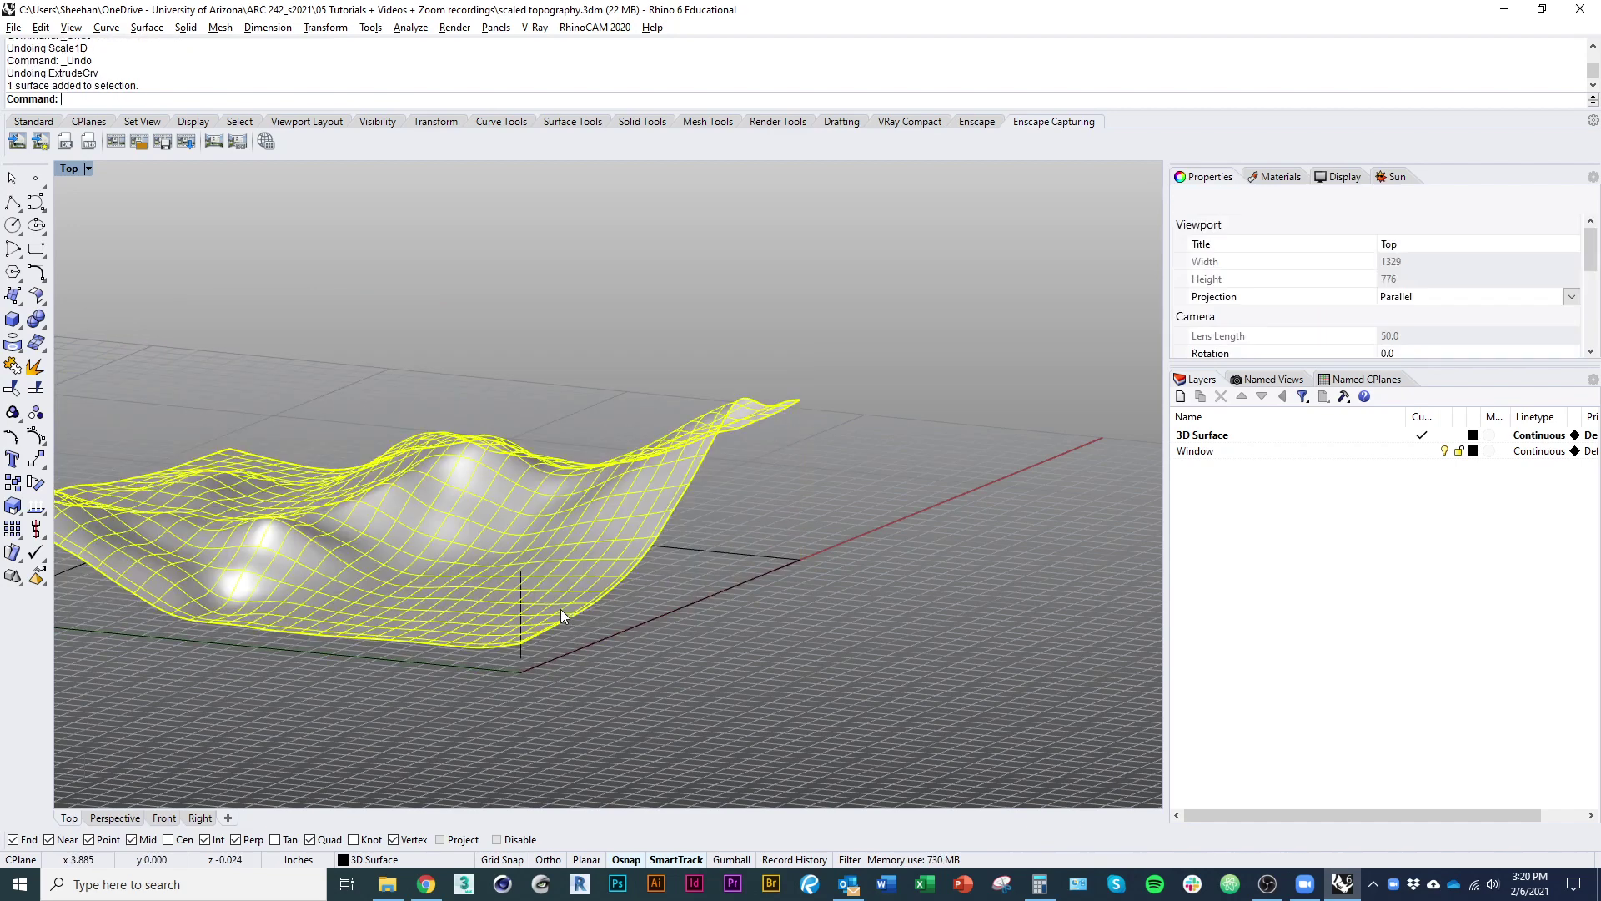
Create a bounding box solid around the terrain surface together with the vertical reference line
left_click(522, 627, "shift")
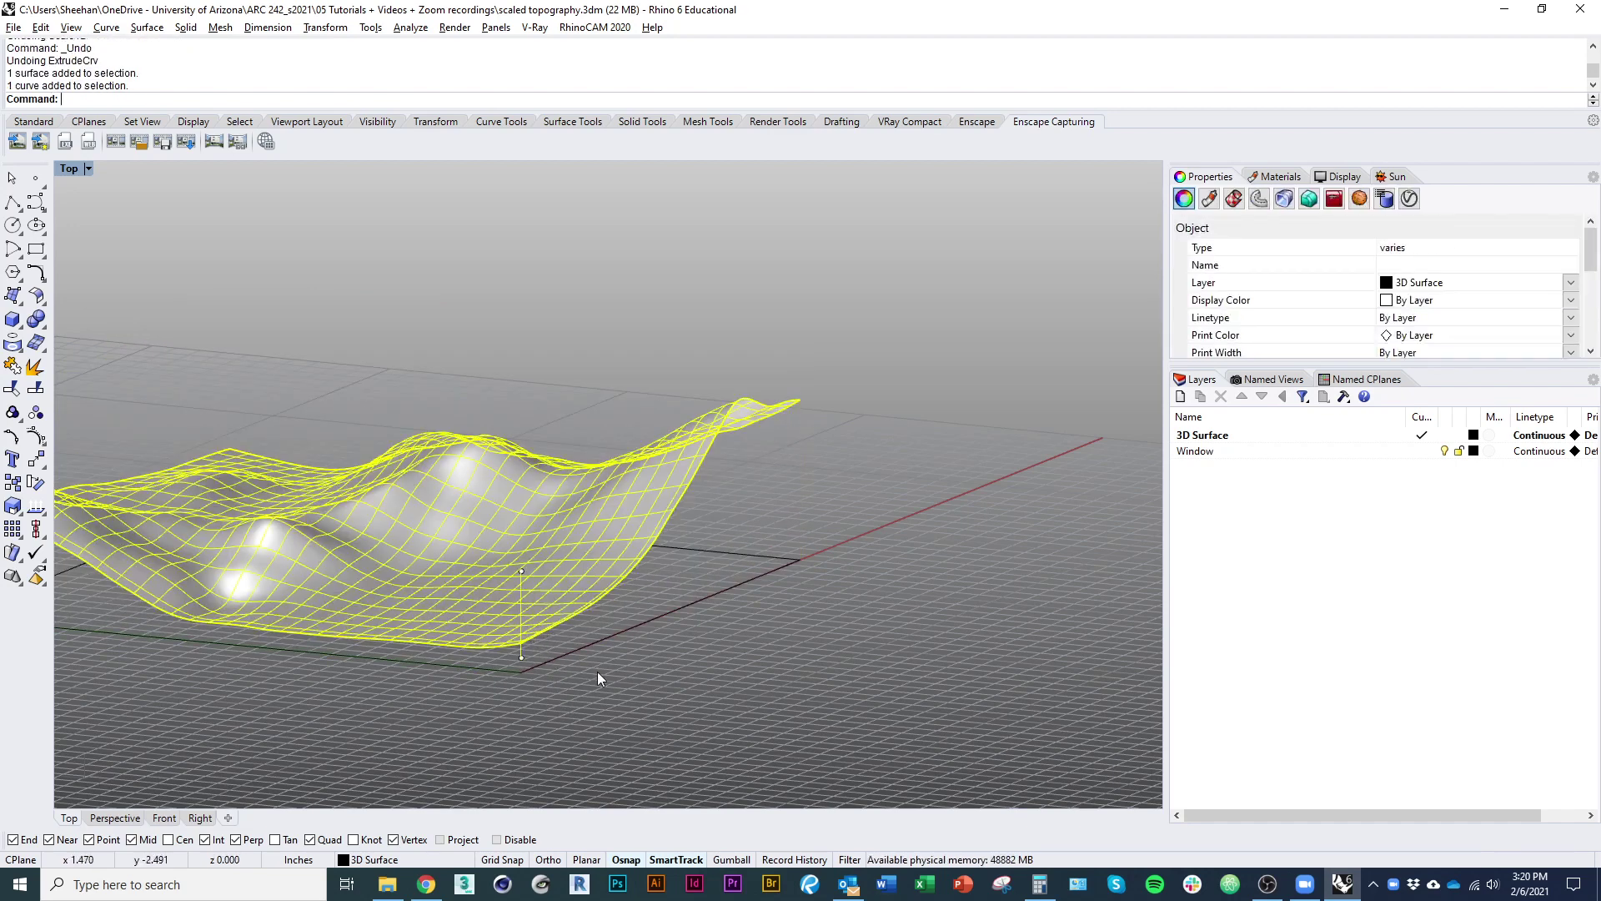
type("boundingbox")
key("Return")
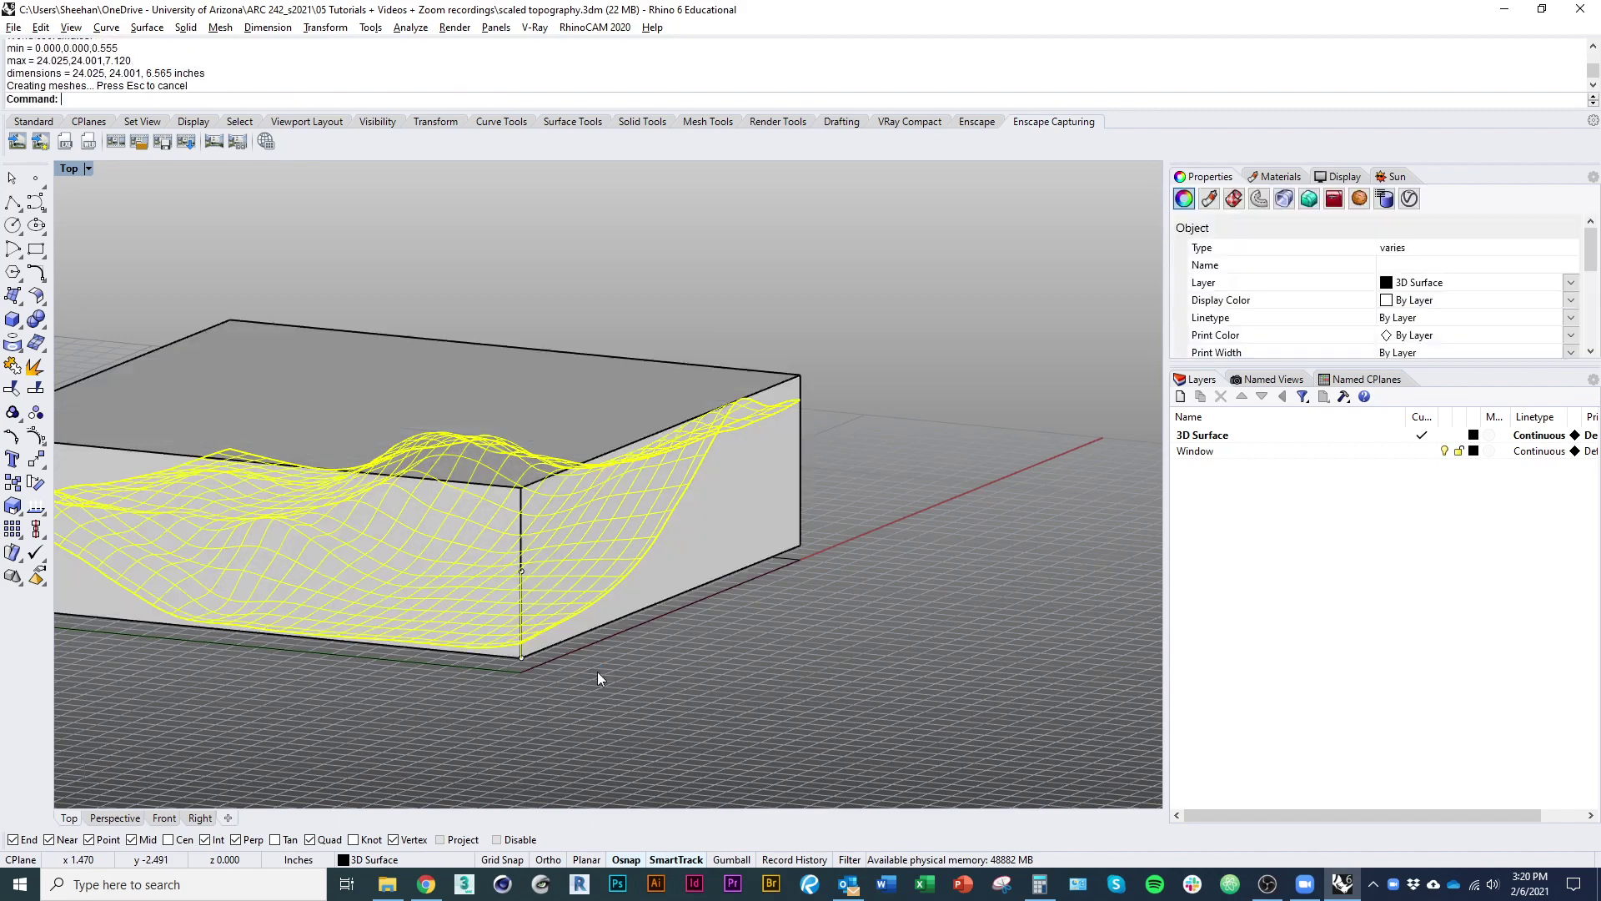
Scale the bounding box in one dimension from its base corner, raising its top well above the terrain
right_click_drag(607, 713, 442, 663)
left_click(637, 572)
type("scale1d")
key("Return")
left_click(722, 577)
left_click(722, 407)
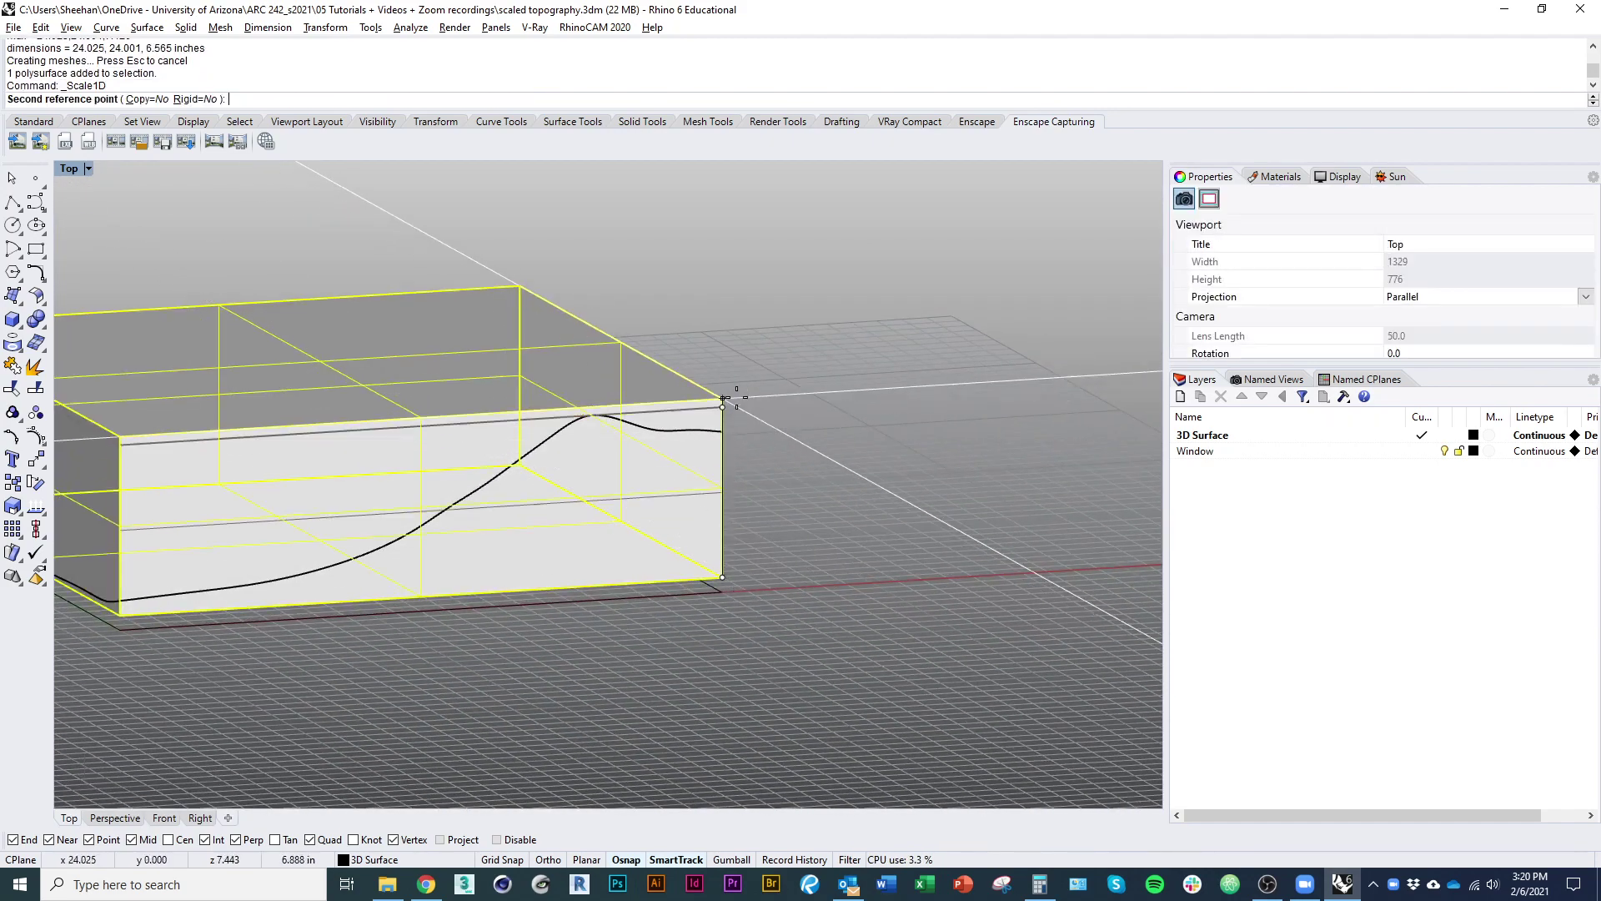
left_click(724, 395)
left_click(741, 487)
Hide the scaled box to isolate the terrain surface
right_click_drag(741, 488, 519, 628)
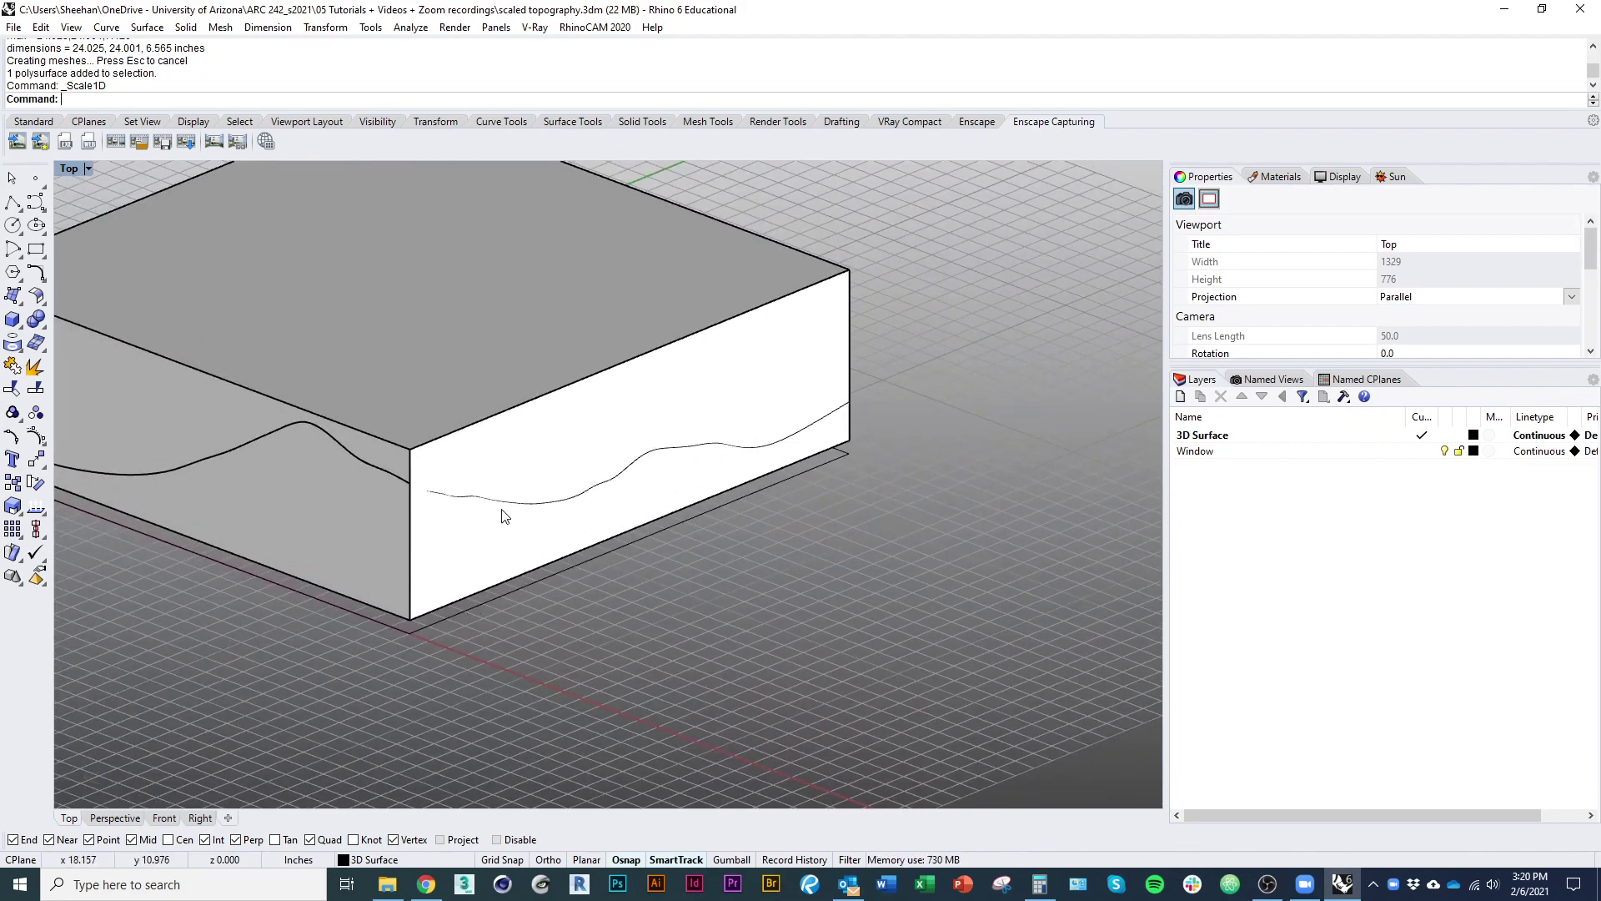
left_click(538, 515)
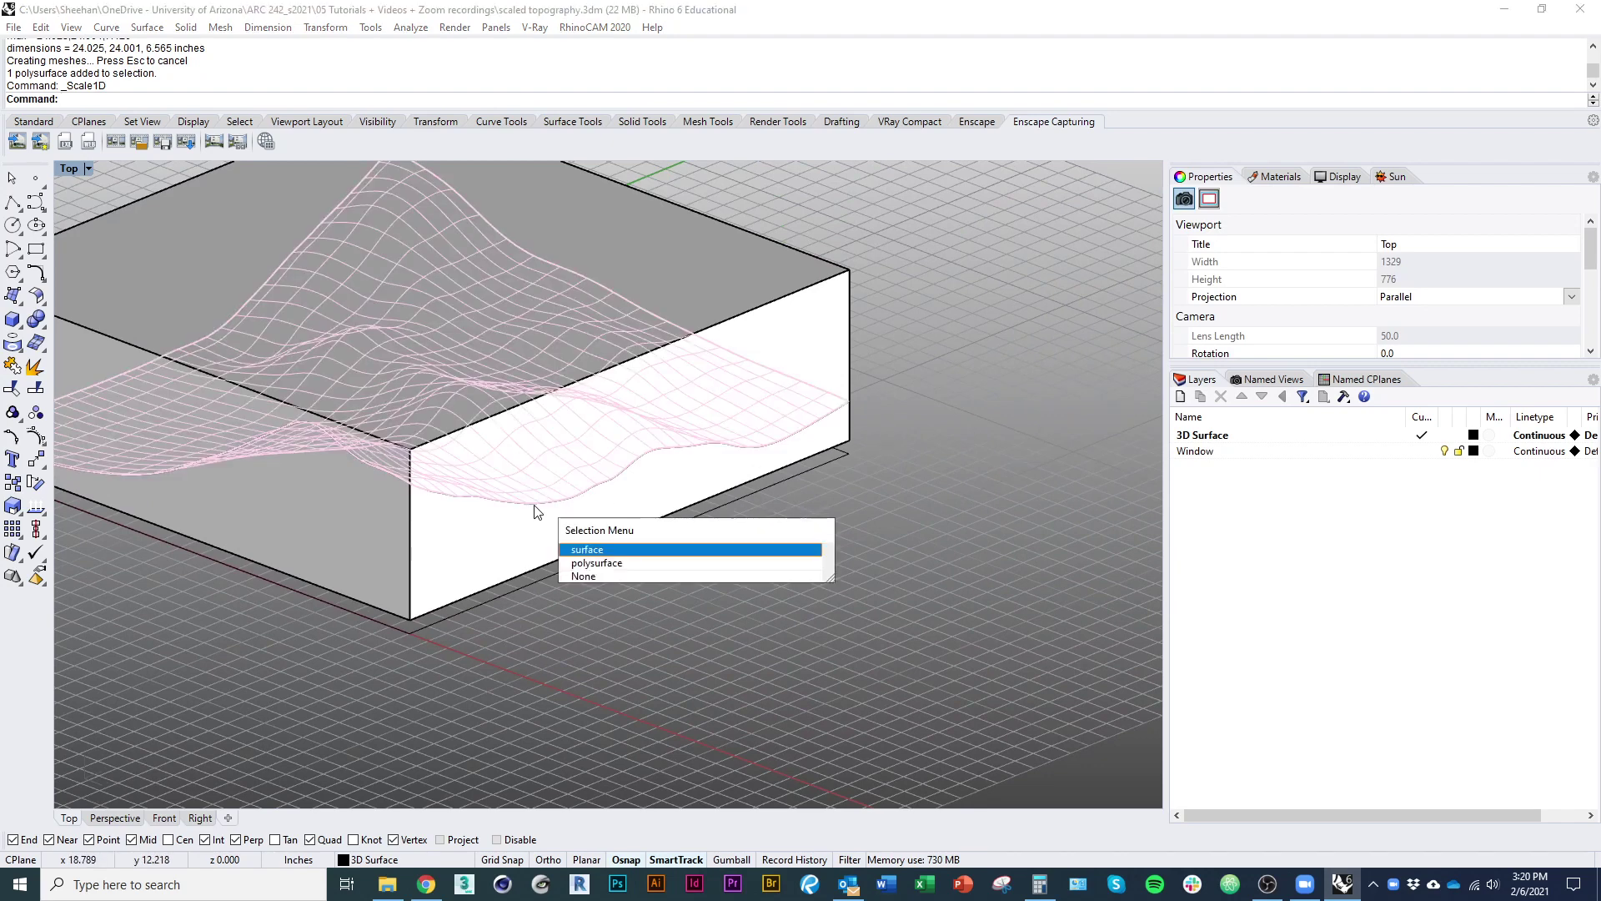
left_click(584, 548)
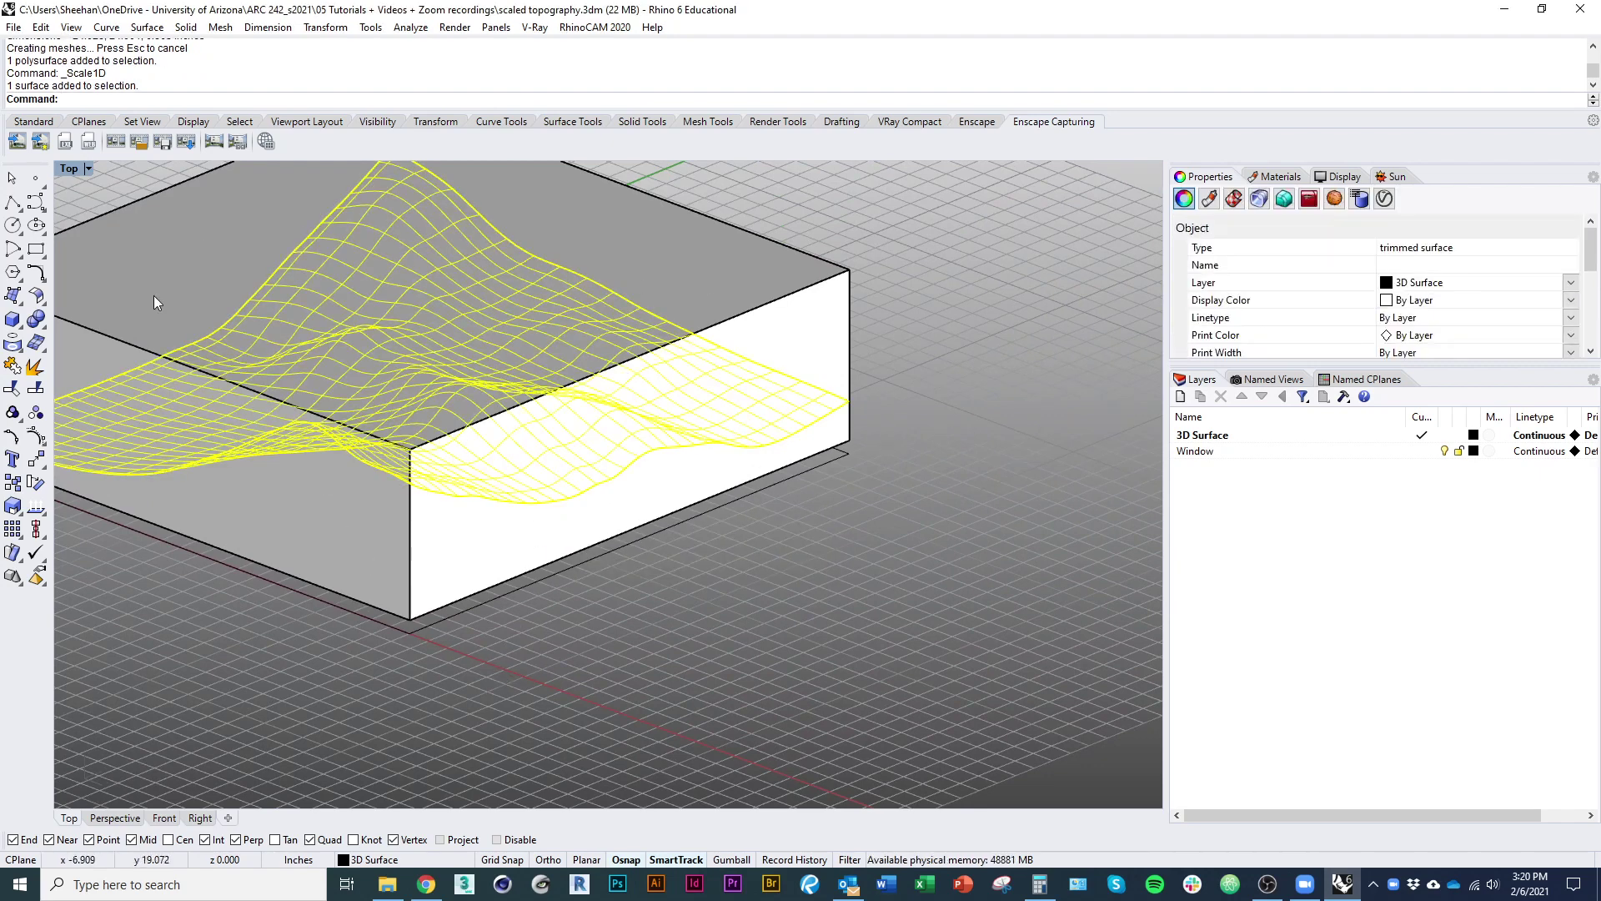
right_click_drag(435, 538, 531, 577)
scroll(483, 578, "down", 2)
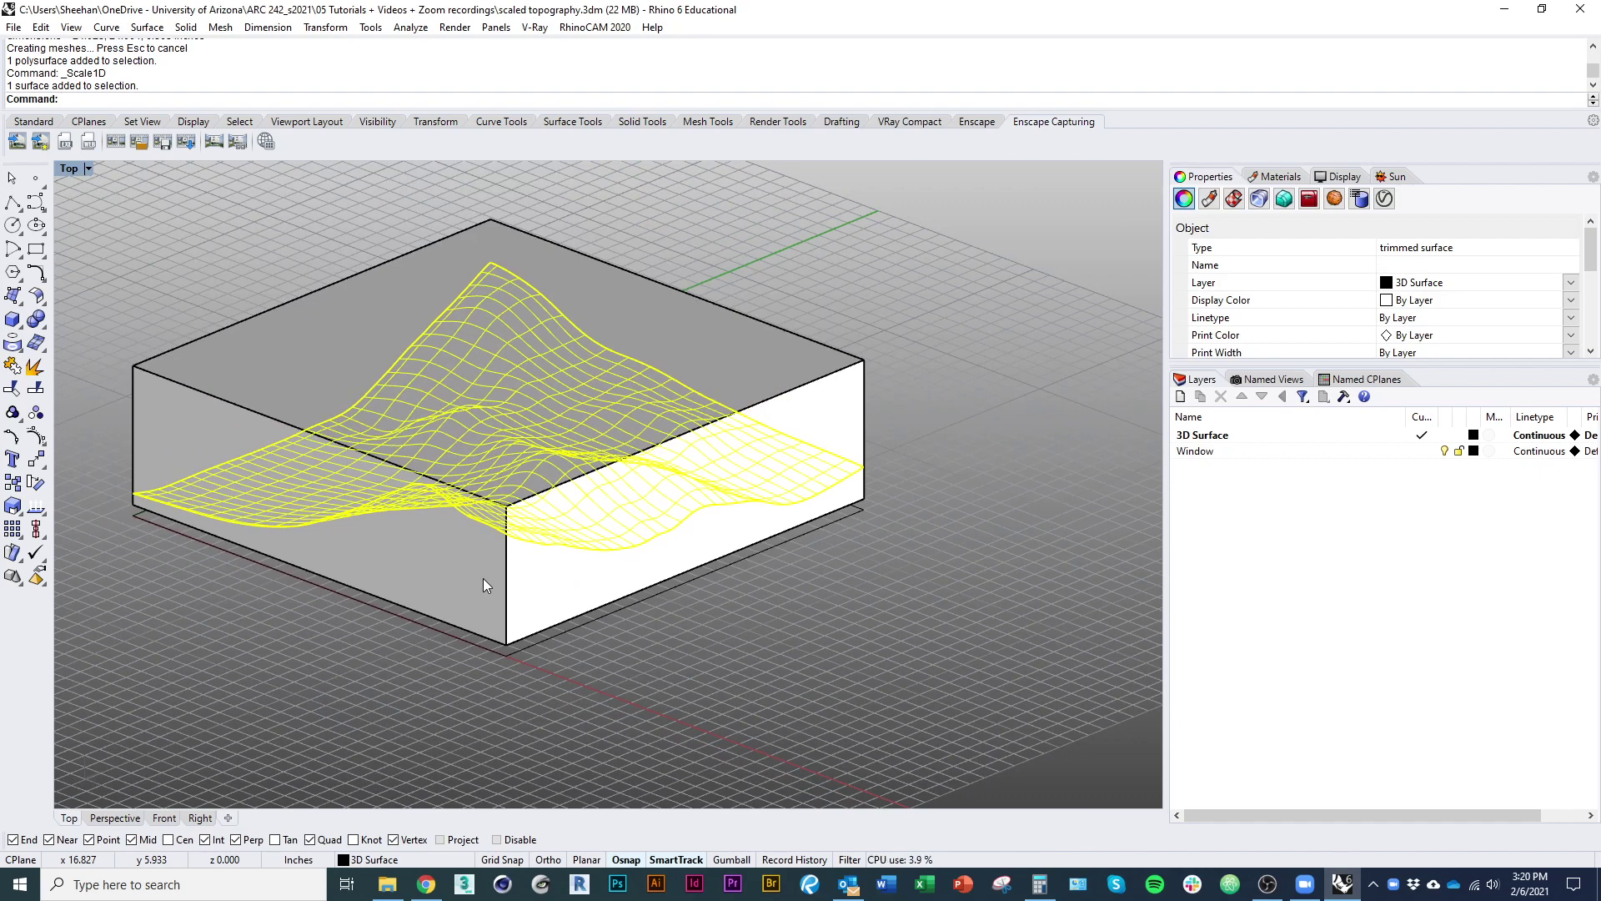
left_click(487, 474)
key("ctrl+h")
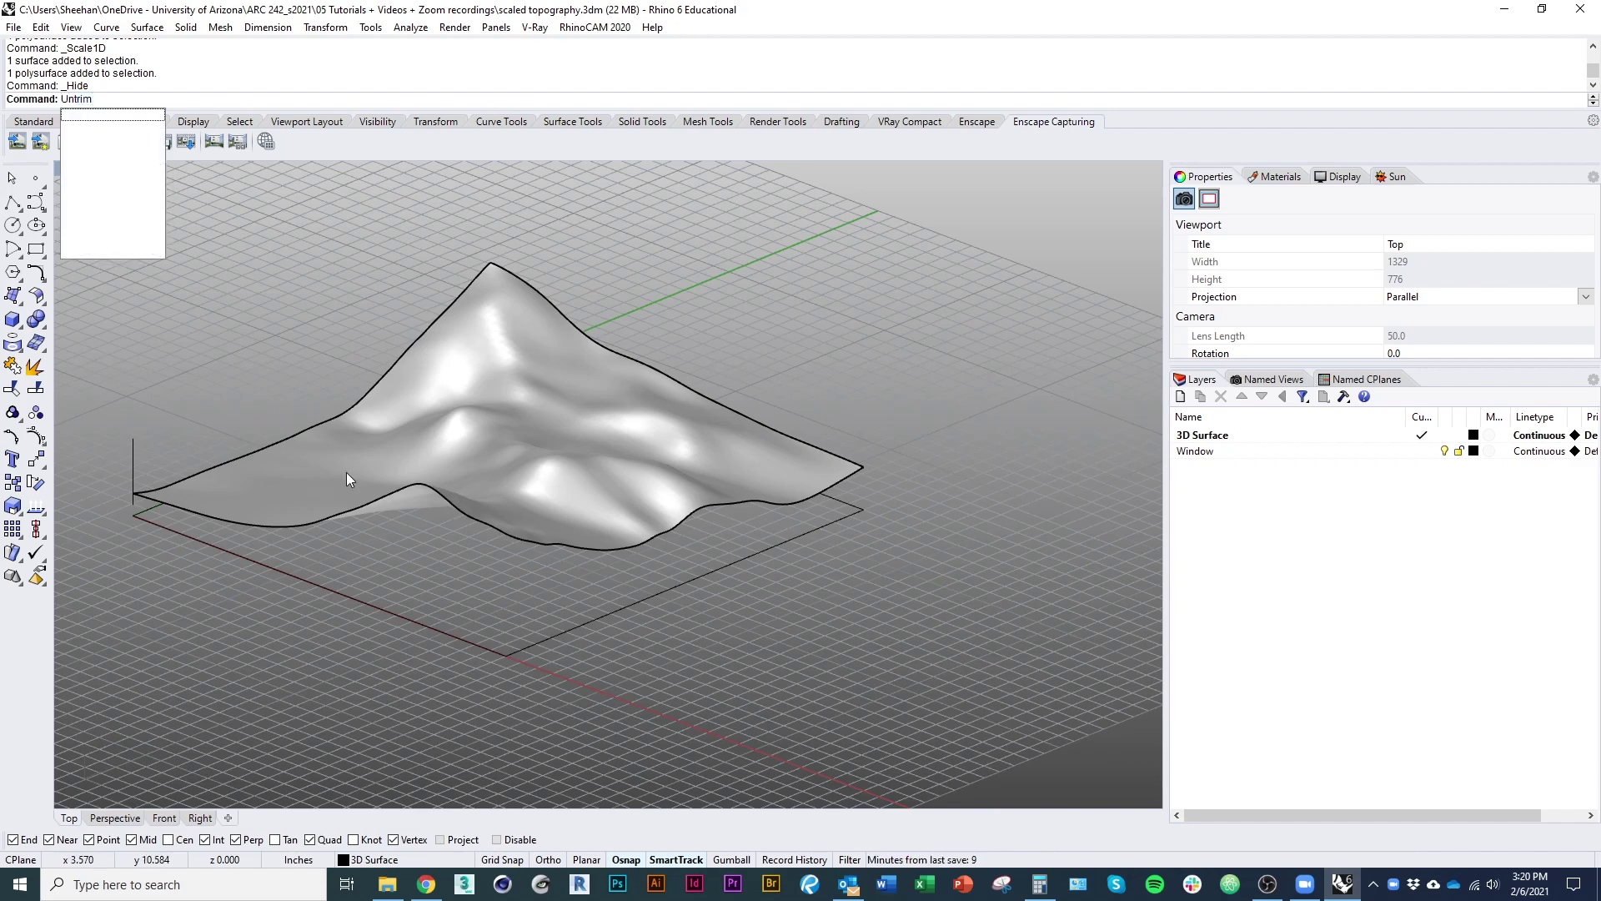
Untrim the terrain surface's outer edge to restore its full original extent
key("Return")
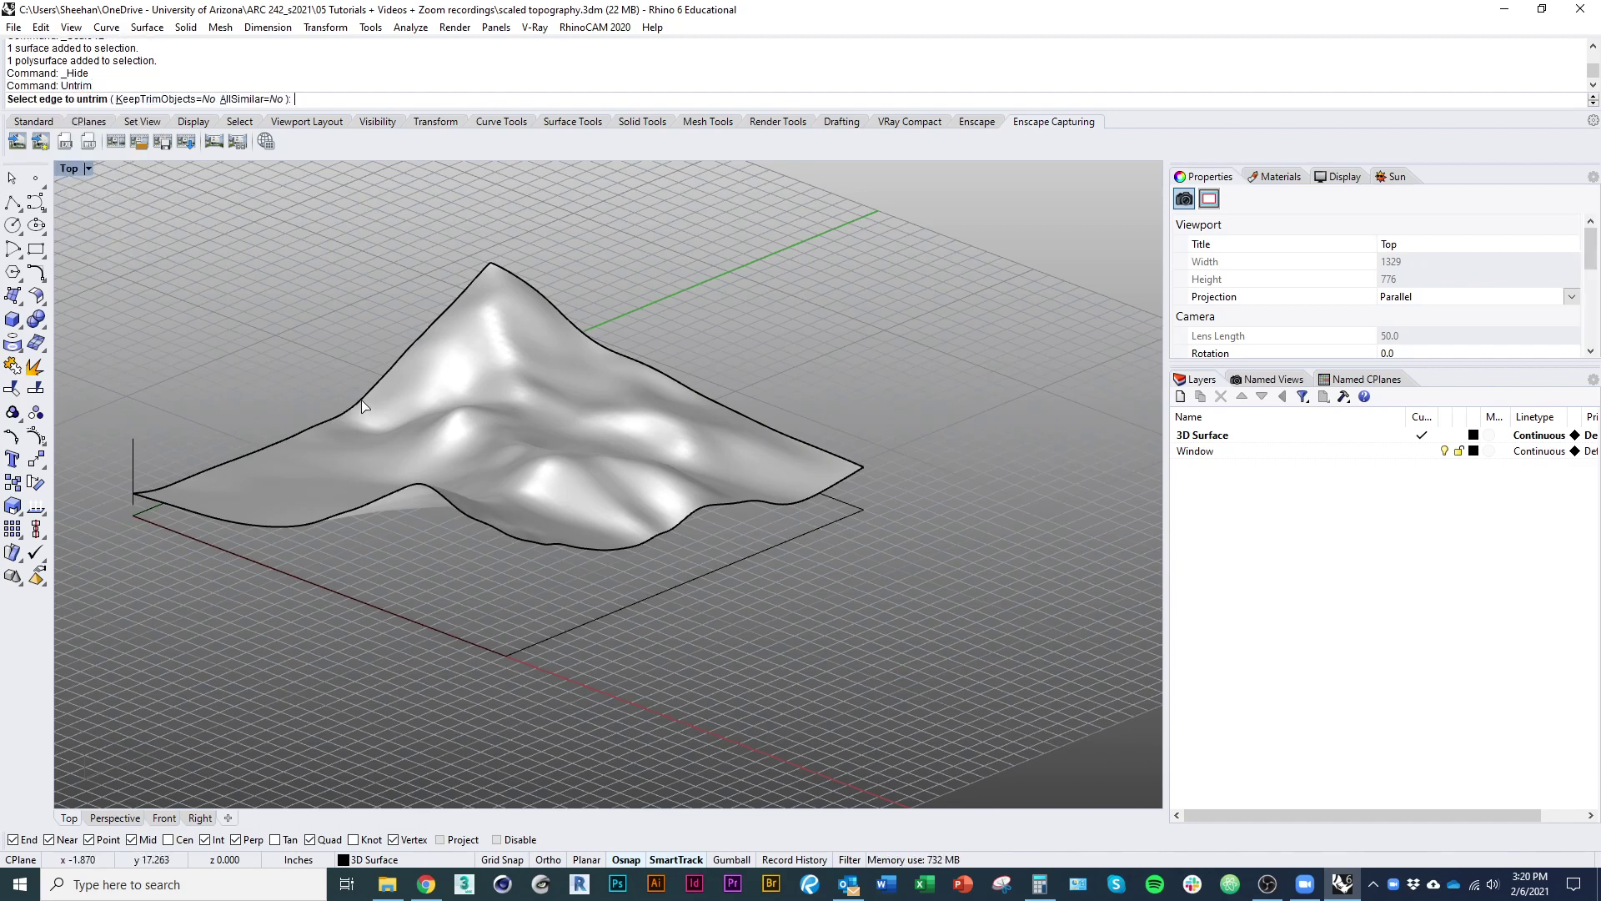
scroll(352, 434, "up", 5)
key("Escape")
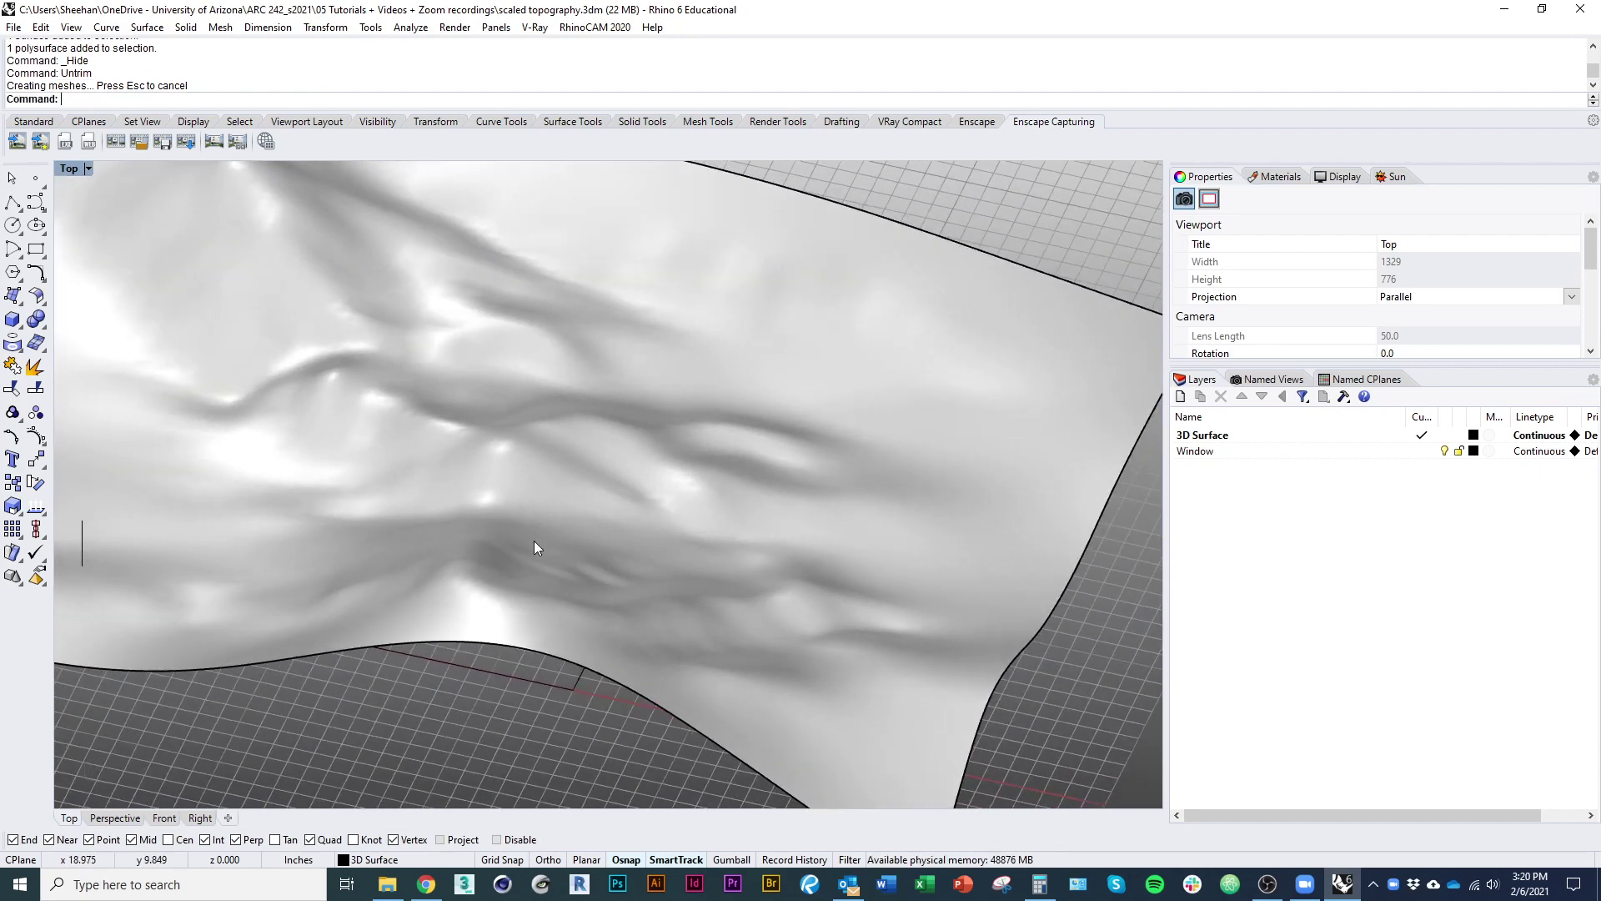
scroll(534, 541, "down", 5)
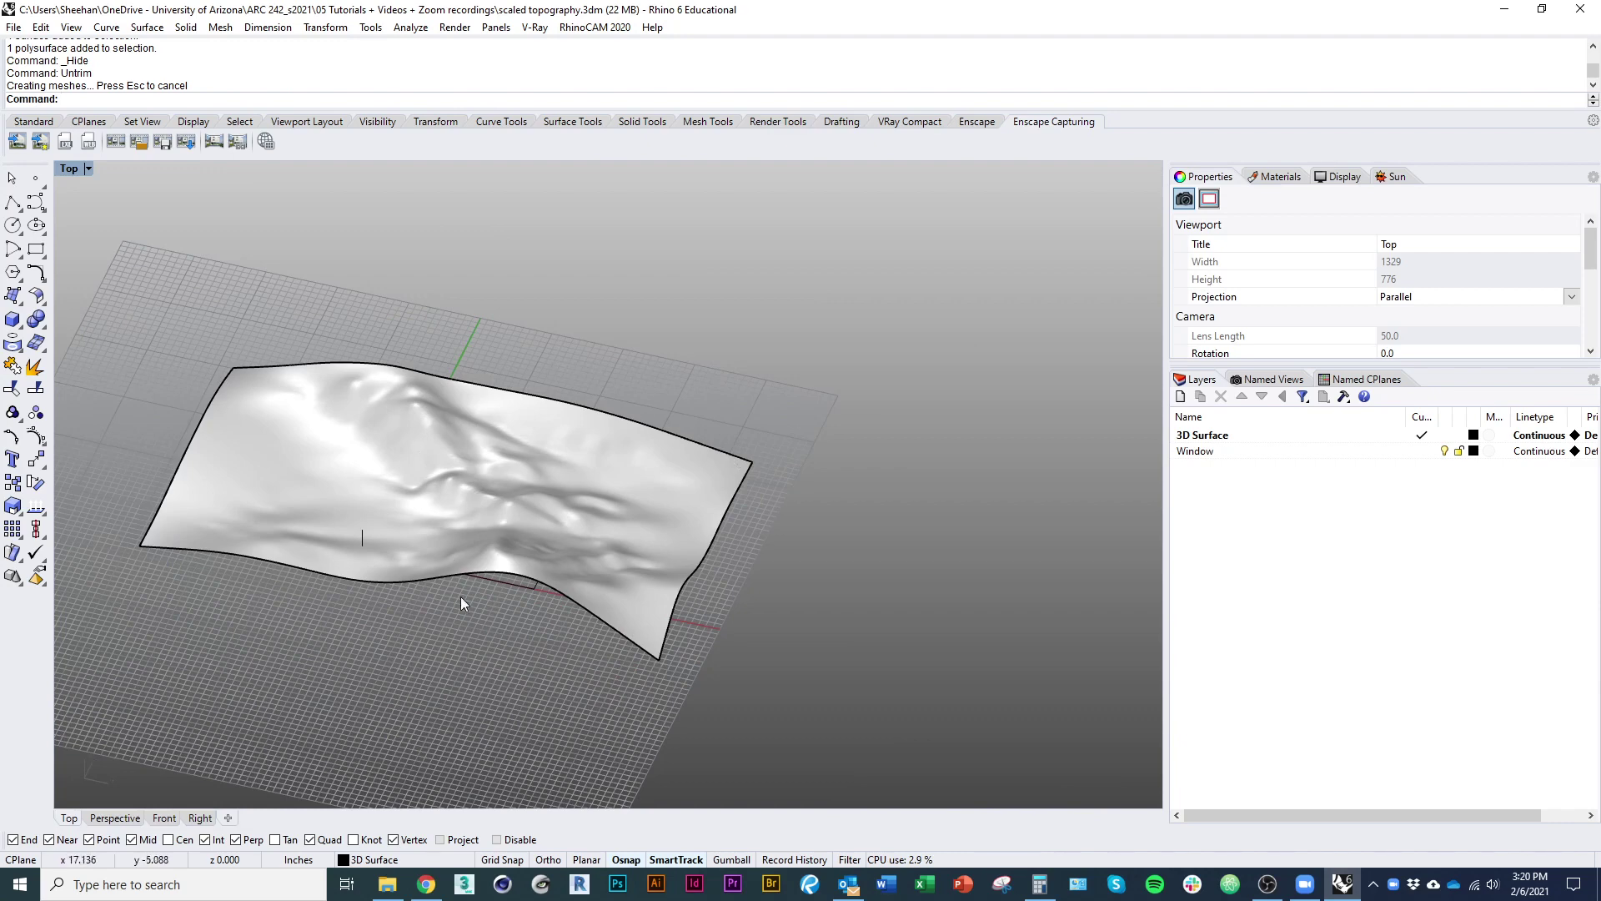
scroll(463, 602, "up", 5)
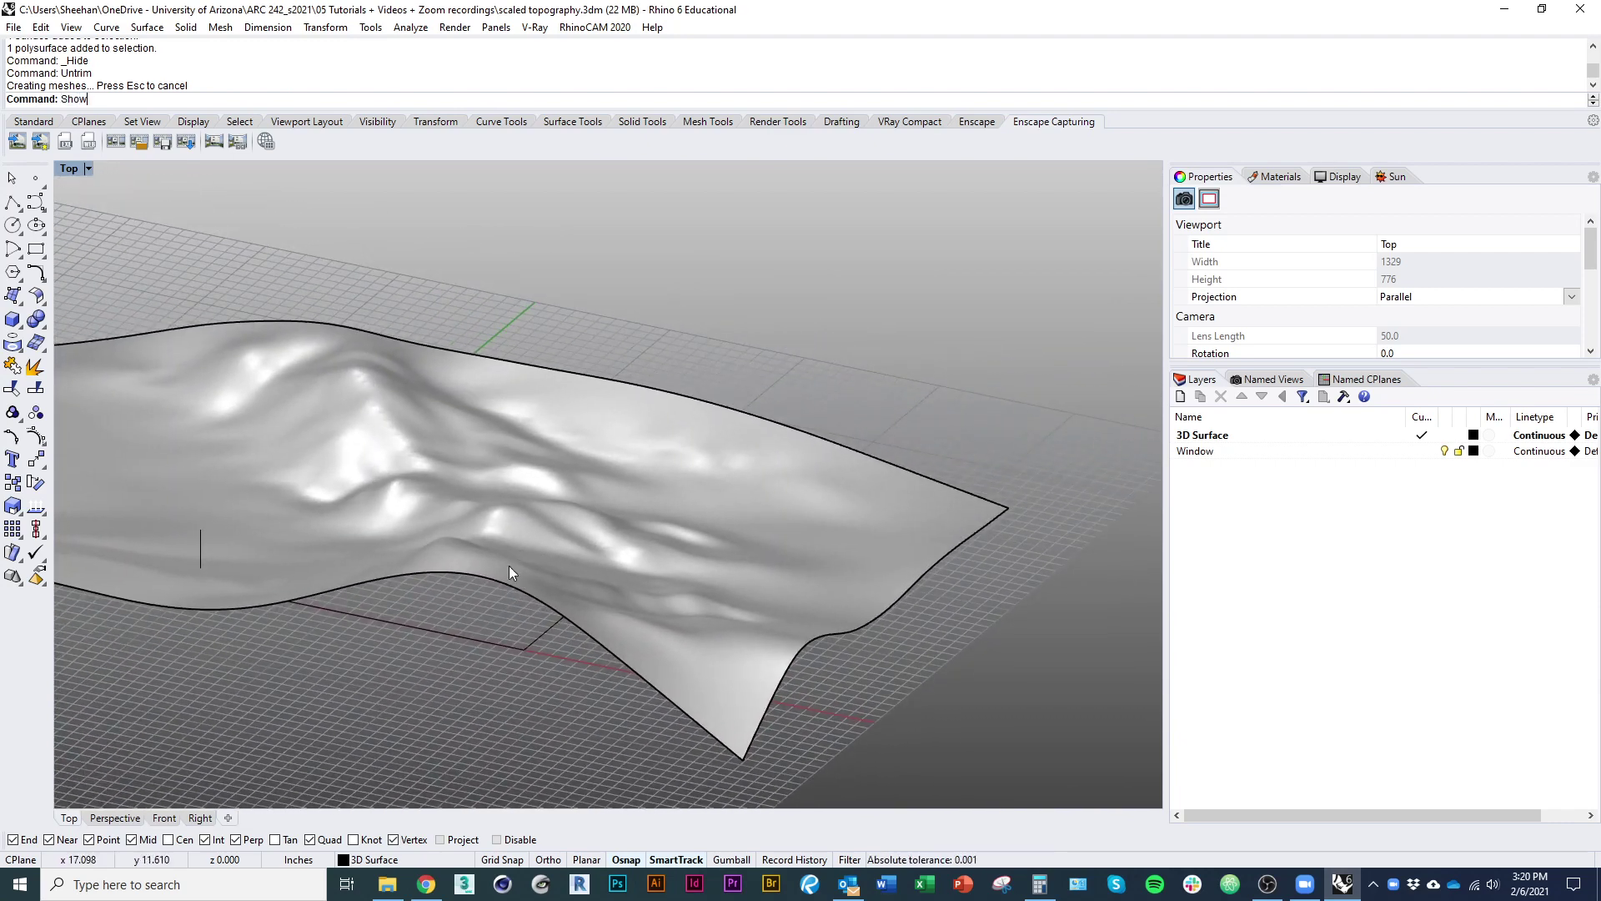
Show the hidden box and use it as the cutting object to trim away the terrain surface outside it
type("Show")
key("Return")
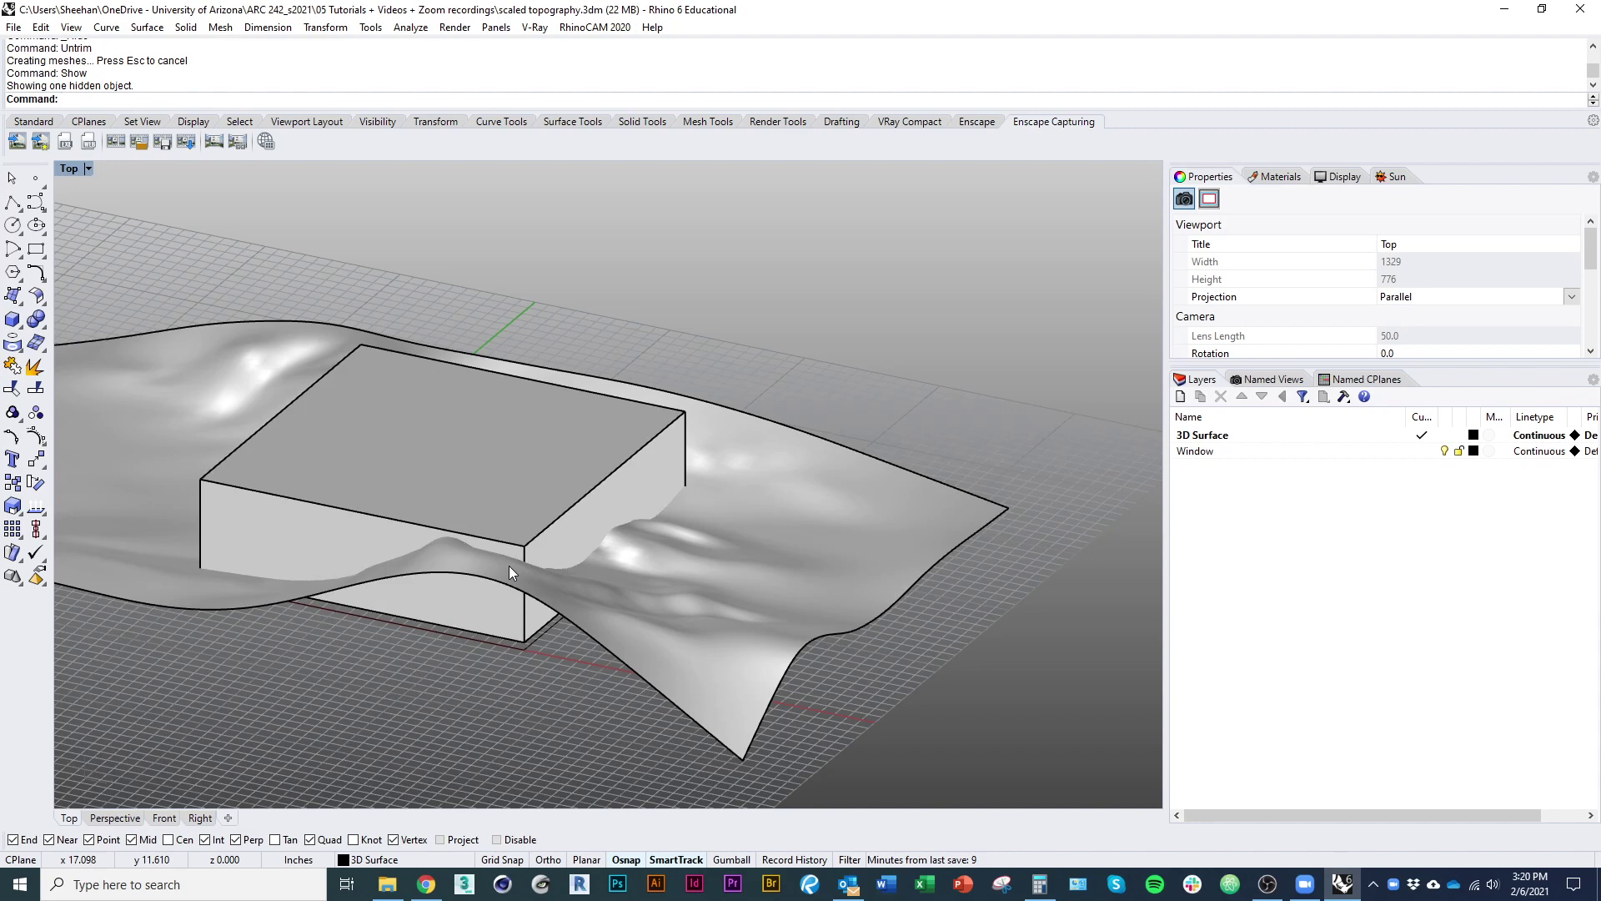
left_click(514, 496)
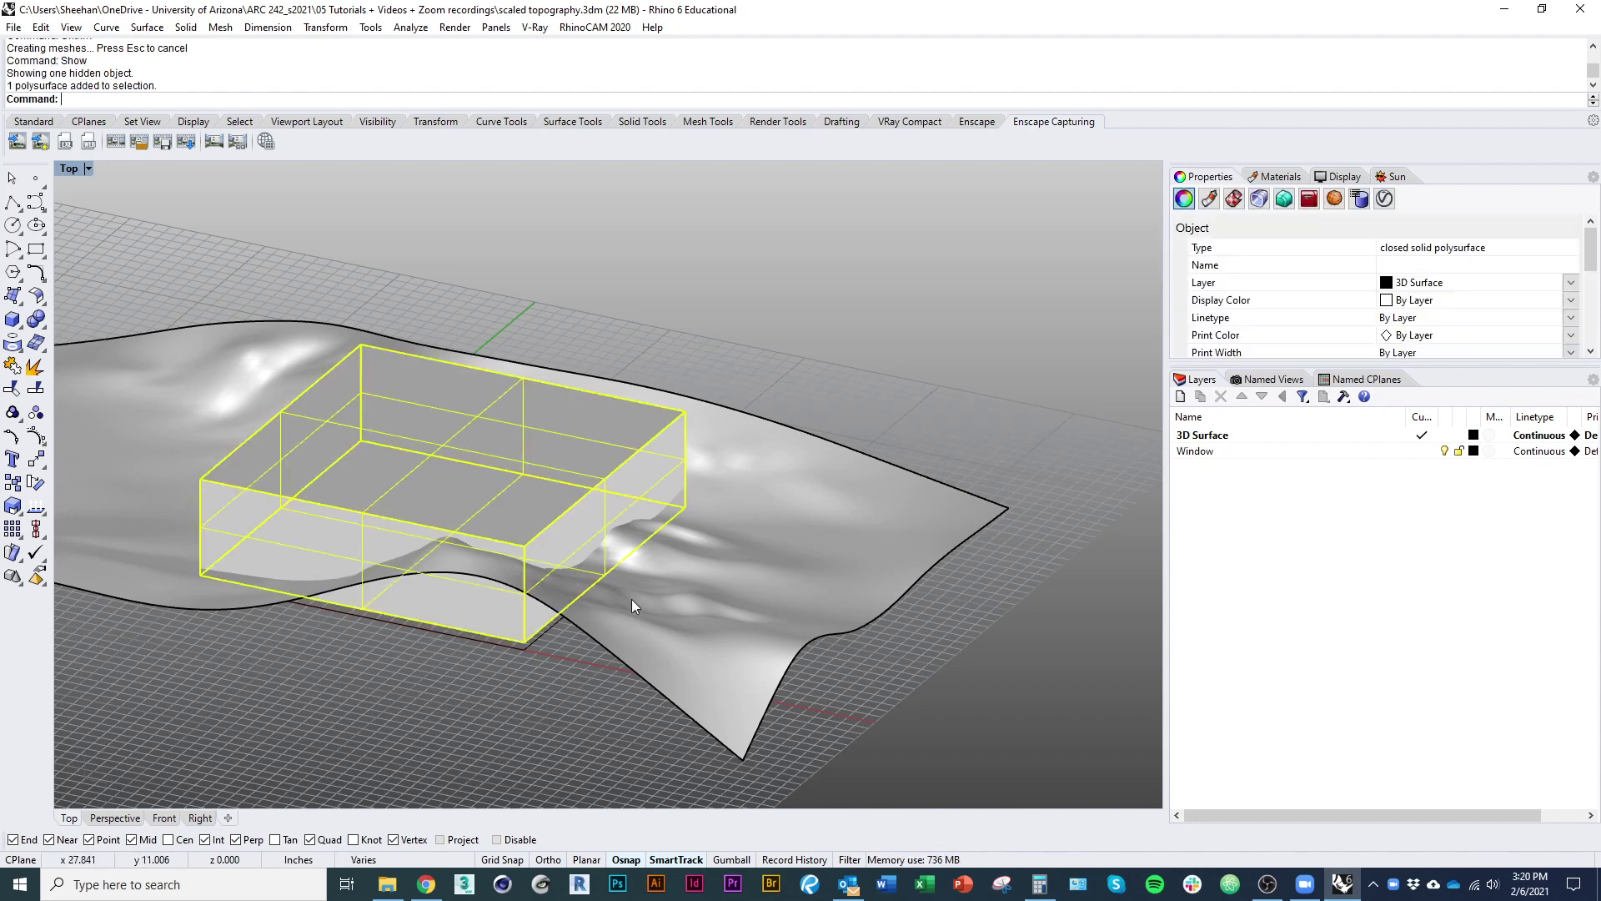
key("ctrl+t")
left_click(713, 549)
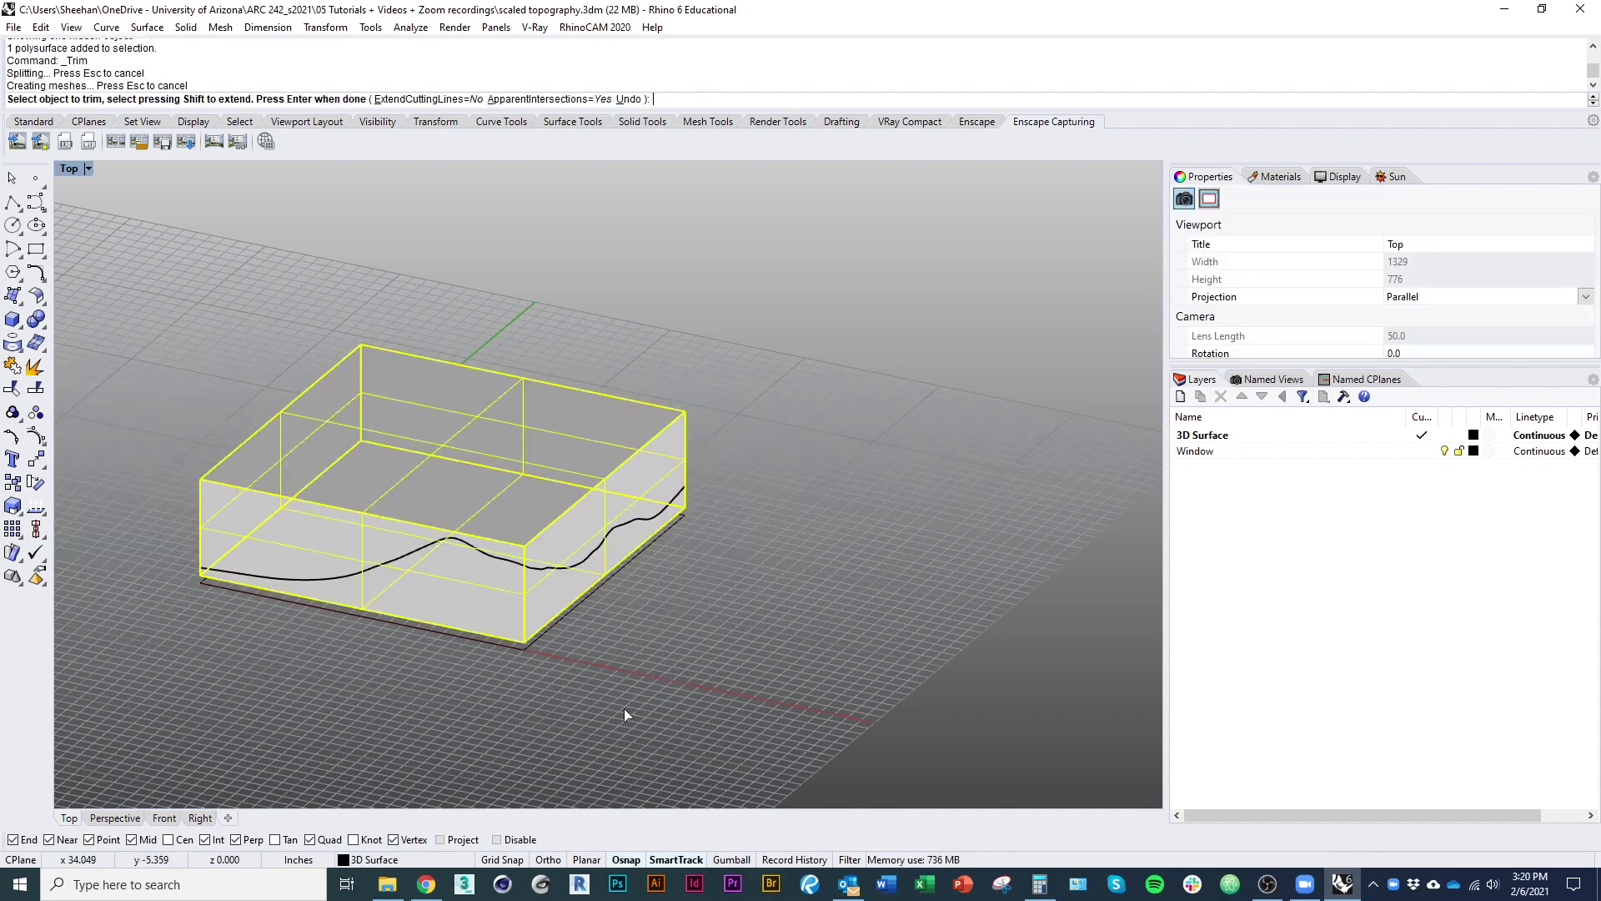
key("Return")
Trim away the part of the box above the terrain, using the retrimmed terrain surface as the cutting object
left_click(565, 570)
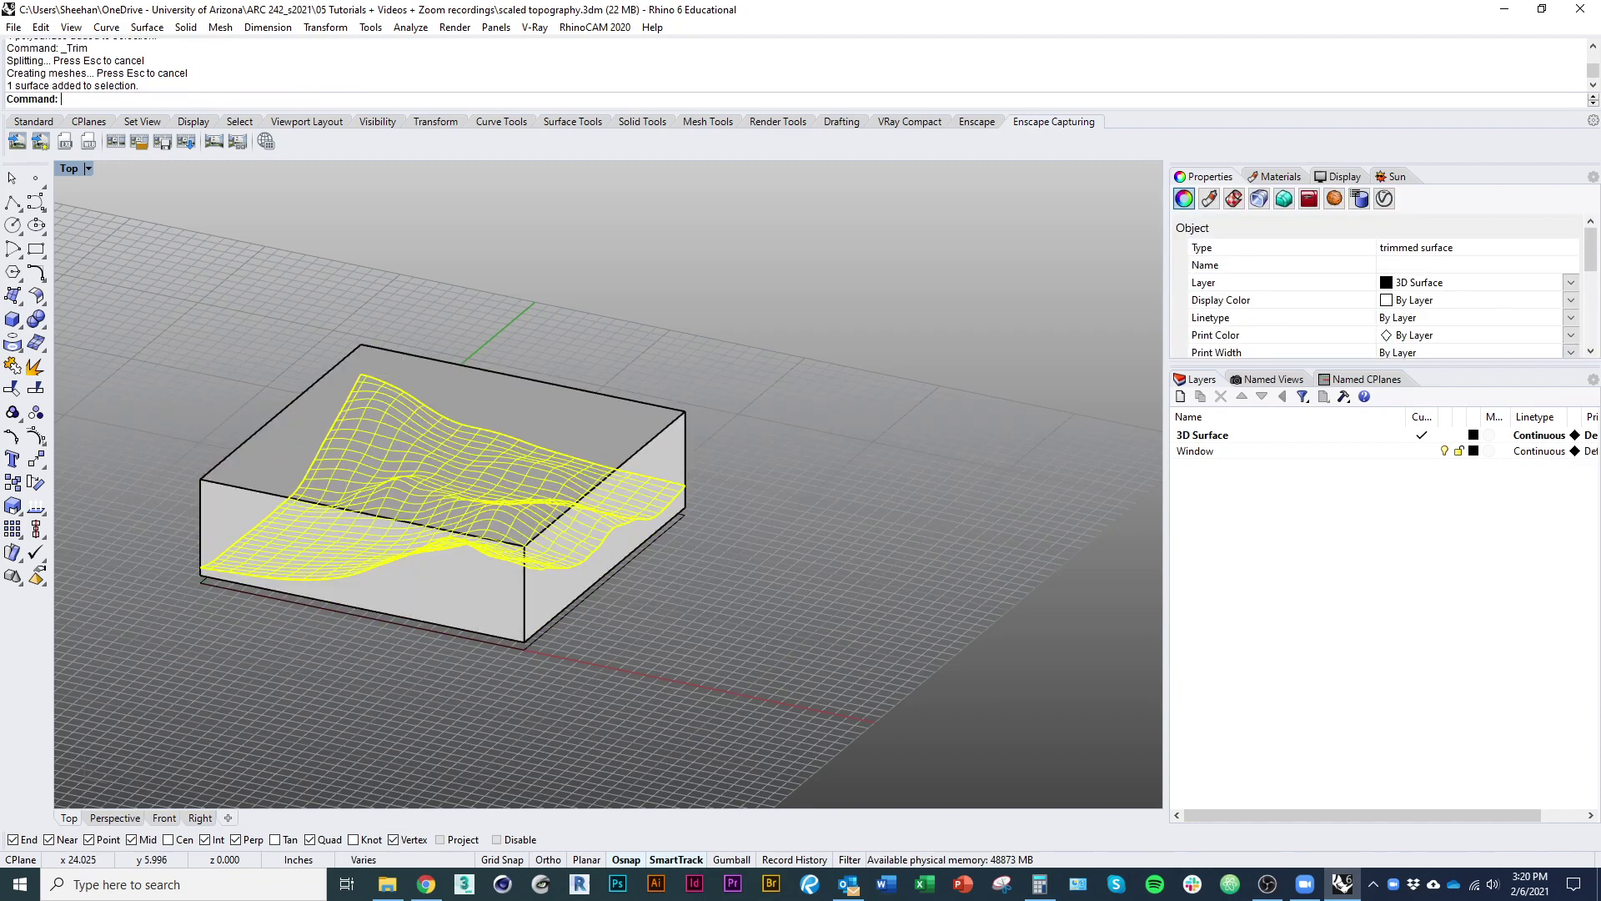
scroll(567, 564, "up", 2)
key("ctrl+t")
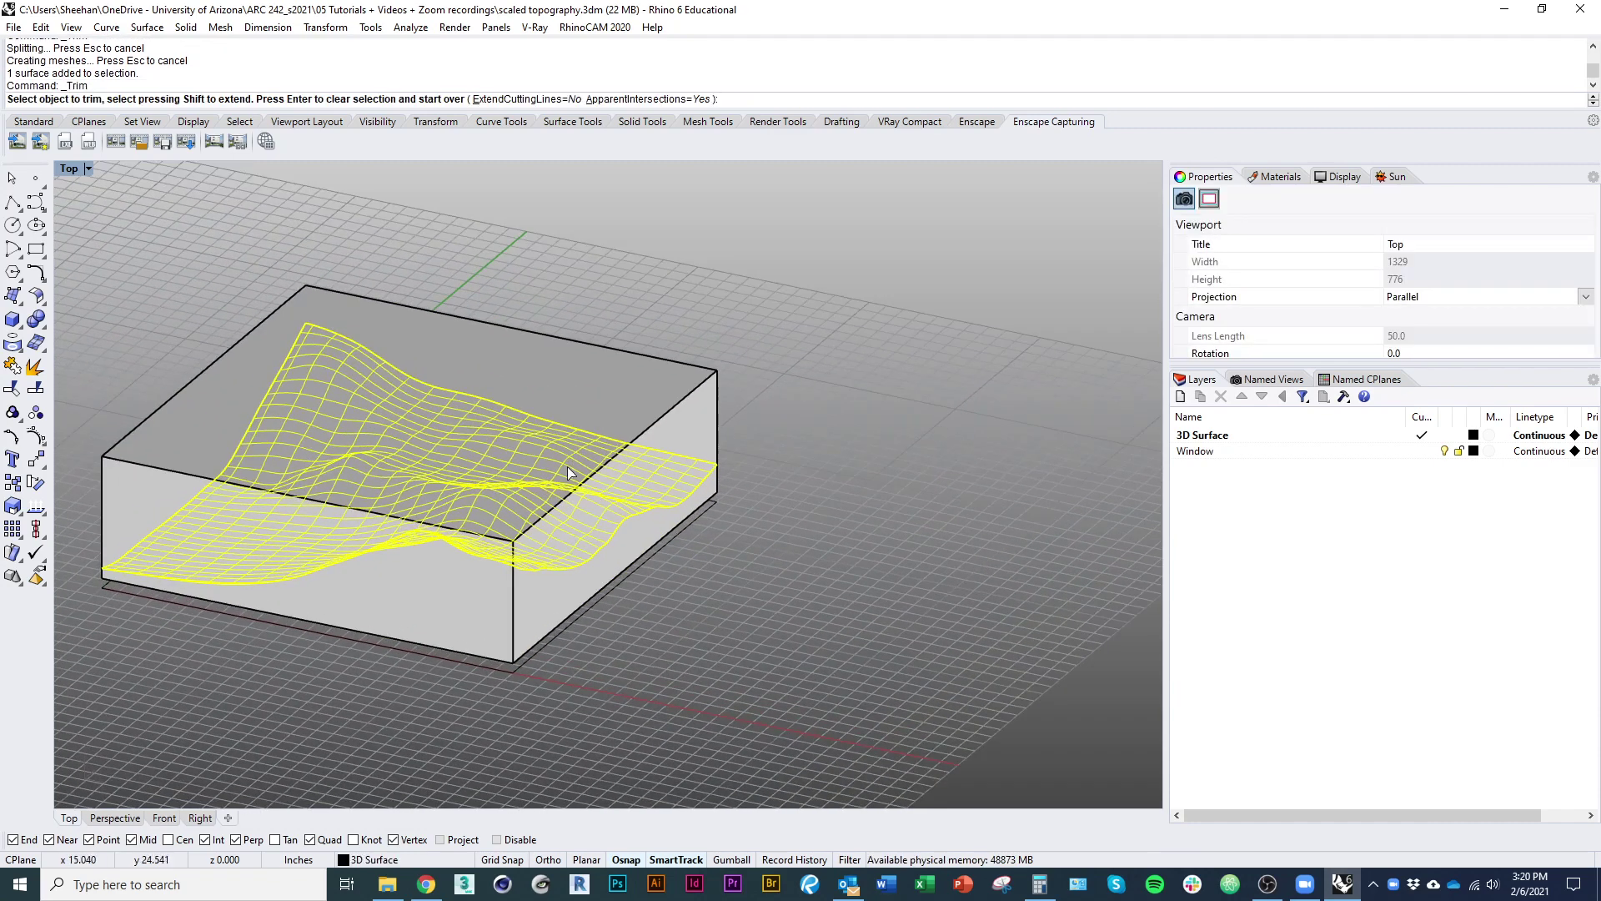
left_click(567, 472)
key("Return")
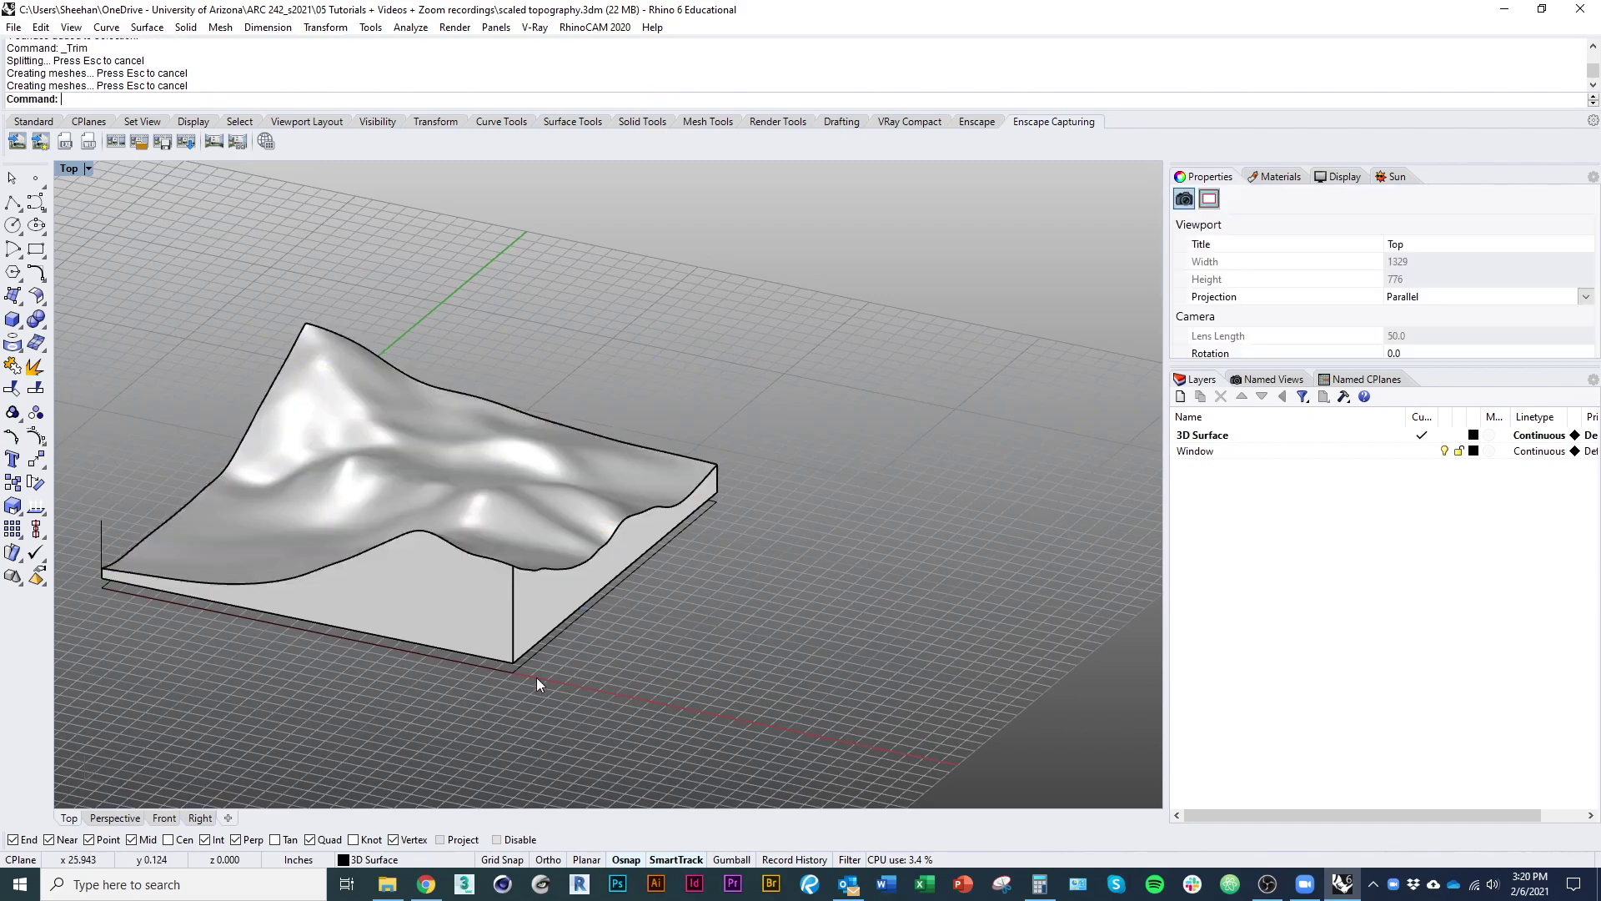
Examine the trimmed block's thin edge at the corner with the vertical reference line
right_click_drag(537, 678, 702, 639, "ctrl+shift")
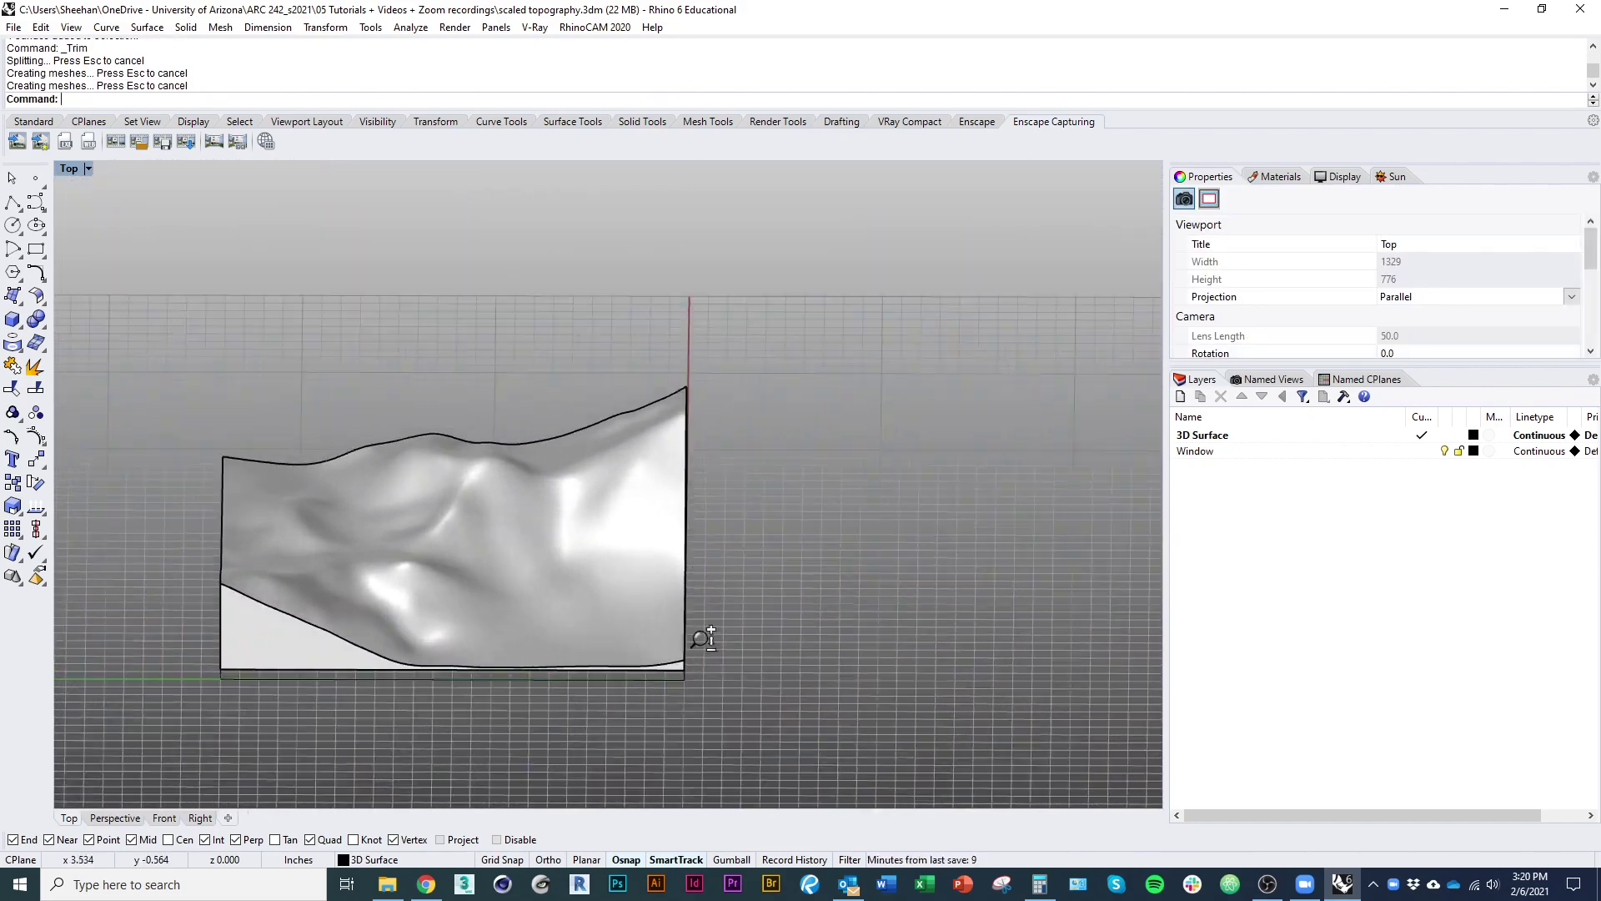
scroll(703, 639, "up", 2)
right_click_drag(652, 706, 849, 634, "ctrl+shift")
left_click(829, 642)
scroll(828, 649, "up", 3)
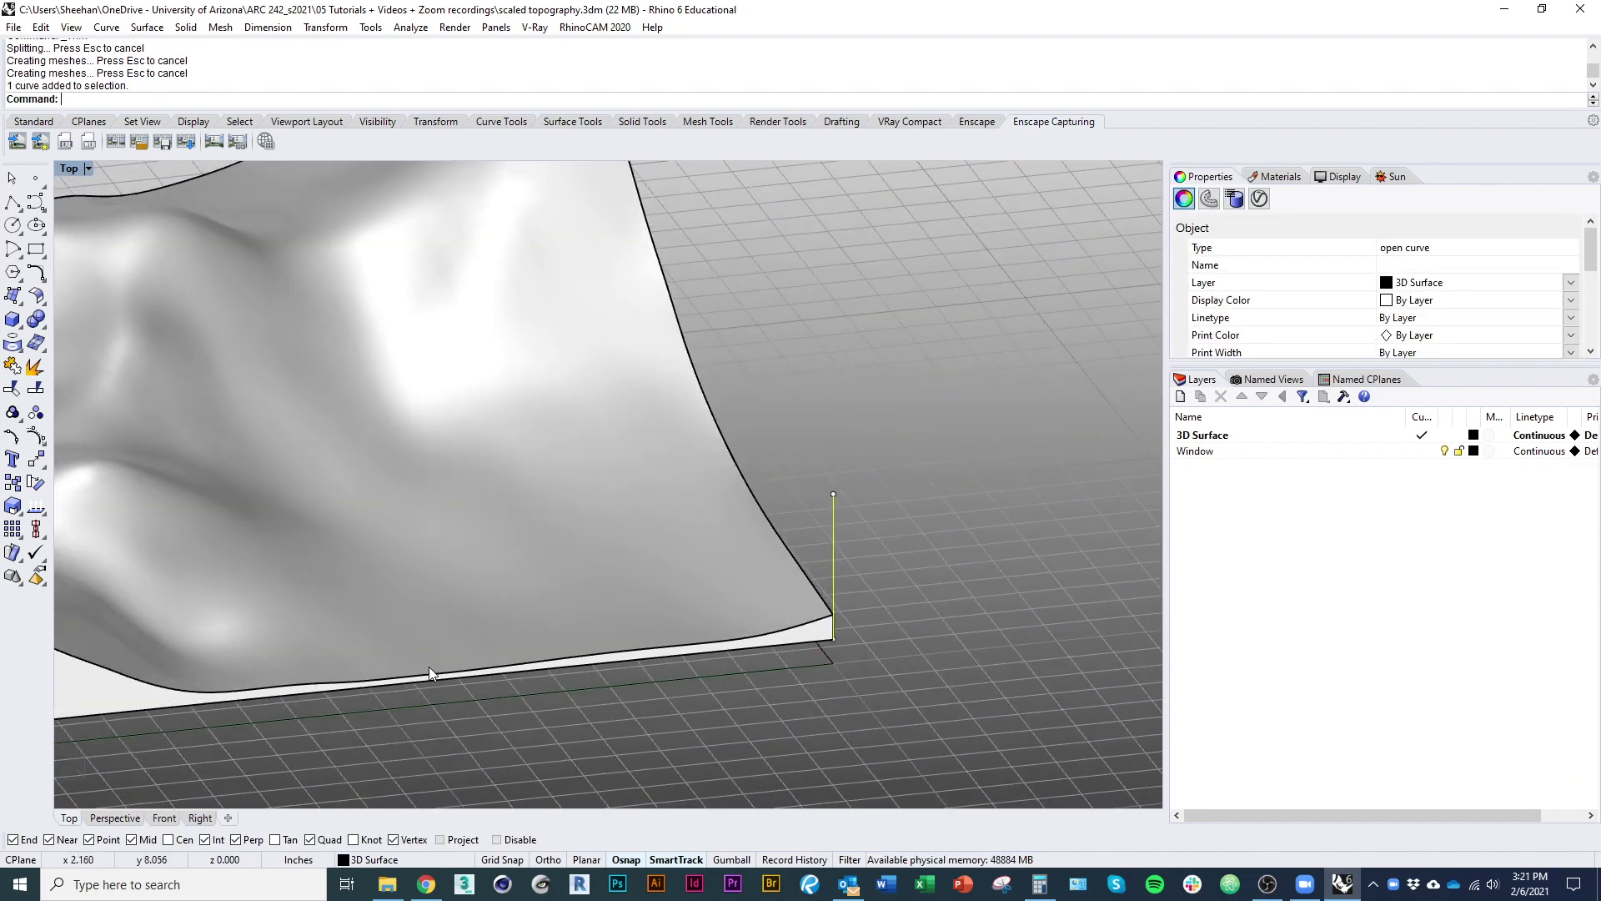
scroll(483, 629, "down", 5)
key("Escape")
right_click_drag(524, 719, 527, 705, "ctrl+shift")
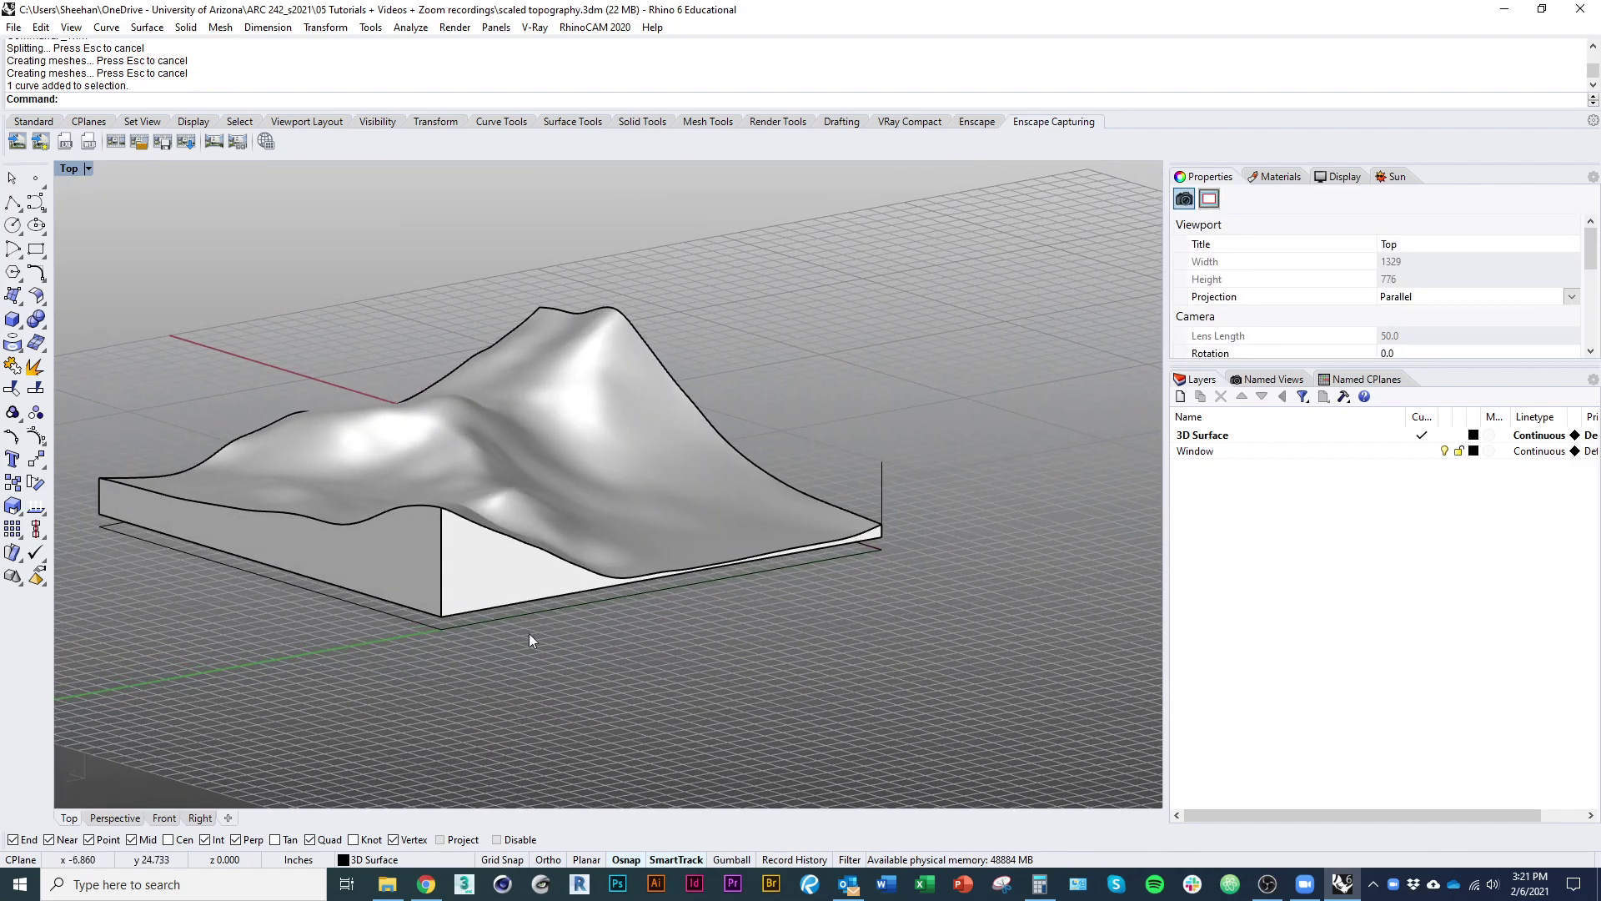
Join the trimmed box and the terrain surface into one polysurface
left_click(482, 542)
left_click(489, 565)
left_click(542, 483, "shift")
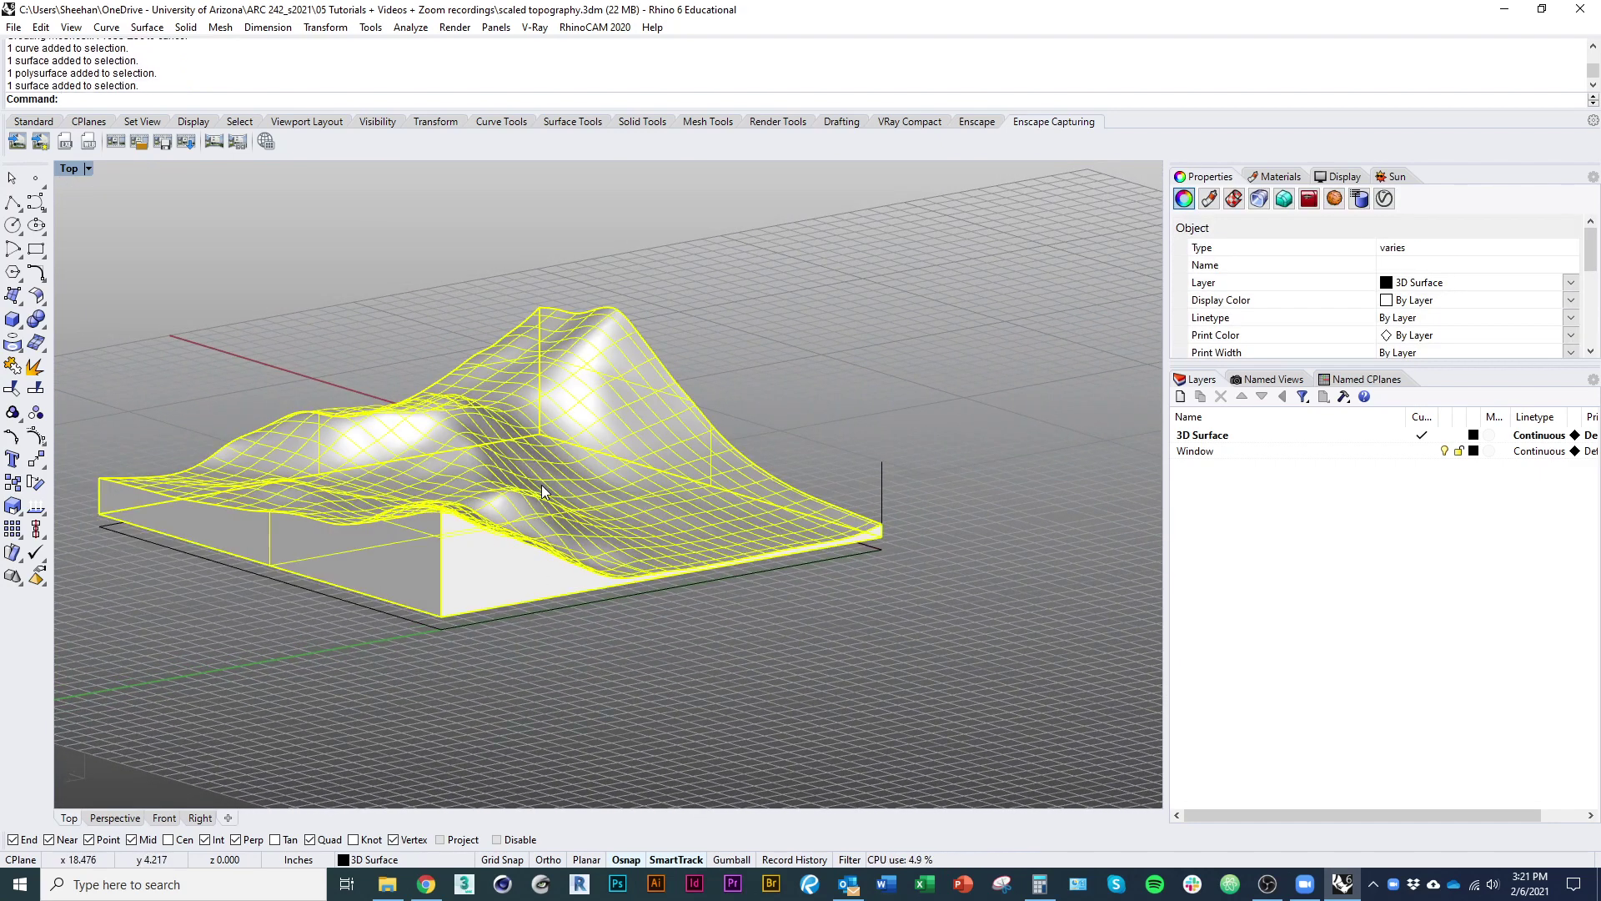
key("Return")
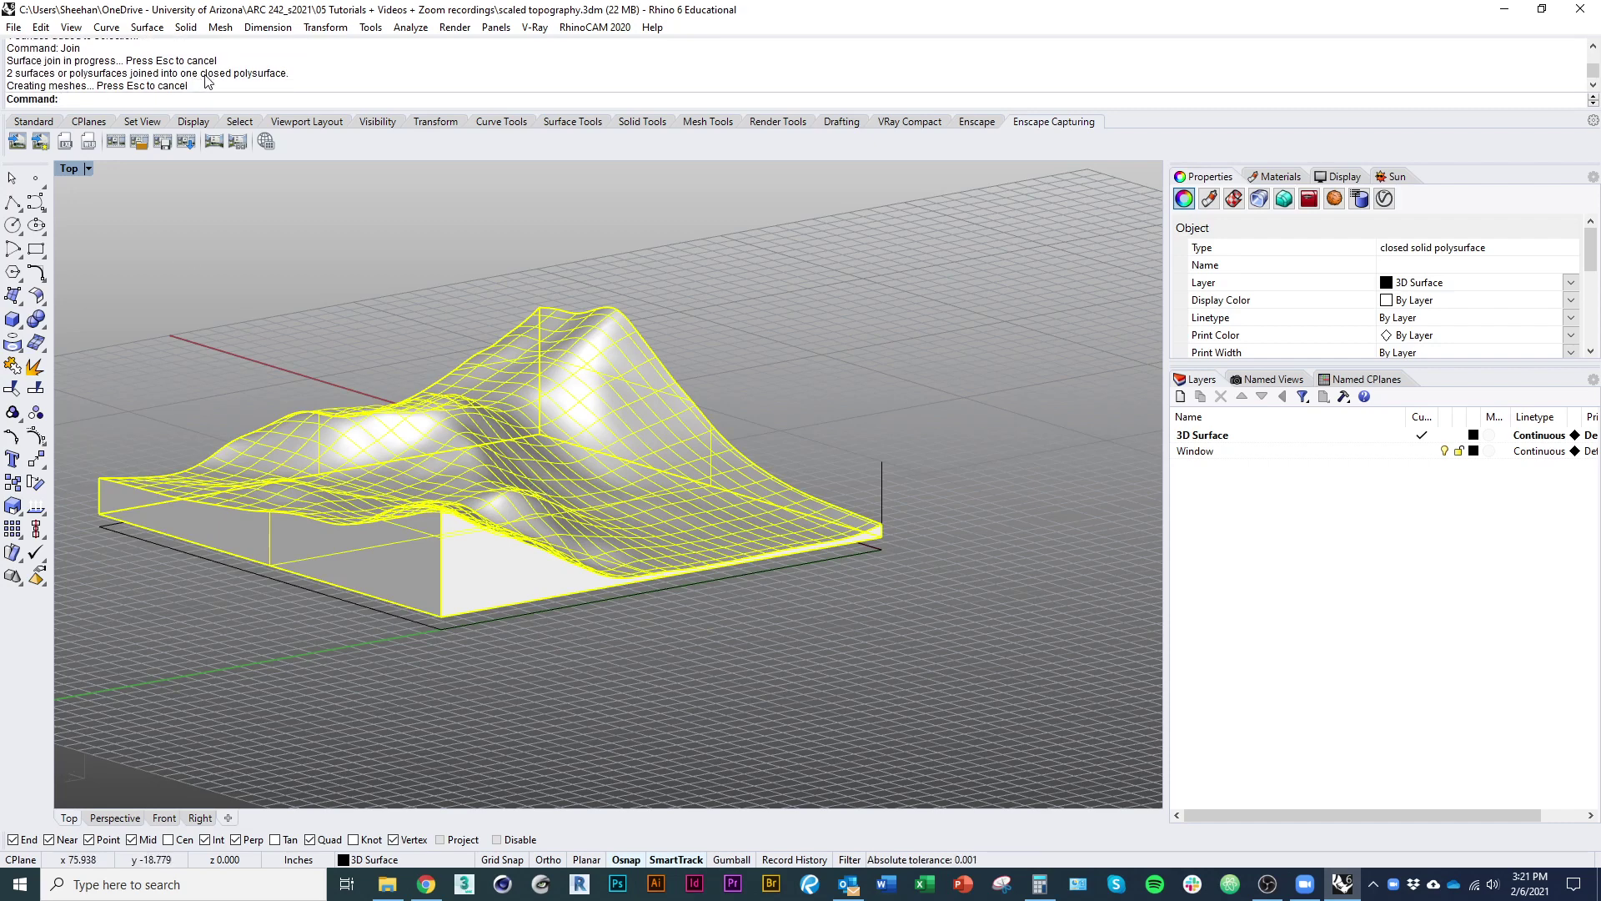
Check the join report in the command history and the joined terrain block's object type
left_click_drag(279, 74, 240, 93)
left_click(890, 404)
right_click_drag(891, 404, 796, 492, "ctrl+shift")
left_click(416, 494)
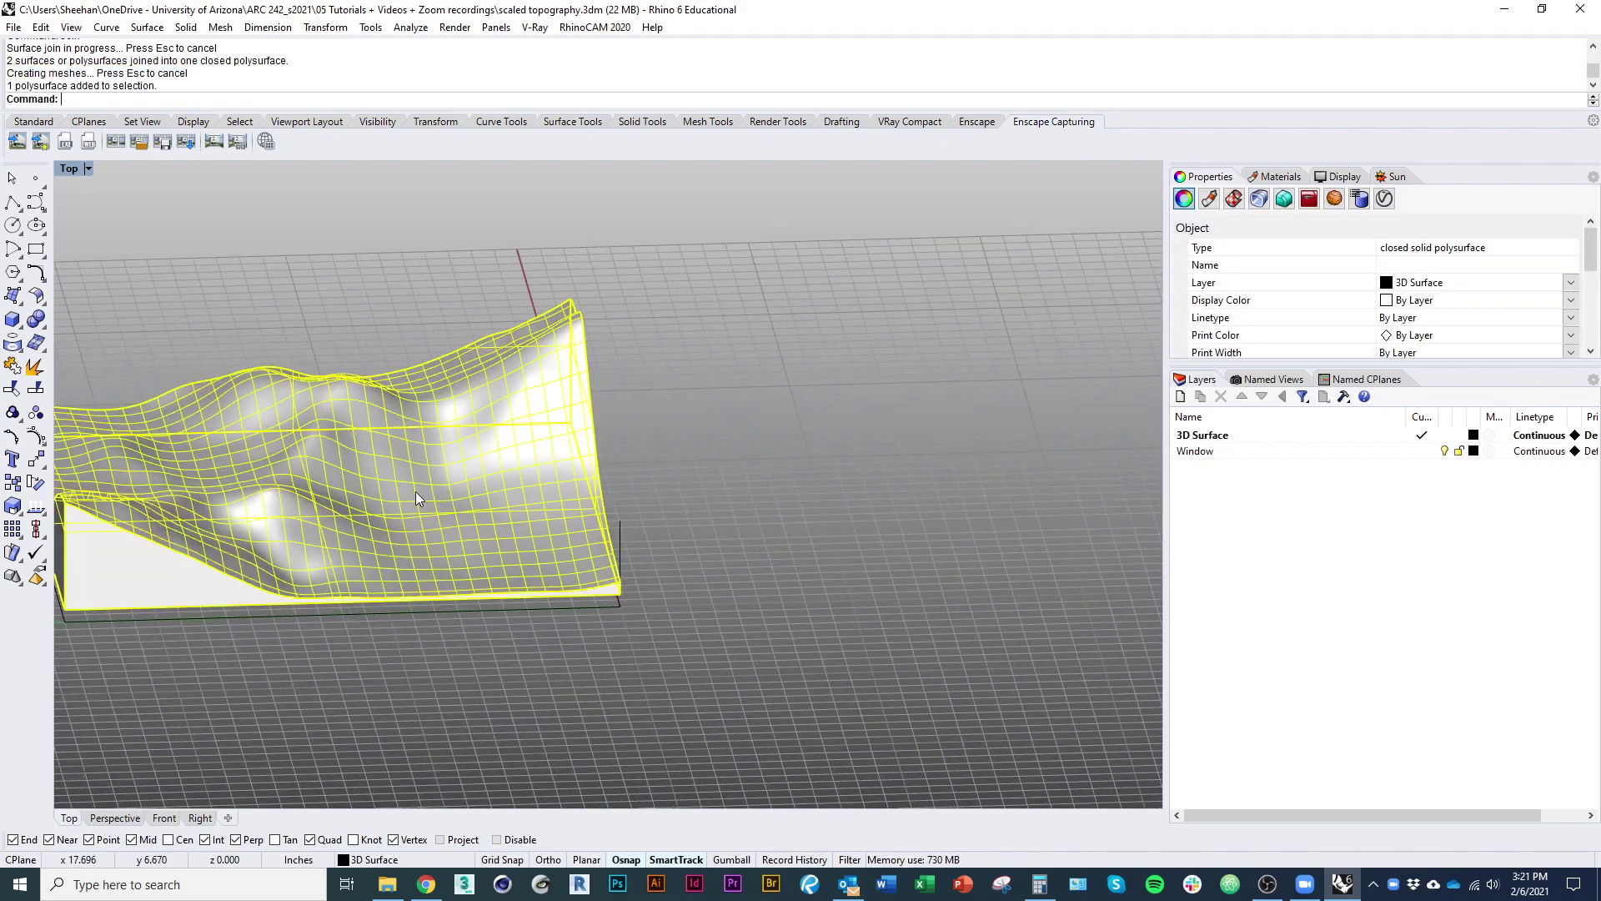
right_click_drag(457, 388, 427, 584, "ctrl+shift")
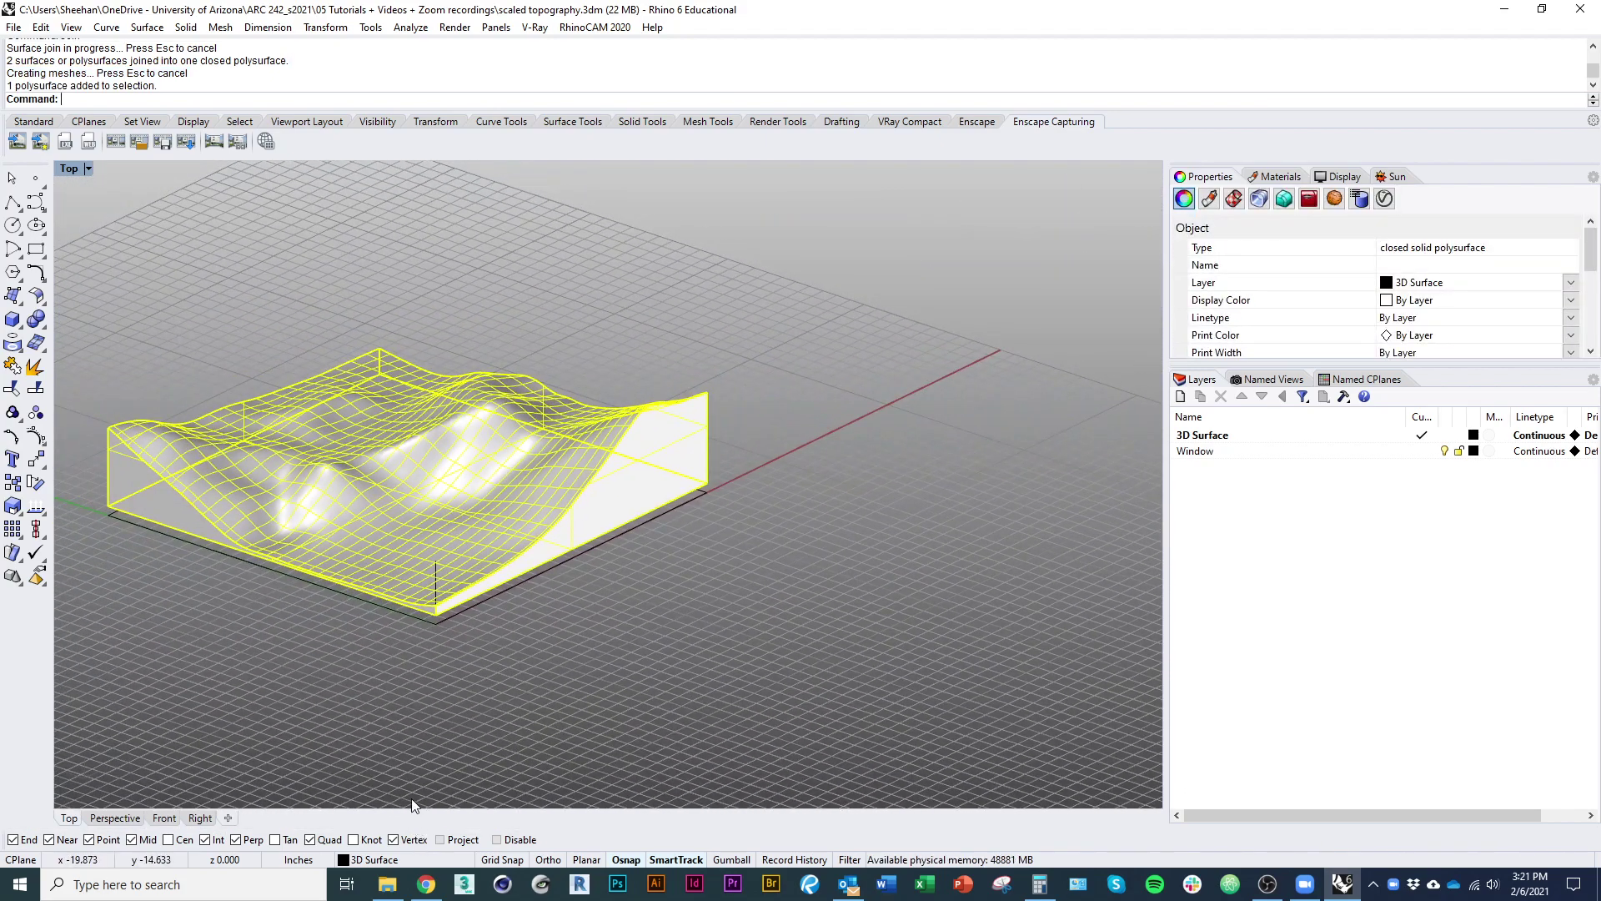
left_click(431, 781)
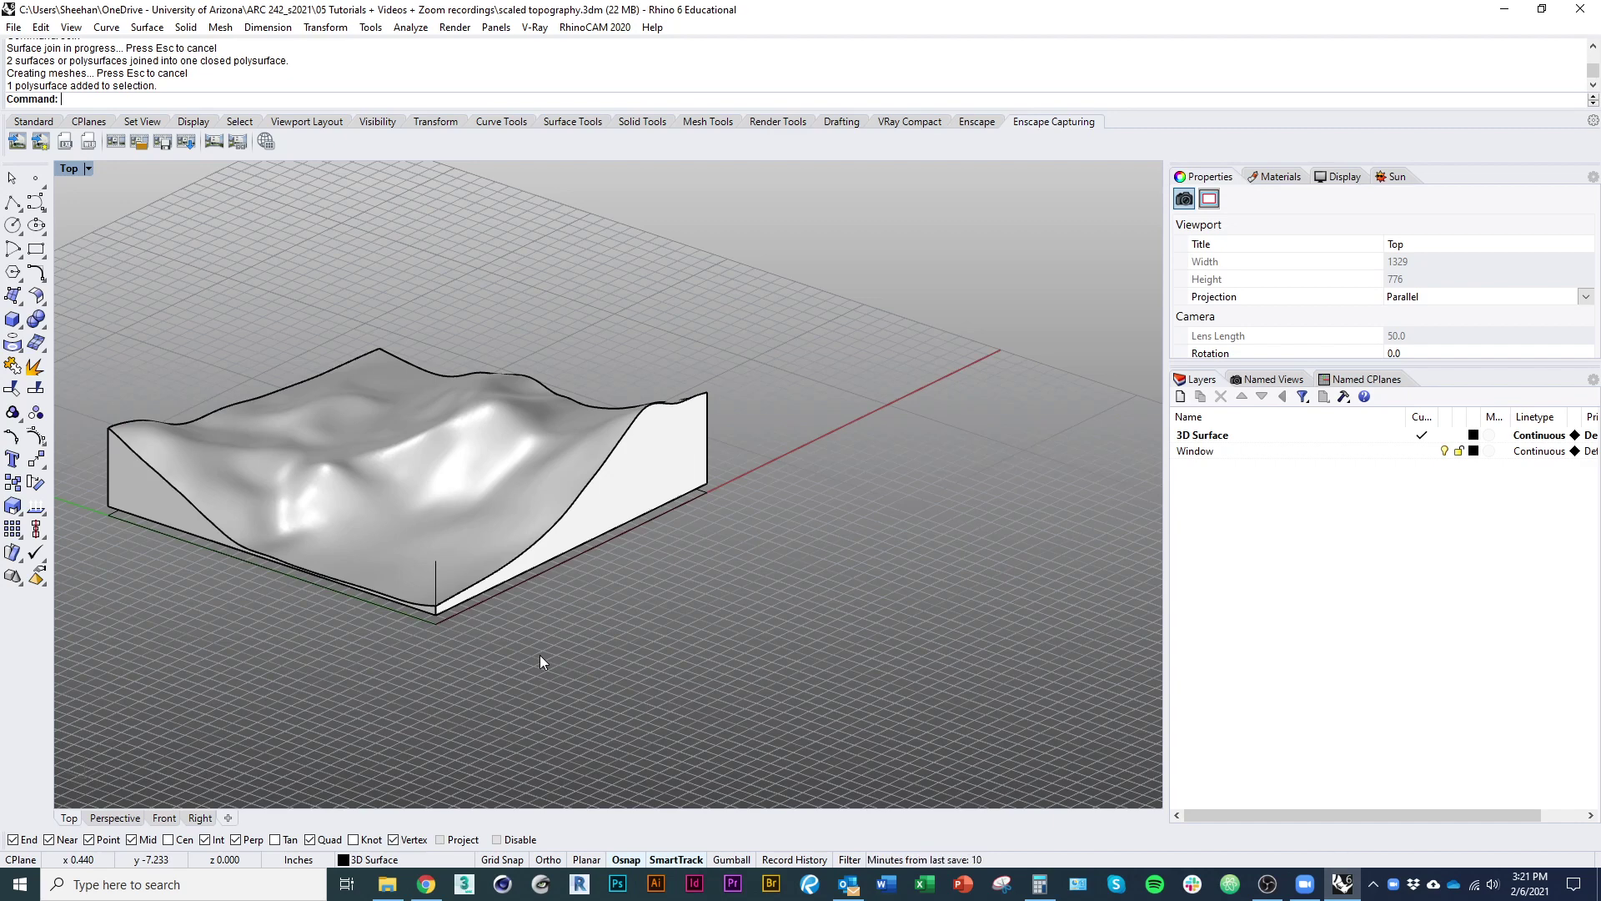
Start Contour on the solid terrain block, with the base point at its bottom corner and the direction up the vertical reference line
left_click(498, 522)
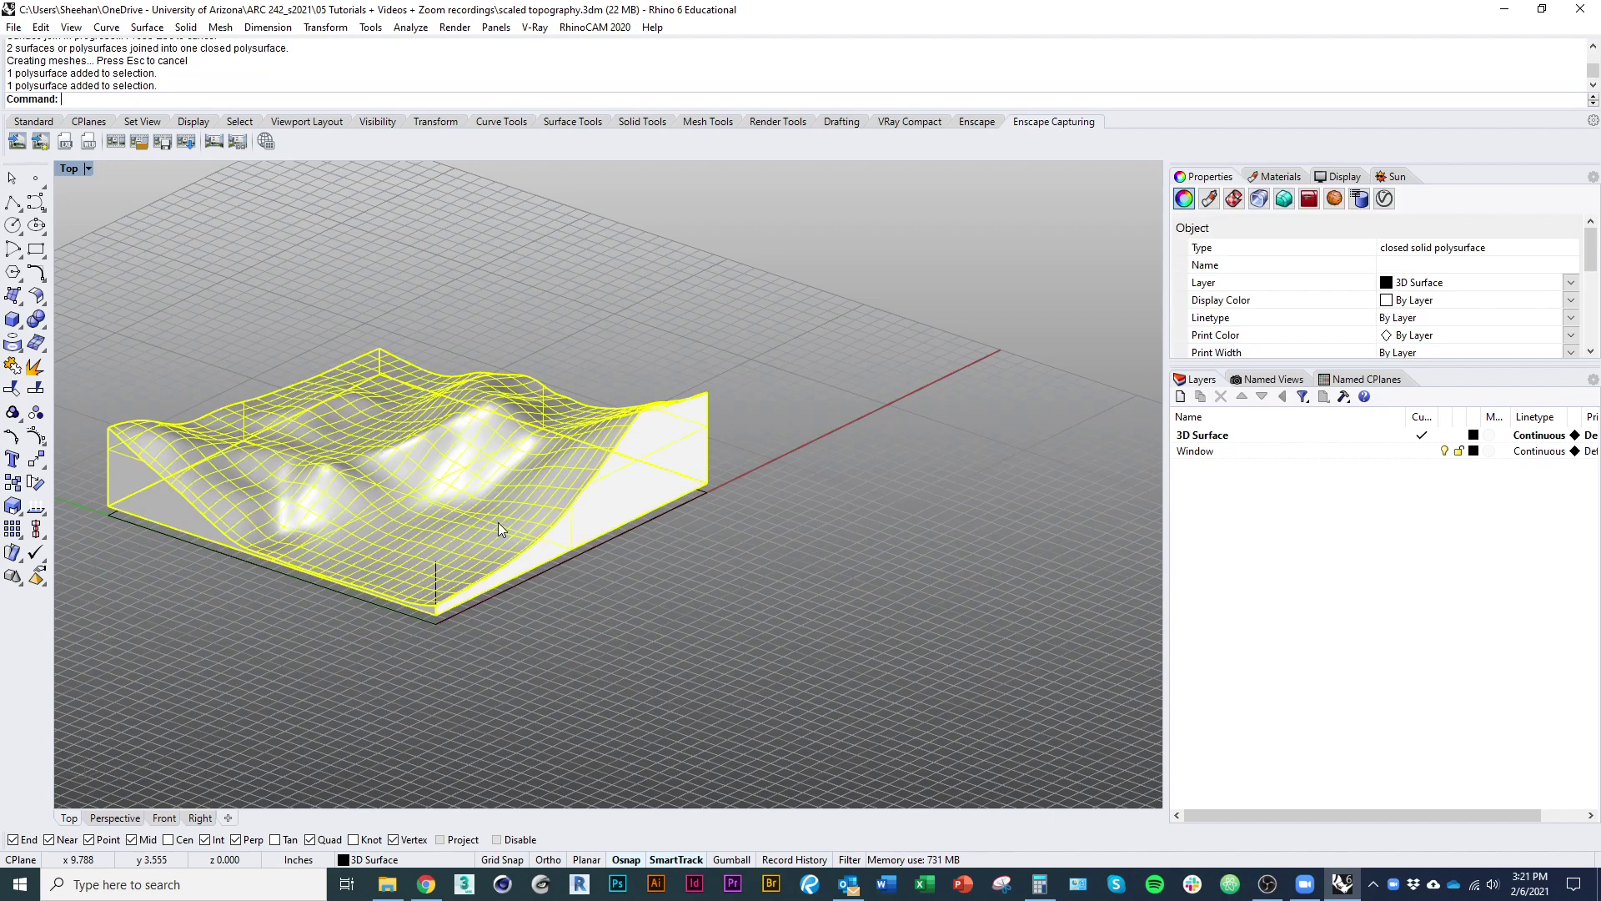
type("Contour")
key("Return")
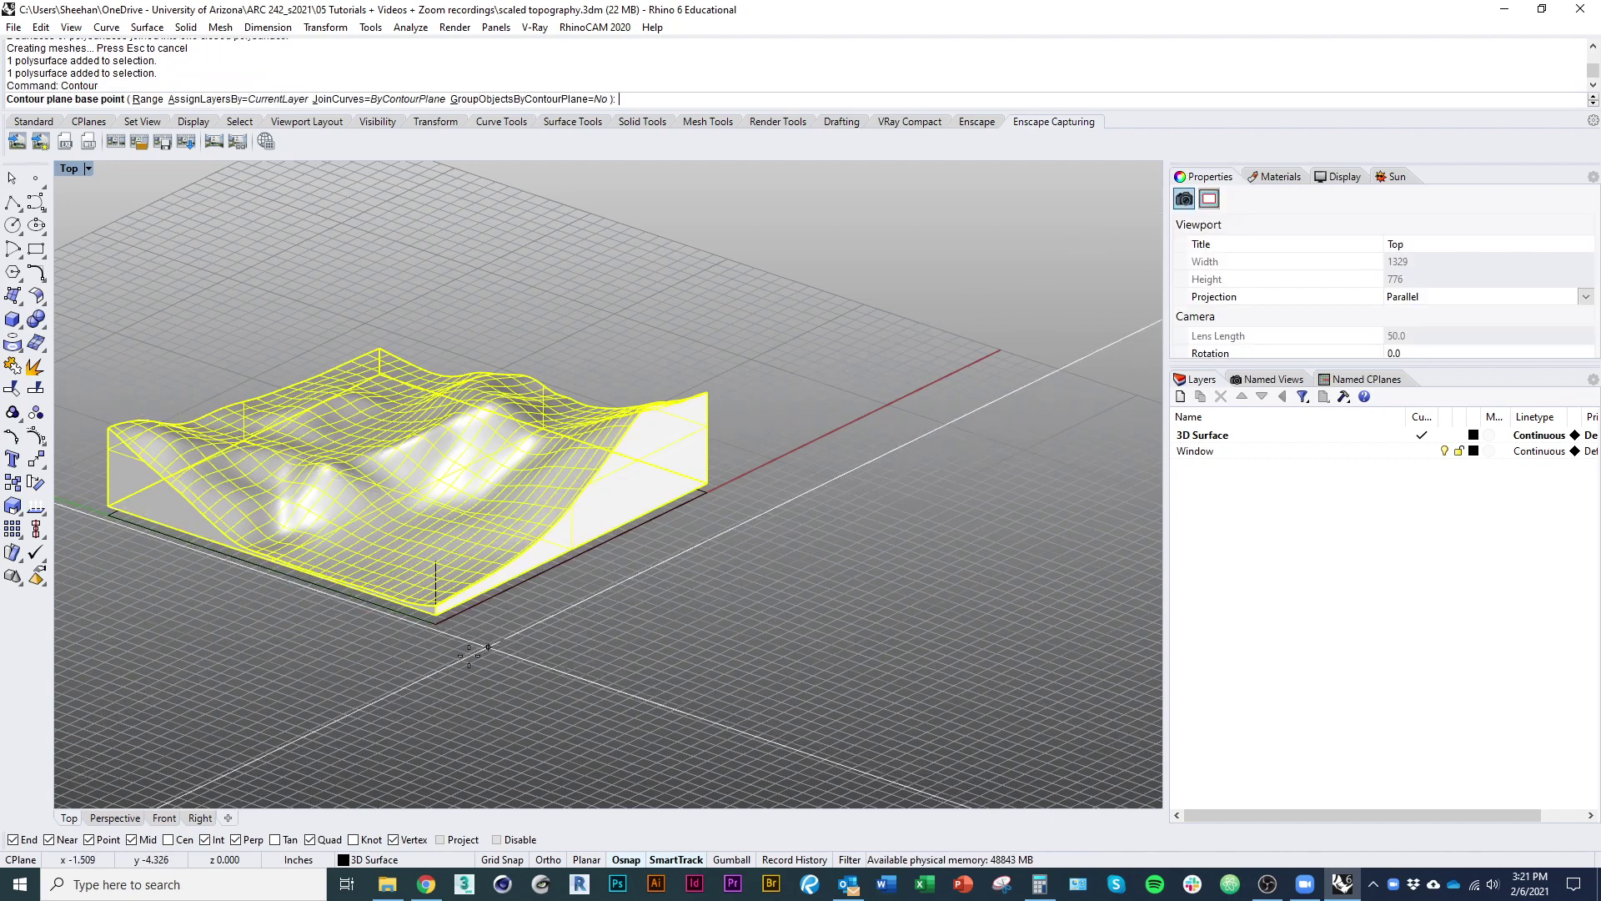
scroll(444, 618, "up", 8)
right_click_drag(453, 547, 692, 606)
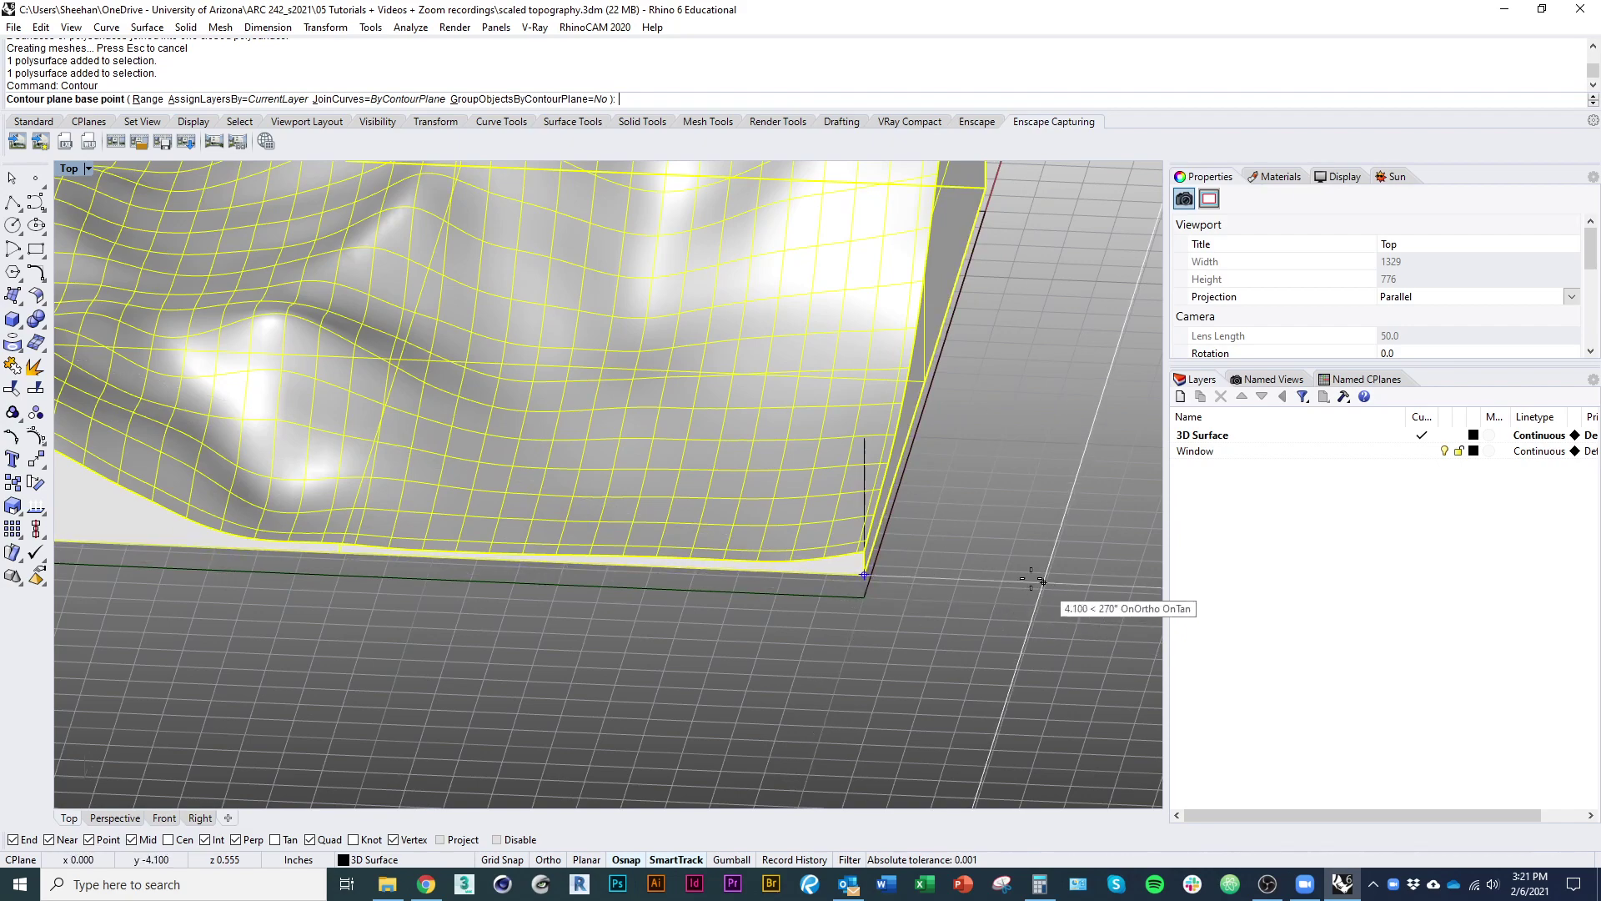
right_click_drag(1036, 572, 813, 578, "ctrl+shift")
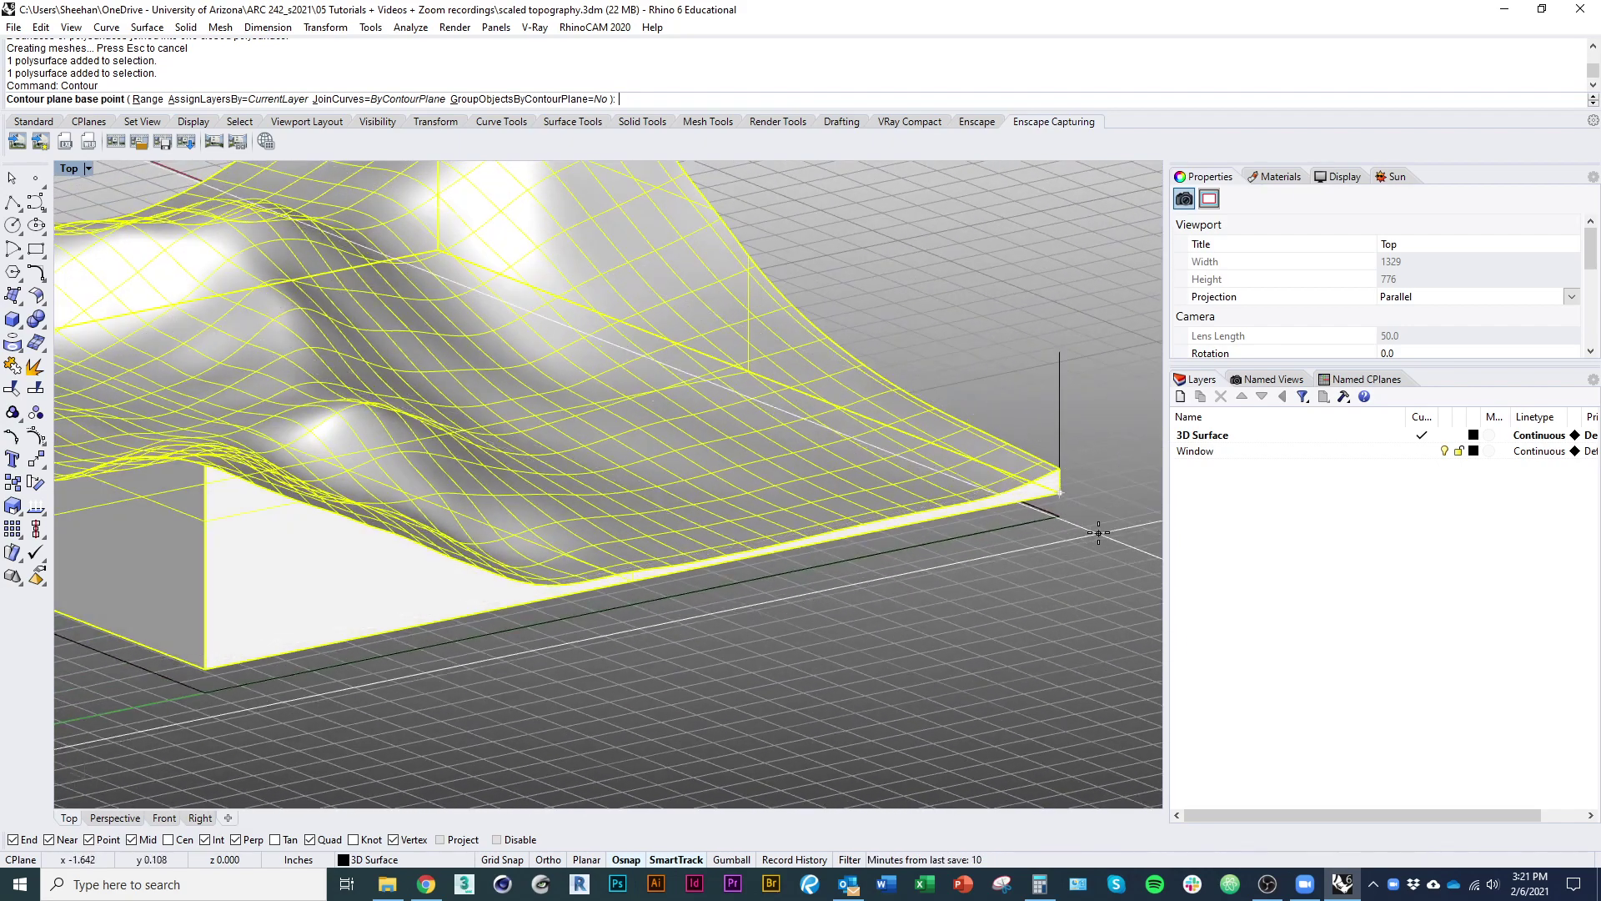
scroll(1104, 529, "up", 6)
left_click(1027, 485)
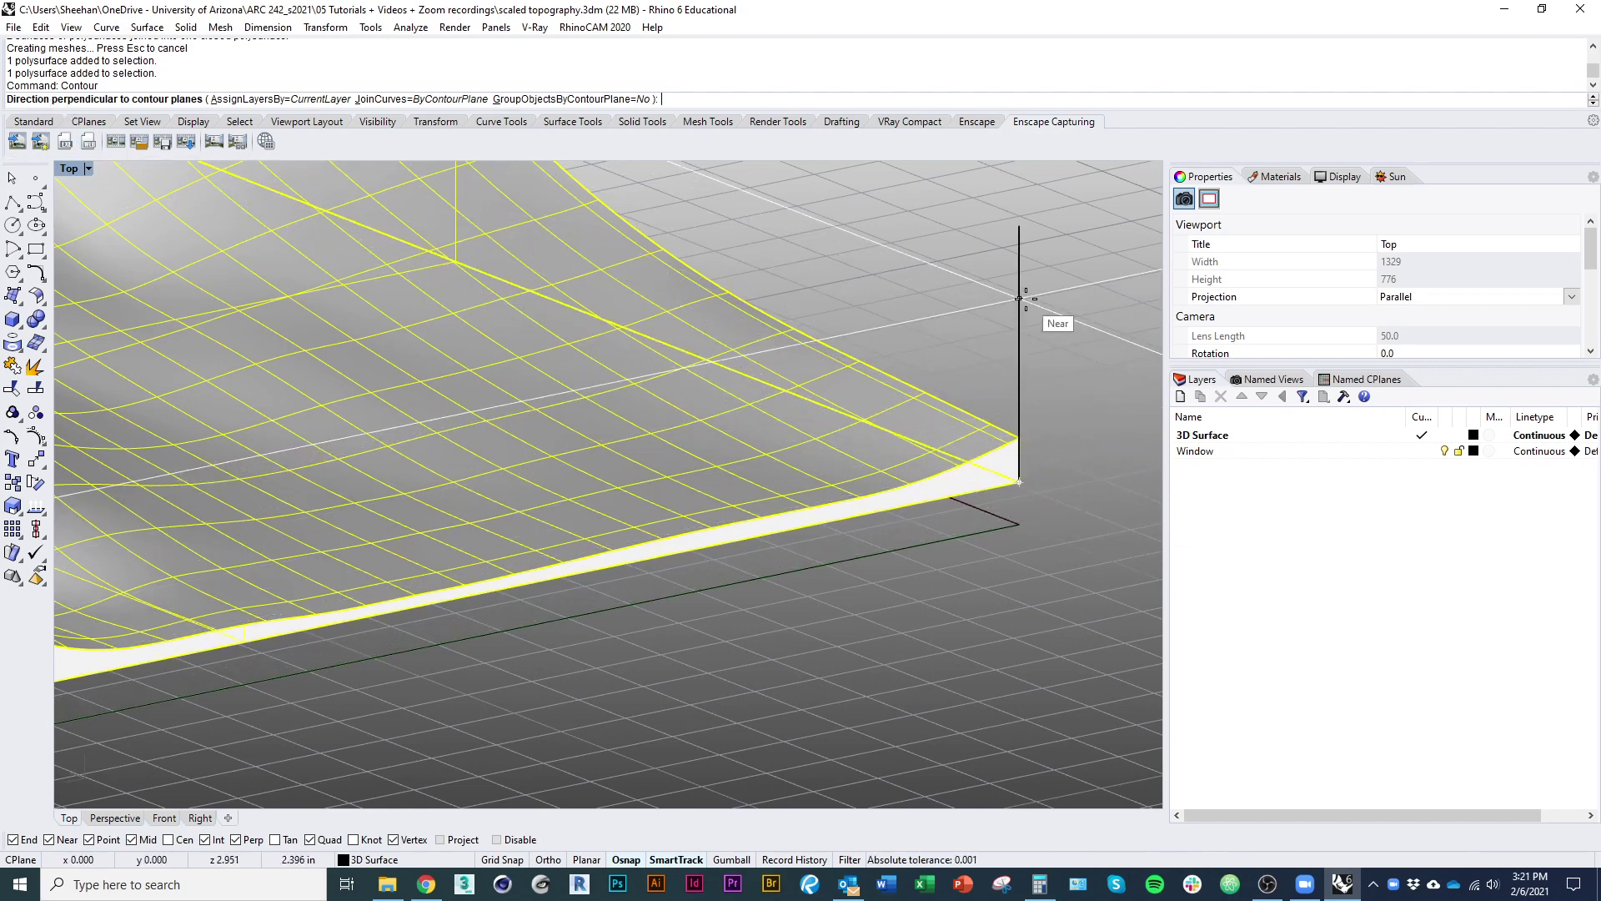
left_click(1022, 356)
Set the distance between contours to 1/8 inch and generate the contour curves through the terrain block
scroll(783, 437, "down", 7)
right_click_drag(876, 480, 676, 586)
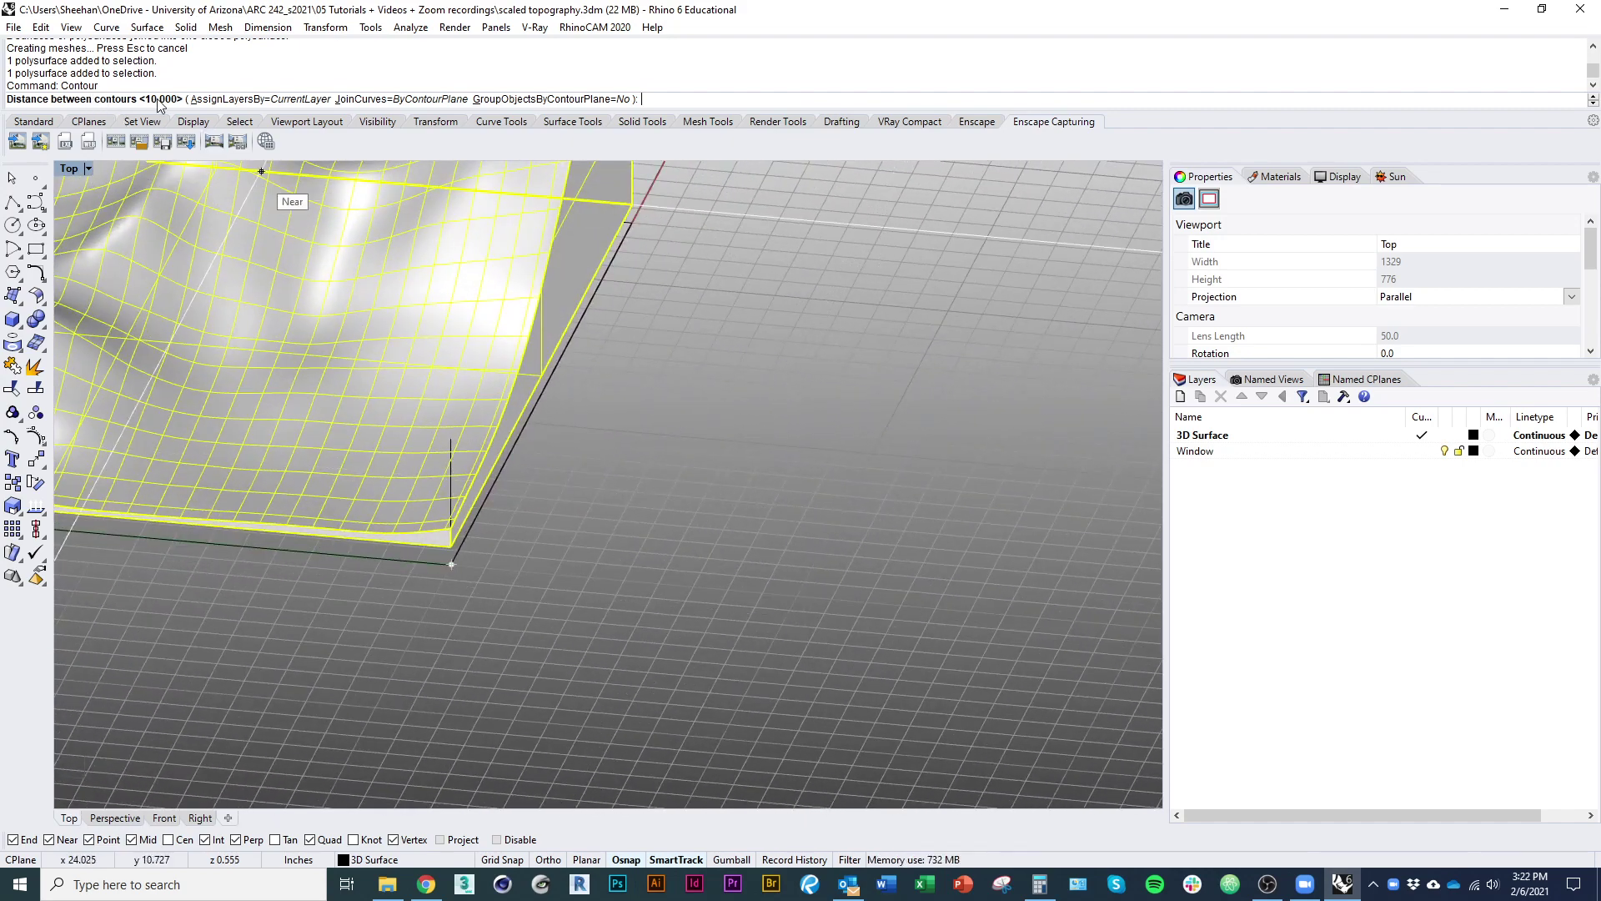
right_click_drag(639, 540, 816, 686)
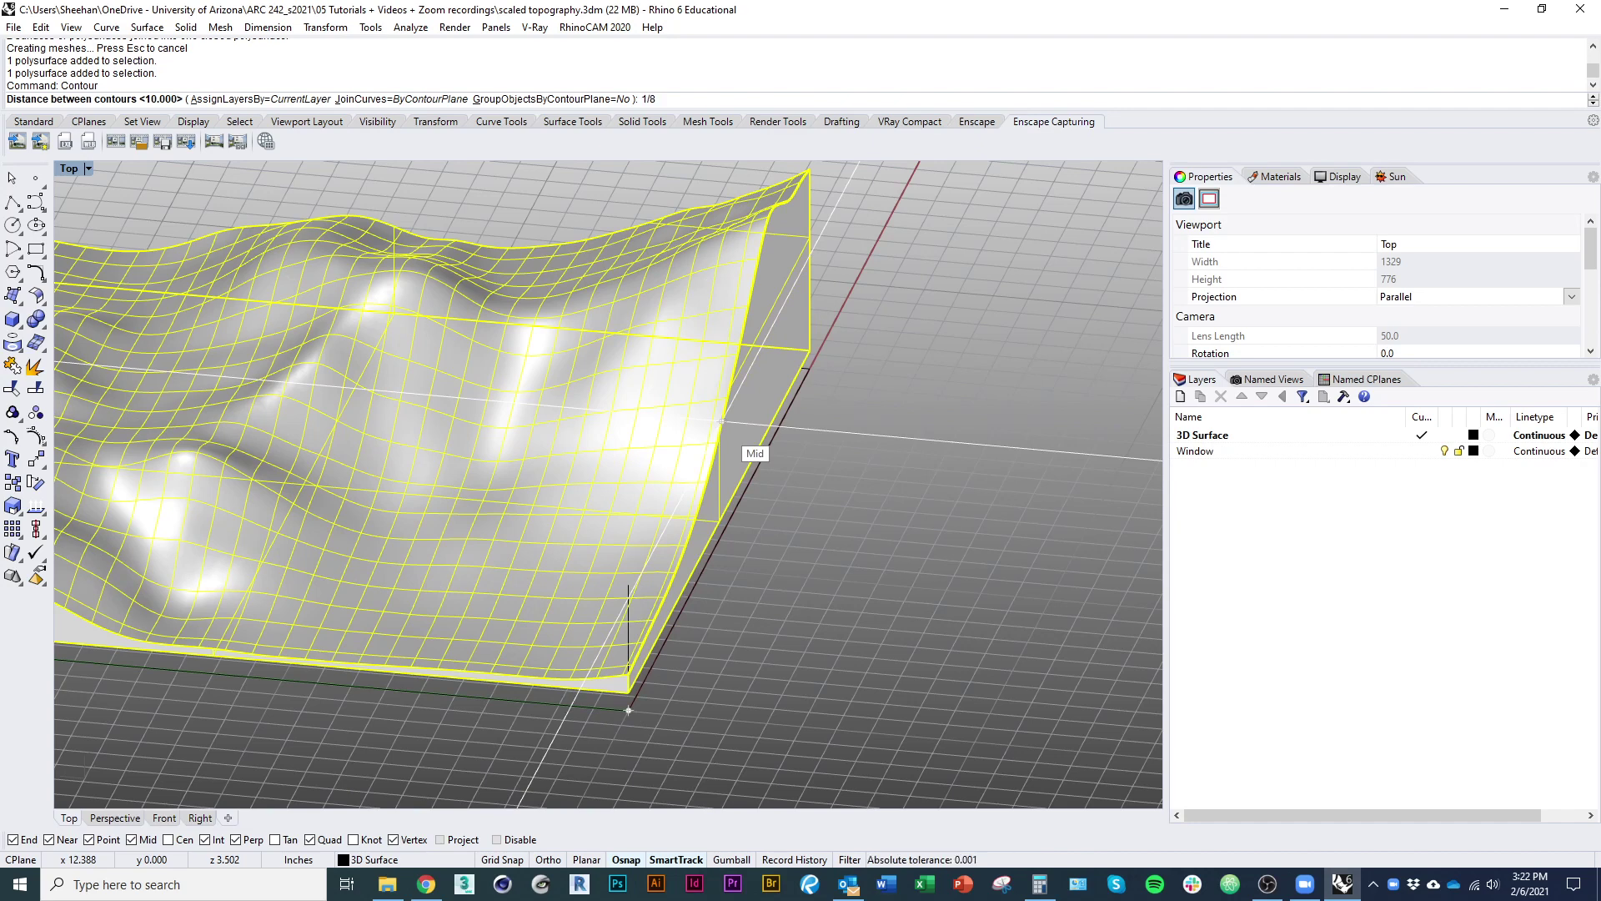
key("Return")
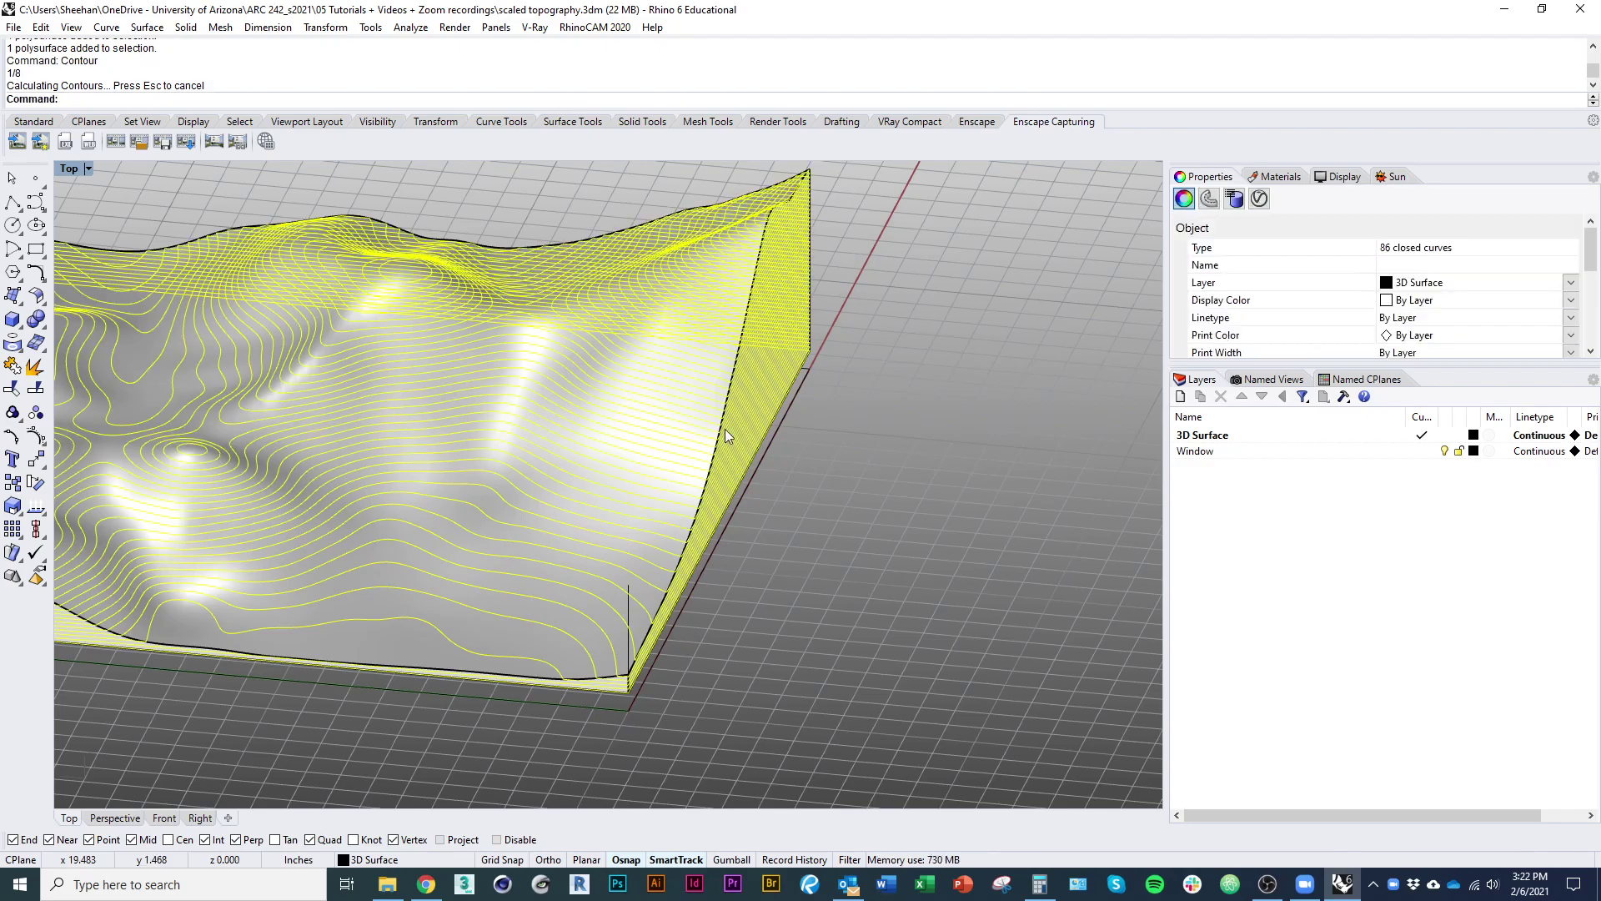
right_click_drag(723, 428, 683, 543)
scroll(315, 594, "down", 3)
right_click_drag(315, 594, 382, 602)
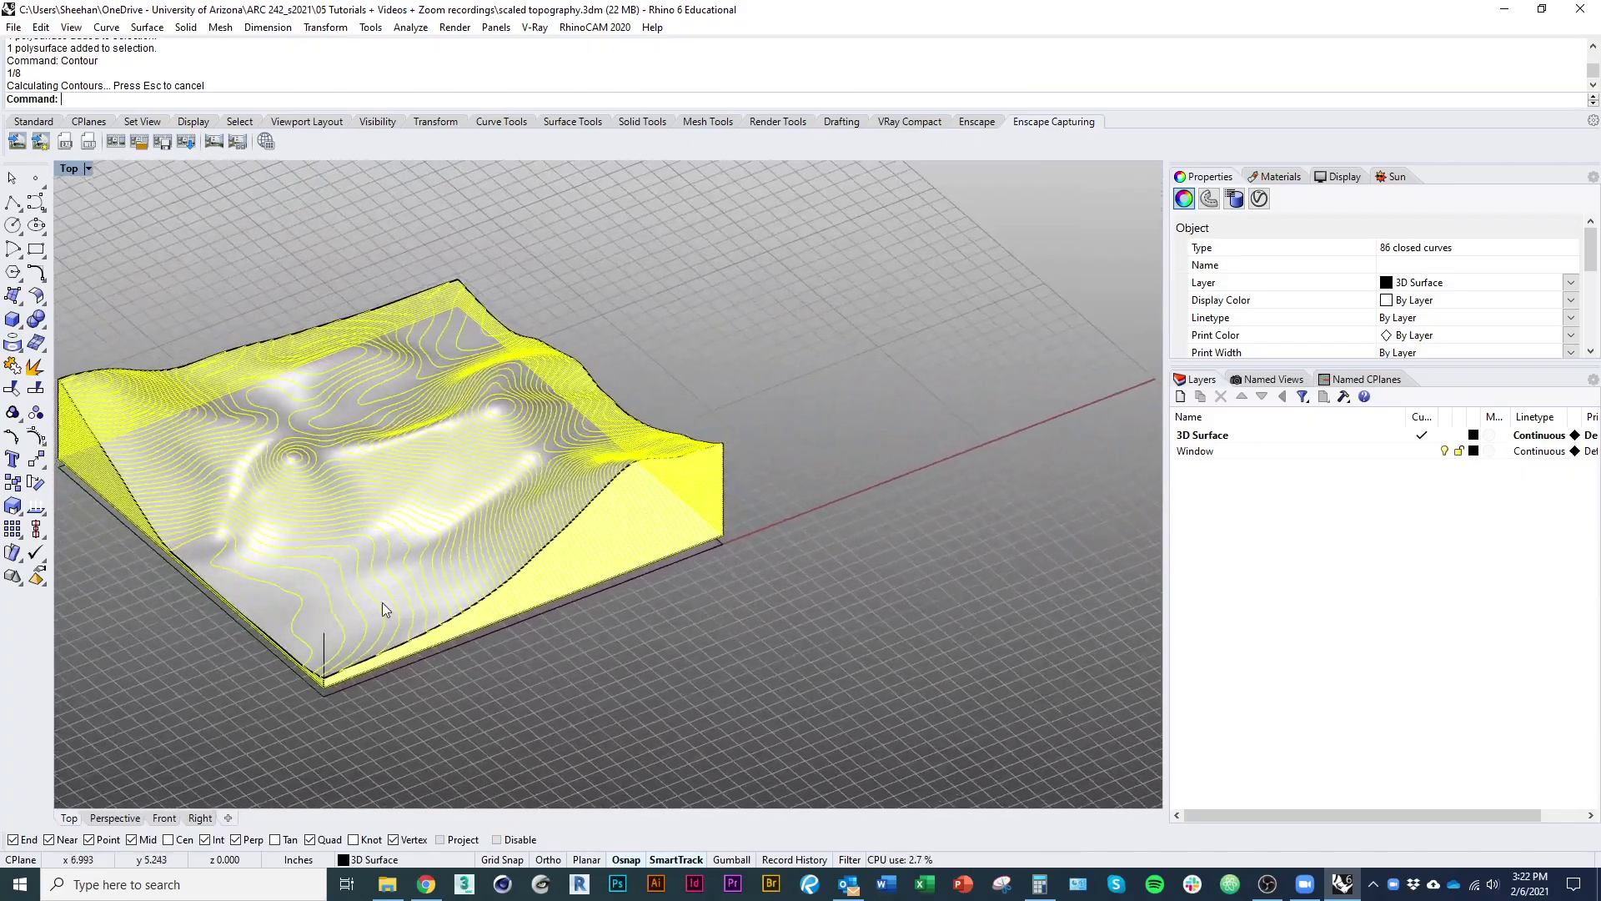
Copy the selected contour curves from the terrain block to an empty area beside it
scroll(138, 548, "down", 5)
left_click(11, 482)
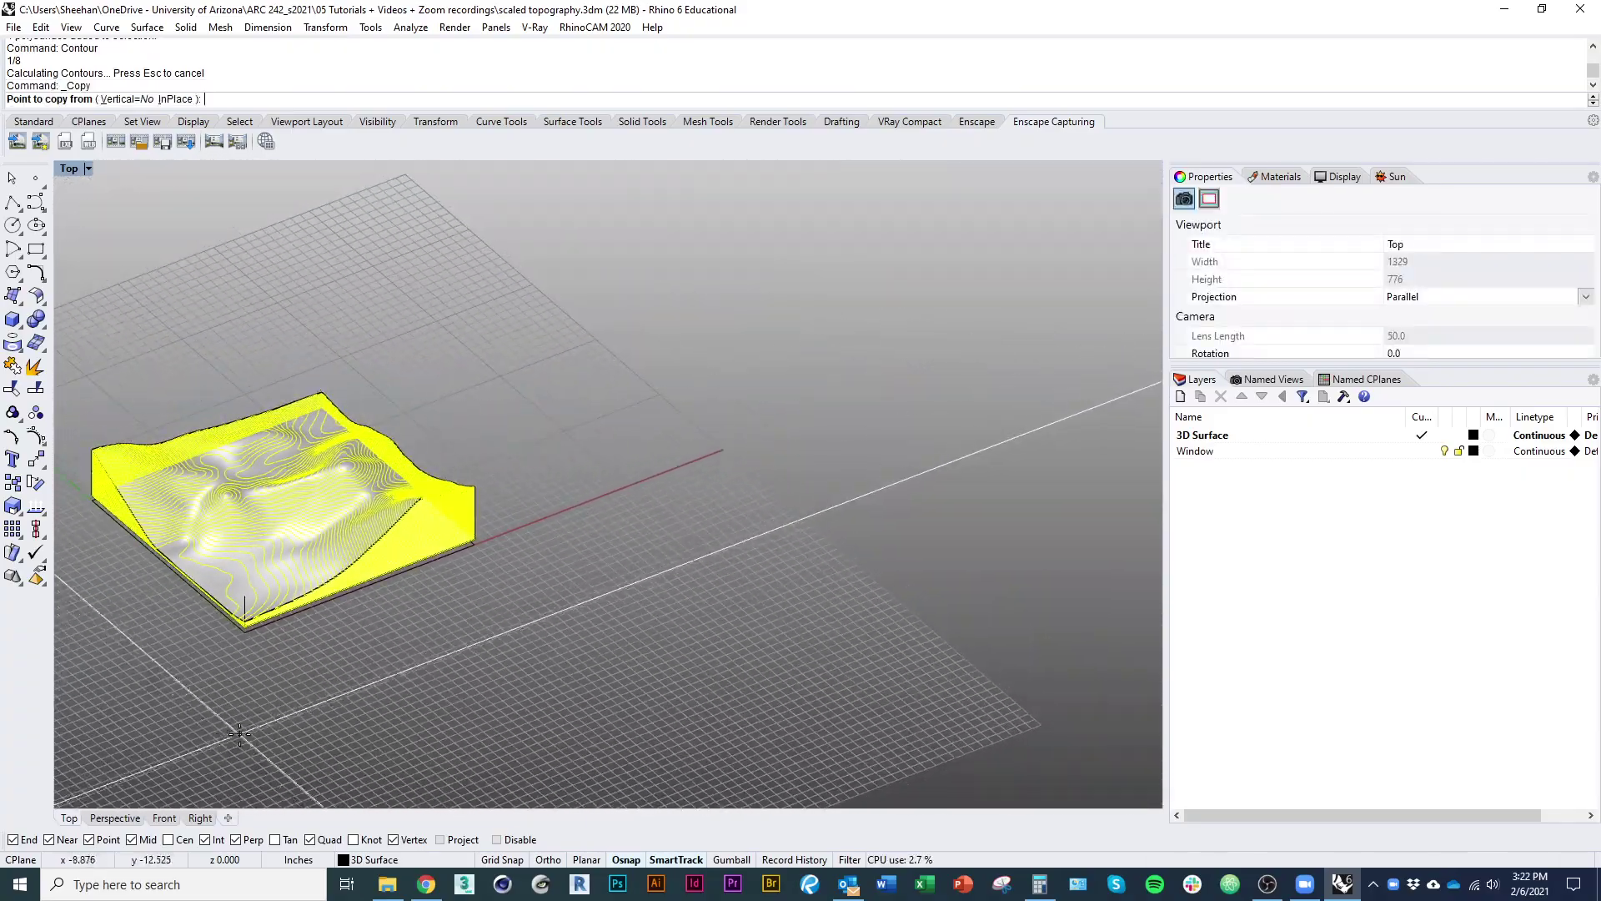
left_click(298, 722)
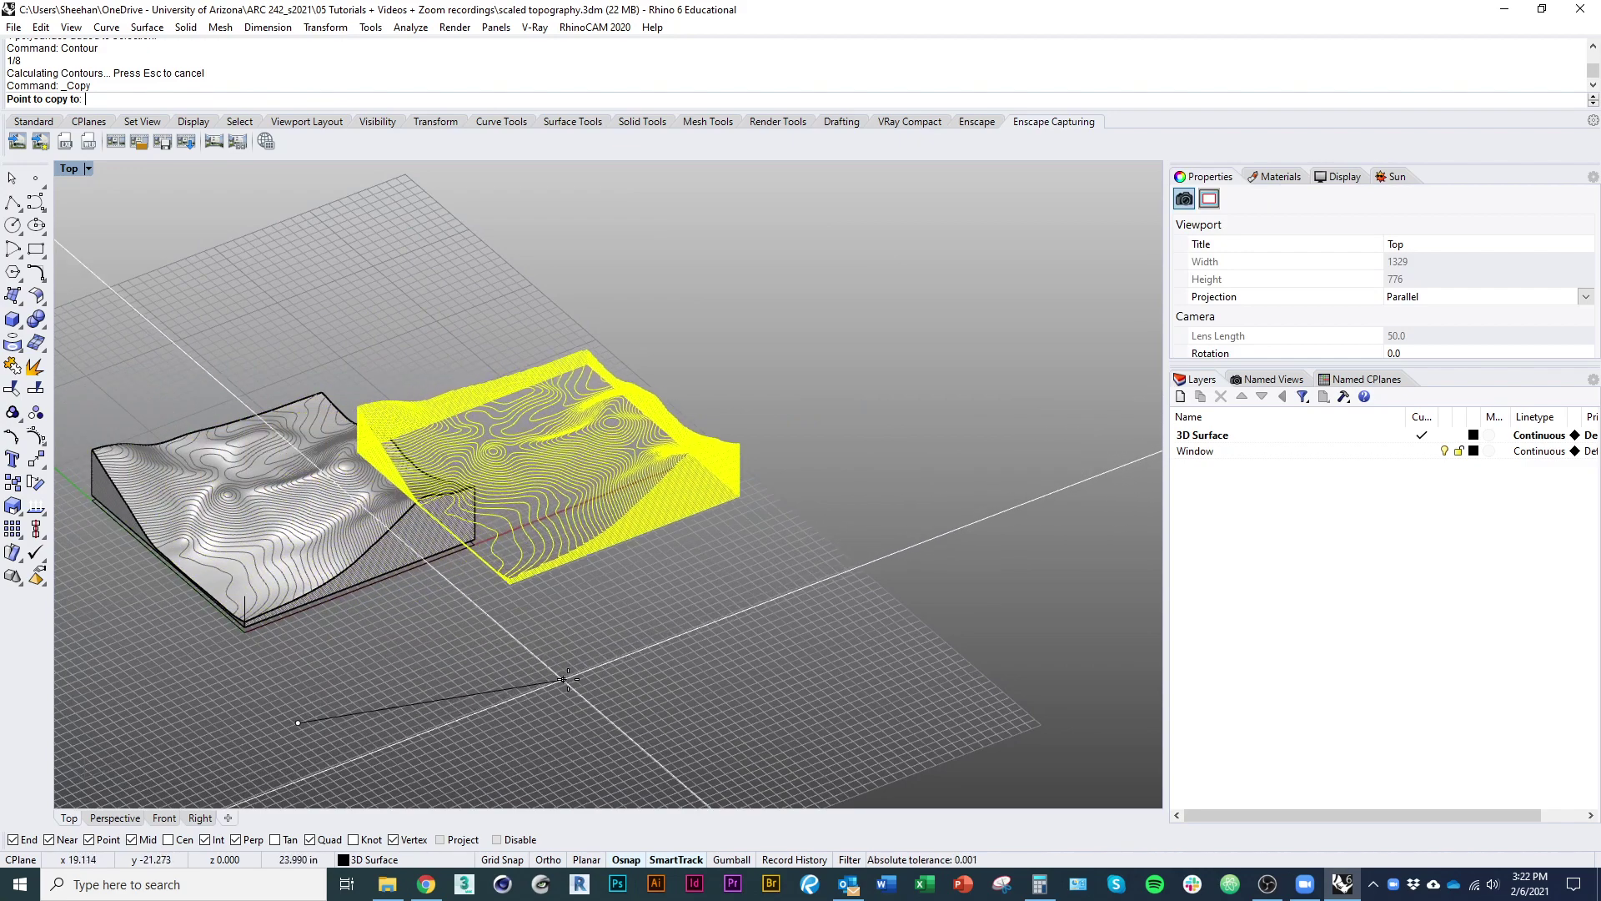
left_click(634, 619, "shift")
right_click(599, 735)
left_click(614, 688)
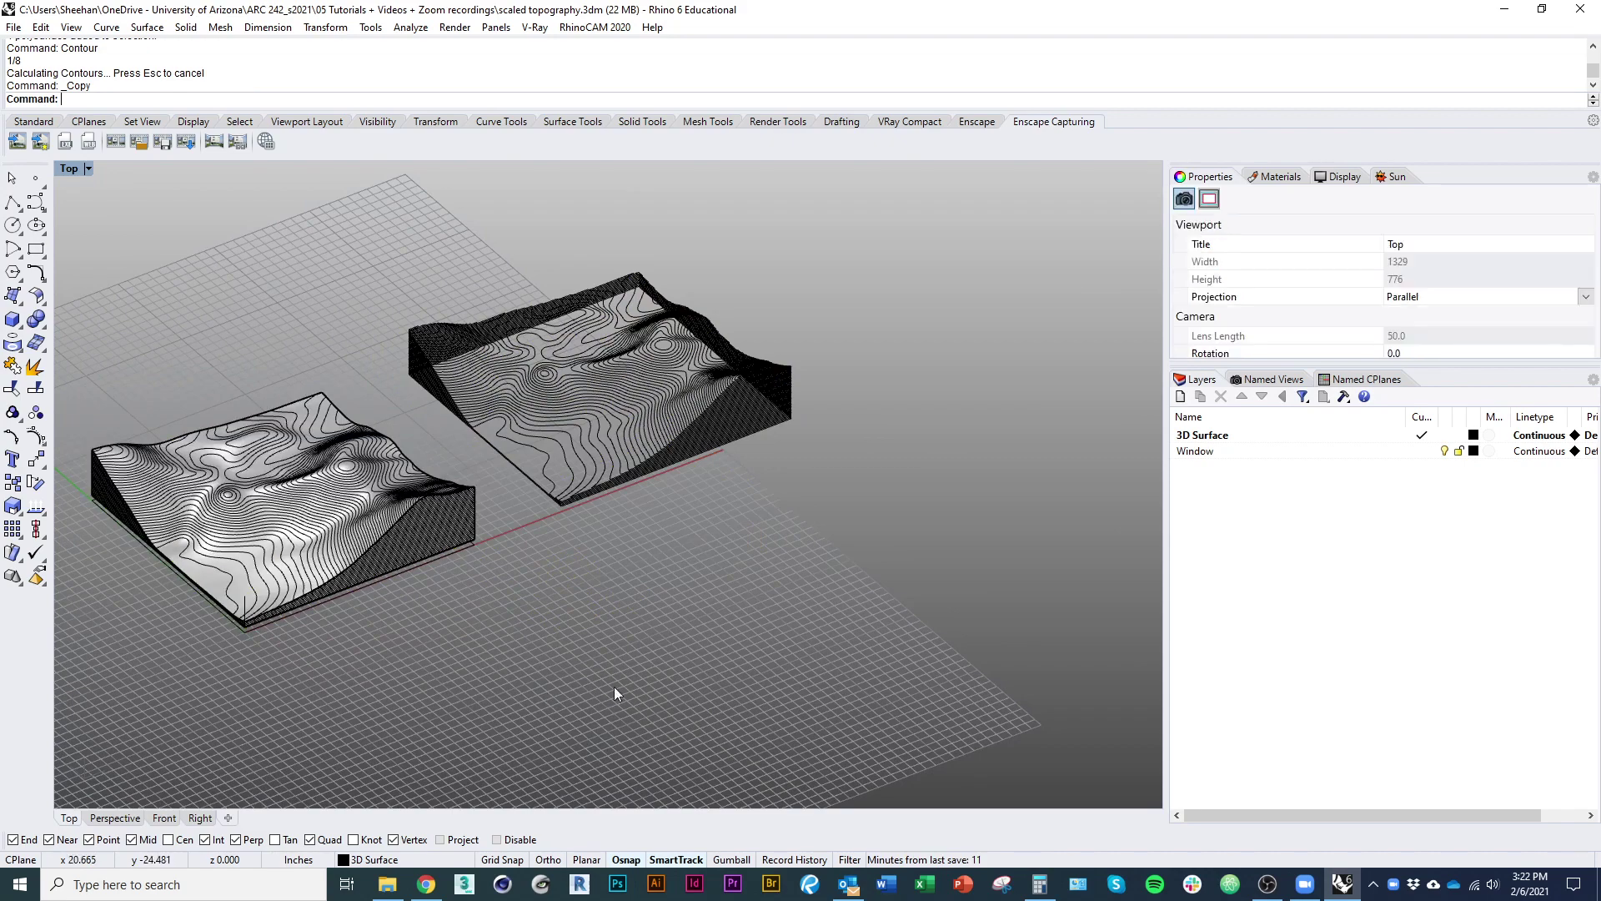
Extrude all the copied contour curves by 1/8 inch as solids with ExtrudeCrv to form stacked terrain layers
right_click_drag(674, 583, 397, 605)
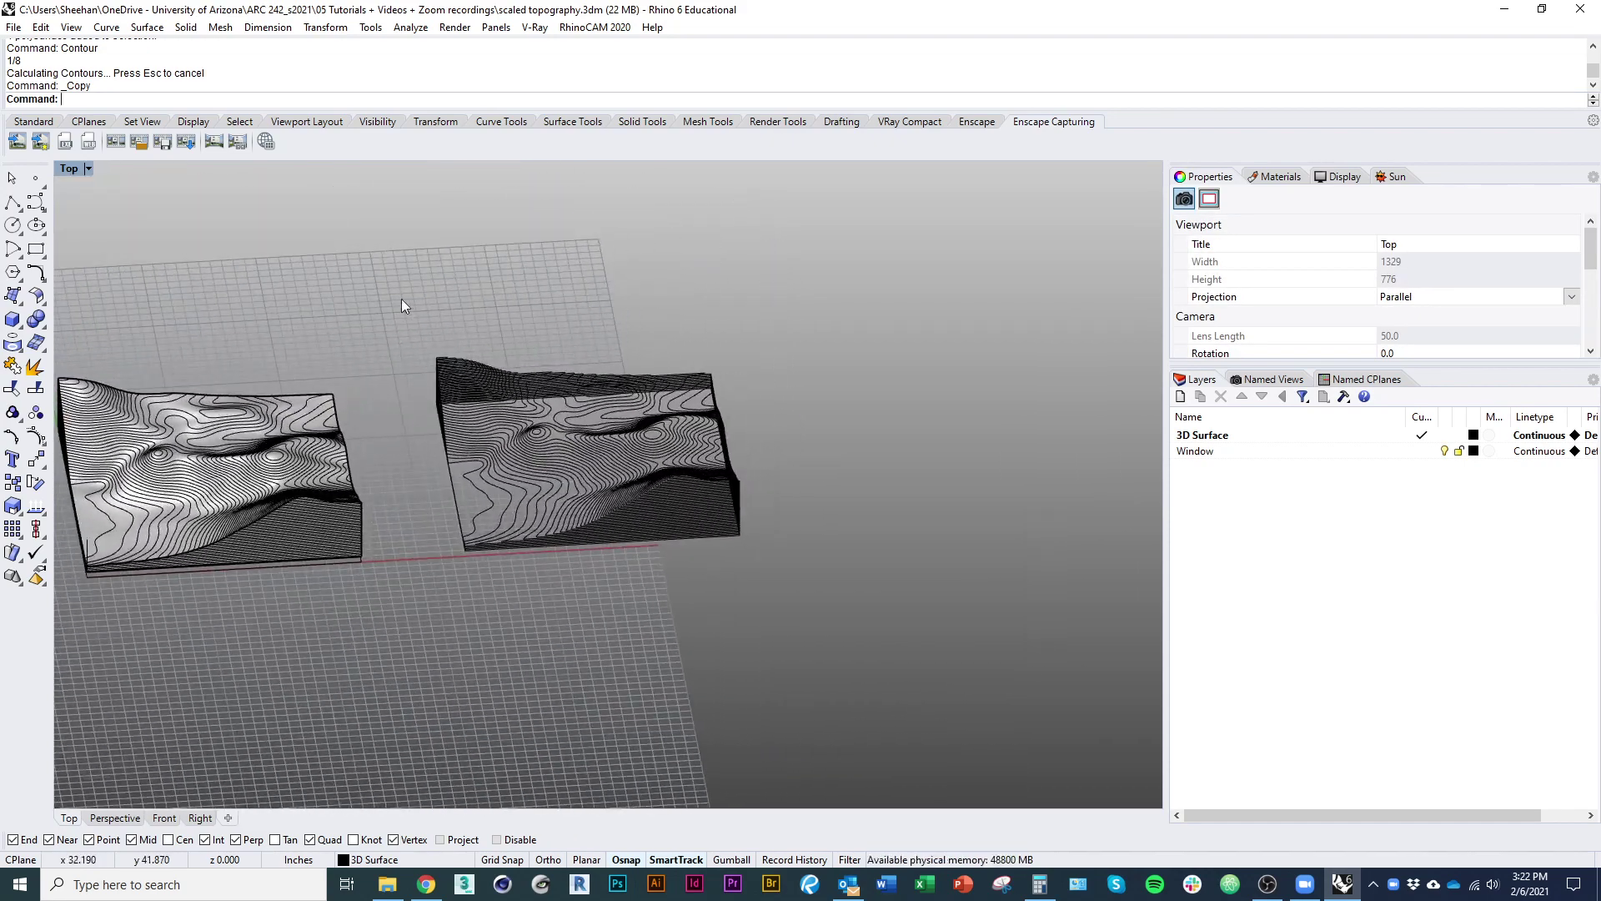
left_click_drag(402, 299, 854, 634)
right_click_drag(607, 611, 689, 598)
scroll(491, 527, "up", 6)
right_click_drag(542, 599, 566, 754, "shift")
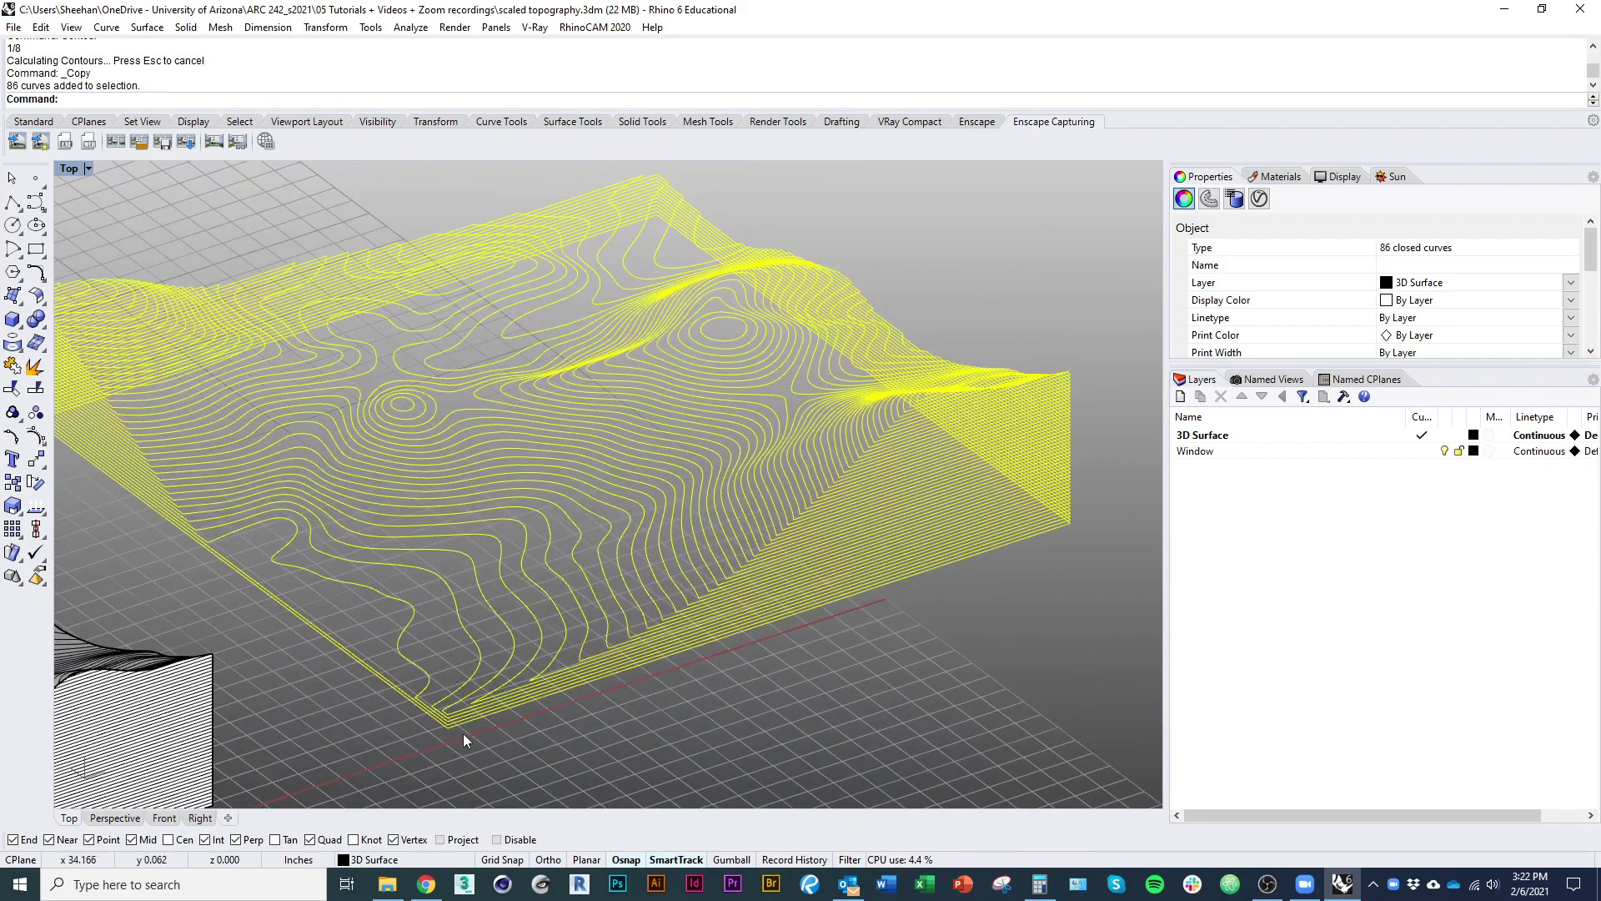
right_click_drag(444, 726, 489, 712, "shift")
scroll(568, 666, "down", 2)
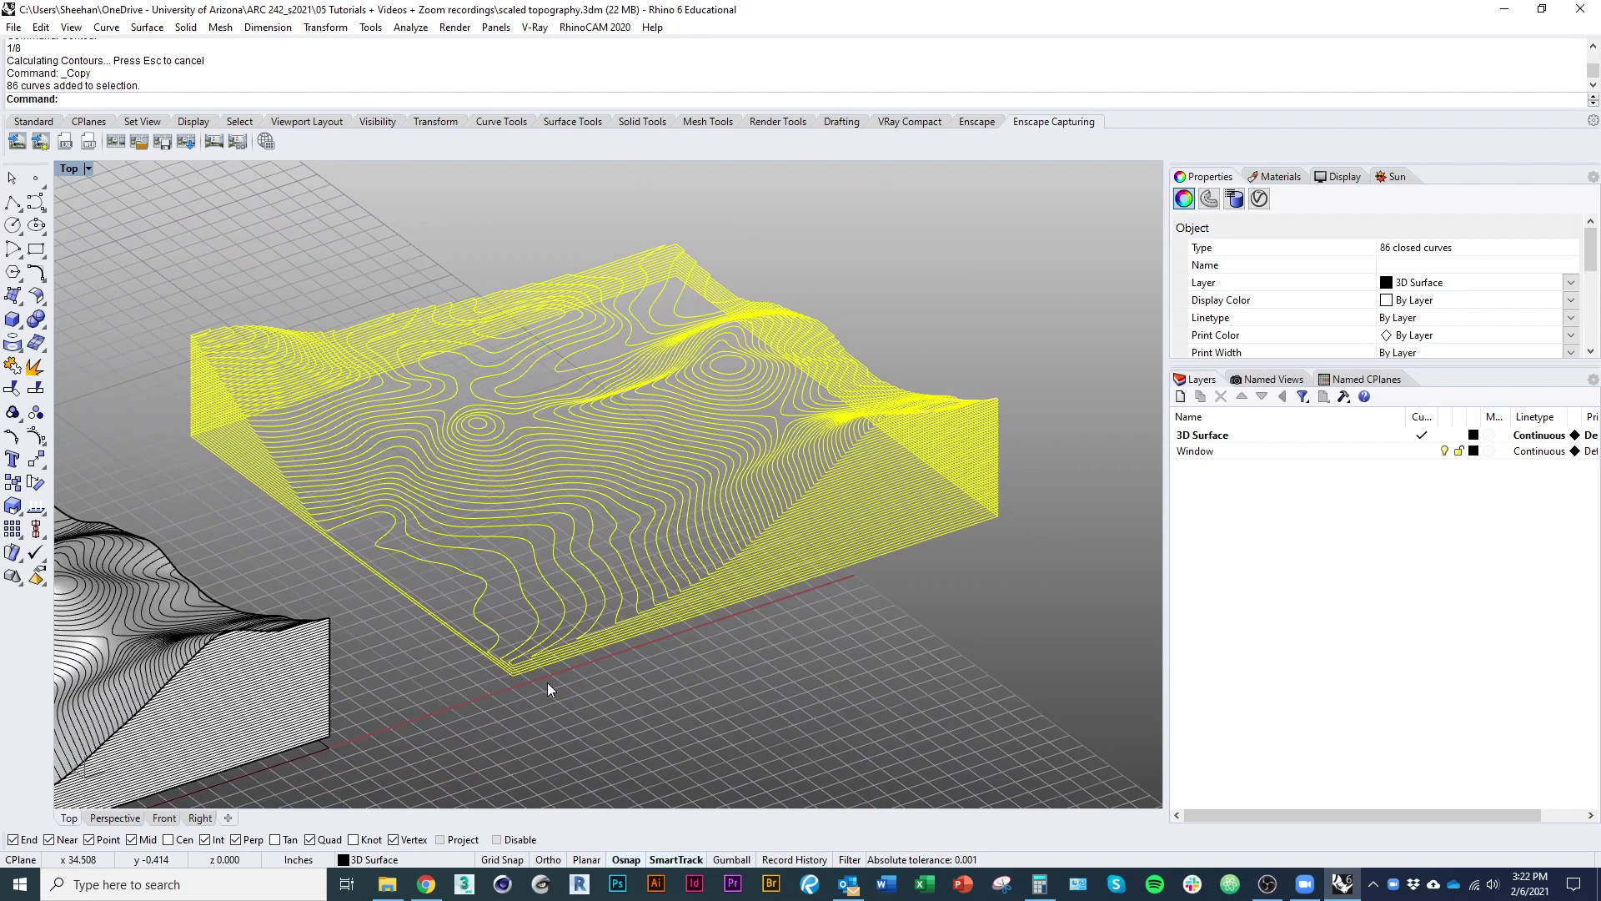
type("Extru")
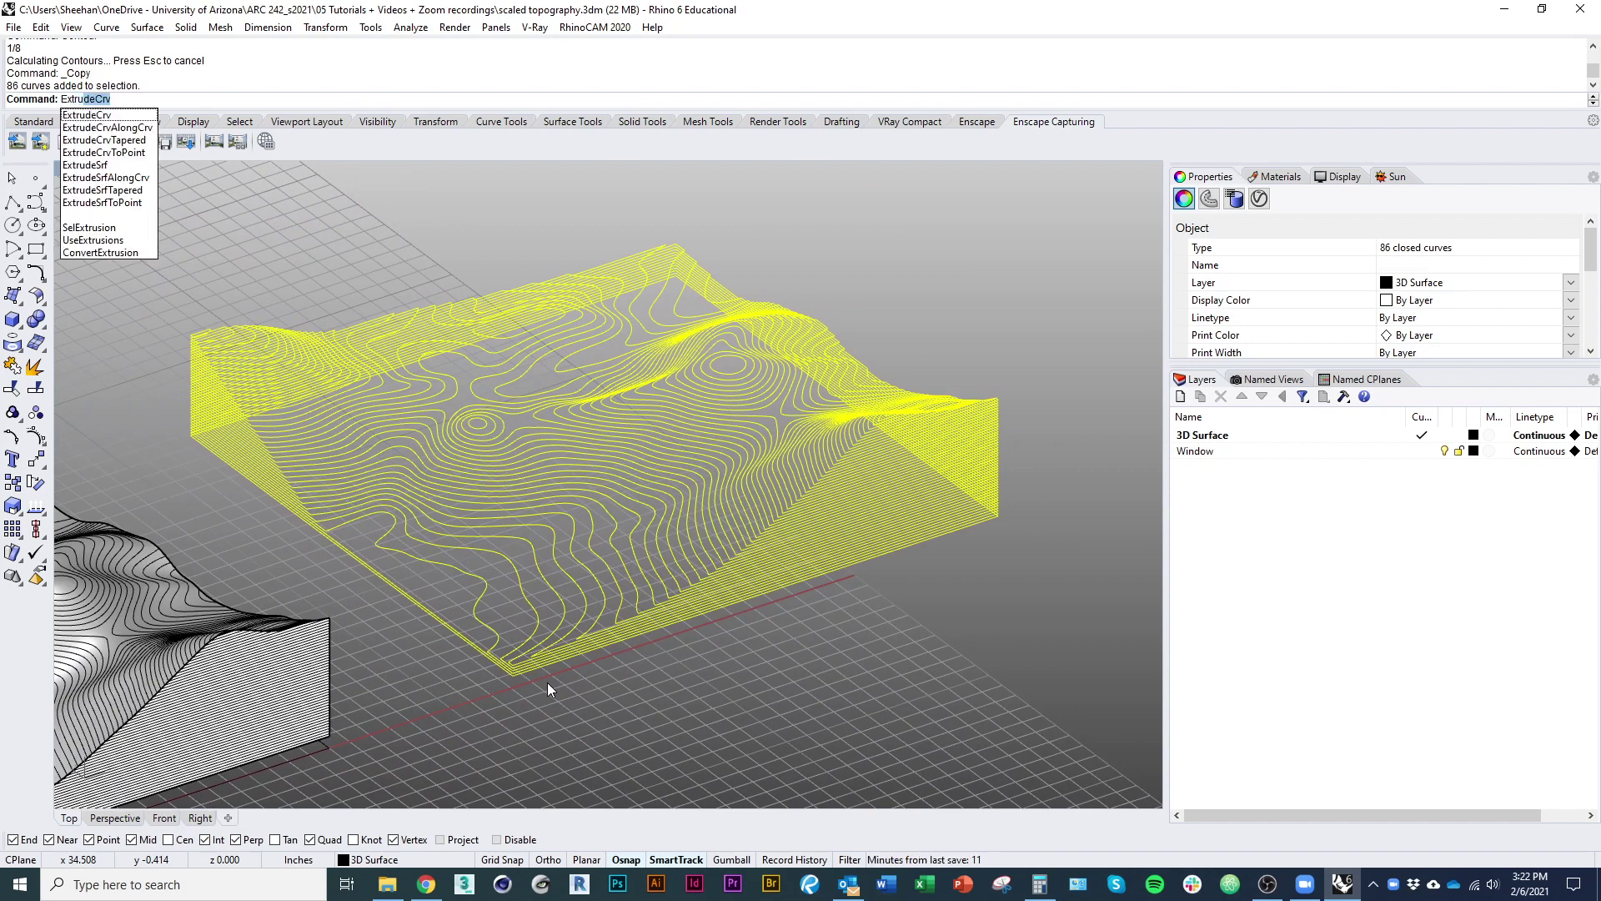
type("deCrv")
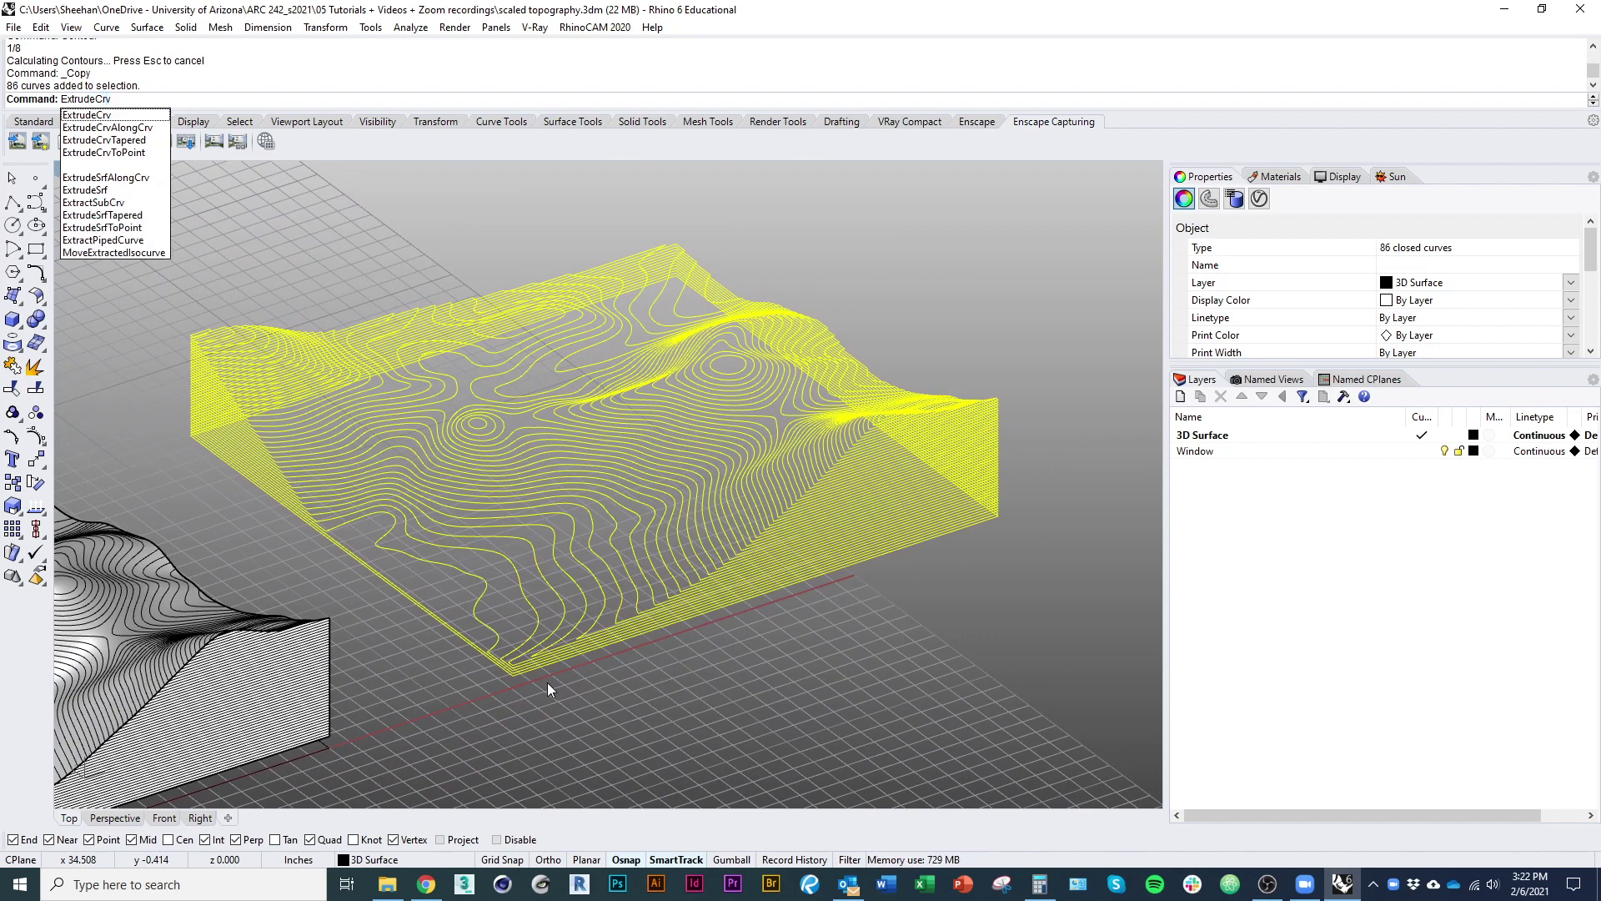
key("Return")
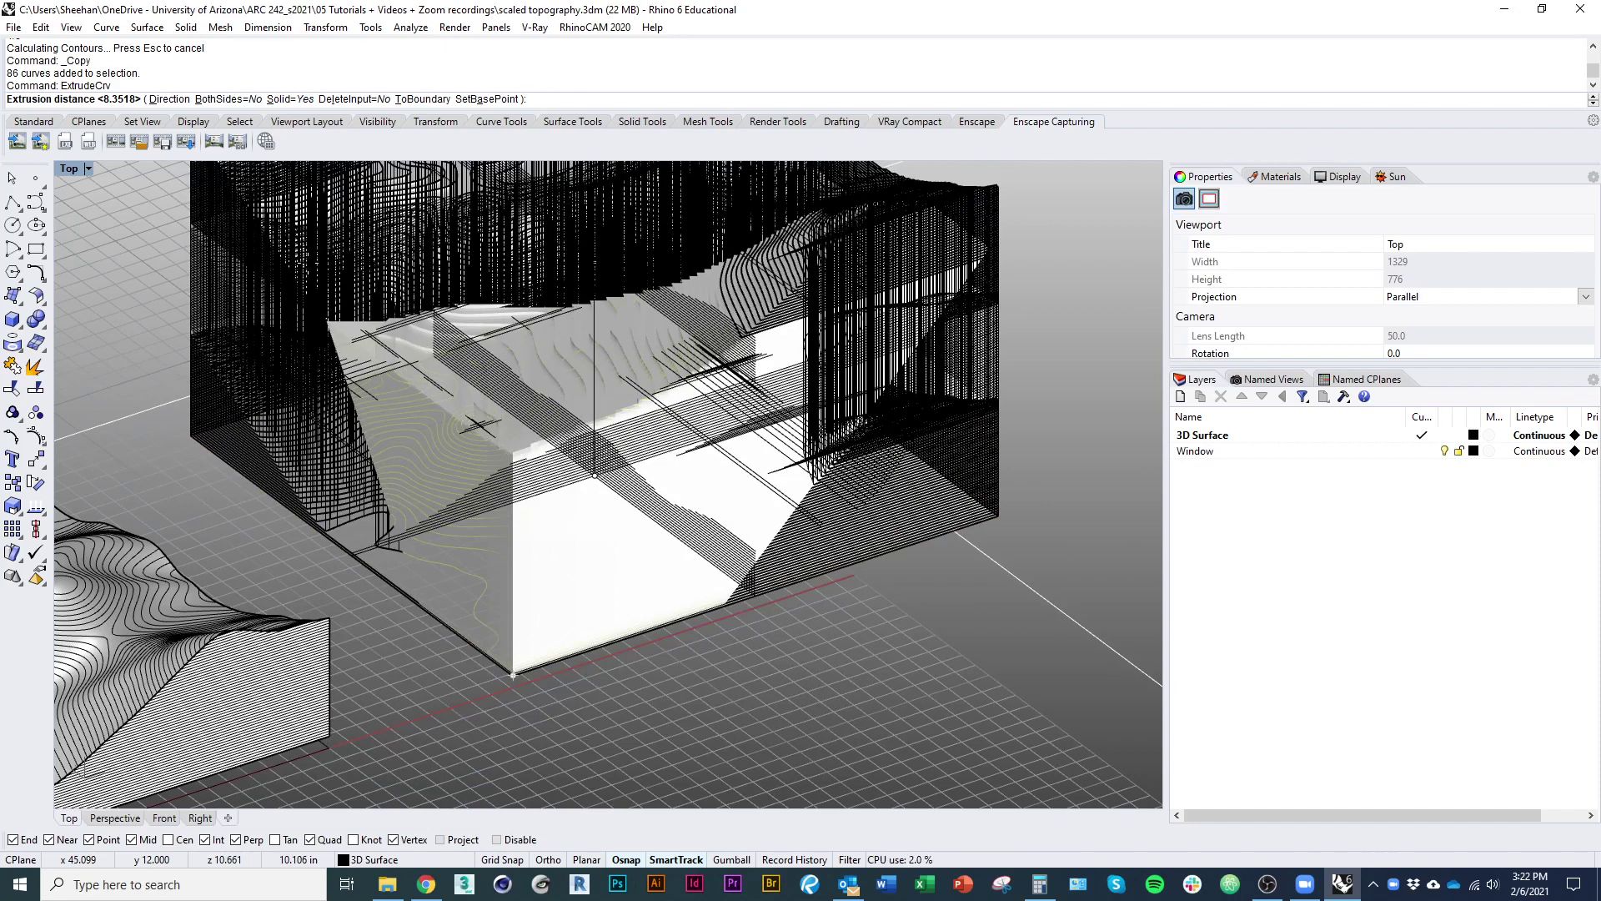
type("1/8")
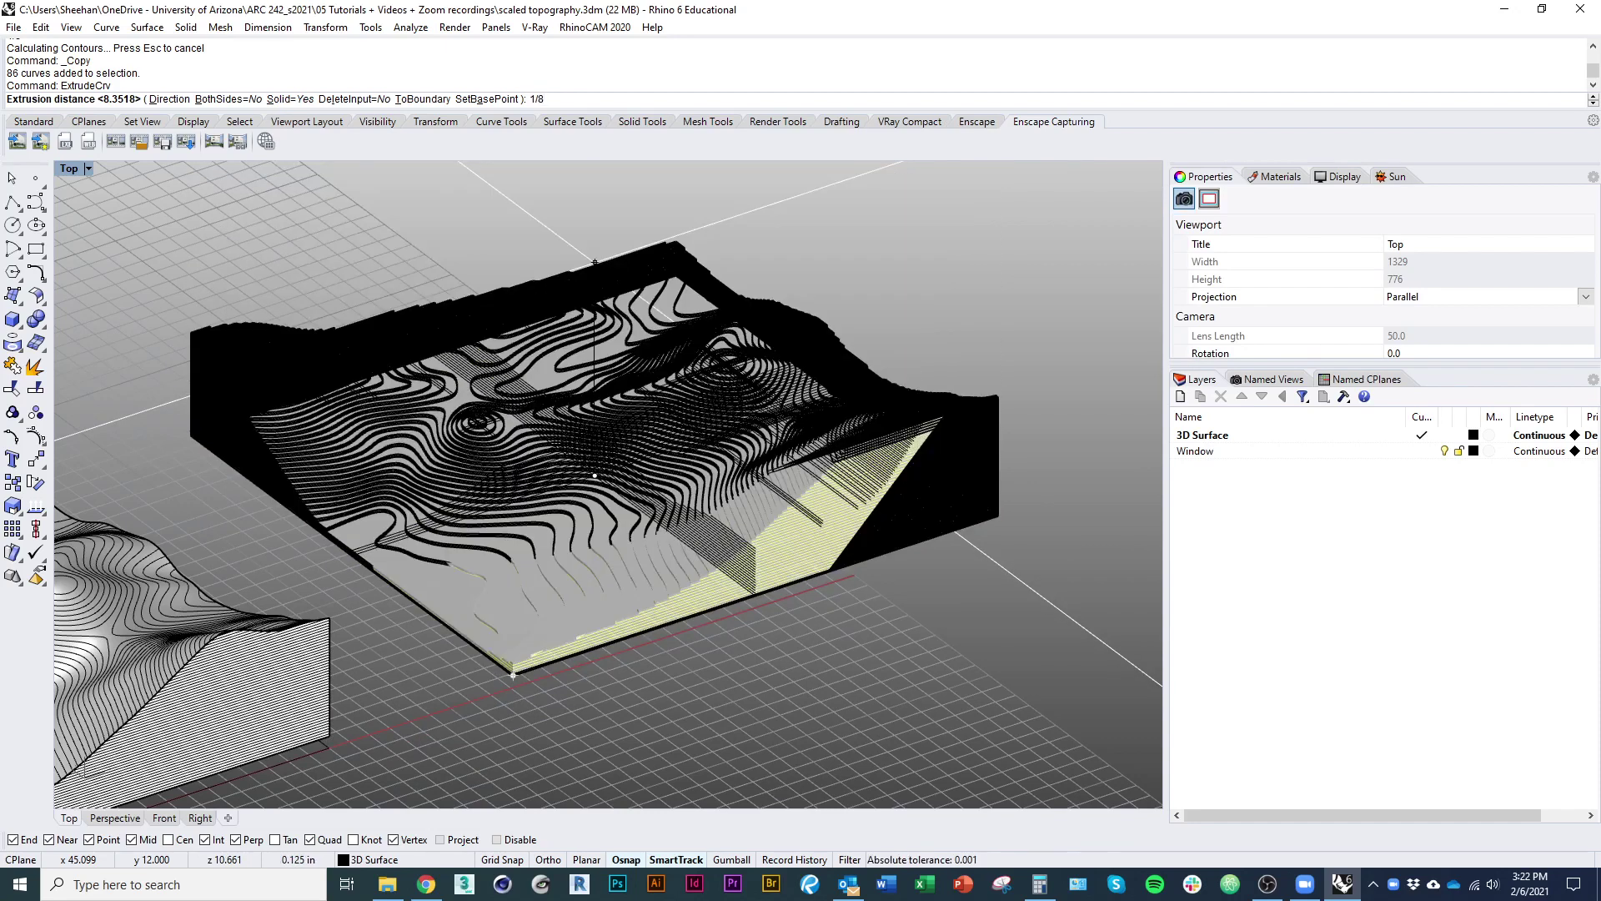
key("Return")
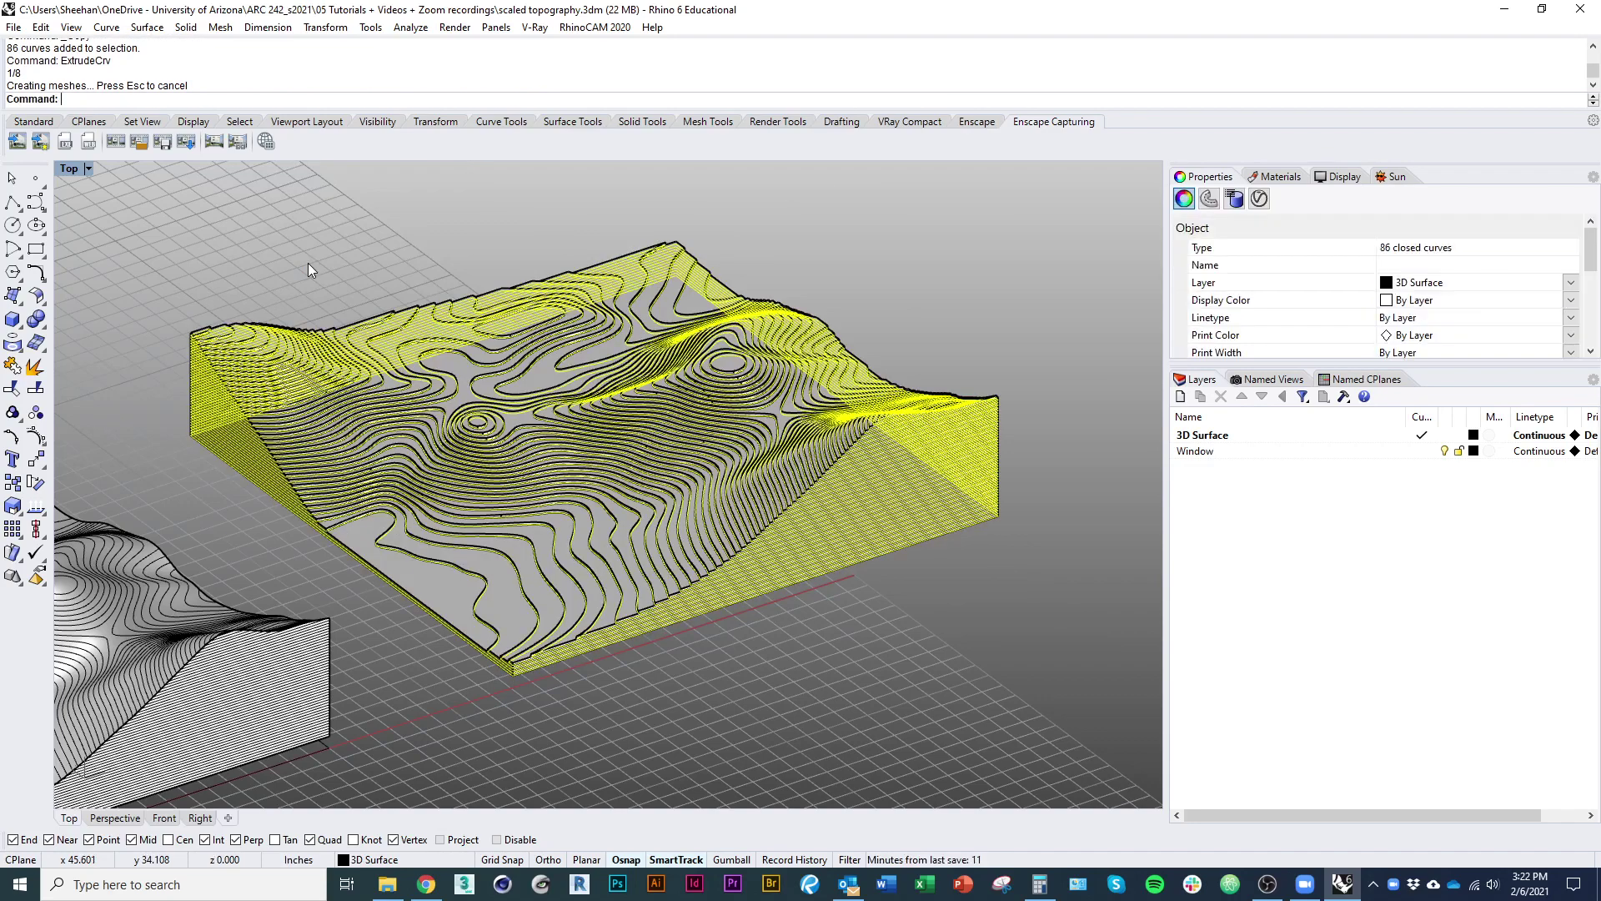
left_click(303, 252)
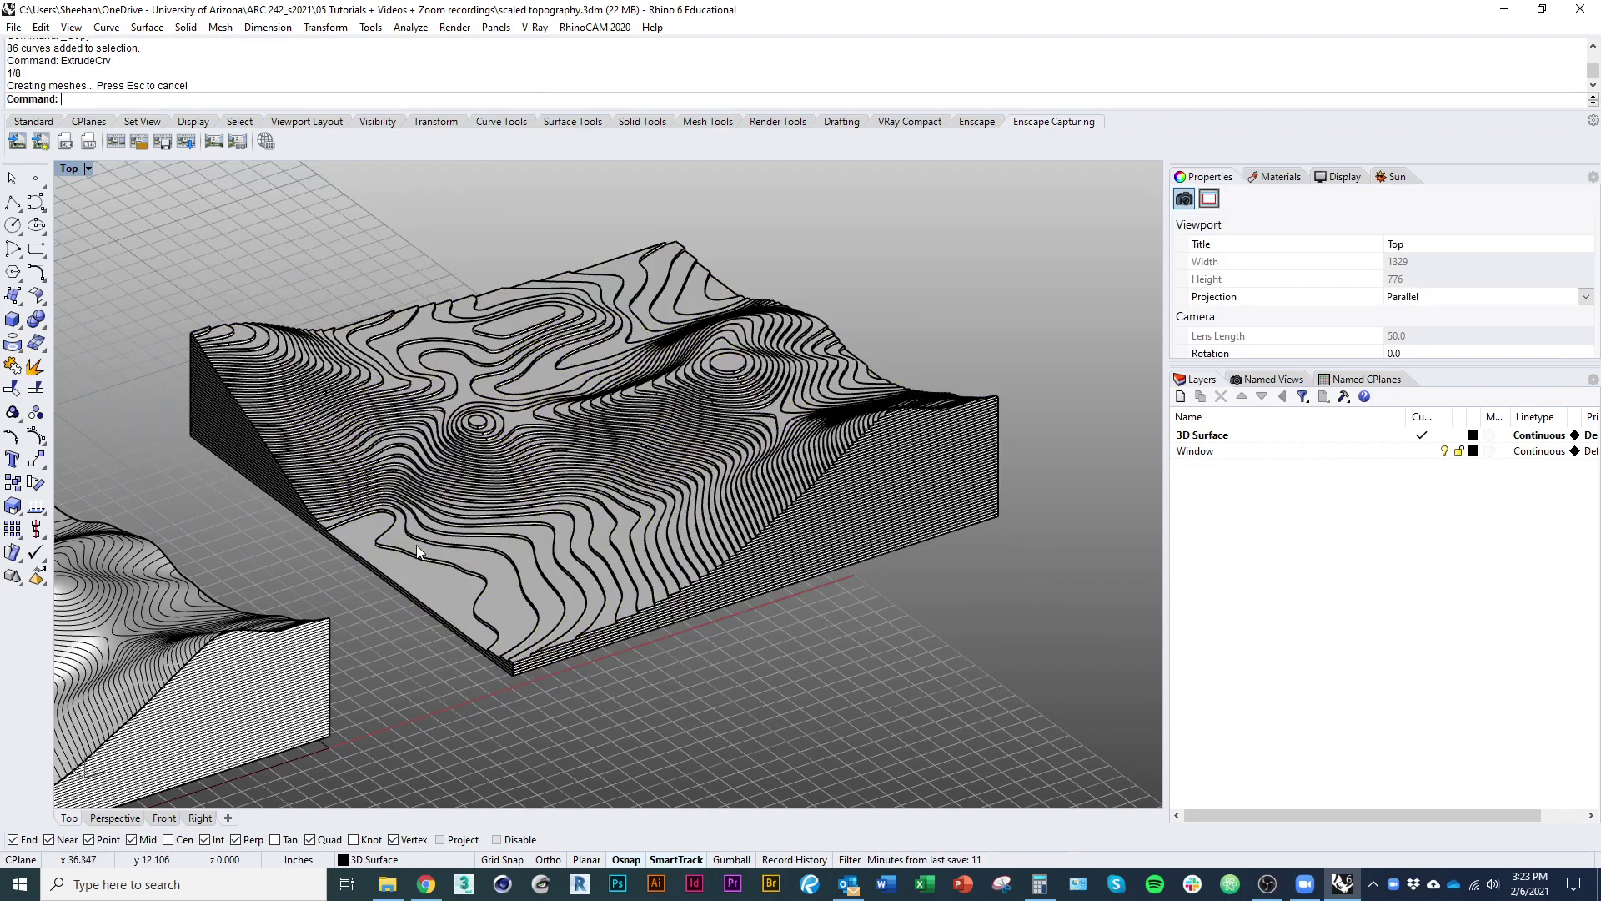
Set the viewport to Shaded display and examine the stepped layers of the extruded terrain up close
scroll(400, 542, "up", 4)
right_click_drag(401, 543, 462, 532)
right_click_drag(450, 590, 718, 578, "shift")
key("ctrl+alt+s")
scroll(566, 448, "down", 2)
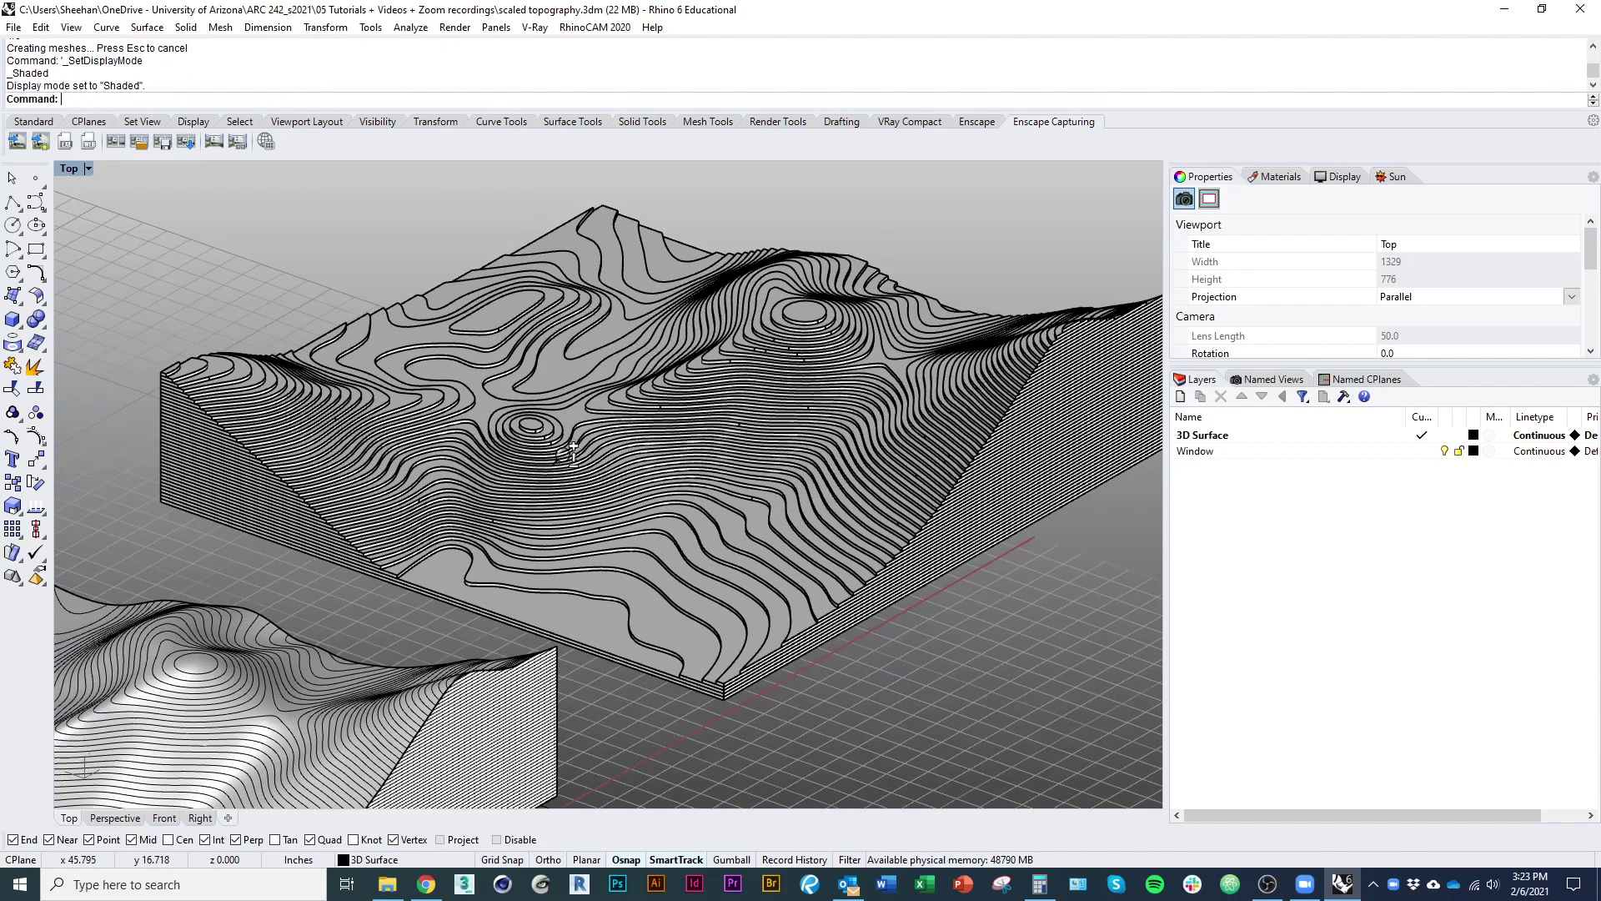
right_click_drag(651, 478, 575, 490, "shift")
Switch the viewport to Rendered display and examine the stacked terrain layers from a low angle
left_click(78, 167)
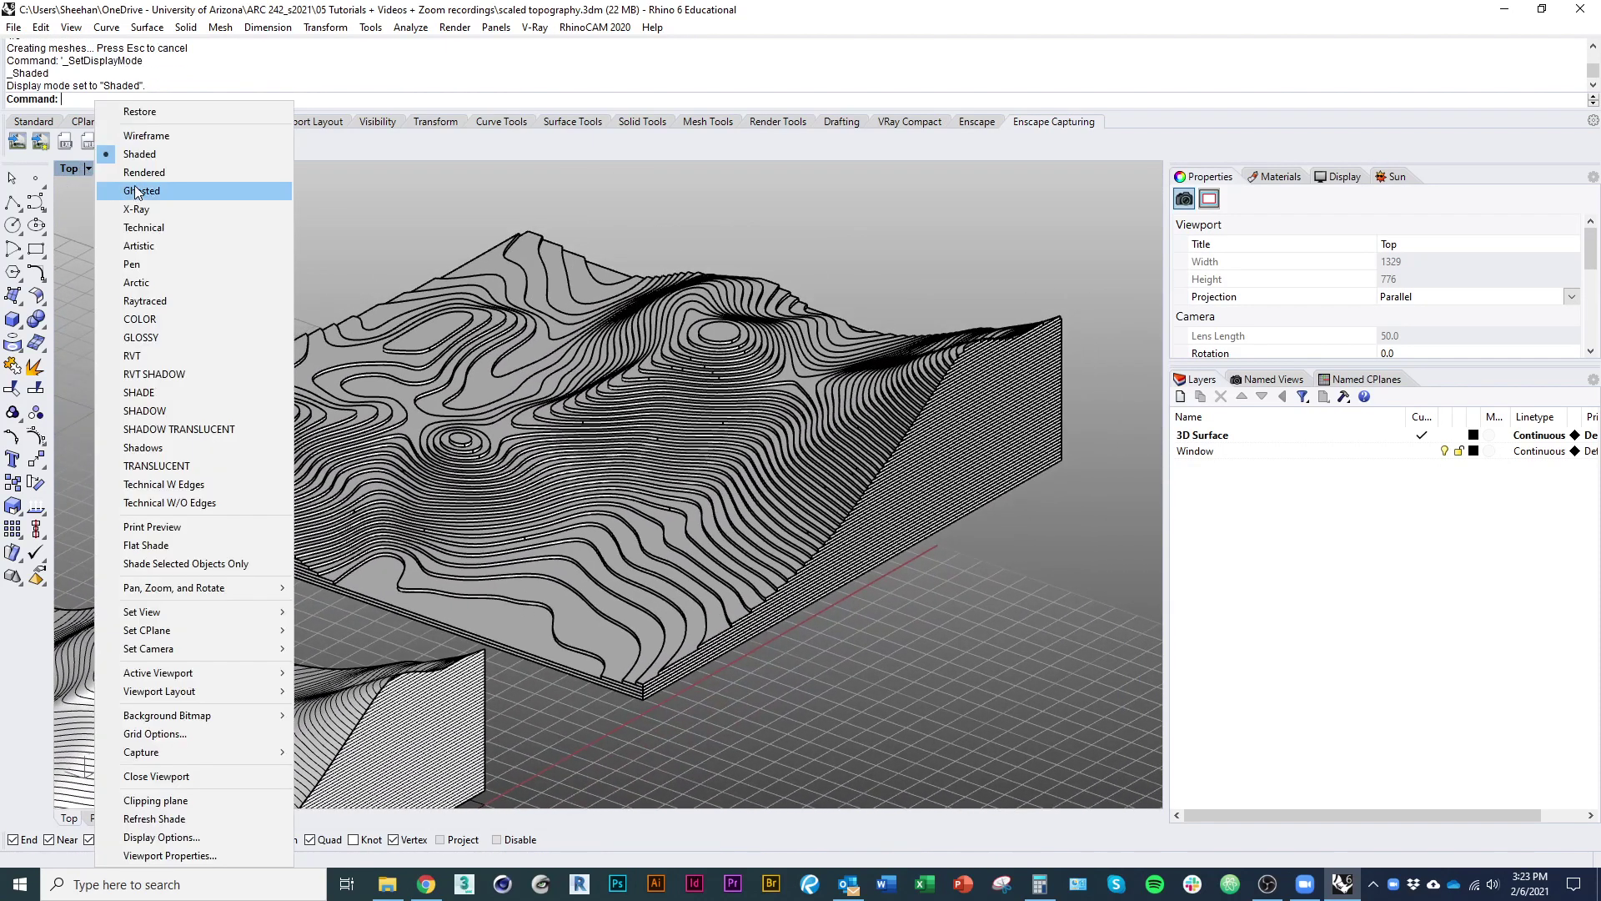
left_click(167, 191)
right_click_drag(632, 447, 595, 477)
right_click_drag(700, 463, 638, 562, "shift")
right_click_drag(934, 491, 466, 731)
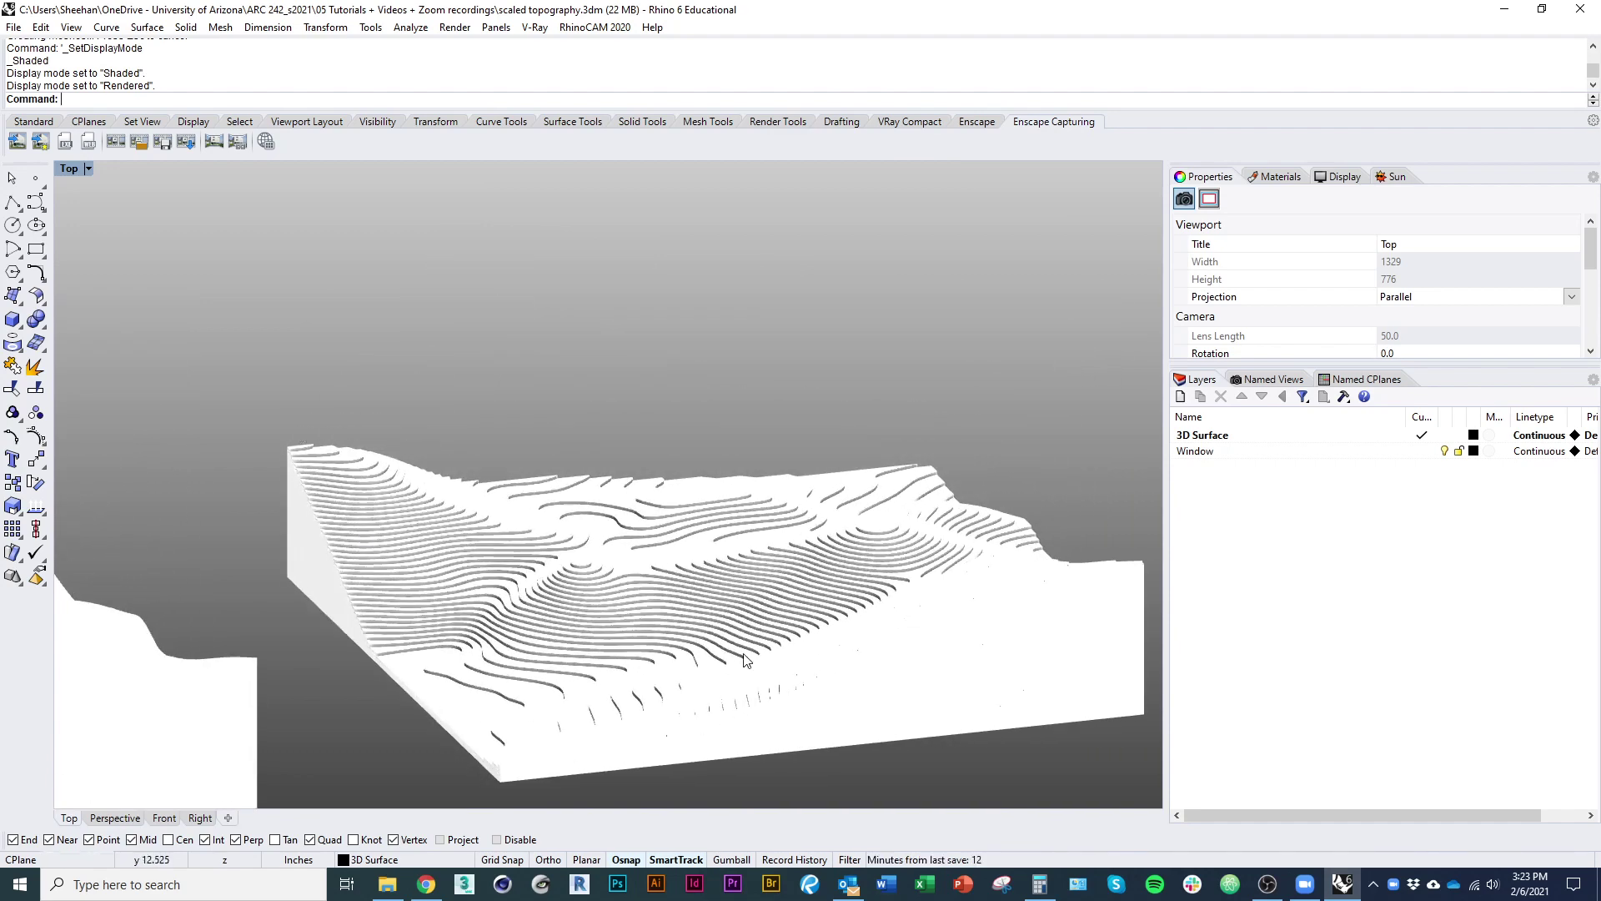
right_click_drag(847, 595, 1144, 381)
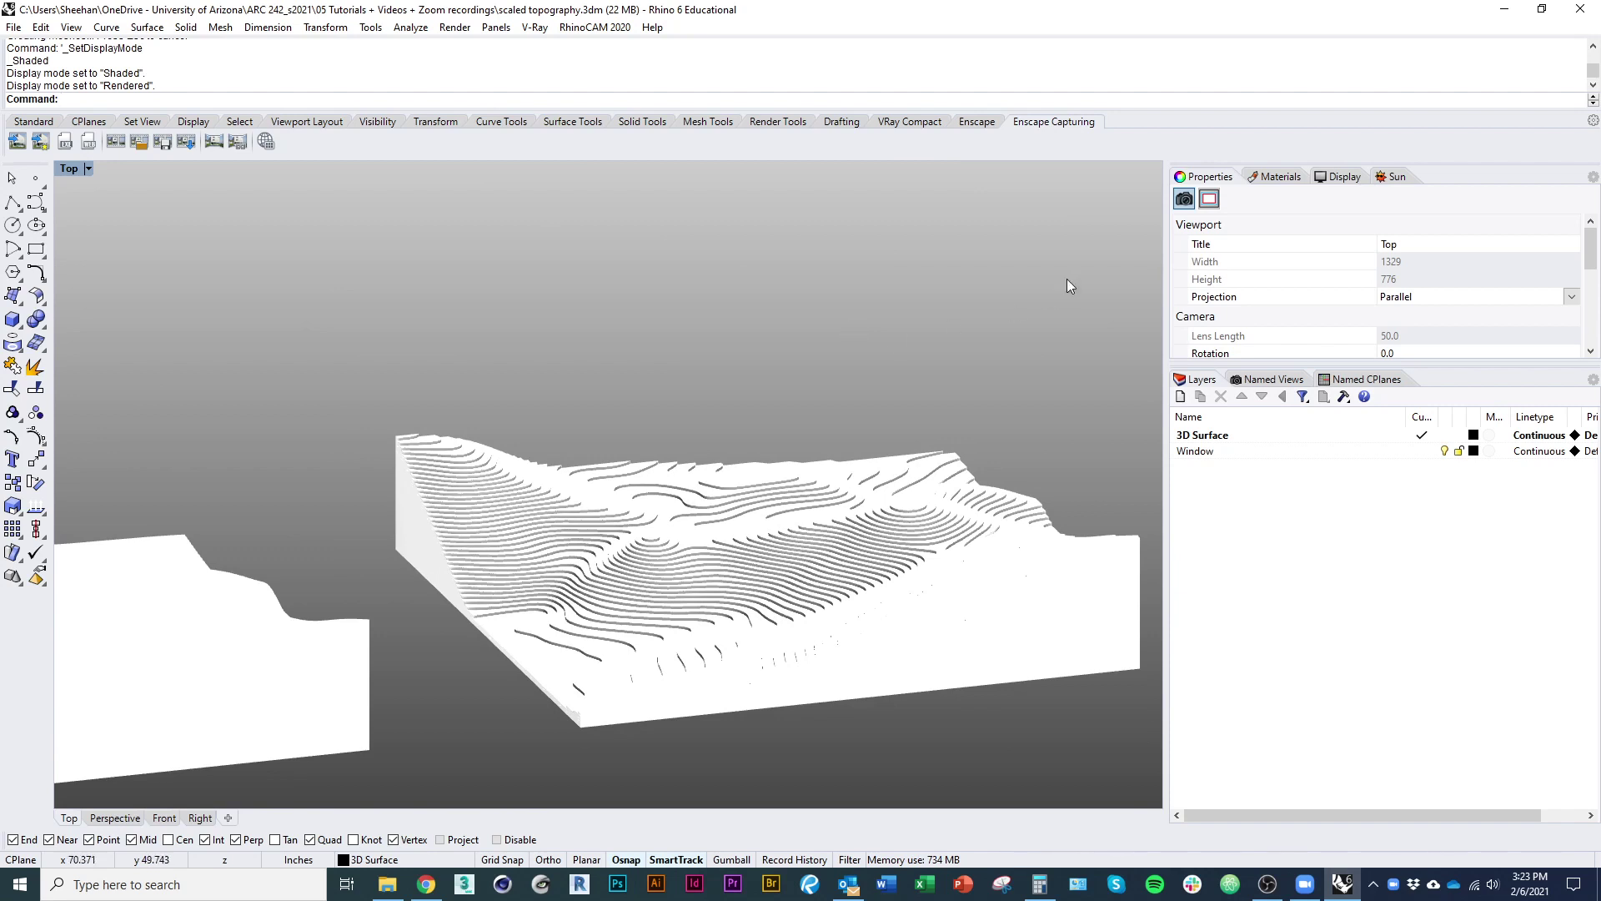
right_click_drag(646, 486, 697, 479)
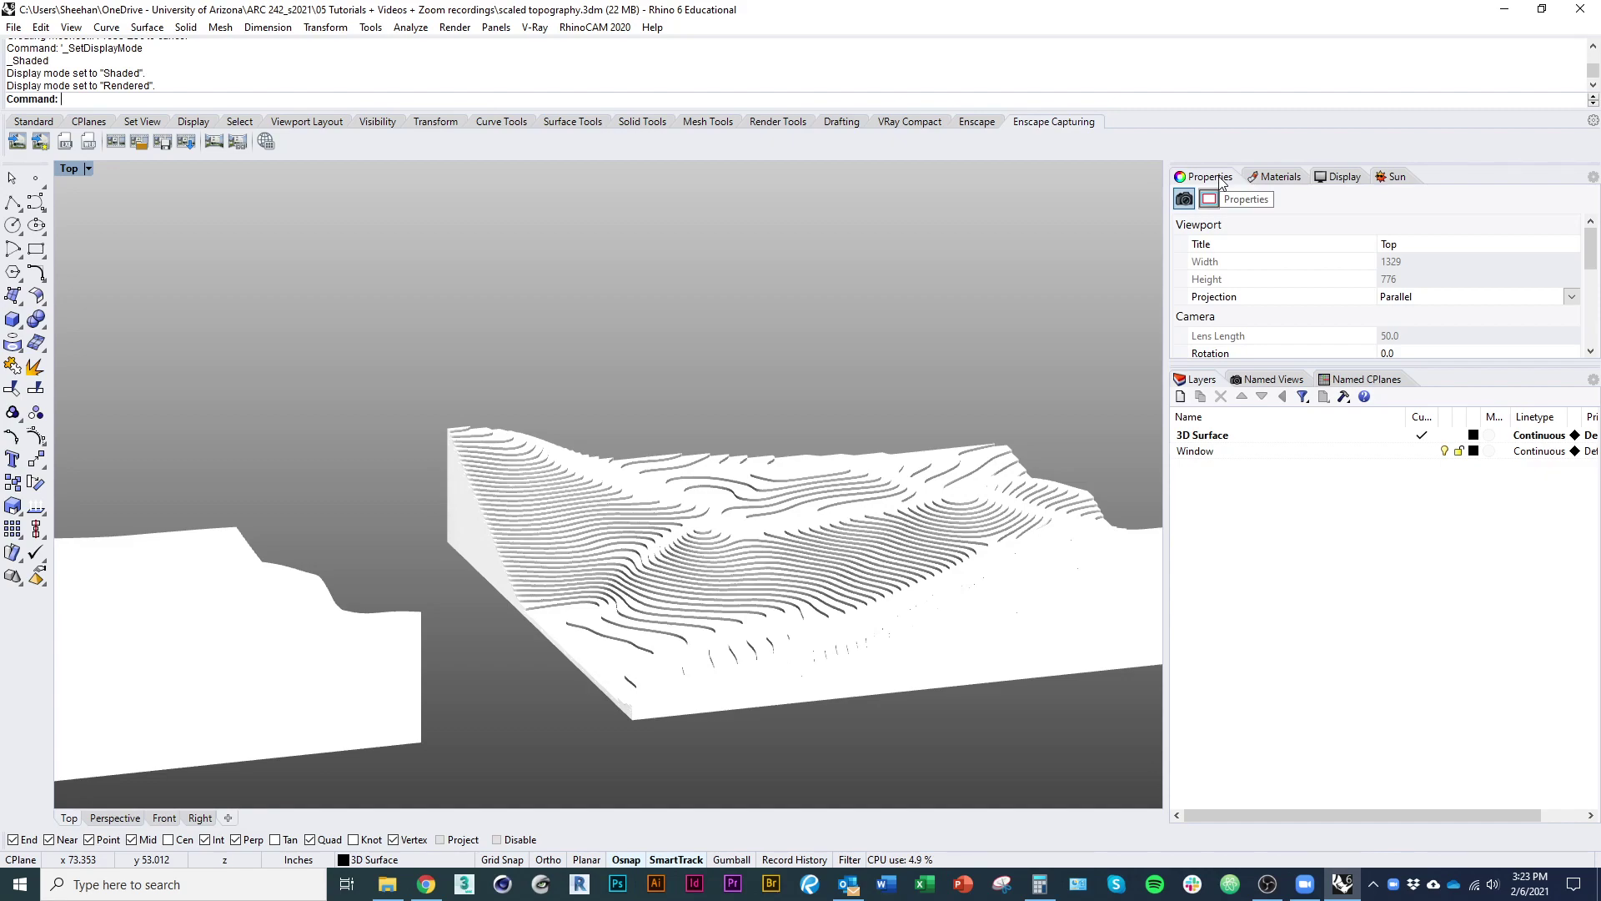
right_click_drag(674, 412, 650, 460, "ctrl+shift")
Return the viewport to Shaded display and compare the layered terrain with the smooth solid block
key("ctrl+alt+s")
scroll(509, 492, "down", 4)
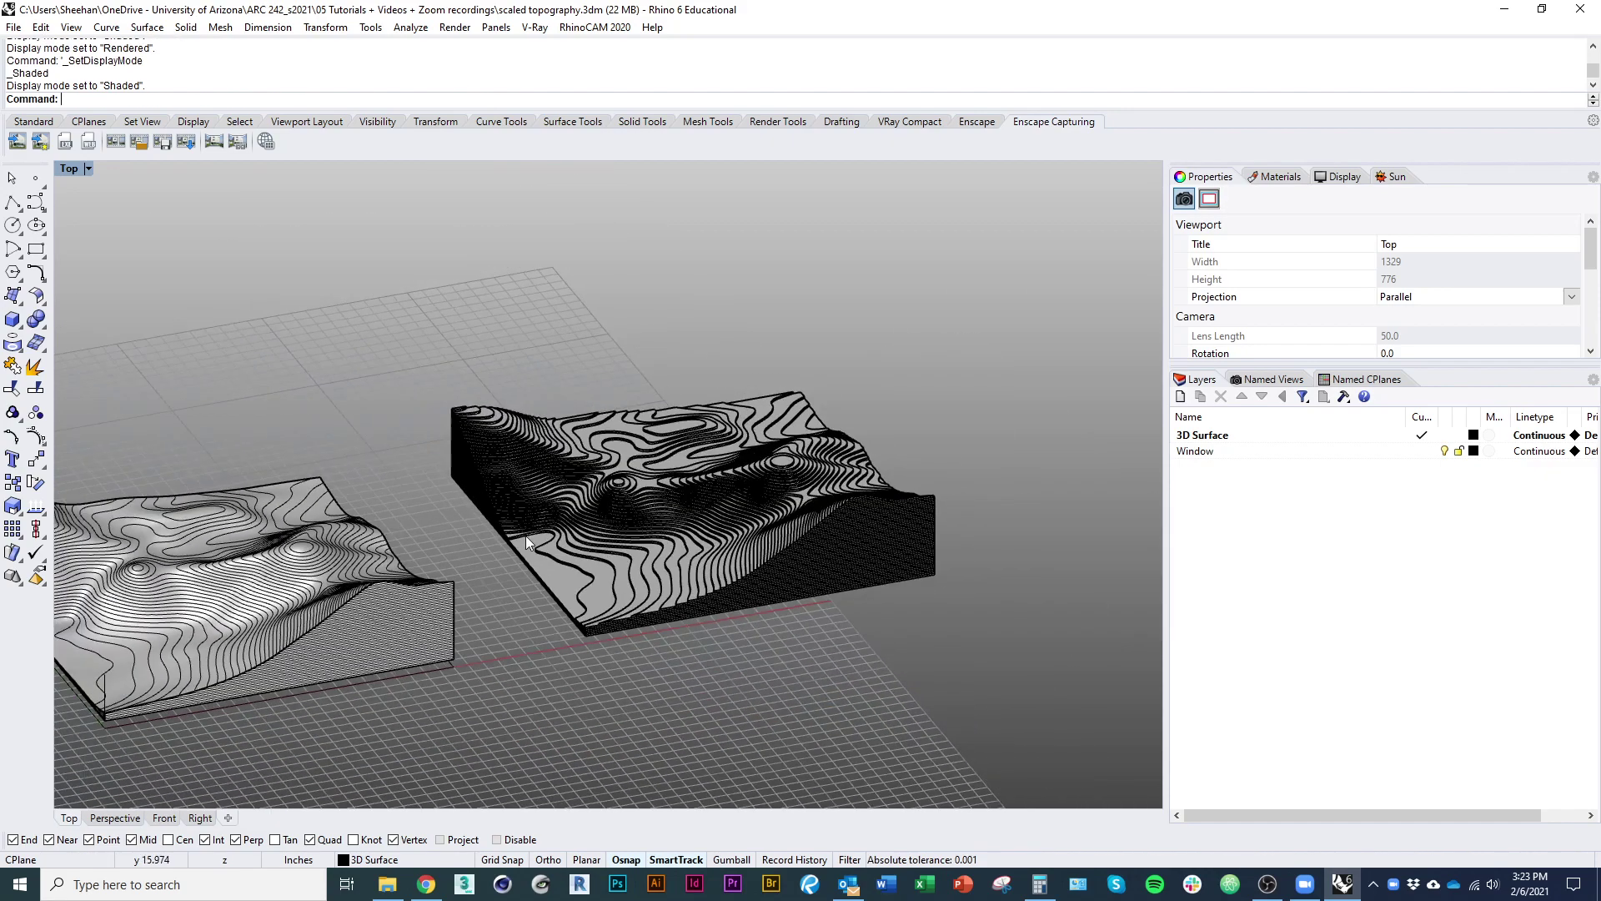
mouse_move(542, 536)
right_mouse_down()
mouse_move(478, 480)
mouse_move(505, 565)
mouse_move(556, 571)
mouse_move(605, 659)
mouse_move(738, 633)
mouse_move(693, 624)
right_mouse_up()
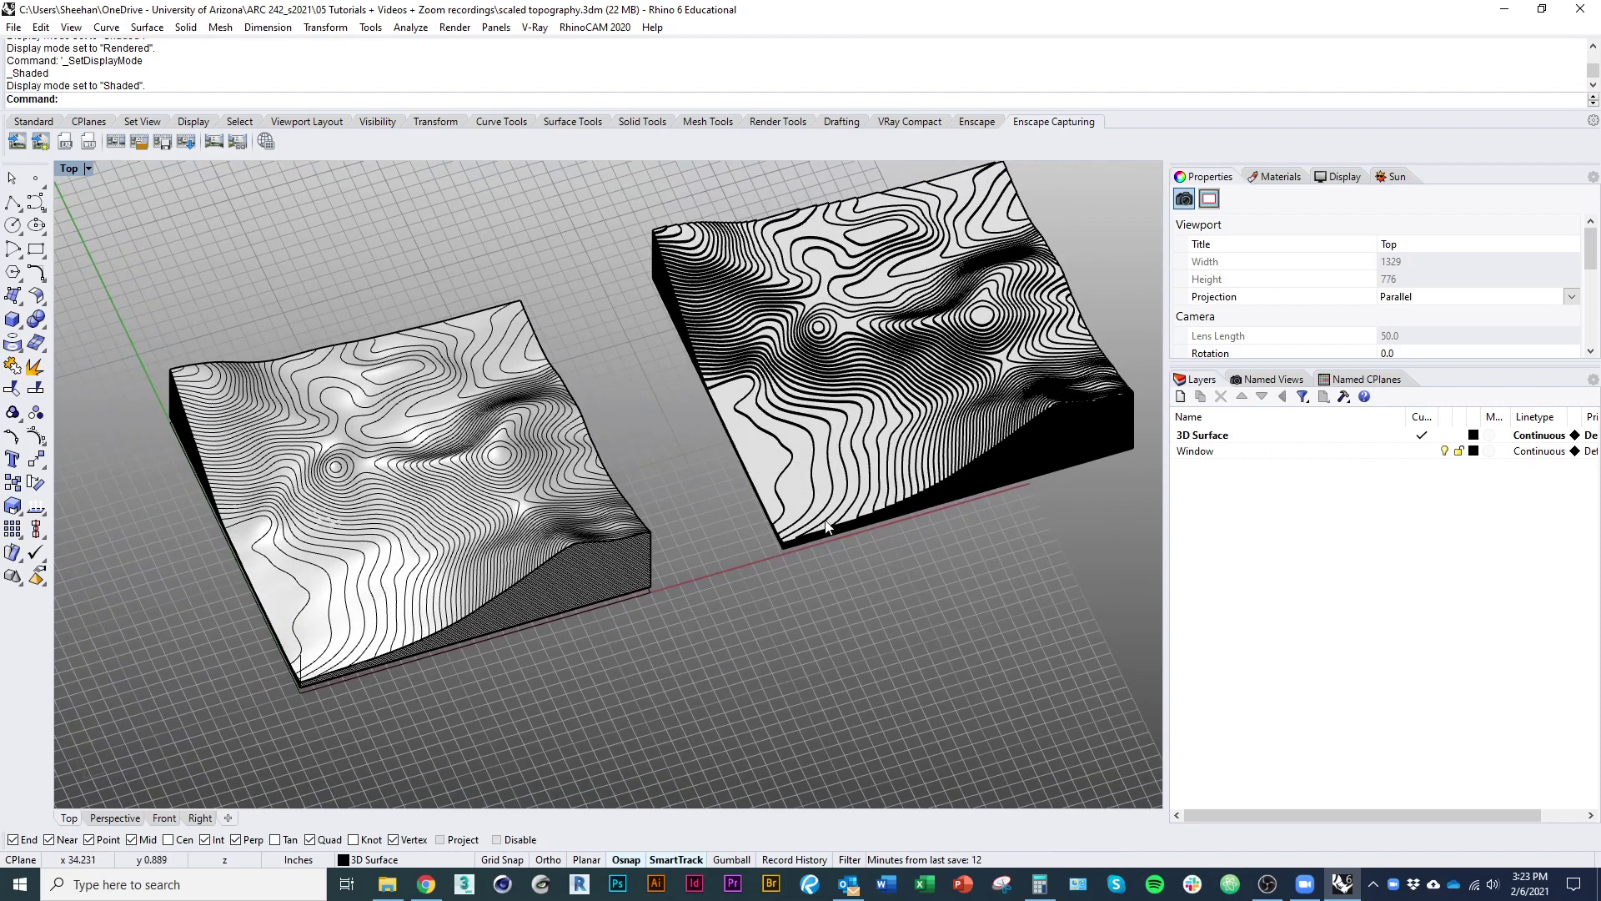
right_click_drag(884, 388, 654, 532)
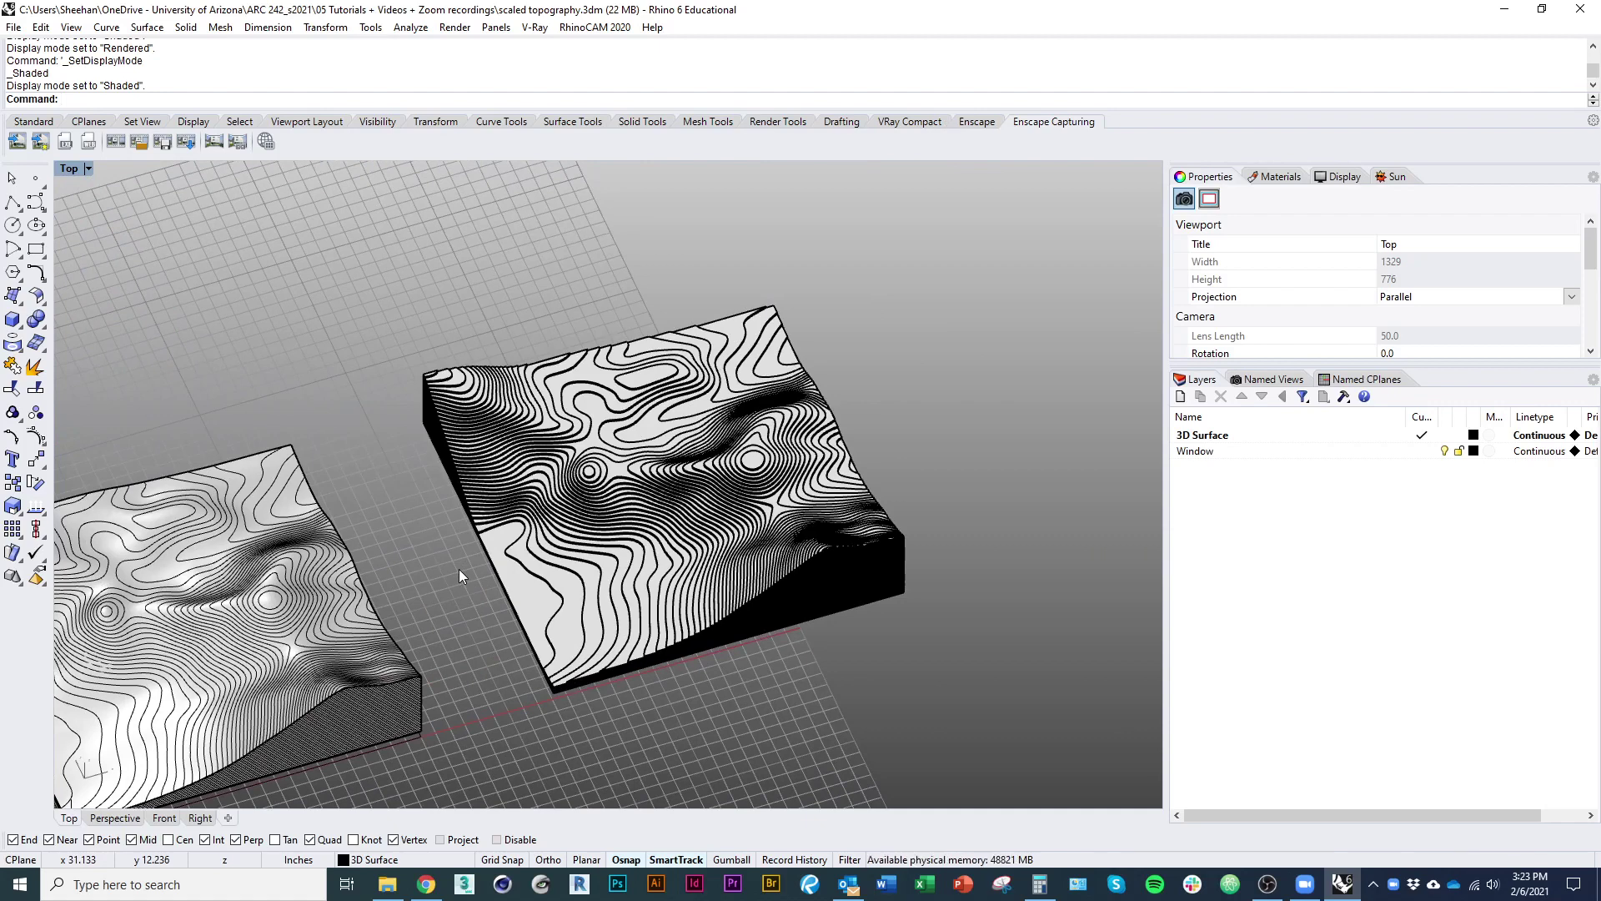
right_click_drag(458, 569, 472, 530)
right_click_drag(483, 638, 573, 619)
Select only the contour curves on the original terrain block, excluding the solid, the base outline and the vertical reference line
right_click_drag(643, 641, 218, 414, "ctrl+shift")
left_click_drag(129, 365, 583, 651)
scroll(453, 617, "down", 4)
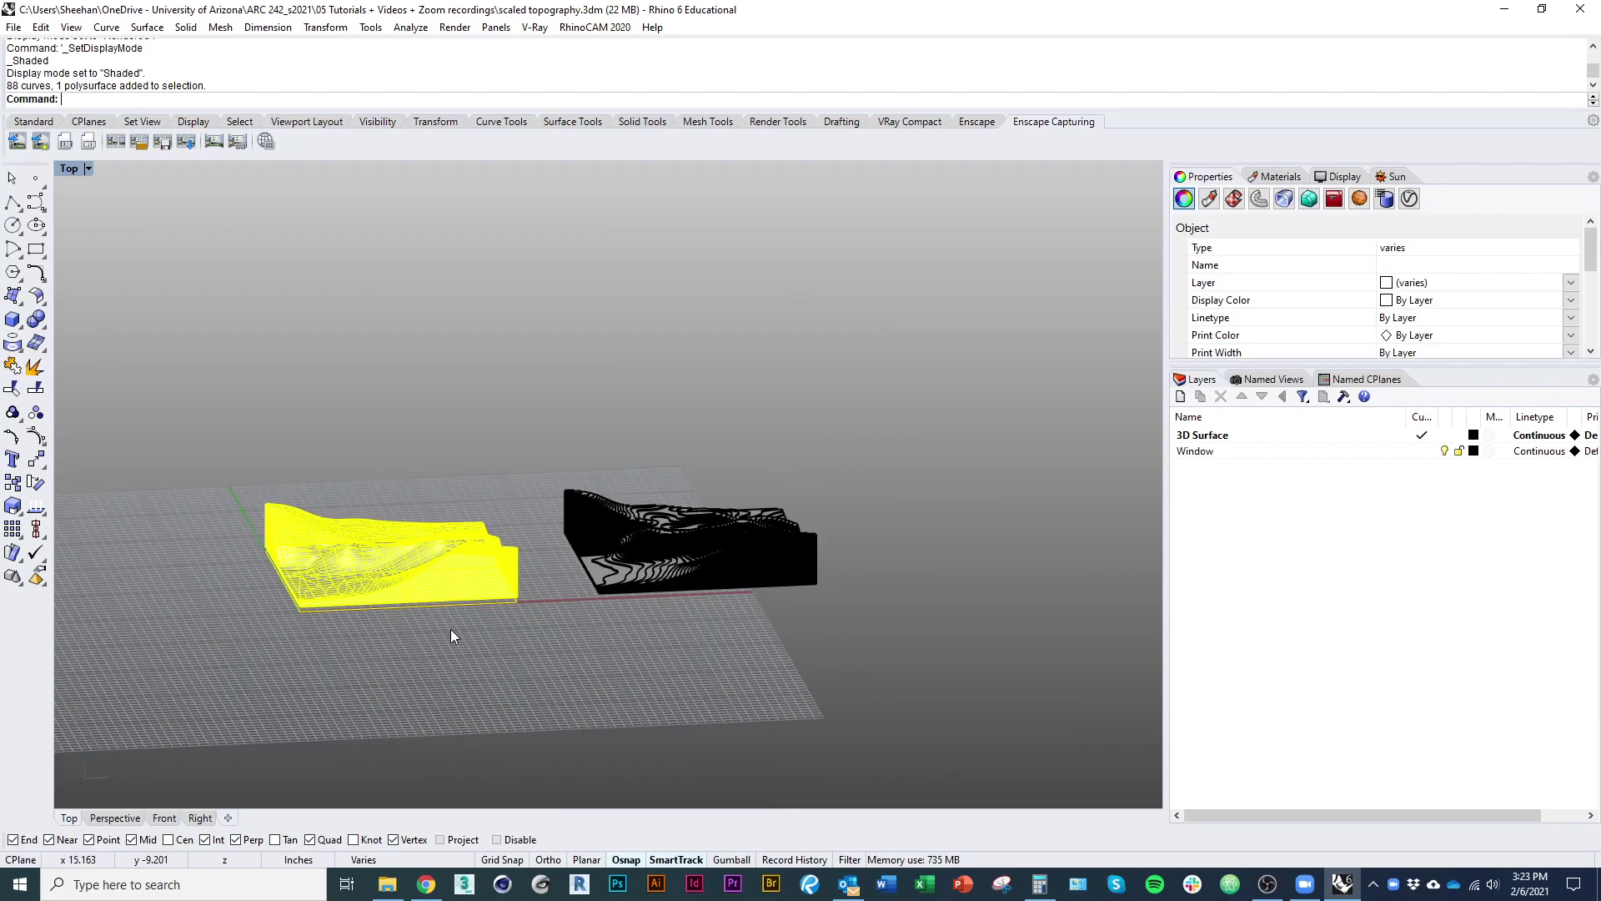
right_click_drag(459, 624, 542, 733, "ctrl+shift")
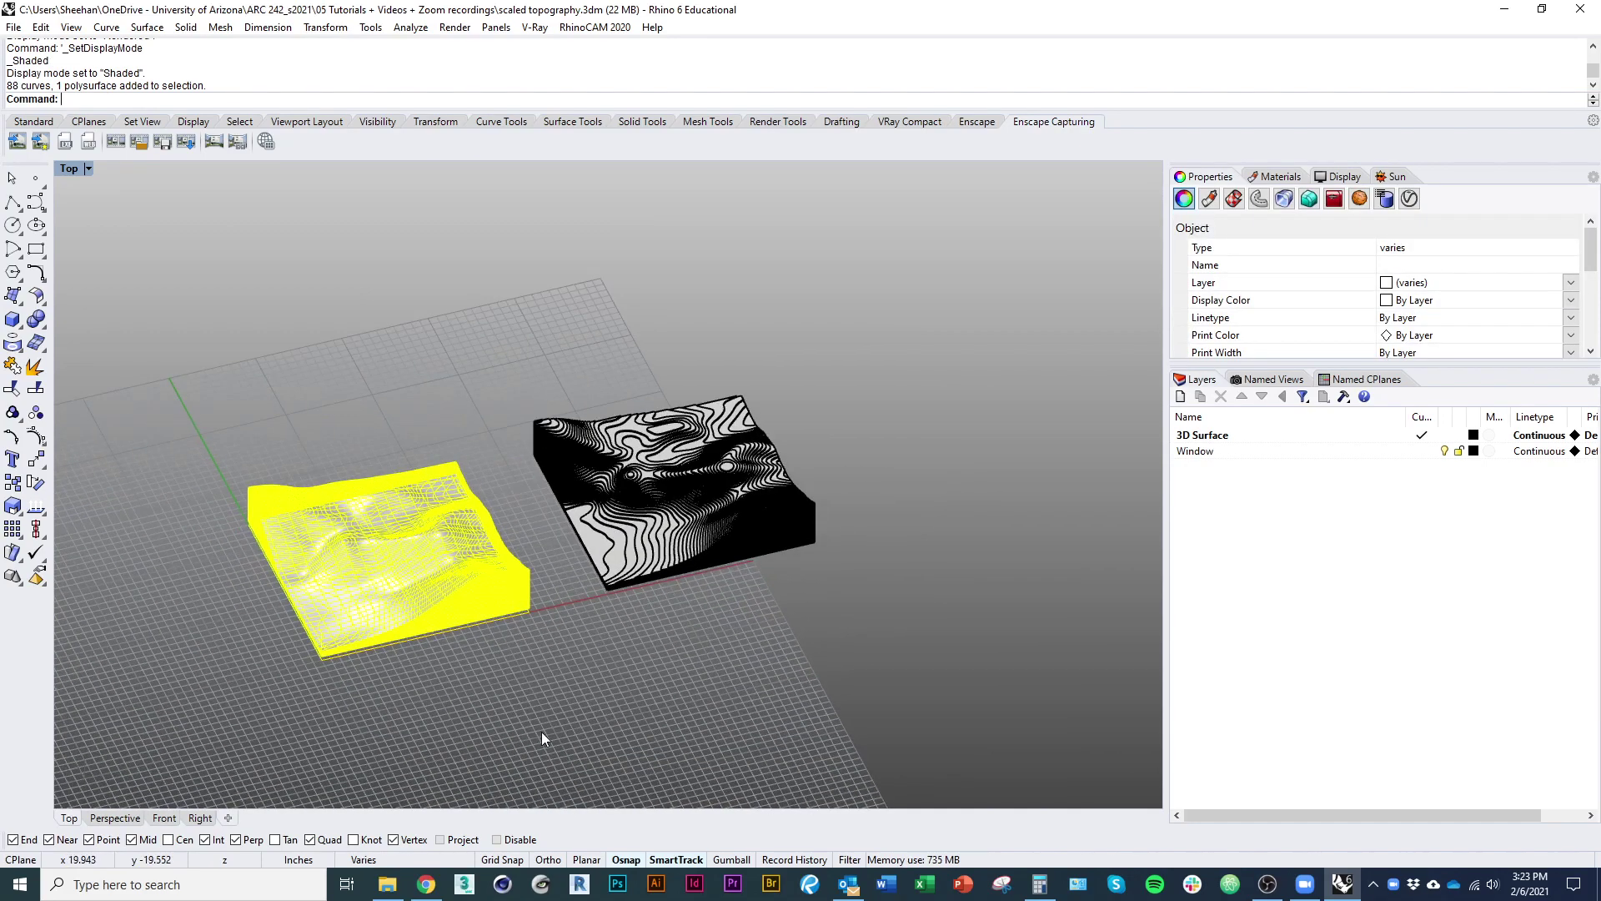
scroll(358, 518, "up", 14)
left_click(428, 647, "ctrl")
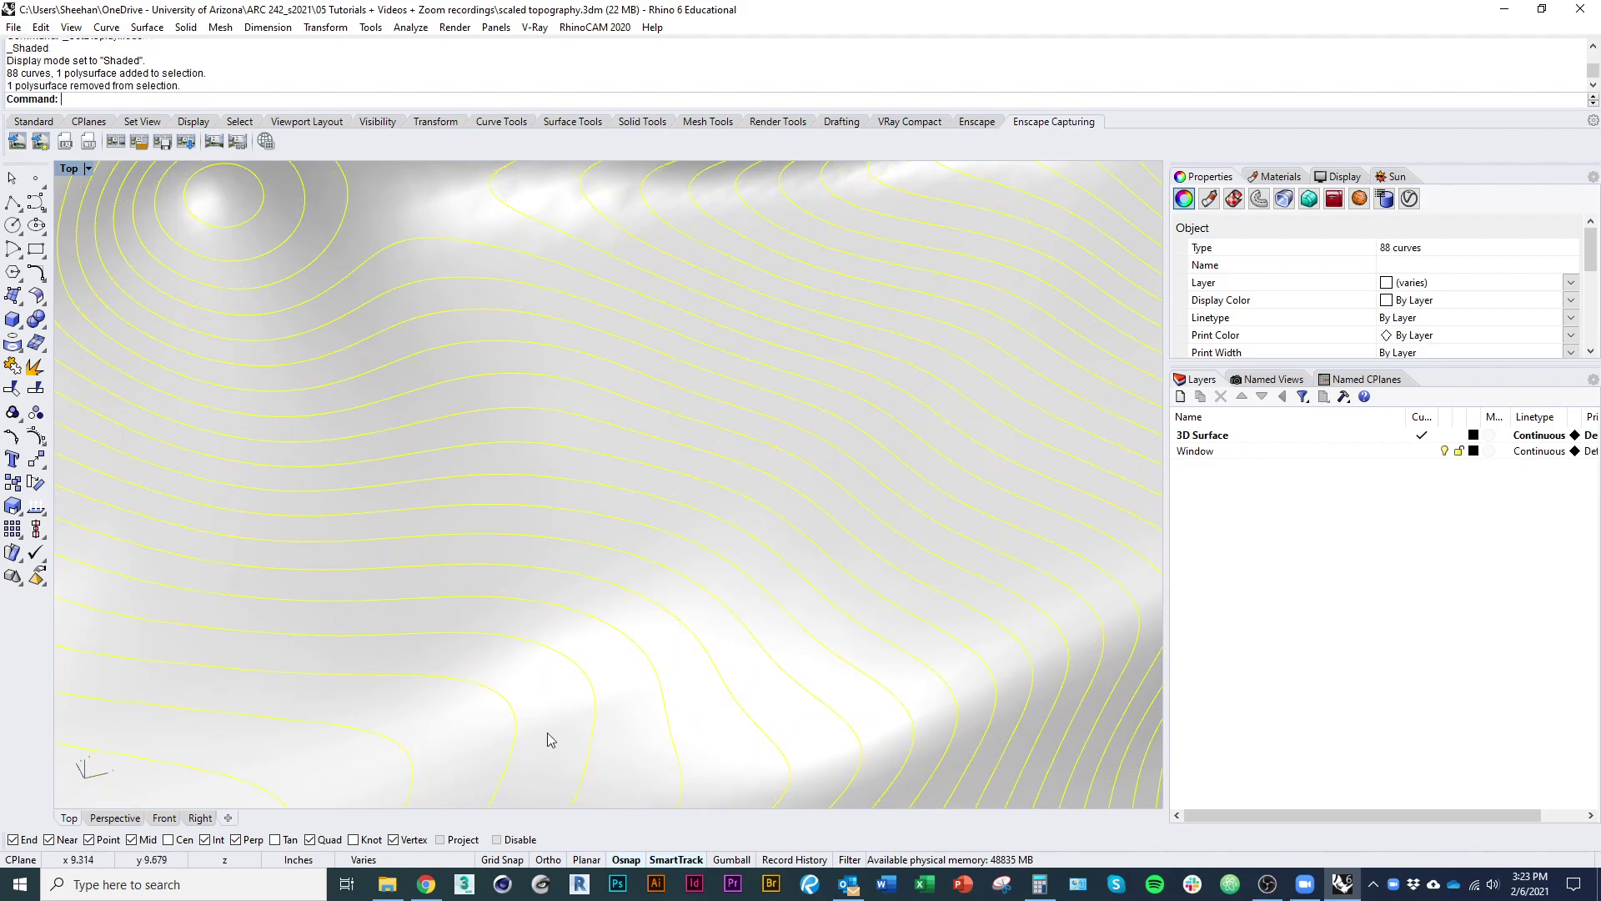
scroll(493, 543, "down", 6)
right_click_drag(463, 636, 343, 567, "ctrl+shift")
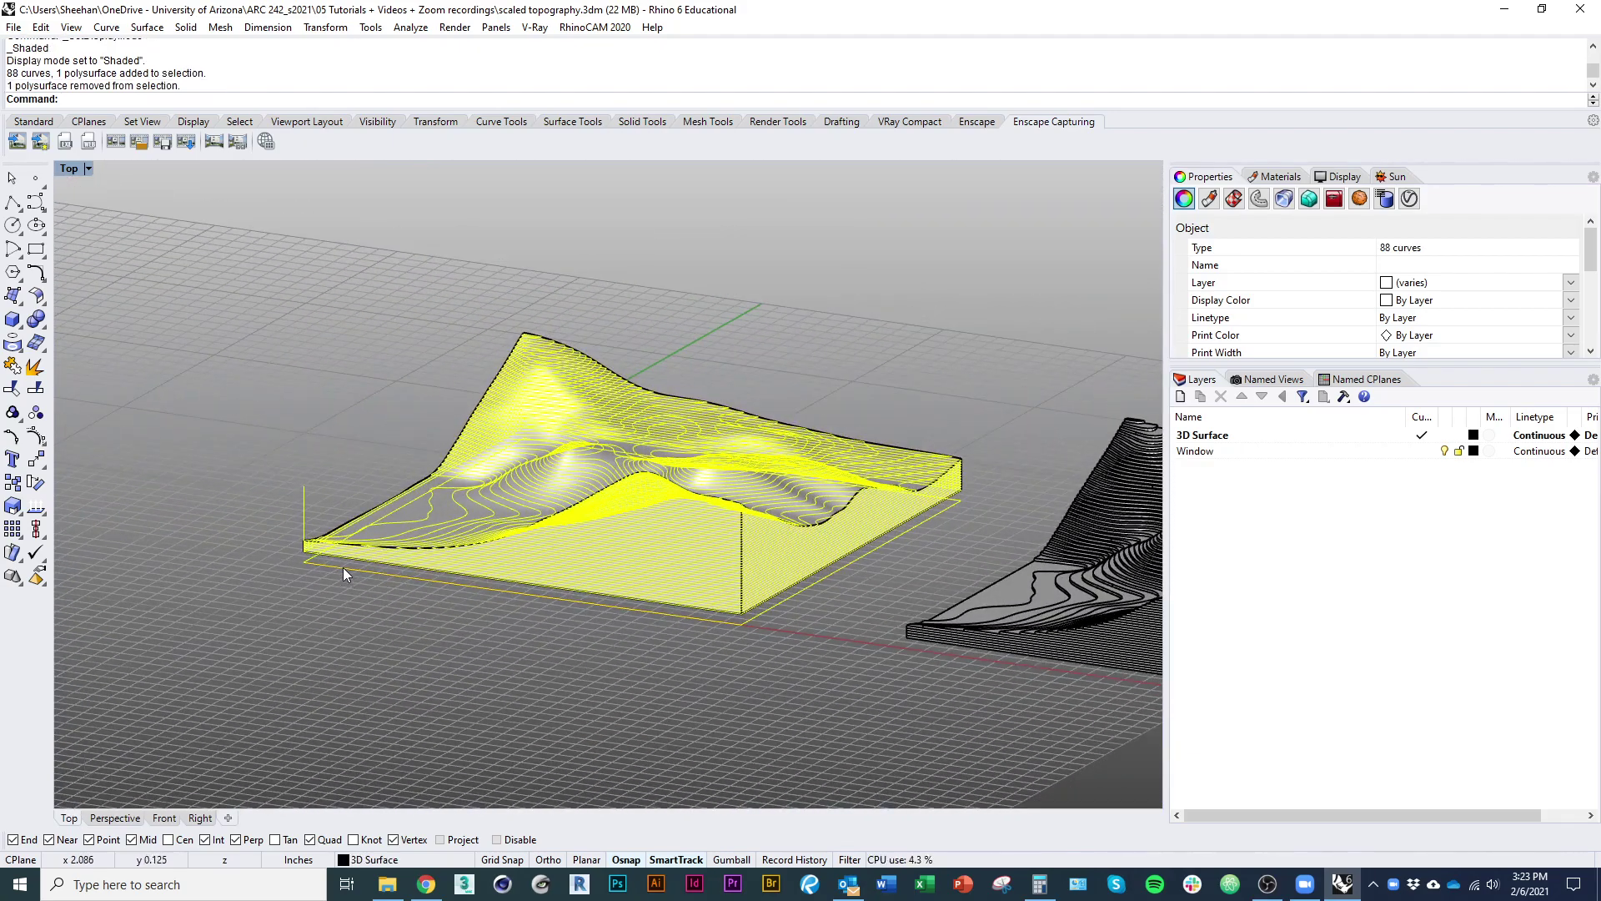
left_click(343, 567, "ctrl")
scroll(326, 546, "up", 4)
scroll(325, 546, "up", 3)
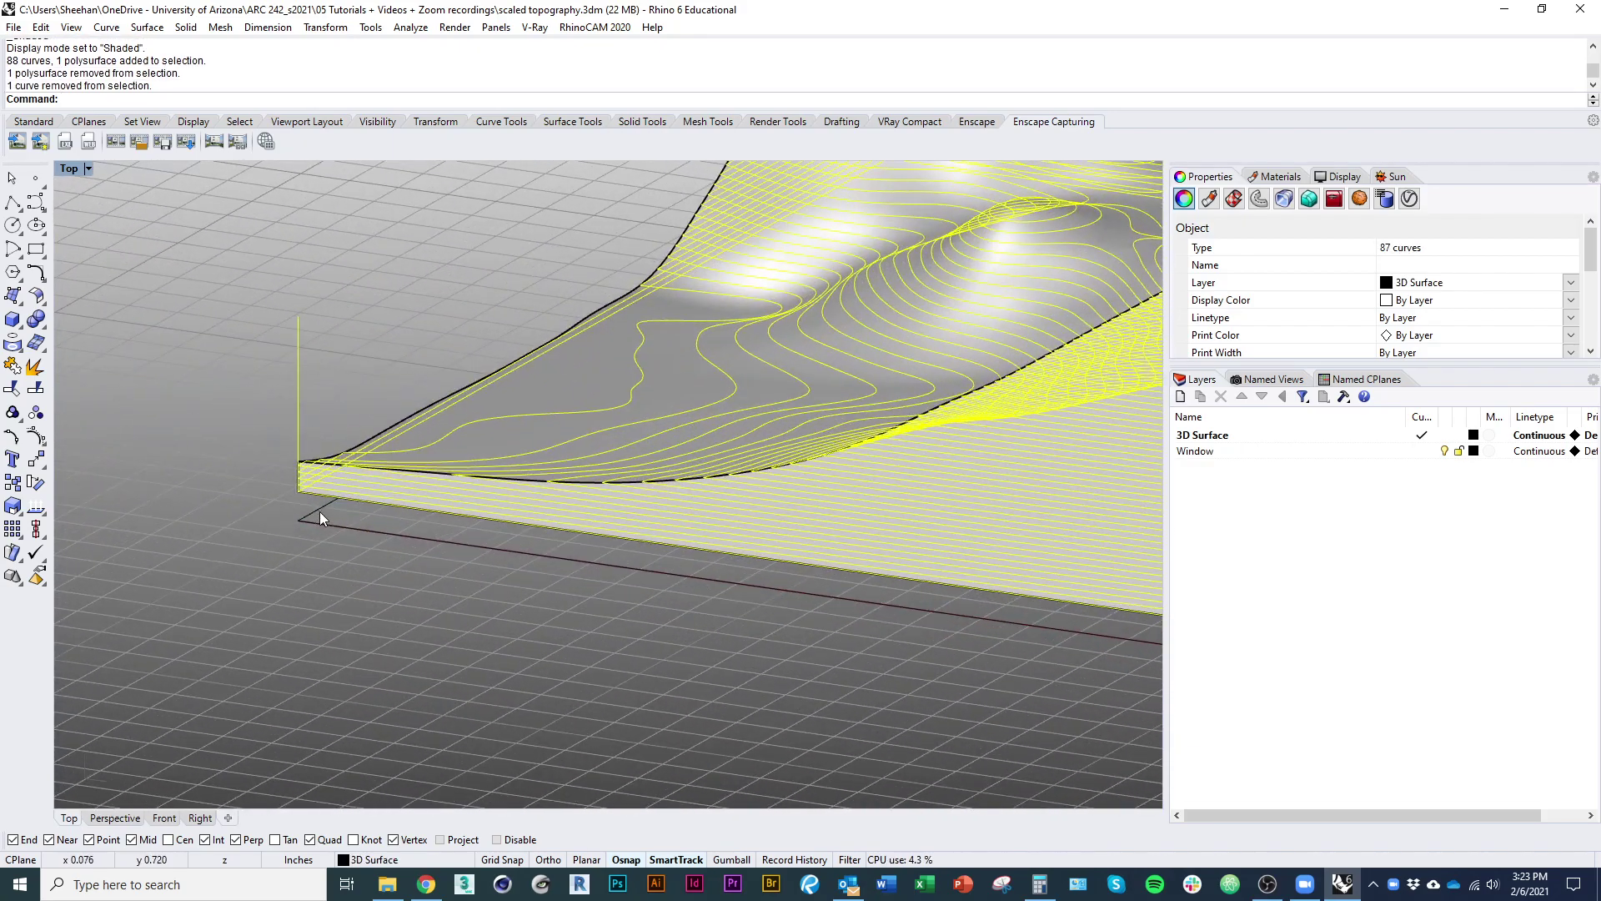
left_click(300, 406, "ctrl")
Copy the selected contour curves about 66 inches along the X direction, past the layered terrain model
scroll(509, 424, "down", 9)
right_click_drag(564, 561, 507, 659, "ctrl+shift")
type("Copy")
key("Return")
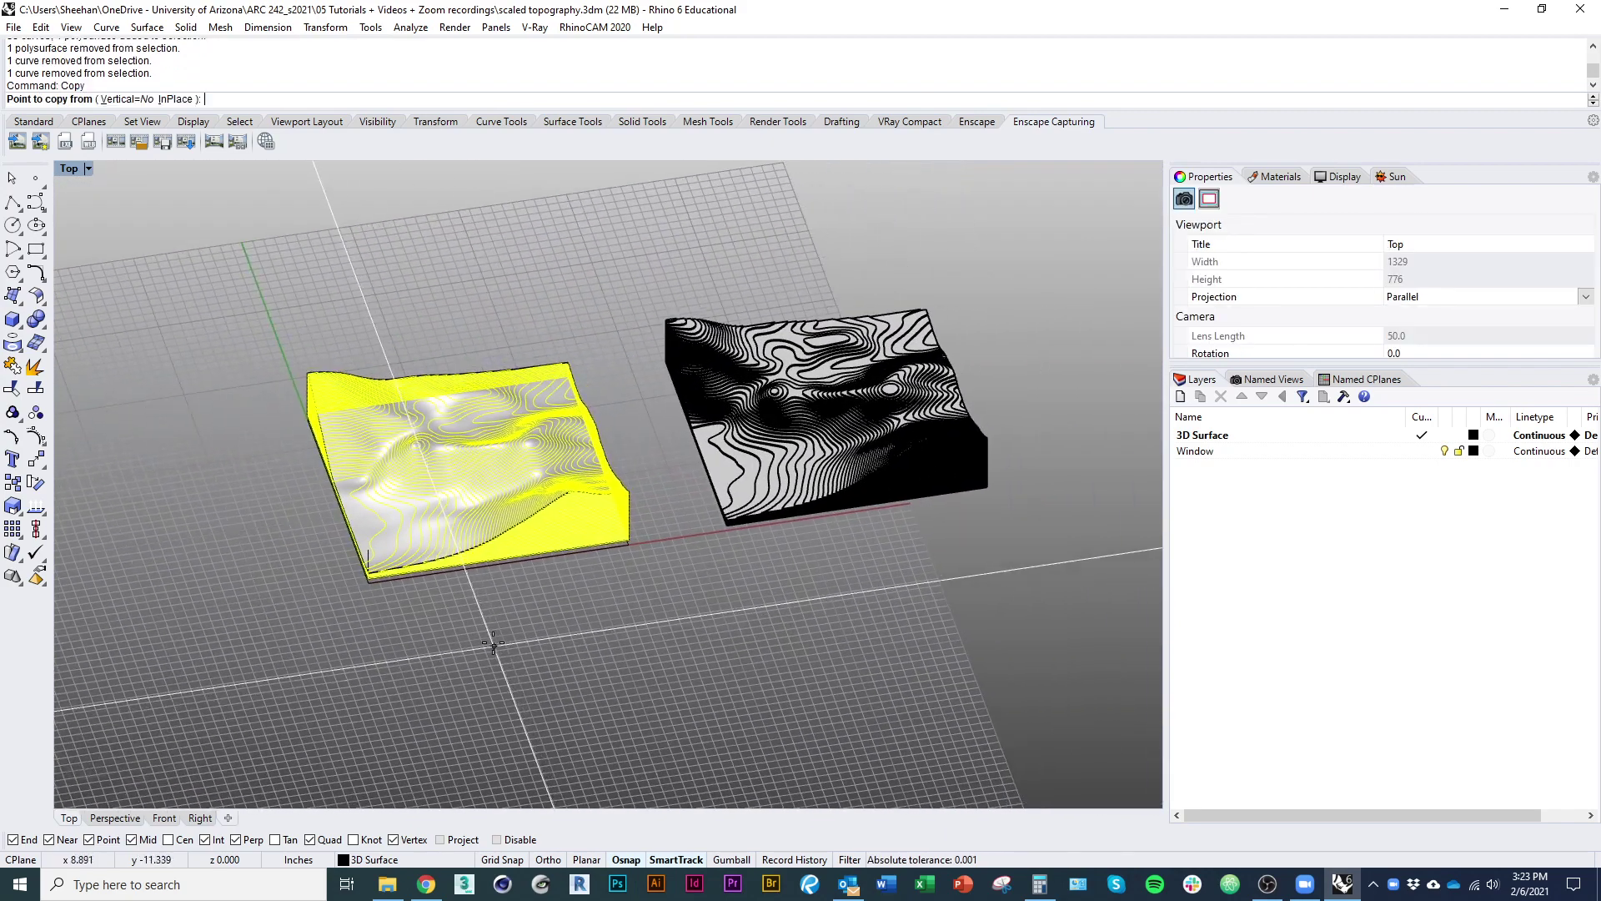
scroll(603, 673, "down", 6)
right_click_drag(603, 674, 431, 662)
left_click(377, 665)
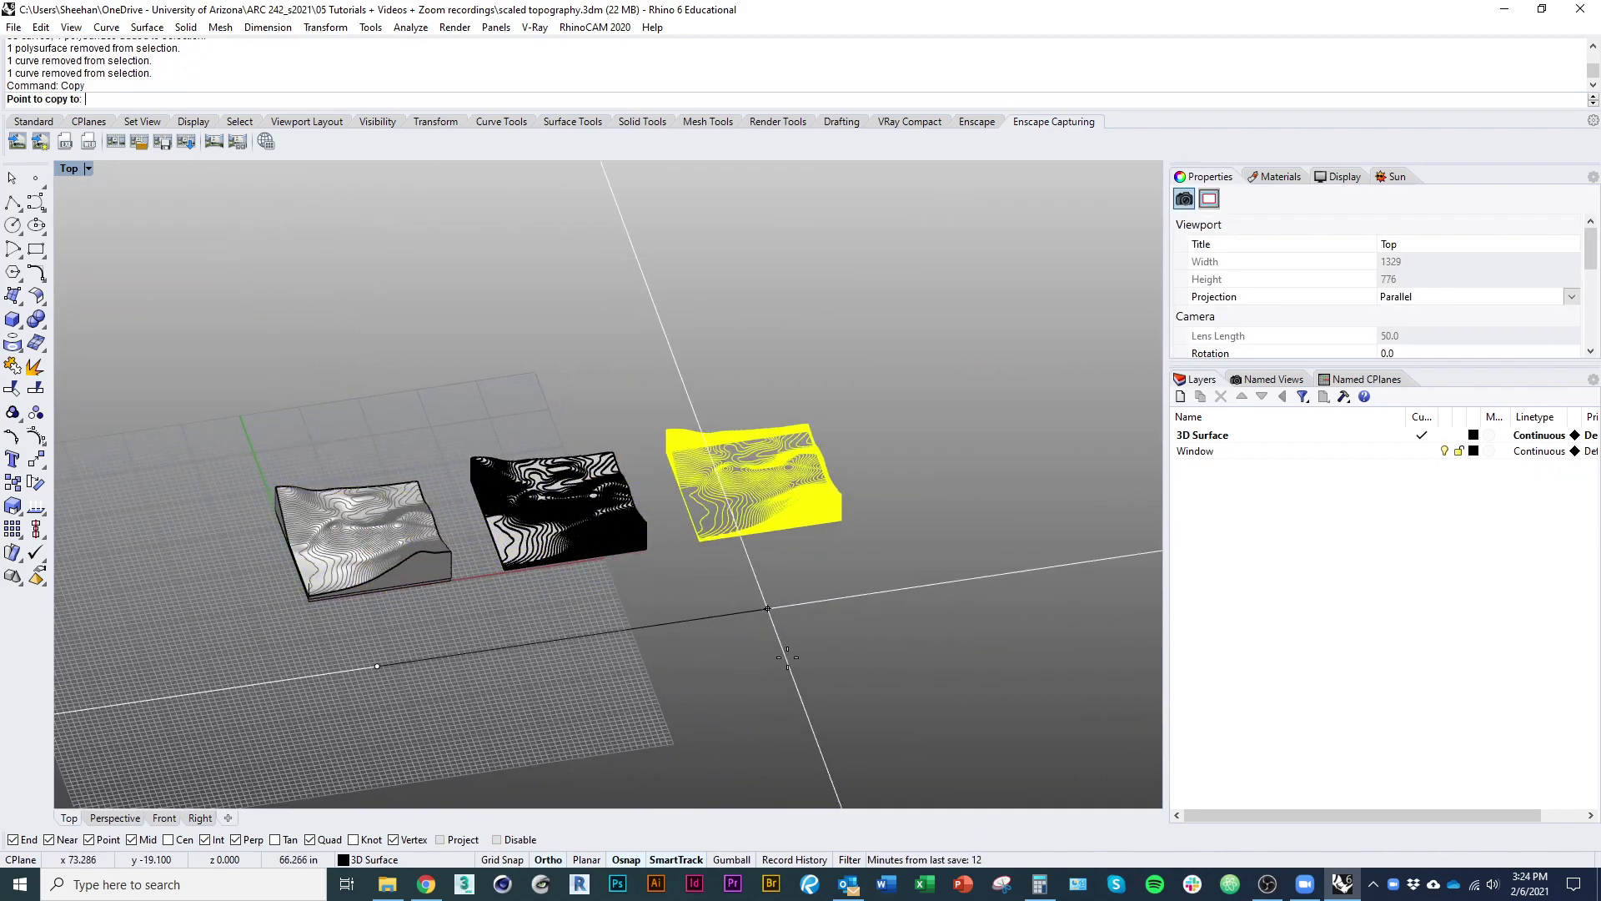
left_click(769, 607)
key("Escape")
key("Escape")
Inspect a single closed contour near the low corner of the new curve copy and compare the copy with the other terrain models
right_click_drag(793, 632, 590, 589)
scroll(576, 509, "up", 12)
left_click(484, 551)
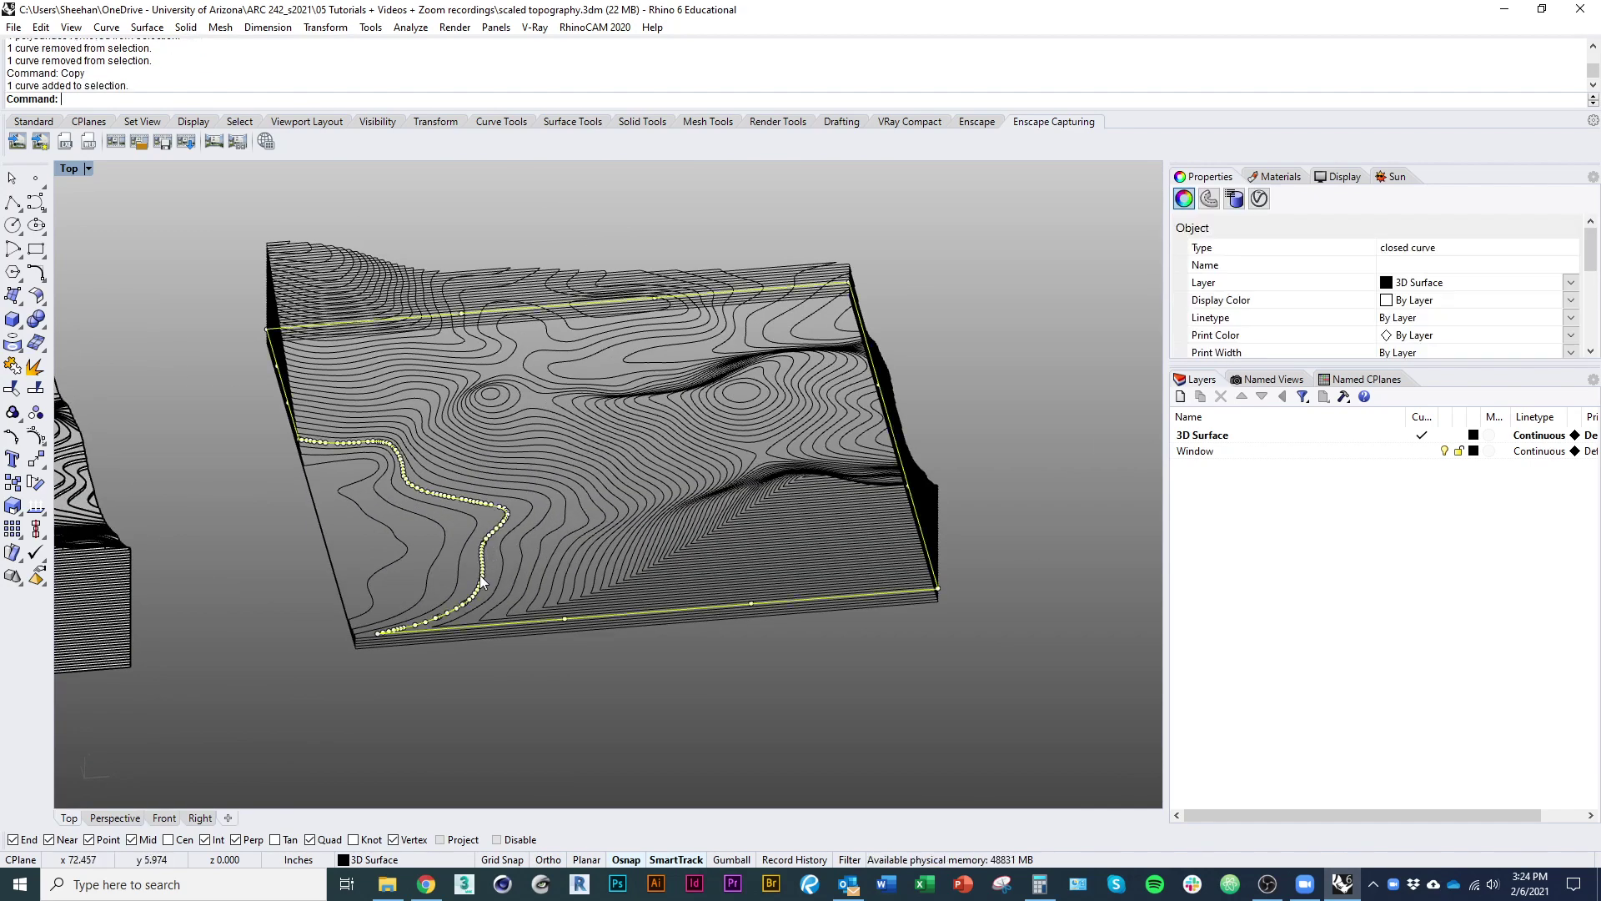
right_click_drag(485, 617, 626, 649)
scroll(546, 615, "up", 1)
left_click(626, 650)
scroll(628, 649, "down", 3)
left_click(502, 589)
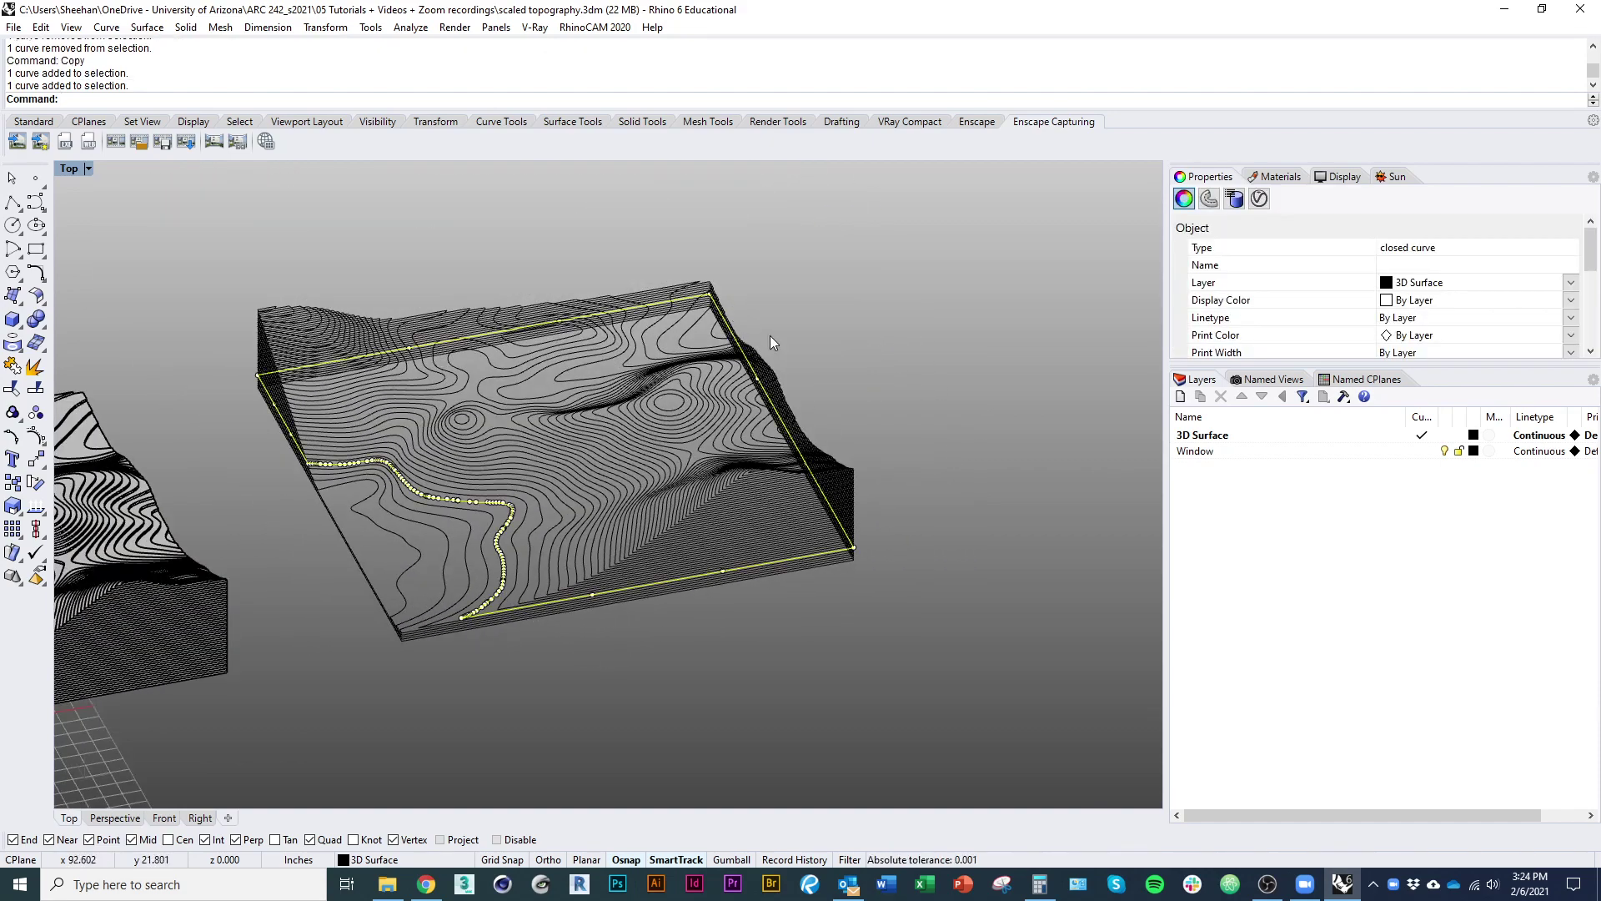
scroll(769, 335, "down", 4)
scroll(424, 467, "up", 3)
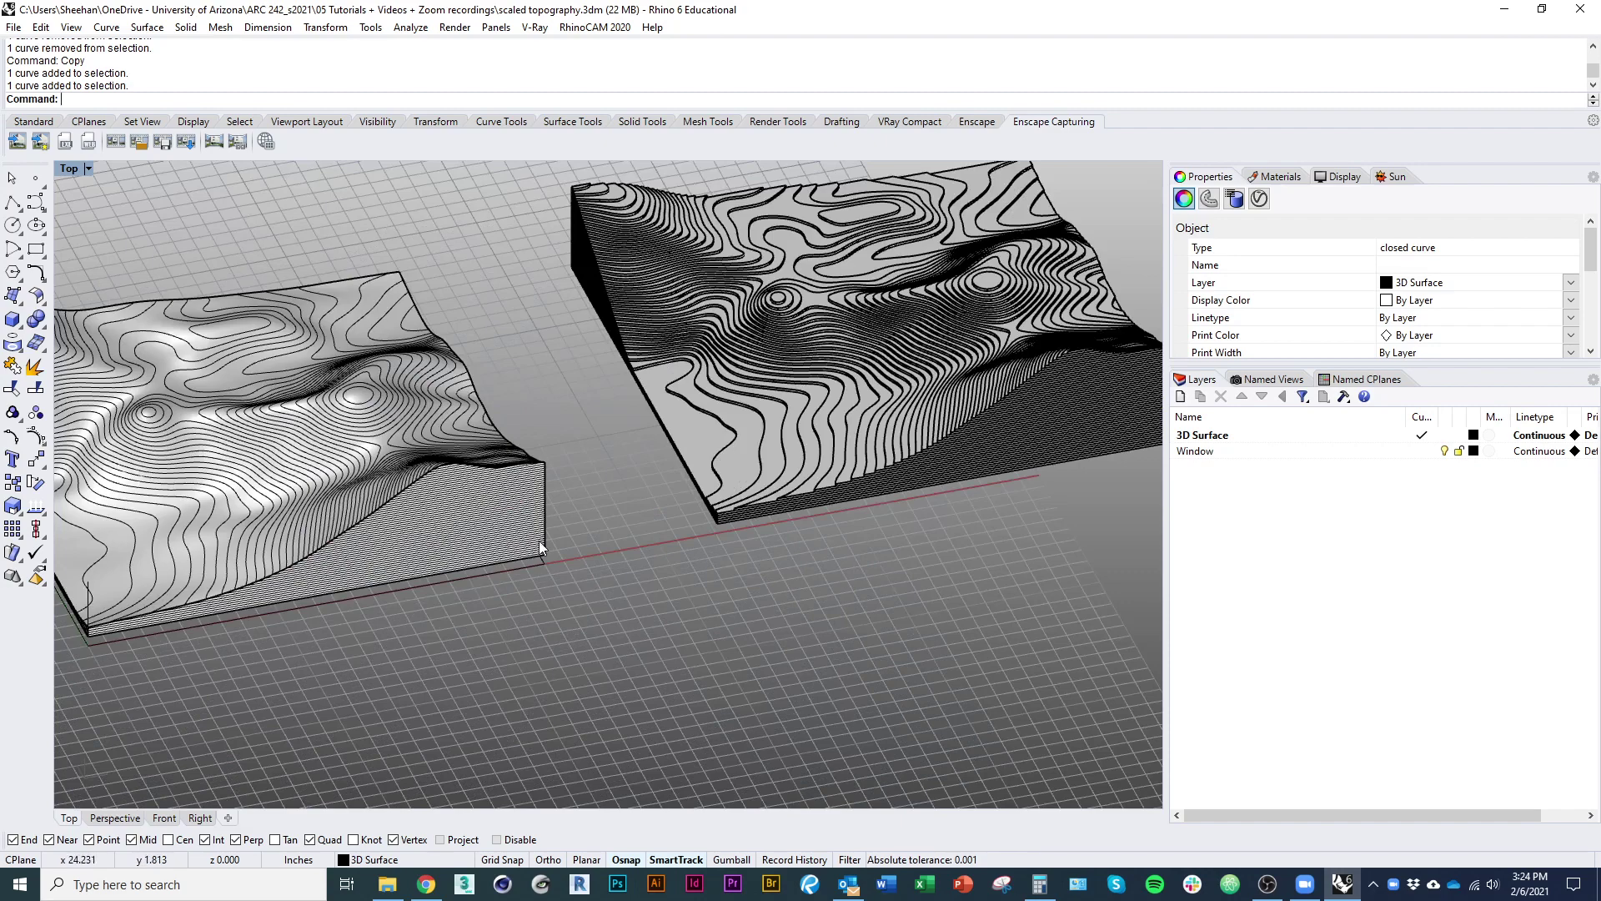
right_click_drag(864, 477, 400, 538)
right_click_drag(877, 469, 312, 527)
left_click(584, 566)
Inspect the outlines of individual contours at the middle and upper levels of the new curve copy, and clear the selection
scroll(492, 492, "up", 4)
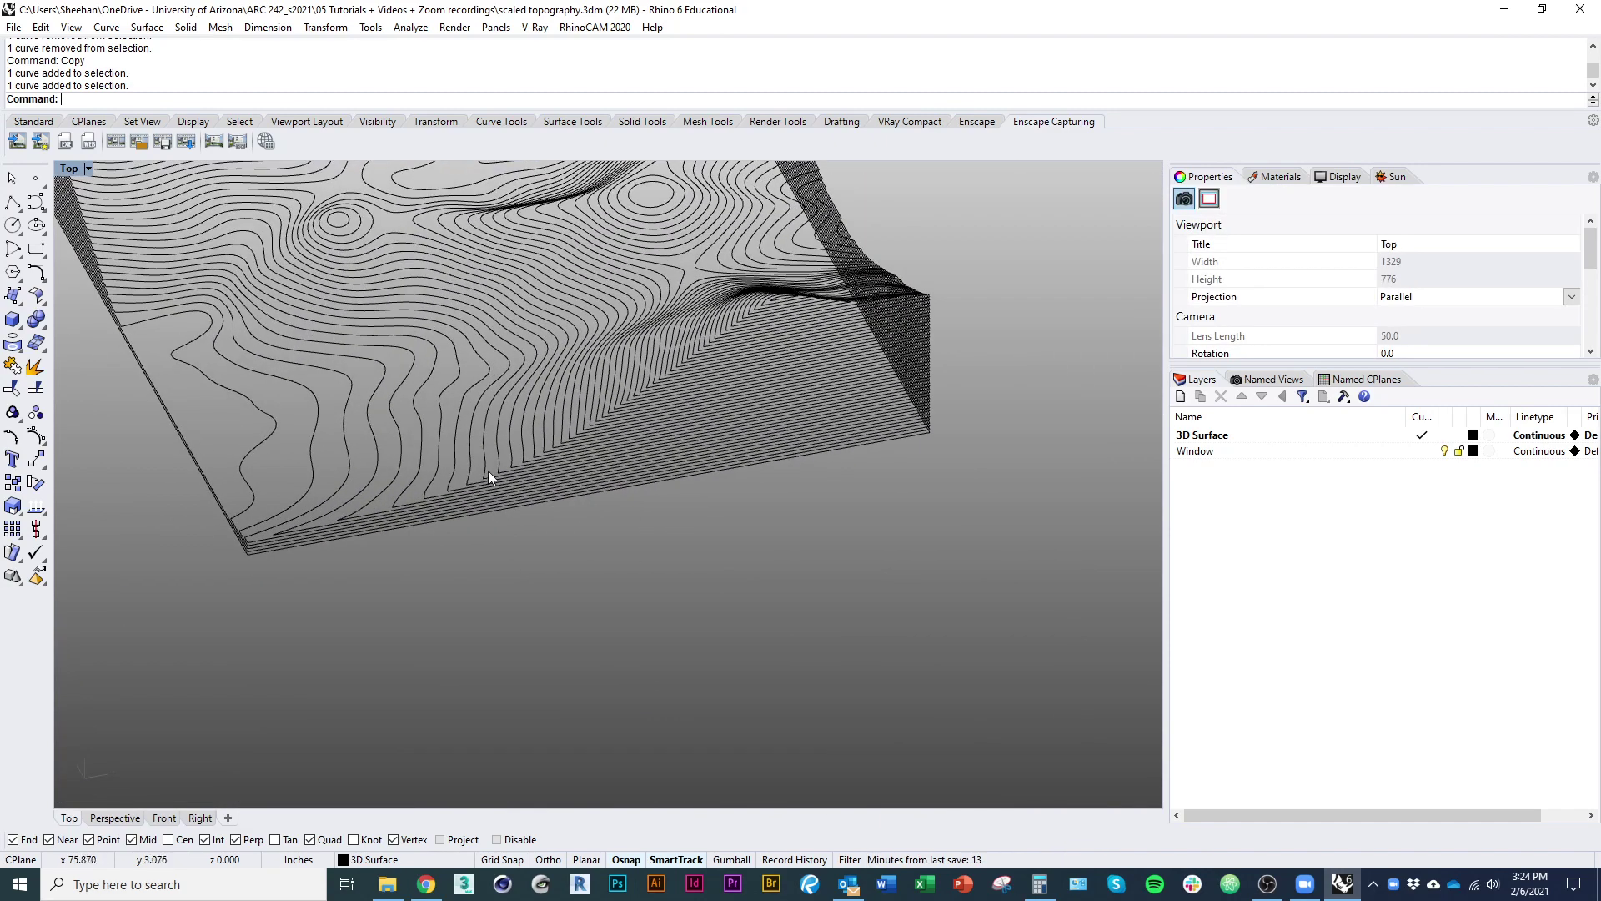
left_click(488, 465)
scroll(437, 507, "up", 2)
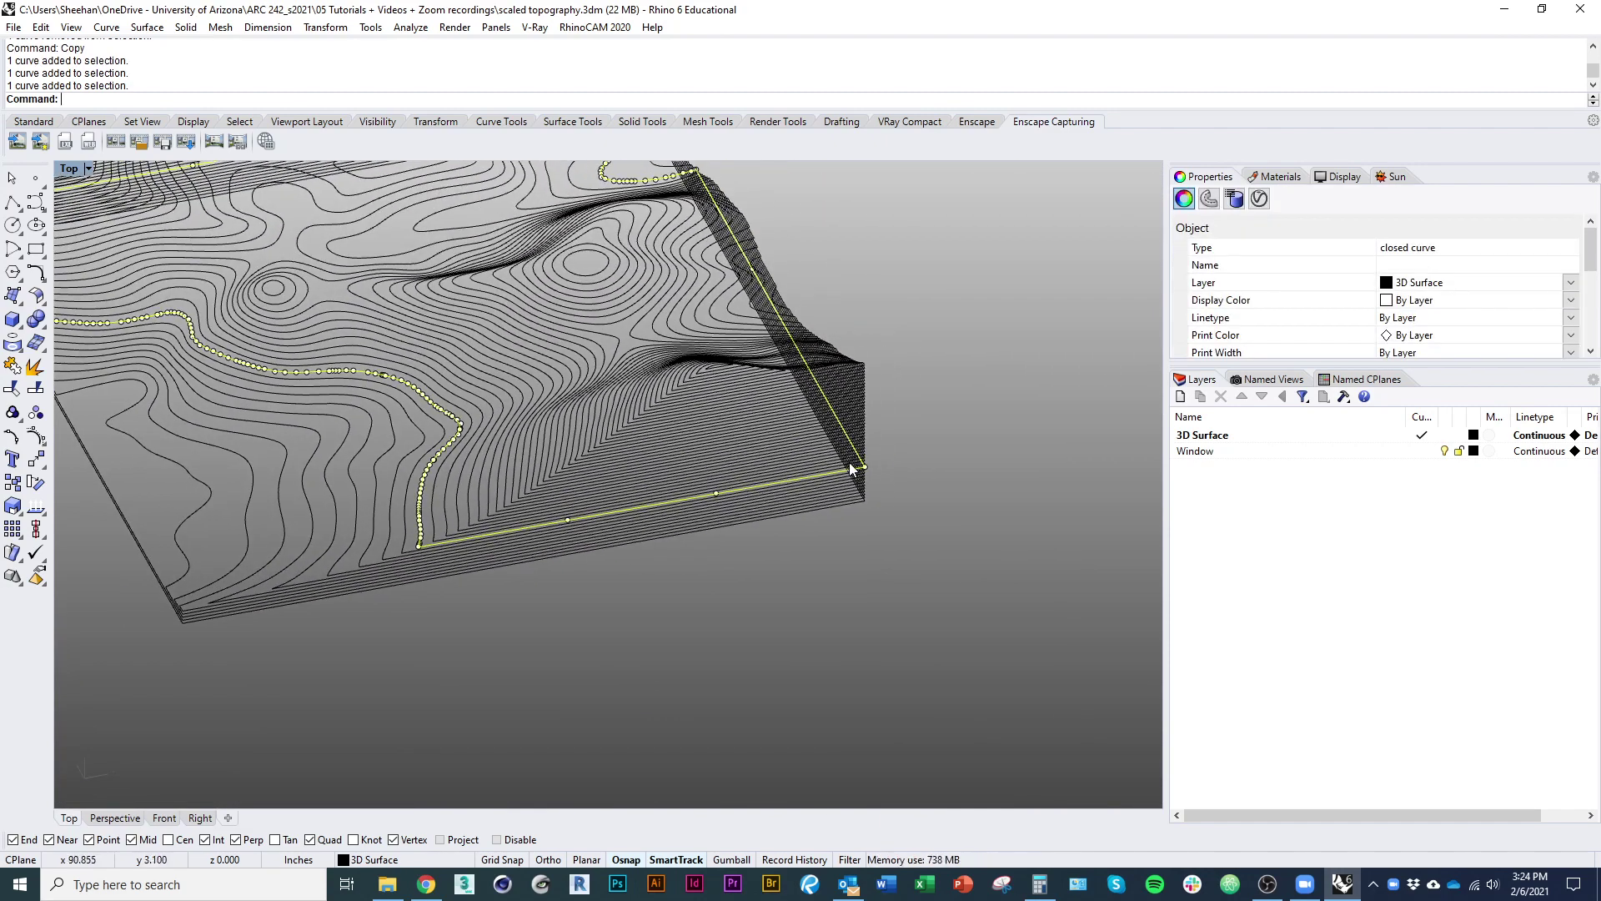
right_click_drag(834, 409, 937, 558)
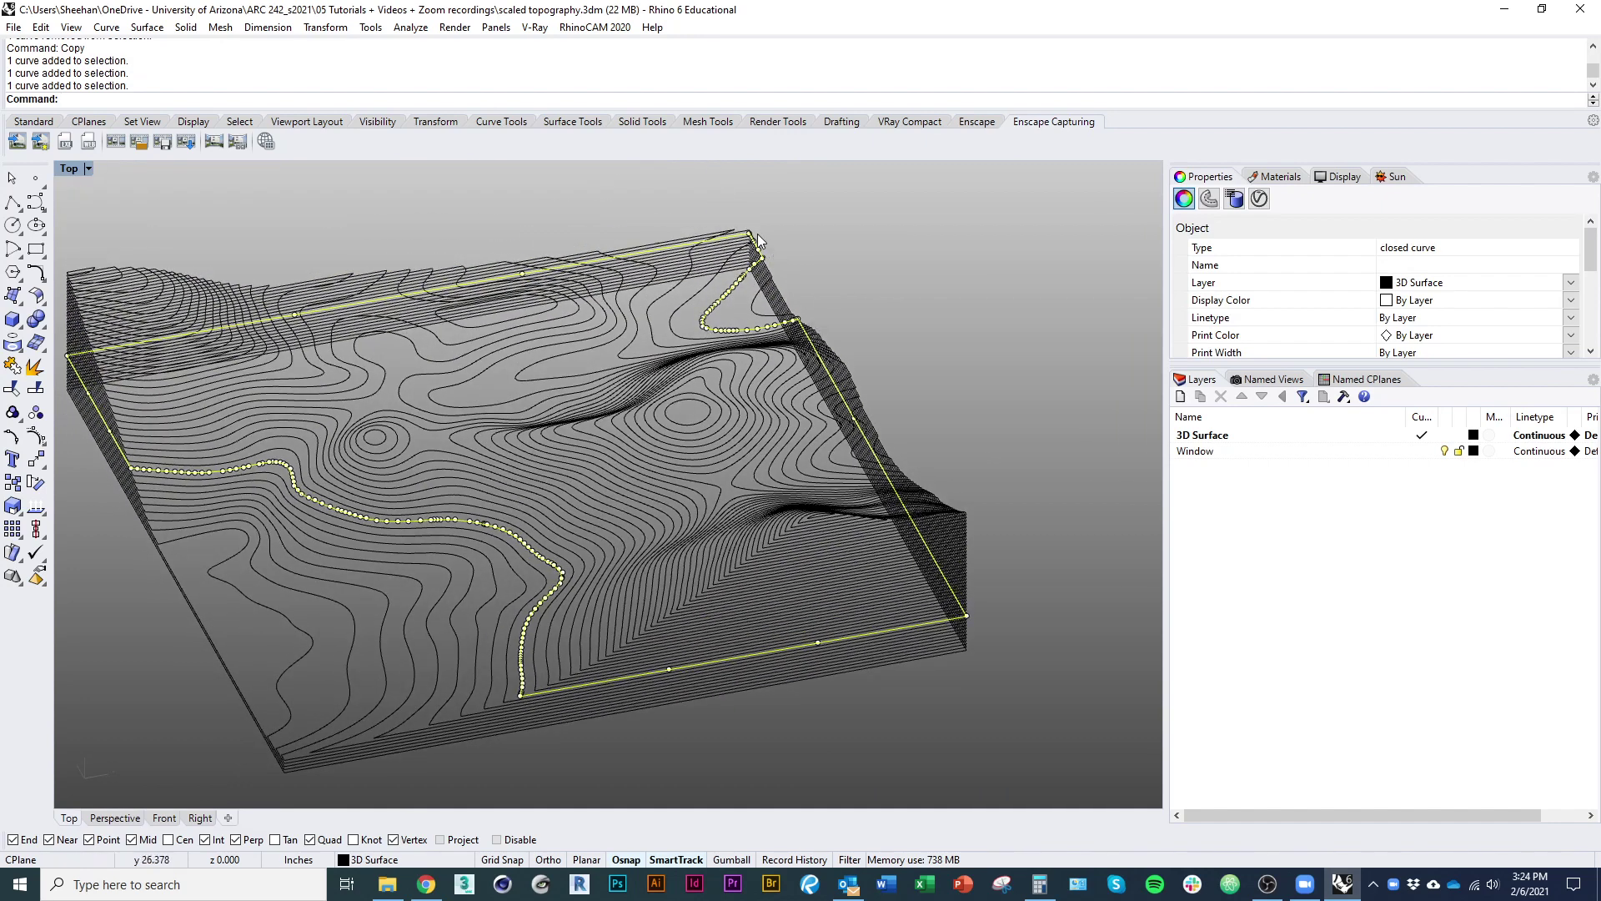
right_click_drag(828, 541, 723, 469)
scroll(719, 492, "down", 2)
left_click(718, 504)
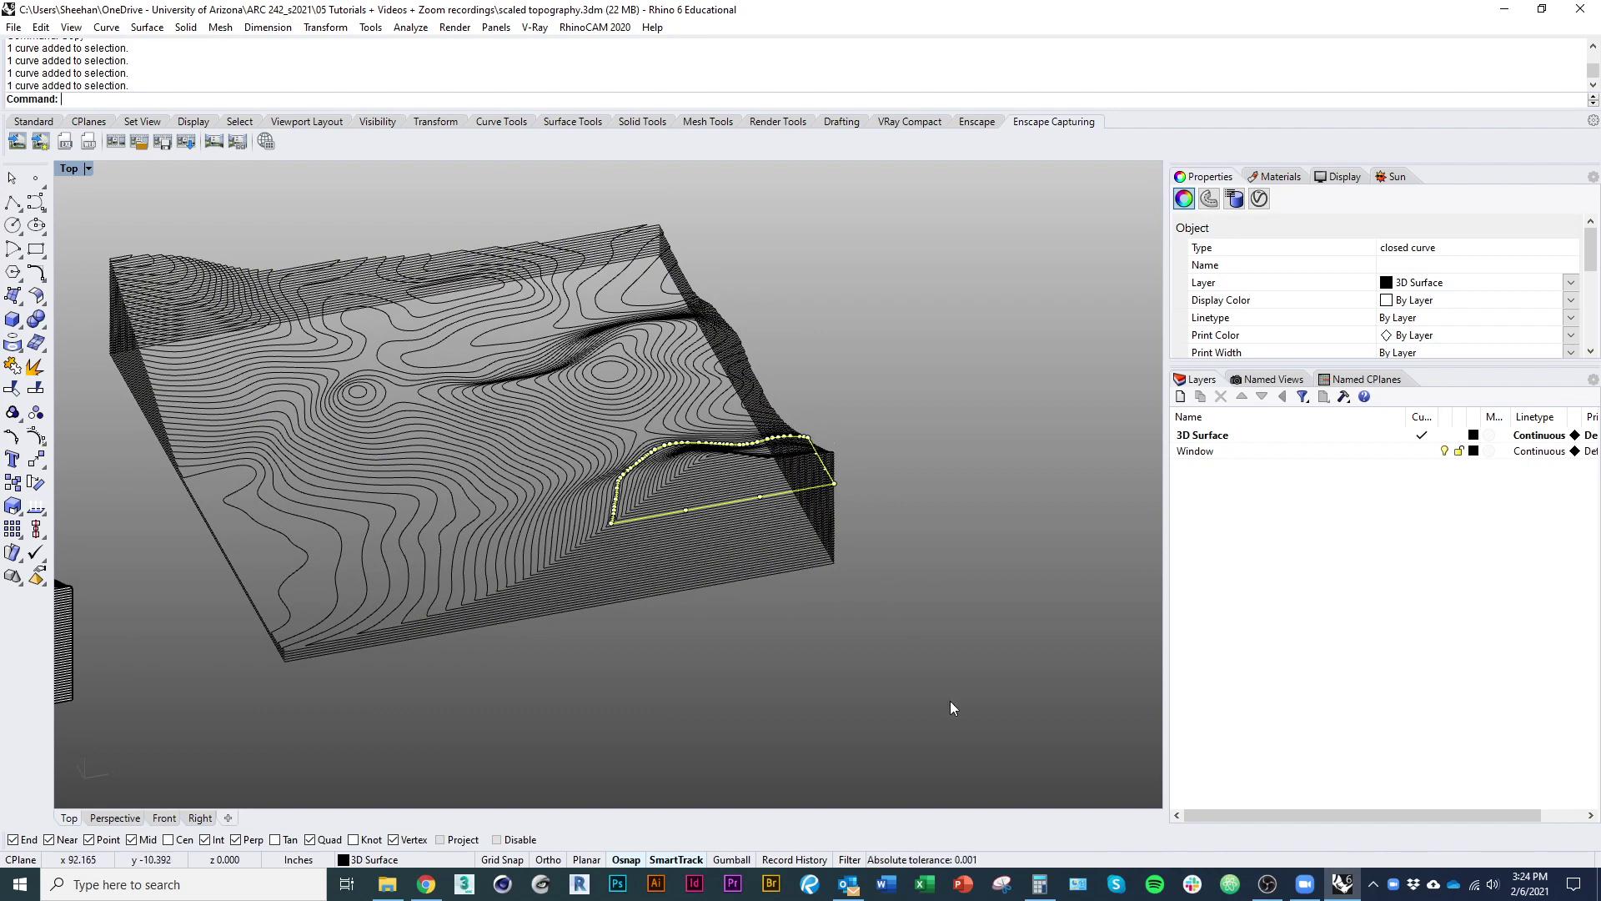
left_click(562, 516)
left_click(648, 756)
right_click_drag(558, 708, 497, 747)
scroll(587, 677, "down", 3)
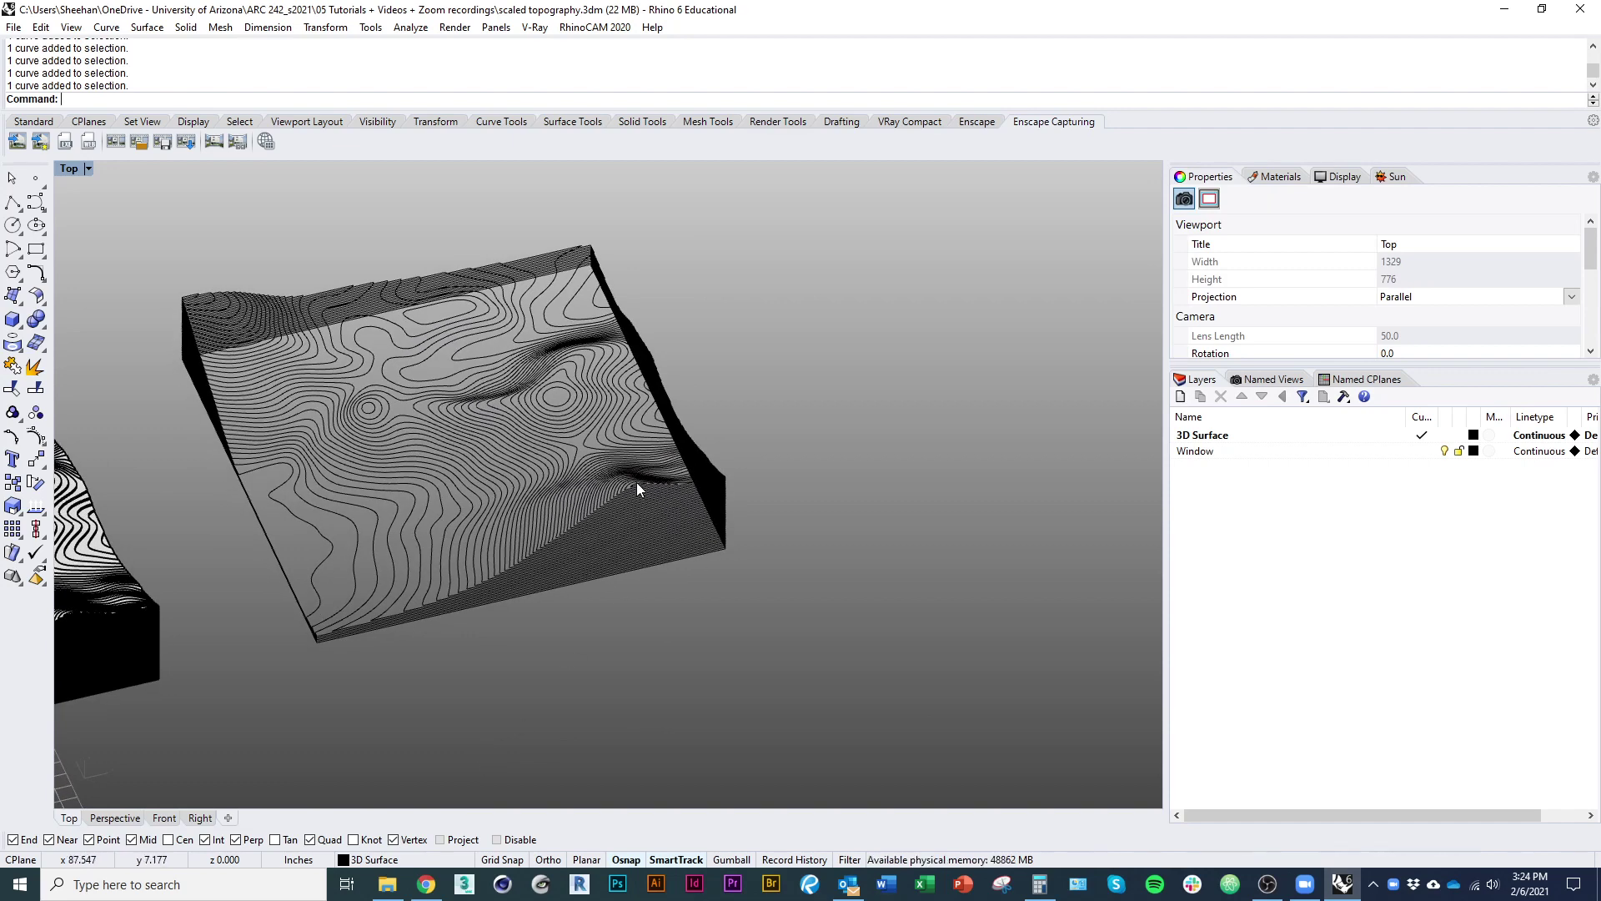
Inspect the small closed contour beside the steep dip near the front corner of the curve copy and clear the selection
left_click(637, 482)
left_click(699, 522)
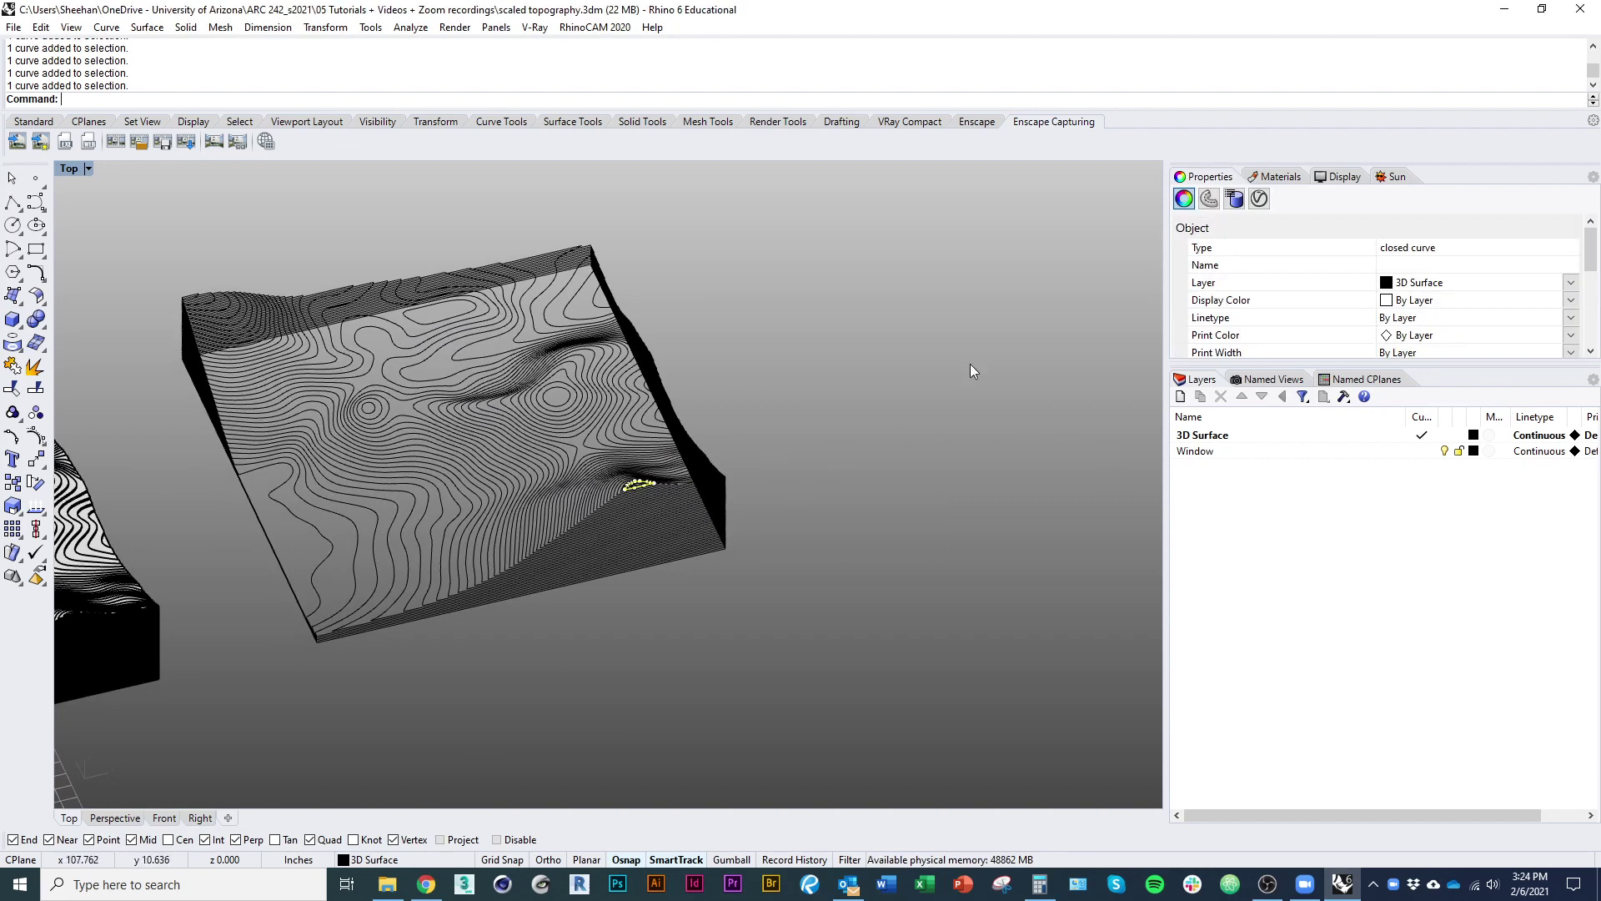
key("Escape")
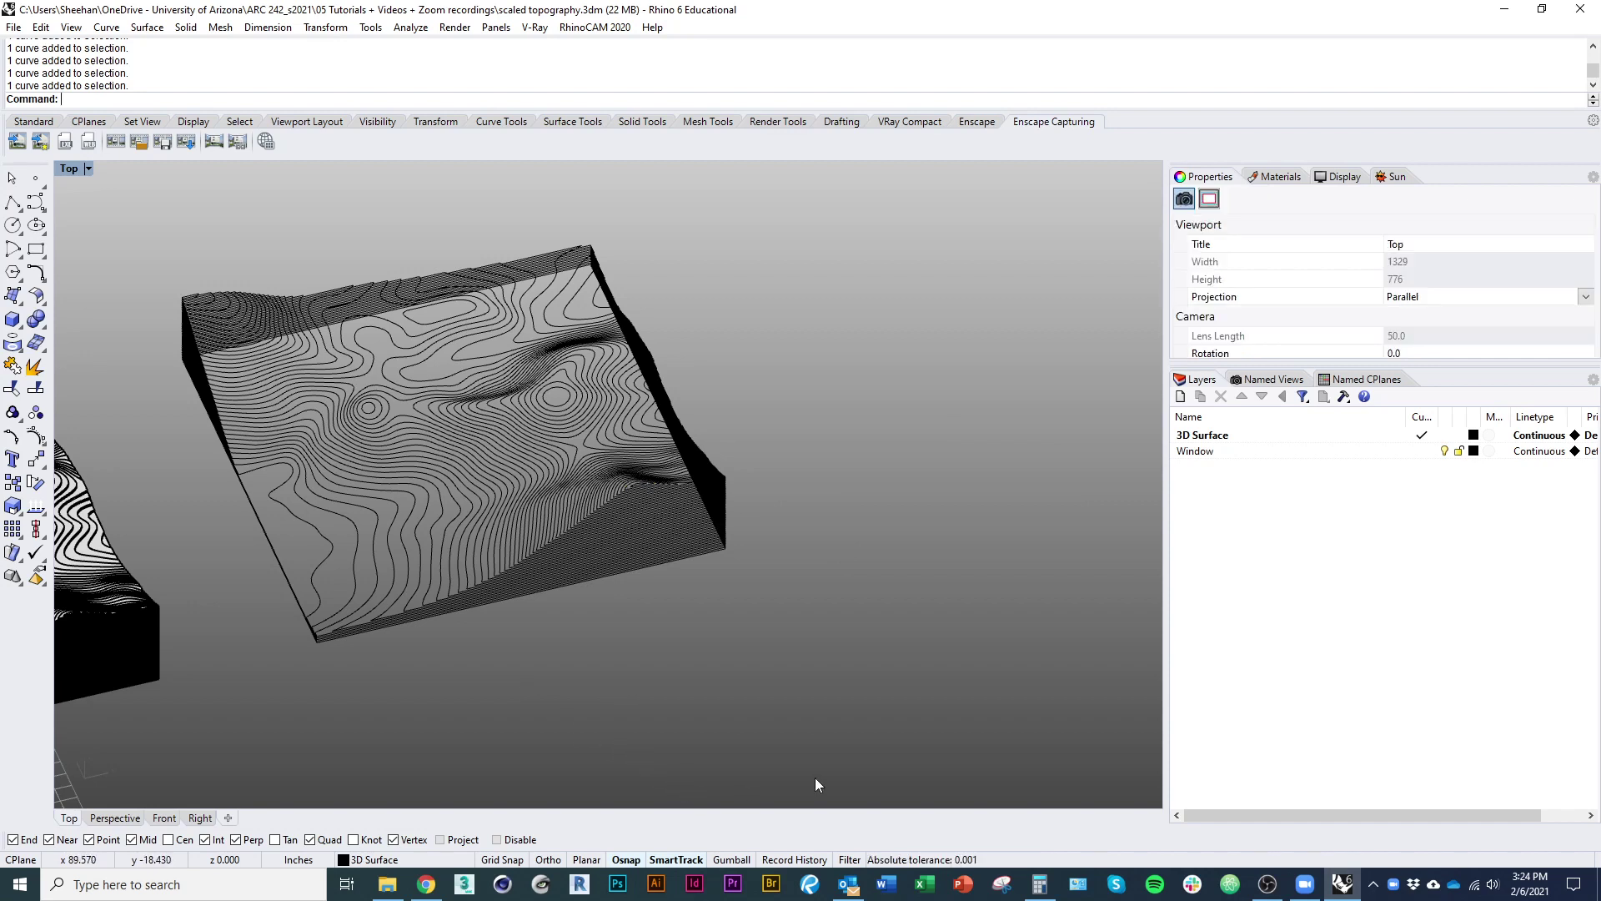
right_click_drag(754, 757, 718, 775)
right_click(678, 711)
right_click_drag(651, 667, 595, 679)
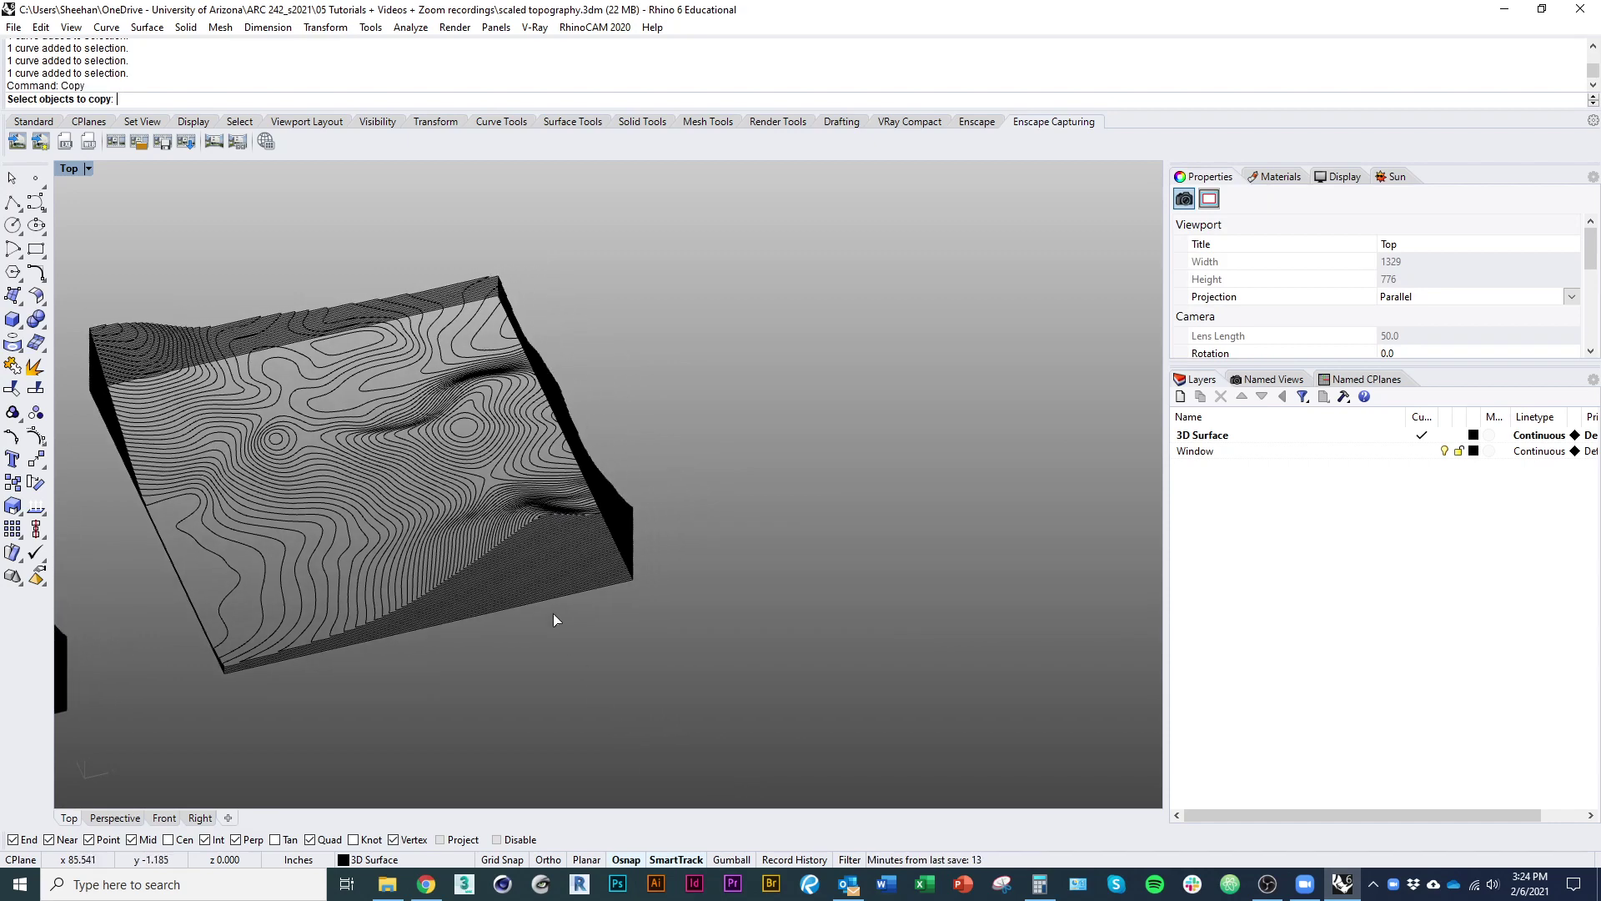
scroll(536, 529, "up", 2)
key("Escape")
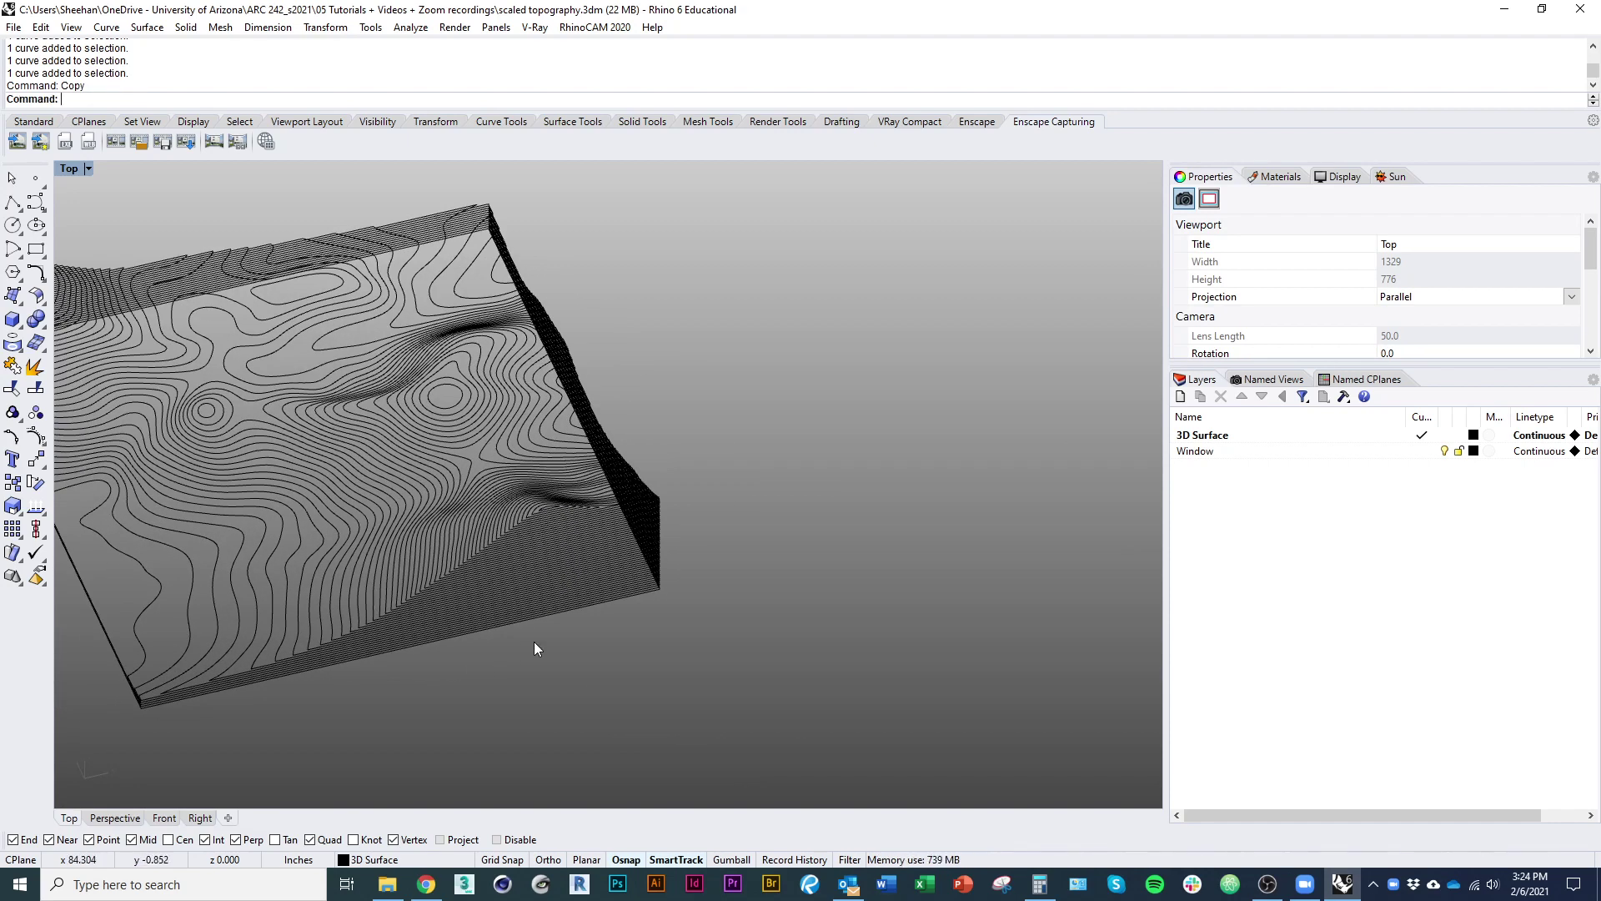
scroll(534, 642, "down", 5)
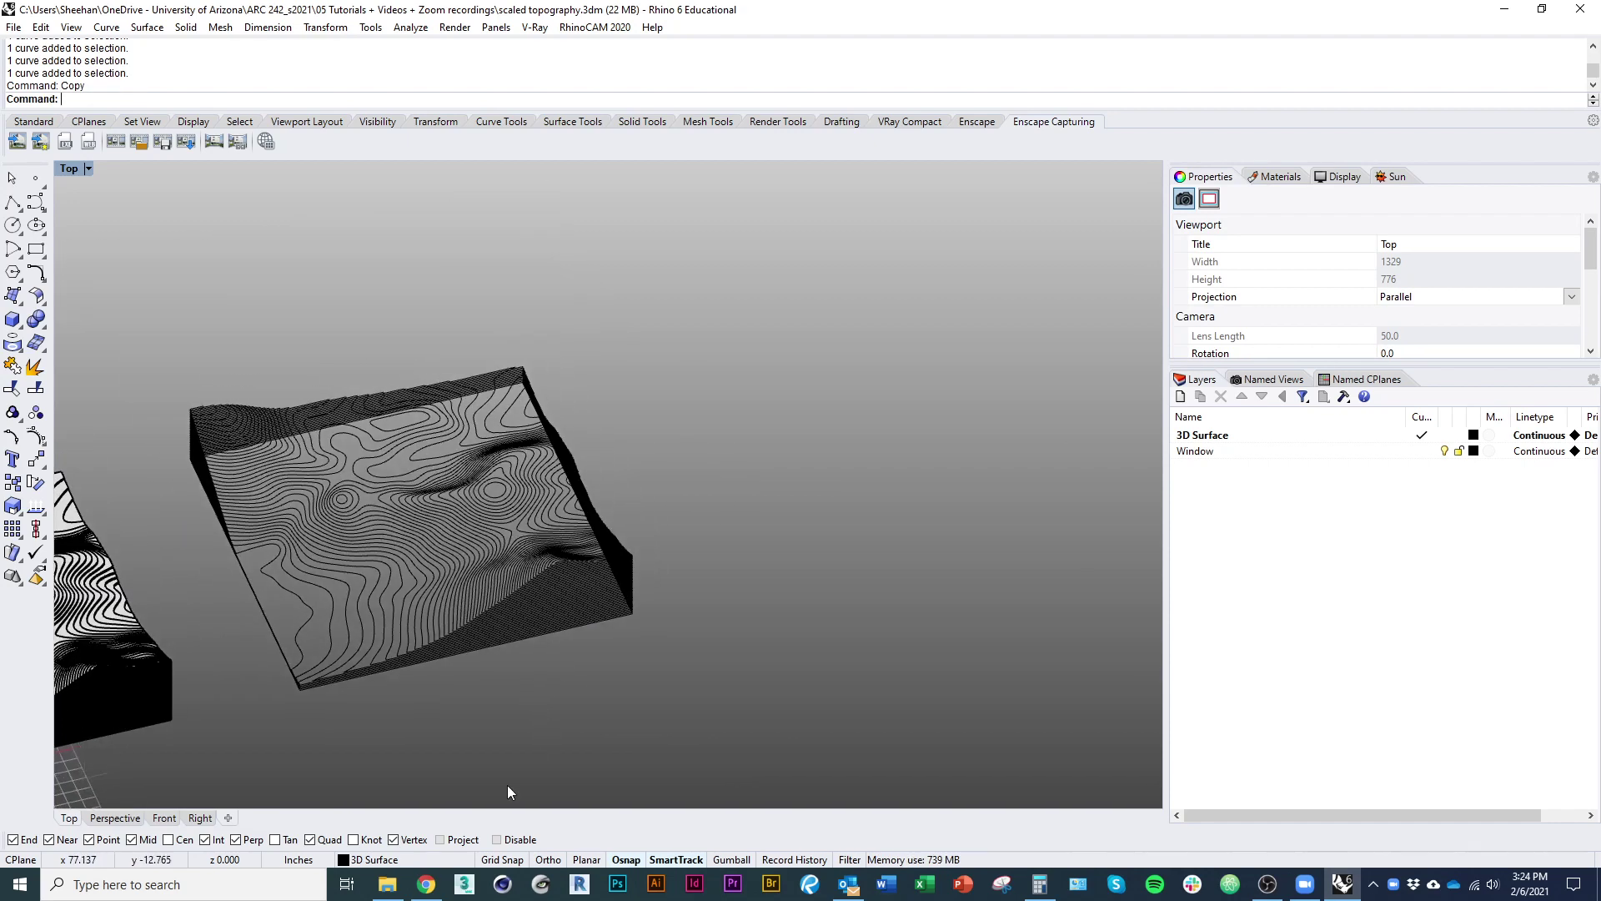
Select all the closed contour curves of the separate copy and frame them in the Front view
right_click_drag(472, 740, 488, 680)
right_click_drag(488, 679, 413, 592, "ctrl+shift")
scroll(264, 587, "up", 8)
scroll(397, 475, "down", 5)
scroll(412, 592, "down", 9)
right_click_drag(567, 647, 488, 613, "ctrl+shift")
left_click_drag(357, 321, 748, 727)
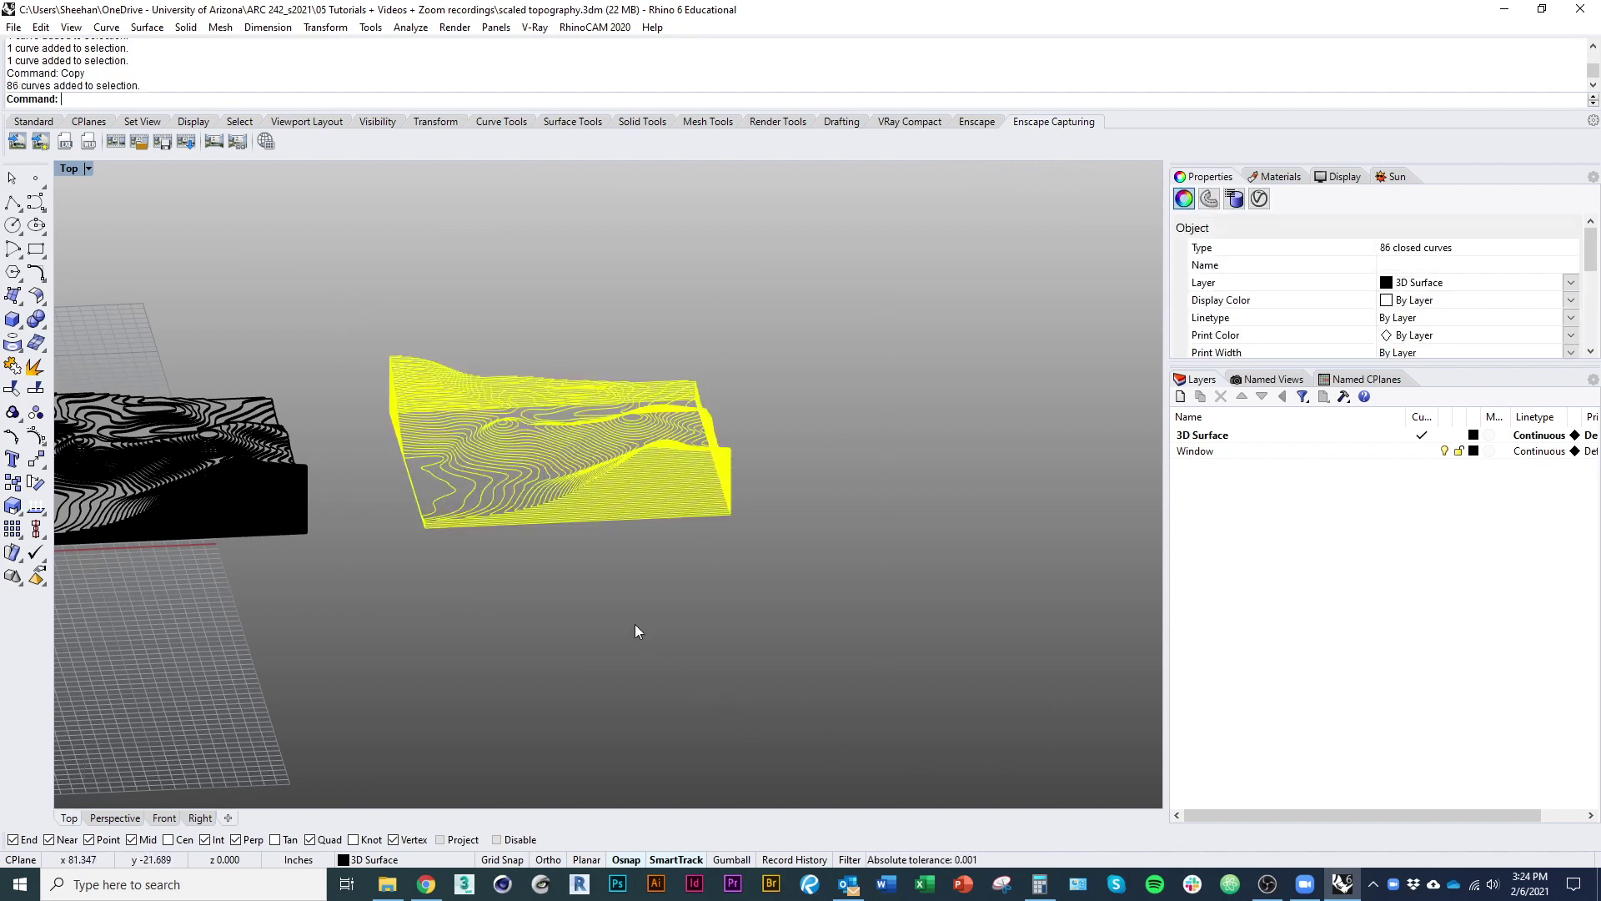
right_click_drag(635, 626, 657, 677)
left_click(165, 819)
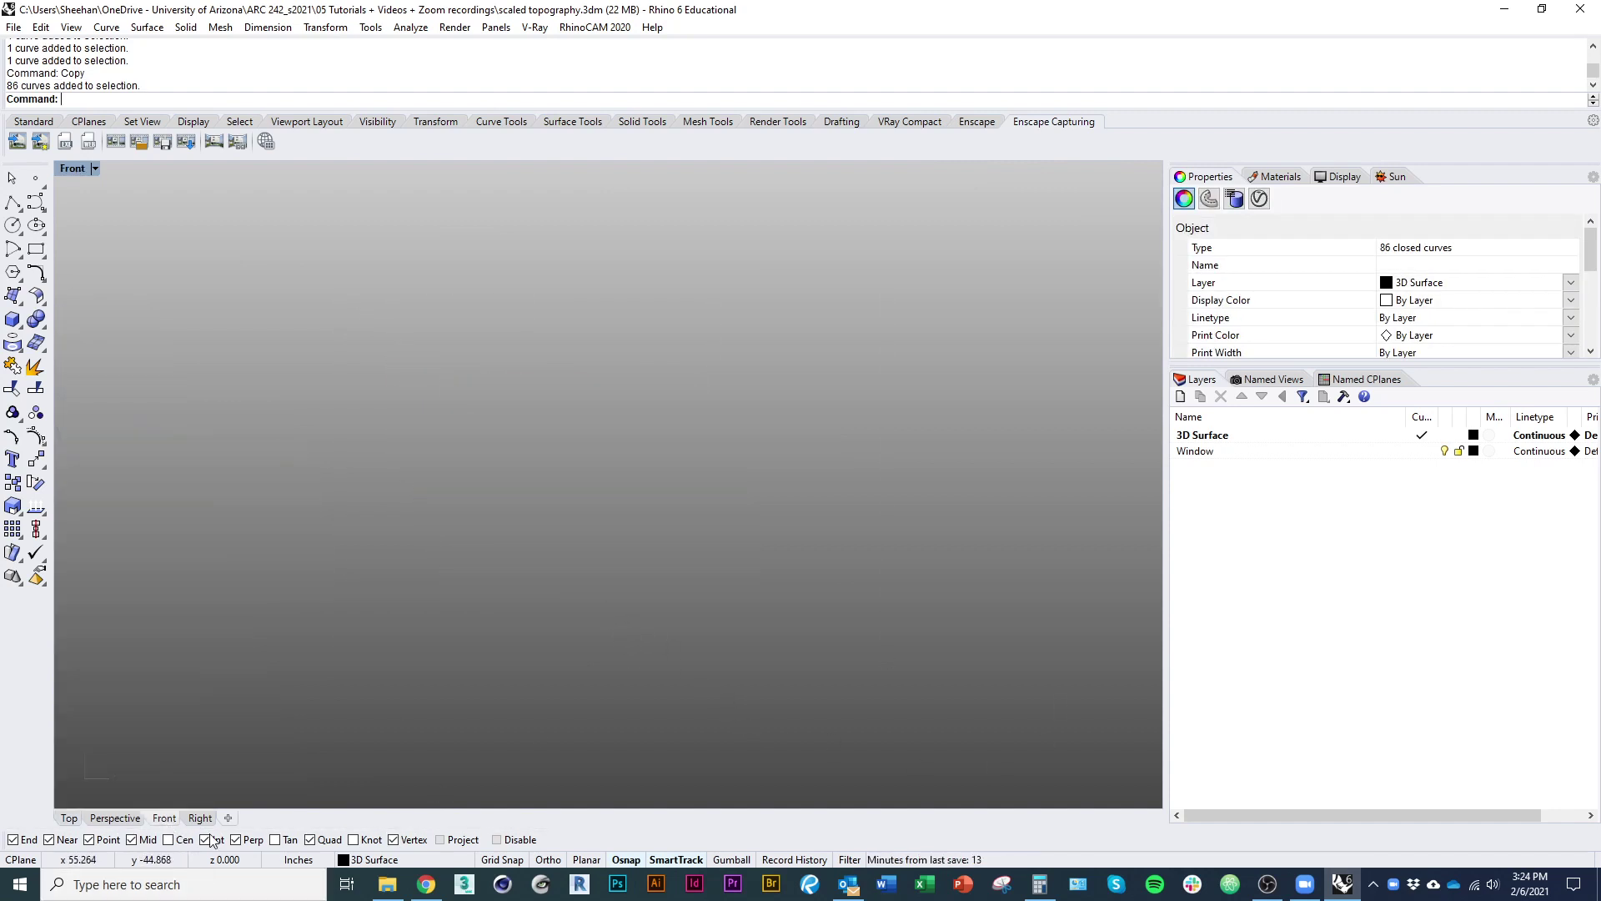
type("z")
key("Return")
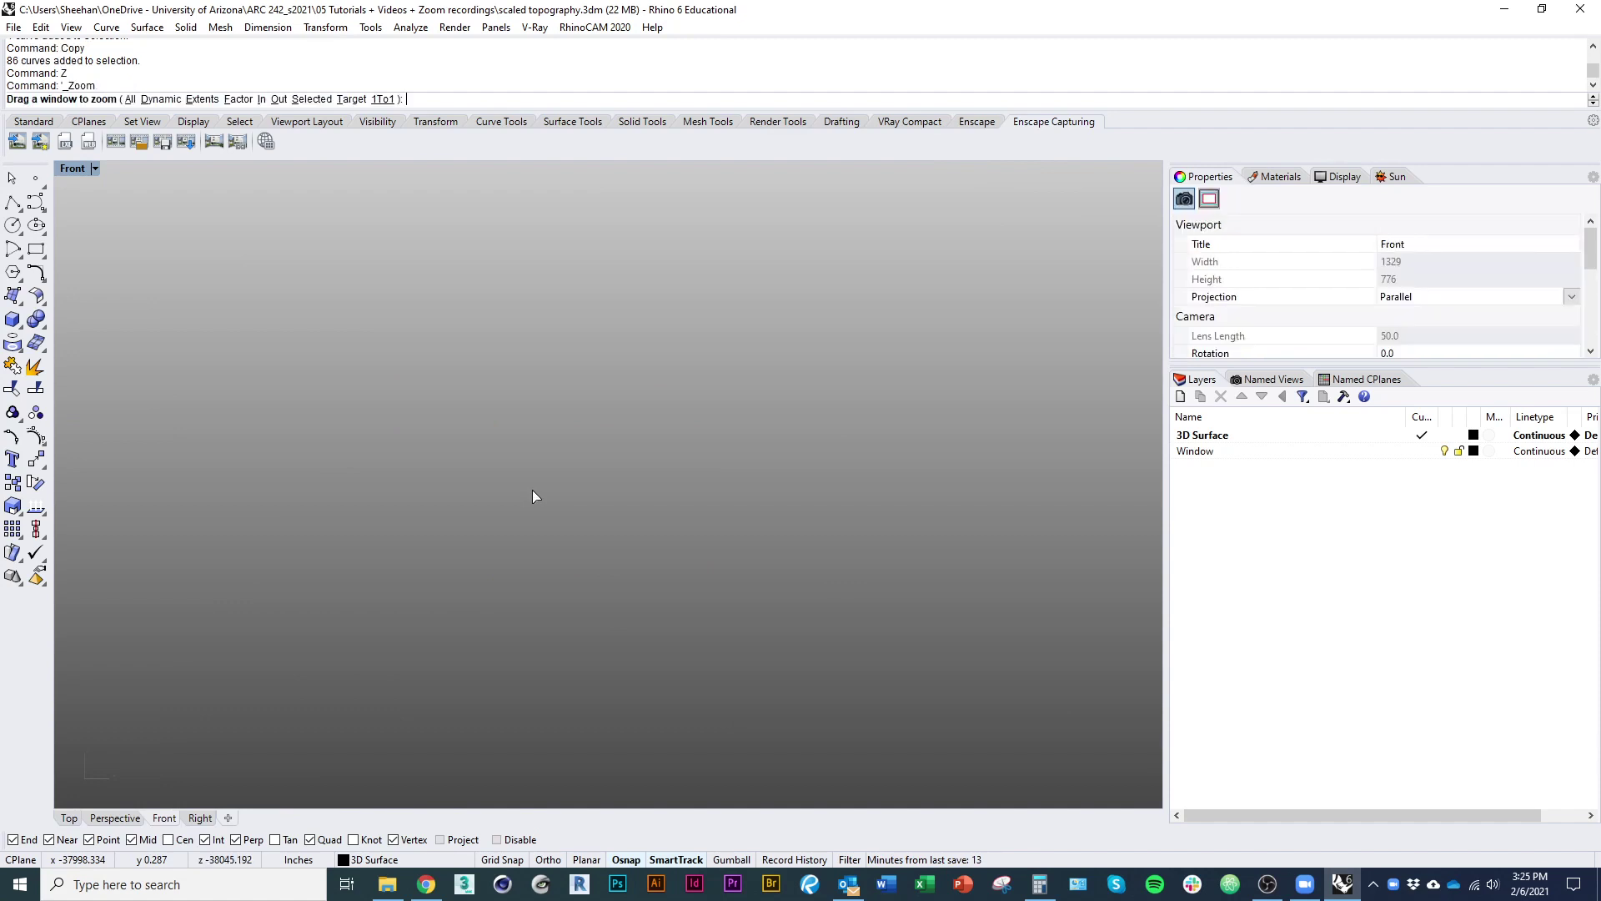
type("s")
key("Return")
scroll(554, 458, "up", 2)
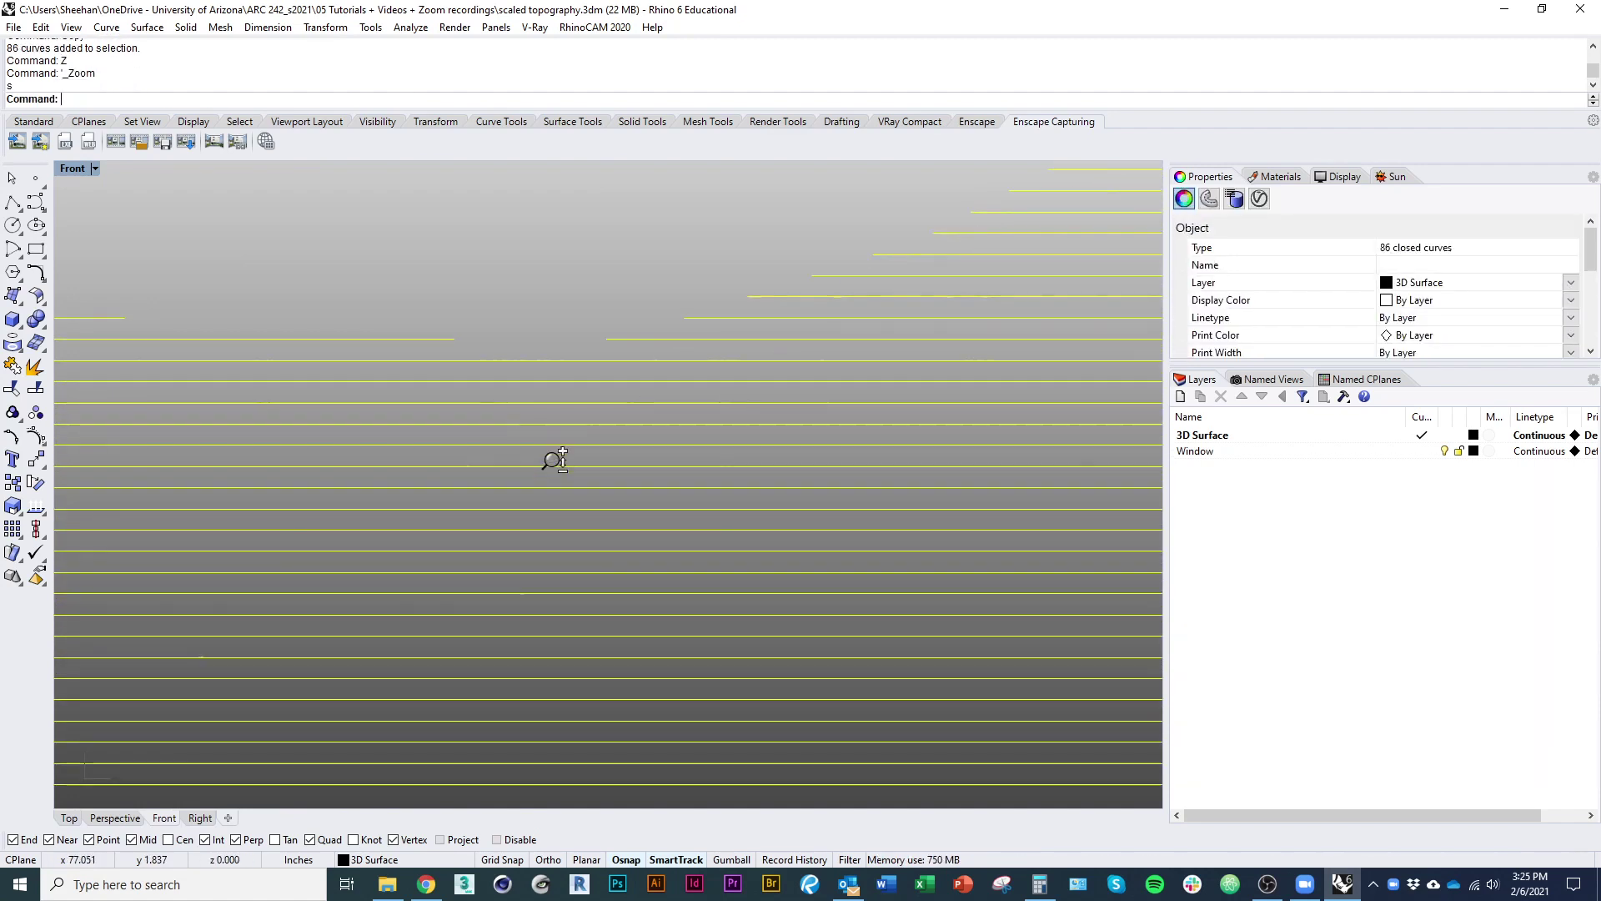
scroll(575, 611, "down", 5)
scroll(406, 592, "up", 2)
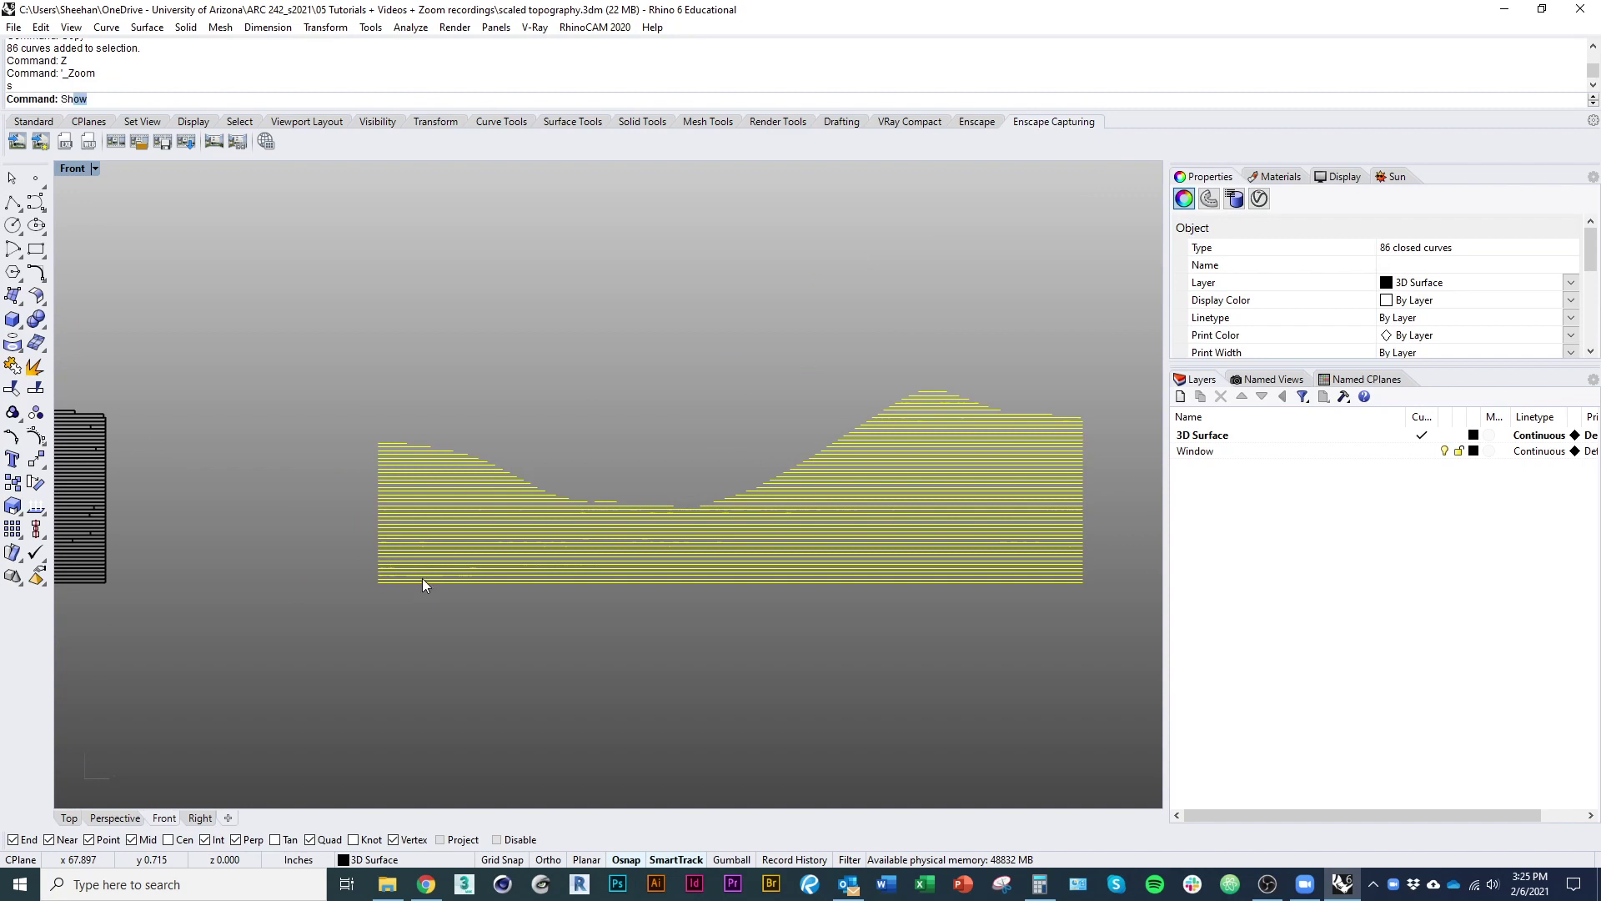
Start a Shear of the selected contours with its origin at the low-X base corner and a vertical reference about 22 inches long
key("Return")
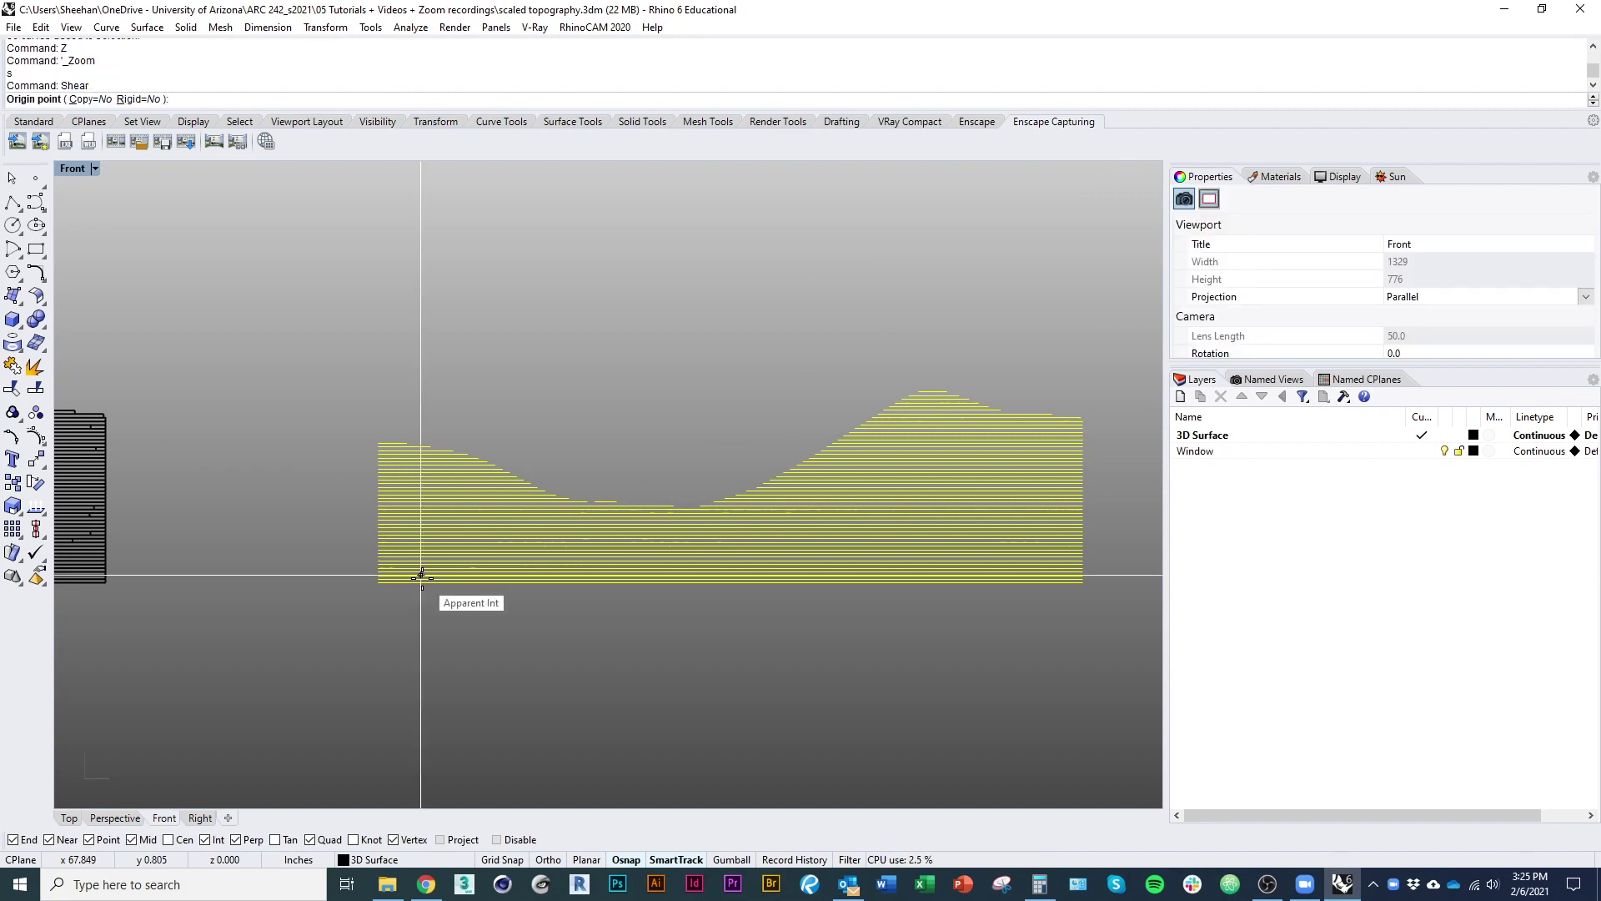
left_click(378, 588)
scroll(501, 634, "down", 5)
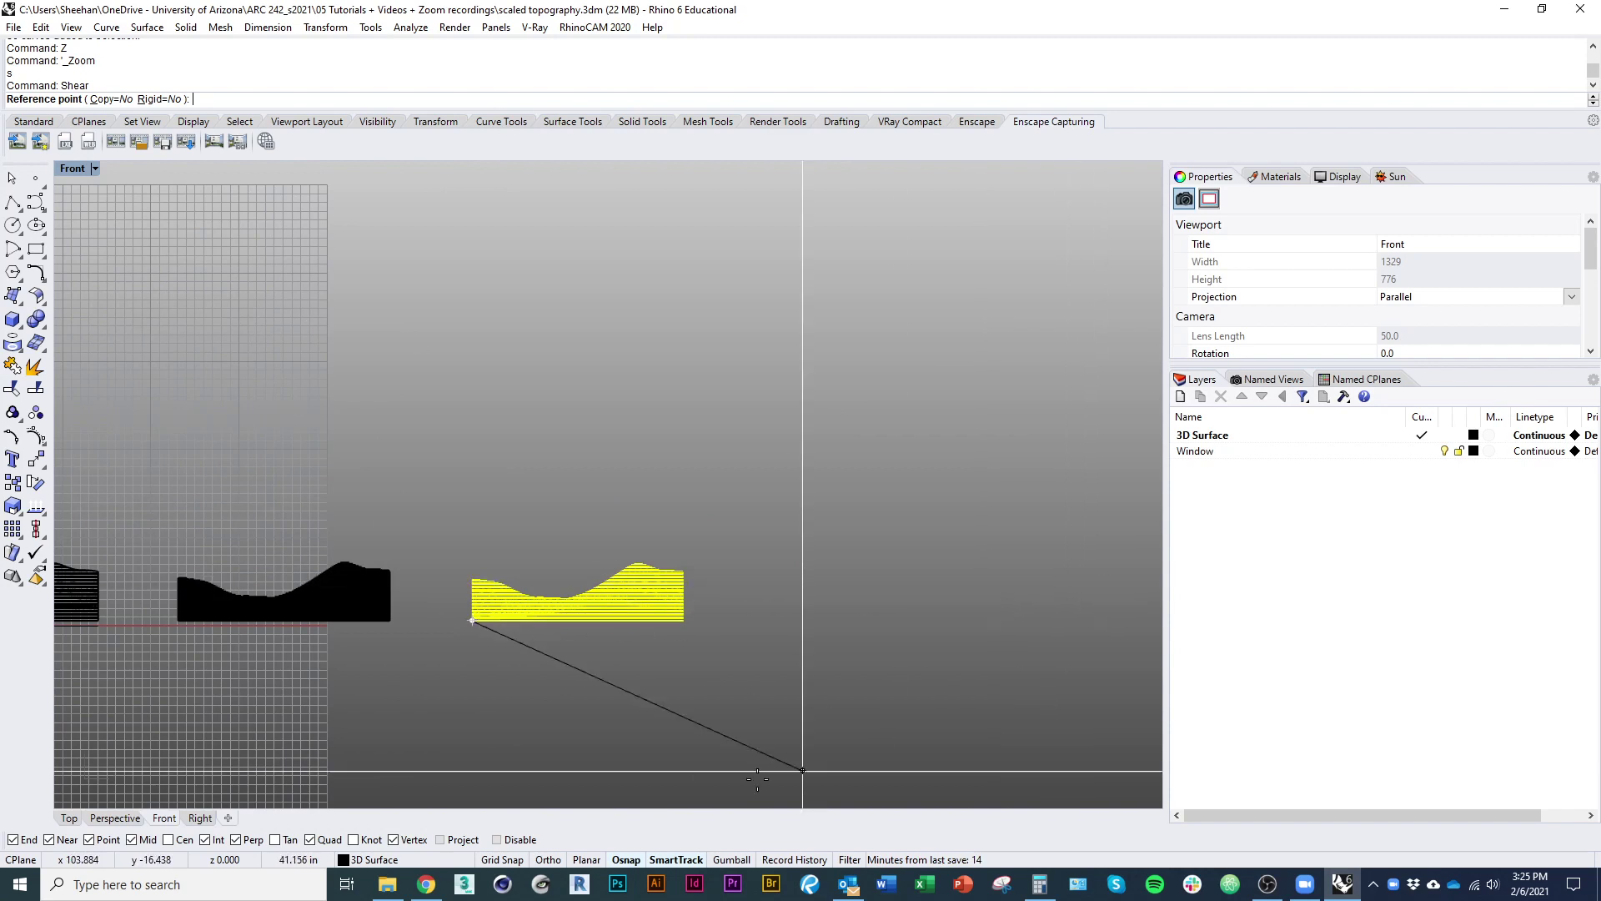
key("alt+shift")
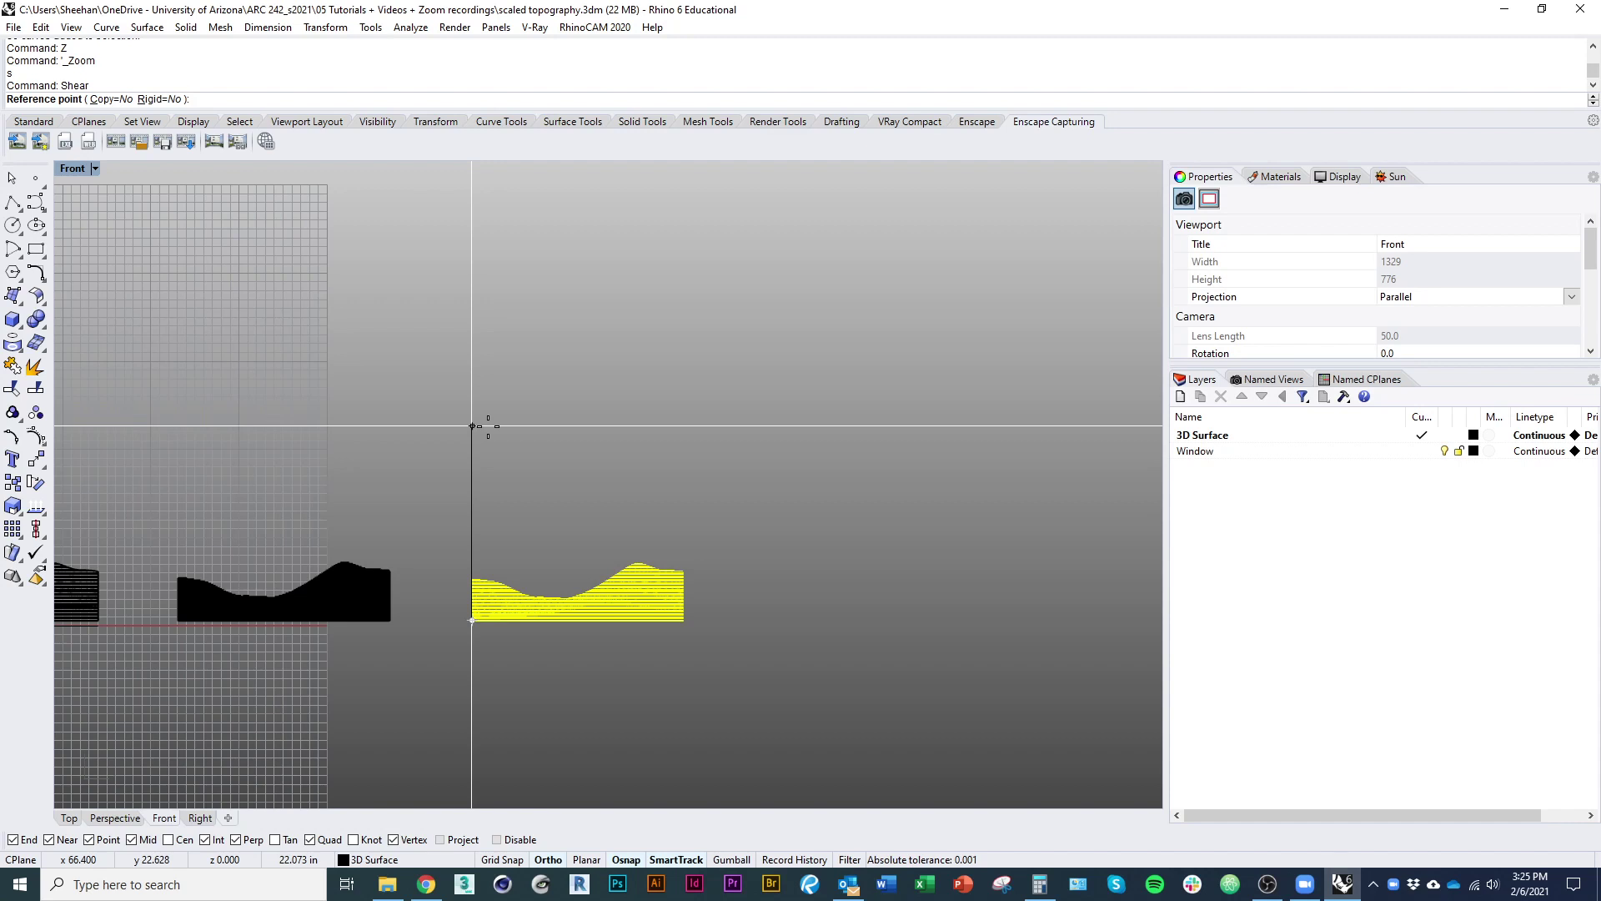
left_click(473, 426)
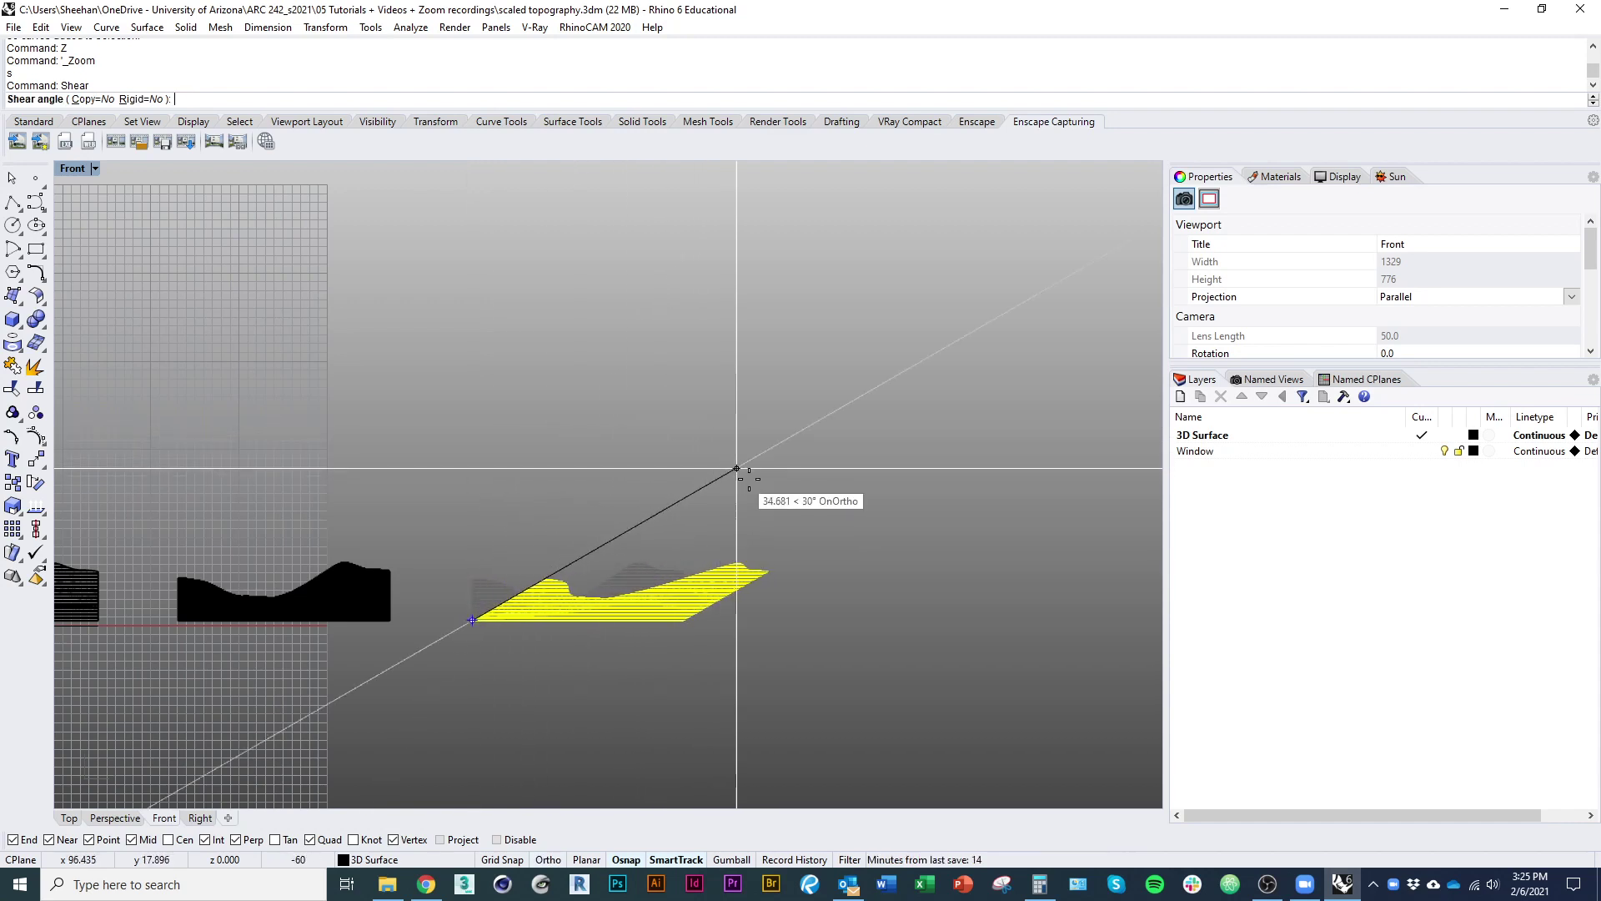
Preview how the shear angle spreads the contours in the Top view, and return to the Front view to set the angle
left_click(69, 819)
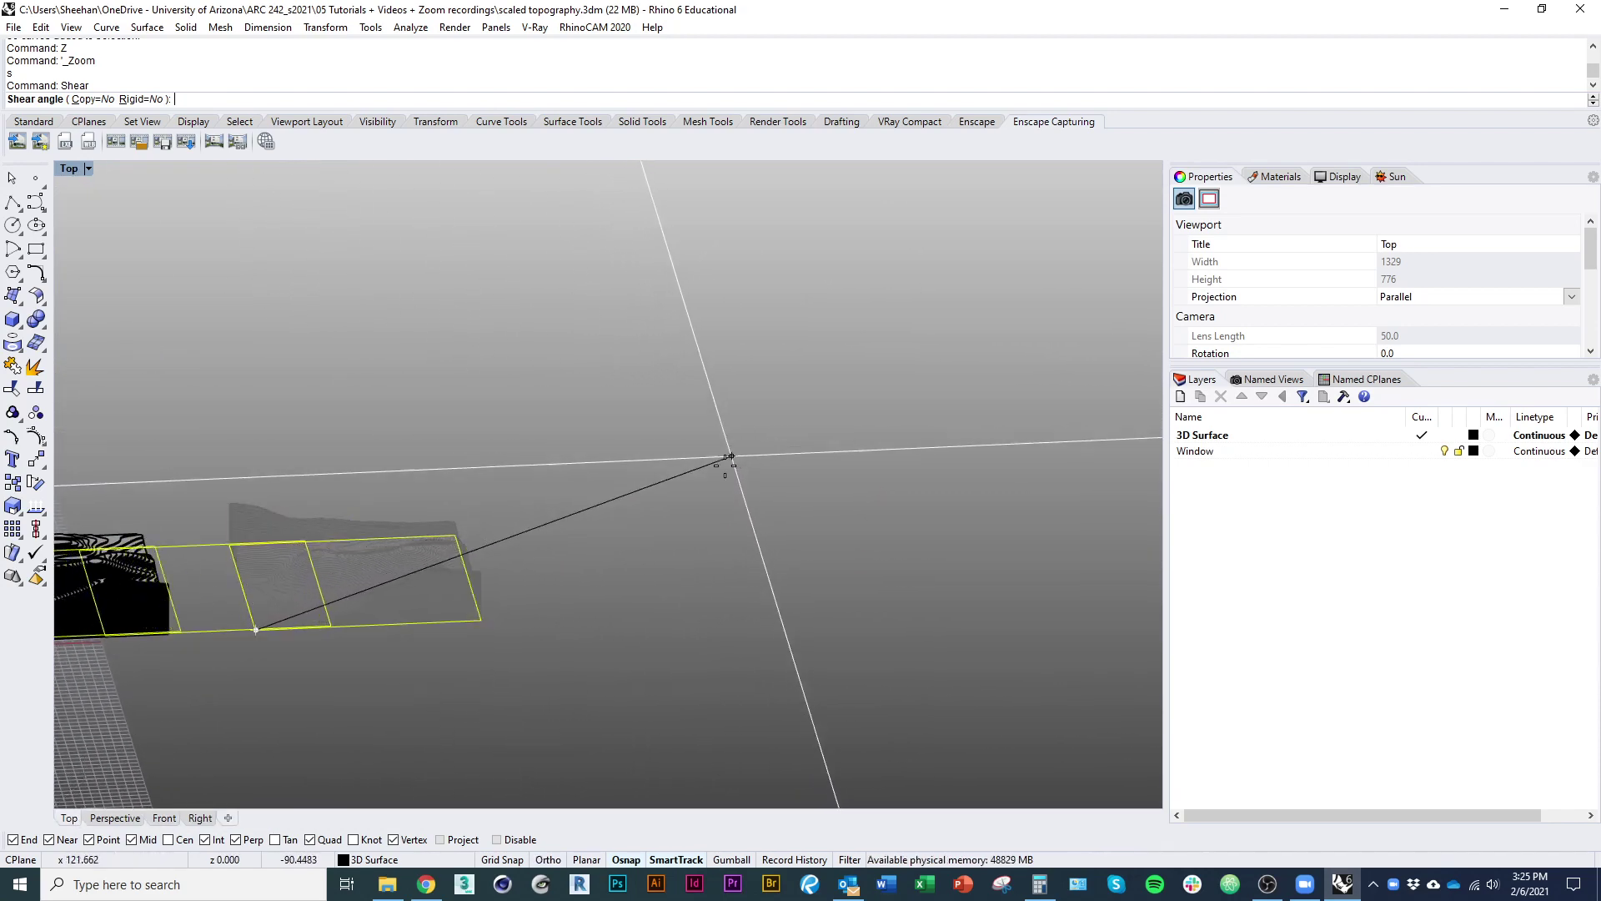
right_click_drag(520, 504, 546, 667, "ctrl+shift")
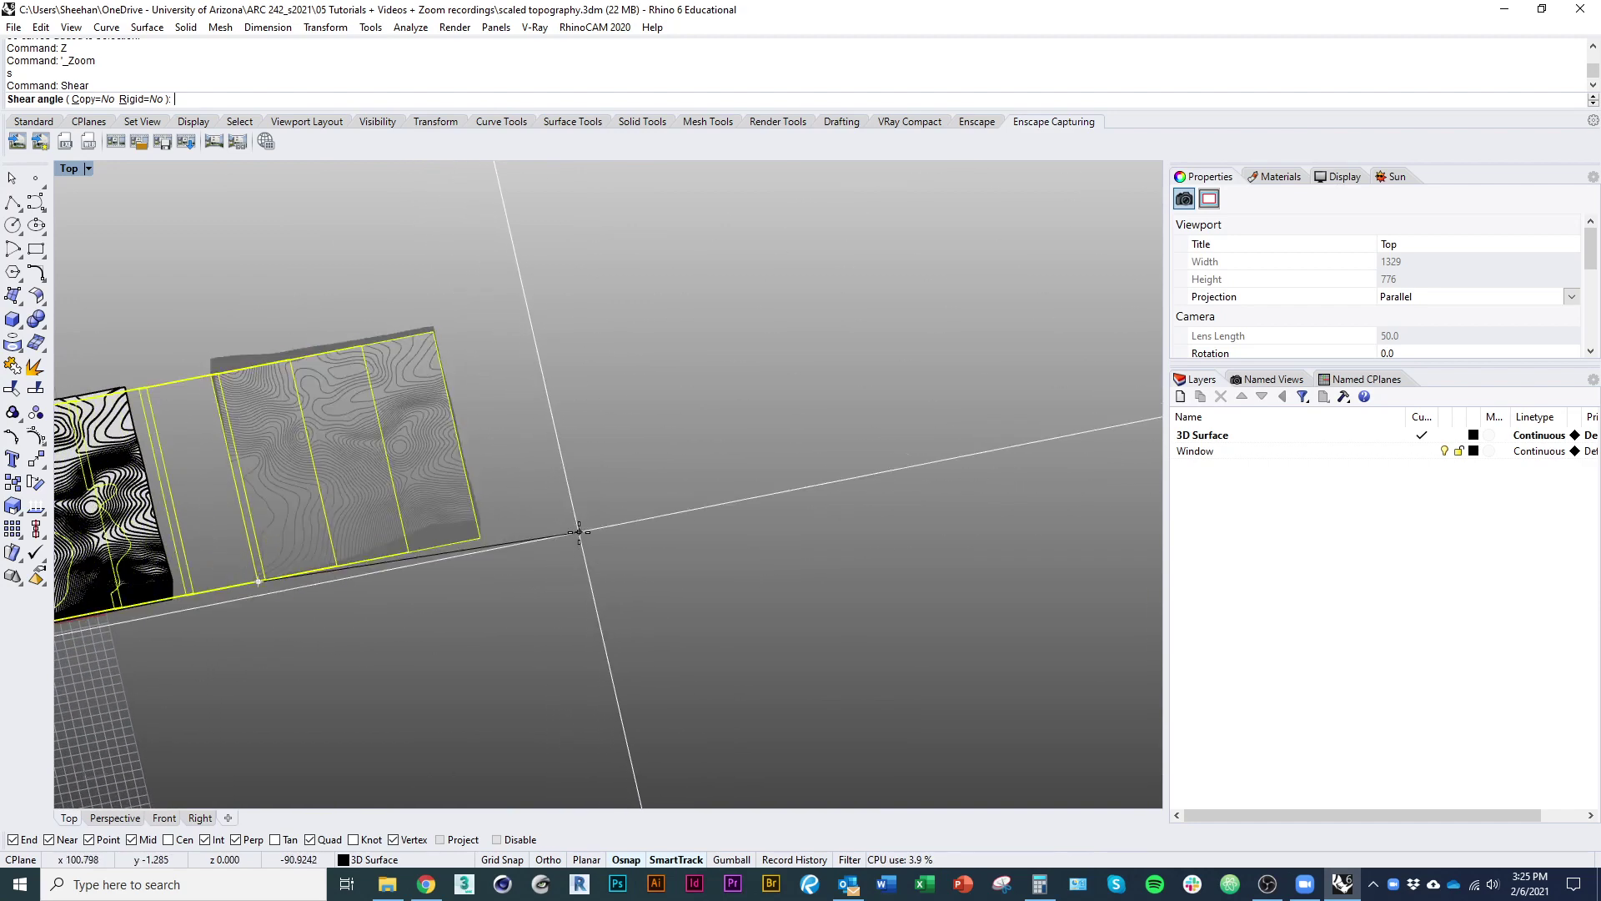
right_click_drag(604, 505, 593, 322, "ctrl+shift")
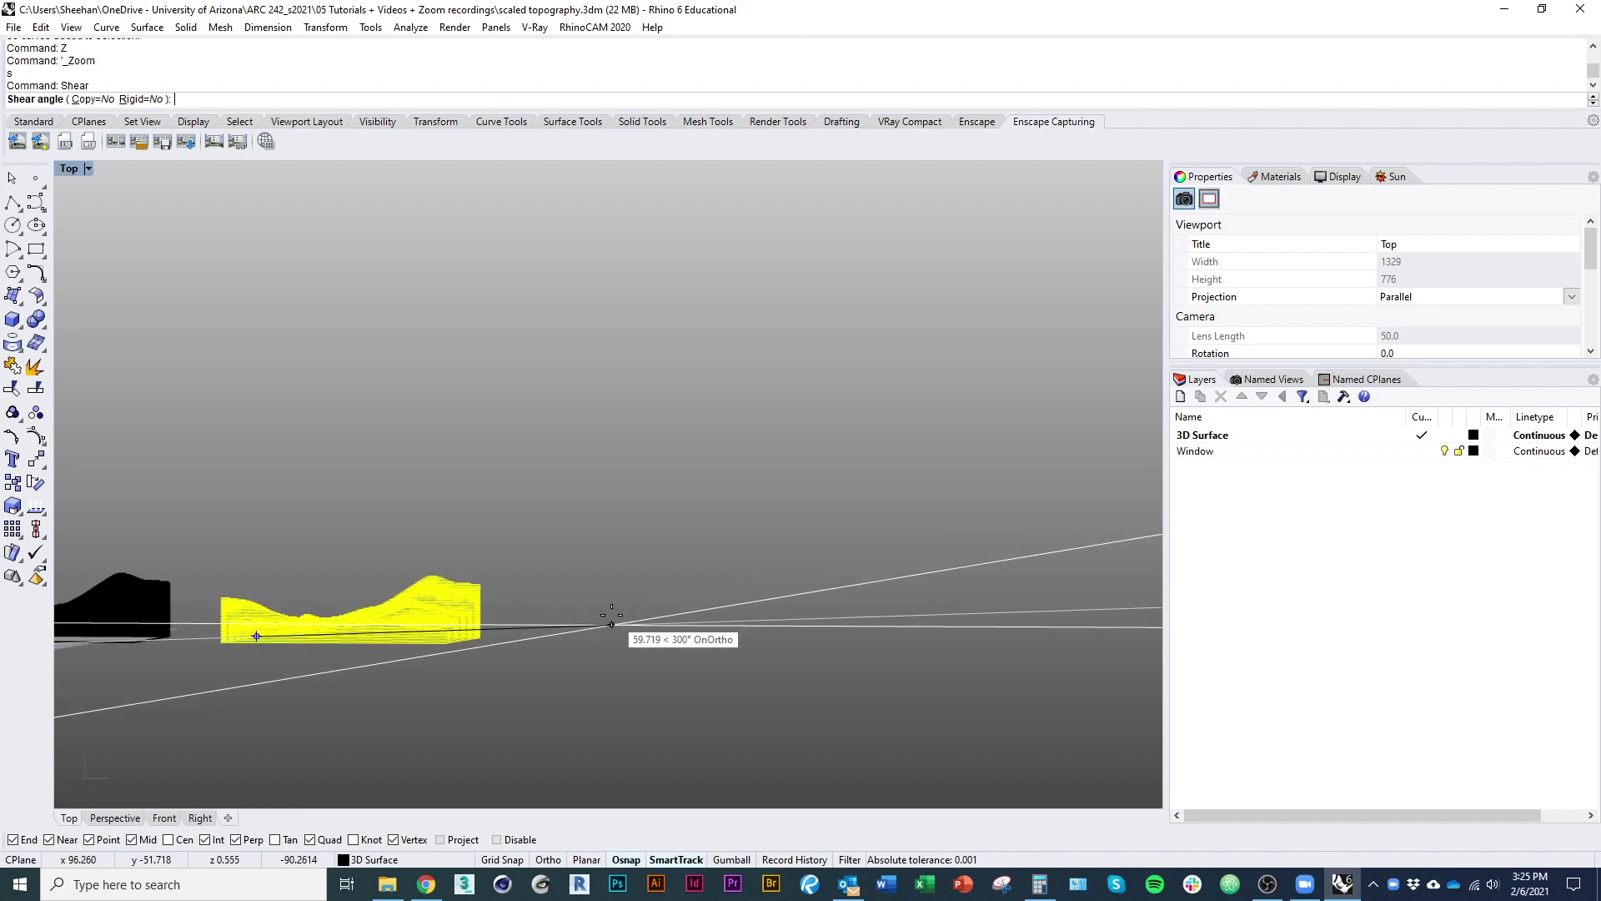
right_click_drag(543, 453, 554, 562, "ctrl+shift")
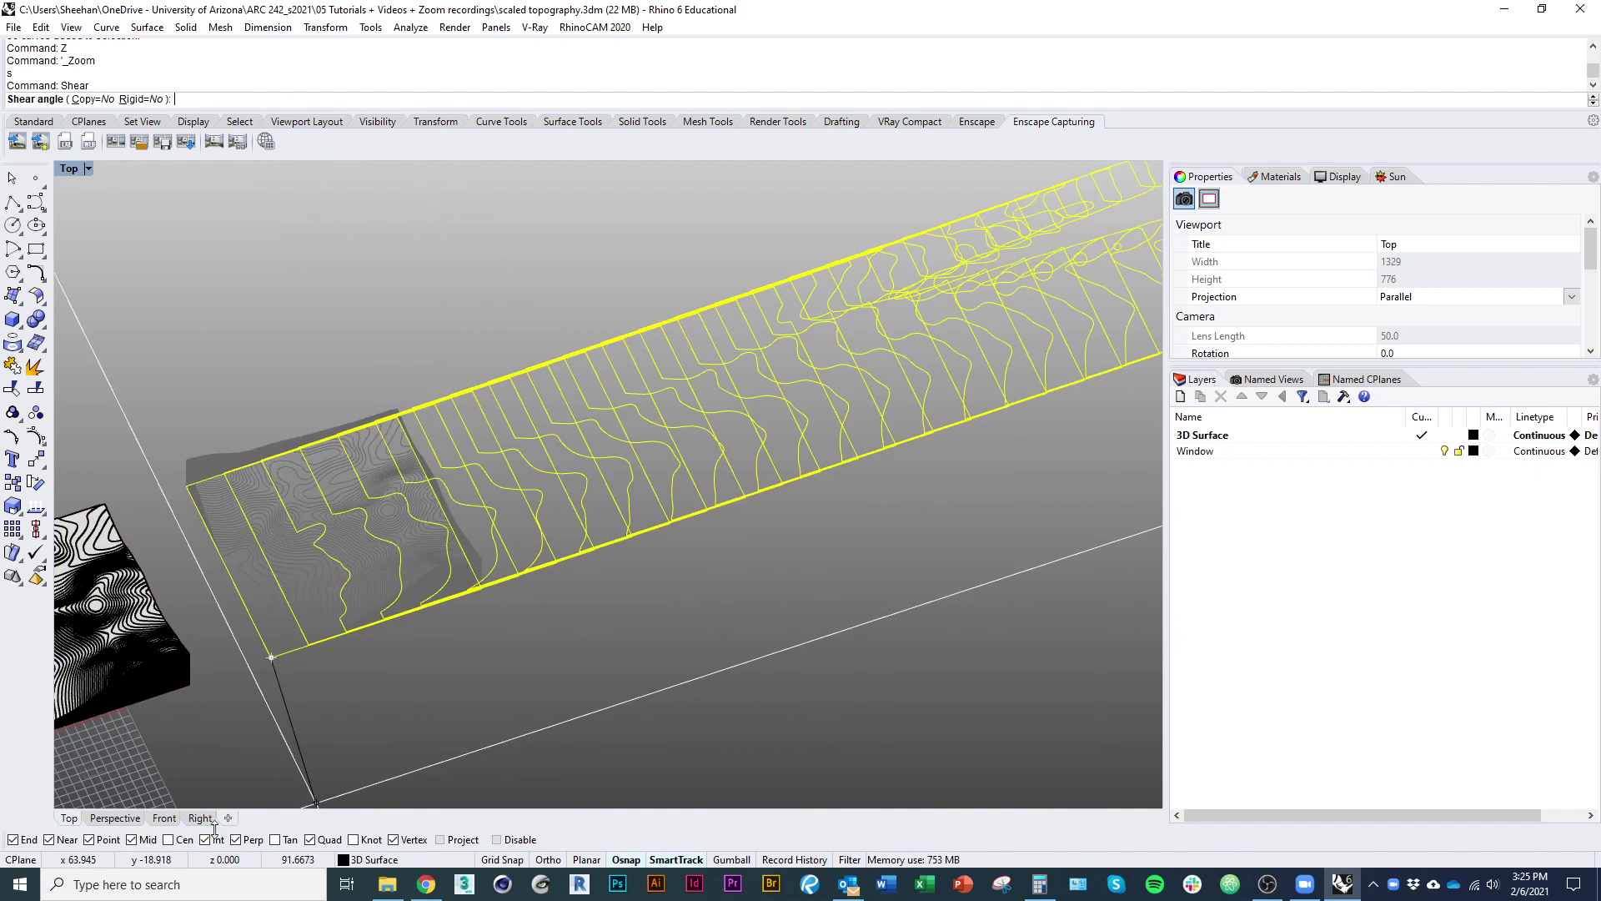
left_click(166, 818)
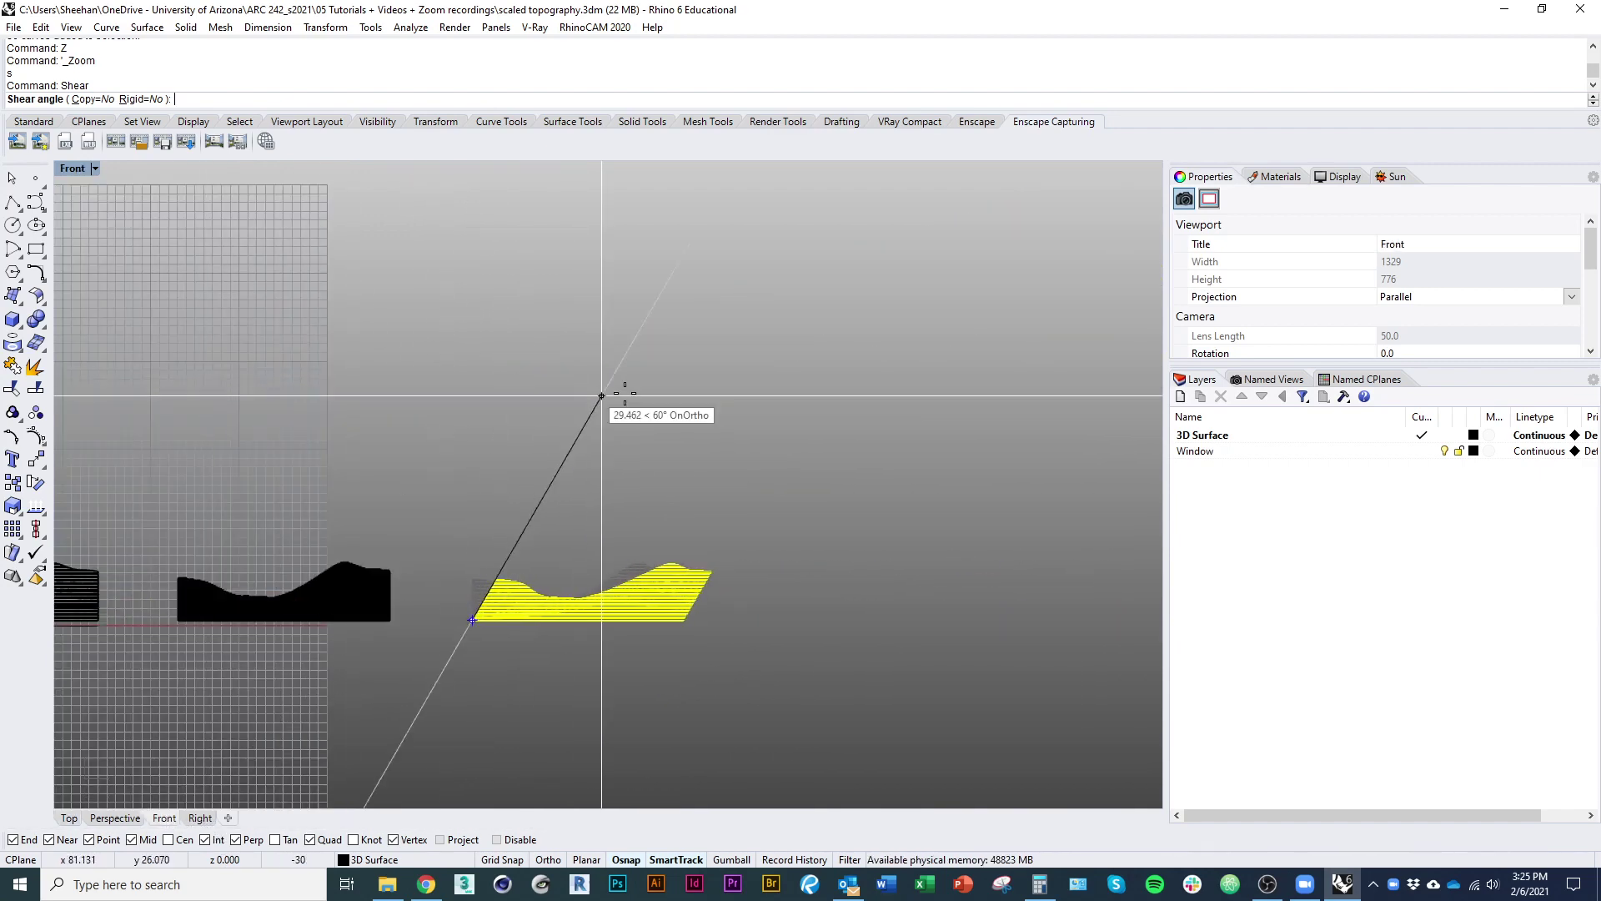
Shear the selected contour curves in the Front view by about -89.78° so they spread into a nearly flat row
right_click_drag(967, 455, 576, 402)
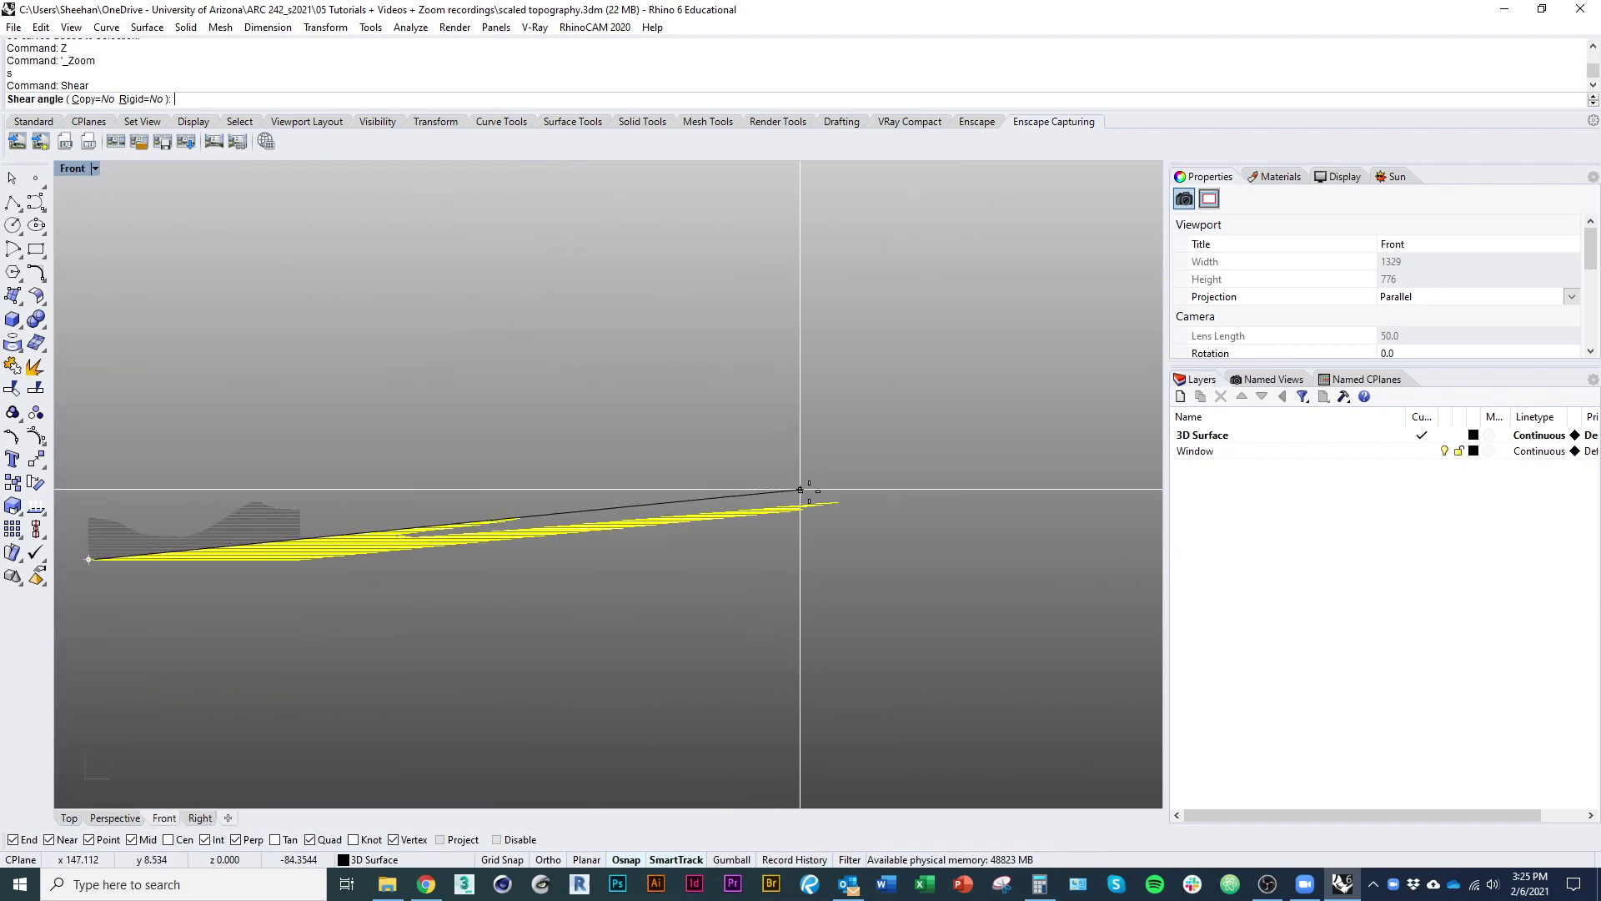
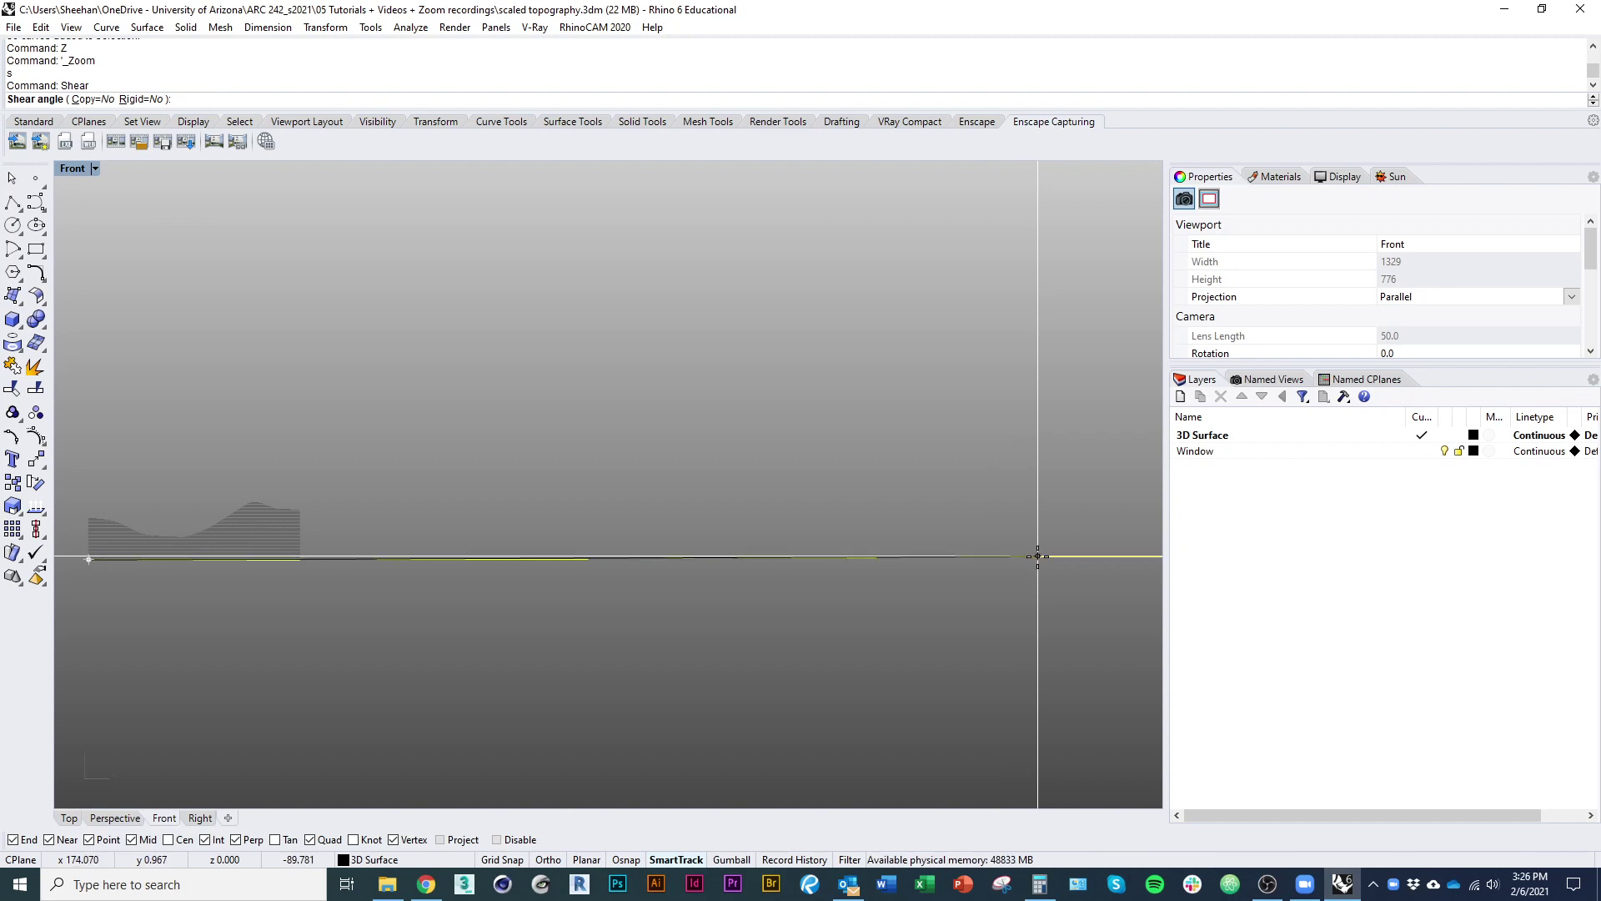
left_click(1038, 557)
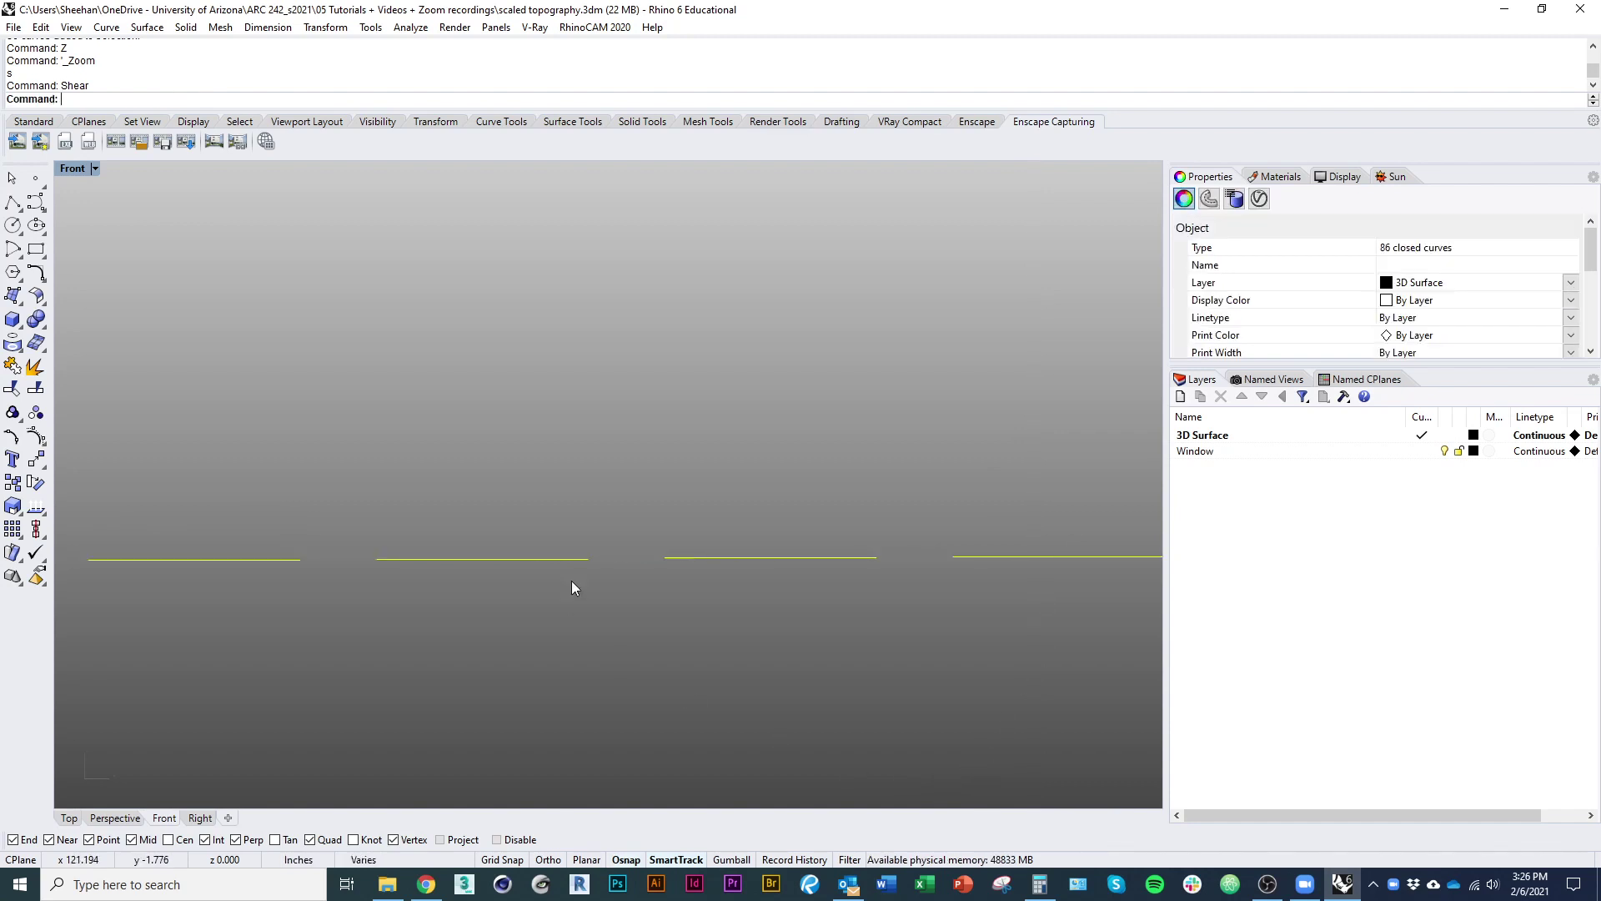
scroll(449, 563, "down", 2)
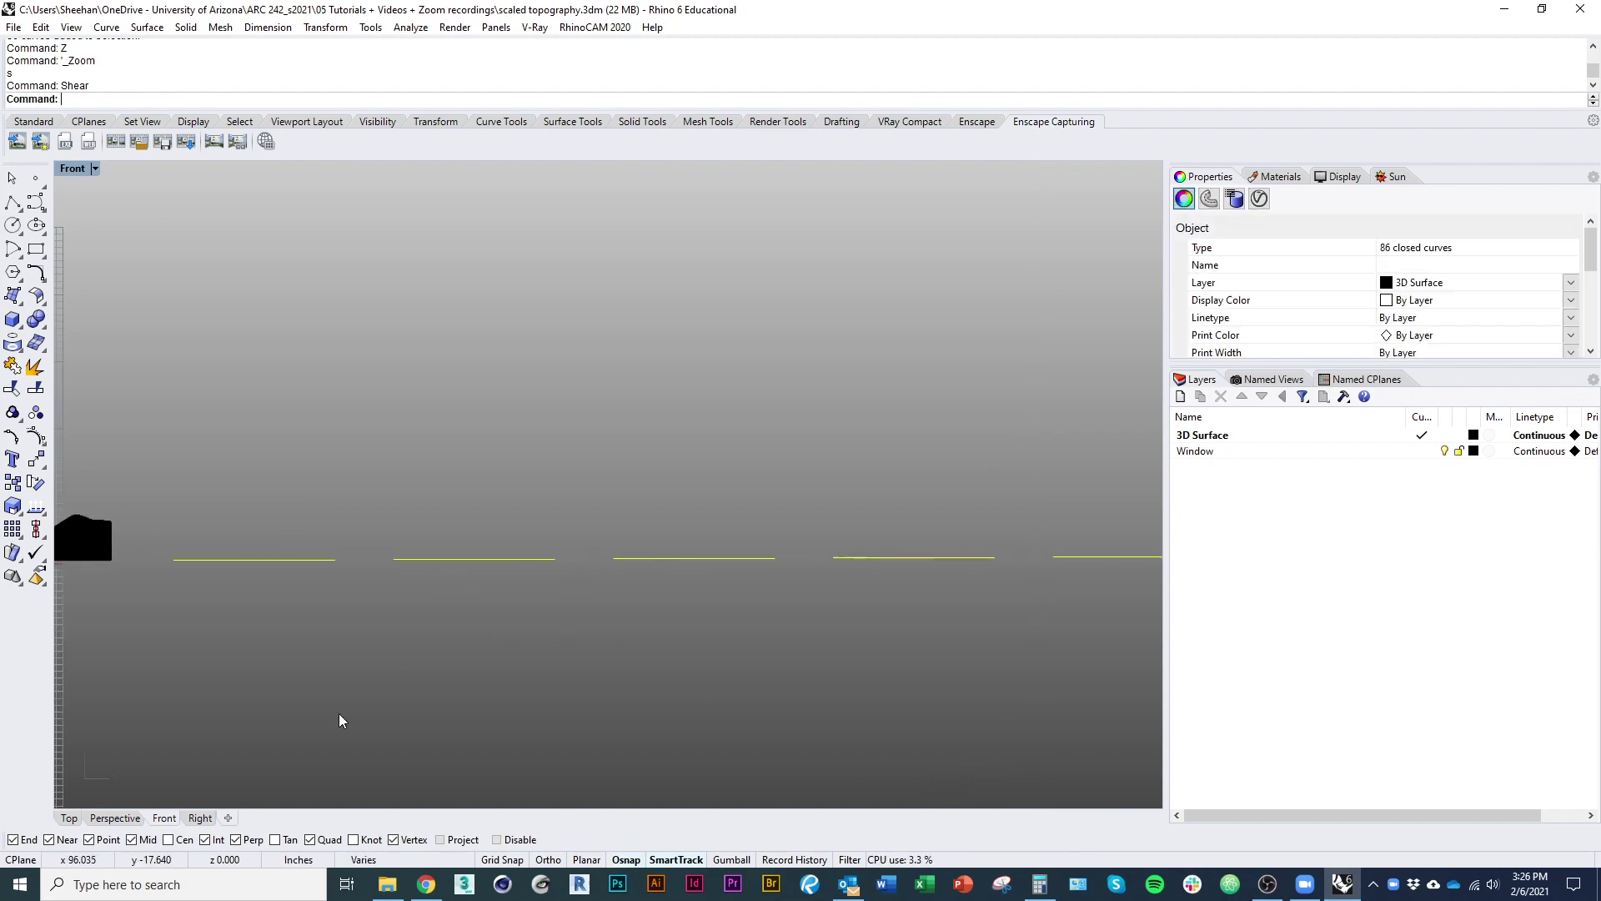
Examine the spread-out row of contour outlines from above, from the first full square to the smallest last pieces
left_click(69, 818)
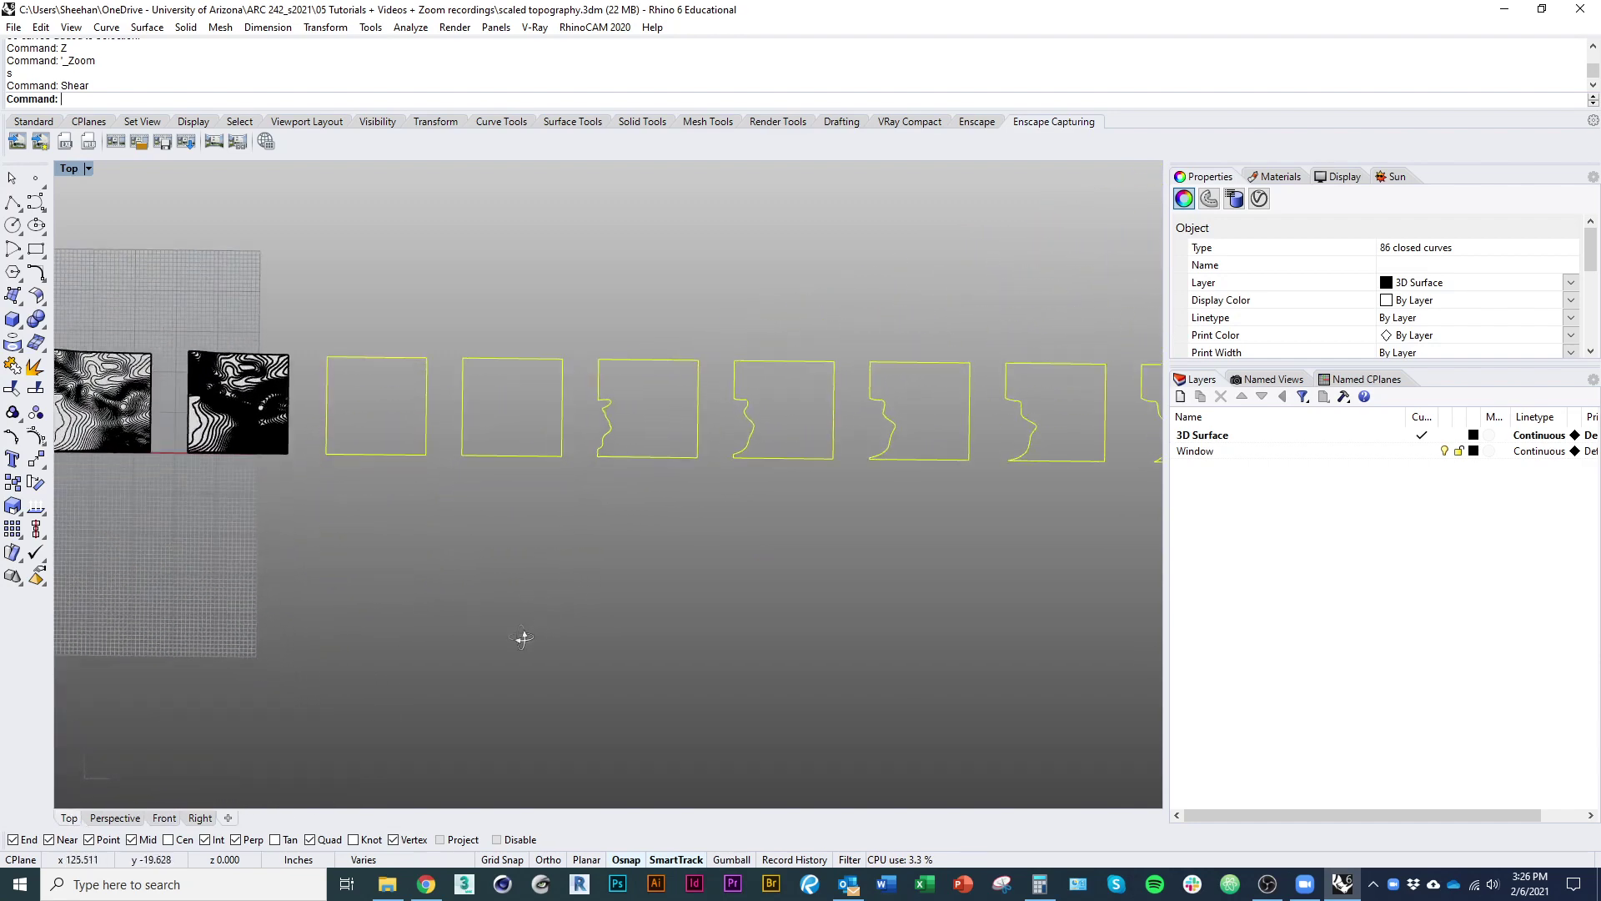
right_click_drag(523, 639, 509, 636, "ctrl+shift")
scroll(338, 550, "down", 8)
right_click_drag(615, 561, 336, 529)
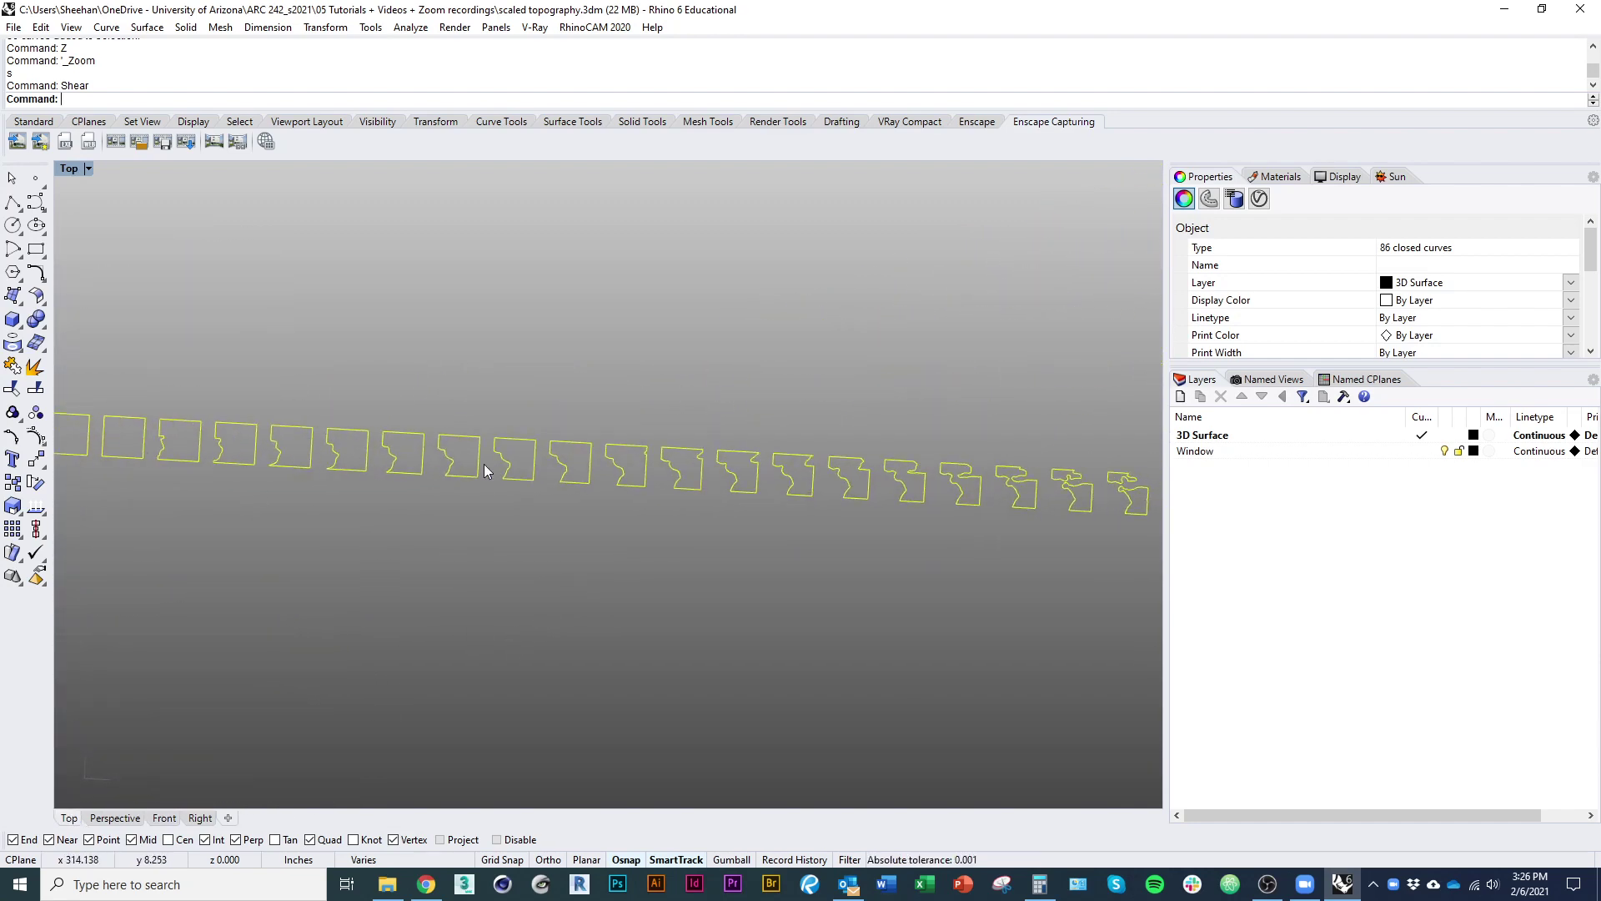
right_click_drag(1021, 497, 432, 438)
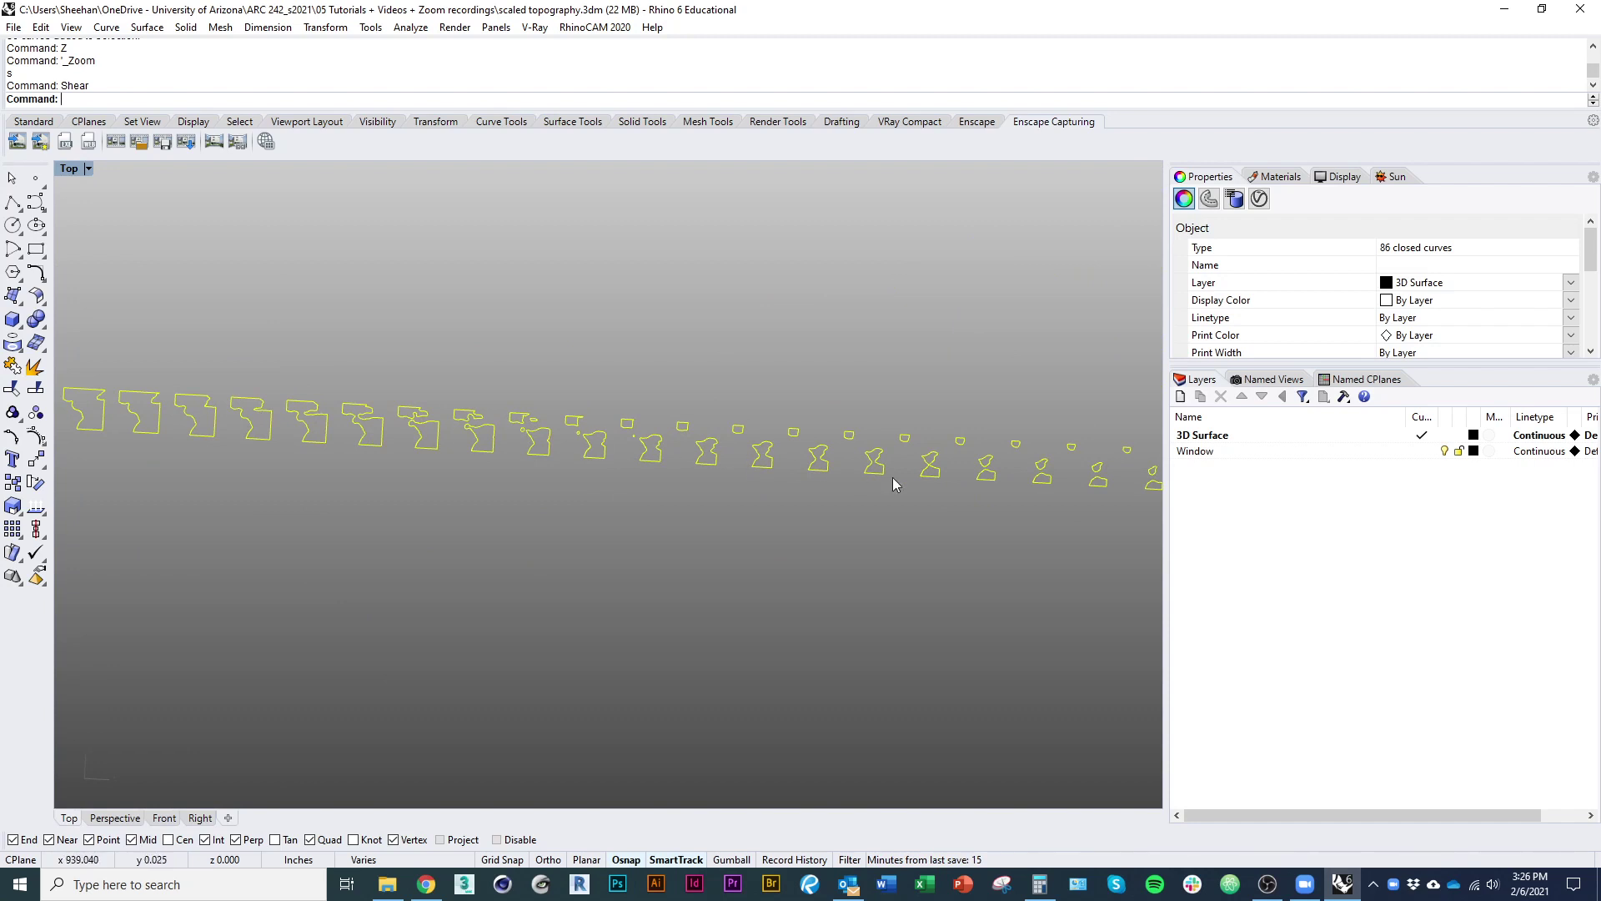
right_click_drag(895, 485, 223, 481)
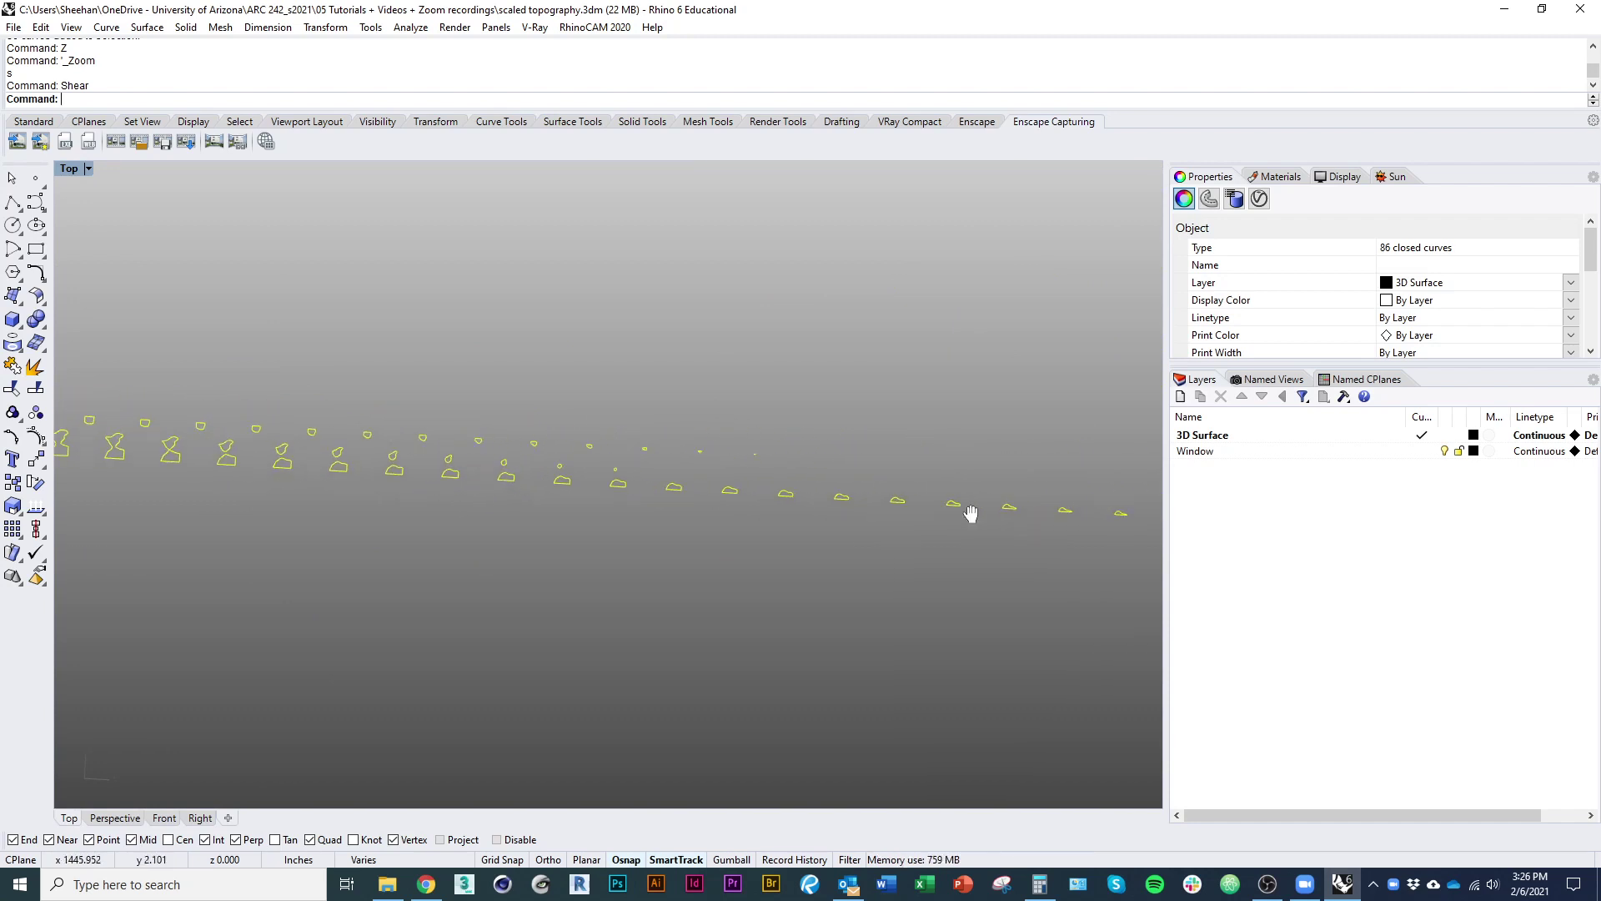
right_click_drag(964, 511, 255, 478)
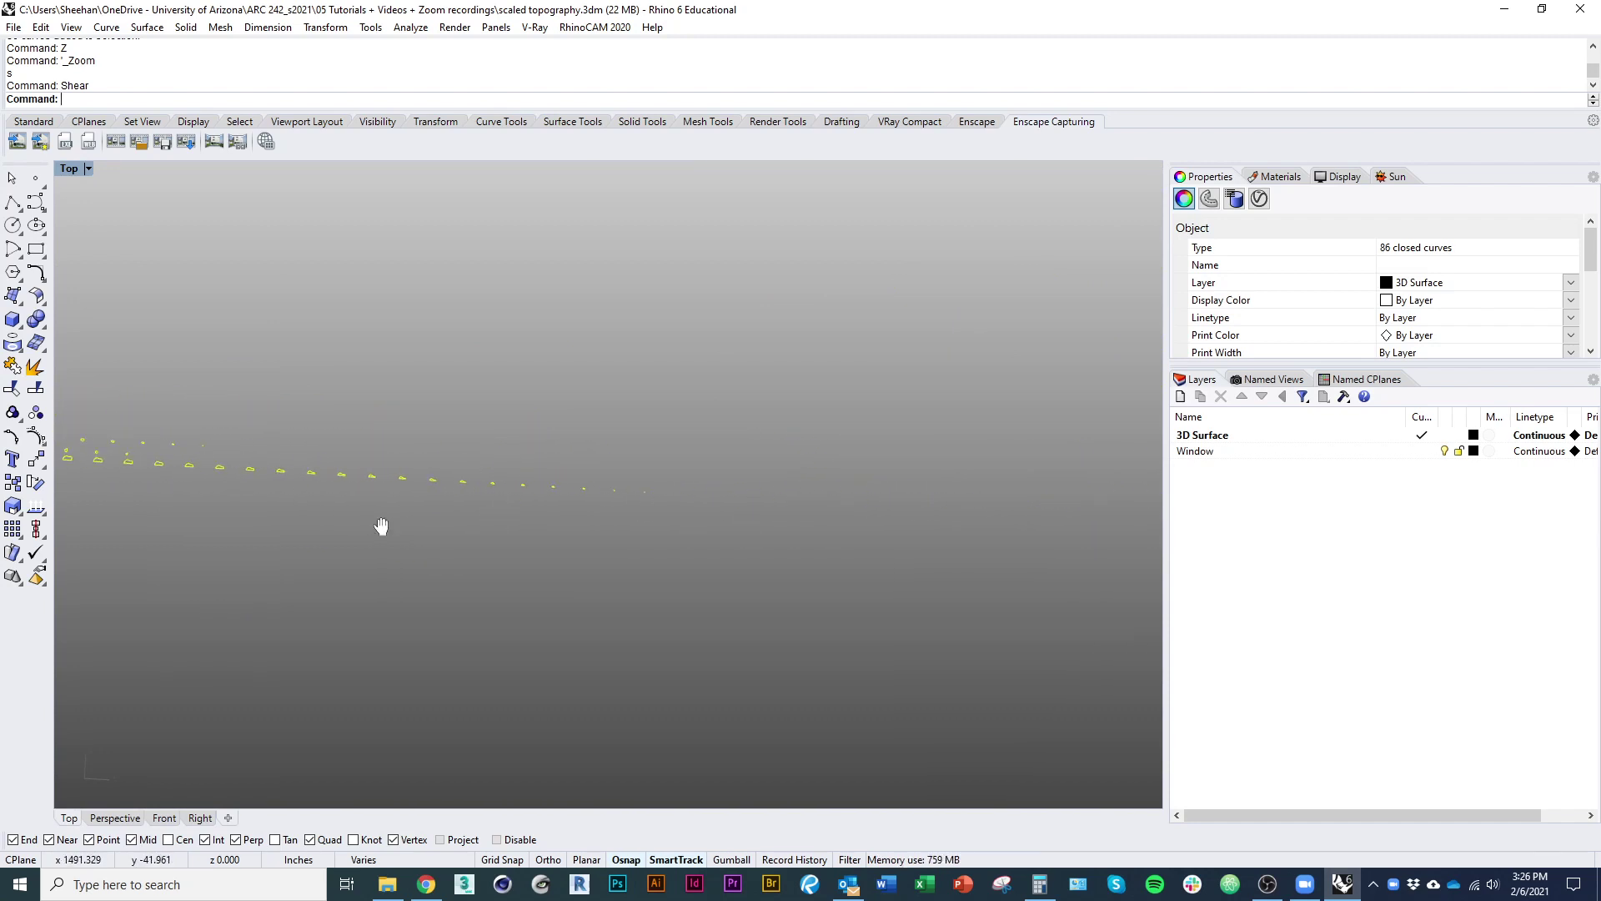
scroll(768, 543, "up", 6)
scroll(336, 458, "up", 2)
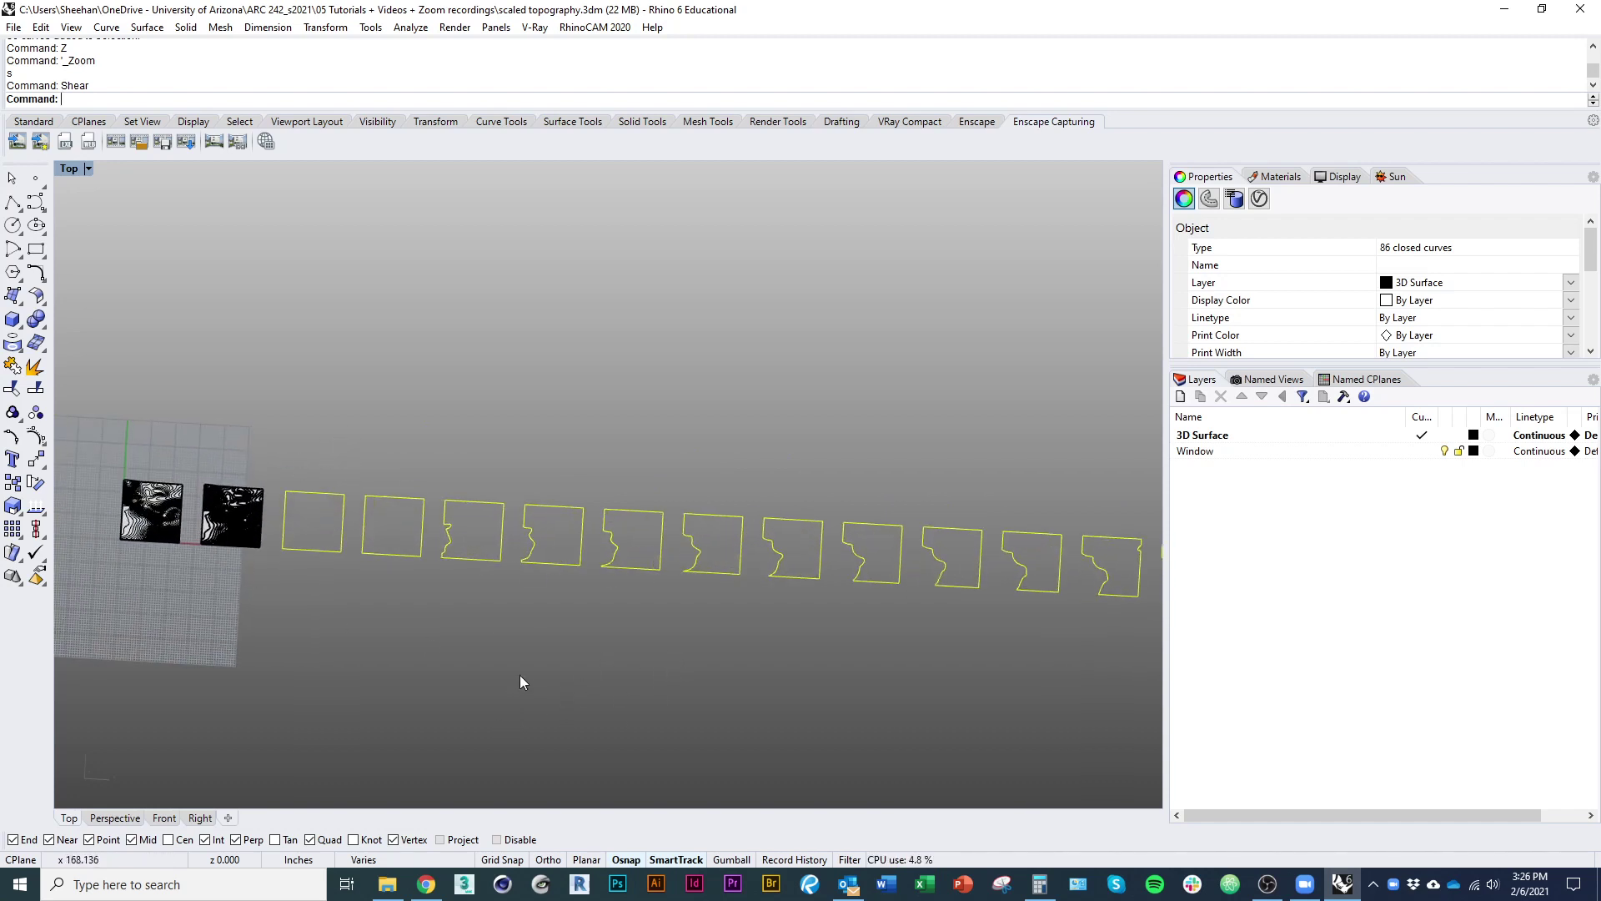
scroll(340, 513, "up", 5)
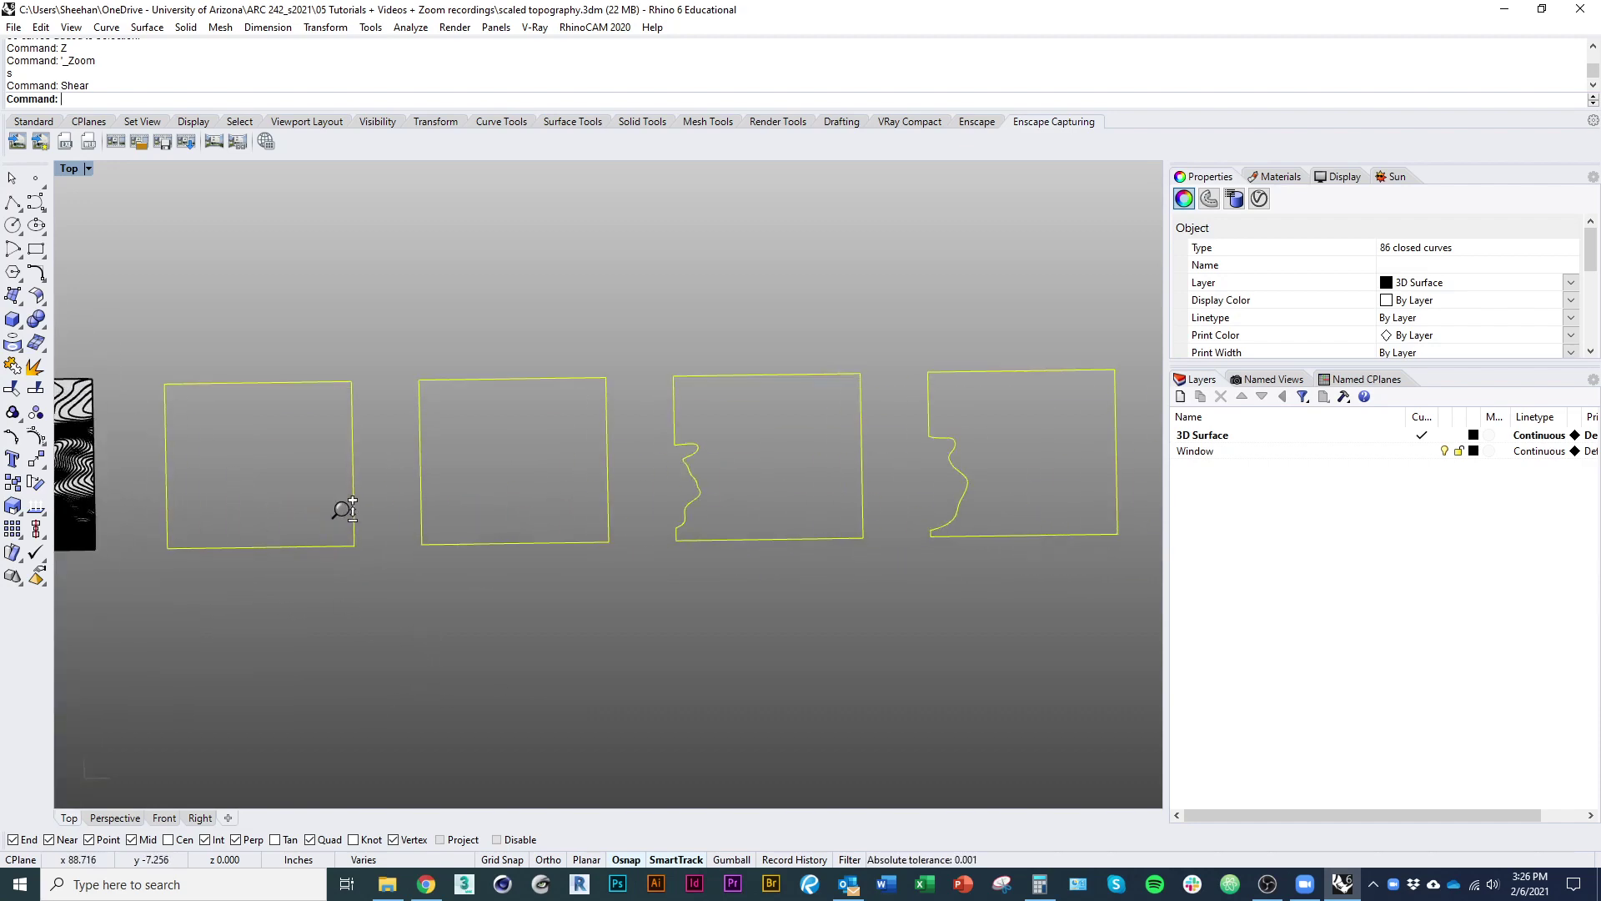
Examine the row of sheared outlines at a tilted angle, next to the topography model
right_click_drag(444, 594, 587, 696)
right_click_drag(375, 696, 372, 572, "ctrl+shift")
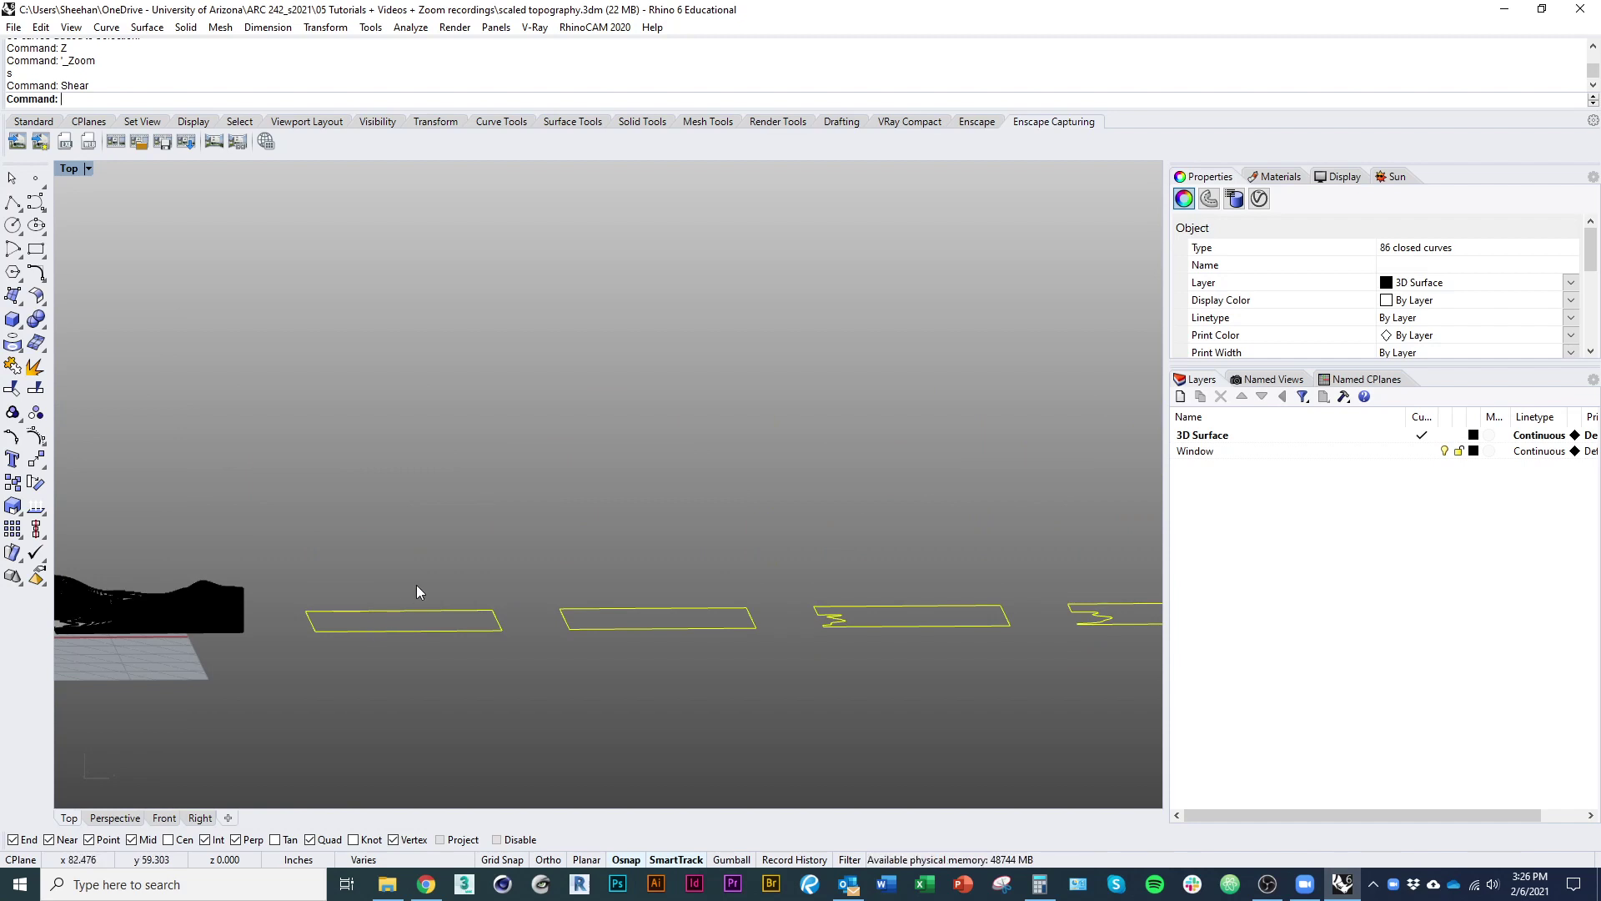
right_click_drag(417, 584, 824, 623, "ctrl+shift")
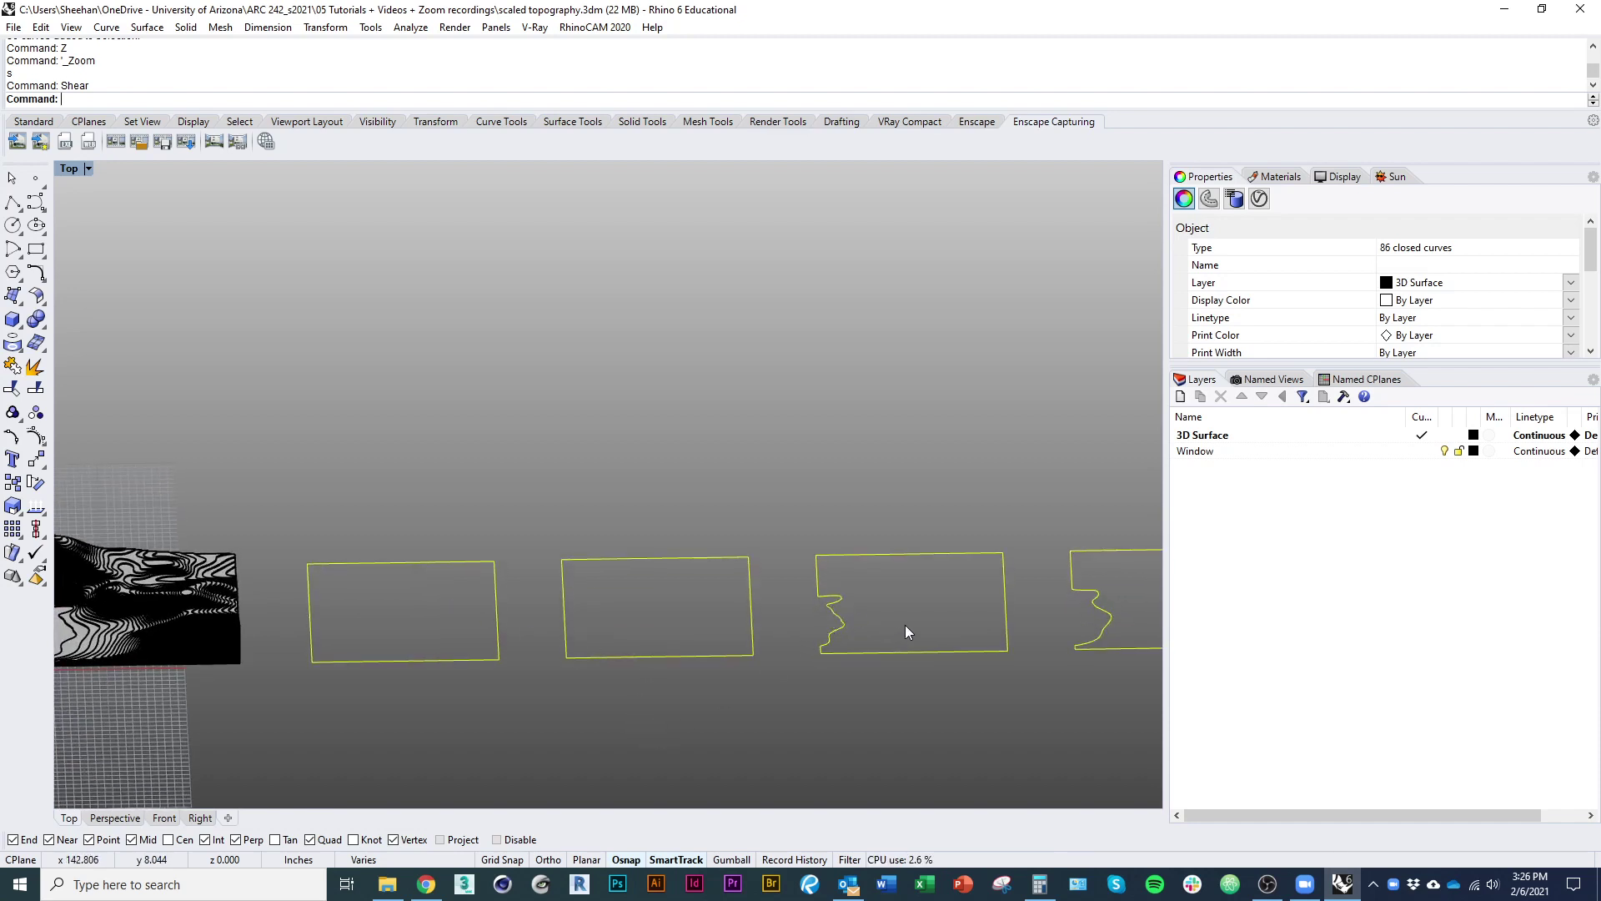
right_click_drag(840, 665, 590, 638)
scroll(591, 638, "down", 4)
right_click_drag(706, 665, 489, 651)
scroll(651, 659, "down", 2)
right_click_drag(732, 663, 483, 641)
scroll(371, 626, "down", 2)
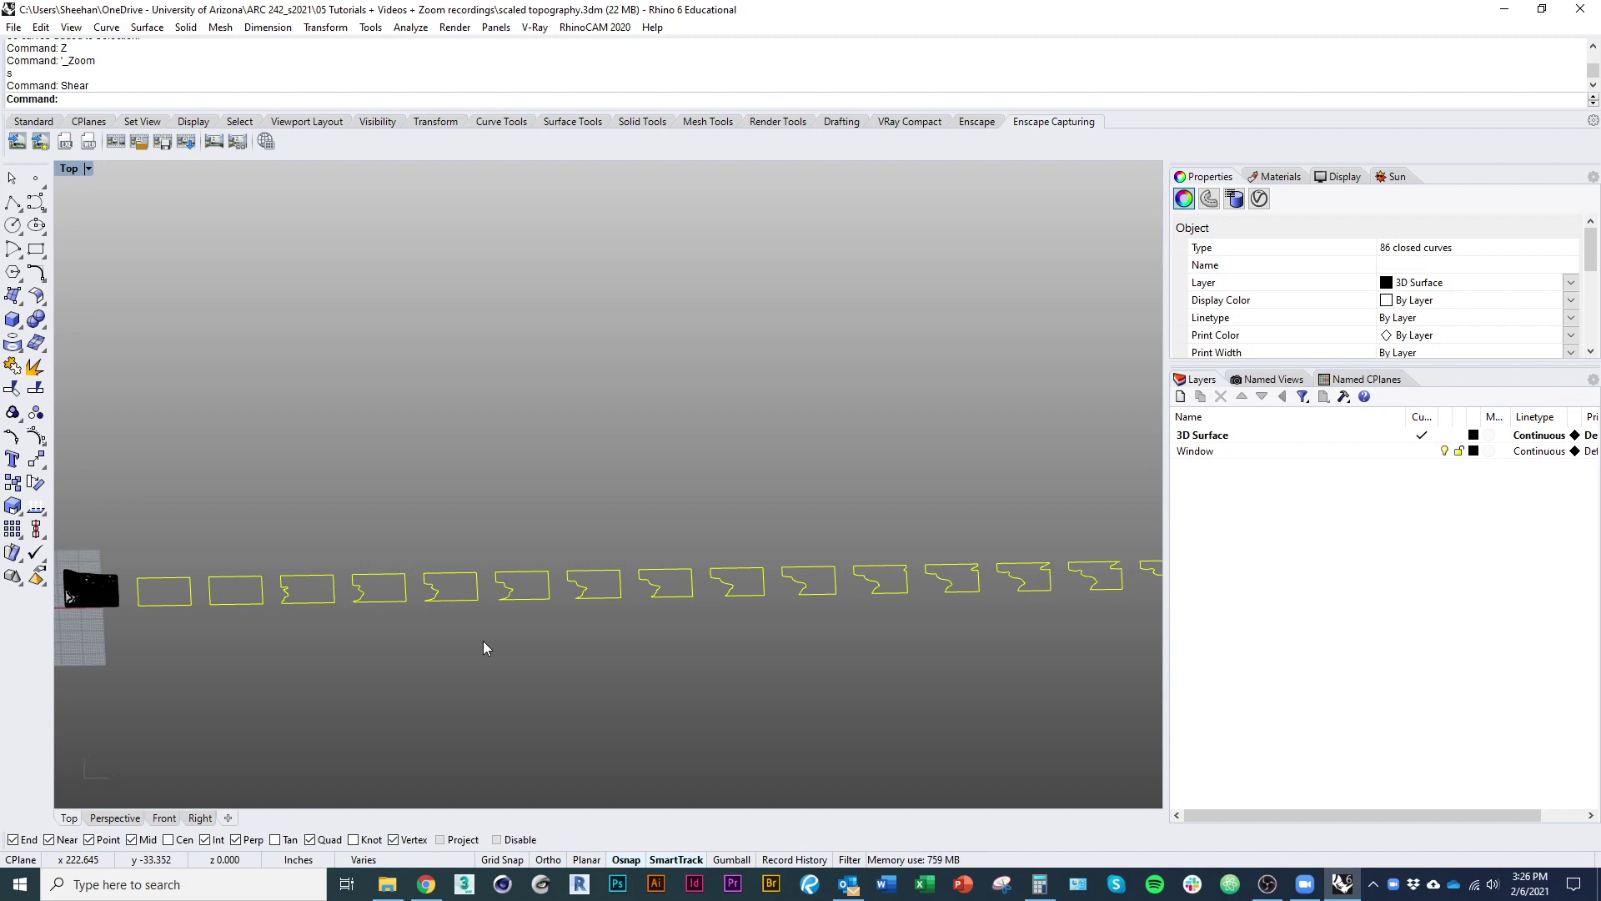
Restore the world Top view and check the whole row of contour outlines along its length
type("Top")
key("Return")
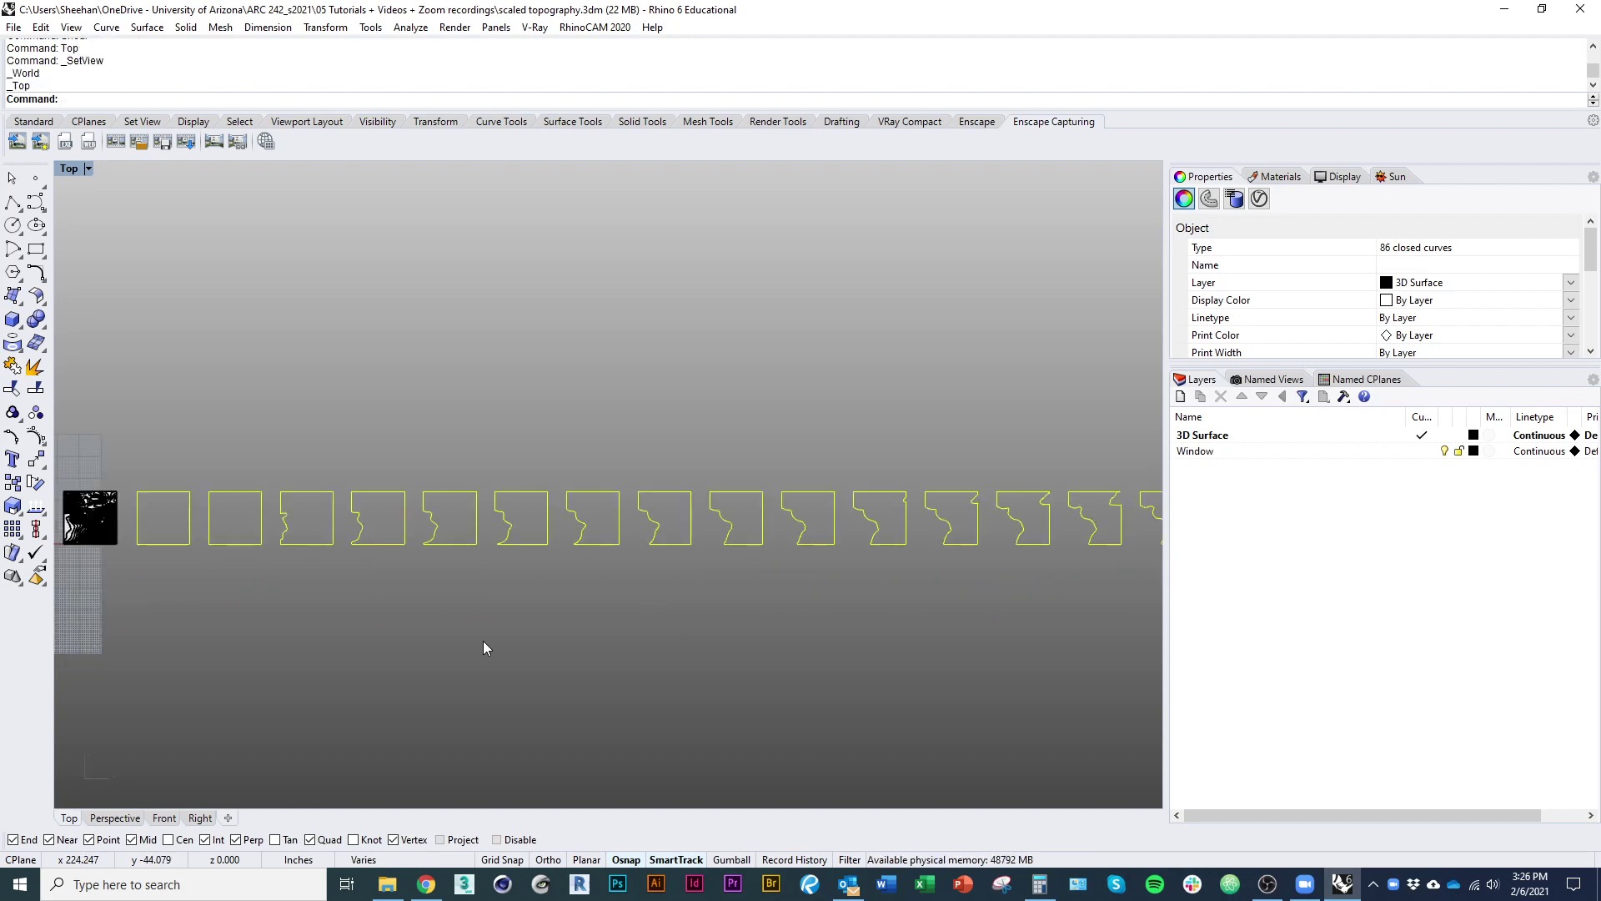
scroll(467, 651, "down", 5)
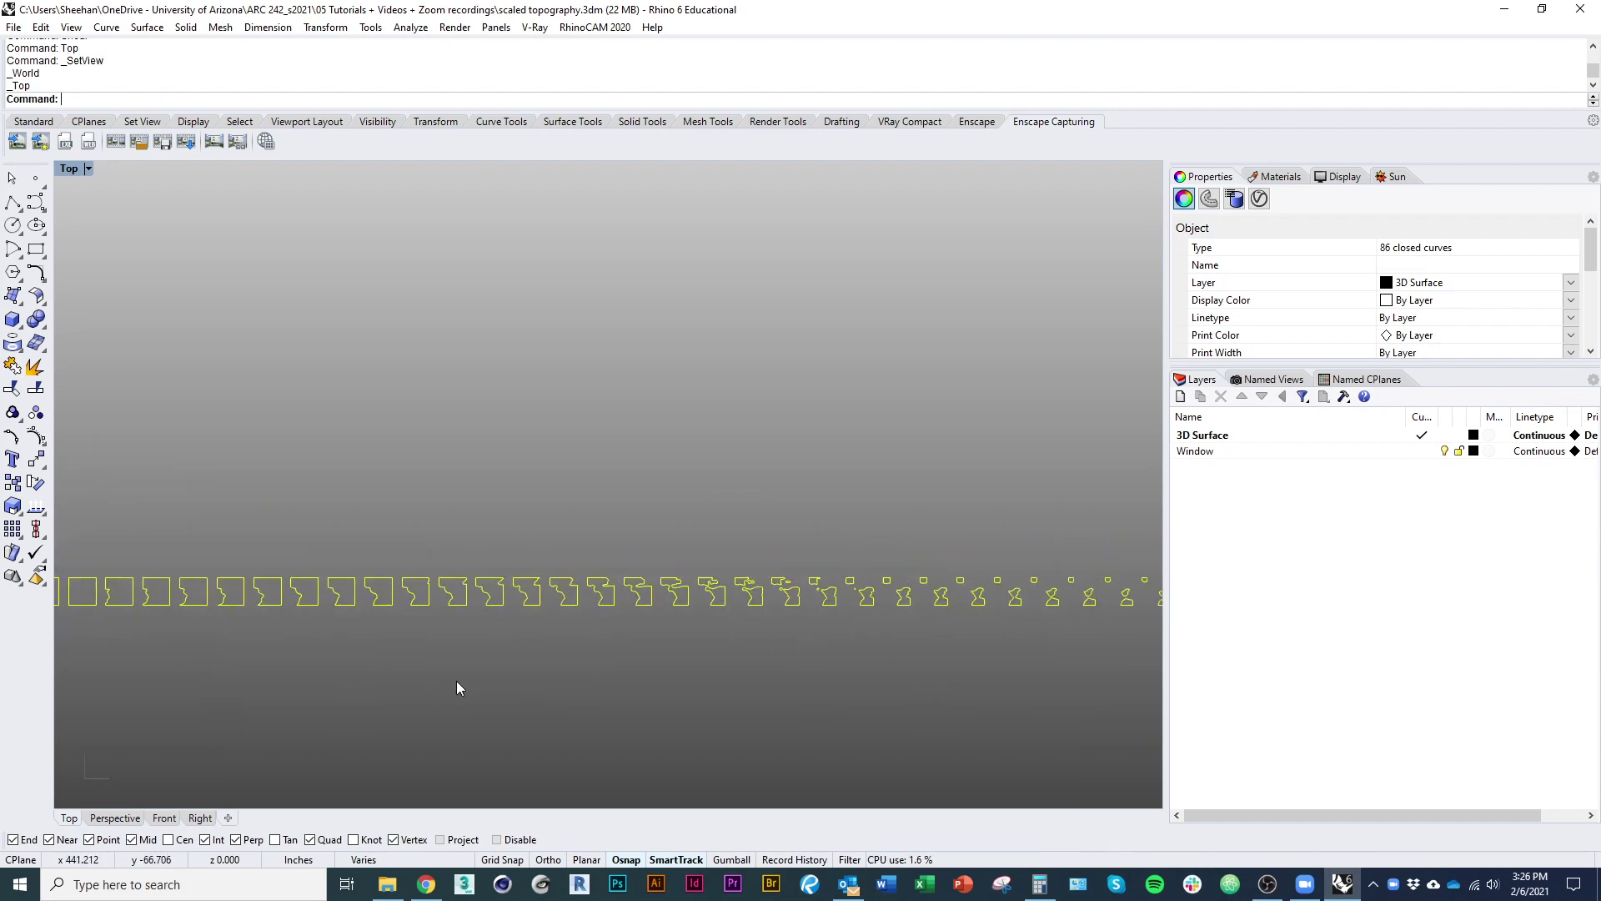
right_click_drag(117, 668, 397, 682)
right_click_drag(1101, 671, 142, 667)
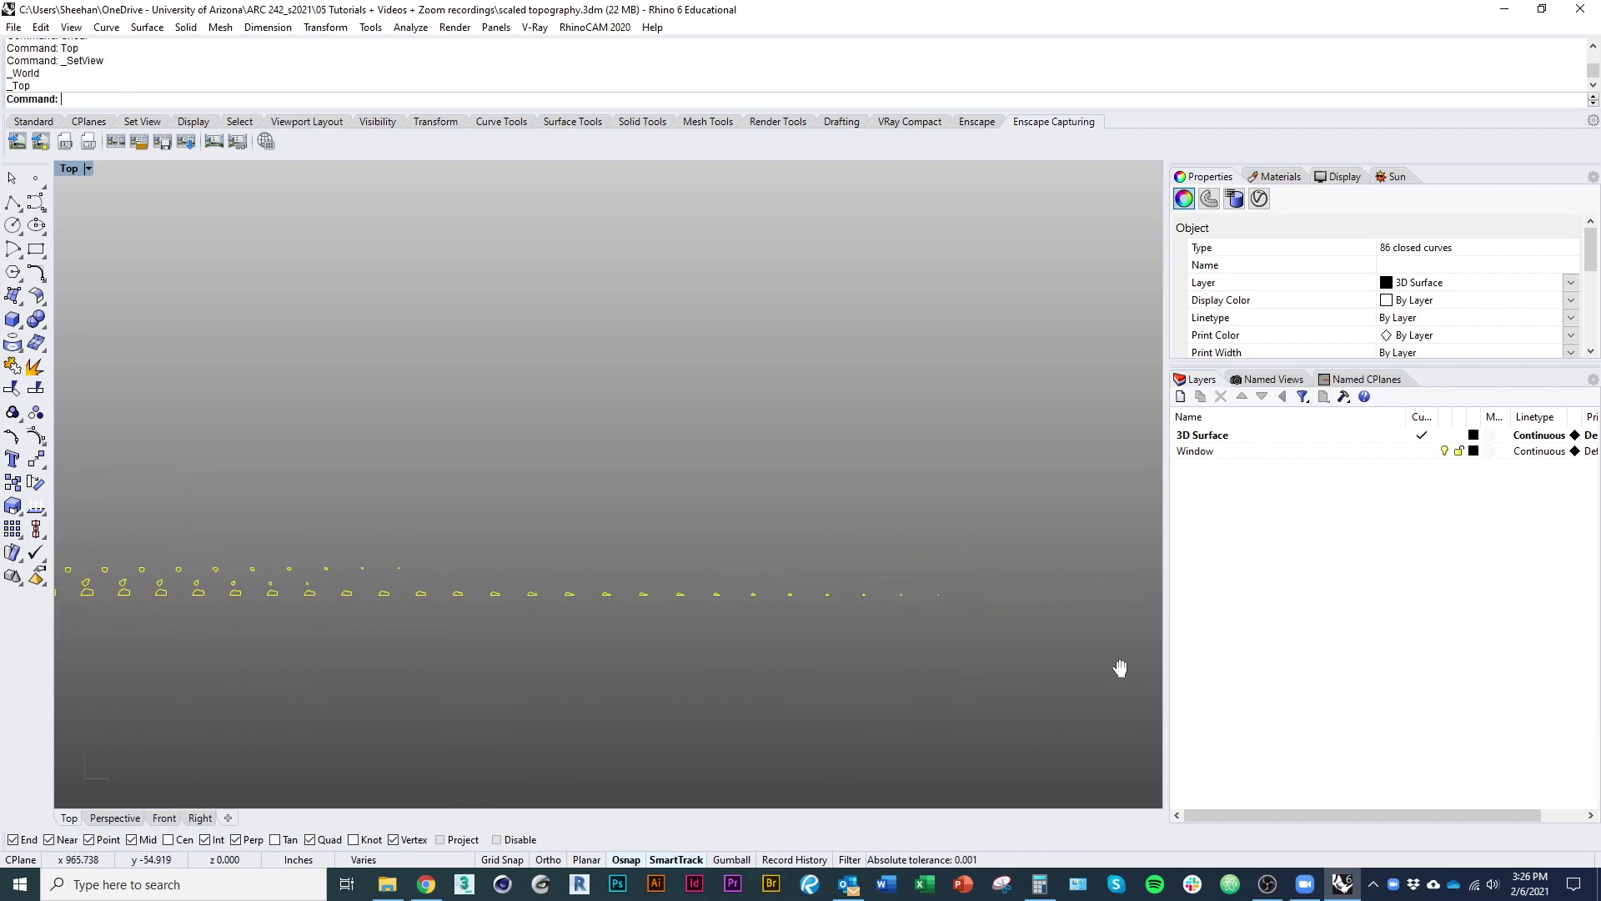
right_click_drag(342, 670, 998, 639)
right_click_drag(459, 641, 621, 661)
scroll(400, 594, "up", 3)
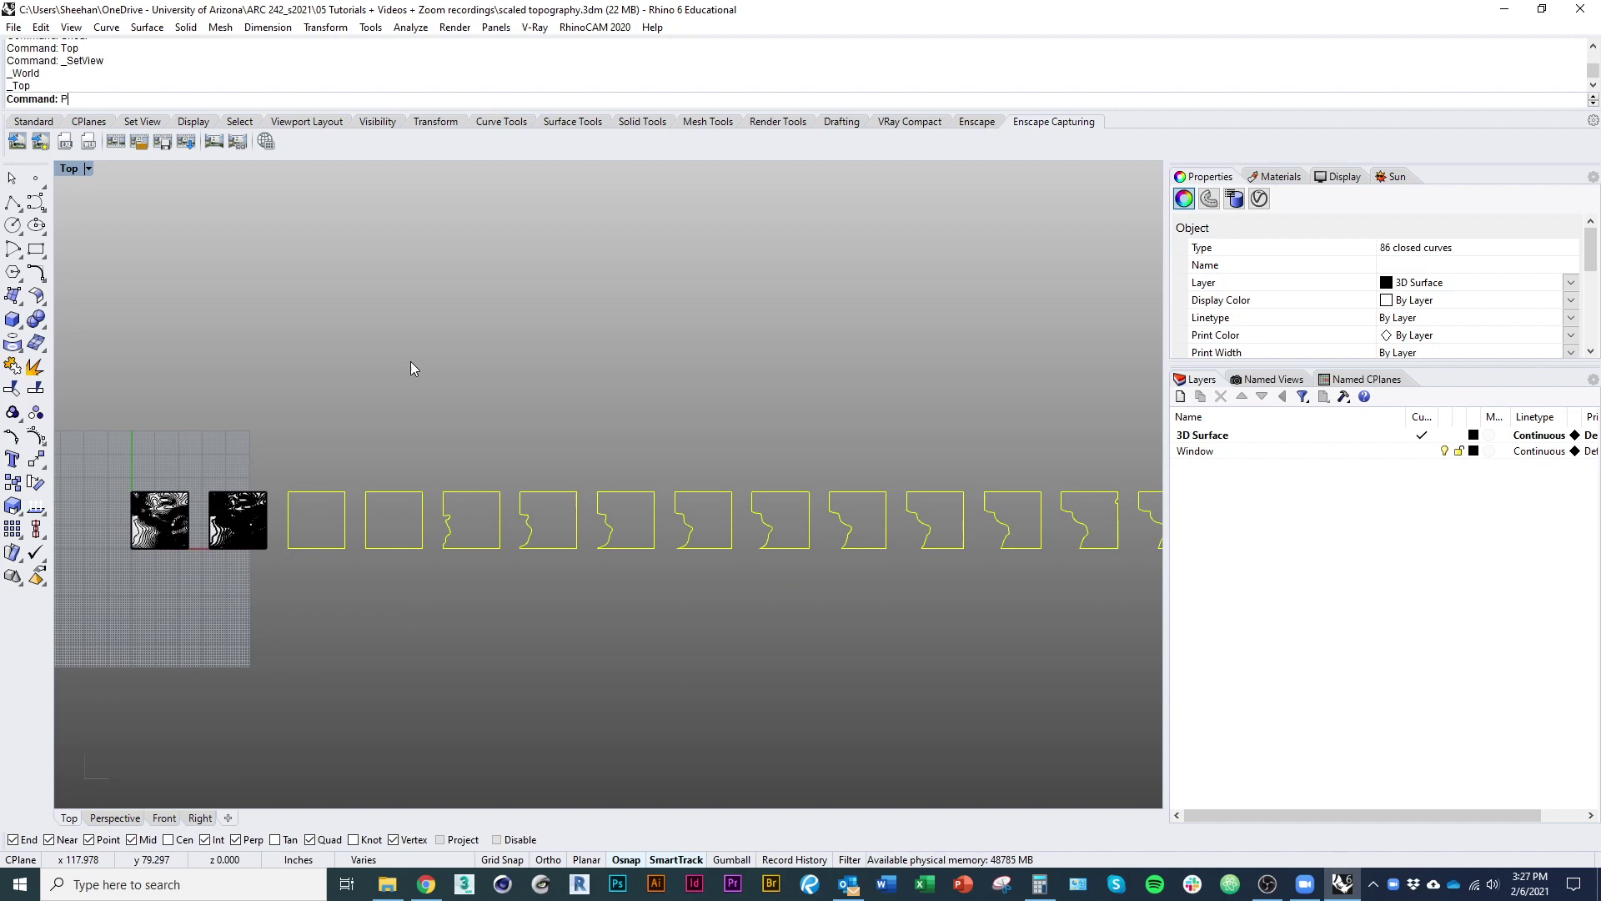
Project the selected contour outlines to the construction plane with ProjectToCPlane, deleting the input objects
type("ProjectT")
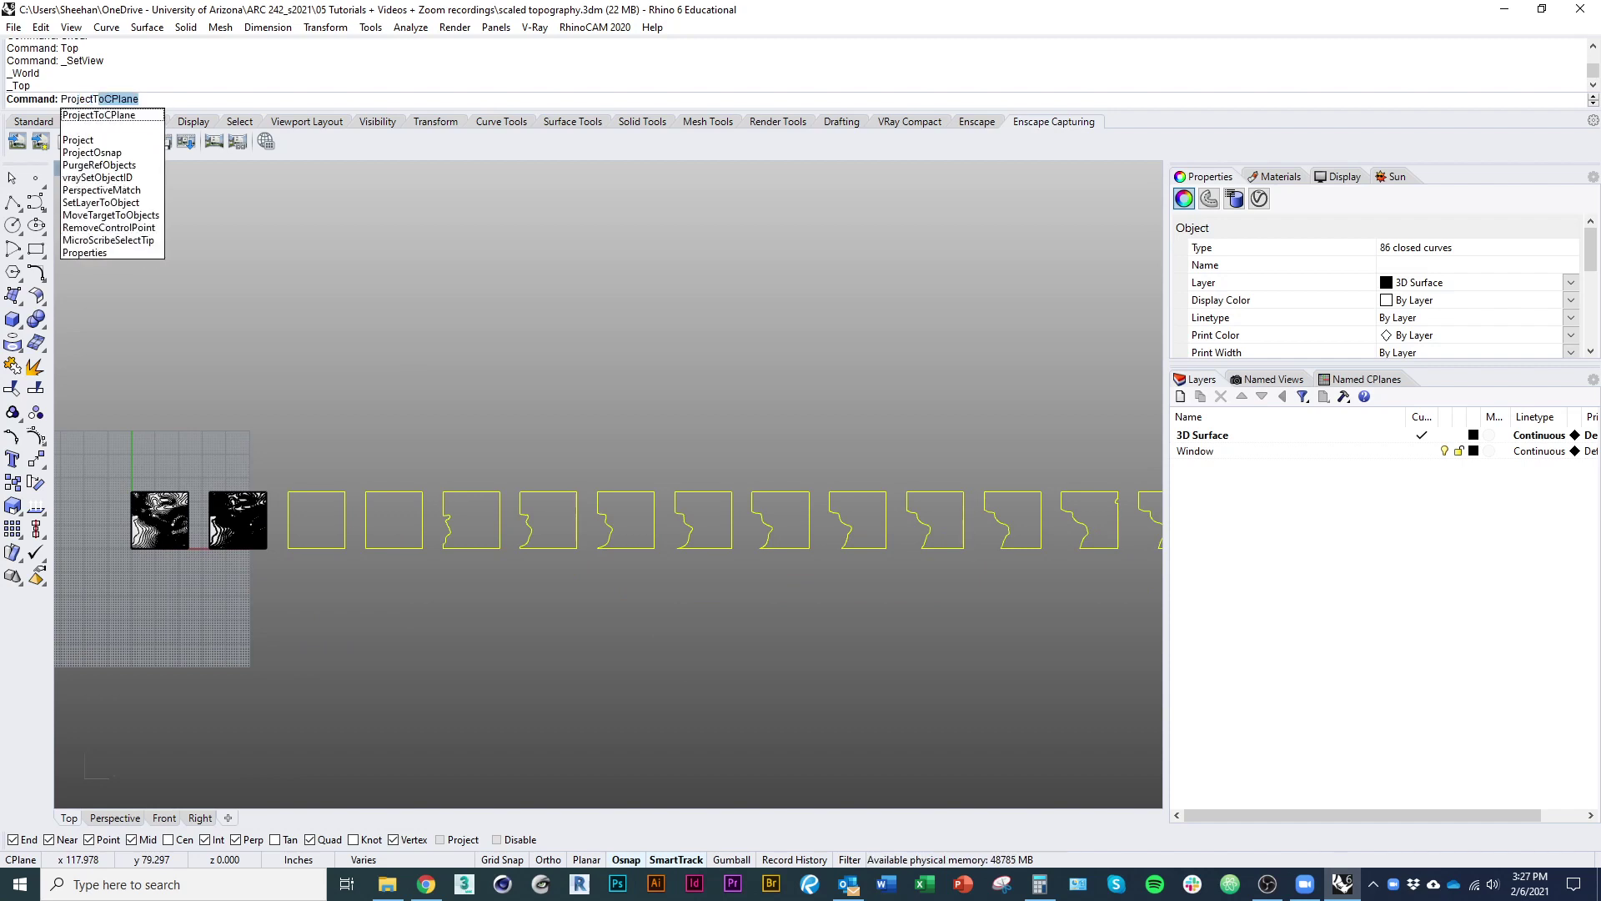
type("o")
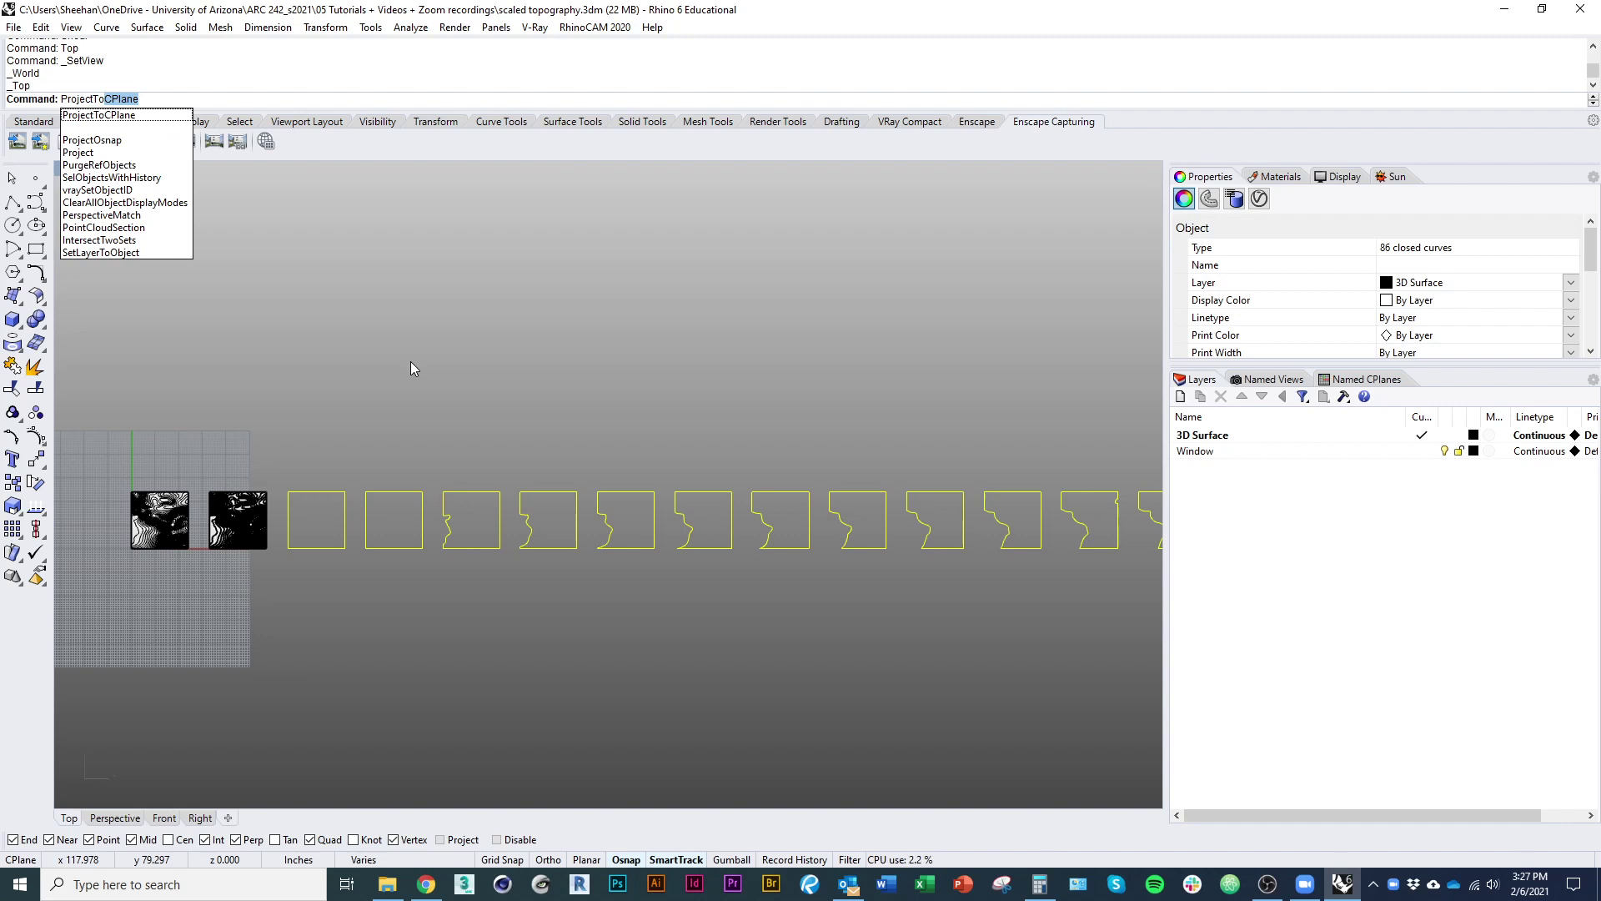
key("Return")
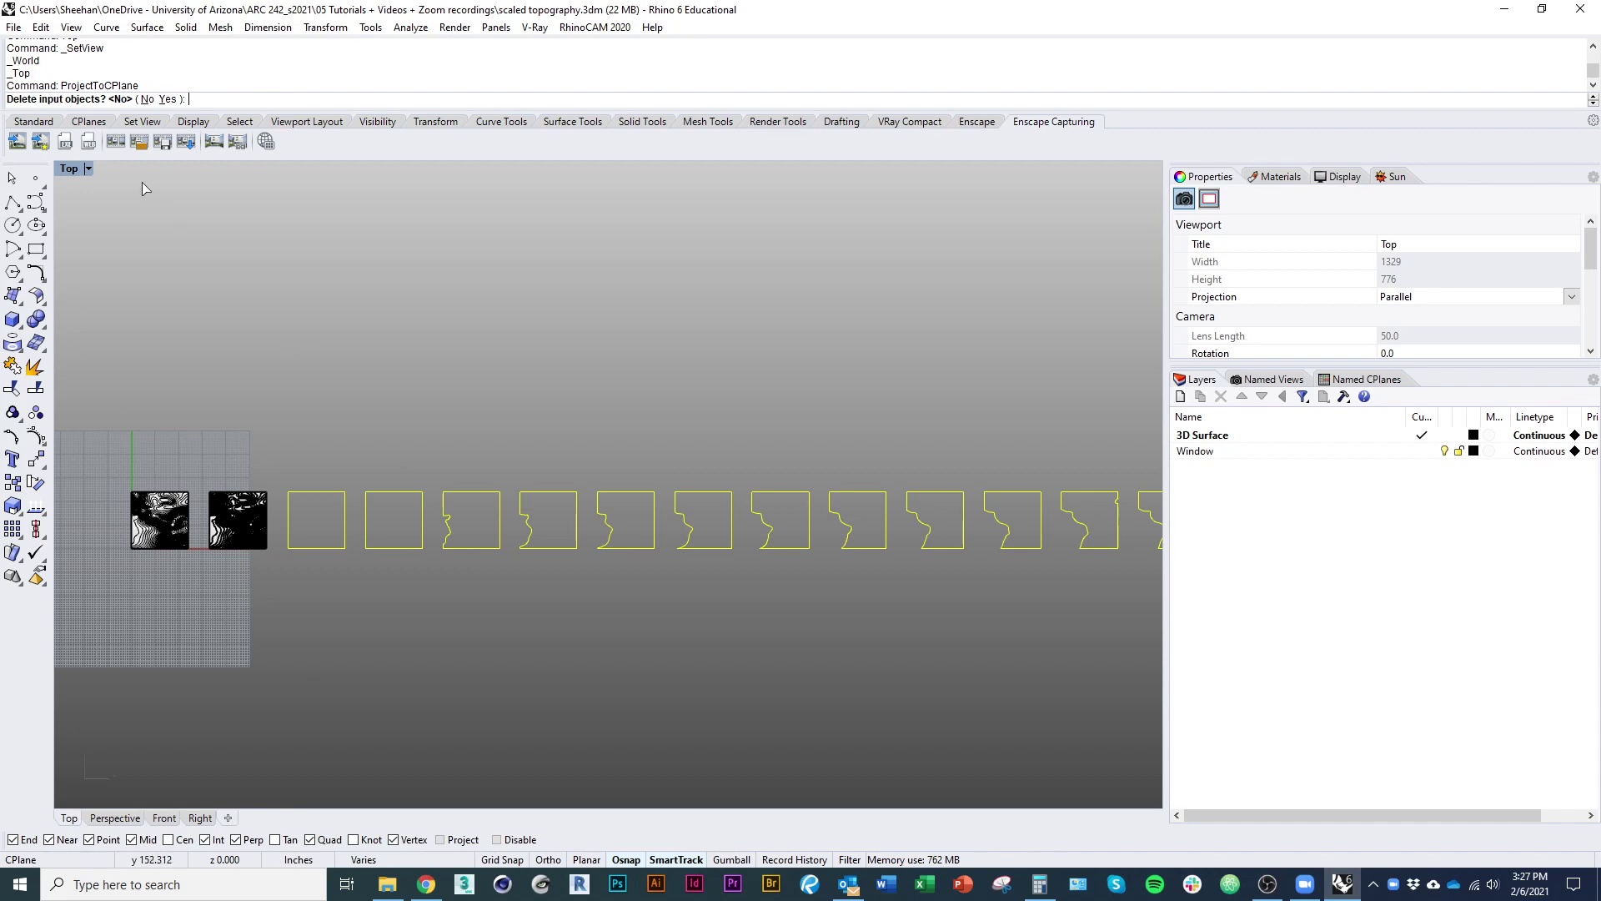
left_click(168, 99)
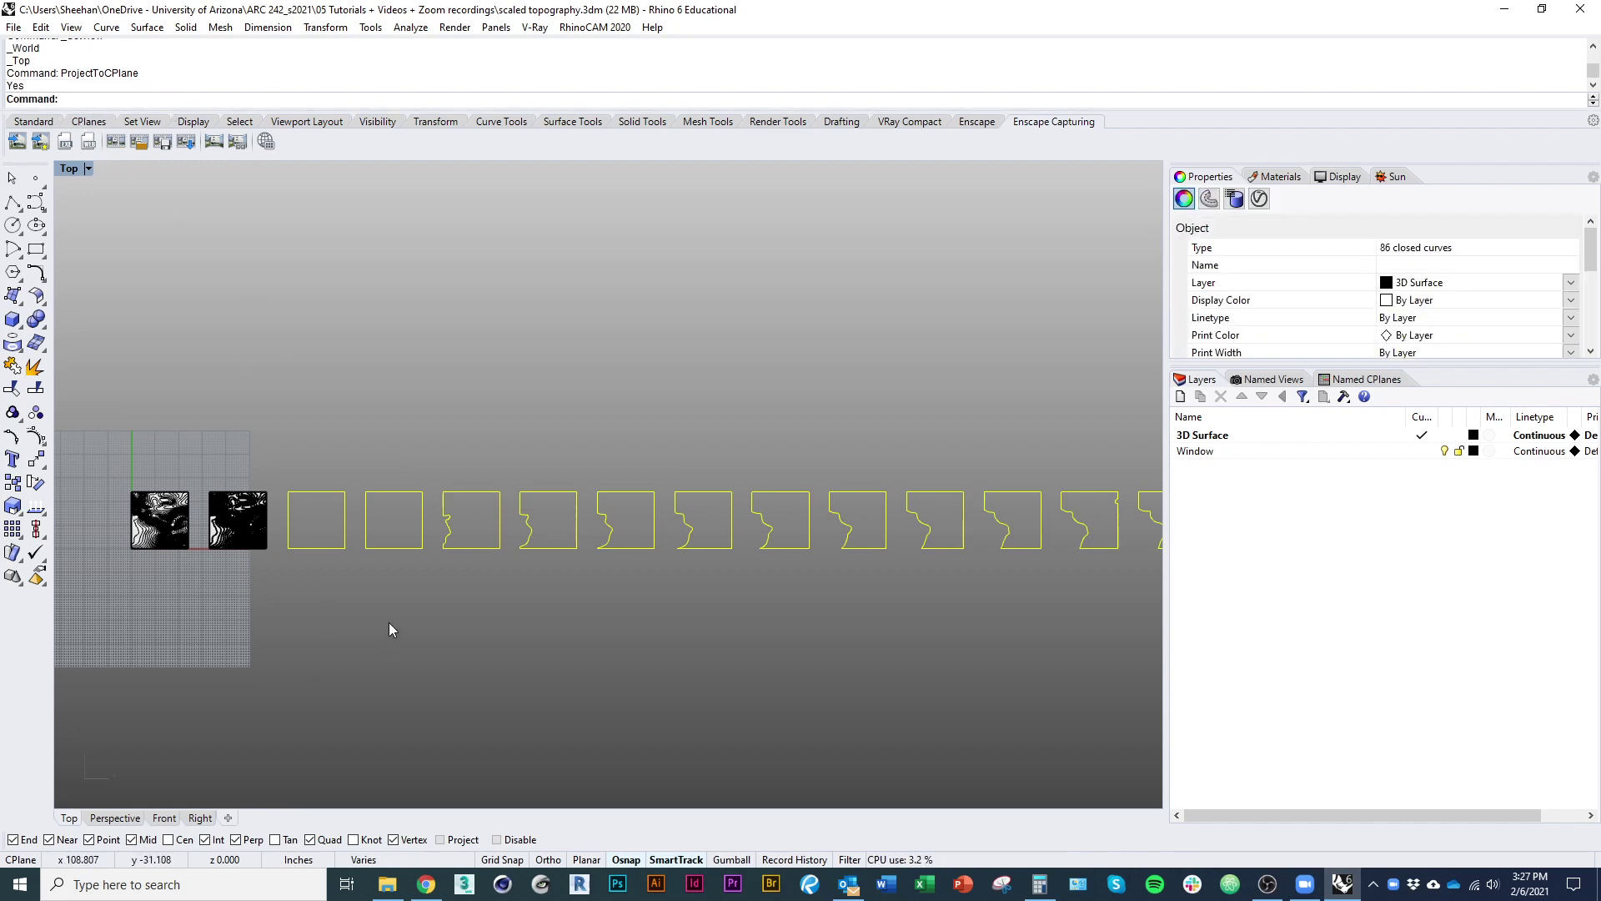
Compare the outlines from a low side angle before and after flattening by undoing and redoing the projection
right_click_drag(459, 640, 488, 376, "ctrl+shift")
right_click_drag(992, 552, 275, 507)
right_click_drag(834, 525, 249, 500)
key("ctrl+z")
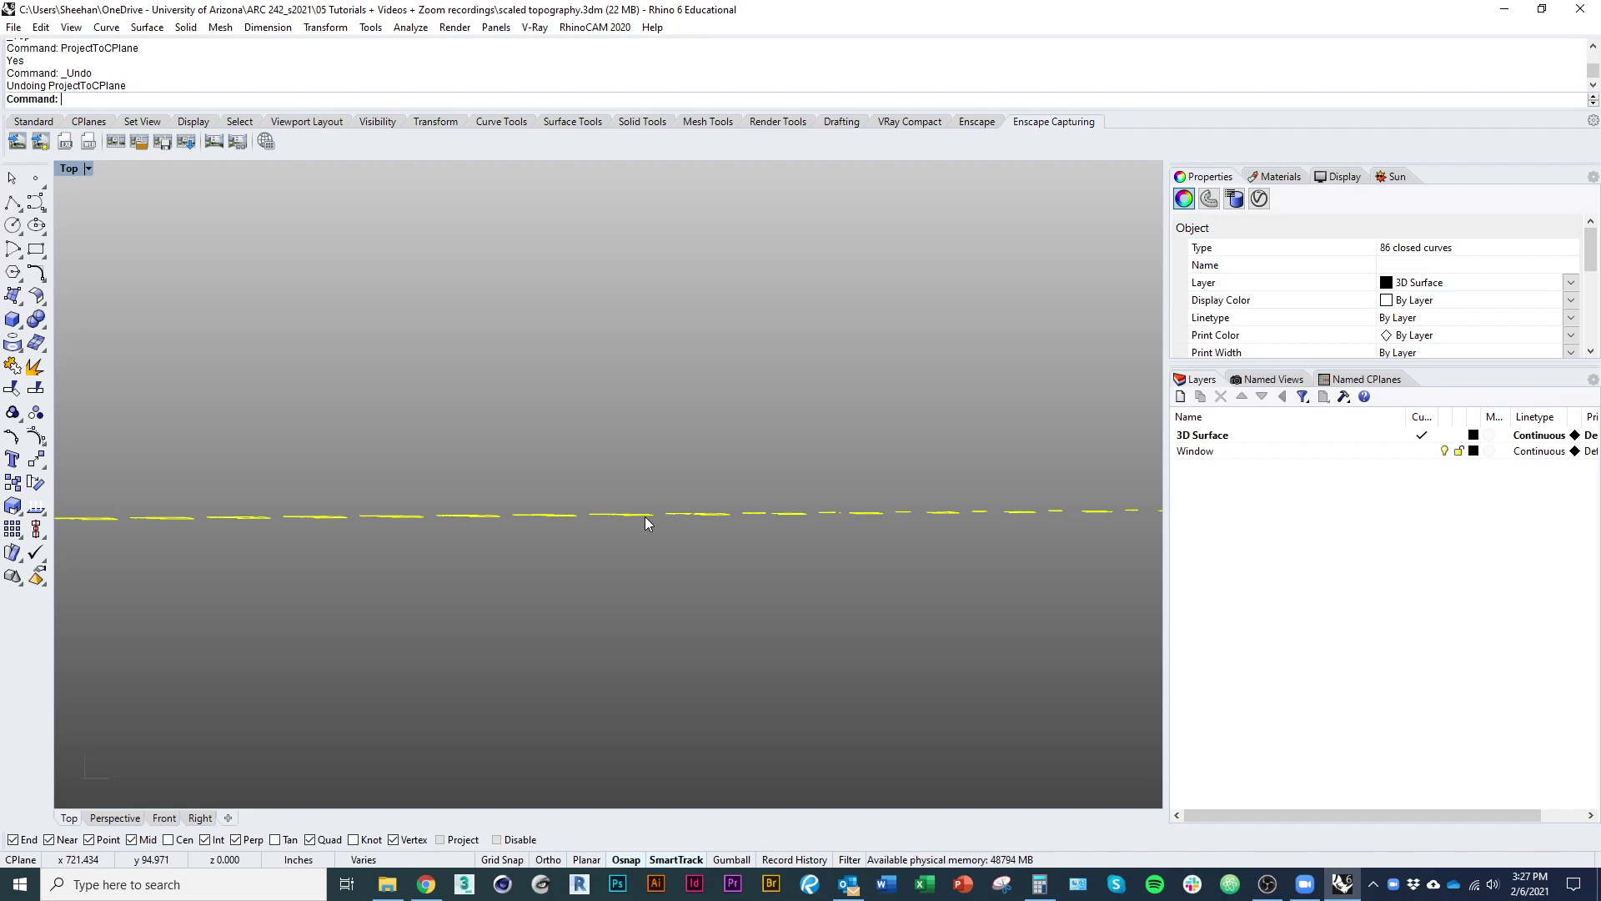
key("ctrl+y")
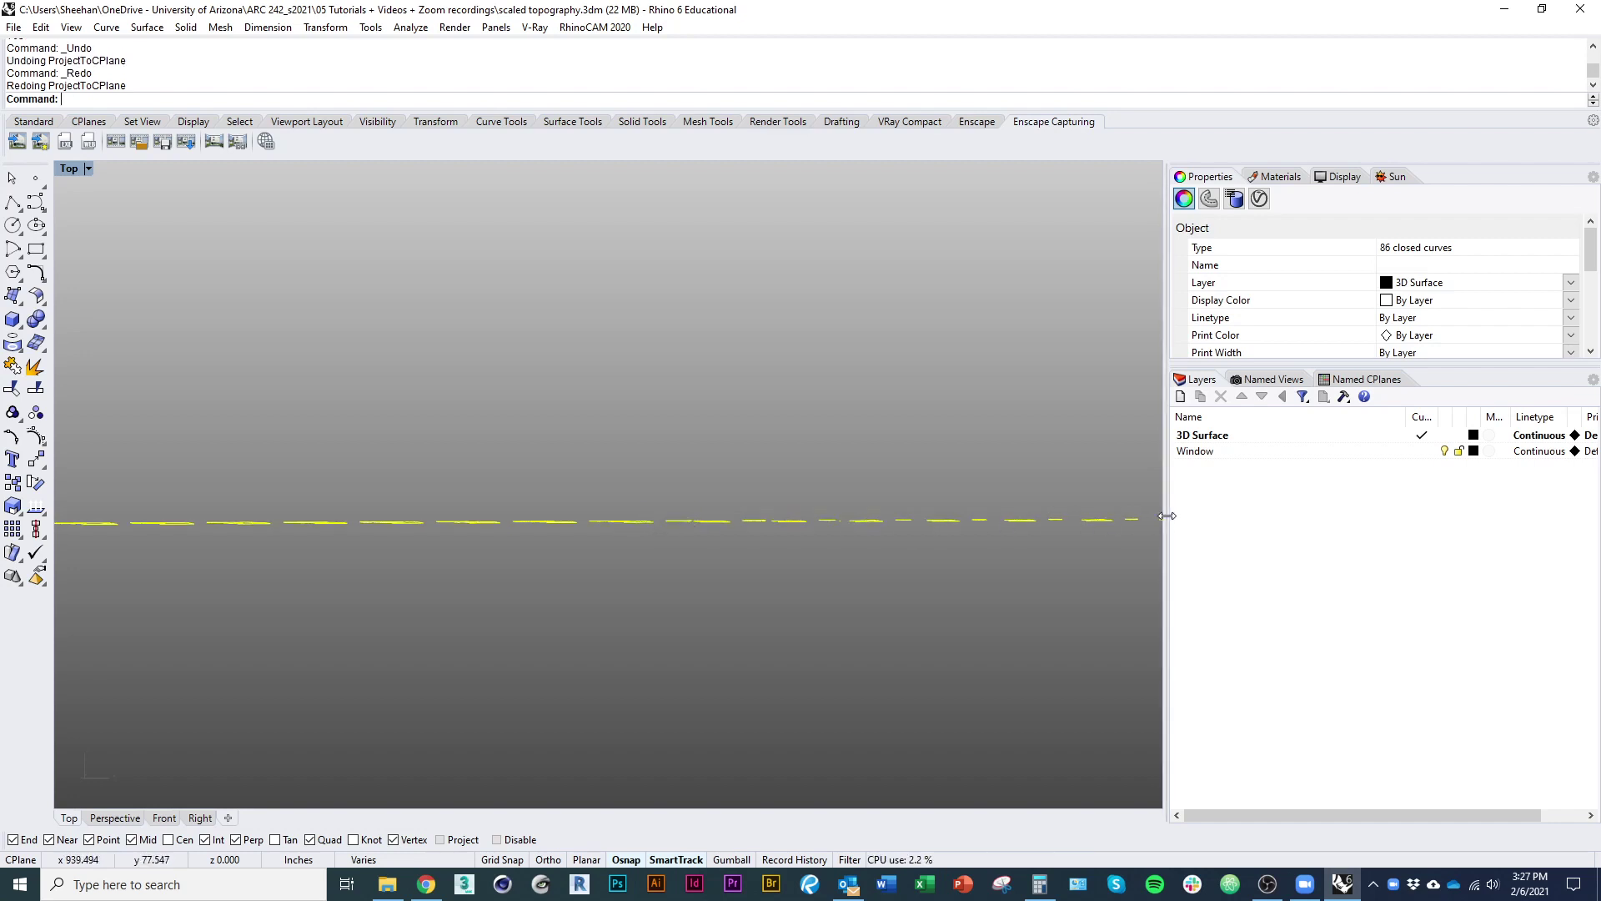
right_click_drag(838, 538, 108, 547)
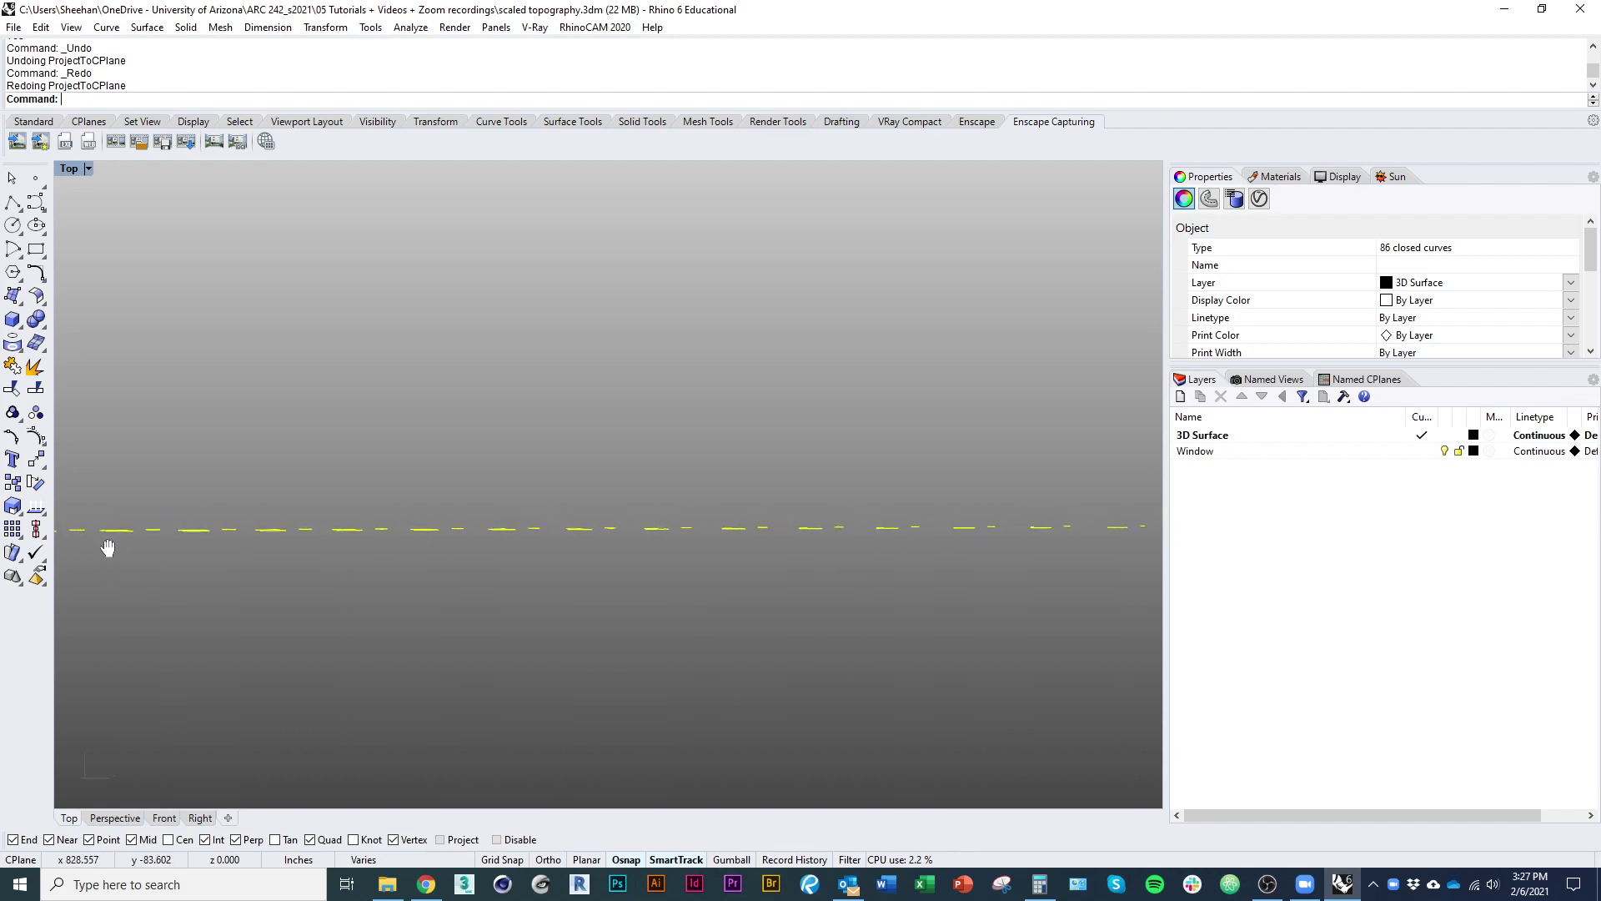
right_click_drag(1155, 551, 107, 557)
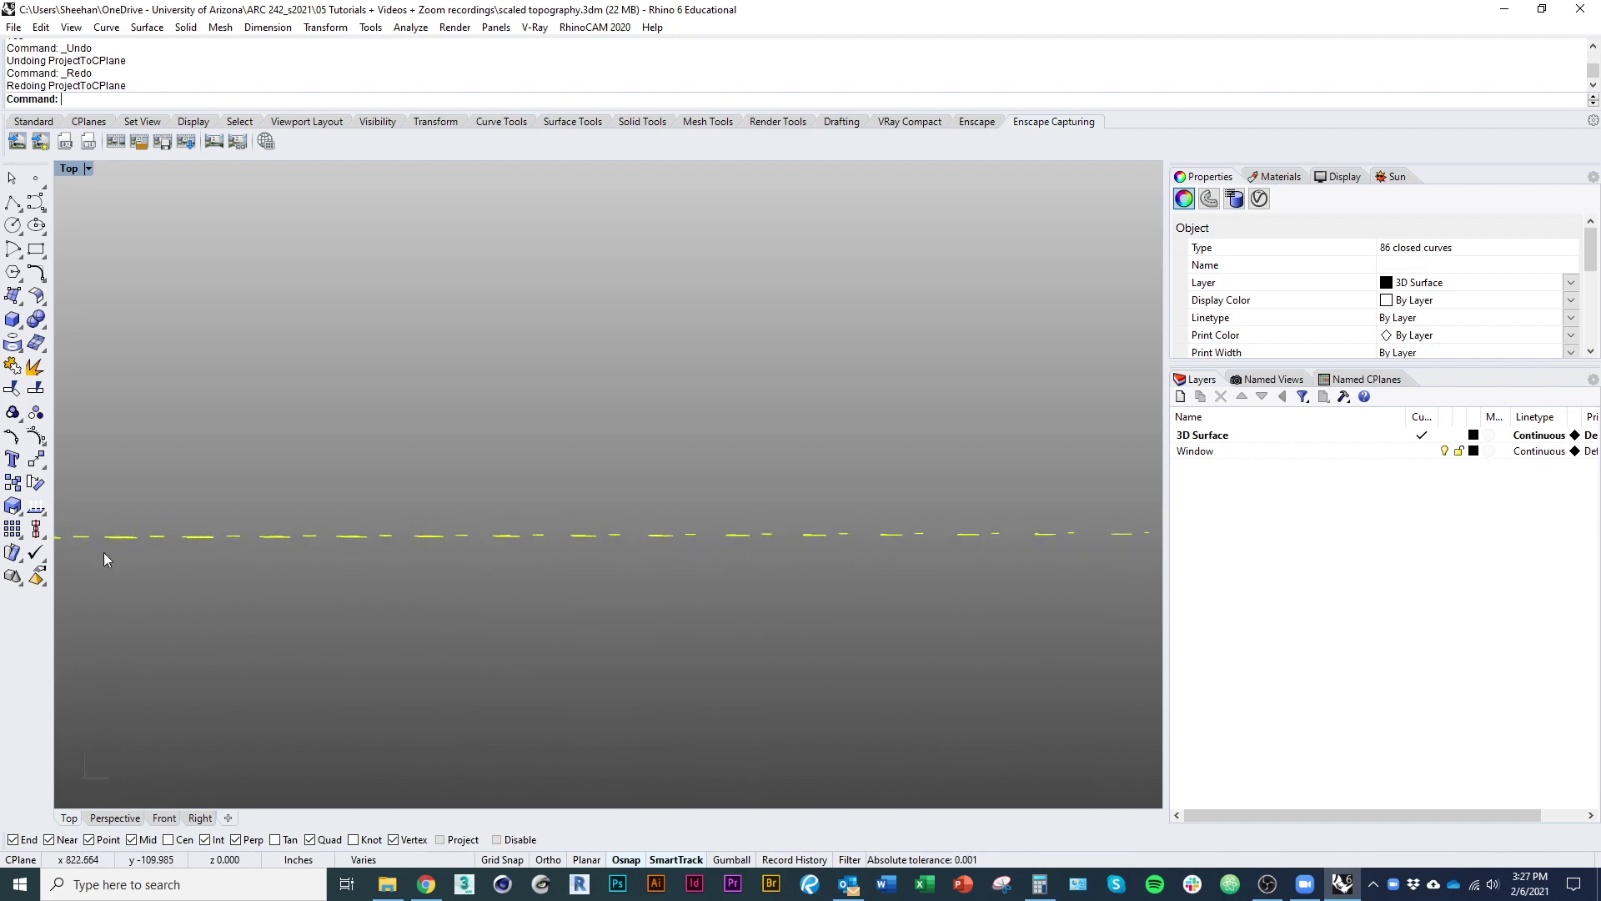
Reset the viewport to the world Top view and deselect the flattened contour outlines
left_click(115, 817)
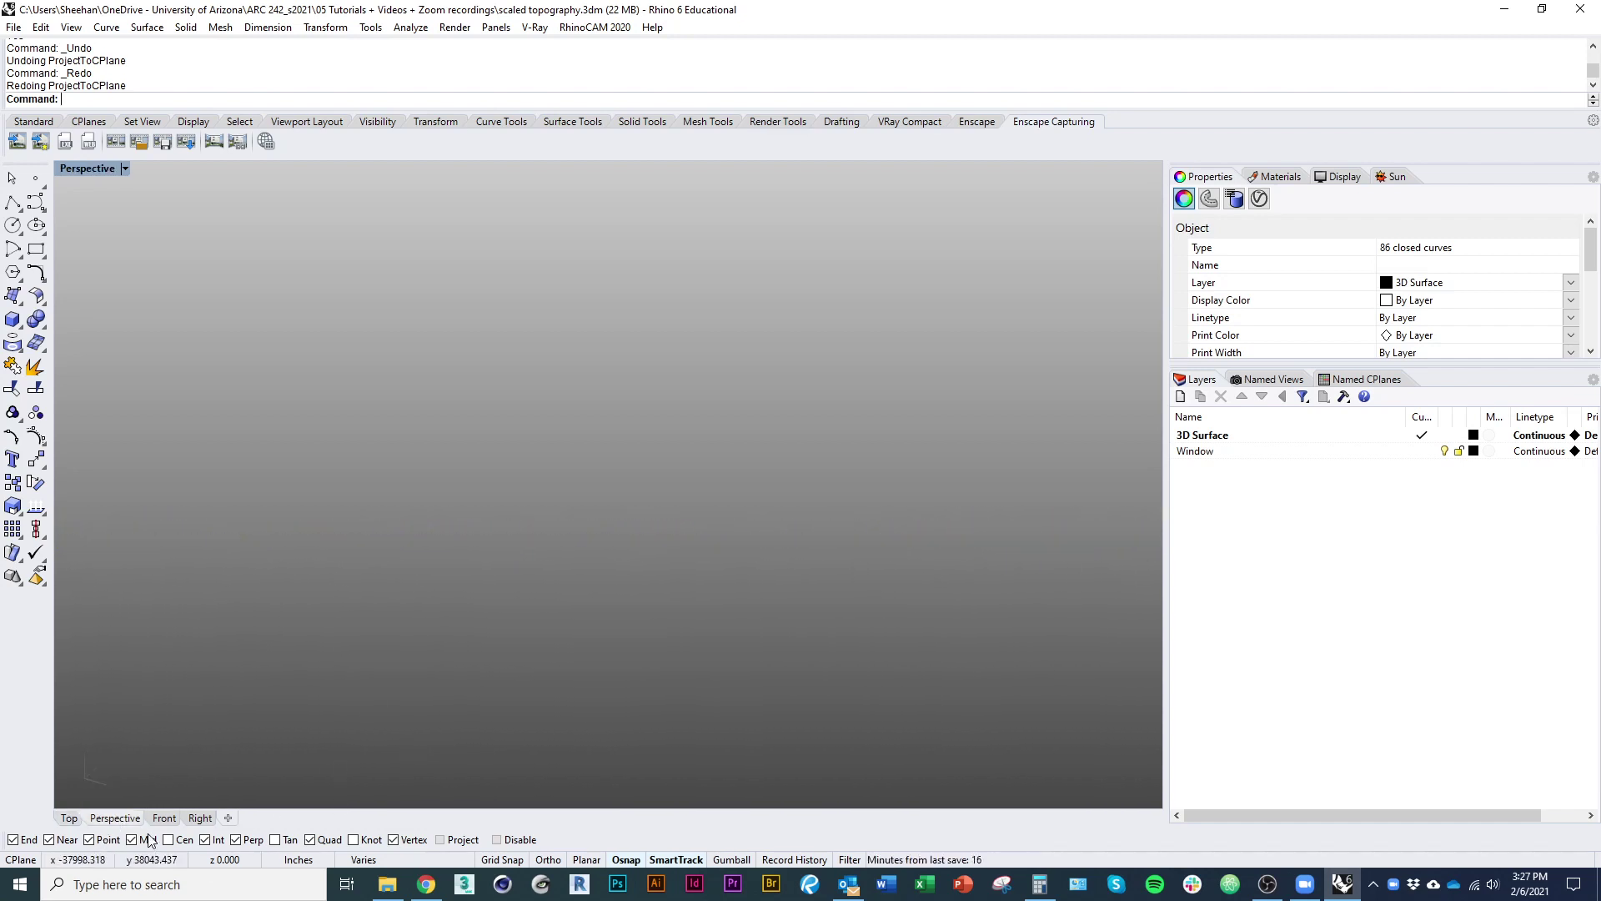
left_click(70, 817)
scroll(465, 509, "down", 8)
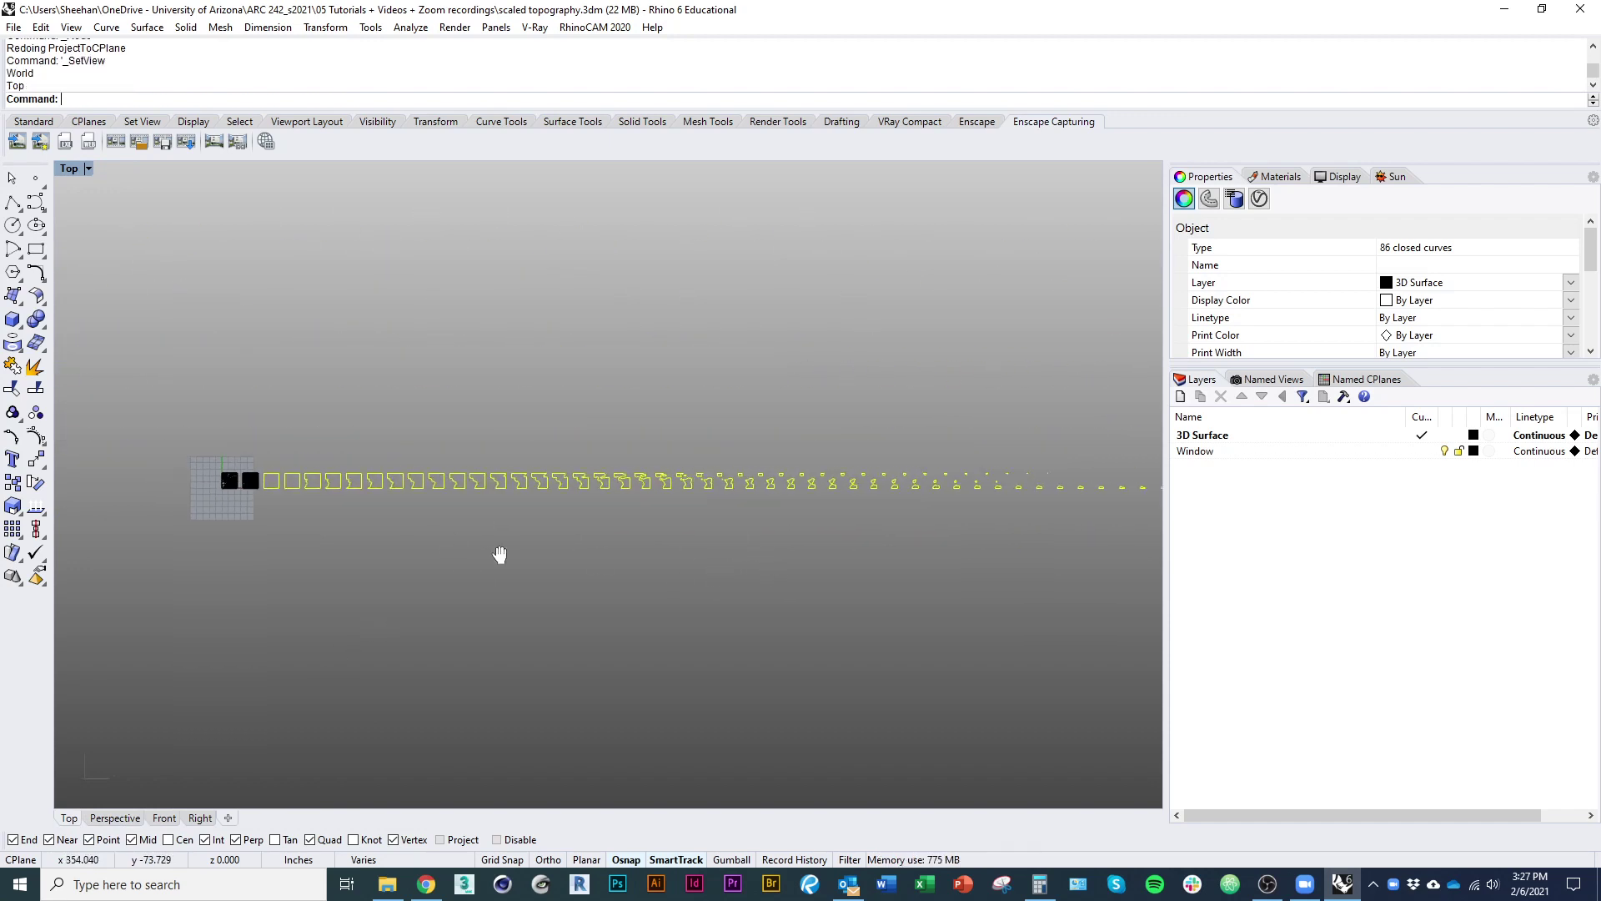
scroll(471, 514, "up", 7)
right_click_drag(454, 522, 433, 576)
scroll(415, 577, "up", 6)
left_click(414, 664)
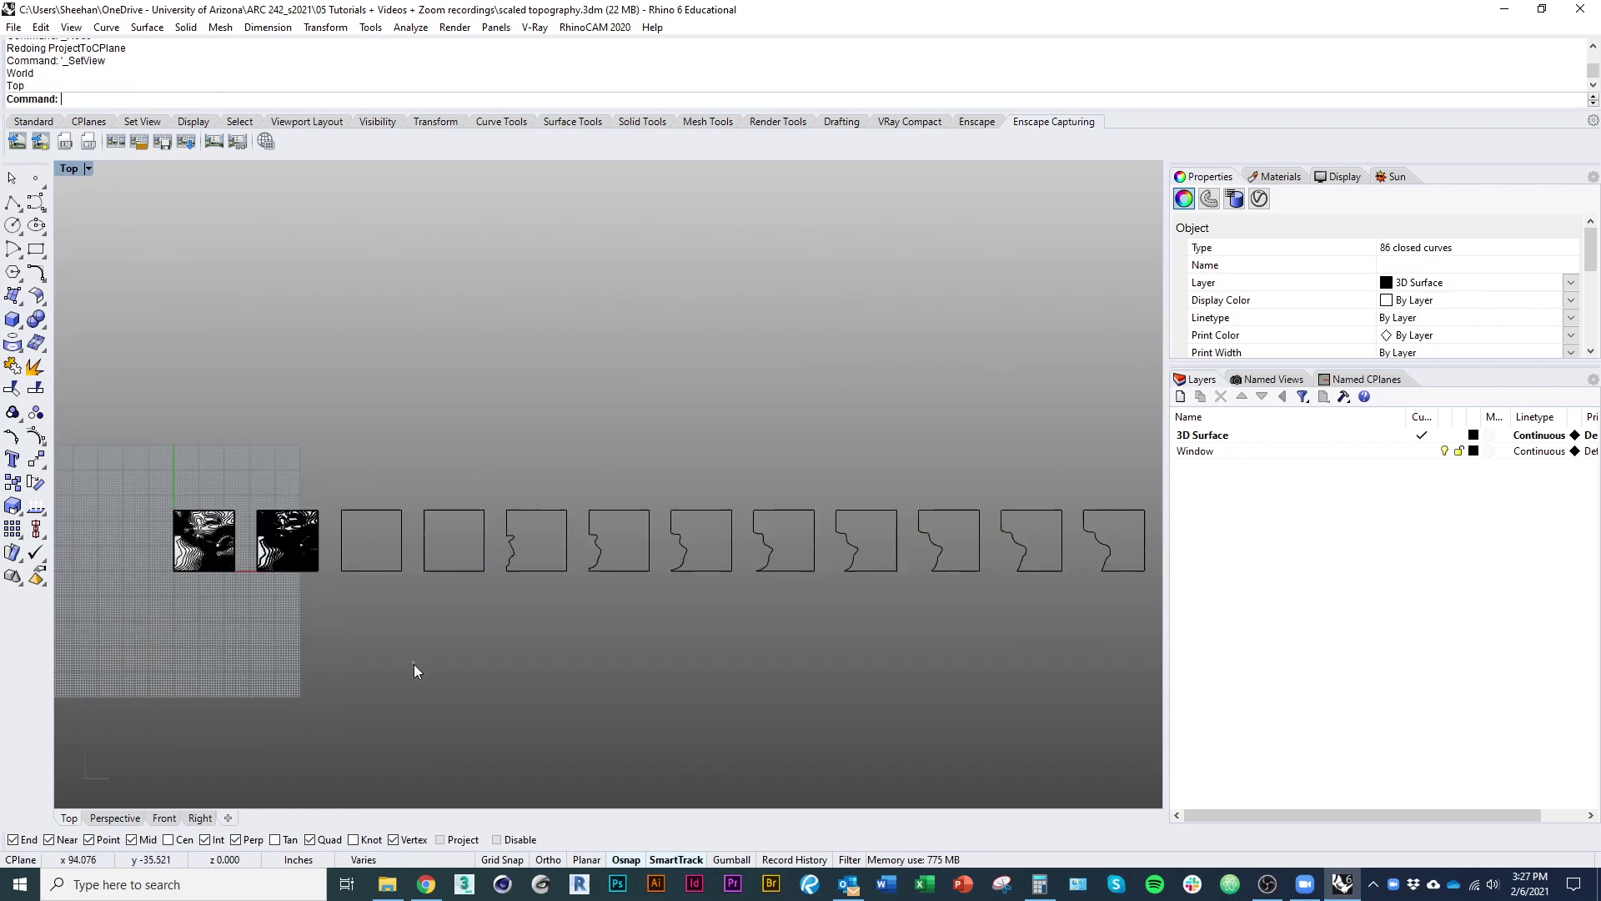
right_click_drag(520, 655, 633, 669)
scroll(492, 638, "down", 3)
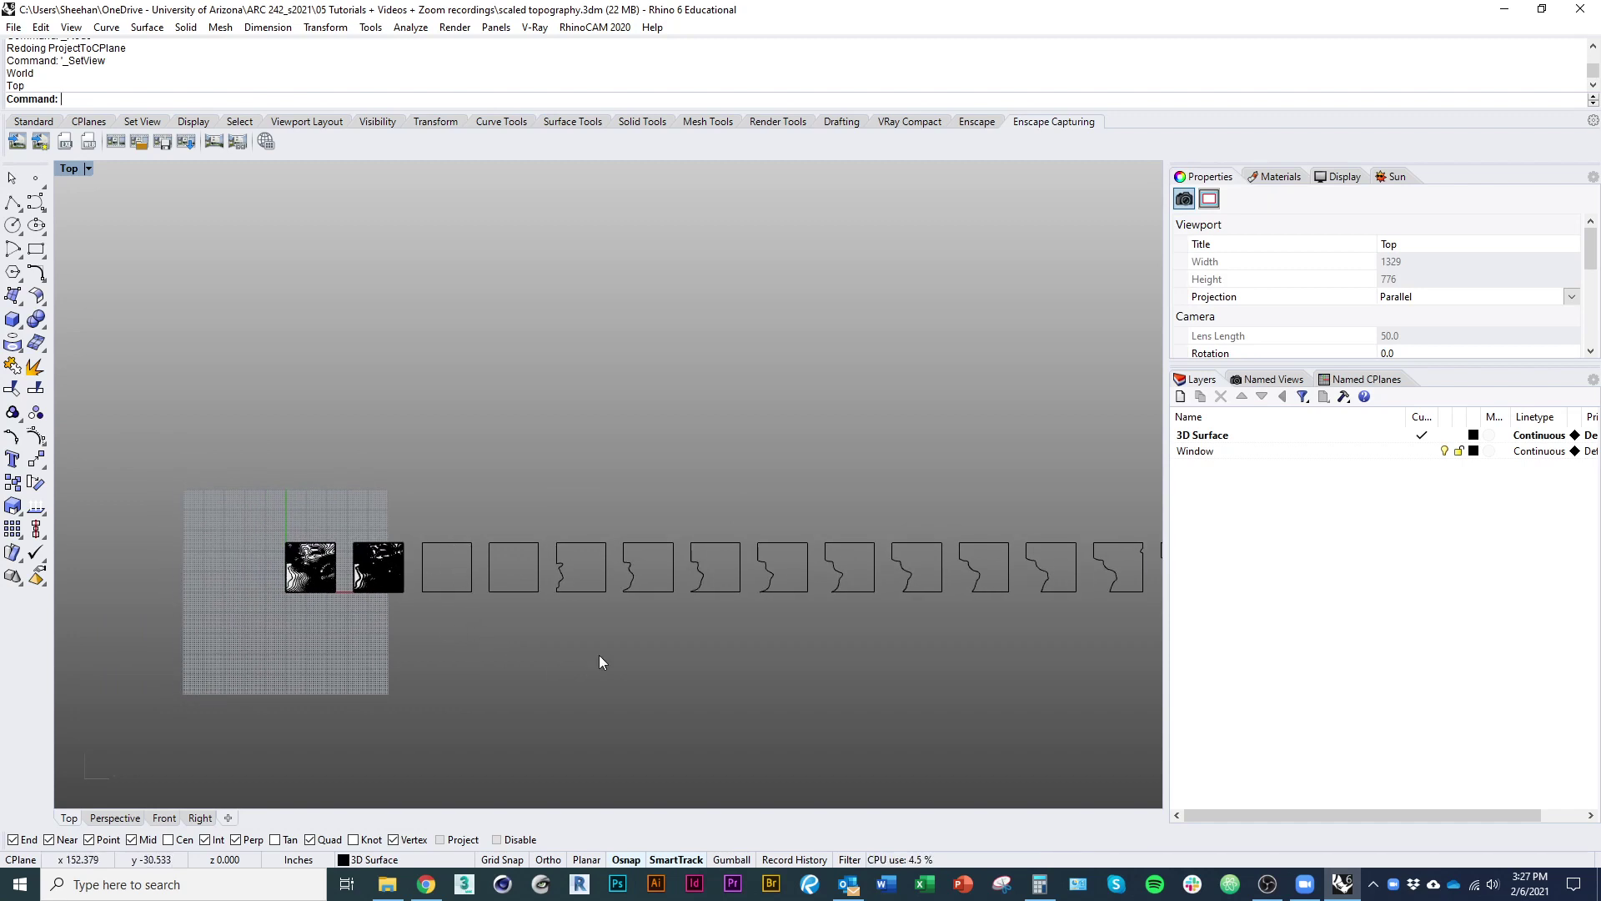
right_click_drag(668, 654, 413, 664)
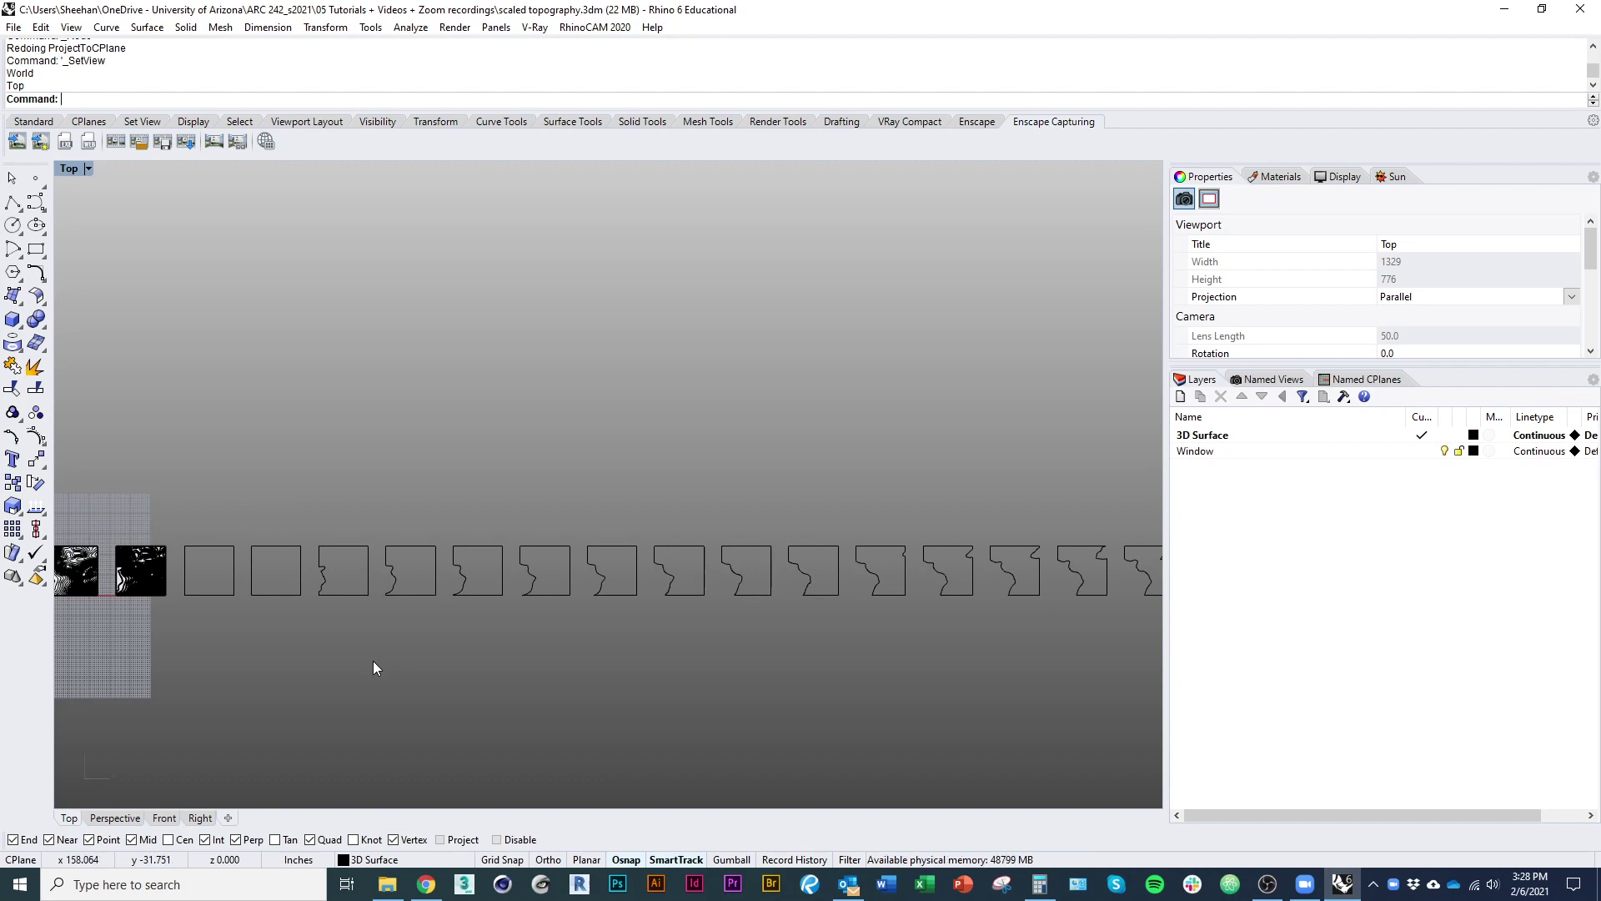
Select the base layer of the stepped topography model, zoom to it in an oblique view and clear the selection
right_click_drag(232, 654, 309, 547, "ctrl+shift")
scroll(313, 768, "up", 8)
right_click_drag(322, 717, 364, 493)
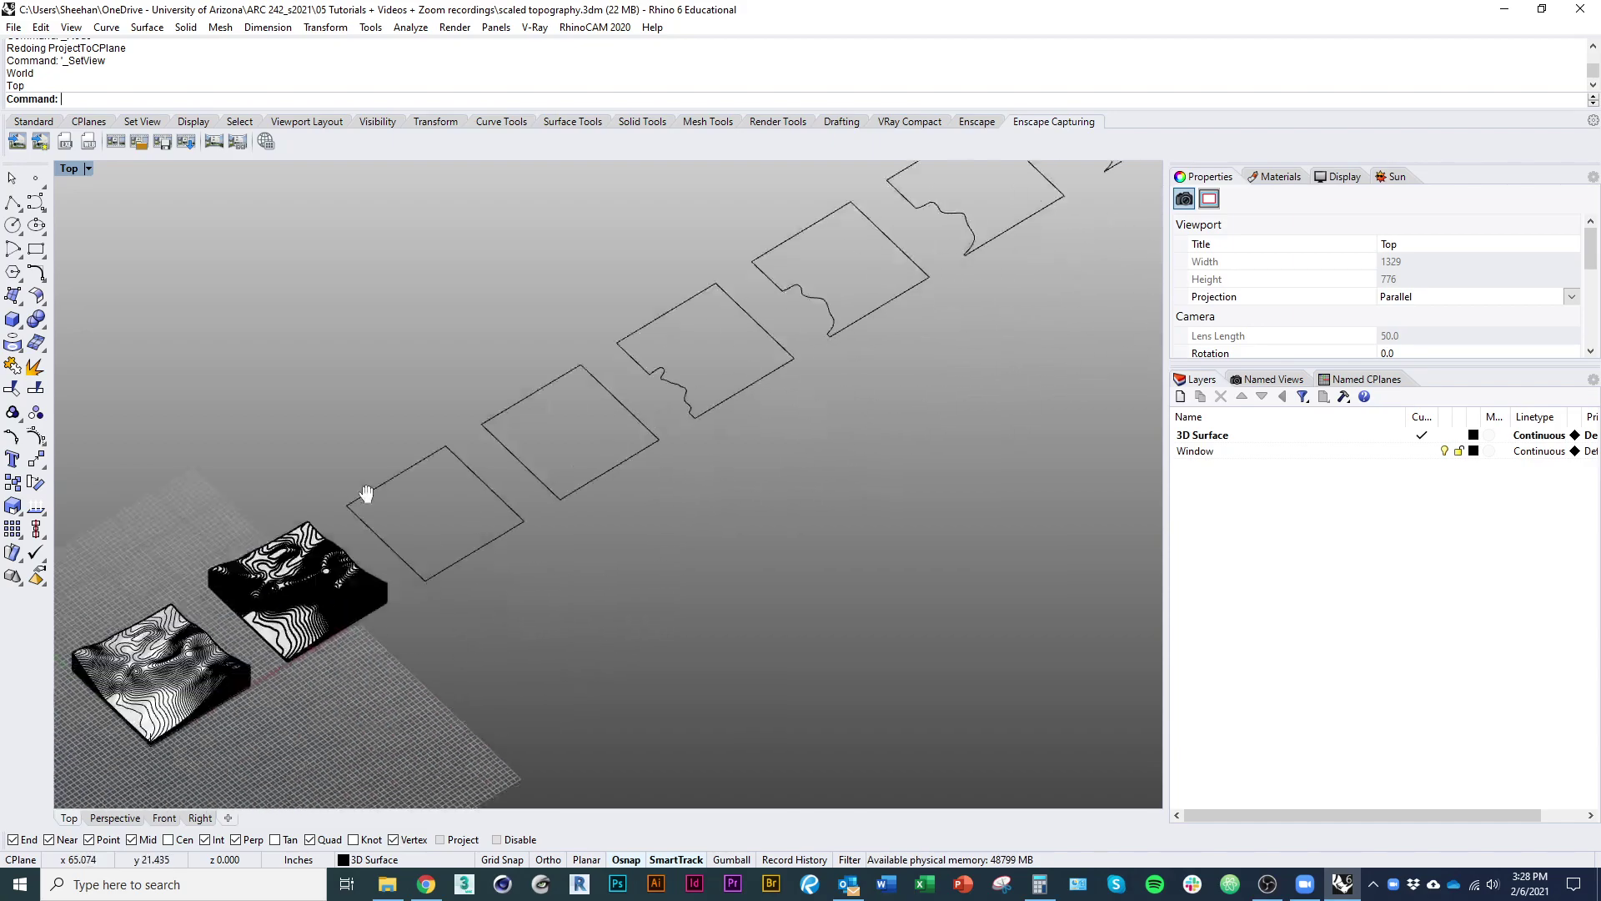
scroll(322, 587, "up", 10)
right_click_drag(415, 586, 426, 500)
right_click_drag(423, 659, 390, 637, "ctrl+shift")
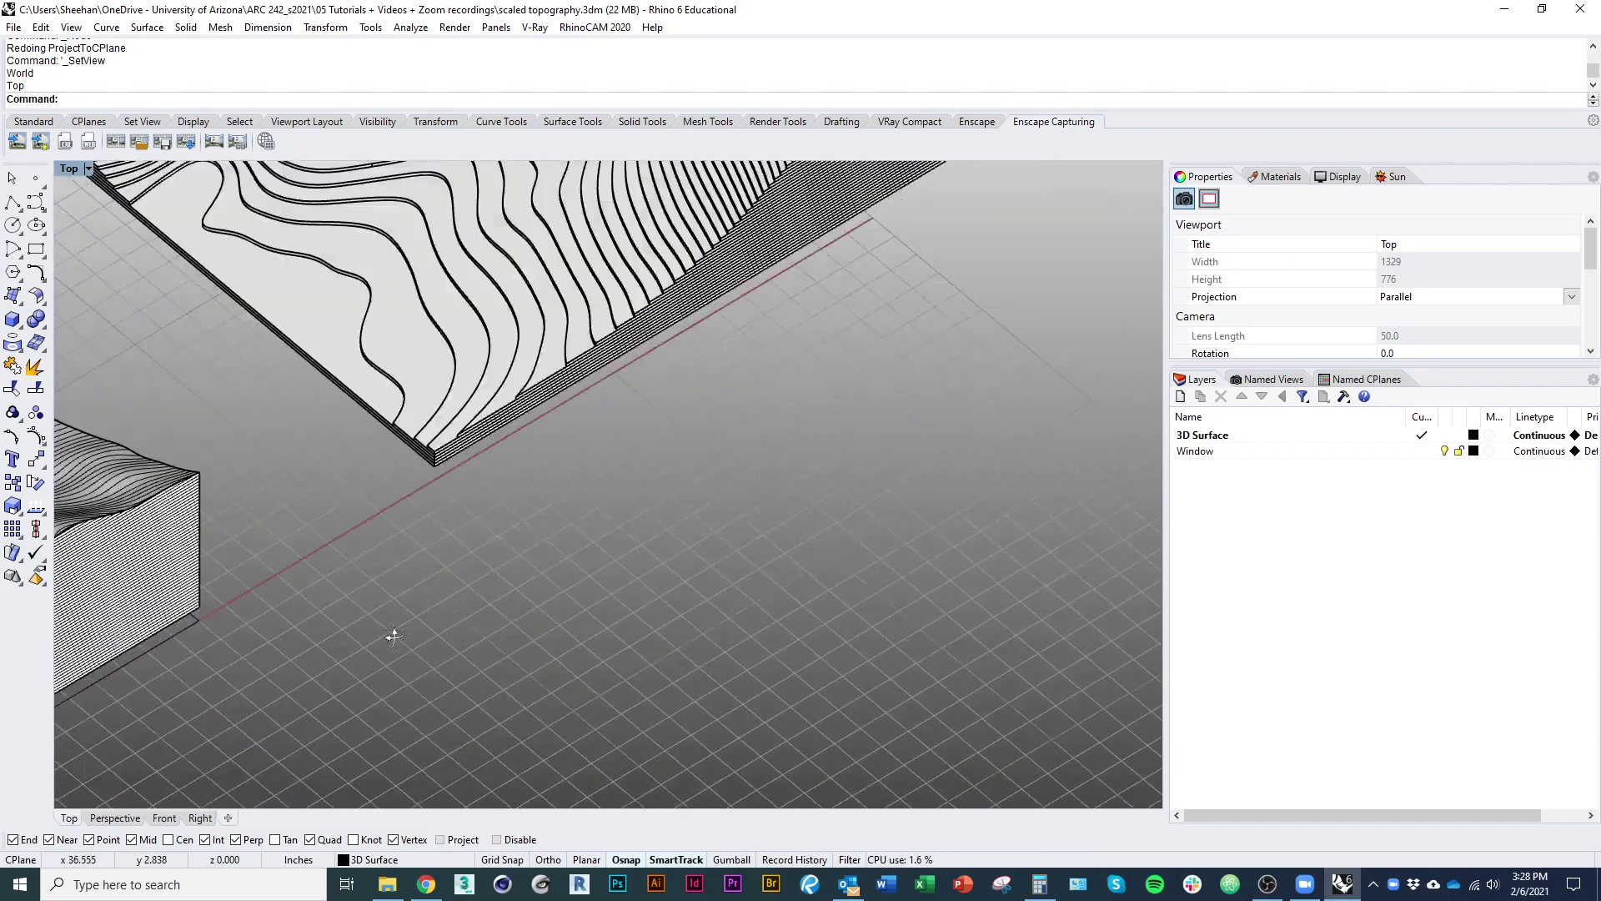
scroll(386, 642, "down", 5)
left_click(423, 521)
type("zsa")
key("Return")
scroll(407, 501, "down", 2)
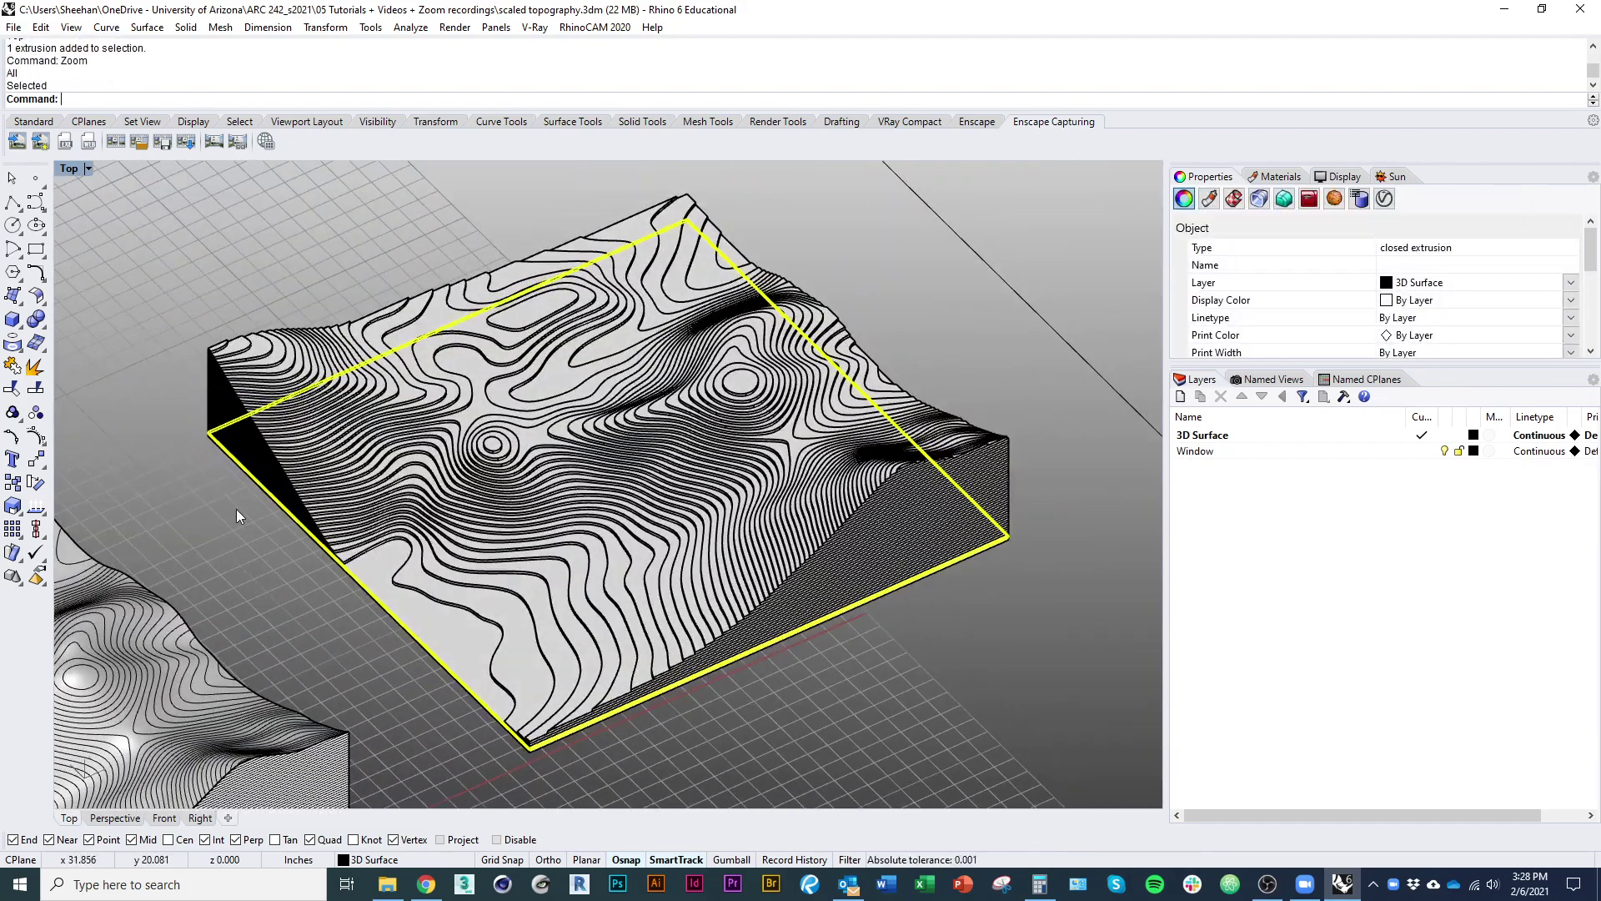
key("Escape")
scroll(415, 581, "down", 2)
scroll(497, 653, "up", 4)
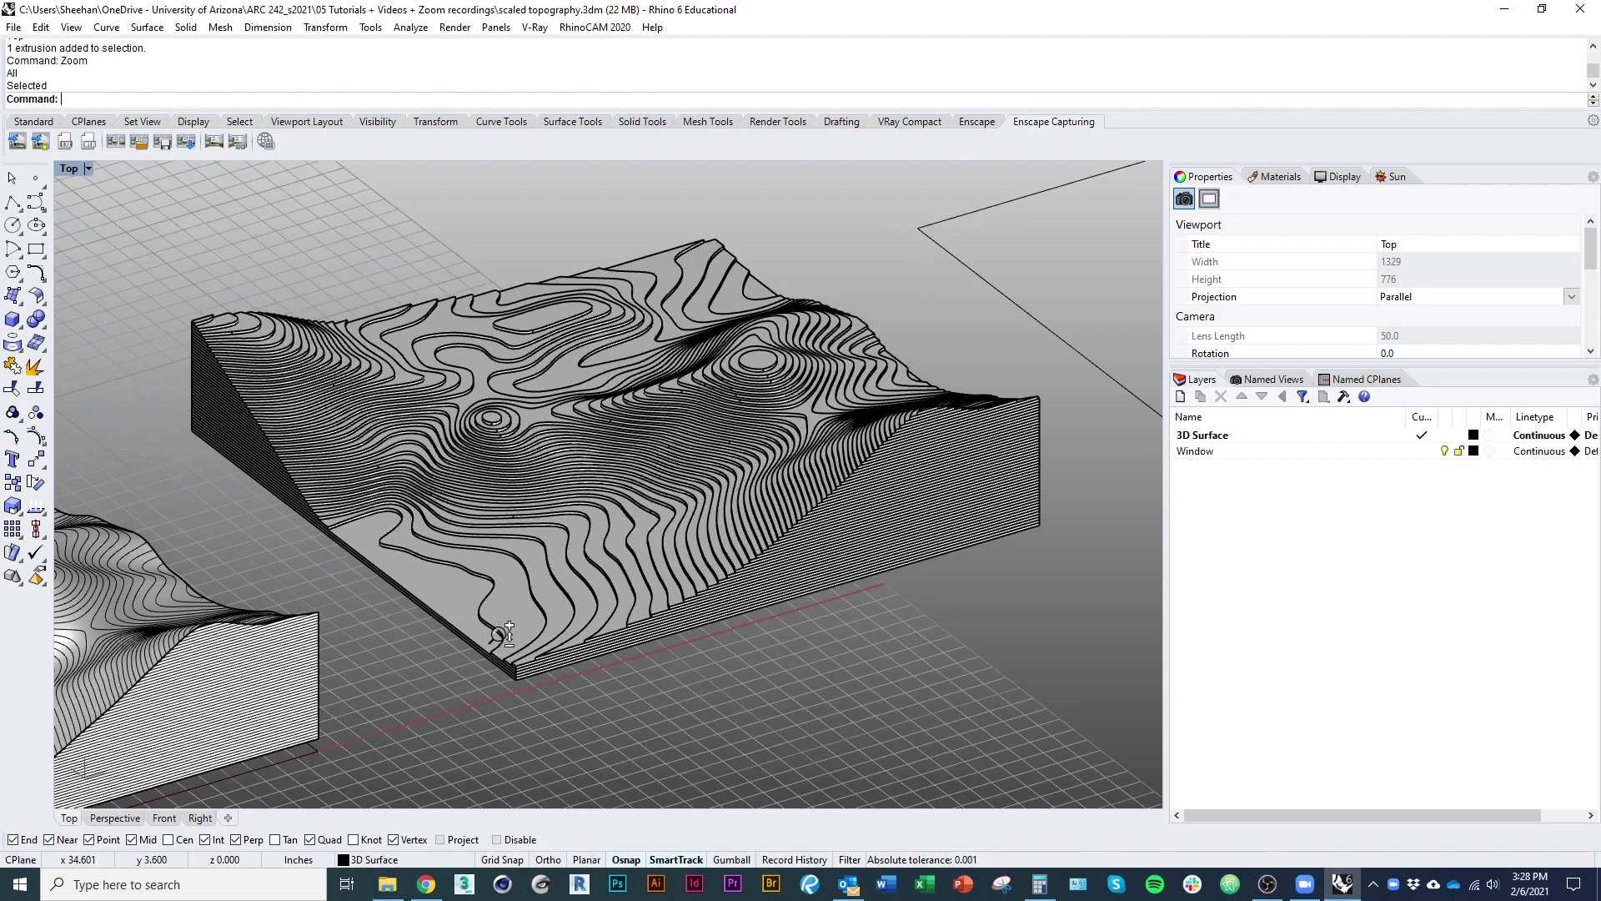
Examine the footprint of the base layer and of an upper contour layer on the stepped model by selecting each
right_click_drag(524, 684, 439, 677)
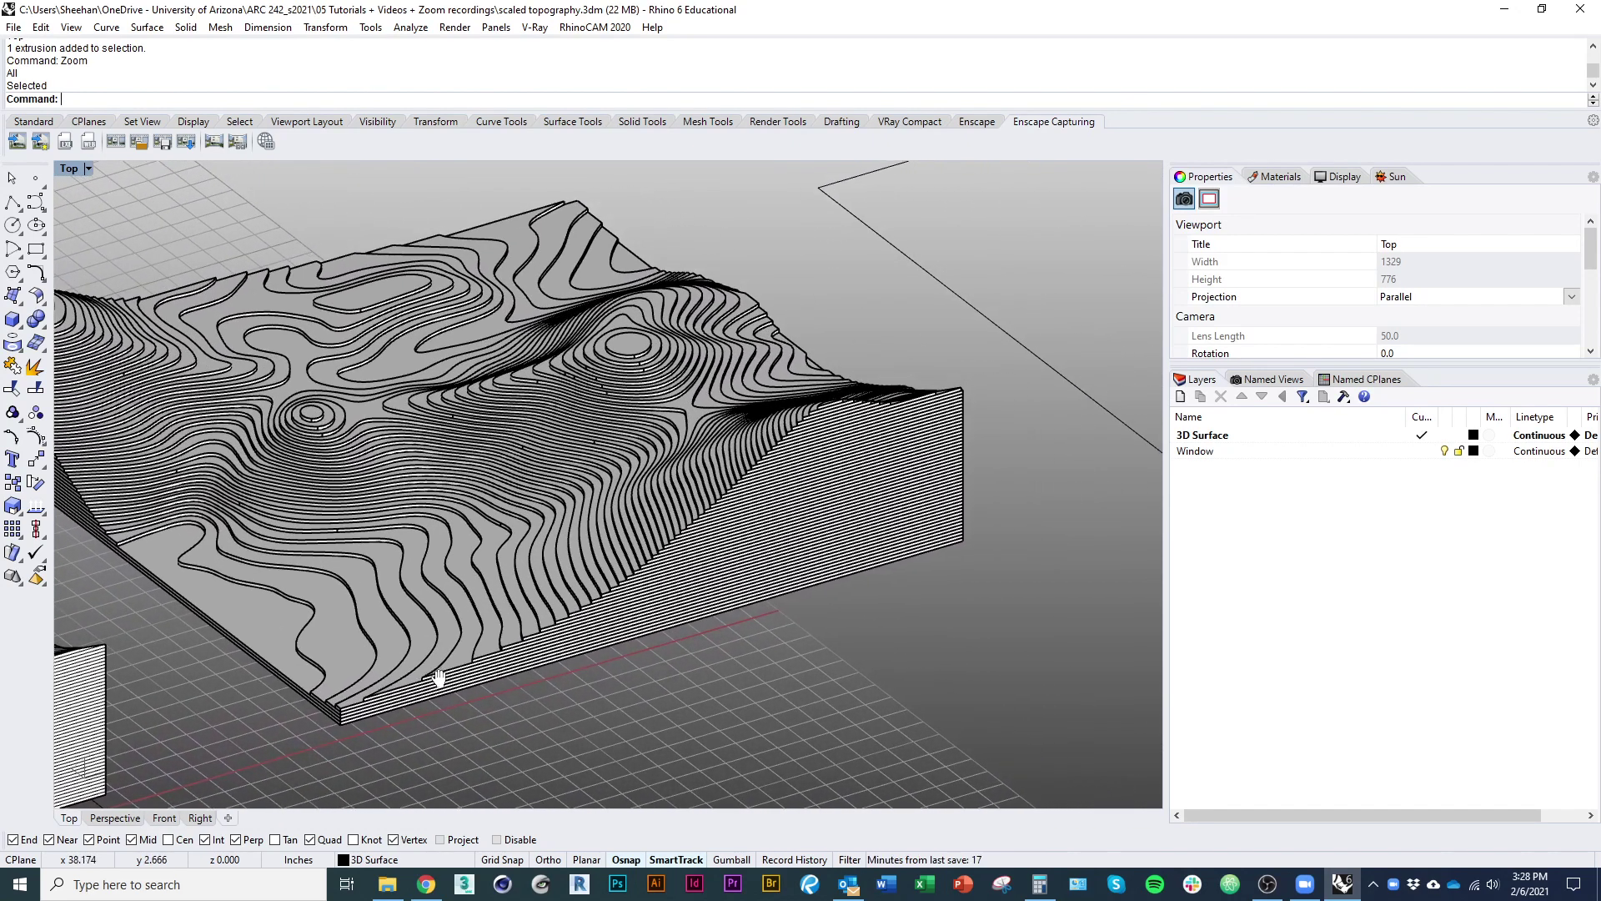
left_click(321, 688)
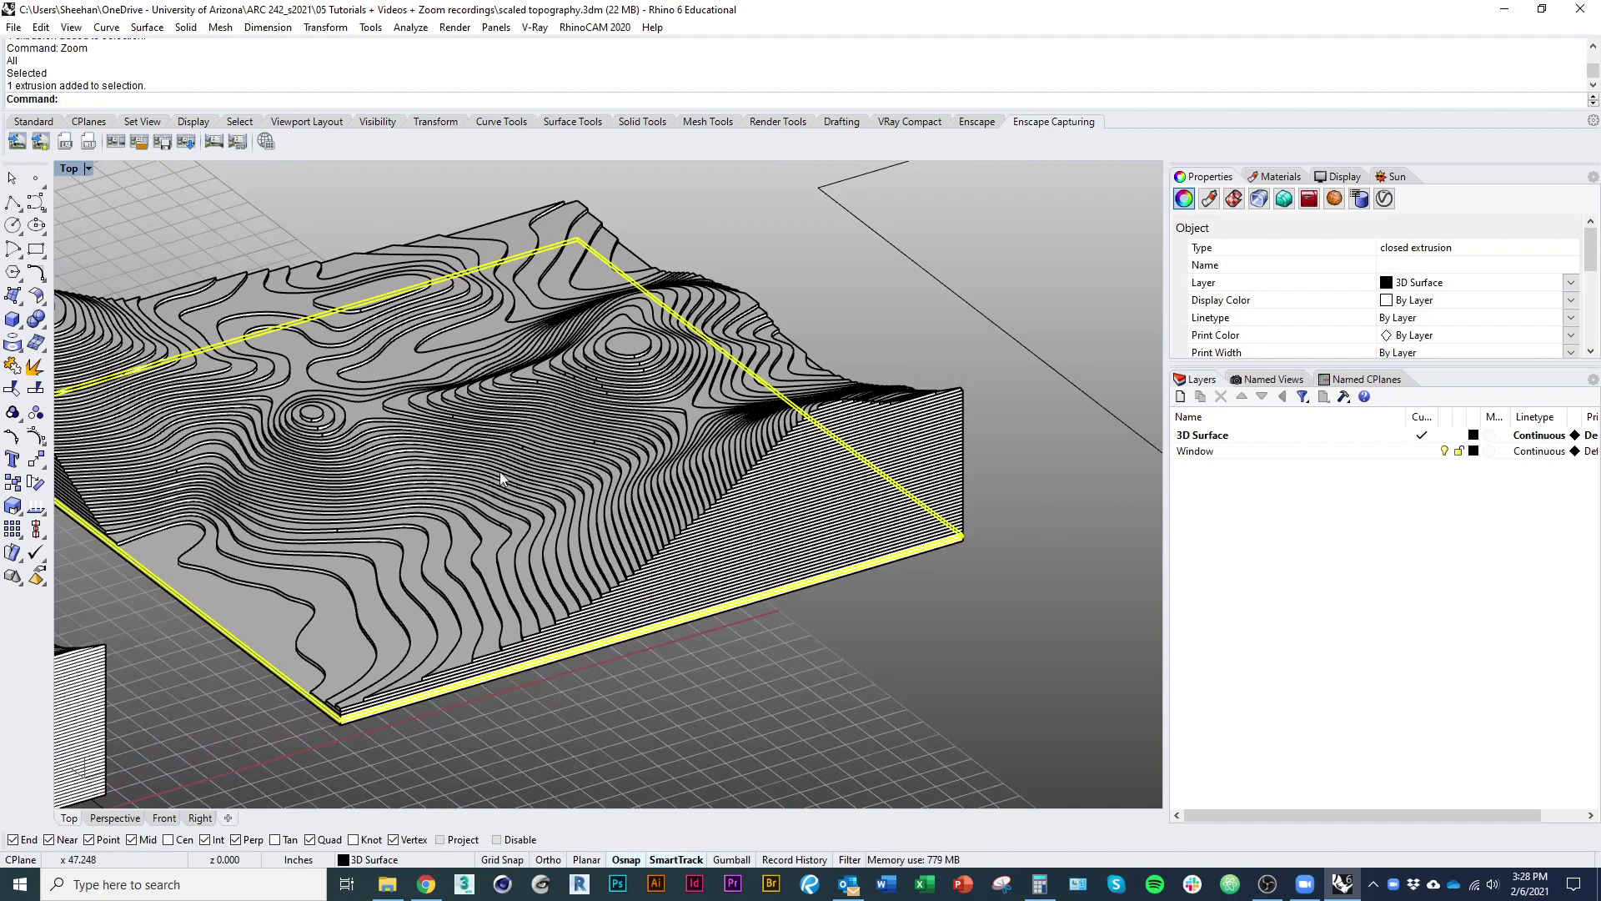
right_click_drag(501, 473, 501, 513, "ctrl+shift")
right_click_drag(333, 366, 415, 563)
left_click(332, 371)
right_click_drag(313, 539, 361, 489)
left_click(322, 524)
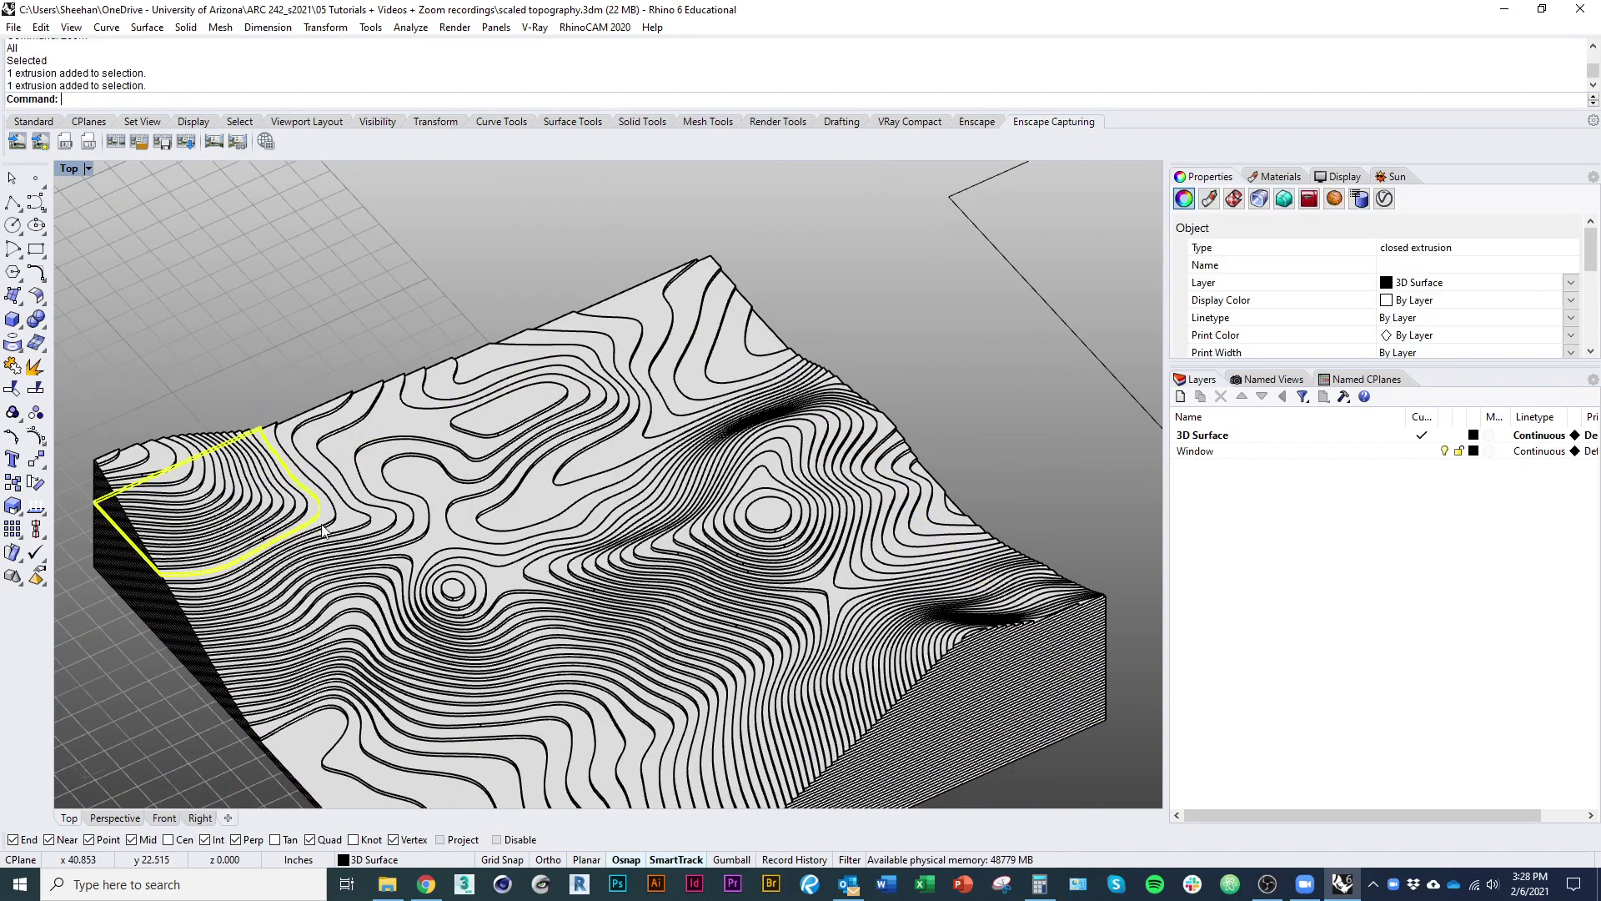
Examine the contour layers around the tall round peak by selecting neighbouring layers one at a time
right_click_drag(588, 509, 318, 375)
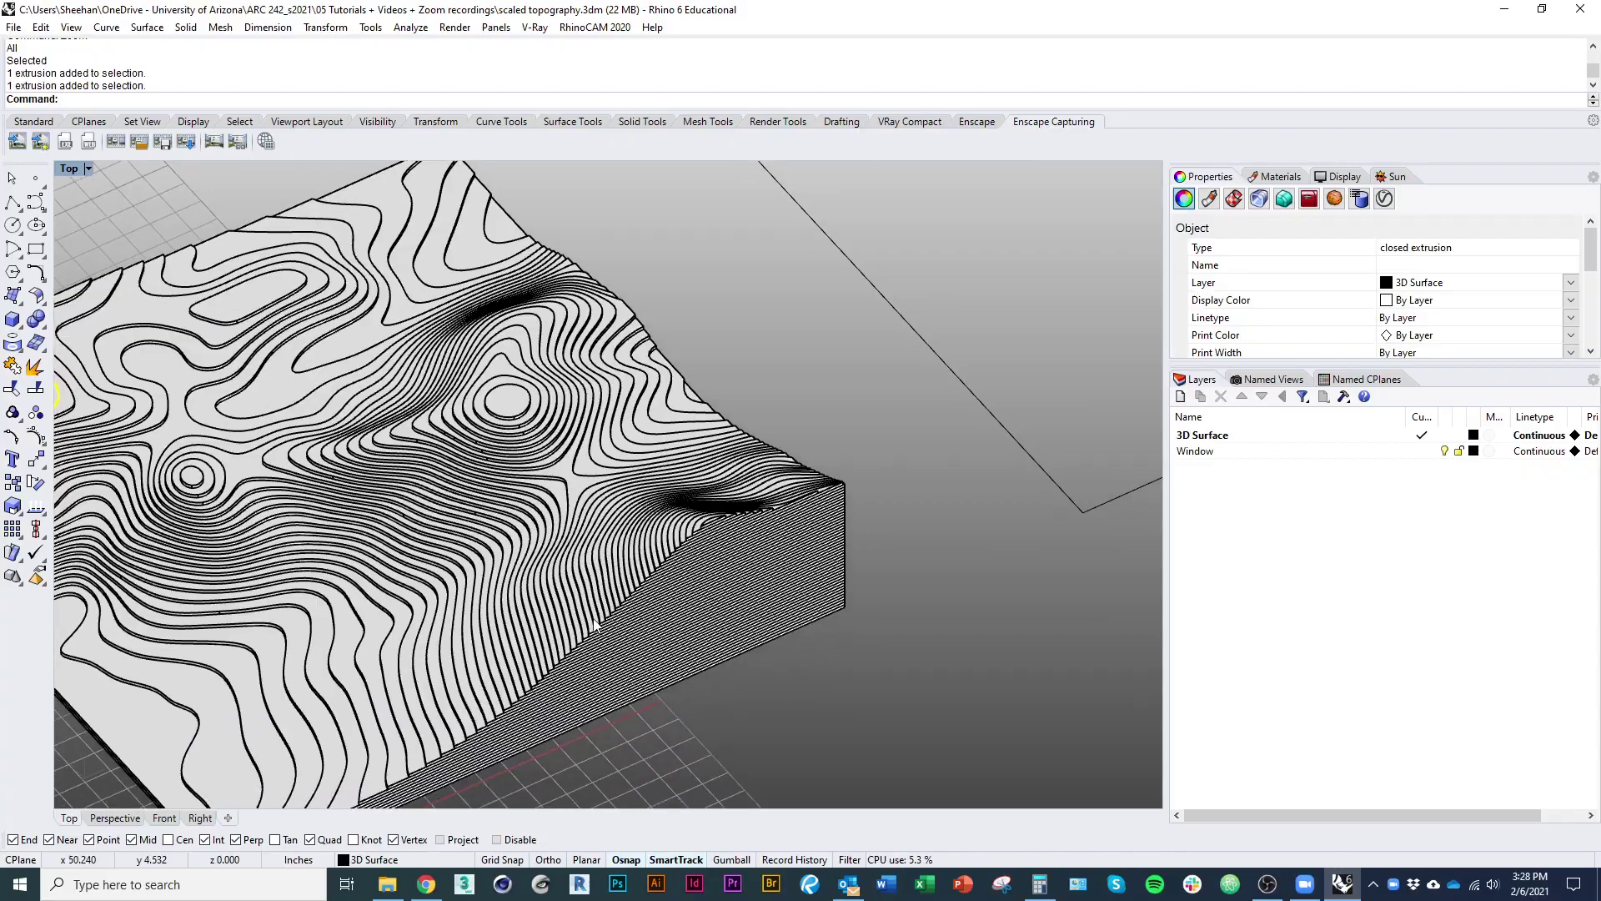
left_click(591, 607)
mouse_move(697, 614)
right_mouse_down("ctrl+shift")
mouse_move(608, 654)
mouse_move(702, 640)
right_mouse_up("ctrl+shift")
right_click_drag(491, 437, 705, 676)
left_click(612, 492)
left_click(682, 535)
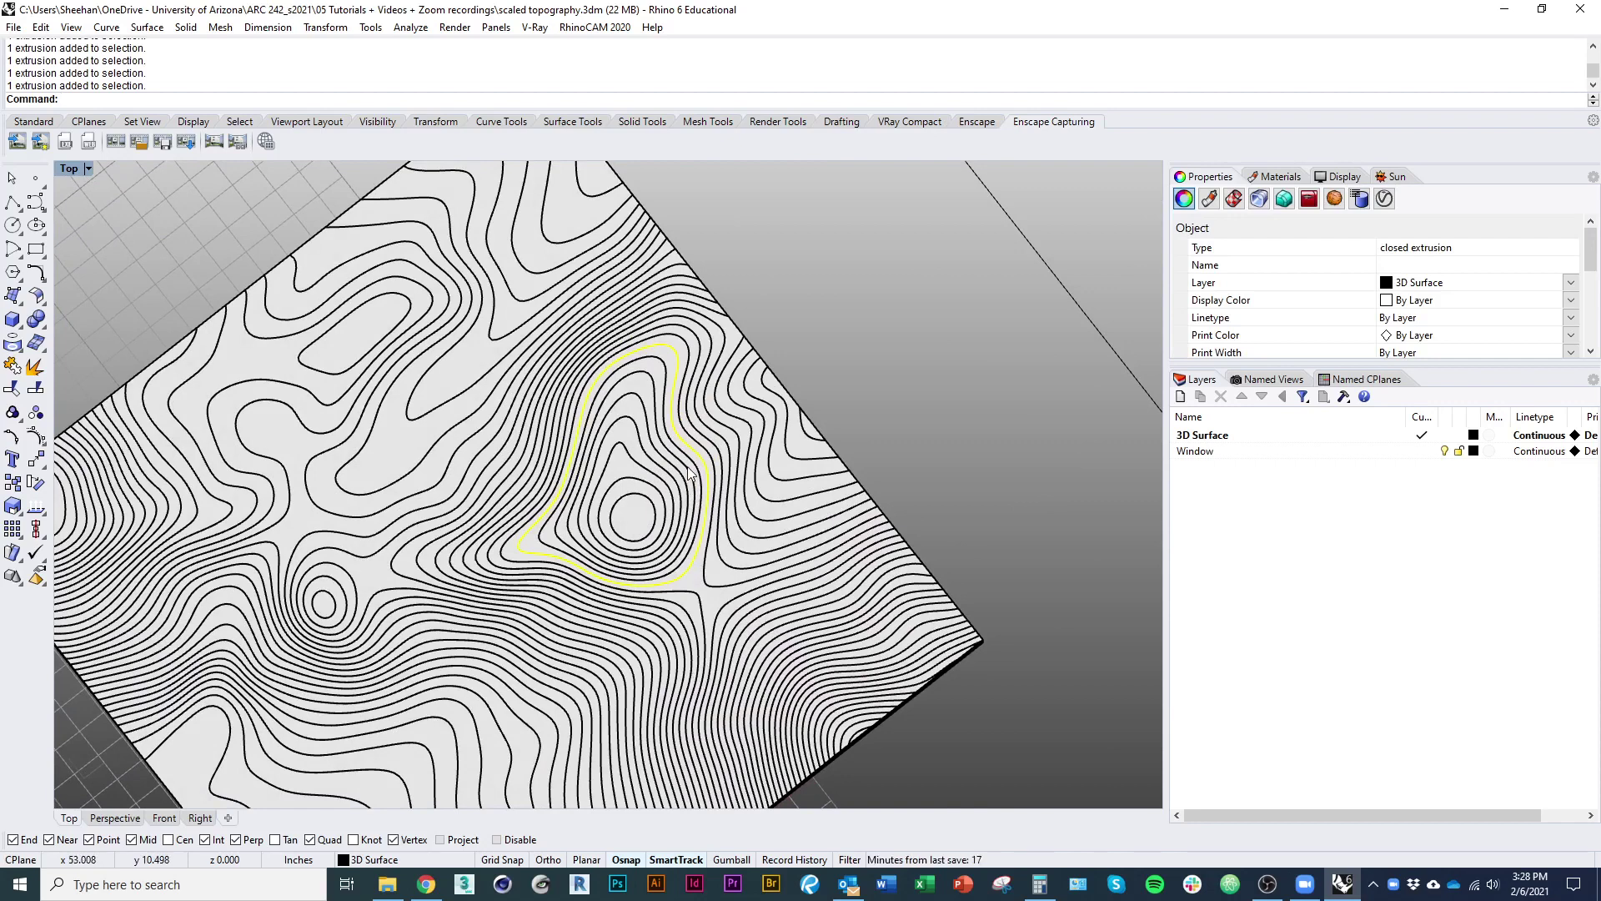
left_click(685, 351)
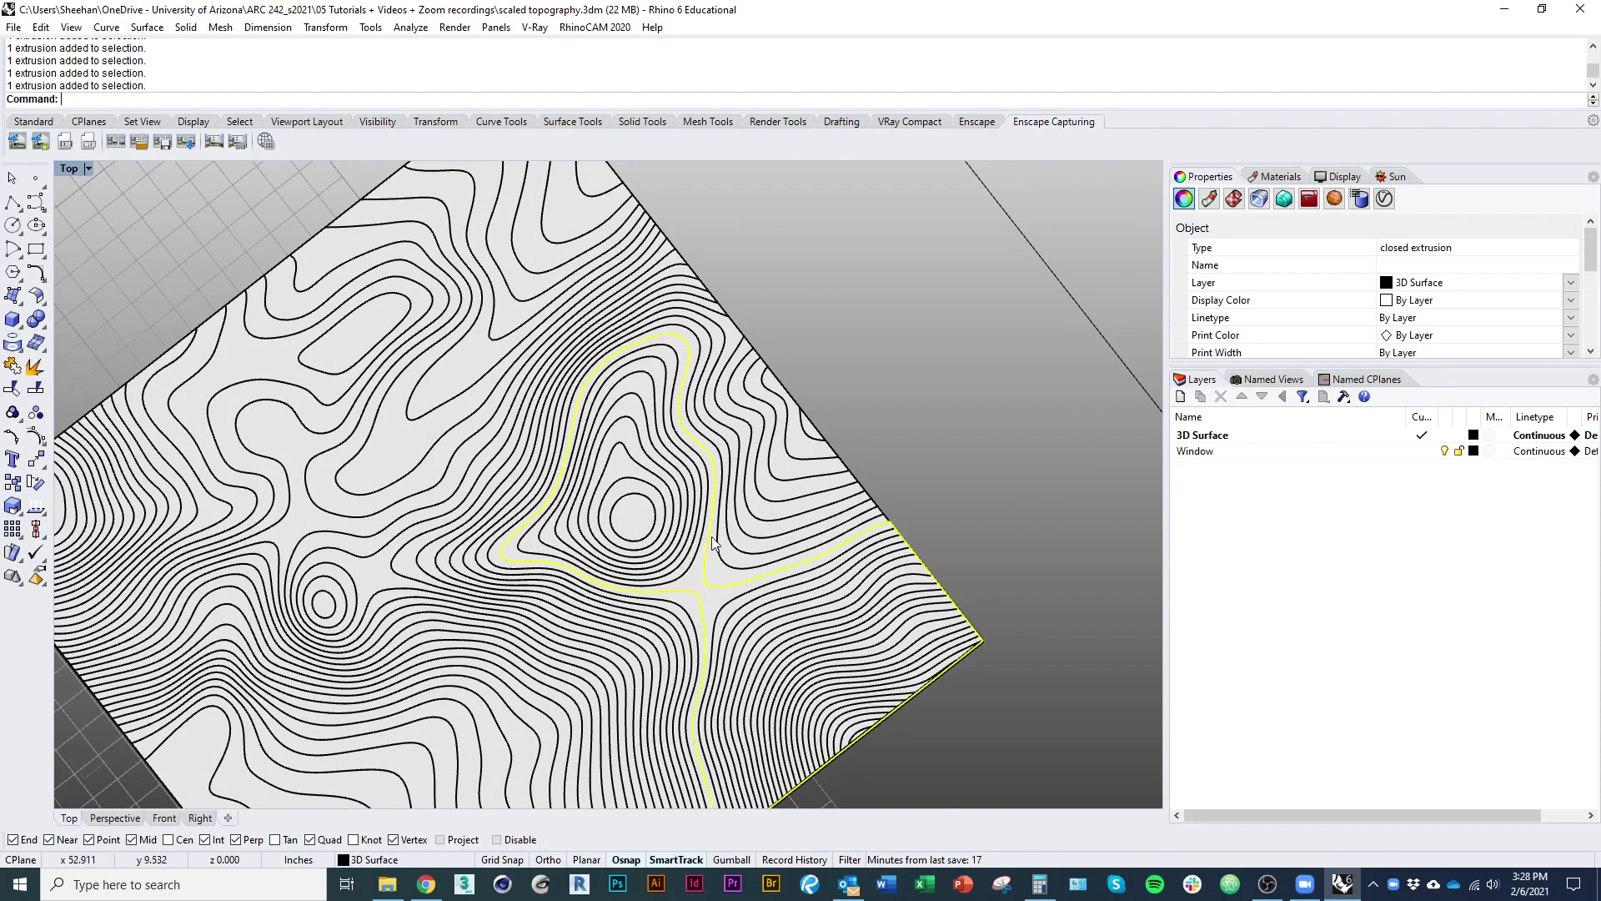
left_click(686, 579)
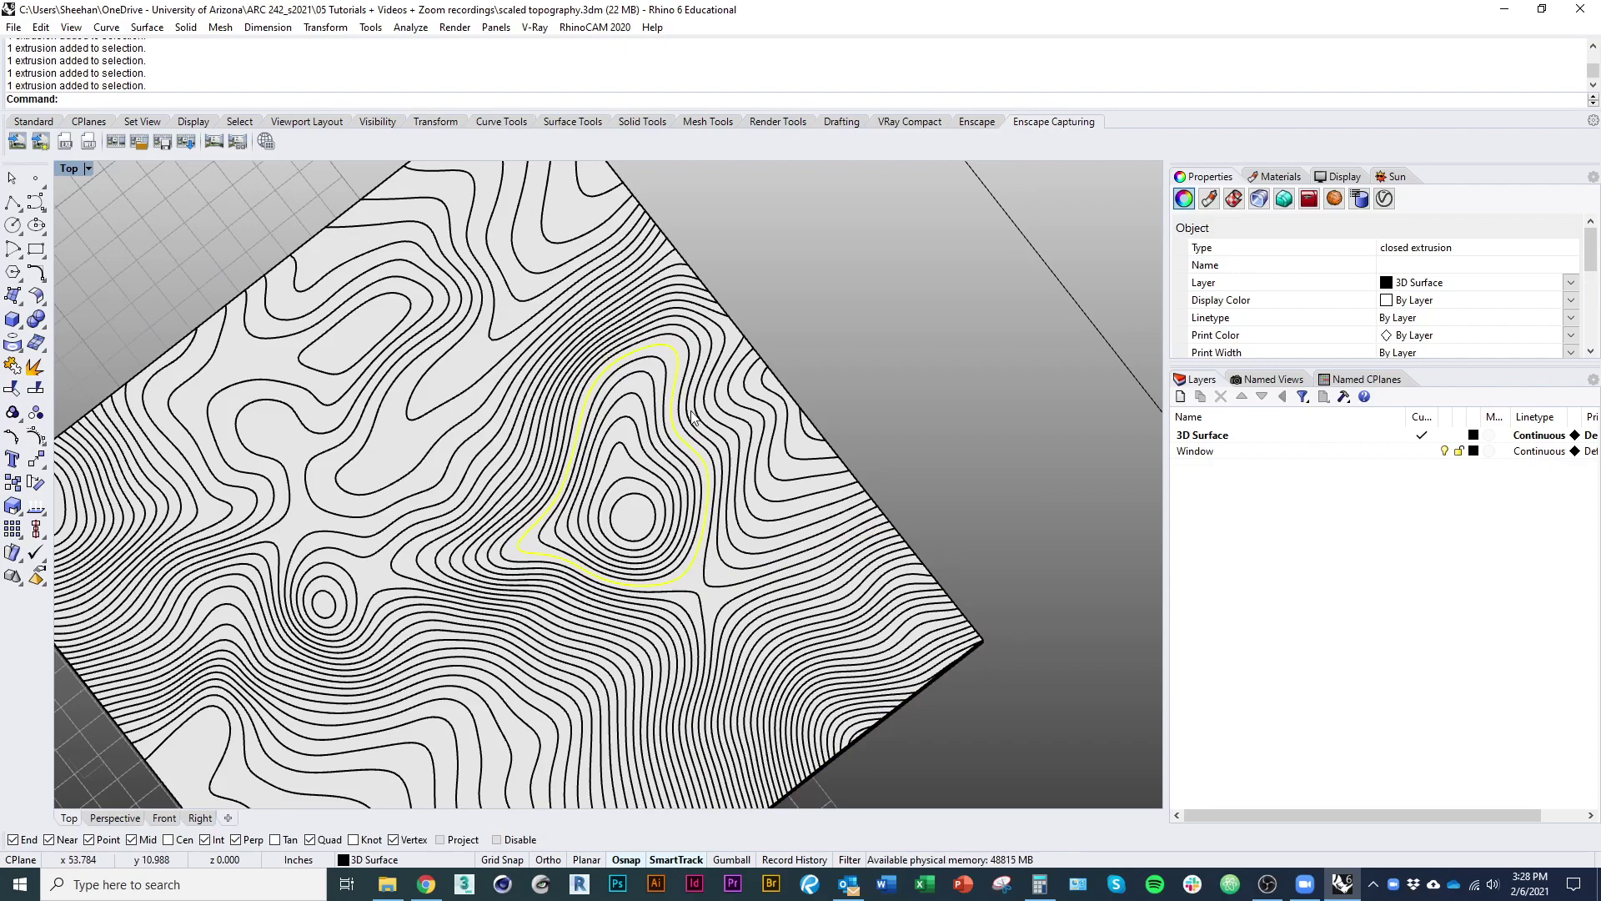
Examine the layer joining the peak and the front corner, clear the selection and view the model beside the flattened outlines
scroll(526, 563, "up", 4)
right_click_drag(560, 552, 502, 476, "ctrl+shift")
scroll(529, 492, "up", 5)
left_click(502, 475)
scroll(506, 475, "down", 12)
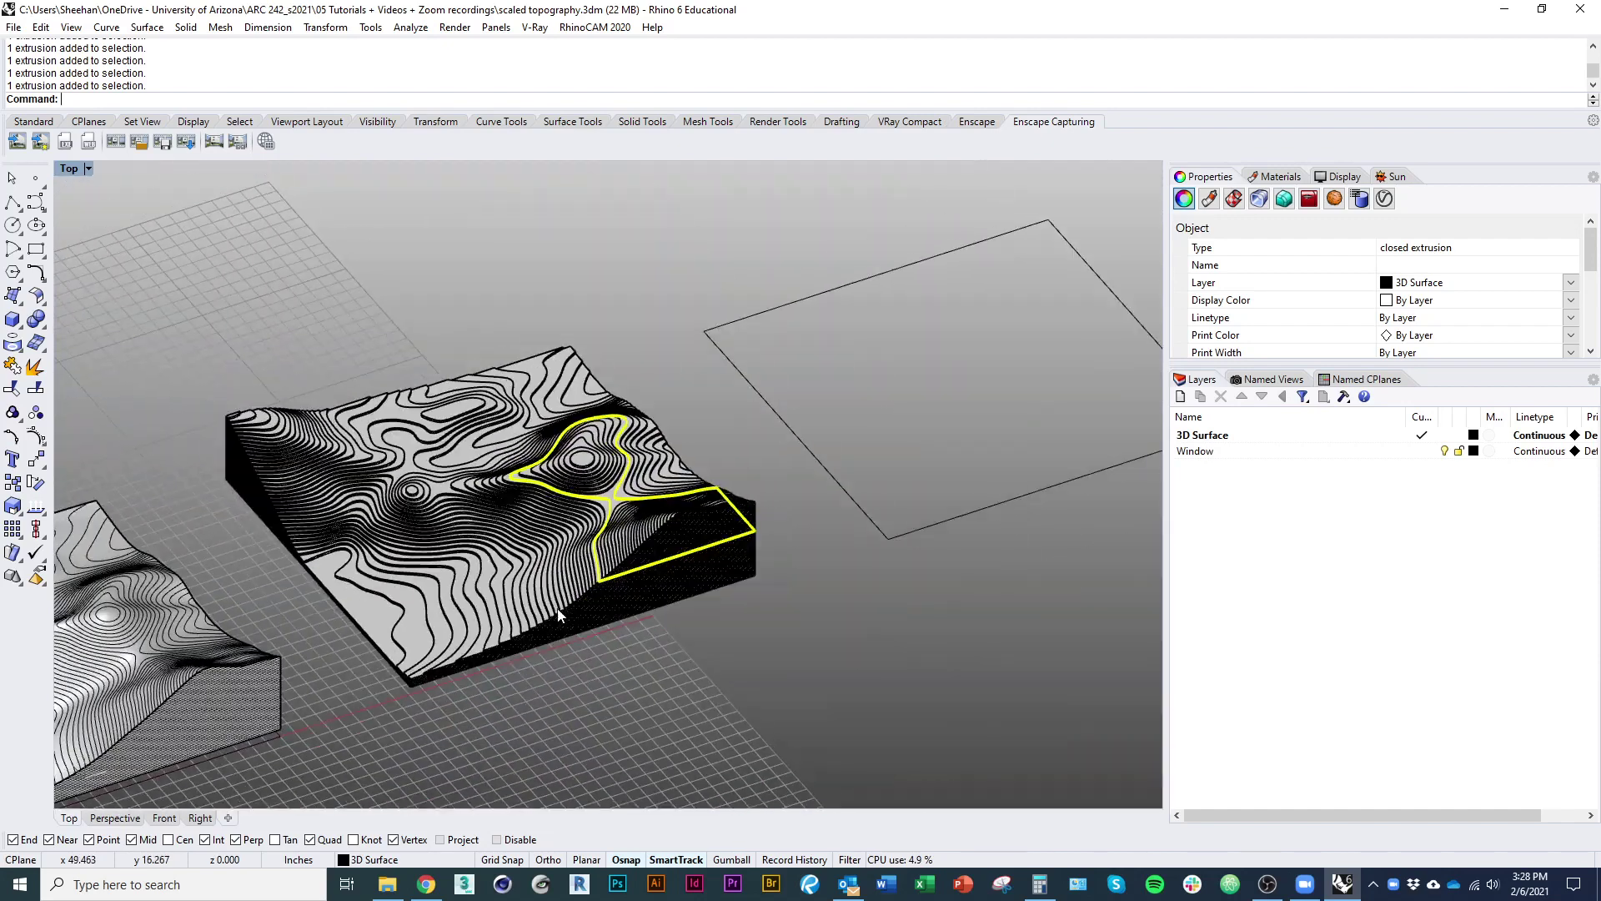
left_click(617, 715)
right_click_drag(557, 611, 551, 650, "ctrl+shift")
scroll(617, 715, "down", 6)
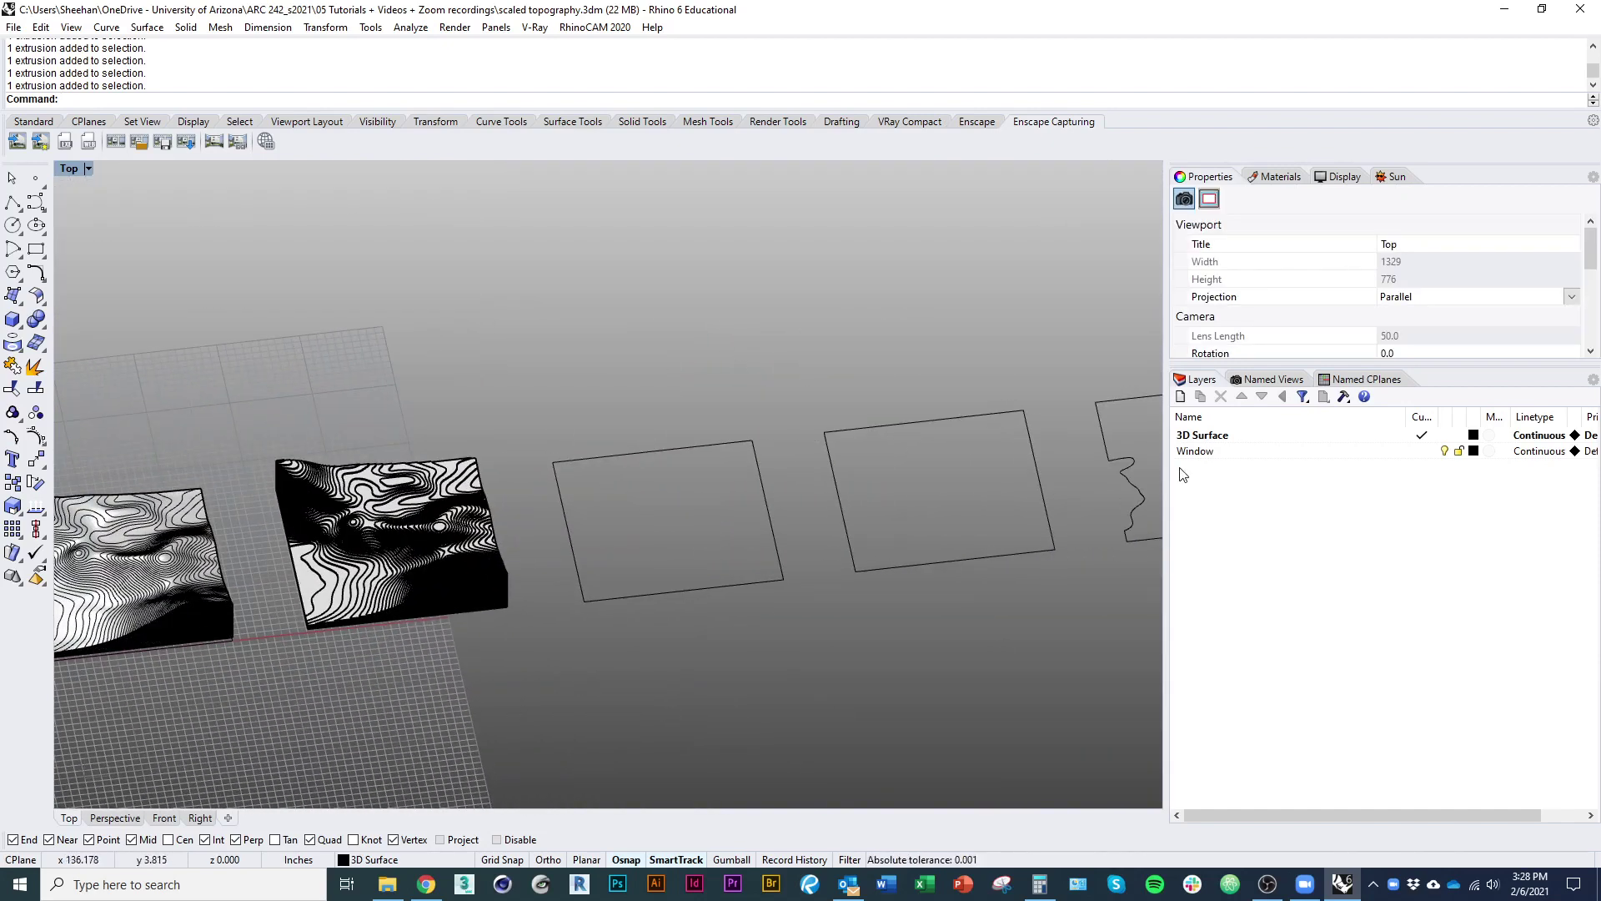
Create two new layers named Cut and Score
left_click(1180, 397)
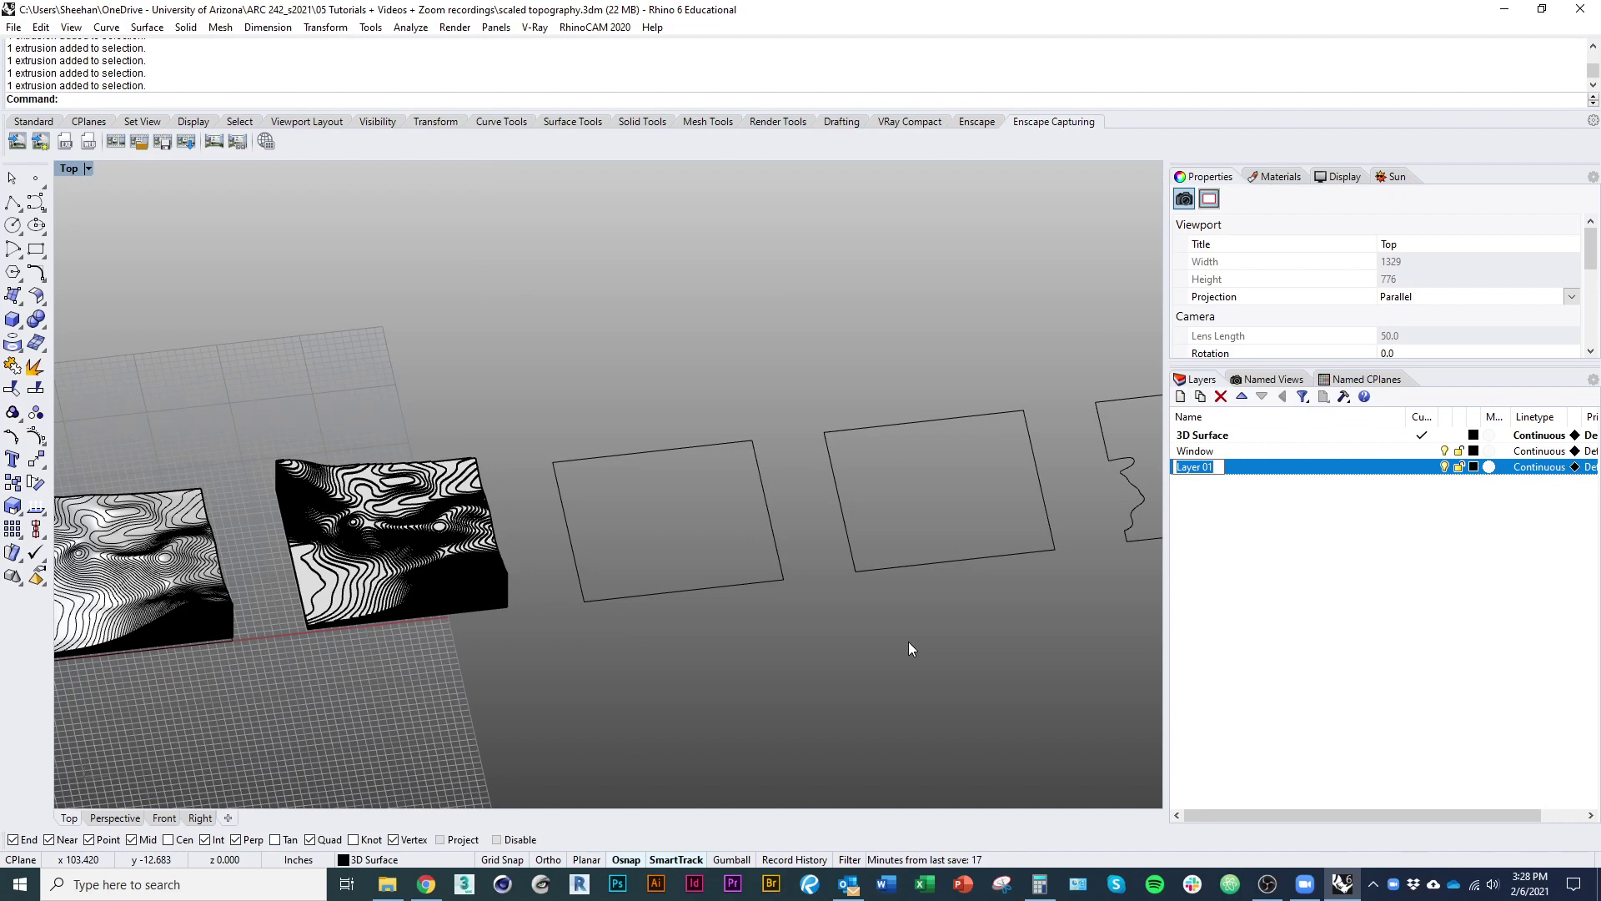
type("Cut")
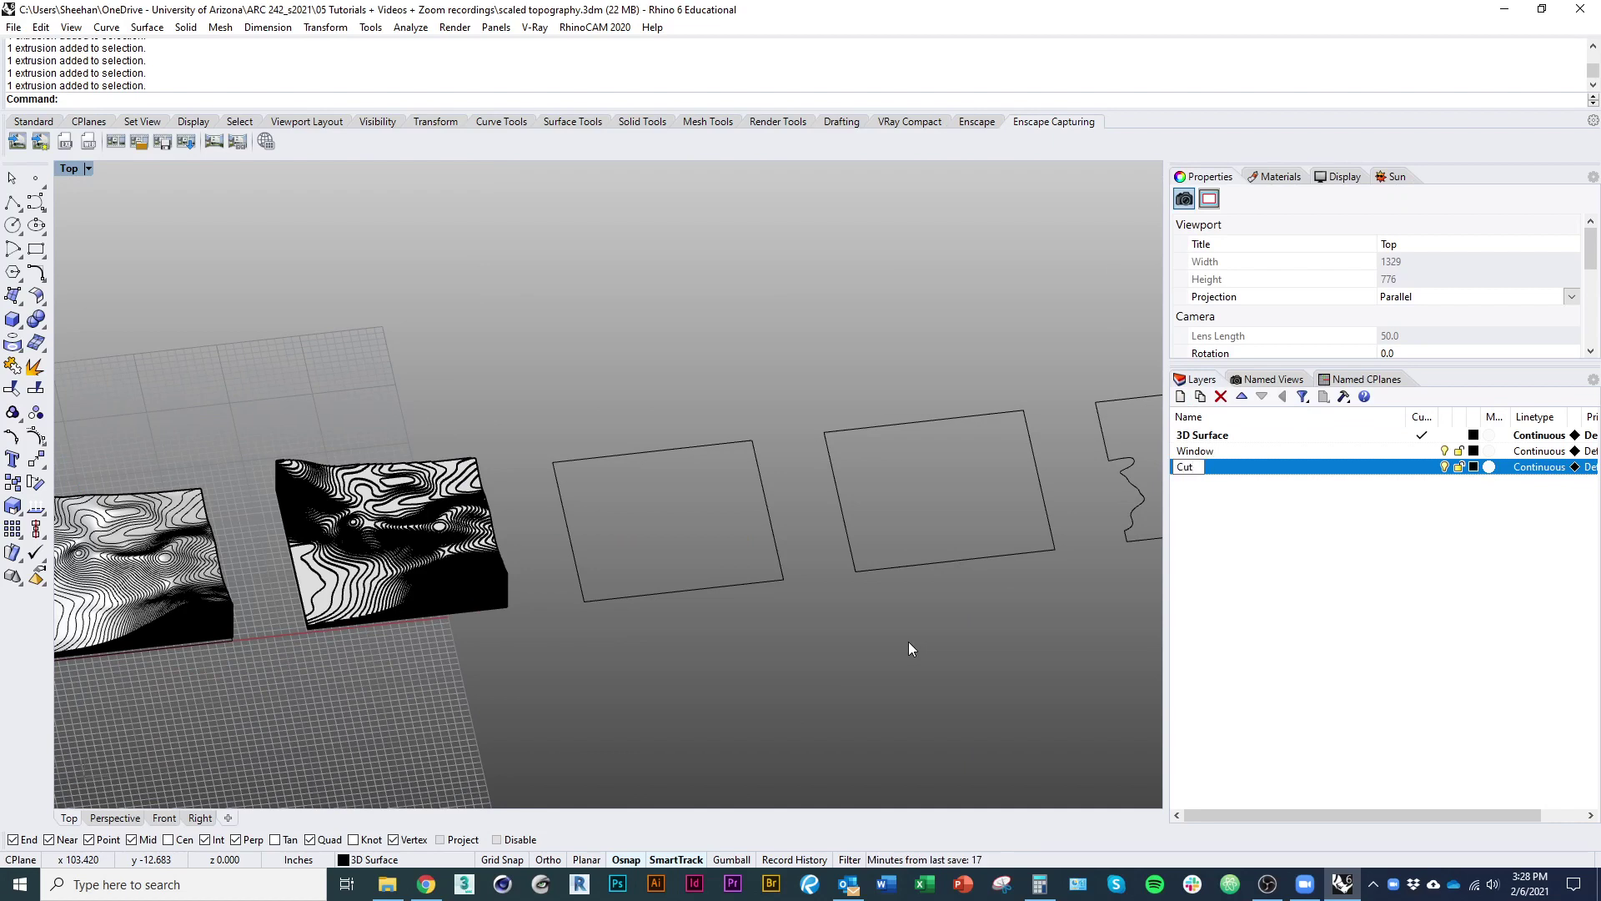
left_click(1181, 397)
type("C")
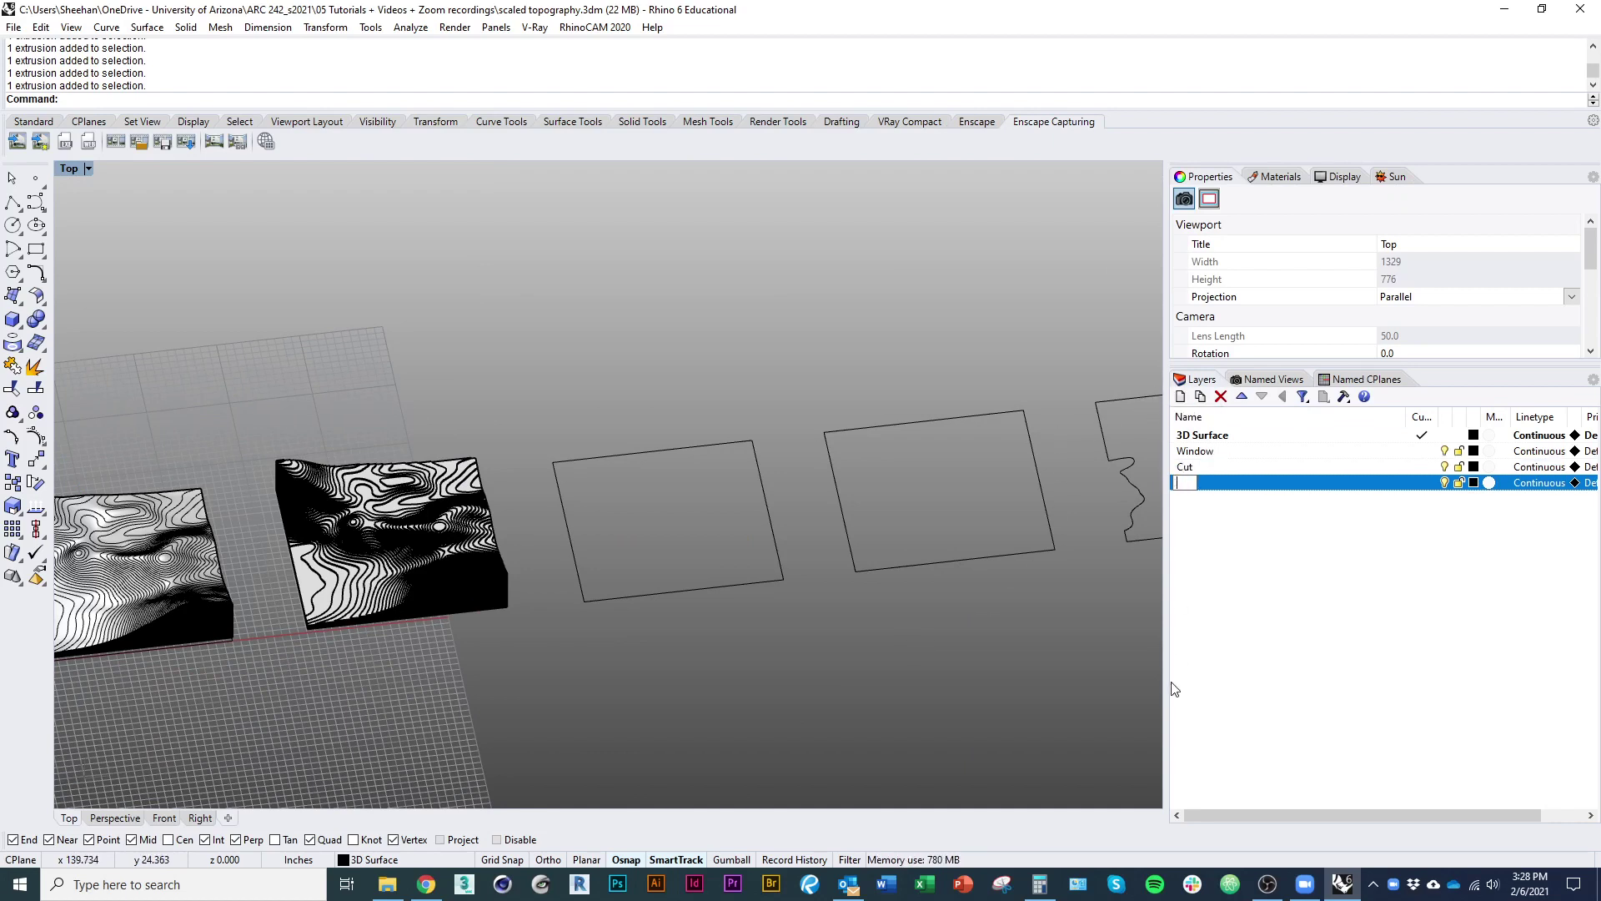
type("cor")
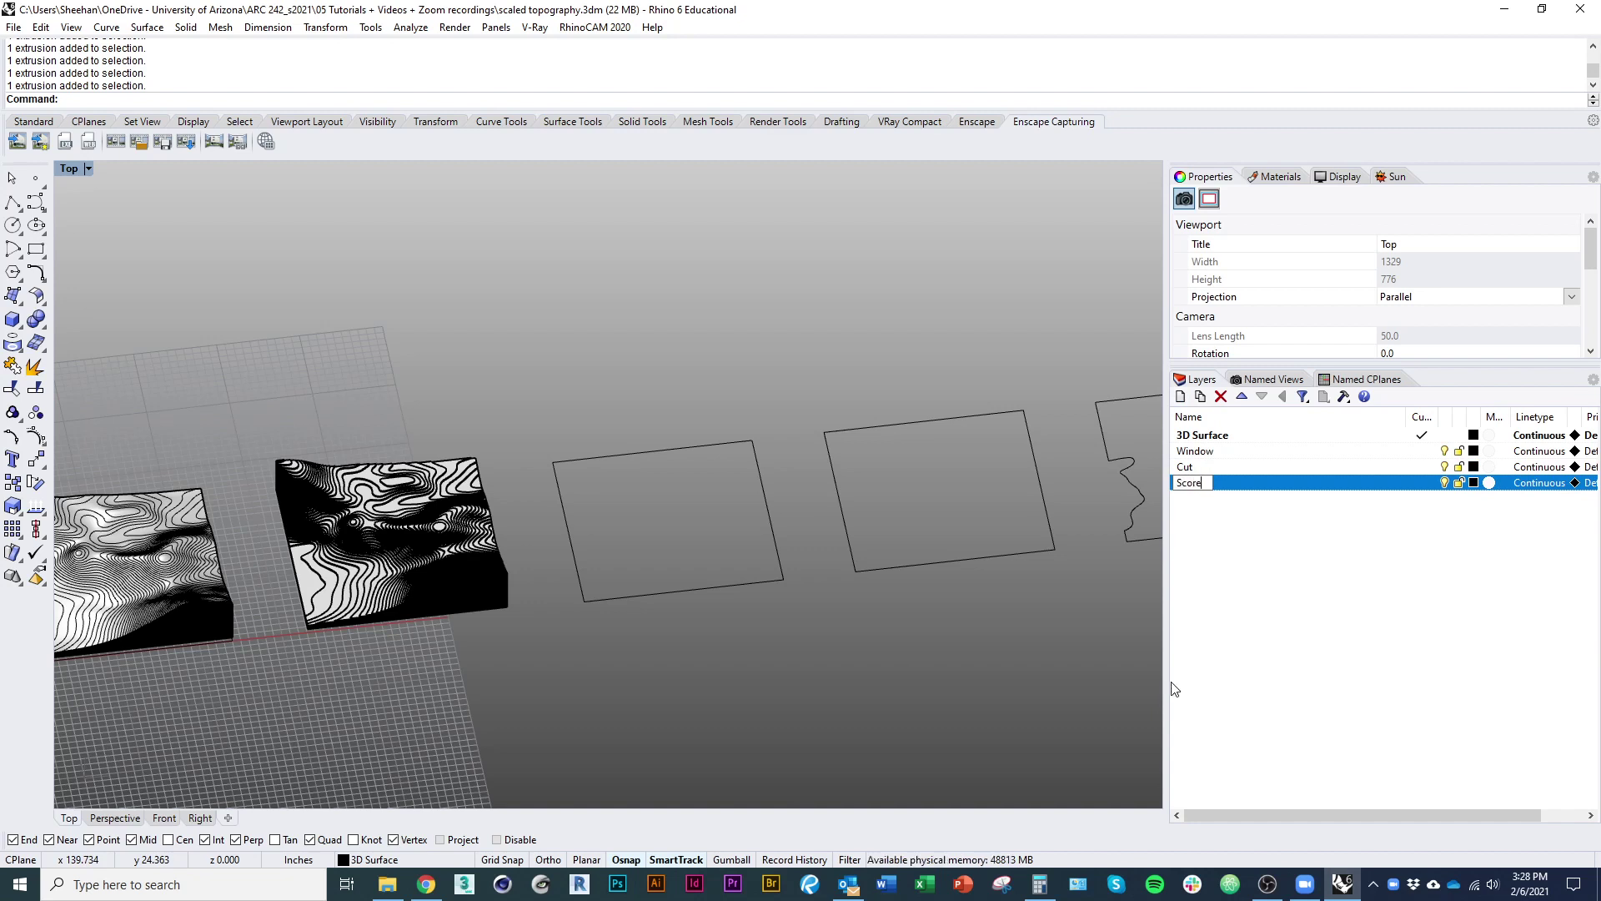
type("e")
key("Return")
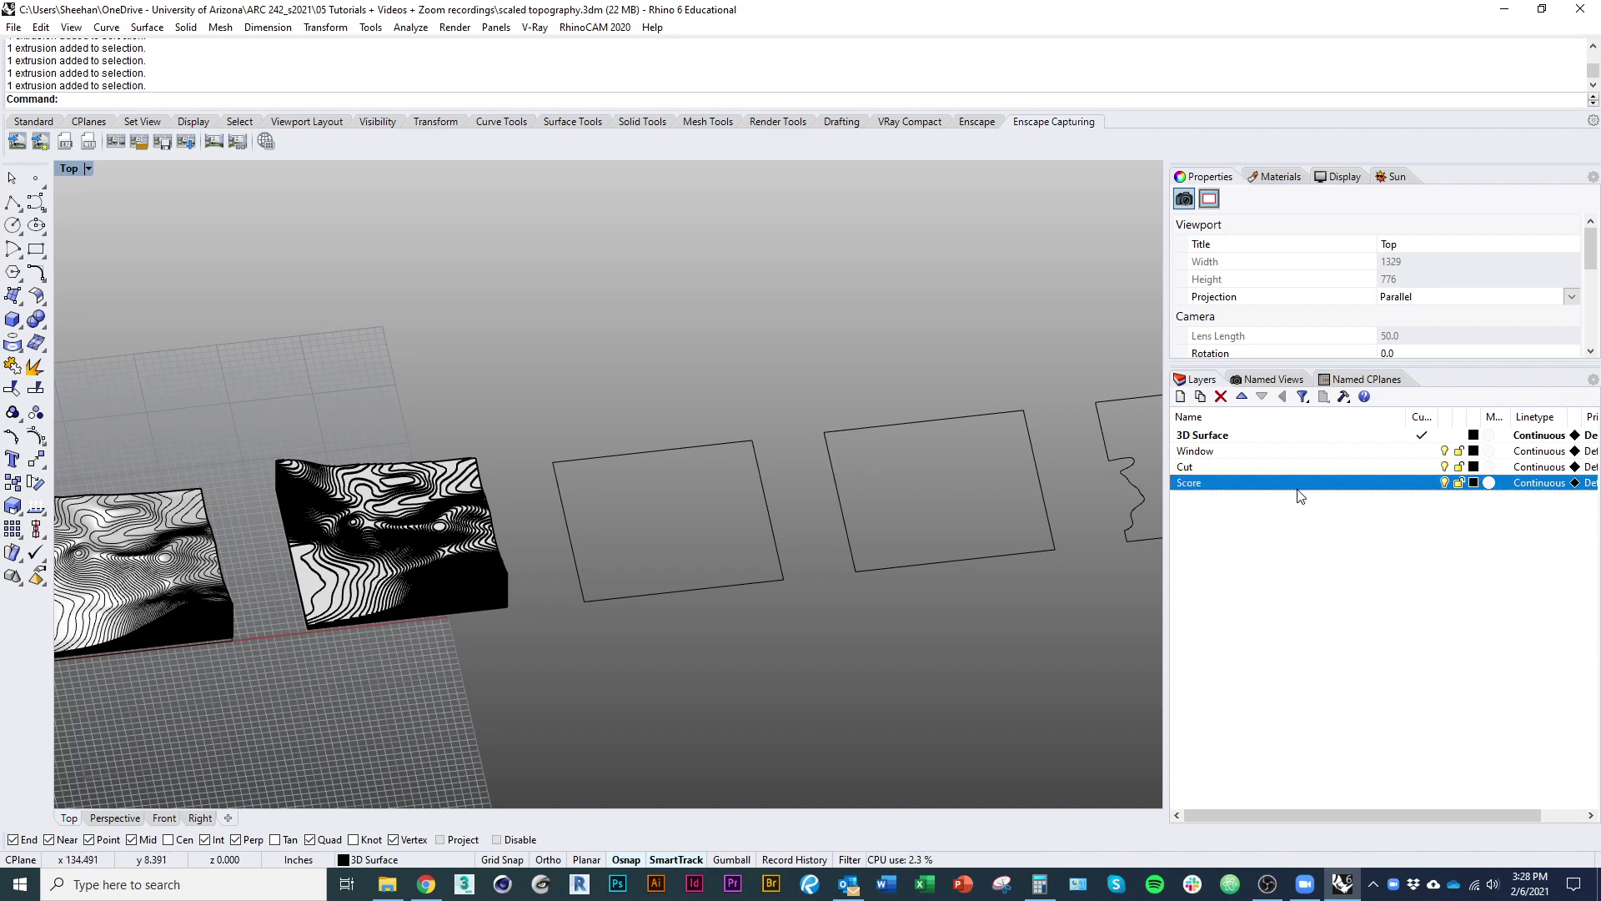
Set the Cut layer's color to Blue and the Score layer's color to Red
left_click(1474, 466)
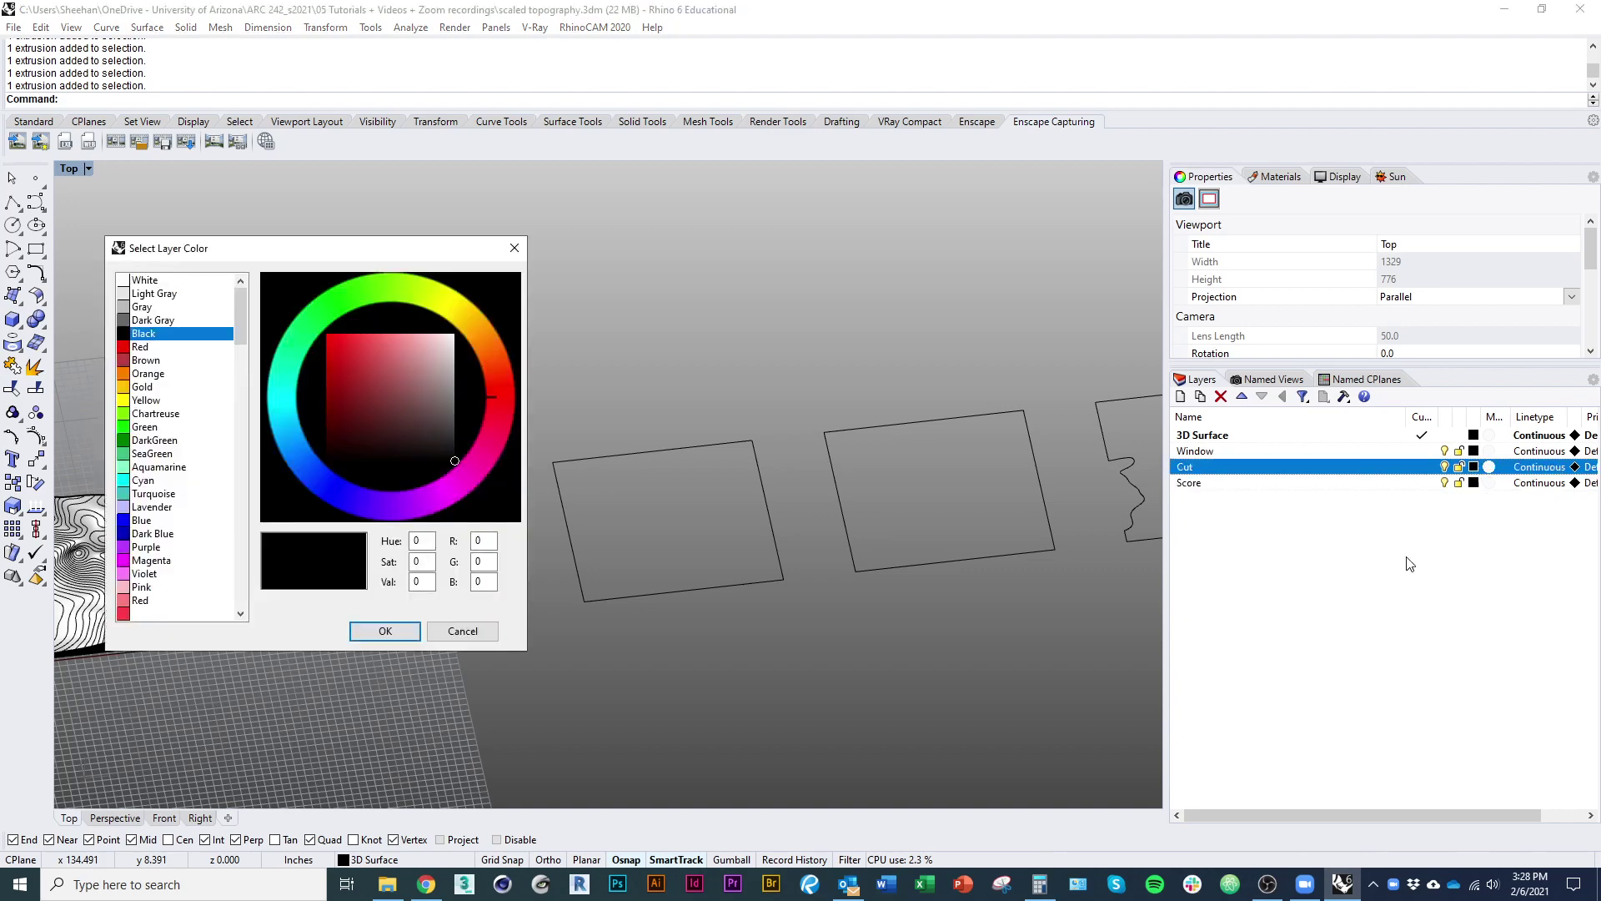
left_click(153, 520)
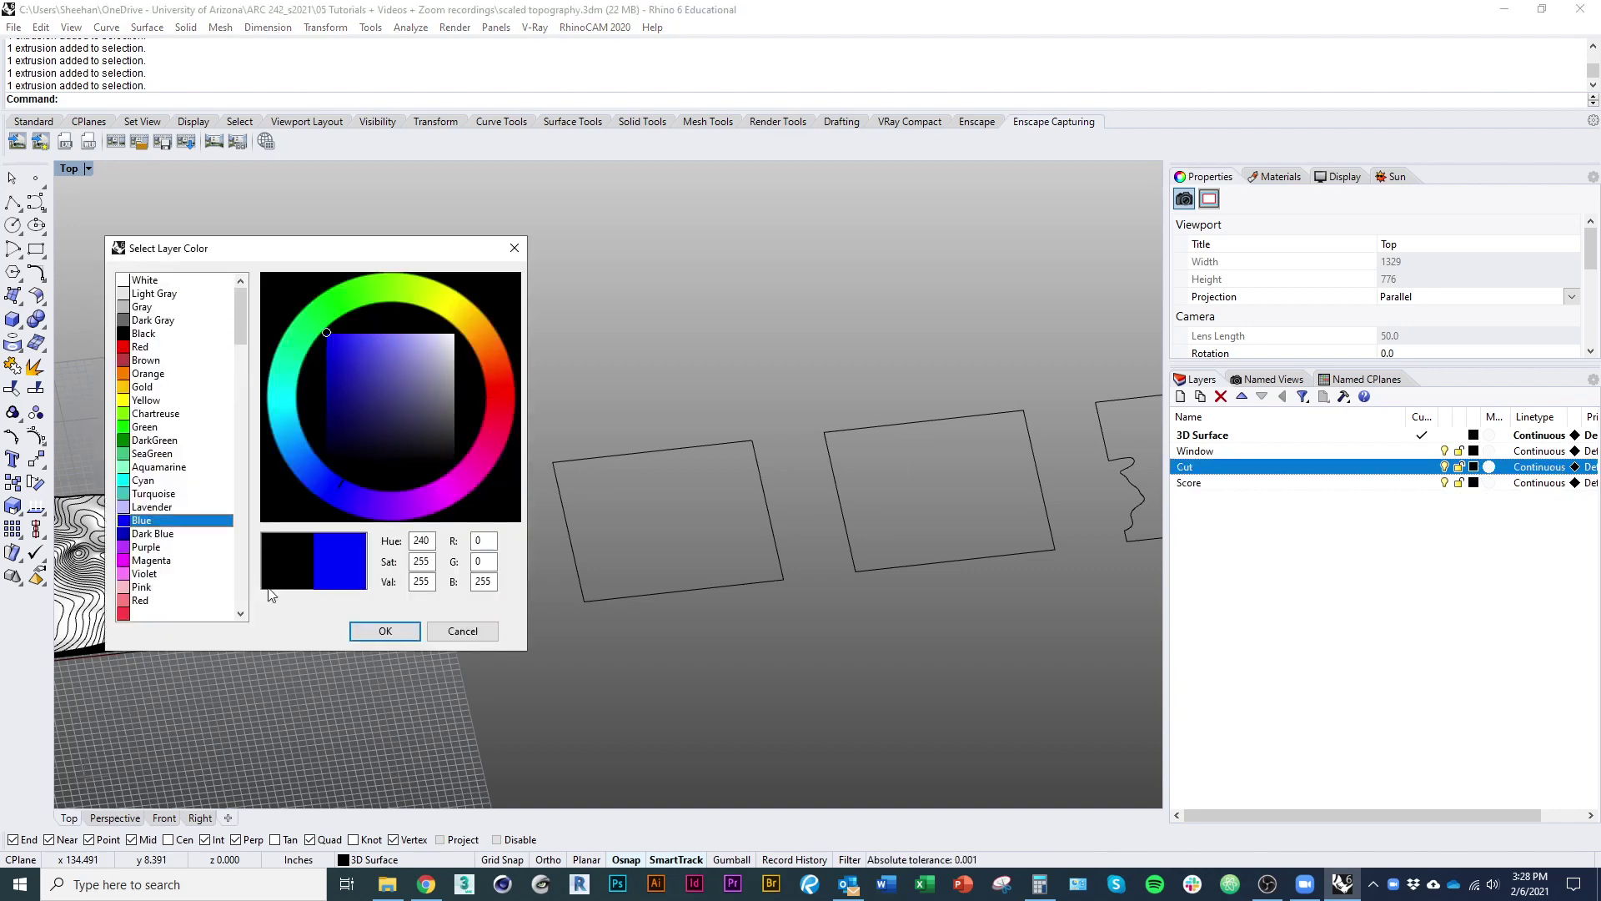
left_click(385, 630)
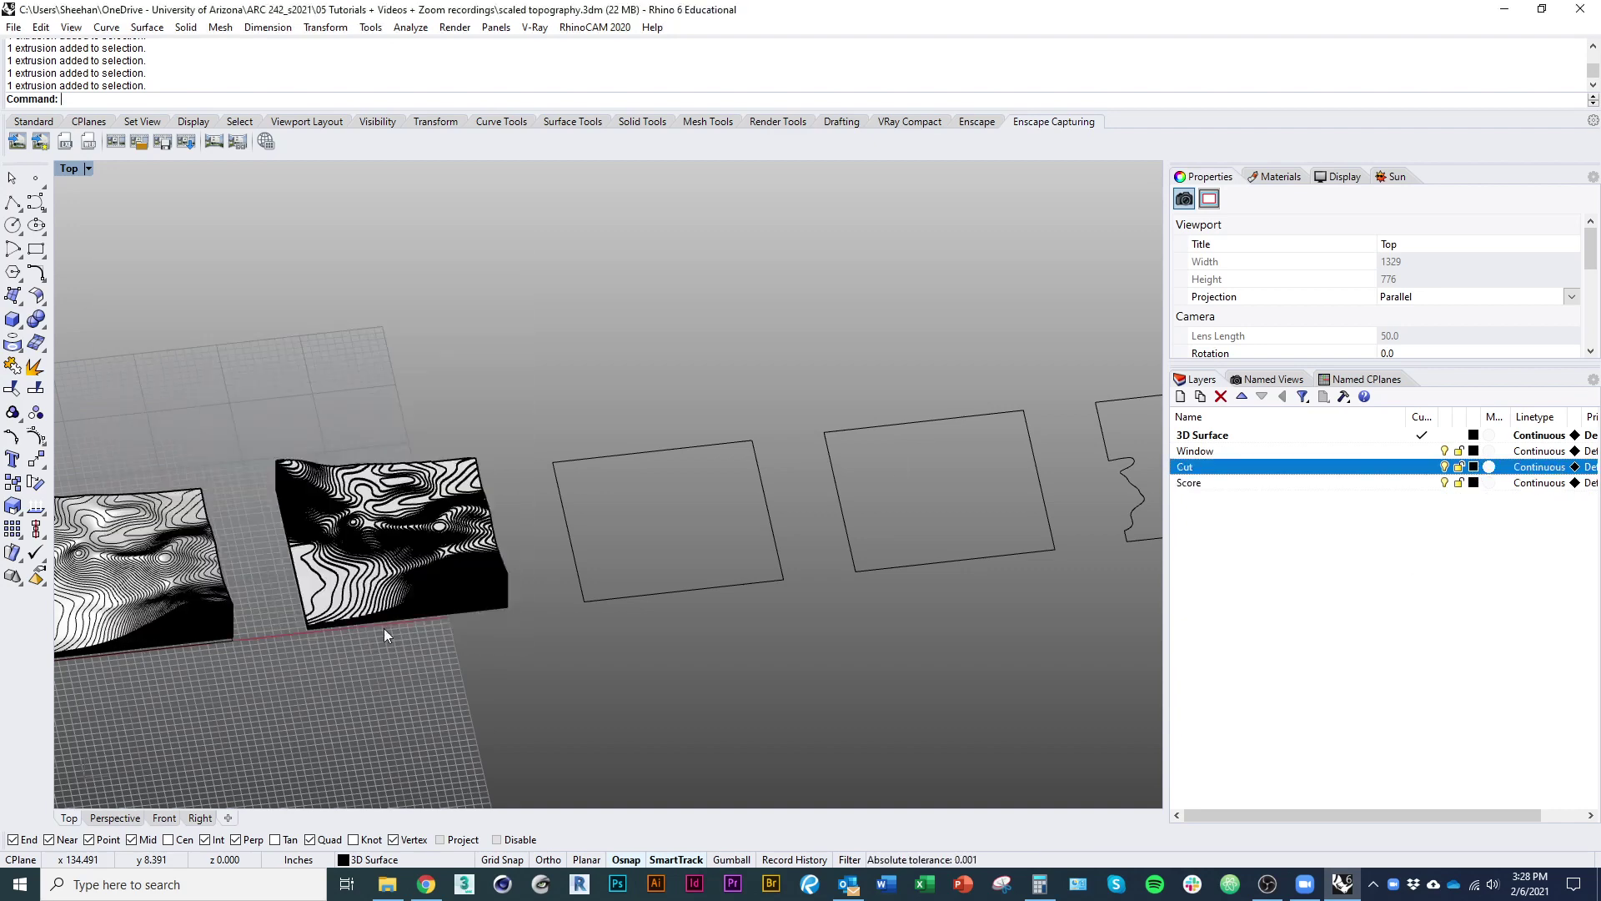
left_click(1473, 483)
left_click(188, 347)
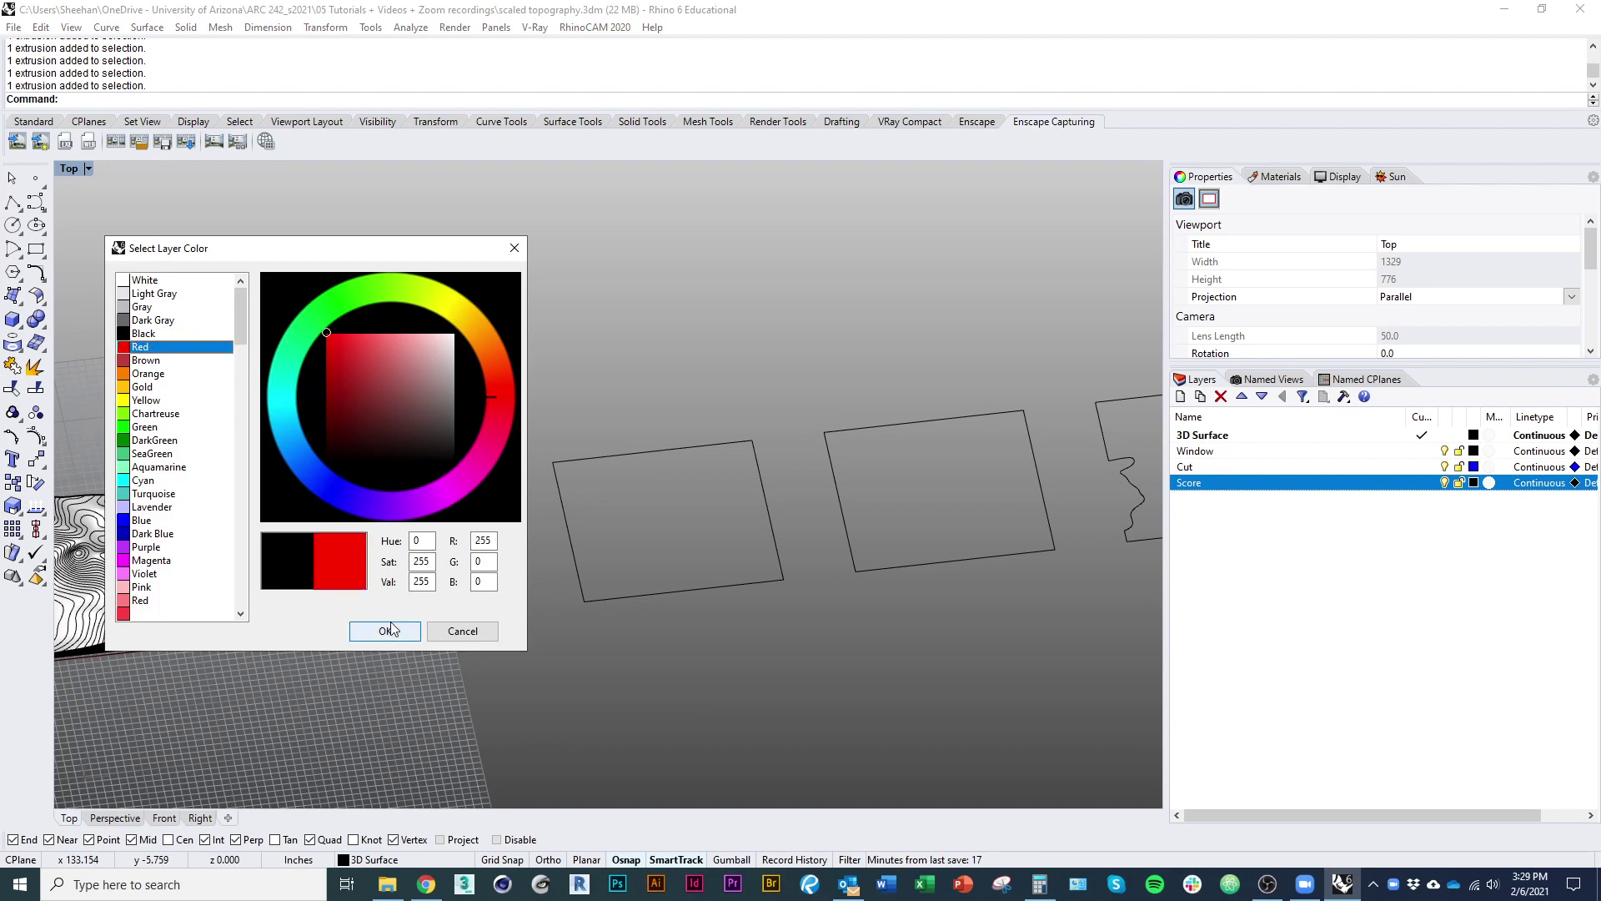
left_click(385, 630)
Return the viewport to the Top view and select every flattened contour outline in the row, excluding the two topography models
scroll(592, 558, "down", 5)
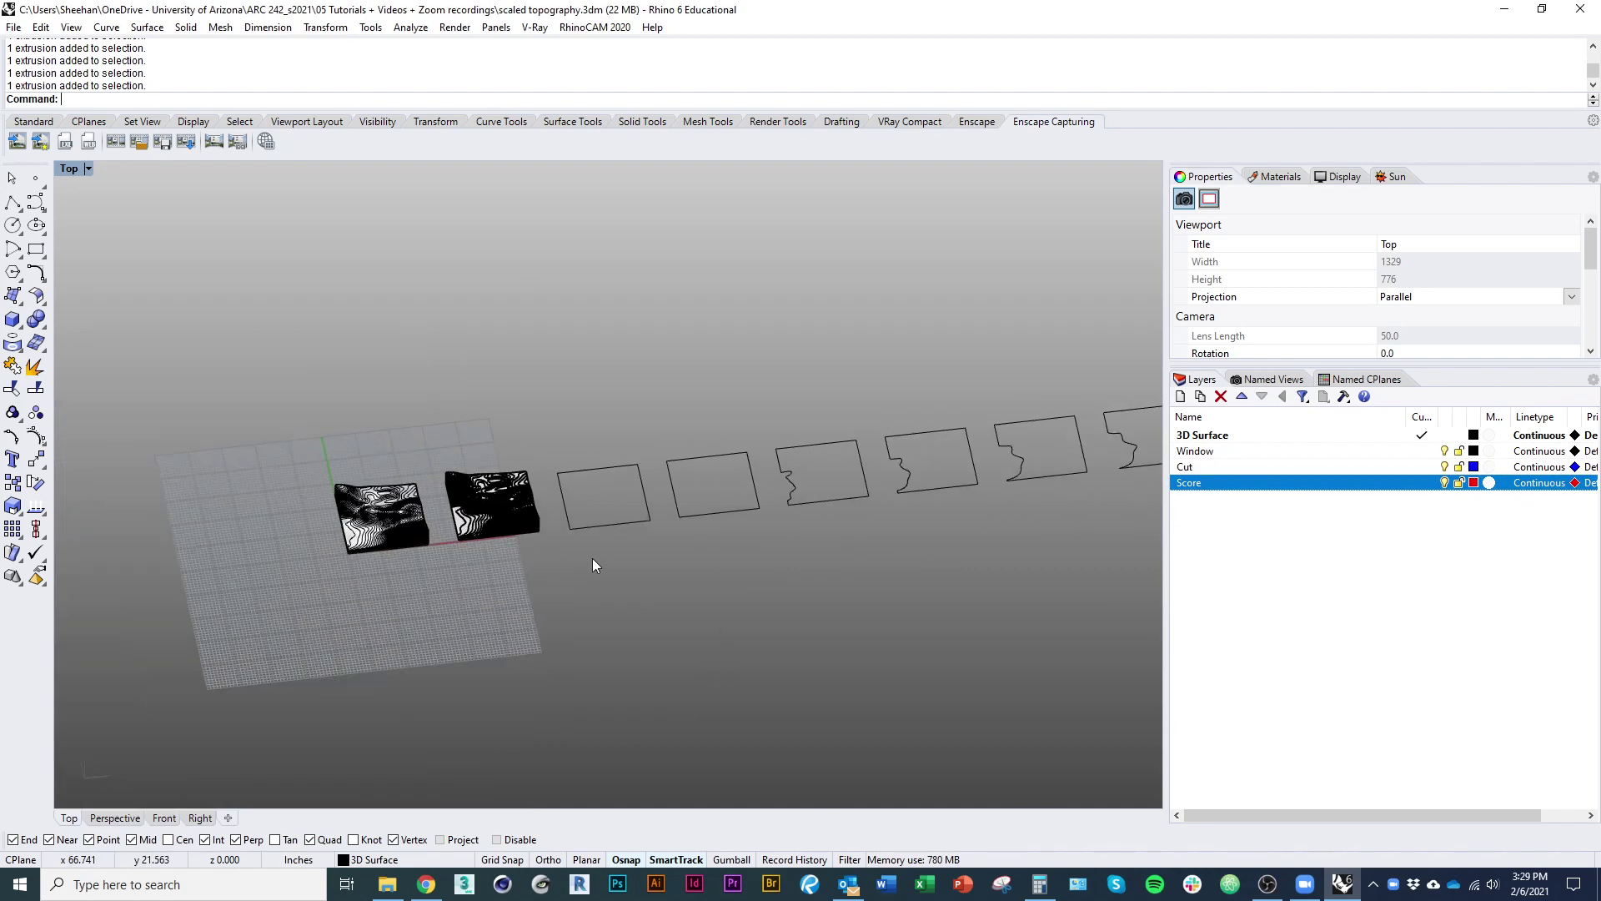
type("Top")
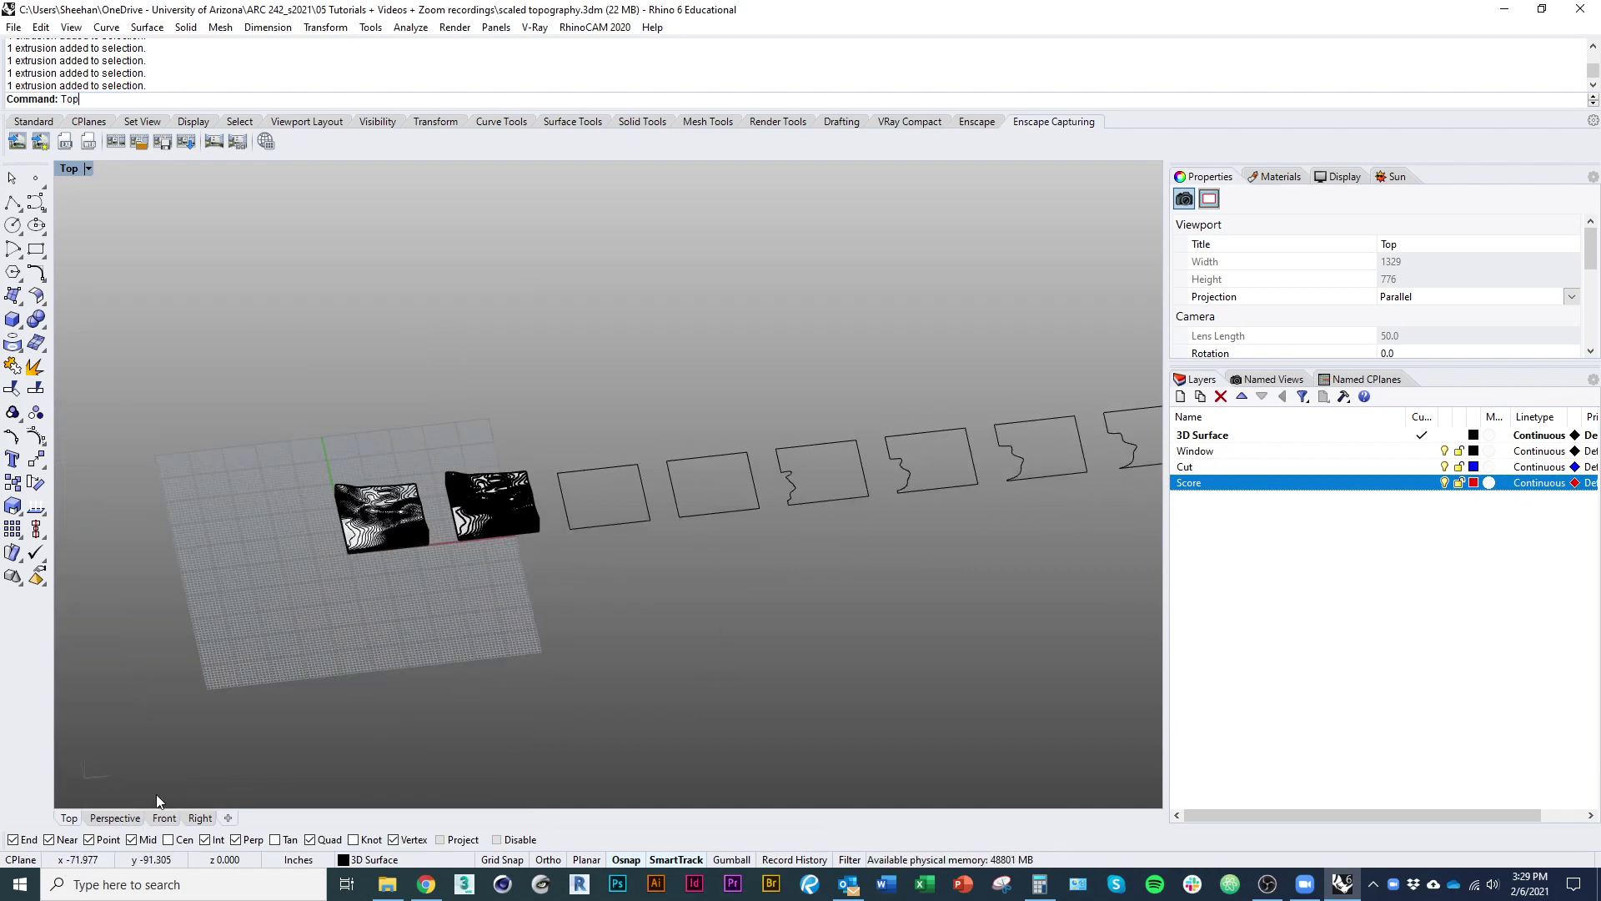
key("Return")
right_click_drag(677, 479, 233, 497)
scroll(238, 609, "down", 5)
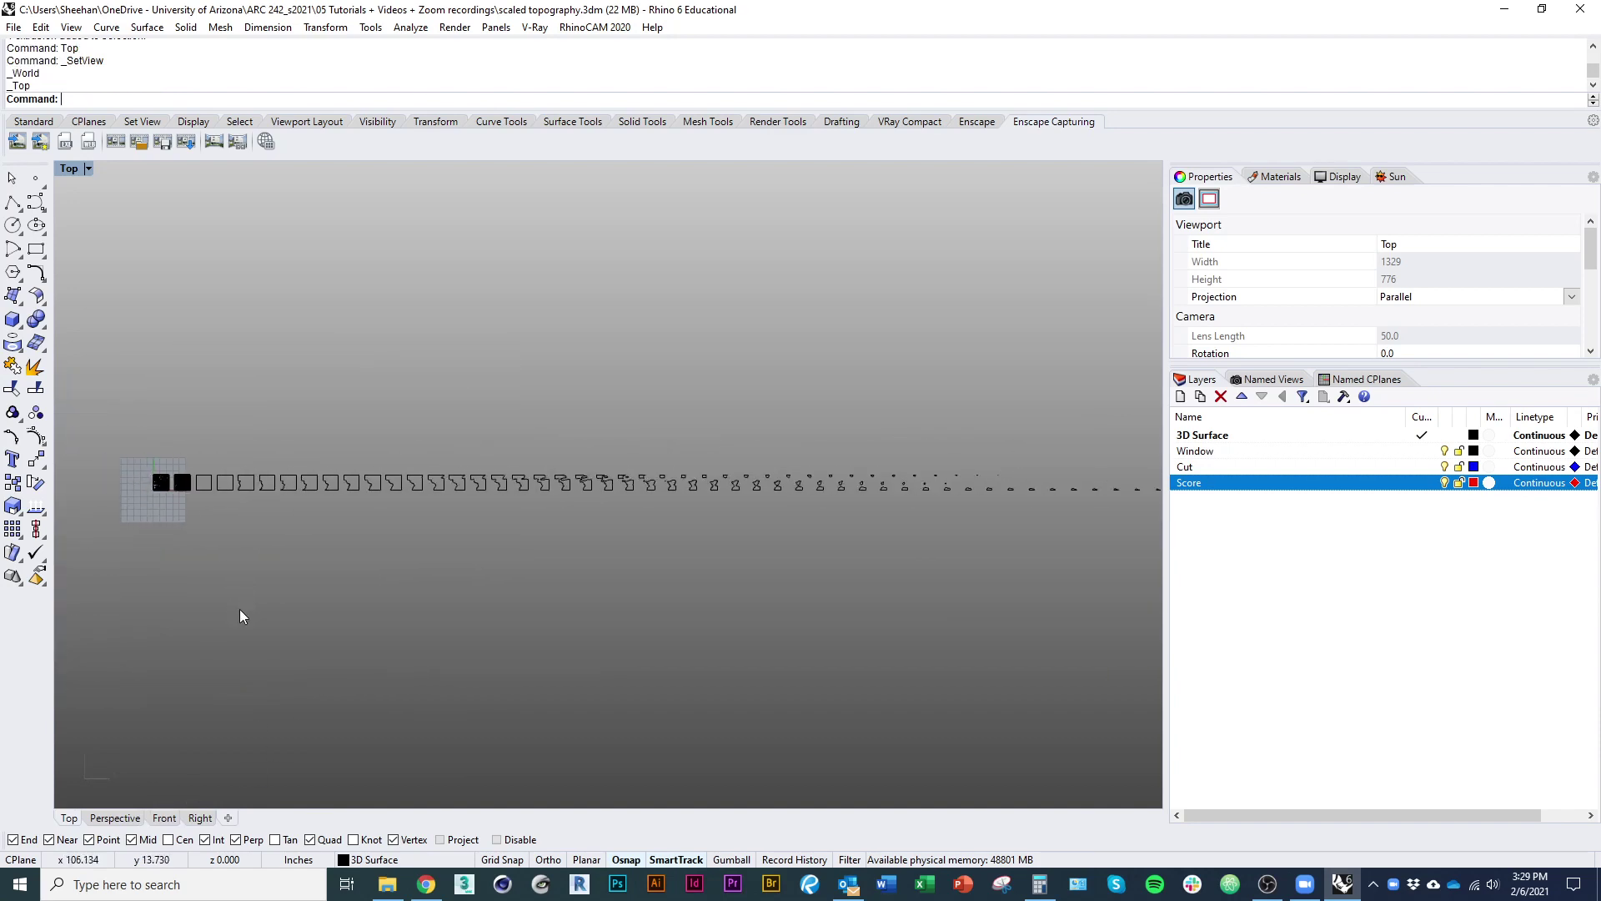
left_click_drag(192, 459, 627, 592)
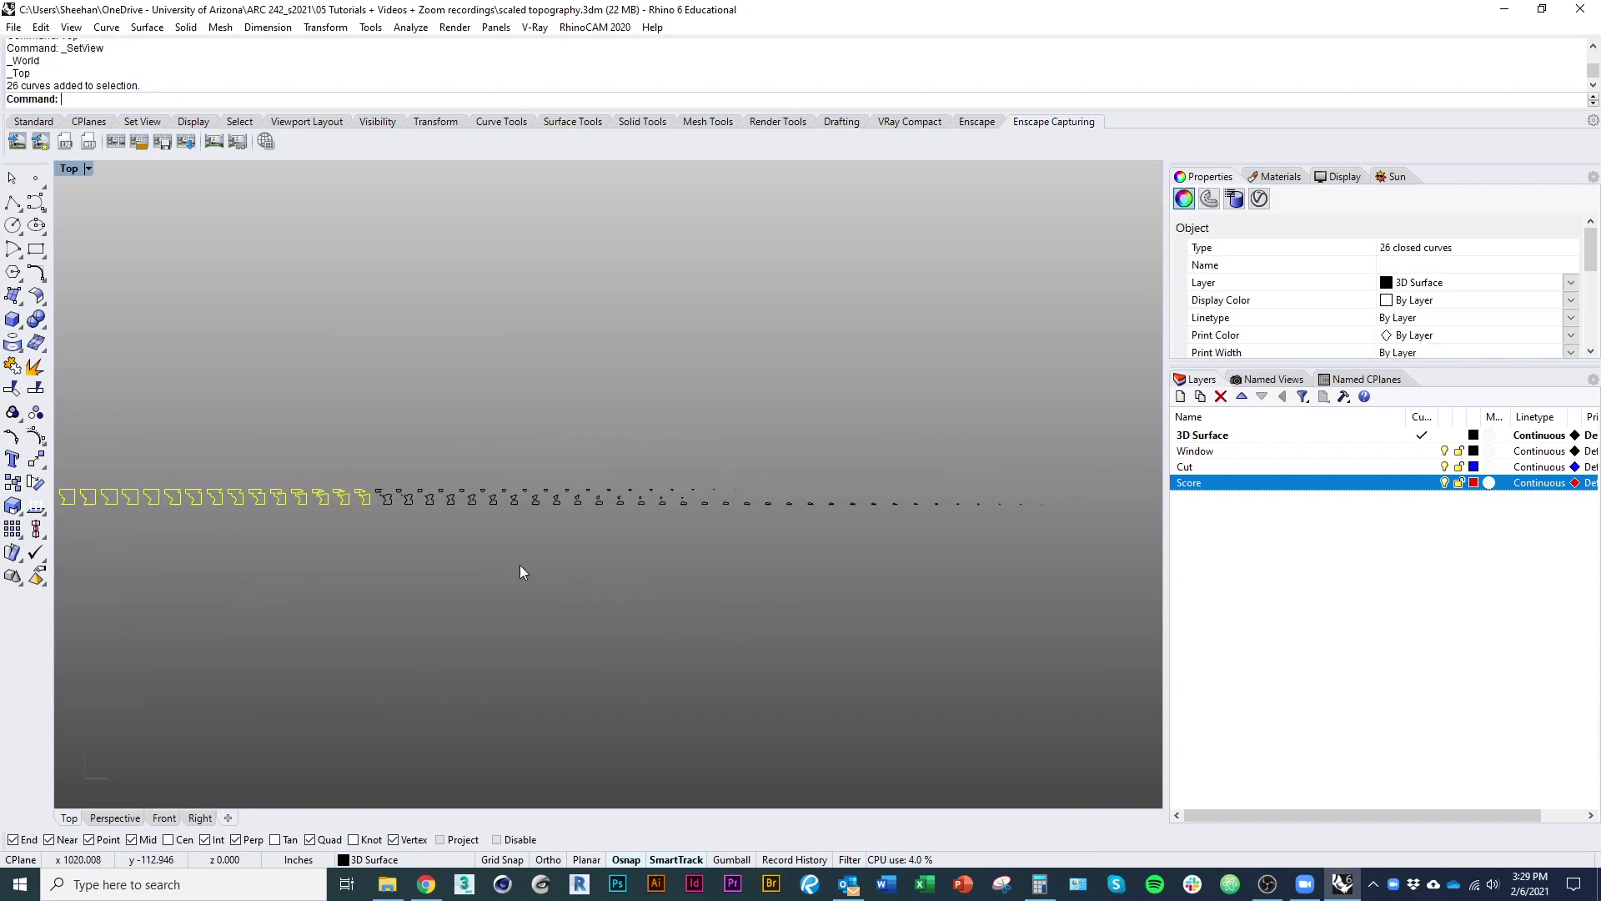
scroll(382, 474, "down", 3)
left_click_drag(382, 473, 773, 609)
scroll(417, 458, "up", 4)
scroll(262, 492, "up", 3)
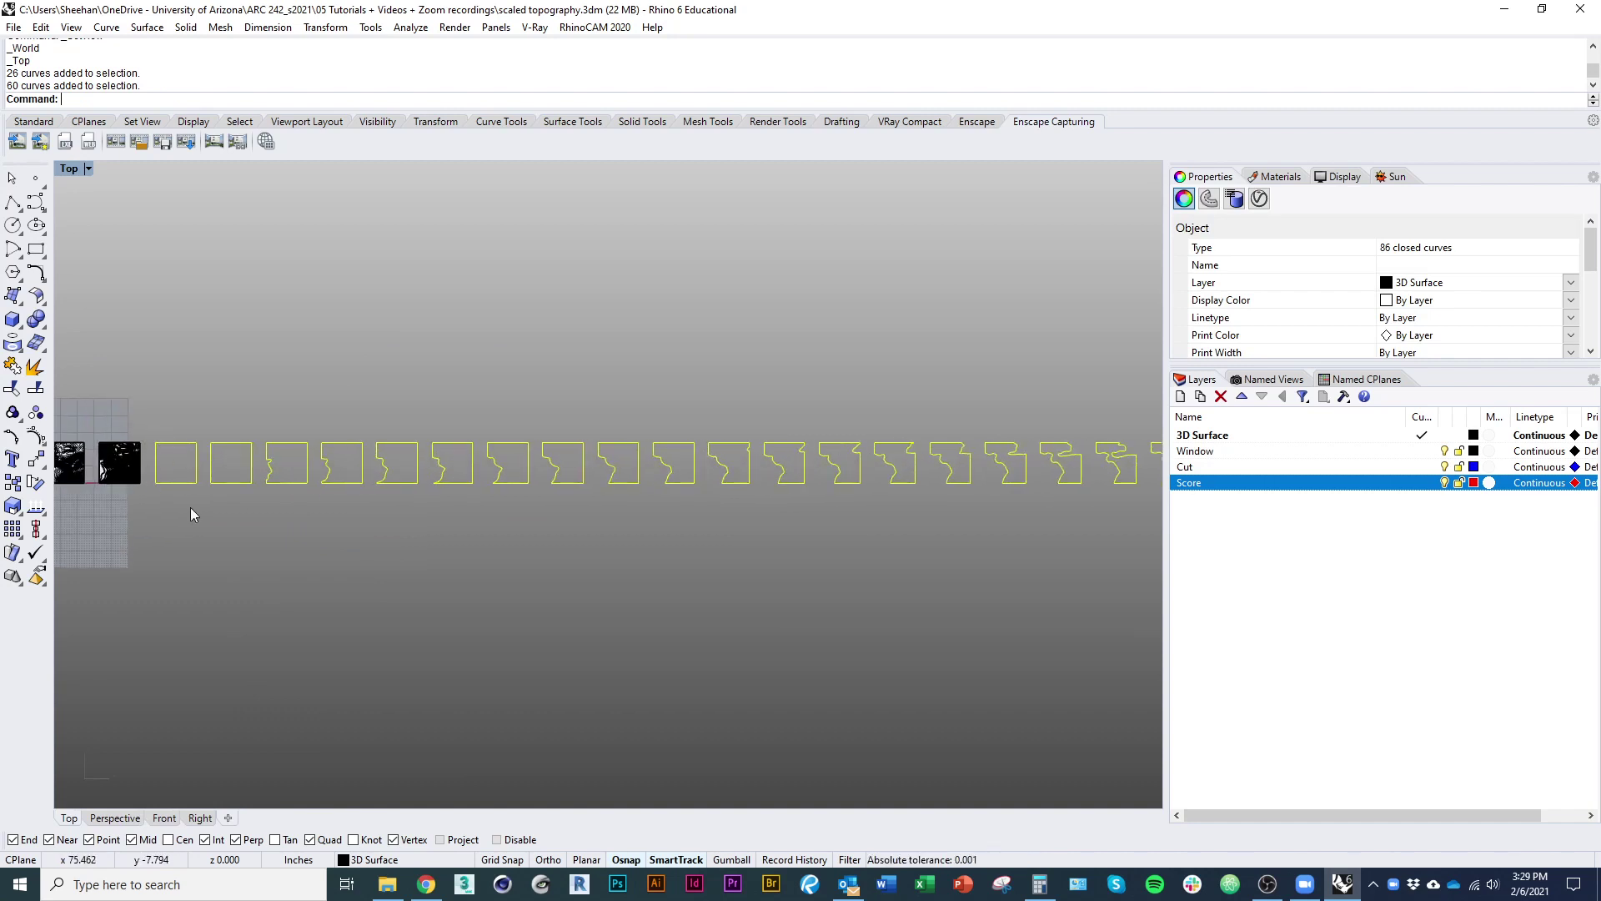
Move the selected contour outlines to the Cut layer and clear the selection
right_click(1253, 467)
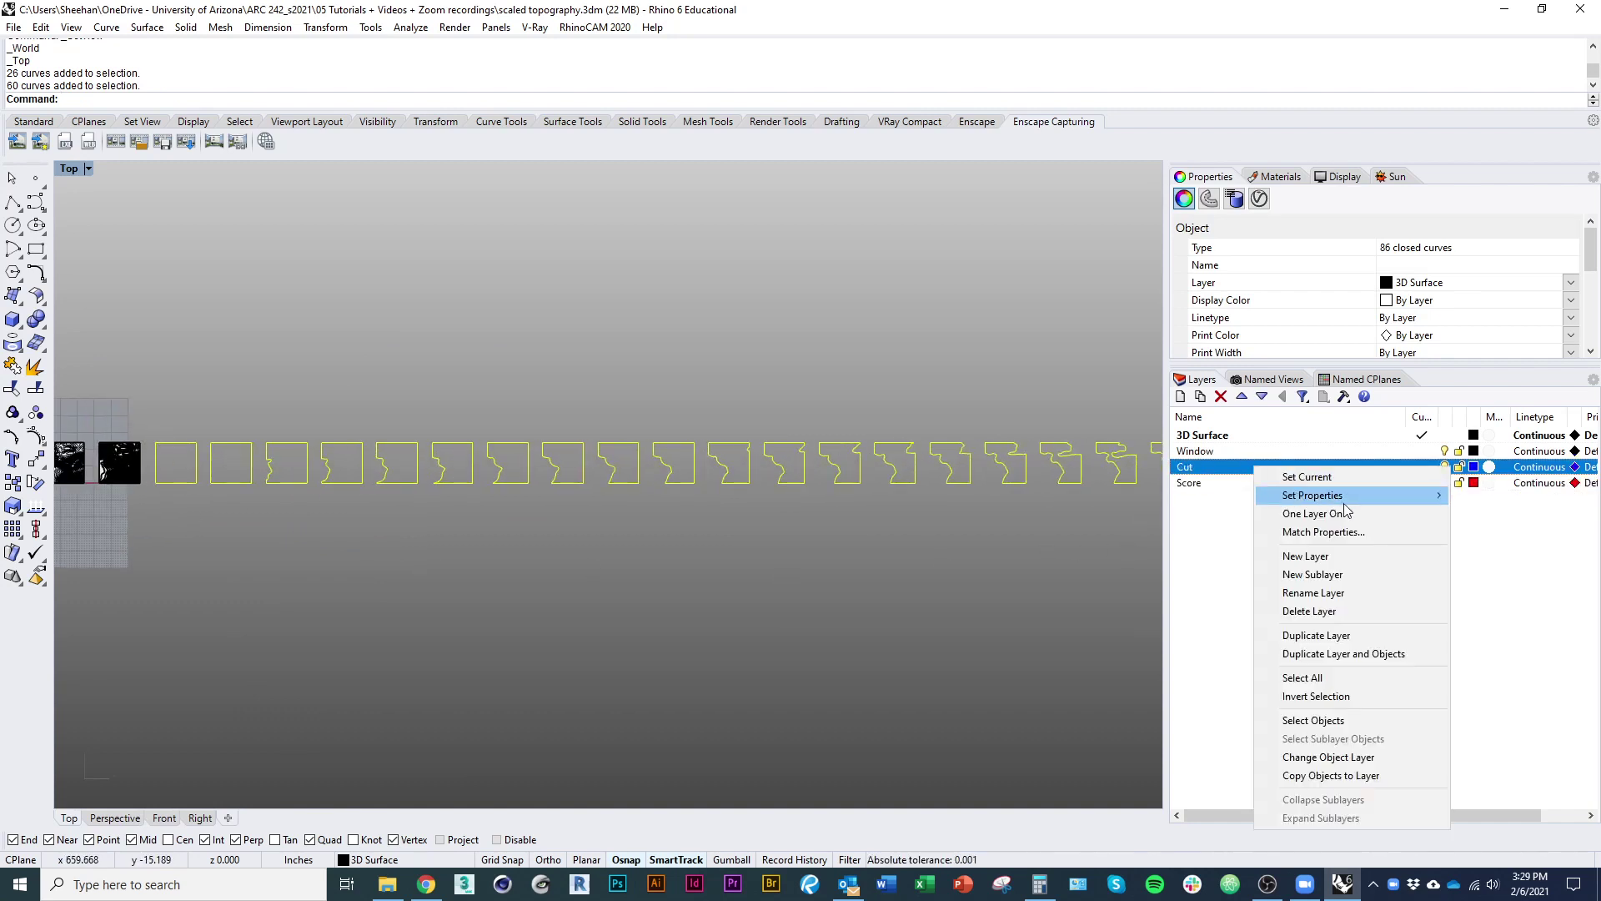
left_click(1363, 757)
key("Left")
key("Left")
key("Left")
key("Up")
left_click(731, 668)
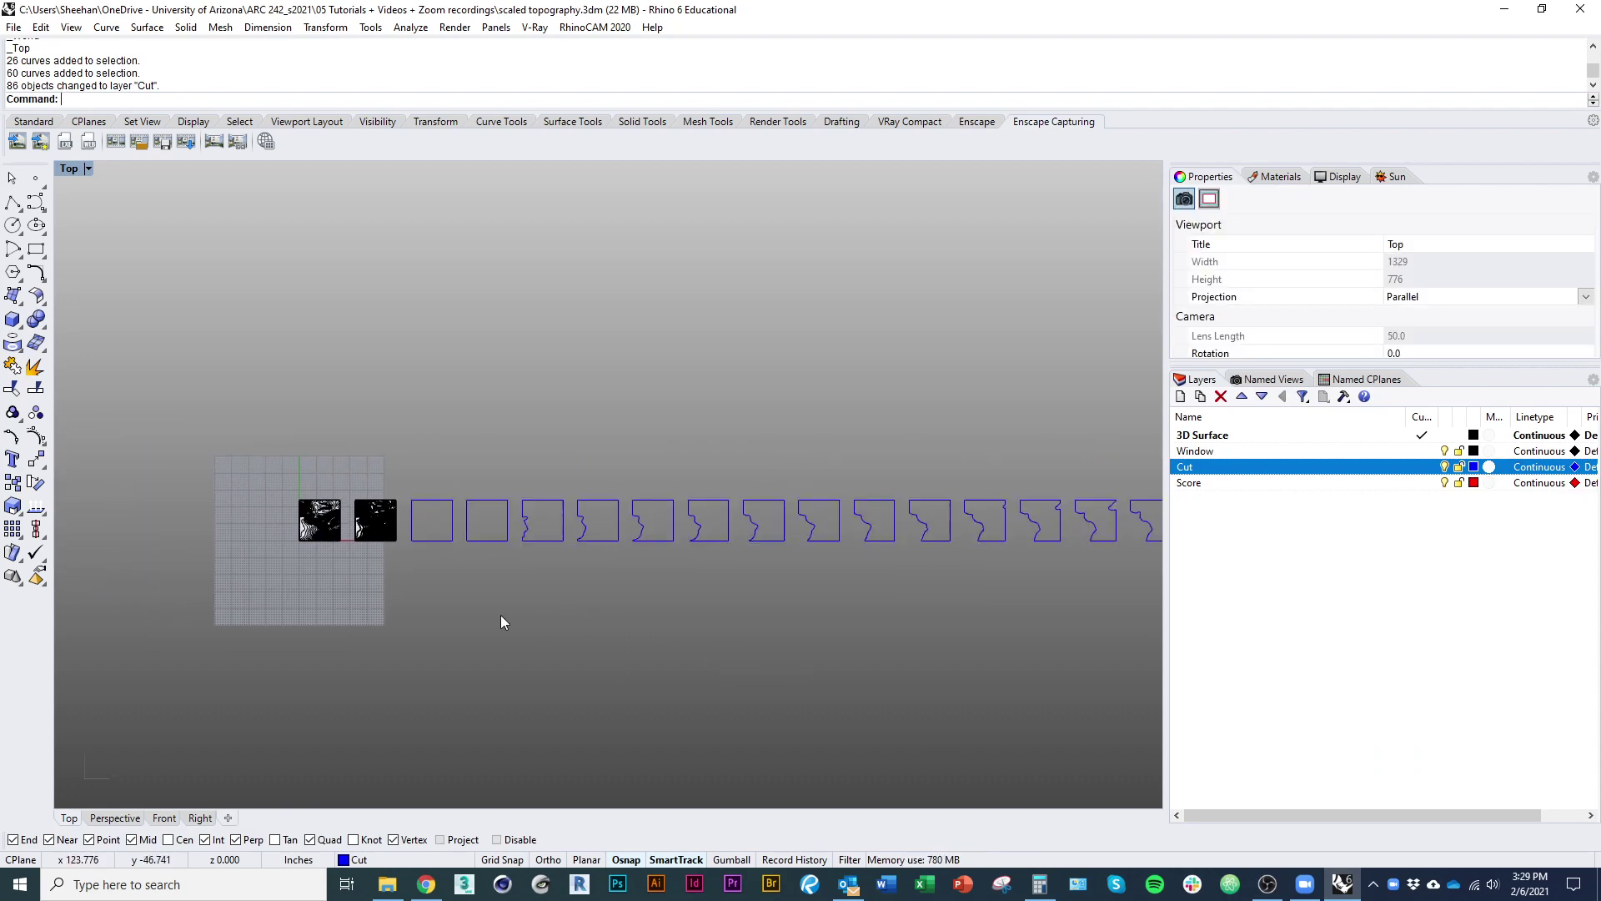
Examine the first few cut outlines in the row next to the topography models
right_click_drag(477, 531, 482, 477, "ctrl")
right_click_drag(703, 542, 520, 543)
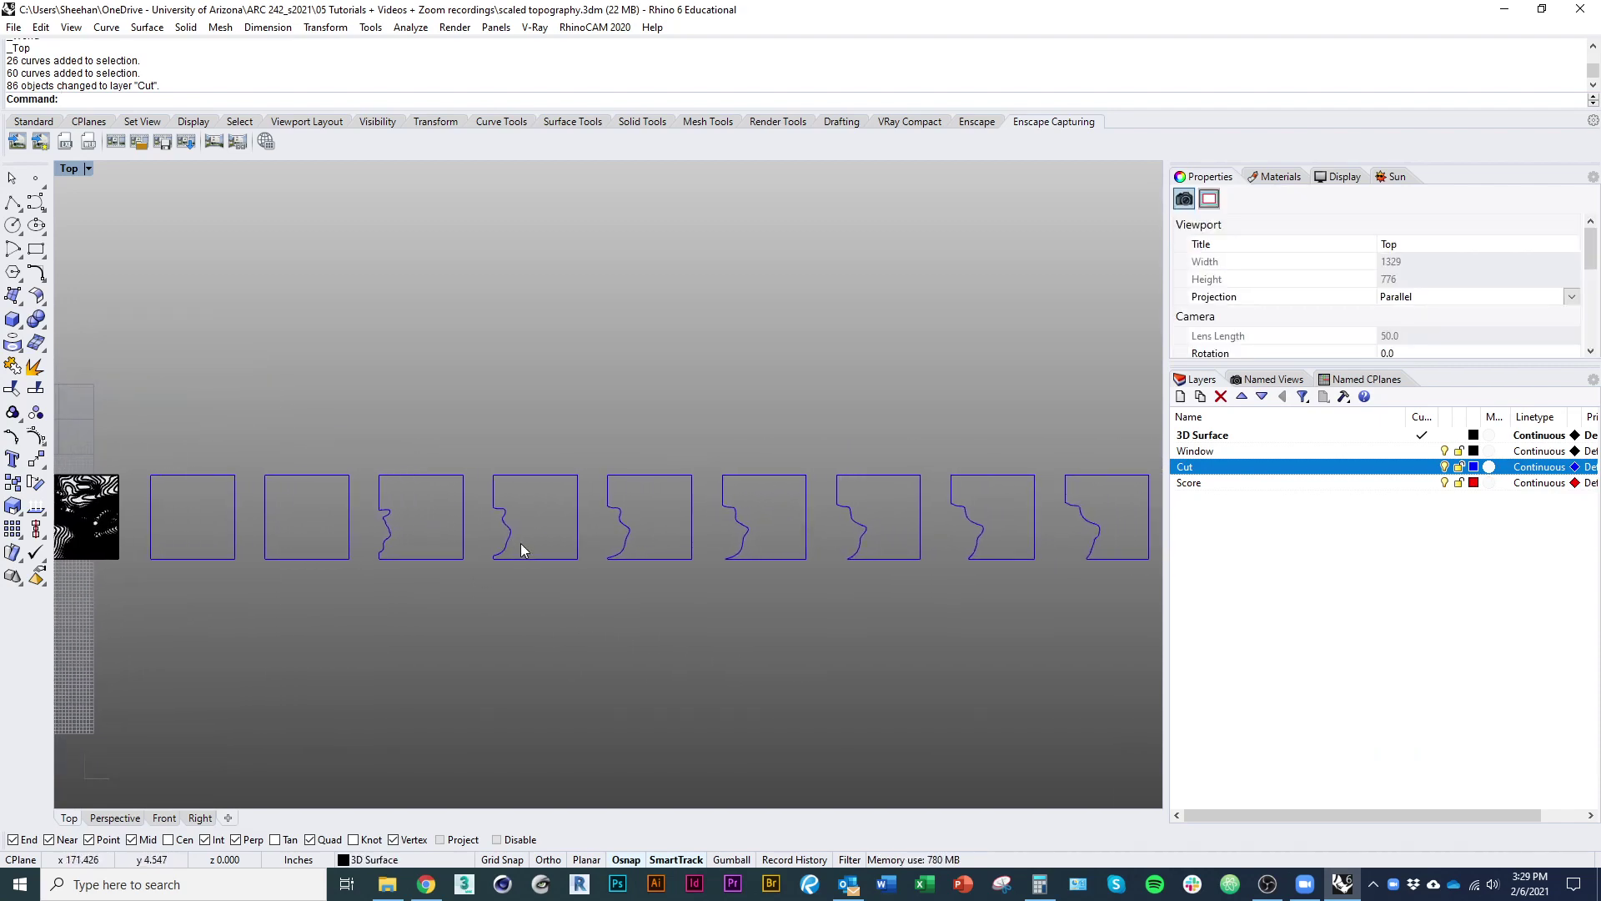
scroll(401, 504, "up", 1)
scroll(383, 544, "up", 3)
scroll(347, 540, "down", 3)
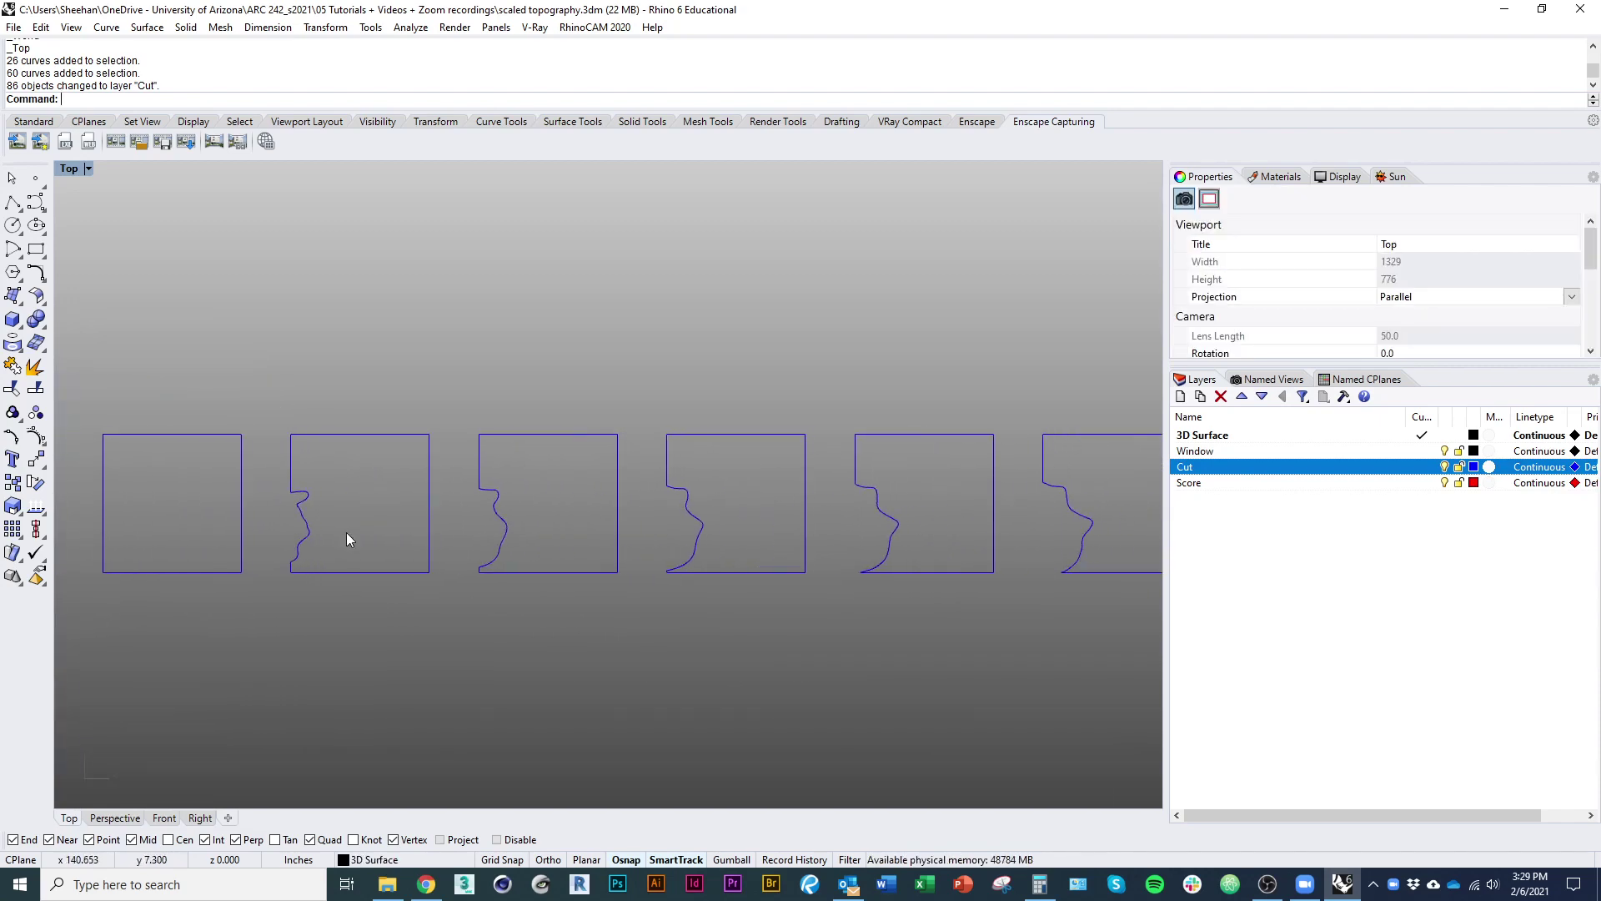
right_click_drag(433, 561, 879, 561)
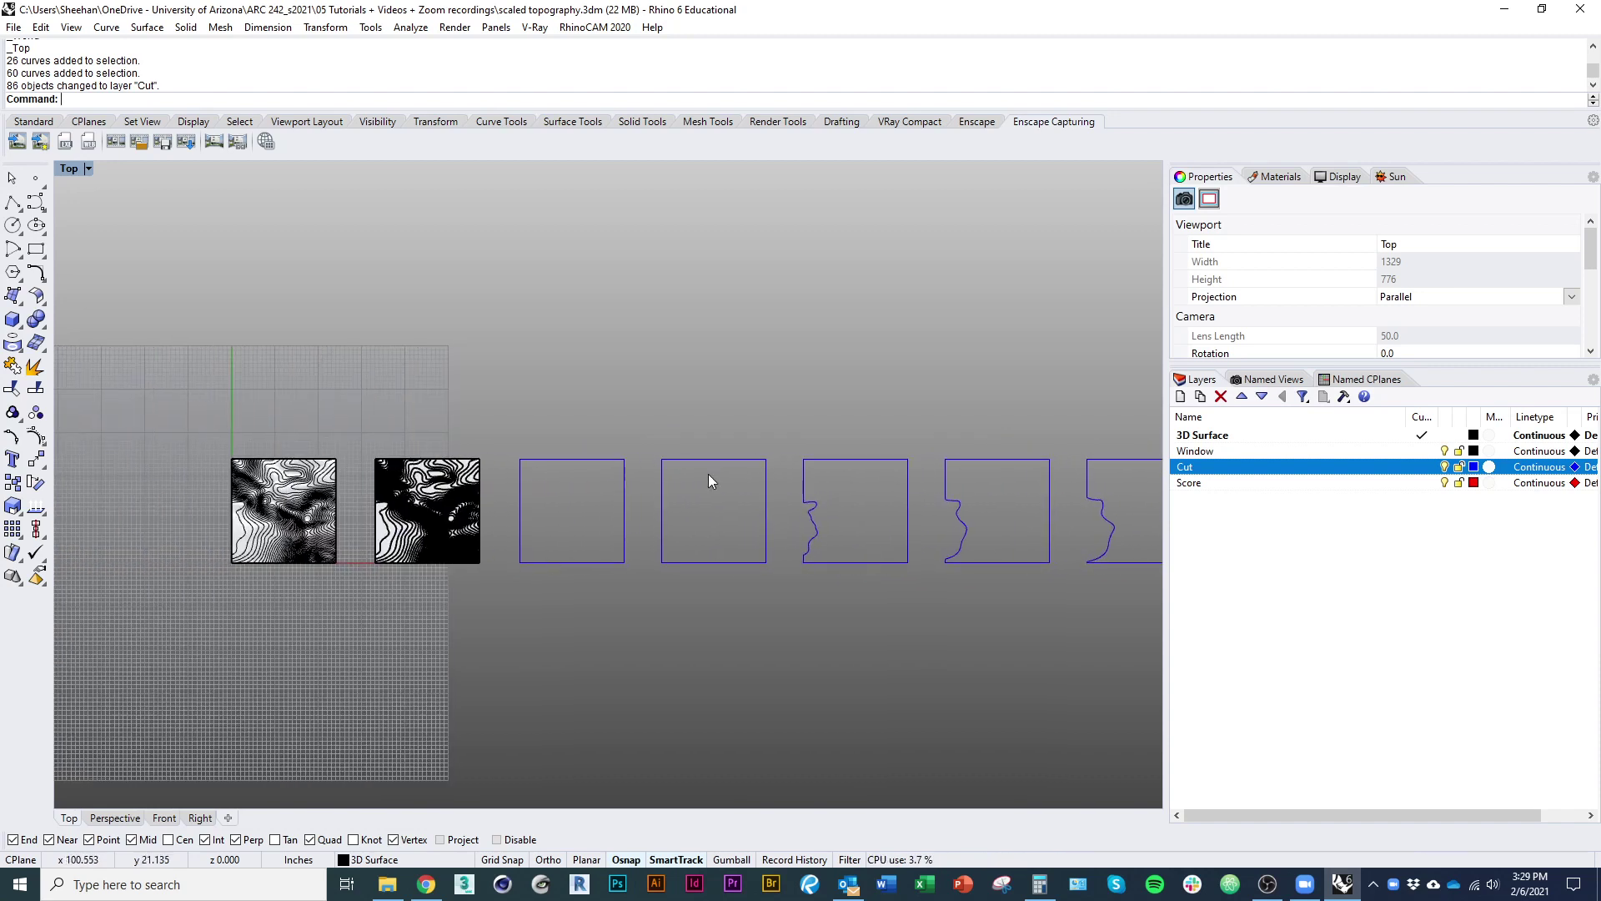
right_click_drag(774, 625, 561, 583)
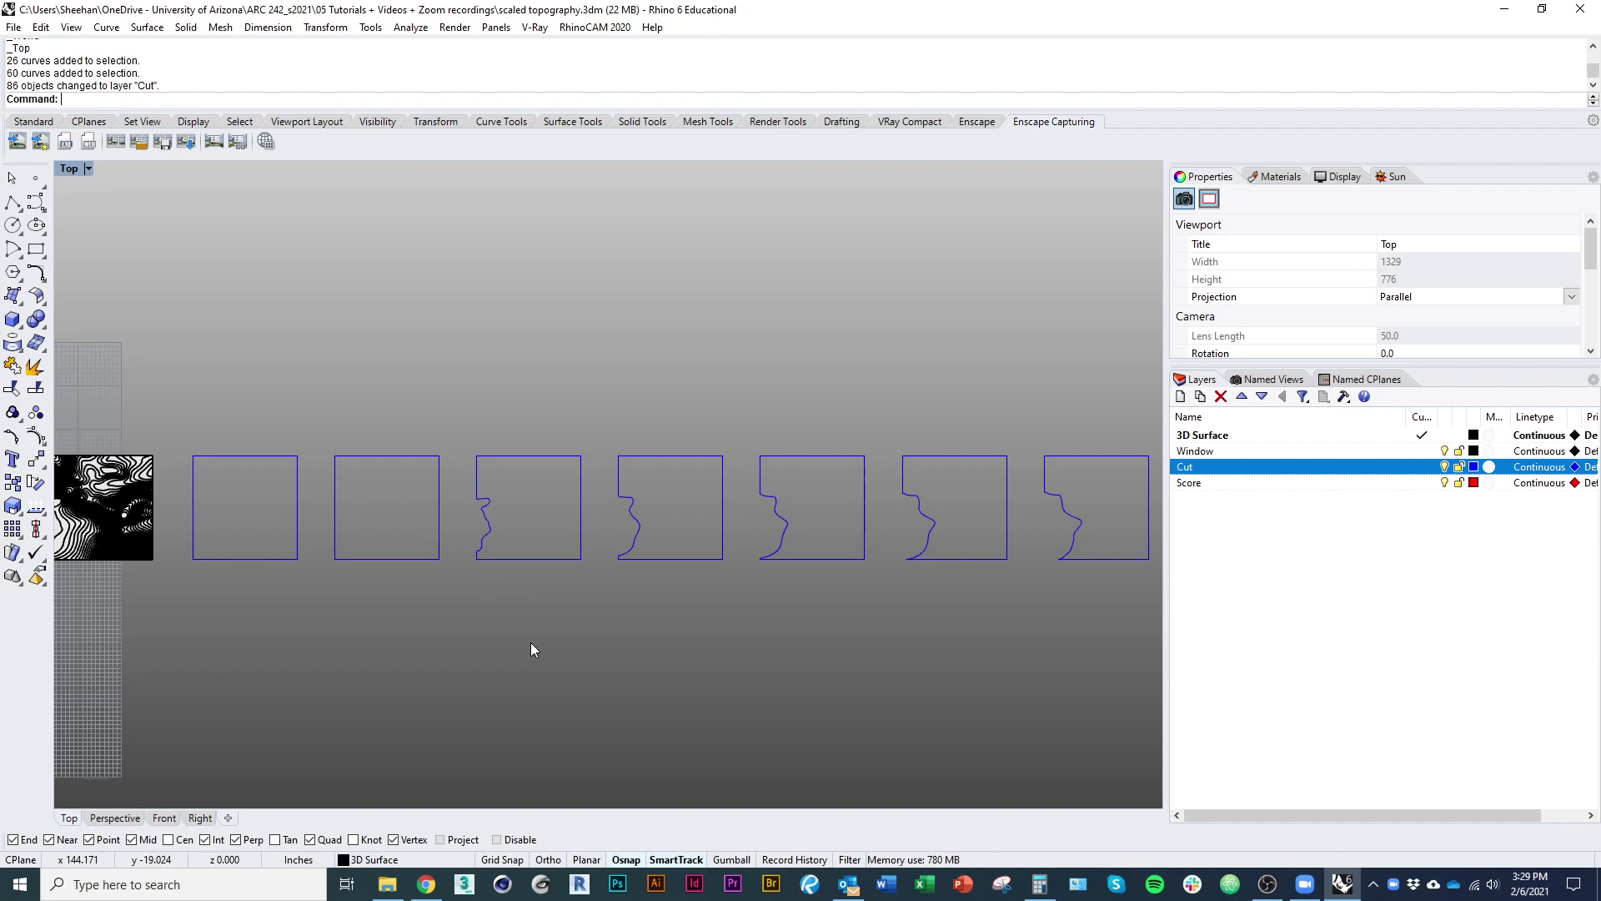
scroll(355, 563, "down", 3)
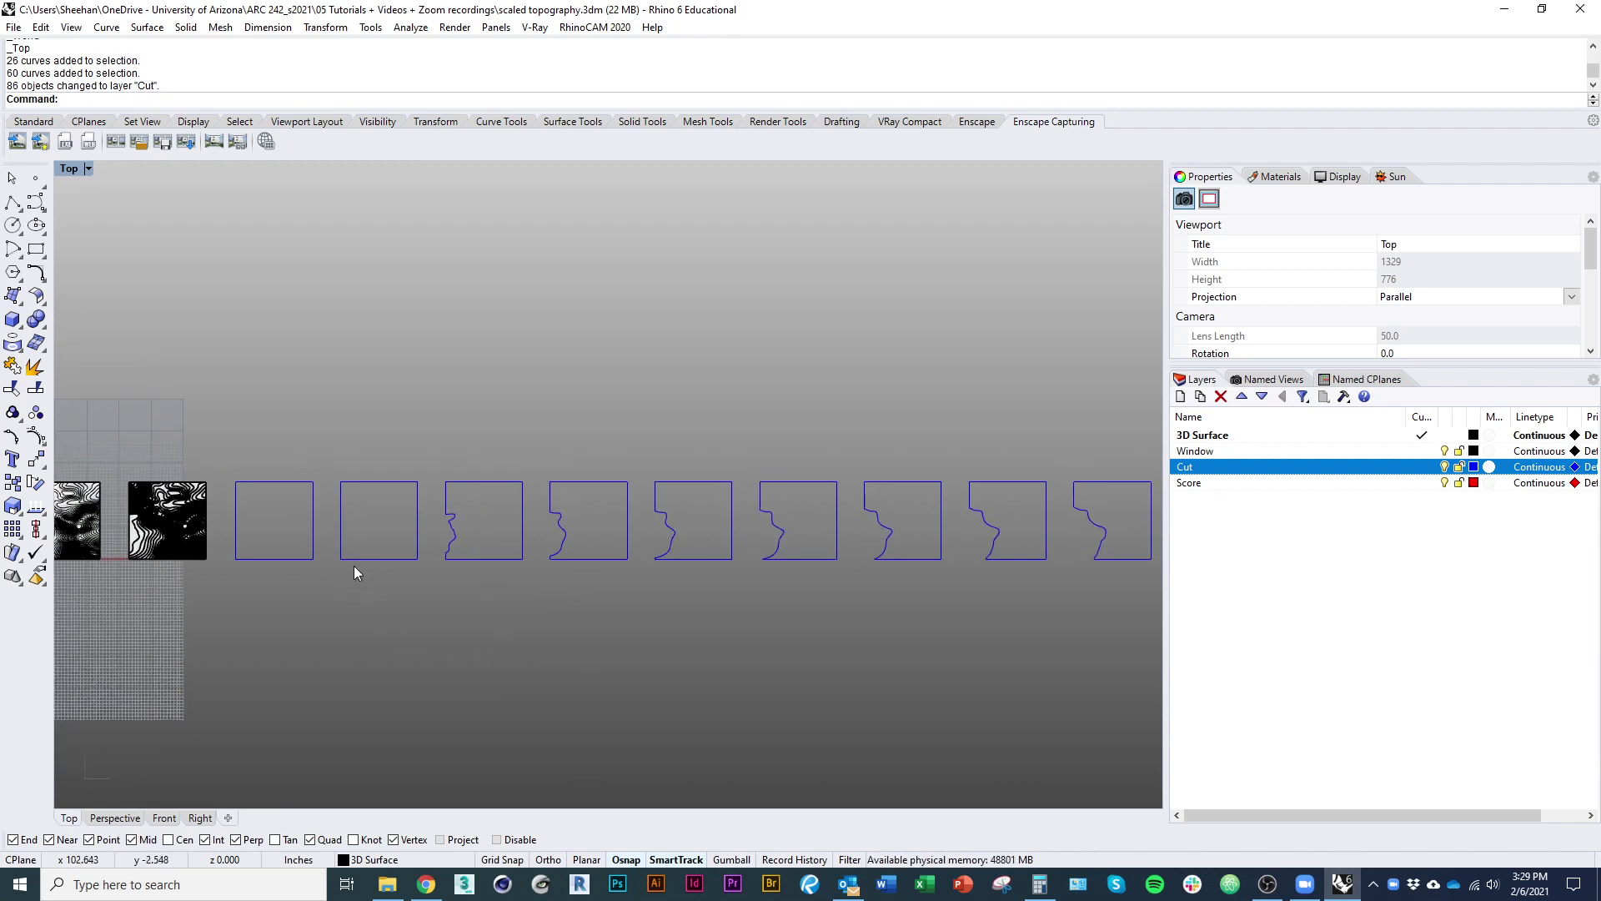
Select the second full square outline in the row
left_click(356, 563)
right_click_drag(467, 611, 340, 600)
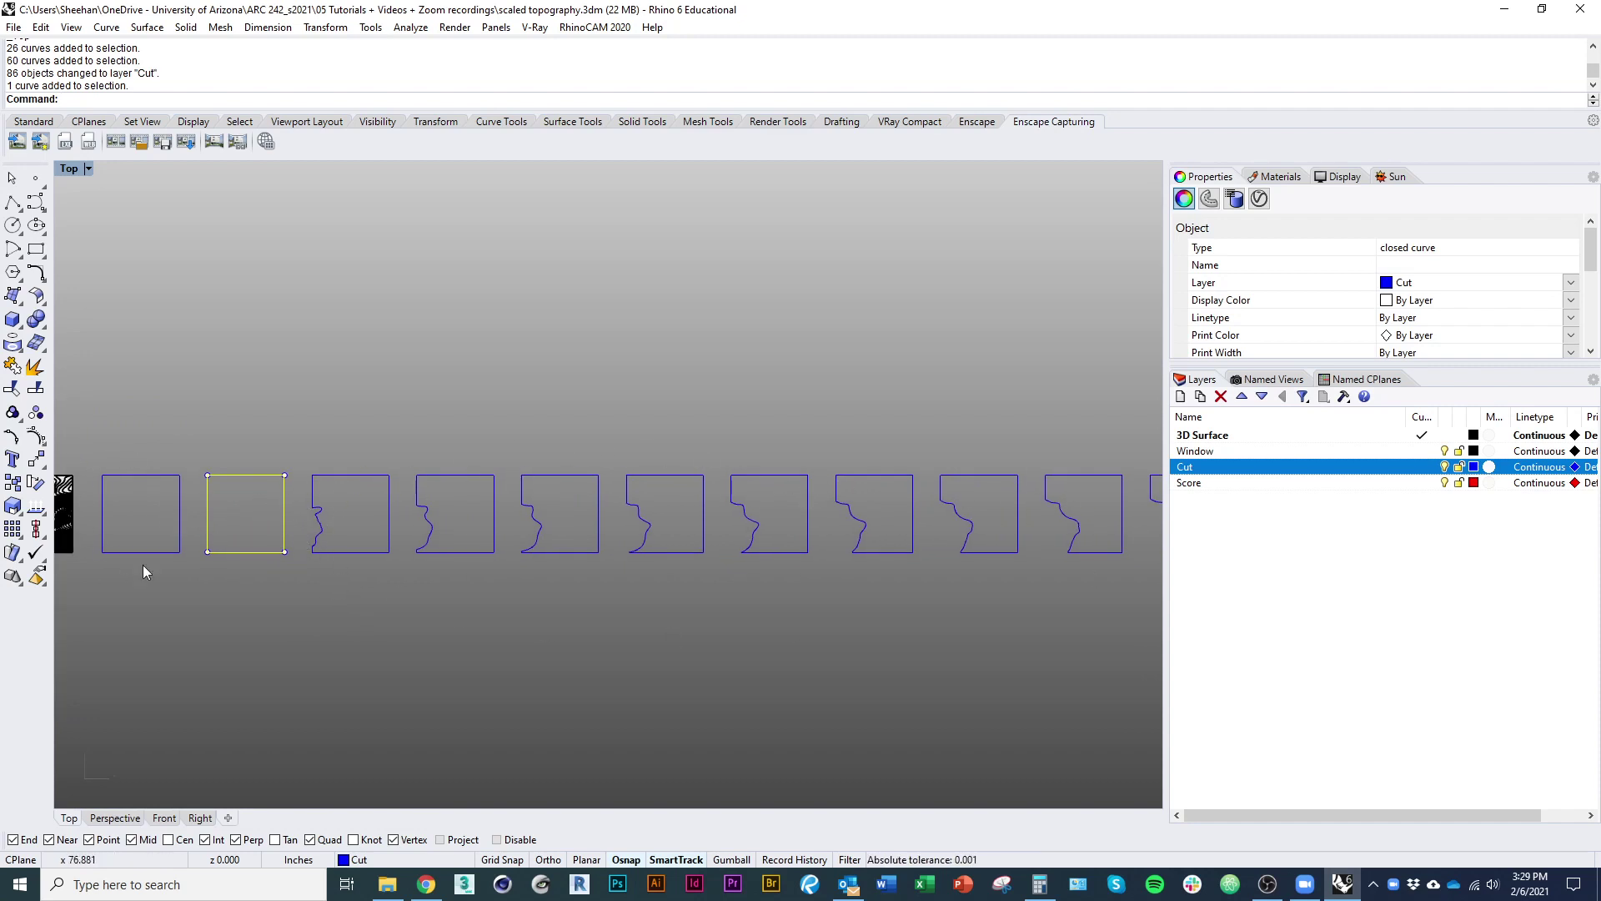
scroll(201, 505, "down", 2)
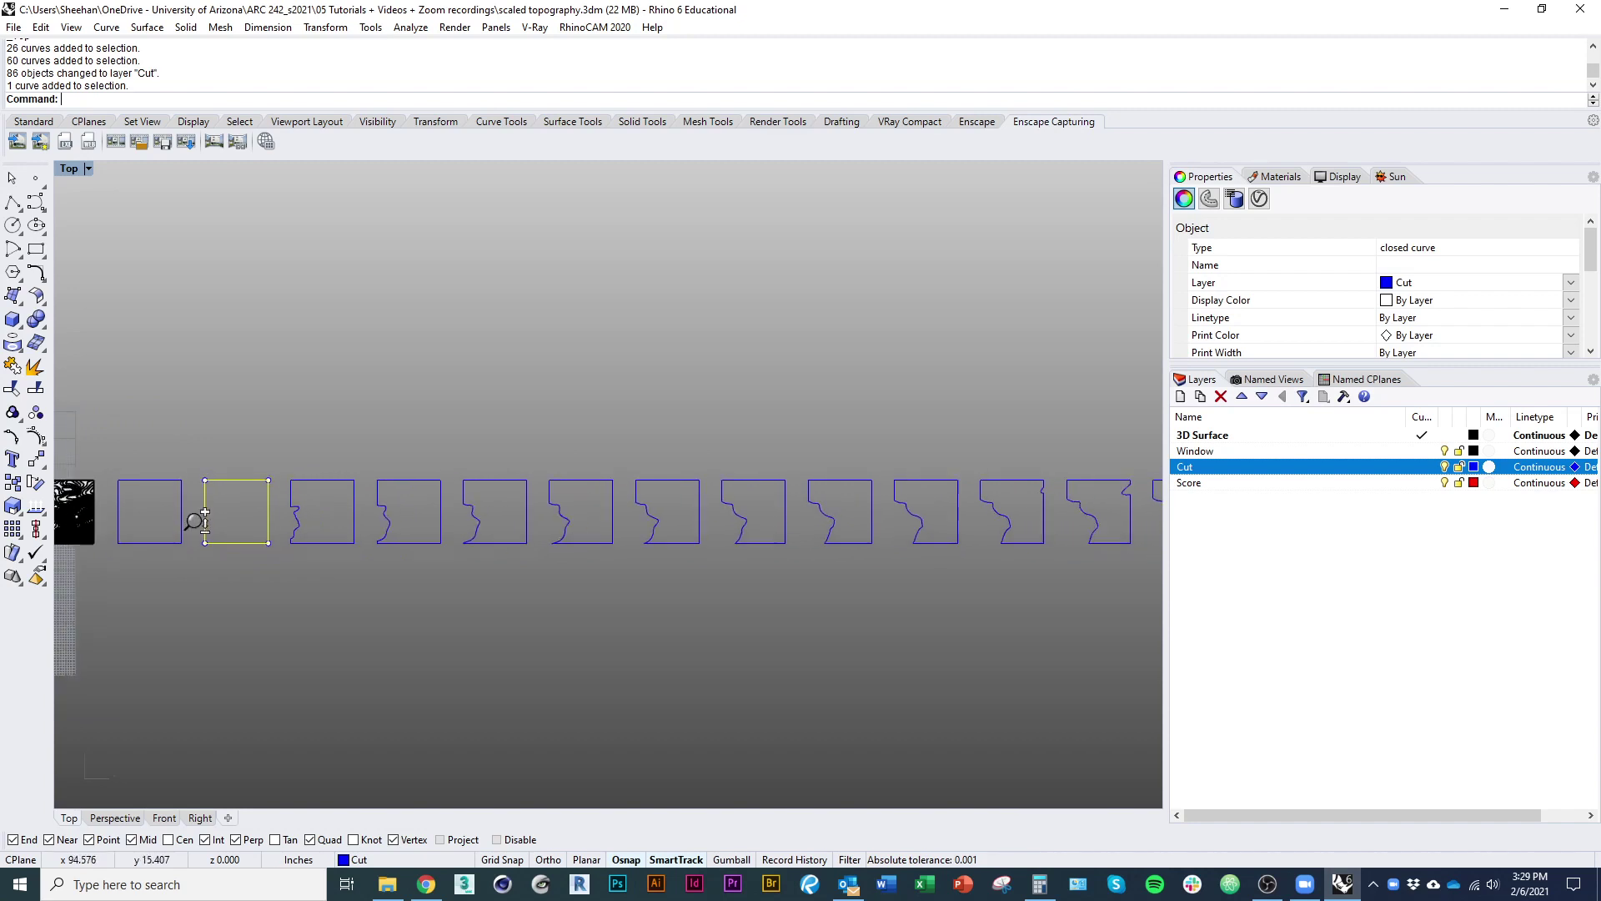
left_click(258, 632)
left_click(218, 483)
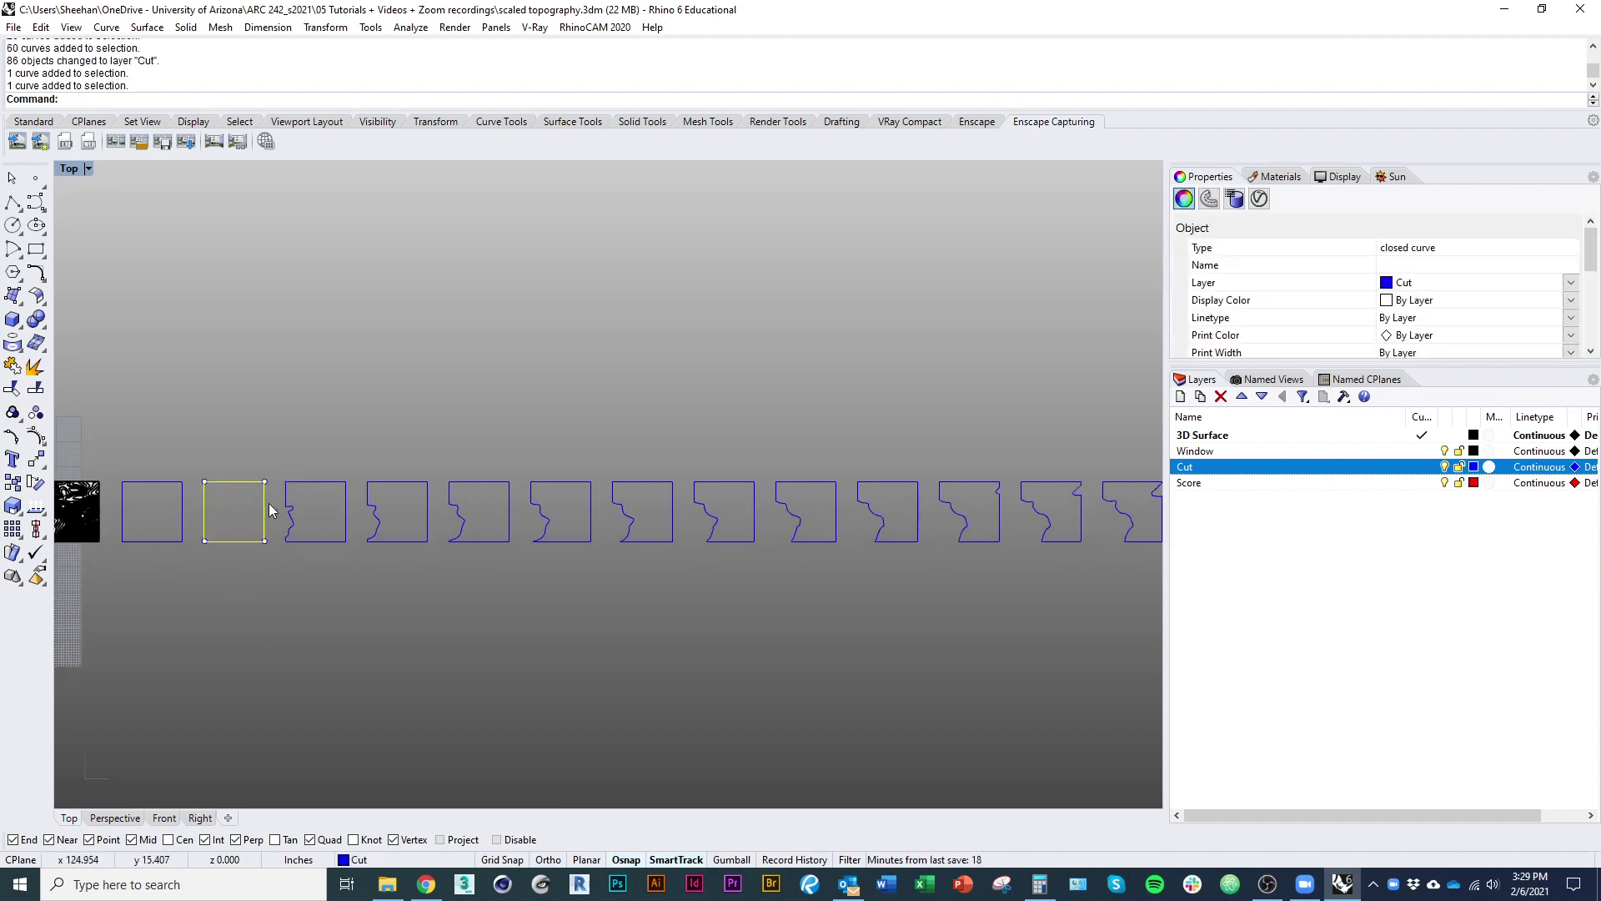
Add all remaining outlines after the second square to the selection, leaving out the first square
scroll(268, 503, "down", 3)
left_click_drag(269, 572, 1101, 404)
right_click_drag(888, 668, 515, 597)
scroll(514, 600, "down", 5)
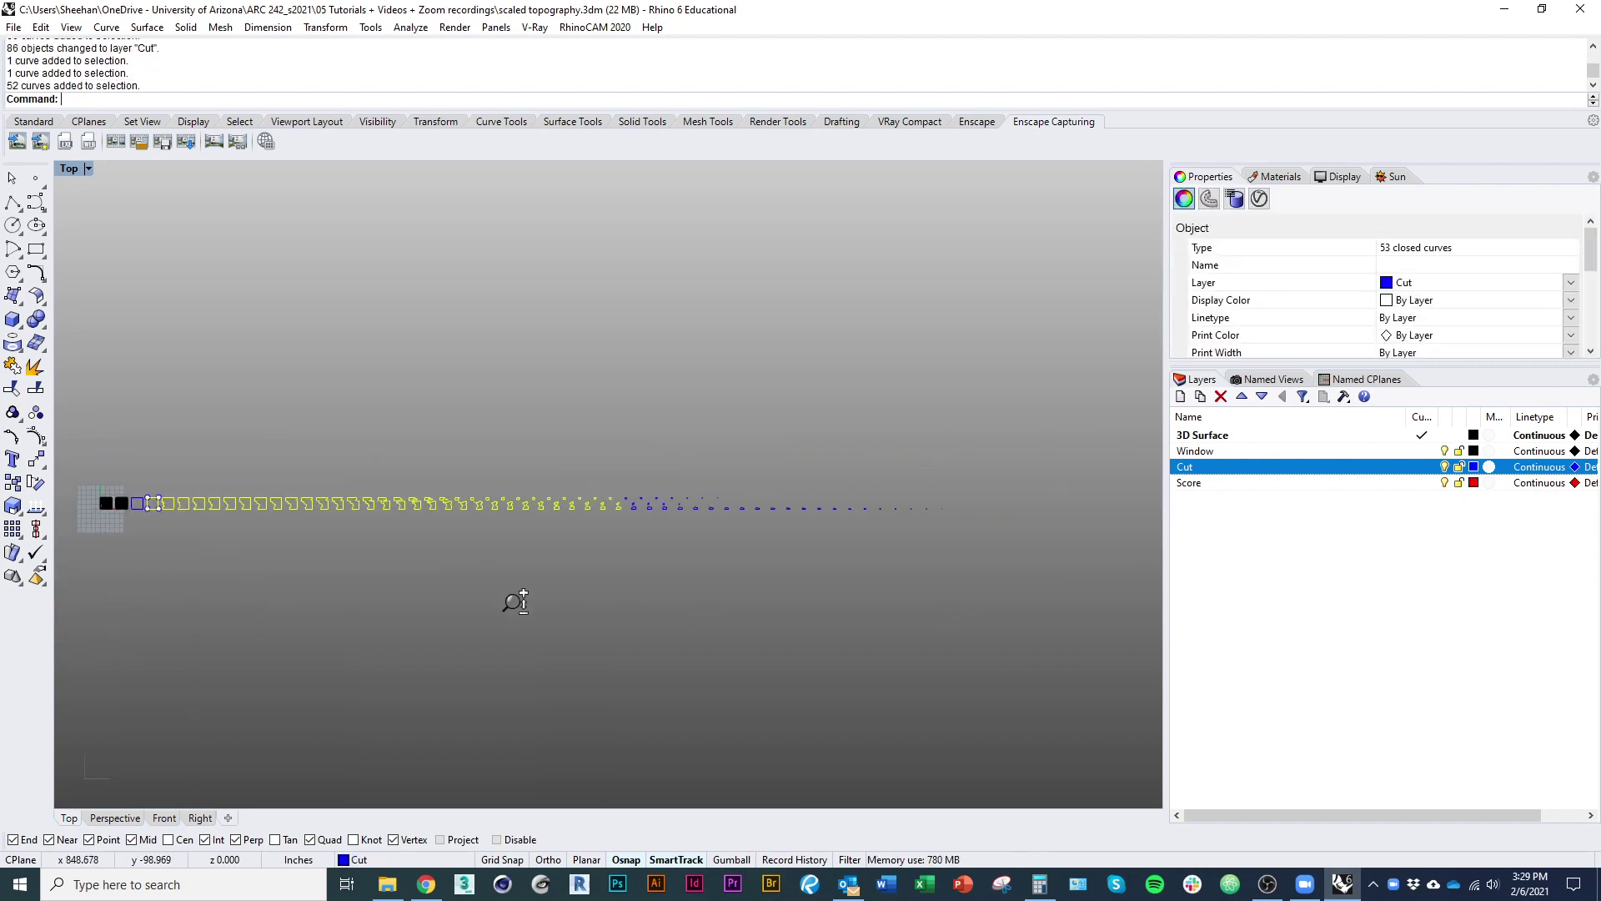
left_click_drag(425, 629, 889, 471, "shift")
right_click_drag(179, 521, 391, 516)
scroll(380, 500, "up", 5)
scroll(385, 499, "up", 6)
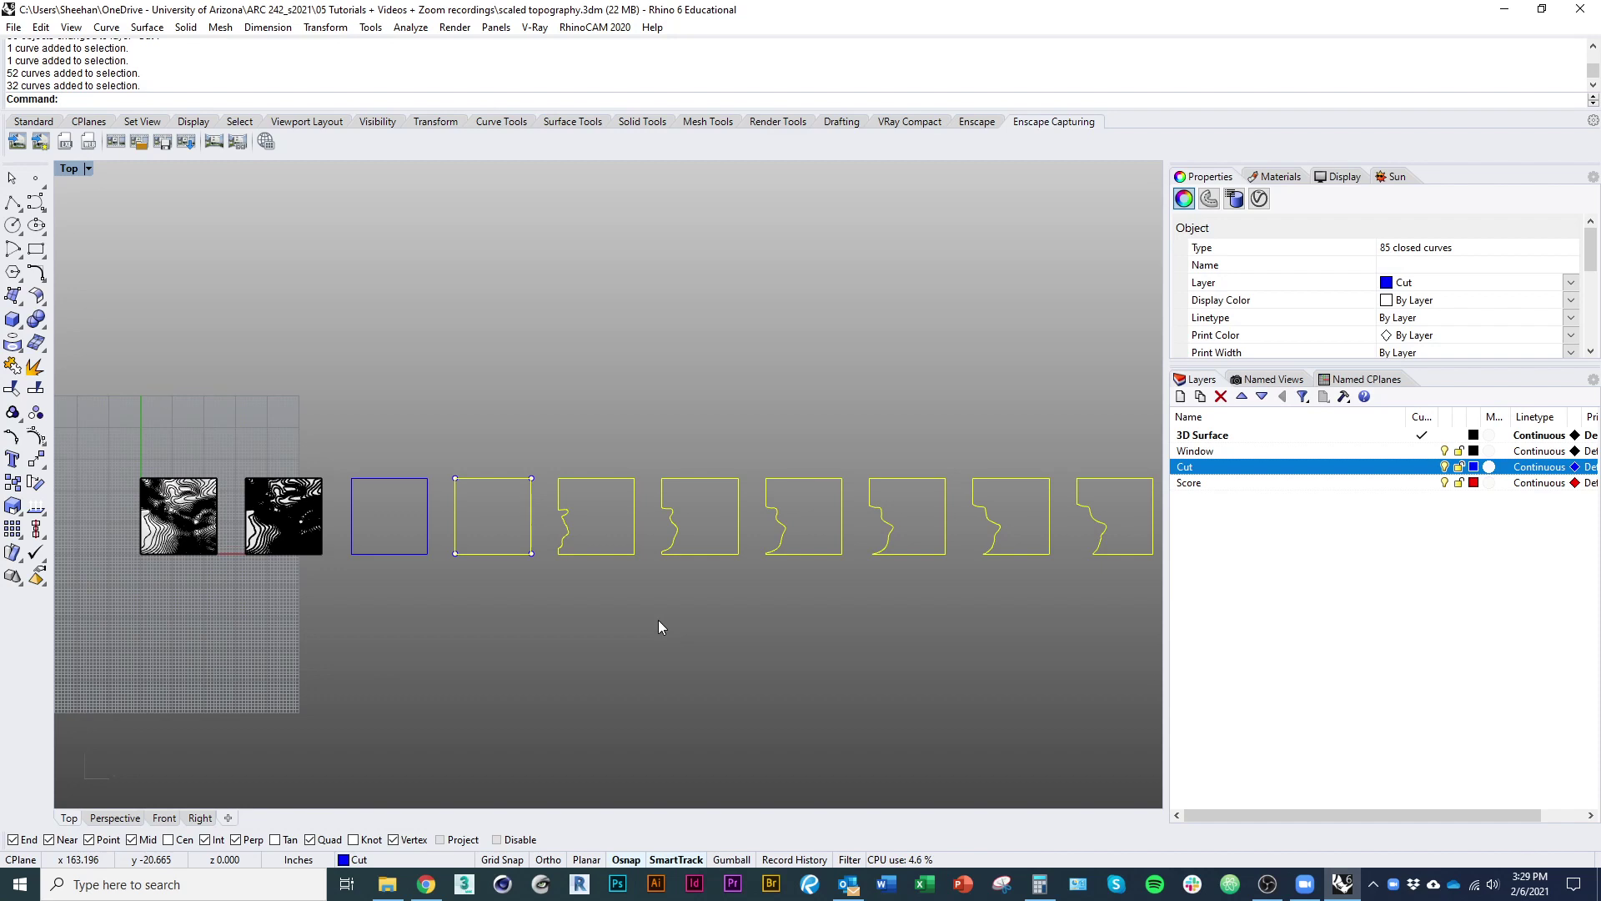
Copy the selected outlines from the second square's lower-right corner to the first square's lower-right corner, then clear the selection
type("opy")
key("Return")
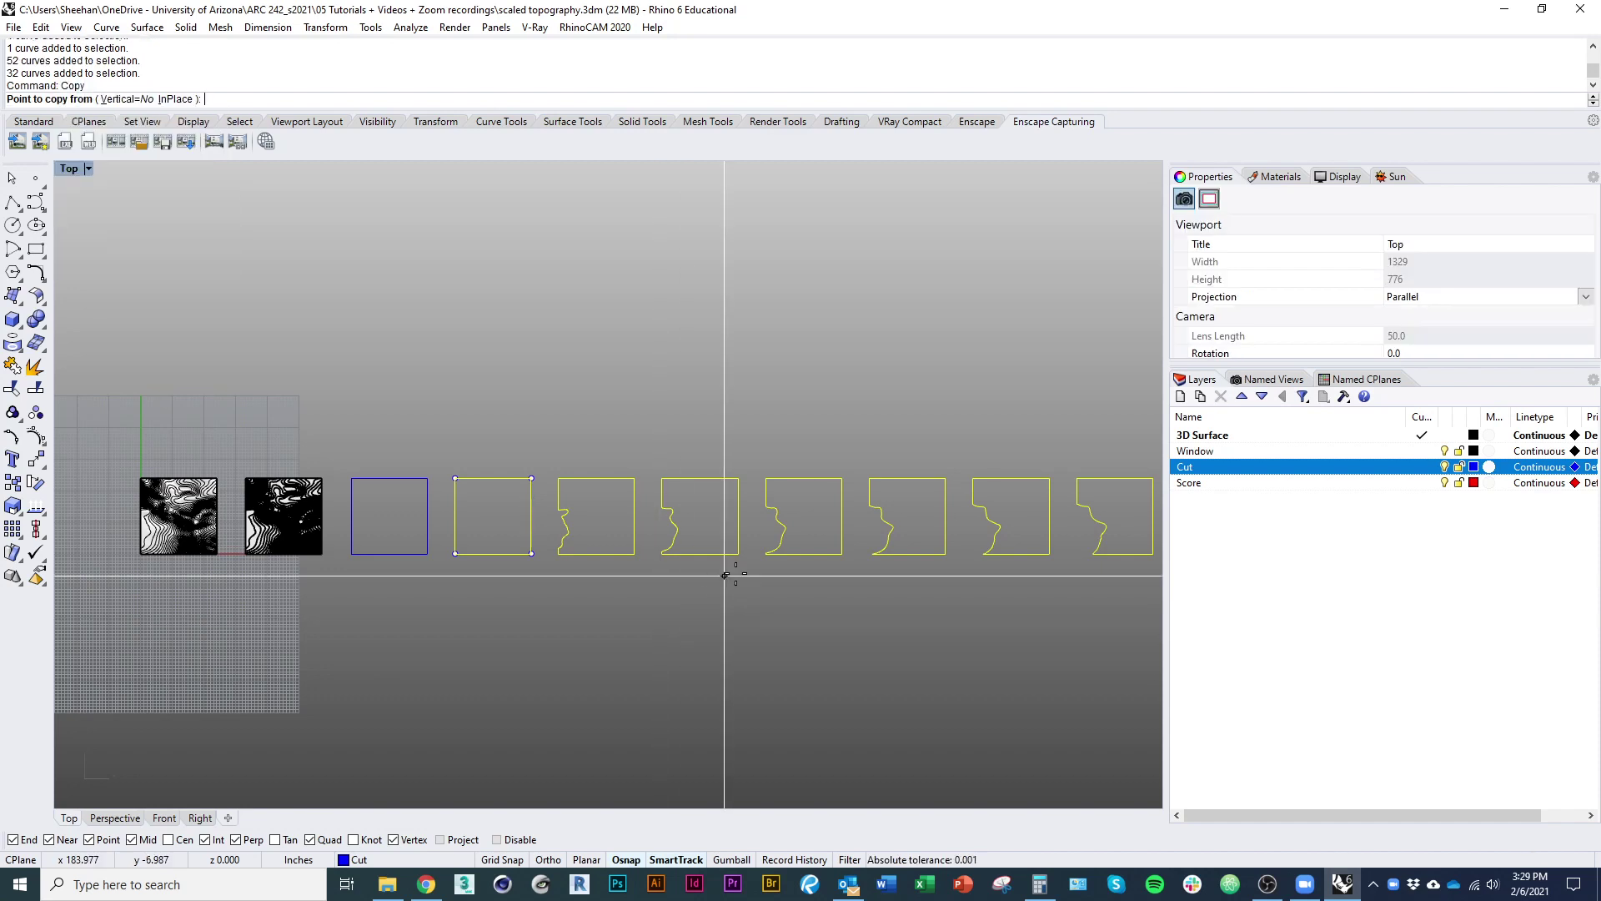
left_click(531, 554)
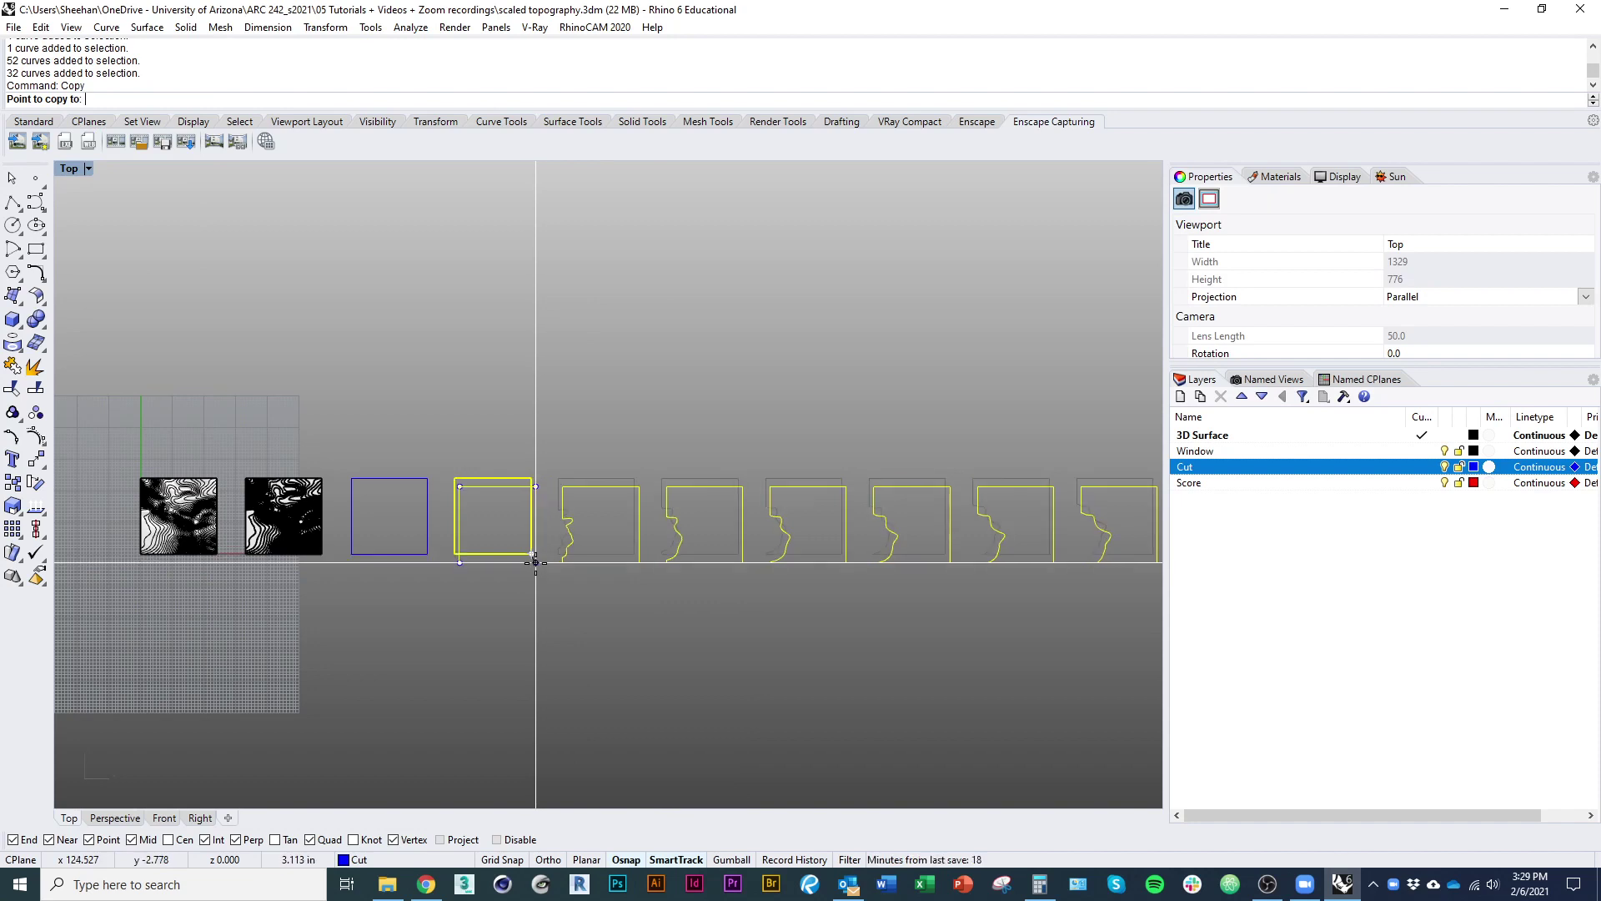
left_click(427, 553)
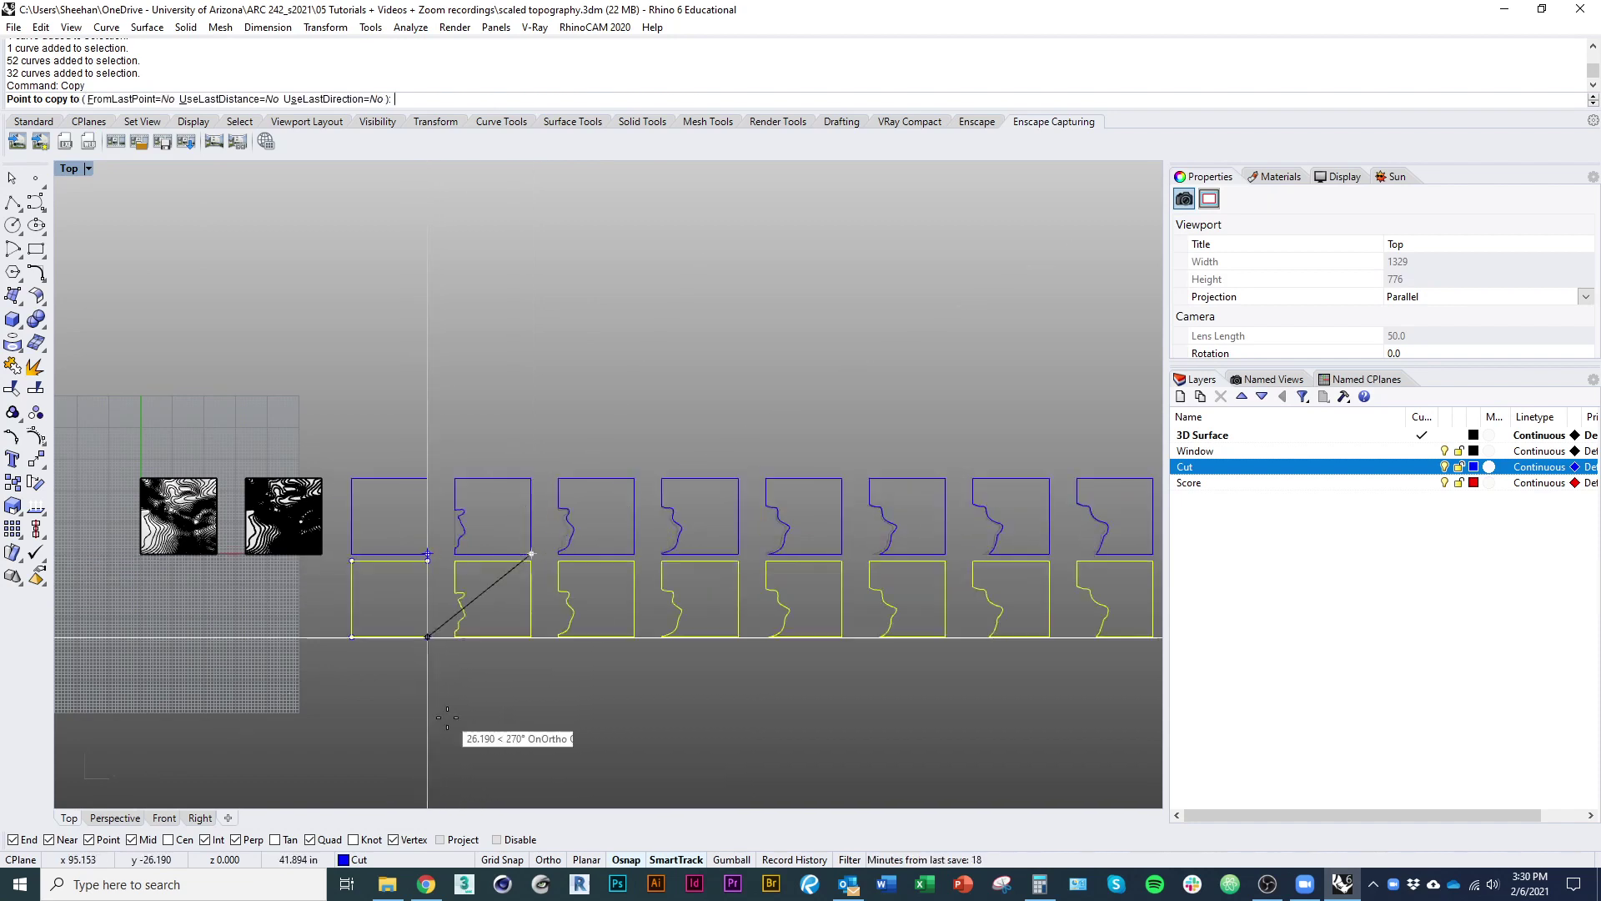
key("Return")
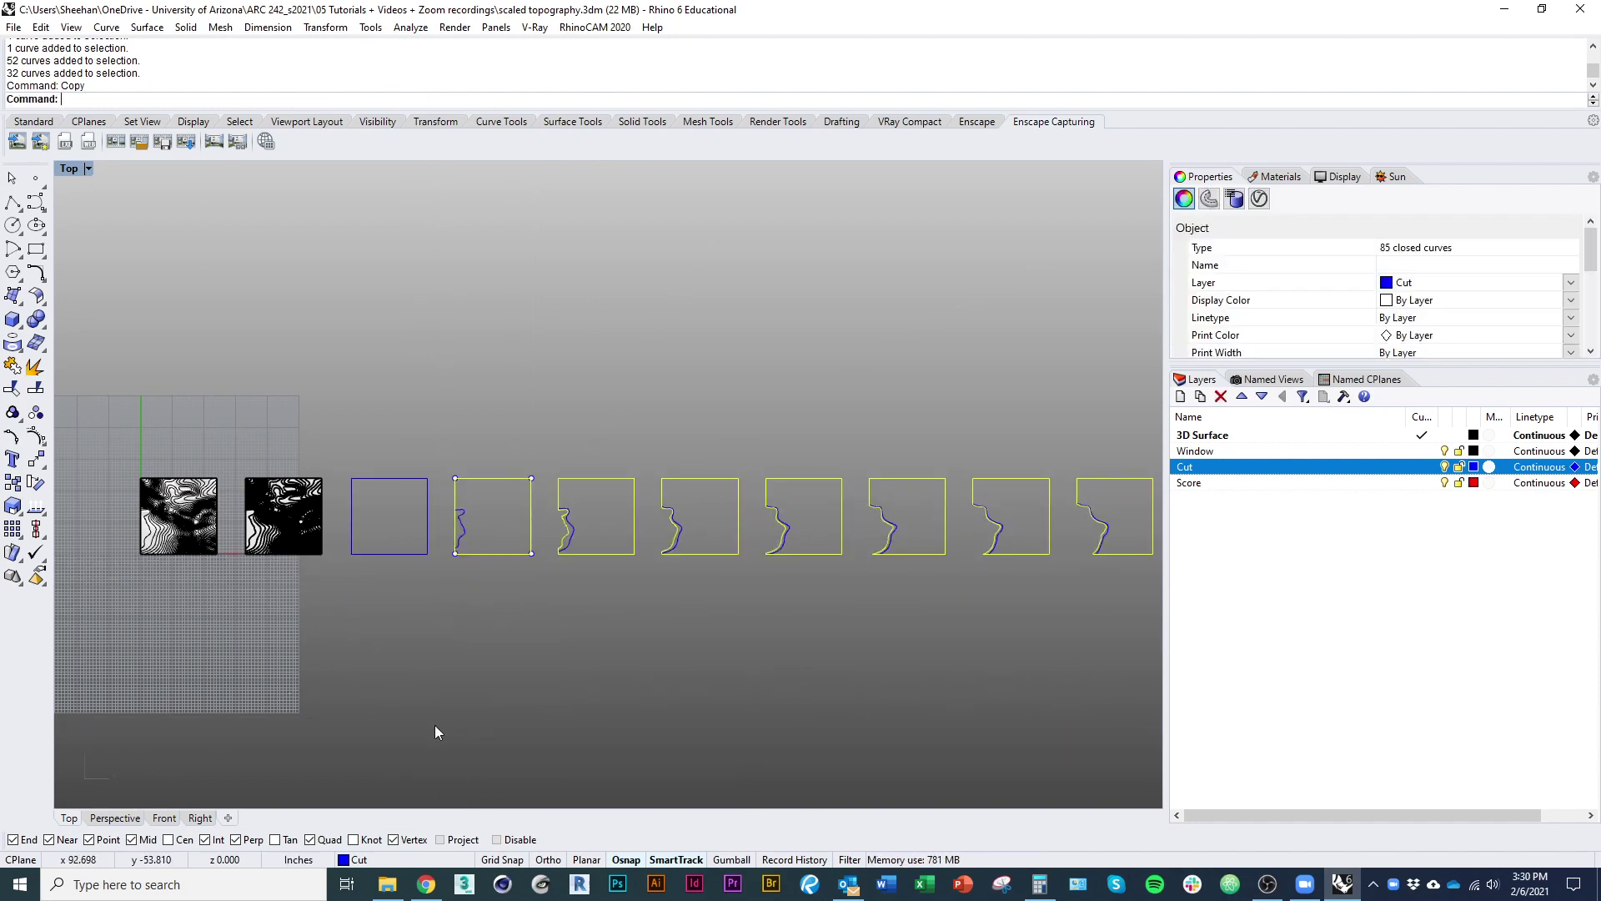
left_click(434, 731)
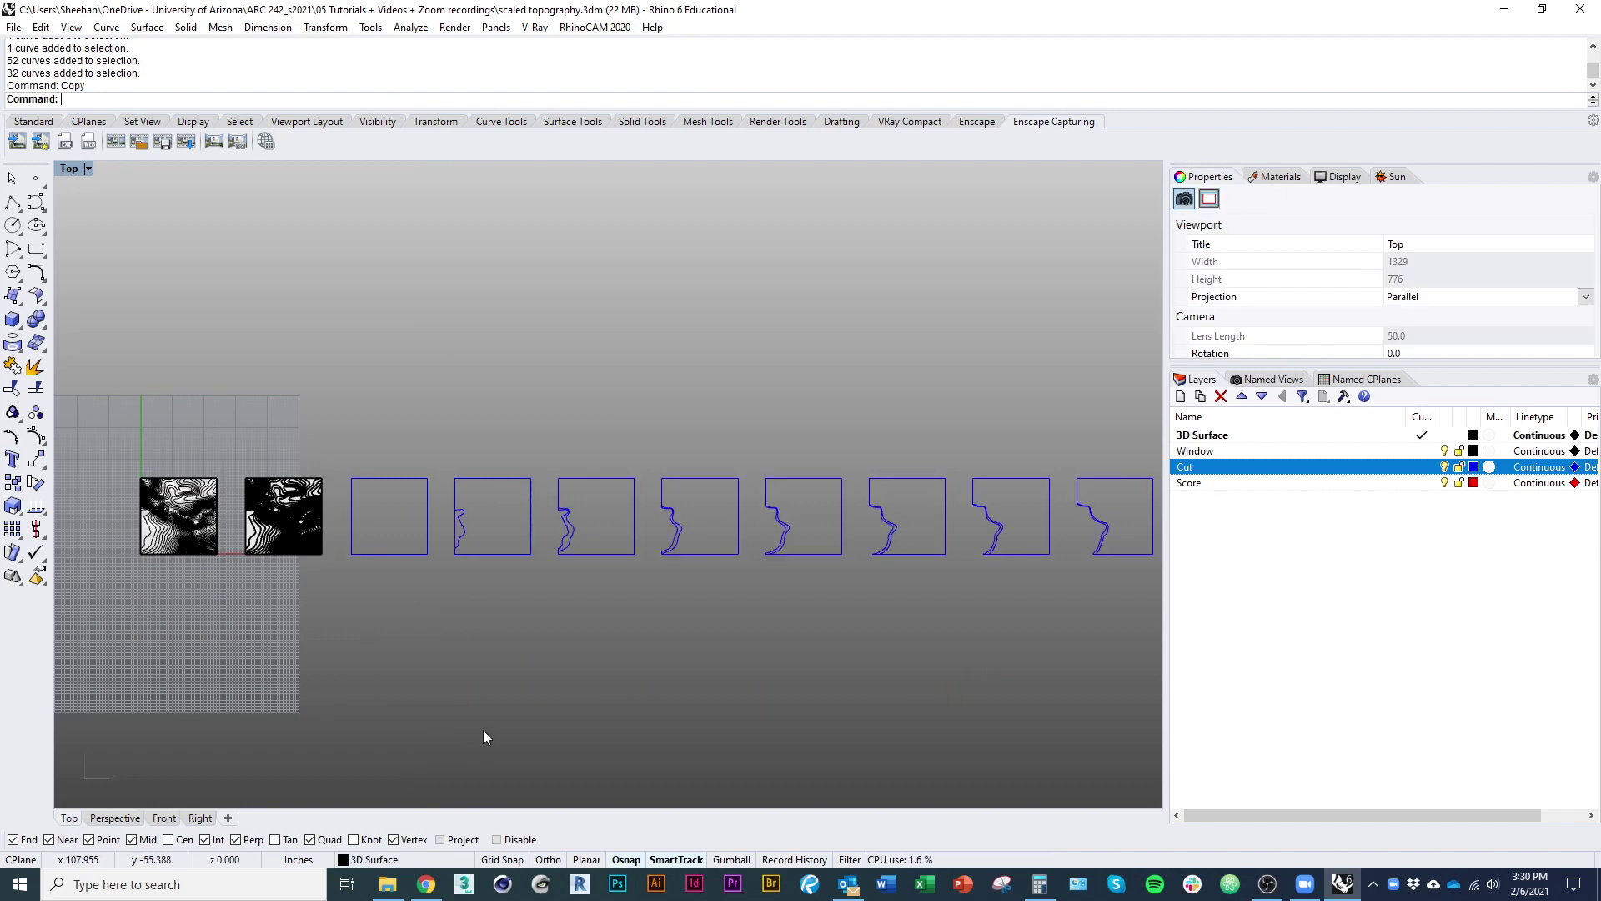
Reselect the last copied outlines with SelLast, move them to the Score layer, and clear the selection
type("SelLast")
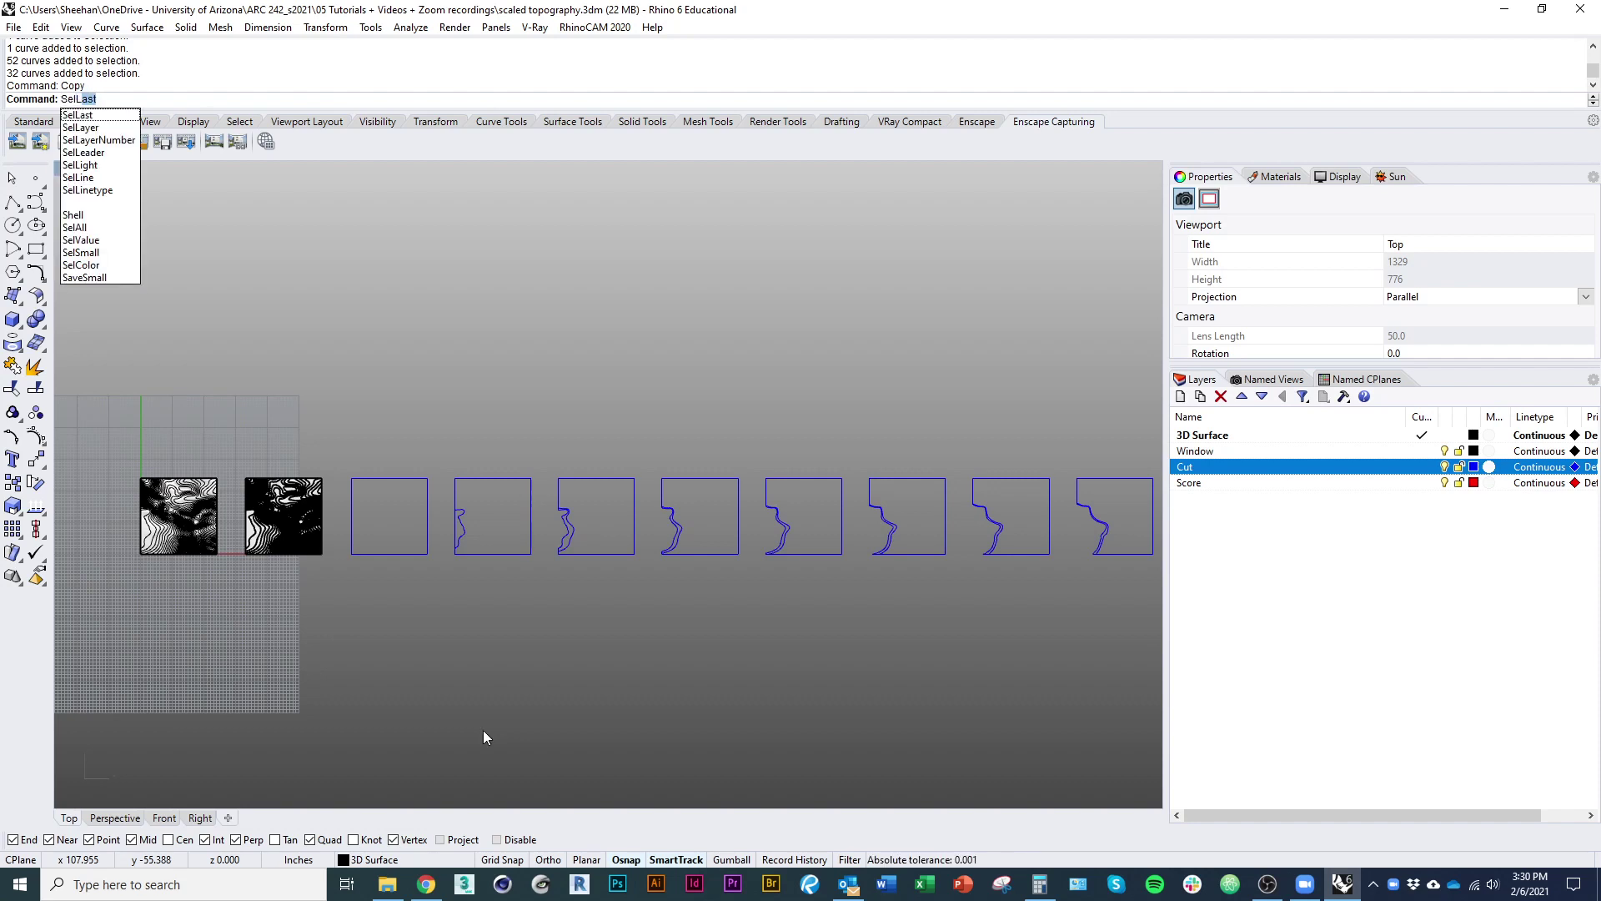
key("Return")
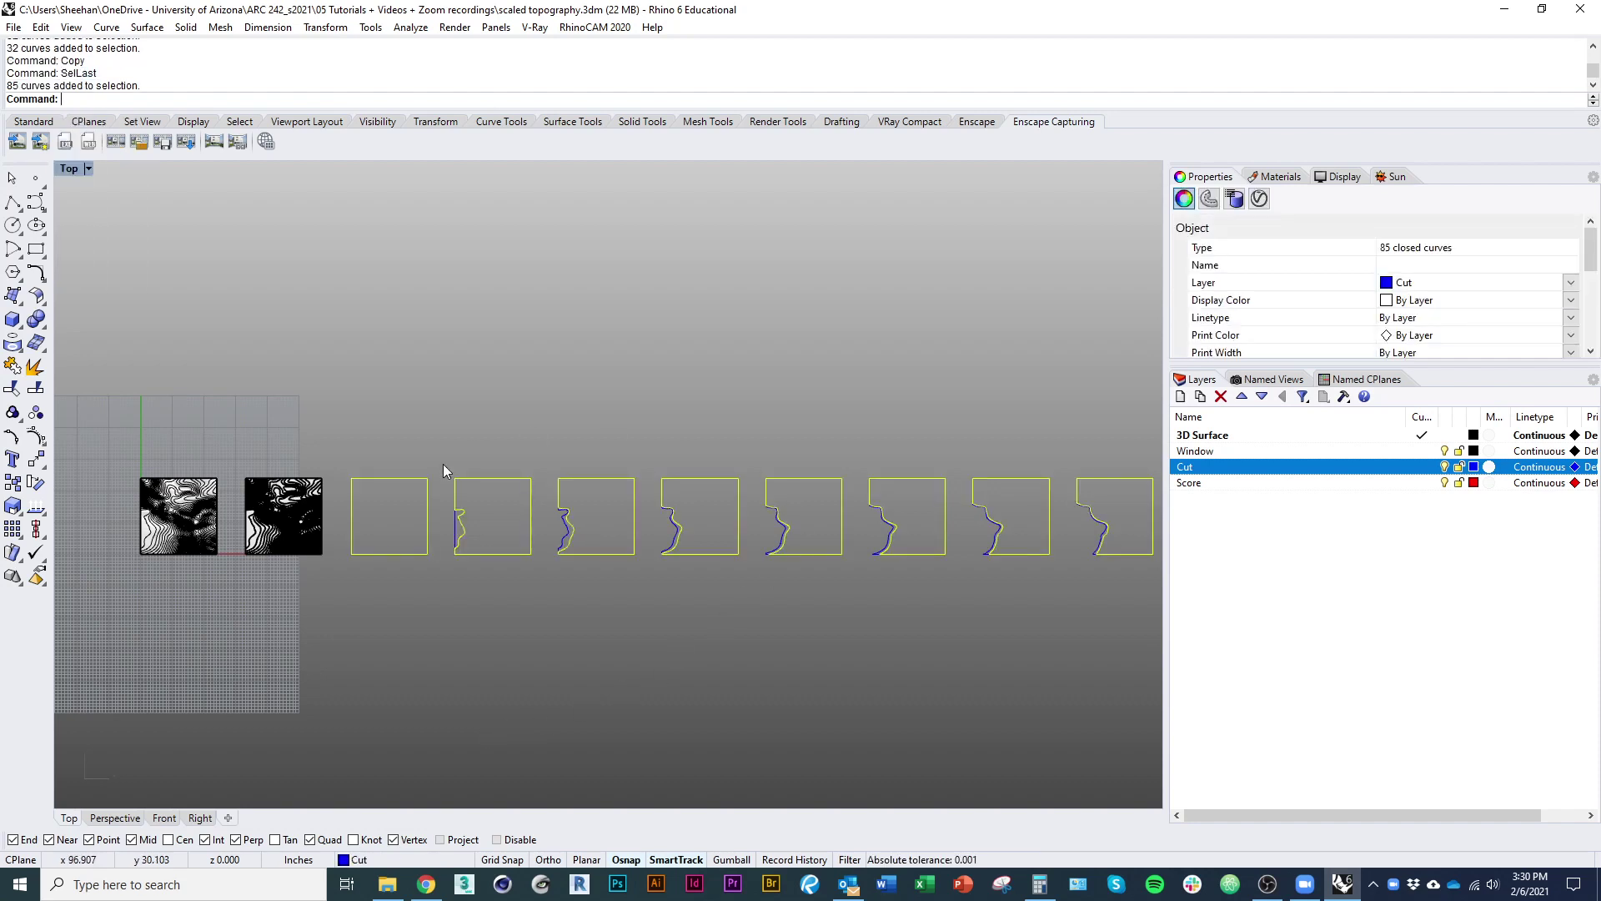
right_click_drag(635, 555, 582, 561)
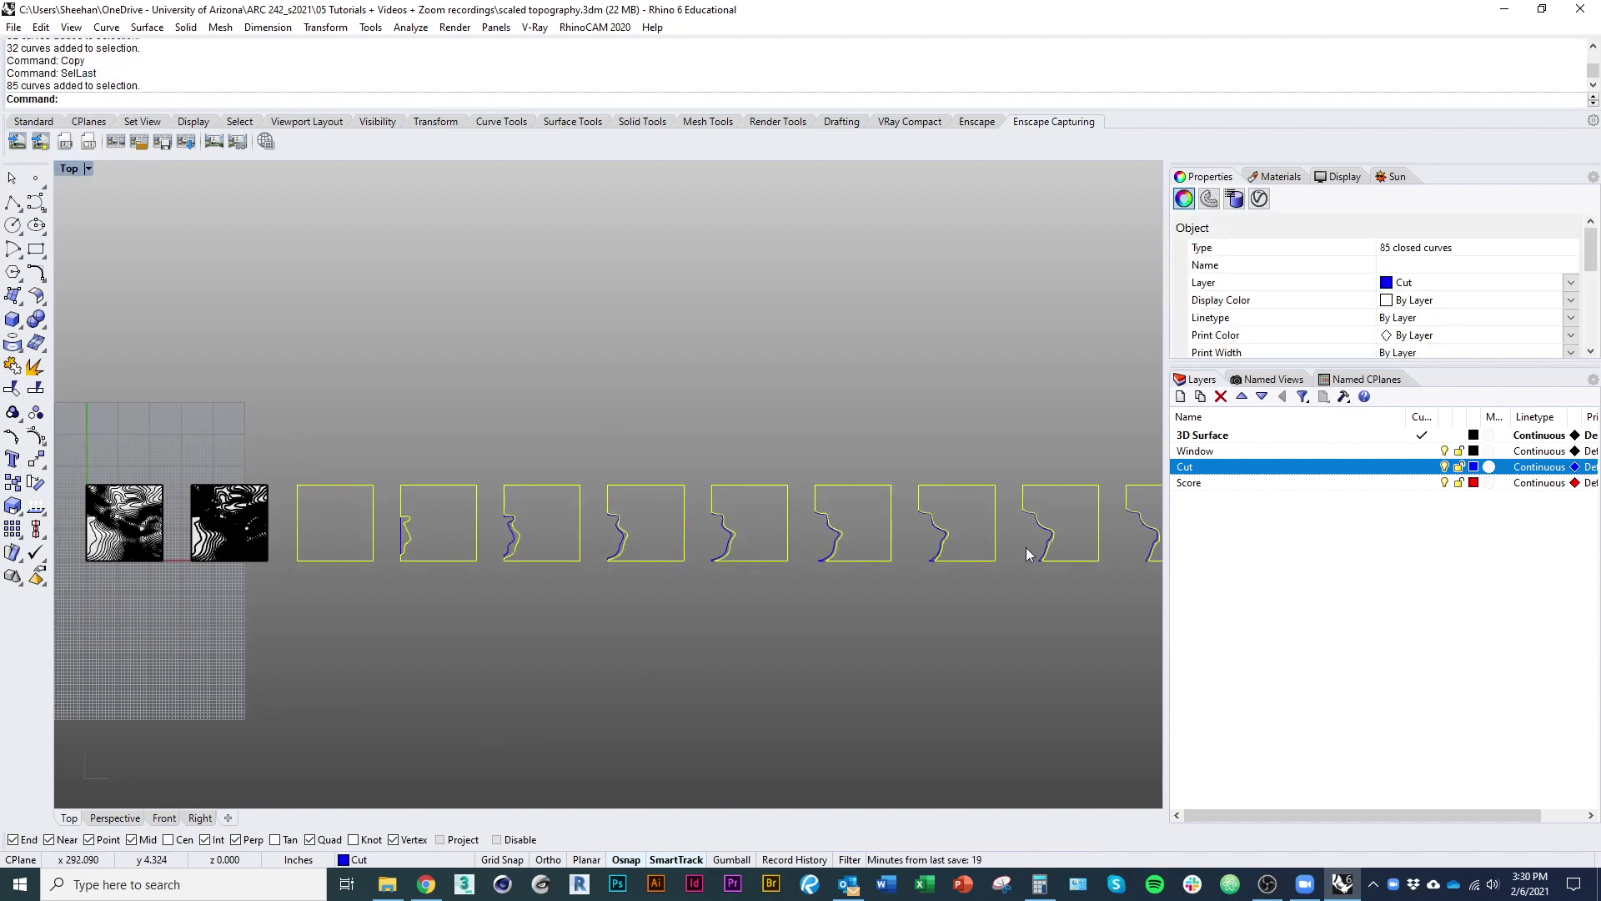
right_click(1243, 484)
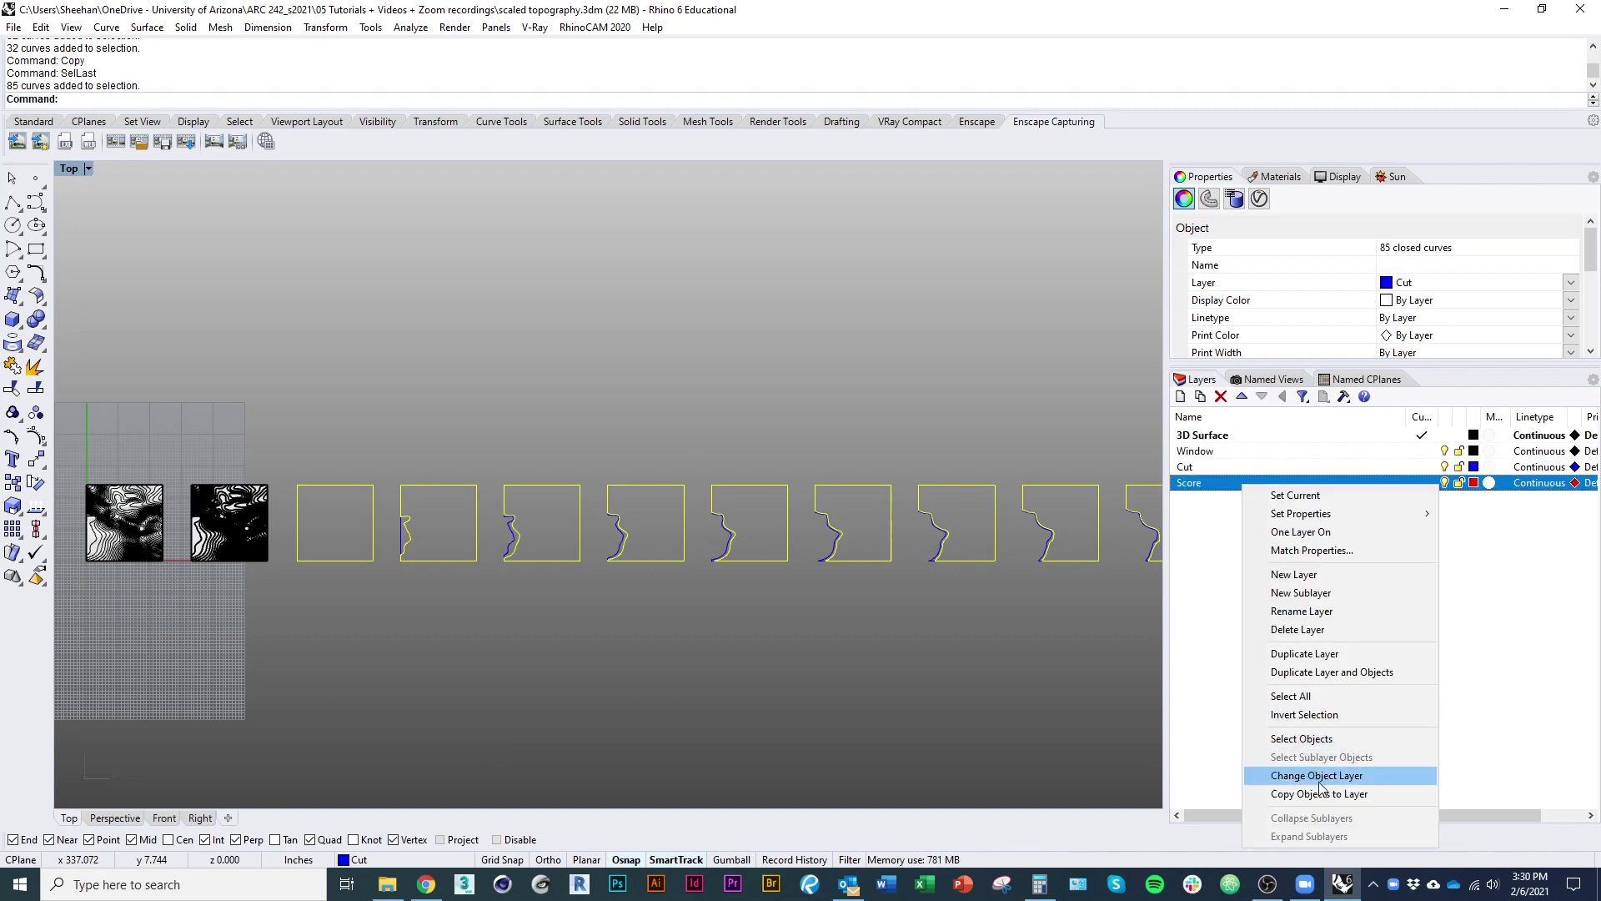
left_click(1319, 779)
left_click(747, 712)
Examine the cut square and the score contour inside the second piece of the row
right_click_drag(845, 681, 836, 685)
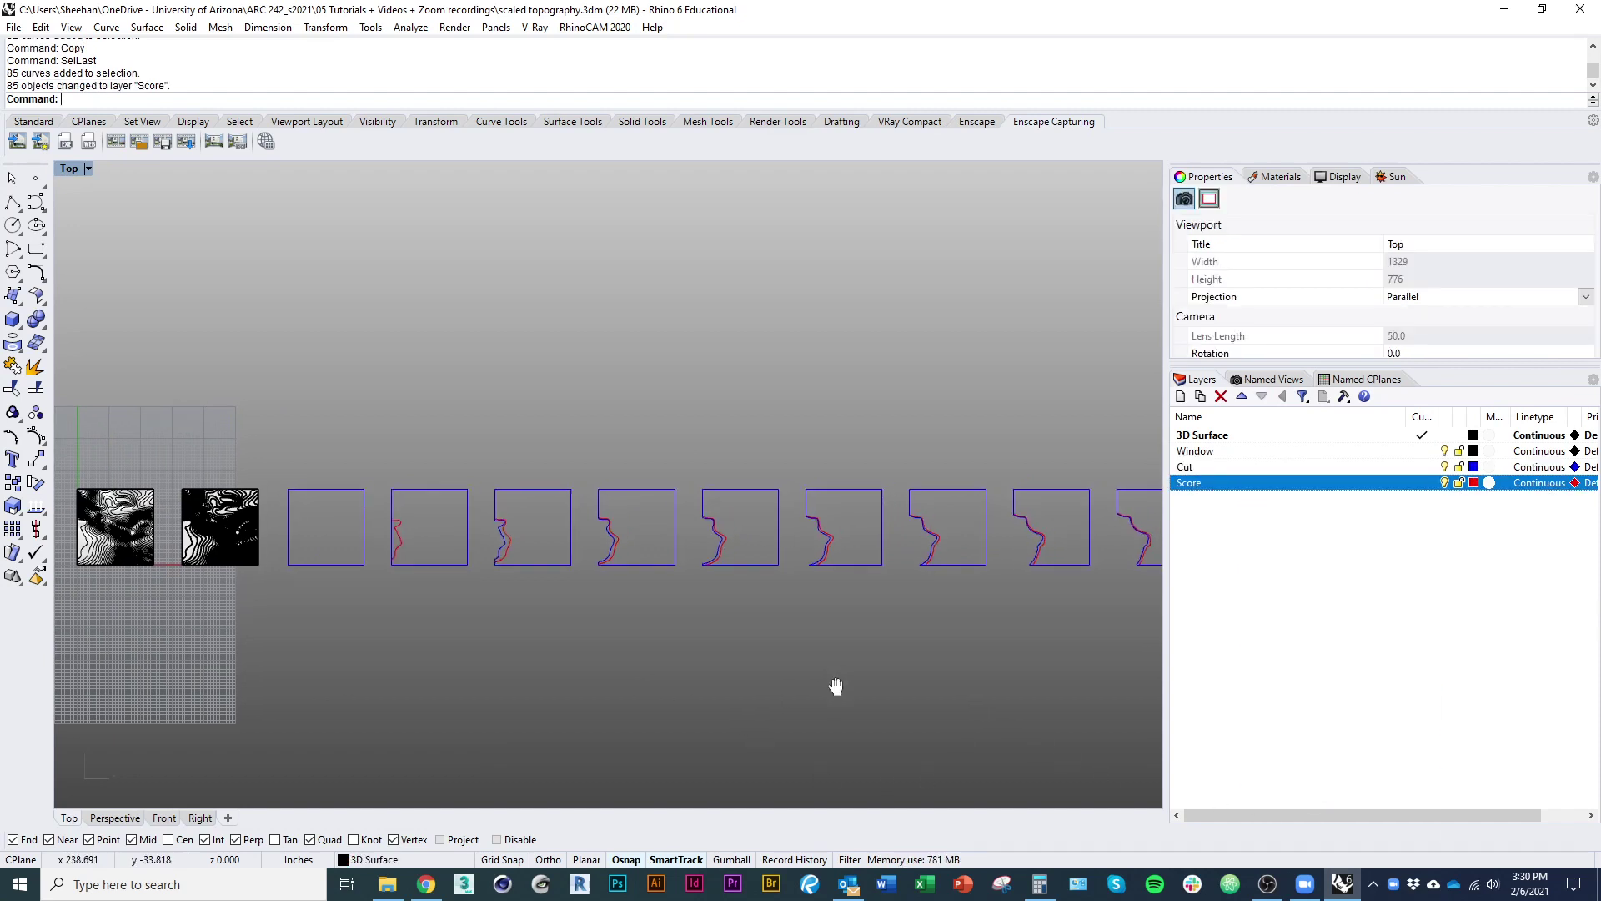
scroll(371, 546, "up", 6)
left_click(425, 527)
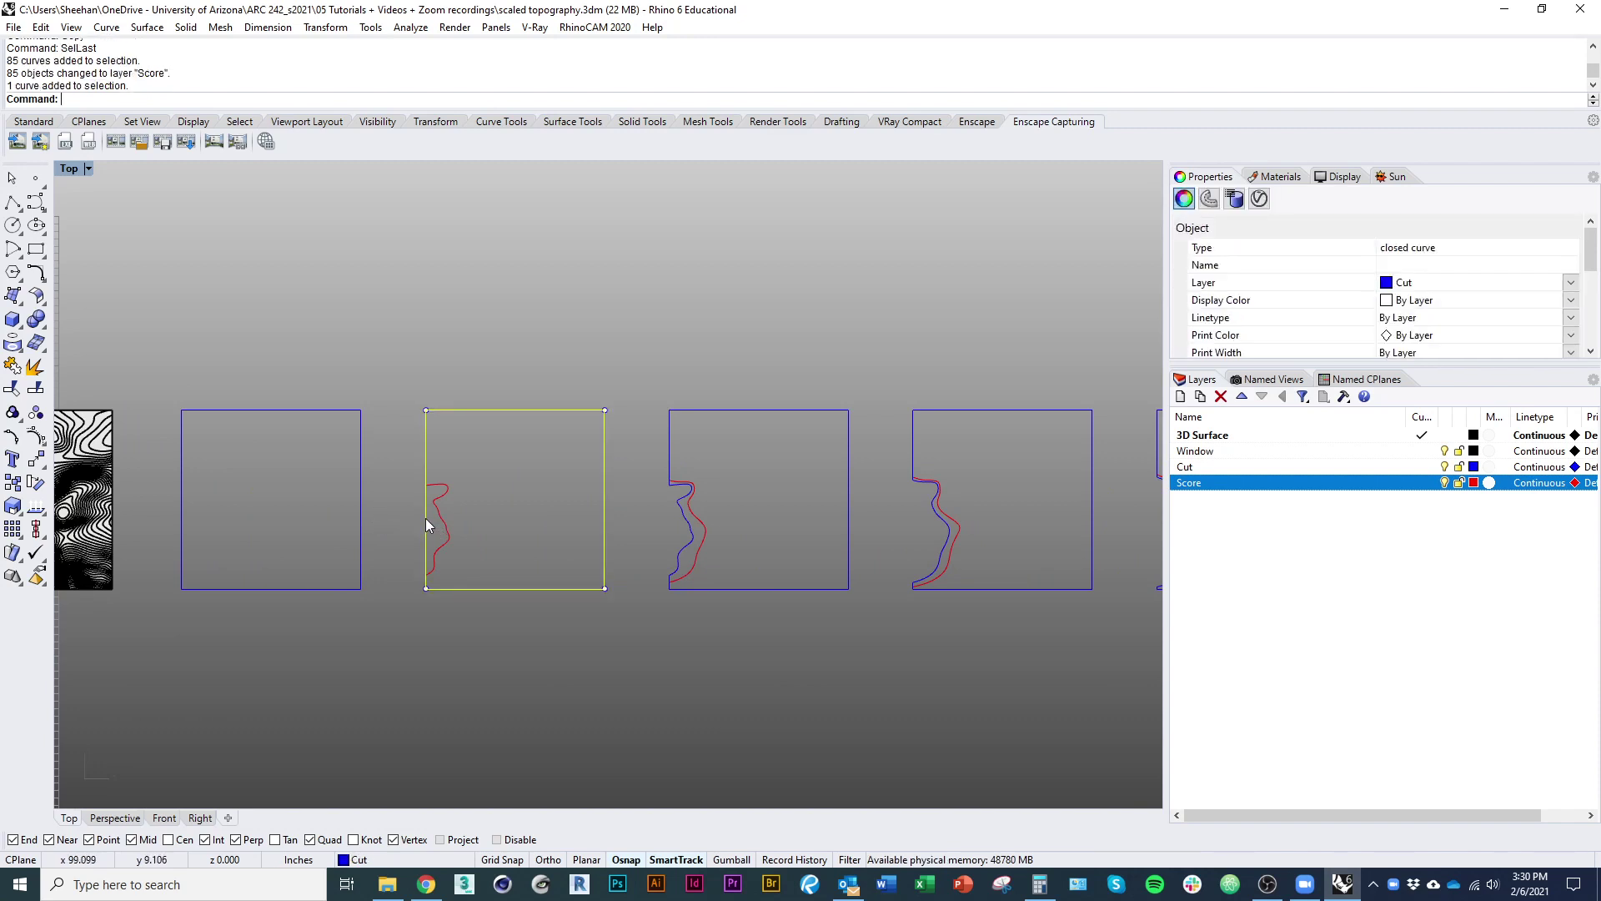
left_click(544, 425)
scroll(475, 557, "up", 3)
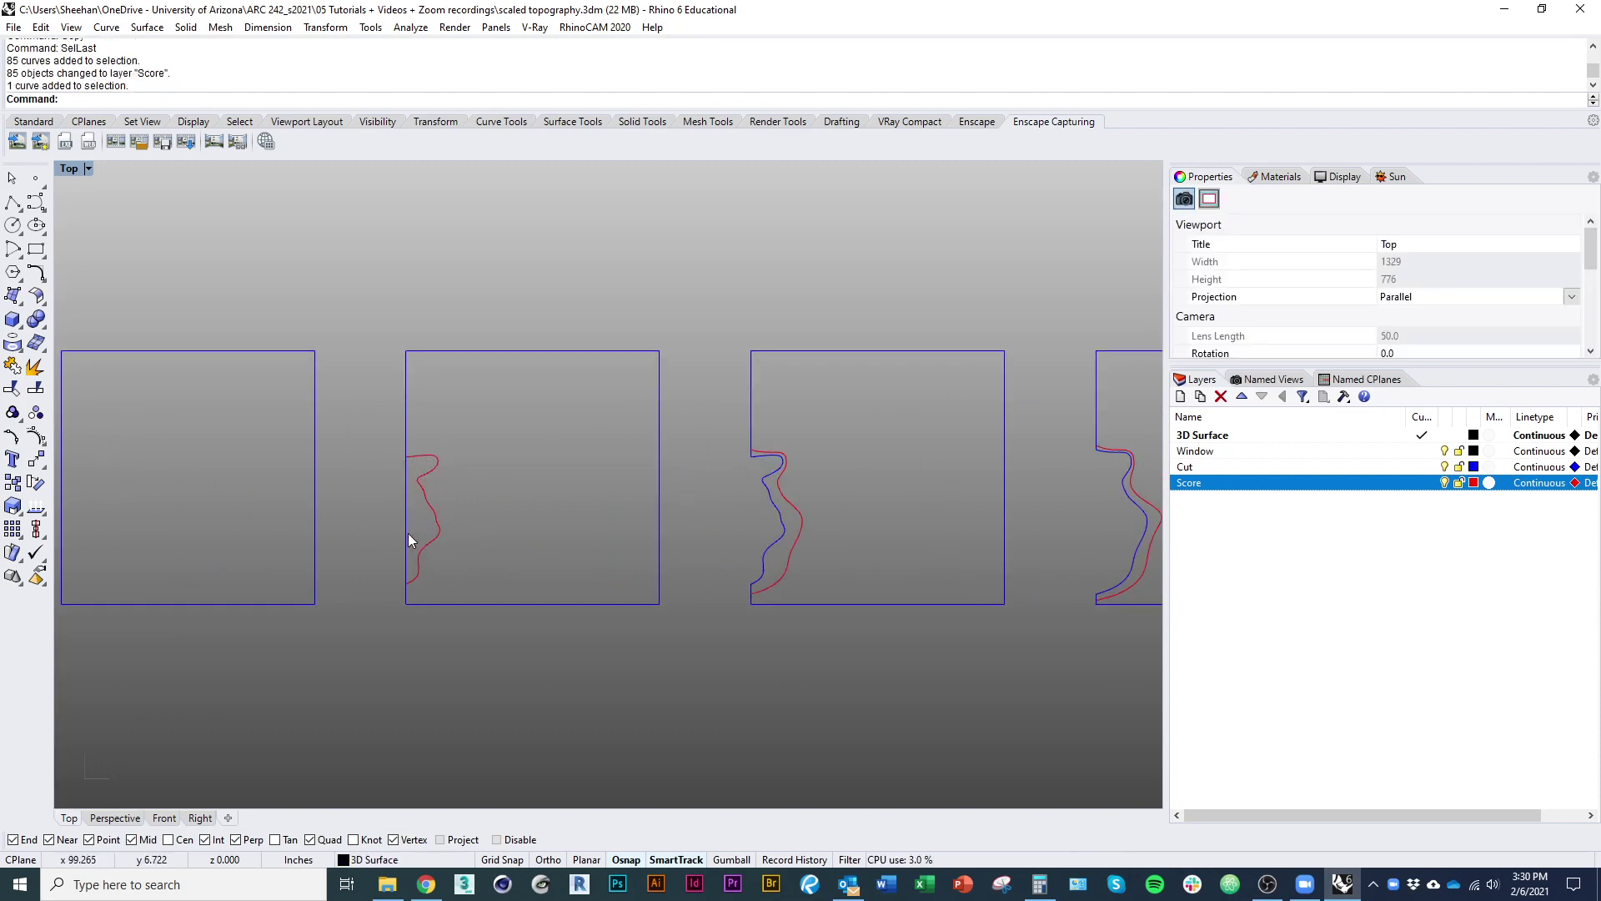
right_click_drag(749, 523, 751, 522)
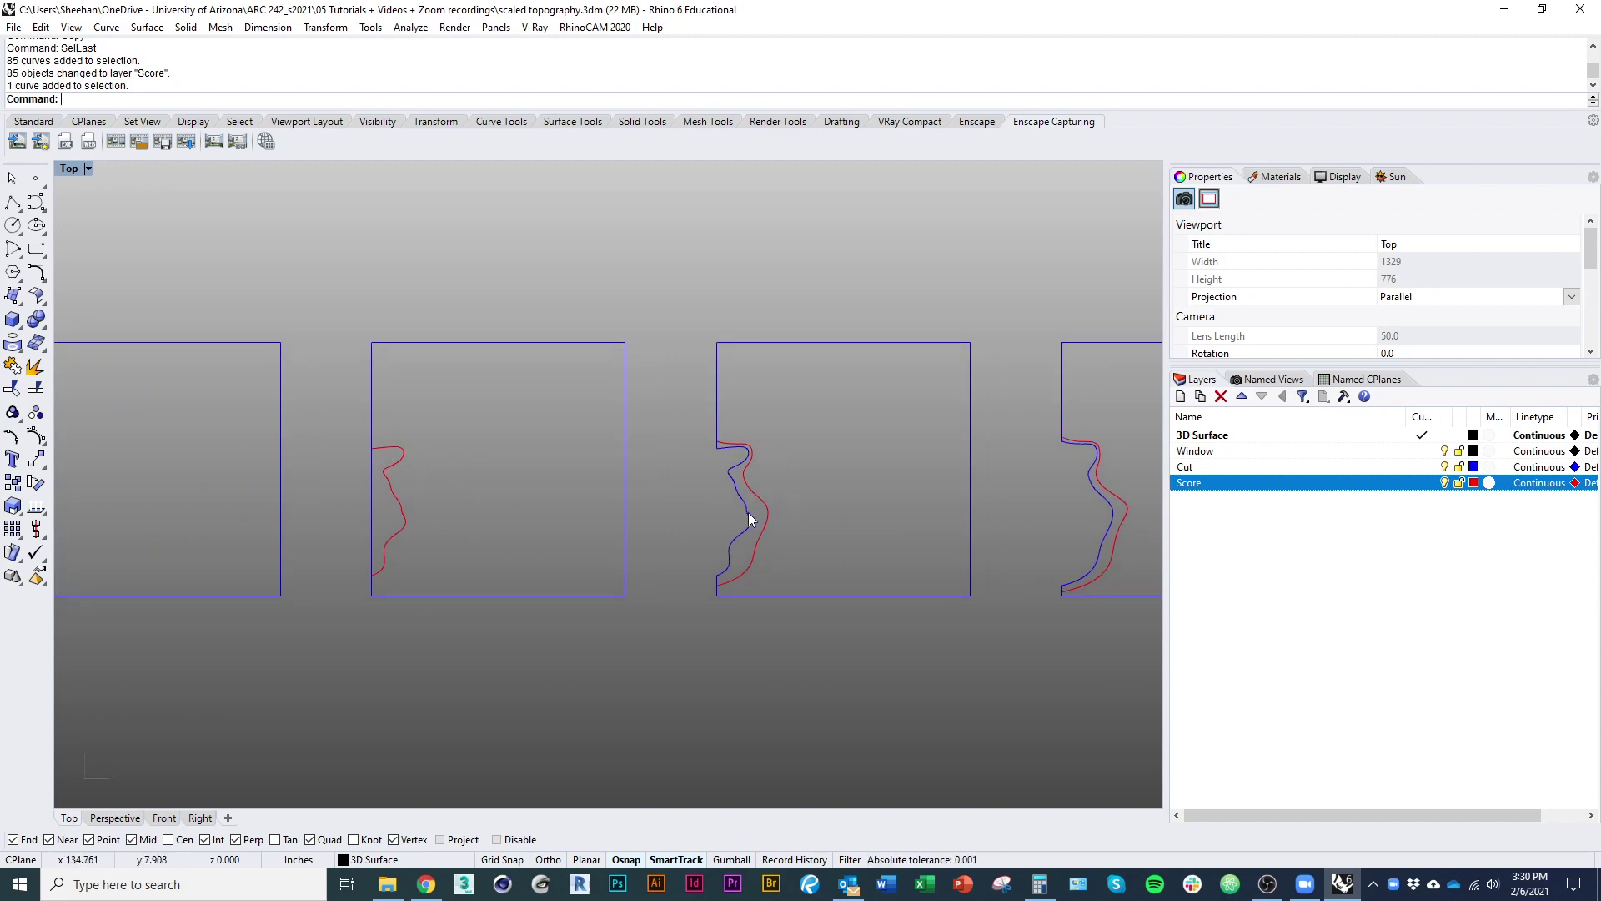
Try to move the third piece's cut outline from its lower-left corner onto the second square's matching corner
left_click(719, 607)
type("m")
key("Return")
left_click(717, 596)
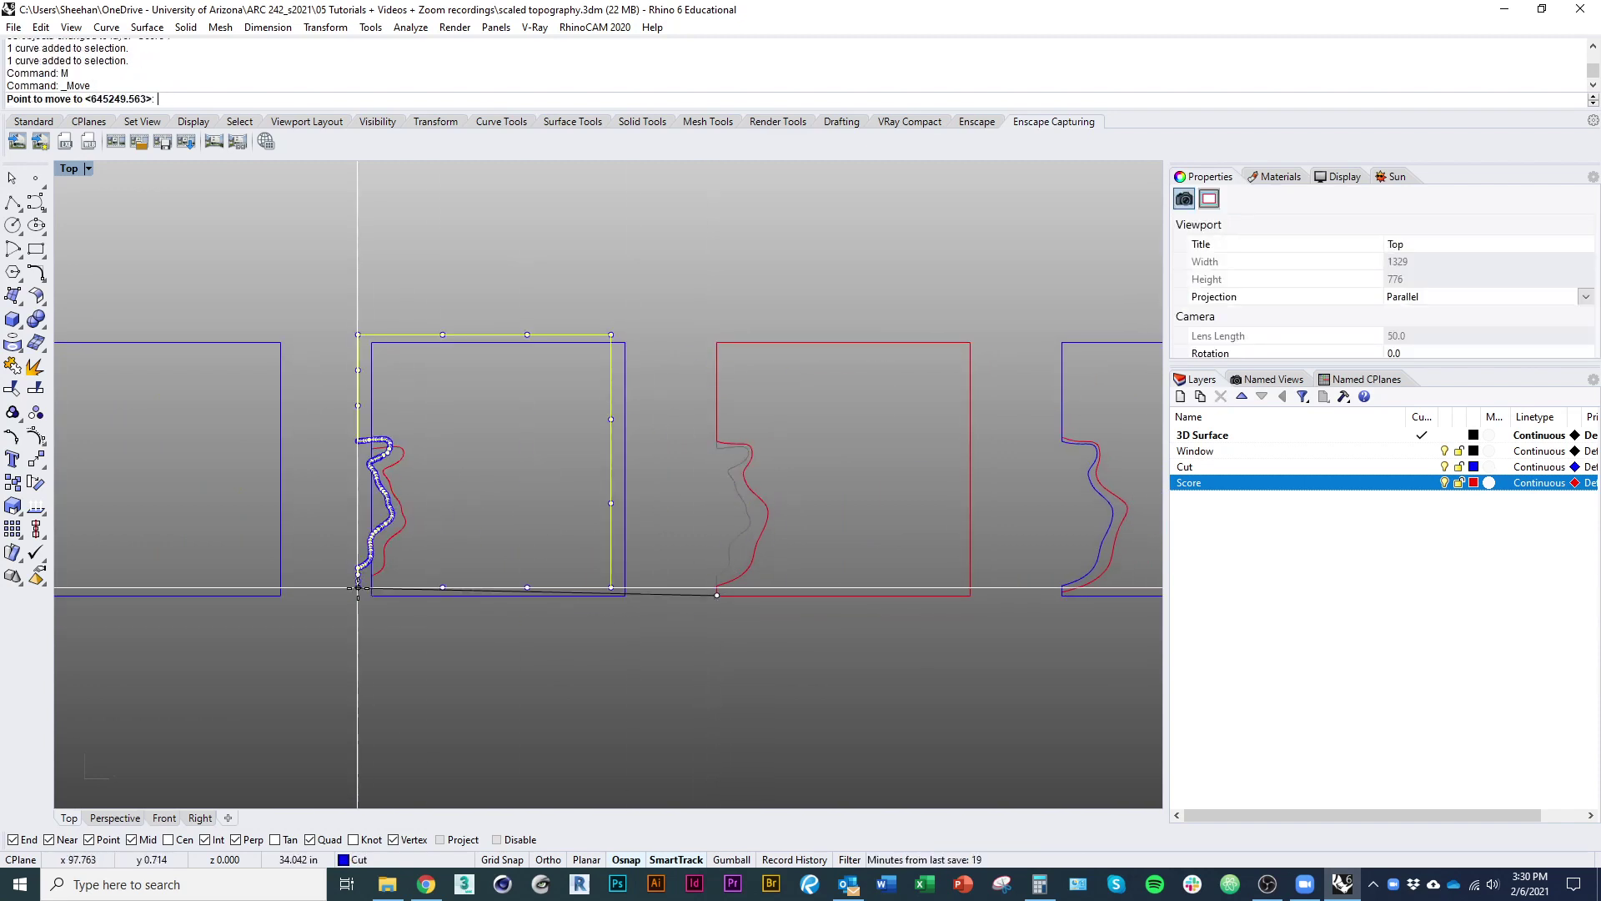
left_click(372, 596)
Compare the small round cut outline near the row's far end with the score curve inside the preceding piece
scroll(453, 463, "down", 12)
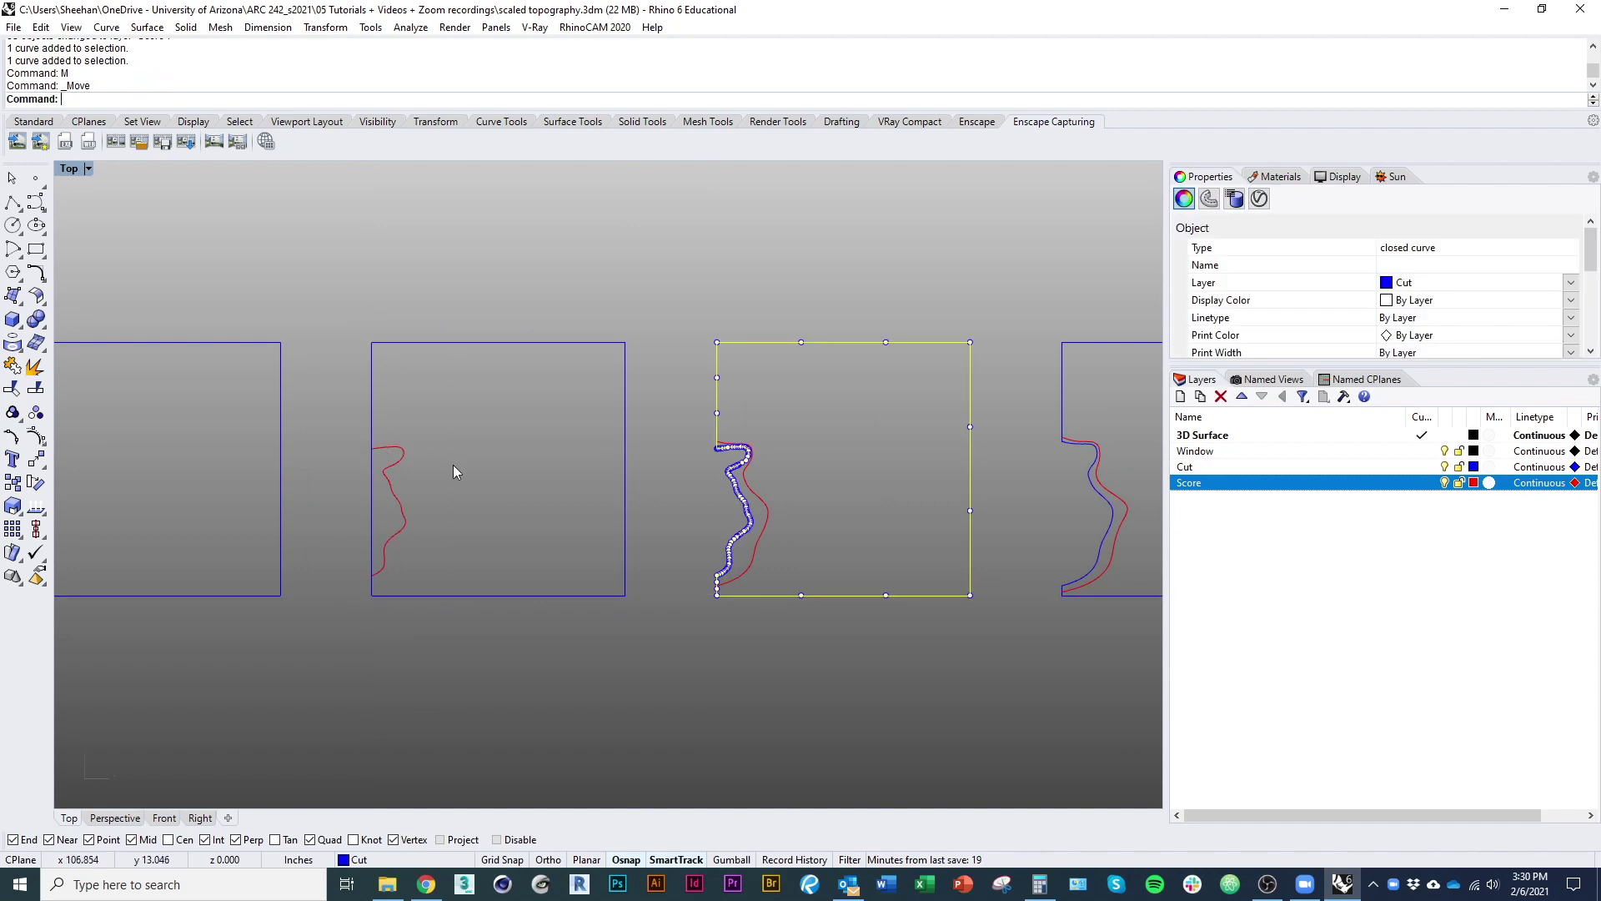
scroll(667, 417, "up", 10)
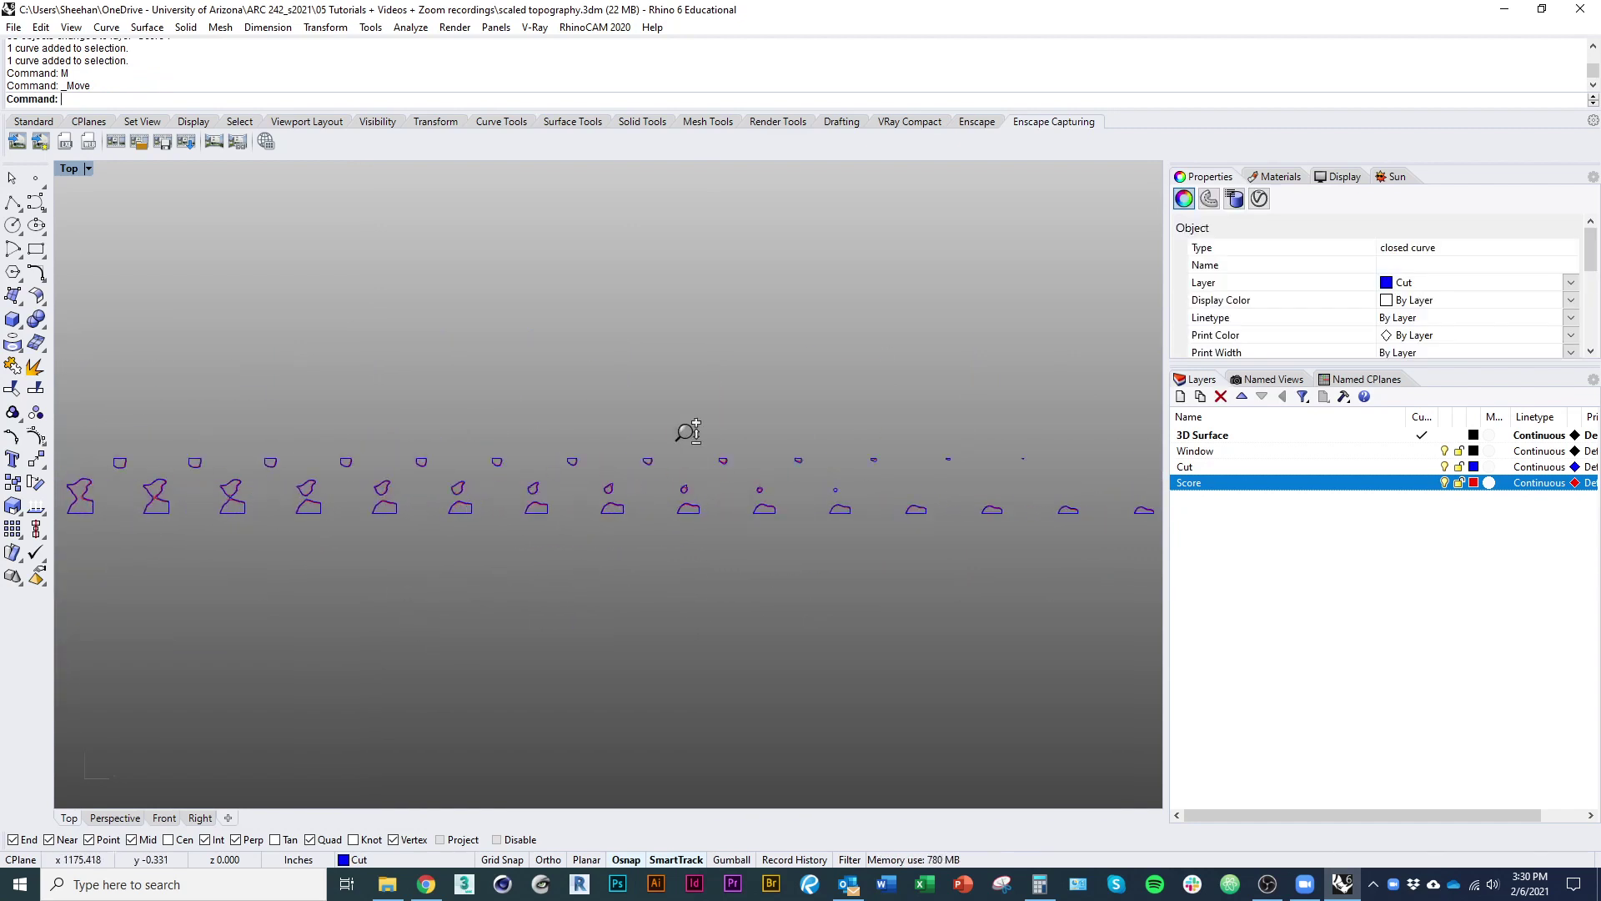
right_click_drag(619, 453, 623, 425, "ctrl")
left_click(622, 434)
right_click_drag(817, 513, 568, 482)
right_click_drag(568, 481, 572, 519, "ctrl")
left_click(985, 489, "shift")
left_click(432, 480)
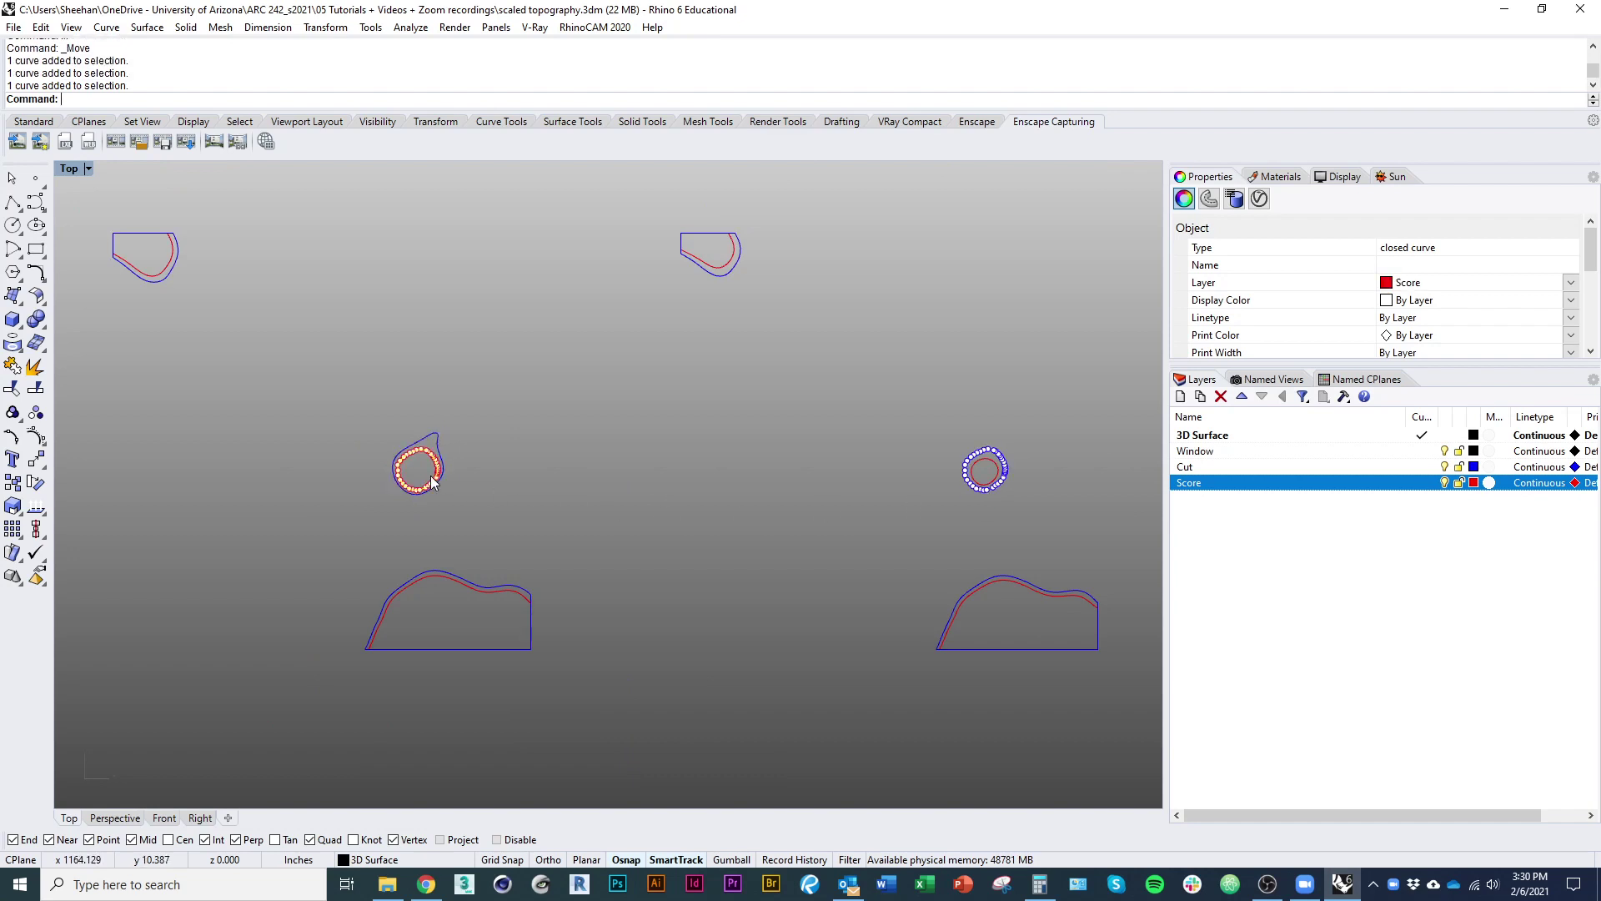
left_click(592, 620)
Inspect how the score curves sit inside the cut outlines of the small hill pieces, highlighting one score curve, then clear the selection
scroll(500, 534, "down", 4)
scroll(547, 509, "up", 9)
right_click_drag(482, 575, 758, 593)
scroll(666, 506, "down", 12)
scroll(758, 589, "down", 1)
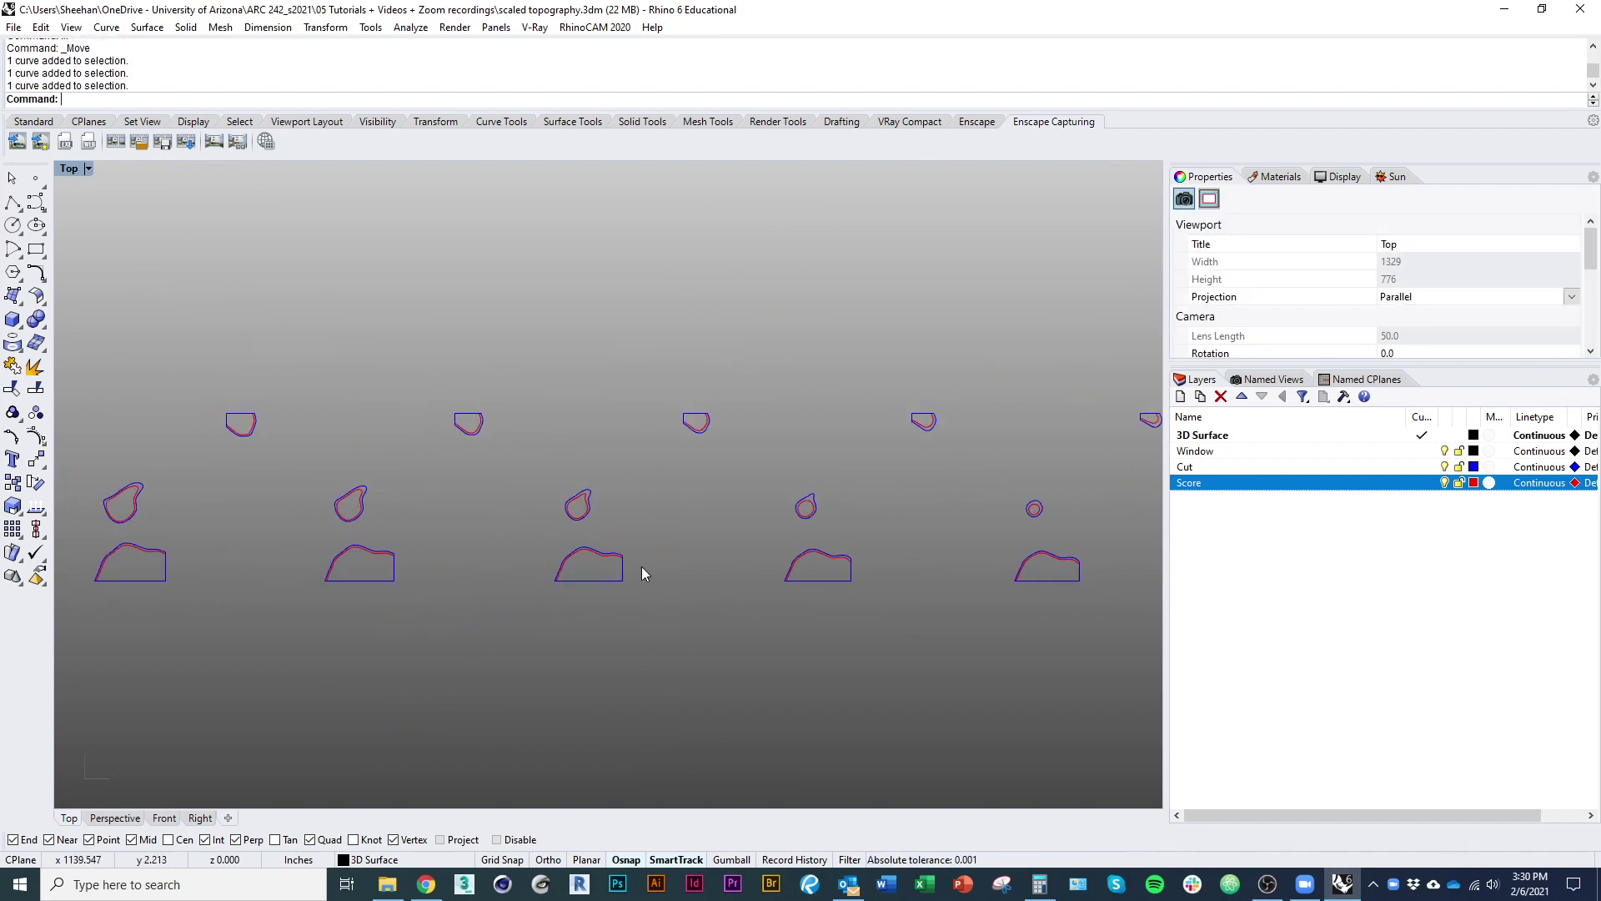
scroll(583, 559, "up", 6)
scroll(667, 544, "down", 7)
scroll(477, 578, "up", 4)
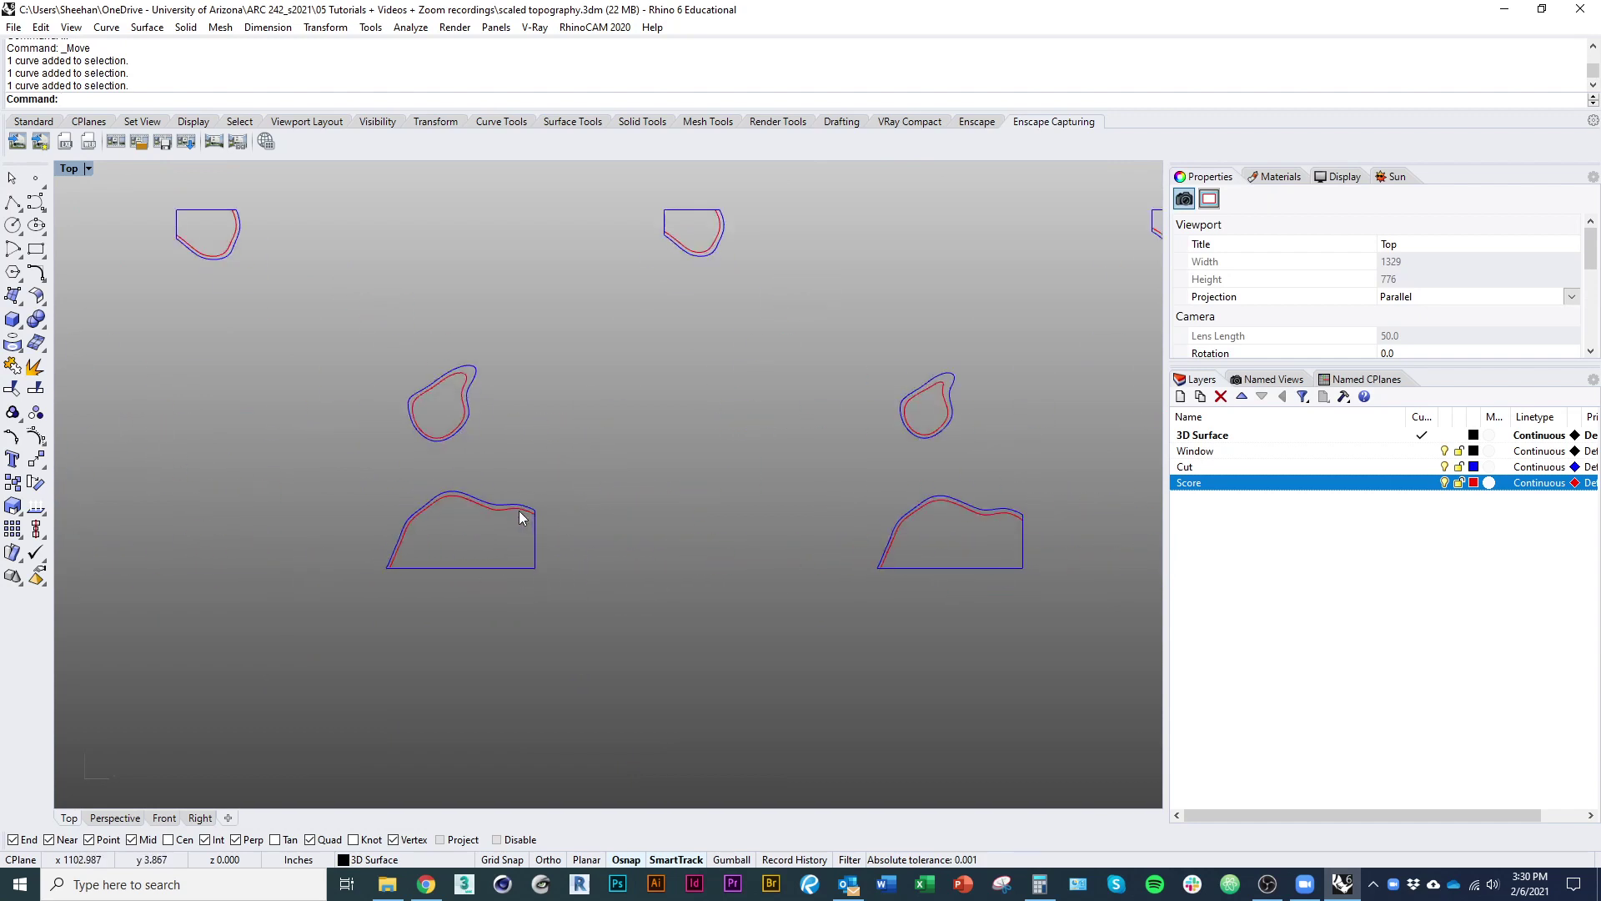
left_click(518, 510)
right_click_drag(331, 522, 868, 523)
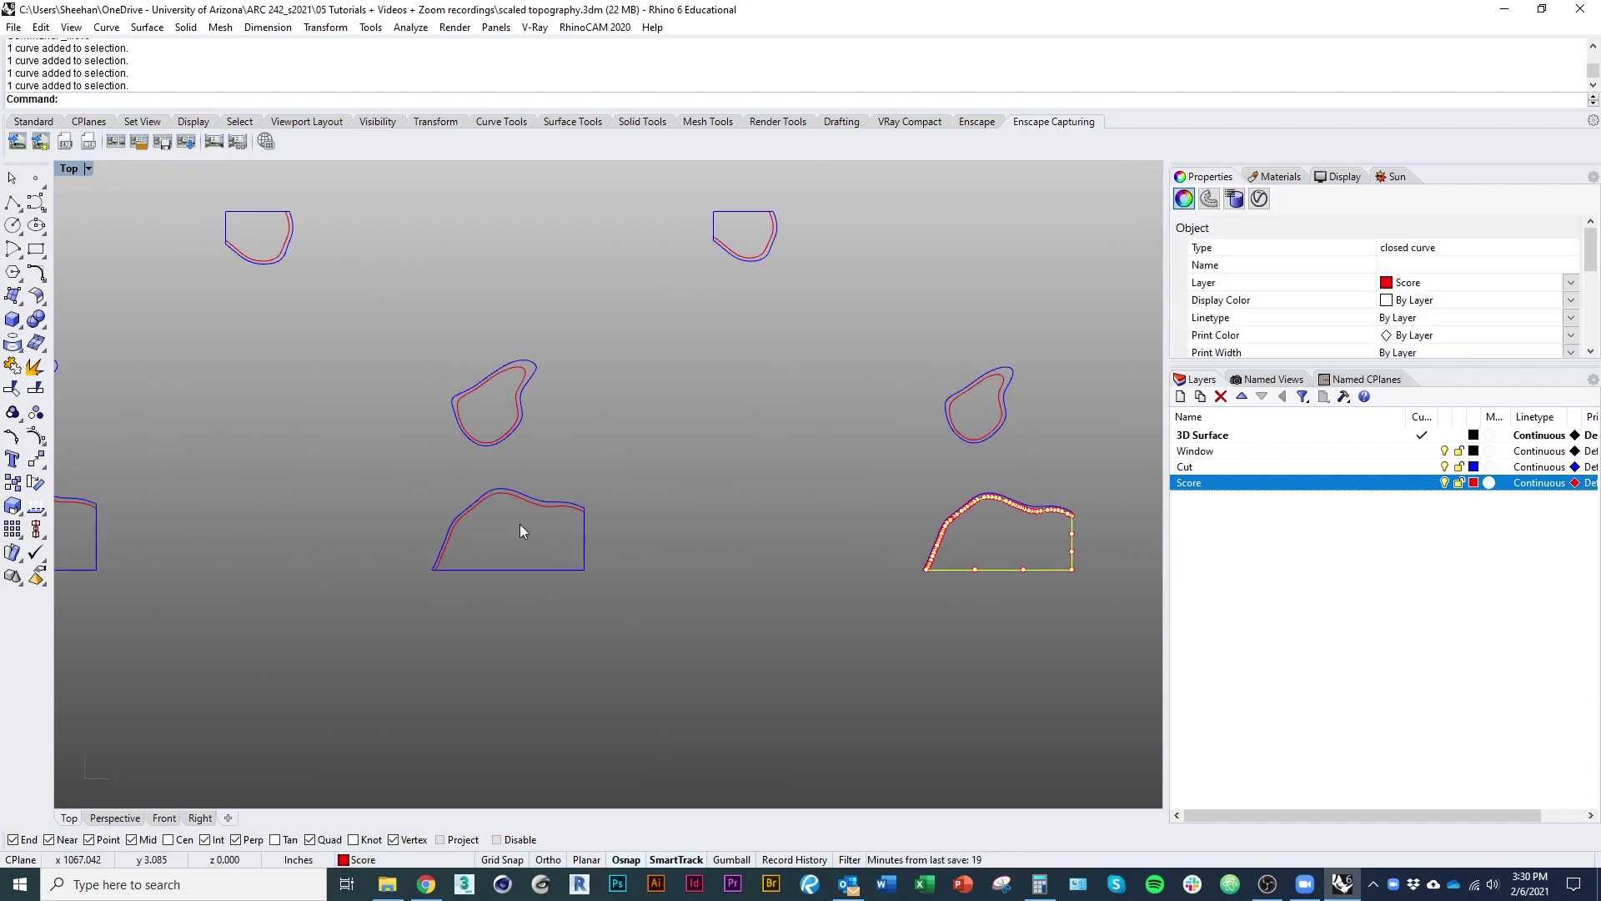
right_click_drag(371, 518, 778, 532)
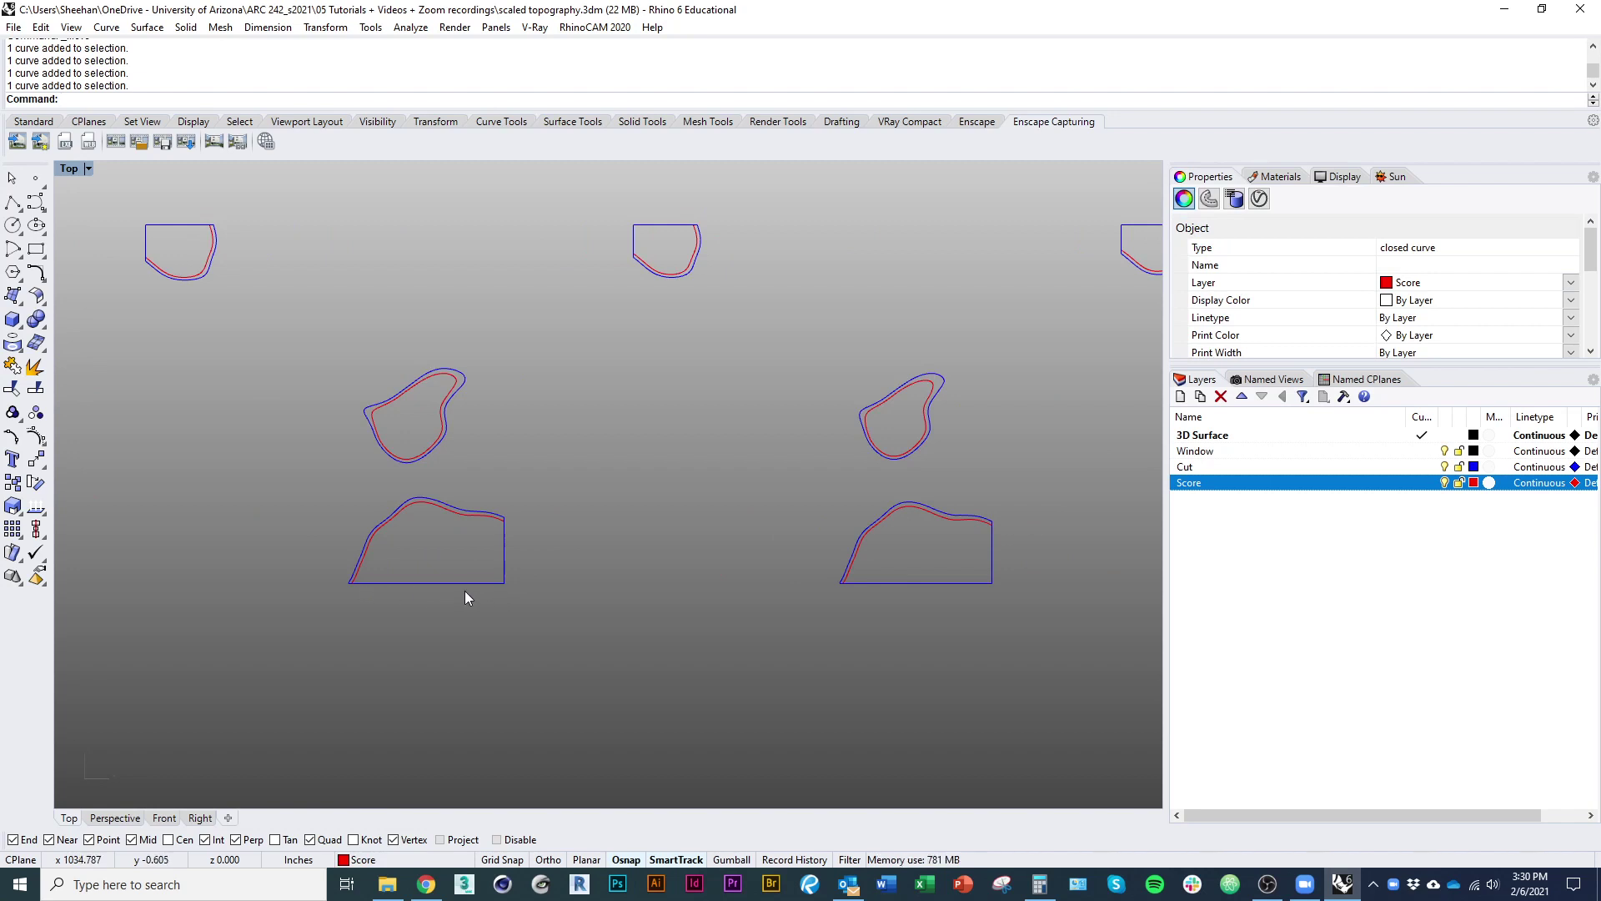
scroll(467, 593, "down", 5)
key("Escape")
Review the score and cut lines of the larger pieces back to the row's start, including an overview of the whole row
scroll(632, 634, "down", 3)
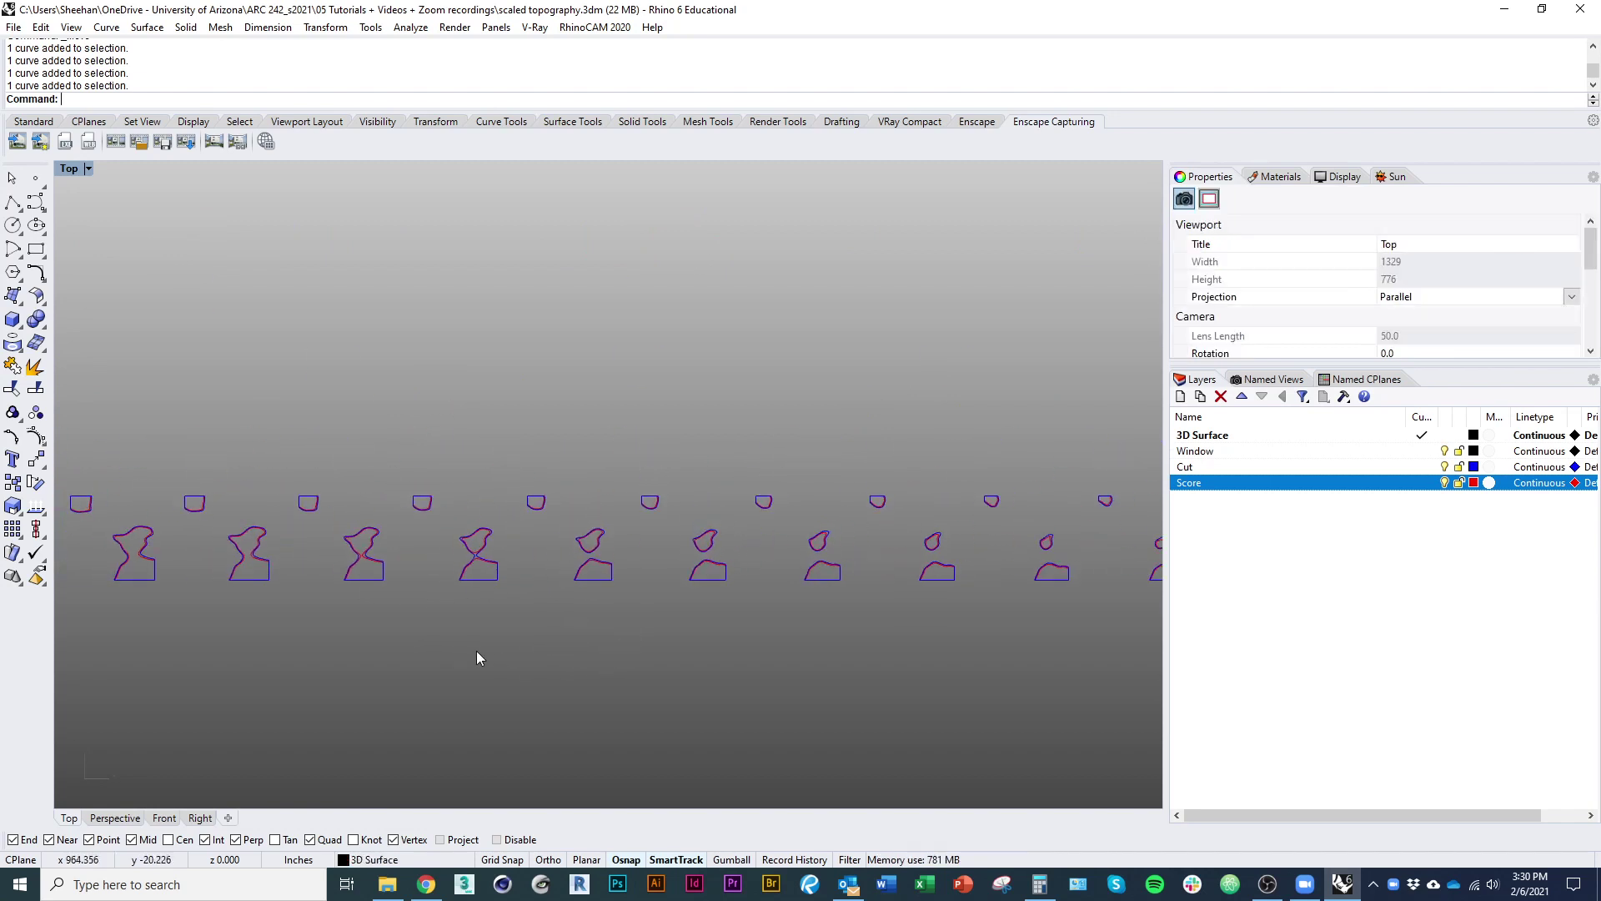
right_click_drag(501, 561, 558, 559)
right_click_drag(558, 559, 611, 417, "ctrl")
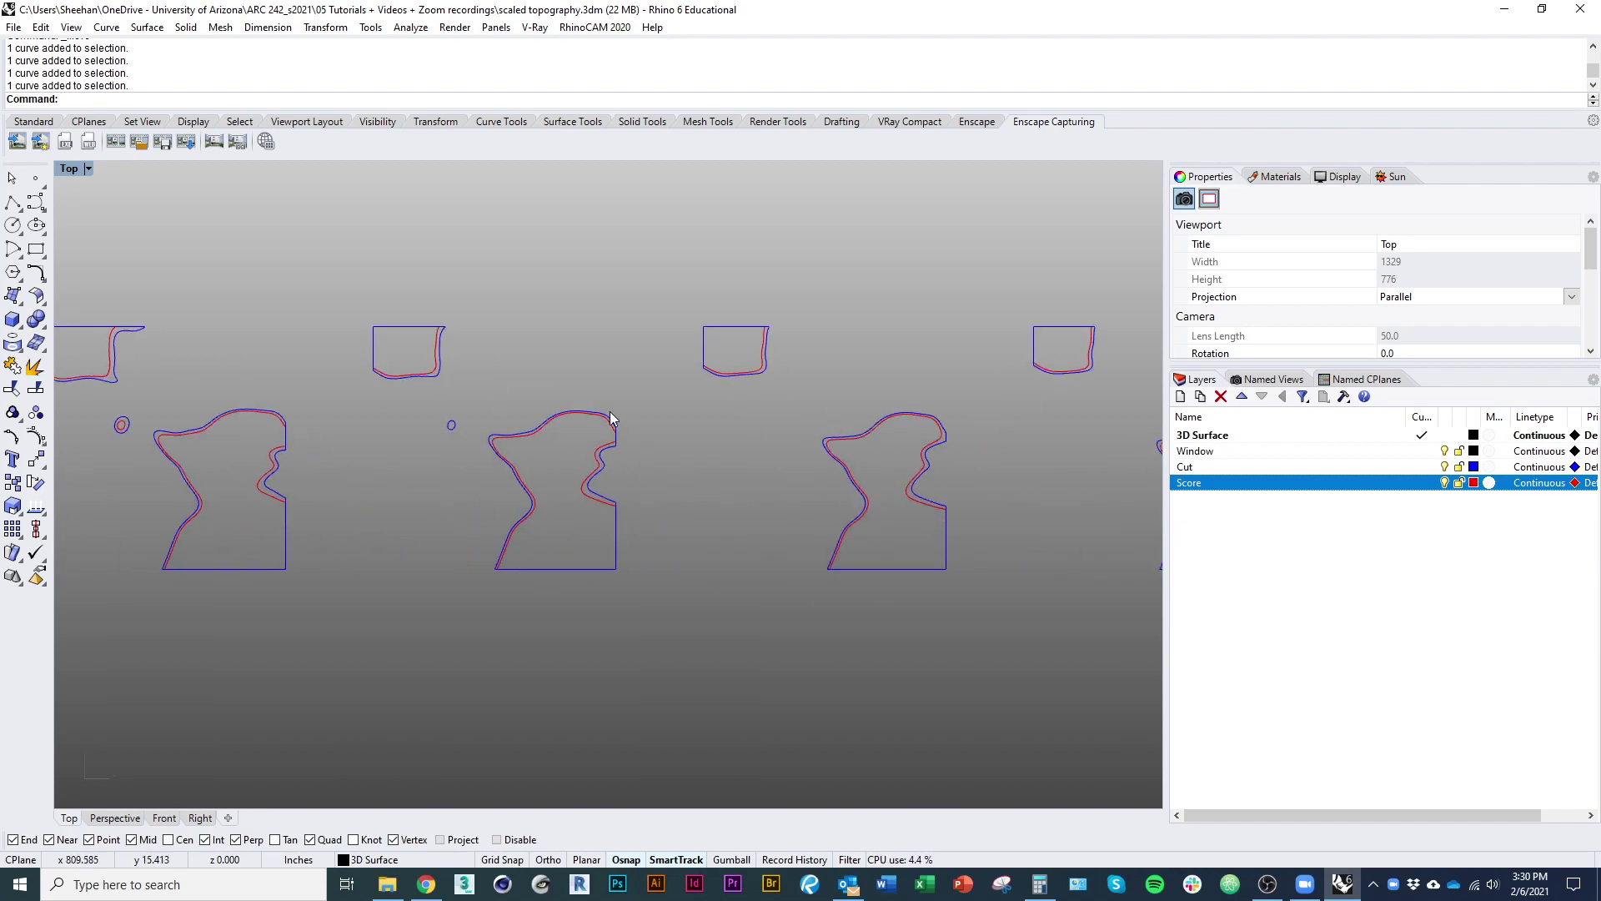
right_click_drag(397, 566, 810, 557)
right_click_drag(811, 557, 739, 732, "ctrl")
right_click_drag(558, 653, 856, 618)
right_click_drag(411, 510, 399, 385, "ctrl")
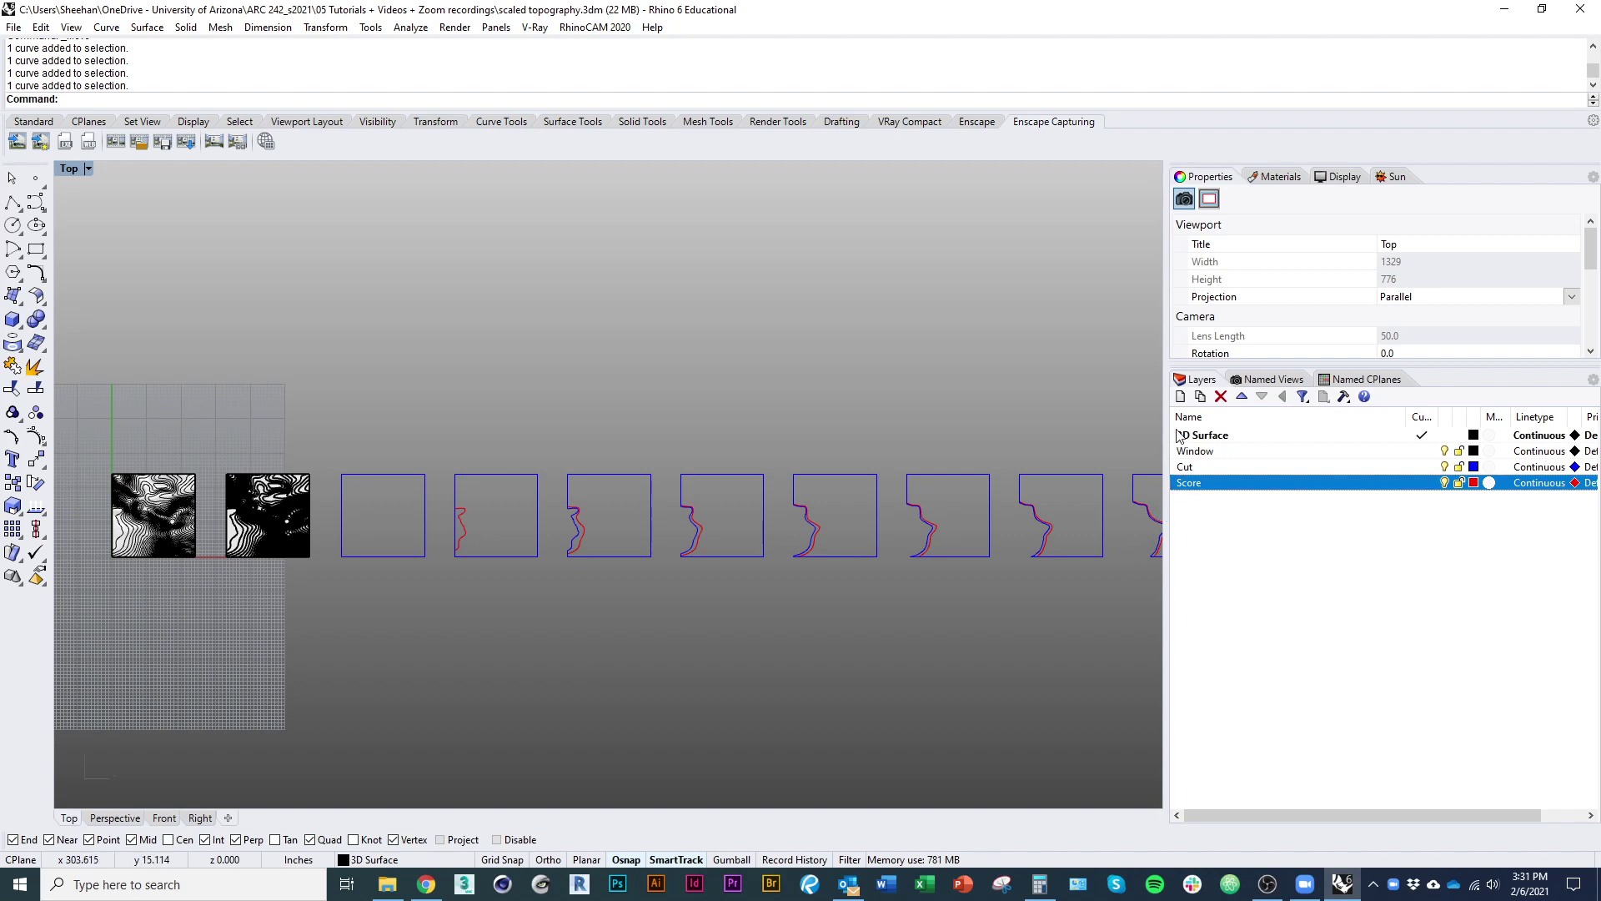
right_click_drag(946, 531, 603, 689)
right_click_drag(728, 645, 551, 660)
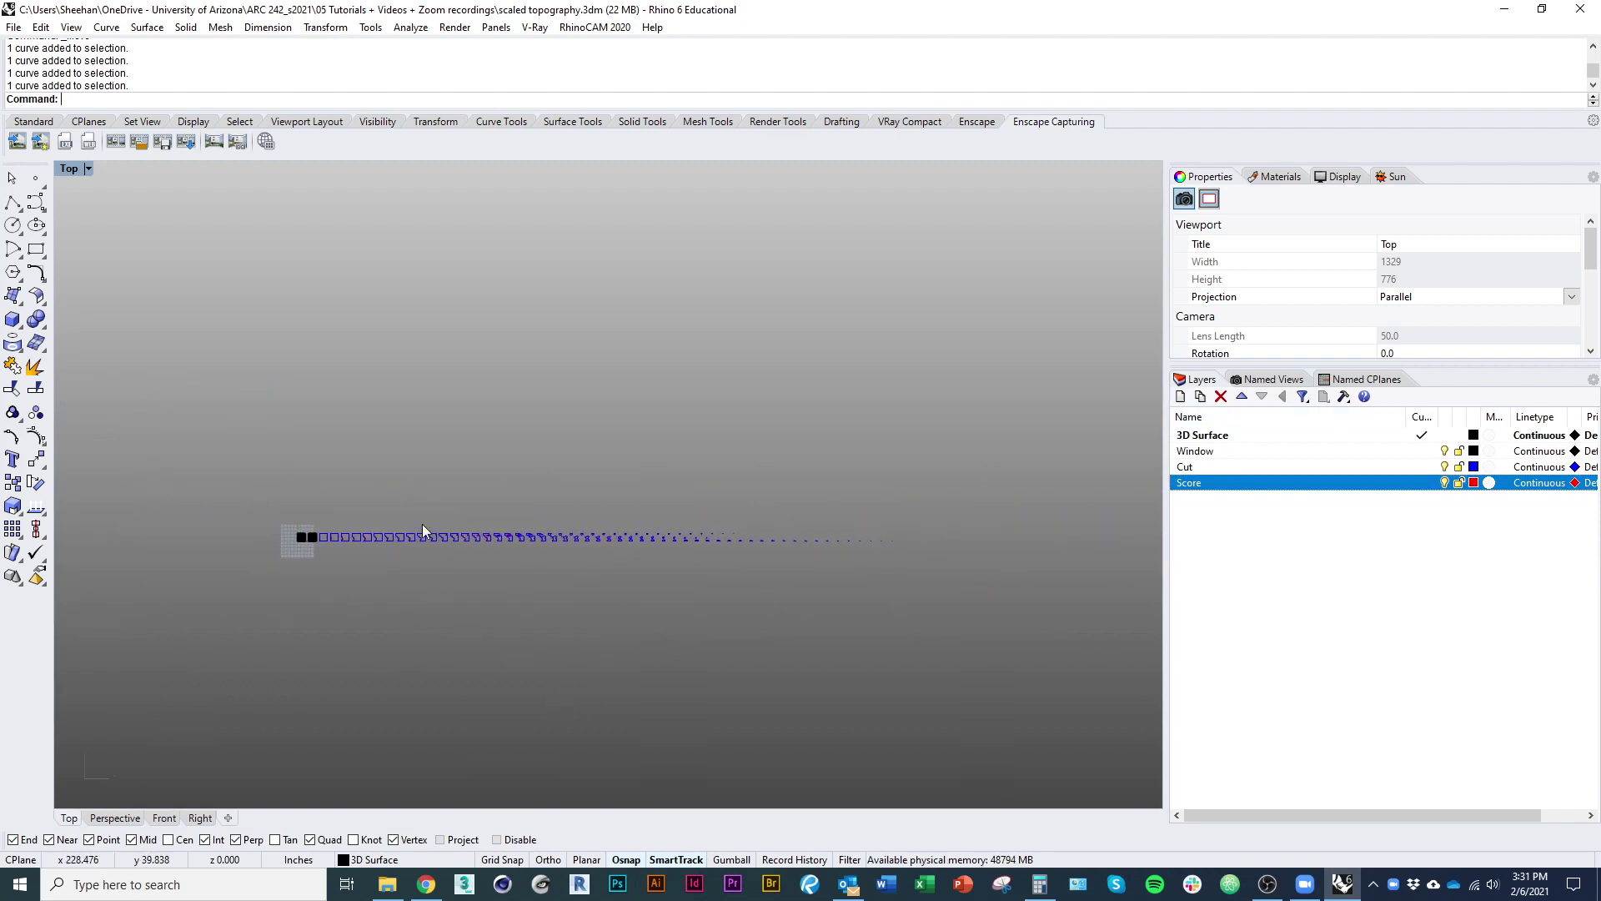
scroll(362, 594, "up", 5)
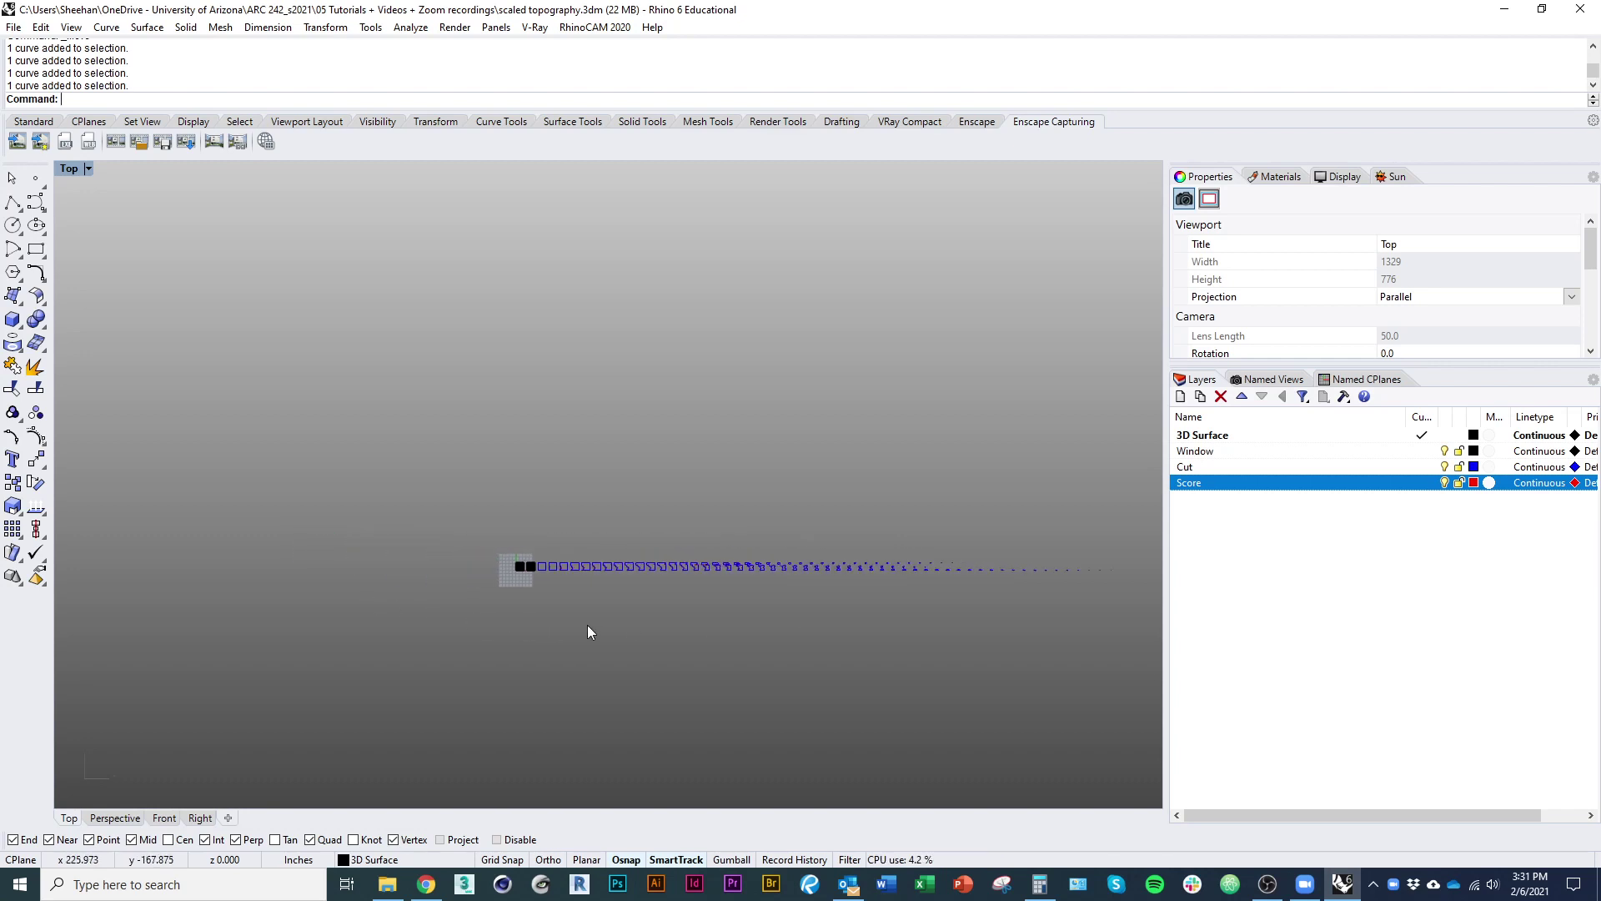
scroll(607, 534, "up", 4)
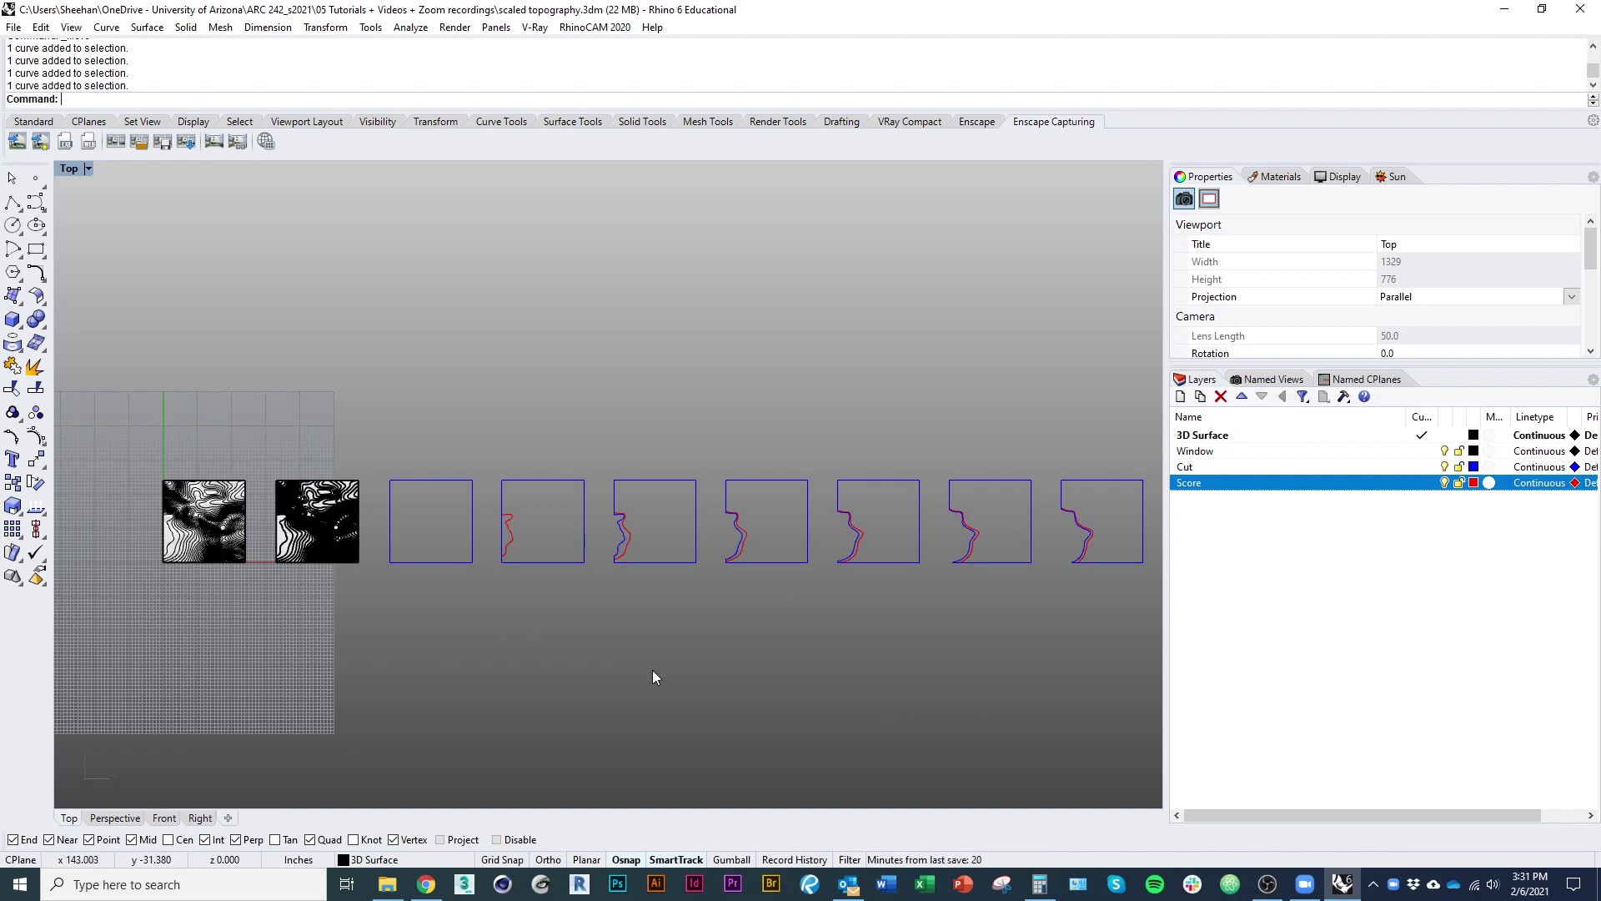
right_click_drag(621, 648, 575, 653)
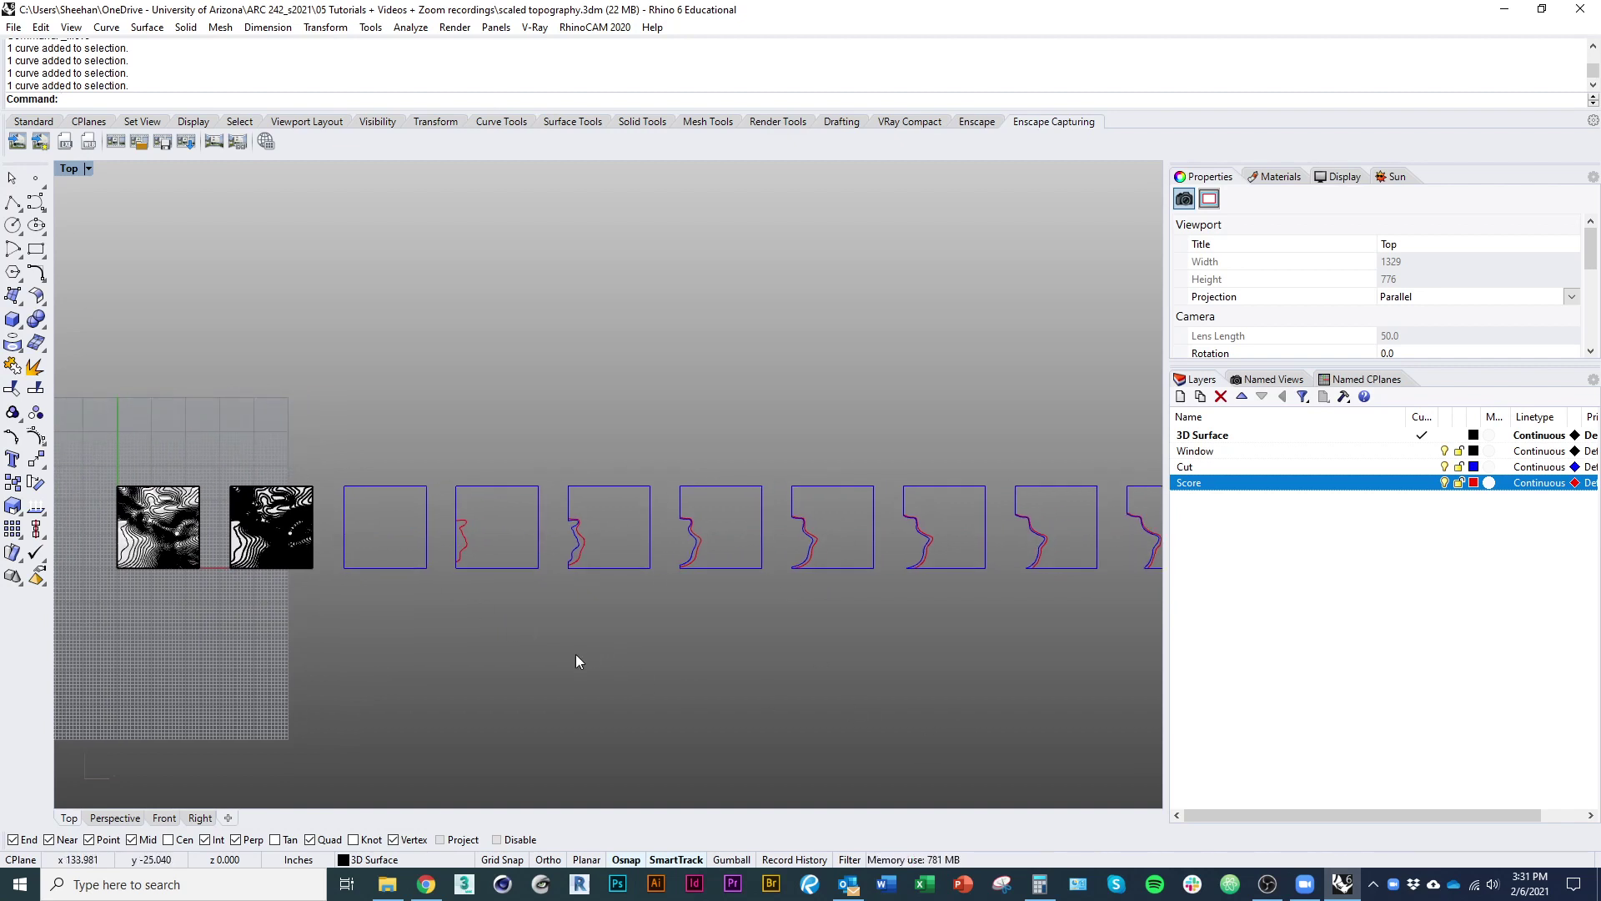
Create a new layer named Labels and set its color to Green
left_click(1180, 396)
type("Labels")
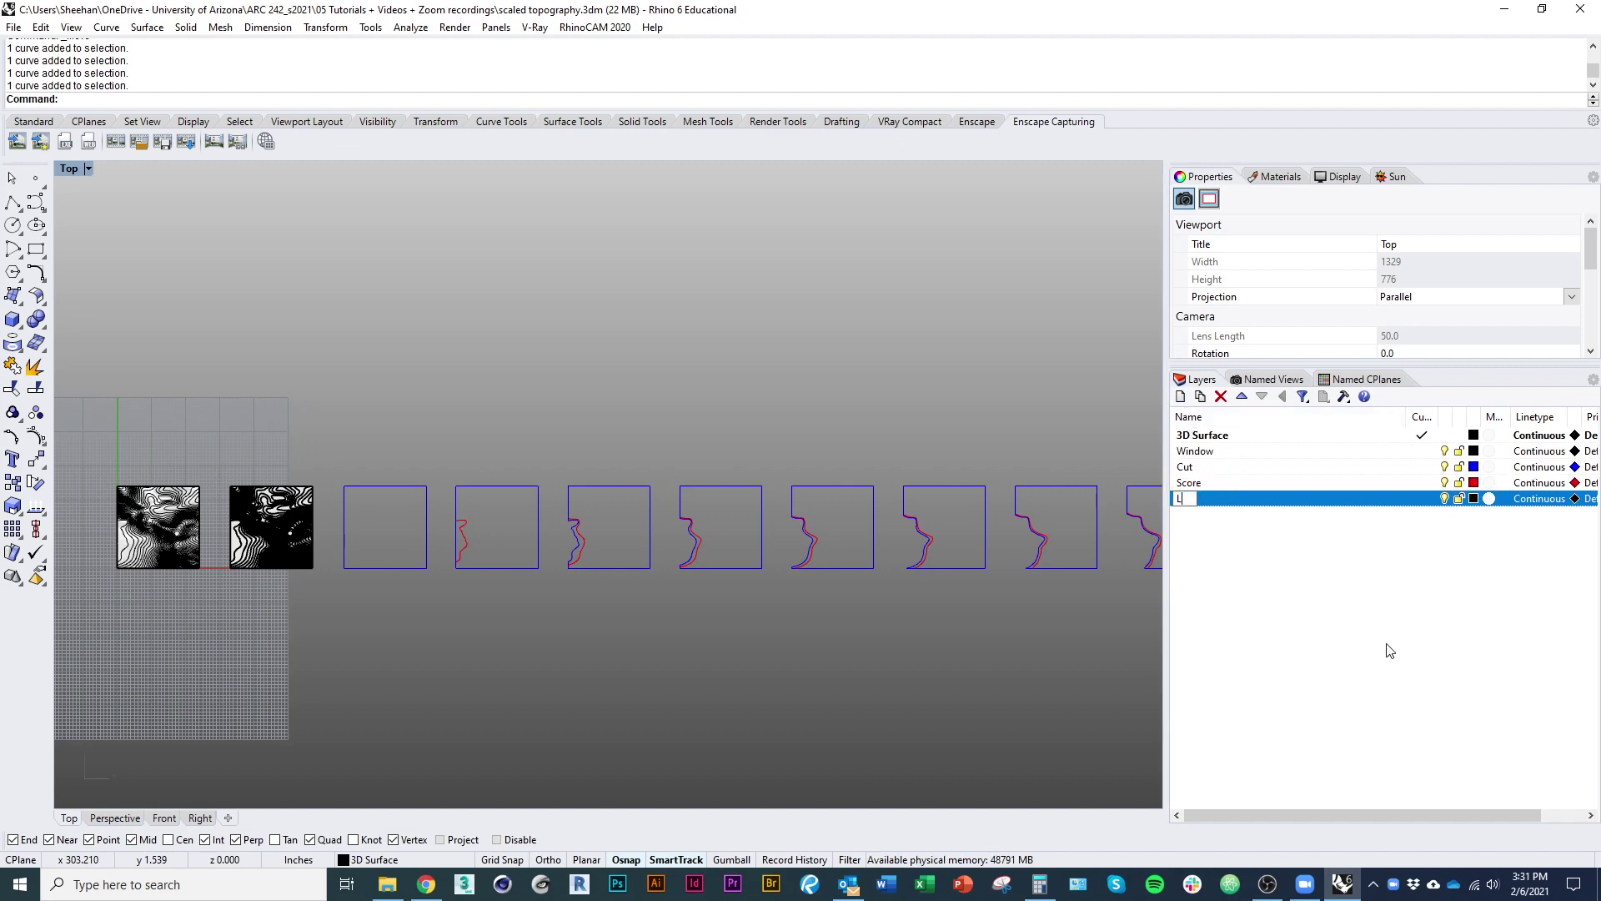
left_click(1474, 498)
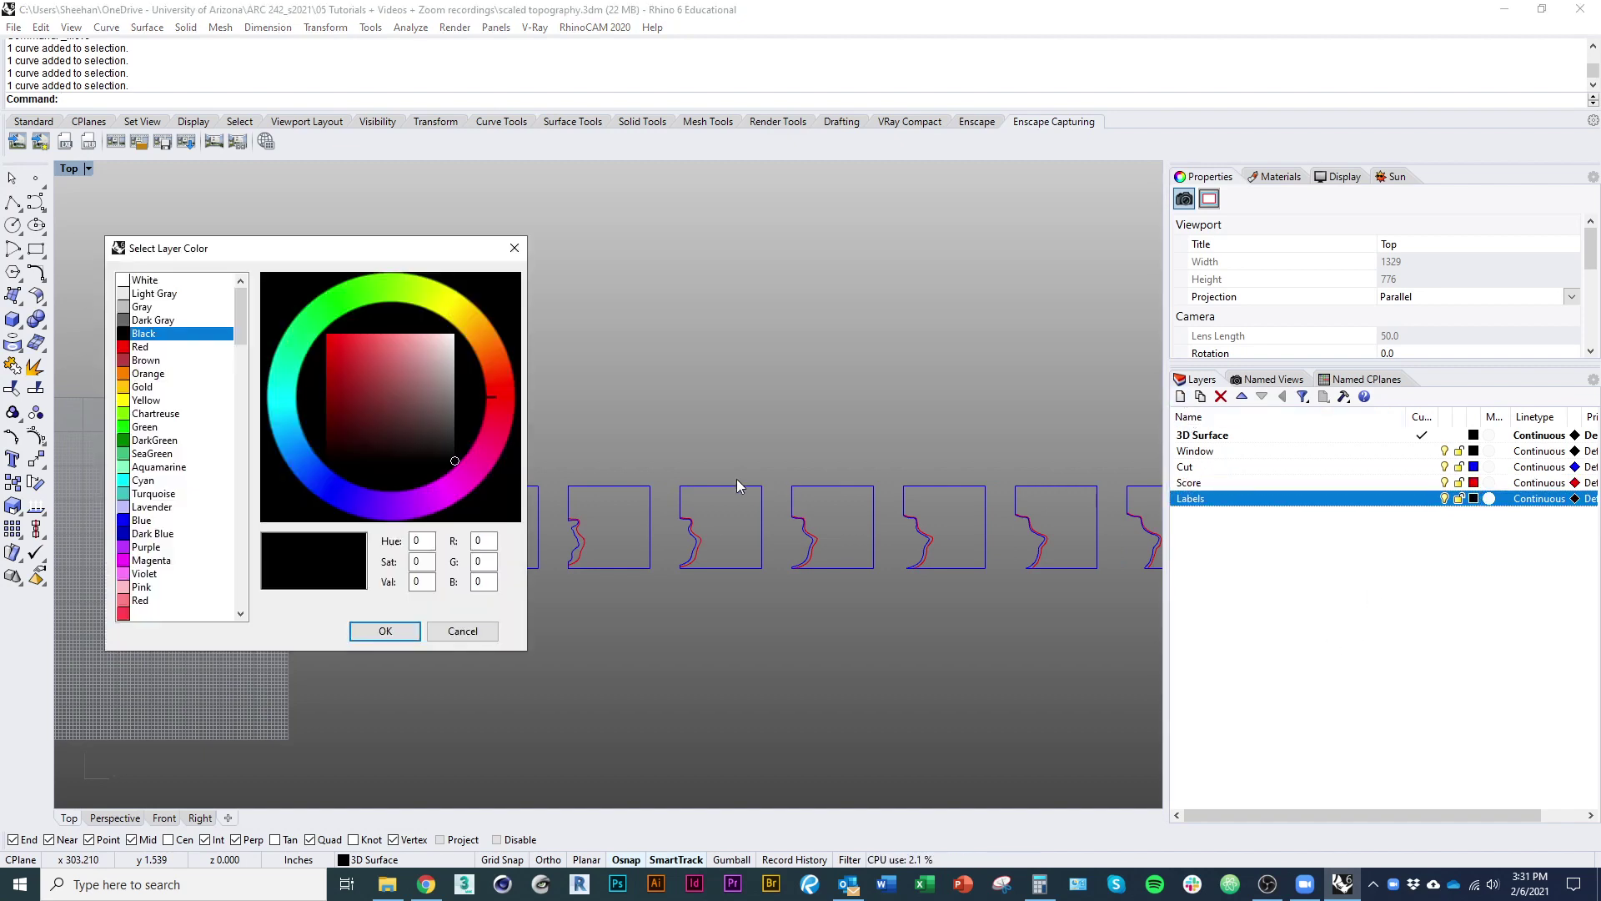
left_click(147, 427)
left_click(377, 629)
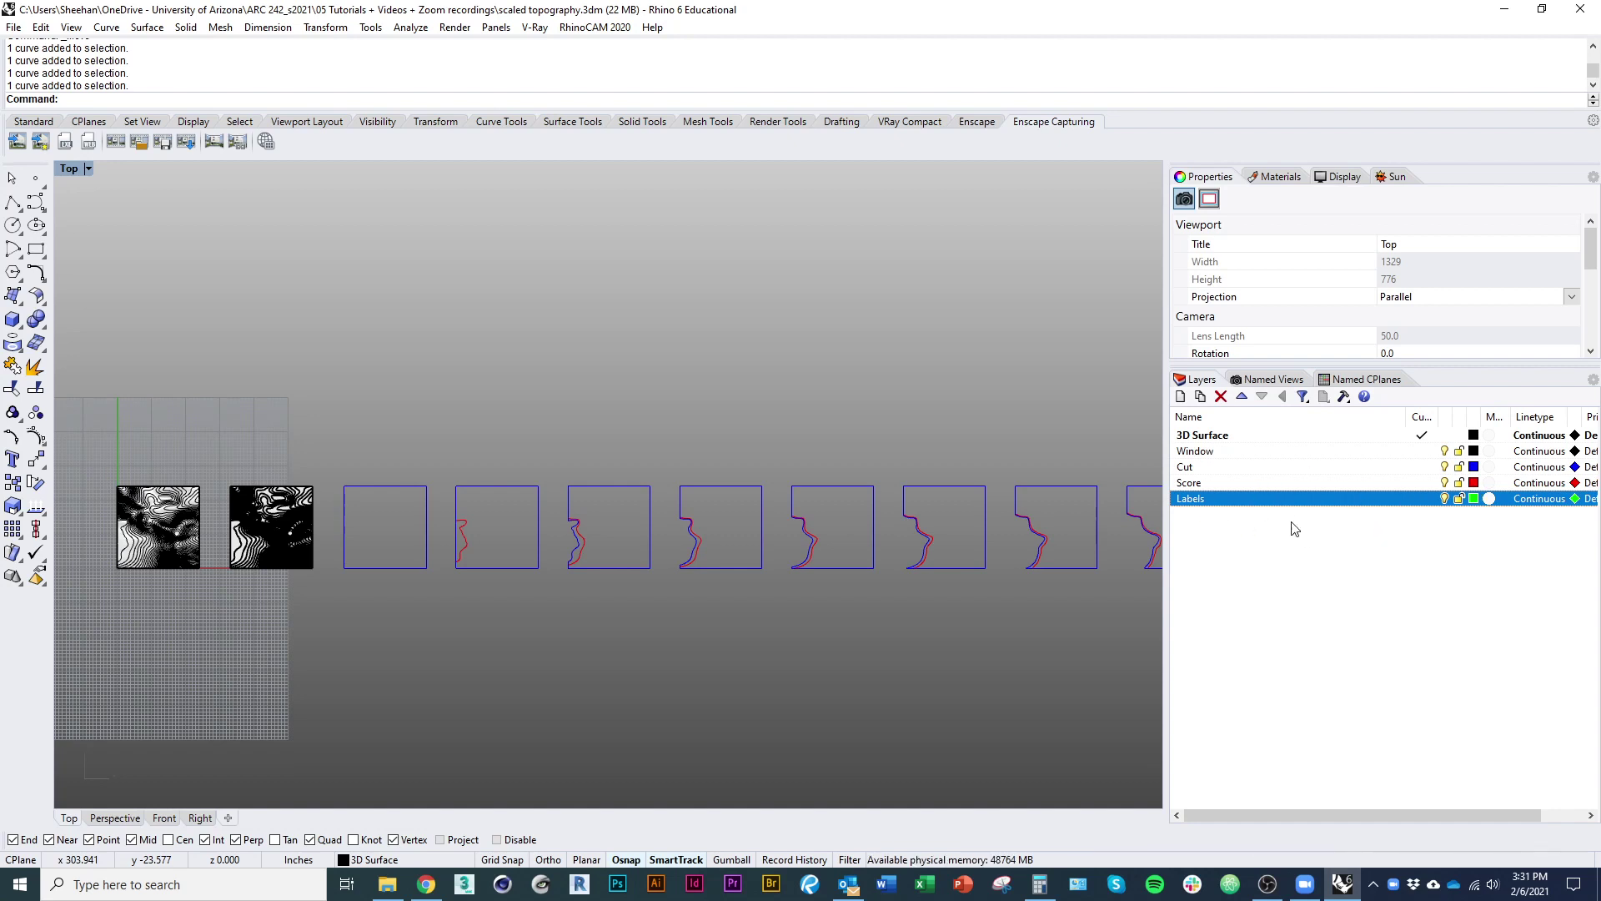
Create a 1 in high Arial text label reading 01 and place it near the middle of the first, blank square piece
right_click_drag(634, 693, 707, 669)
type("T")
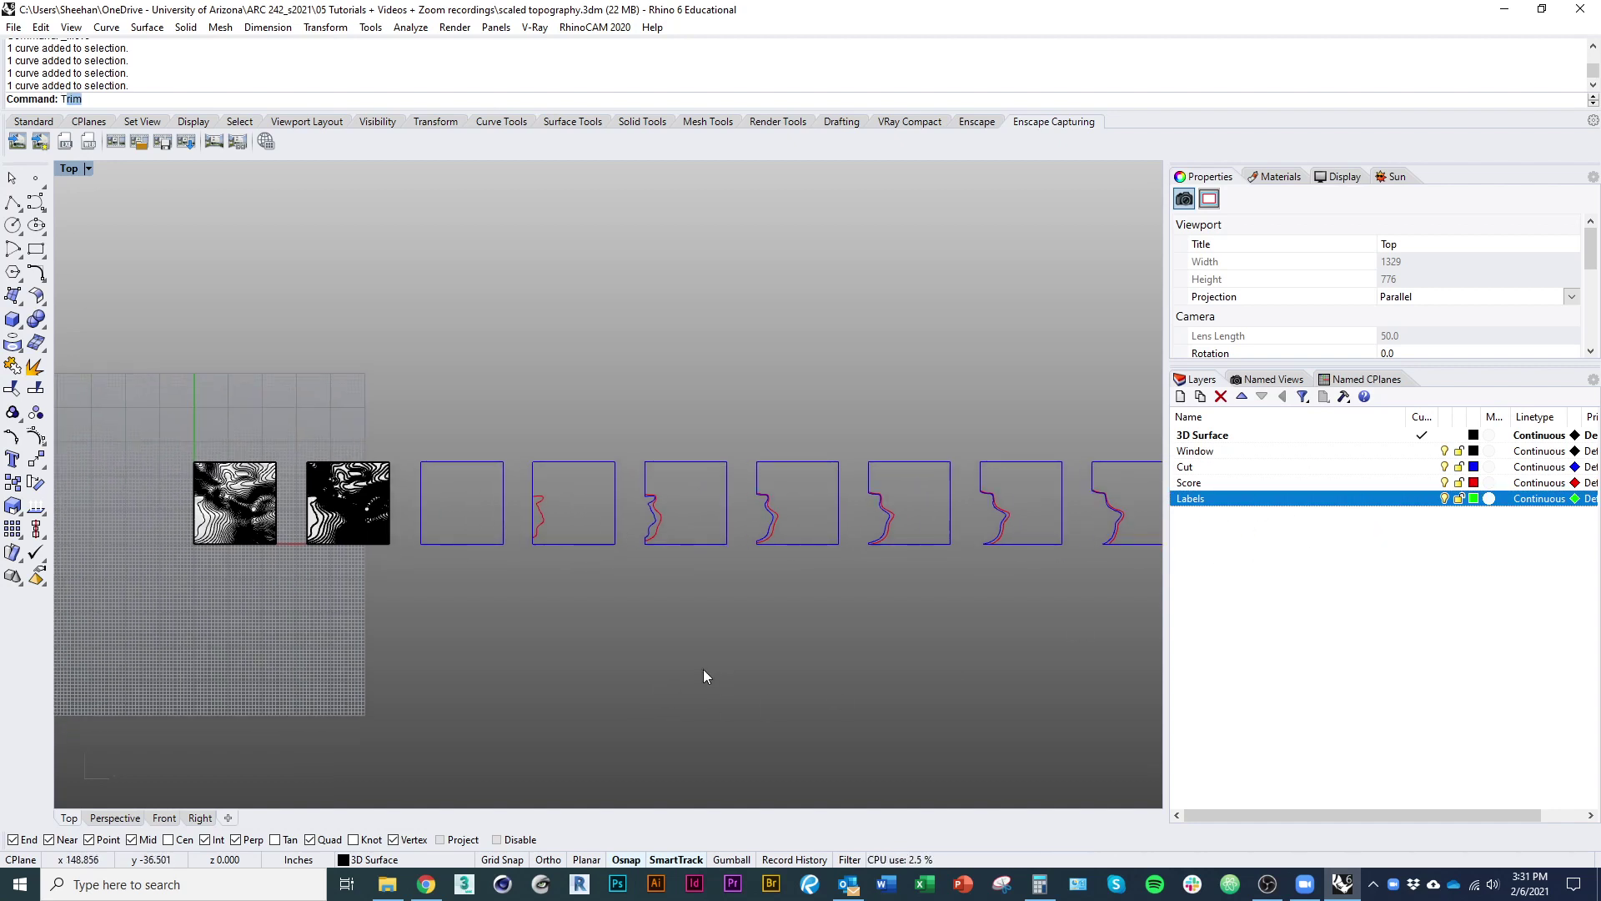
type("ext")
key("Return")
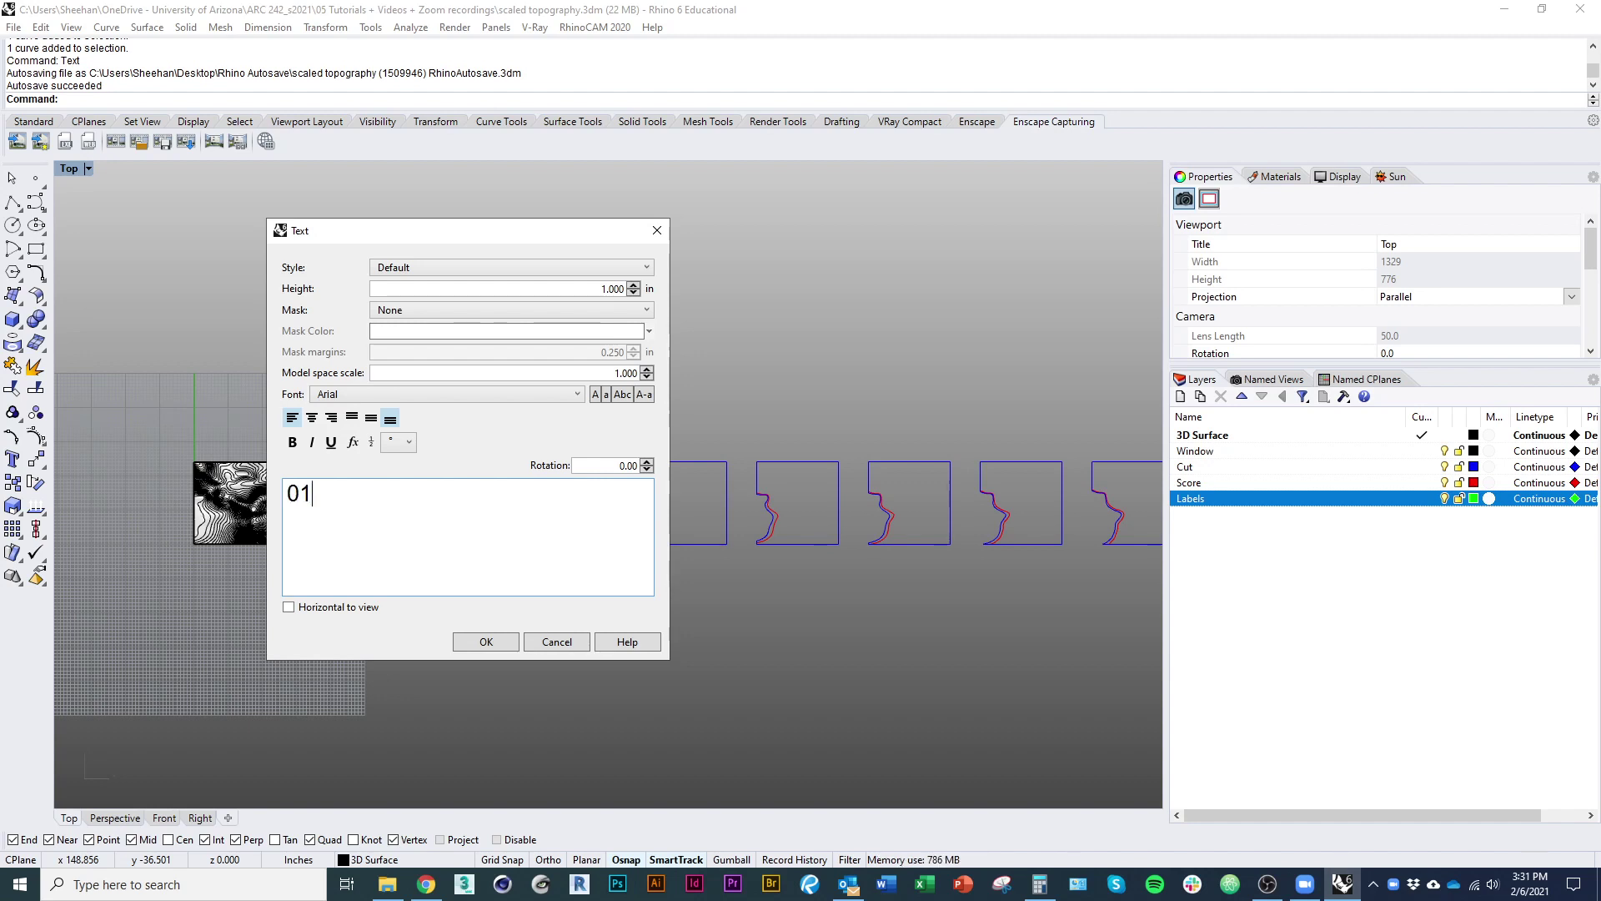
key("Return")
left_click(486, 641)
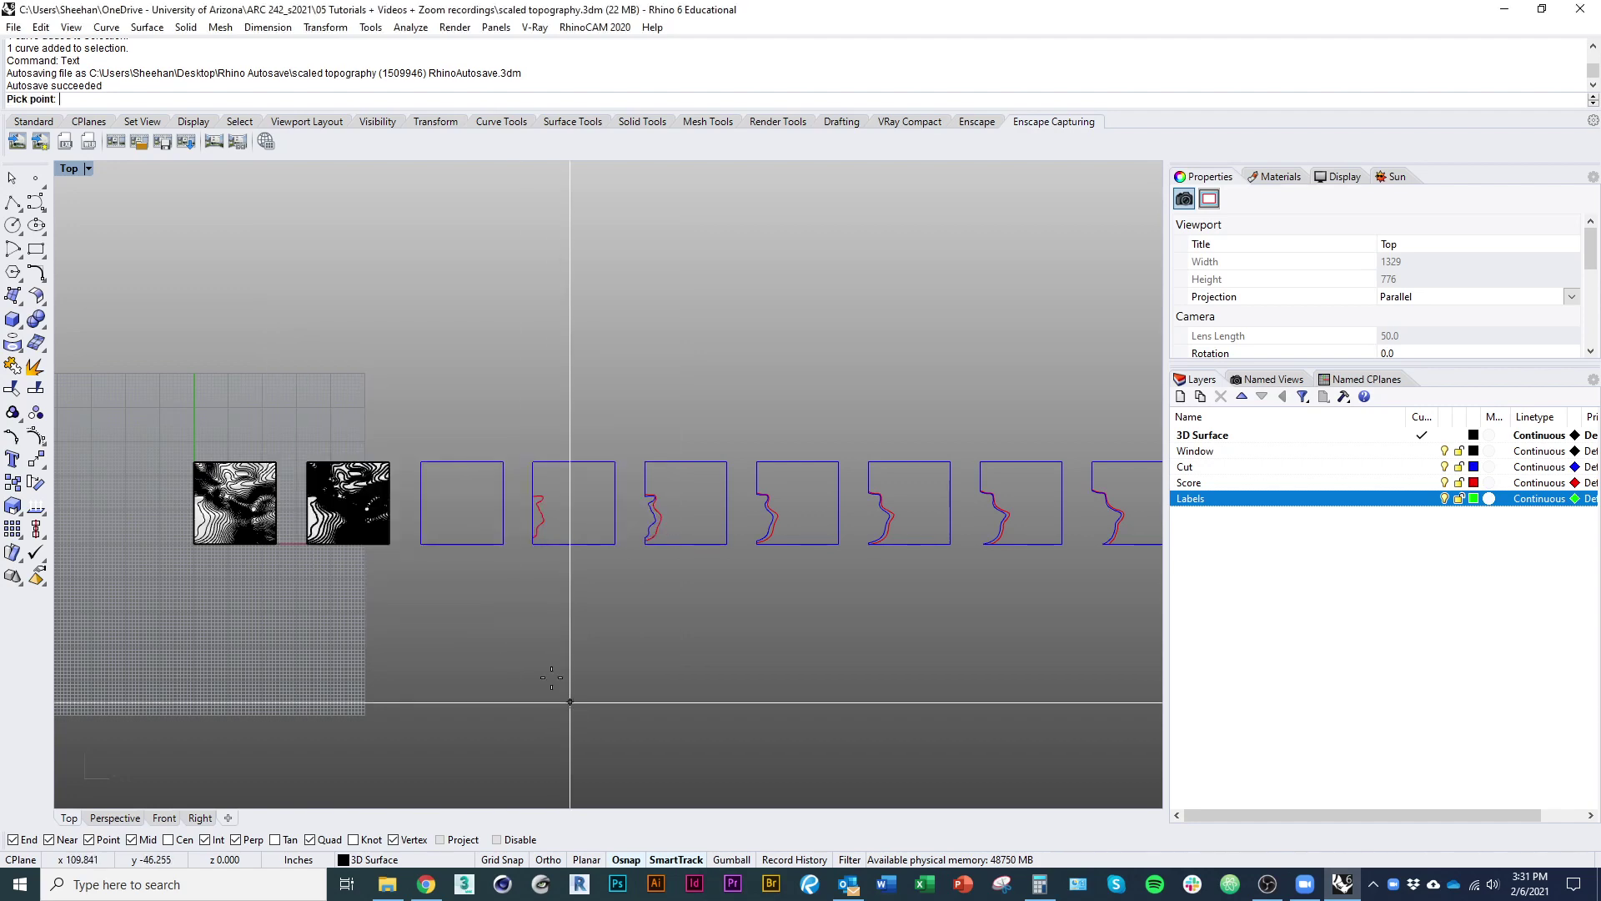
scroll(511, 508, "up", 5)
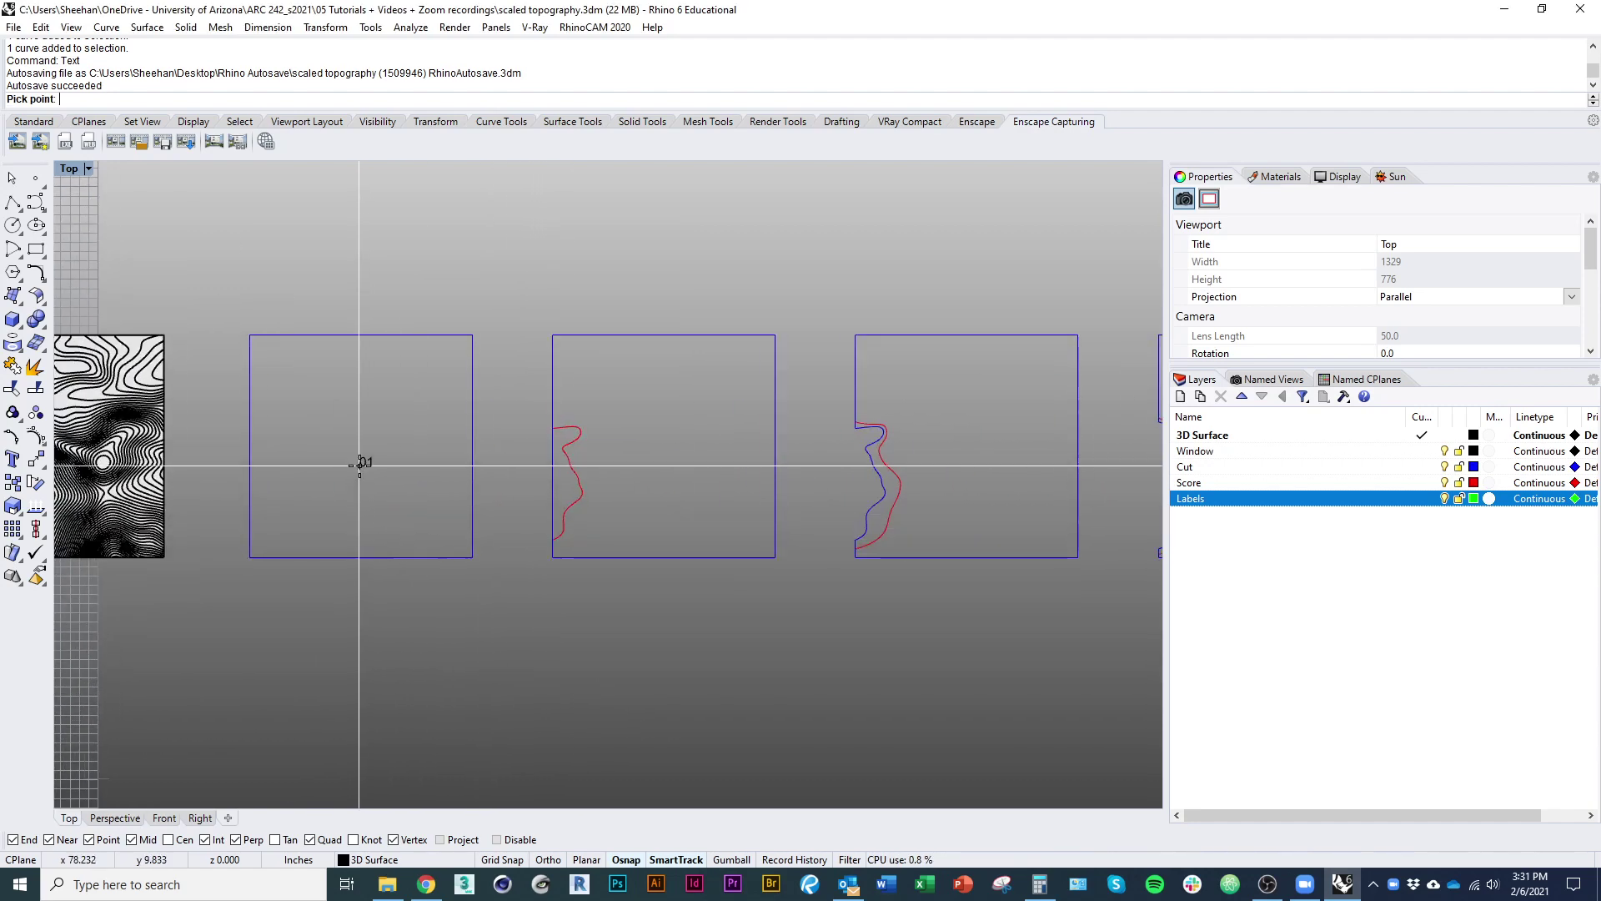
left_click(364, 462)
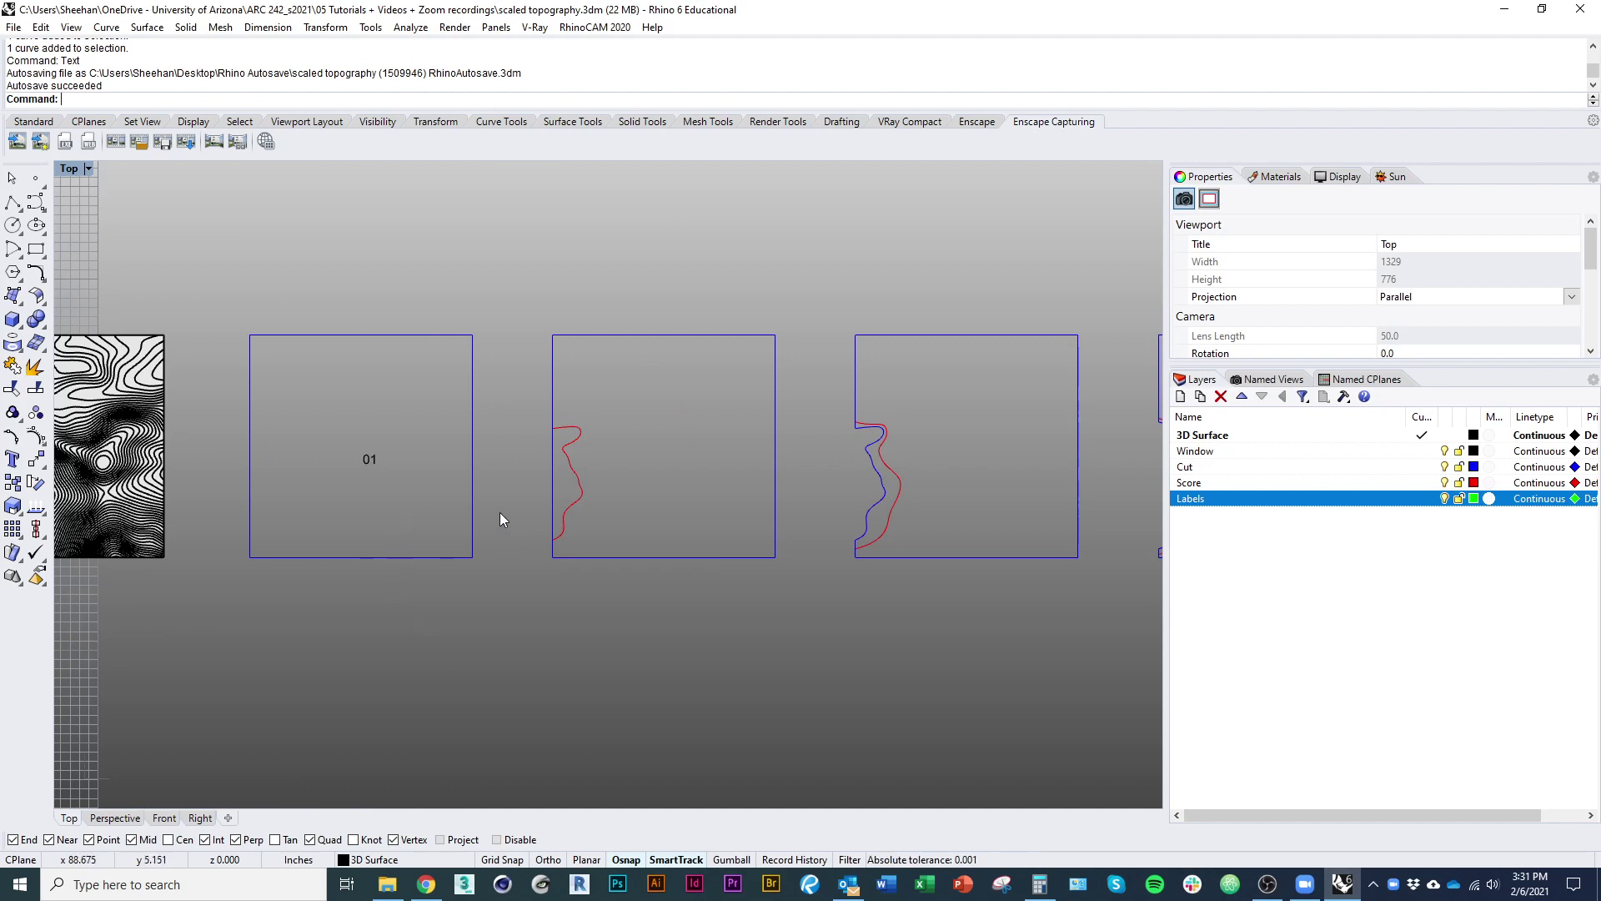
Make Labels the current layer and change the 01 text to the Labels layer
left_click(1428, 500)
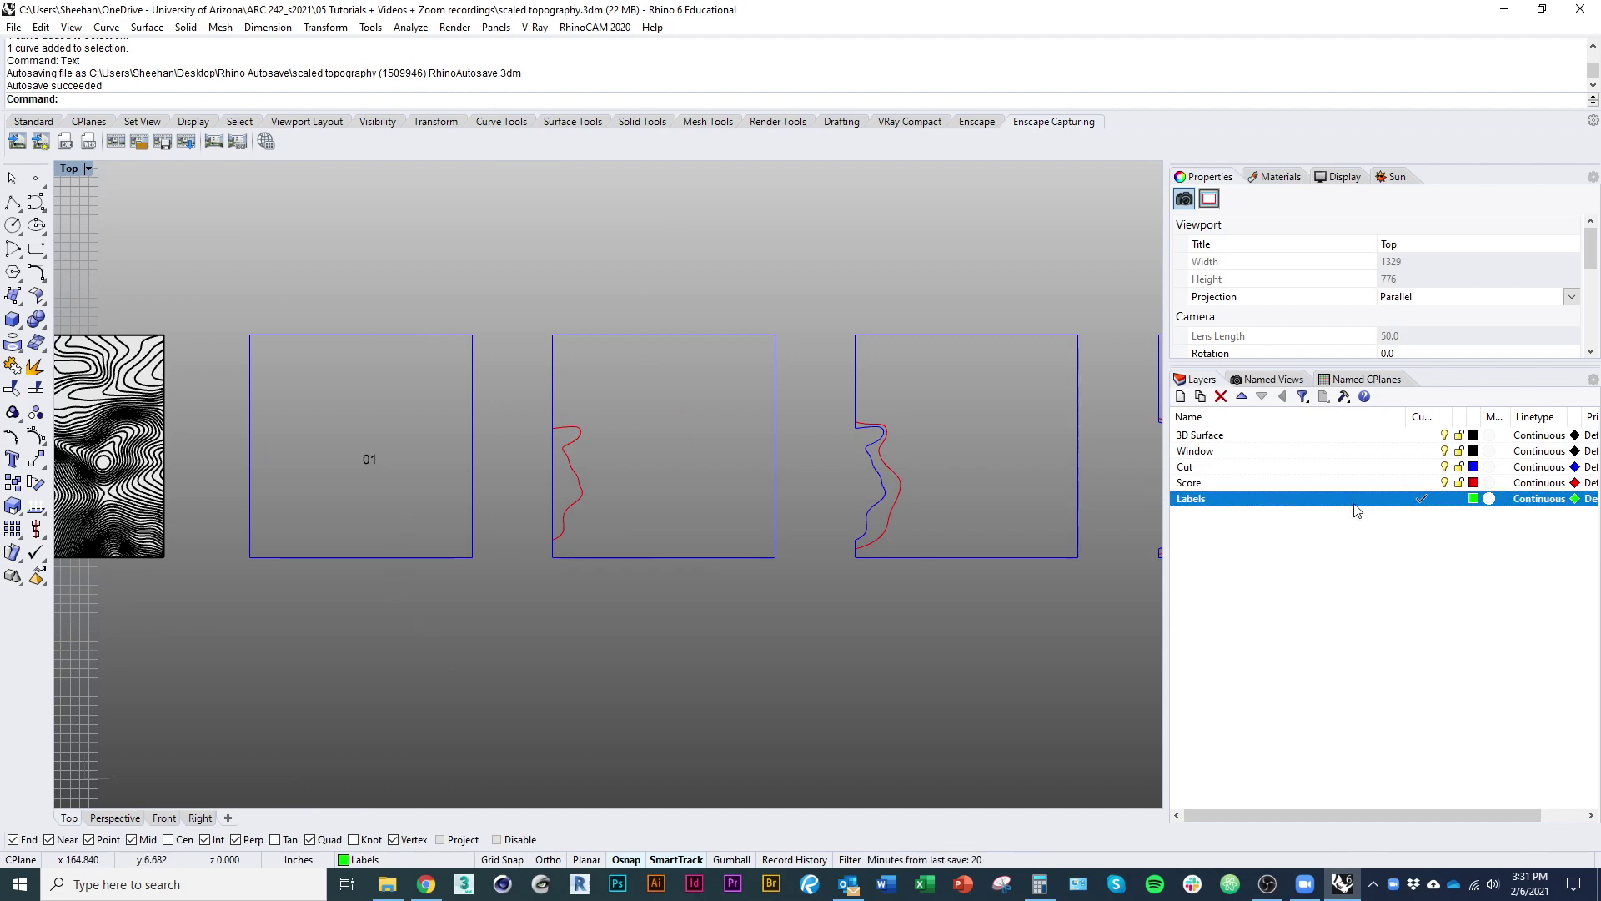
left_click_drag(399, 502, 340, 430)
right_click(1305, 498)
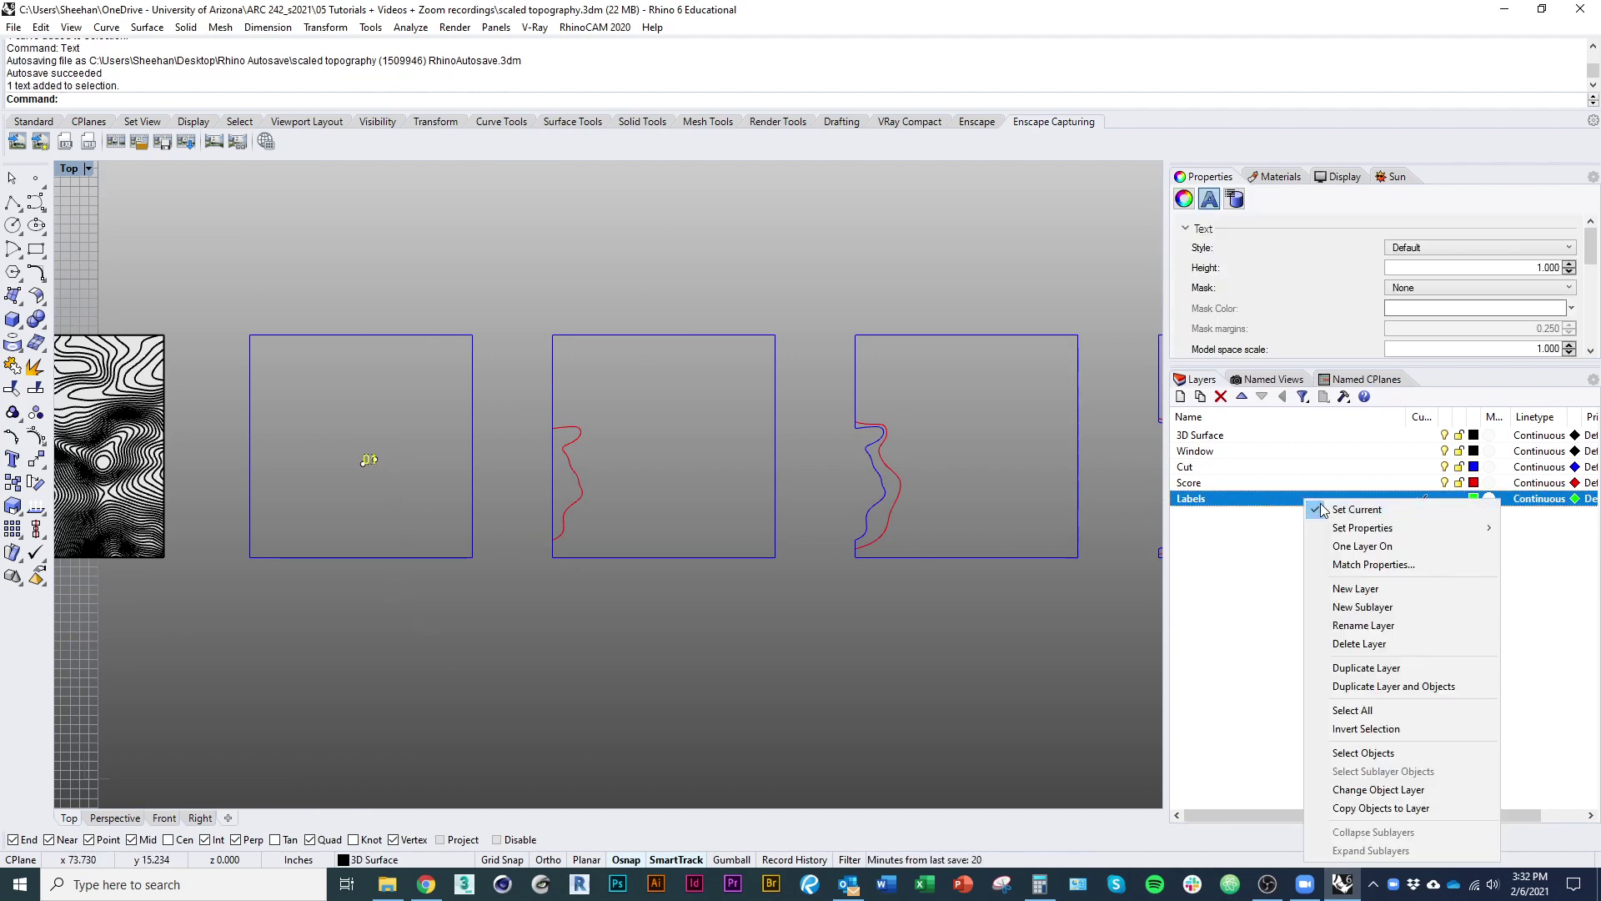
left_click(1351, 775)
left_click(630, 678)
Copy the 01 label to the second piece, using the pieces' matching lower-left corners as reference points
right_click_drag(631, 678, 674, 678)
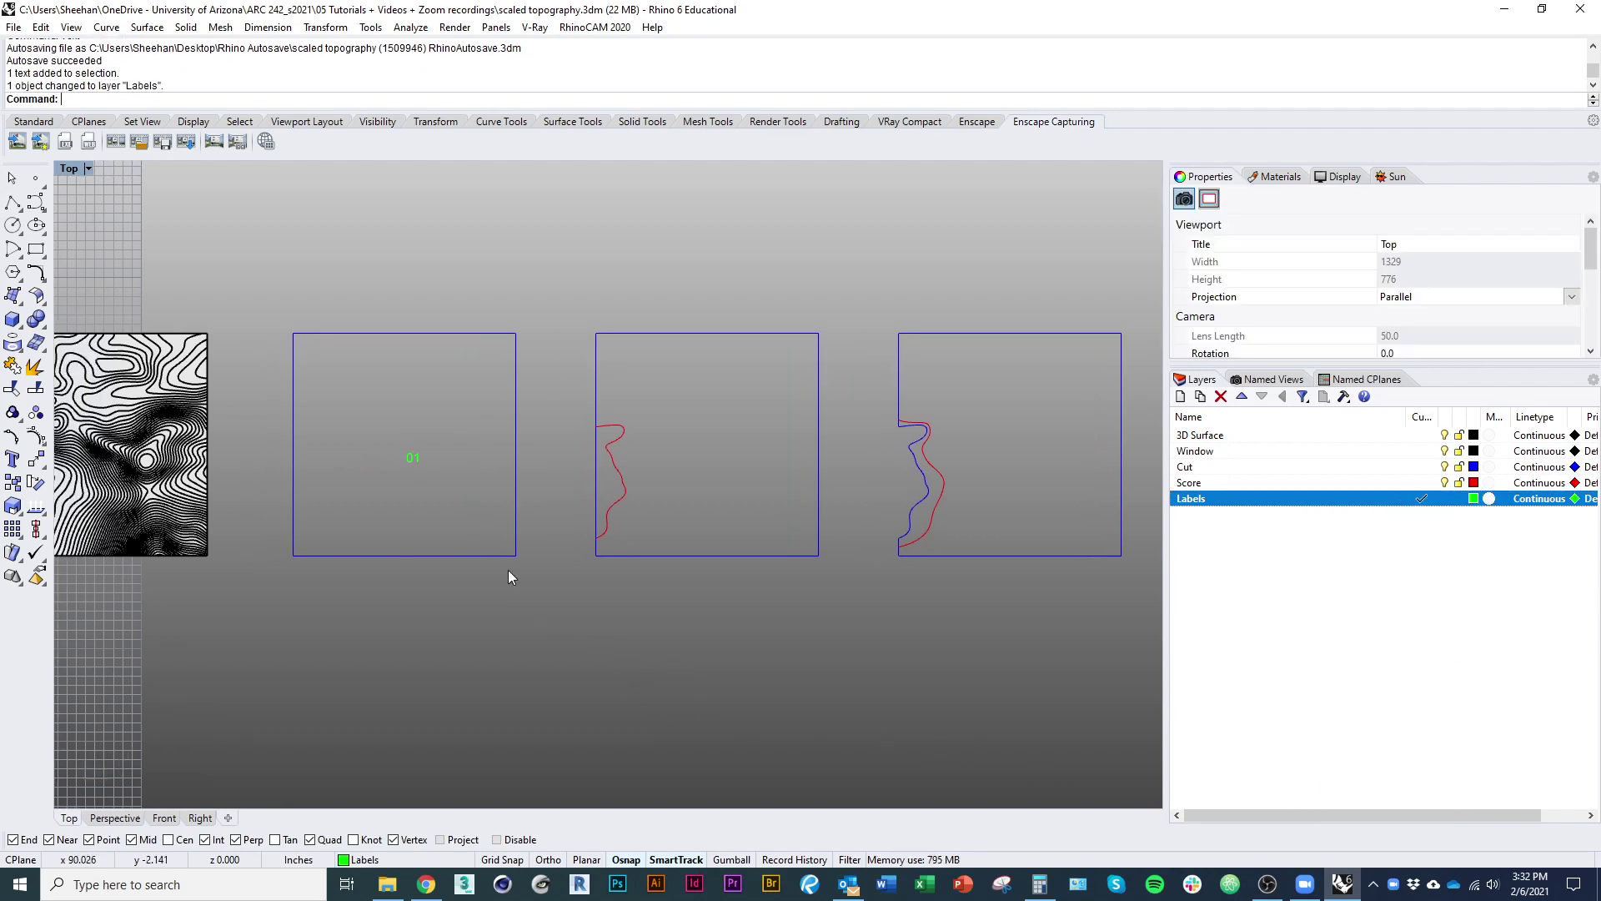
left_click_drag(508, 568, 382, 436)
right_click_drag(555, 593, 352, 588)
scroll(336, 563, "down", 4)
right_click(315, 596)
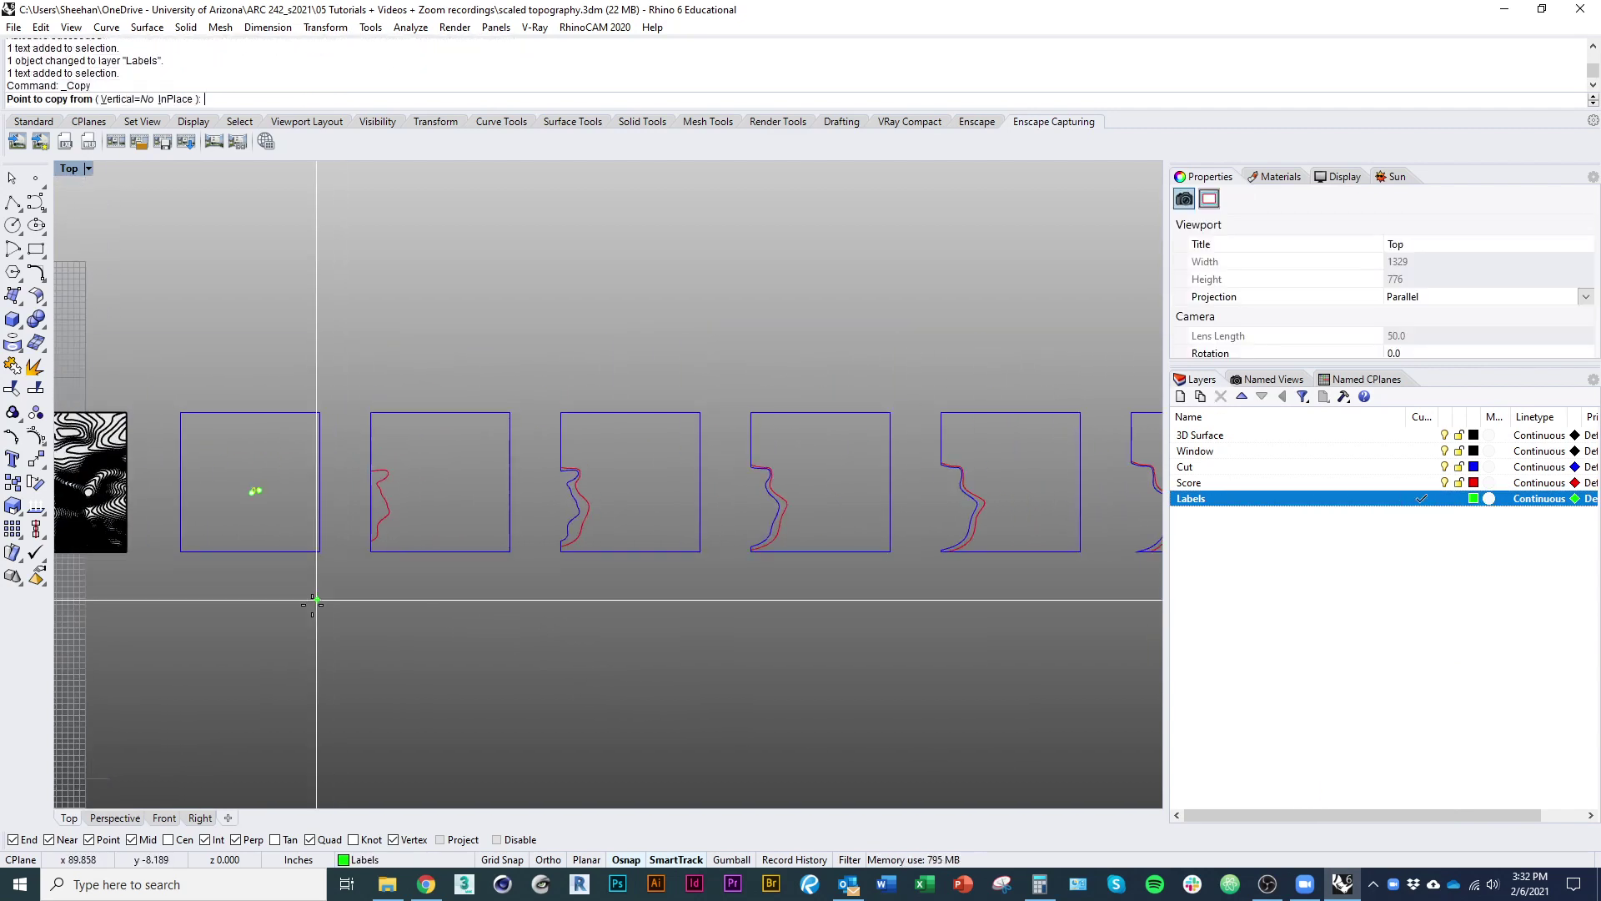
left_click(180, 552)
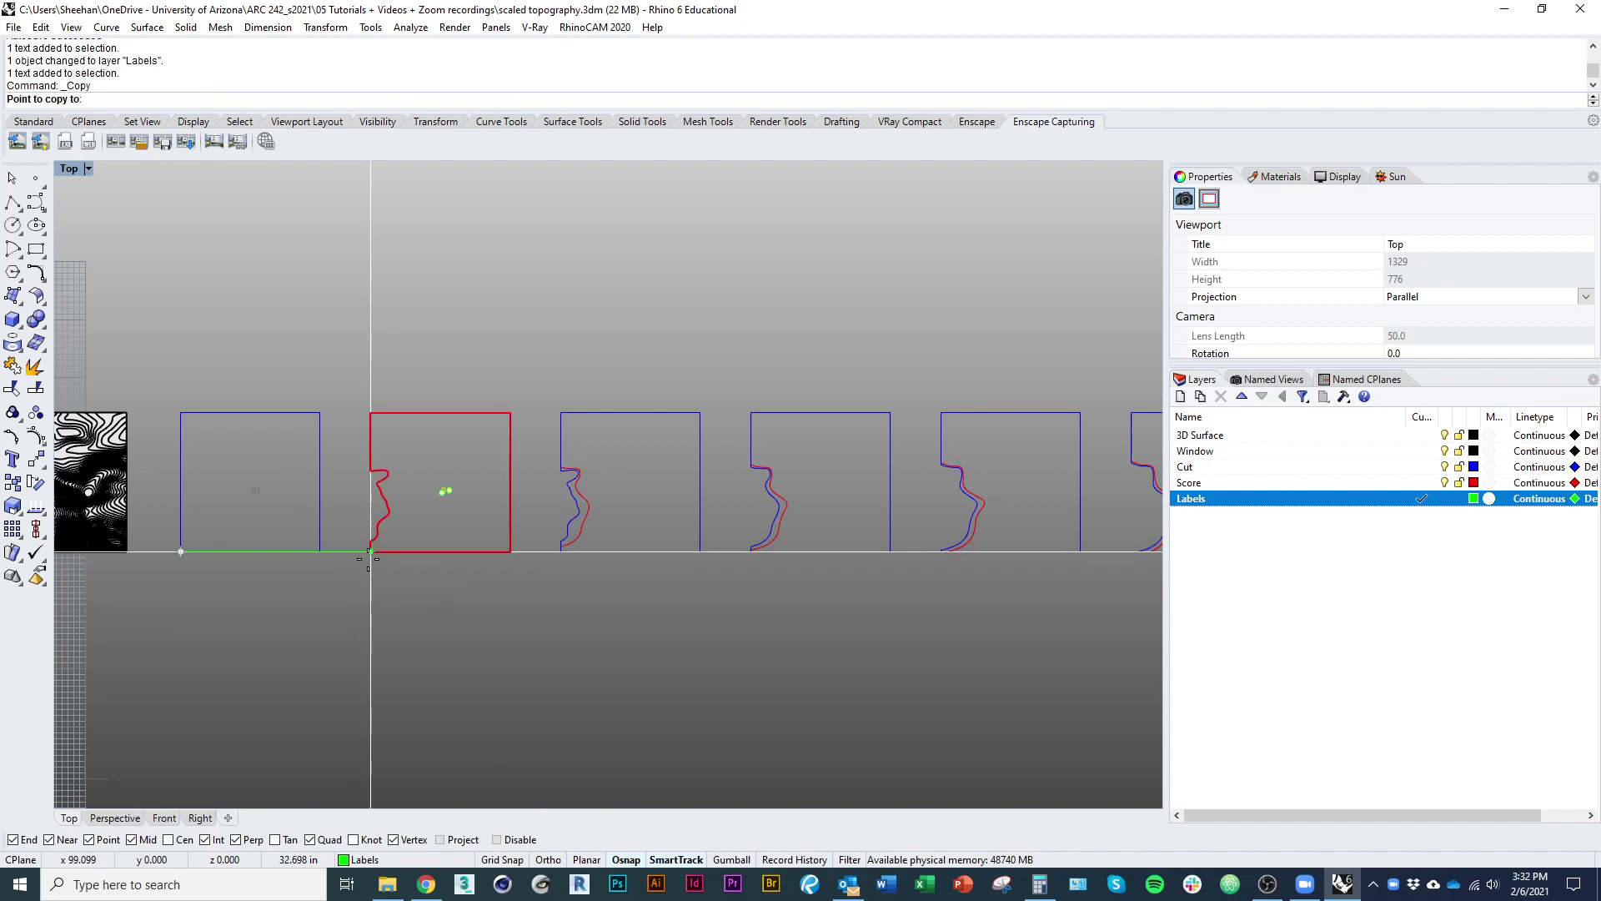
scroll(444, 519, "up", 3)
left_click(437, 493)
key("Return")
Change the copied label on the second piece to read 02
double_click(447, 475)
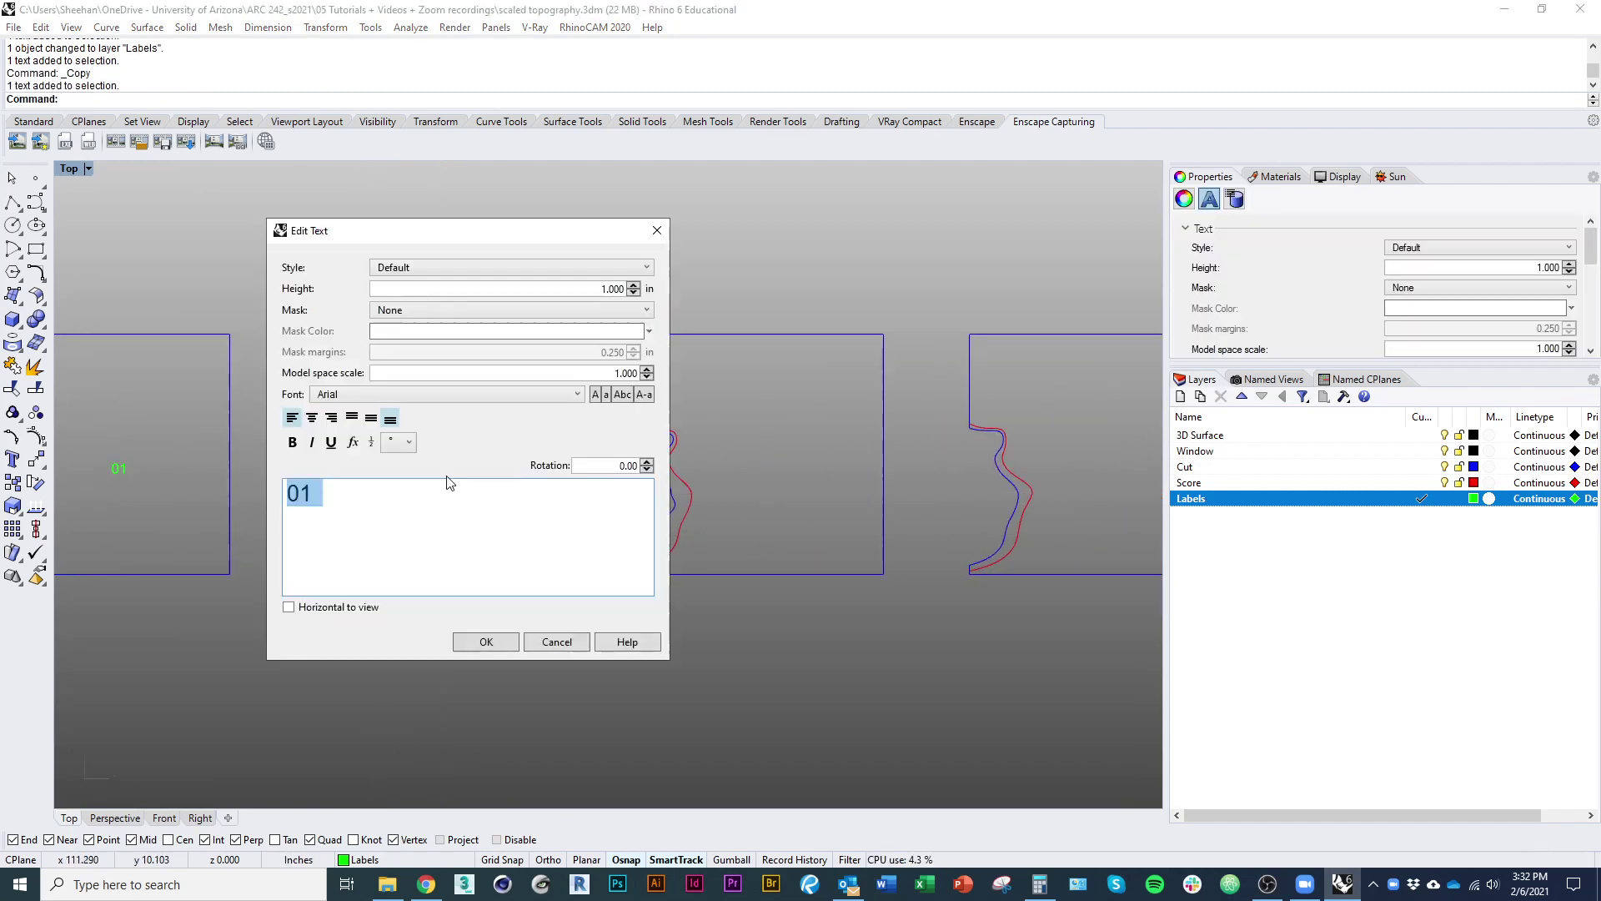
type("02")
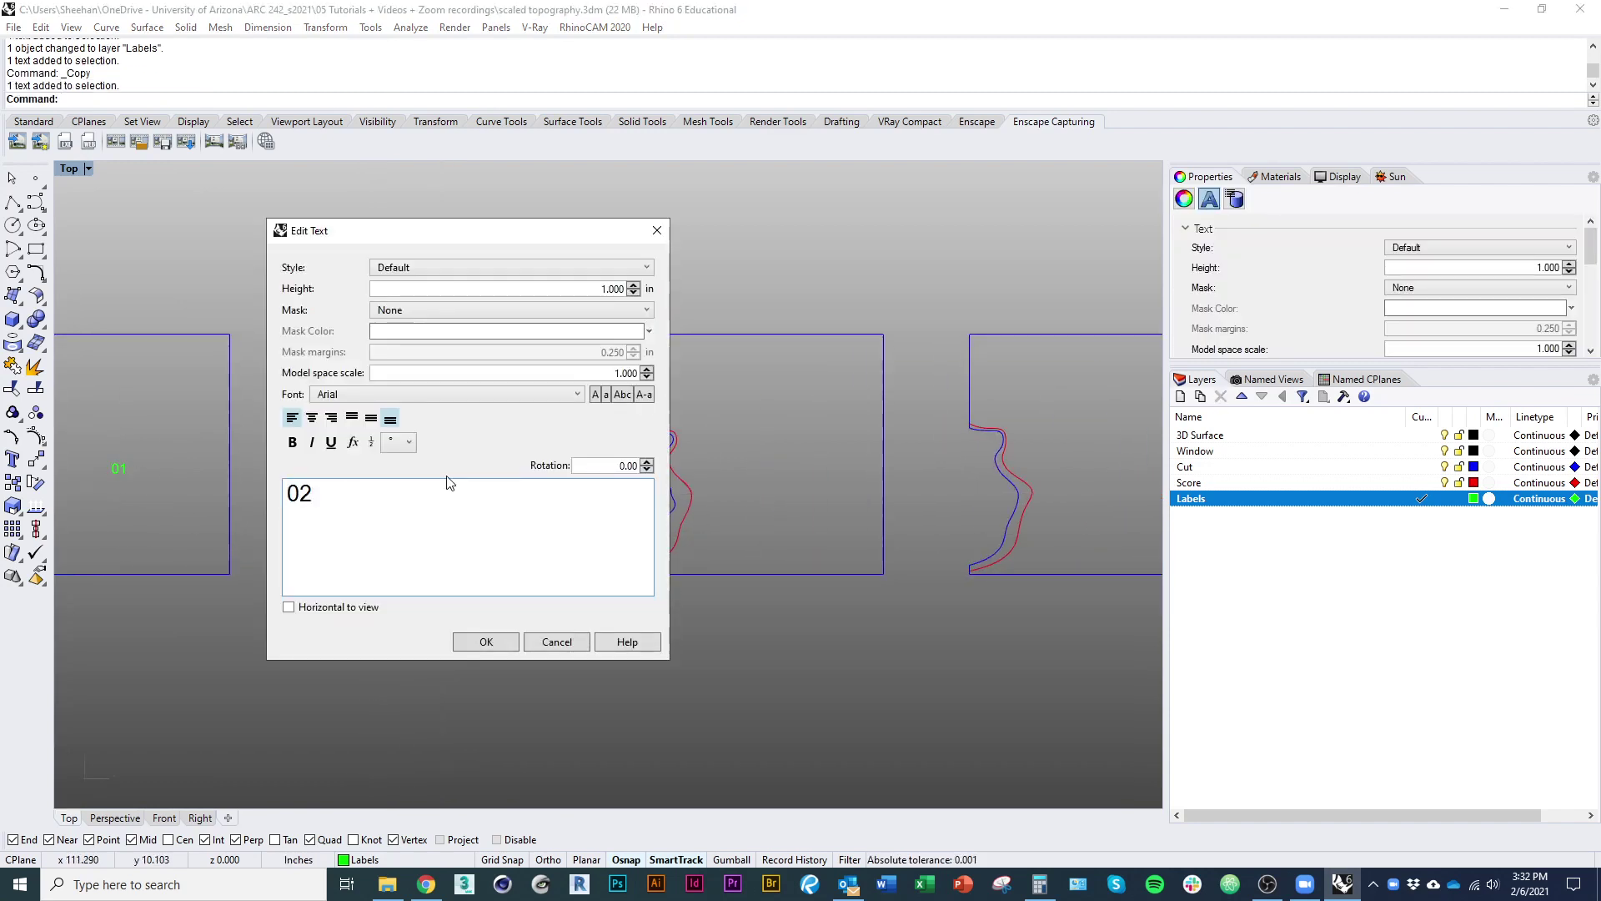
left_click(501, 647)
Copy the 02 label to the third piece from lower-left corner to lower-left corner
right_click_drag(461, 540, 389, 522)
left_click(316, 492)
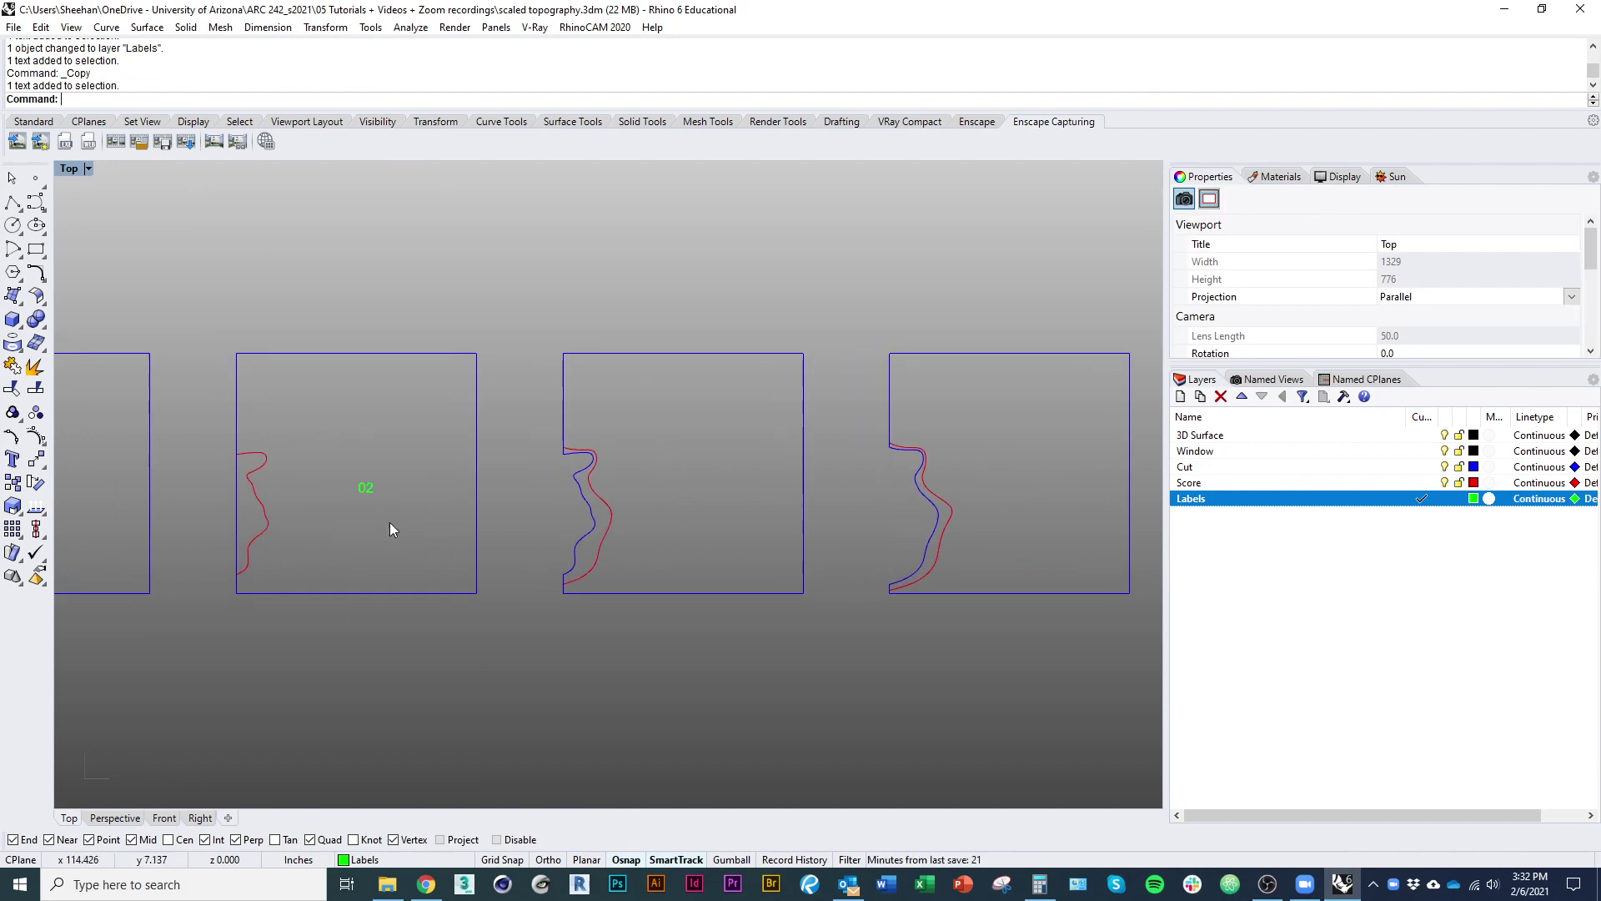
right_click_drag(398, 595, 369, 579)
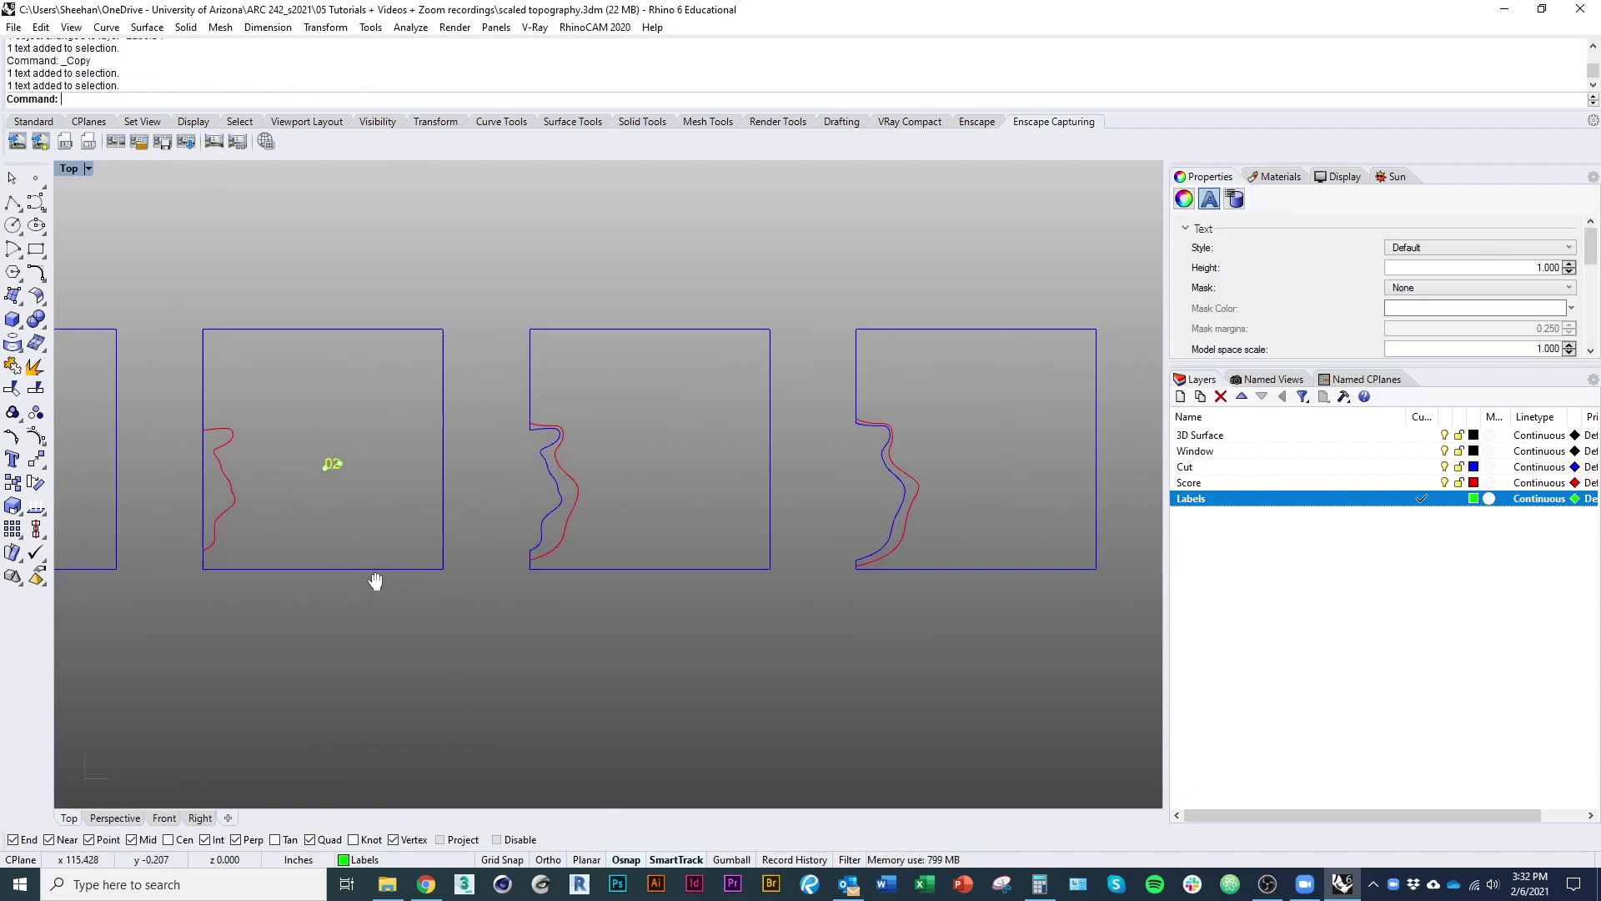
right_click(297, 603)
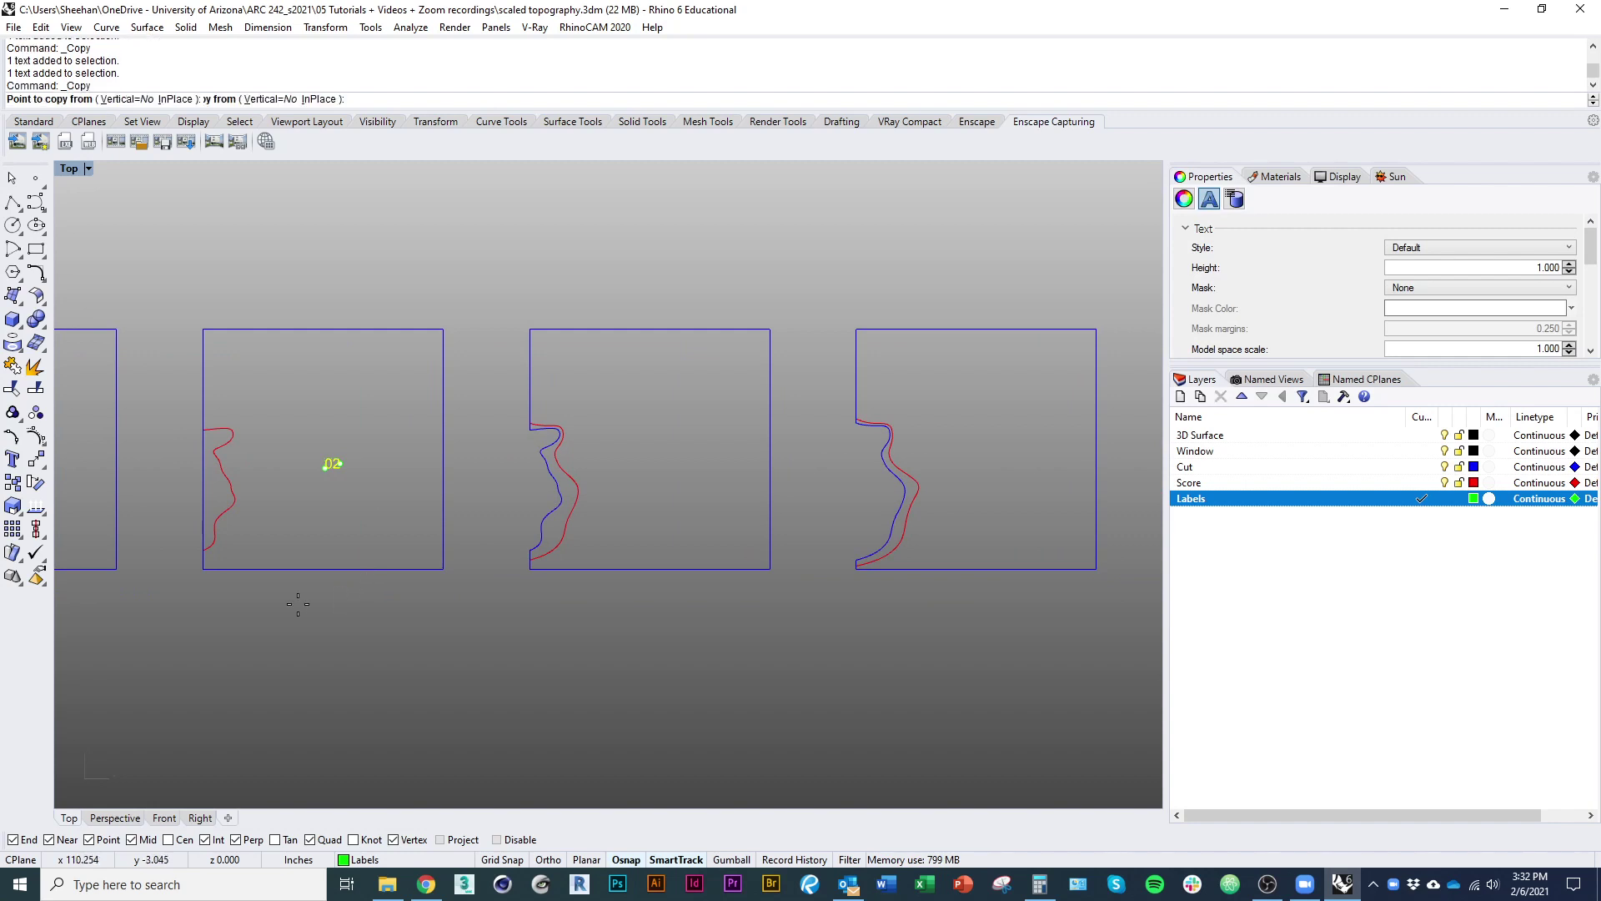
left_click(202, 569)
left_click(529, 569)
right_click(609, 542)
left_click(609, 542)
Change the copied label on the third piece to read 03
right_click_drag(333, 574, 612, 568)
right_click_drag(667, 482, 351, 504)
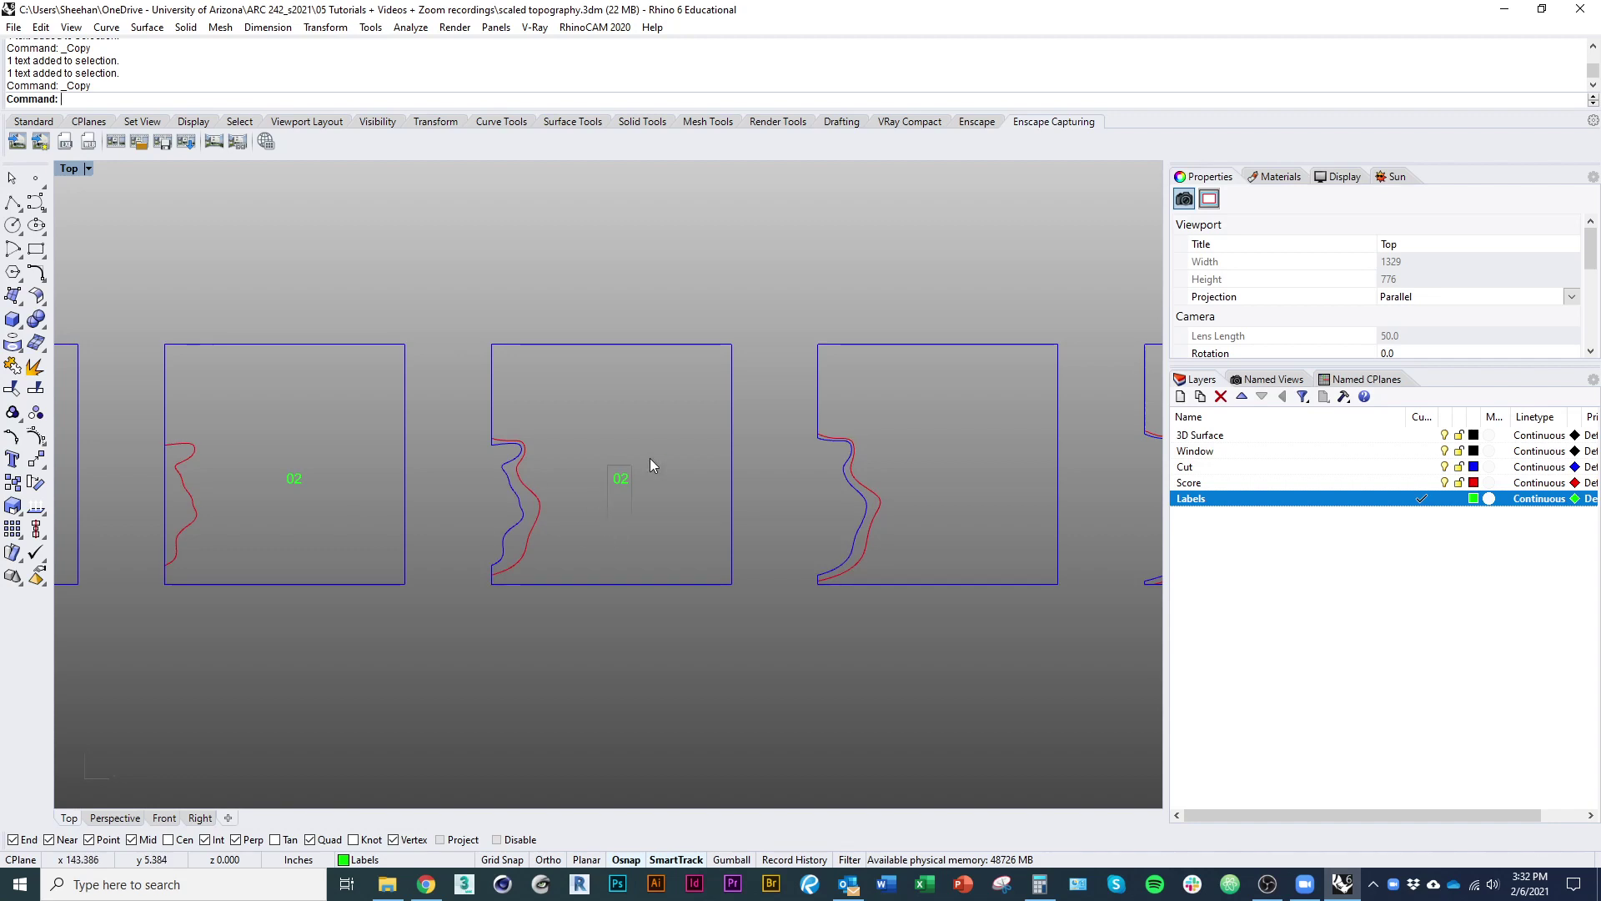
left_click(620, 480)
double_click(621, 482)
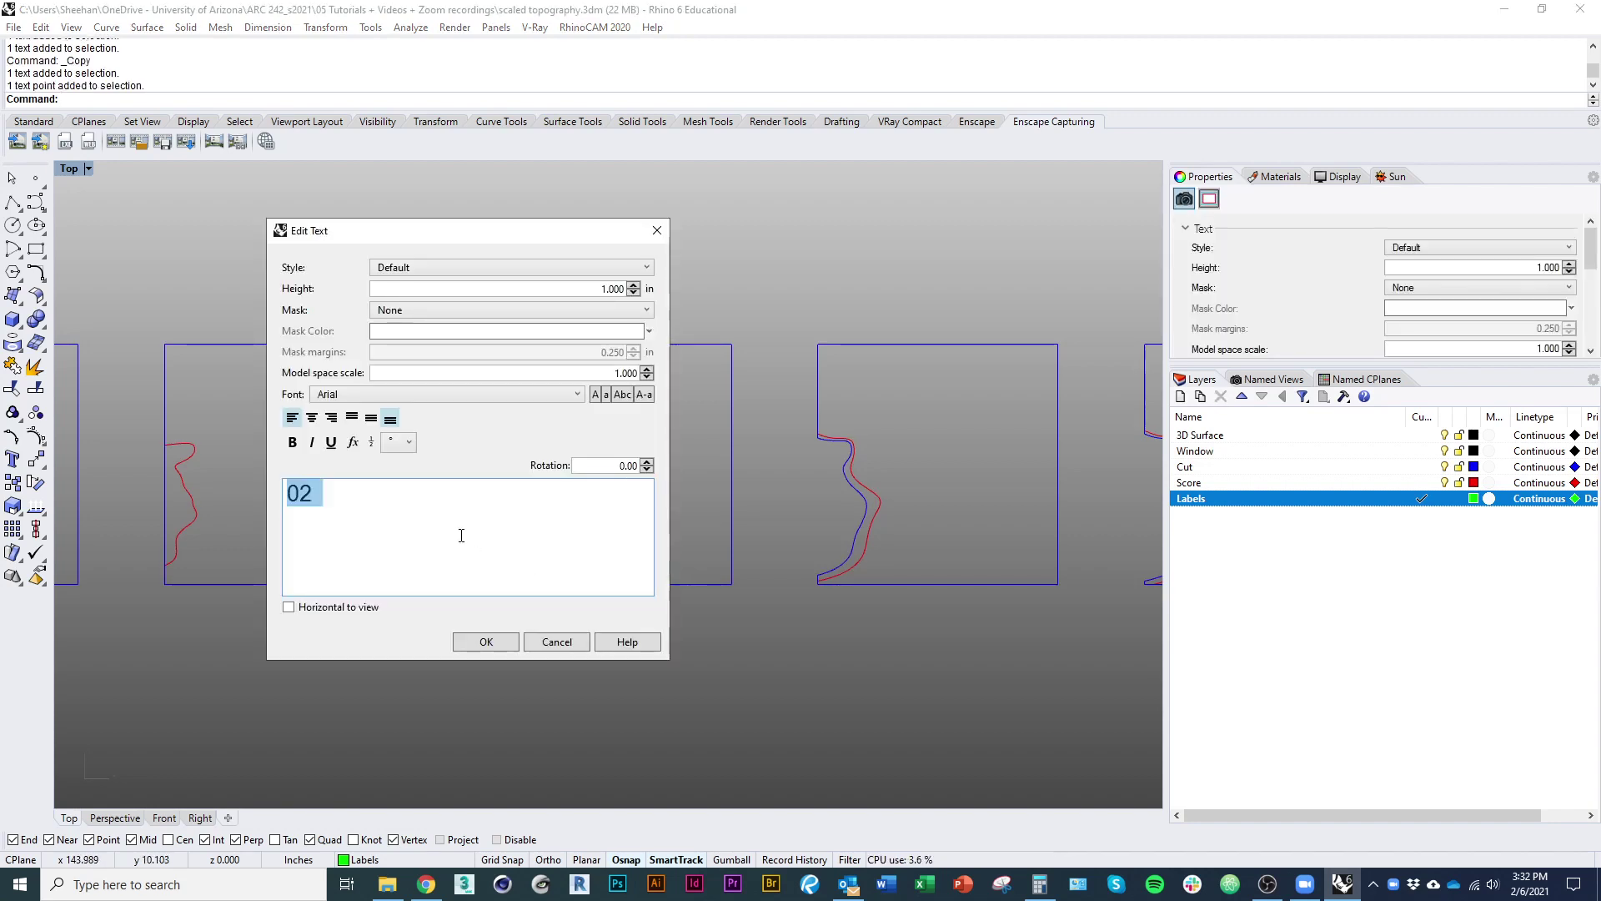
type("03")
left_click(486, 642)
Try placing the fourth piece's cut and score curves over the third piece, then undo the move and clear the selection
right_click_drag(679, 644, 336, 611)
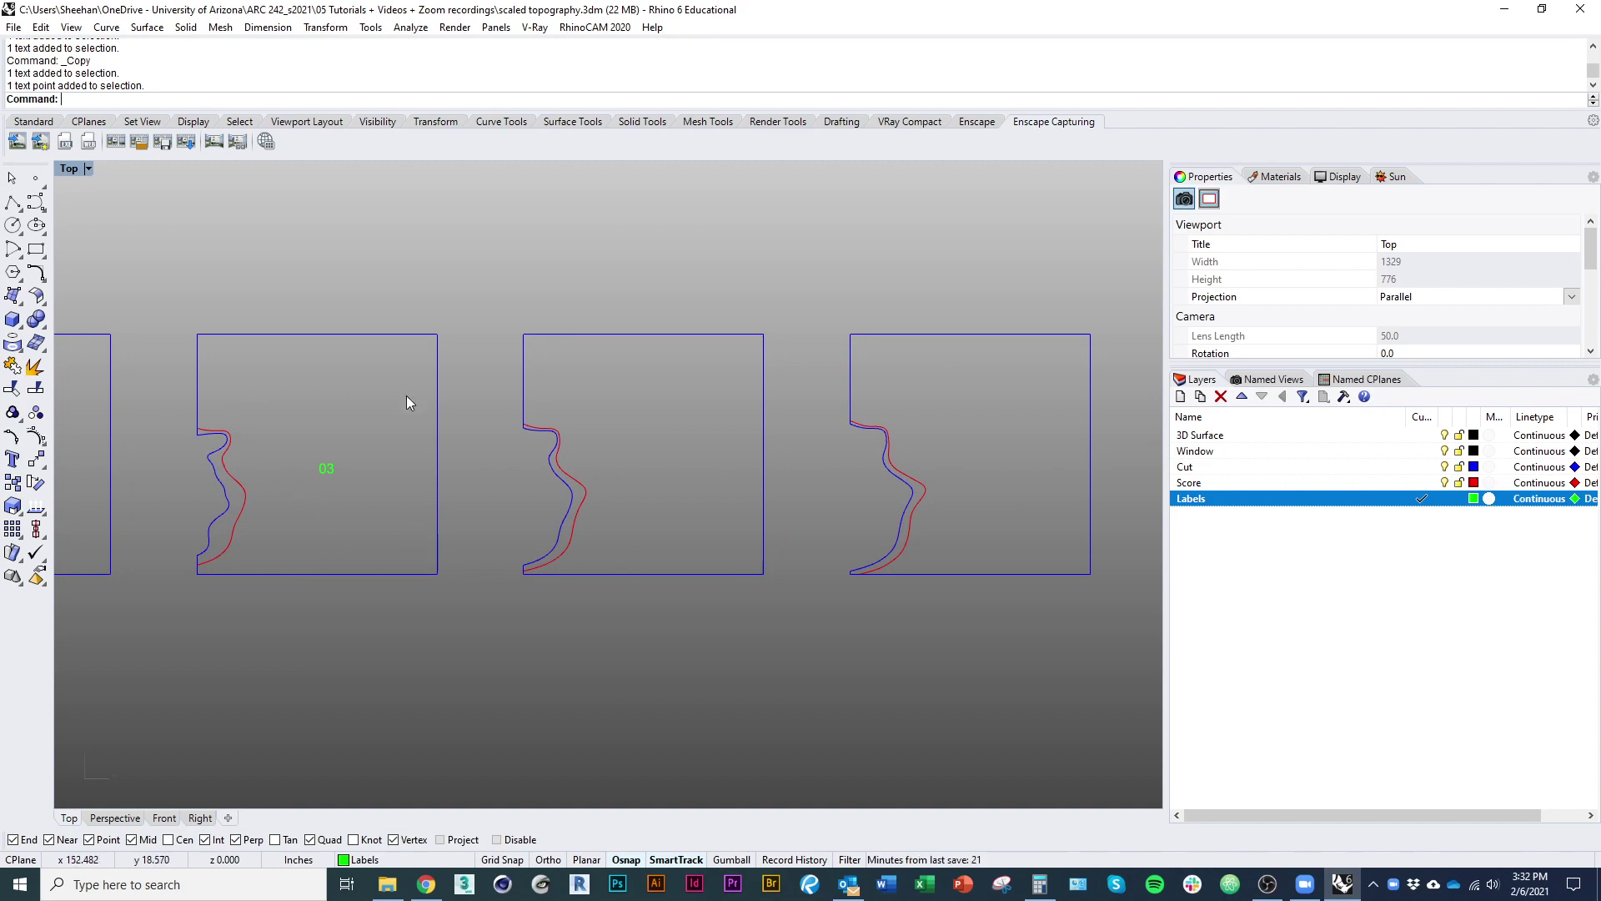
left_click(336, 469)
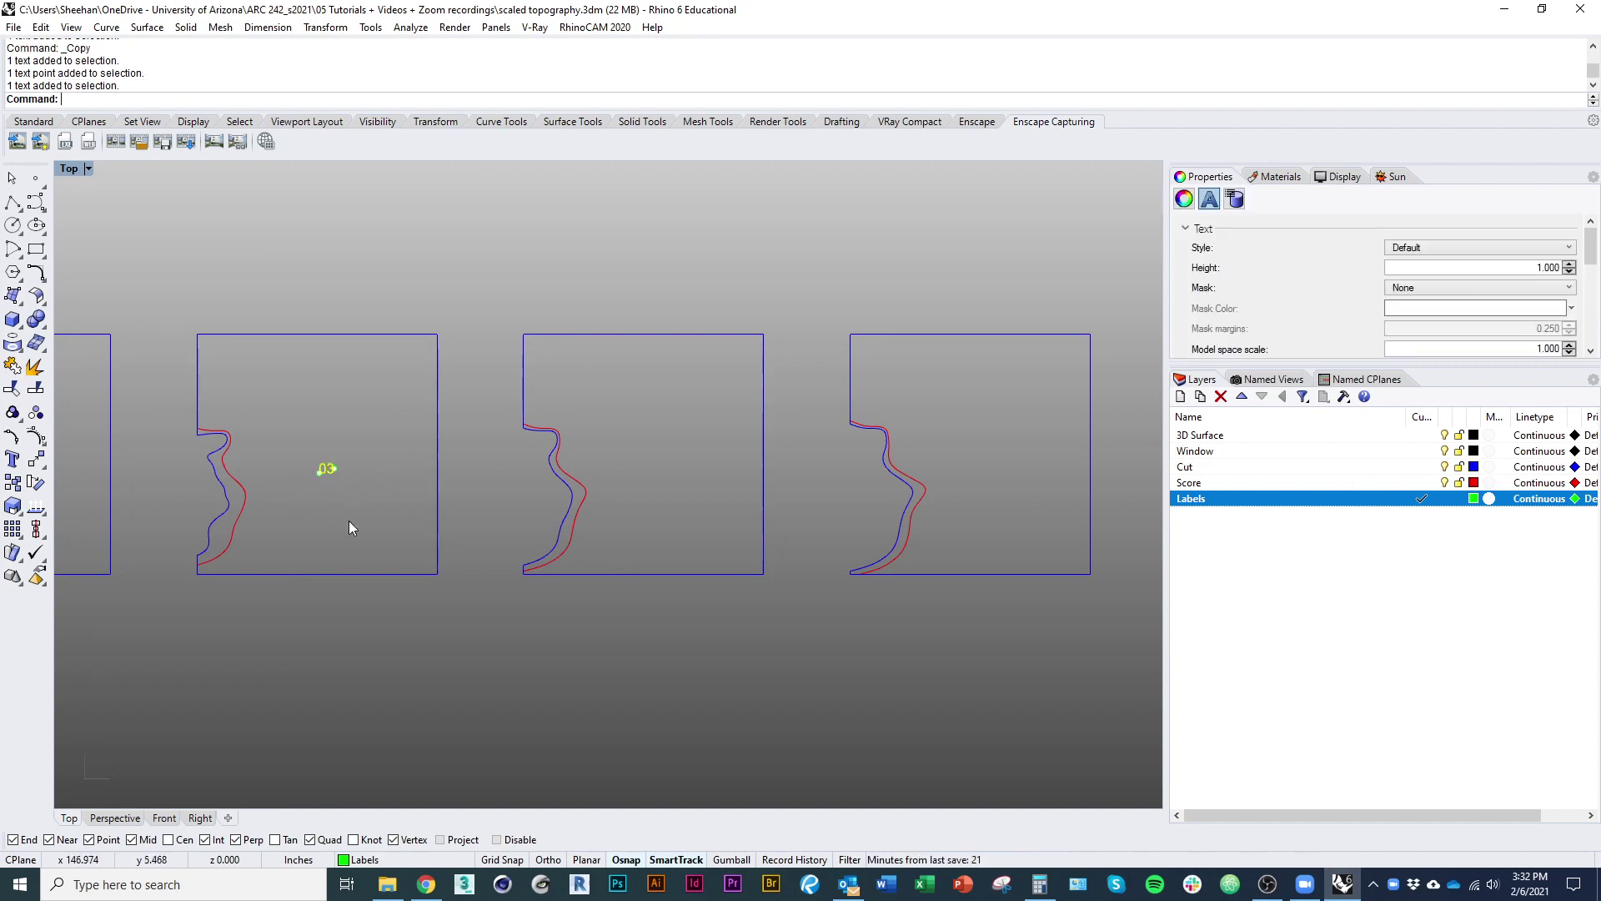
key("Escape")
left_click_drag(756, 658, 488, 310)
left_click_drag(568, 481, 243, 489)
key("ctrl+z")
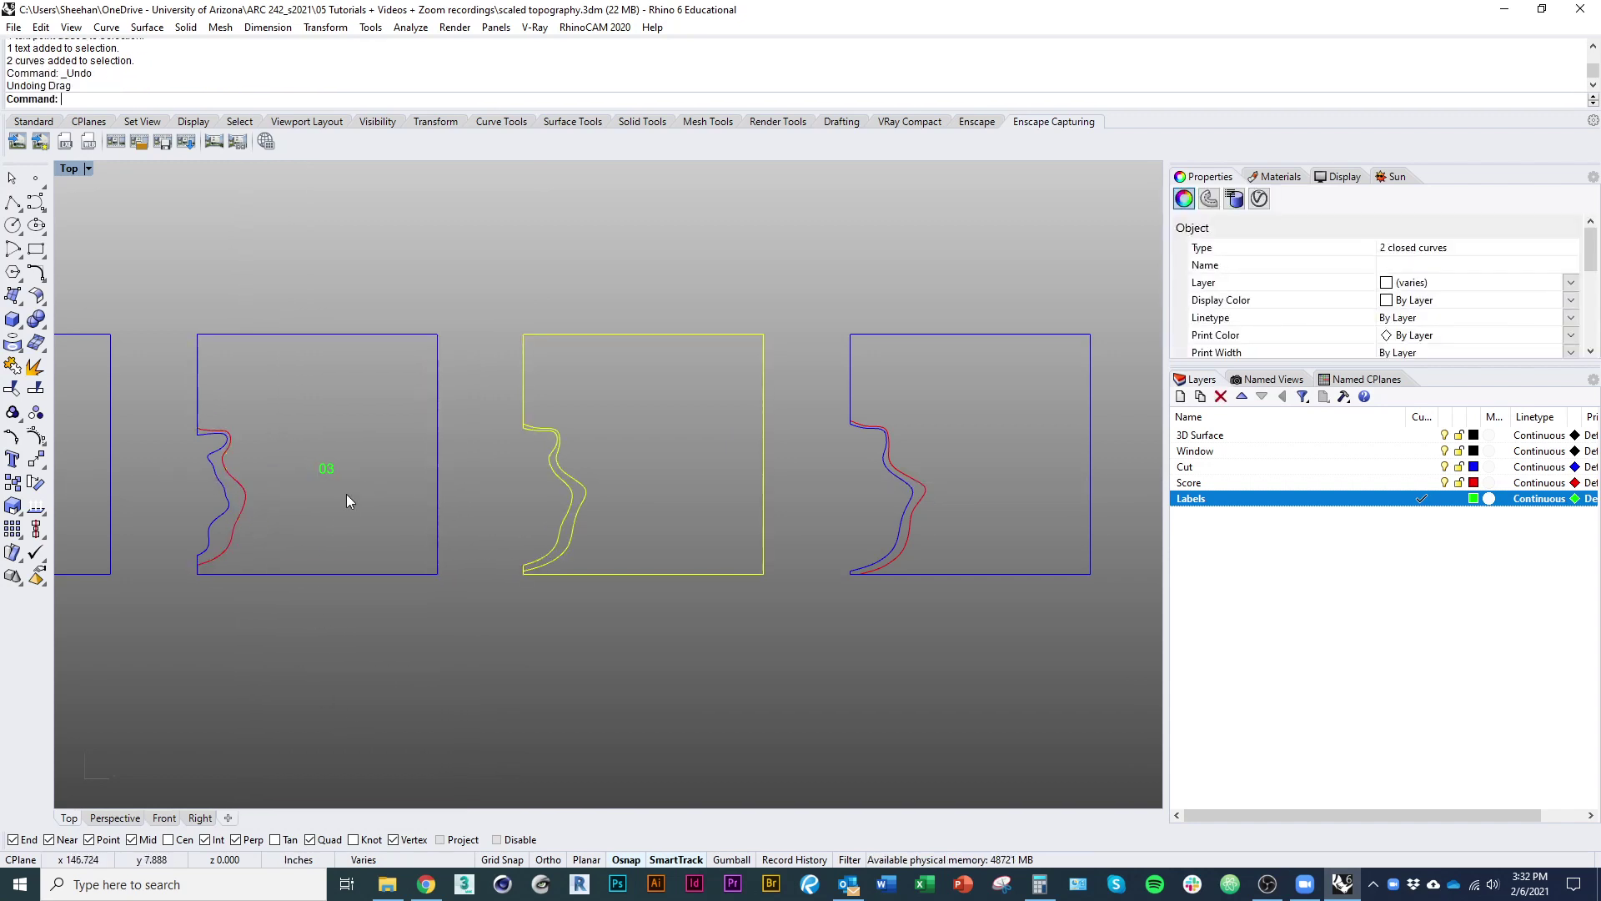
right_click_drag(590, 518, 461, 532)
left_click(387, 672)
right_click_drag(386, 672, 493, 672)
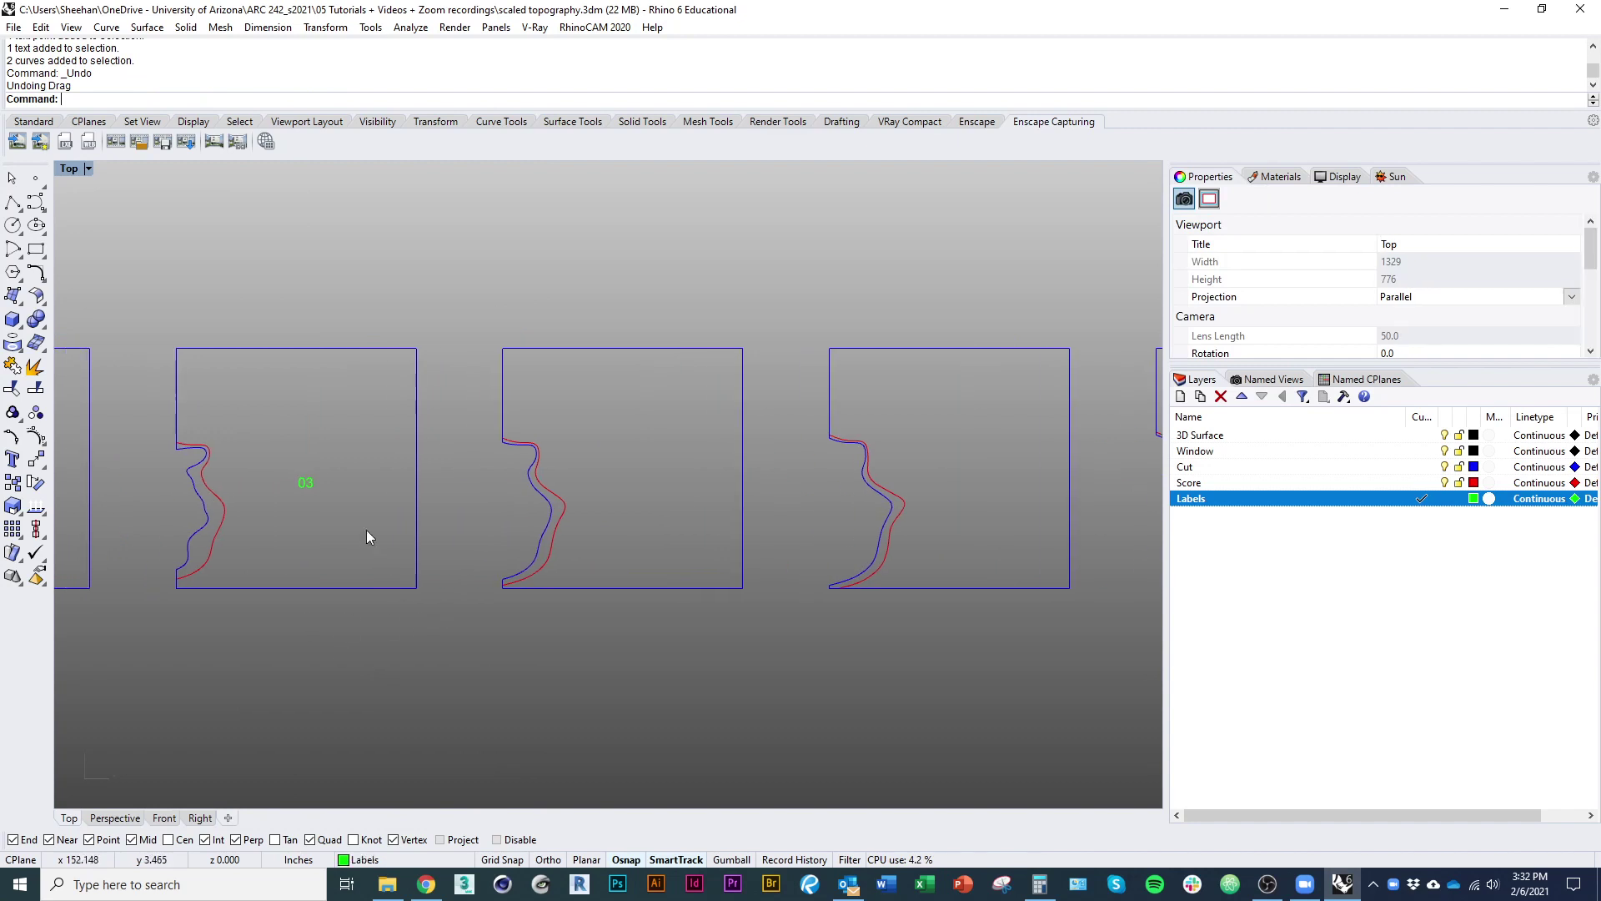
Copy the 03 label to the fourth piece, using the pieces' matching lower-right corners as reference points
left_click(305, 484)
right_click(417, 604)
left_click(417, 589)
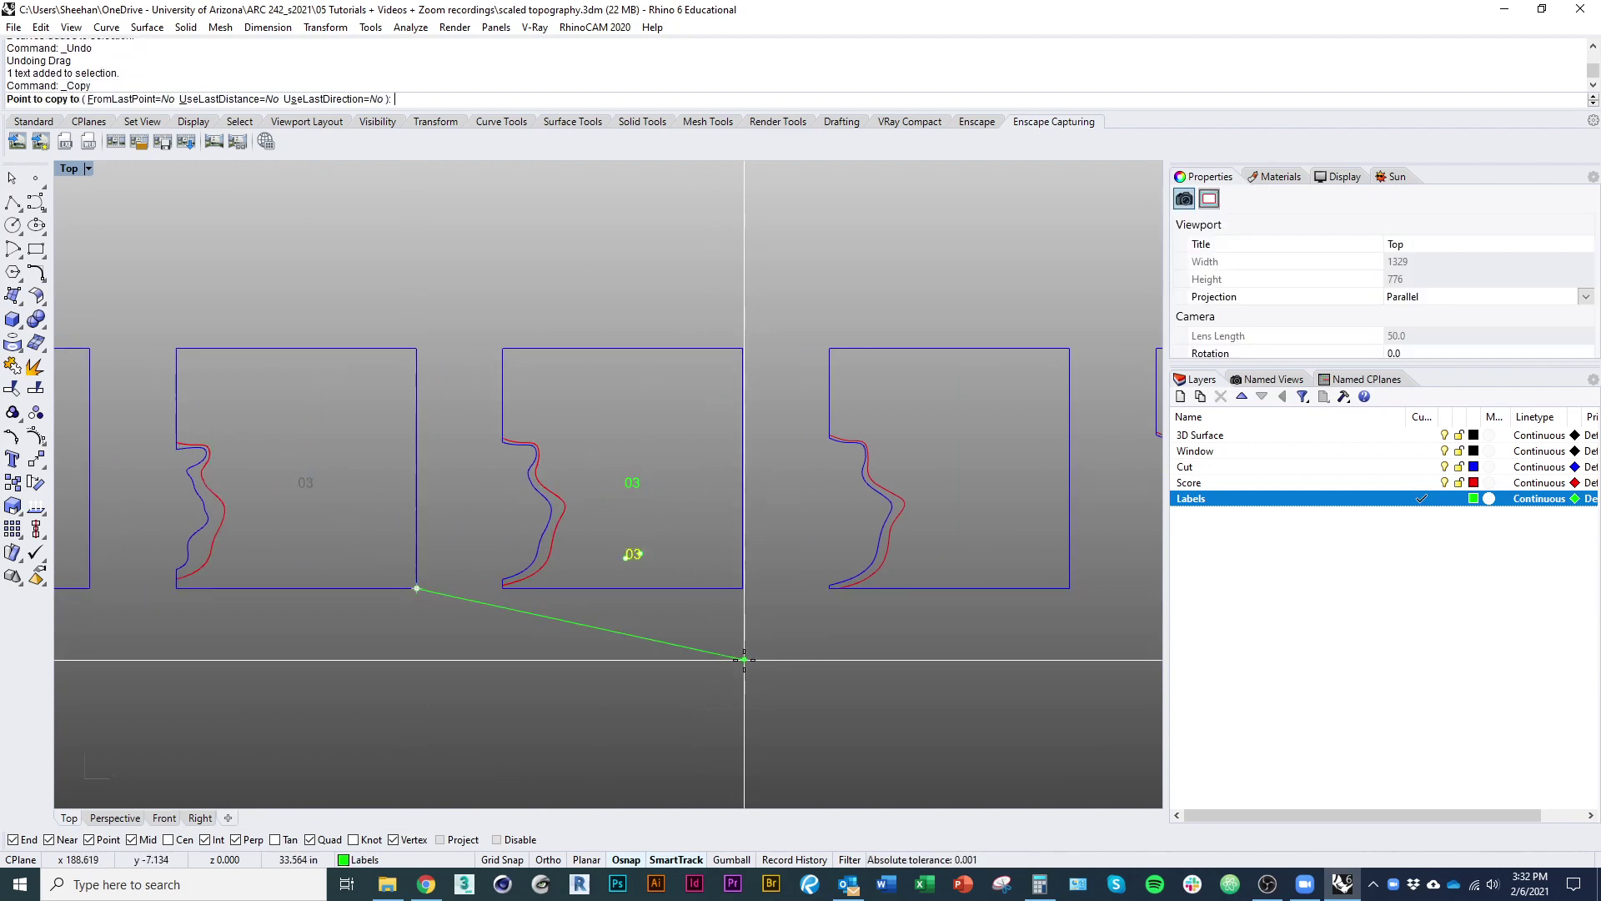
left_click(743, 589)
key("Return")
Change the copied label on the fourth piece to read 04
double_click(634, 485)
type("04")
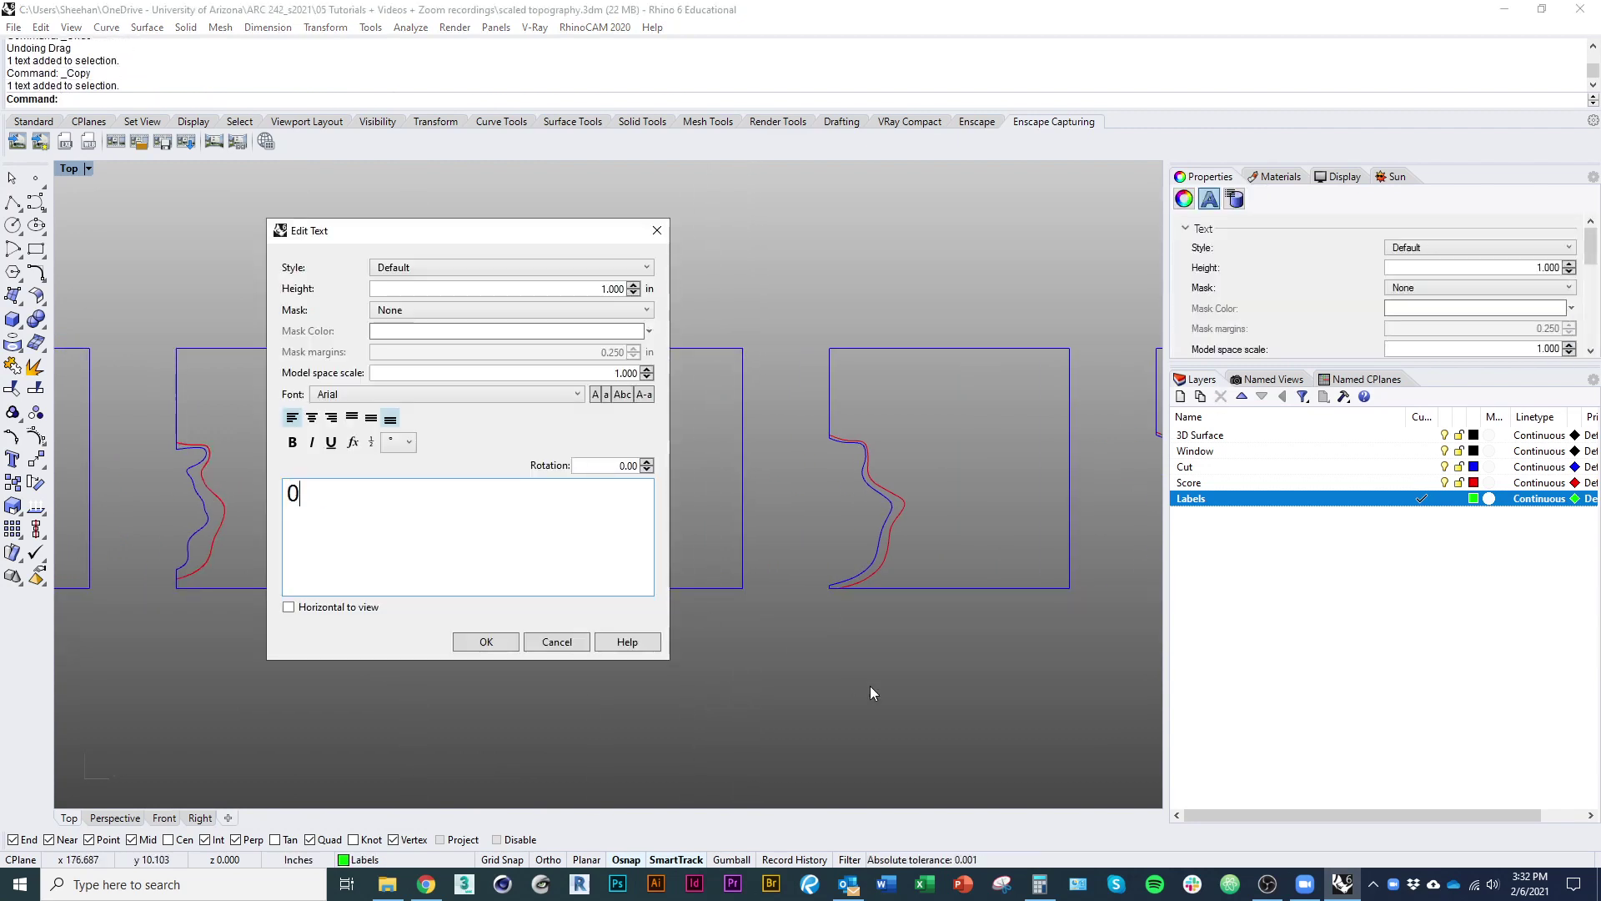
key("Return")
key("BackSpace")
left_click(507, 642)
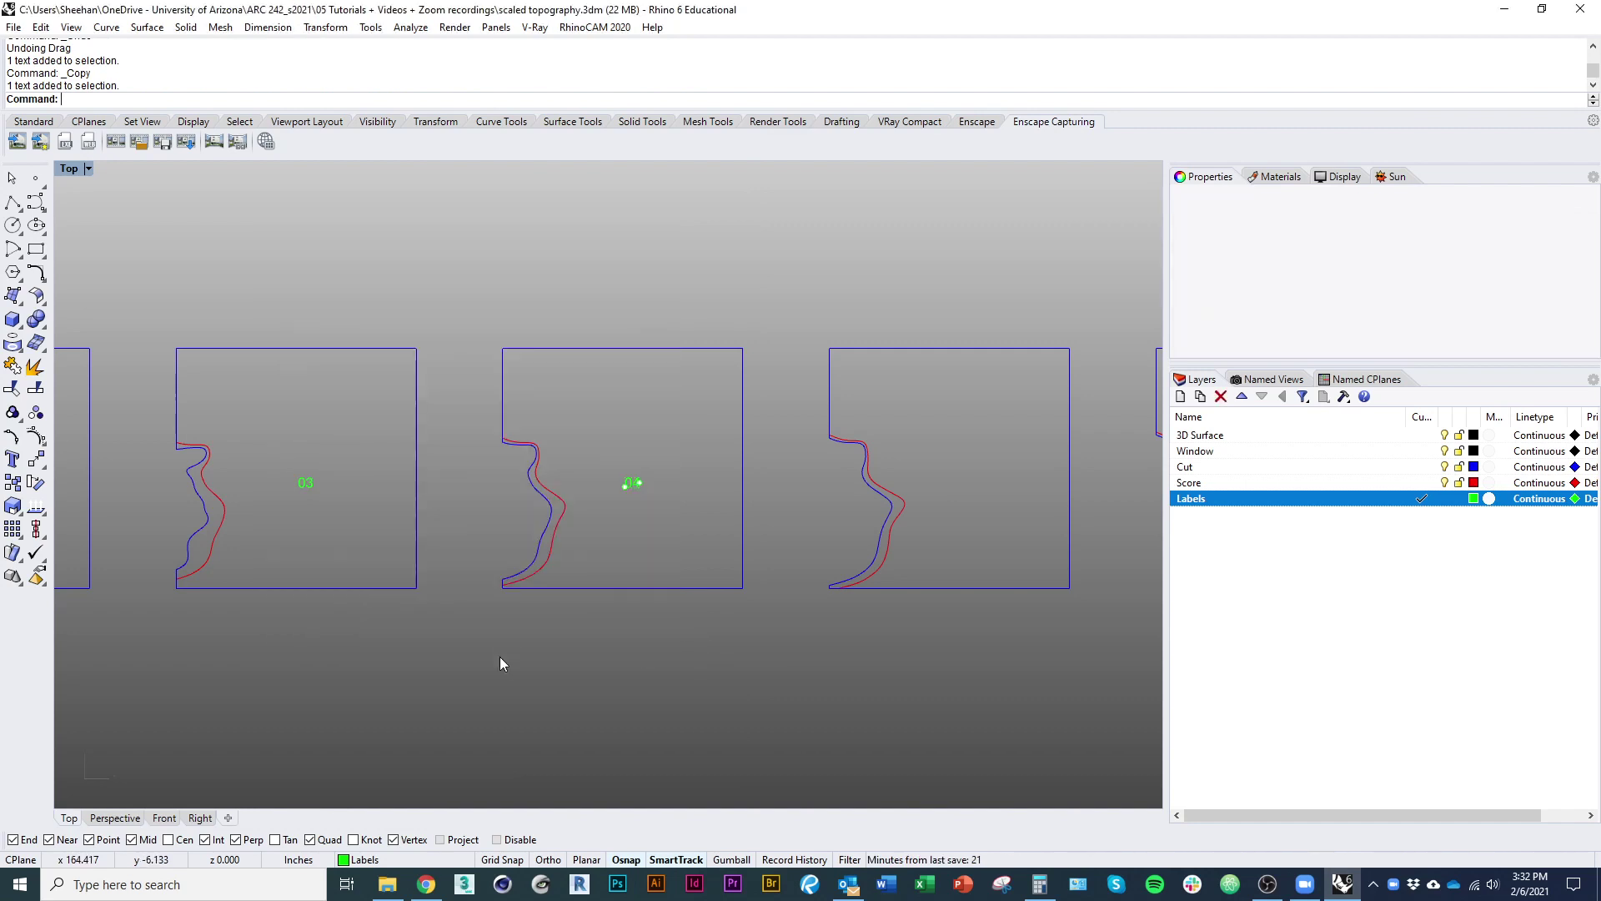
Move the 04 label far along the row onto the larger, lower part of a contour layer split into two pieces
scroll(620, 629, "down", 2)
right_click_drag(620, 628, 424, 604)
left_click(428, 499)
left_click_drag(429, 498, 650, 458)
scroll(237, 507, "down", 8)
scroll(544, 550, "down", 2)
scroll(902, 508, "up", 8)
right_click_drag(644, 543, 569, 592)
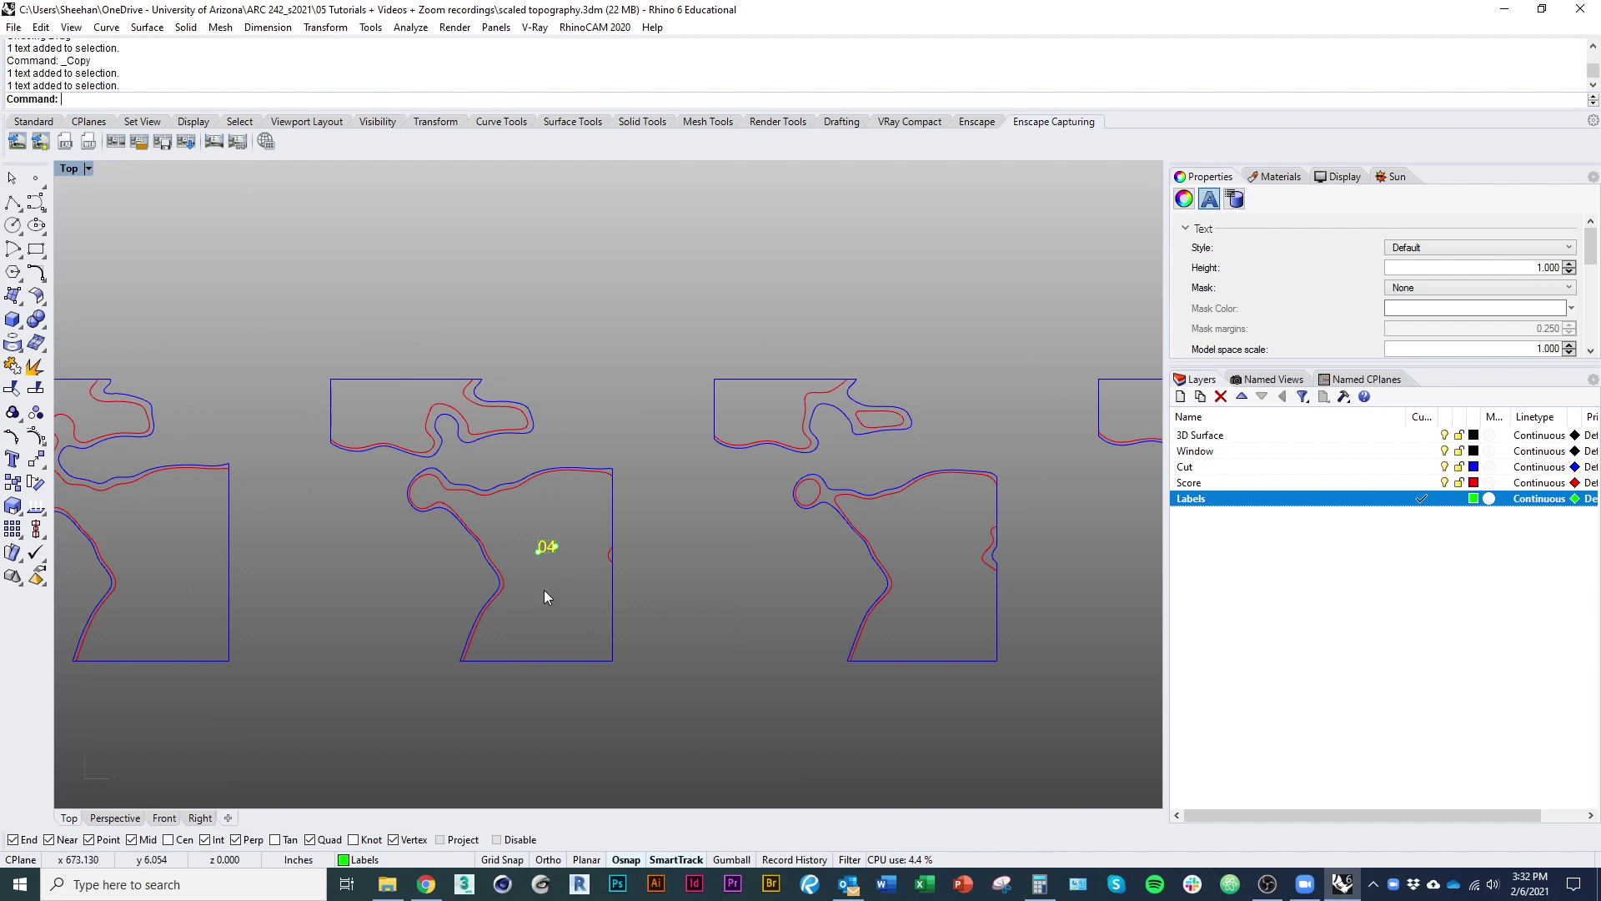
left_click(546, 596)
Change the moved label on the split layer's lower part to read 20a
double_click(552, 547)
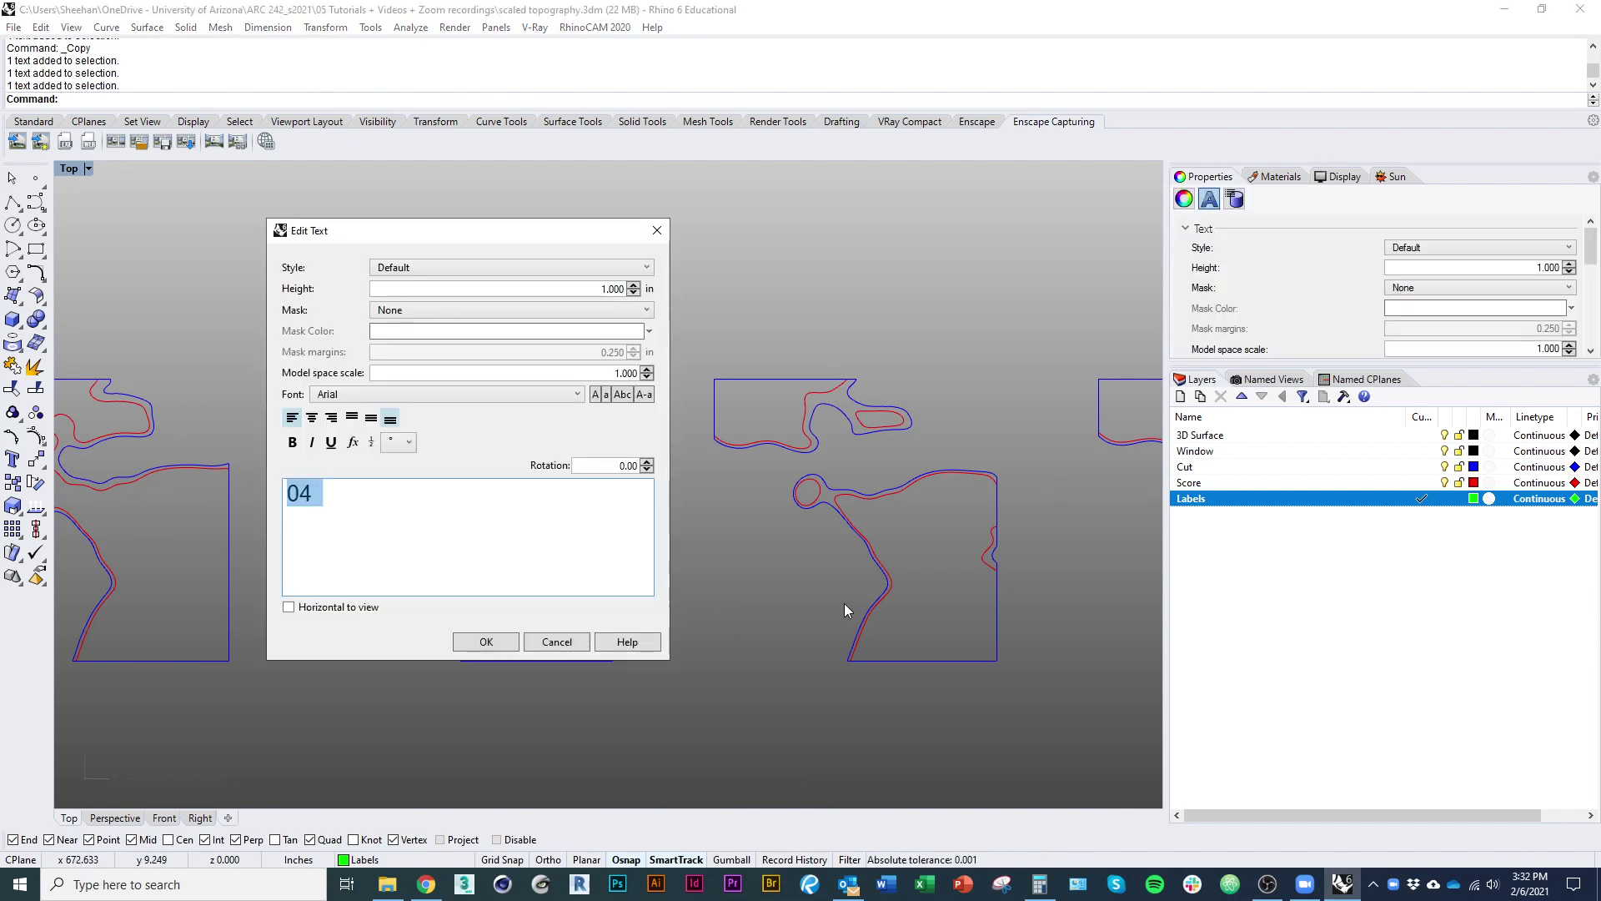
type("20a")
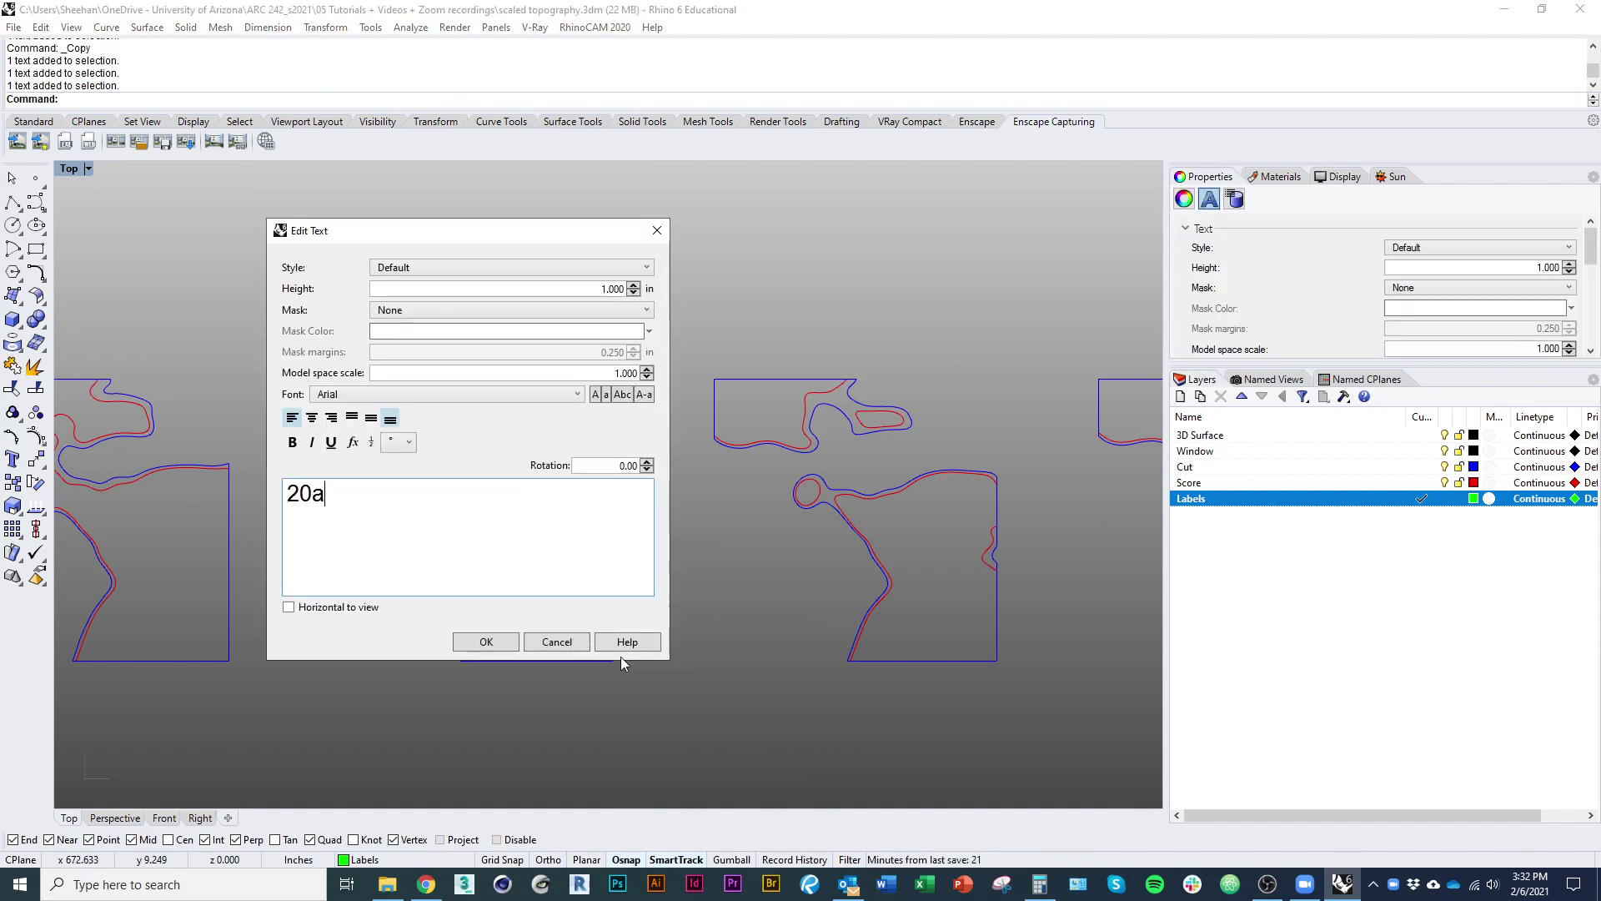
left_click(491, 641)
Copy the 20a label onto the upper part of the same split layer and change the copy to read 20b
left_click_drag(560, 552, 389, 412, "alt")
double_click(389, 412)
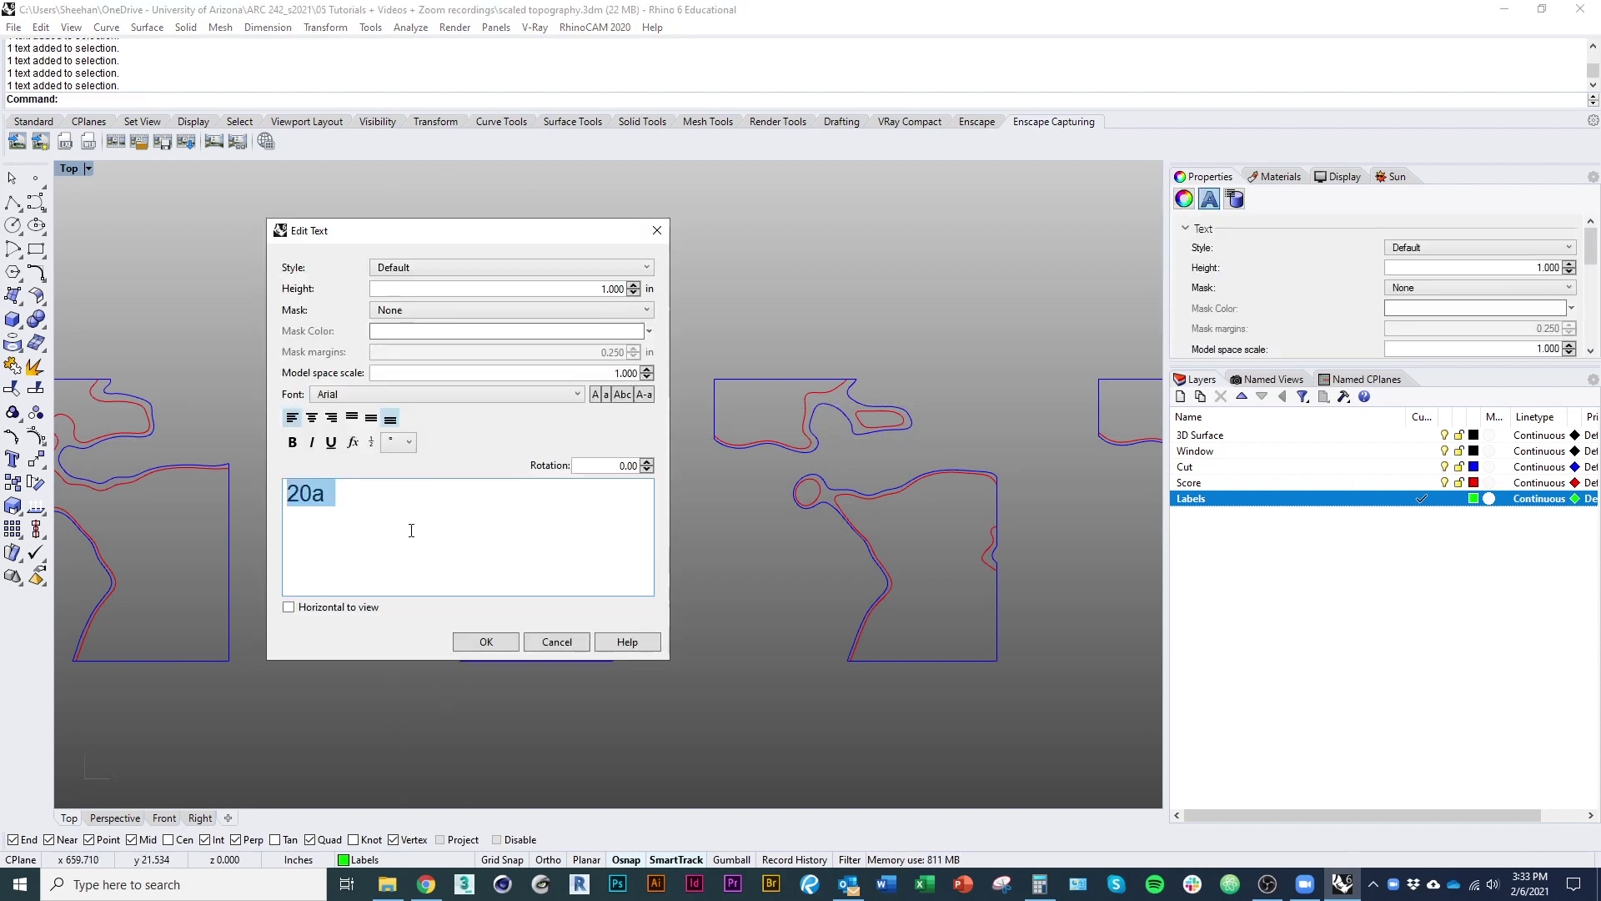
left_click_drag(327, 497, 317, 500)
type("b")
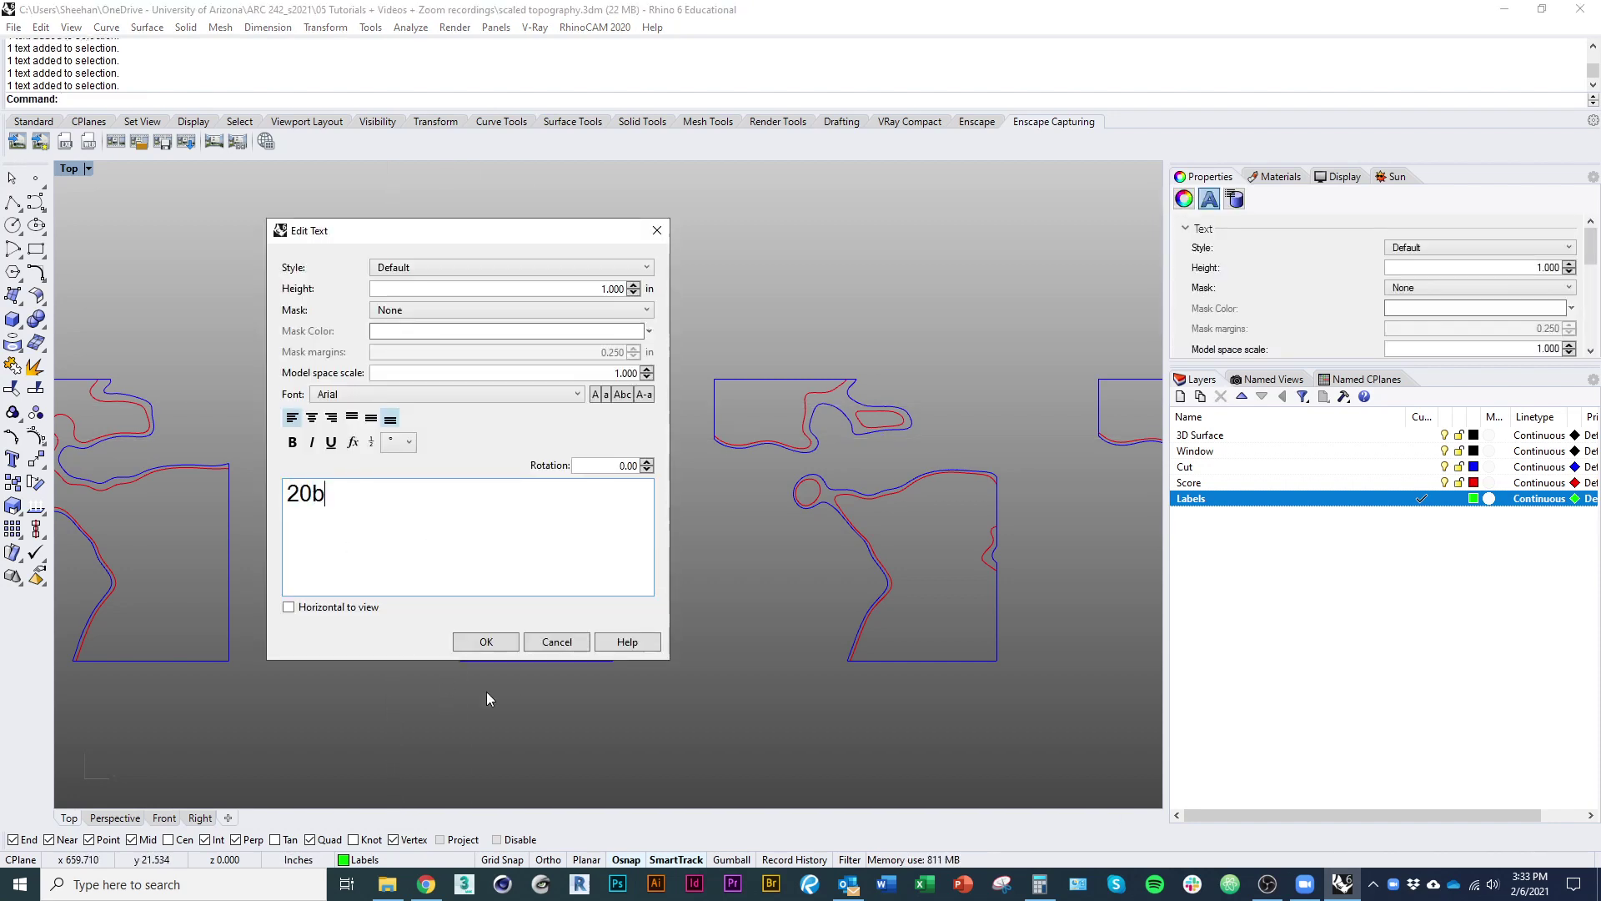
left_click(486, 642)
Review the split layers along the row, including the small round pieces, and compare them with the labelled 20a and 20b parts
scroll(542, 575, "down", 5)
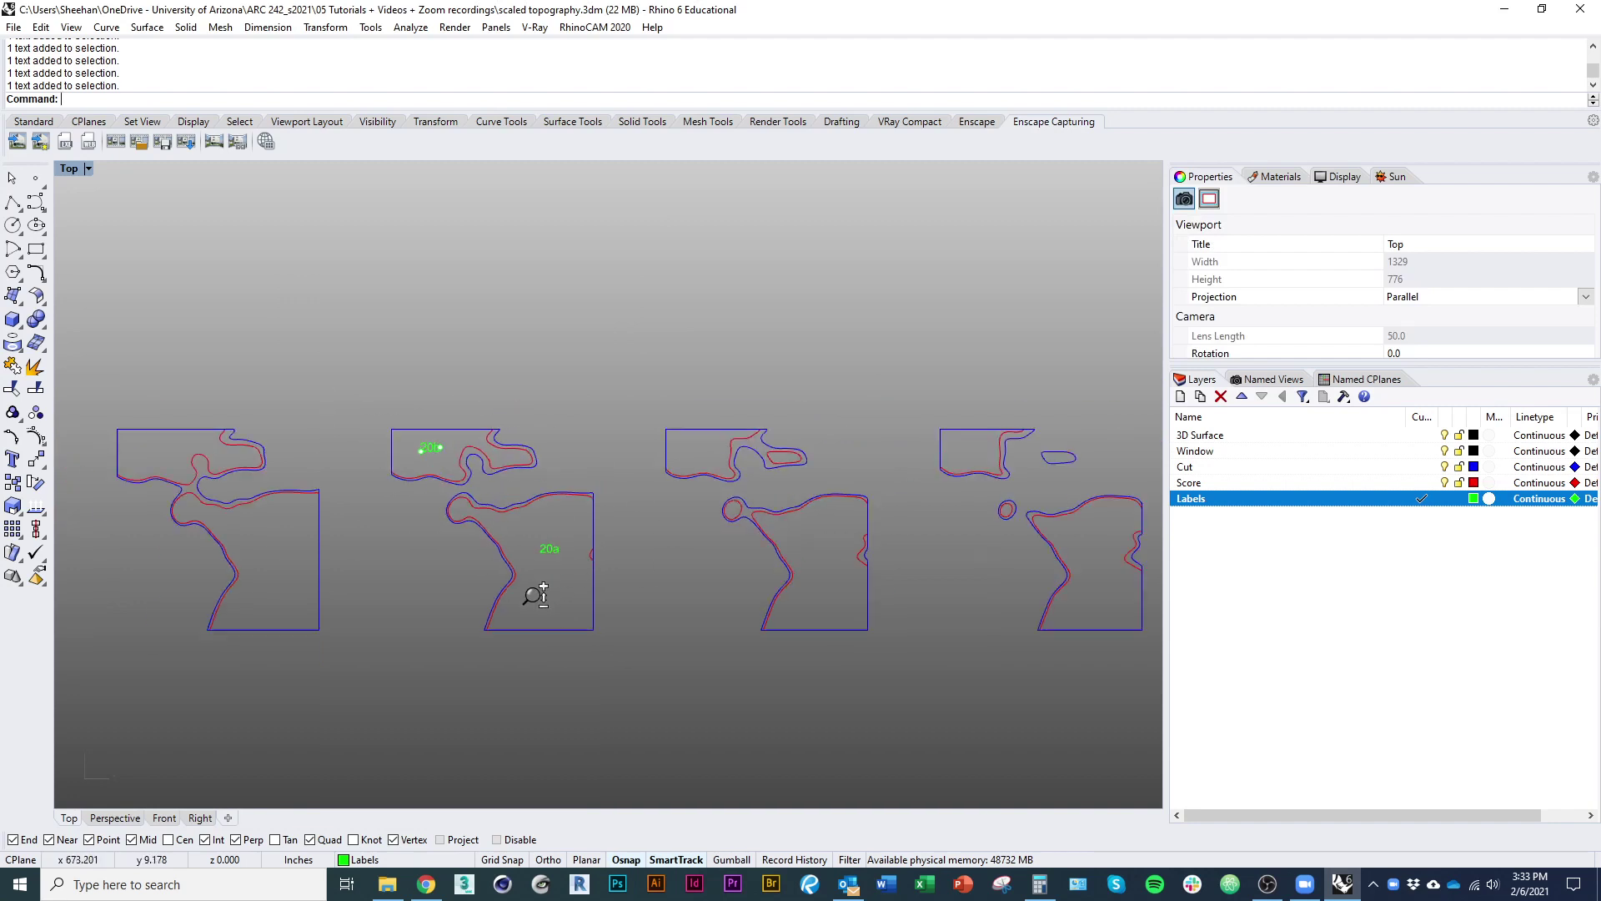
right_click_drag(529, 584, 432, 576)
right_click_drag(607, 571, 142, 570)
right_click_drag(367, 505, 380, 539, "ctrl")
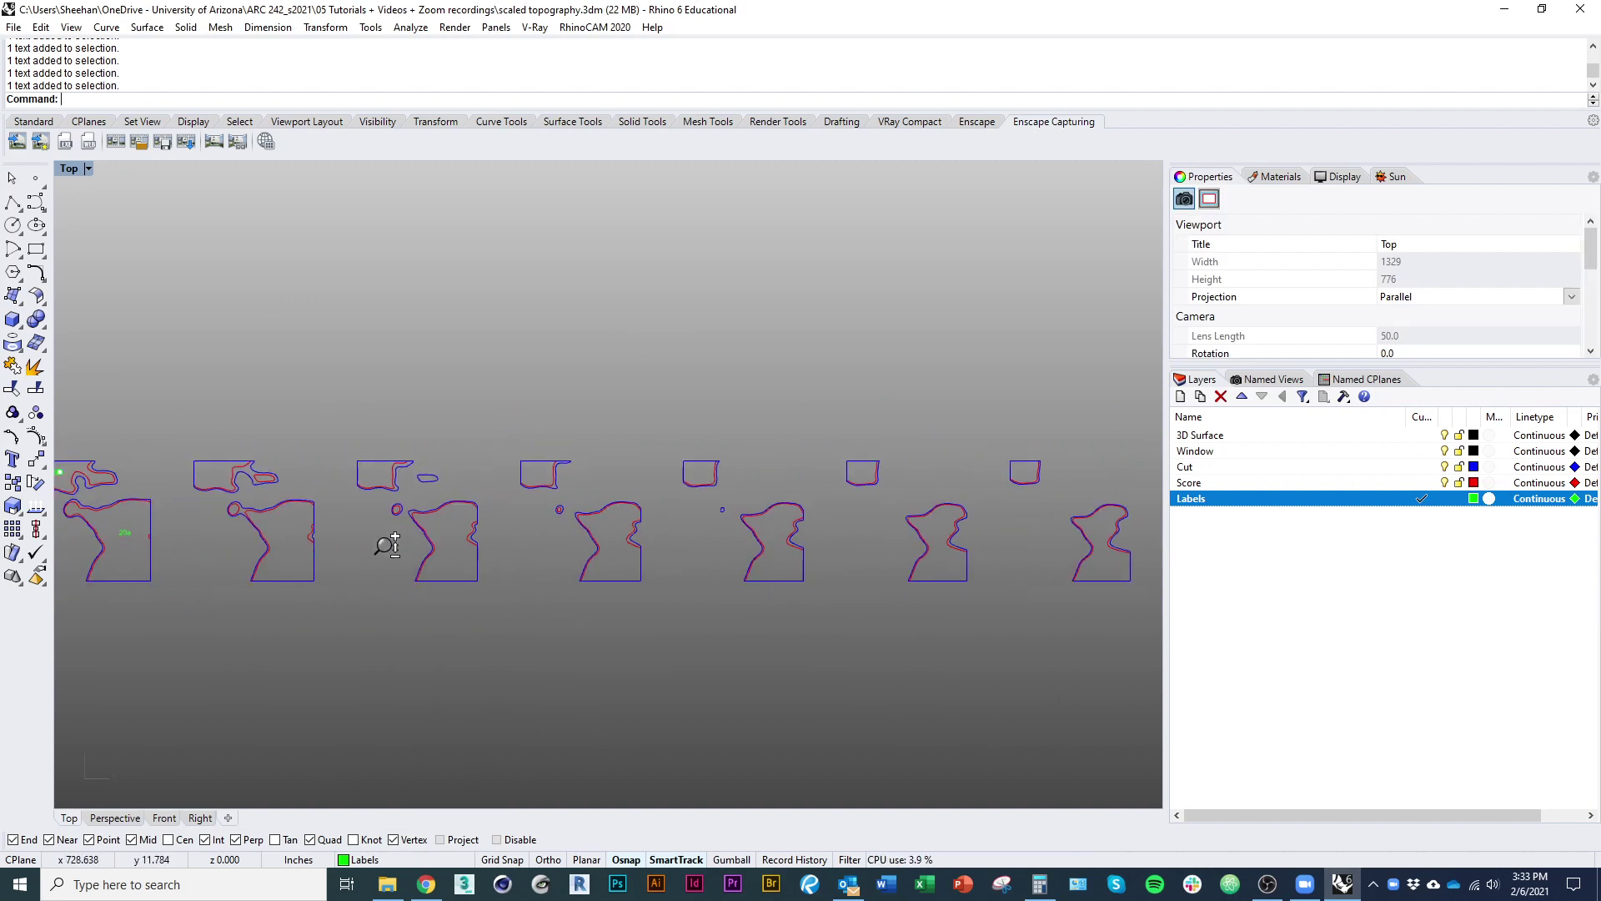
right_click_drag(626, 569, 372, 529)
right_click_drag(458, 487, 447, 377, "ctrl")
right_click_drag(303, 468, 826, 491)
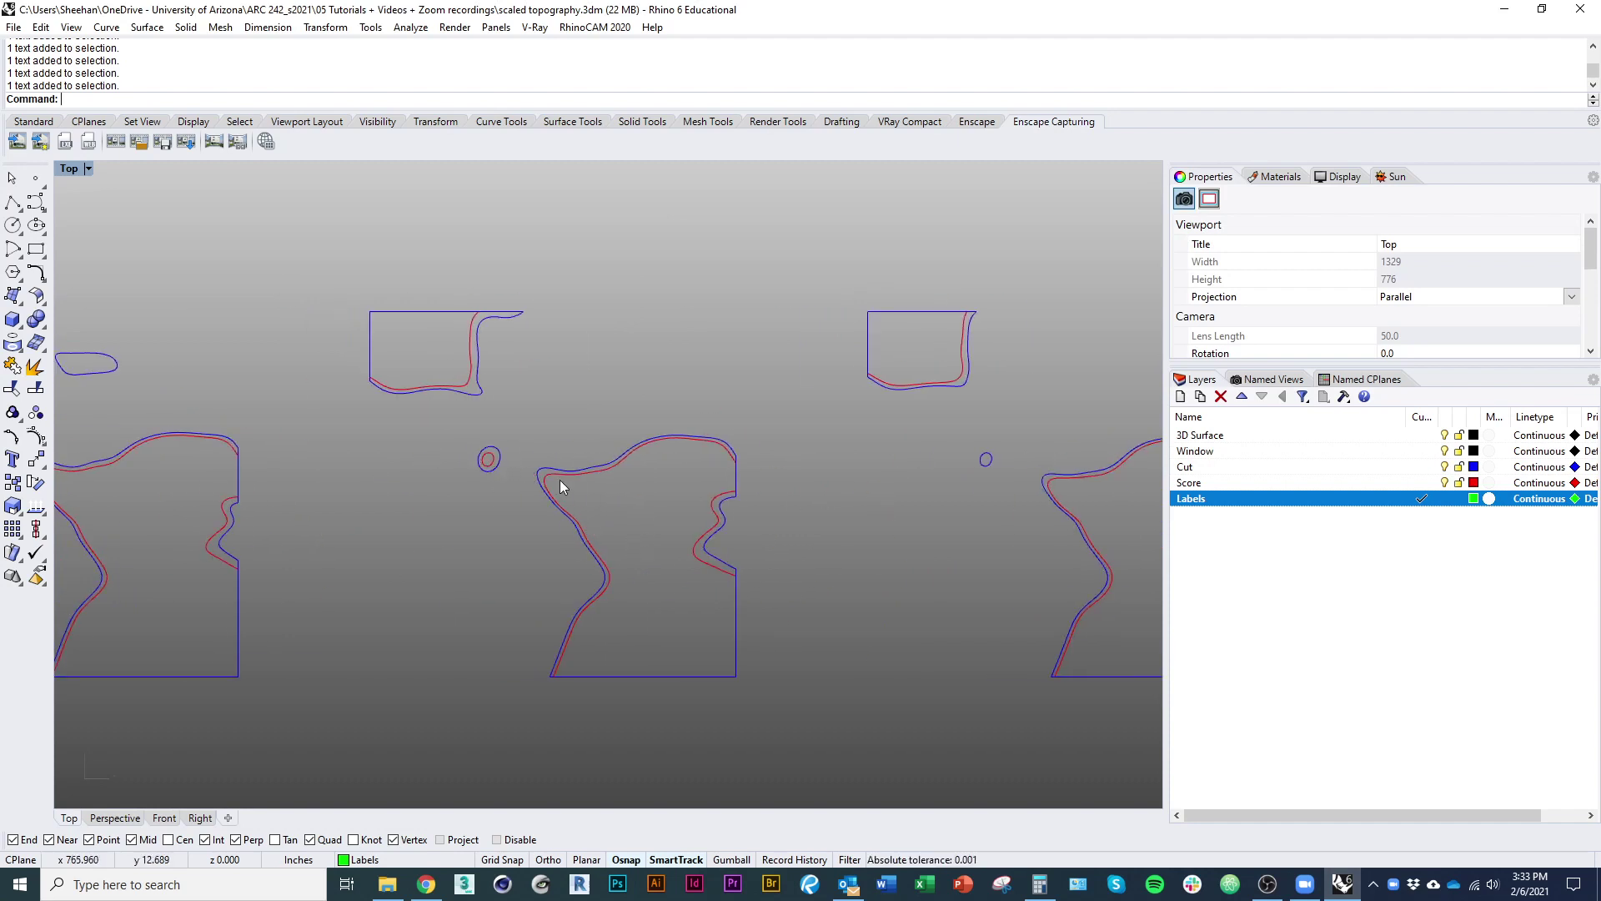
right_click_drag(436, 446, 421, 582, "ctrl")
right_click_drag(814, 548, 240, 544)
right_click_drag(993, 497, 984, 597, "ctrl")
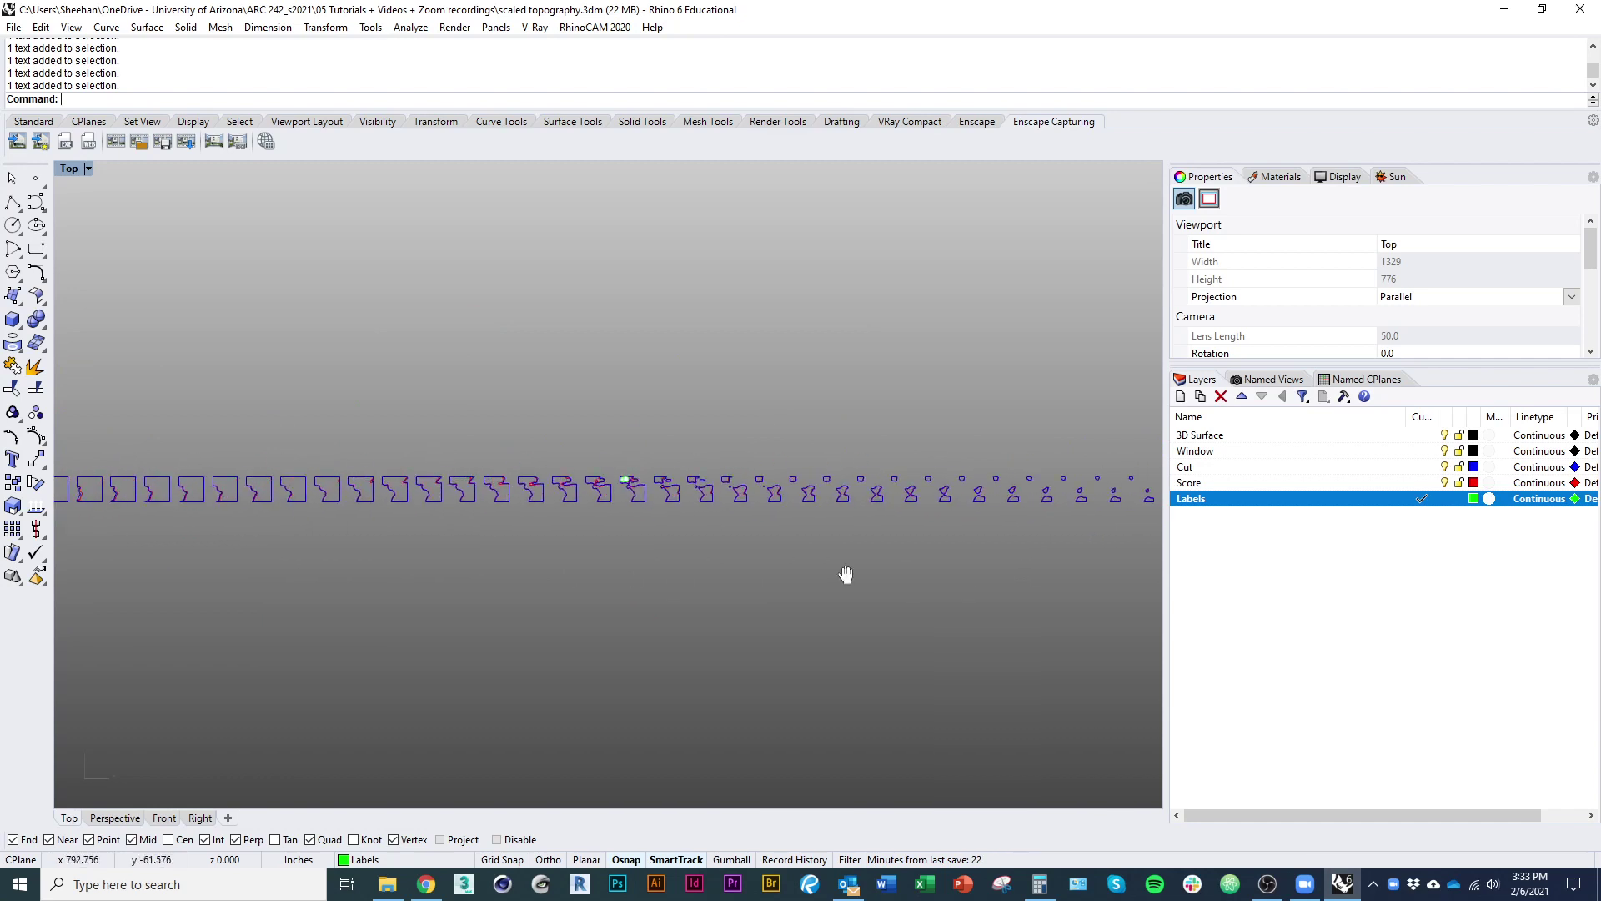
right_click_drag(848, 575, 1059, 588)
right_click_drag(771, 576, 670, 587)
scroll(672, 592, "up", 8)
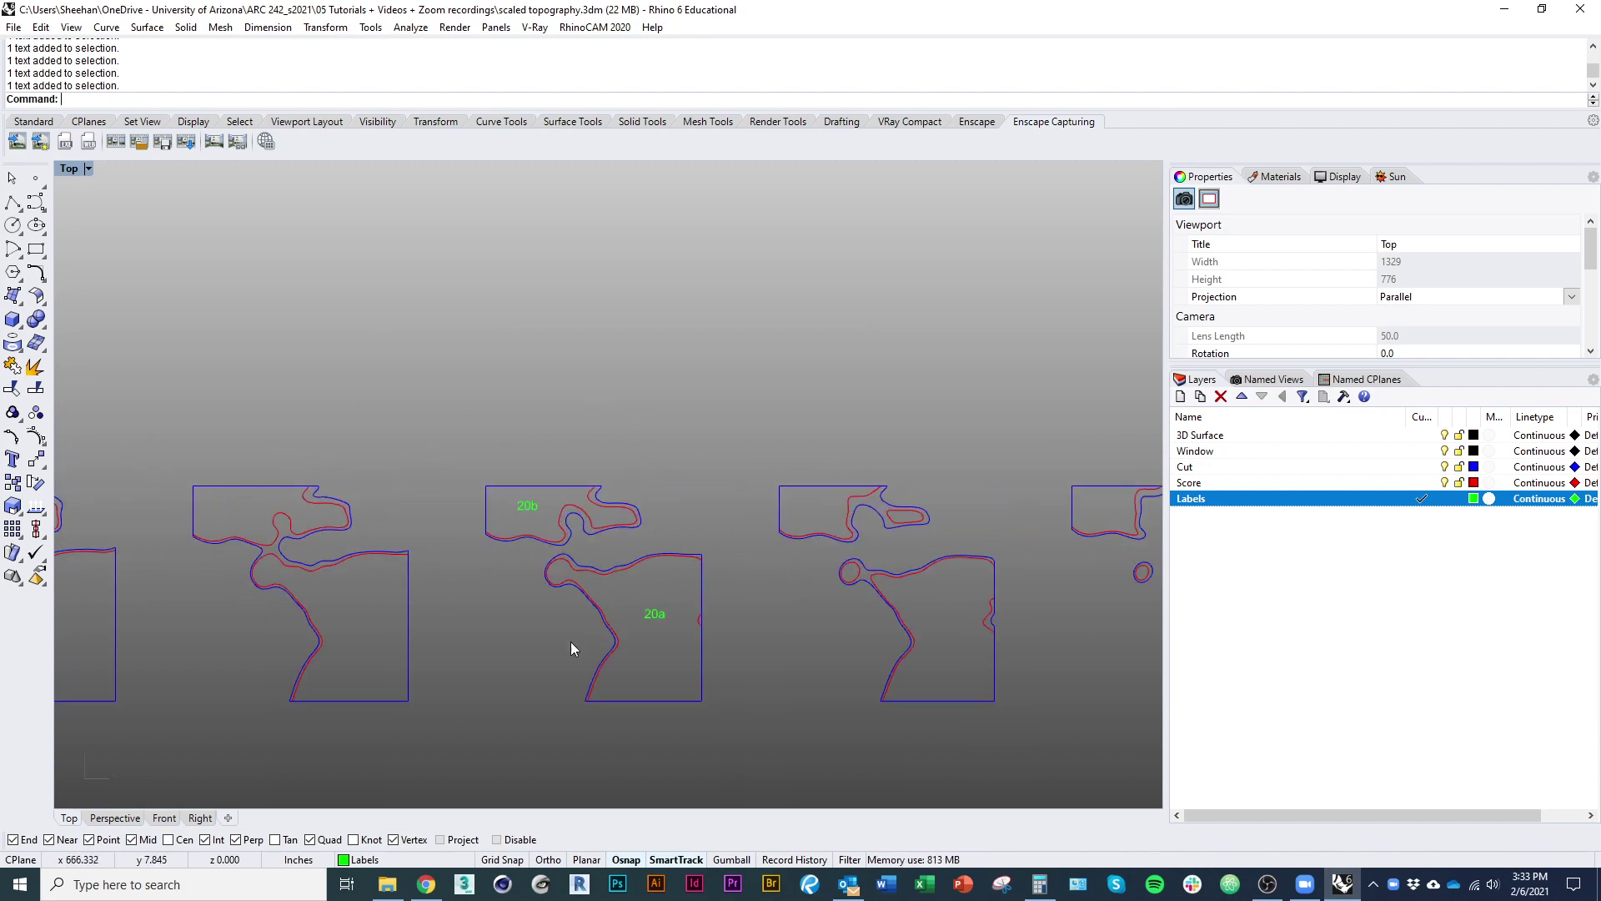
scroll(469, 668, "down", 5)
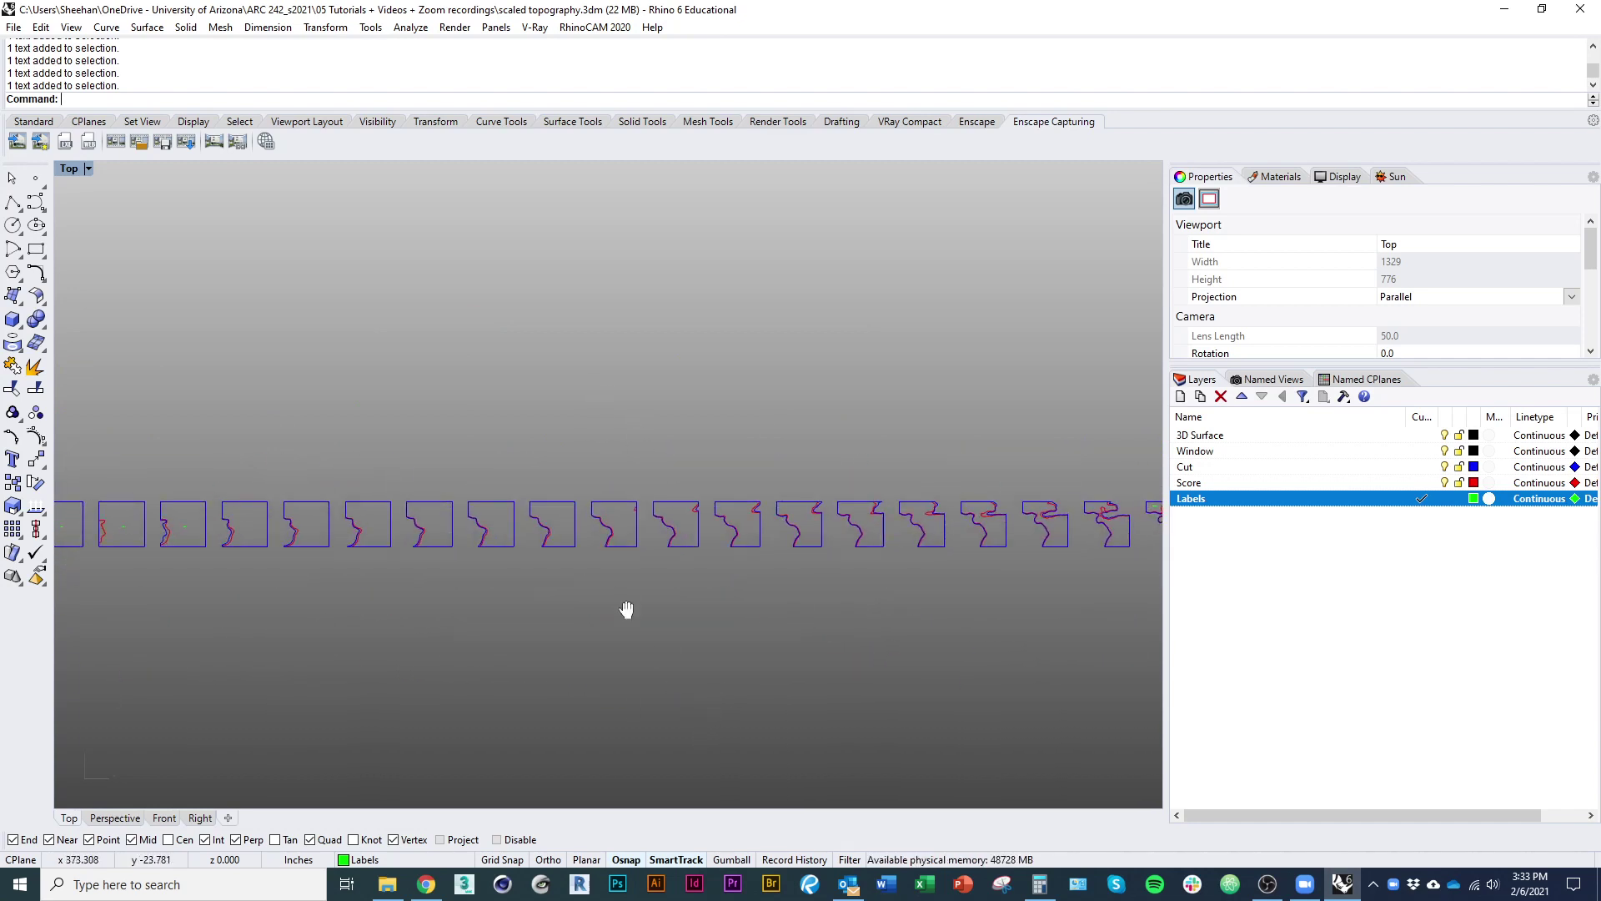
Explode the 02 and 03 text labels into curves
scroll(461, 605, "up", 8)
scroll(525, 540, "up", 2)
left_click(549, 499)
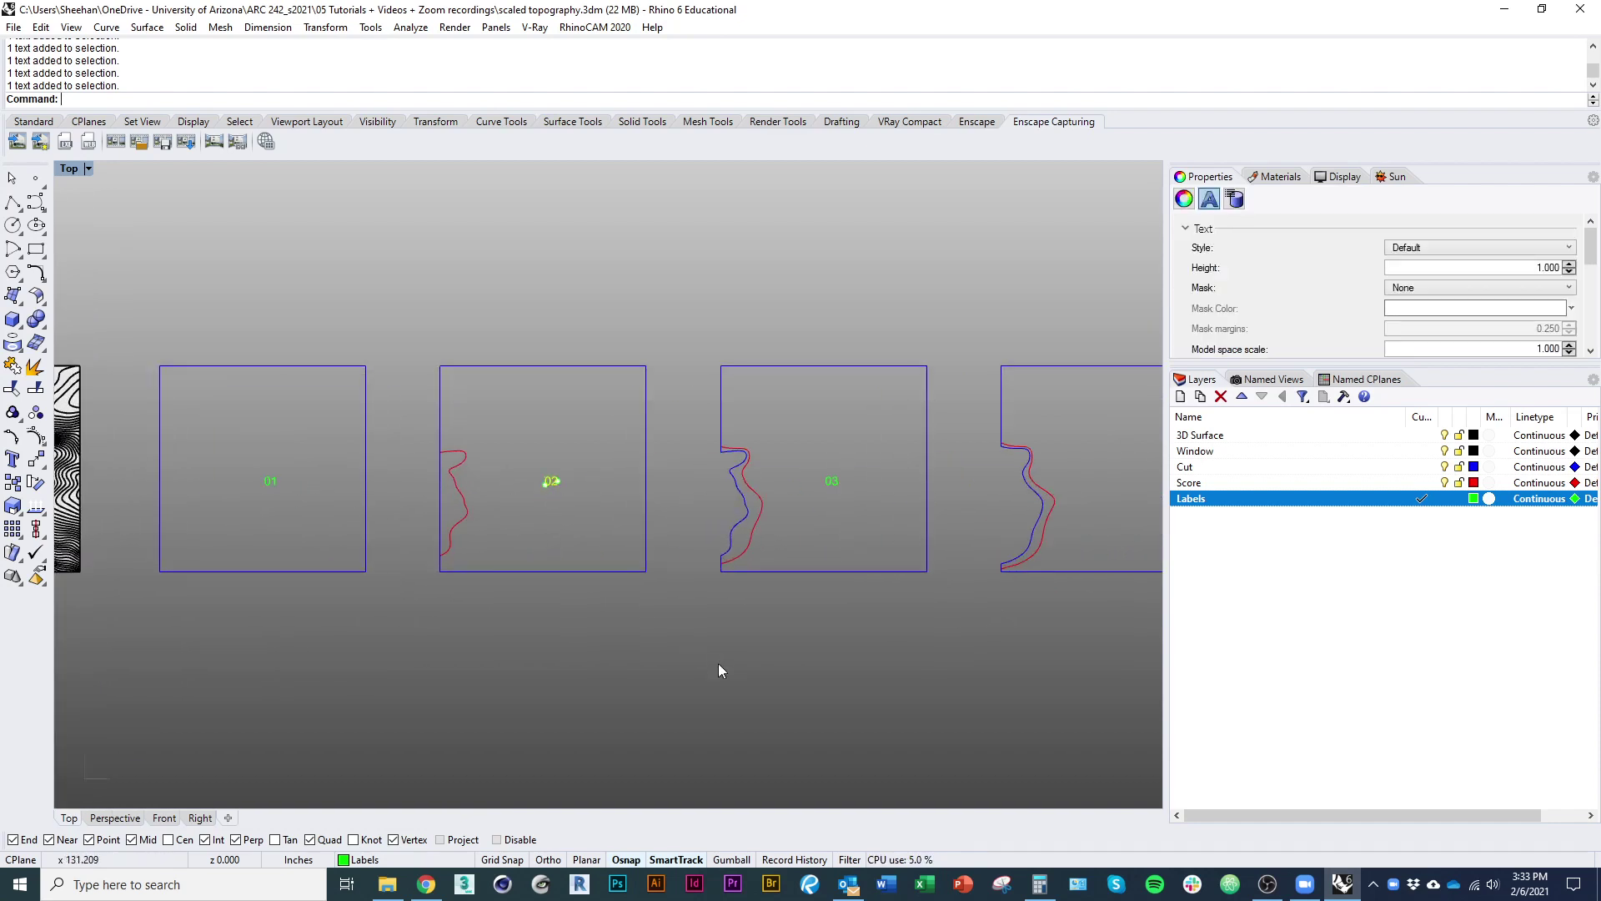
right_click_drag(588, 608, 482, 613)
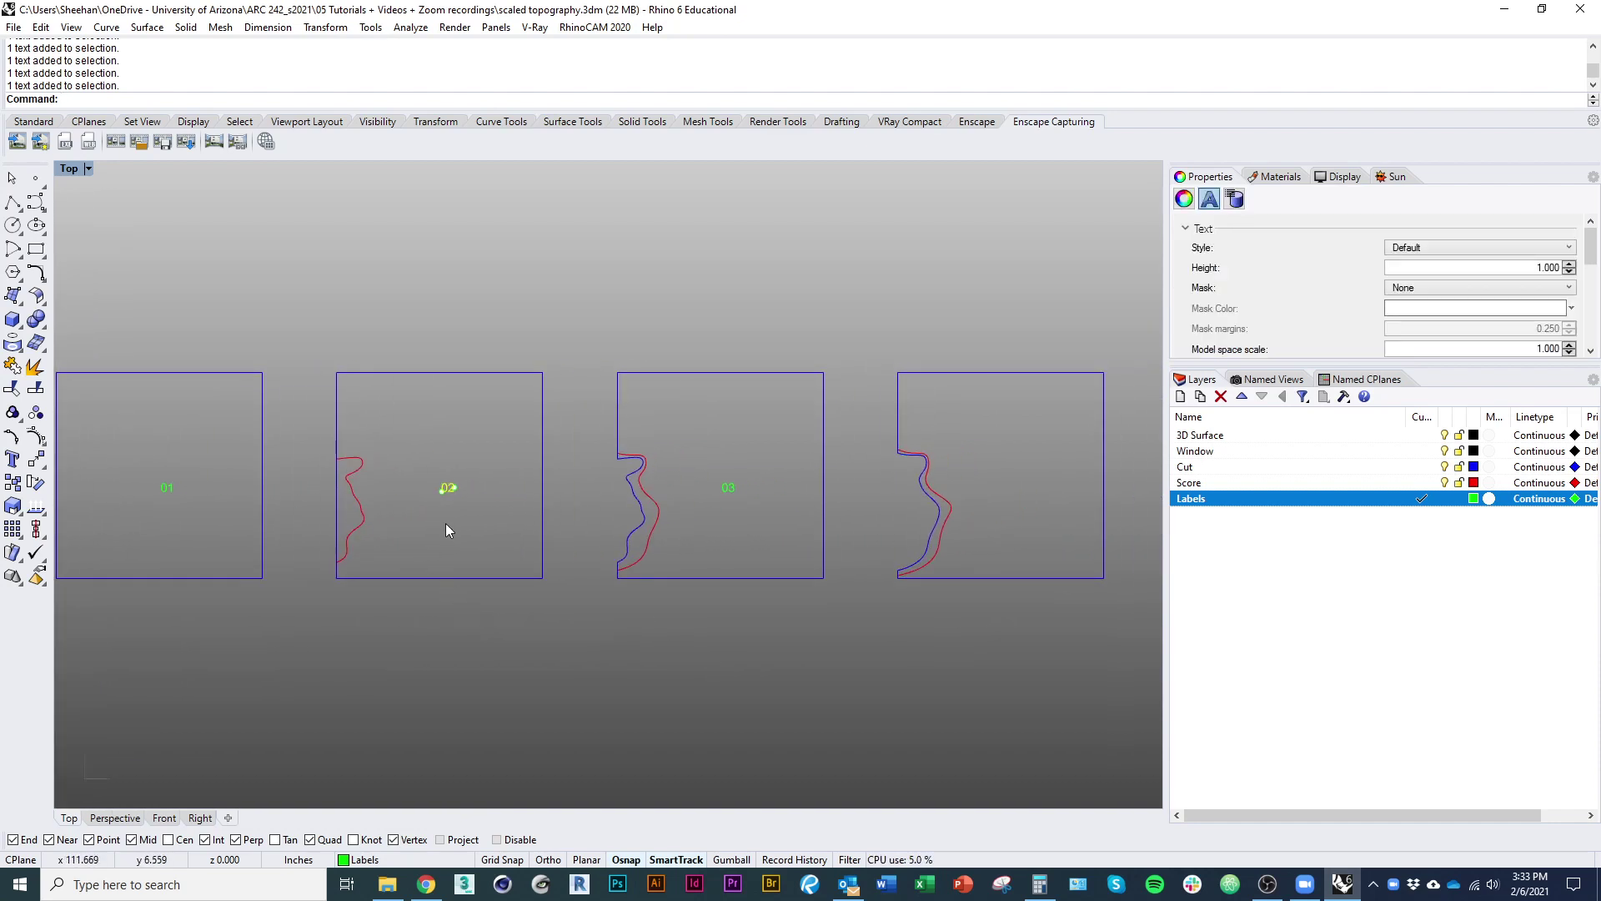
right_click_drag(513, 533, 380, 551)
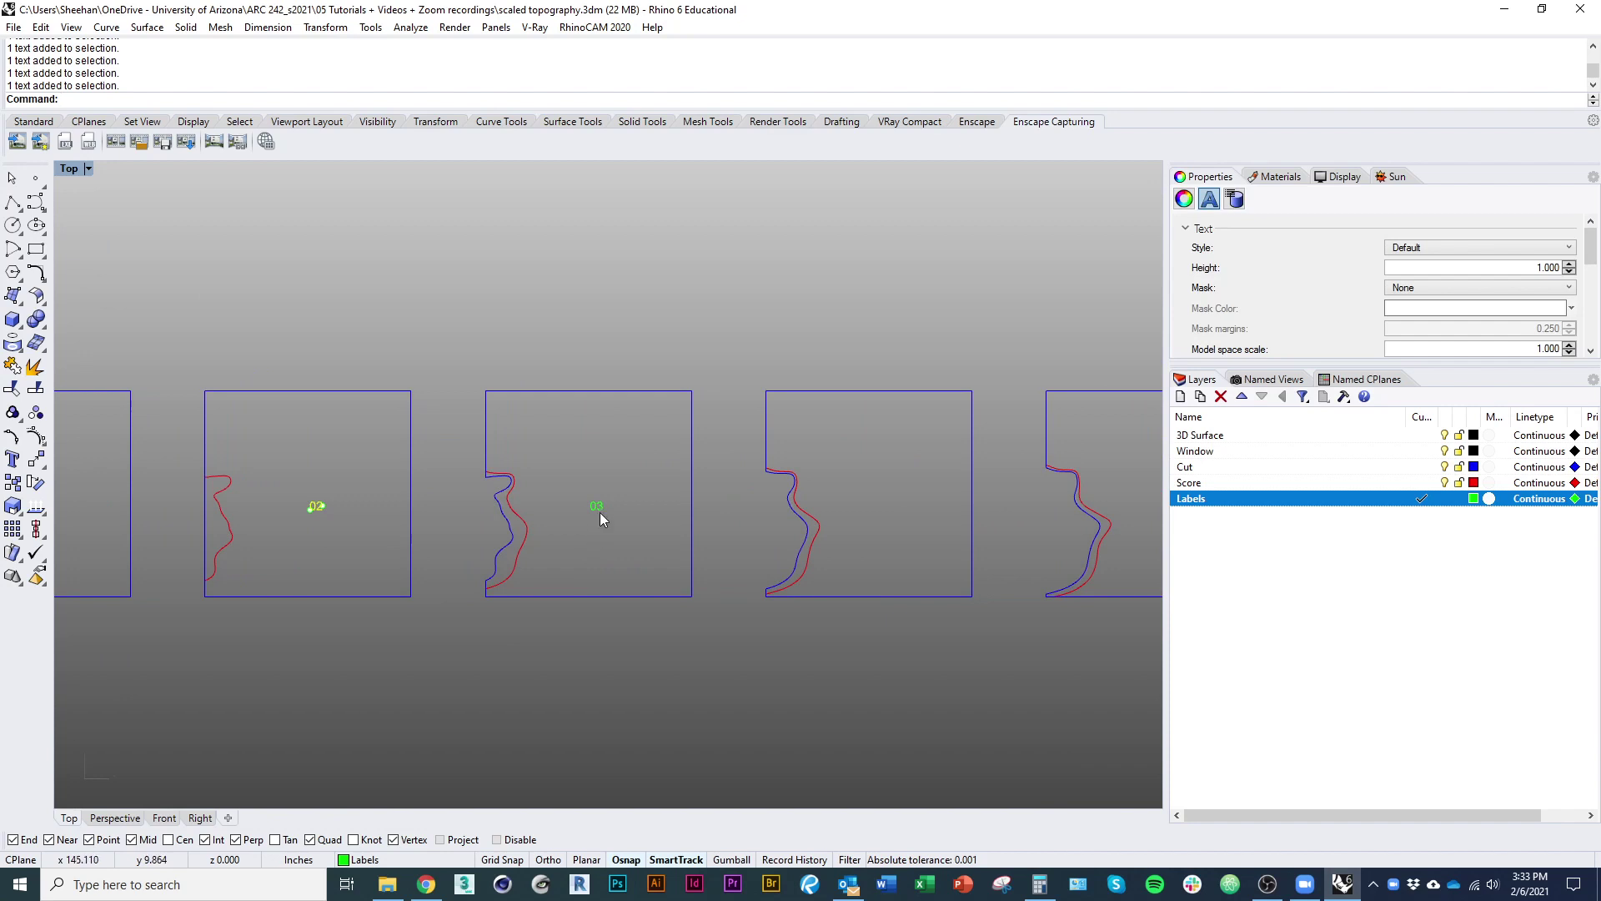
left_click(591, 506, "shift")
type("Explode")
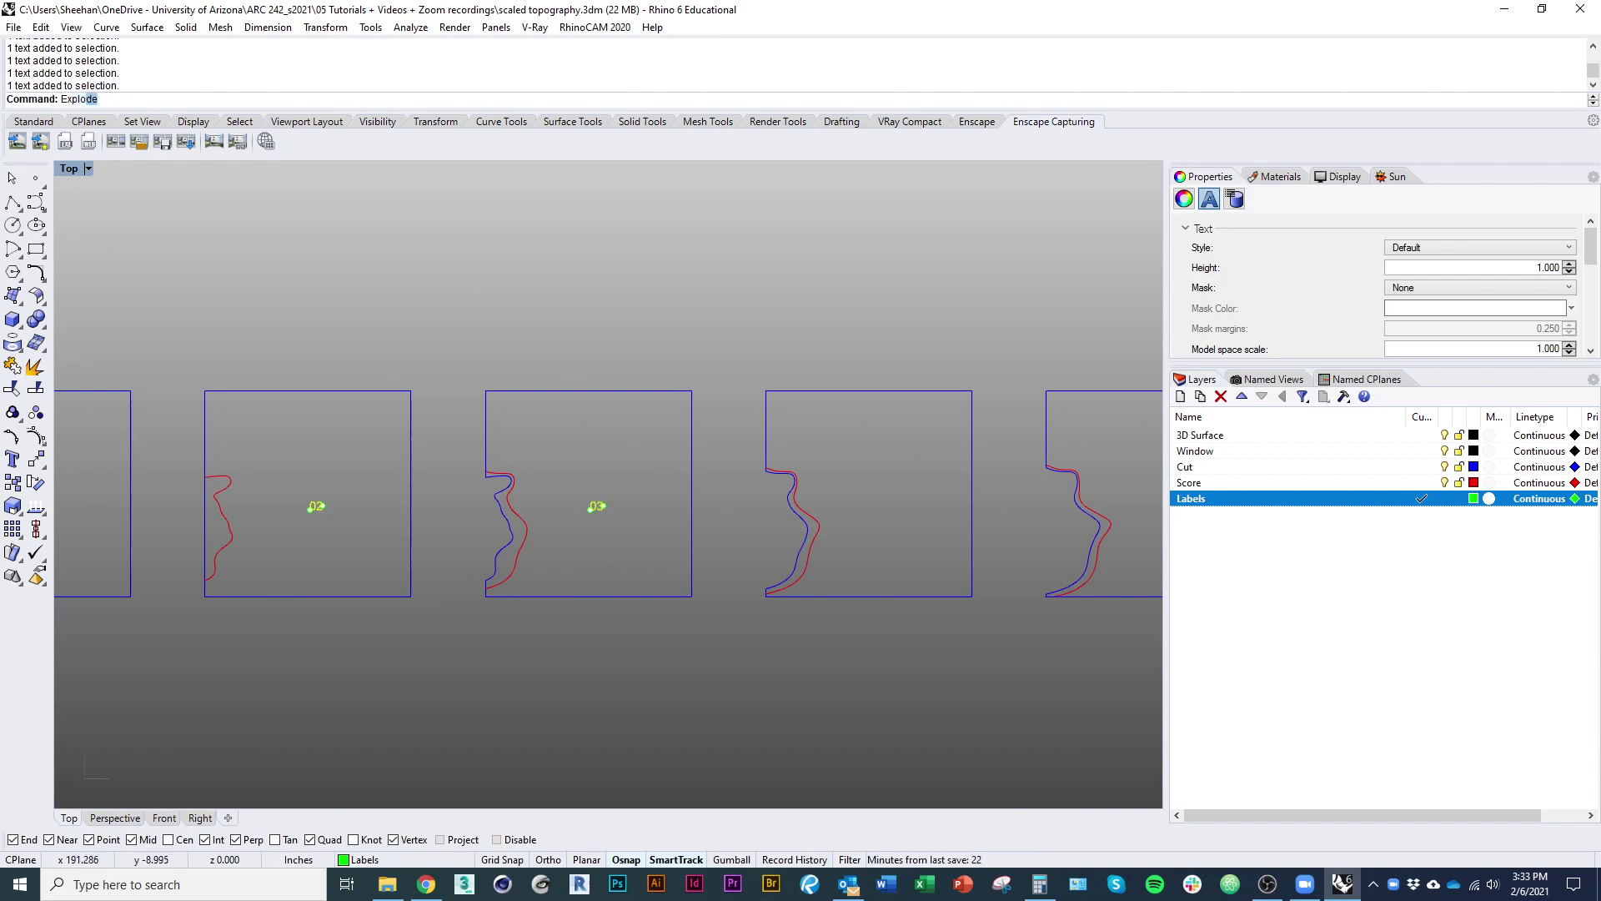
key("Return")
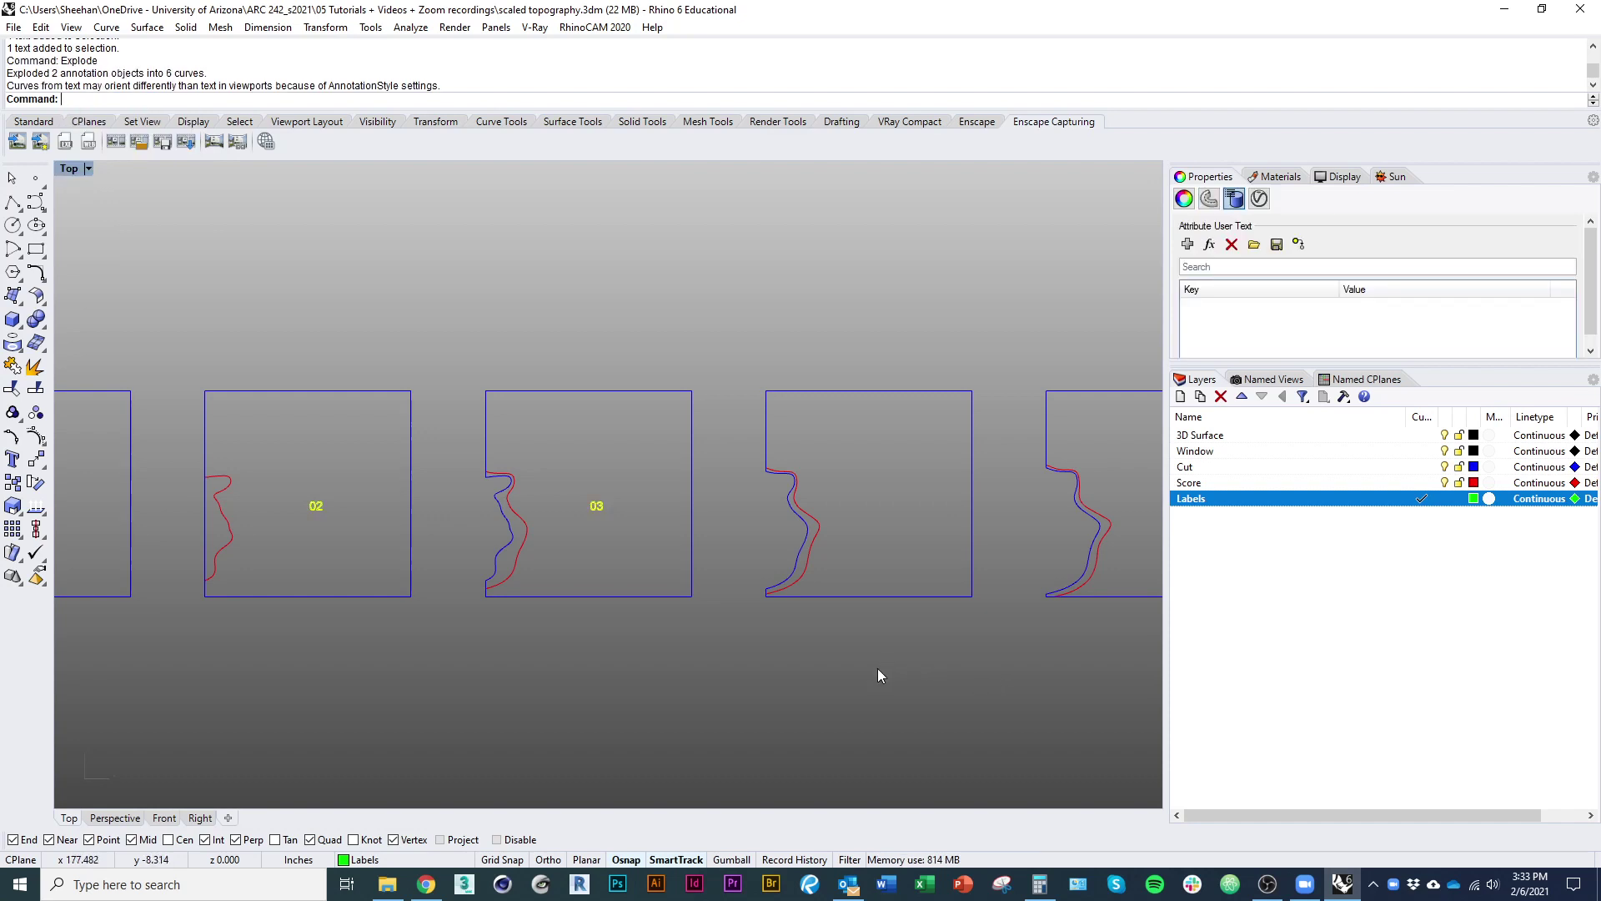
Inspect the exploded 03 label's digit outlines and undo the explosion of both labels
key("Escape")
scroll(590, 496, "up", 10)
left_click(714, 643)
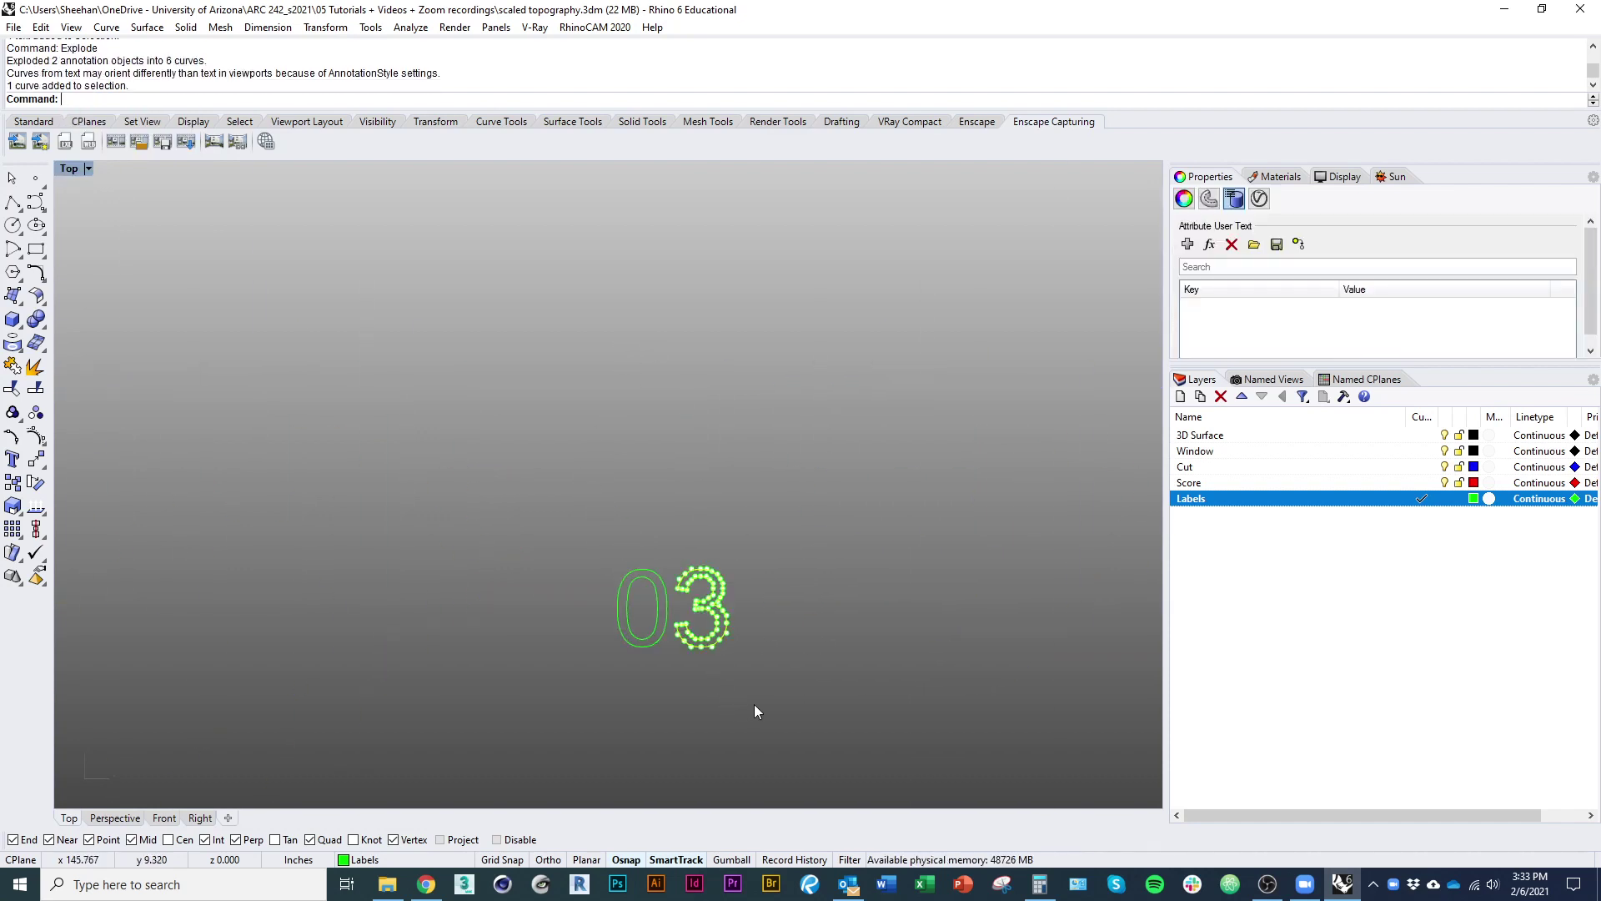
right_click_drag(747, 572, 591, 572)
right_click_drag(631, 651, 661, 479)
key("Escape")
scroll(600, 507, "down", 1)
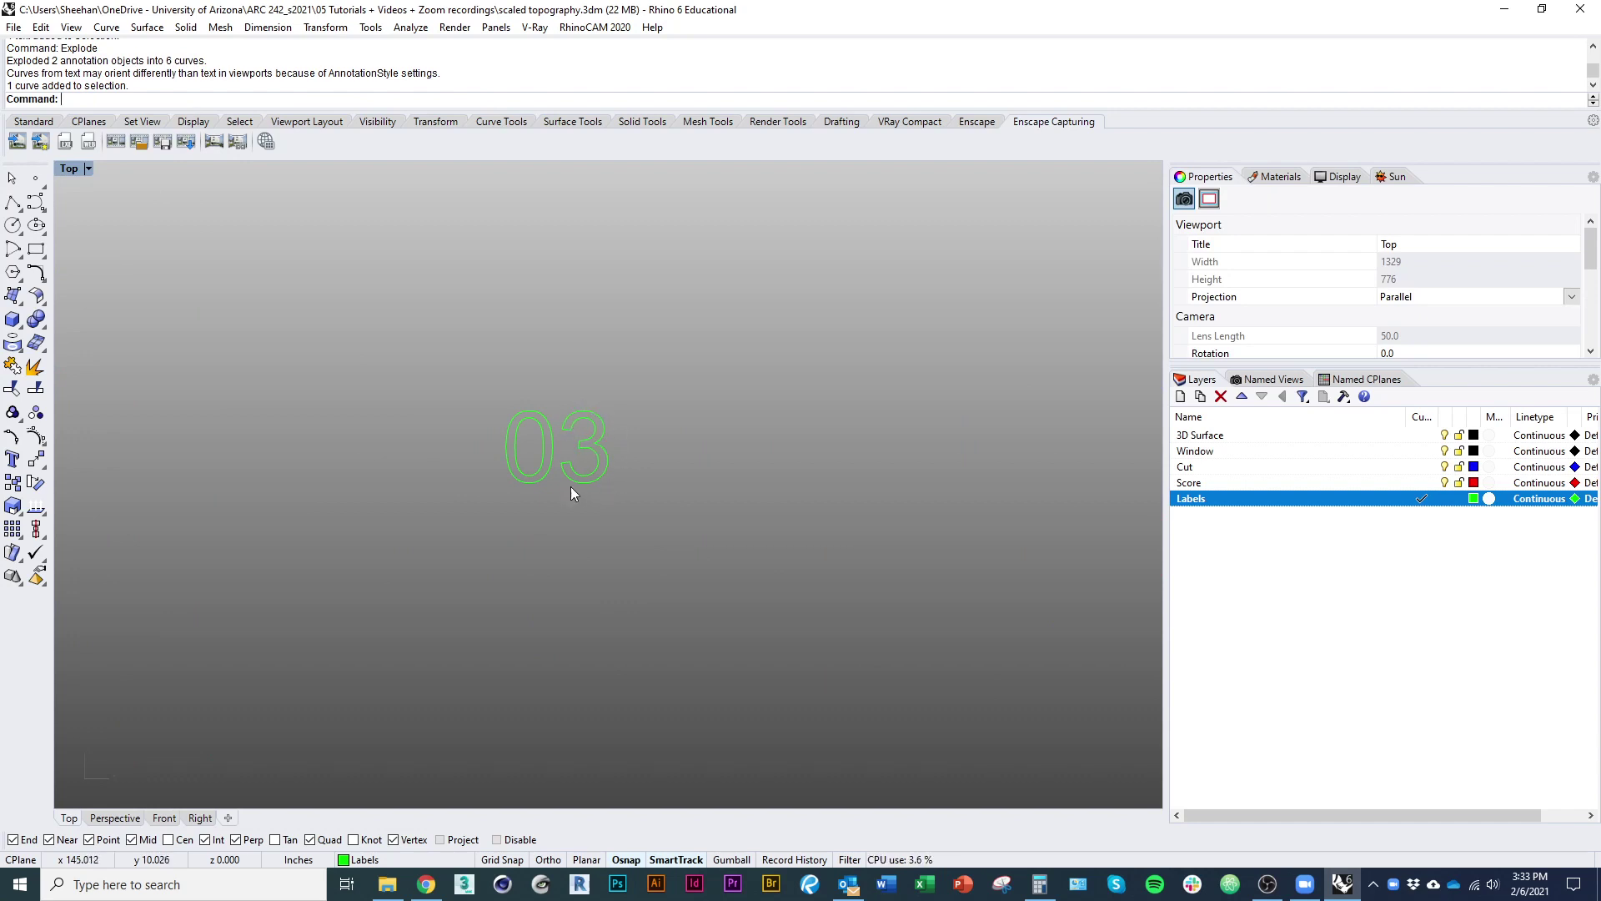
scroll(637, 530, "down", 8)
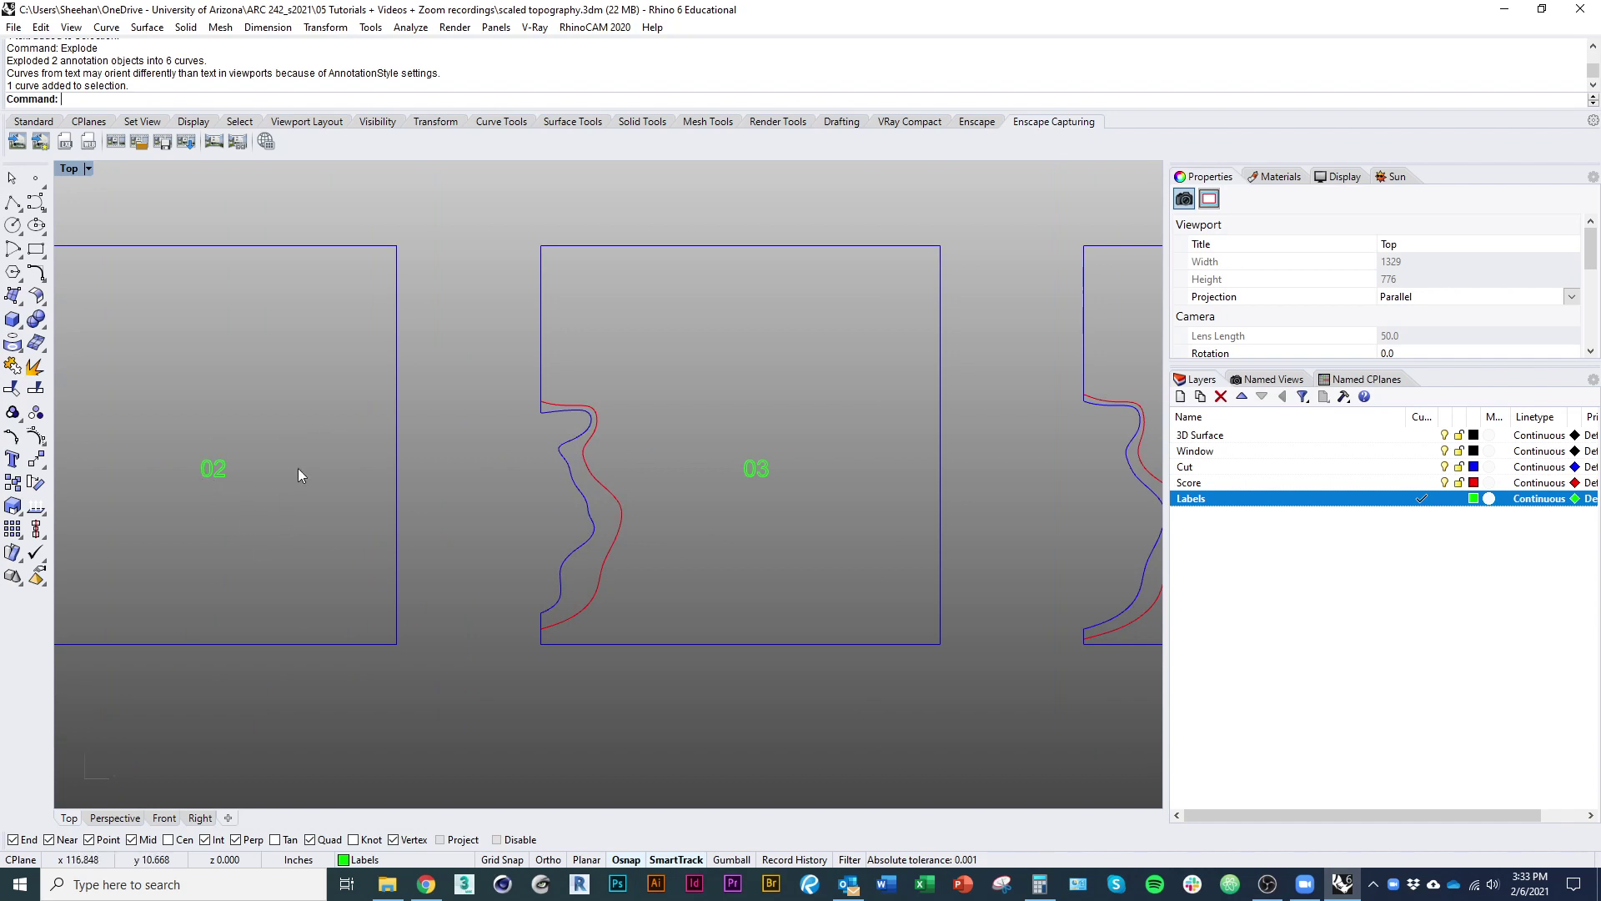
scroll(316, 584, "down", 3)
scroll(614, 586, "down", 2)
key("ctrl+z")
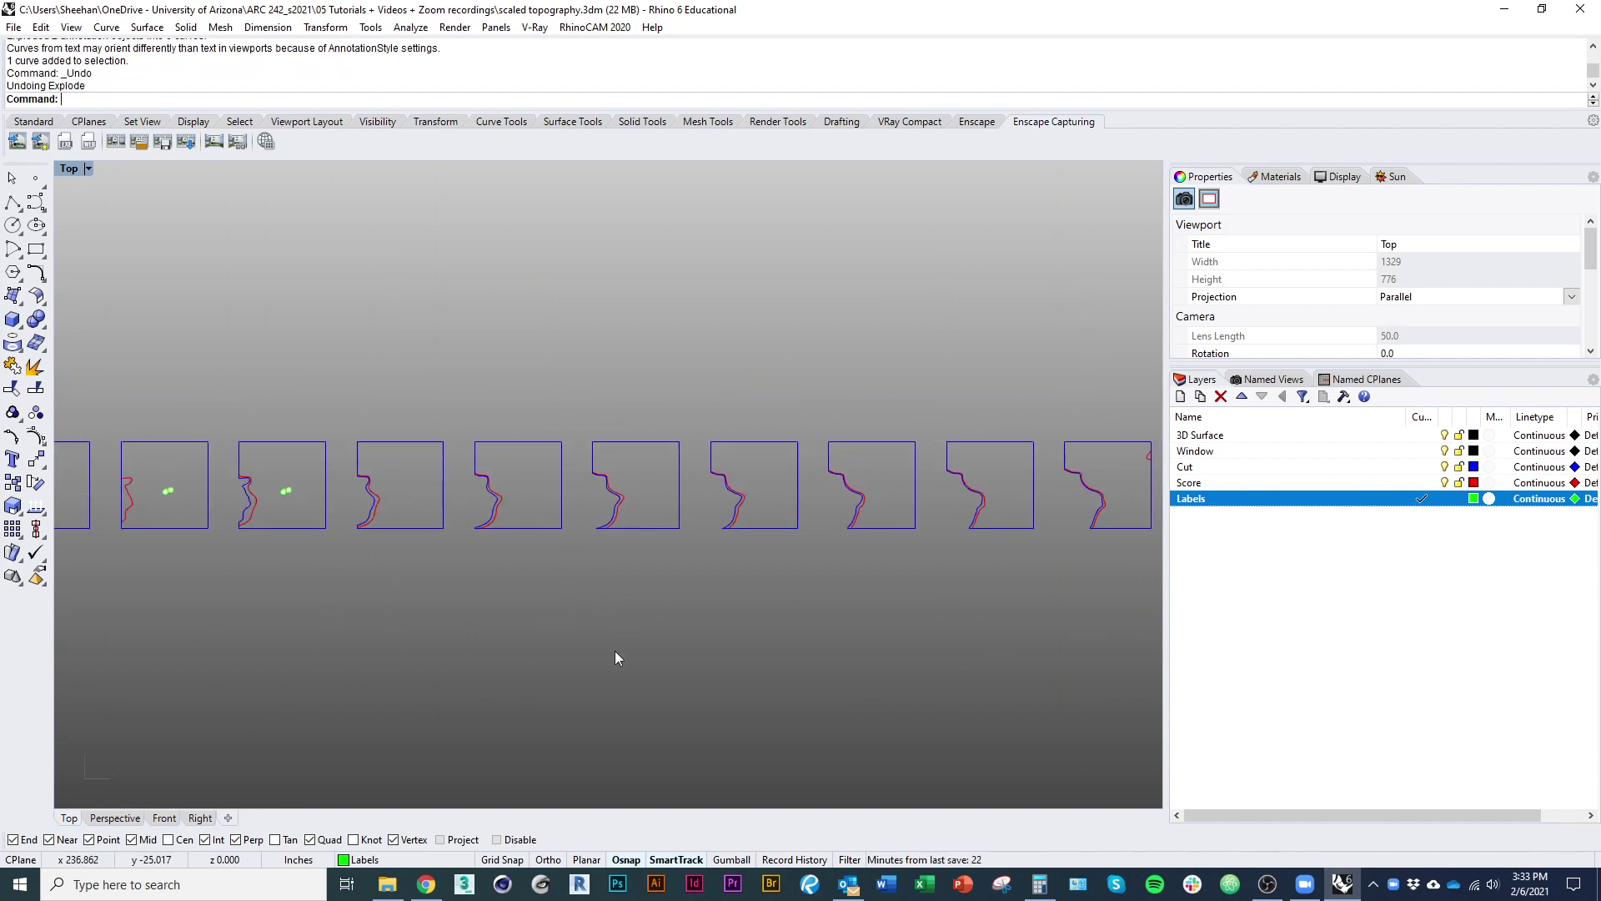
Explode only the 03 text label into curves and check its digit 3 as a separate outline
scroll(490, 443, "up", 6)
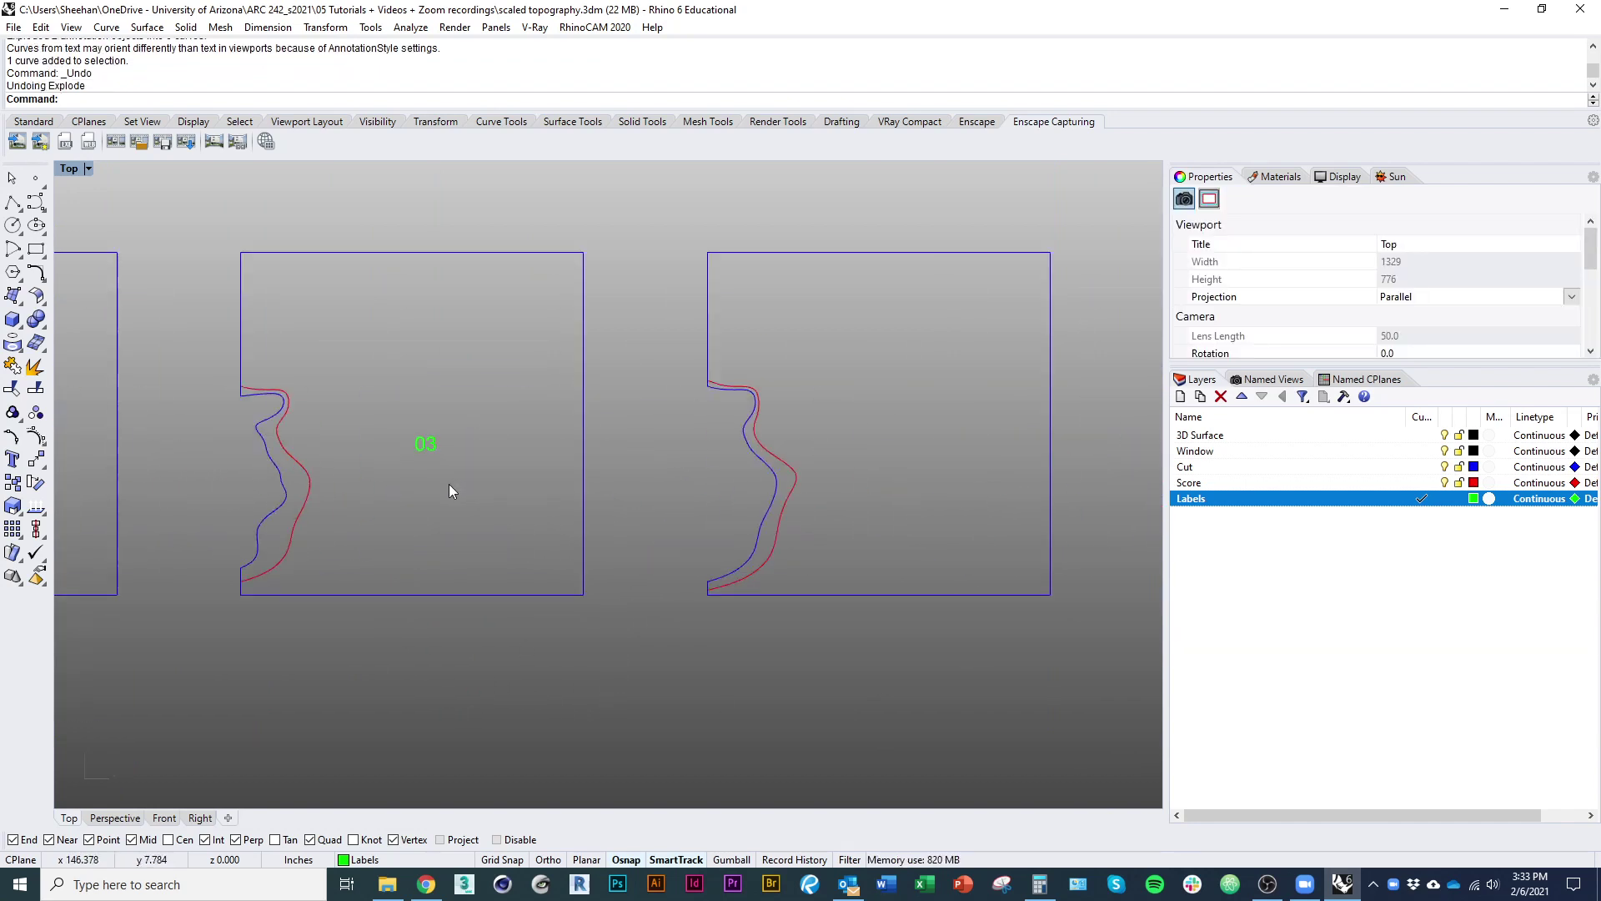
left_click(433, 445)
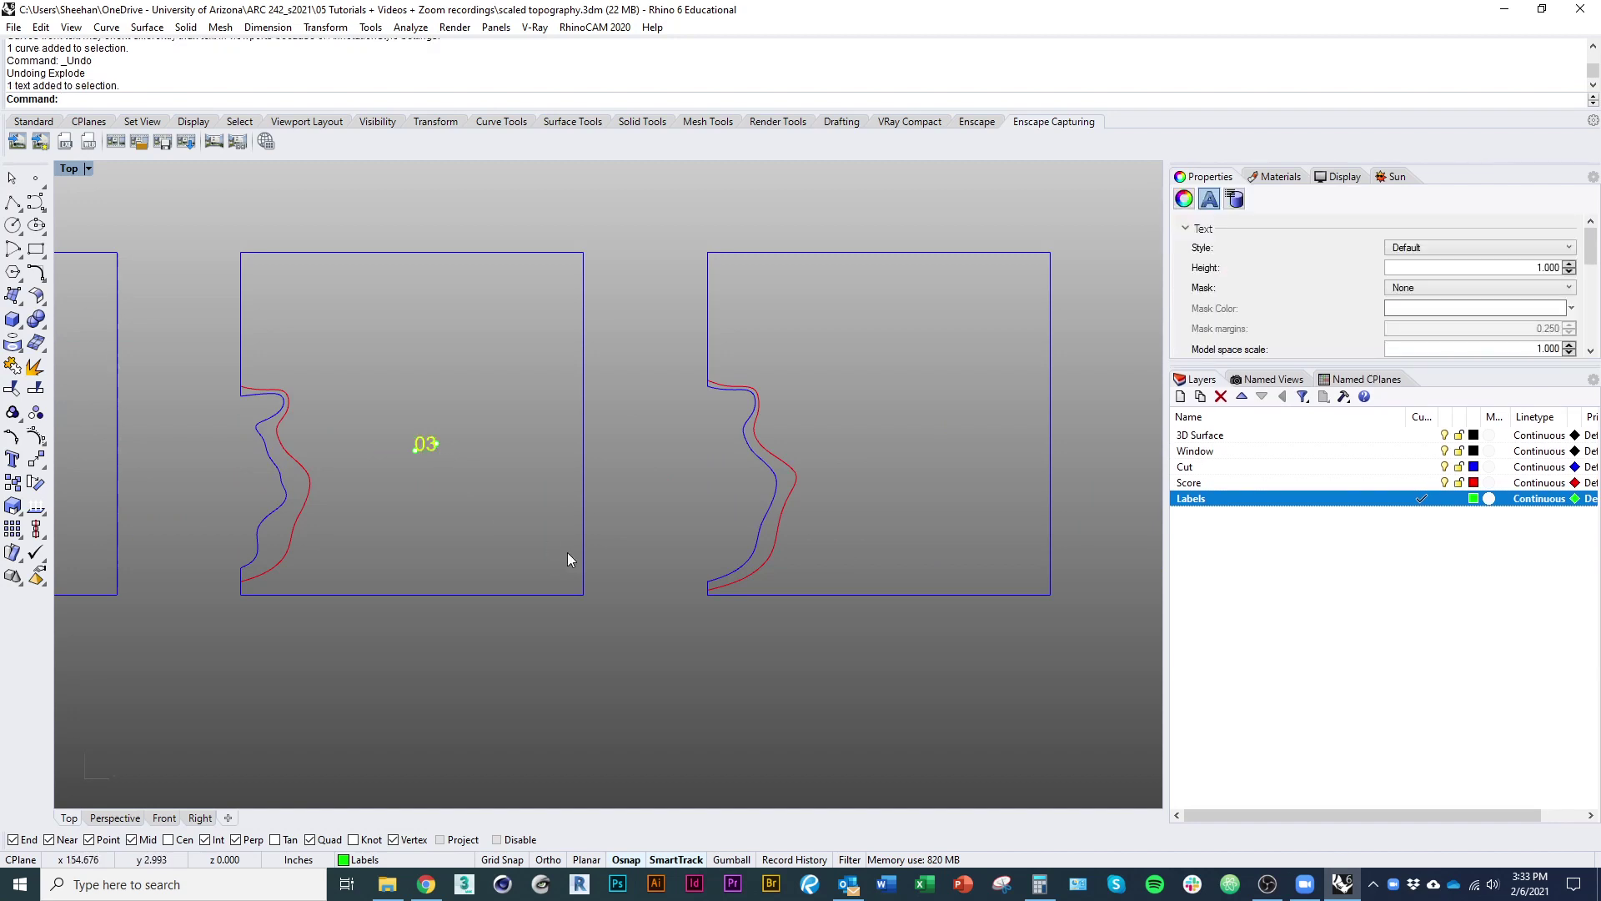
type("explode")
key("Return")
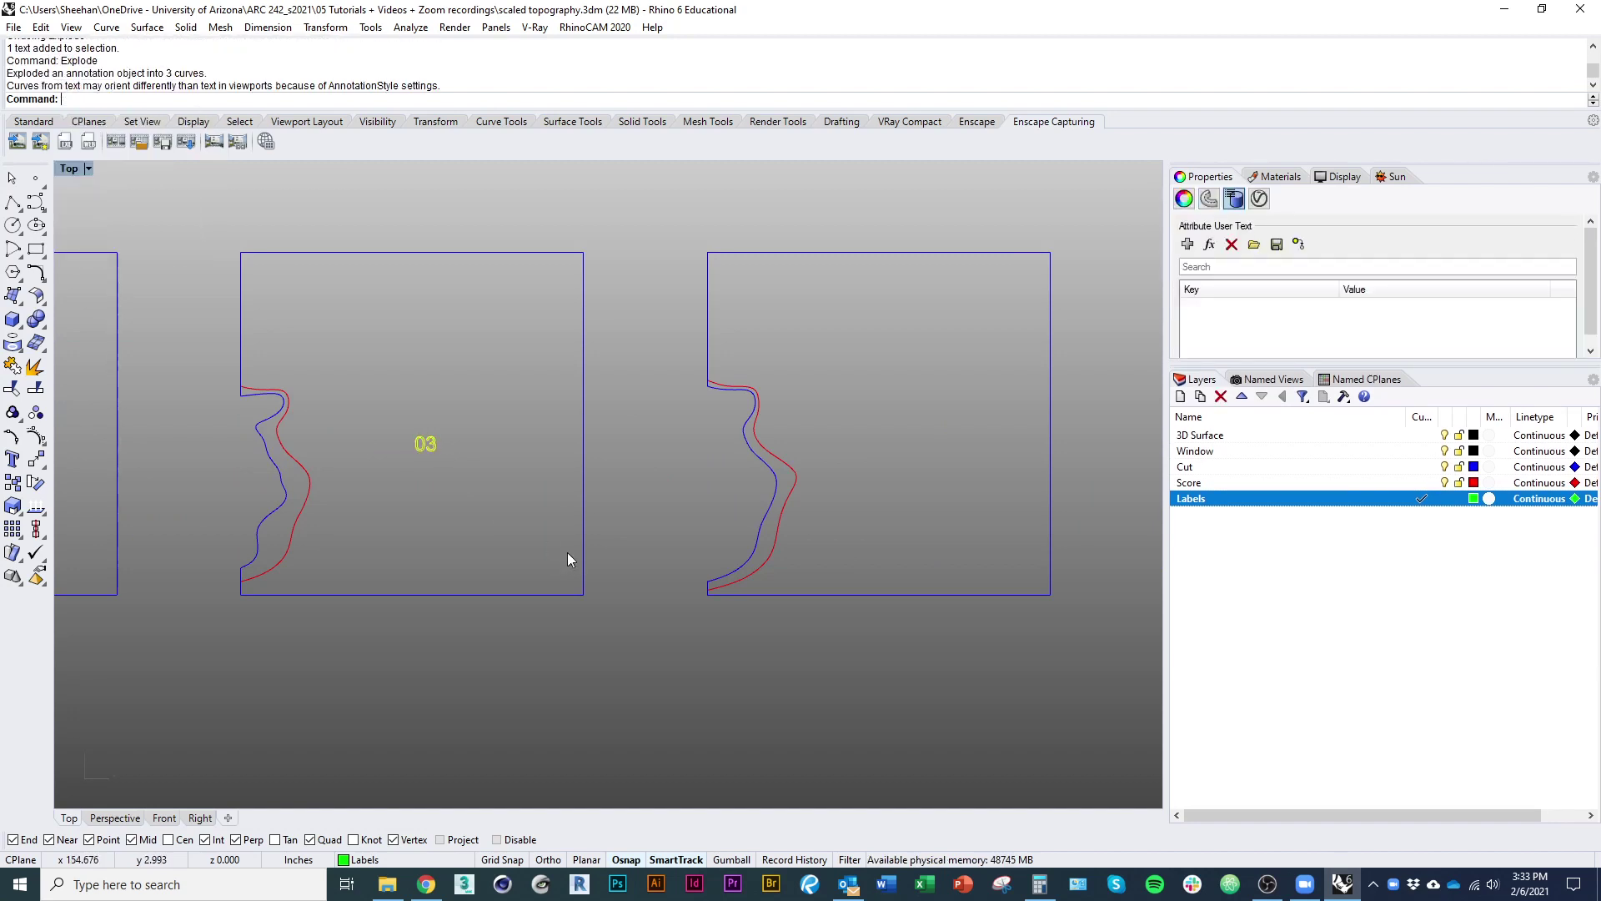
left_click(511, 543)
scroll(418, 364, "up", 4)
left_click(422, 361)
right_click_drag(463, 397, 564, 498)
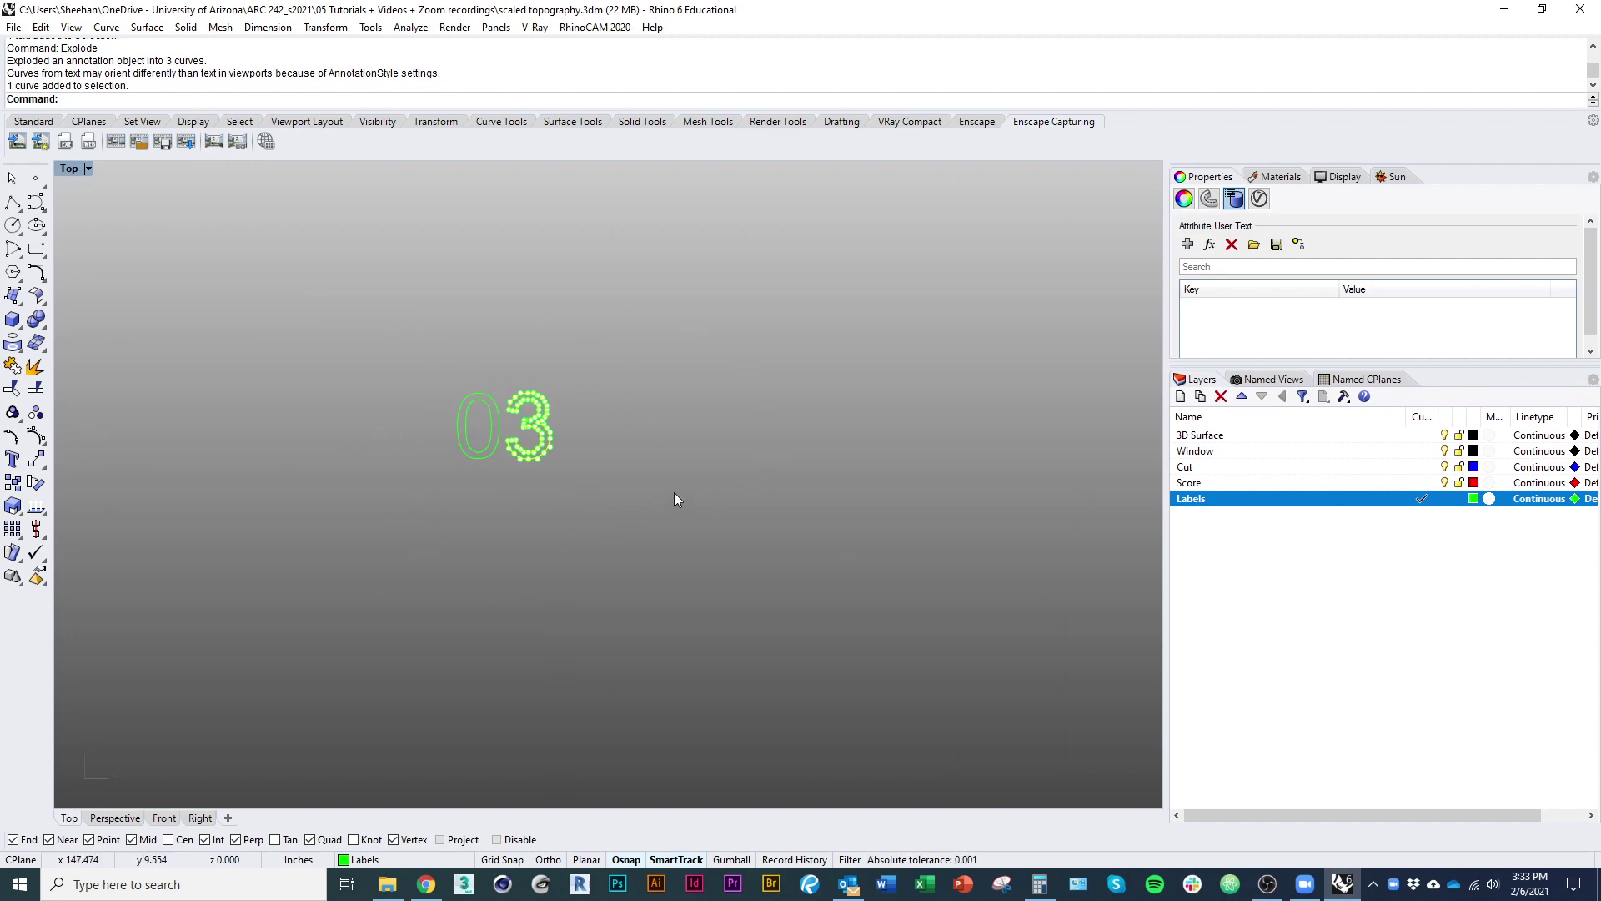
Select all the outline curves of the exploded 03 label and compare it with the neighbouring labels
left_click(584, 629)
scroll(592, 597, "down", 3)
right_click_drag(592, 597, 677, 619)
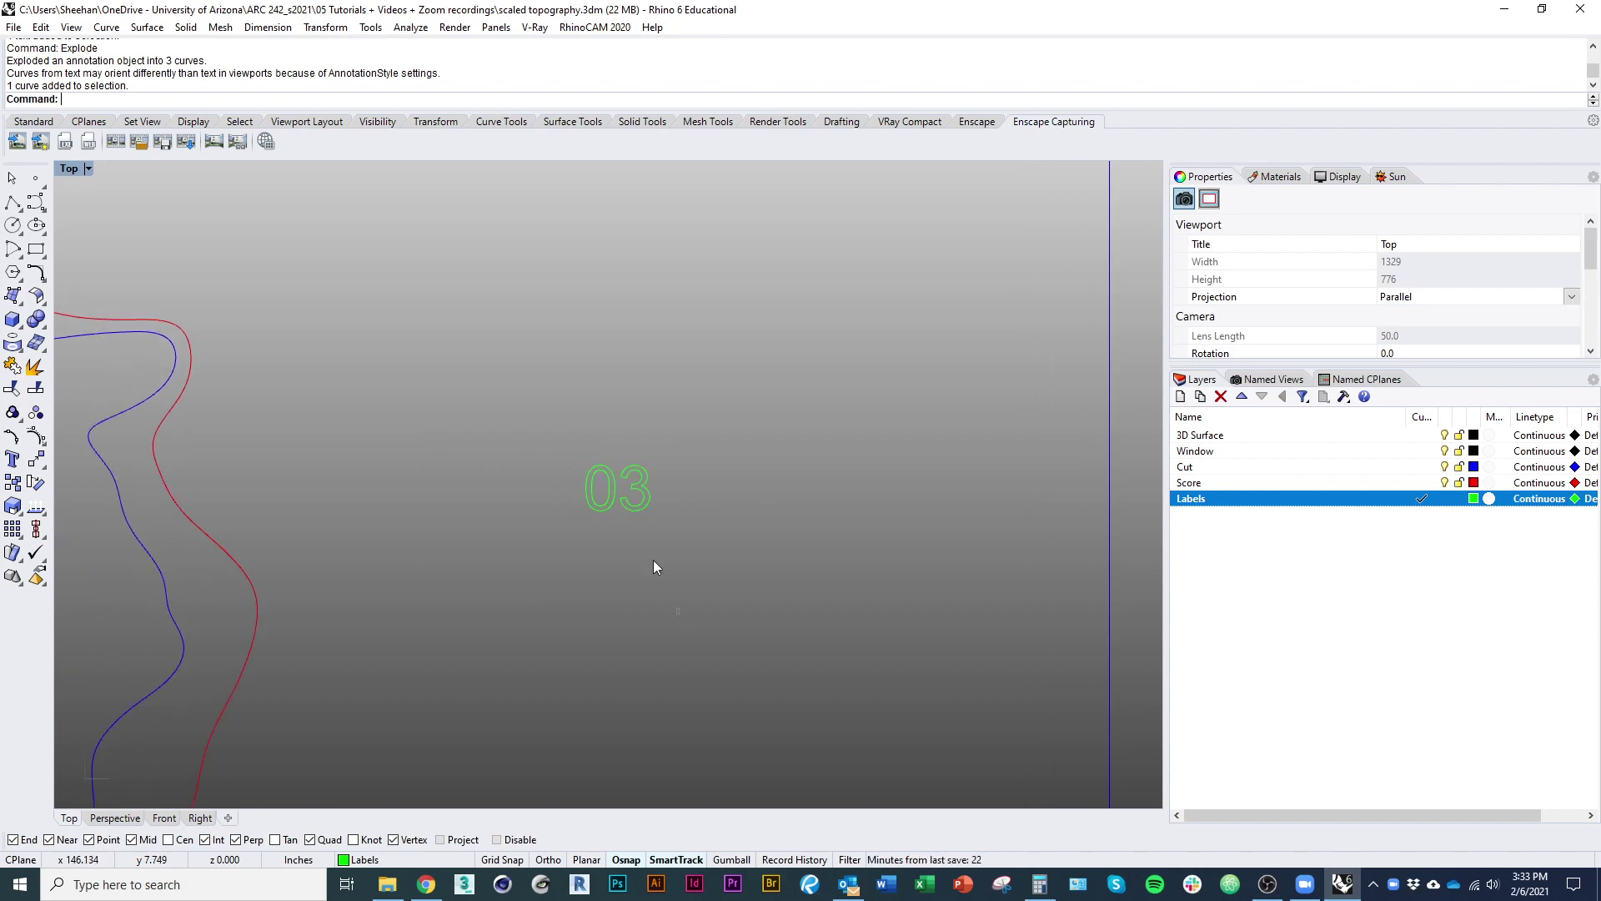
left_click_drag(659, 557, 567, 459)
scroll(548, 552, "down", 5)
left_click(628, 590)
right_click_drag(664, 583, 689, 564)
left_click_drag(689, 564, 602, 487)
scroll(602, 488, "down", 6)
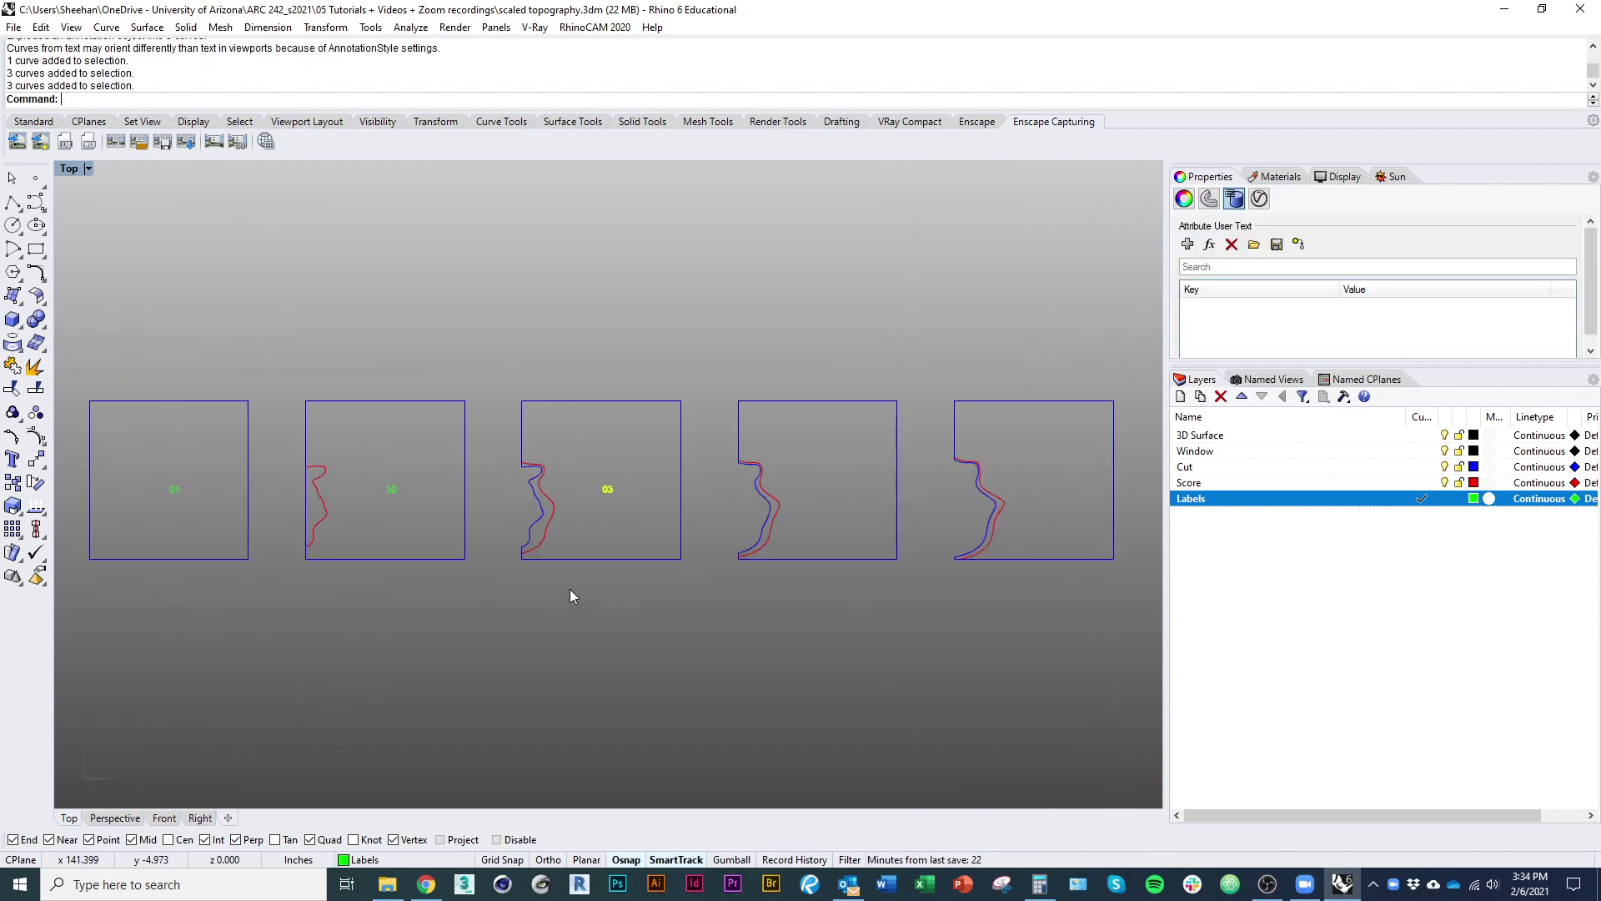
Review the contour layers along the row and return to the start of the row beside the topography drawings
right_click_drag(522, 595, 308, 599)
right_click_drag(877, 591, 304, 584)
right_click_drag(868, 571, 304, 534)
right_click_drag(655, 537, 303, 546)
right_click_drag(683, 533, 311, 538)
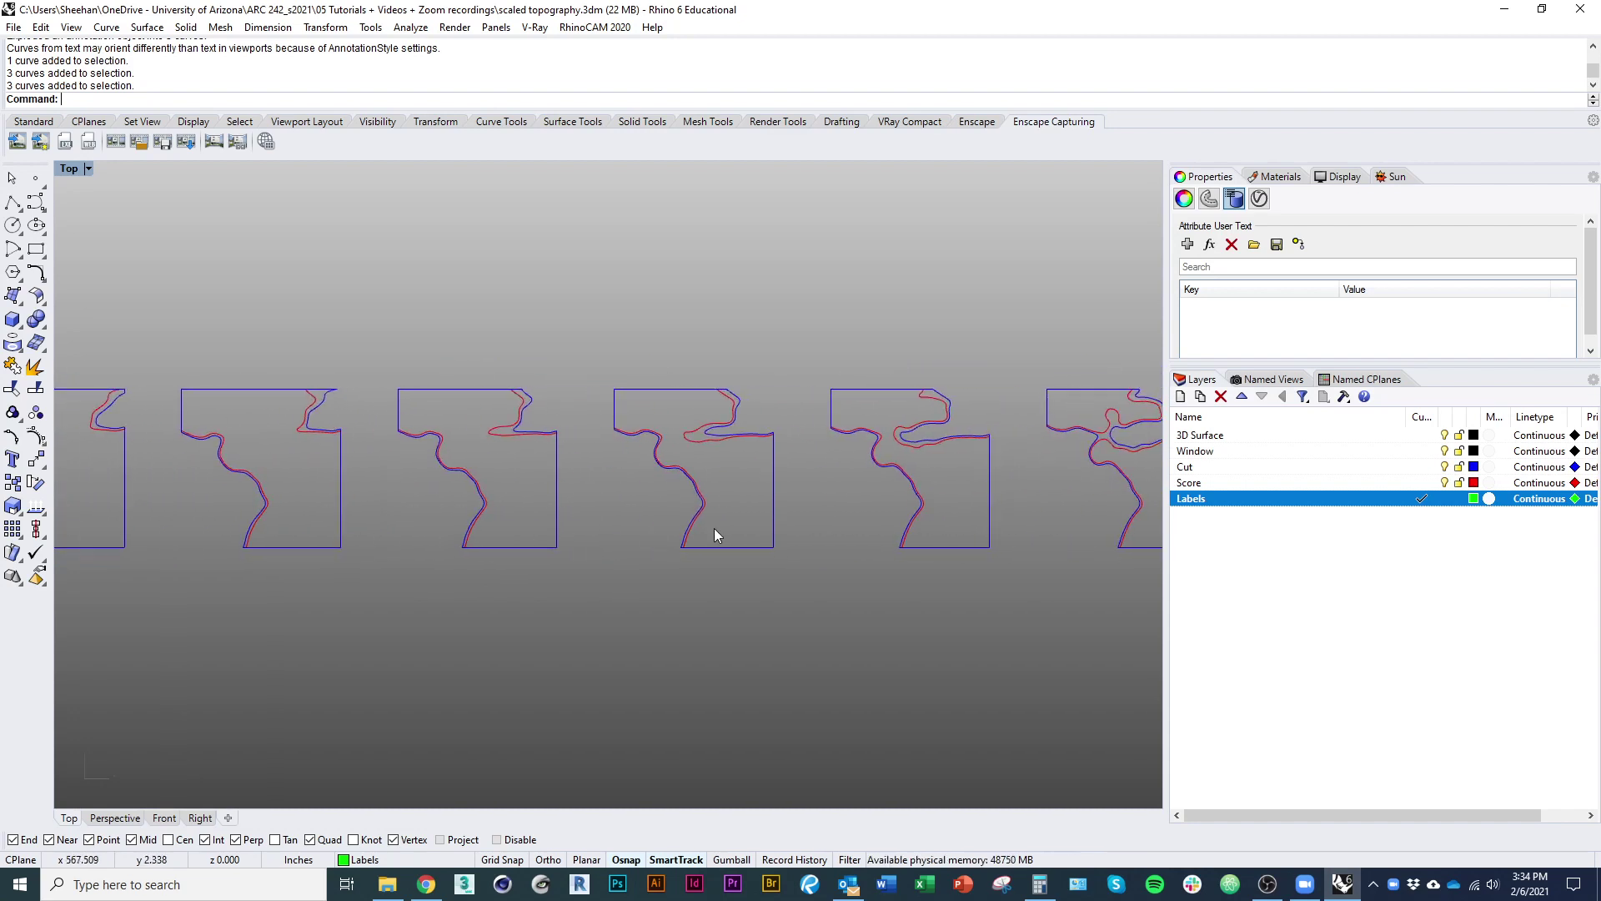
right_click_drag(826, 508, 494, 503)
scroll(494, 502, "down", 16)
left_click(598, 662)
mouse_move(376, 625)
right_mouse_down()
mouse_move(702, 628)
mouse_move(357, 631)
right_mouse_up()
right_click_drag(379, 567, 670, 665, "ctrl")
scroll(346, 550, "up", 4)
right_click_drag(459, 591, 417, 623)
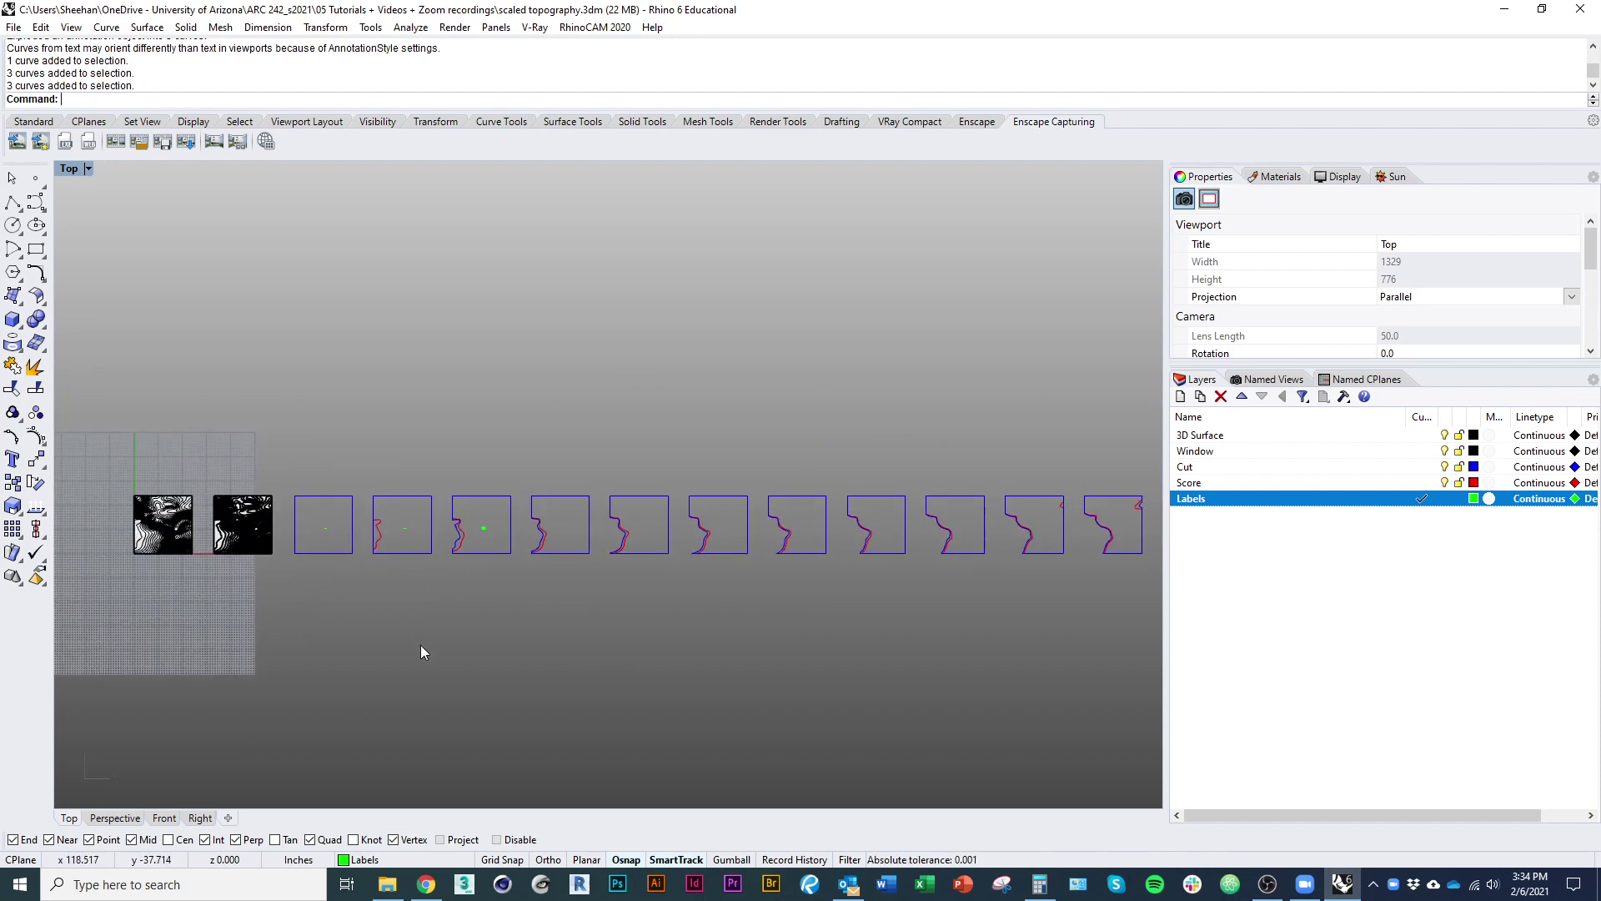
Create a new layer named Material and make it the current layer
type("rectangle")
key("Return")
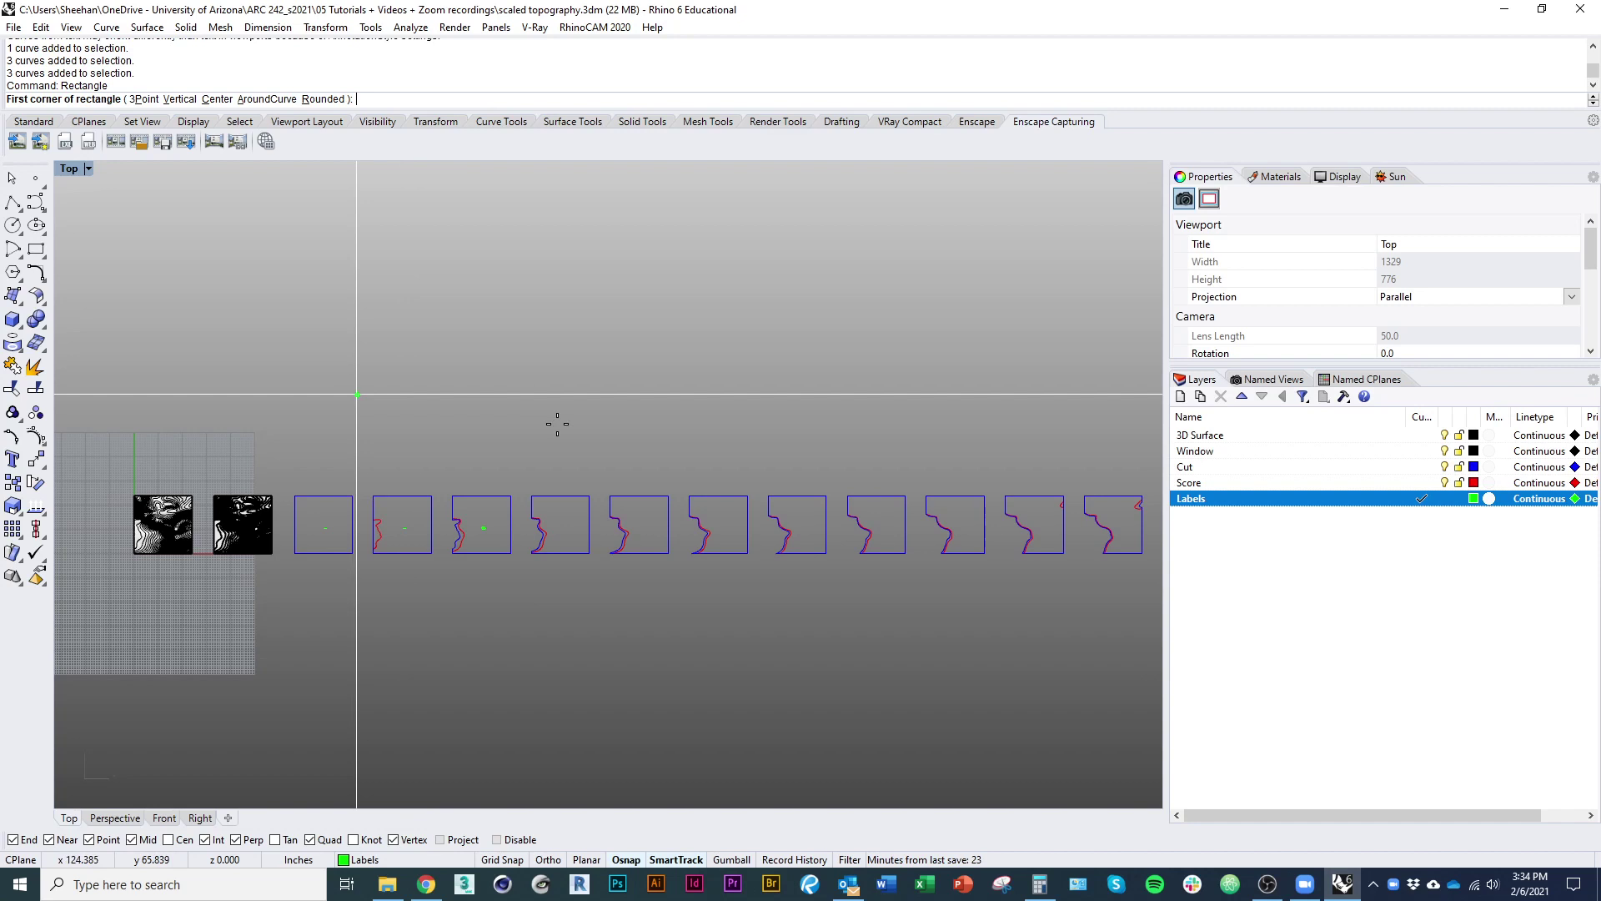
left_click(1180, 397)
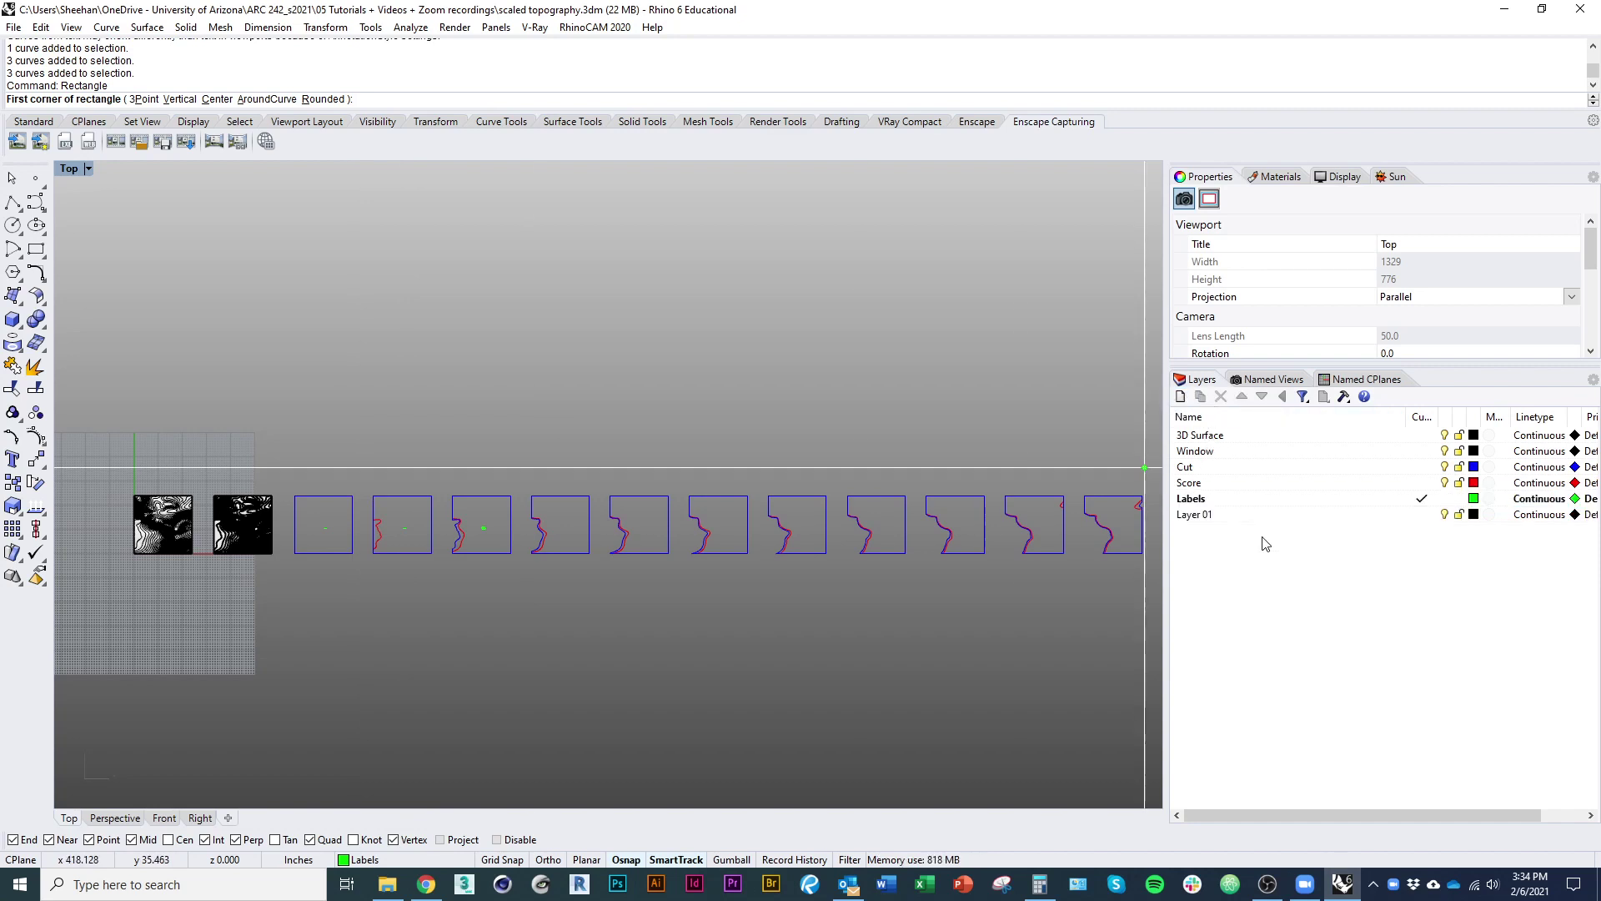
key("Escape")
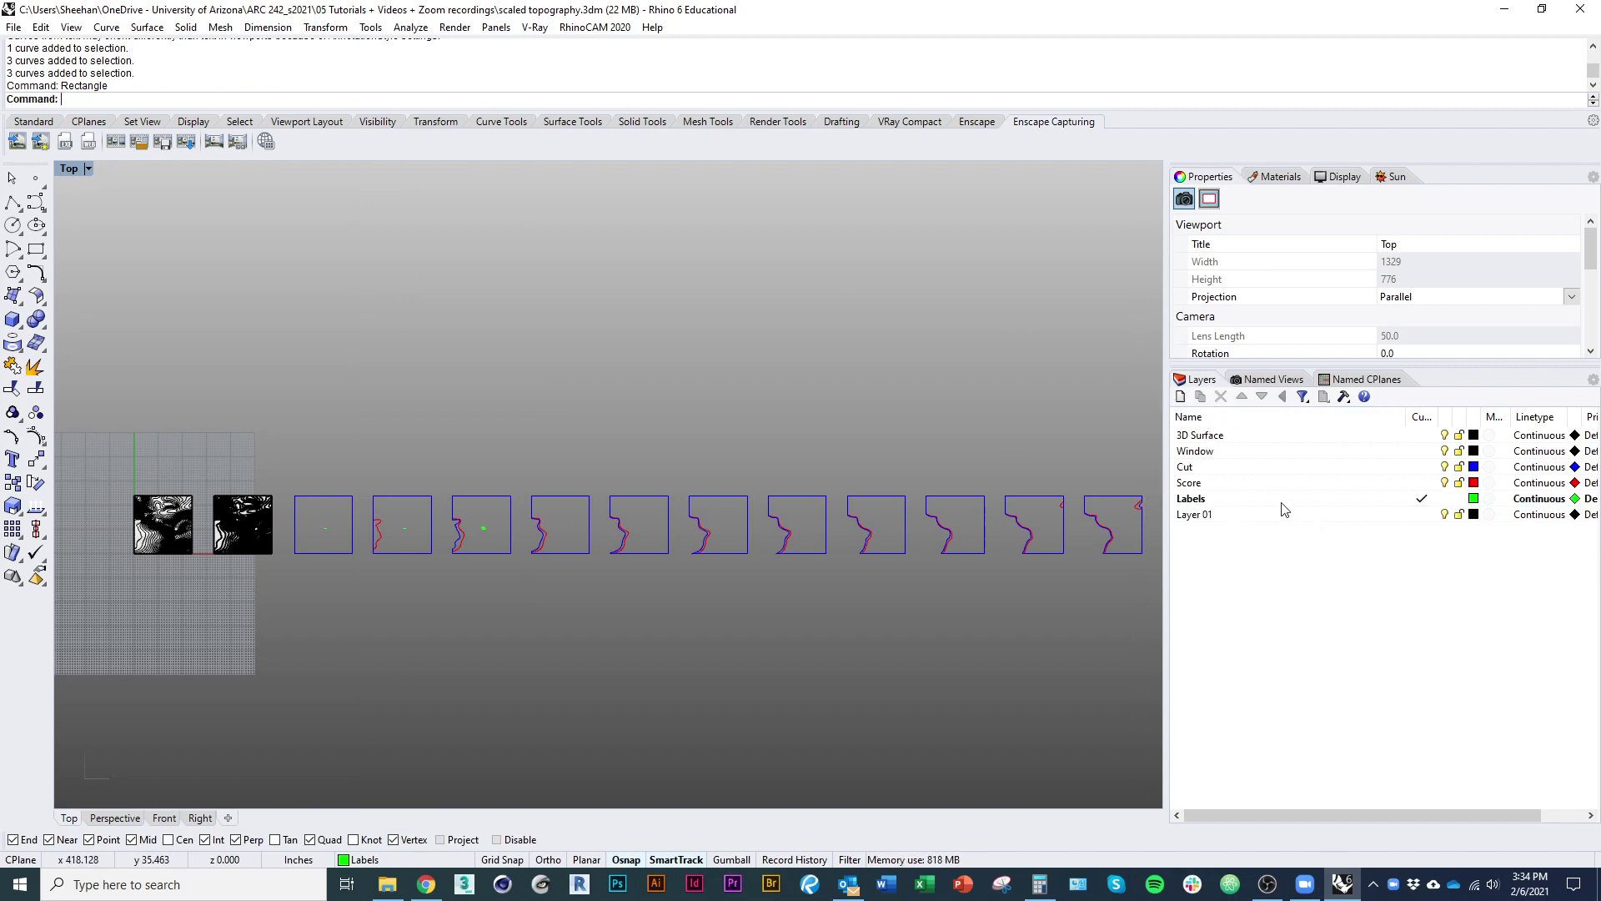
left_click(1208, 514)
left_click(1209, 516)
type("Material")
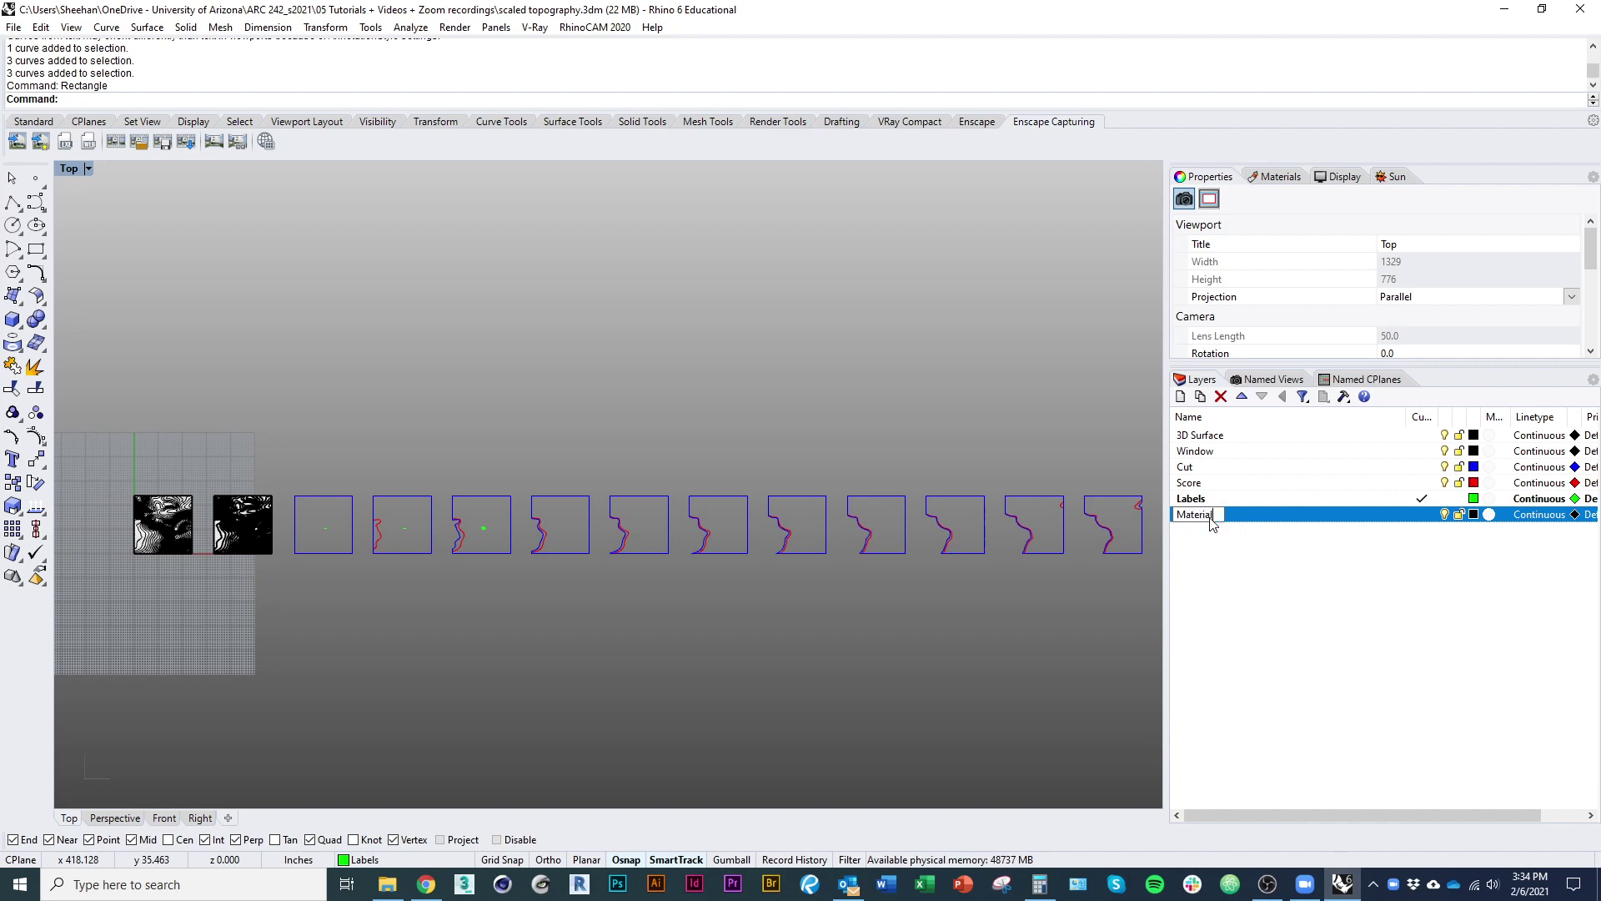
key("Return")
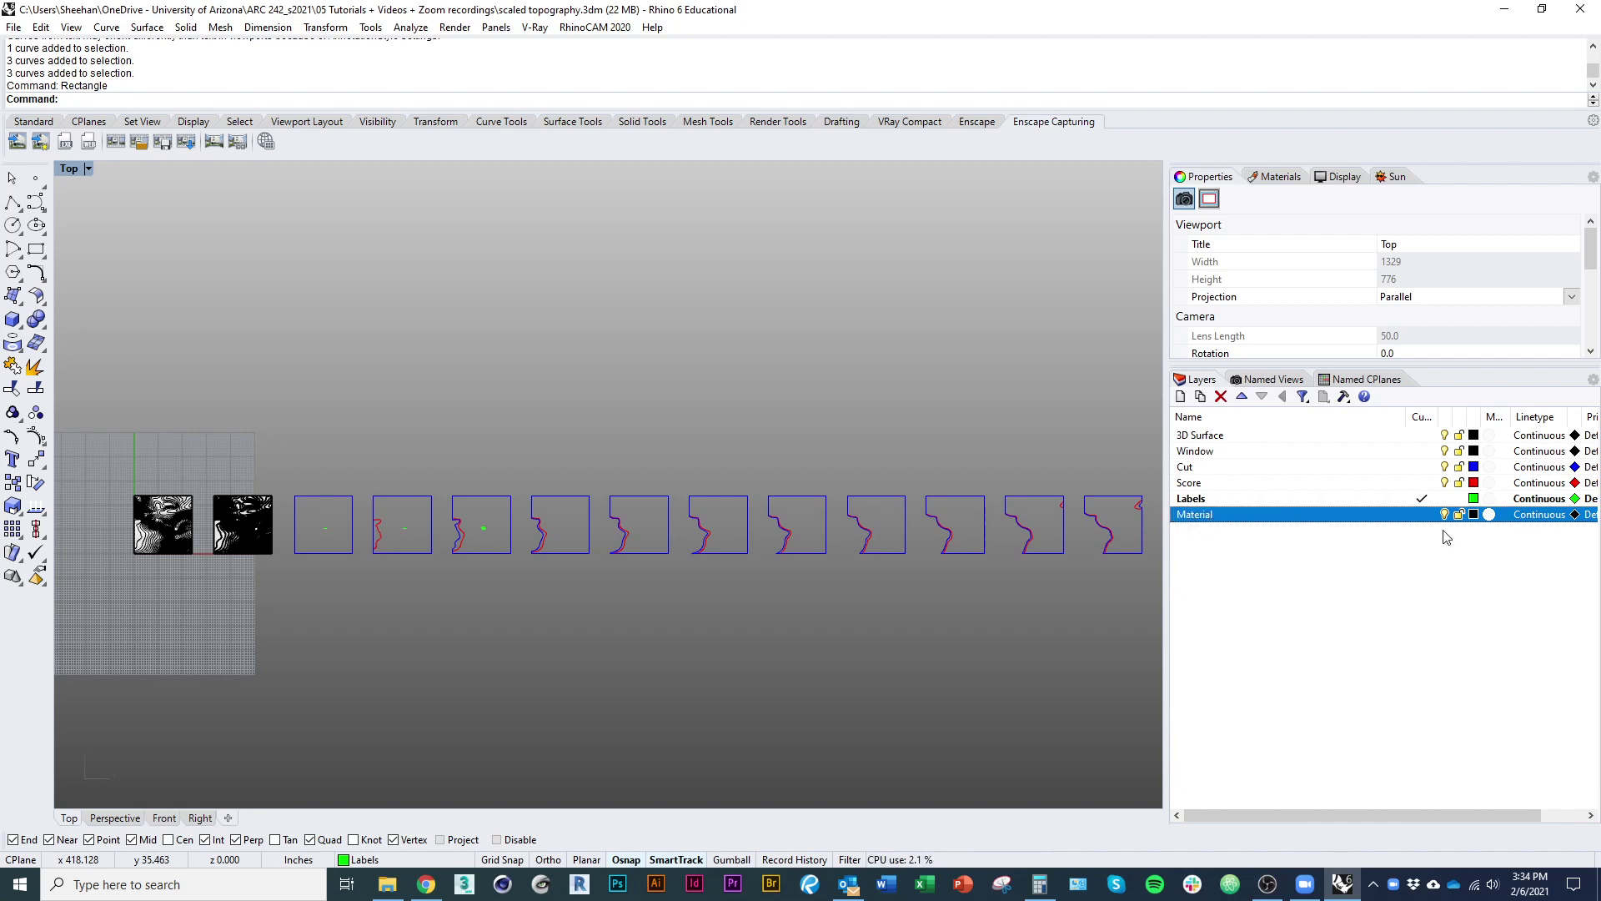
left_click(1422, 515)
Draw an 18 by 32 inch material sheet rectangle in the empty space above the row of contour layers
right_click_drag(551, 447, 568, 484)
type("Rectangle")
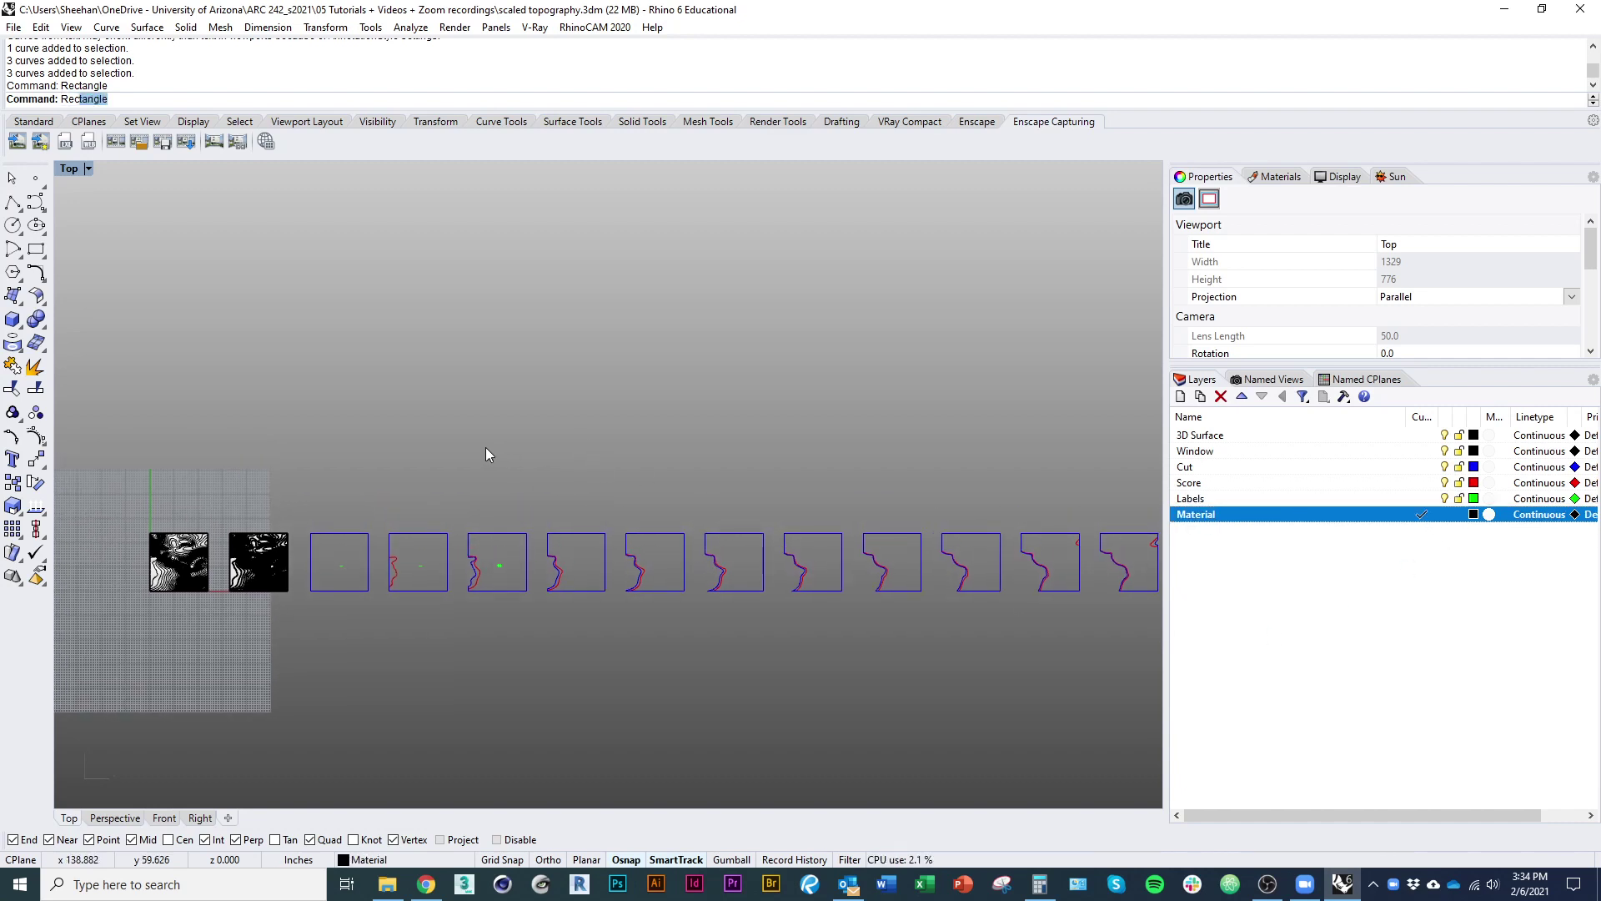
key("Return")
left_click(349, 456)
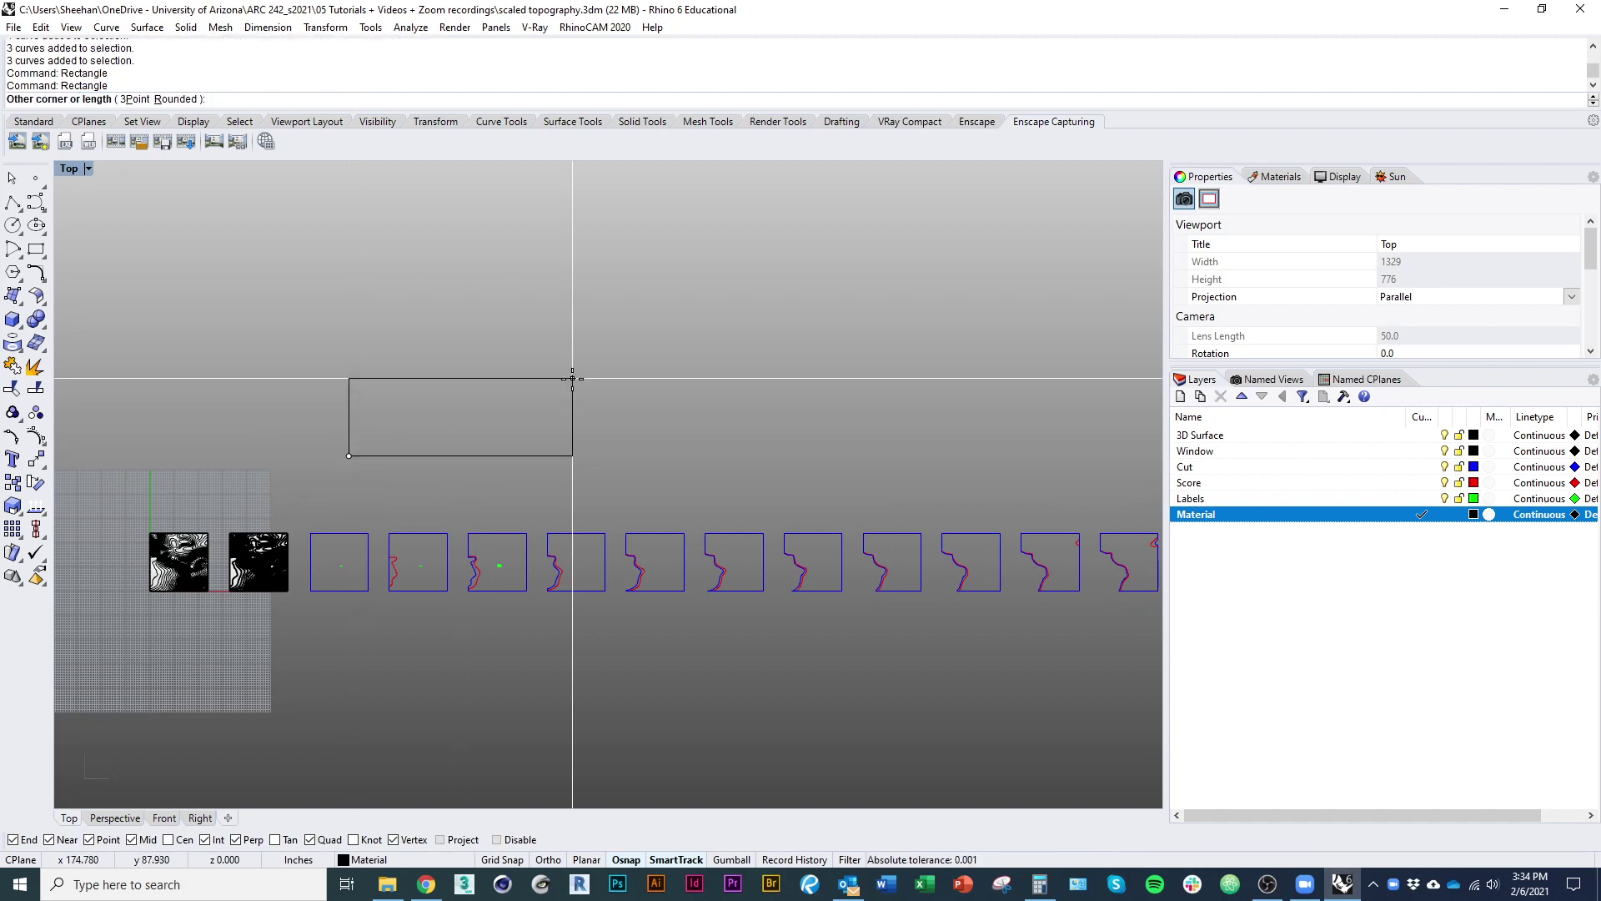
type("1832")
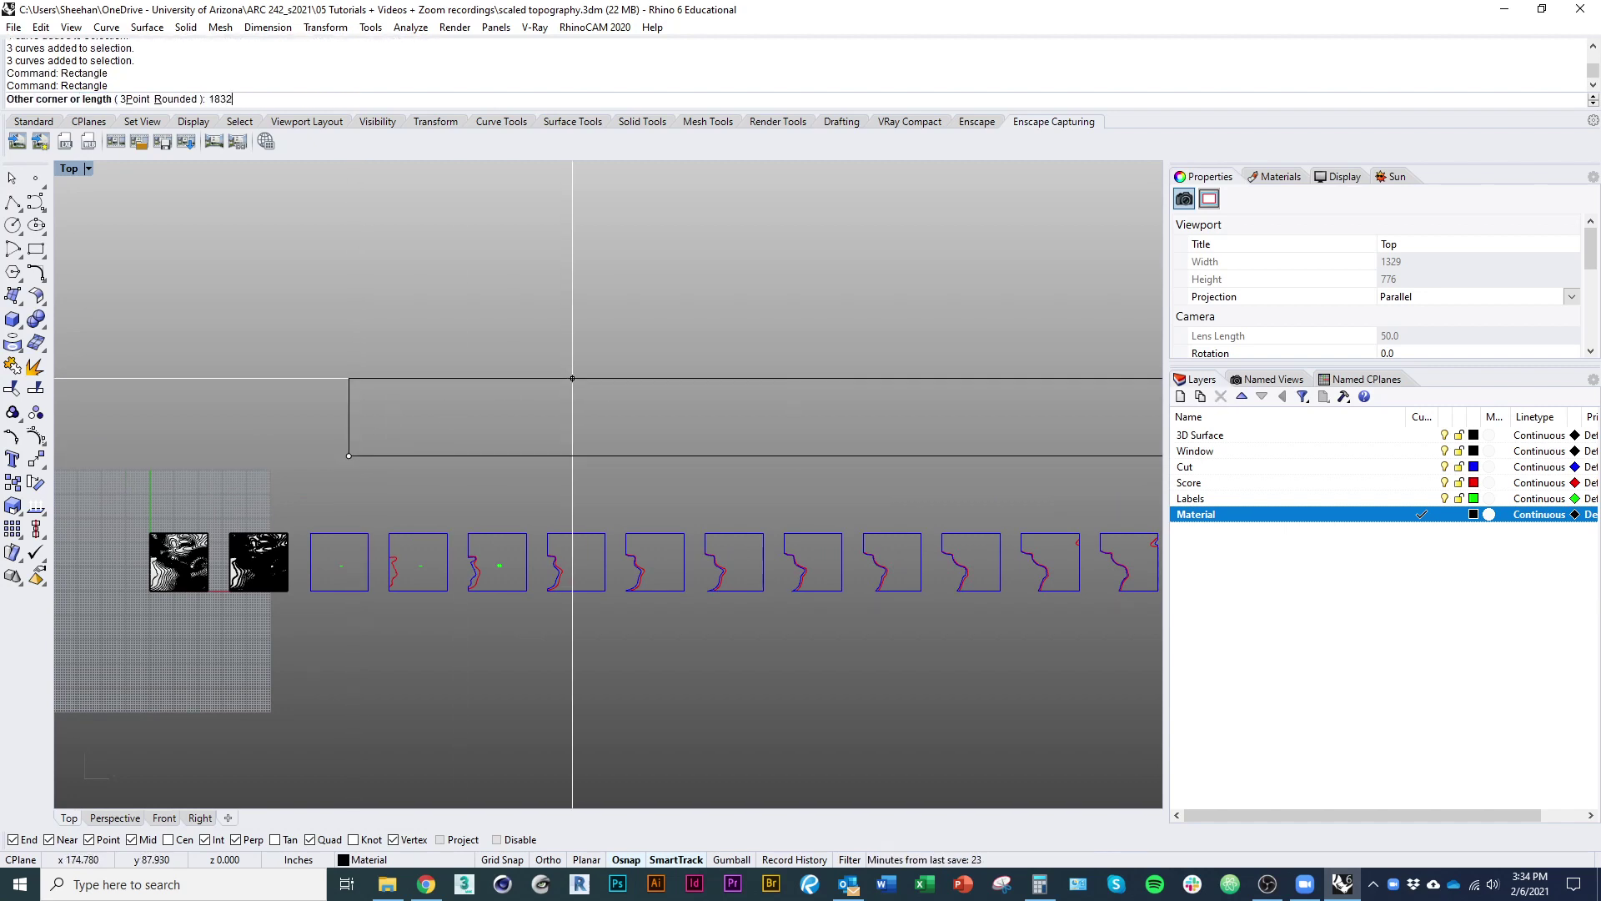
key("Return")
type("32")
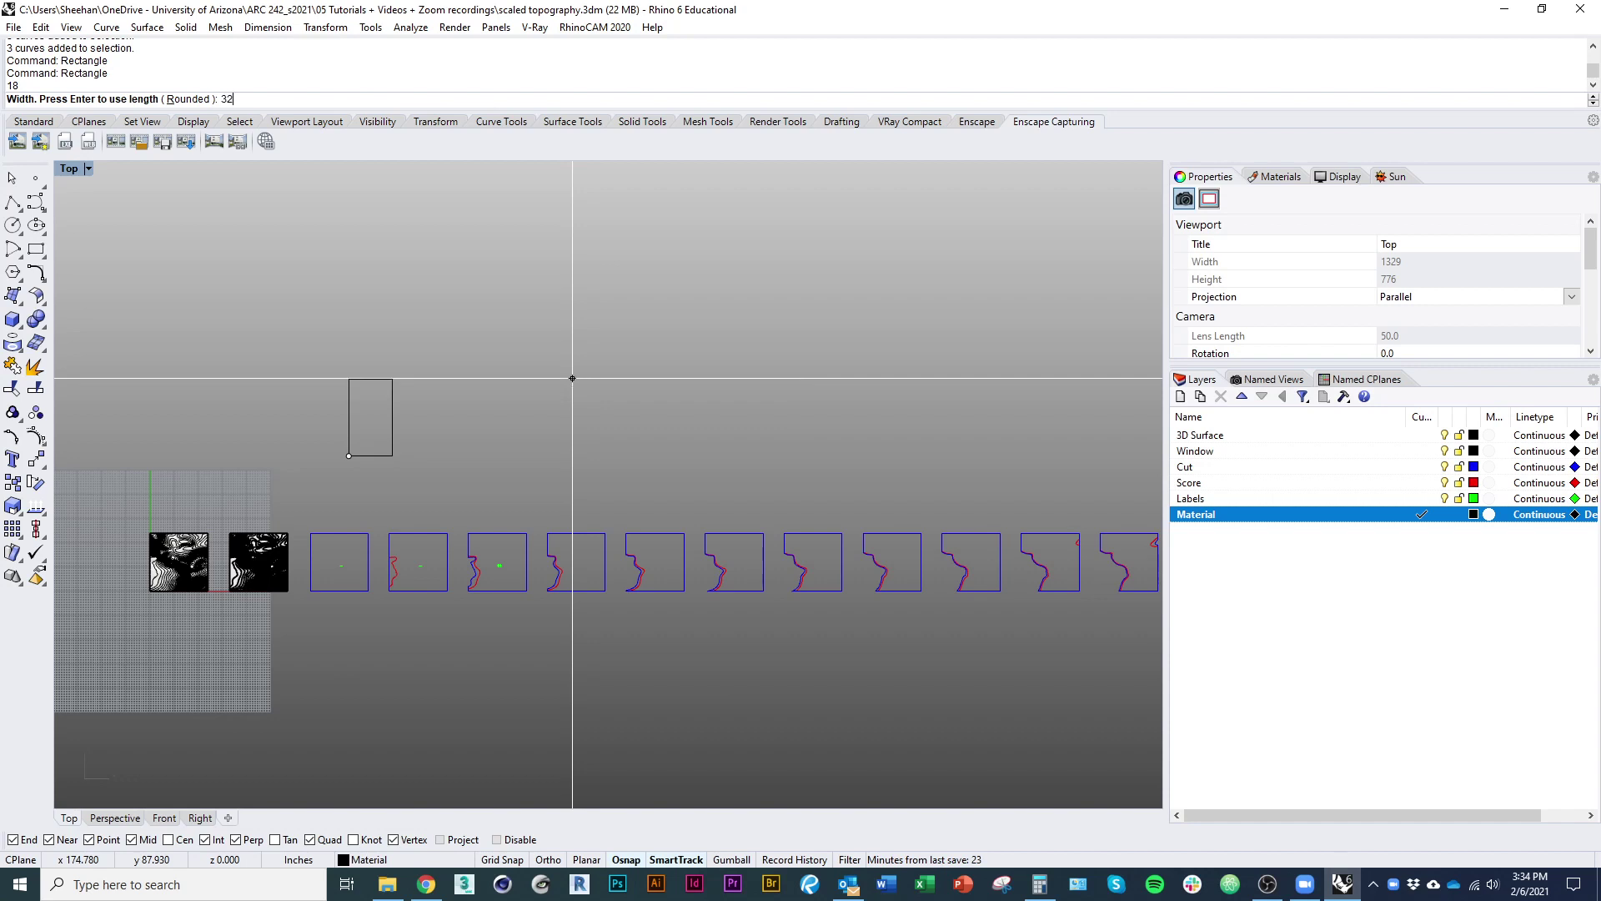
key("Return")
Rotate the 18 by 32 inch rectangle 90 degrees about its right side's midpoint so its long side runs horizontally
left_click(383, 455)
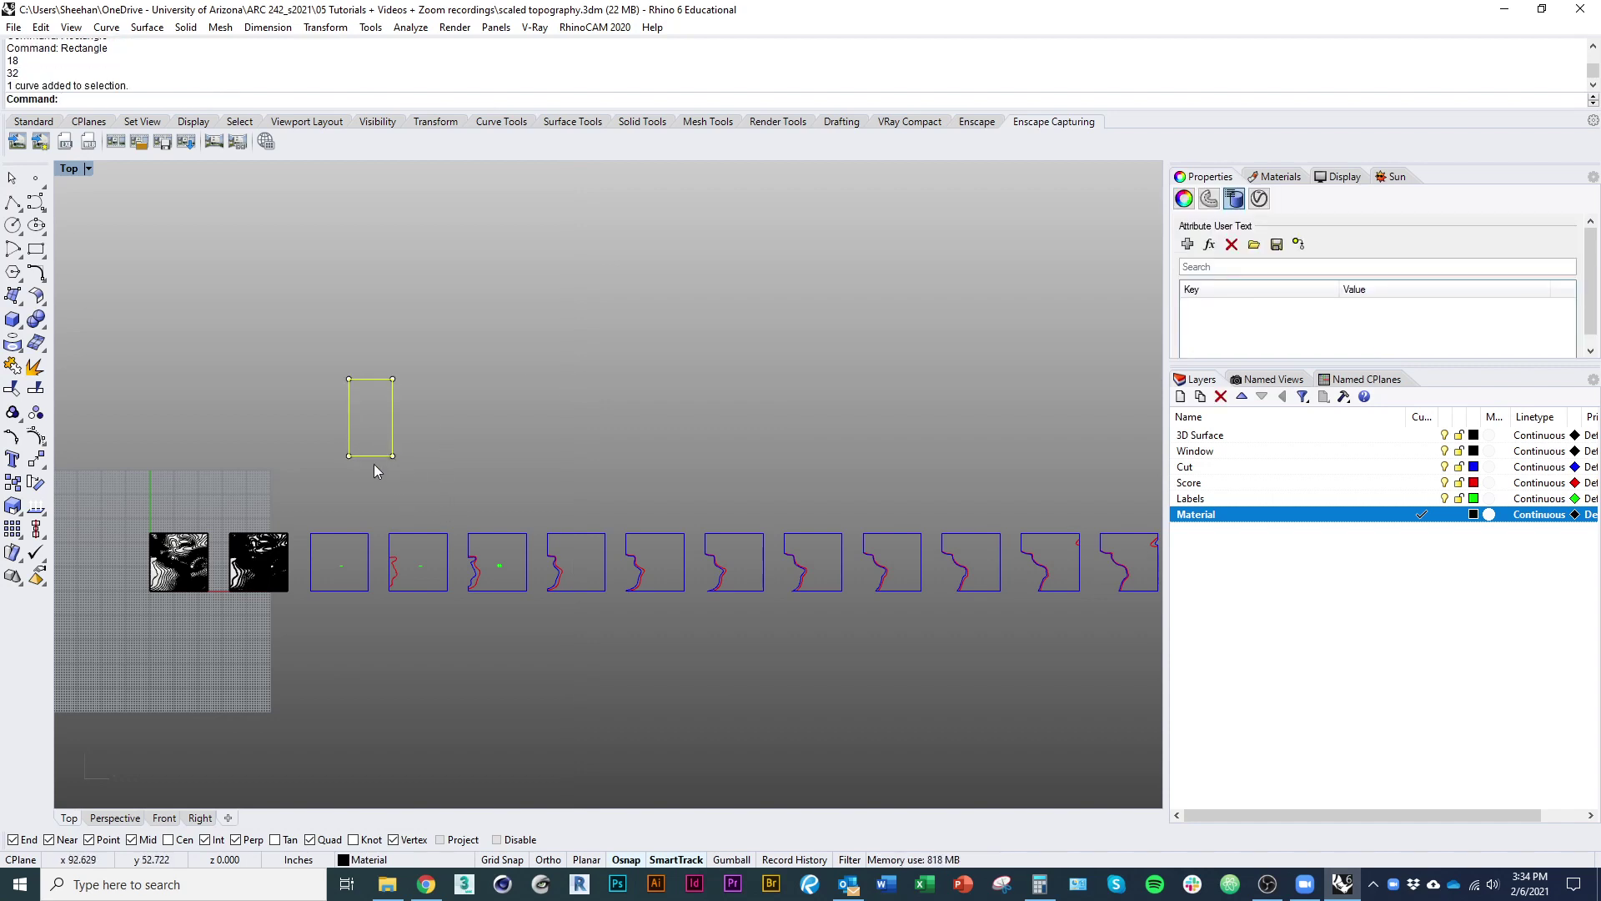
type("ro")
key("Return")
left_click(392, 417)
left_click(393, 322)
left_click(637, 434, "shift")
left_click(439, 464)
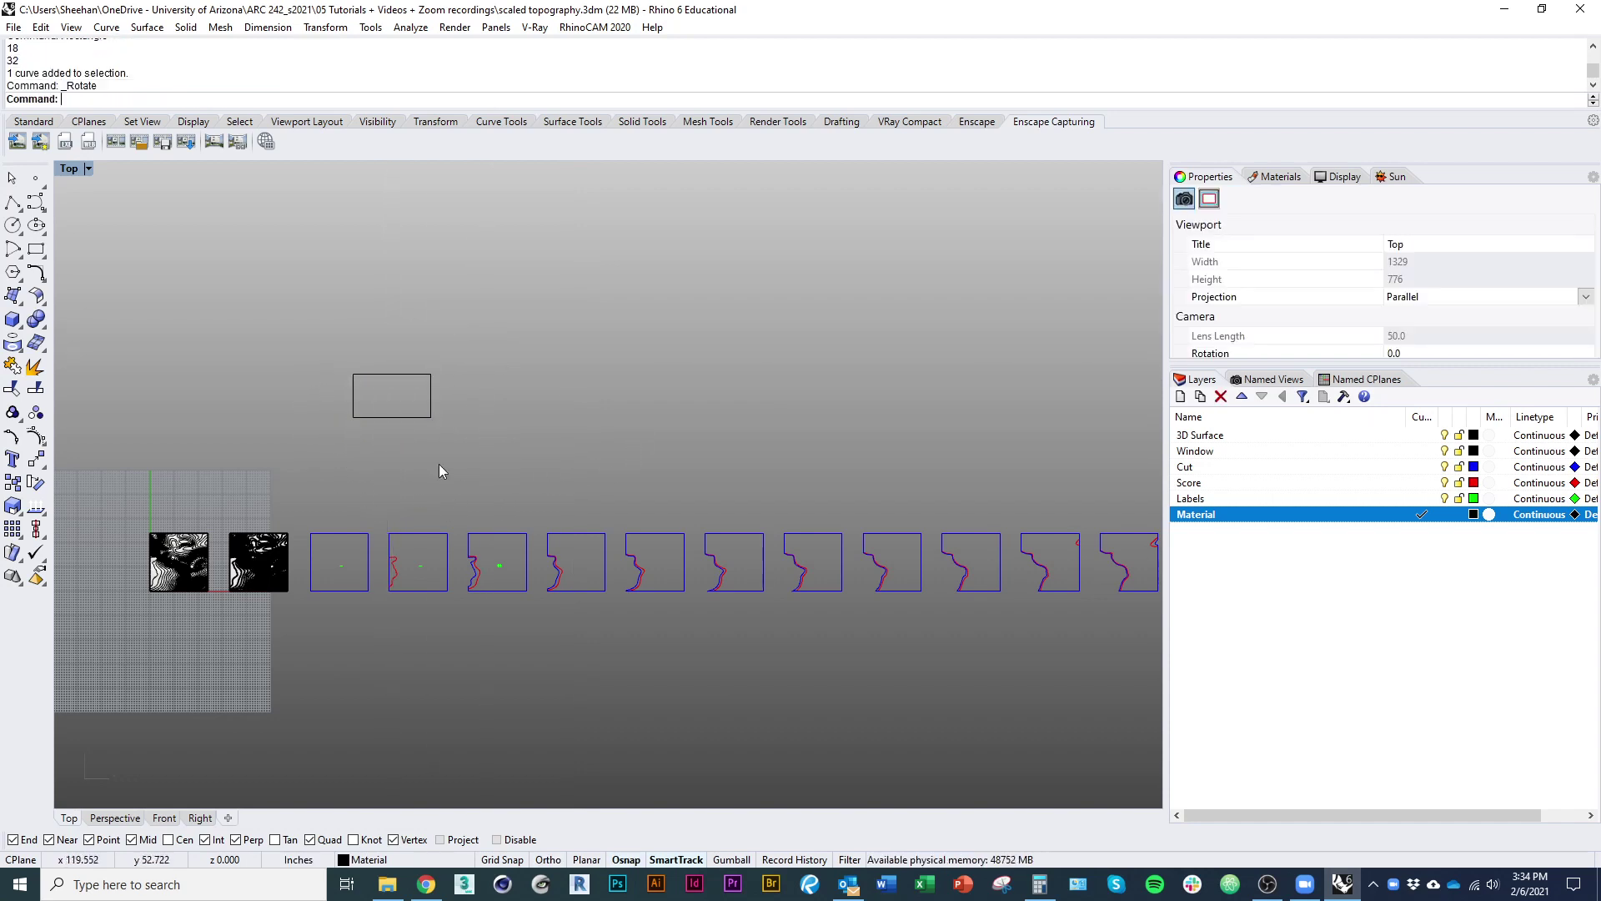
Draw a second material sheet rectangle, 24 by 32 inches, between the first sheet and the row of contour layers
right_click_drag(427, 458, 431, 497)
scroll(430, 497, "up", 2)
type("rectangle")
key("Return")
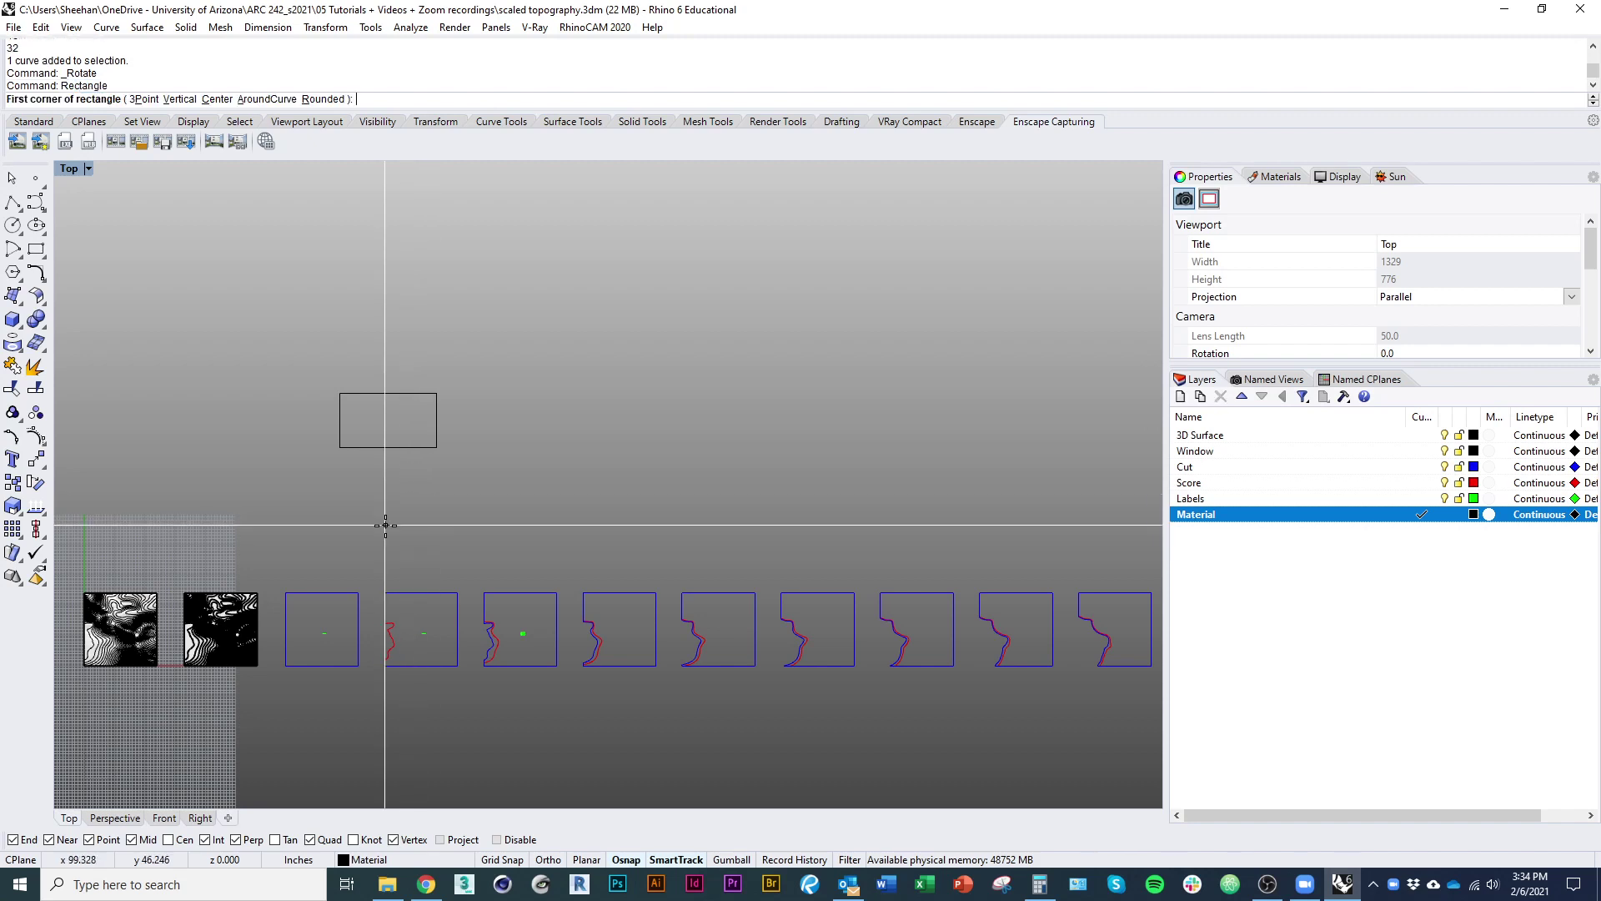
left_click(385, 524)
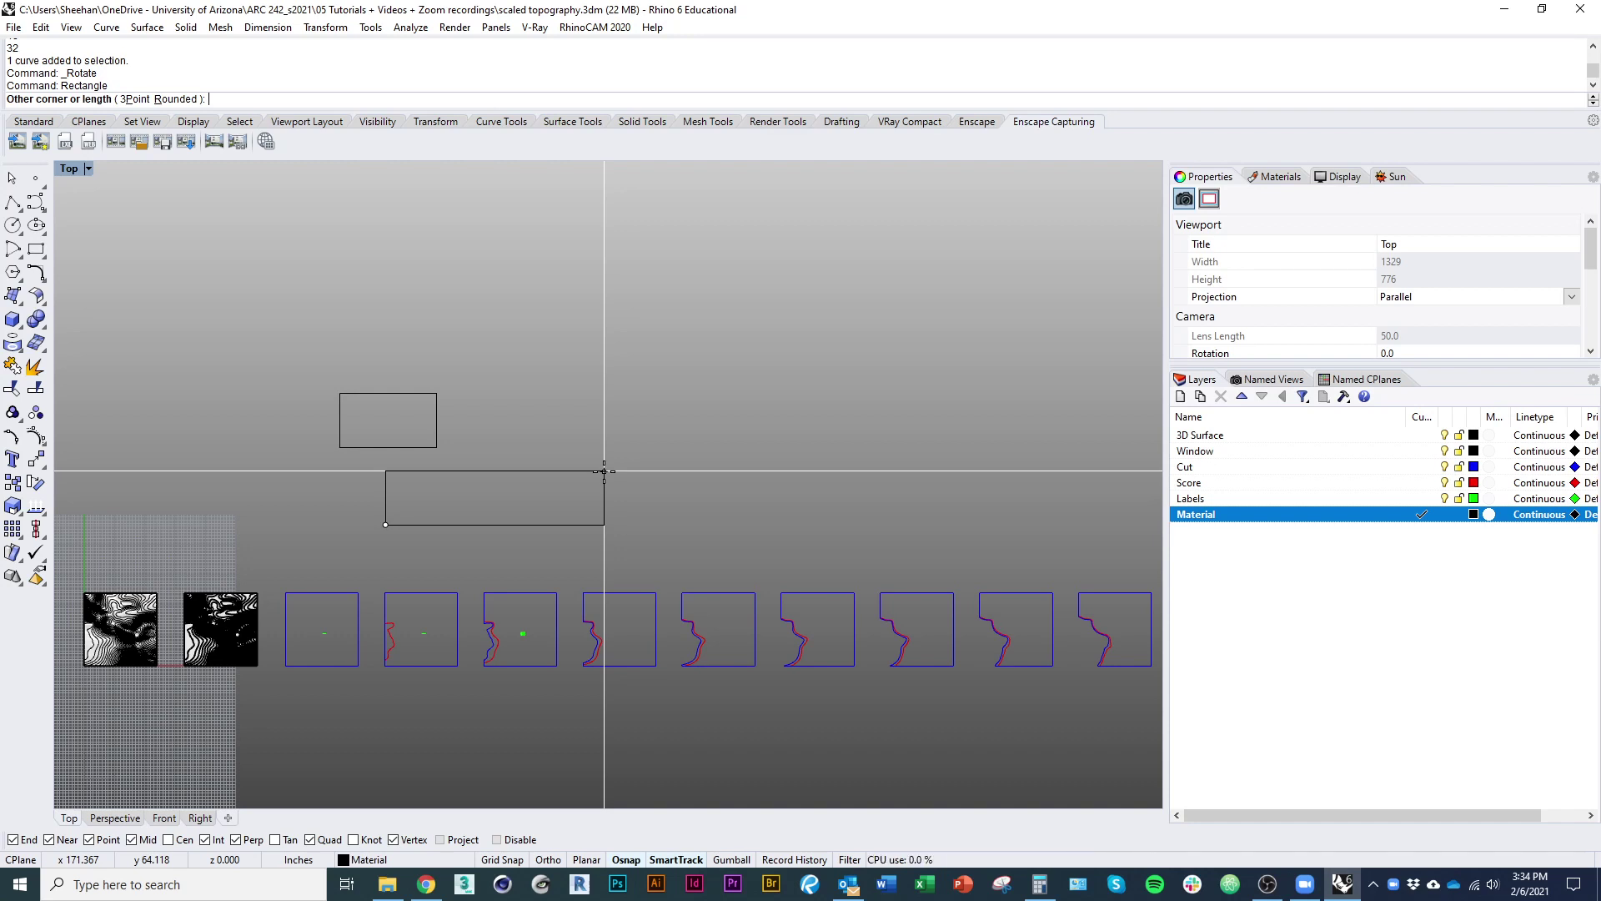
type("24")
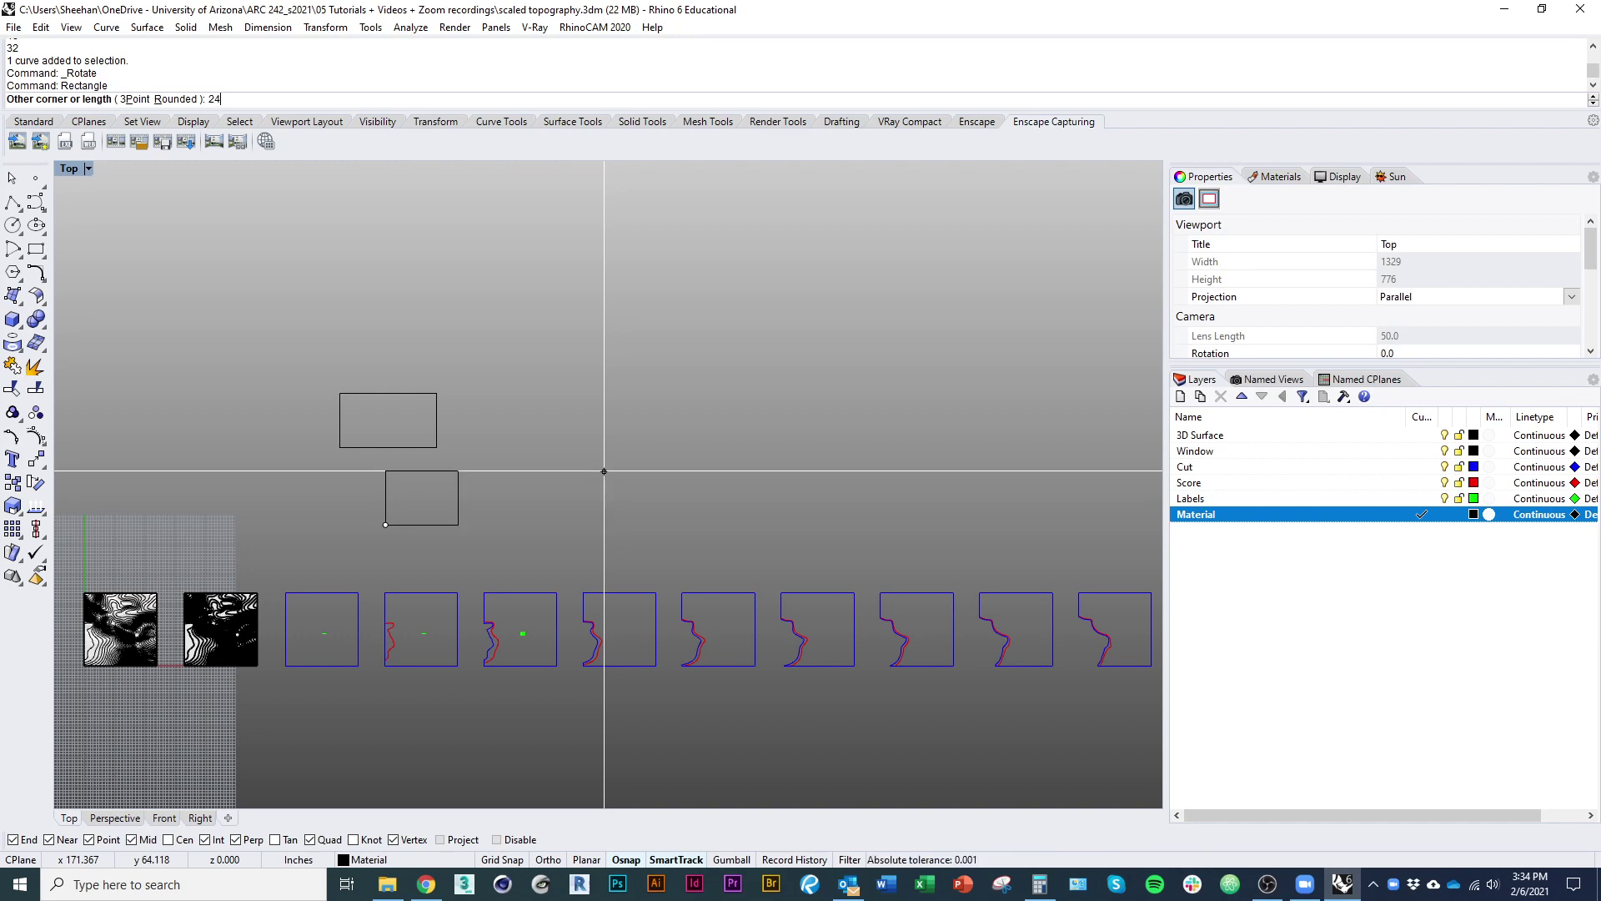
key("Return")
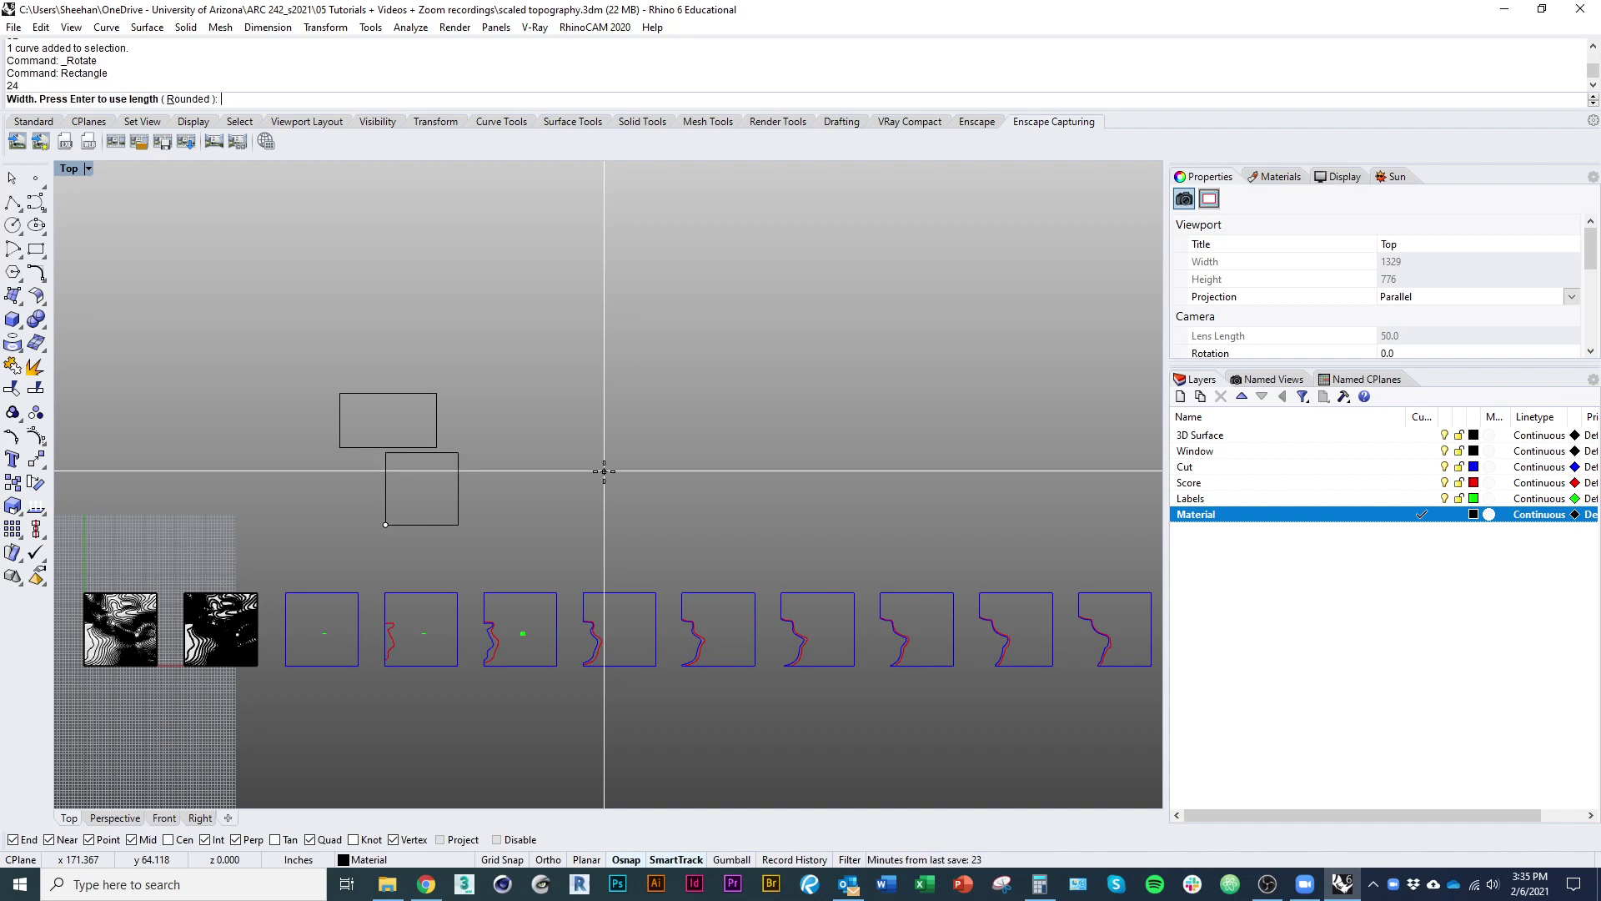
type("32")
key("Return")
scroll(476, 534, "up", 2)
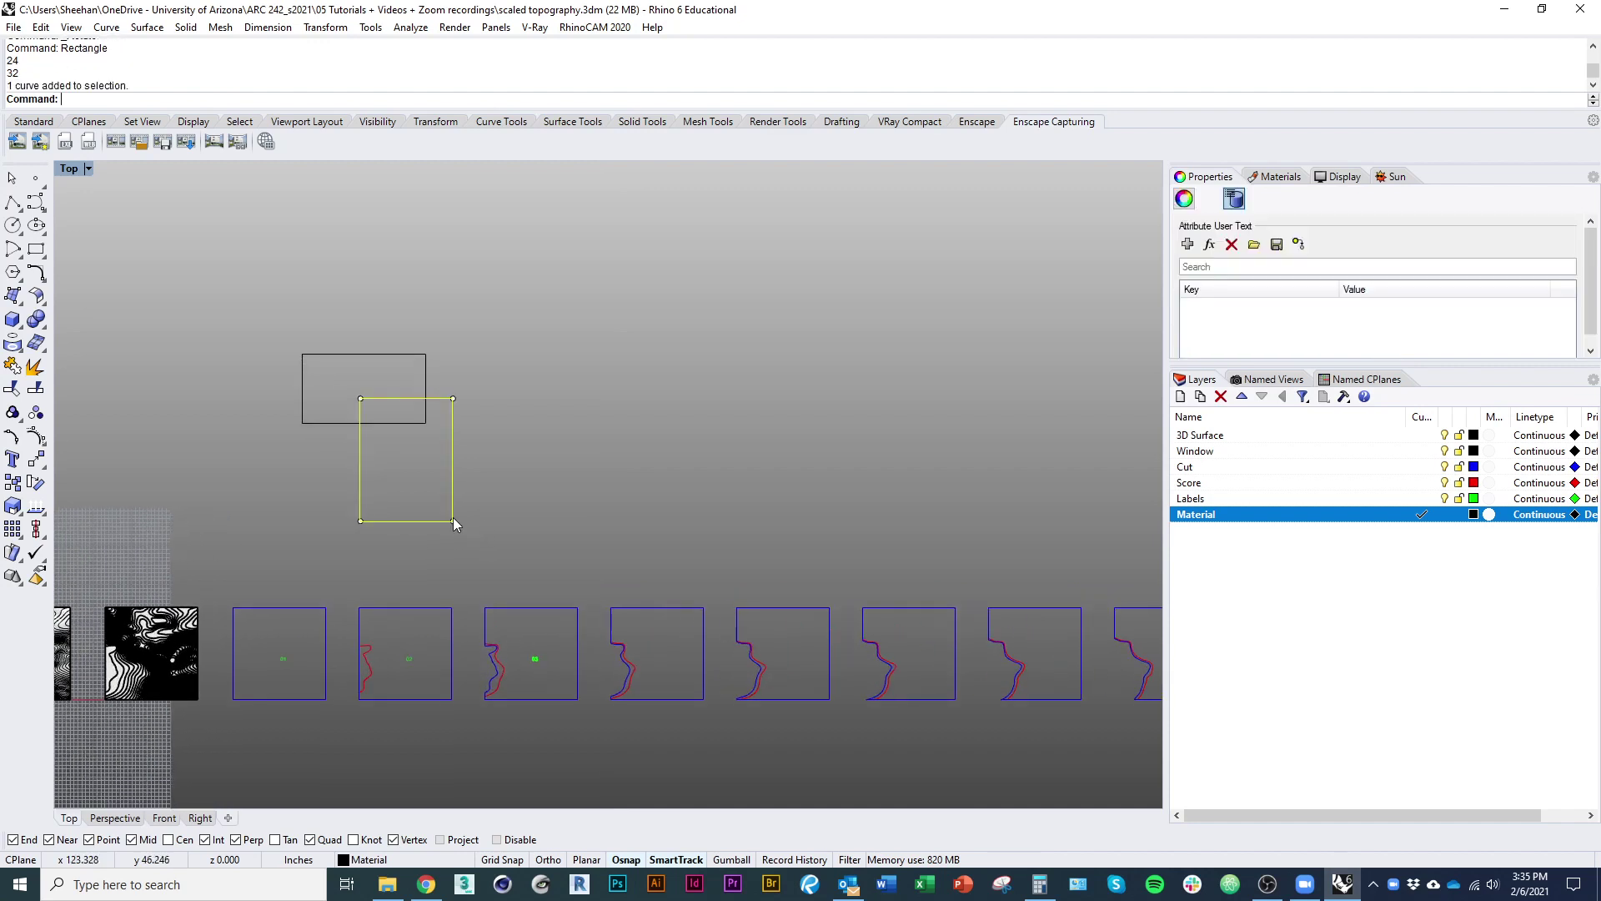
Rotate the 24 by 32 inch rectangle 90 degrees clockwise about its lower-right corner so it lies horizontally
right_click_drag(486, 502, 561, 537)
scroll(553, 514, "up", 2)
type("ro")
key("Return")
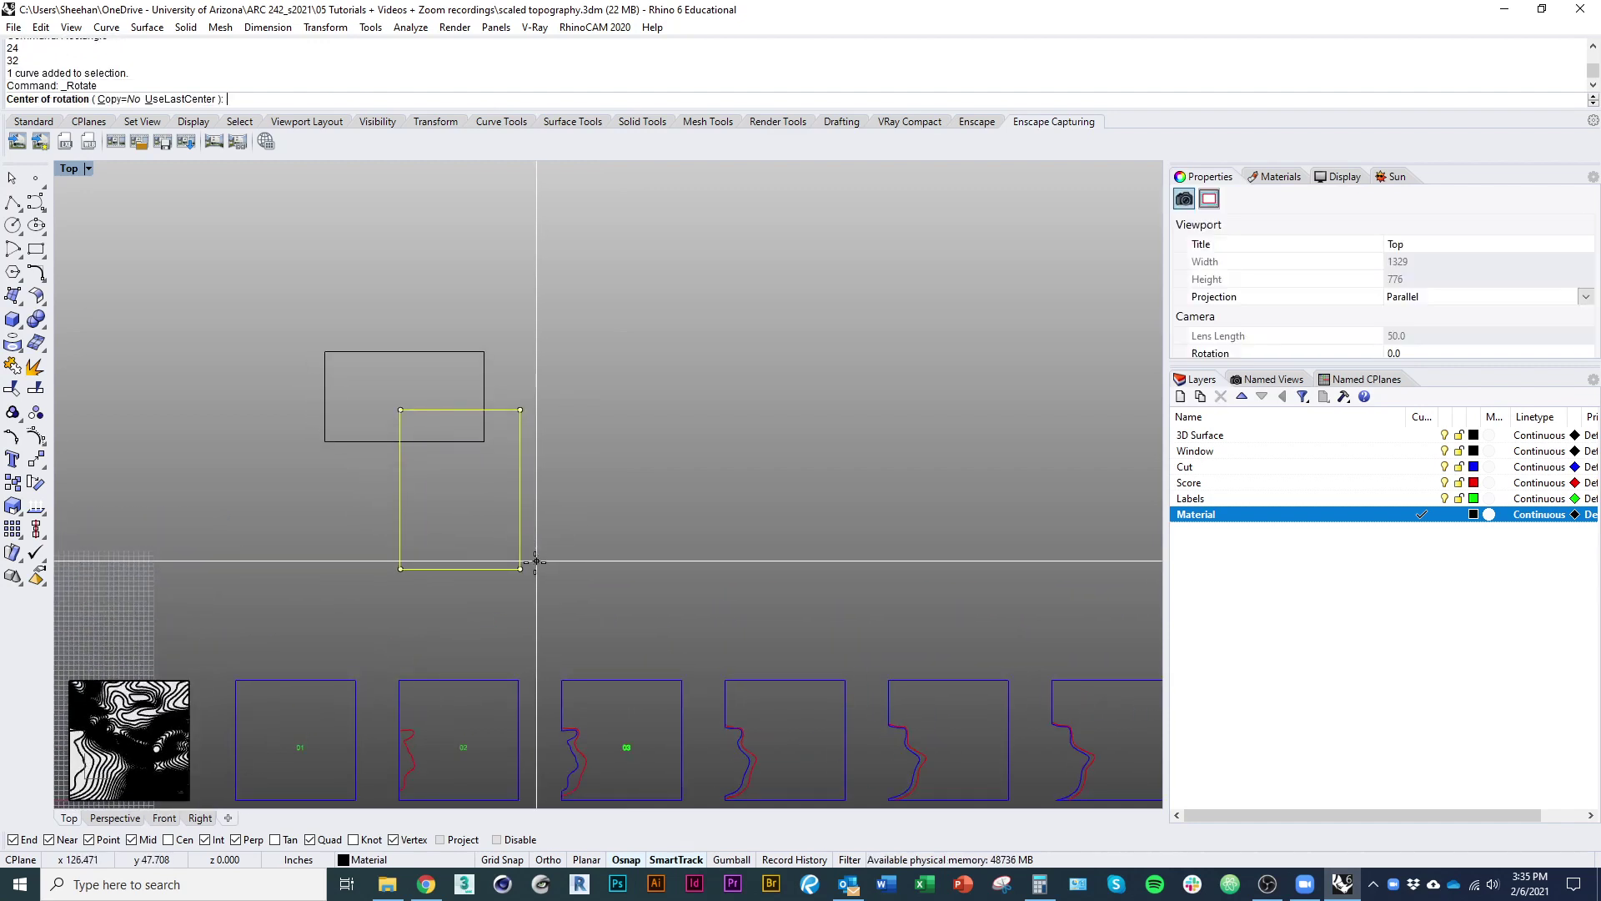
left_click(519, 569)
left_click(520, 410)
left_click(779, 531)
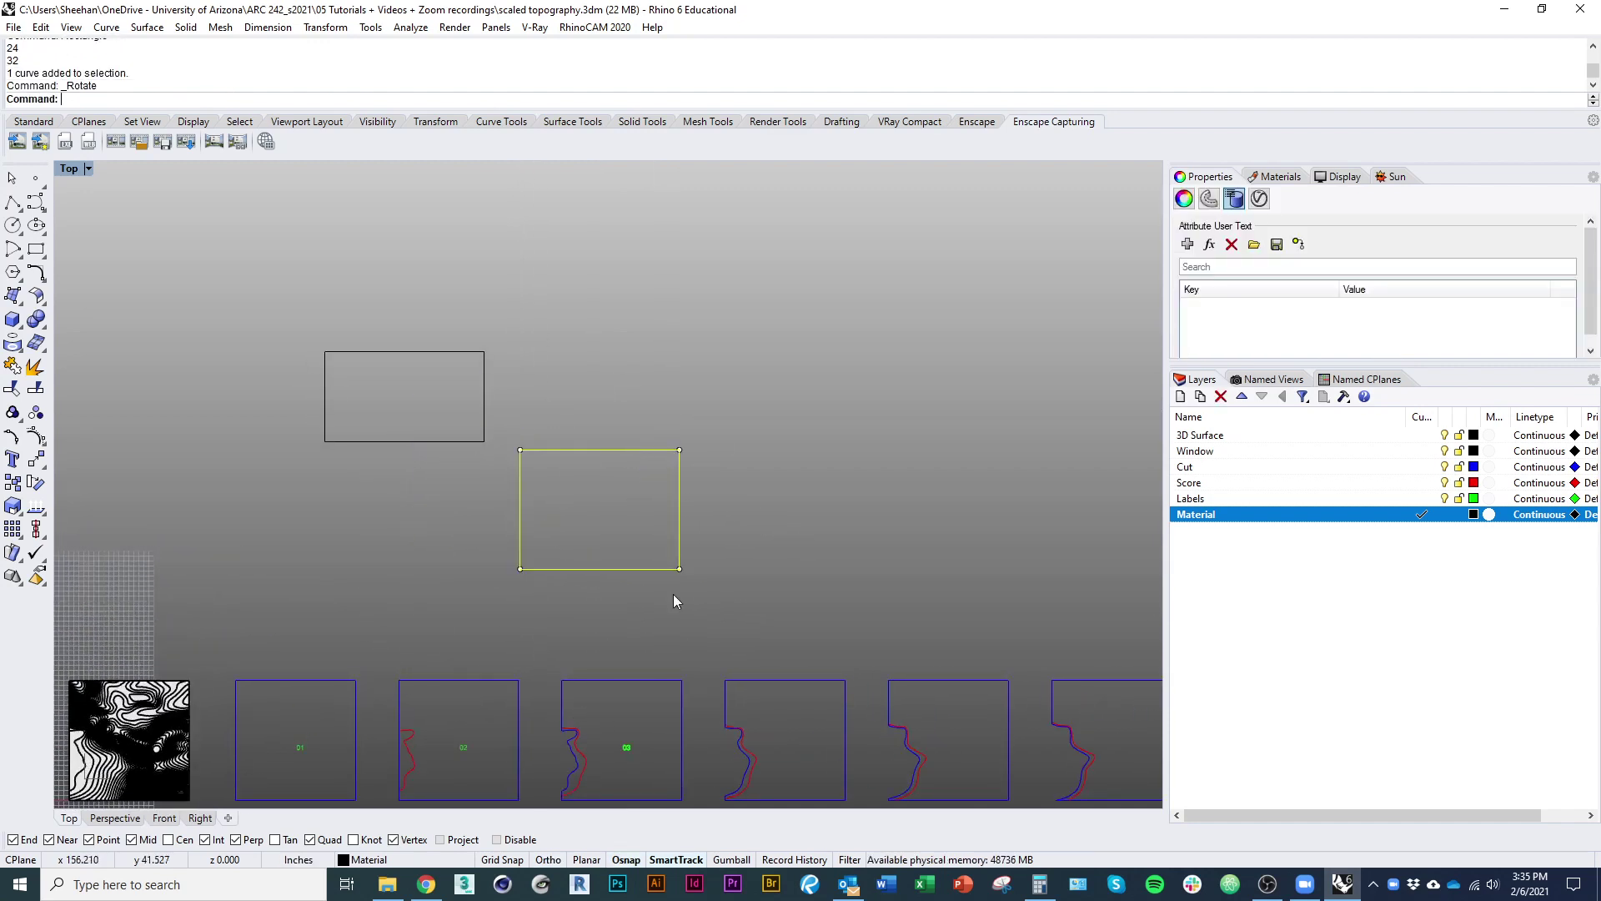
Move the 24 by 32 inch material sheet below the 18 by 32 inch sheet, then farther right above the row of contour layers
right_click_drag(622, 575, 687, 582)
left_click_drag(687, 580, 557, 621)
left_click(693, 633)
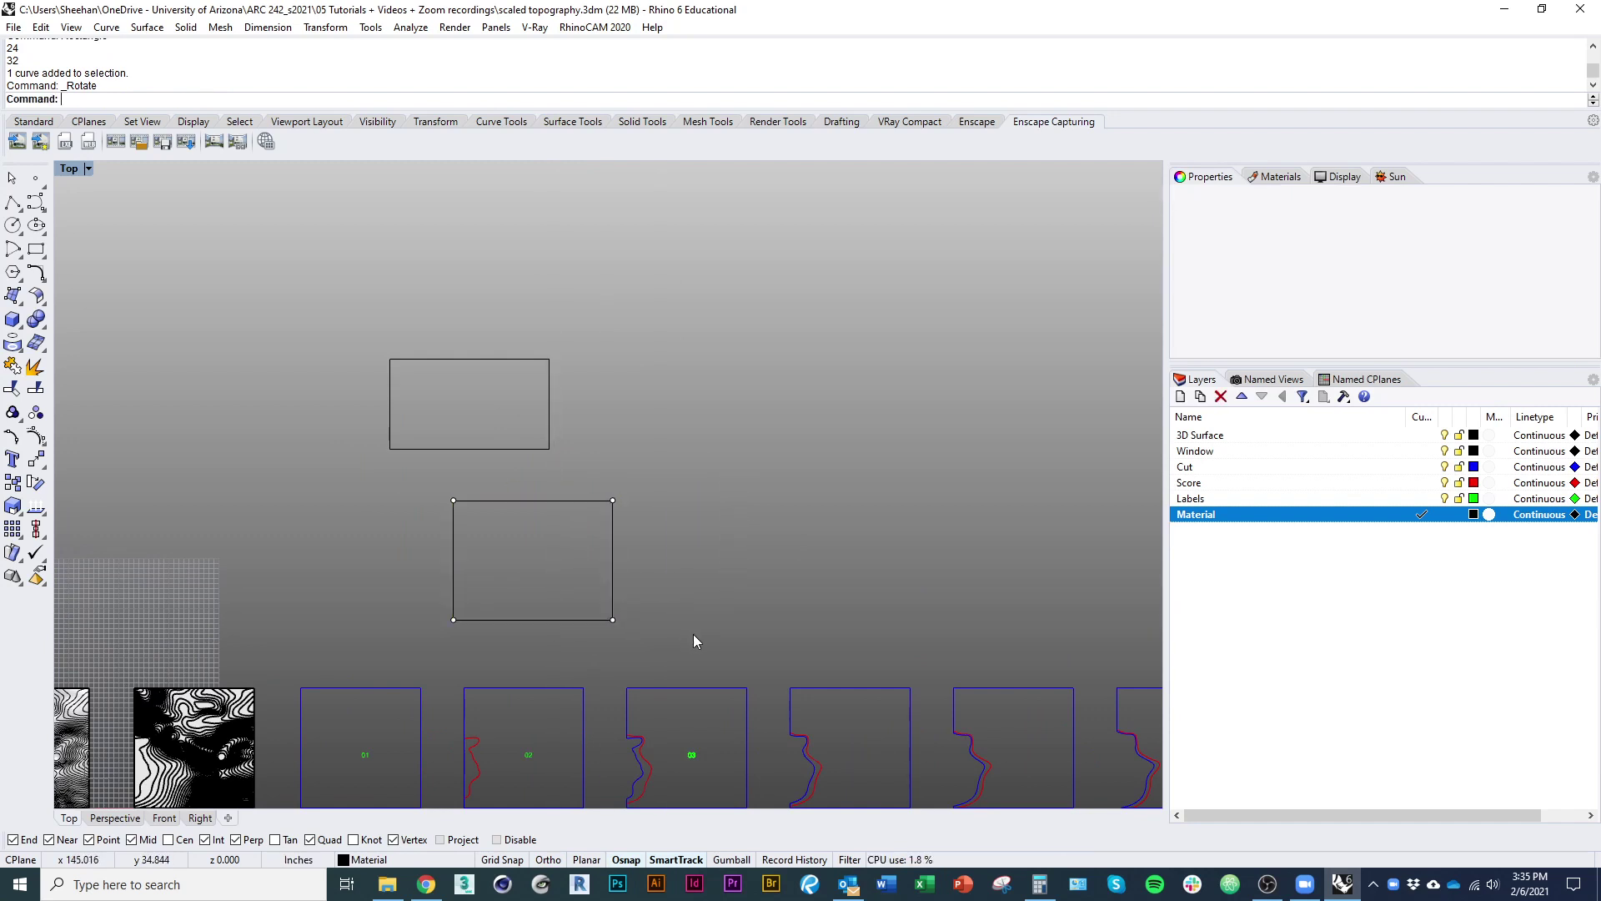
right_click_drag(703, 635, 512, 547)
scroll(512, 547, "down", 2)
left_click_drag(438, 534, 680, 500)
Try placing contour layer 02 with its label onto the 18 by 32 inch material sheet, then undo the move
left_click_drag(443, 734, 328, 541)
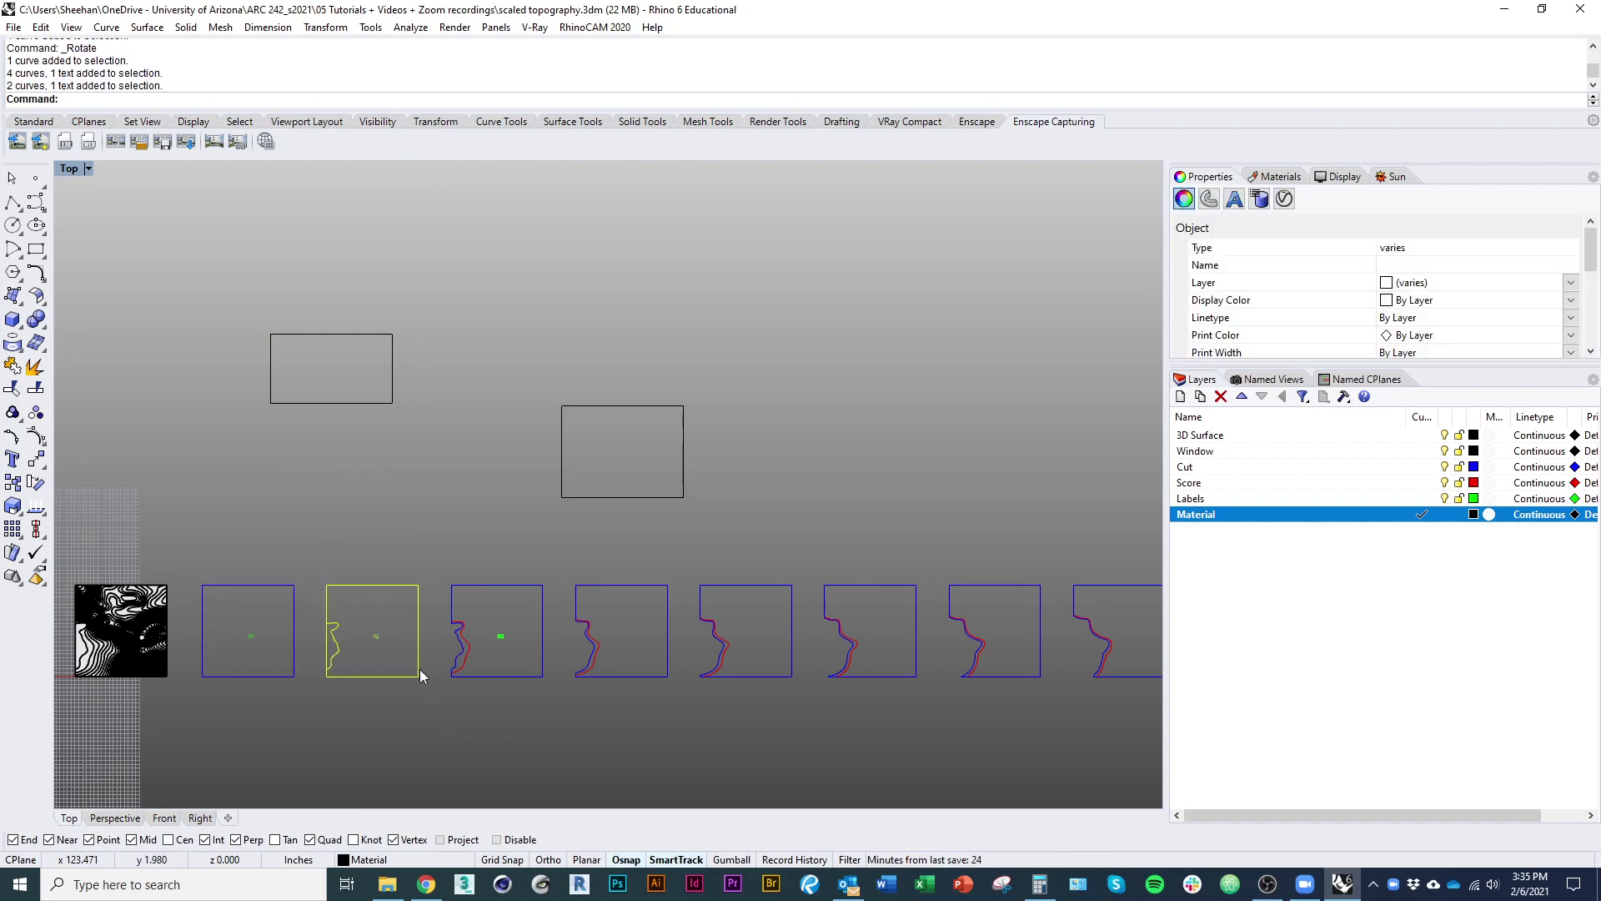
left_click_drag(417, 670, 375, 411)
key("ctrl+z")
left_click(556, 717)
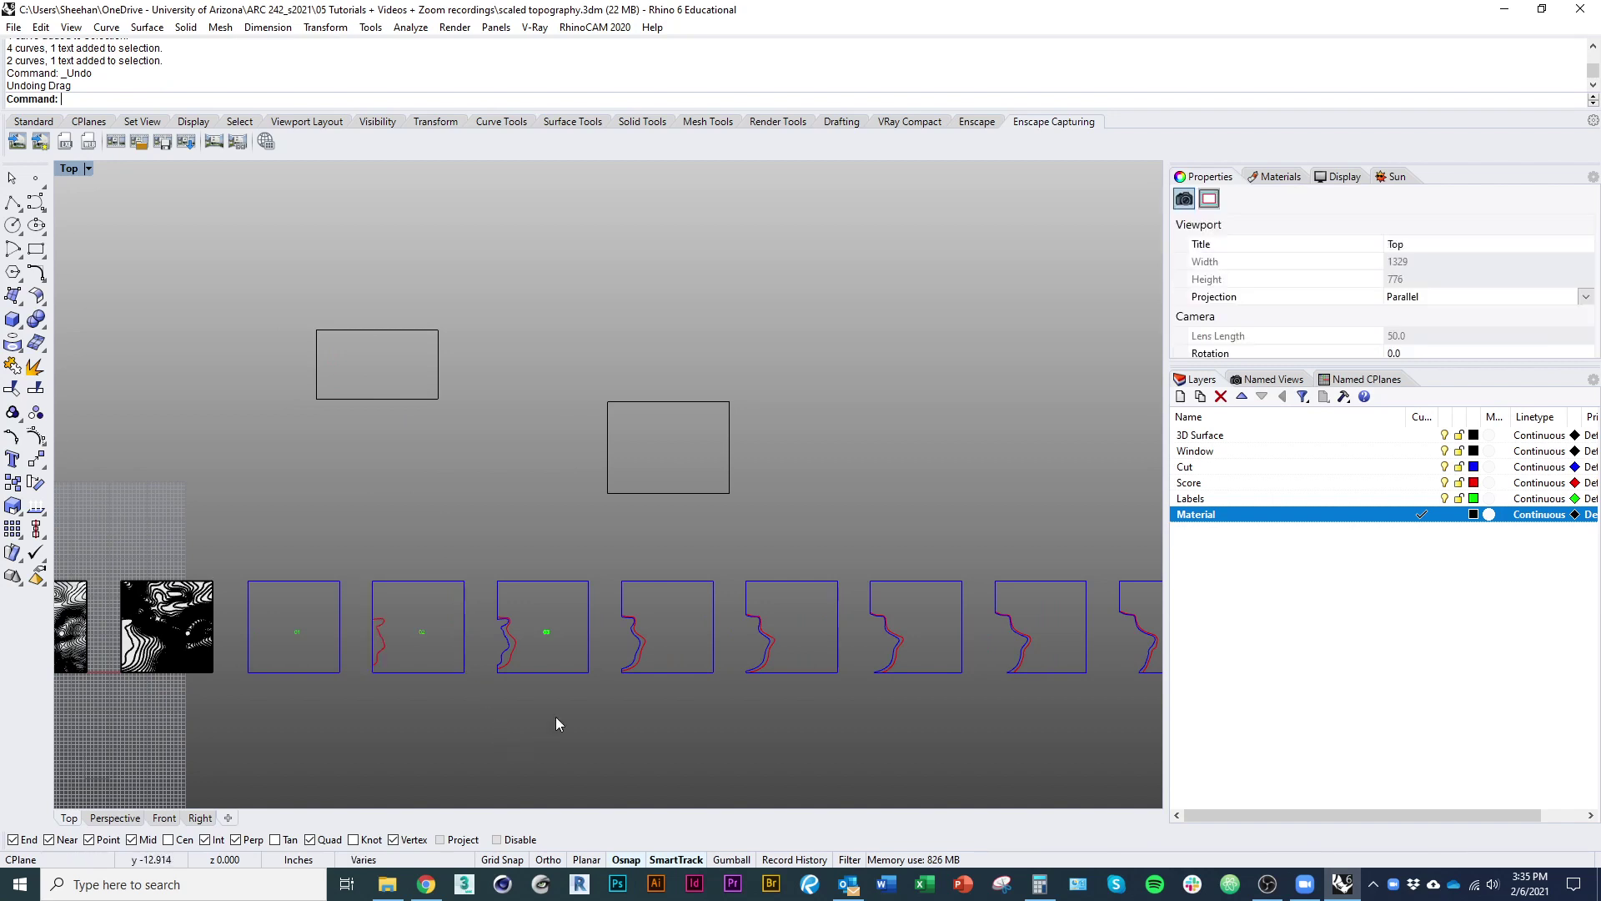
Draw a vertical polyline through contour layer 02 from its top edge's midpoint to its bottom edge's midpoint
right_click_drag(591, 560, 459, 537)
right_click_drag(418, 625, 451, 646, "ctrl")
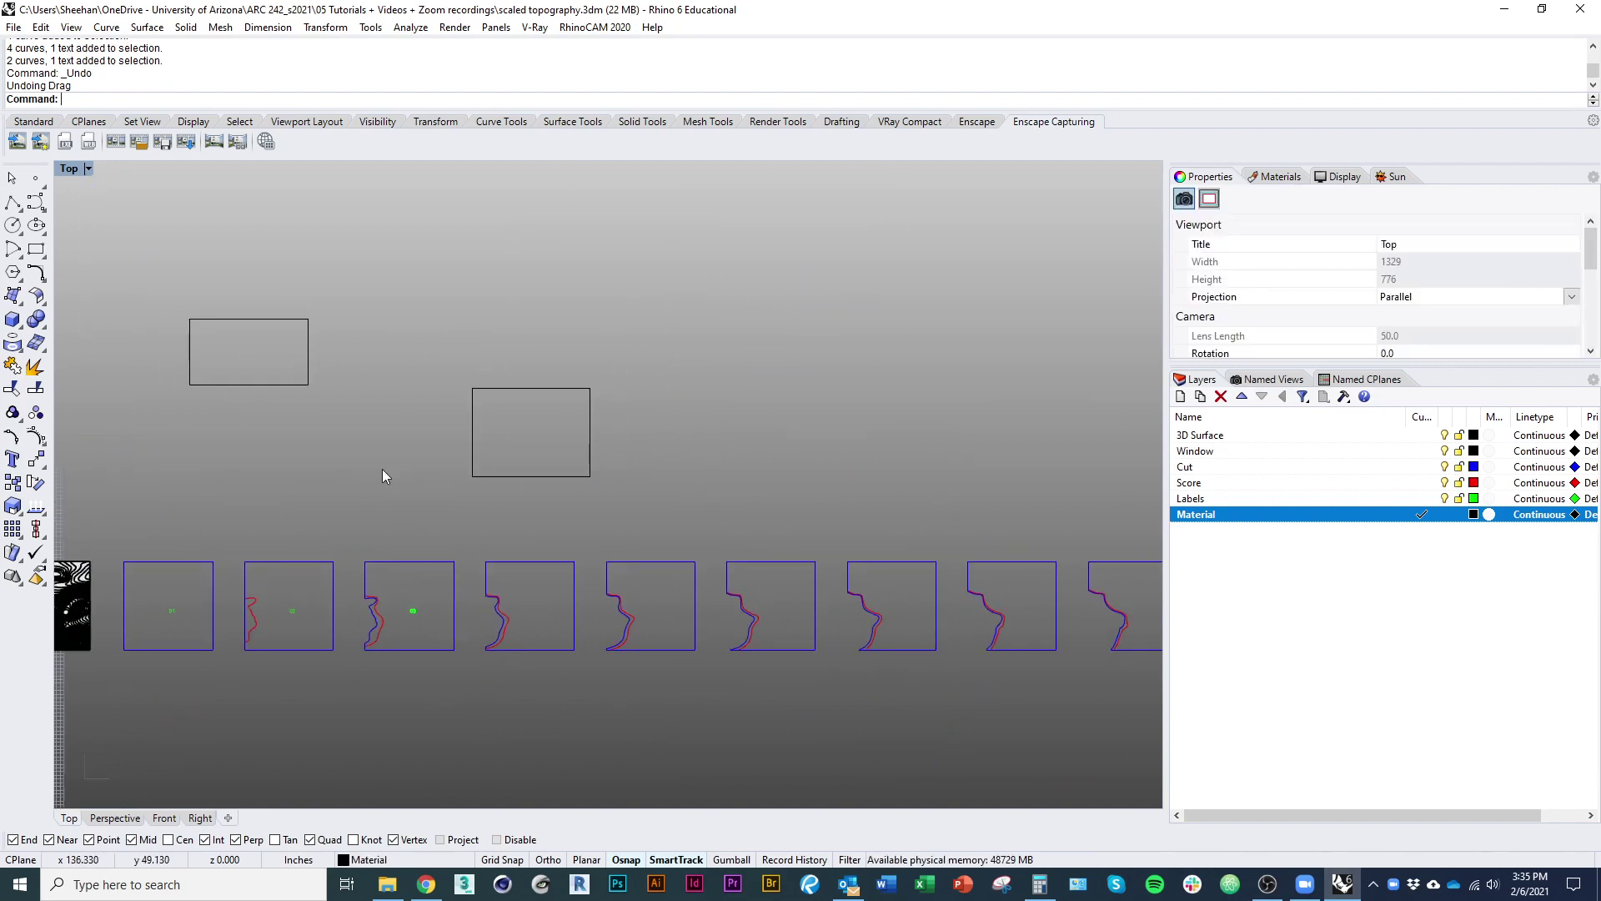
left_click_drag(383, 273, 177, 432)
right_click_drag(207, 453, 337, 523)
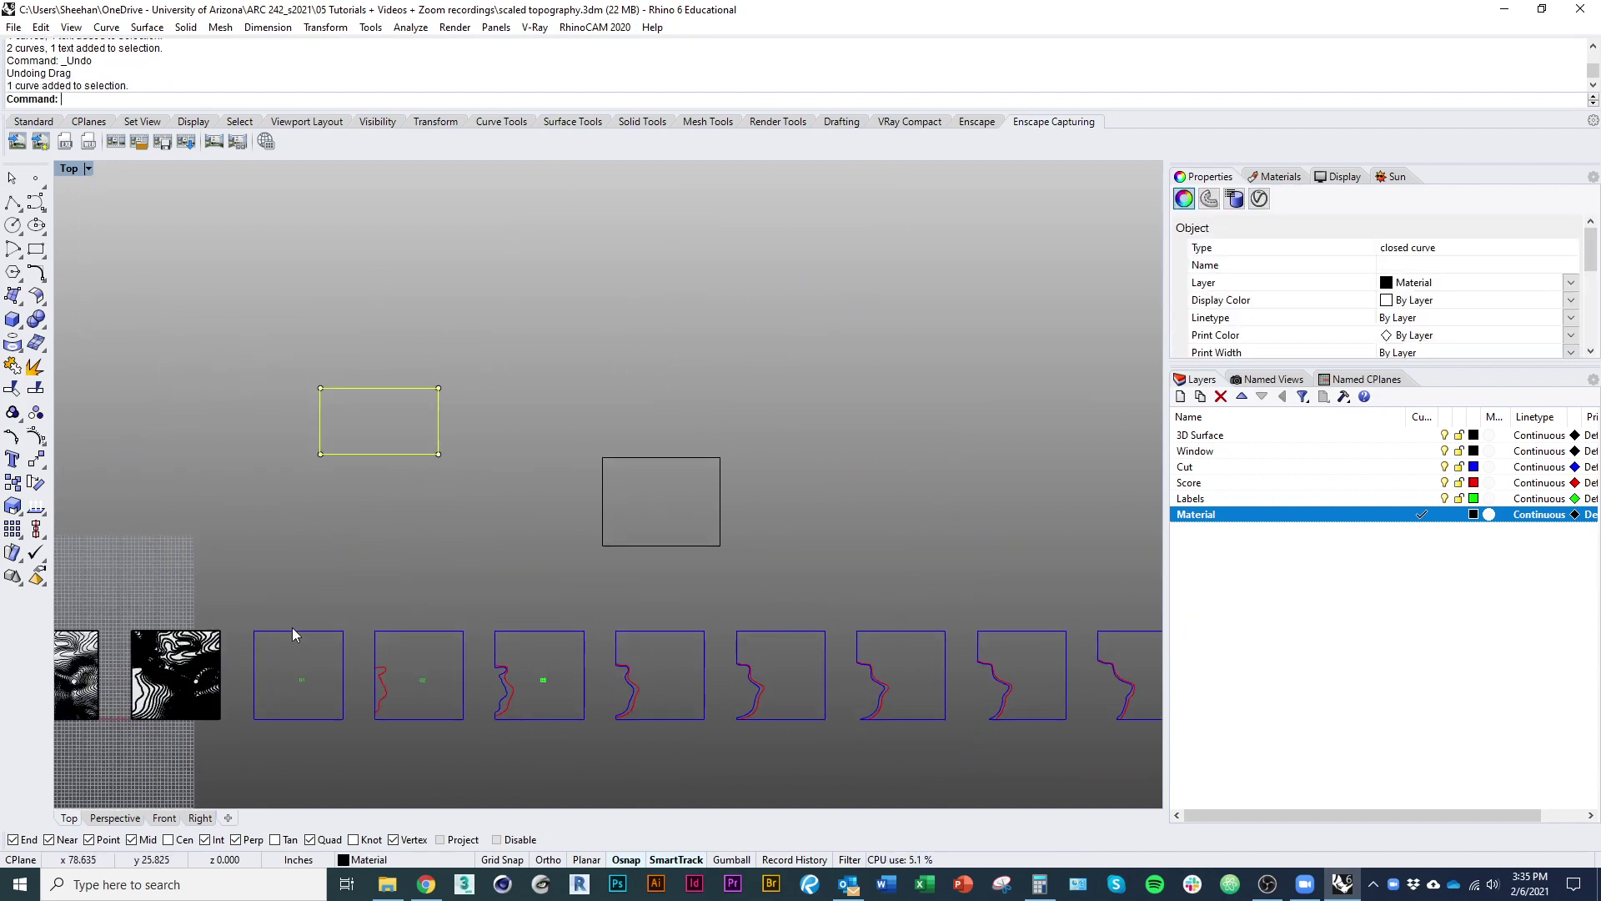
right_click_drag(447, 558, 514, 475)
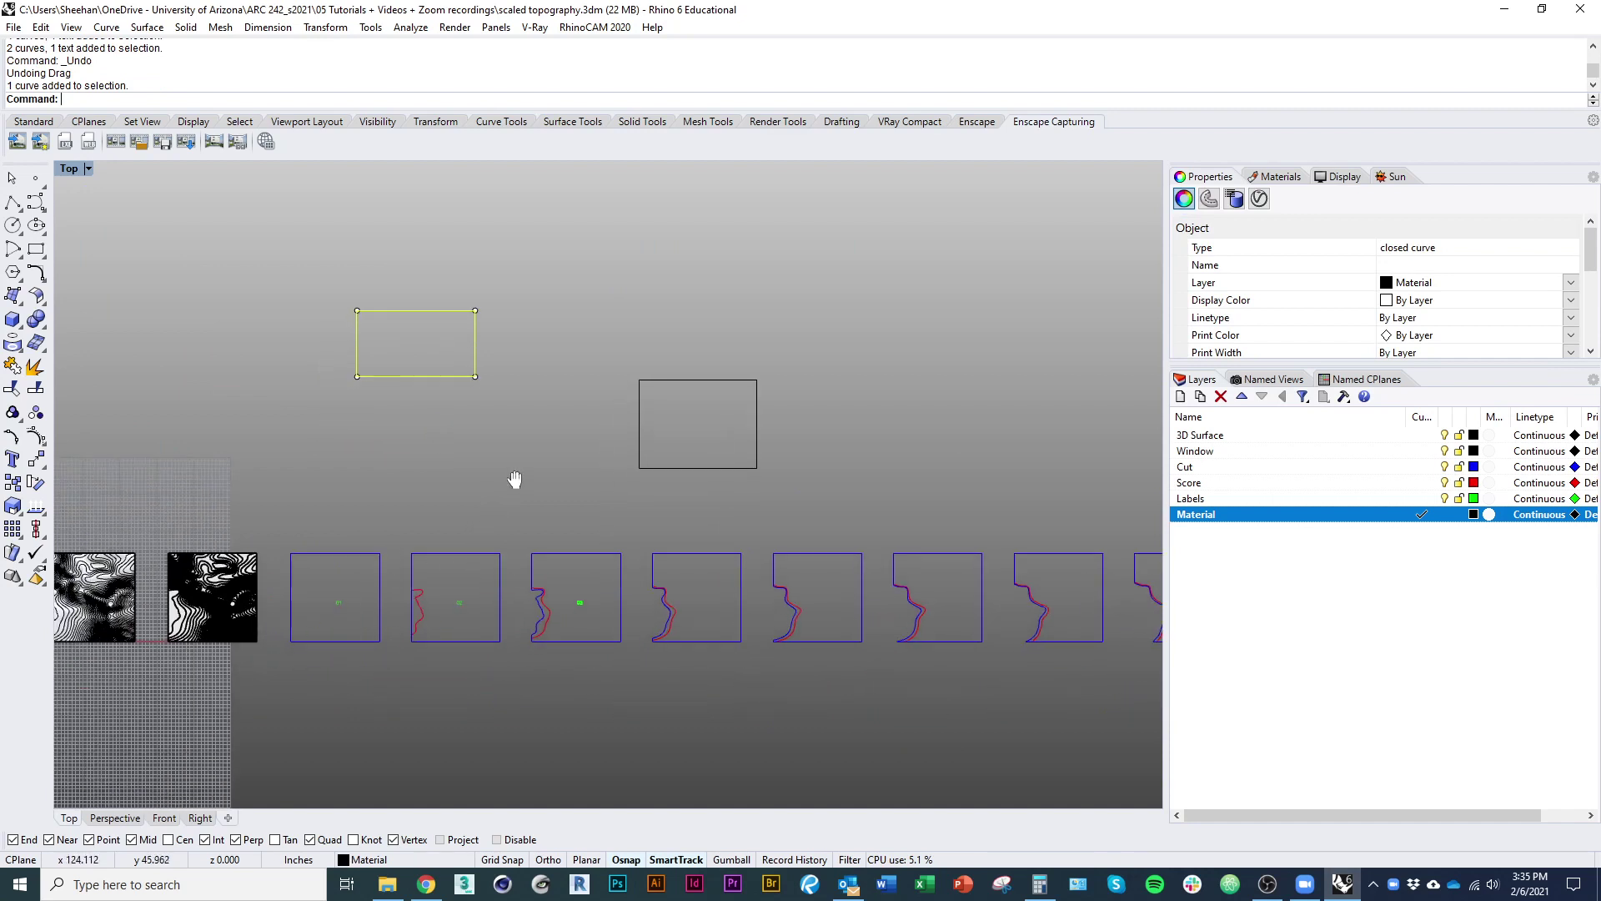
scroll(429, 597, "up", 5)
right_click(527, 523)
left_click(527, 457)
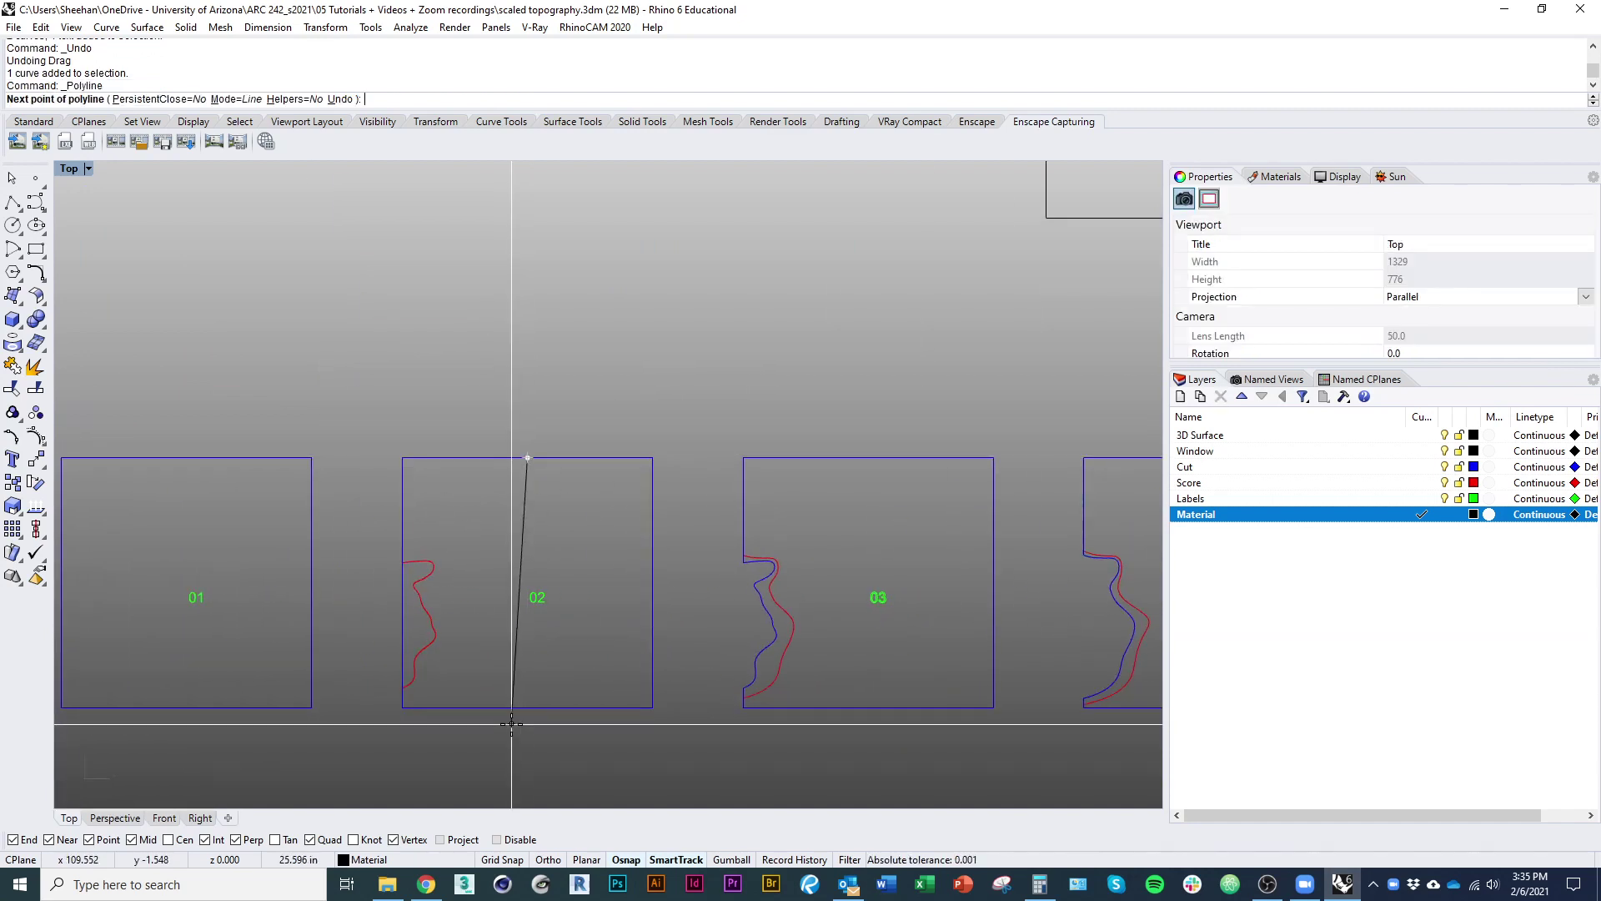
left_click(527, 707)
right_click(586, 714)
Draw a horizontal polyline across contour layer 03 from its inner cut curve to just past the square's right edge
right_click_drag(759, 594, 597, 558)
right_click(597, 558)
left_click(592, 548)
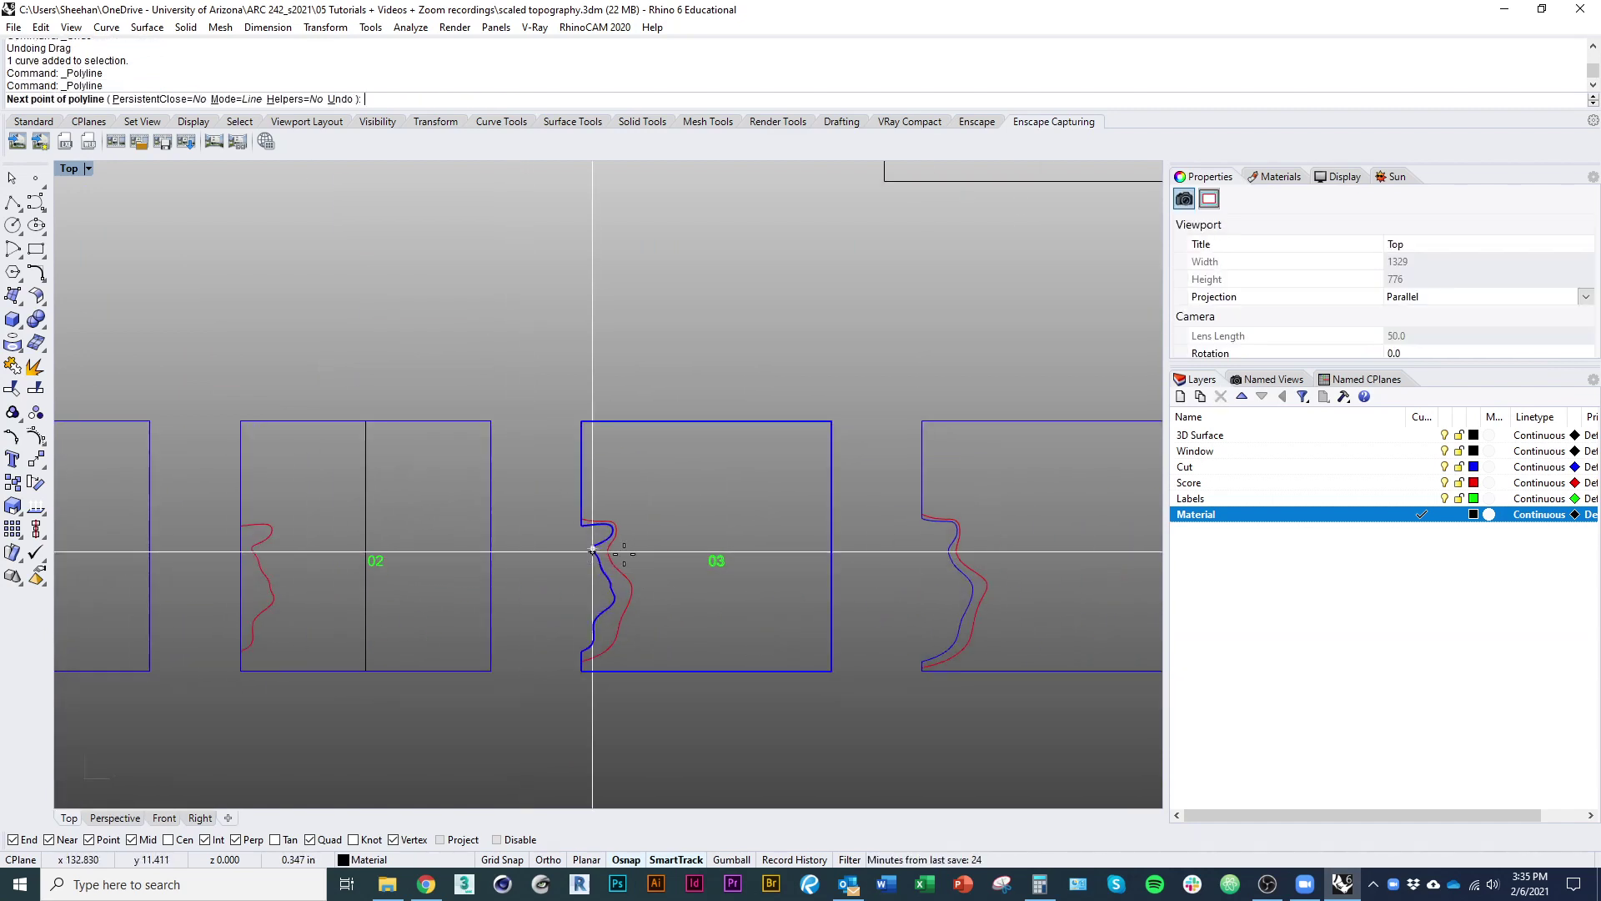
left_click(863, 548)
right_click(844, 567)
scroll(696, 557, "down", 3)
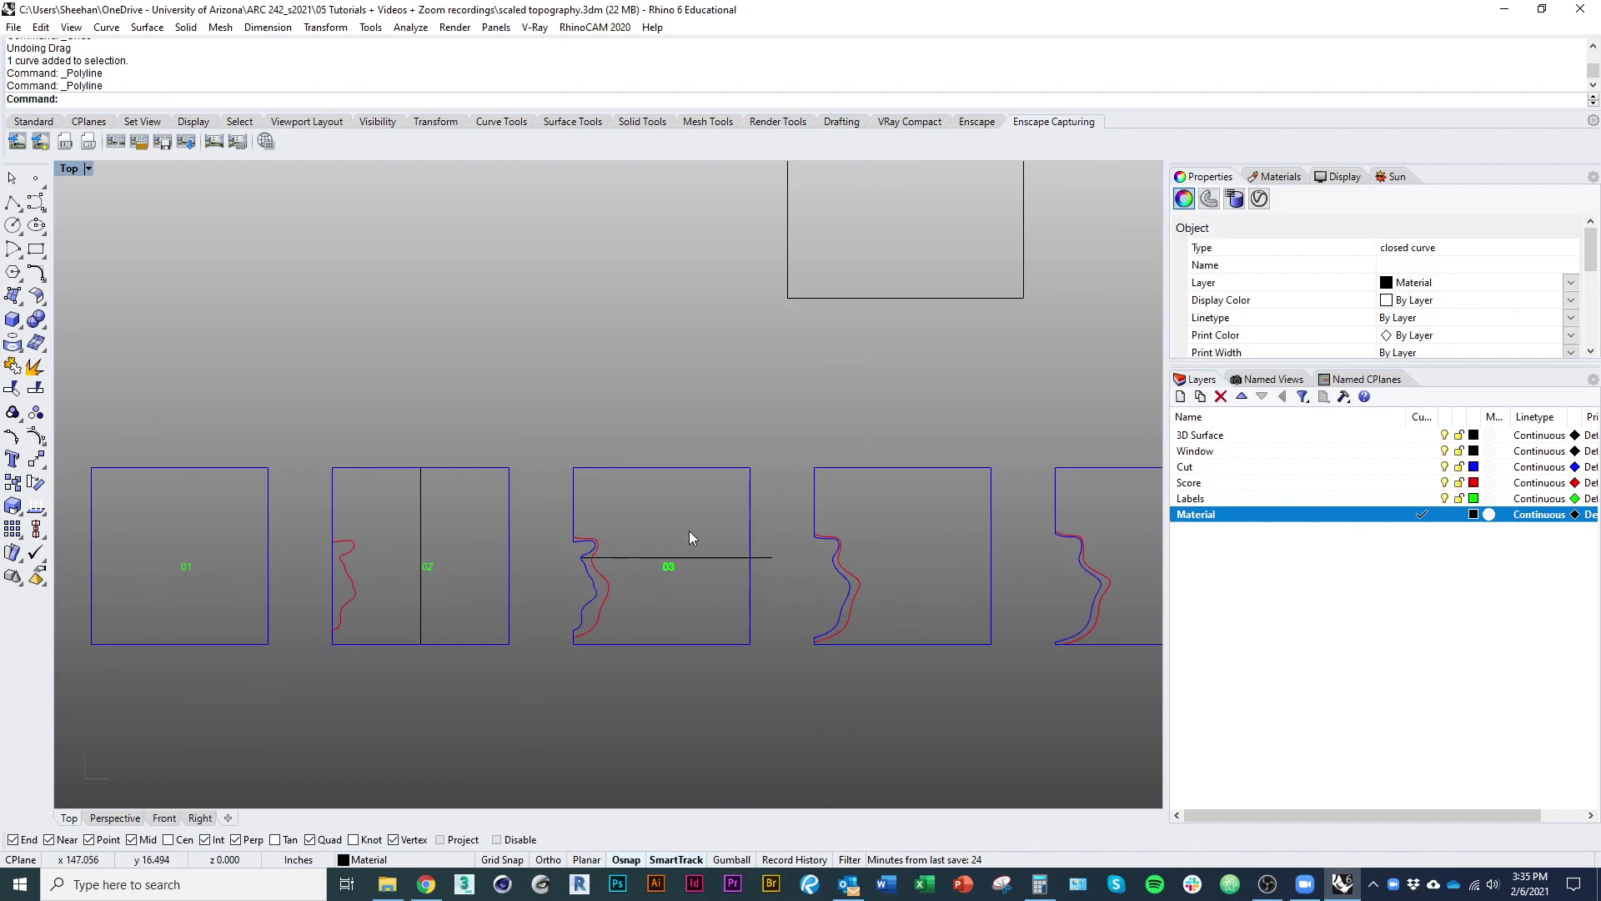
scroll(584, 534, "down", 5)
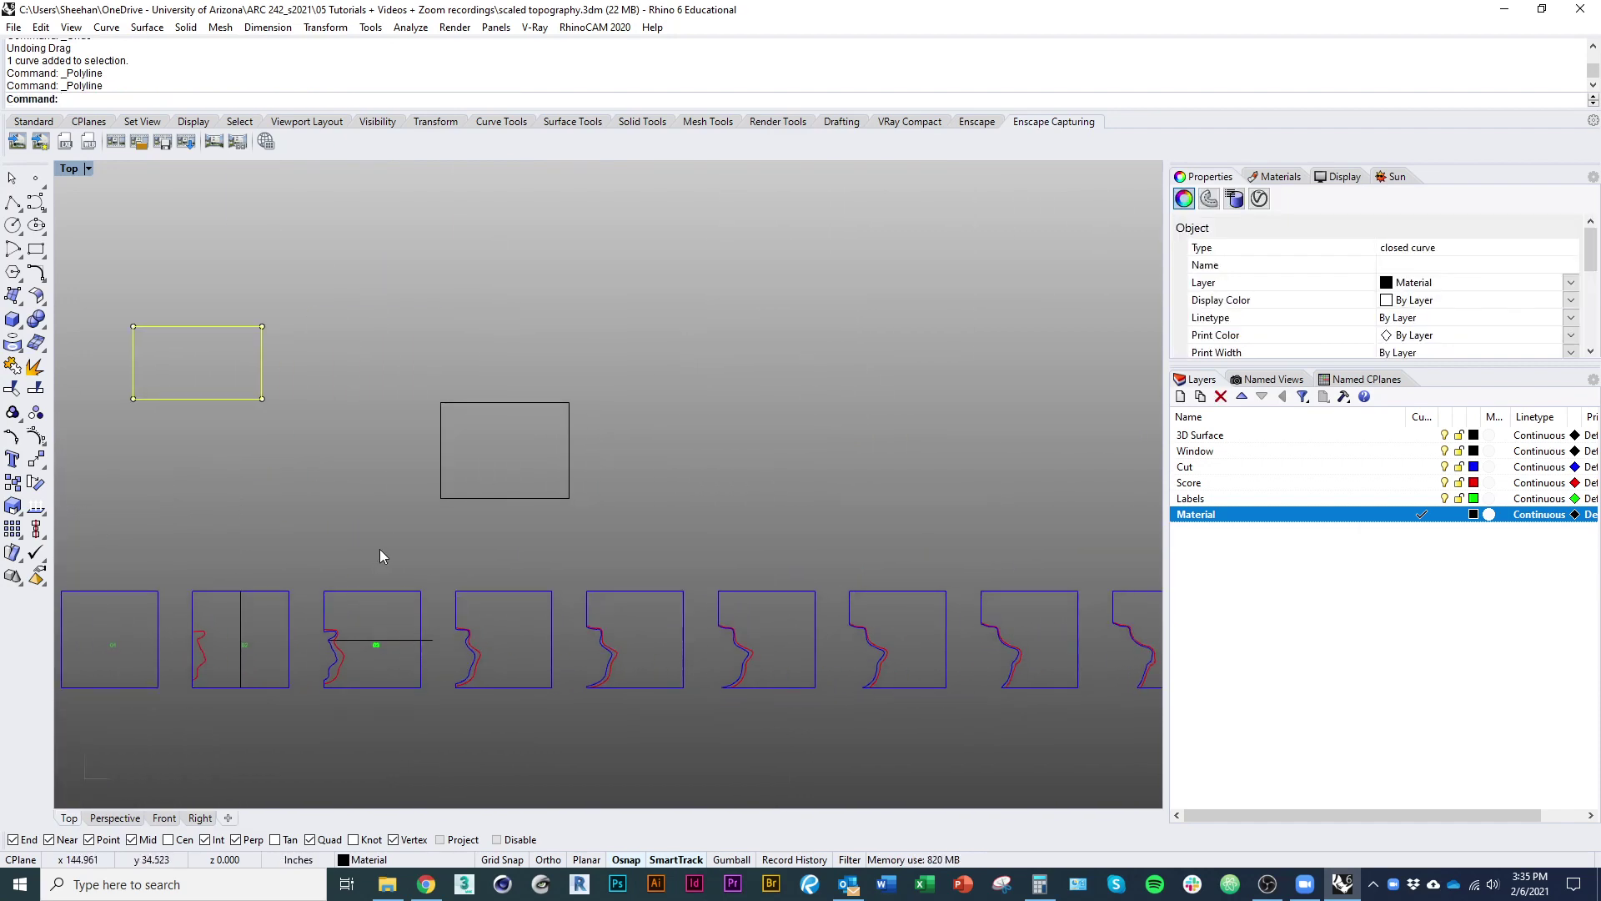
Undo the two dividing polylines drawn across contour layers 02 and 03
key("Escape")
right_click_drag(318, 604, 600, 578)
key("ctrl+z")
key("ctrl+z")
right_click_drag(708, 558, 561, 557)
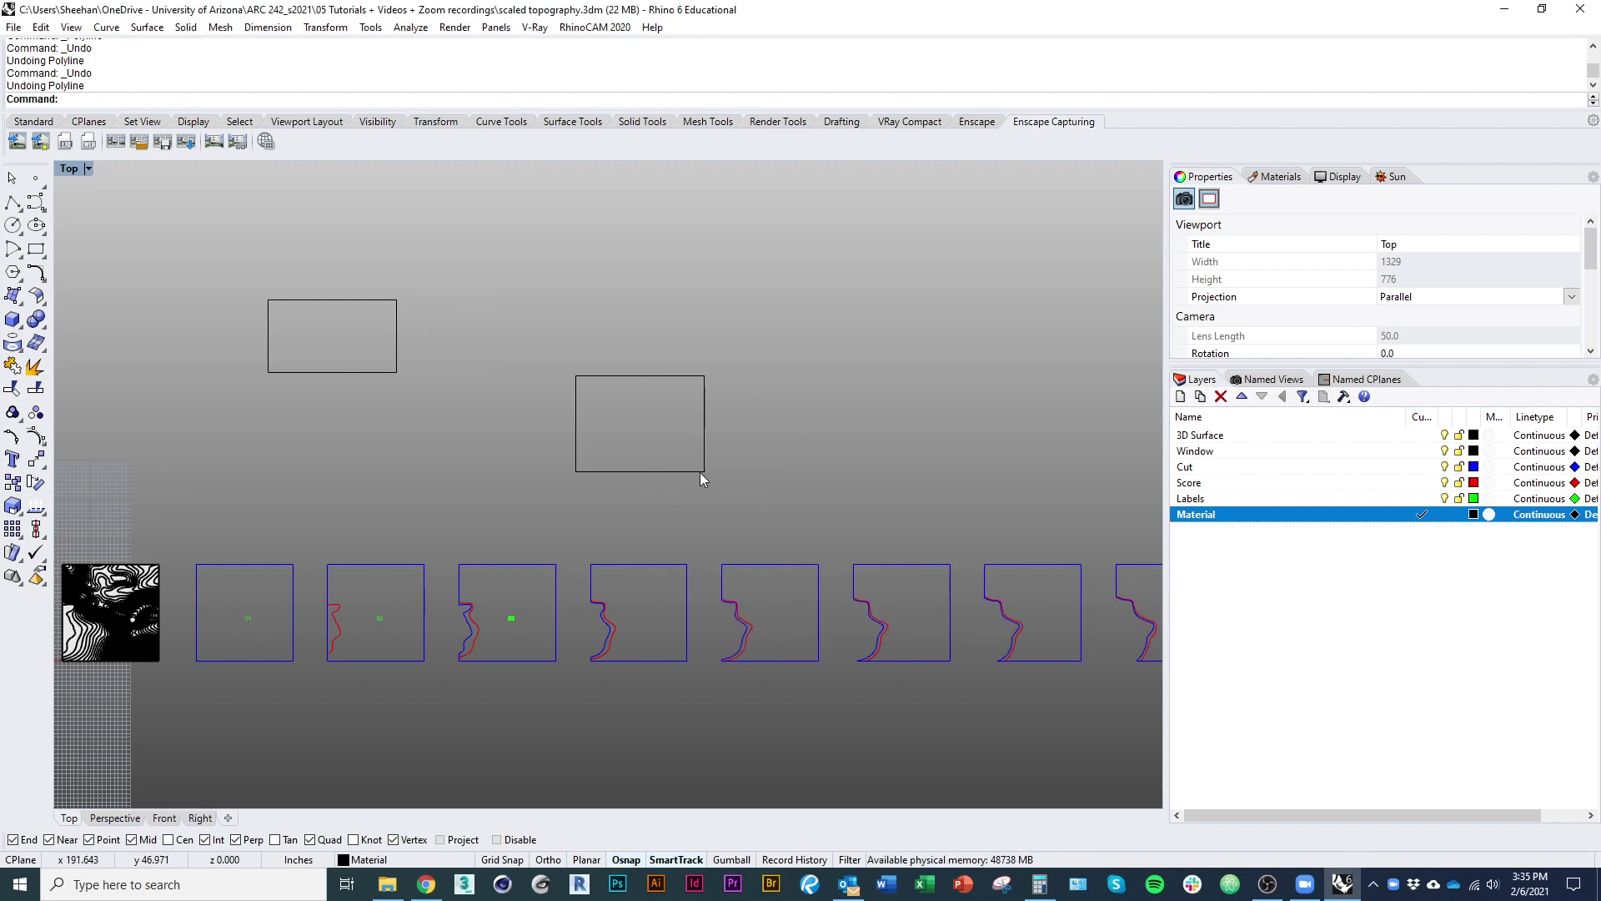
Move the 24 by 32 inch material sheet back left, just below the 18 by 32 inch sheet
left_click_drag(699, 472, 463, 514)
mouse_move(478, 510)
right_mouse_down()
mouse_move(370, 534)
mouse_move(466, 534)
right_mouse_up()
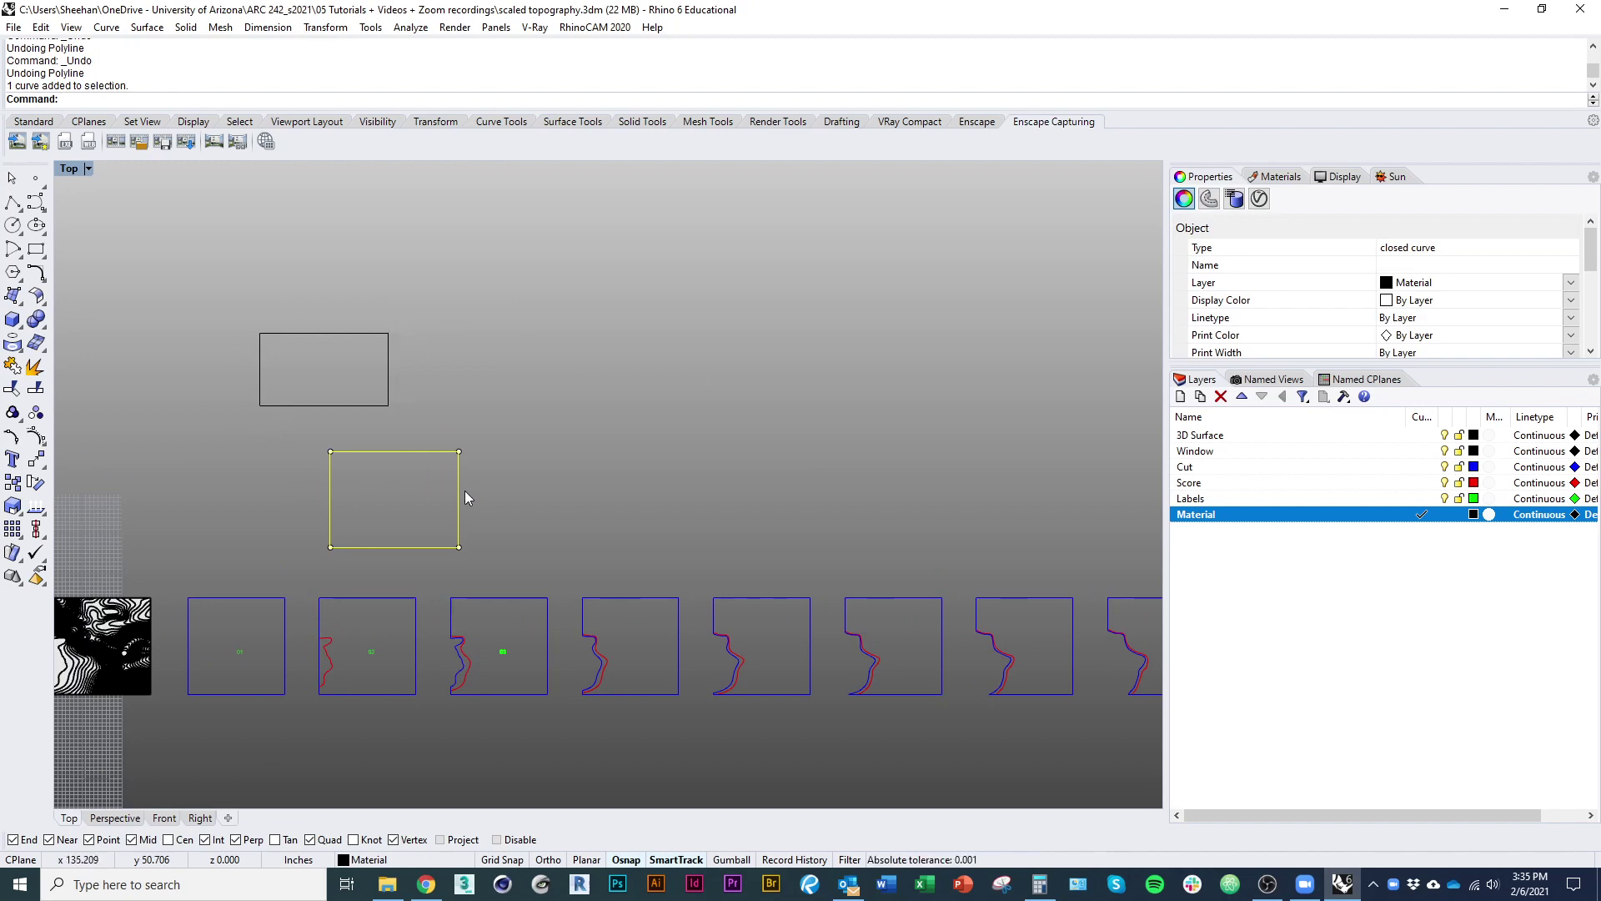
left_click(530, 536)
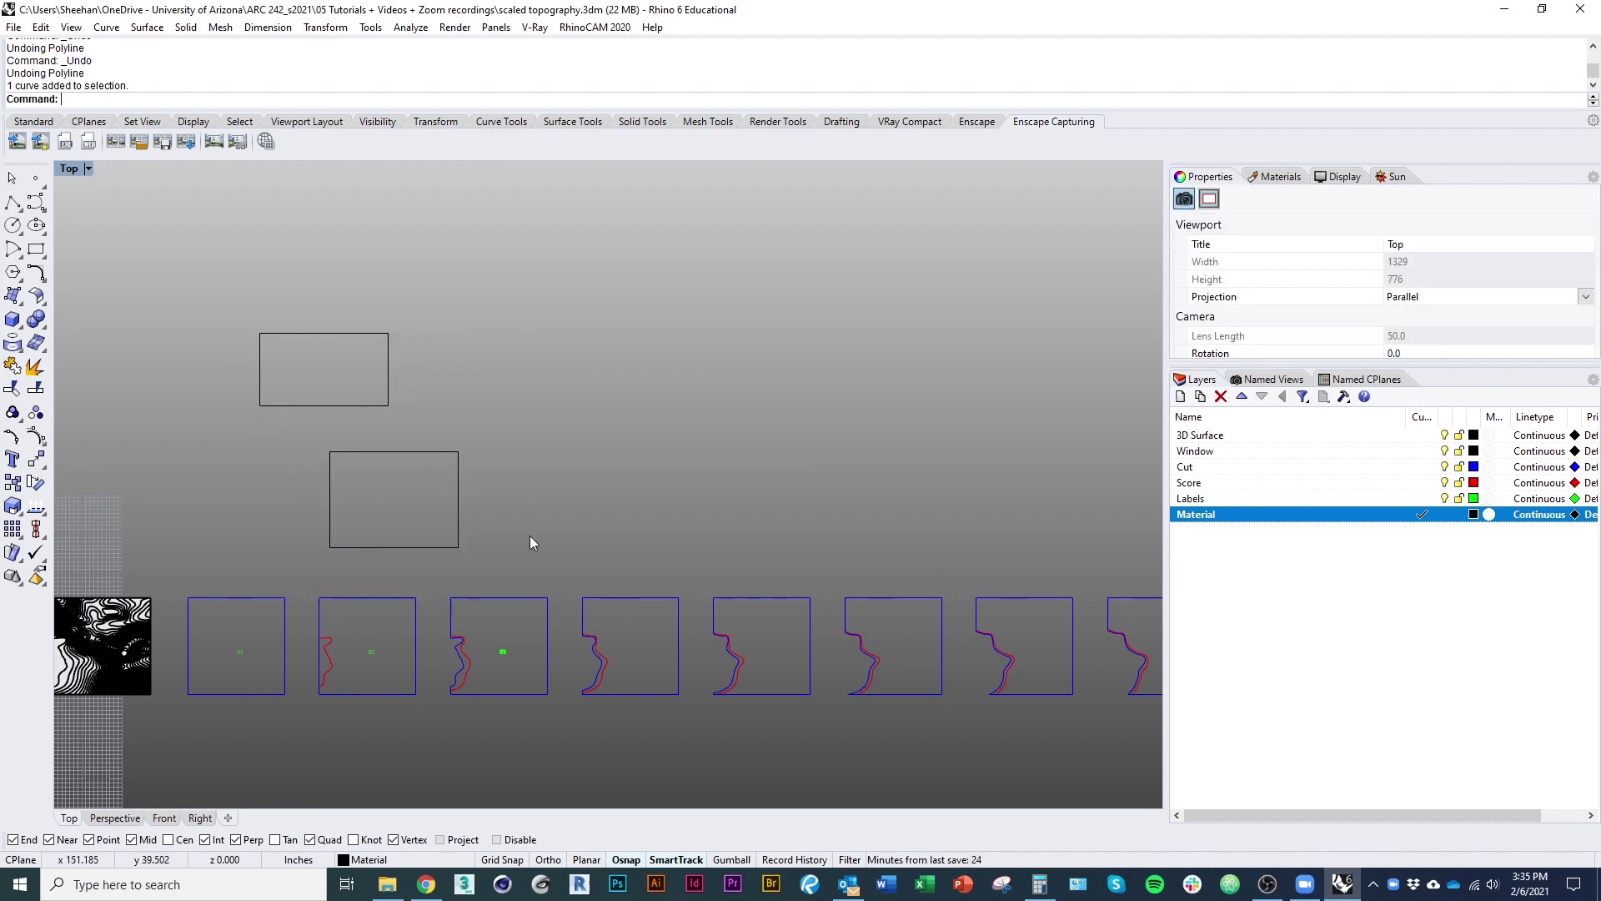
left_click(458, 549)
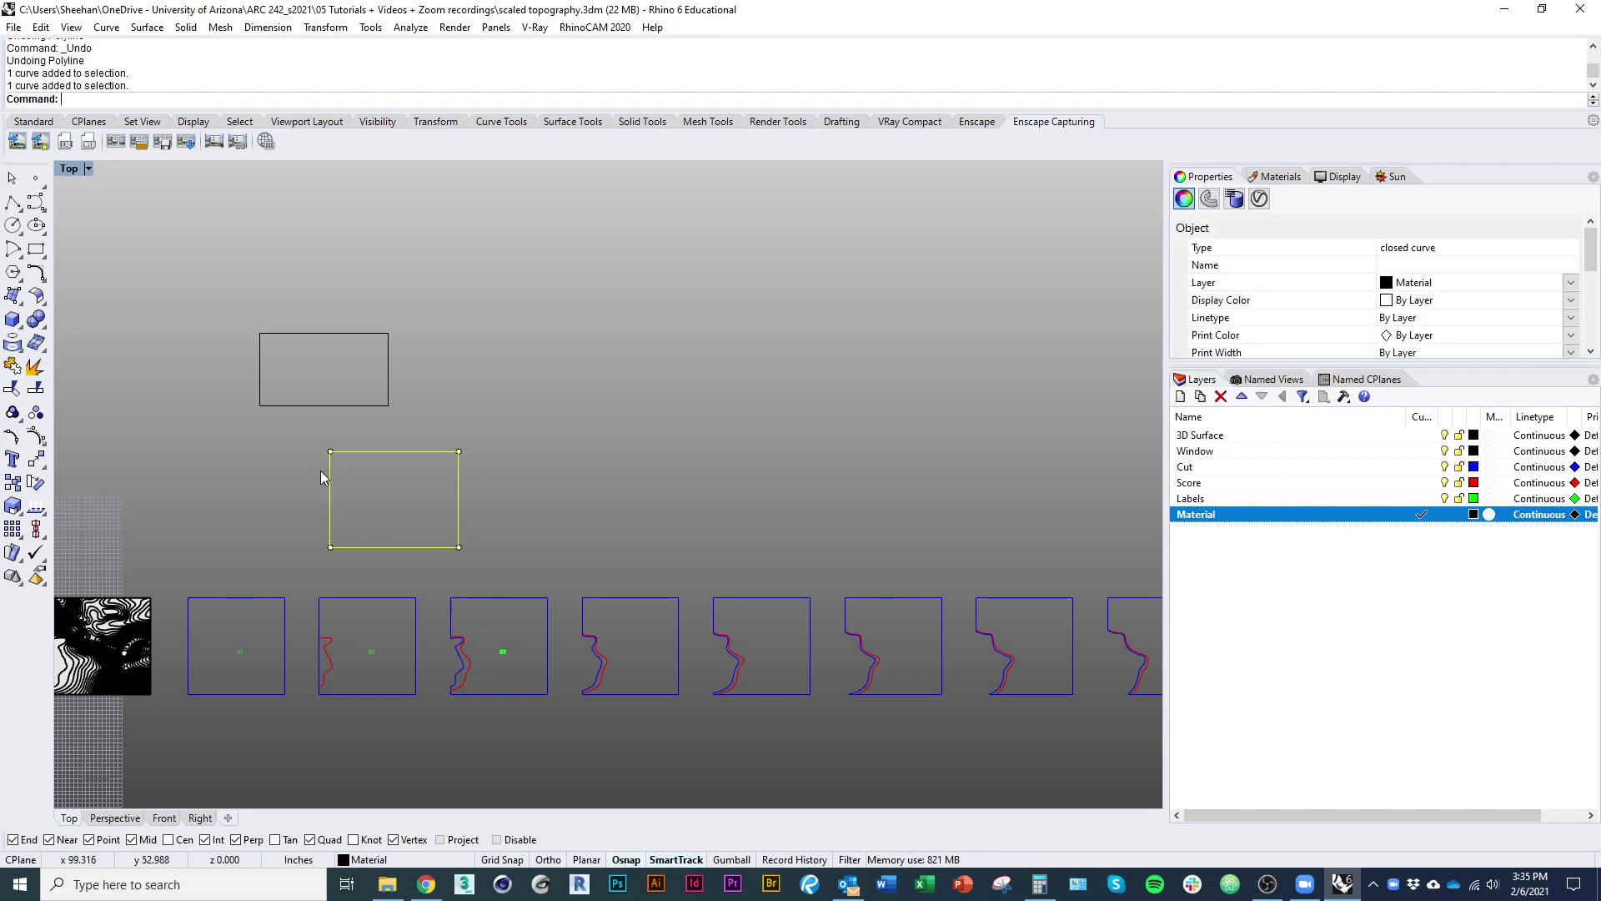
left_click(424, 554)
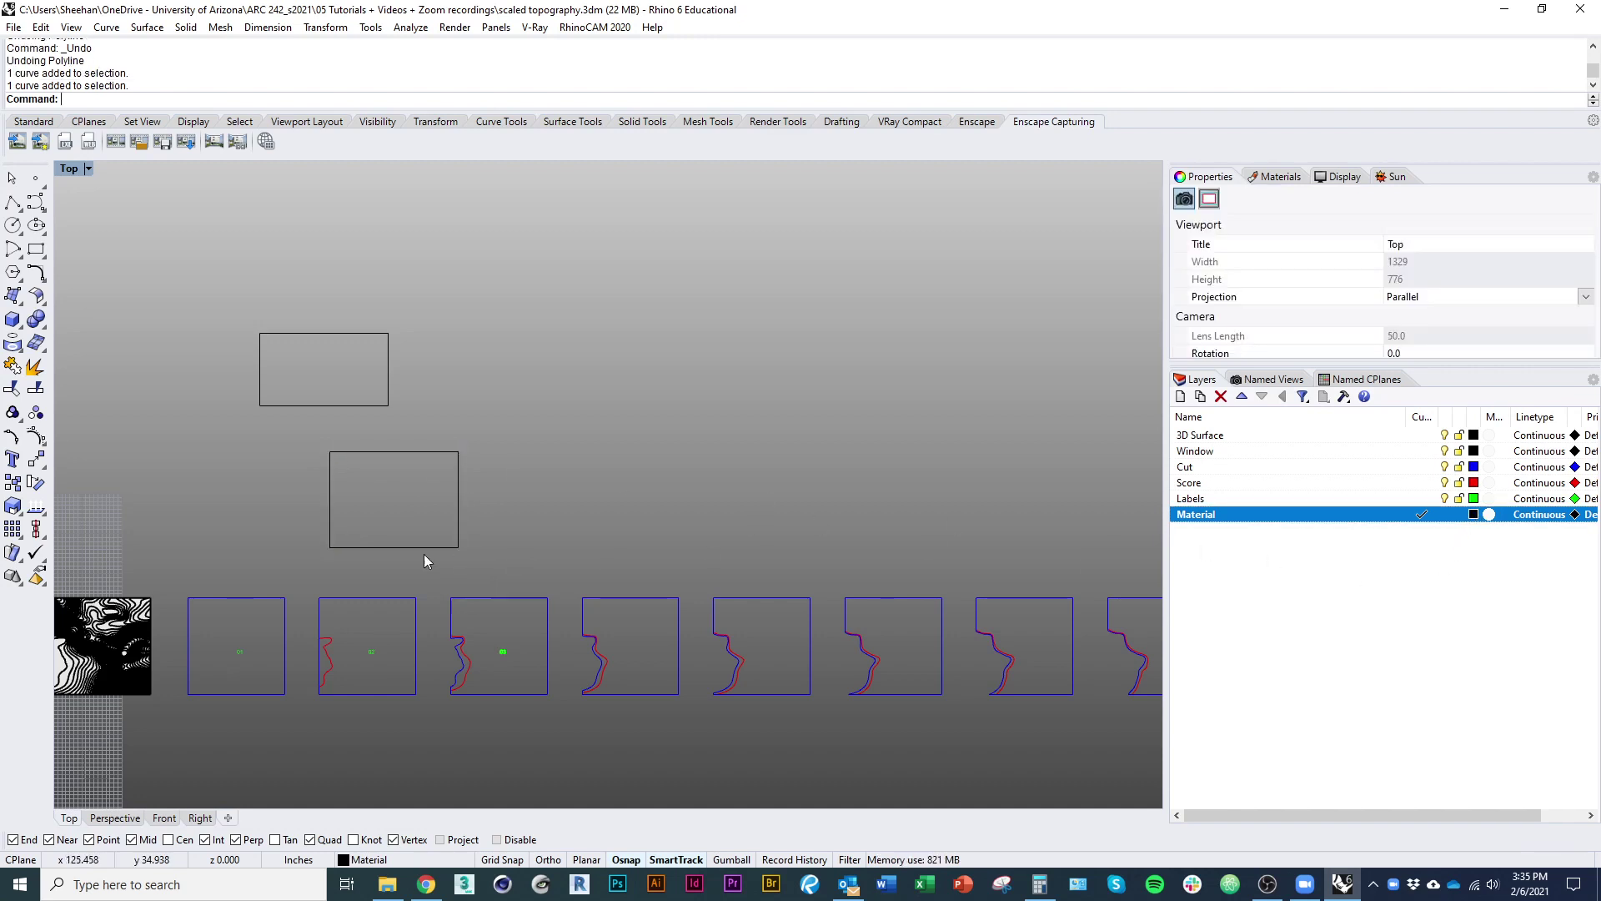
Move the 24 by 32 inch material sheet to the far end of the row, above the smallest contour pieces
right_click_drag(602, 568, 469, 481)
scroll(469, 481, "down", 4)
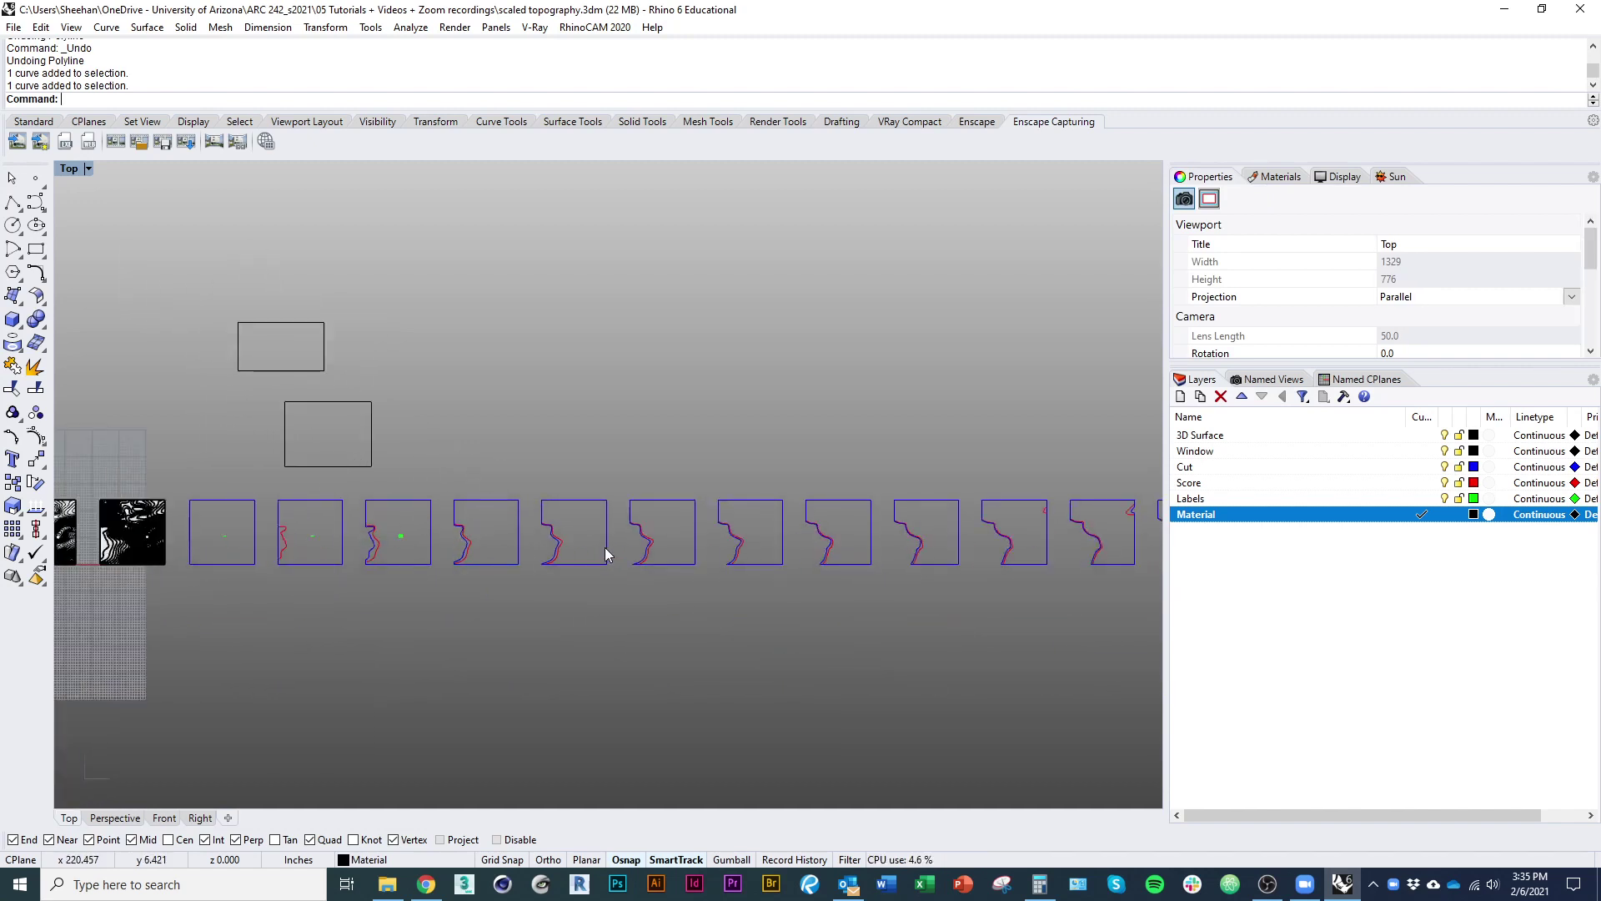
right_click_drag(359, 612, 236, 611)
left_click_drag(233, 466, 449, 515)
scroll(191, 527, "down", 14)
scroll(247, 522, "down", 8)
scroll(488, 522, "up", 20)
right_click_drag(446, 569, 572, 541)
scroll(572, 547, "up", 2)
left_click(572, 547)
Lay out three small contour pieces and one large piece down the left side of the 24 by 32 inch sheet
left_click_drag(535, 623, 432, 327)
left_click(707, 619)
left_click_drag(712, 622, 434, 346)
left_click(434, 685)
left_click_drag(436, 690, 417, 365)
left_click(447, 737)
left_click_drag(452, 735, 442, 392)
Add a small piece in the sheet's lower-left corner, a second large piece beside the stack and a teardrop-shaped piece above it
left_click_drag(357, 632, 422, 411)
left_click(270, 717)
left_click_drag(287, 744, 474, 370)
left_click(261, 673)
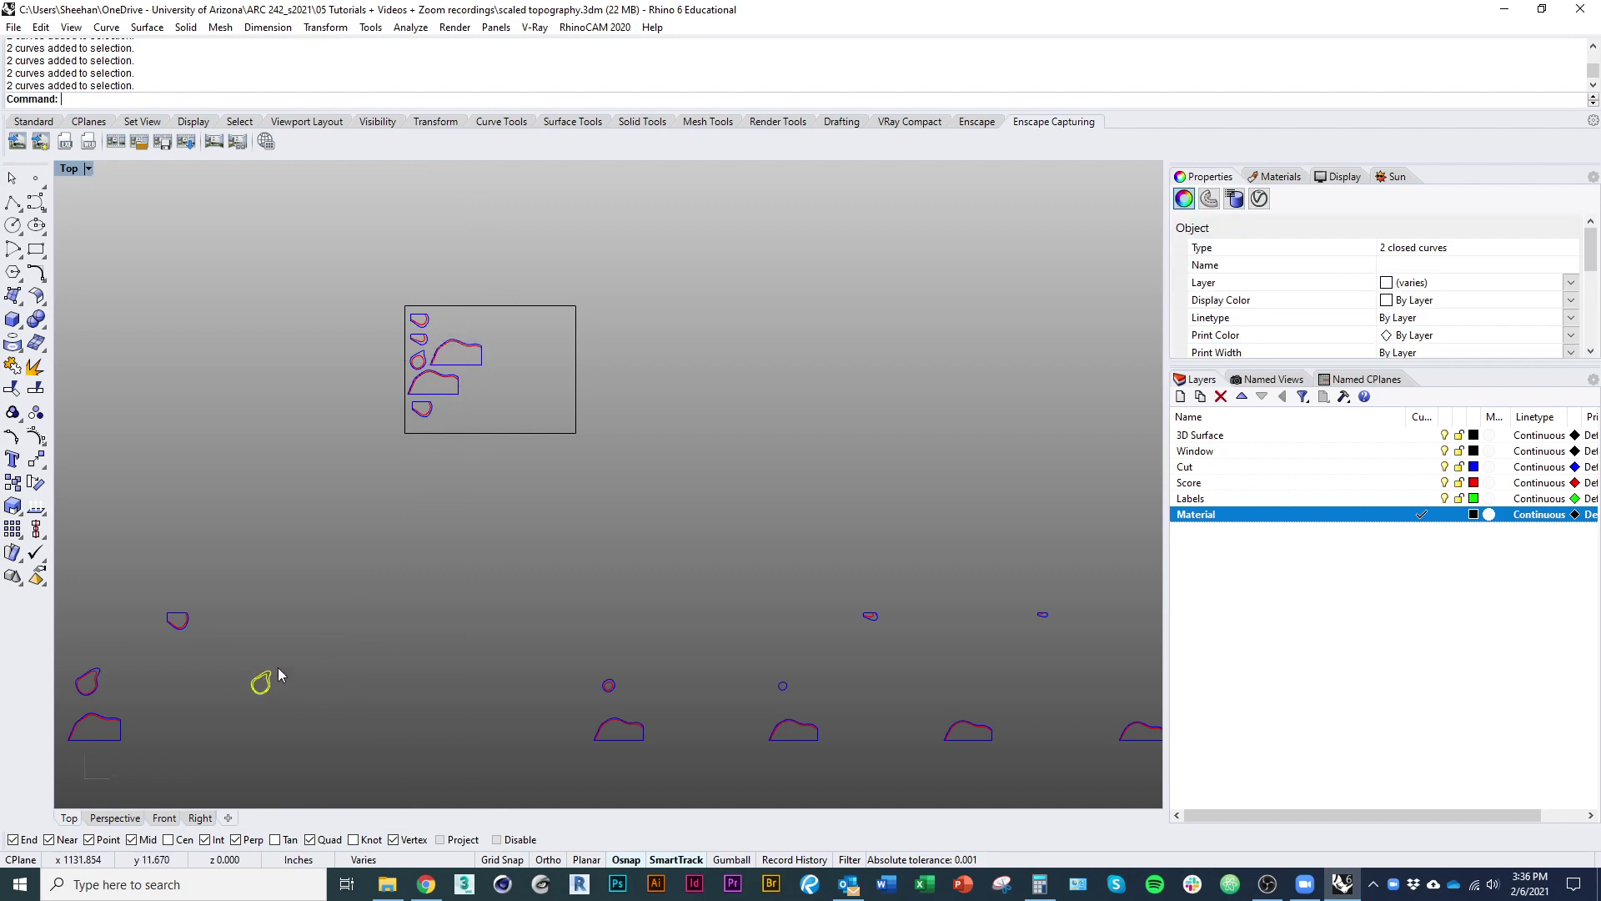
left_click_drag(278, 674, 444, 332)
Fit another small piece, the small round piece and a third large piece beside the pieces already nested on the sheet
left_click(187, 625)
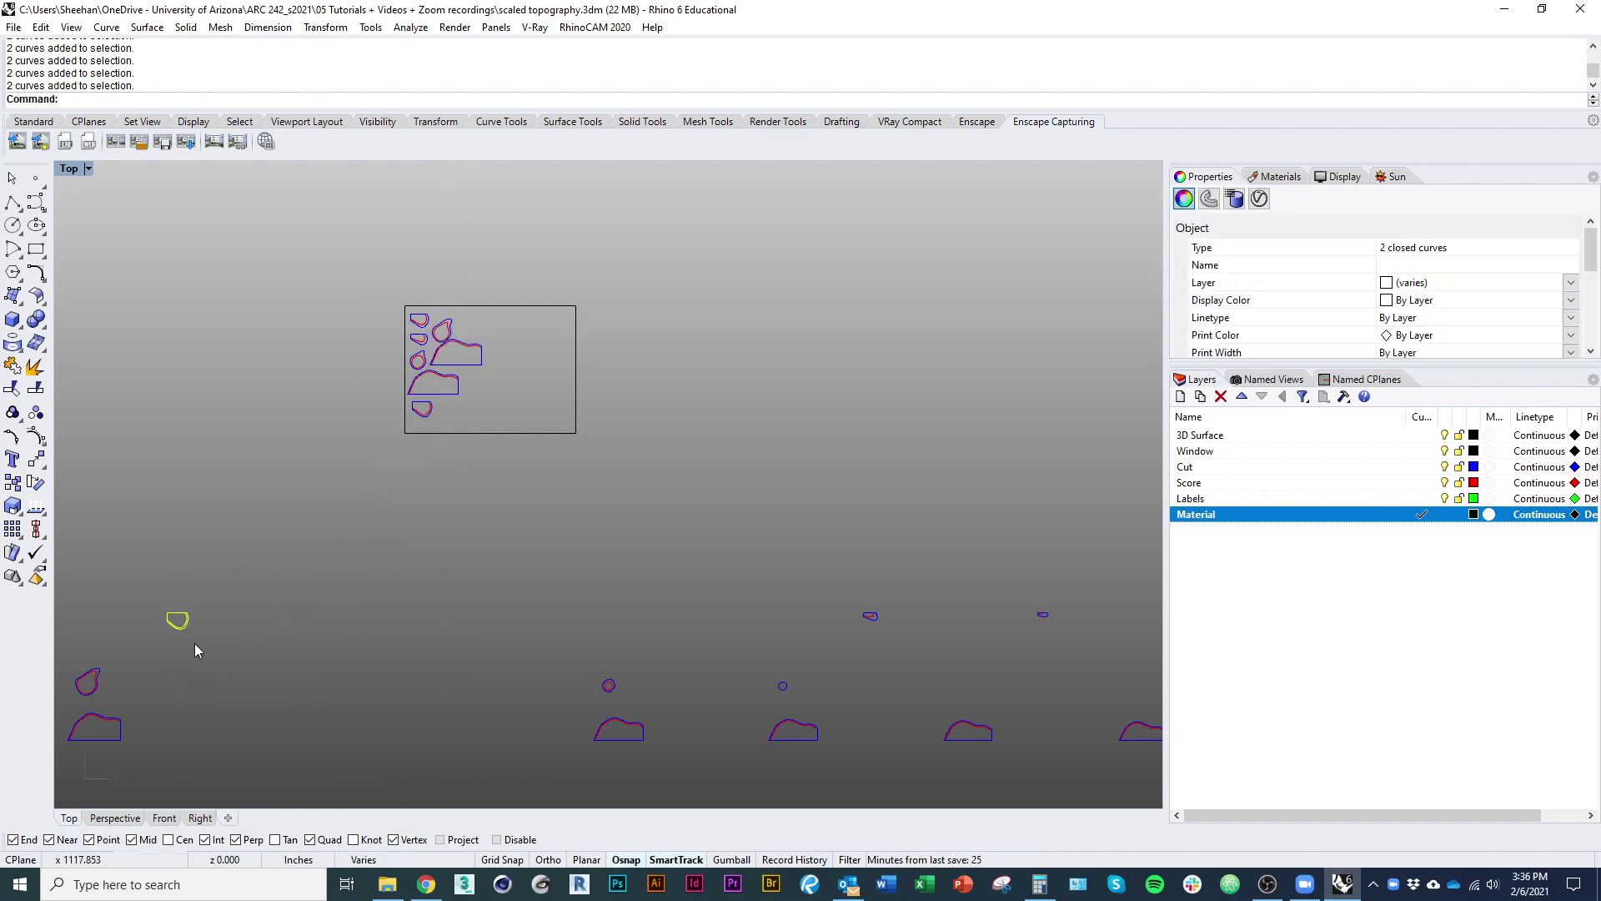
left_click_drag(181, 621, 467, 330)
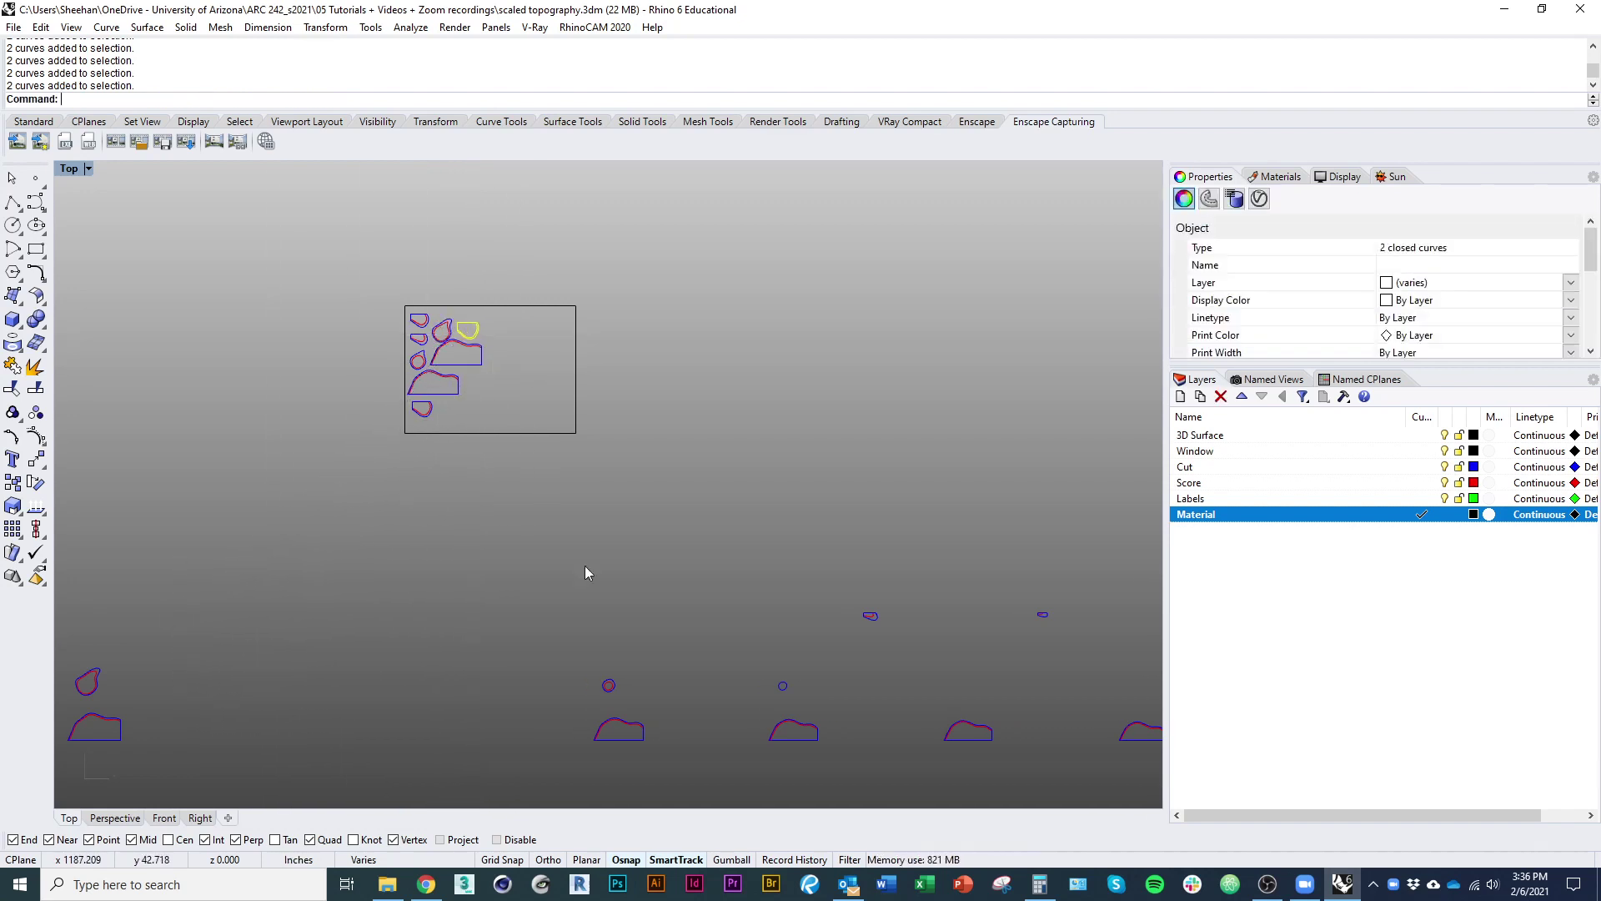
left_click_drag(620, 689, 474, 379)
left_click_drag(671, 771, 549, 704)
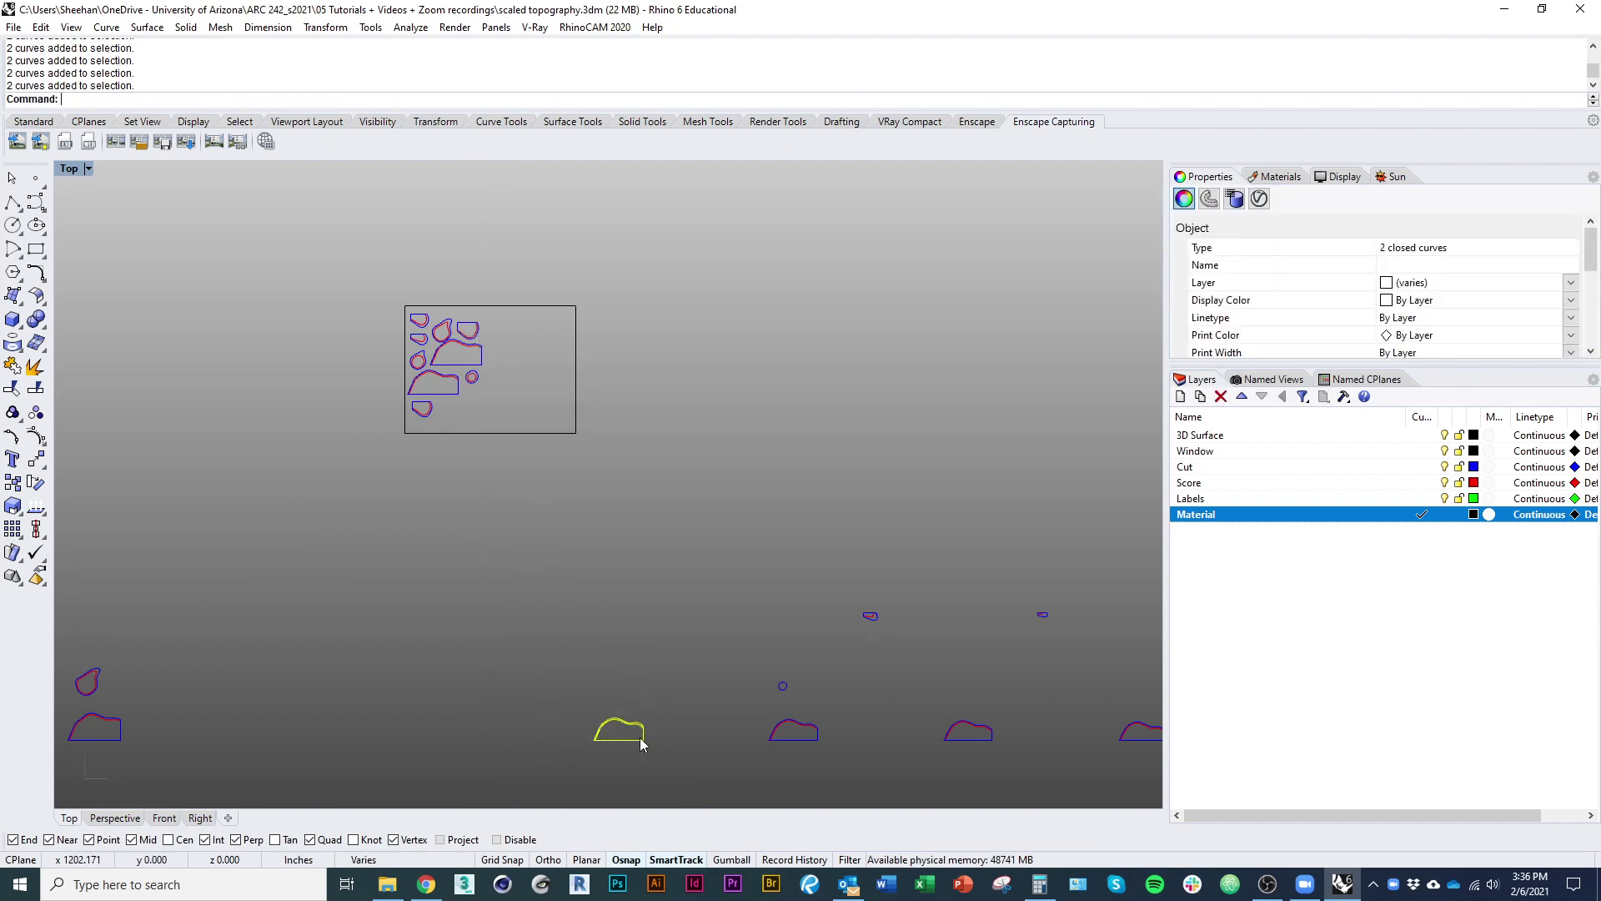
left_click_drag(640, 737, 478, 418)
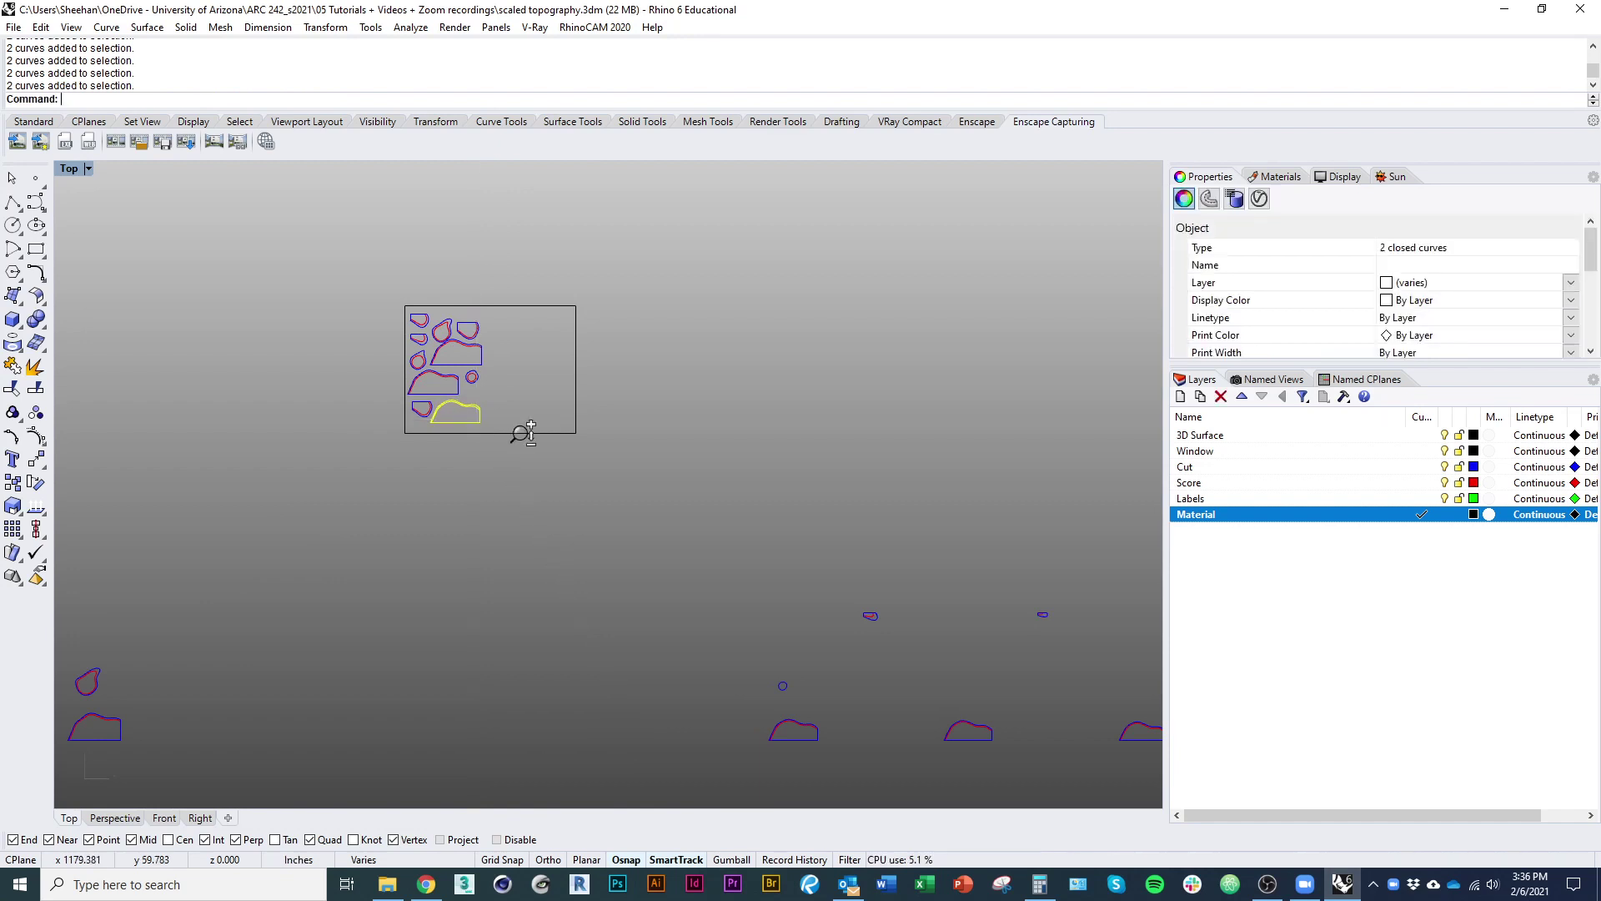
Undo the piece moves, returning the contour pieces from the material sheet to their places in the row
scroll(519, 425, "down", 8)
left_click(526, 553)
scroll(530, 564, "down", 4)
key("ctrl+z")
key("ctrl+z")
key("ctrl+z")
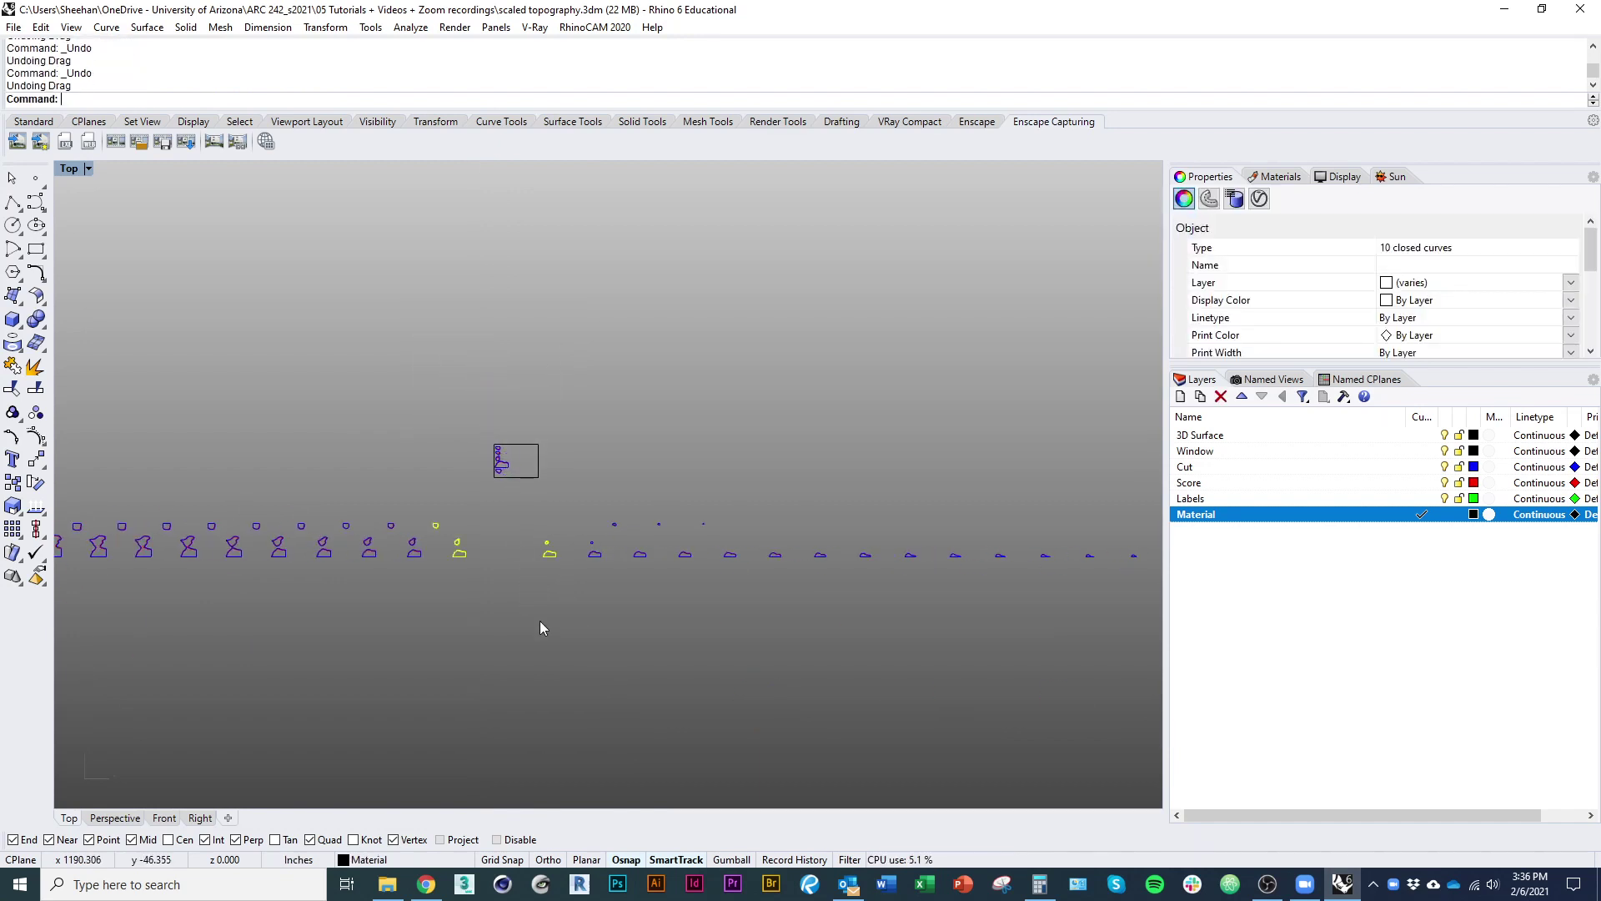
scroll(539, 621, "down", 5)
left_click(539, 654)
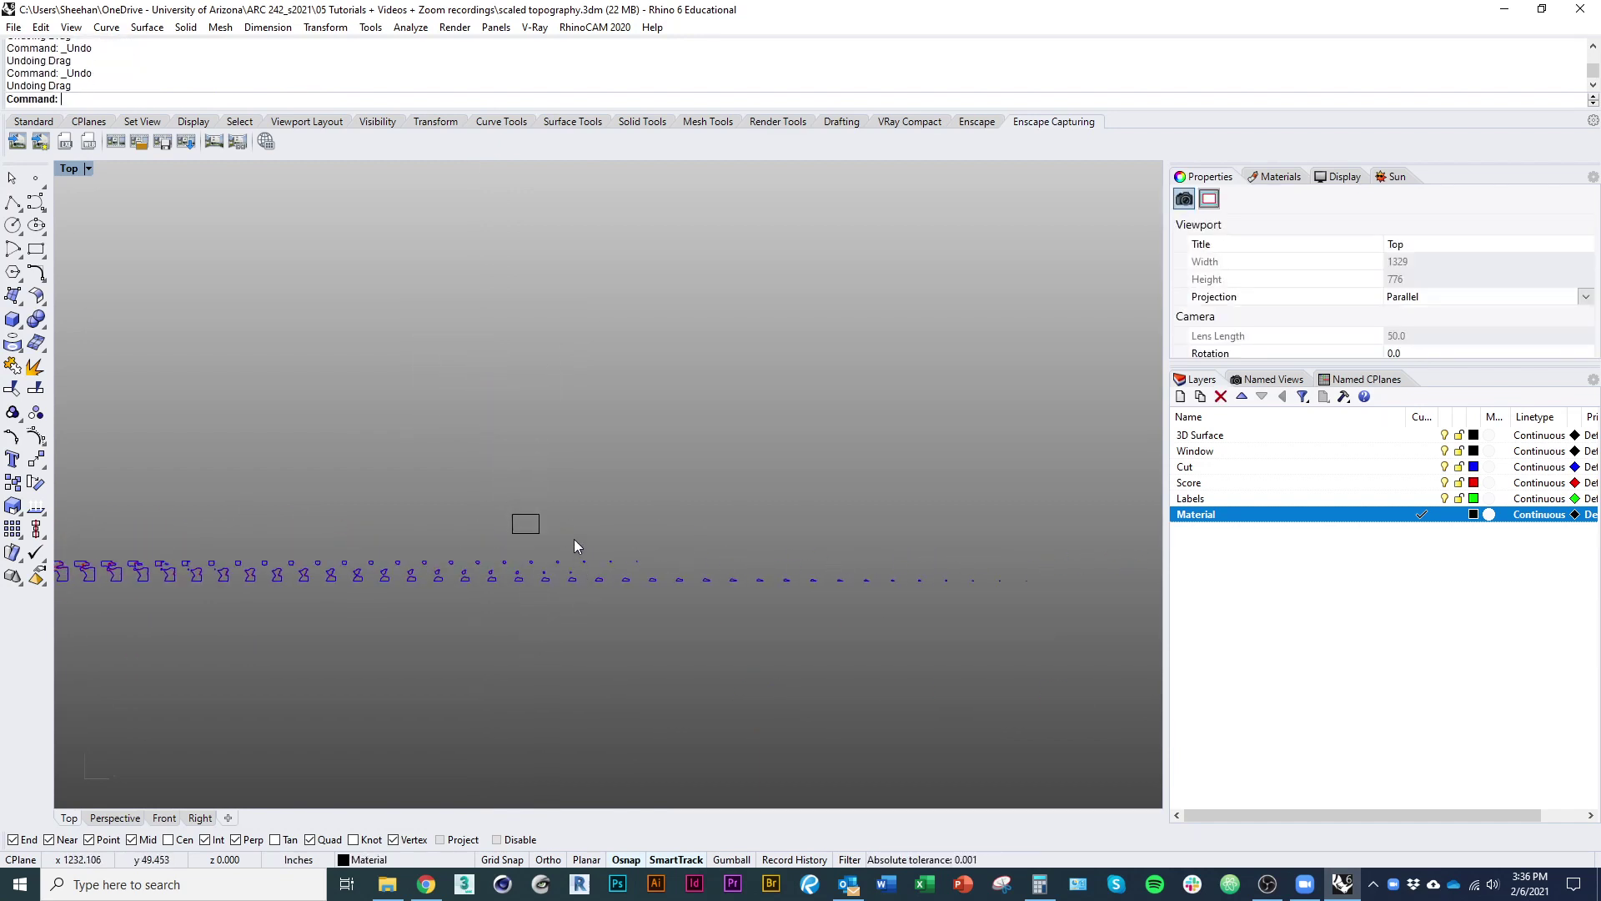
Delete the 24 by 32 inch material sheet above the small contour pieces
left_click(539, 535)
type("d")
key("Return")
scroll(623, 534, "down", 3)
scroll(278, 551, "up", 8)
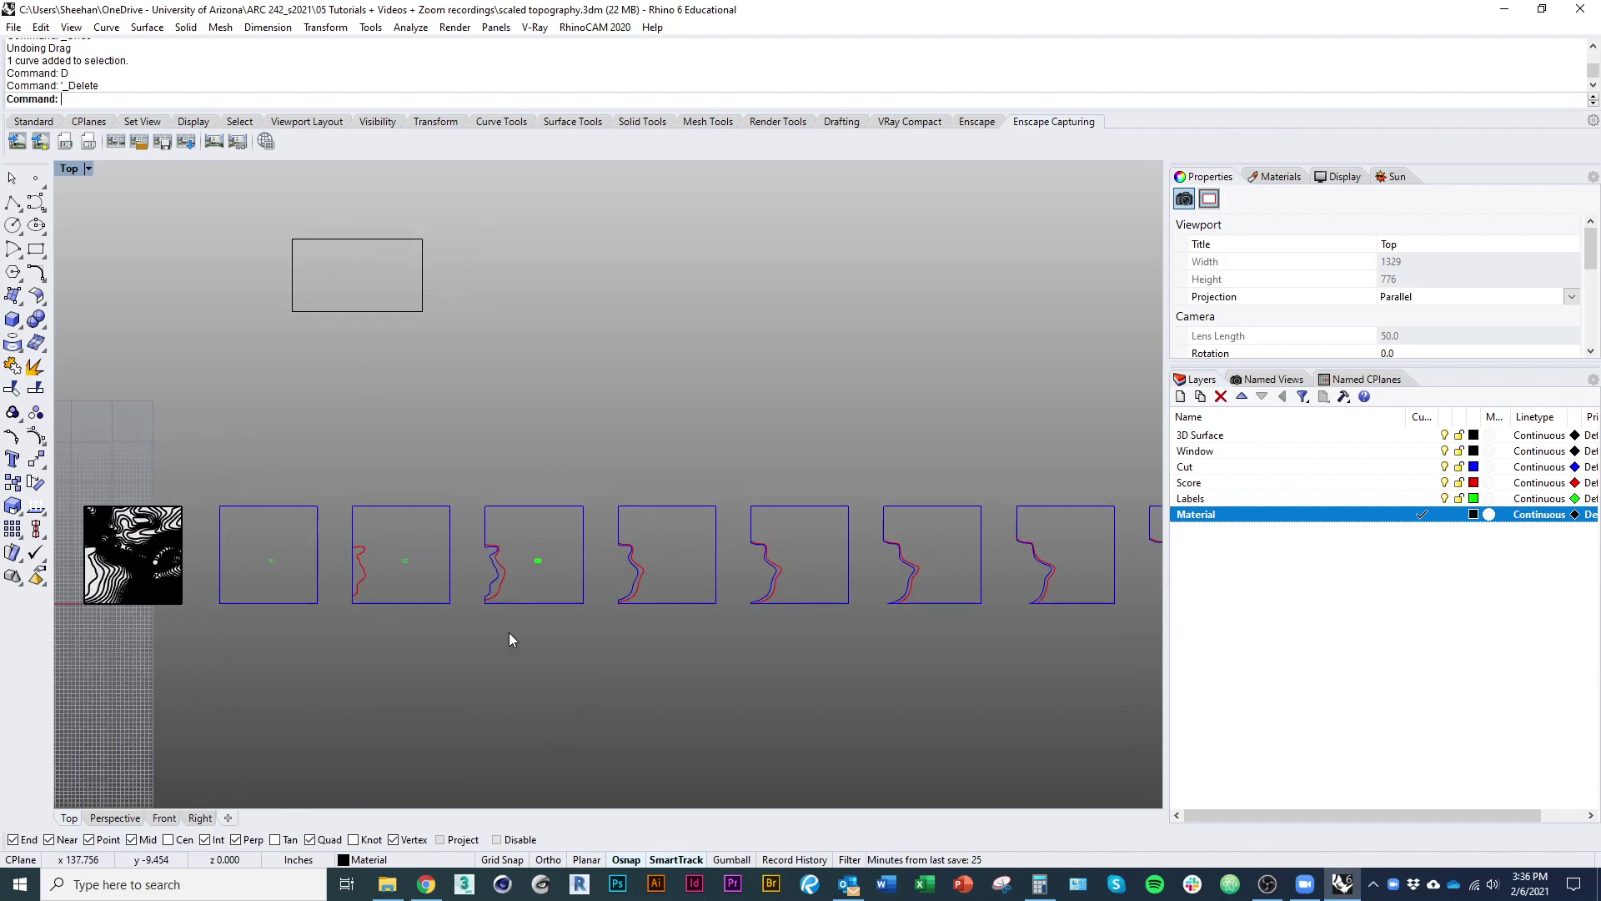
scroll(509, 632, "down", 5)
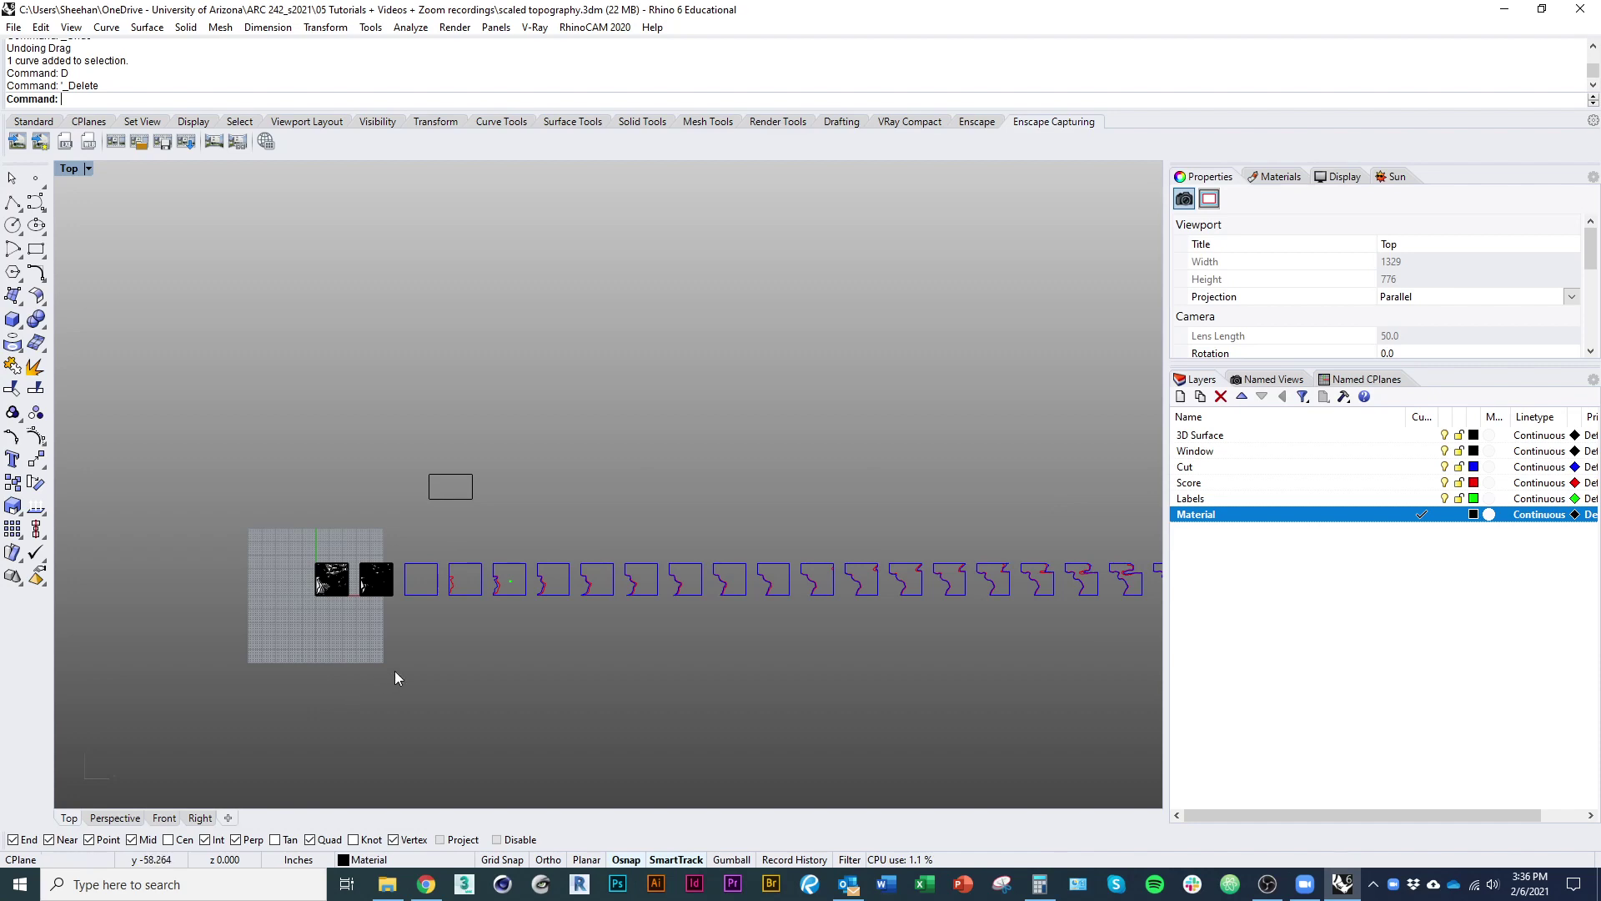
Examine the two 3D topography models beside the contour layers from an angled view
right_click_drag(423, 693, 402, 591)
right_click_drag(353, 742, 378, 615, "ctrl")
right_click_drag(478, 613, 430, 645, "ctrl+shift")
scroll(228, 598, "down", 3)
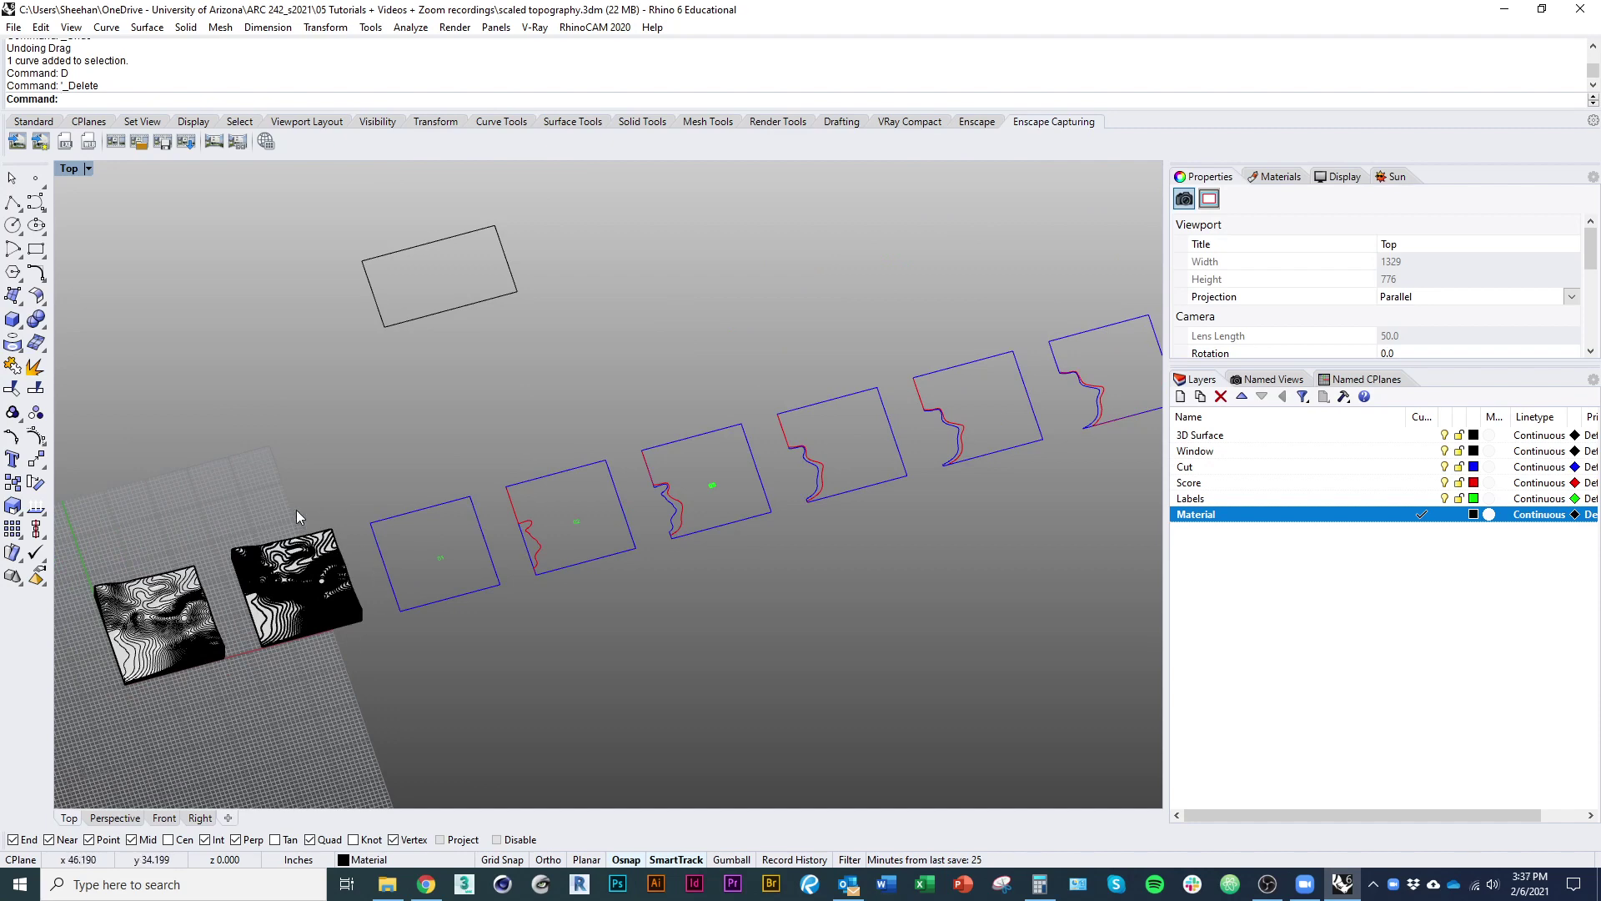
right_click_drag(297, 508, 385, 564, "ctrl+shift")
scroll(203, 499, "up", 5)
left_click_drag(86, 312, 518, 648)
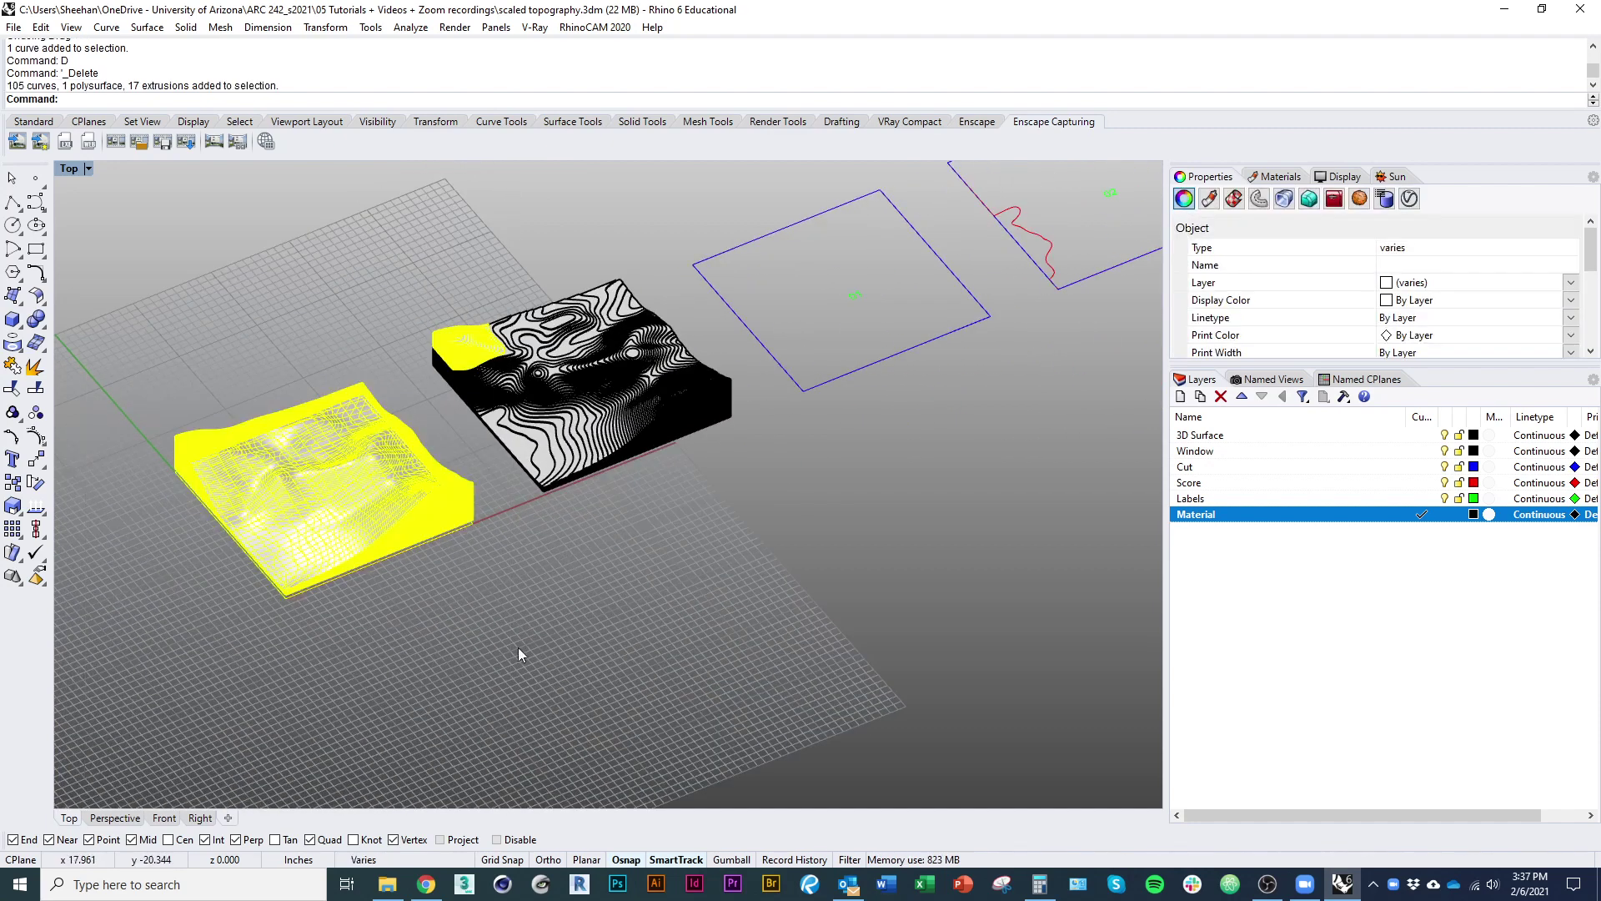
left_click(518, 647)
Inspect individual layer extrusions of the topography model nearest the contour row, then return to the Top view of the layout
right_click_drag(552, 534, 484, 661)
left_click(472, 579)
left_click(518, 519)
left_click(534, 530)
left_click(548, 543)
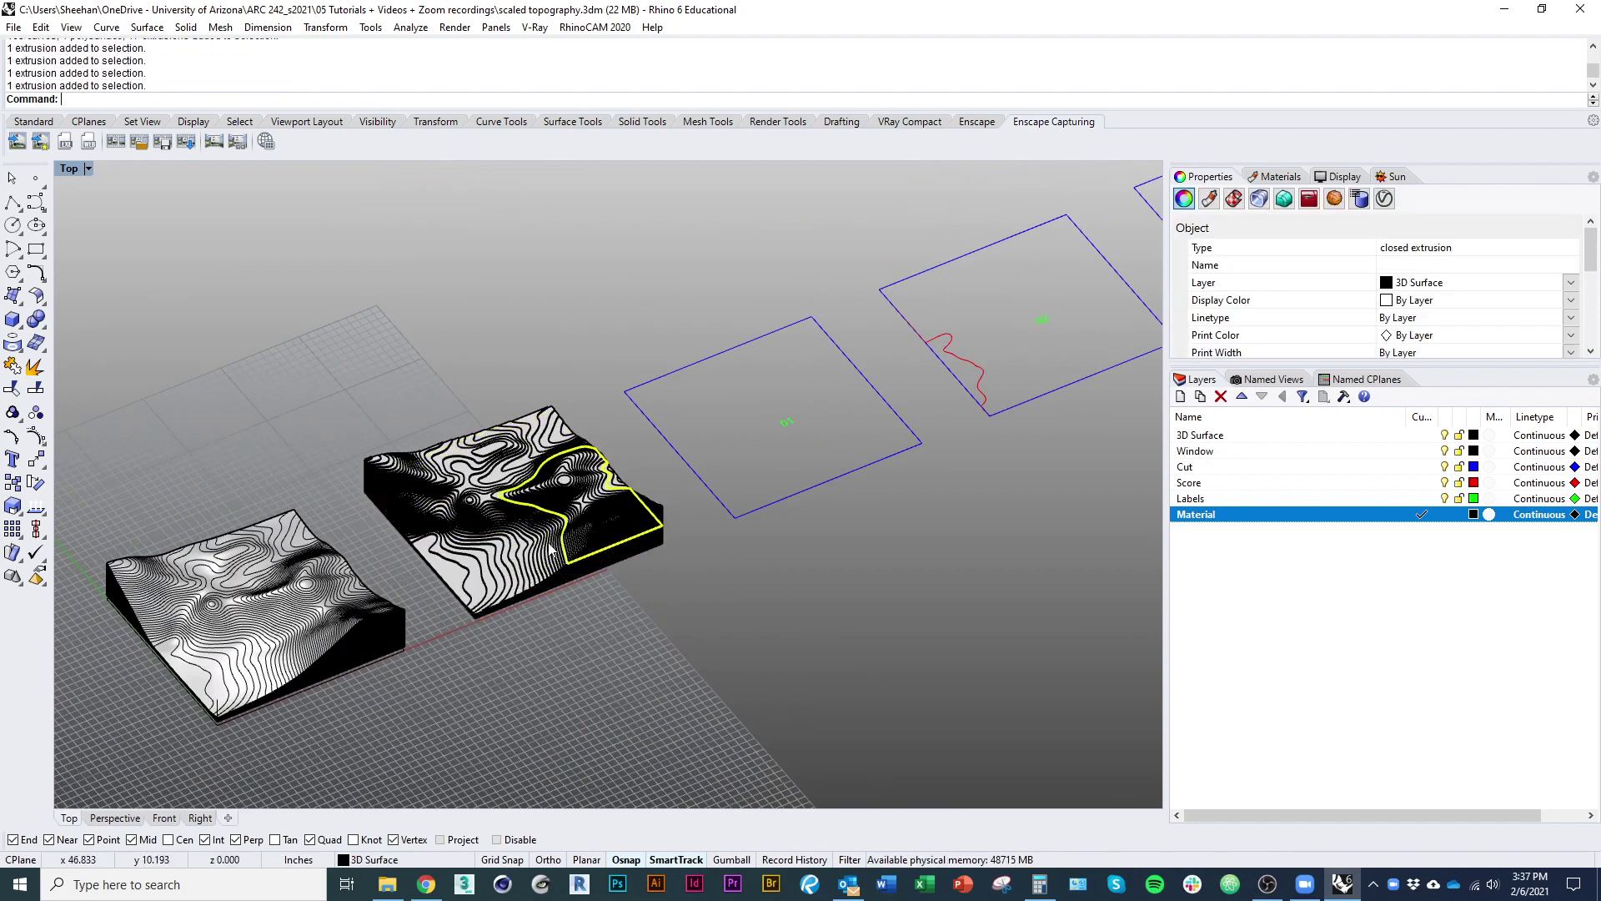
scroll(555, 584, "down", 8)
left_click(544, 670)
right_click_drag(650, 610, 475, 628)
key("ctrl+F1")
scroll(275, 638, "down", 4)
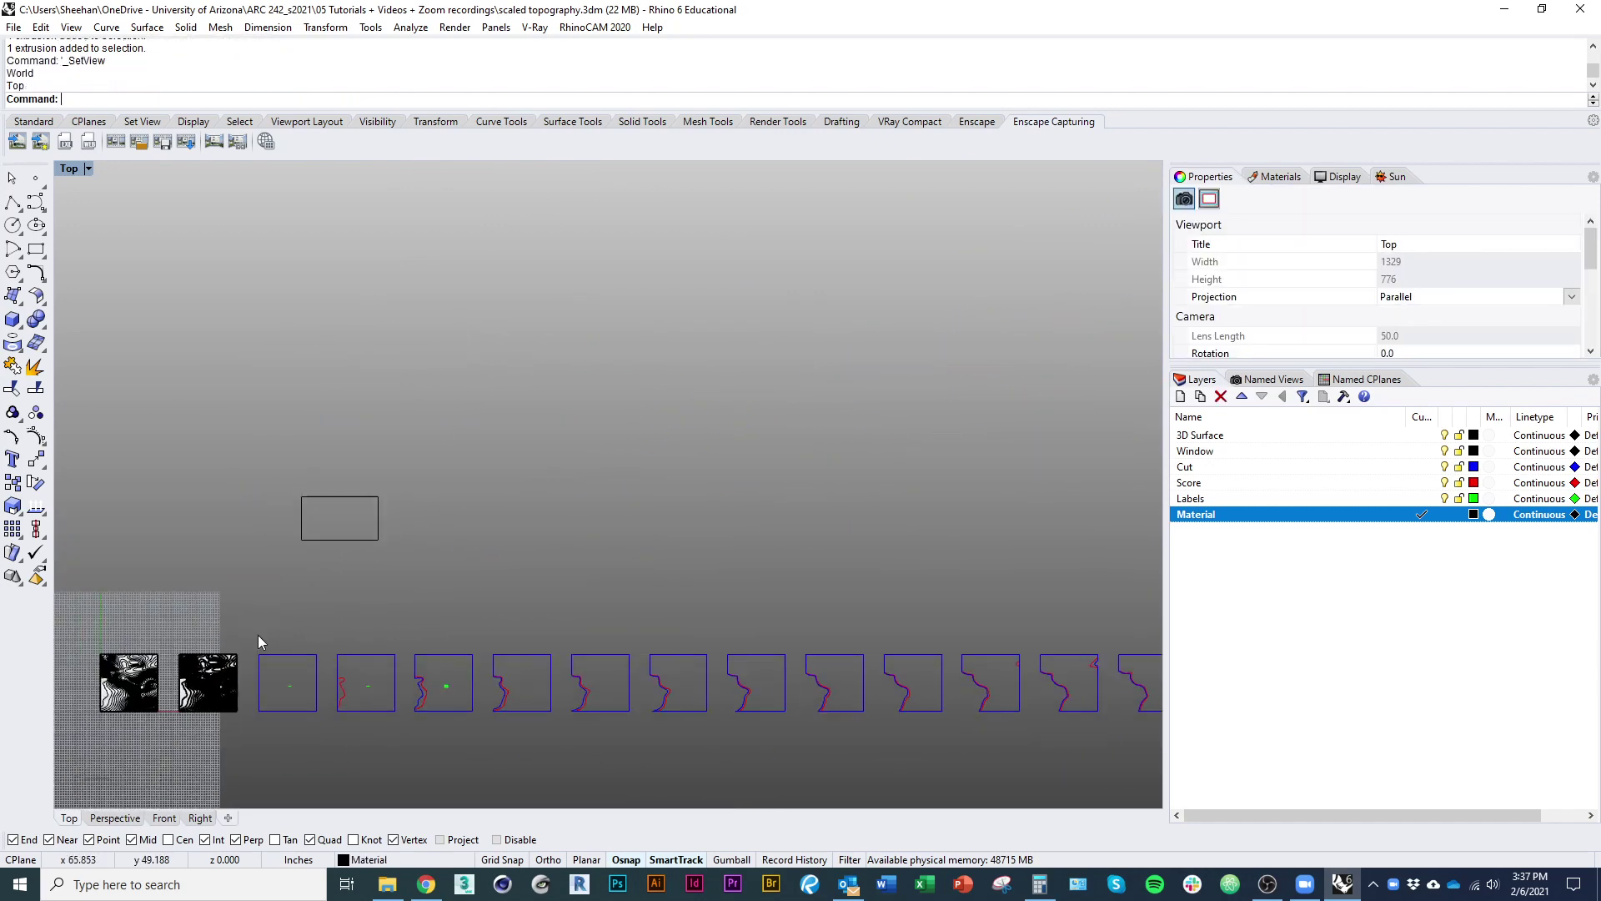
scroll(257, 642, "down", 4)
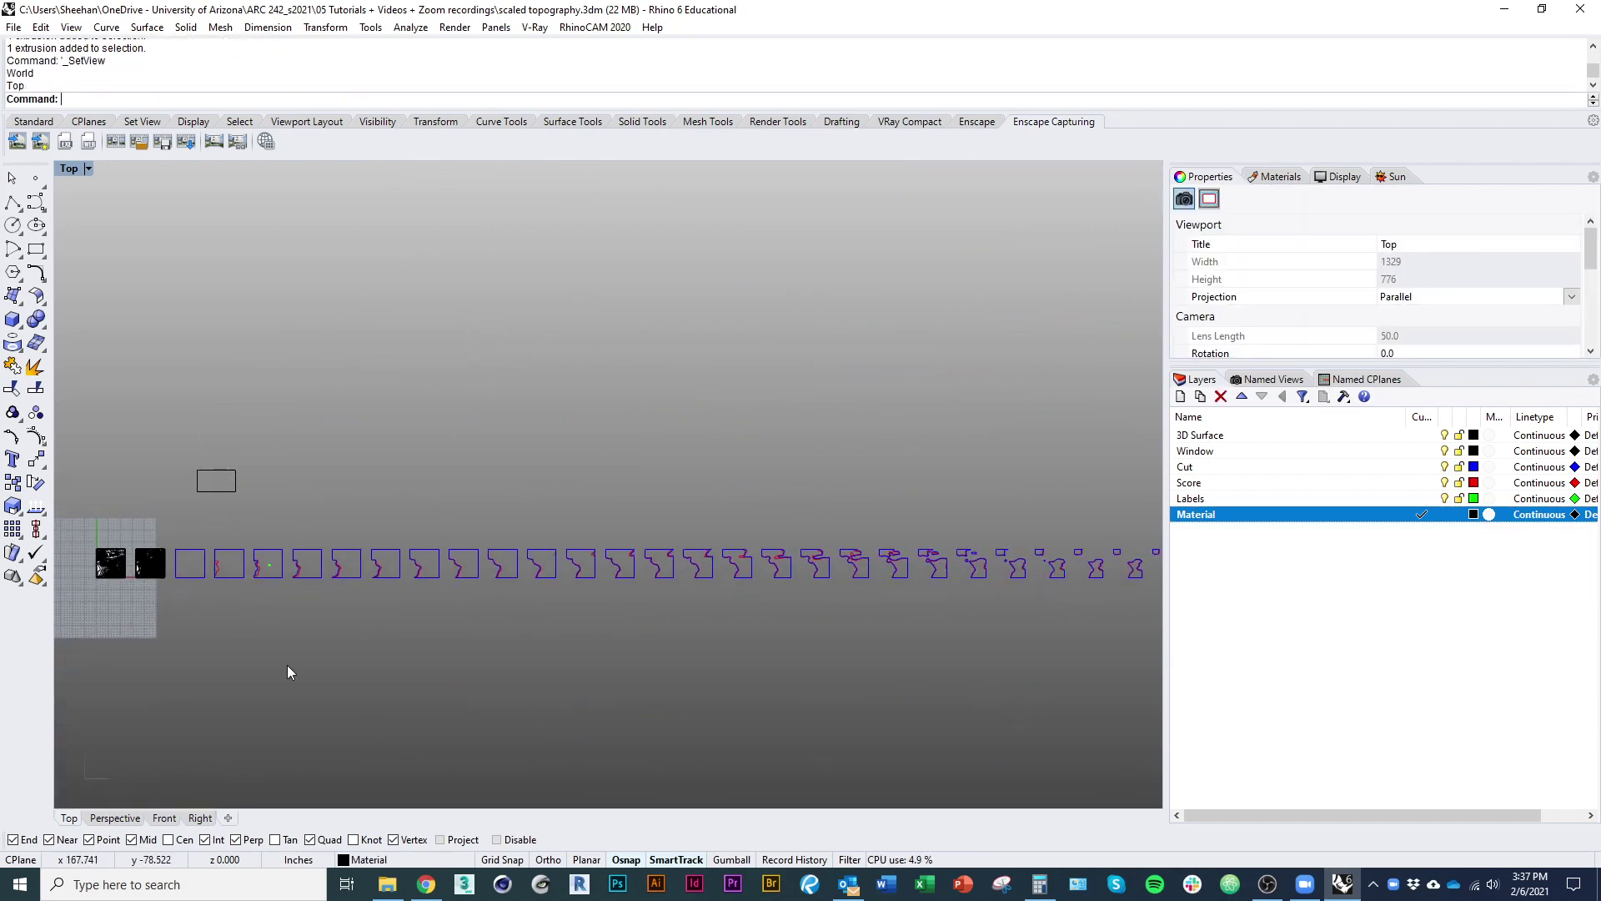
Delete the number labels 03 and 02 from their contour layers
right_click_drag(220, 590, 227, 479, "ctrl")
left_click_drag(390, 520, 364, 496)
type("D")
key("Return")
scroll(281, 524, "up", 4)
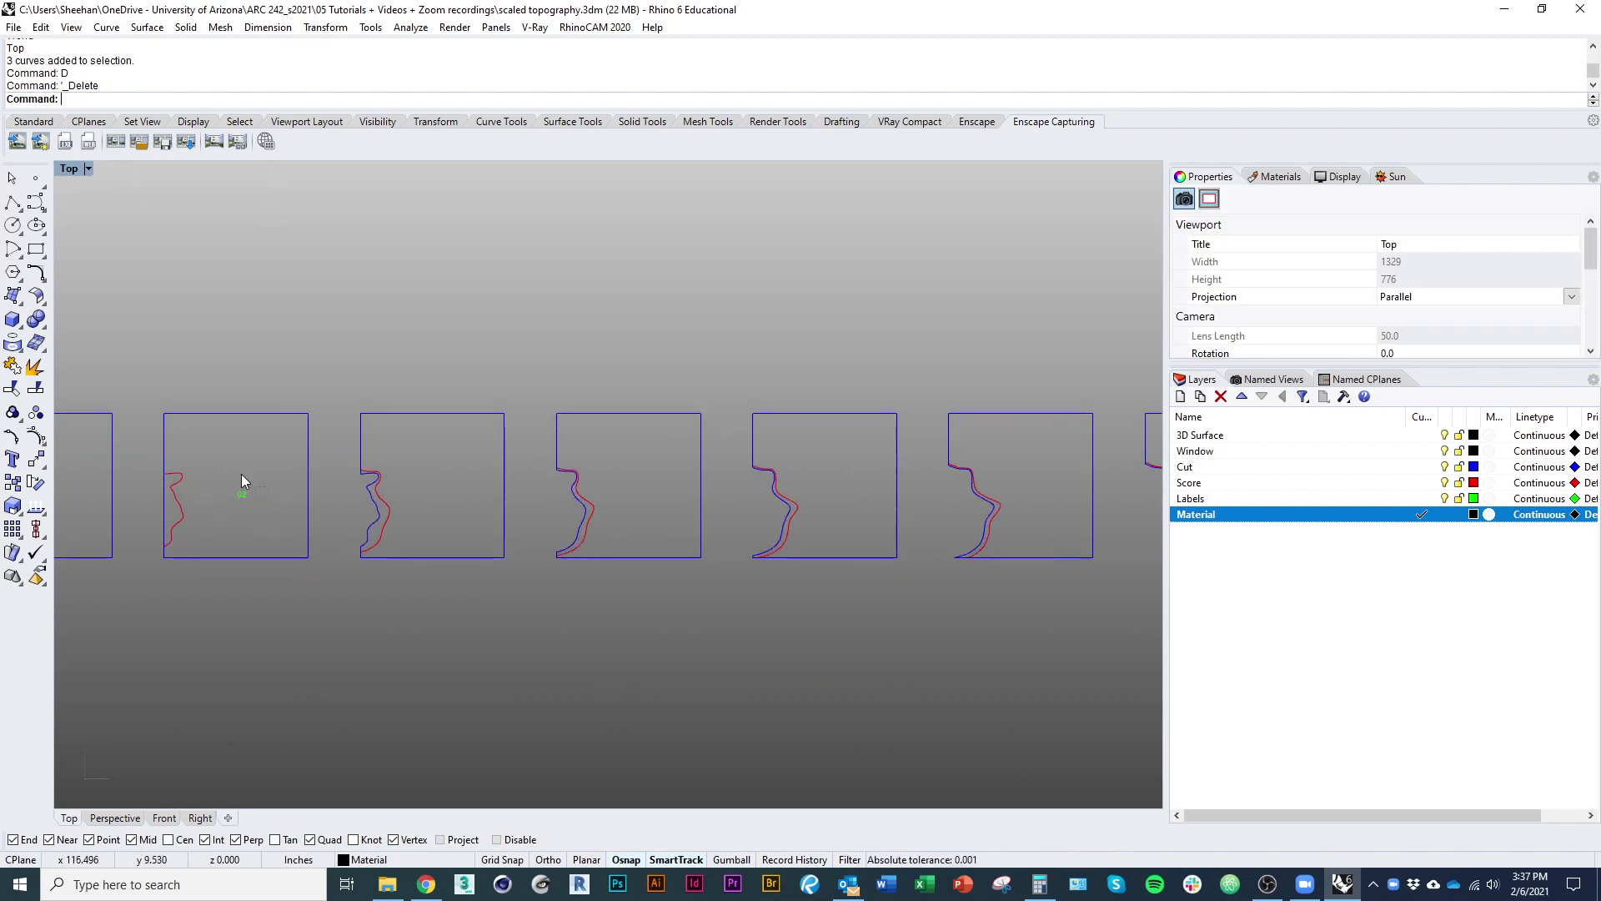
left_click(237, 492)
key("d")
key("Return")
Delete the number label 01 from the first contour layer
right_click_drag(248, 520, 516, 543)
scroll(326, 552, "up", 4)
left_click(307, 507)
key("d")
key("Return")
right_click_drag(338, 488, 342, 523, "ctrl")
scroll(343, 523, "down", 6)
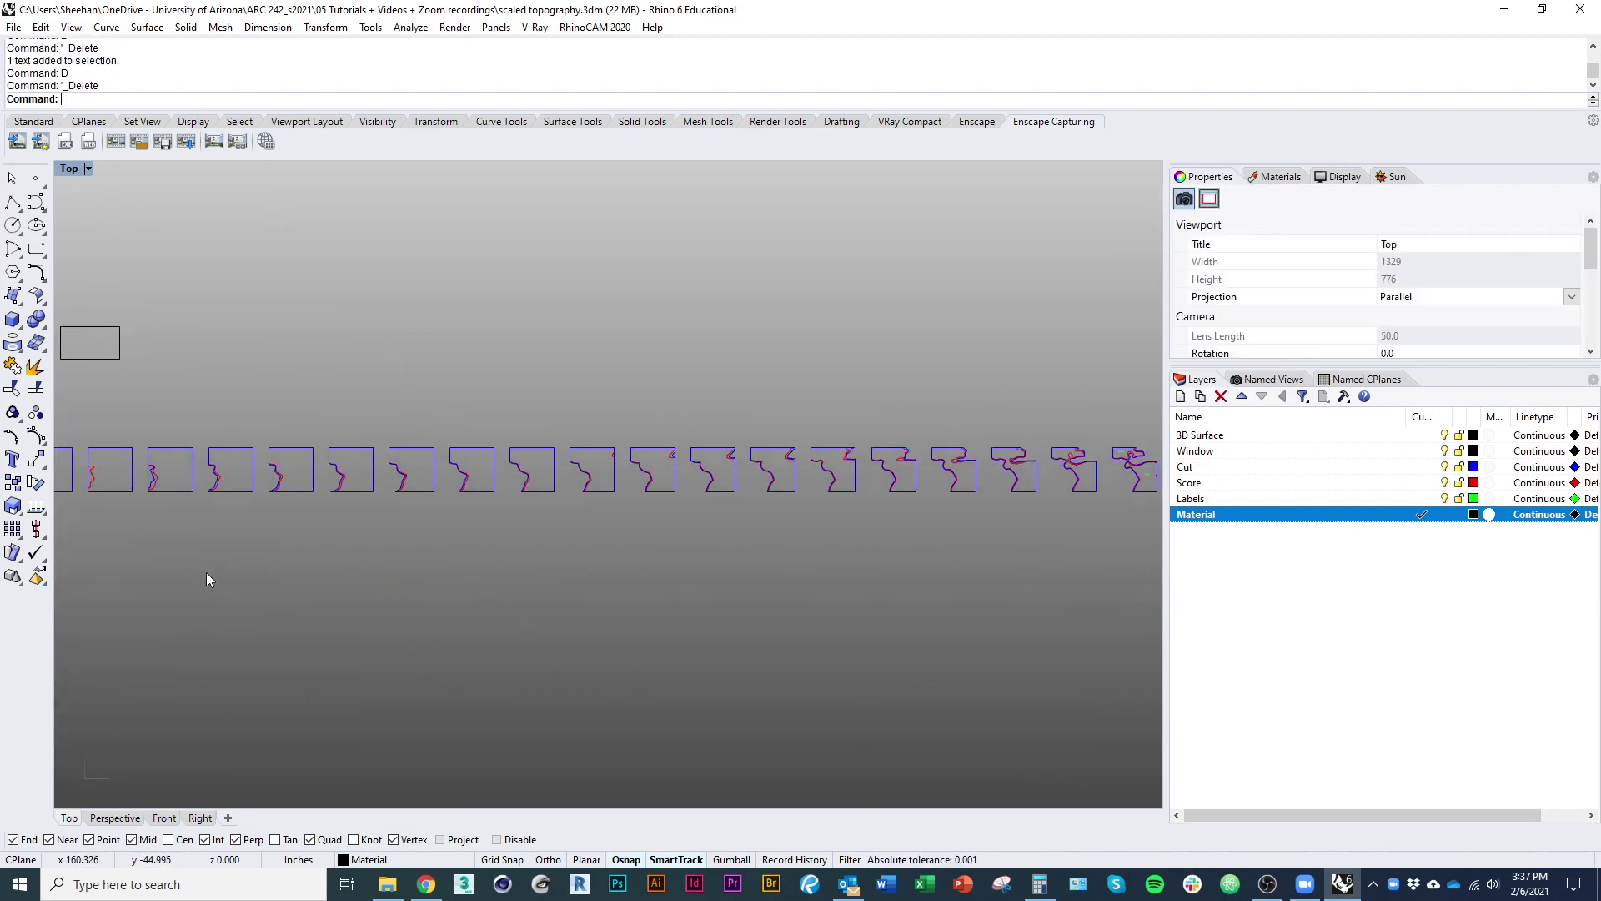
Delete the remaining 18 by 32 inch material sheet above the row of contour layers
scroll(313, 642, "up", 2)
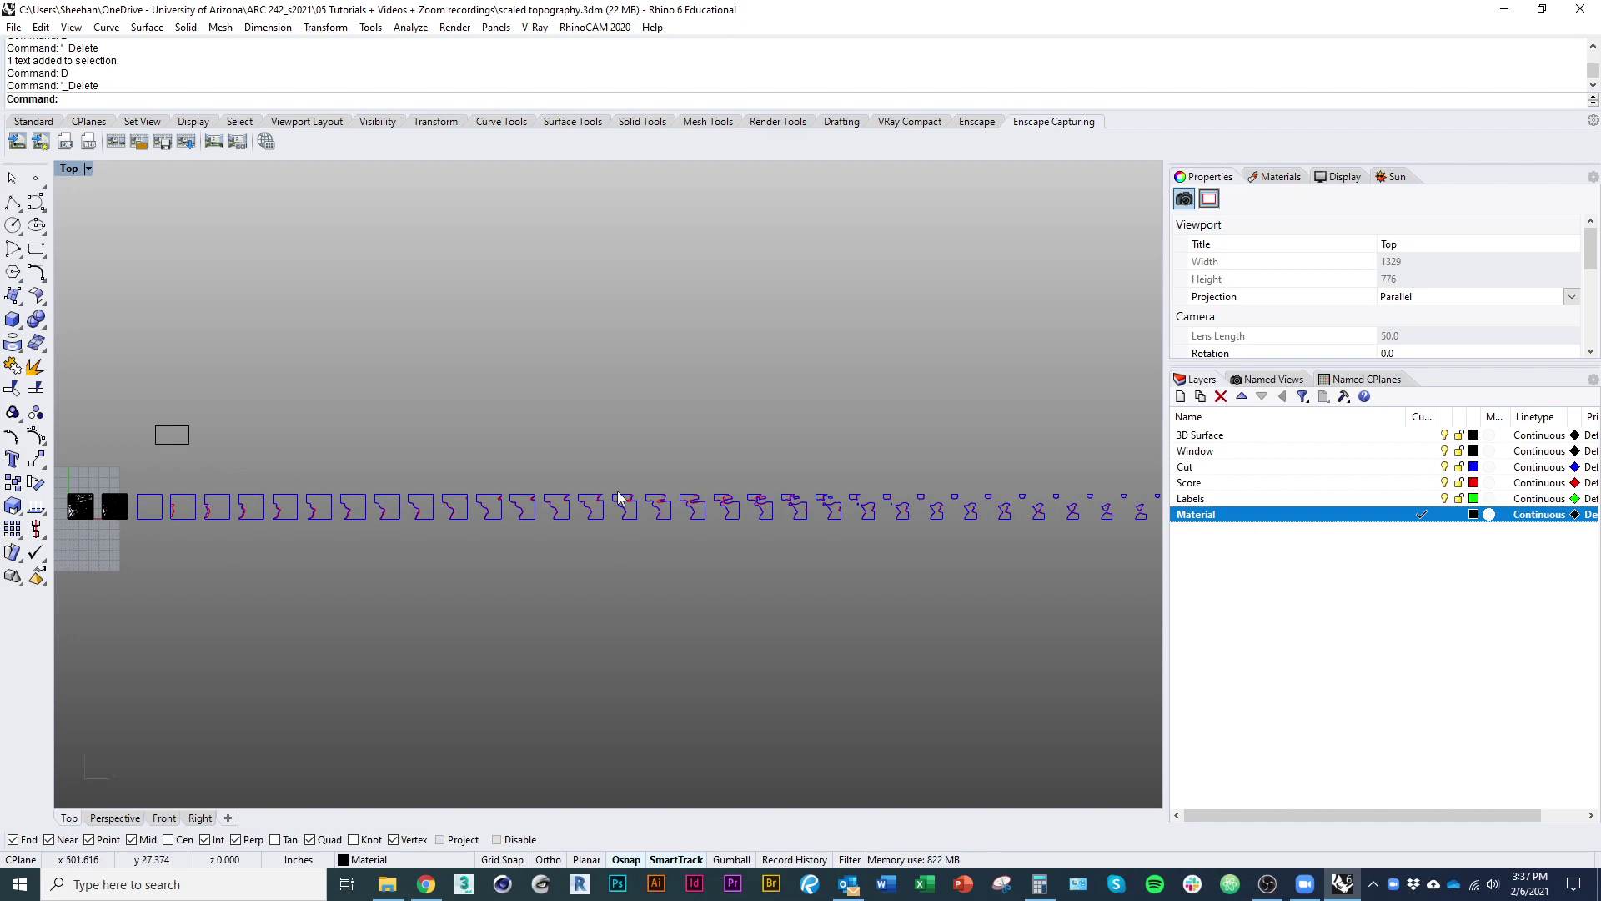
right_click_drag(223, 465, 361, 471)
left_click(327, 449)
key("d")
key("Return")
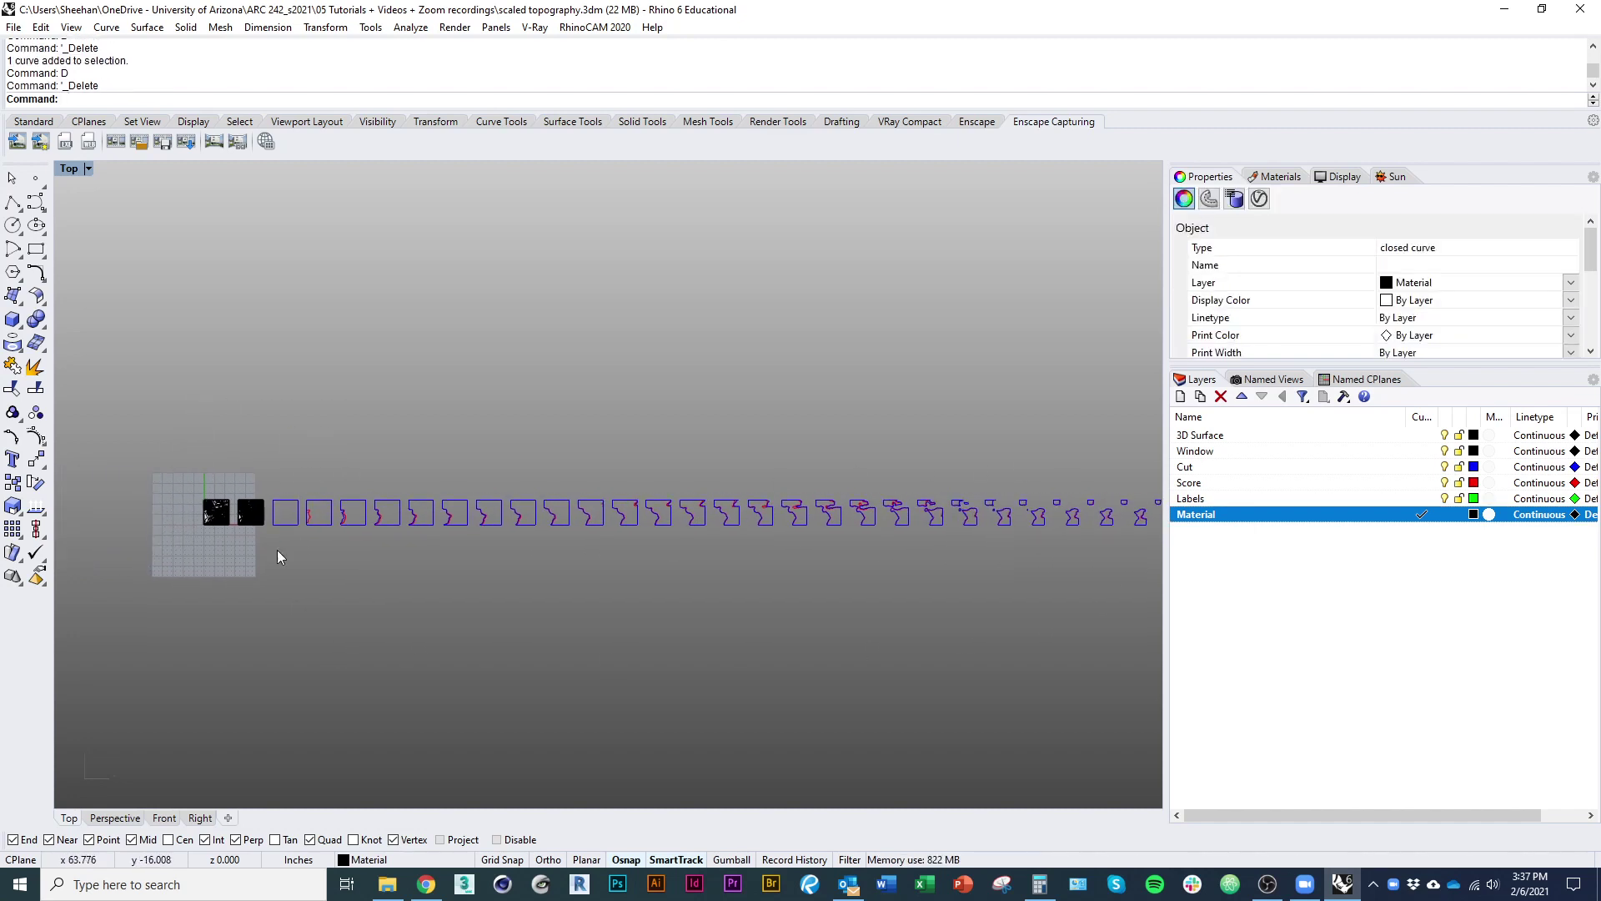
right_click_drag(350, 645, 358, 623)
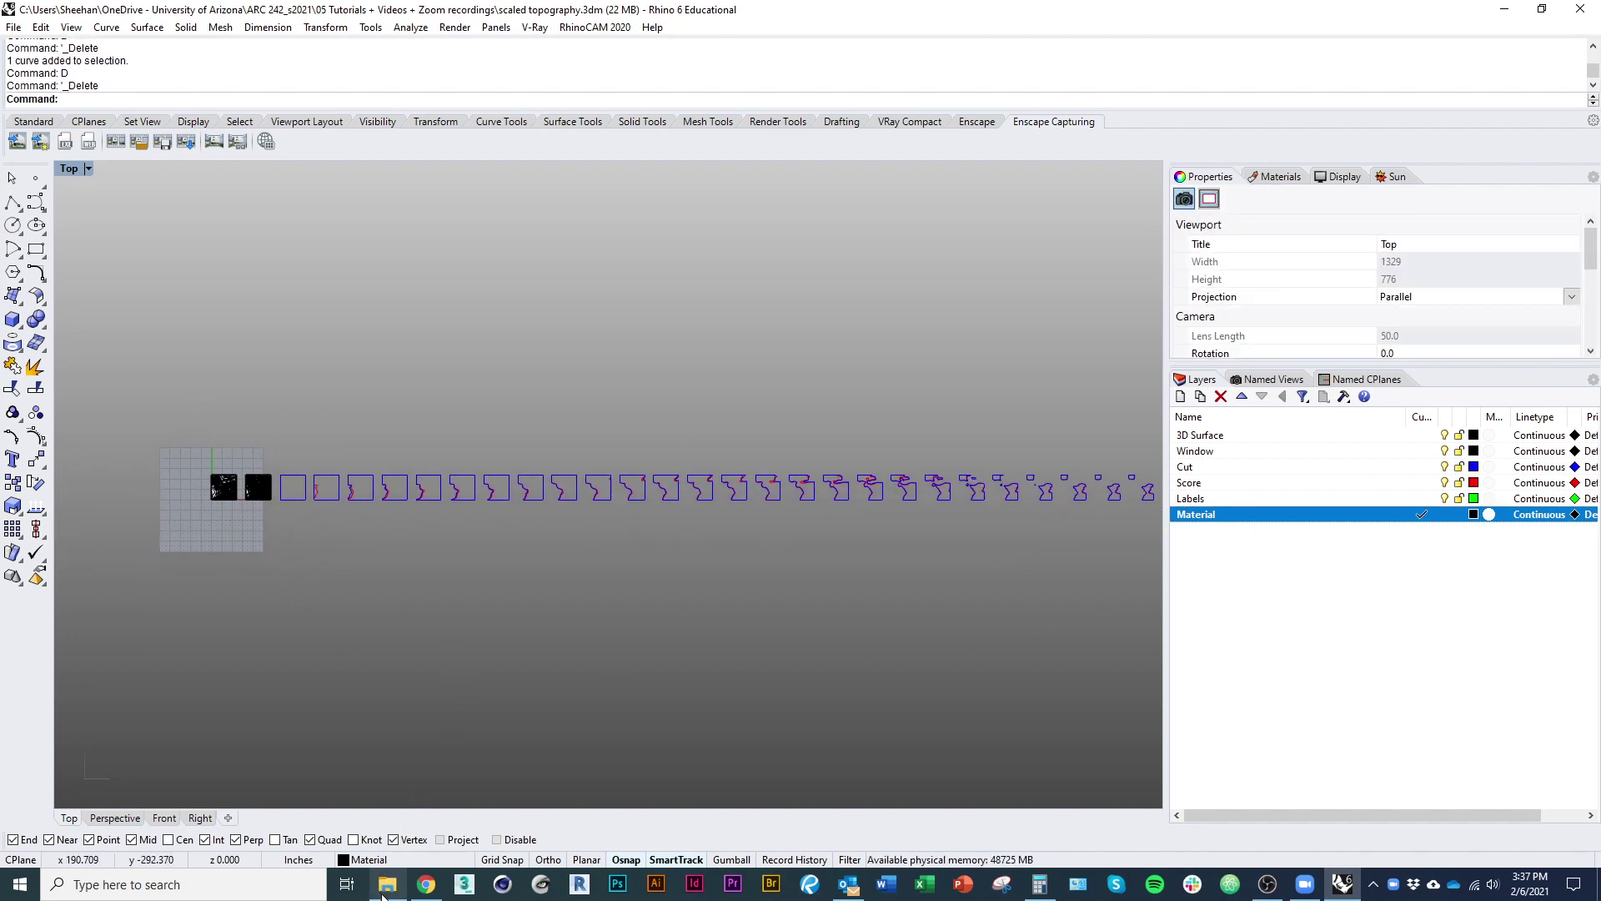
Open the AZ_Cat_Mountain_20180727_TM_geo map PDF in Bluebeam Revu and examine its contour lines across the mountain and neighbourhood areas
mouse_move(382, 896)
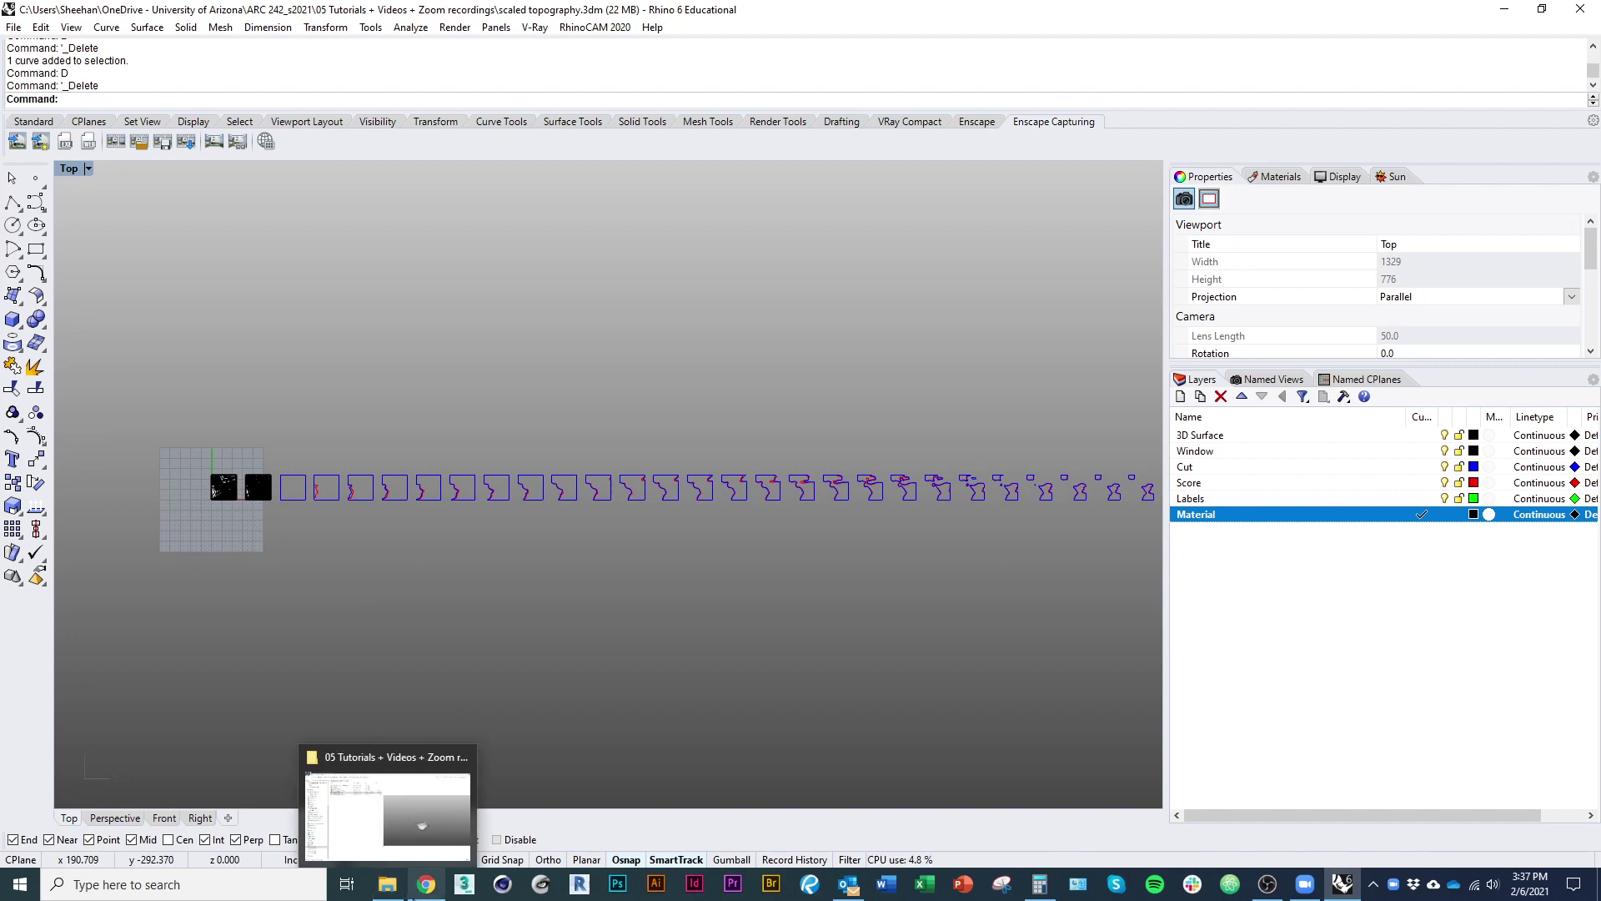
left_click(387, 885)
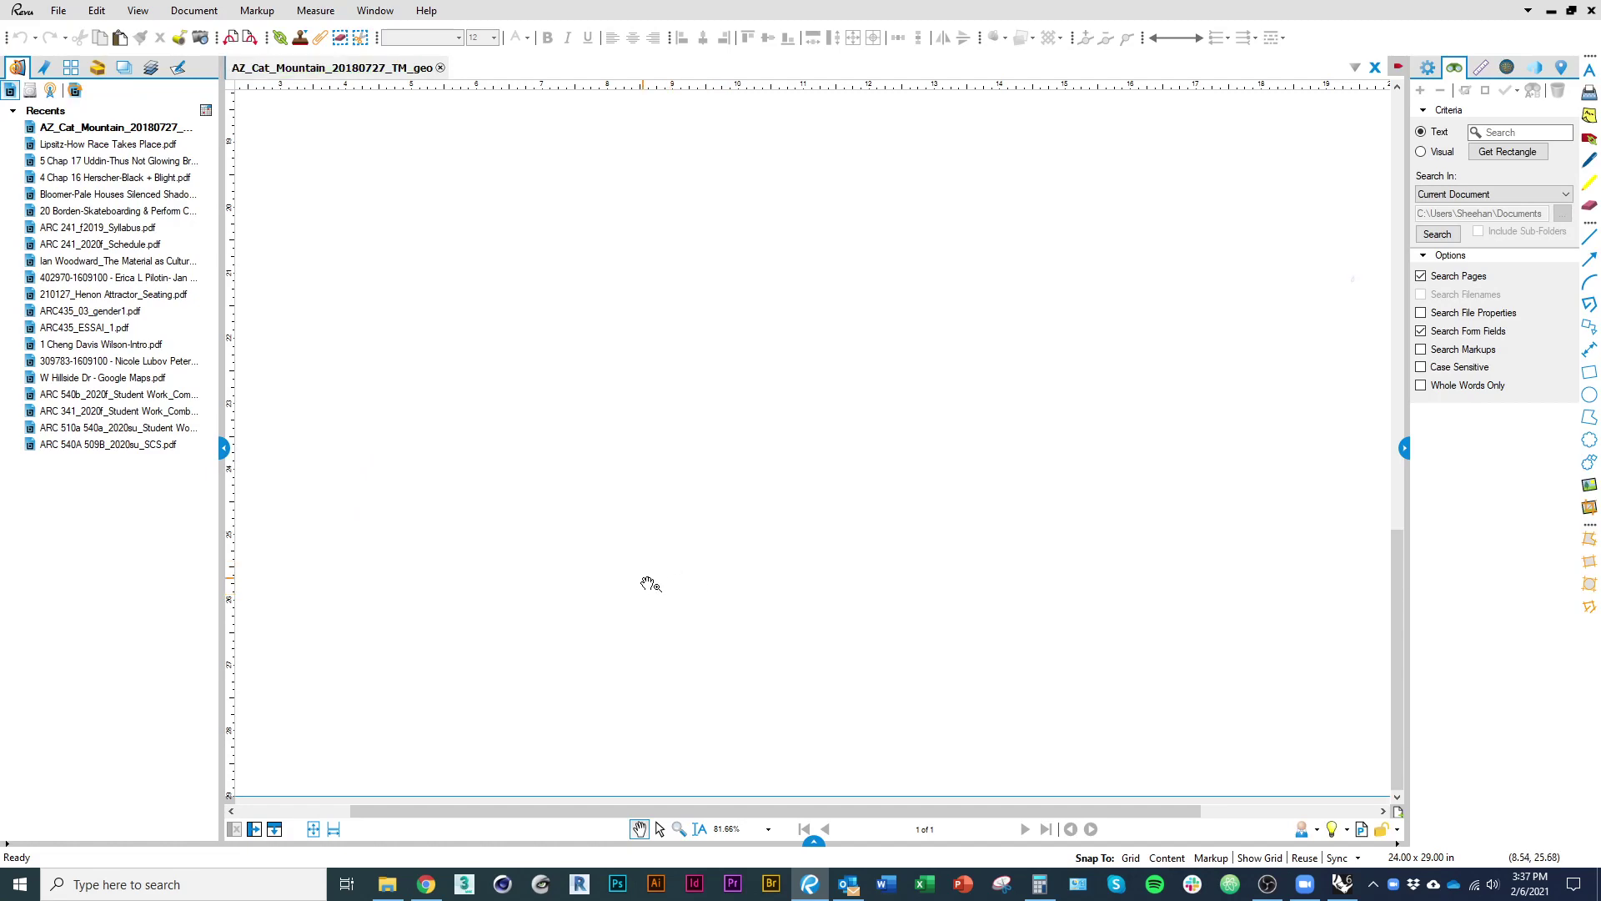
scroll(682, 589, "down", 8)
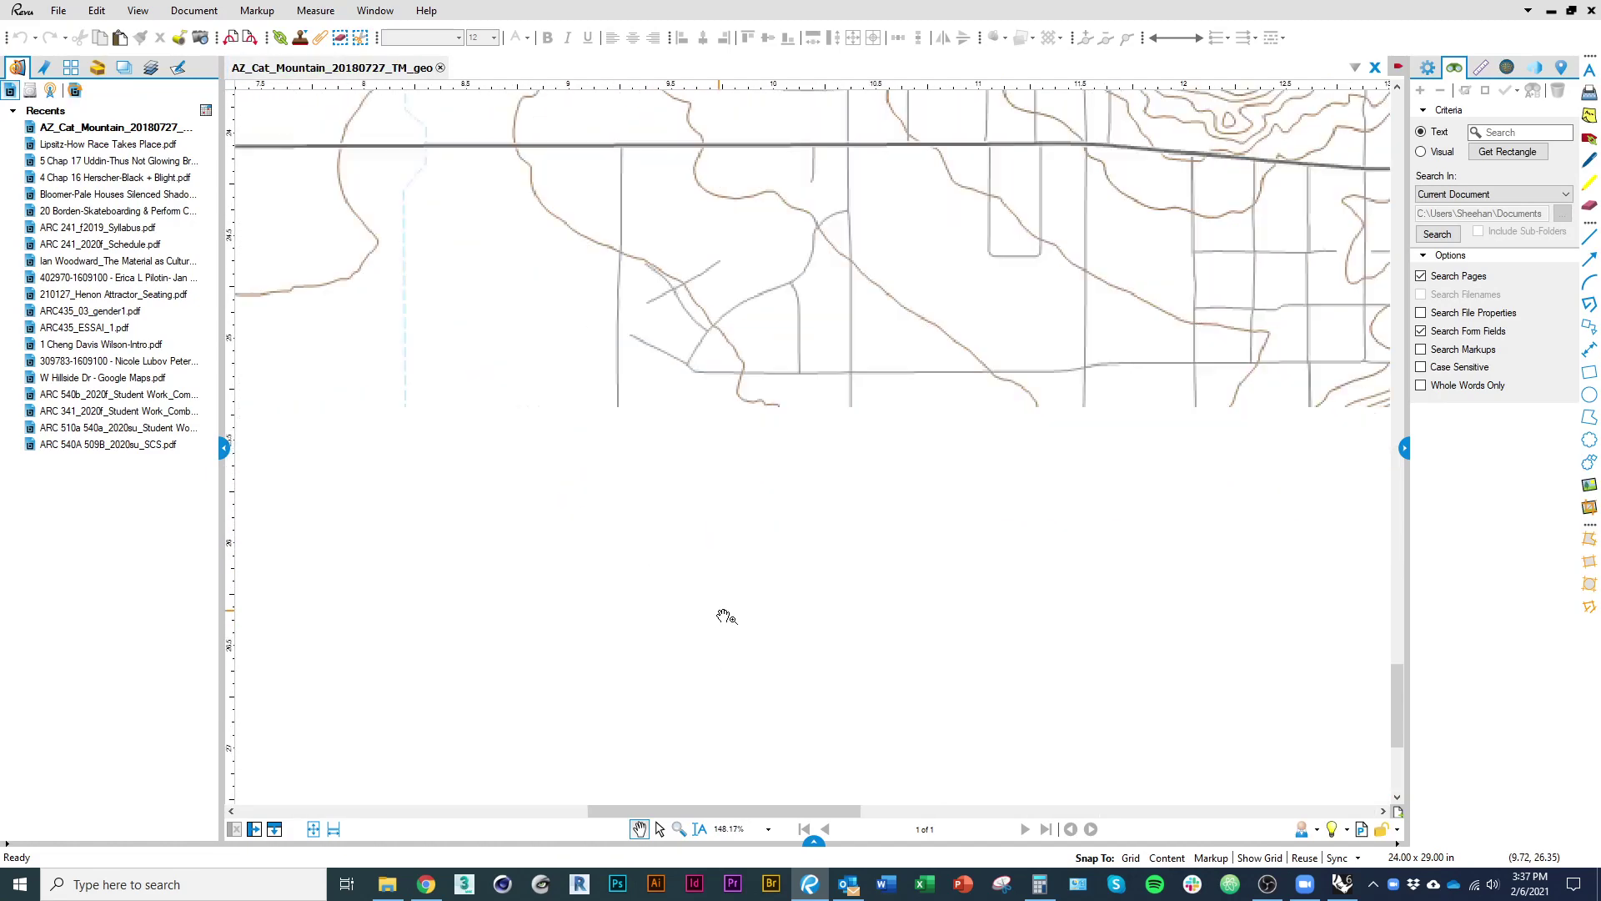
scroll(725, 511, "up", 8)
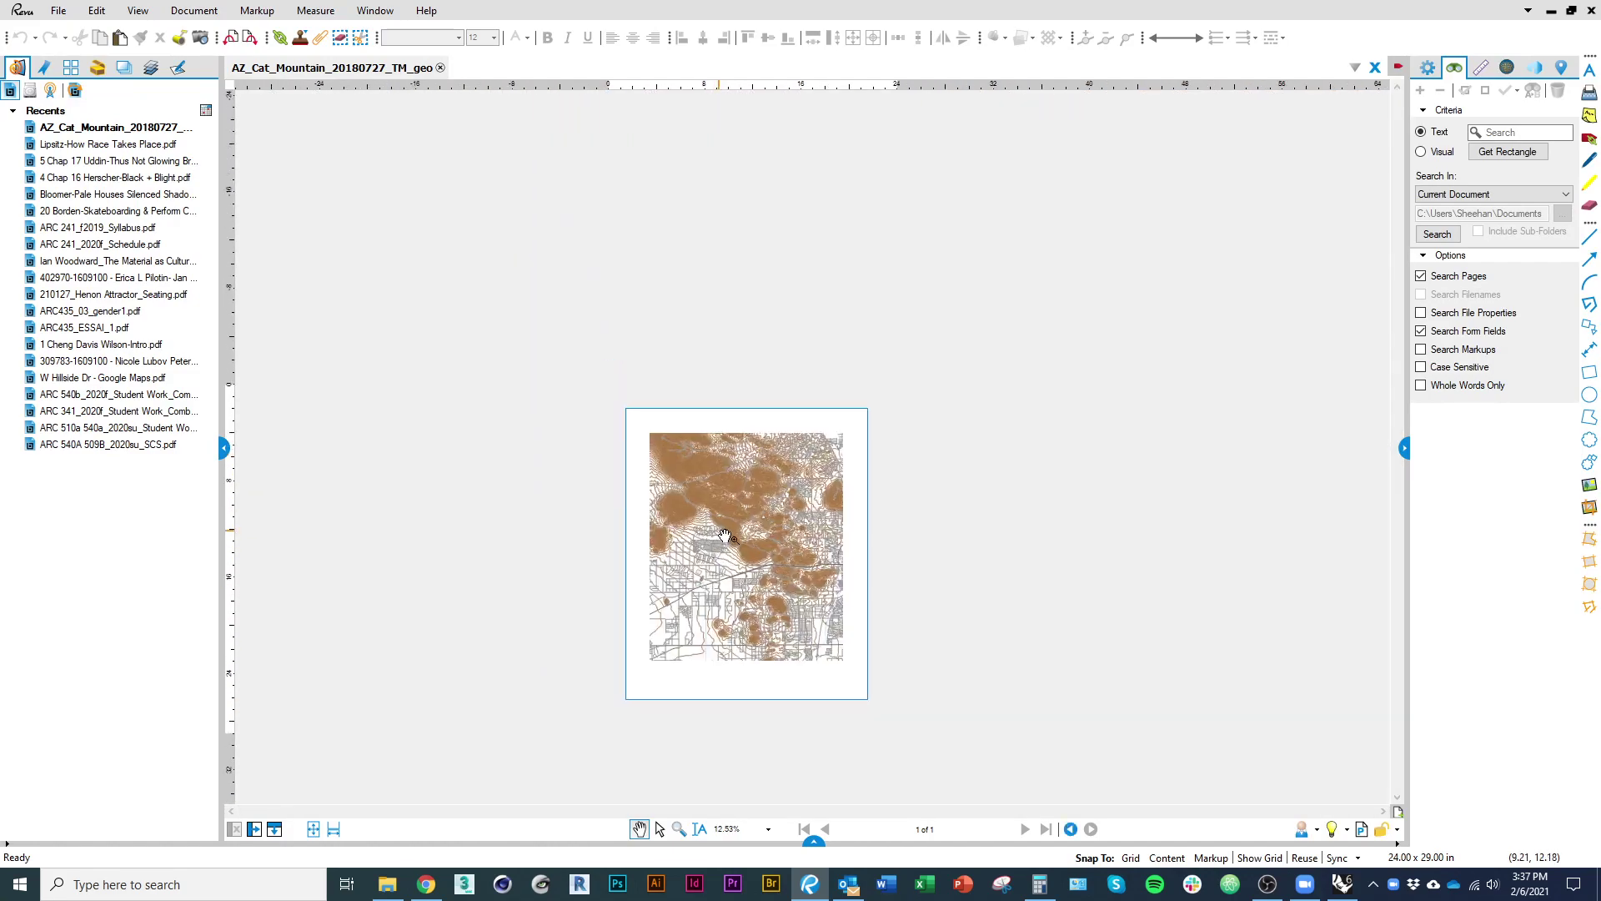
scroll(659, 444, "up", 2)
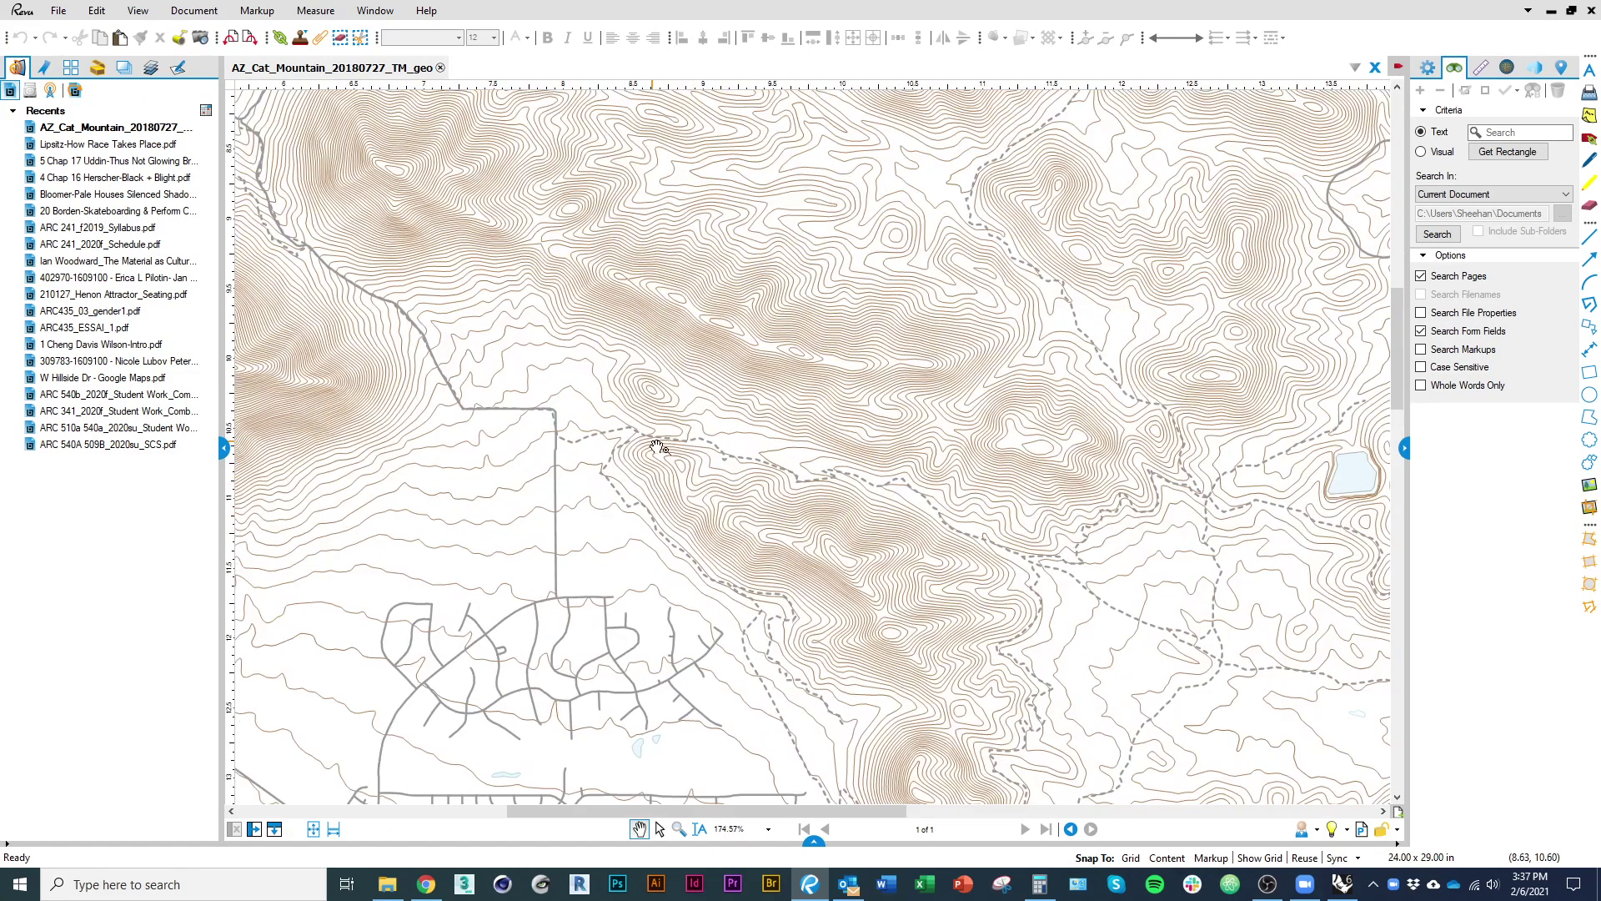
scroll(572, 359, "up", 2)
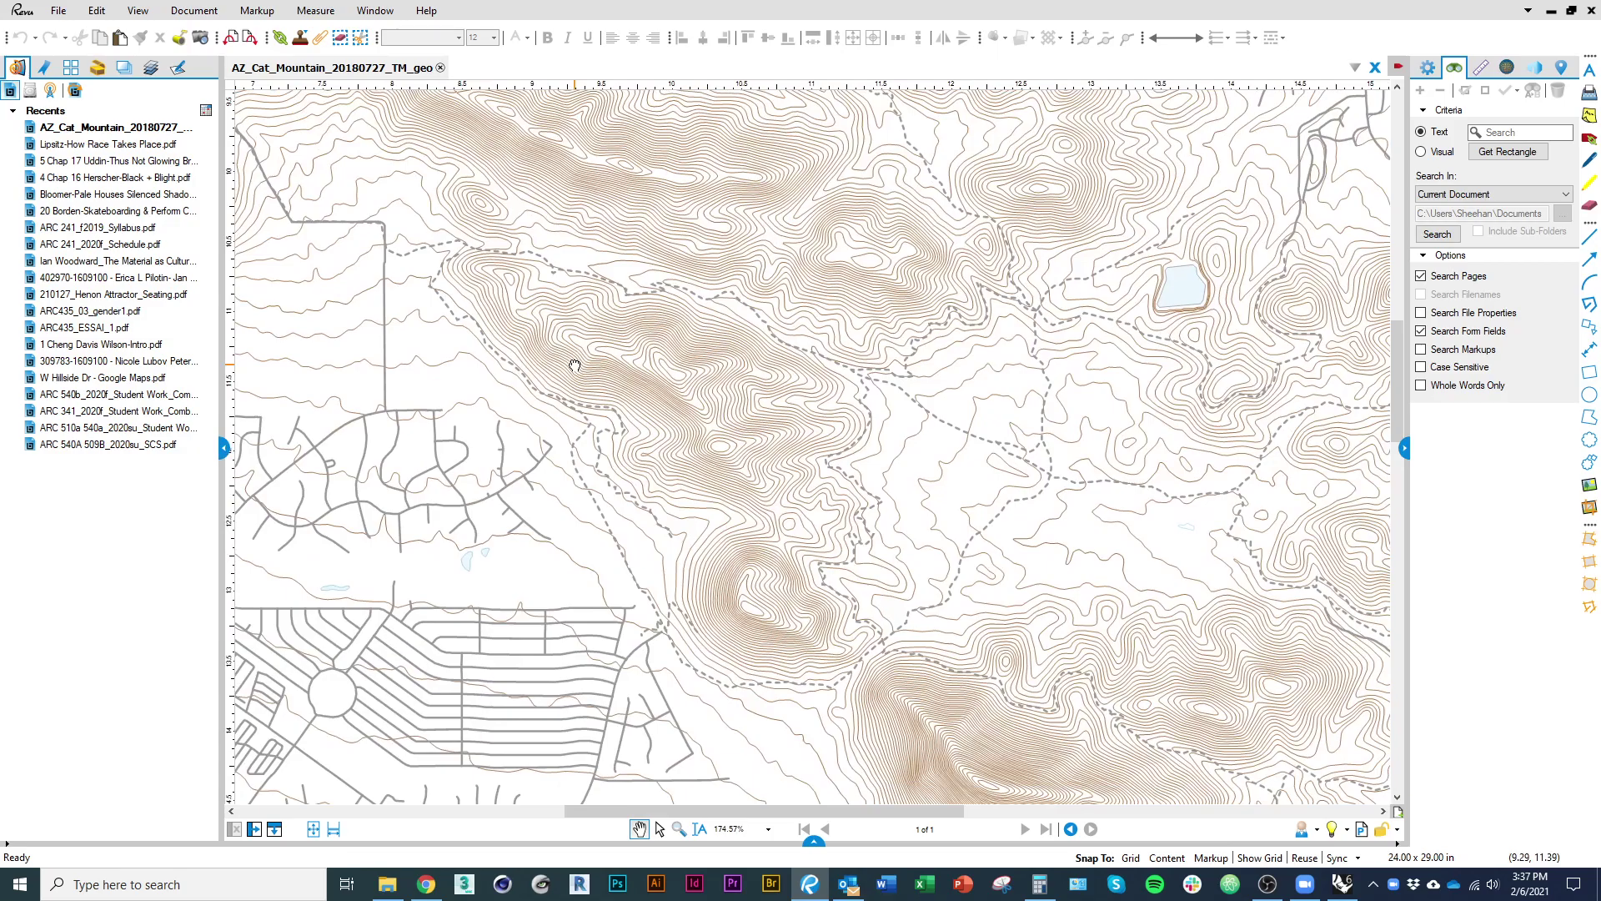
scroll(574, 366, "down", 5)
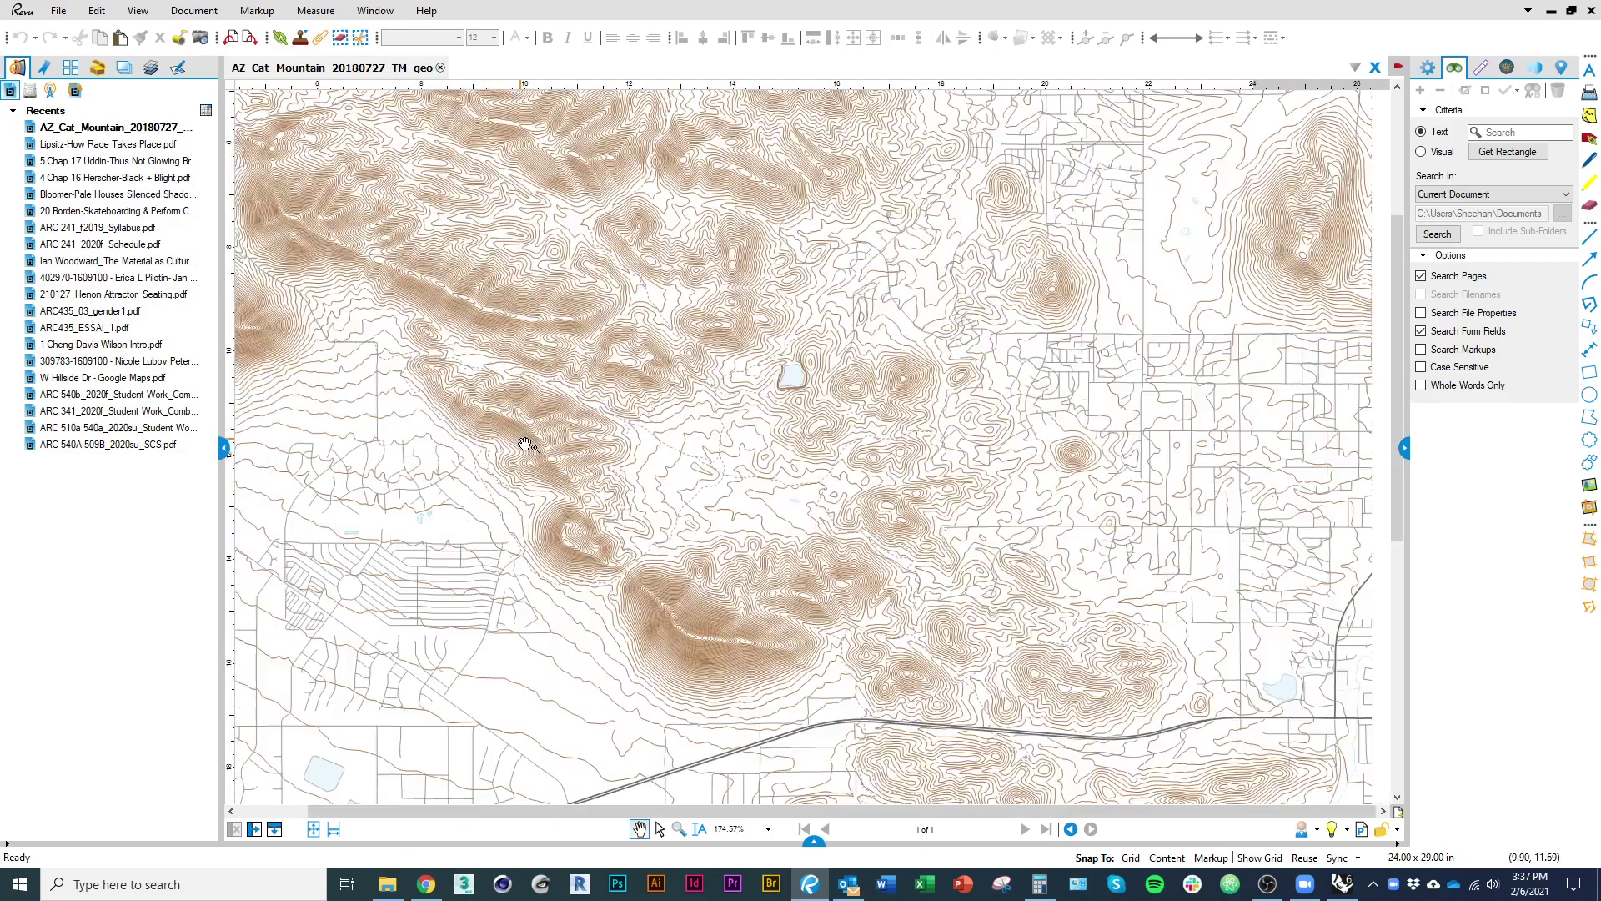
scroll(525, 444, "up", 3)
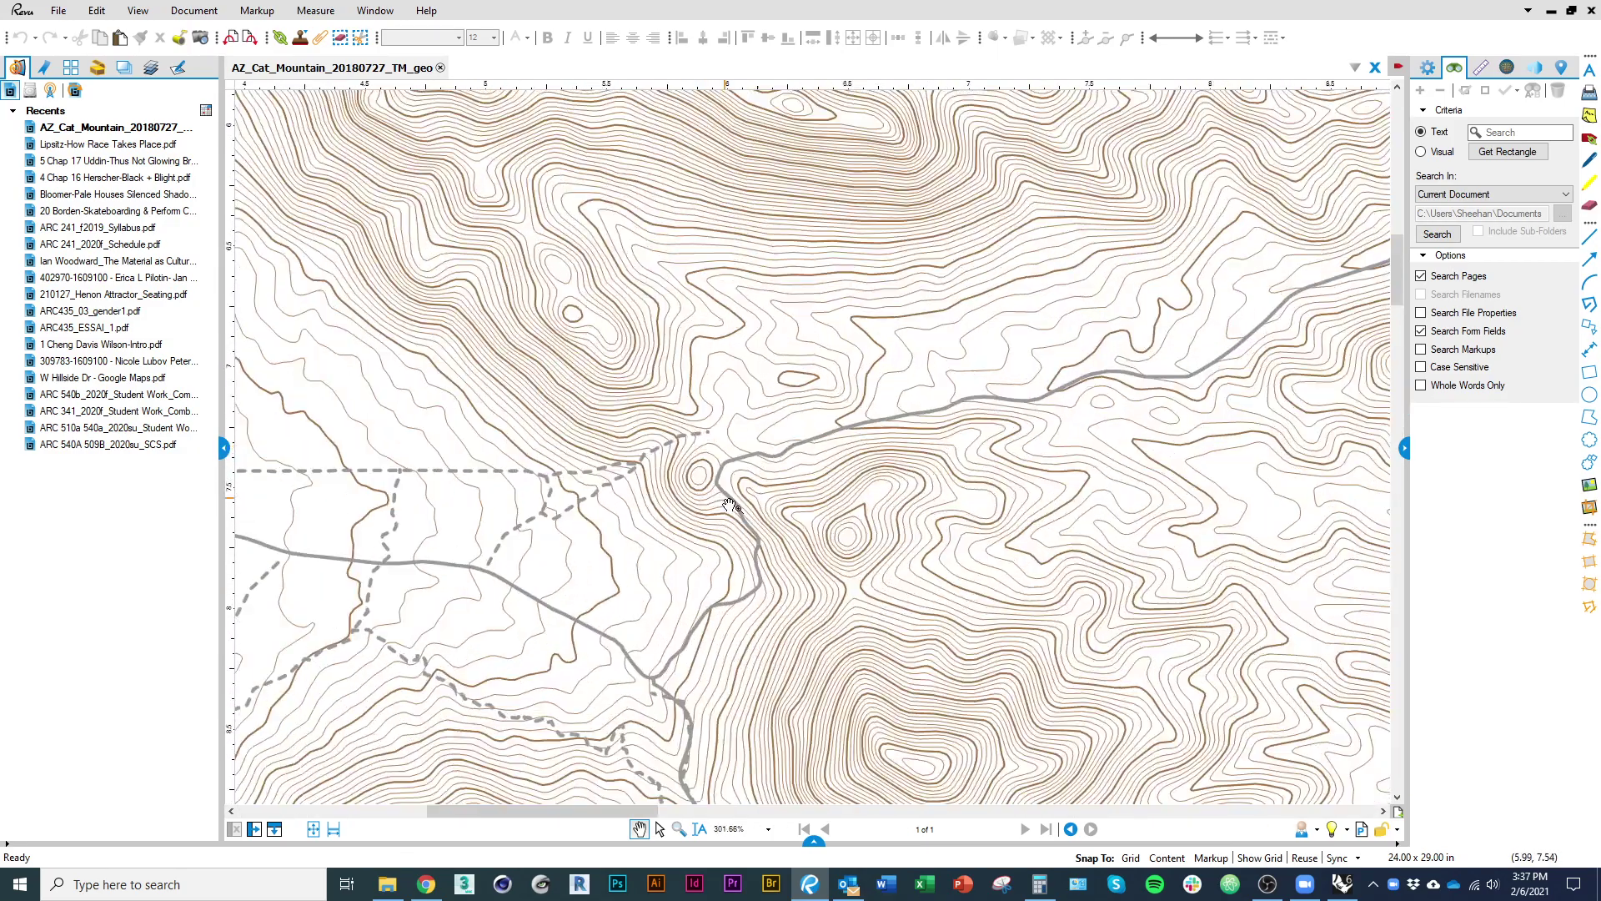
scroll(730, 506, "down", 3)
key("e")
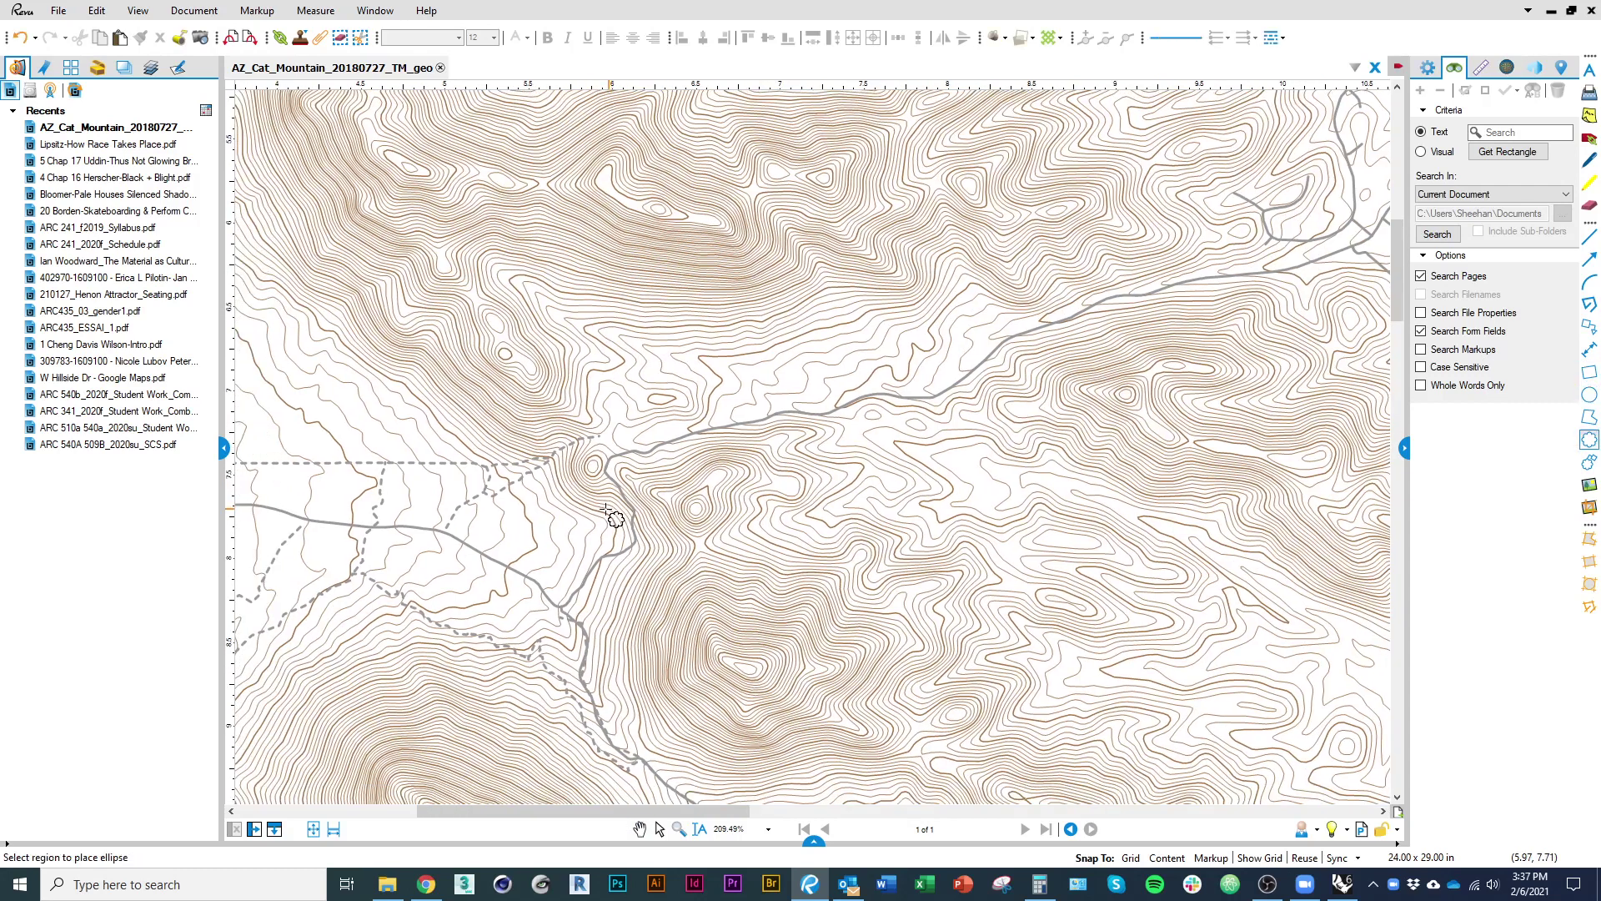
key("Escape")
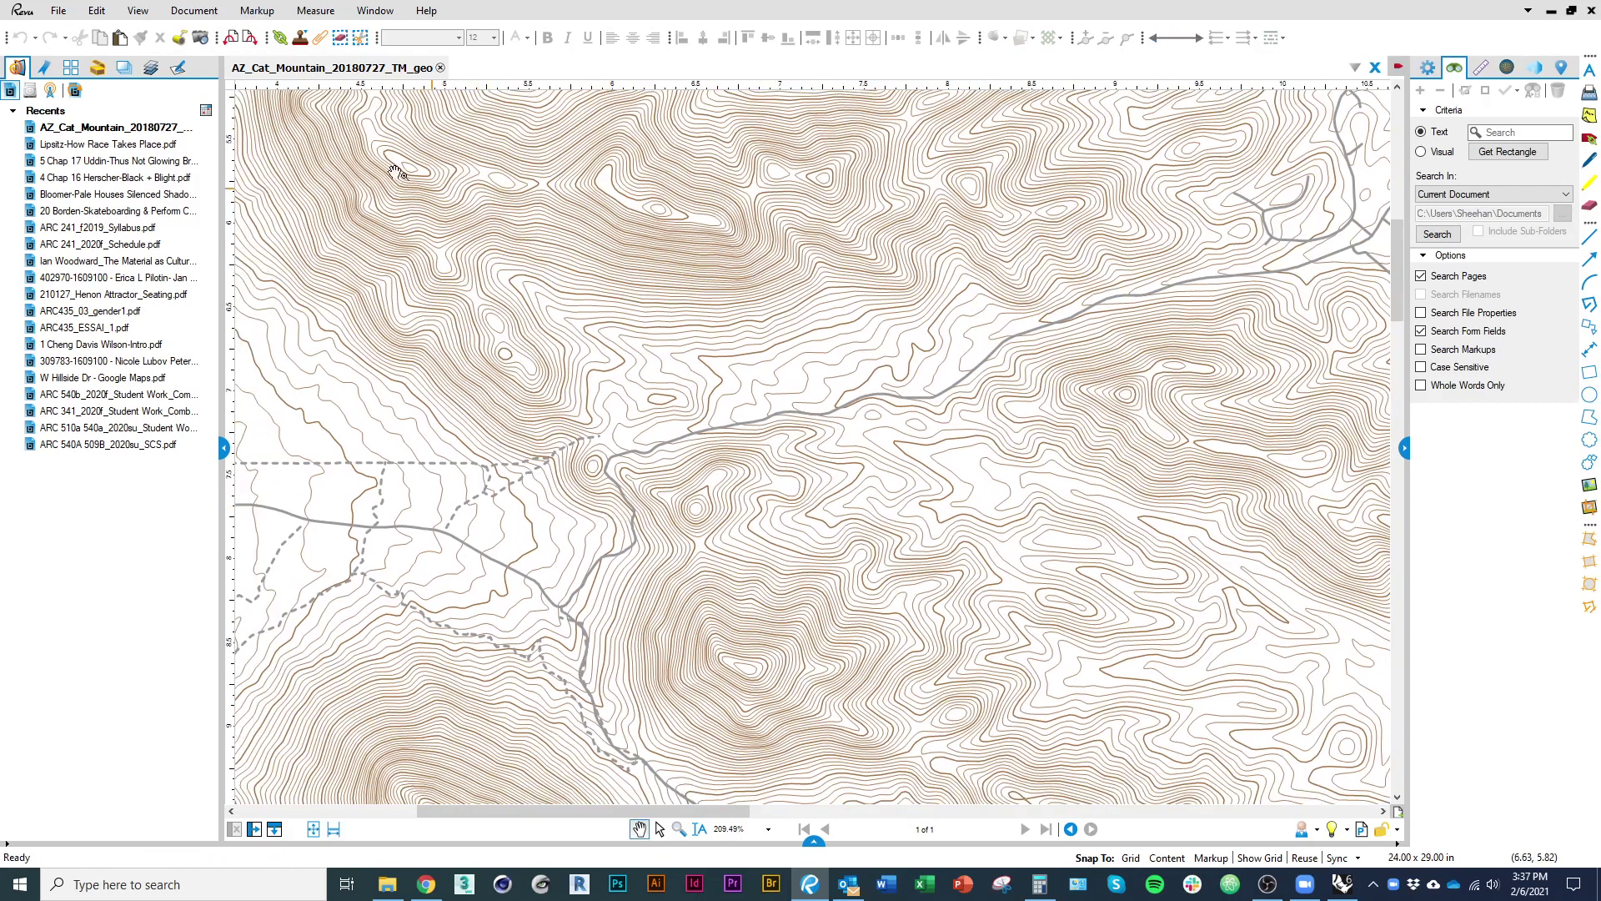
left_click(257, 10)
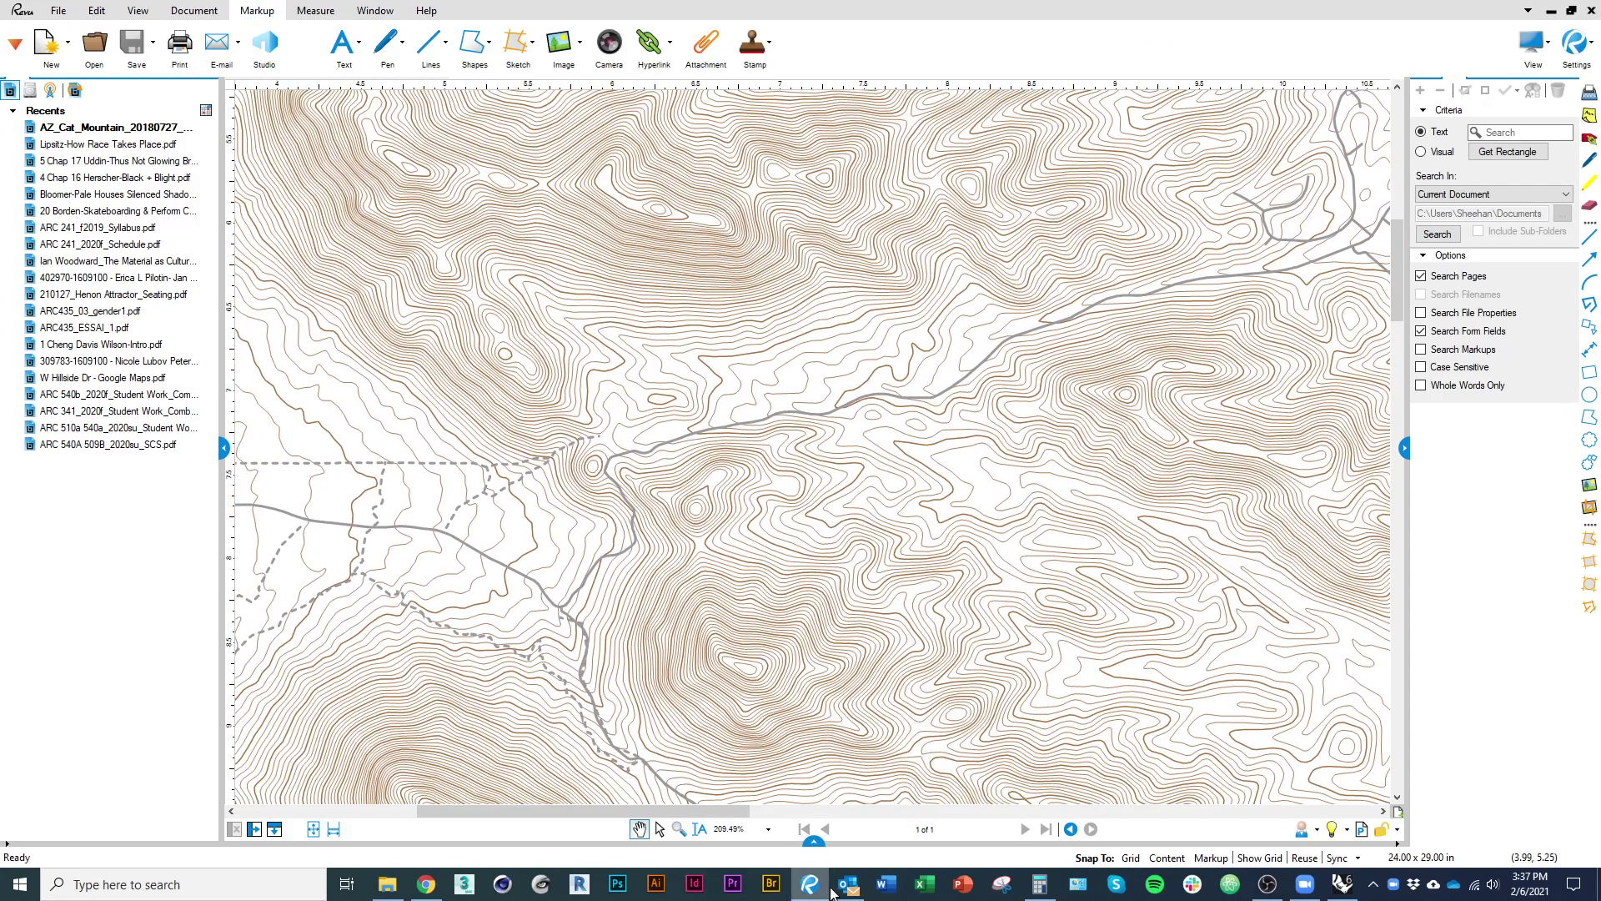
mouse_move(1342, 889)
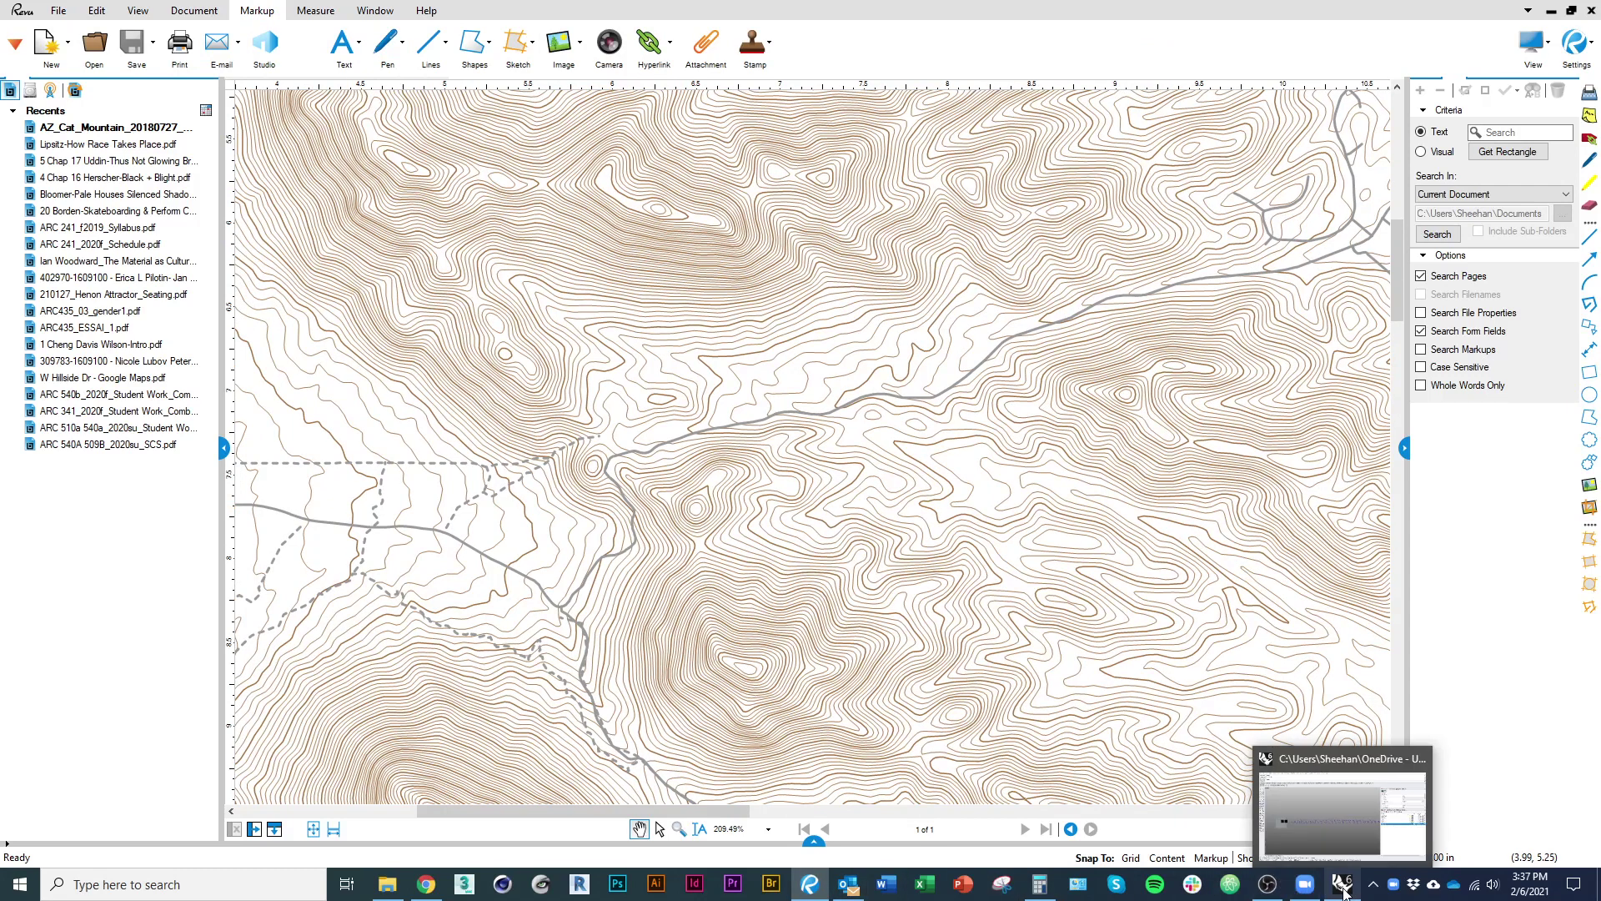
left_click(1343, 854)
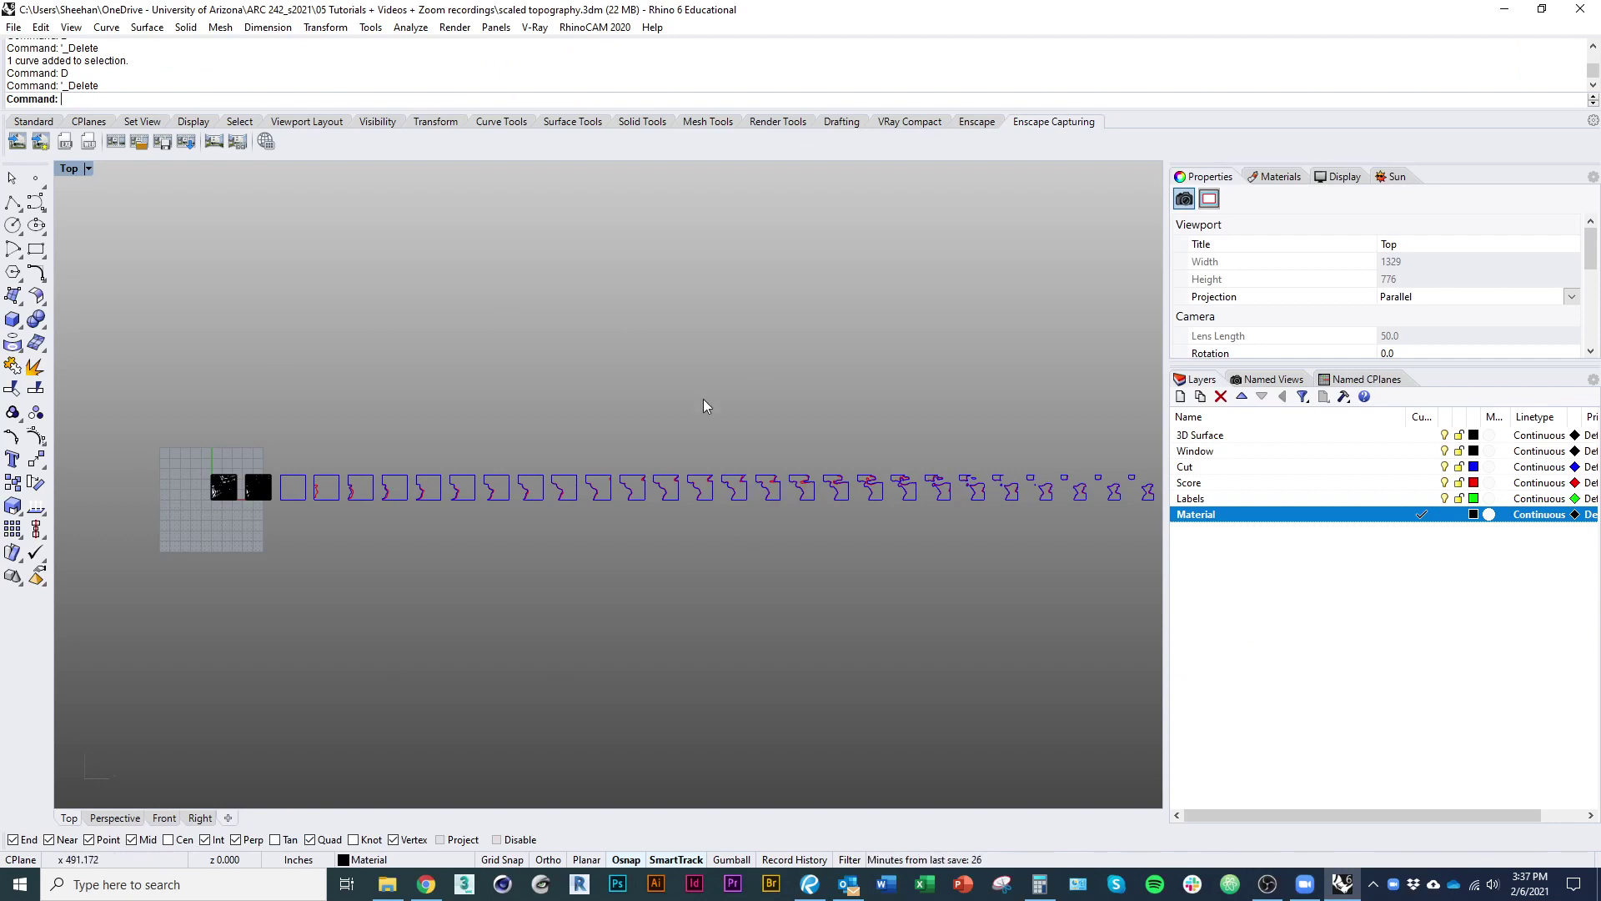
left_click(391, 890)
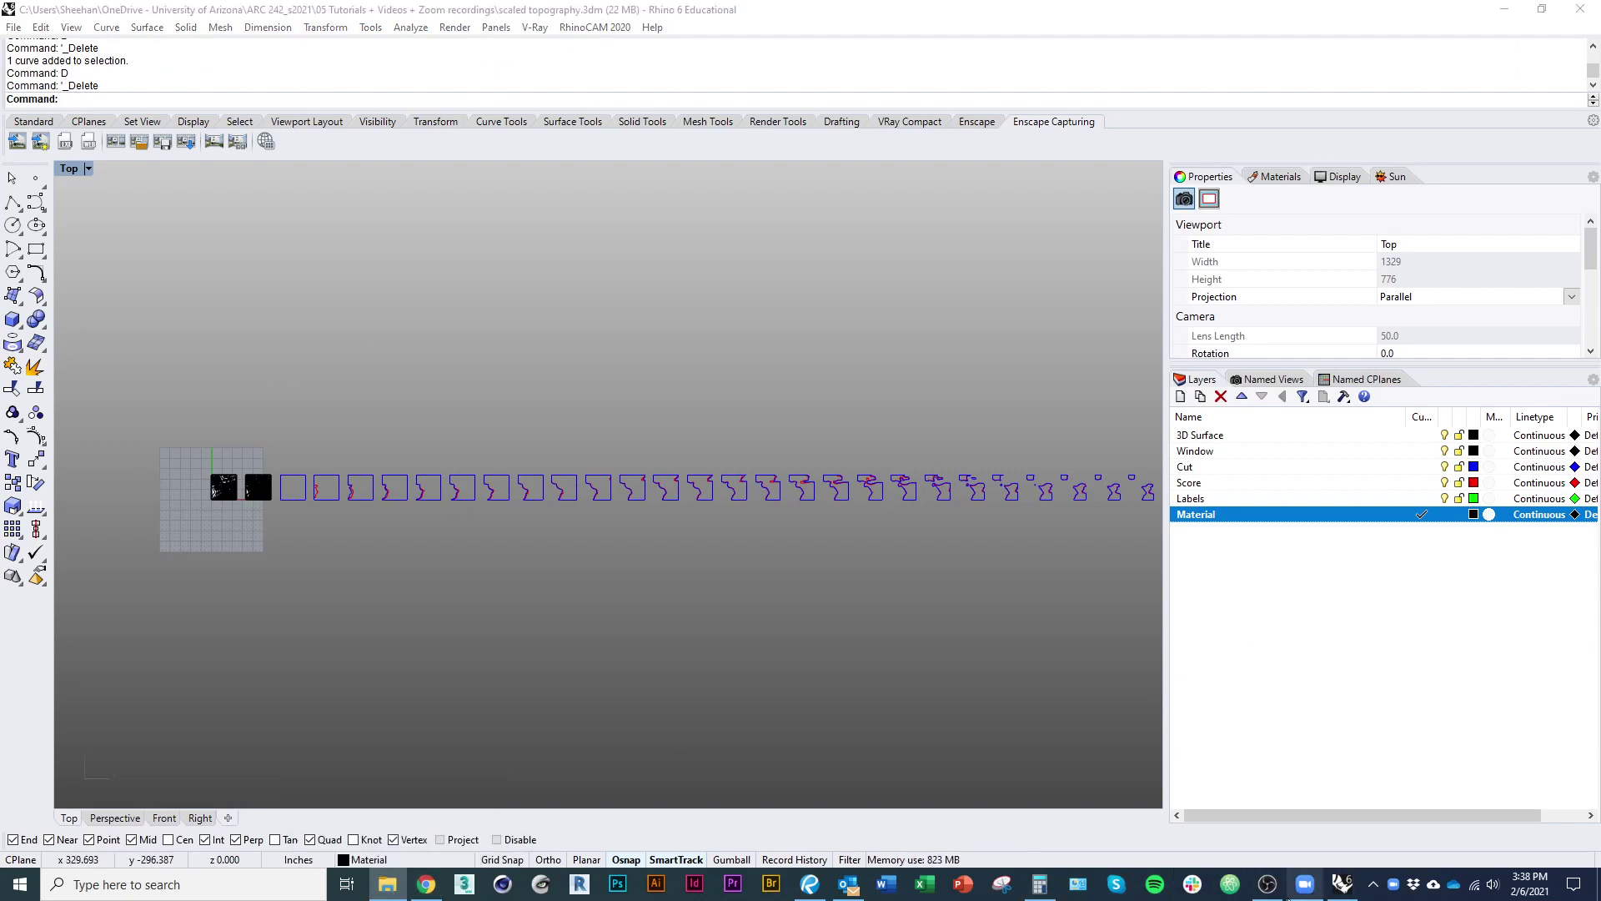
mouse_move(1343, 895)
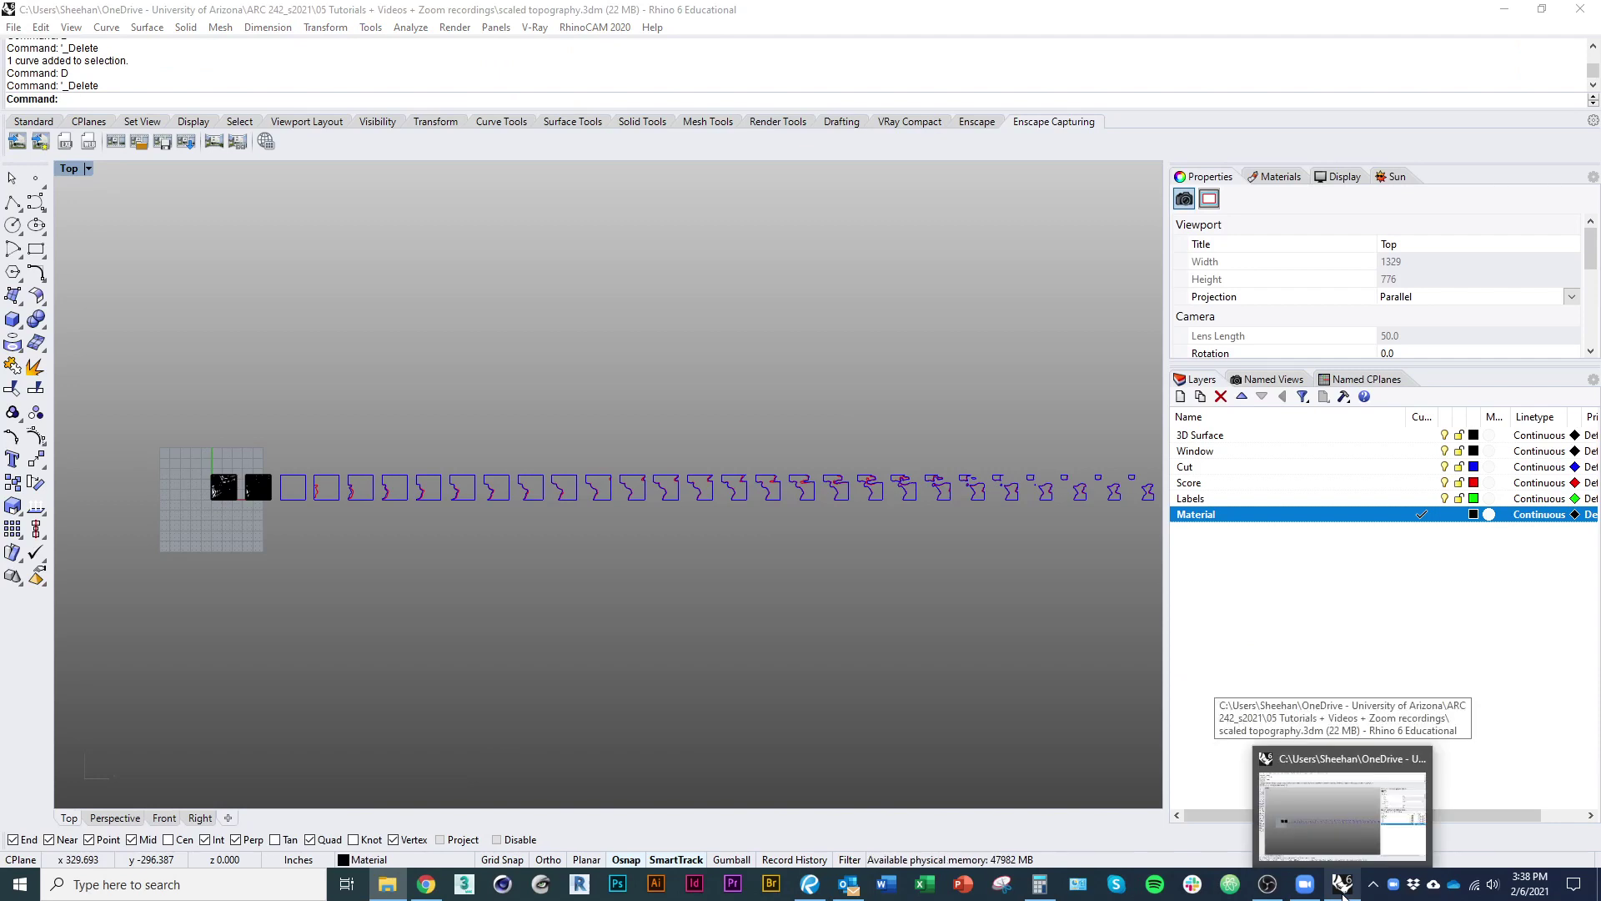
Return to the map PDF and mark the site with a yellow rectangle over the contours where the road and dashed trails meet
left_click(822, 884)
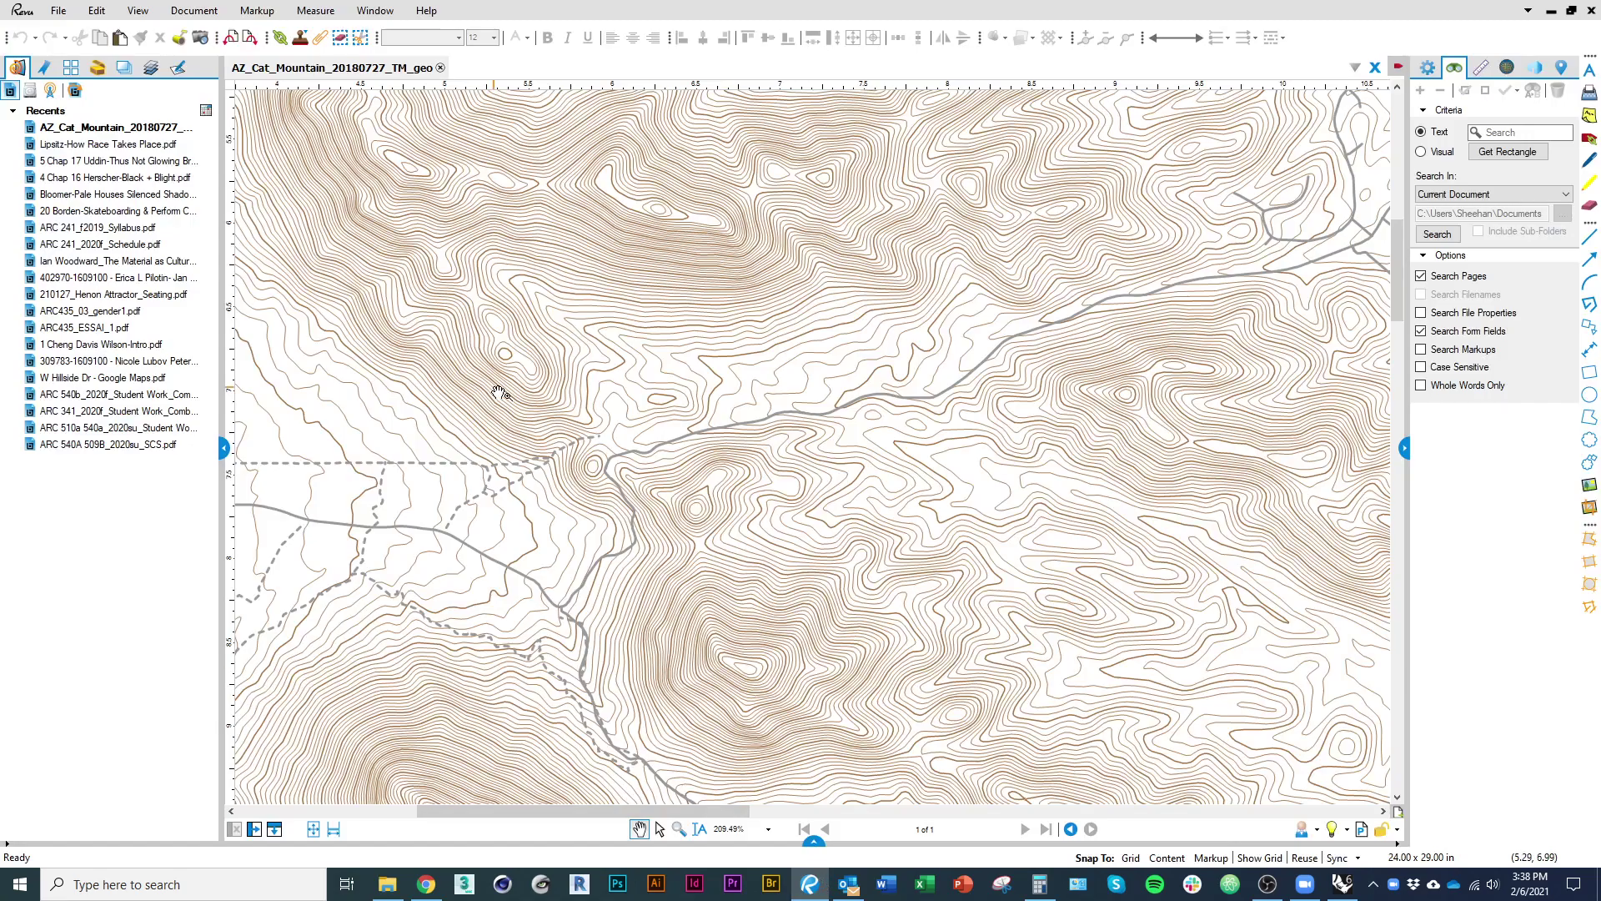
left_click(257, 11)
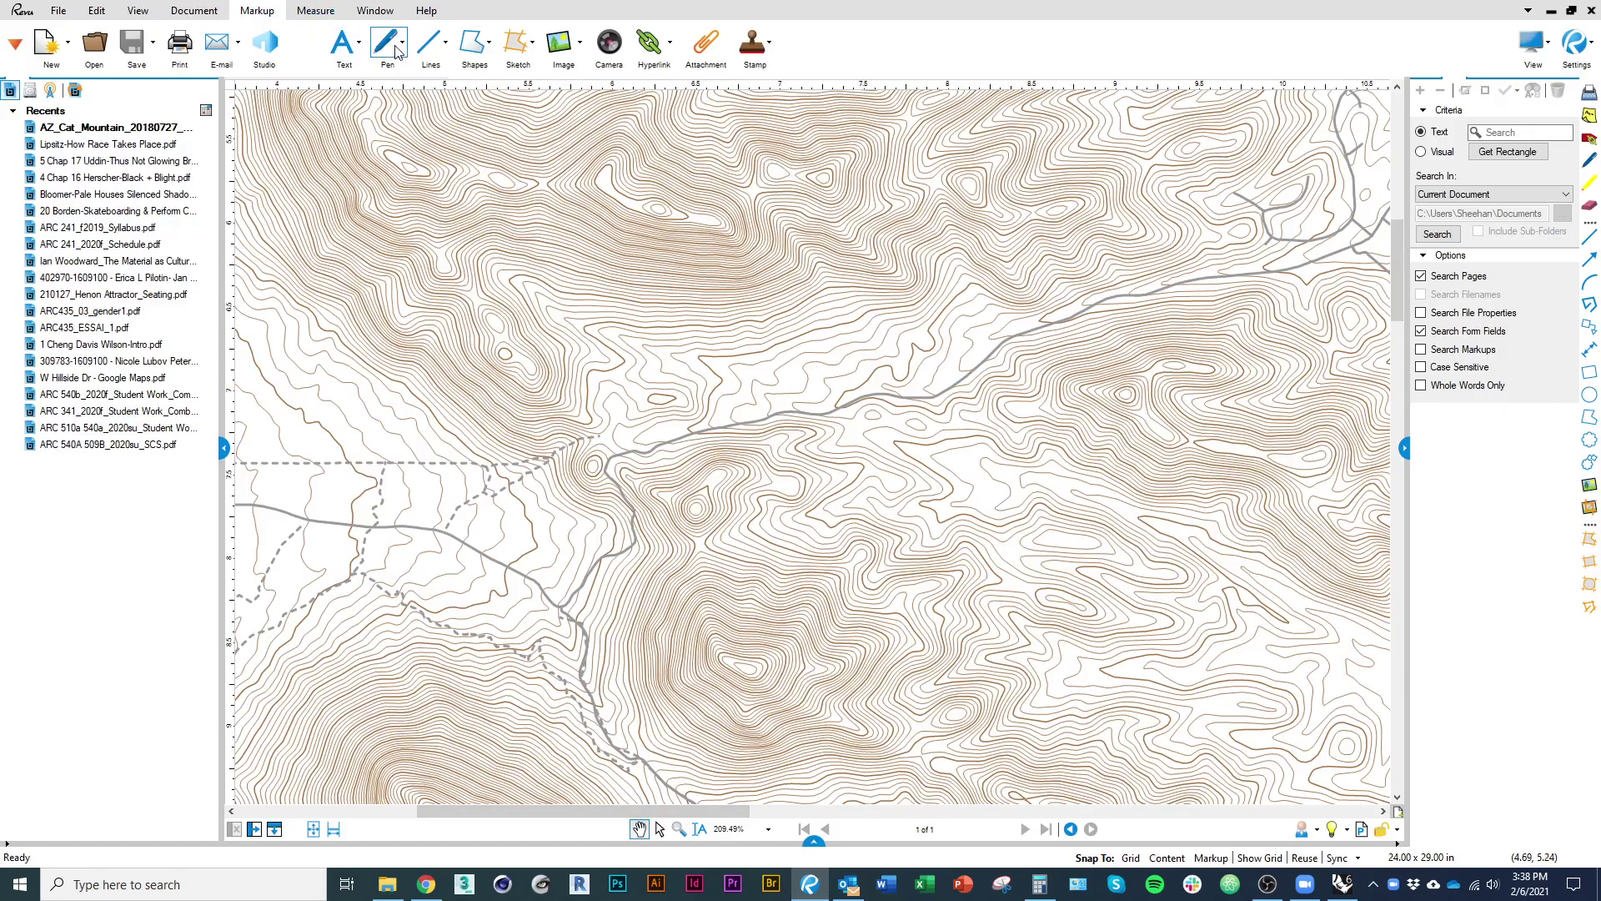
mouse_move(475, 43)
left_click(505, 65)
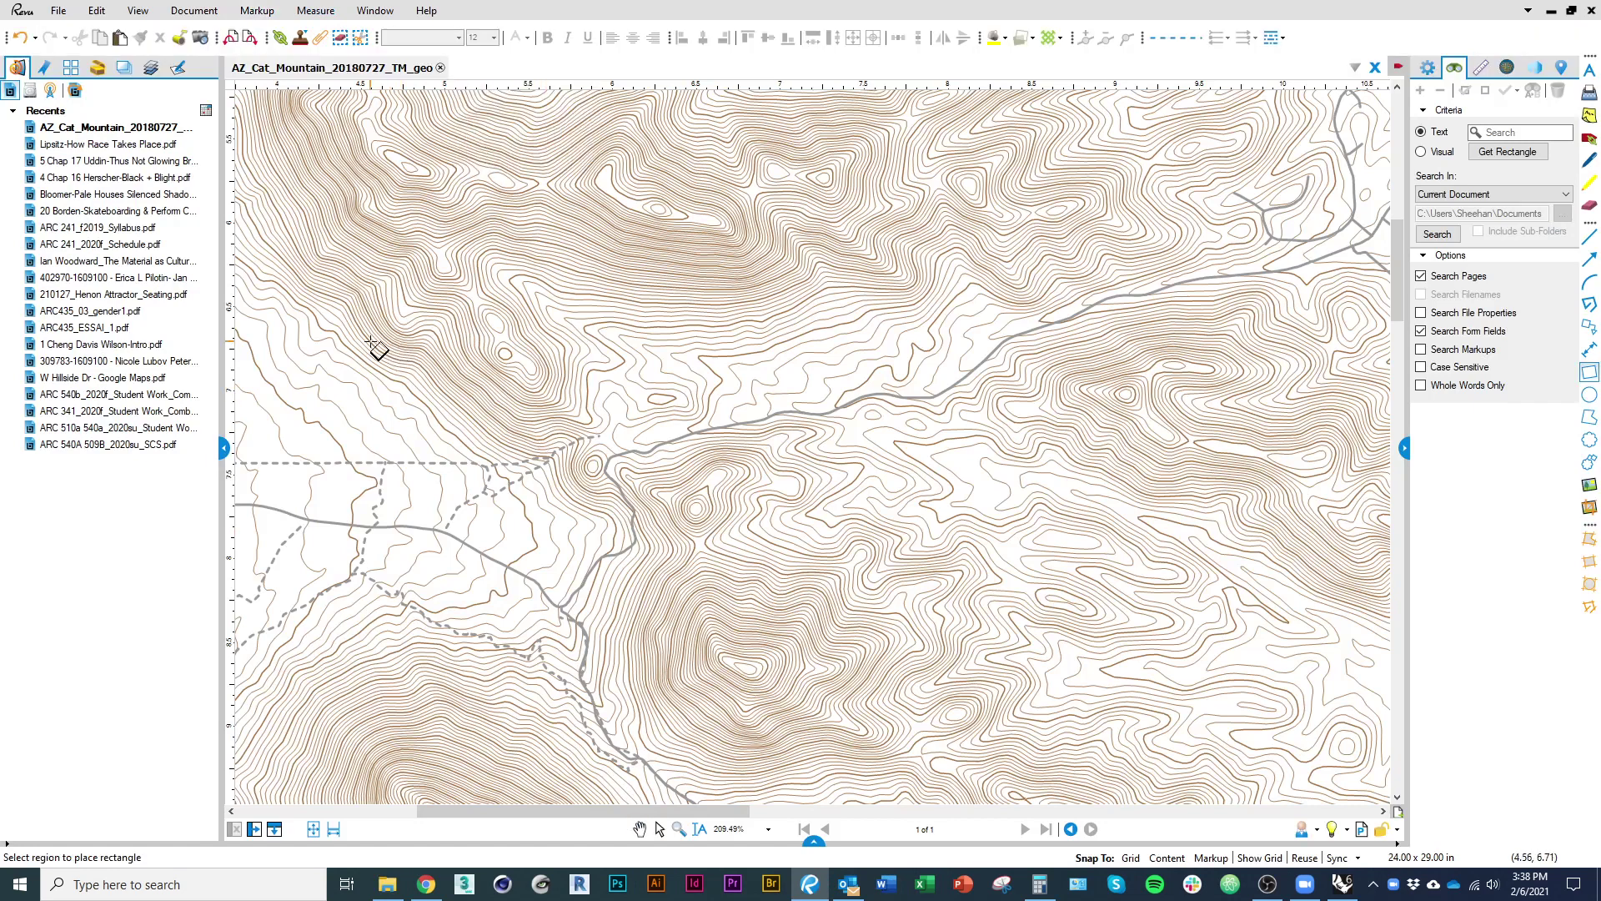
left_click_drag(786, 602, 467, 334)
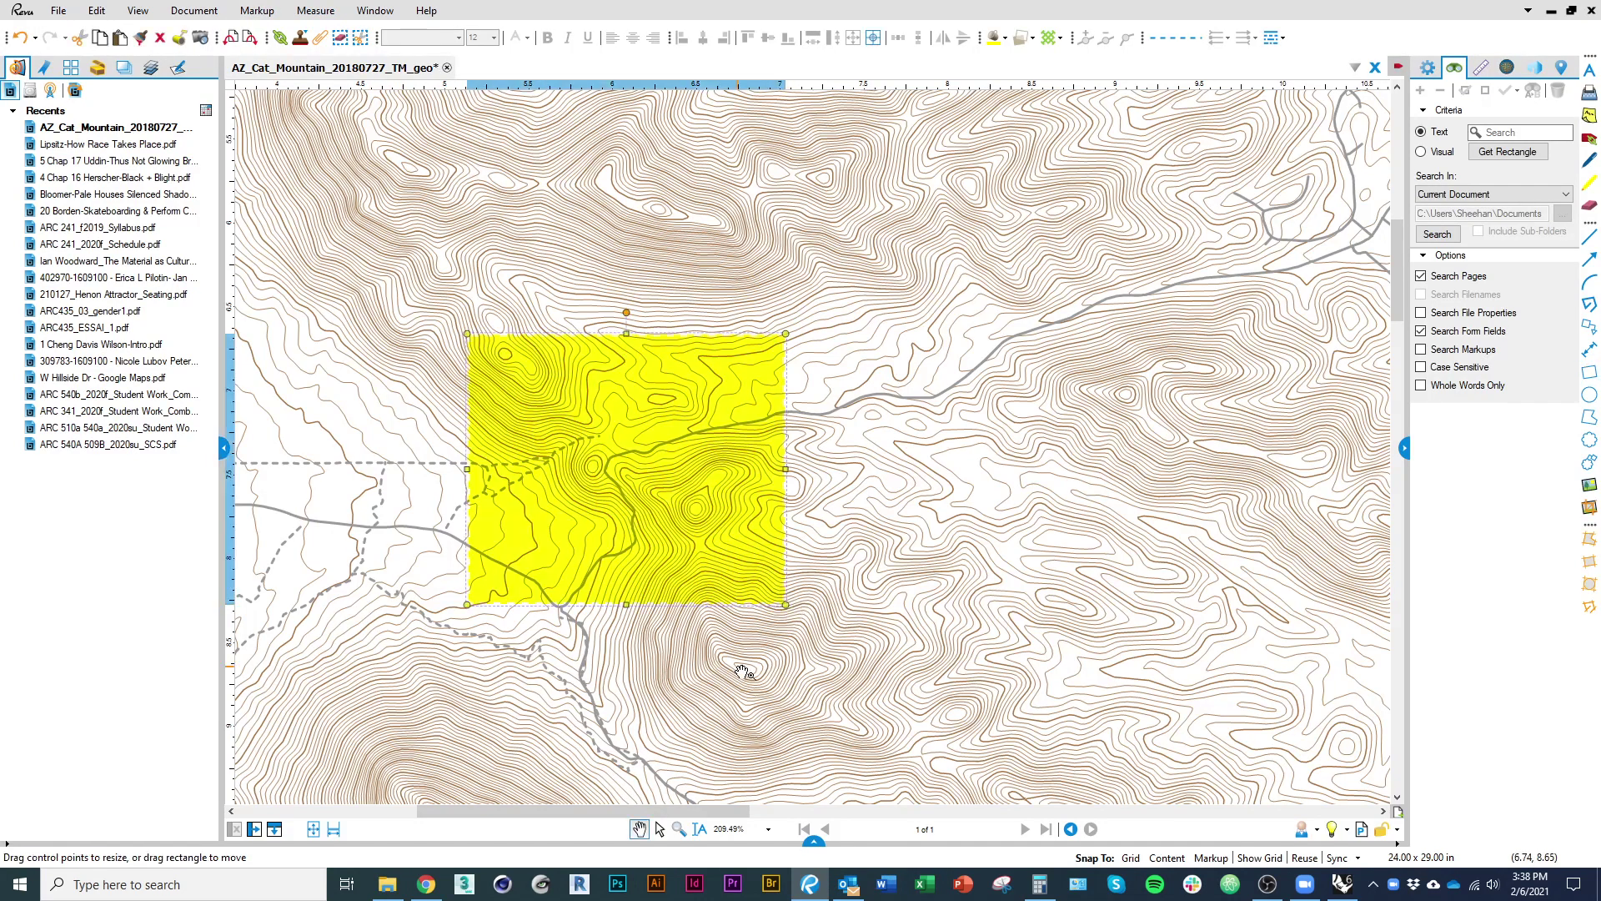
left_click(739, 740)
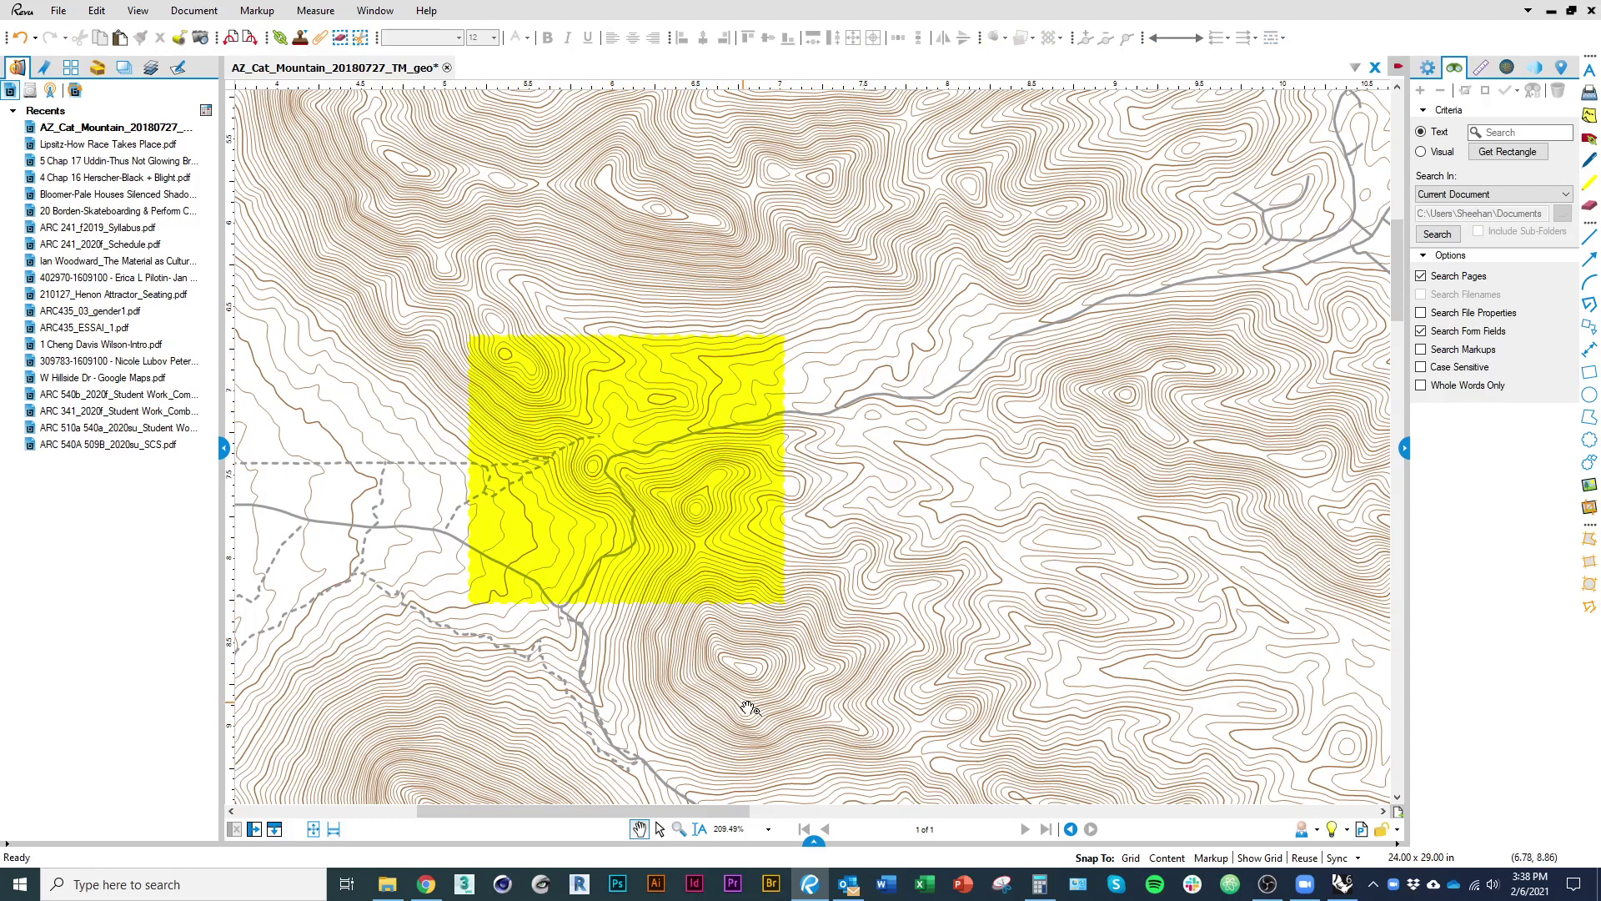
Switch back to Rhino and save the scaled topography file
scroll(749, 707, "down", 5)
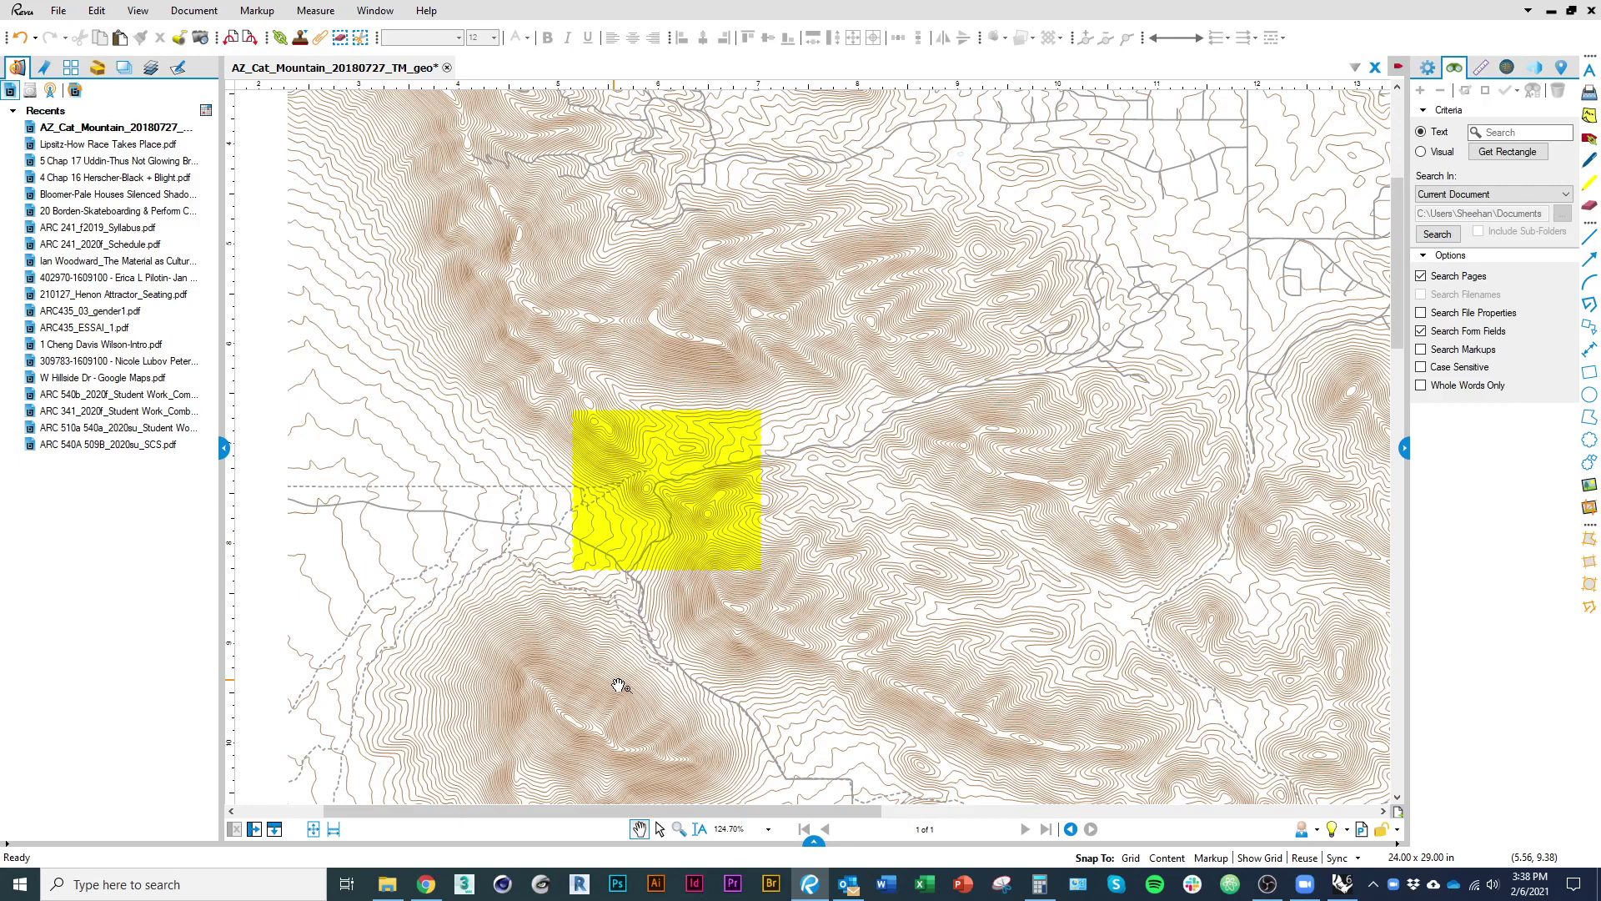
key("alt+Tab")
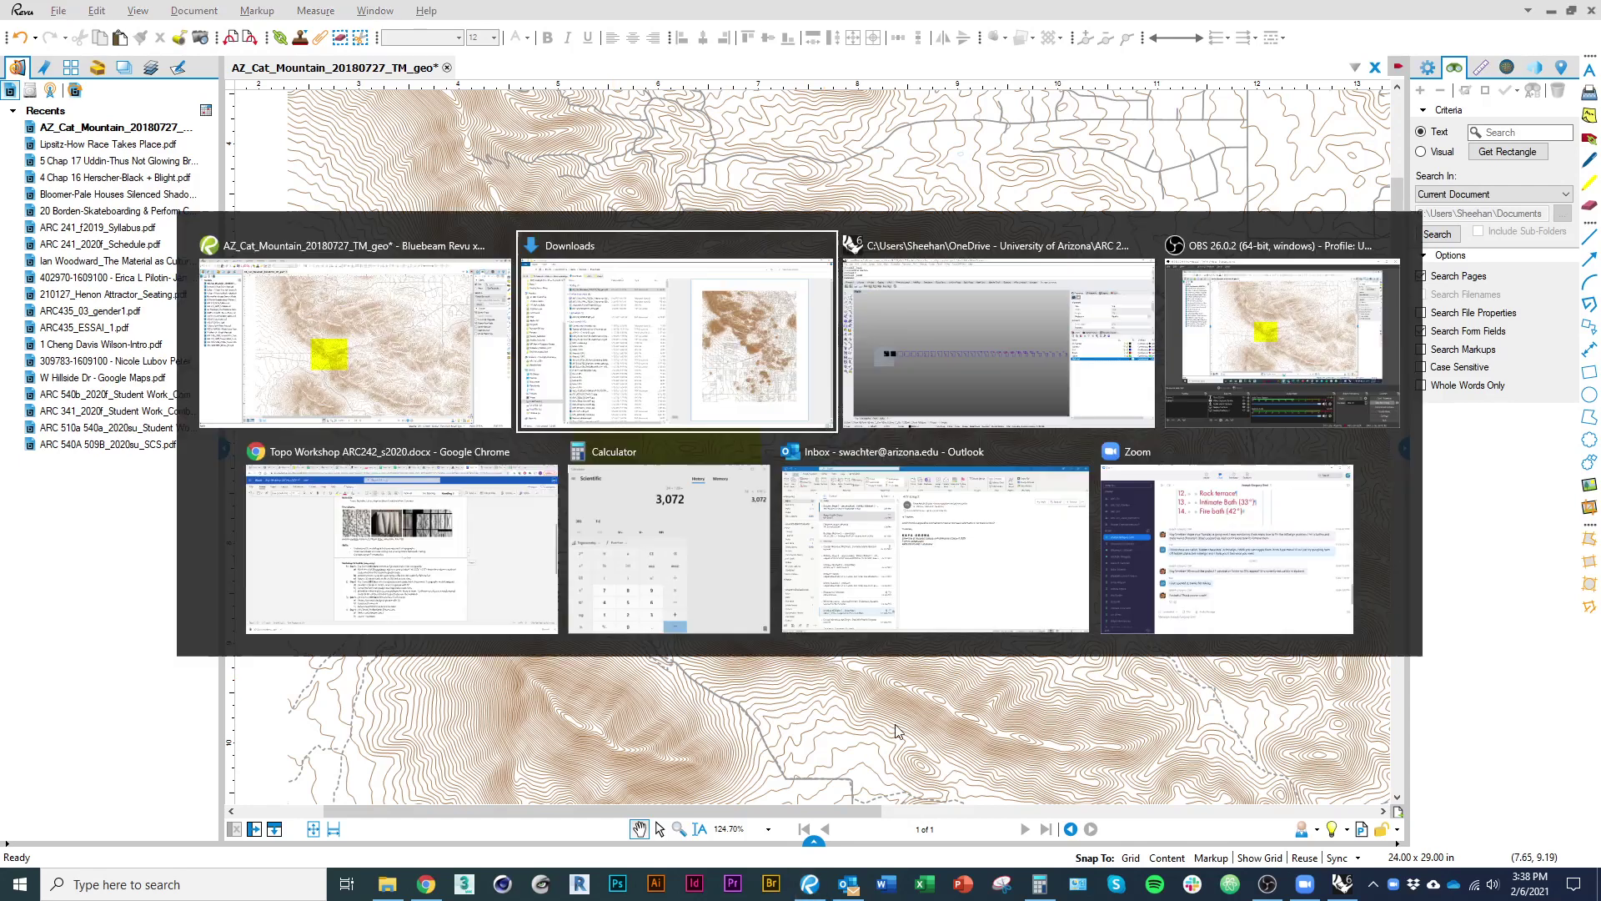
left_click(932, 410)
key("alt+Tab")
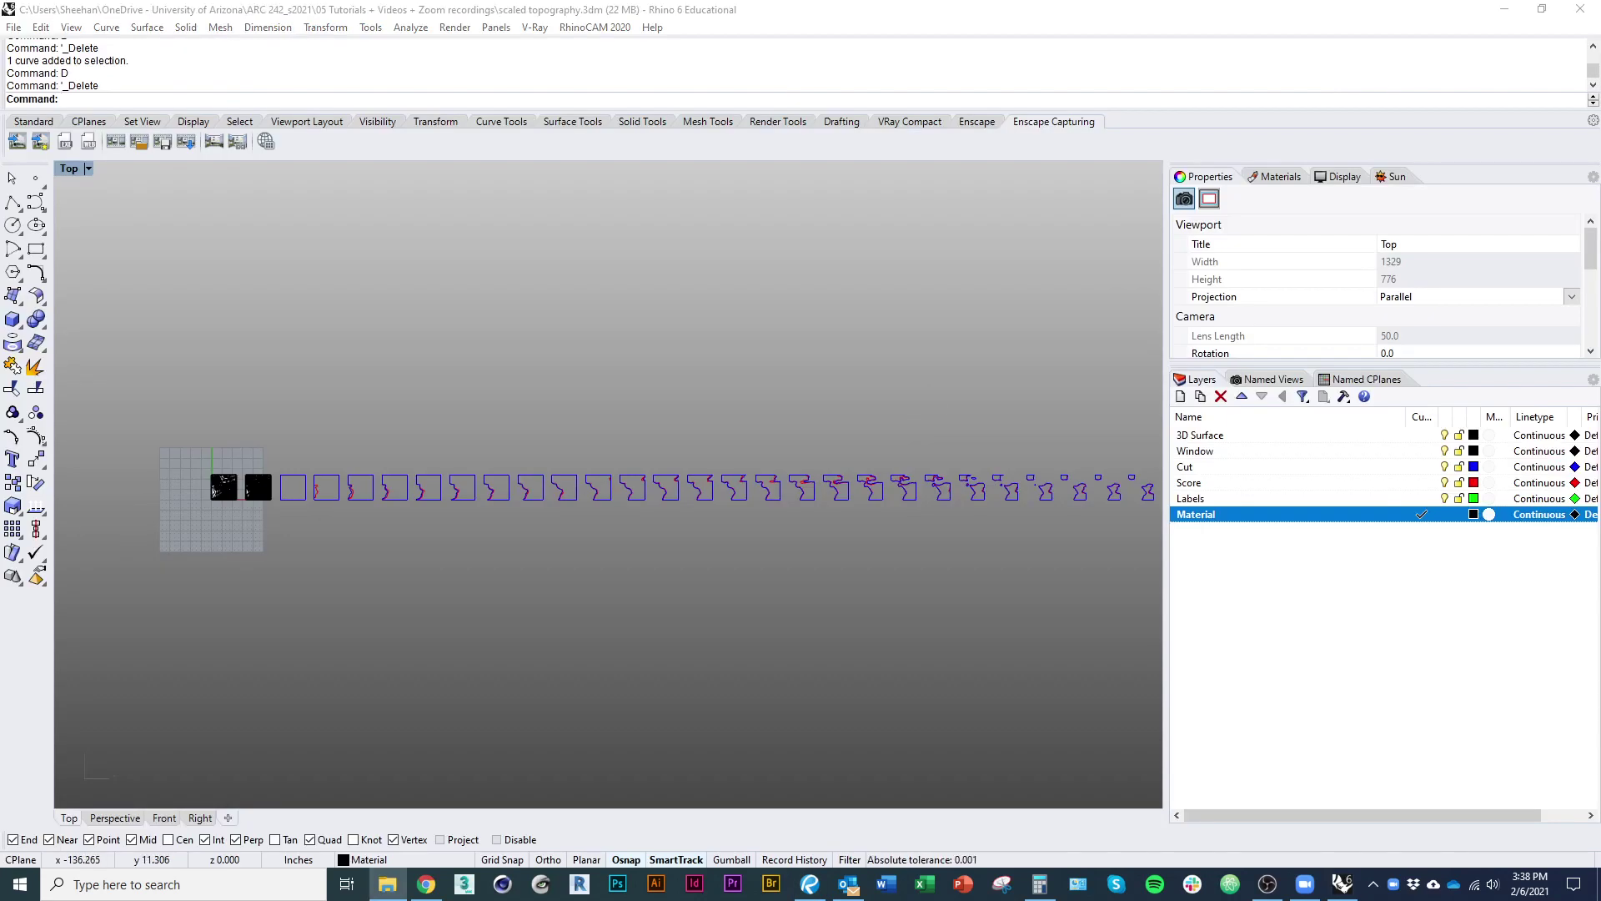
left_click(209, 399)
type("Save")
key("Return")
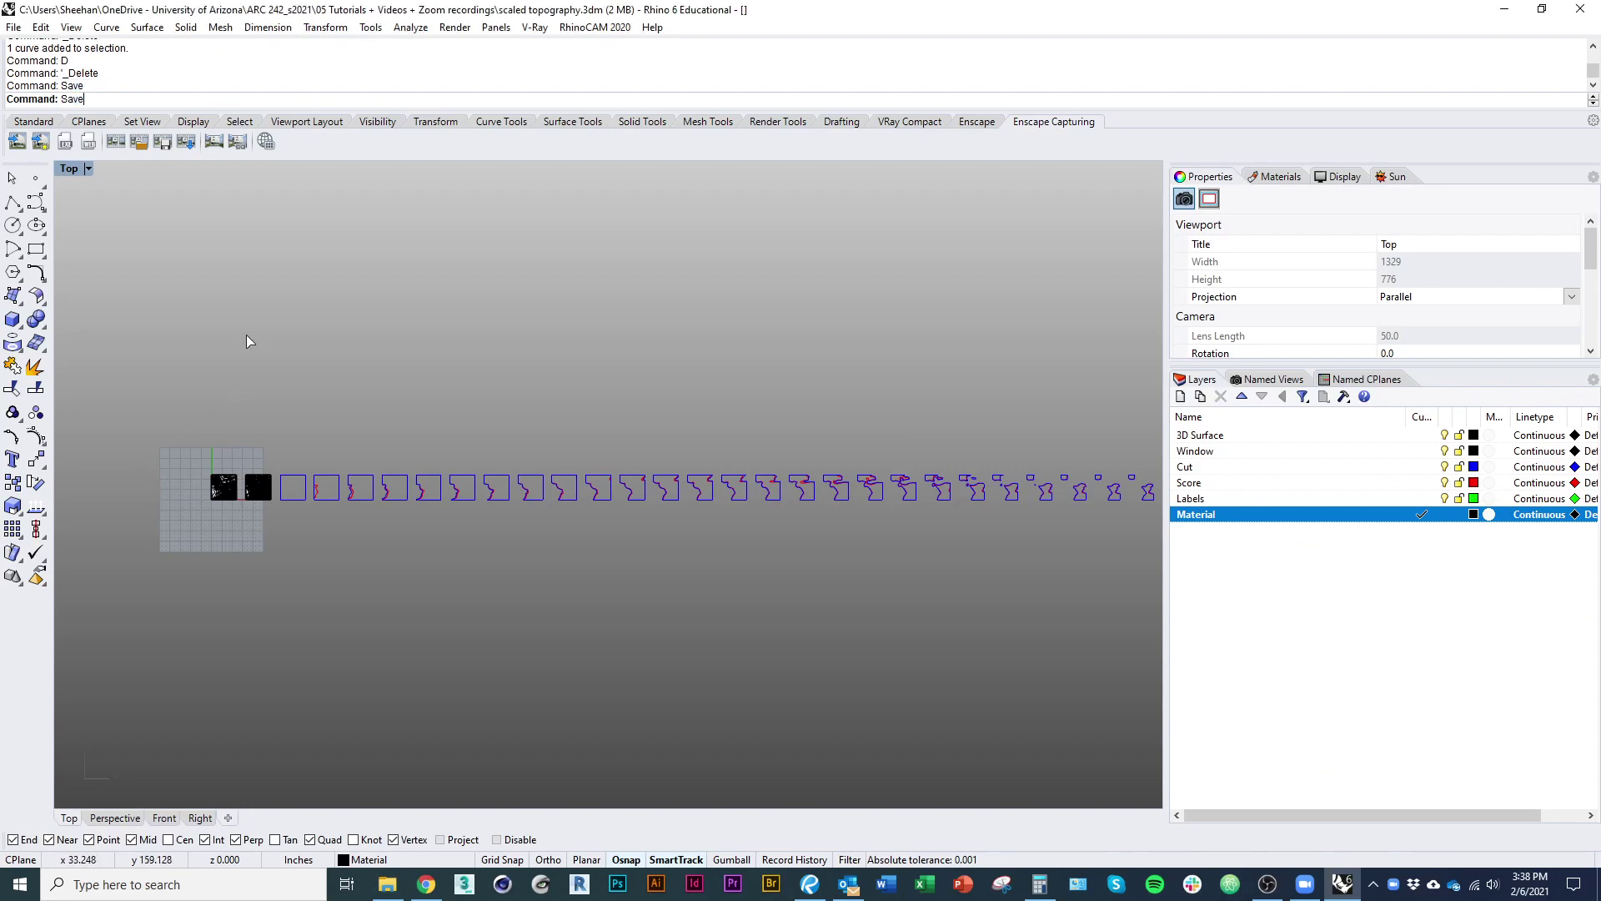
Open the Full scale topo model.3dm file in Rhino and dismiss the RhinoCAM units warning
key("alt+Tab")
key("alt+Tab")
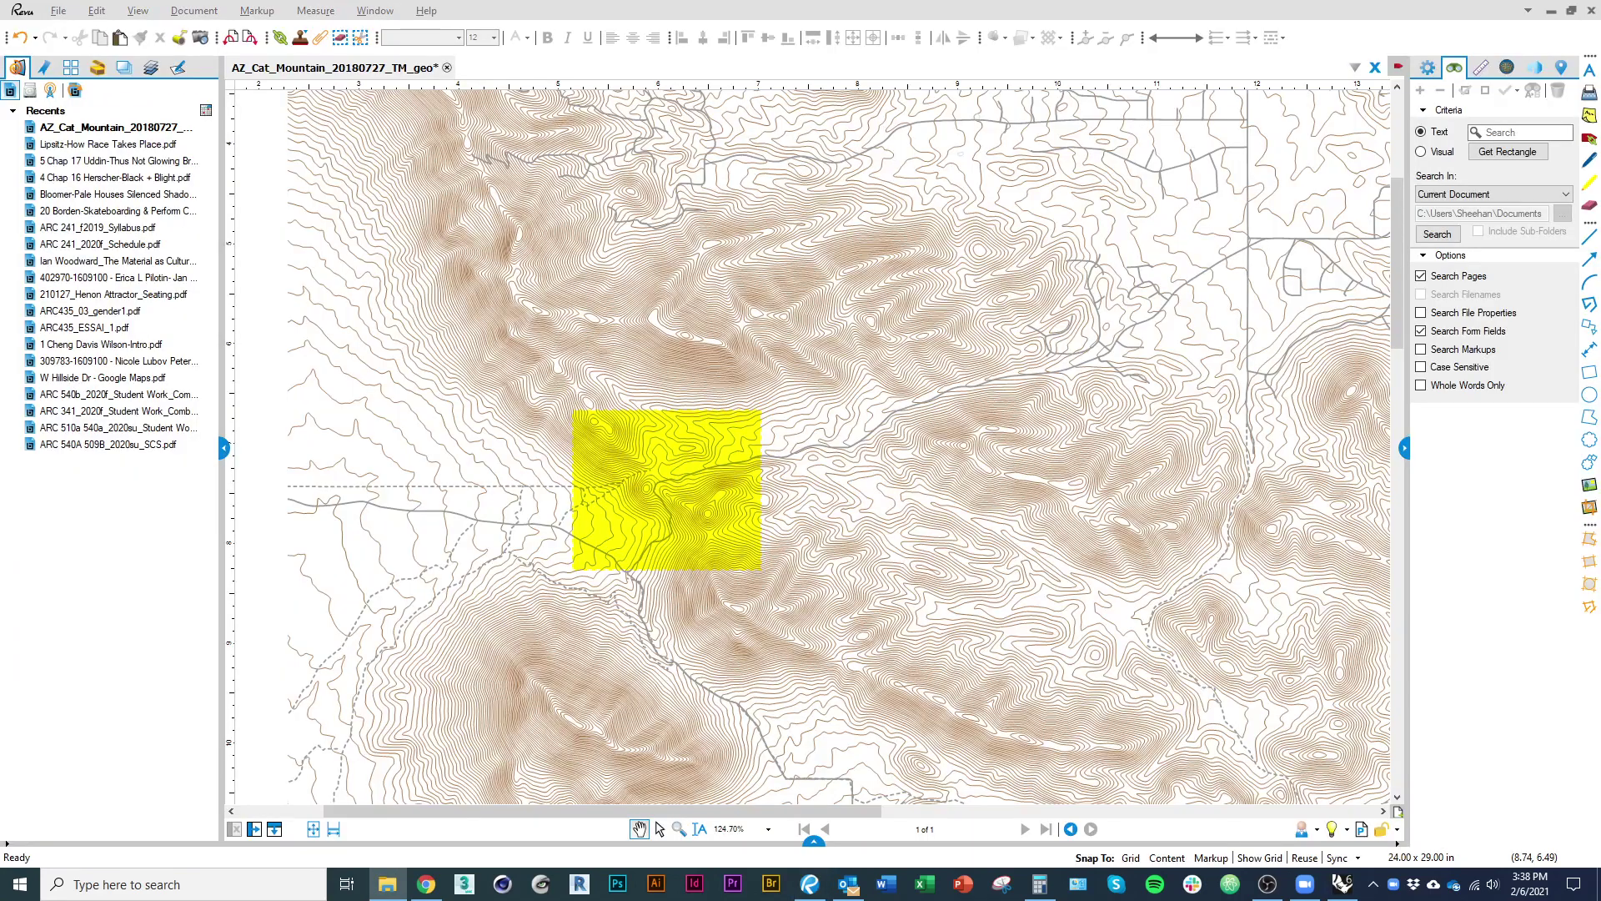
key("alt+Tab")
key("alt+Tab")
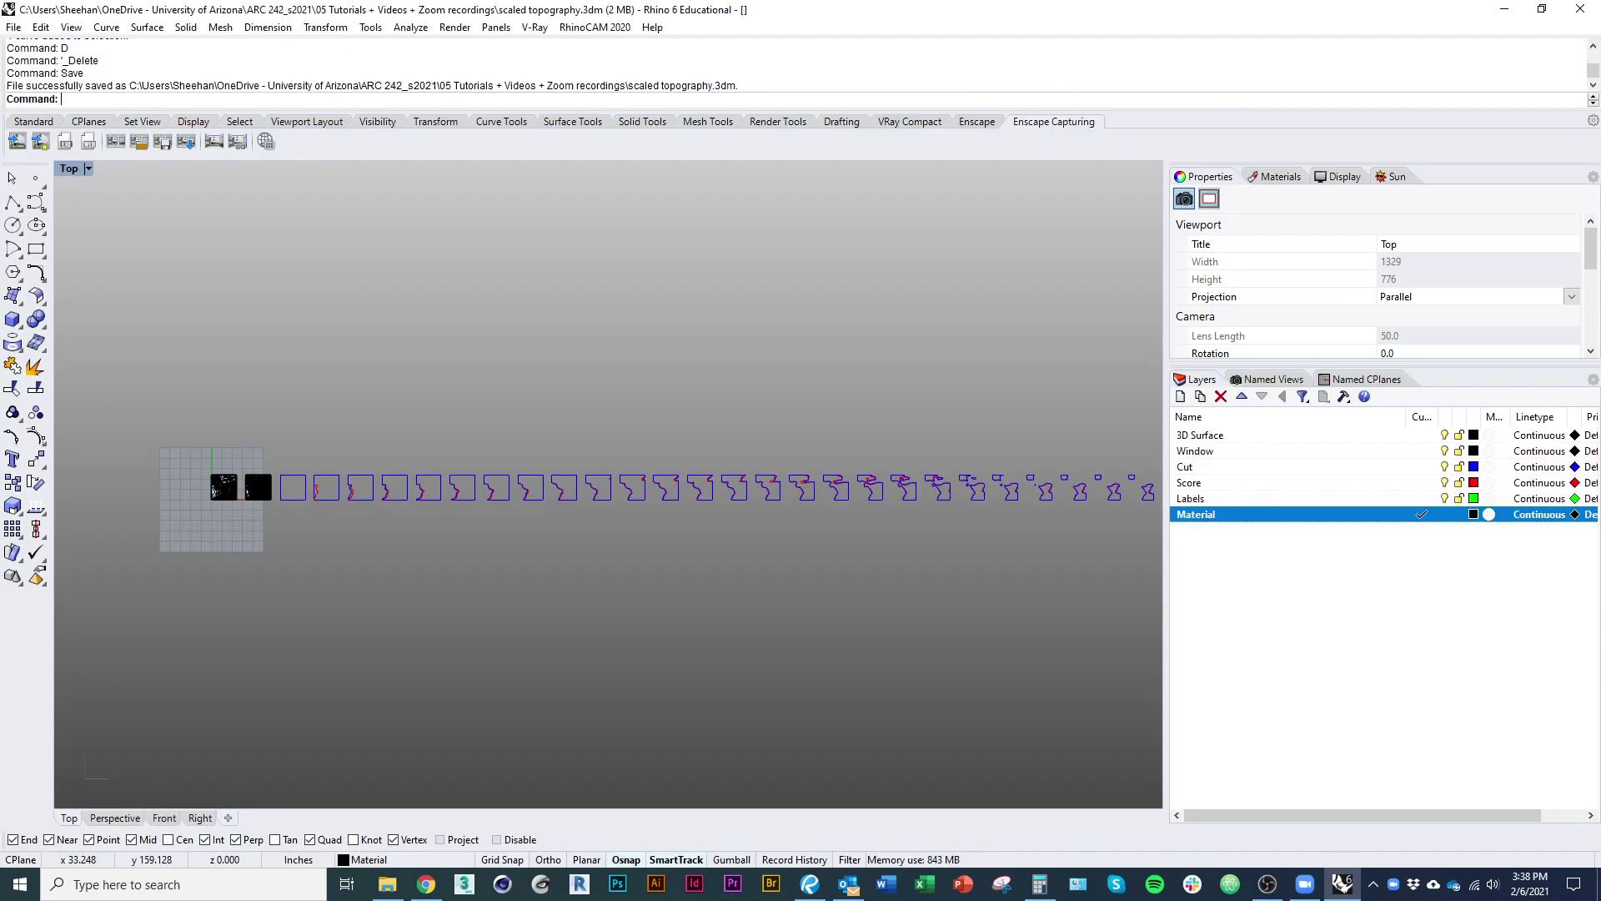
left_click_drag(468, 428, 469, 477)
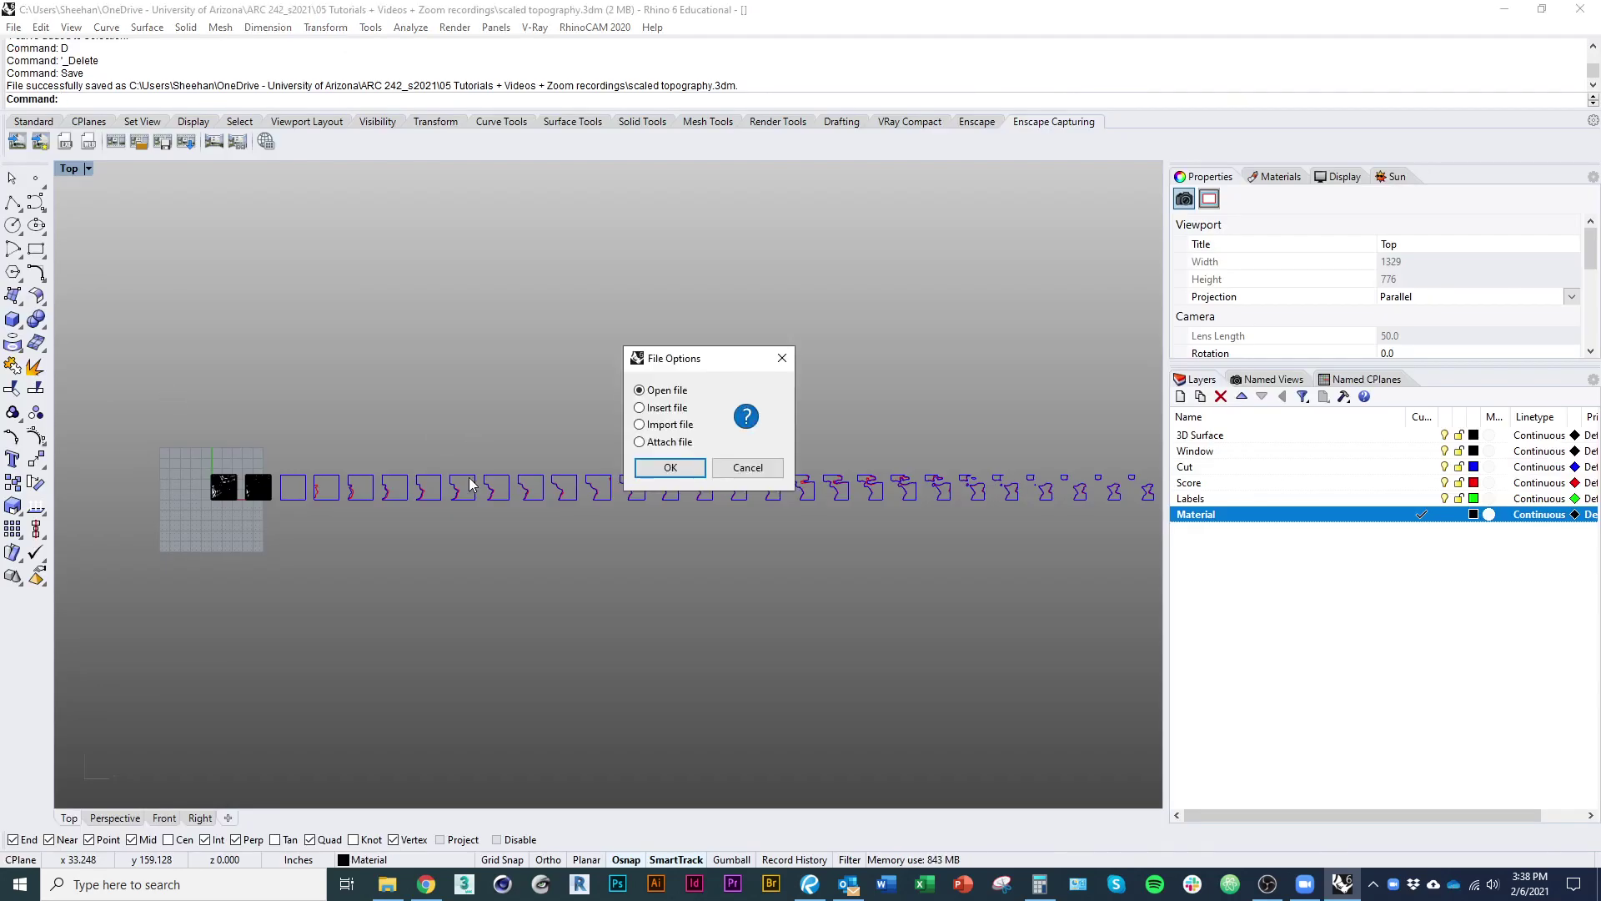
left_click(683, 470)
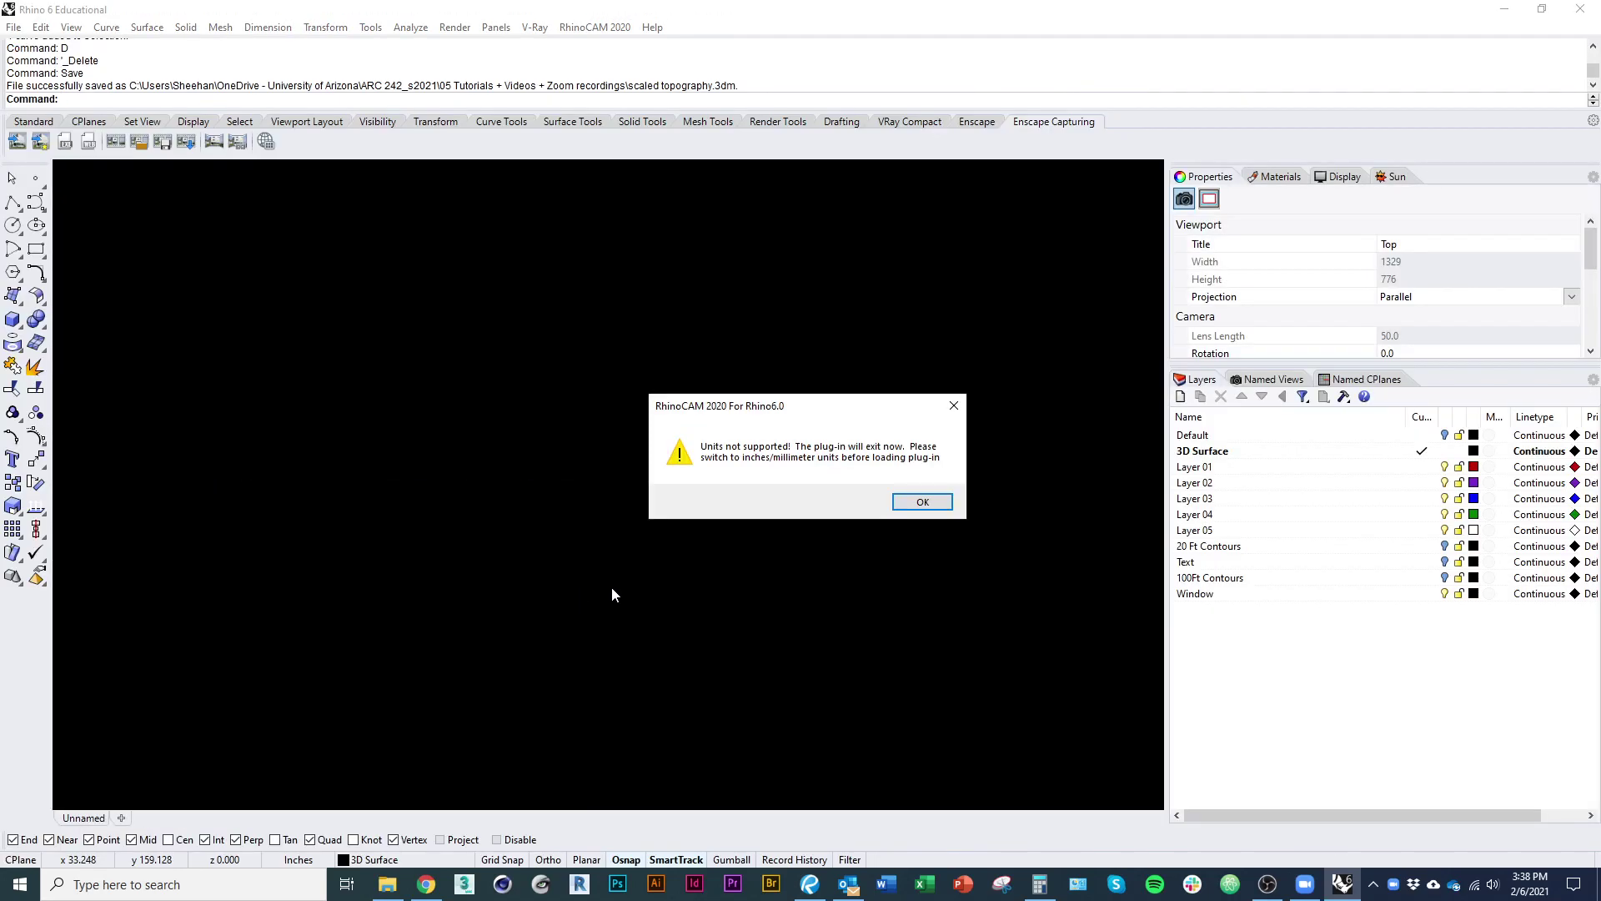
left_click(926, 503)
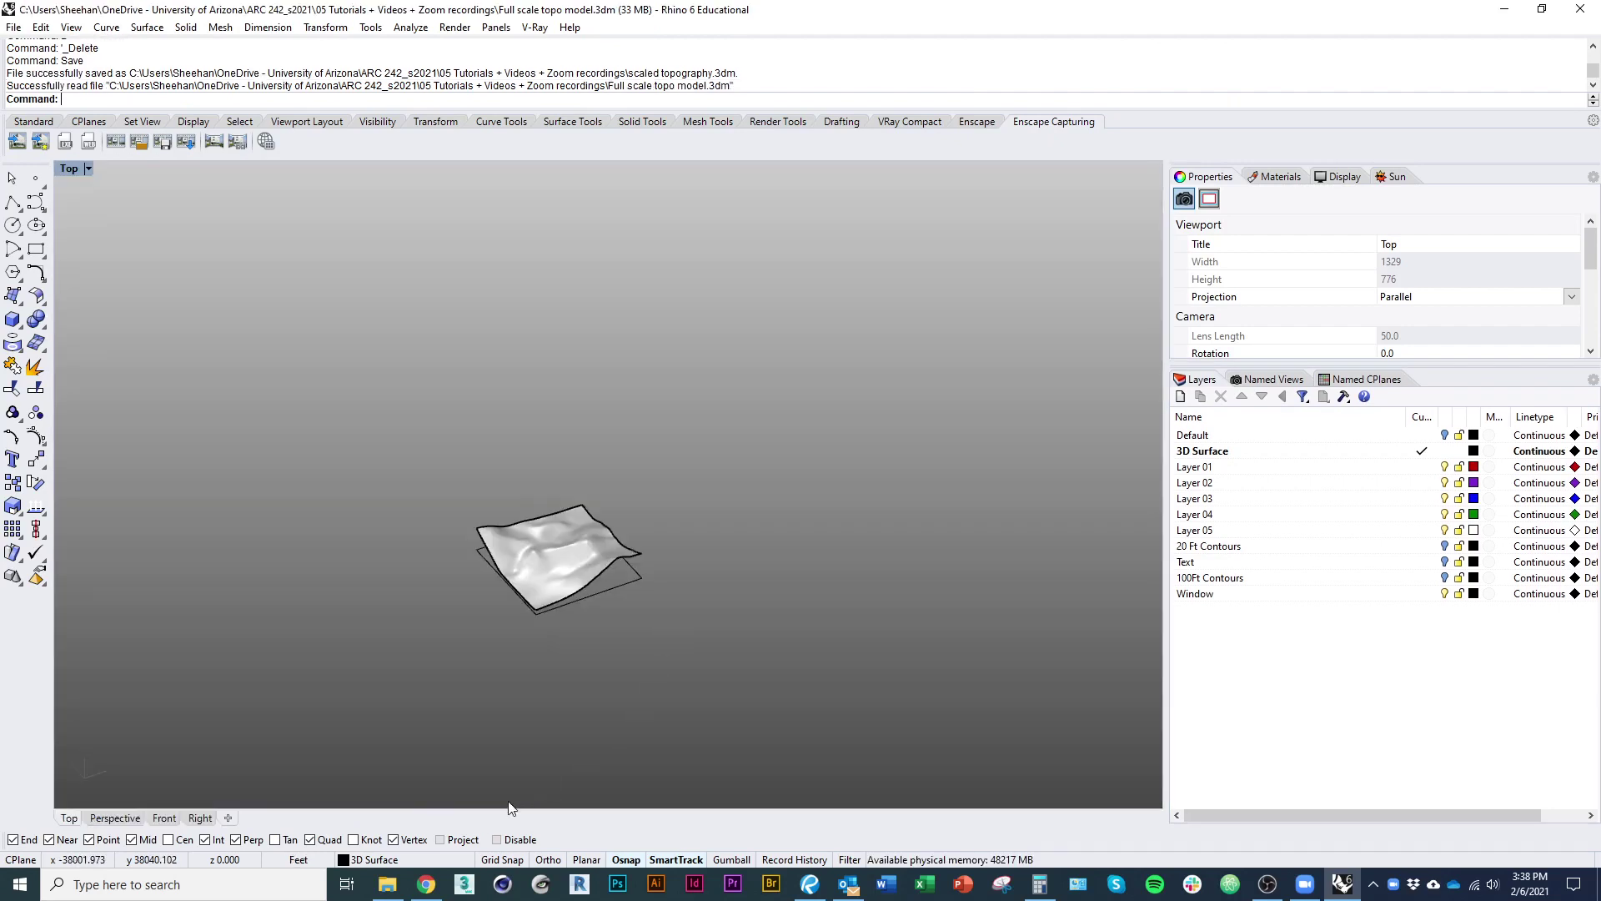
Show the terrain surface in Top view and turn on the Default, 20 Ft Contours, Text and 100Ft Contours layers
scroll(513, 619, "down", 1)
key("ctrl+F1")
right_click_drag(891, 606, 768, 599)
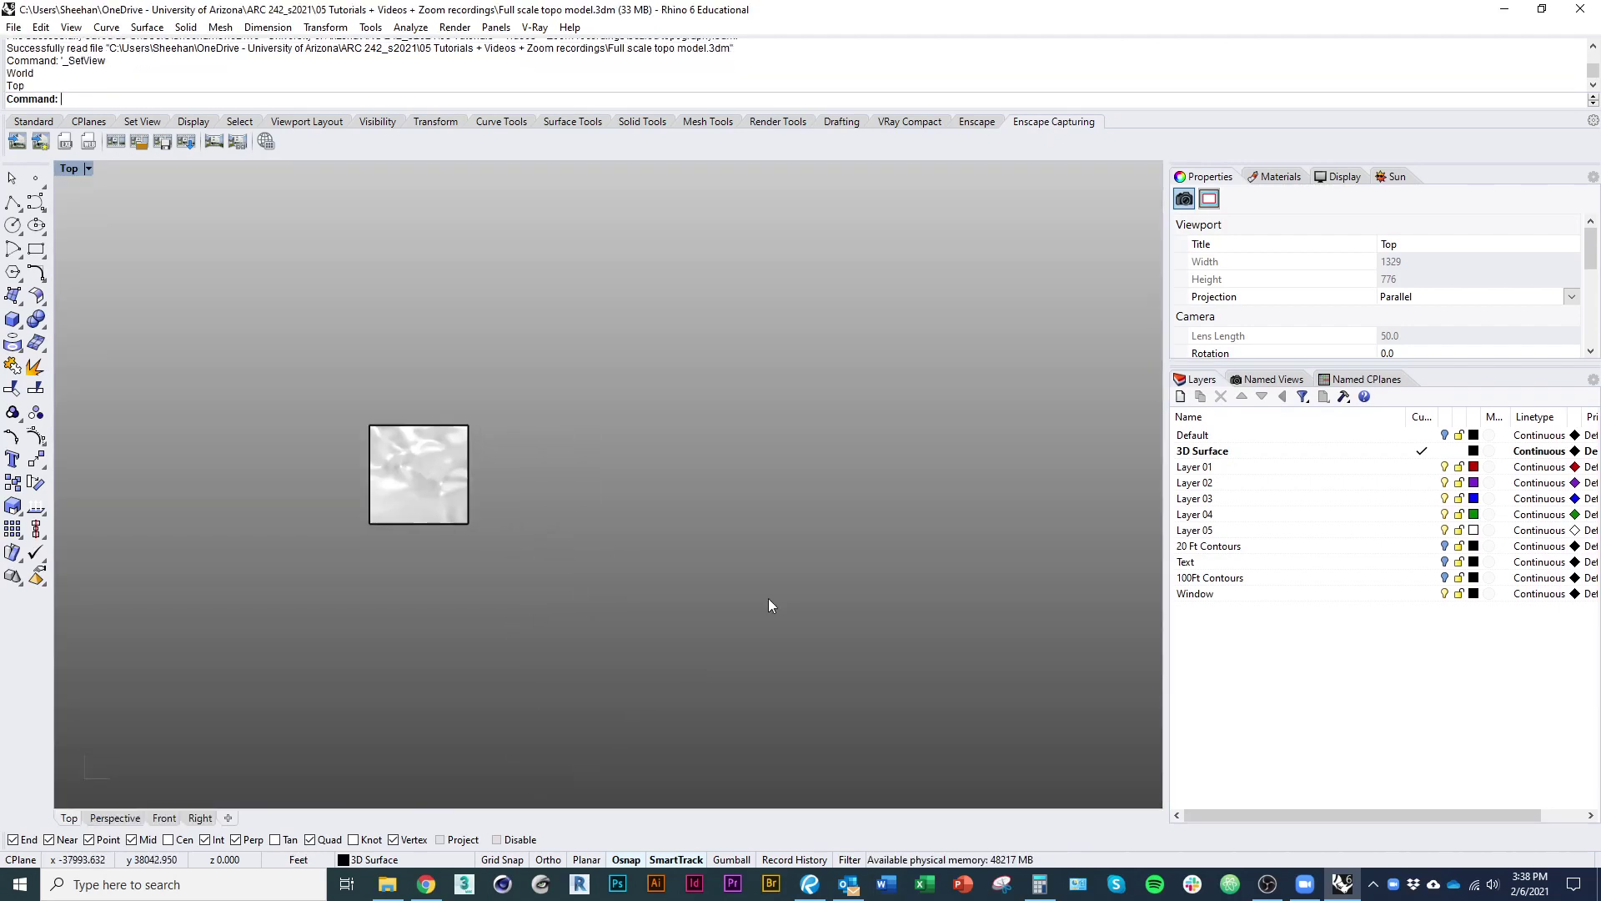
left_click(1456, 436)
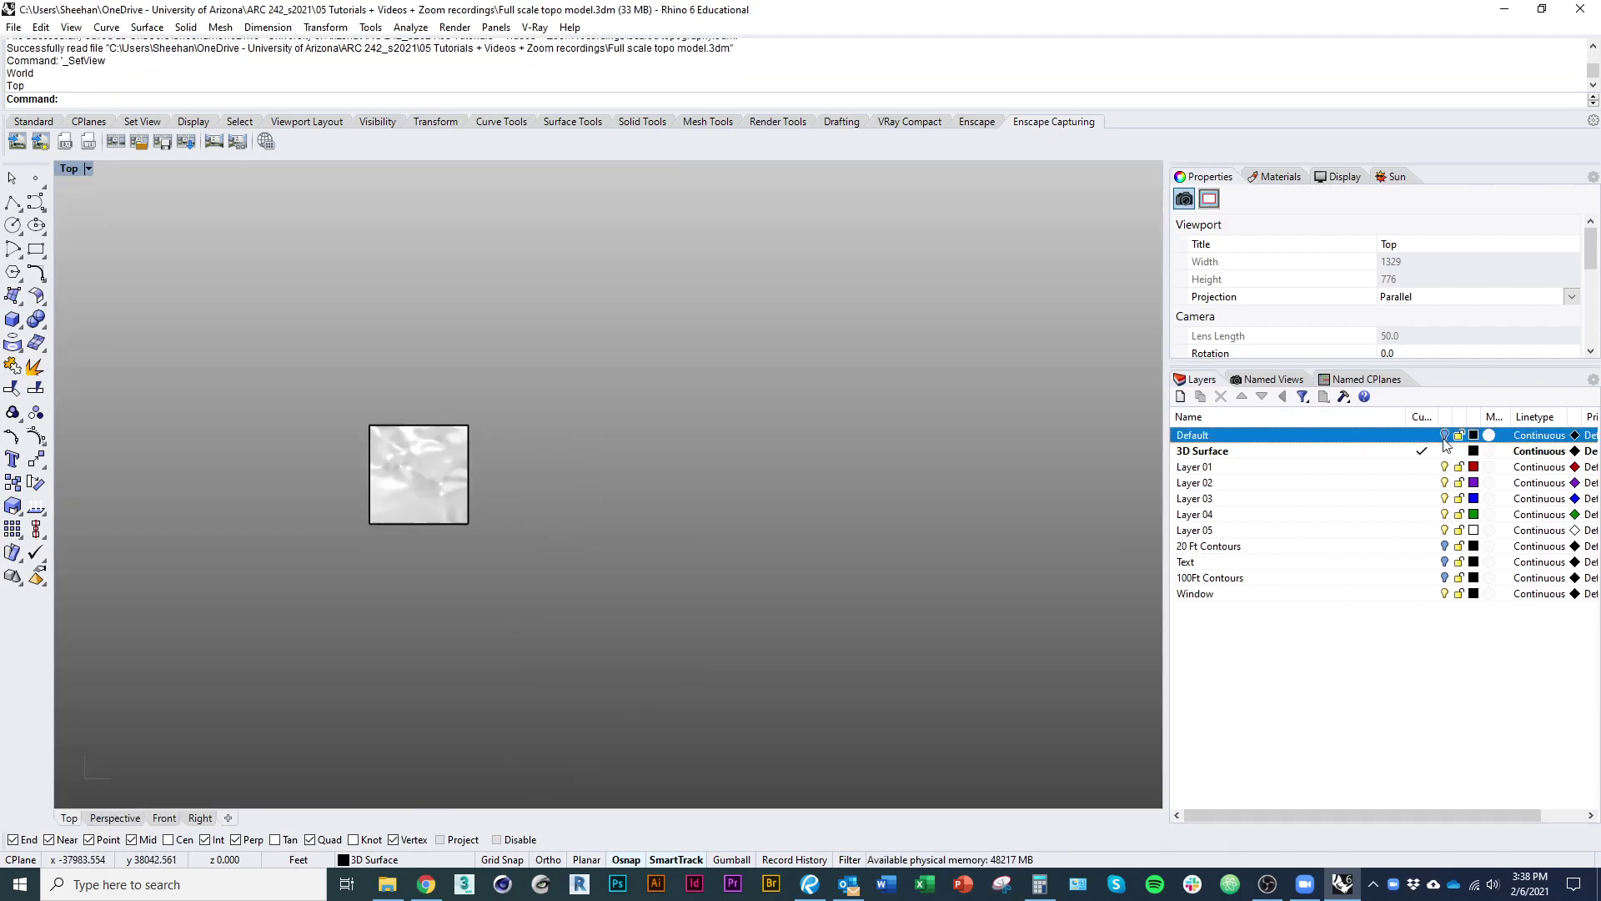
left_click(1452, 546)
left_click(1452, 577)
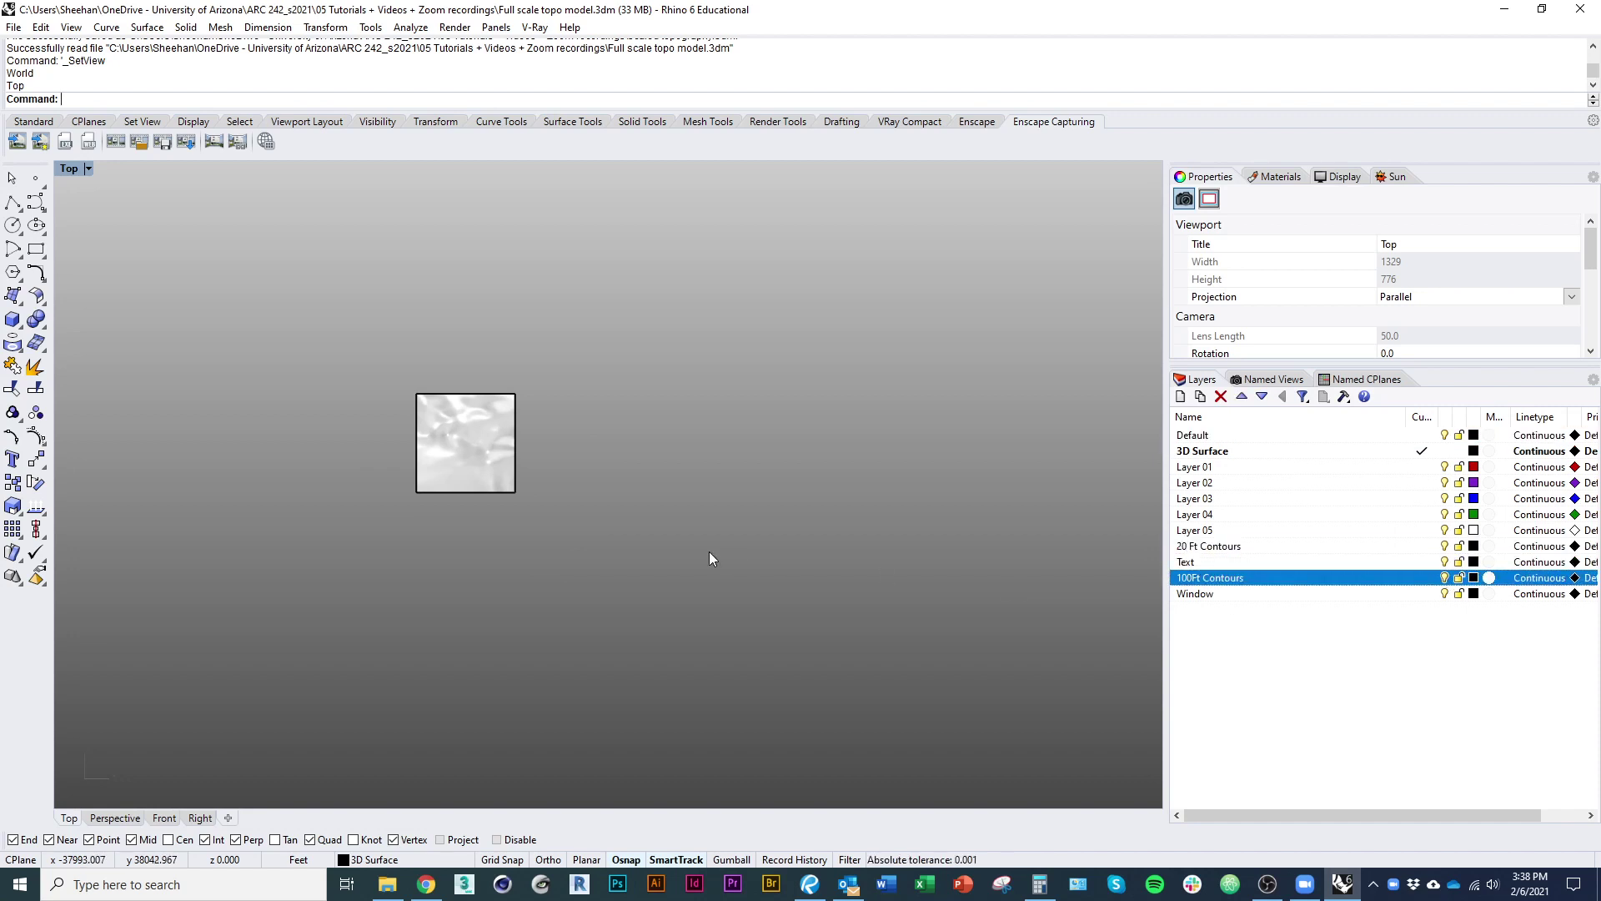
scroll(314, 614, "down", 6)
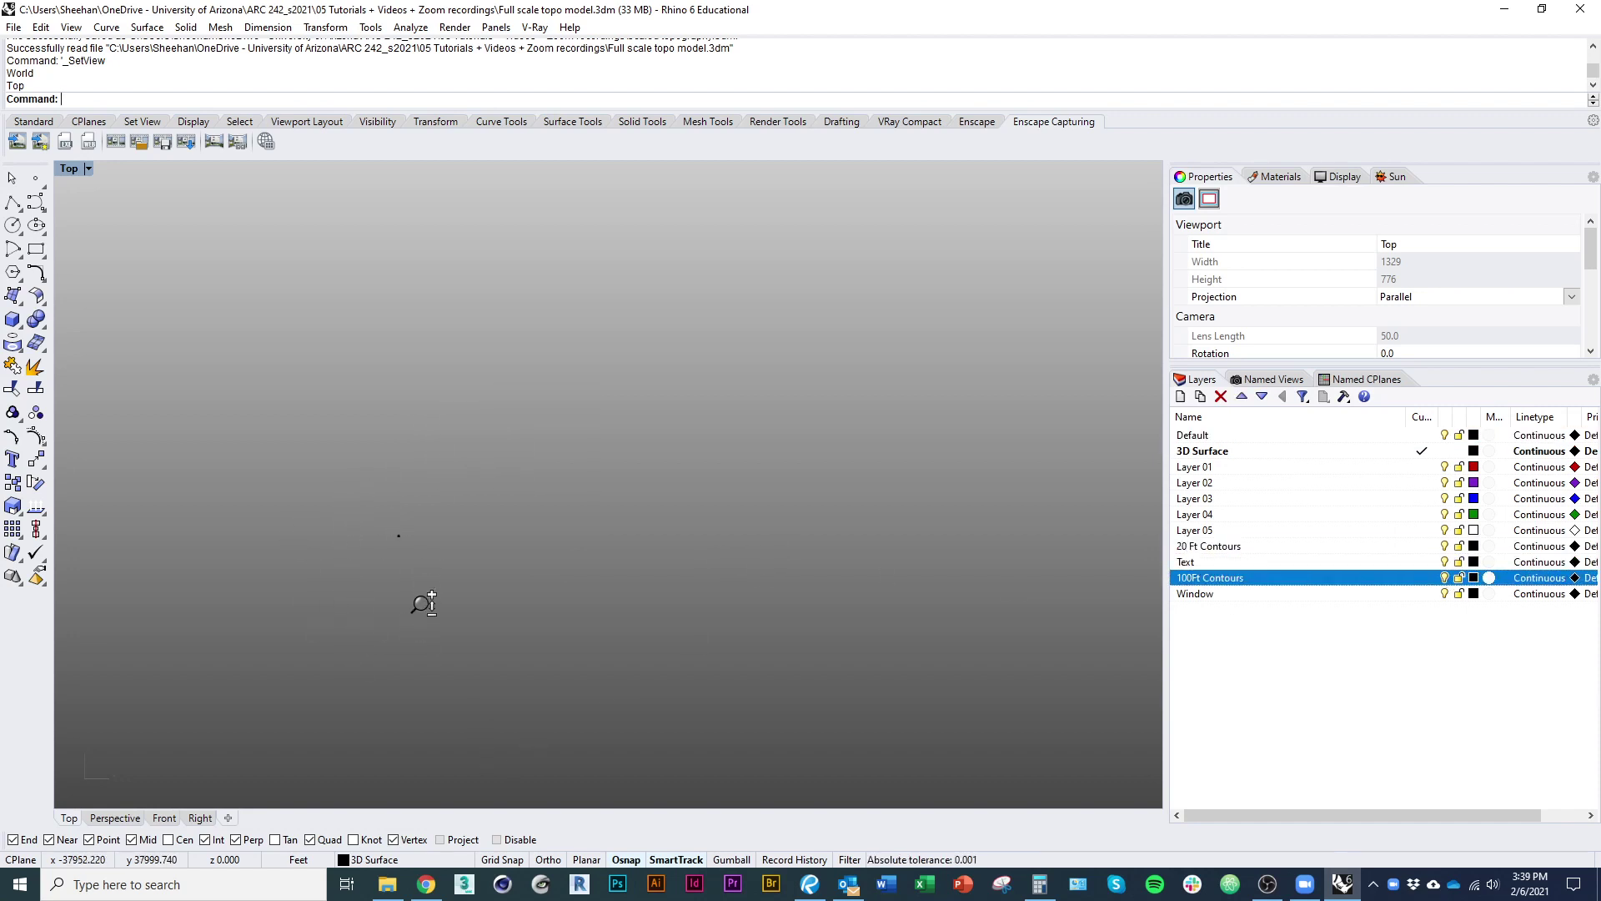
right_click_drag(422, 603, 415, 202, "ctrl")
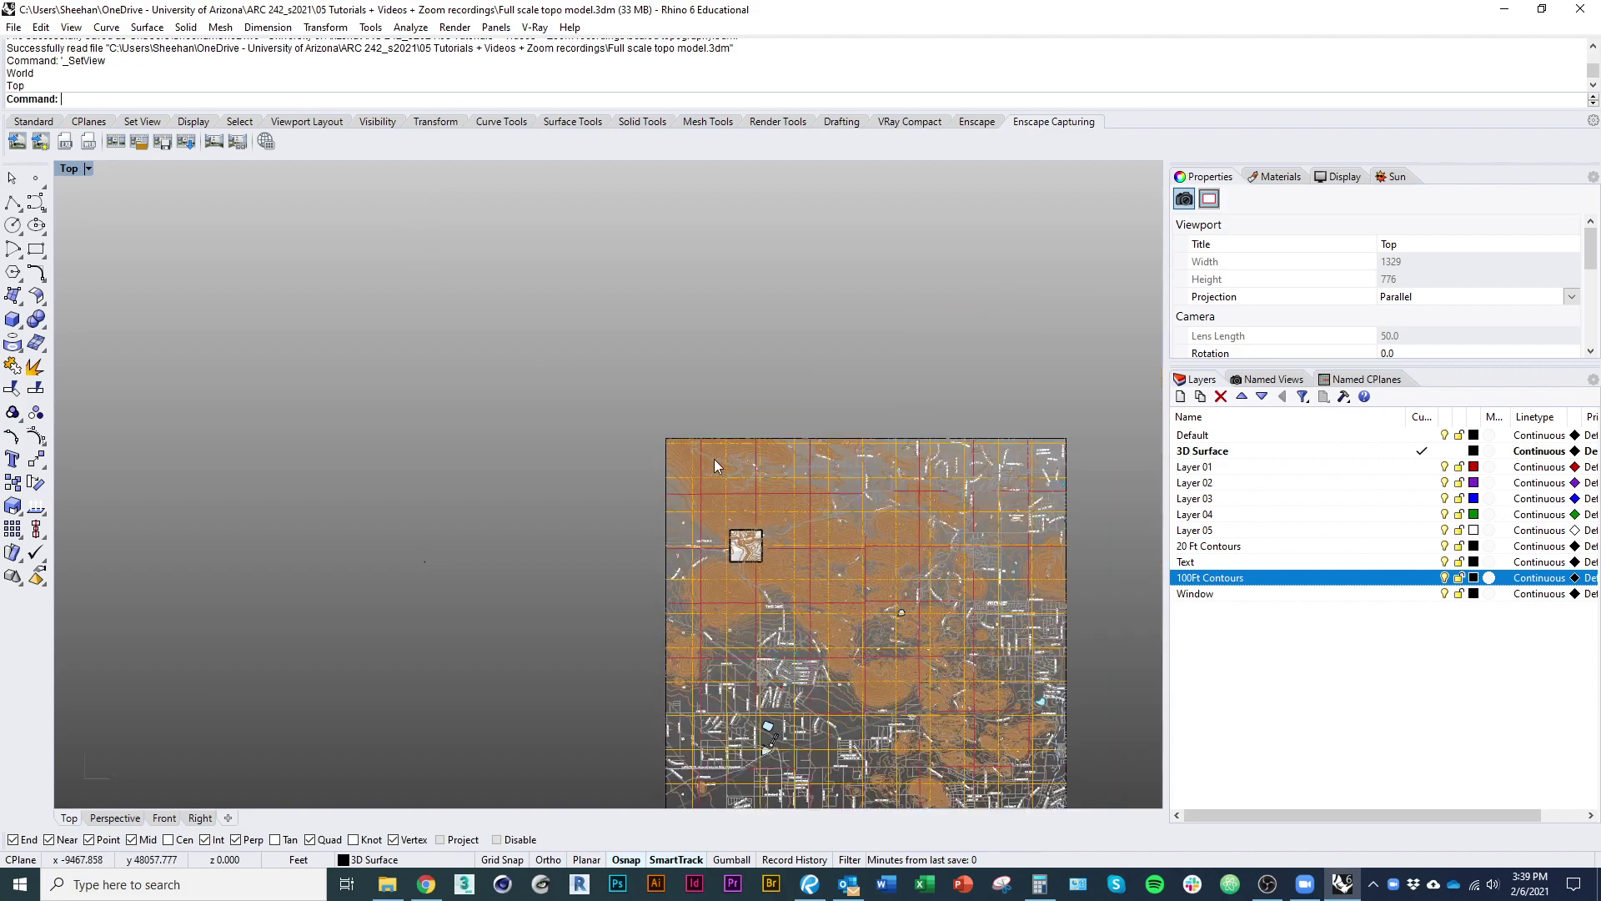
scroll(674, 492, "up", 10)
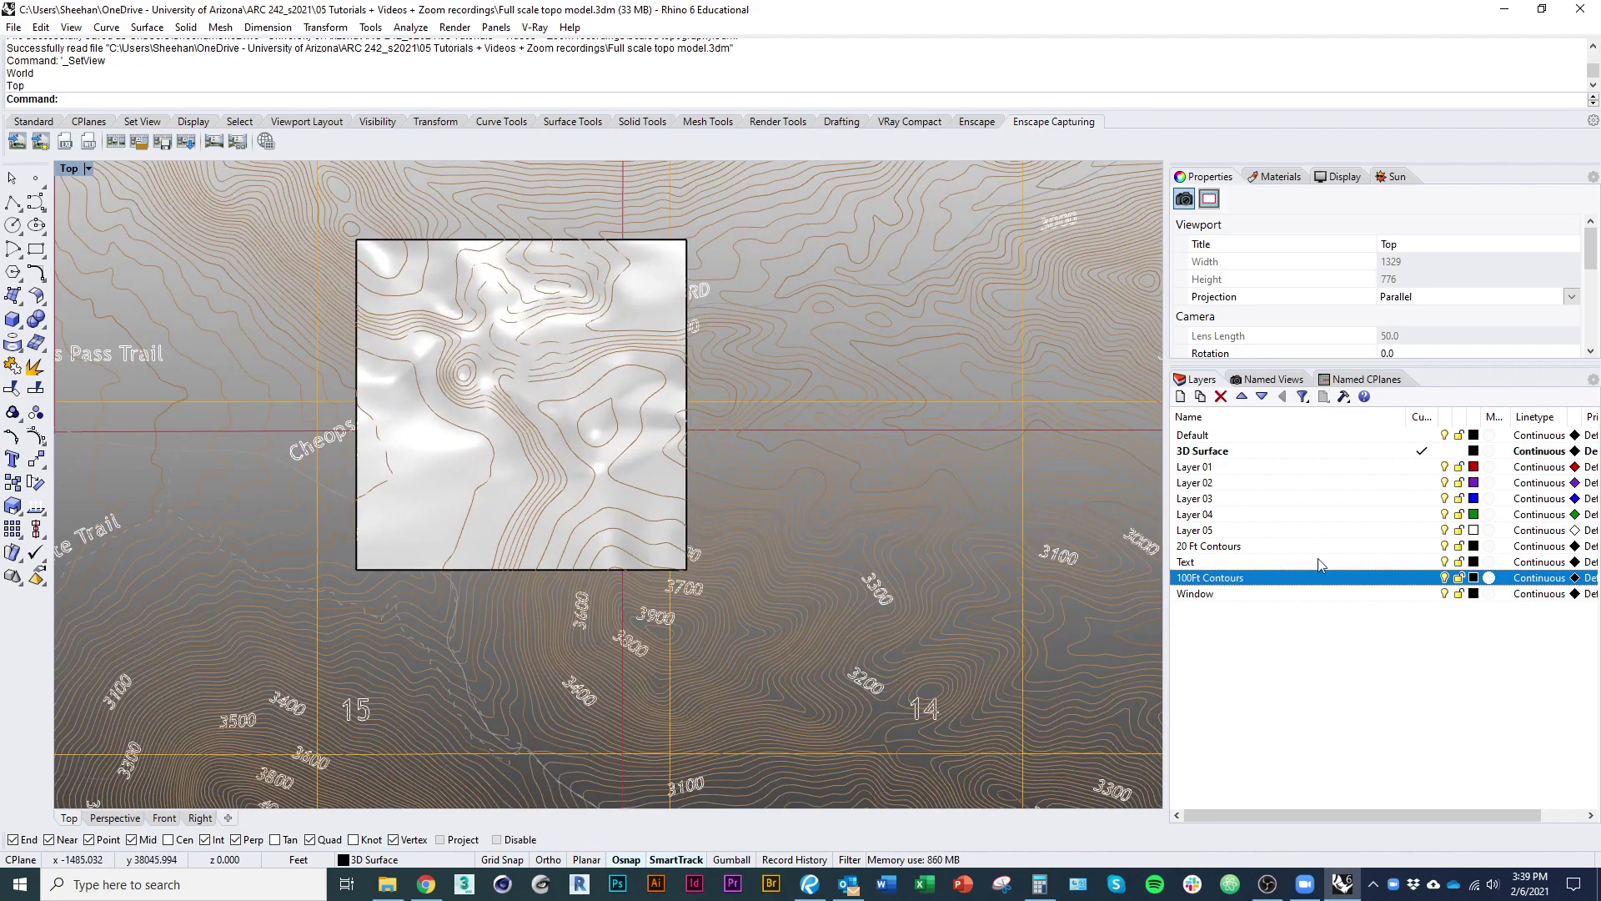
Make the Default layer current and hide the 3D Surface layer to show the full contour map in Top view
left_click(1422, 435)
left_click(1444, 450)
scroll(553, 471, "down", 4)
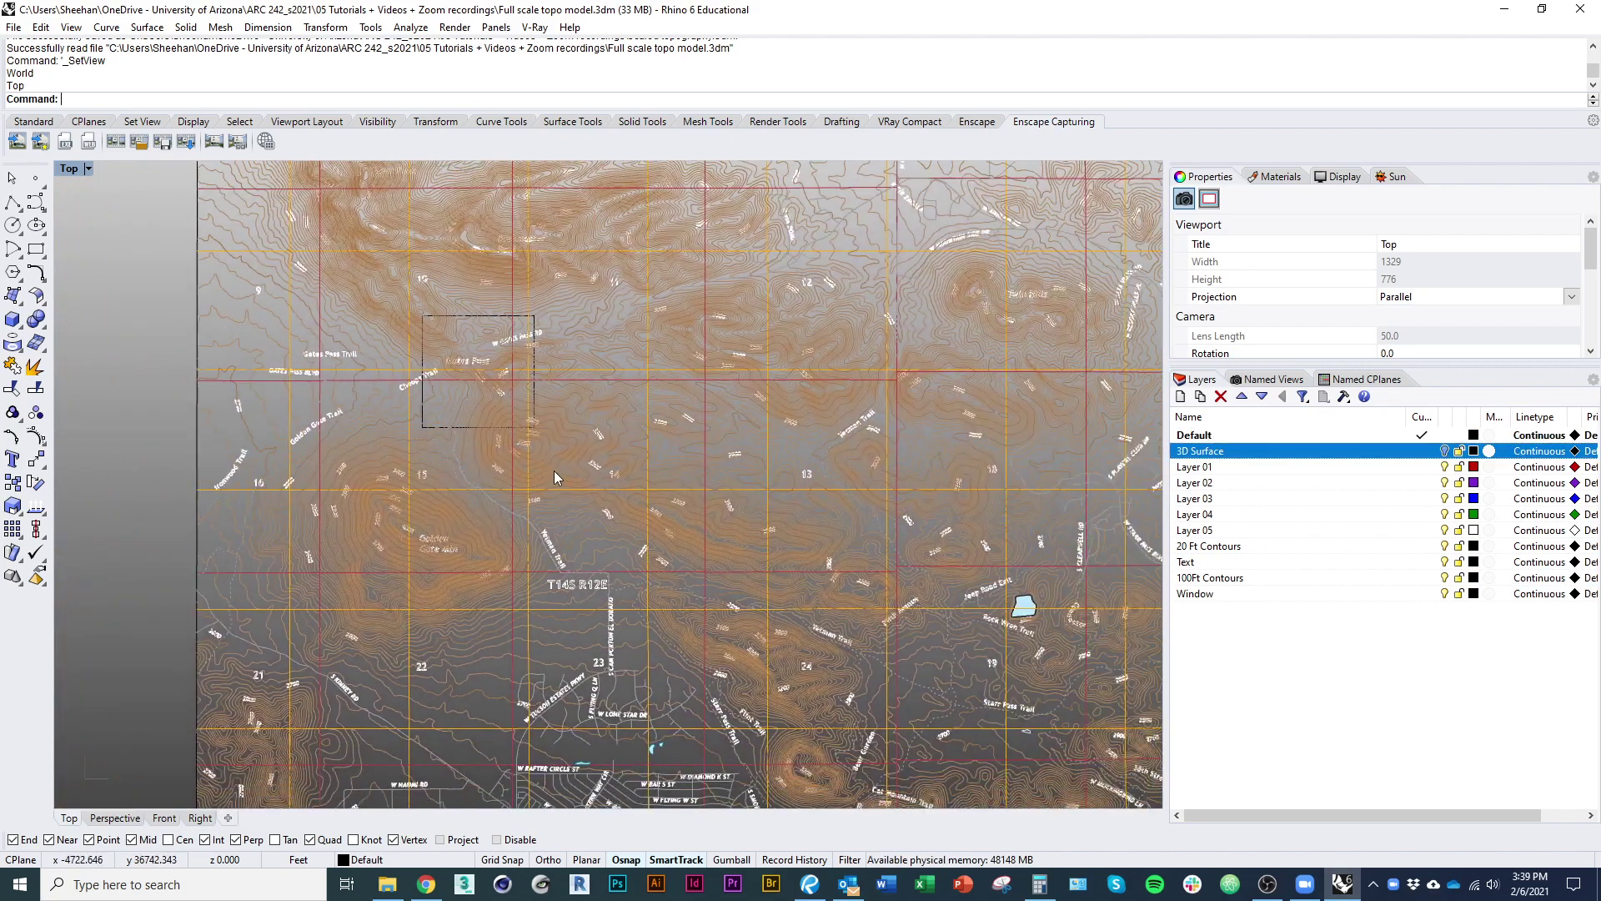
scroll(554, 470, "down", 5)
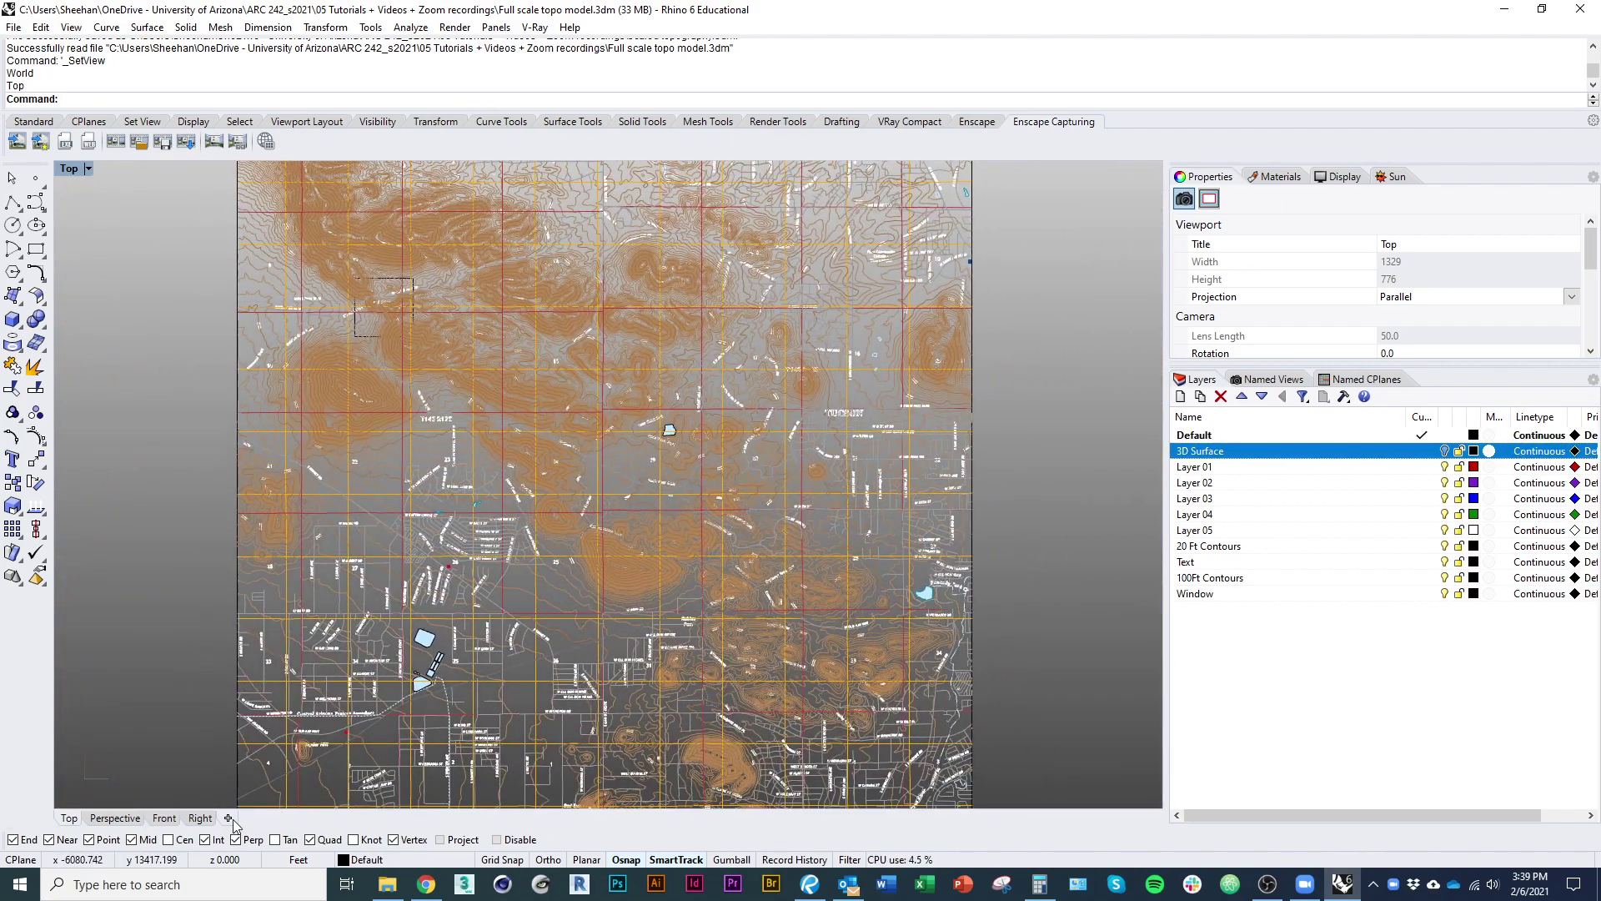
left_click(229, 819)
left_click(275, 729)
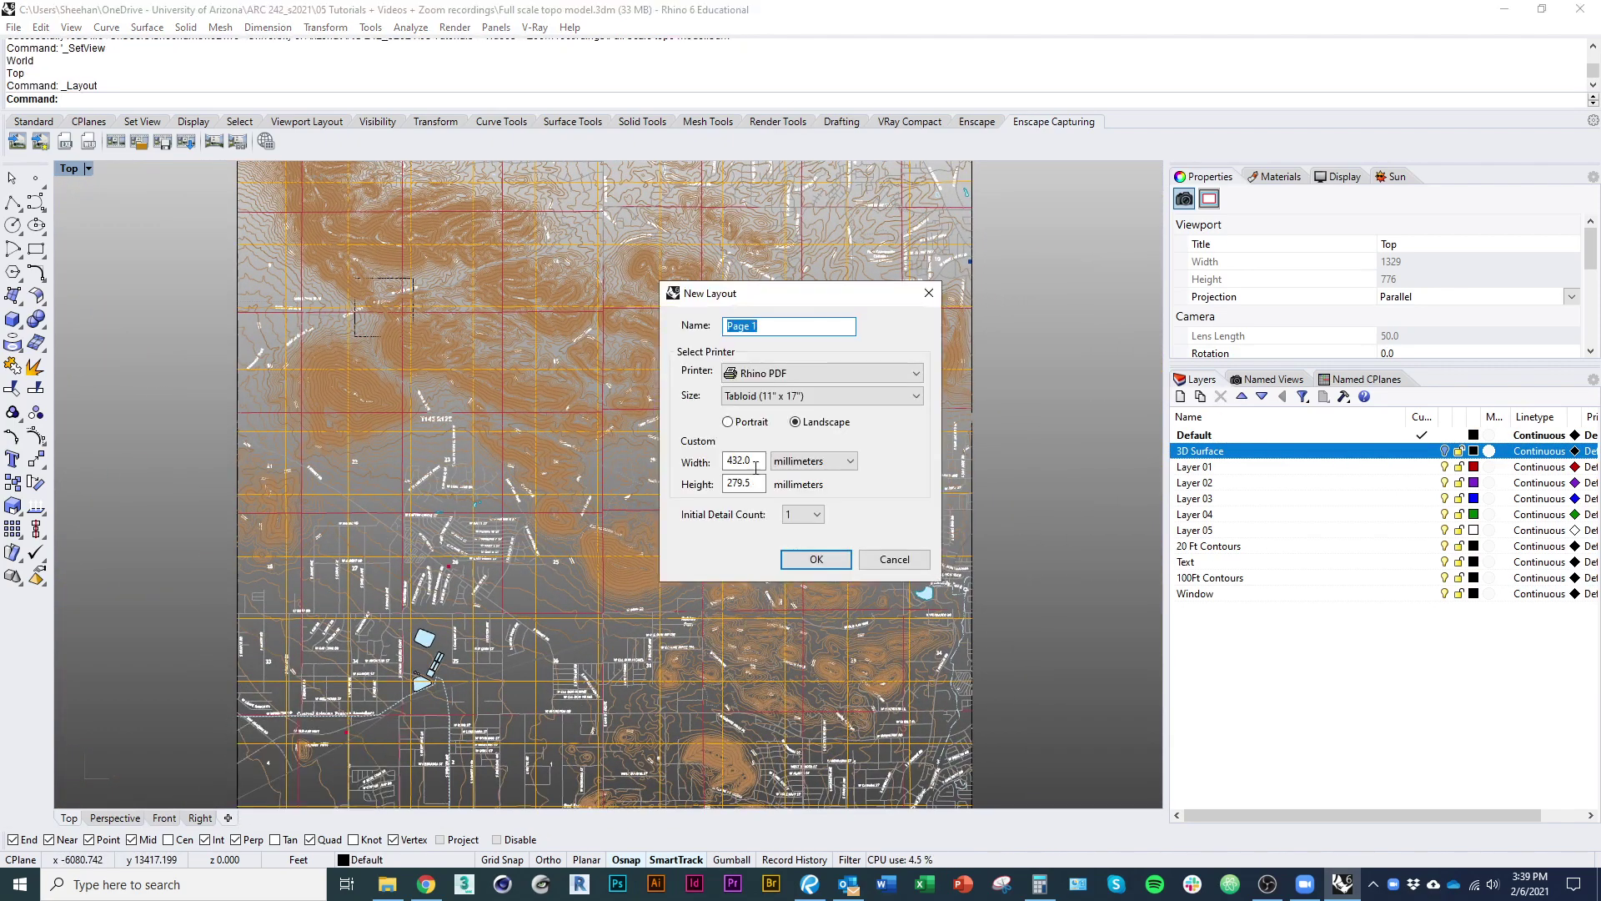
left_click(894, 559)
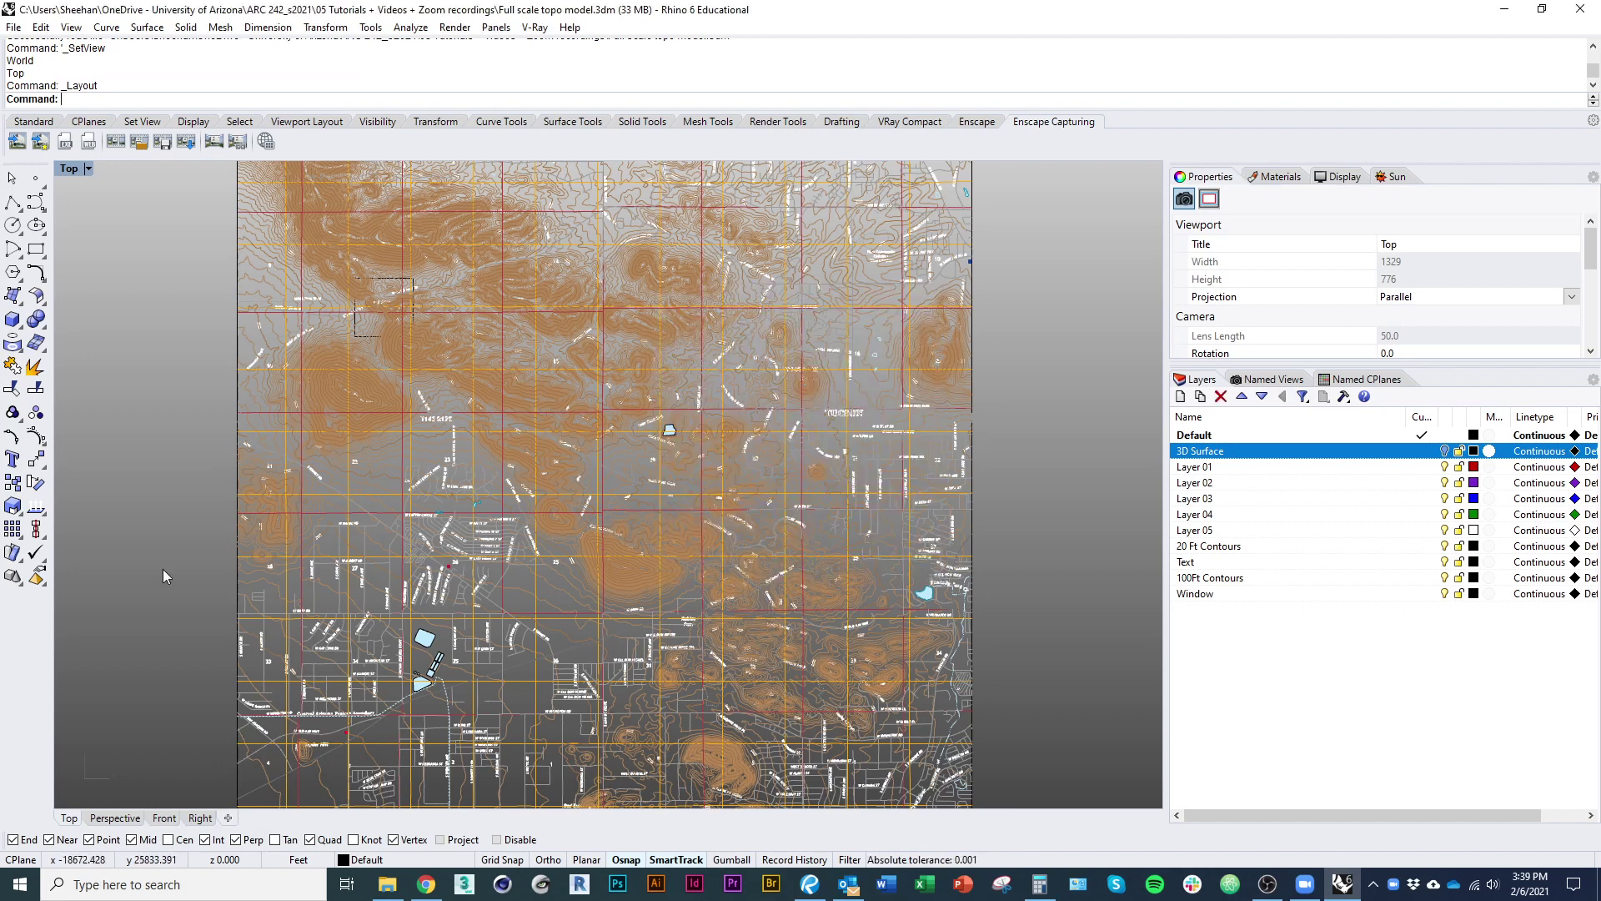
Set the document's layout units to inches with the Units command, keeping the model units in feet
type("Units")
key("Return")
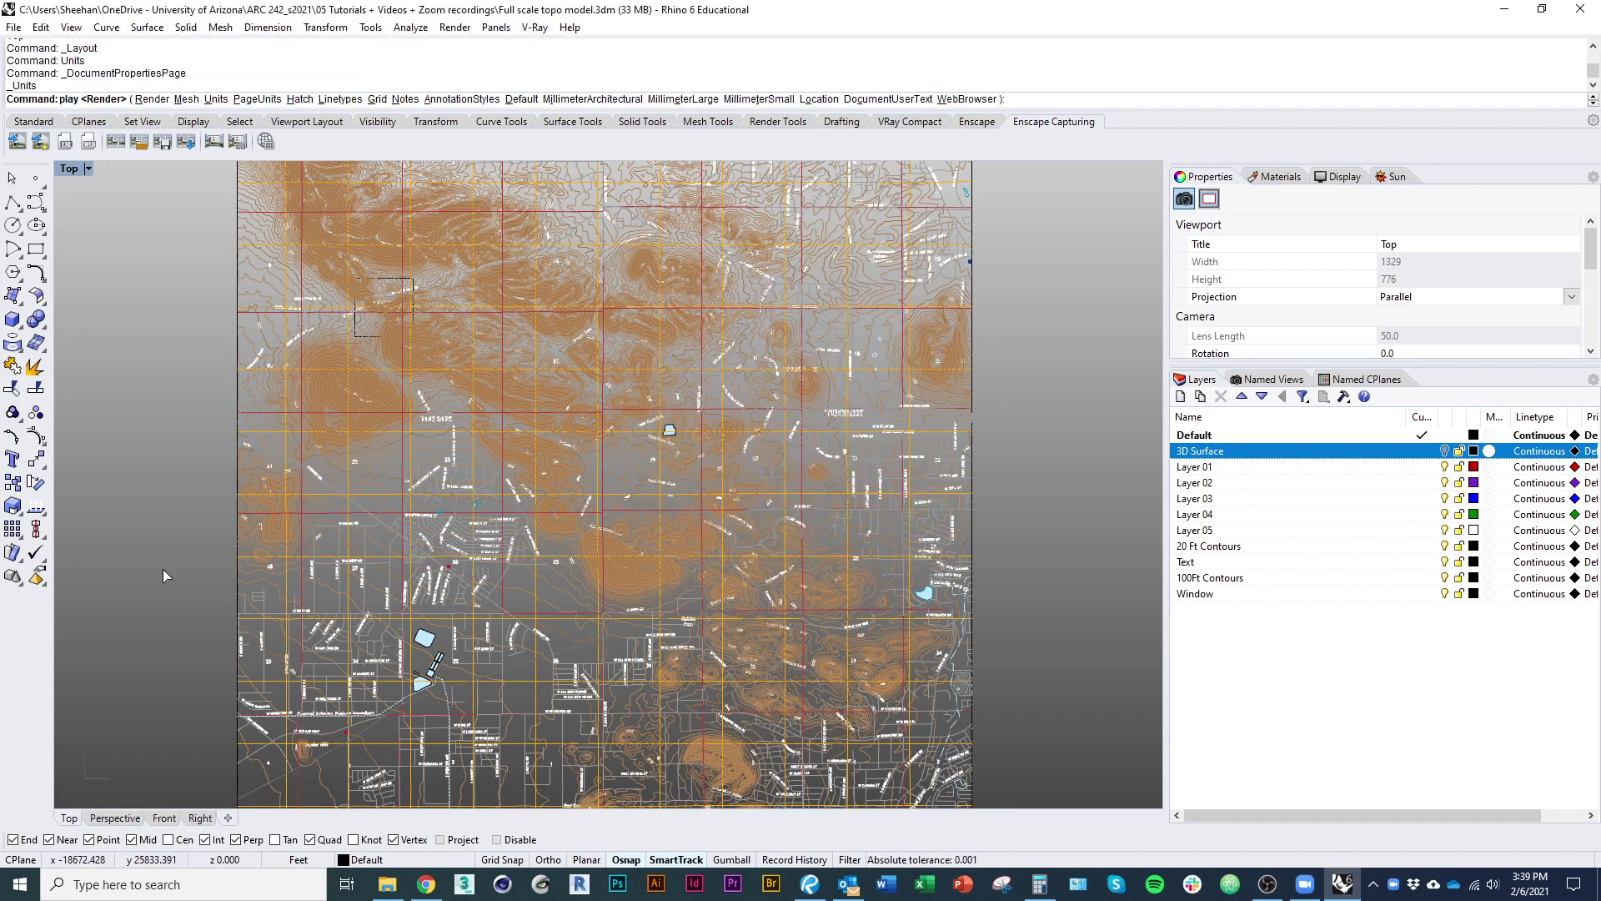
left_click(731, 247)
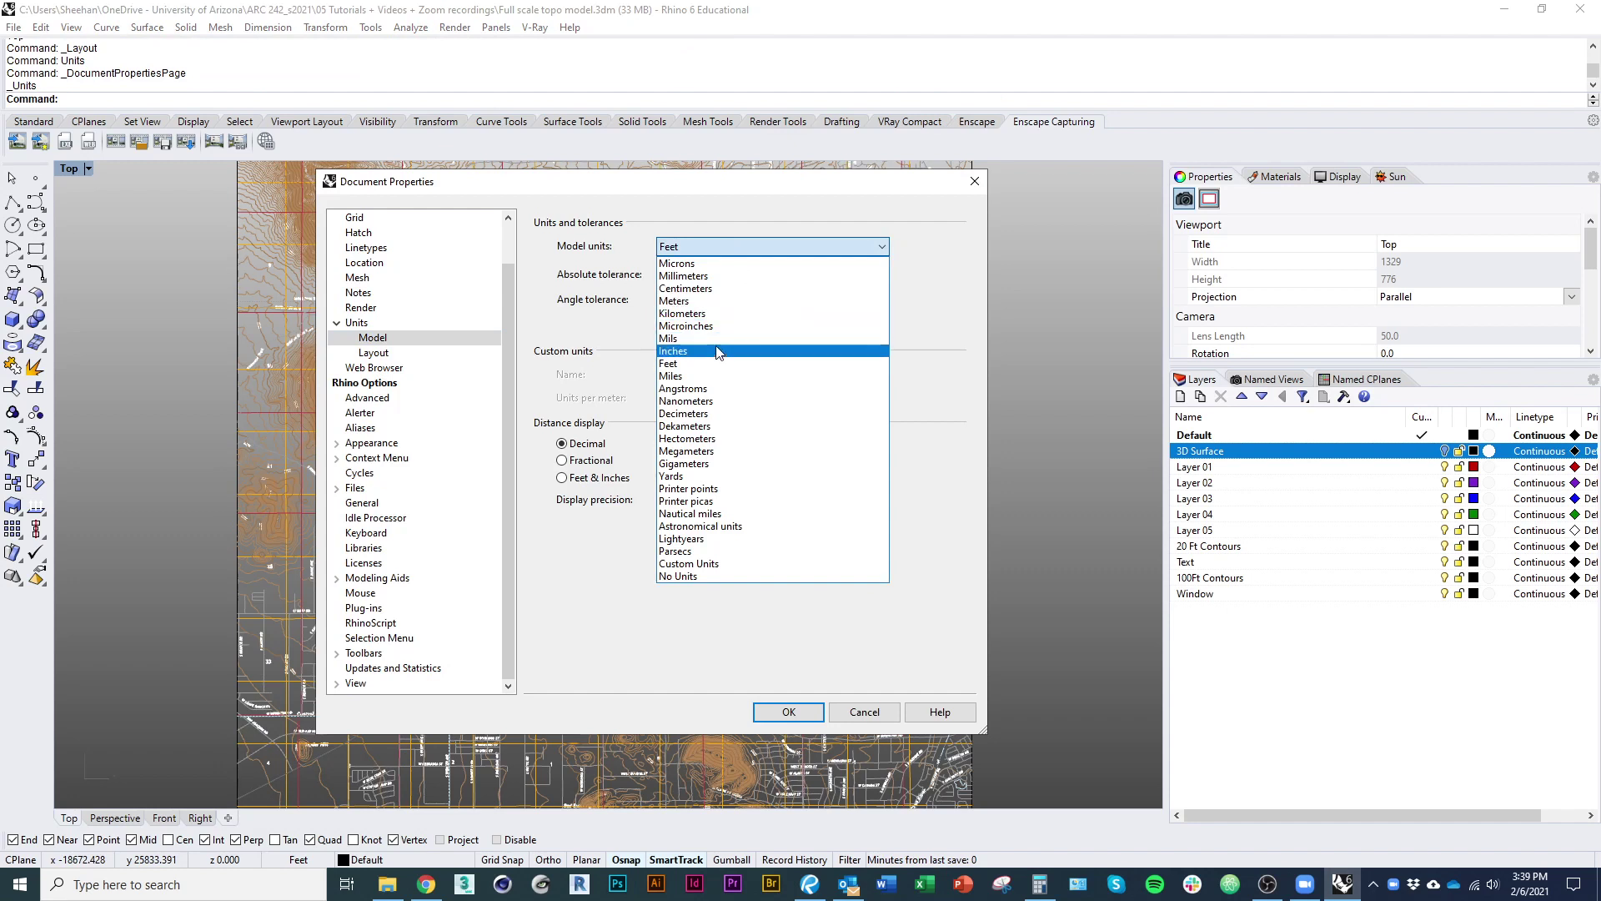
left_click(417, 307)
left_click(435, 350)
left_click(751, 247)
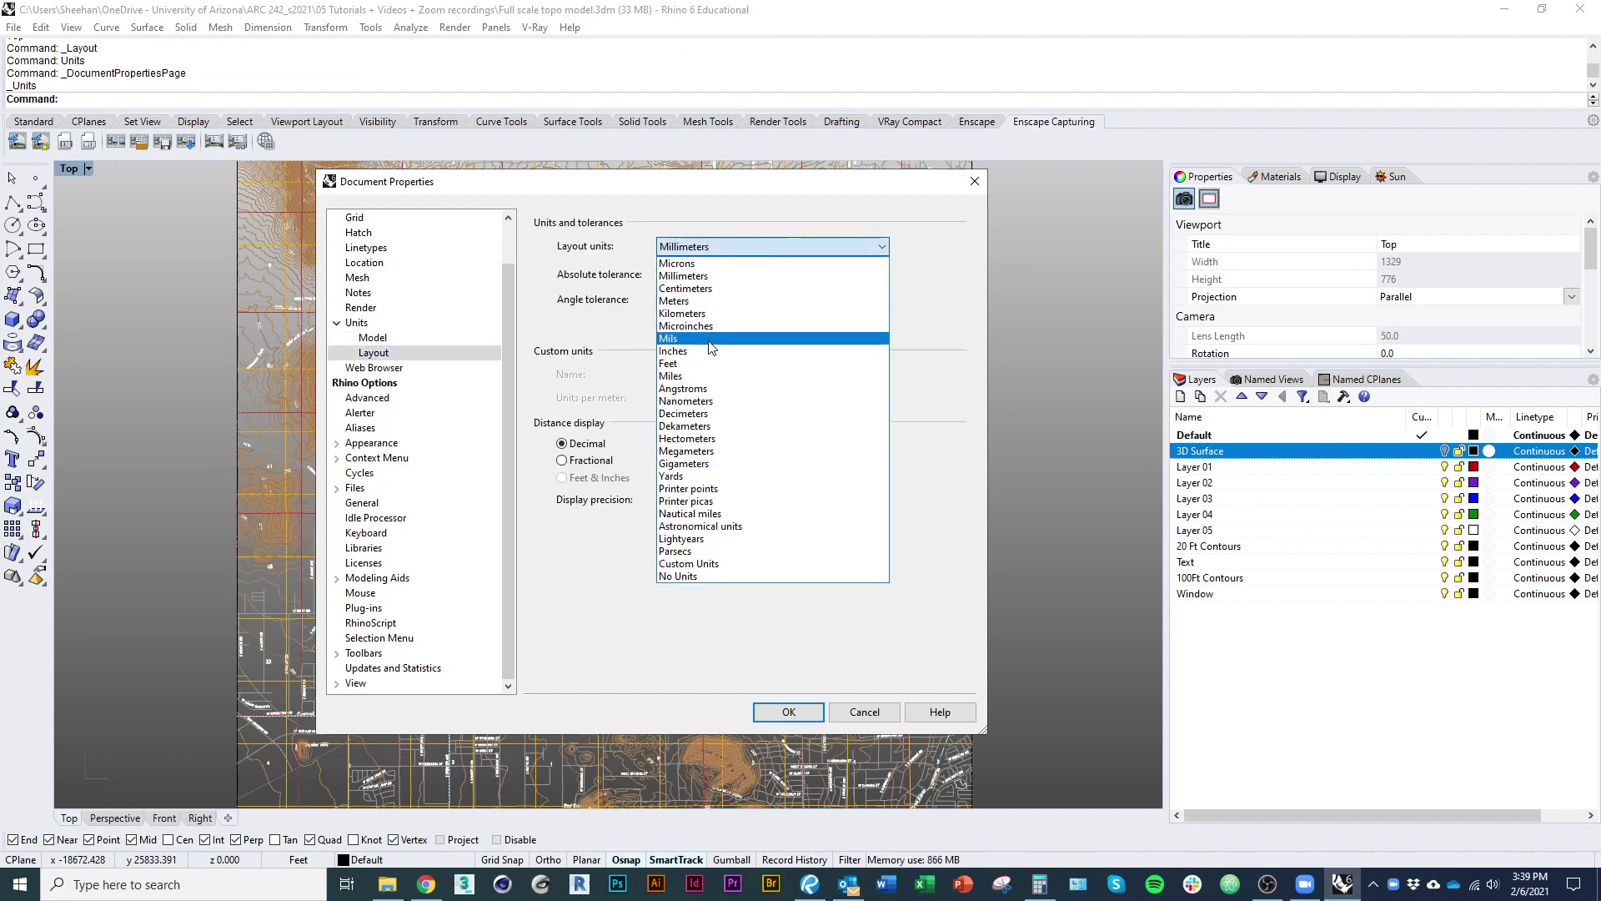
left_click(708, 352)
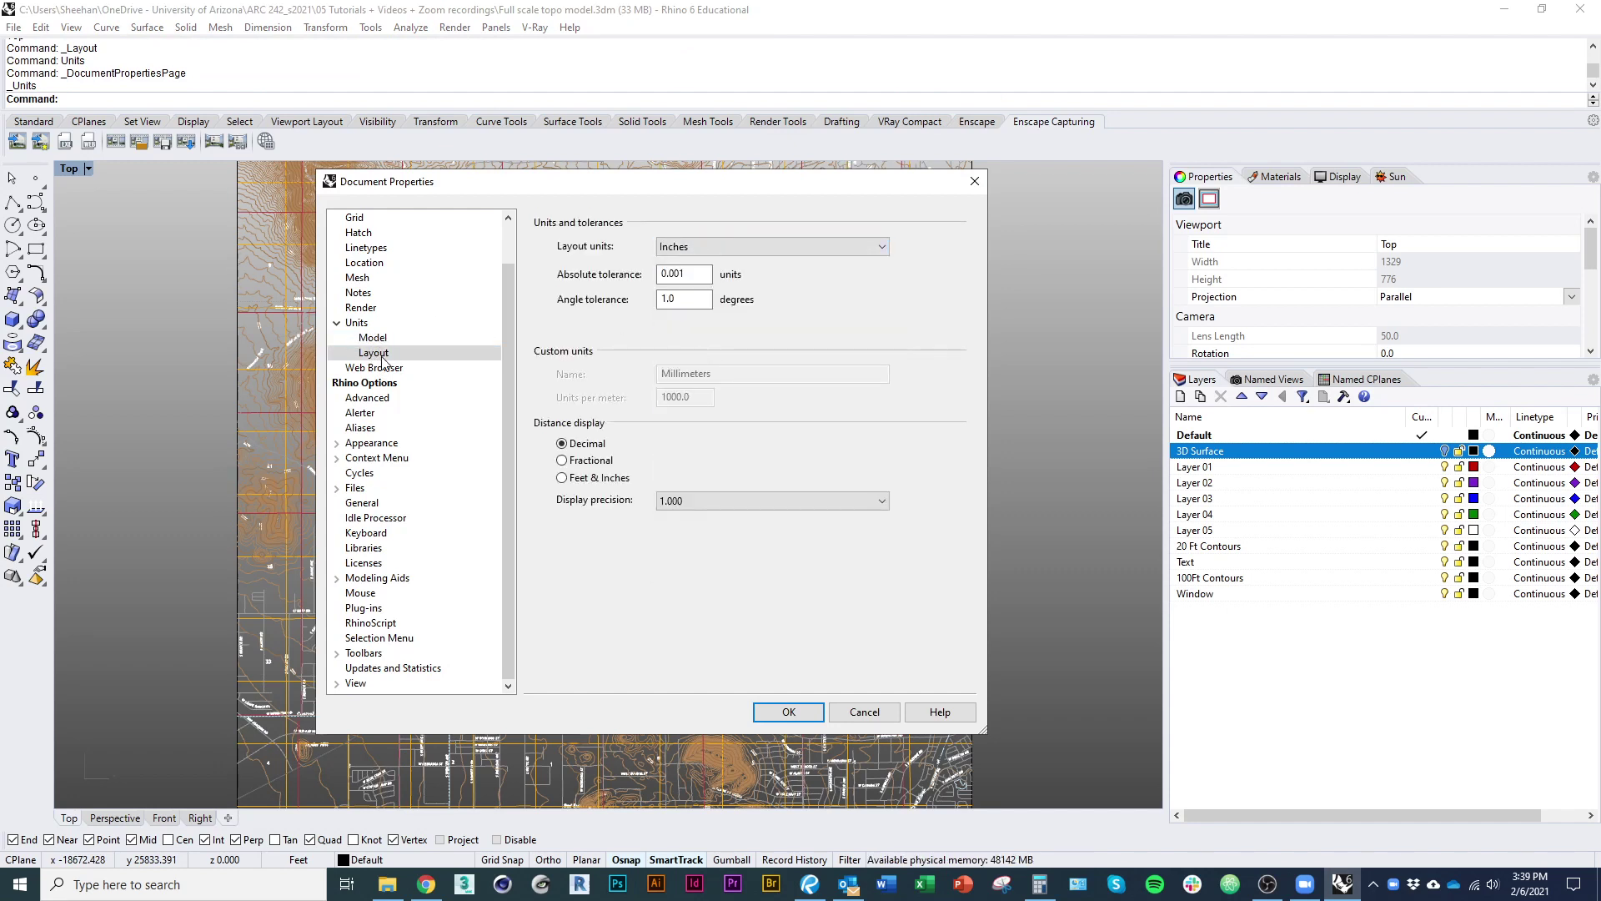
left_click(789, 711)
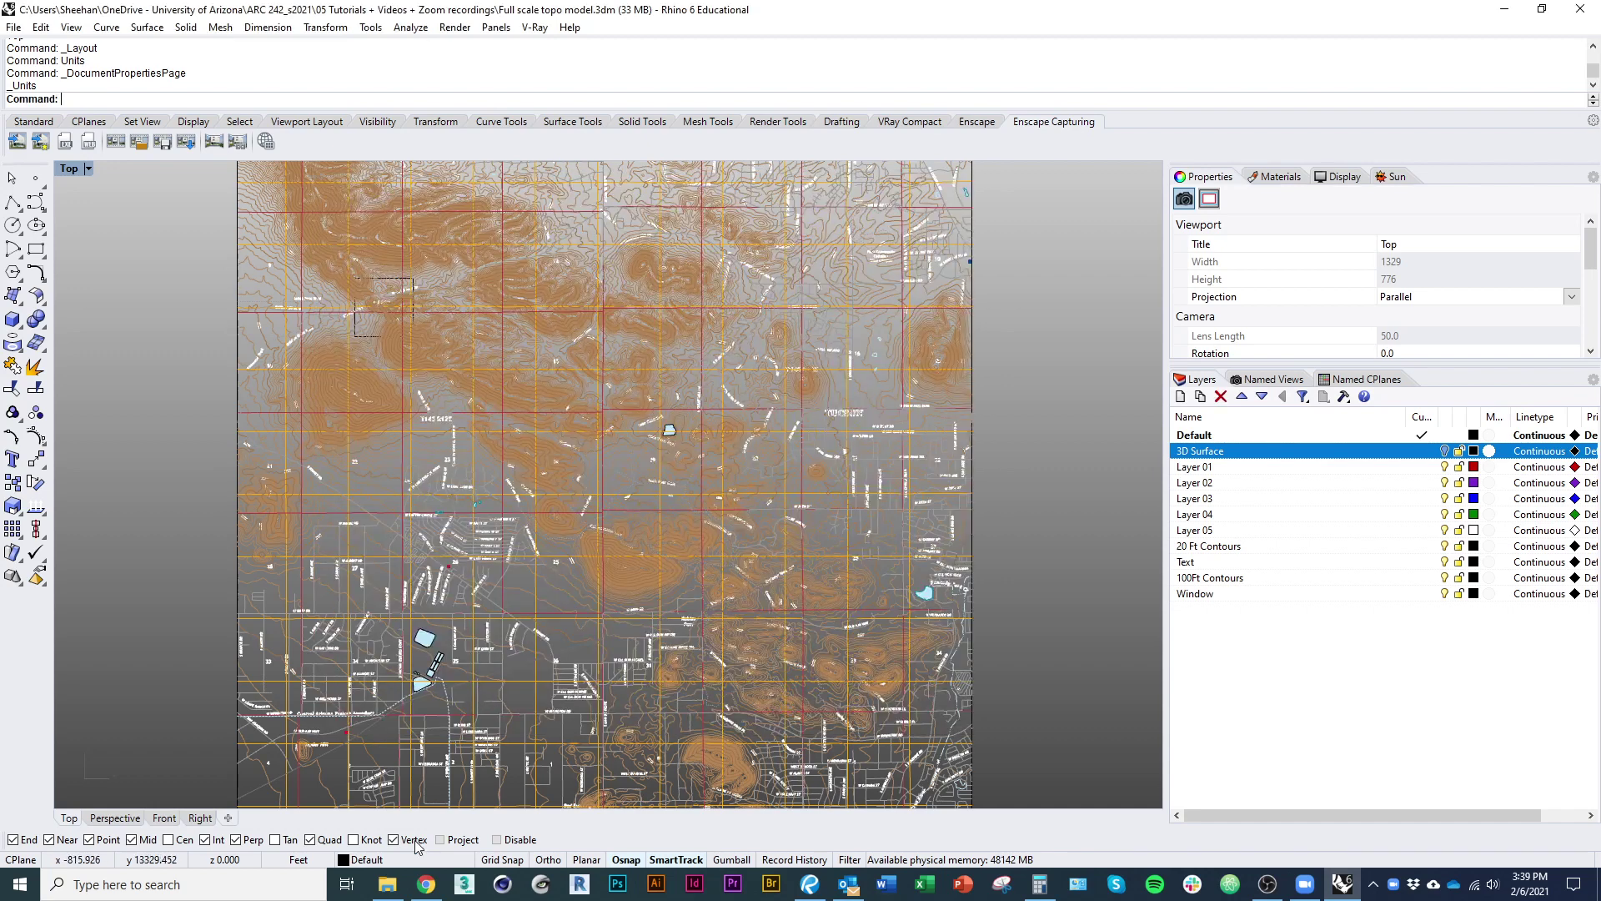
Create a portrait Tabloid layout page, 11 by 17 inches, with one initial detail
left_click(228, 819)
left_click(258, 728)
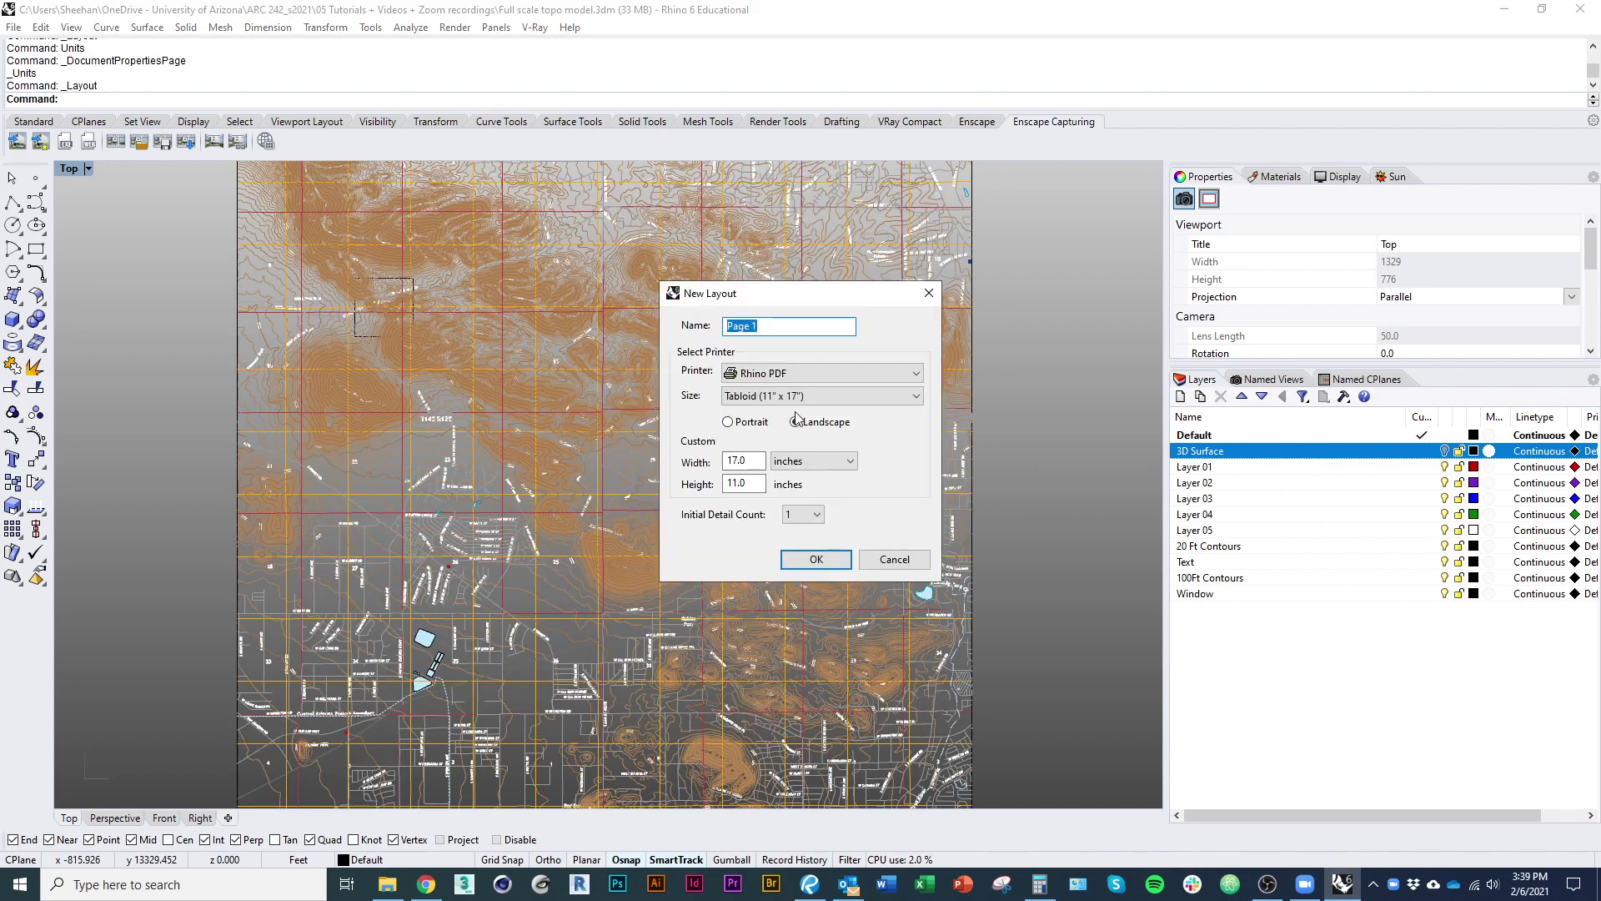
left_click(796, 421)
left_click(765, 423)
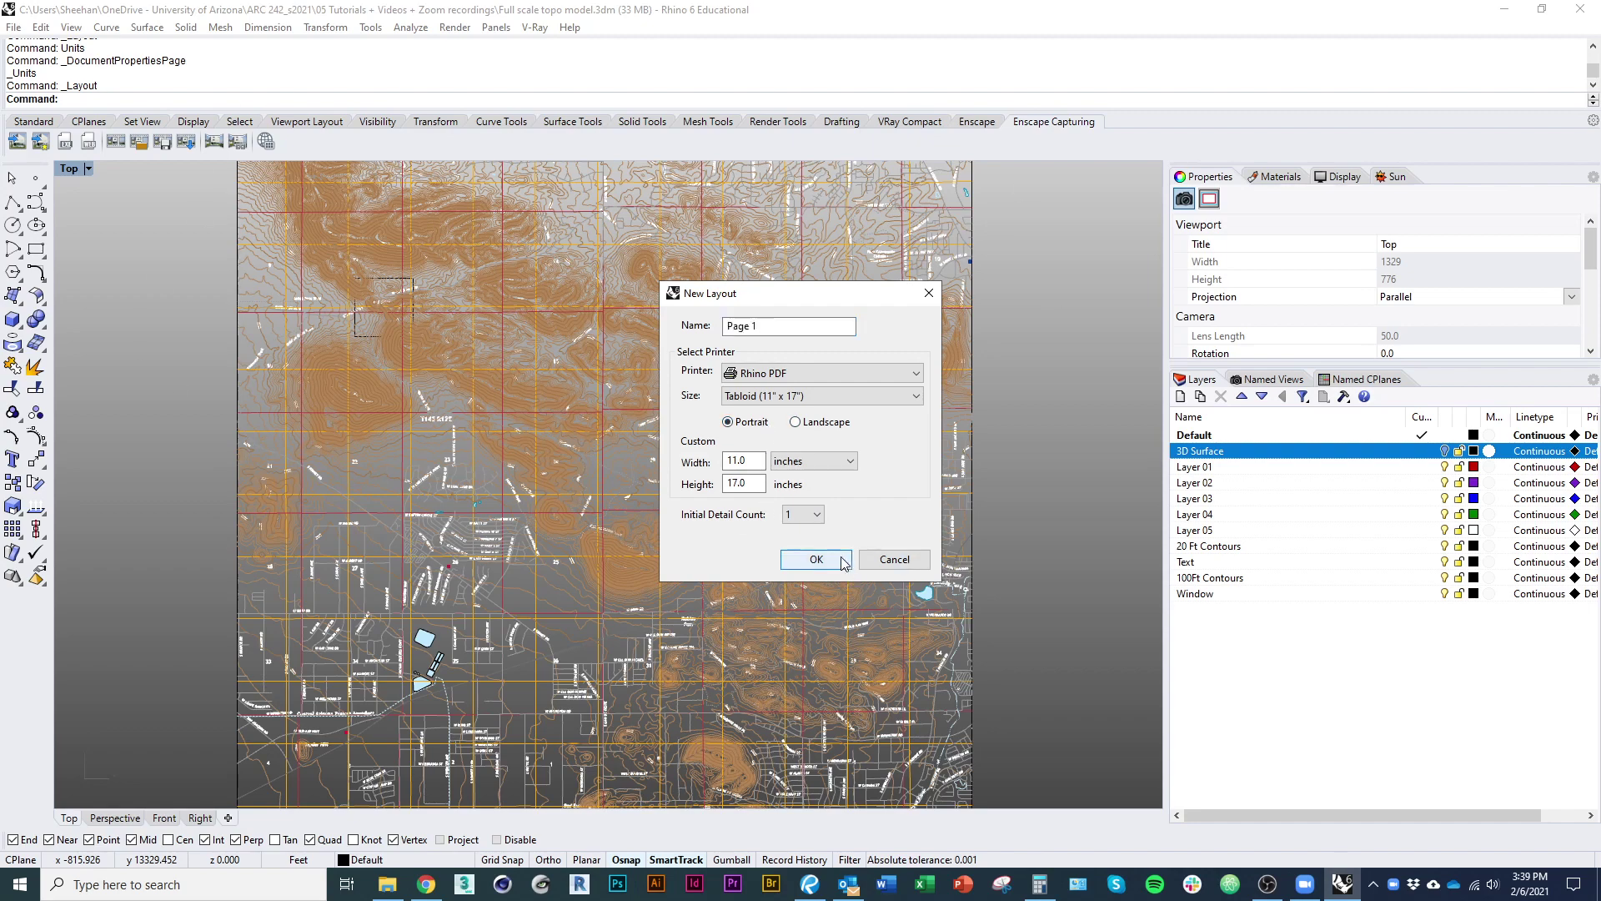
left_click(817, 559)
Activate the page's detail view, enlarge the topography map to fill the detail's width, and return to the page space
double_click(687, 686)
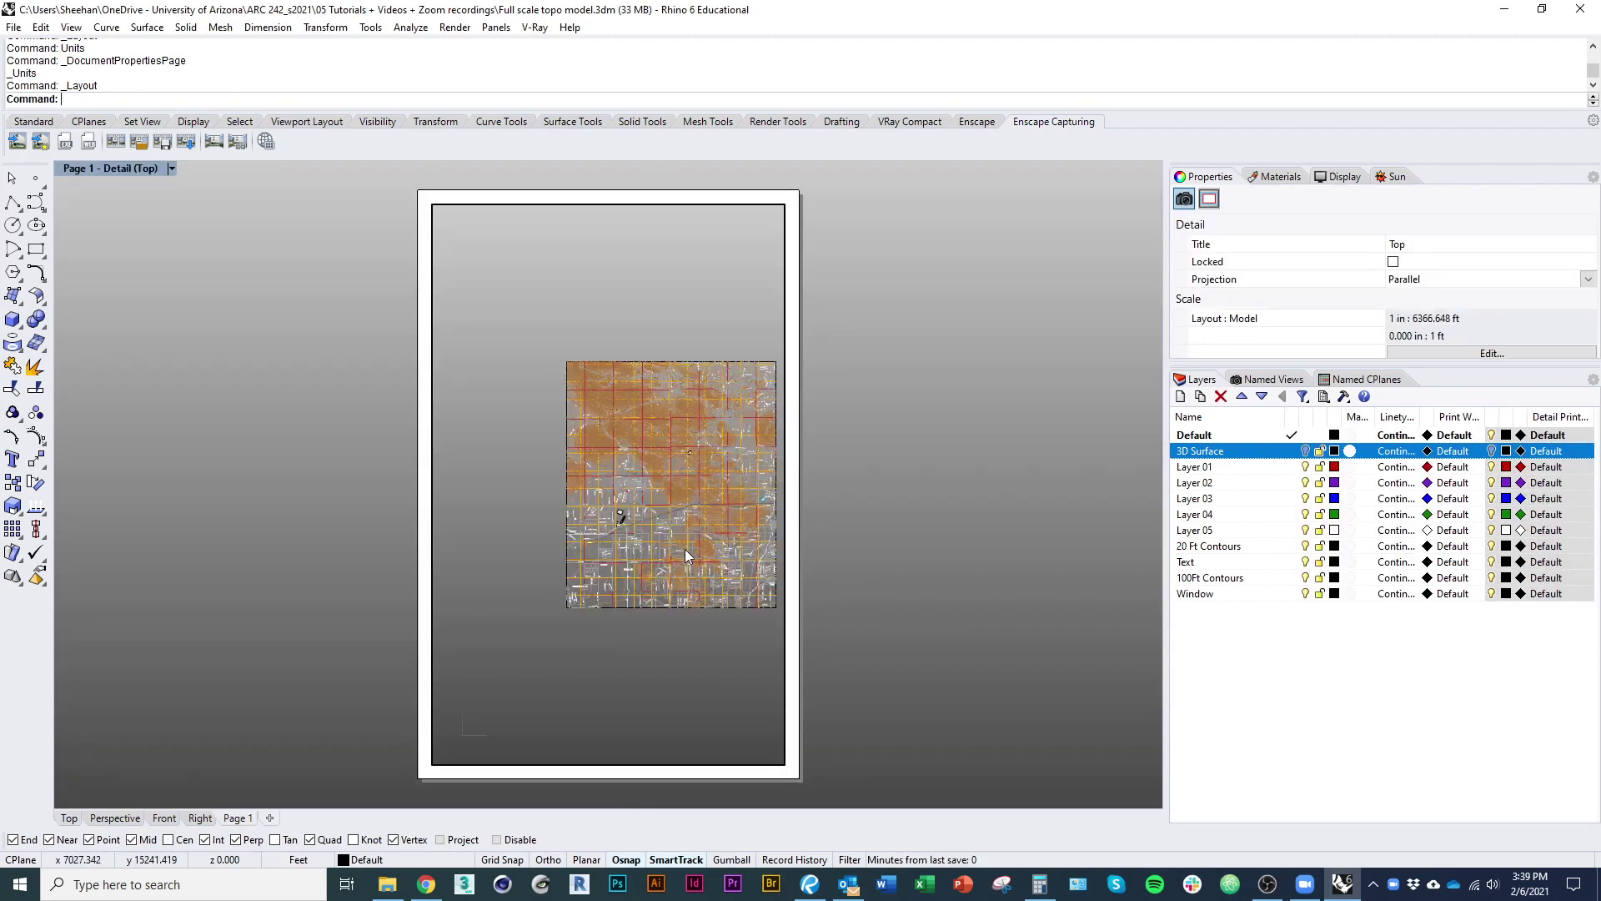
scroll(684, 549, "up", 5)
scroll(609, 534, "up", 3)
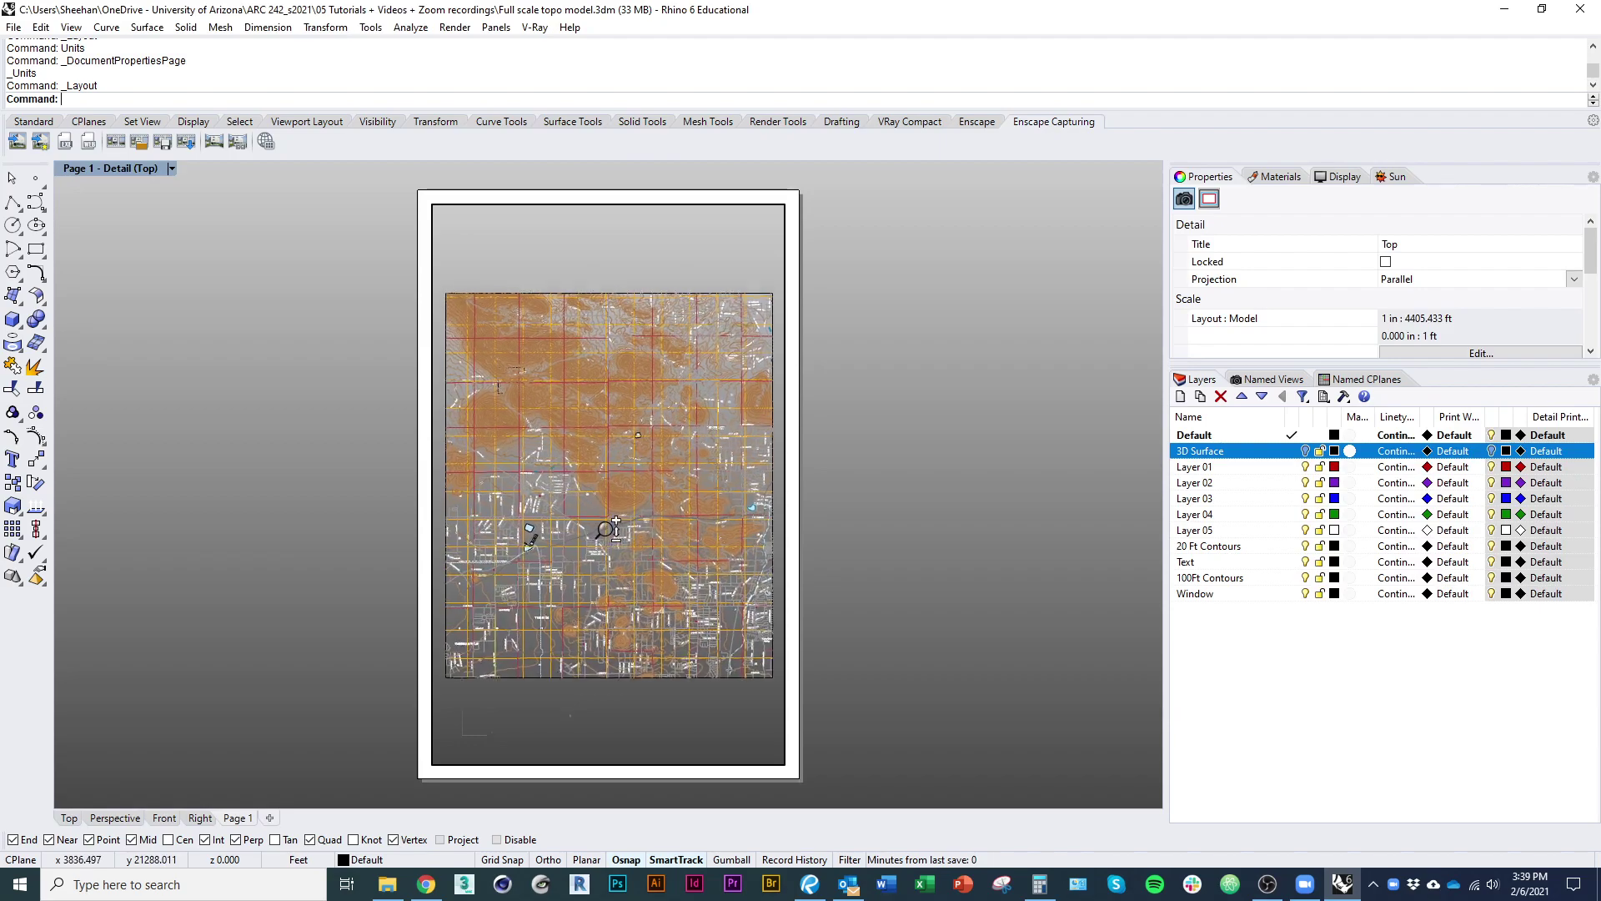
double_click(856, 627)
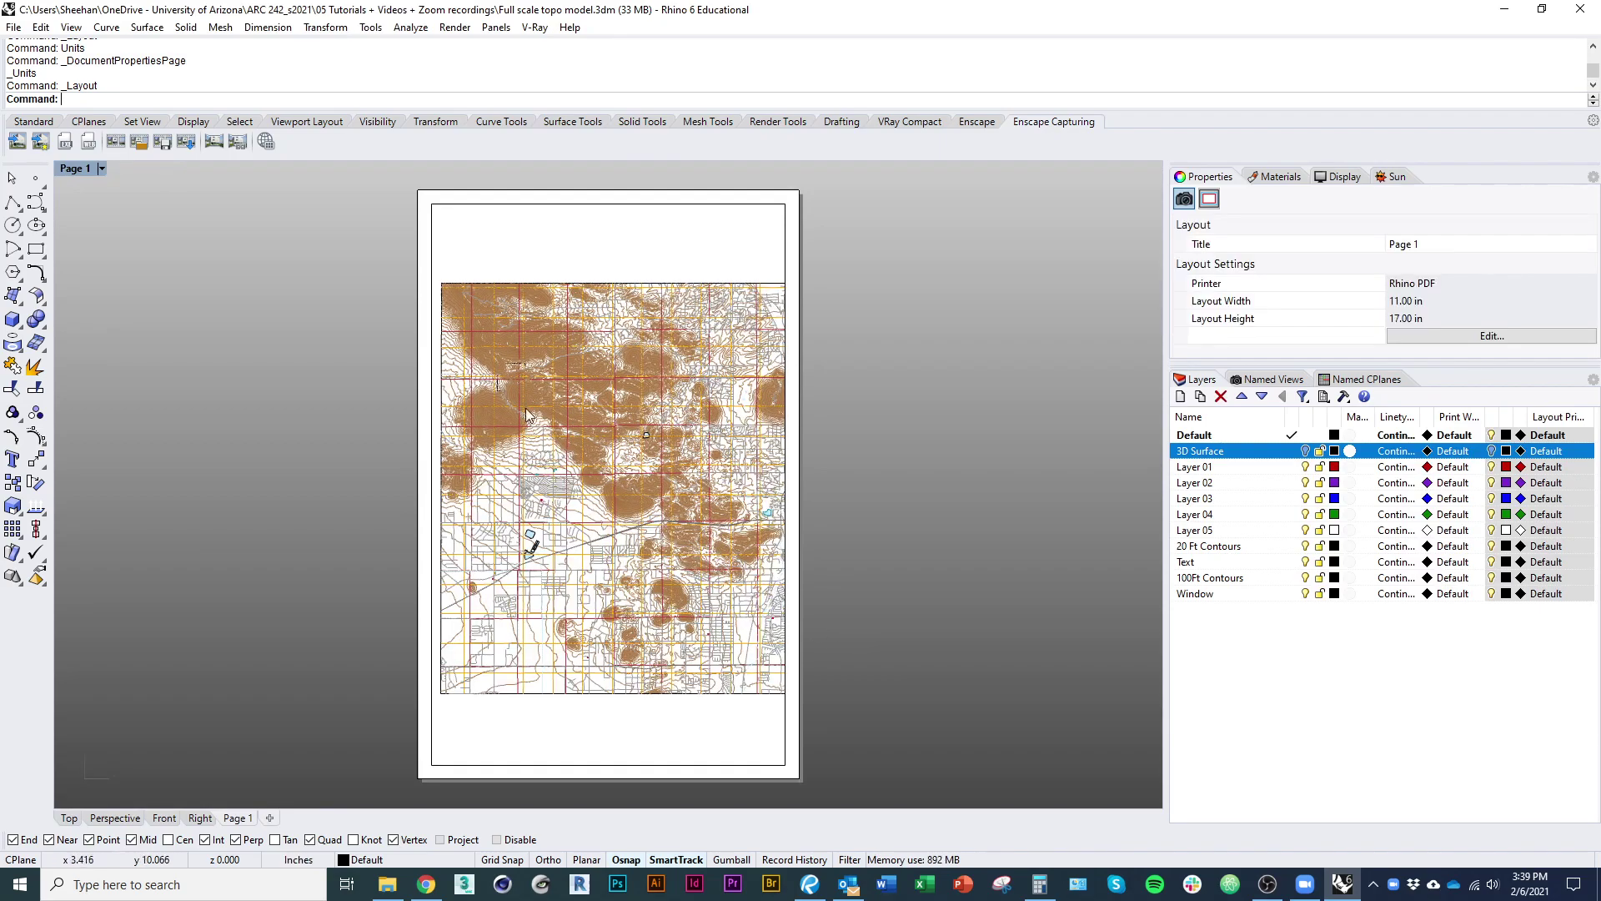
Examine the square site boundary and its surrounding contours on the layout page
scroll(533, 542, "up", 10)
scroll(467, 609, "down", 3)
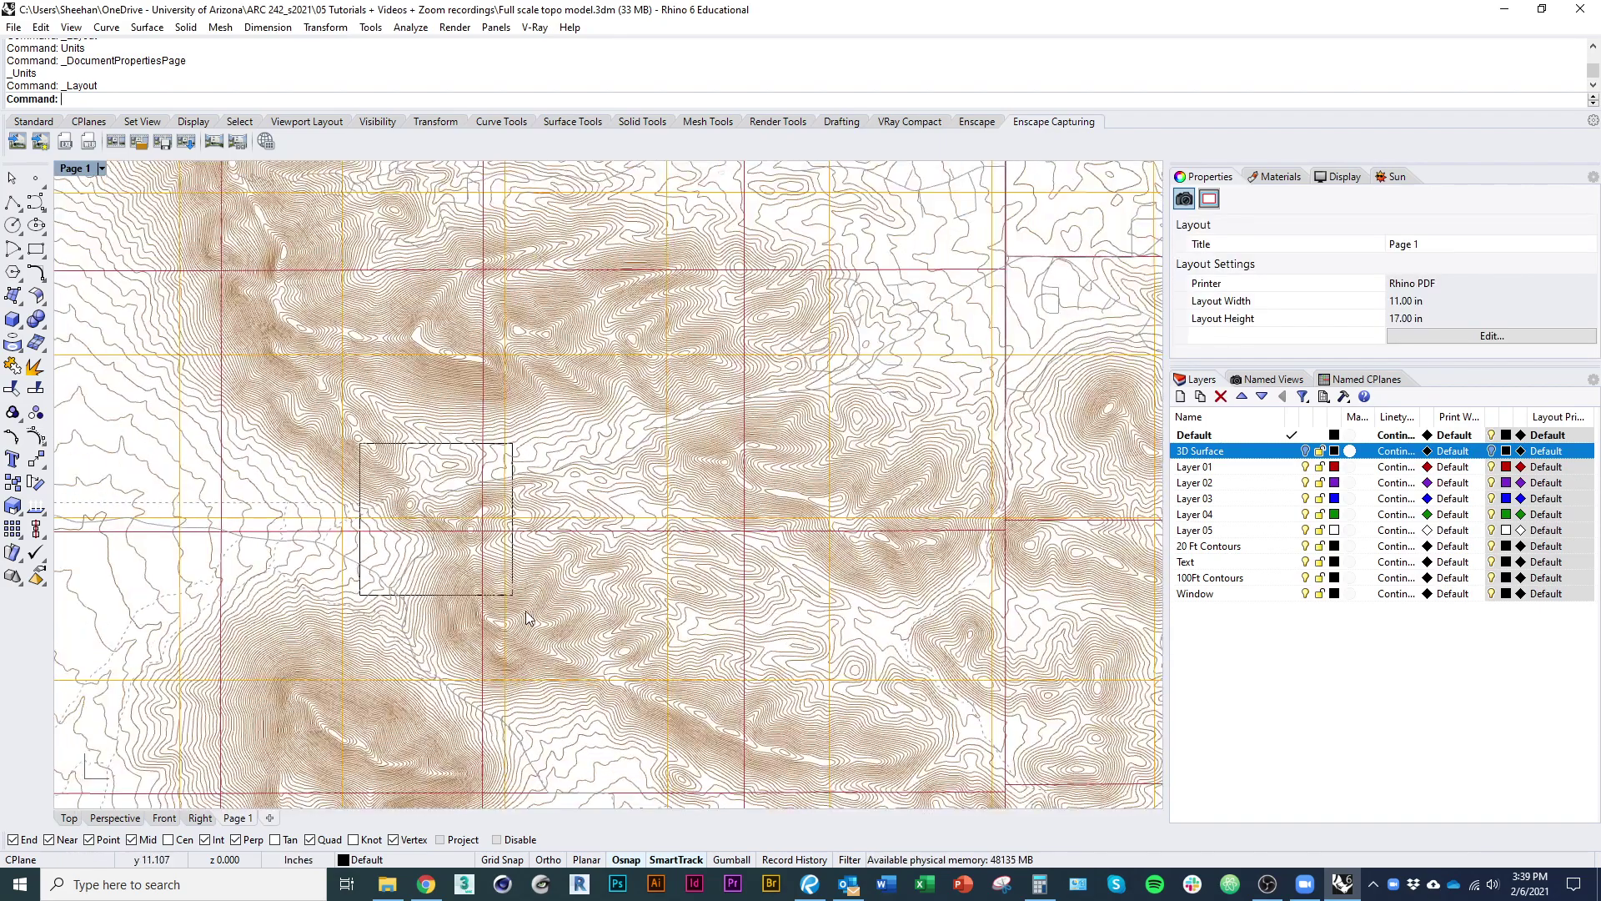
scroll(534, 638, "down", 4)
scroll(527, 637, "up", 5)
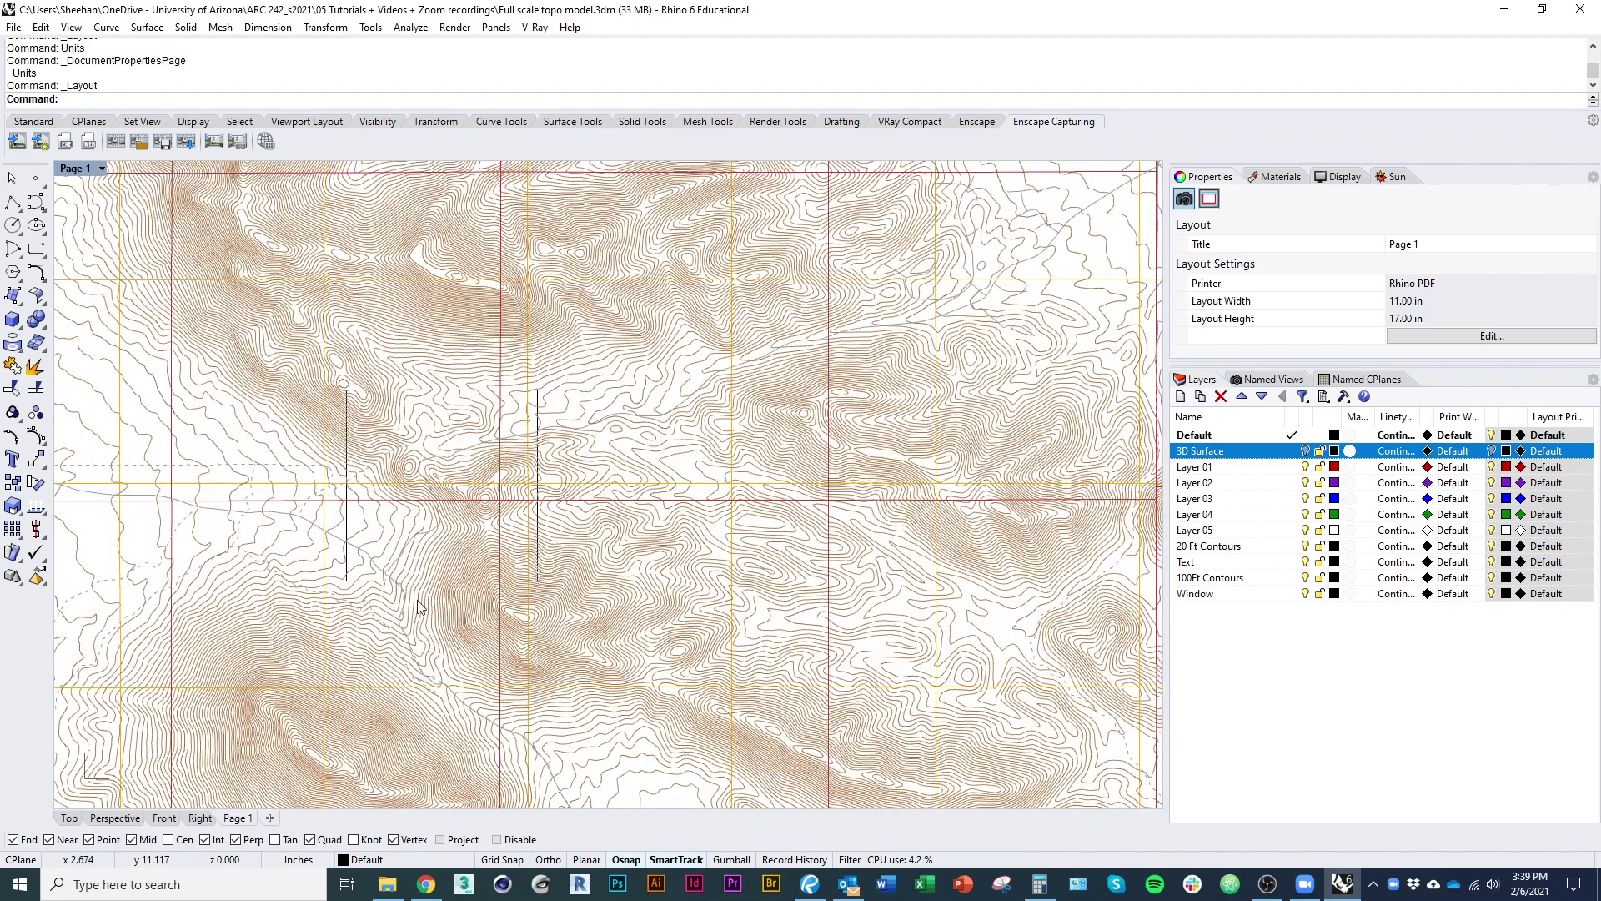
scroll(538, 419, "down", 8)
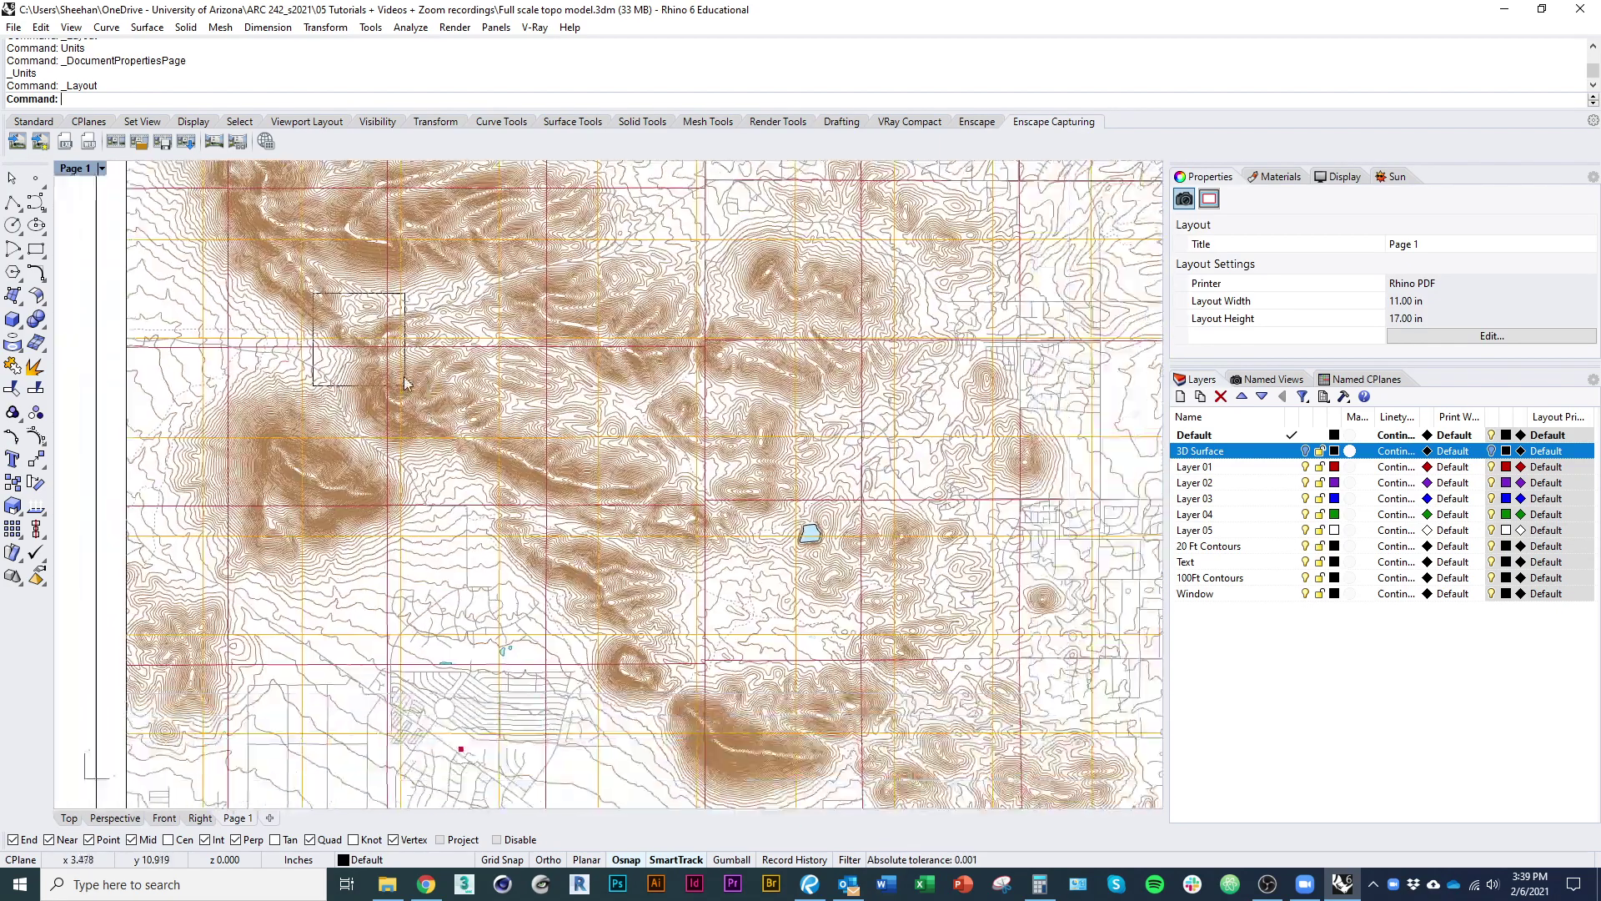
scroll(534, 433, "down", 3)
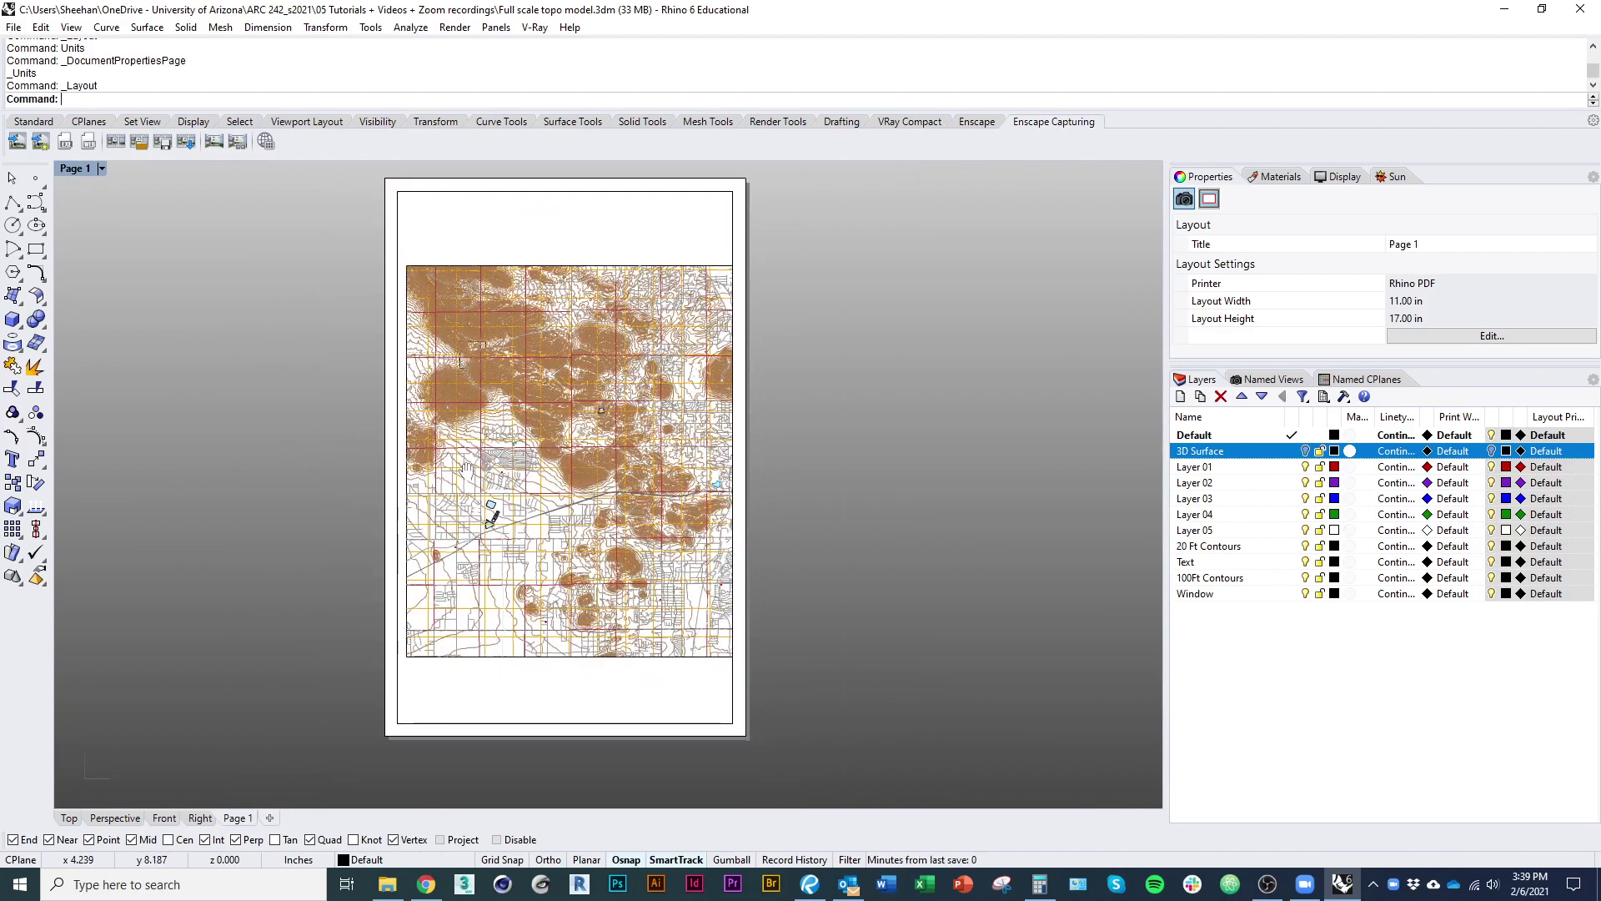